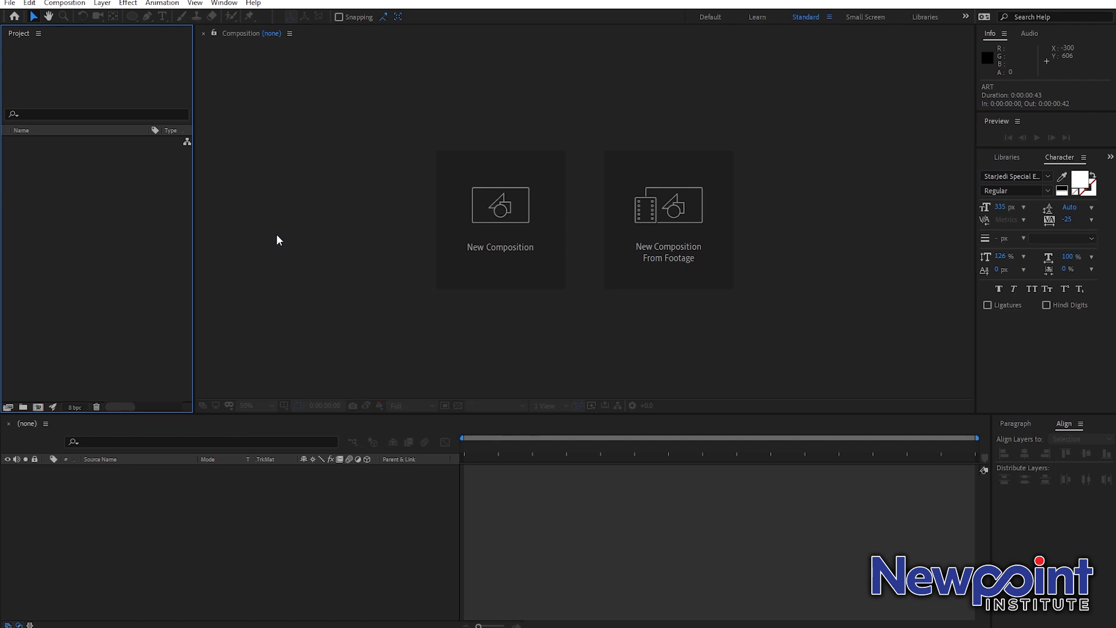
Step: Create a new 1920 x 1080 px composition at 50 frames per second named Comp 1
click(128, 3)
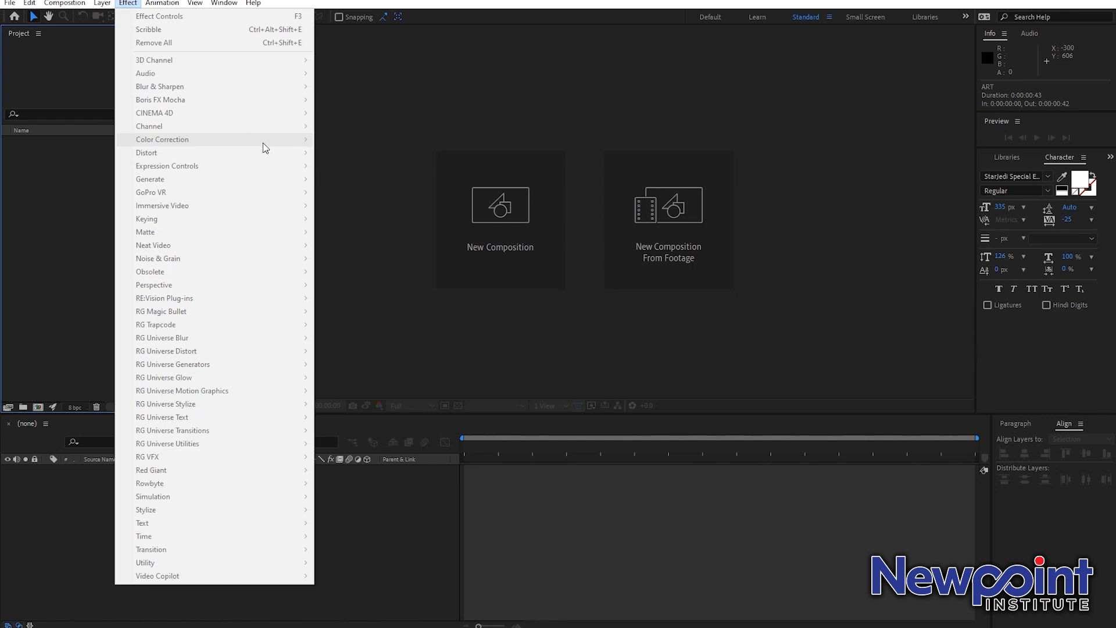
click(81, 311)
right_click(130, 256)
click(152, 264)
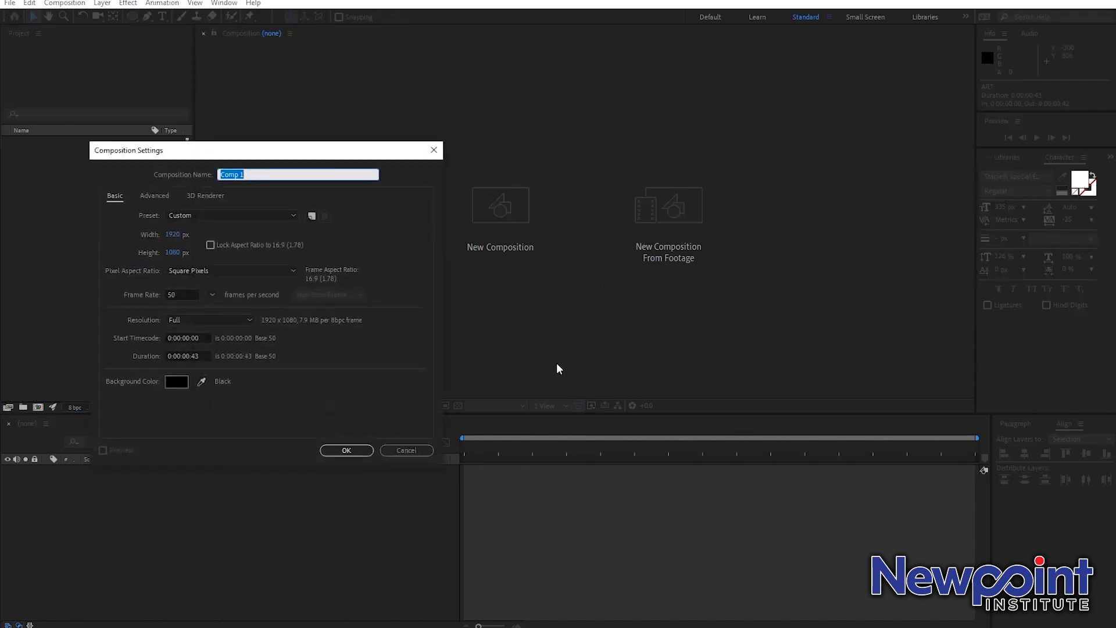
click(343, 451)
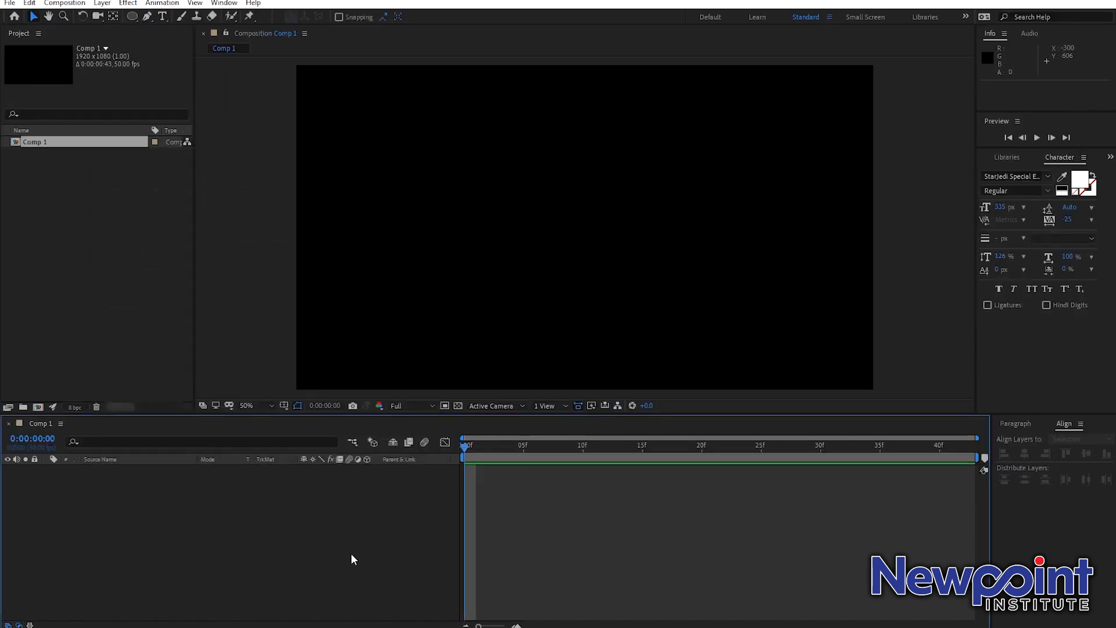
Step: Add a black solid layer of 1920 x 1080 px to Comp 1
click(128, 3)
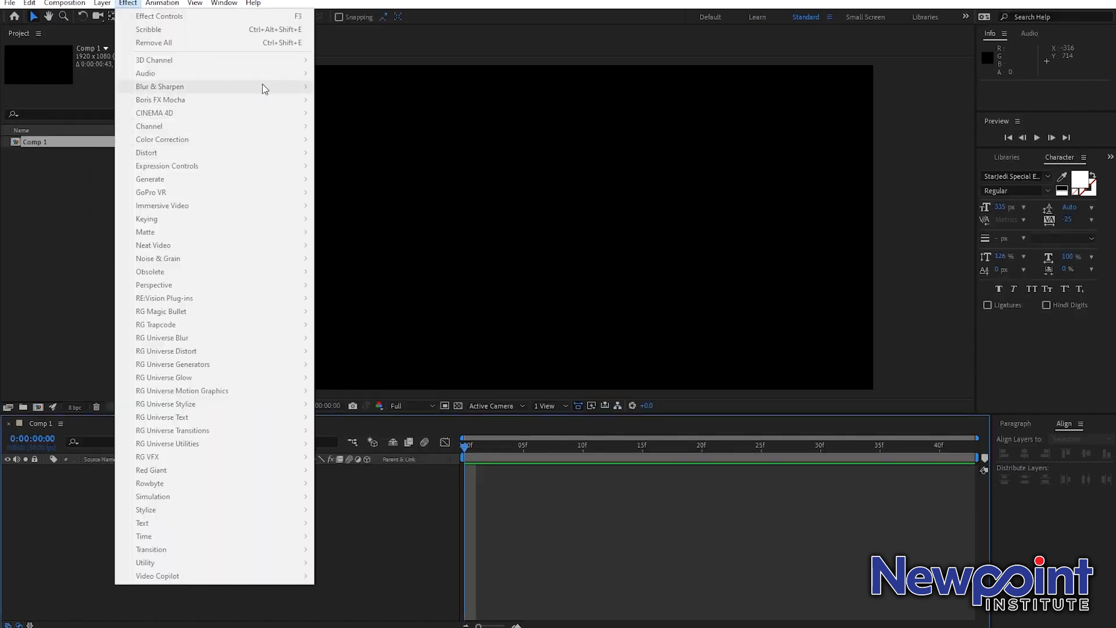
click(71, 516)
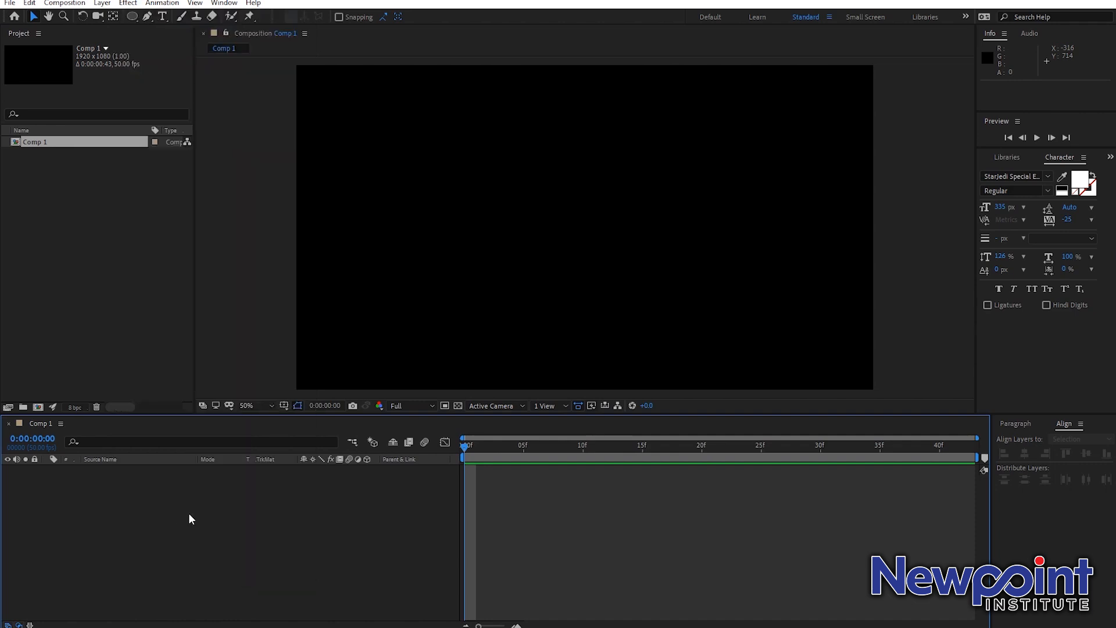
right_click(189, 513)
mouse_move(273, 381)
click(407, 414)
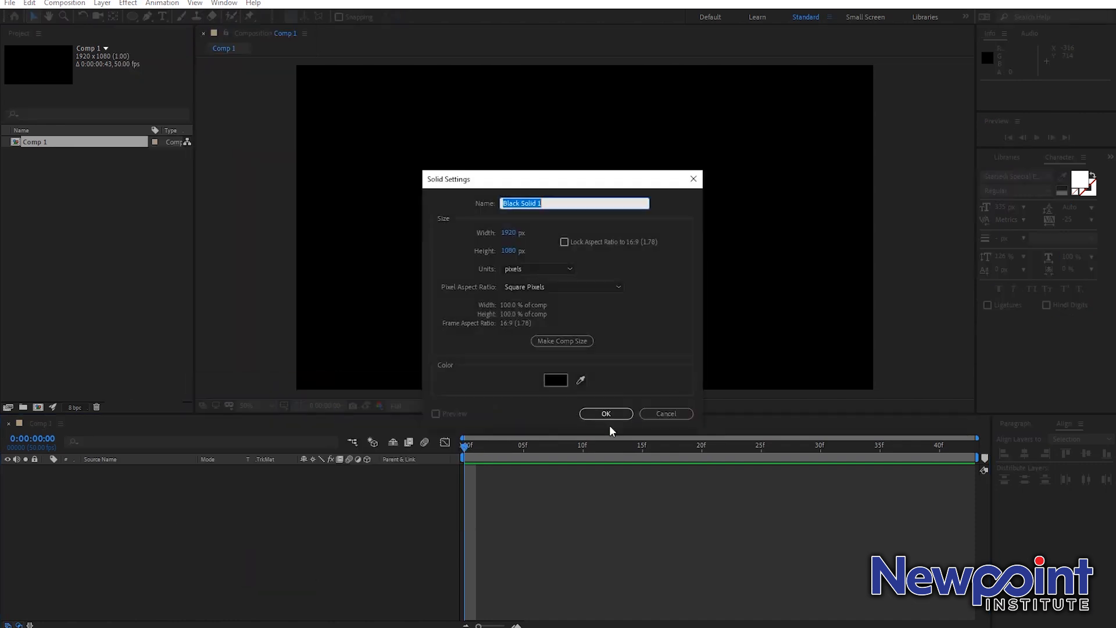
click(611, 415)
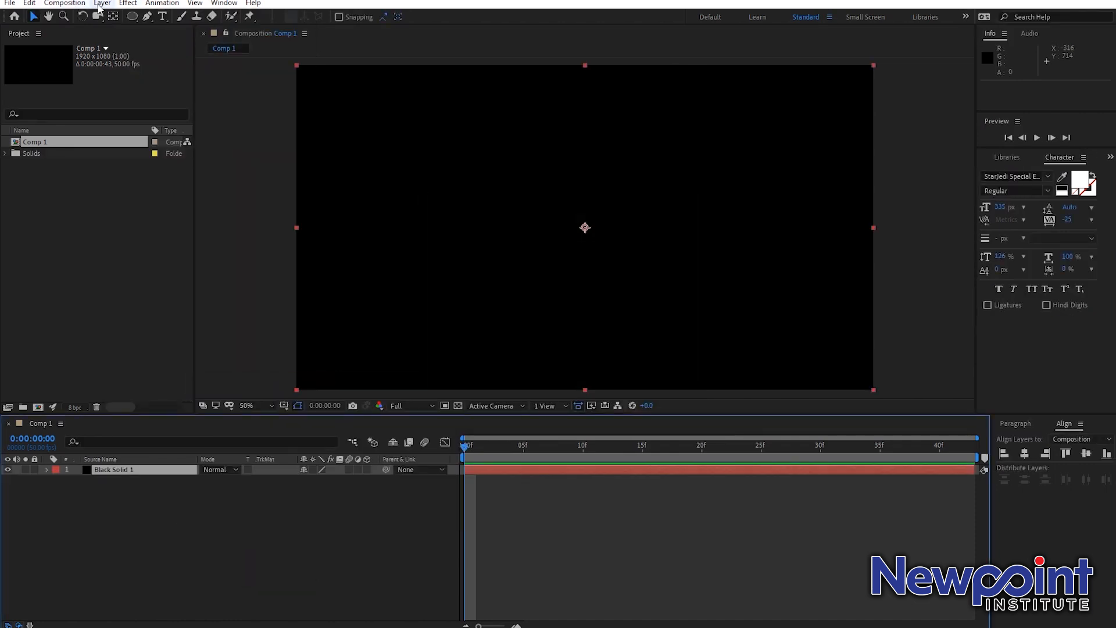
Step: Examine which effects can be chosen with the black solid layer selected and with no layer selected, including the Channel effects
click(127, 3)
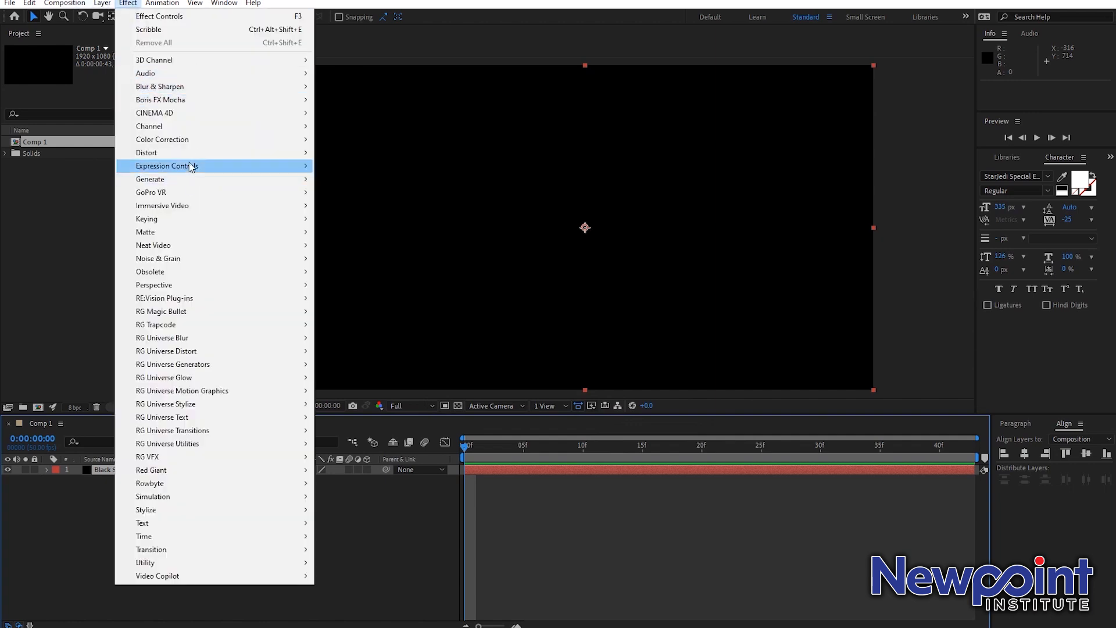
mouse_move(190, 145)
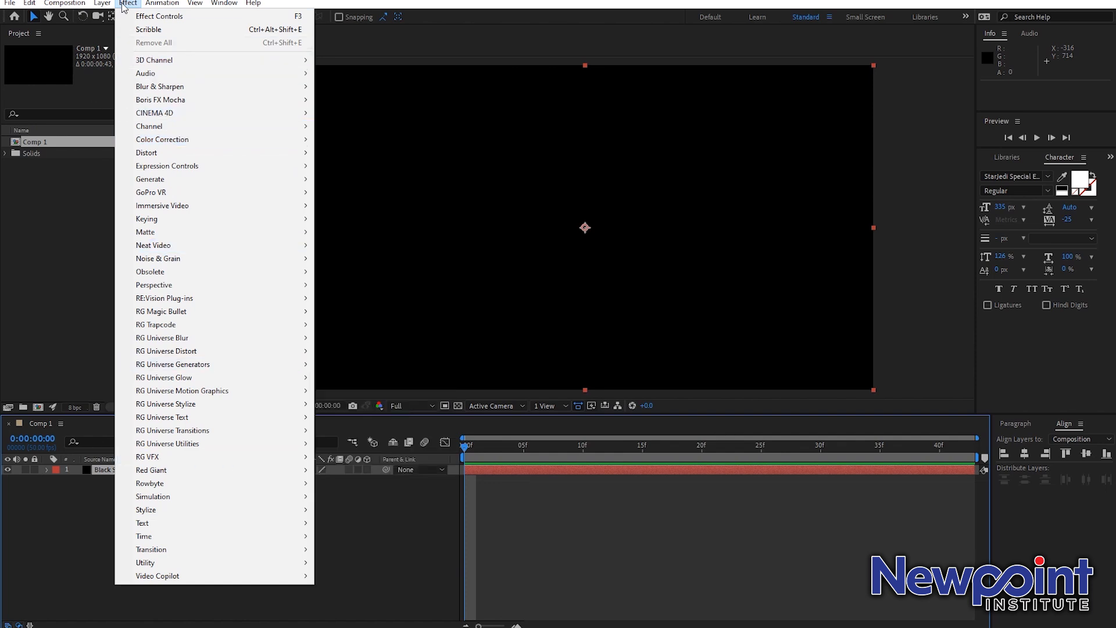
click(84, 559)
click(82, 543)
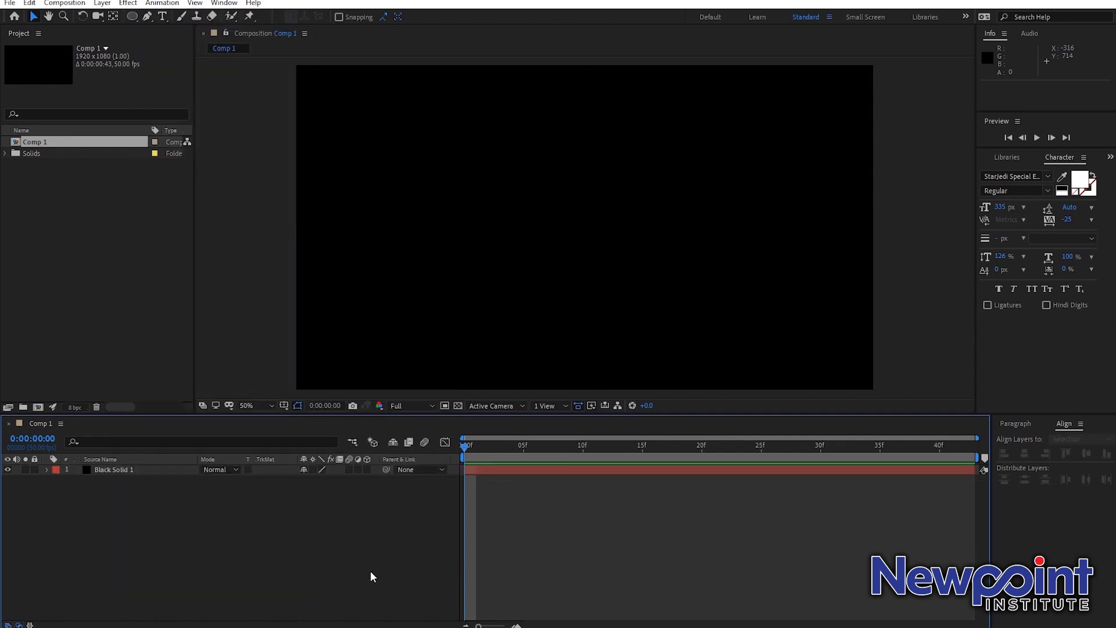
click(128, 3)
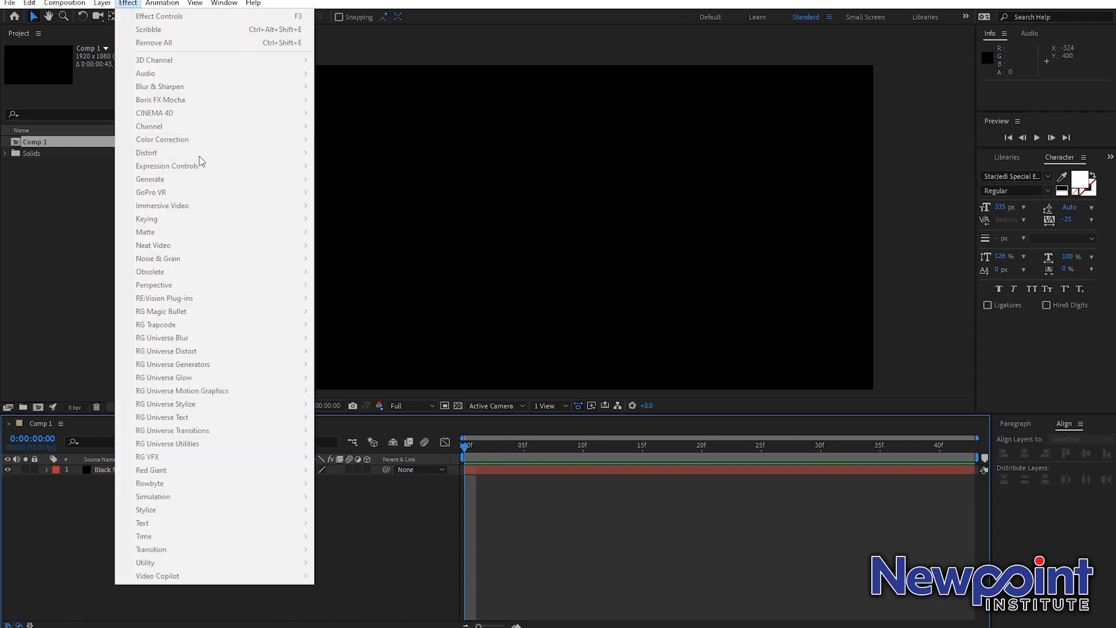
click(106, 496)
click(146, 470)
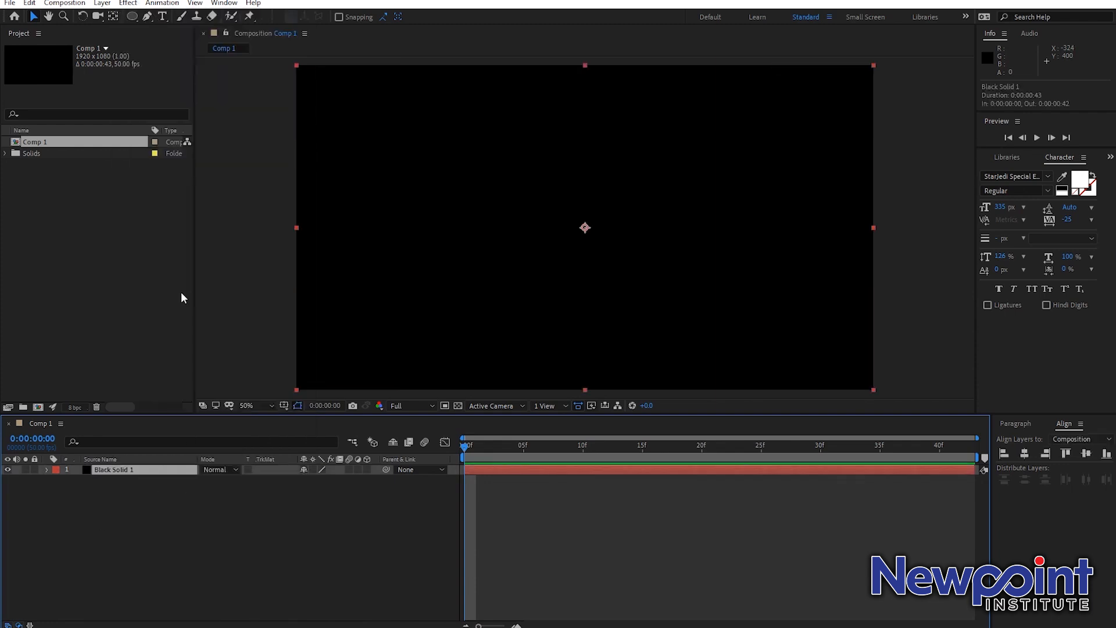
click(128, 3)
mouse_move(214, 126)
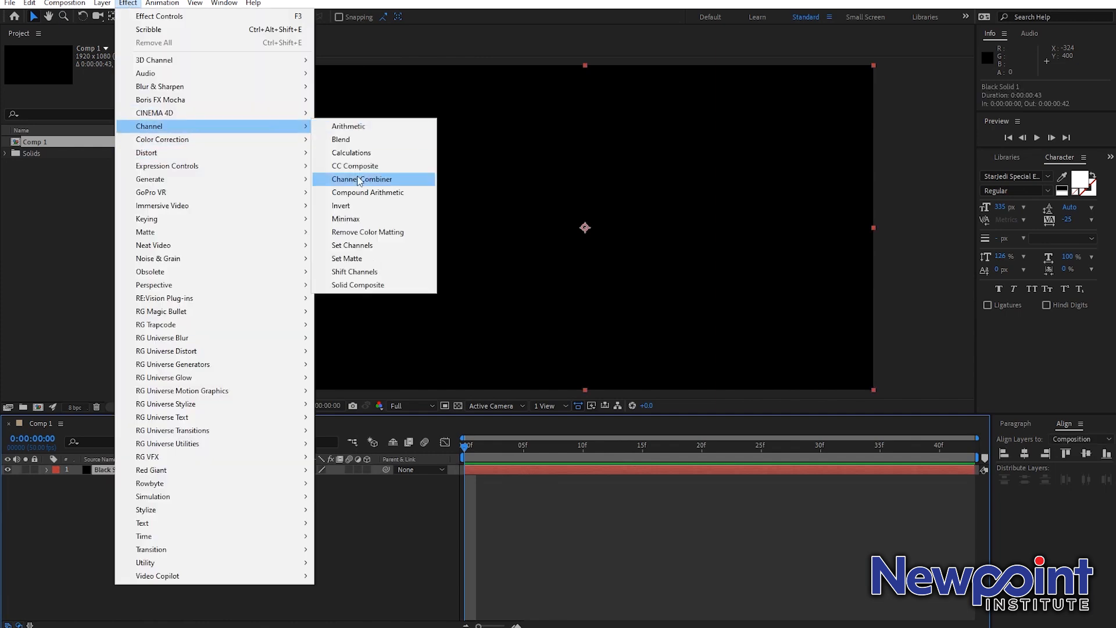
click(418, 526)
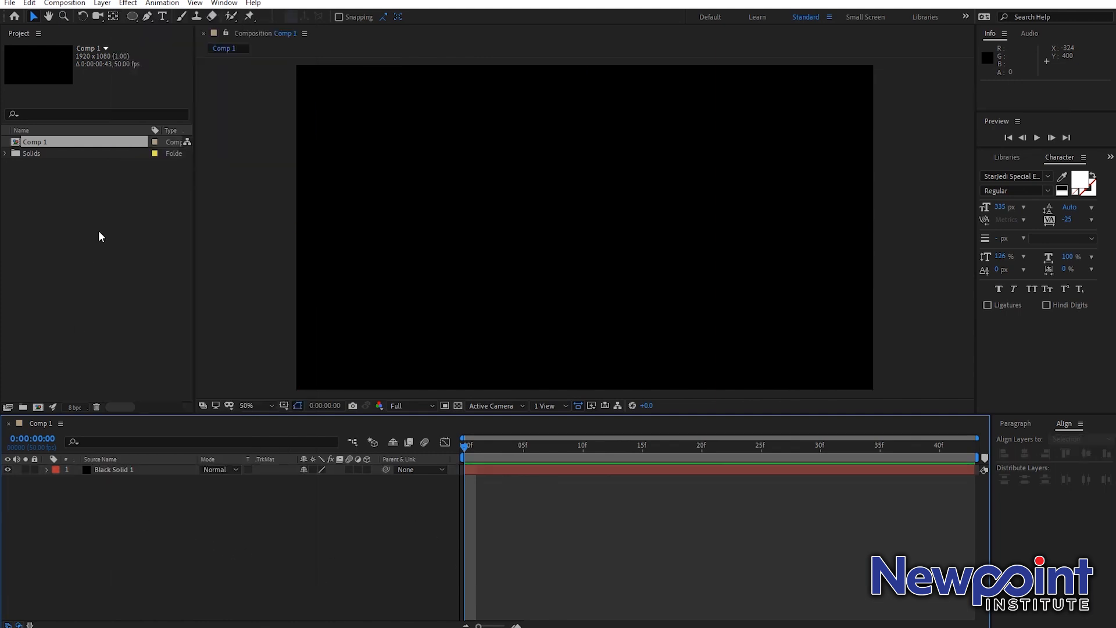
Step: Delete Comp 1 and the Solids folder from the project
drag(98, 237, 9, 127)
key(Delete)
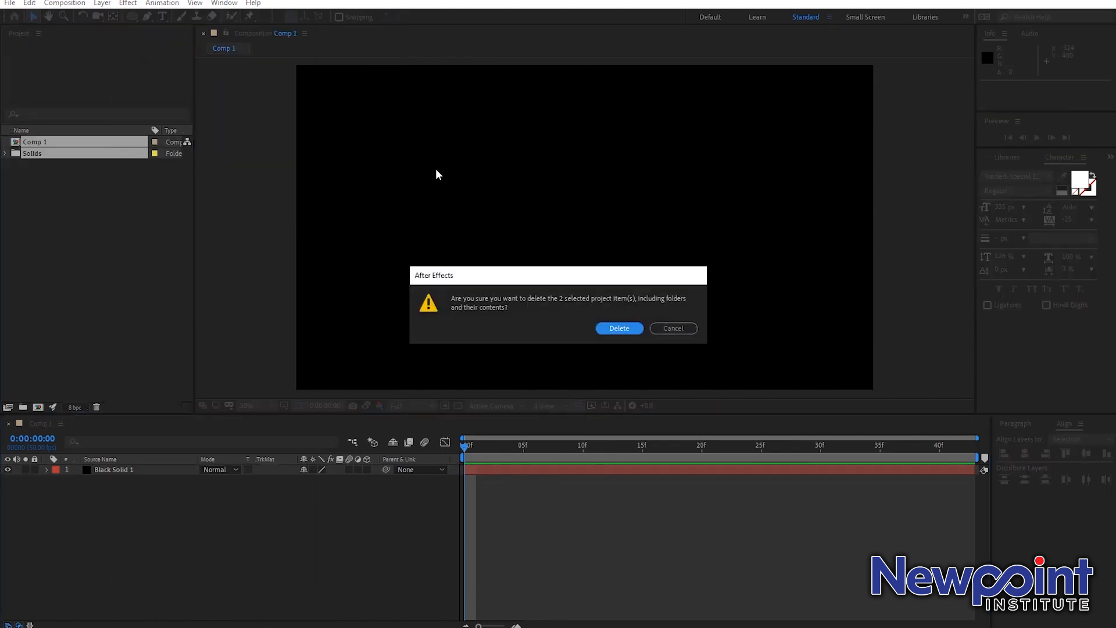
click(611, 326)
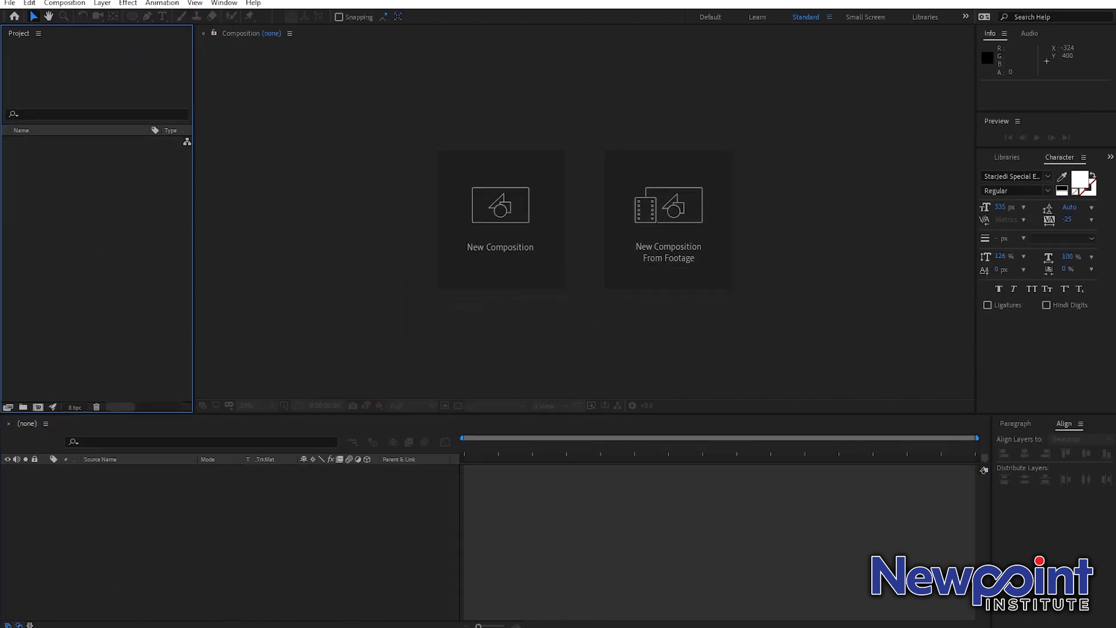
Step: Import the video clip C0048 from the Goa stock footage folder into the project
click(1085, 102)
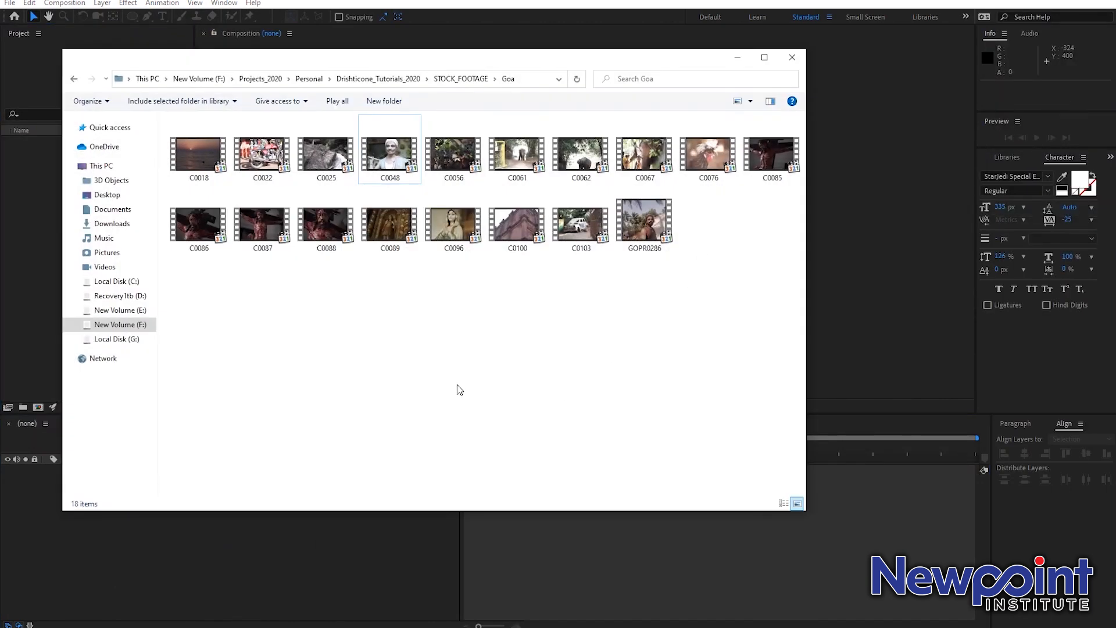
drag(389, 154, 24, 266)
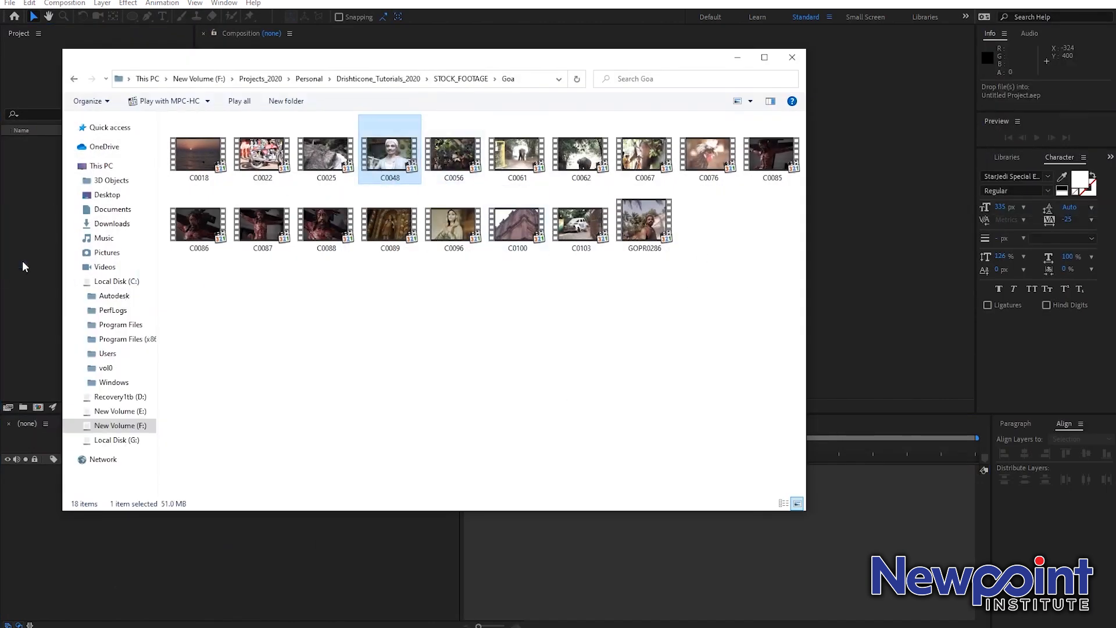
click(736, 57)
drag(737, 66, 141, 234)
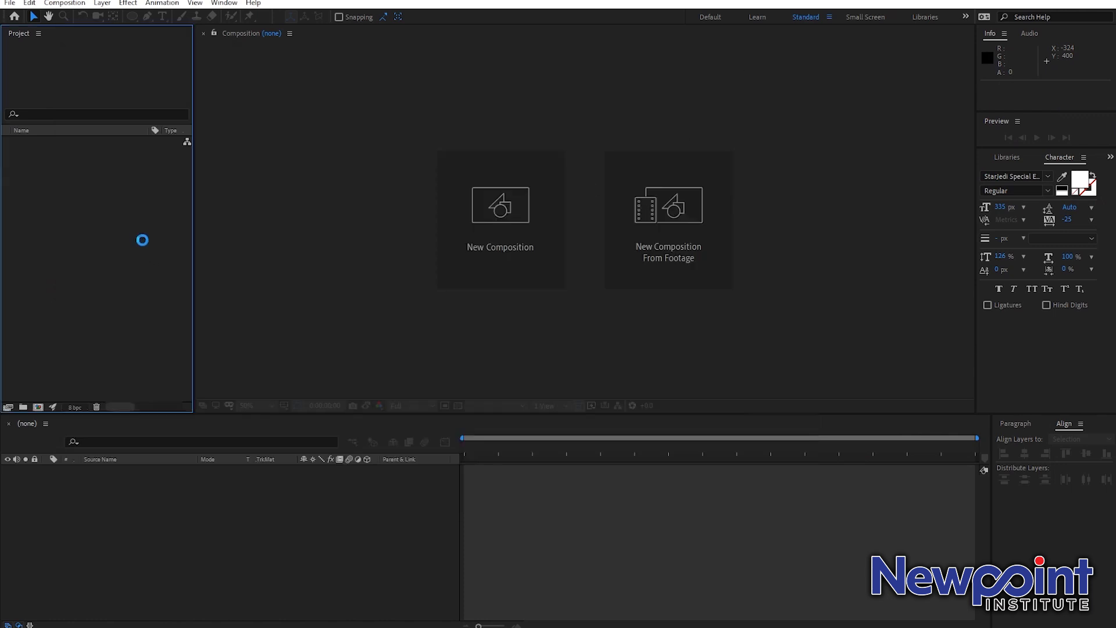
Step: Create a composition from the C0048.MP4 clip and move the current time to 15:21:23:33
drag(55, 142, 147, 548)
drag(602, 459, 559, 455)
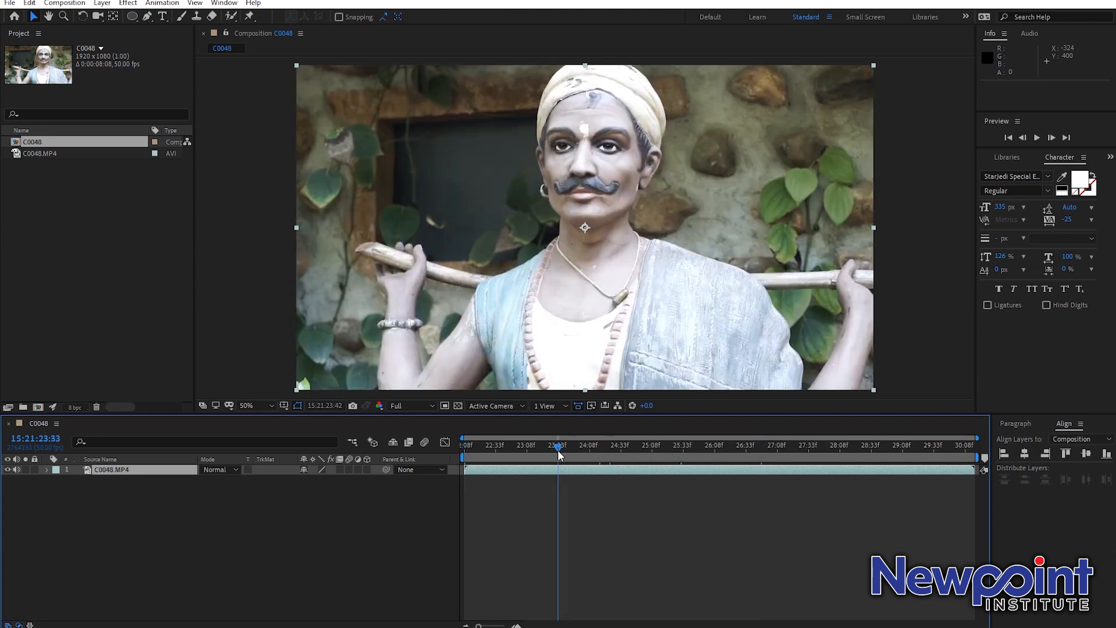
Step: Apply the Curves color correction effect to the C0048.MP4 layer
click(614, 528)
click(128, 4)
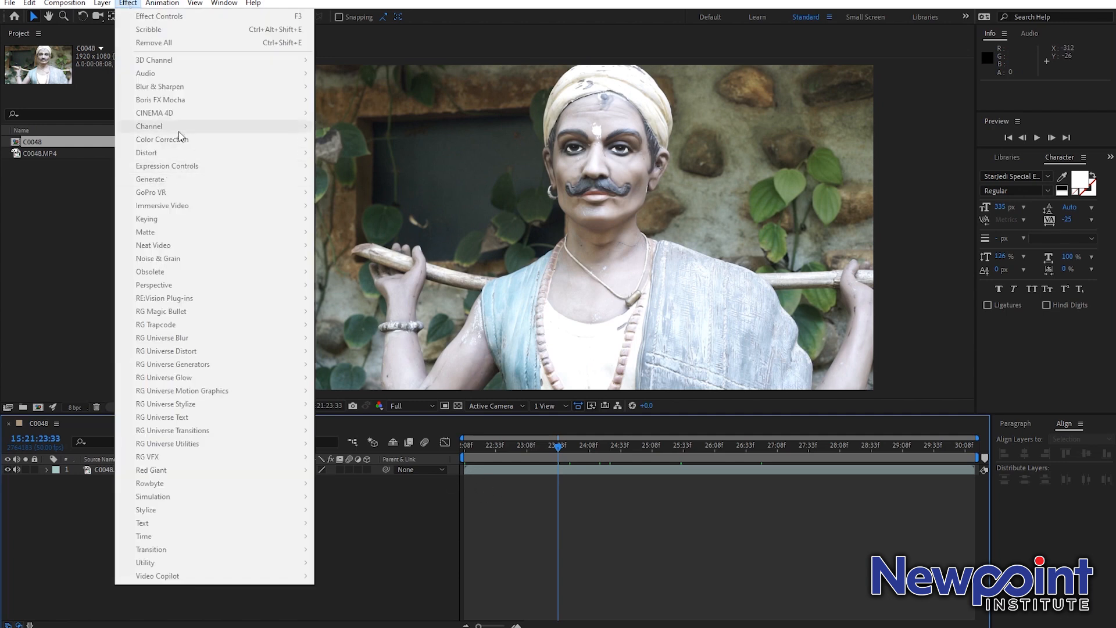
click(71, 478)
click(117, 471)
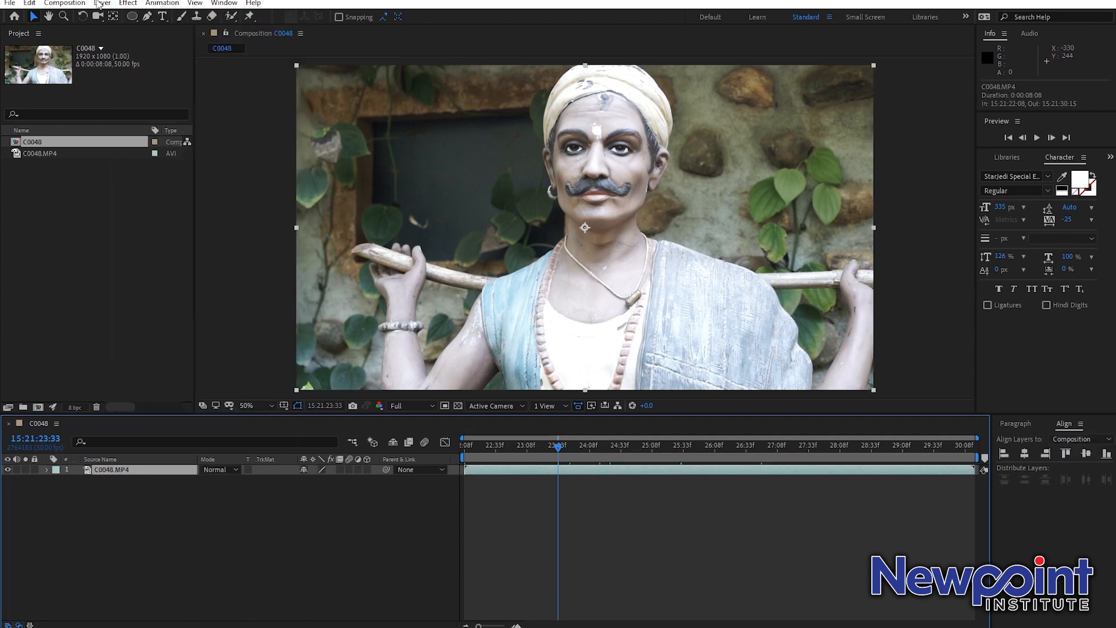
click(128, 3)
mouse_move(198, 141)
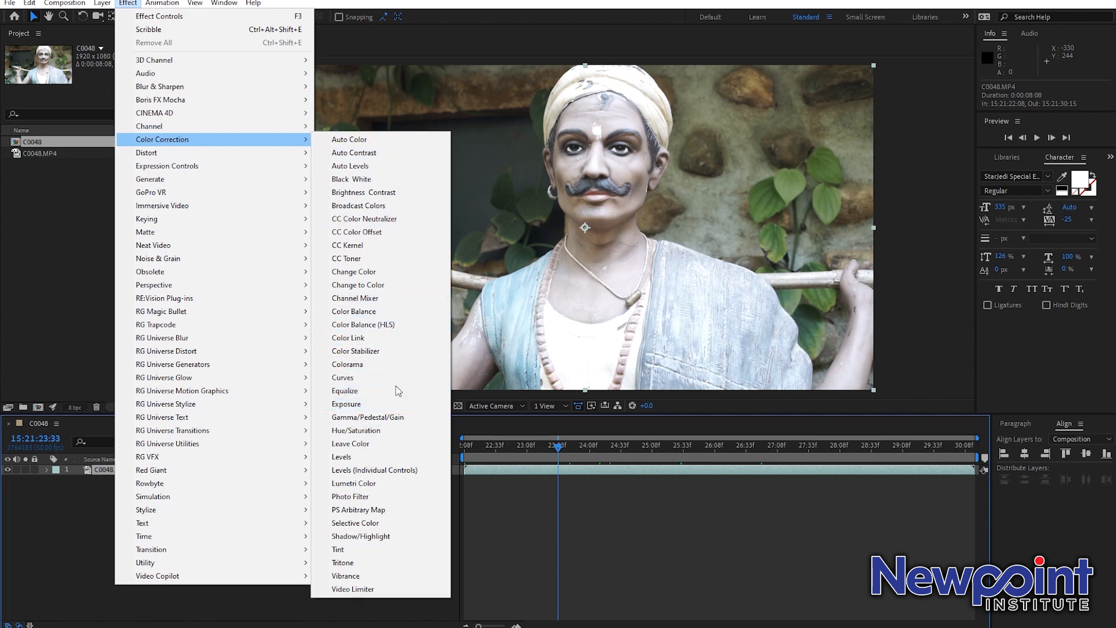
click(357, 381)
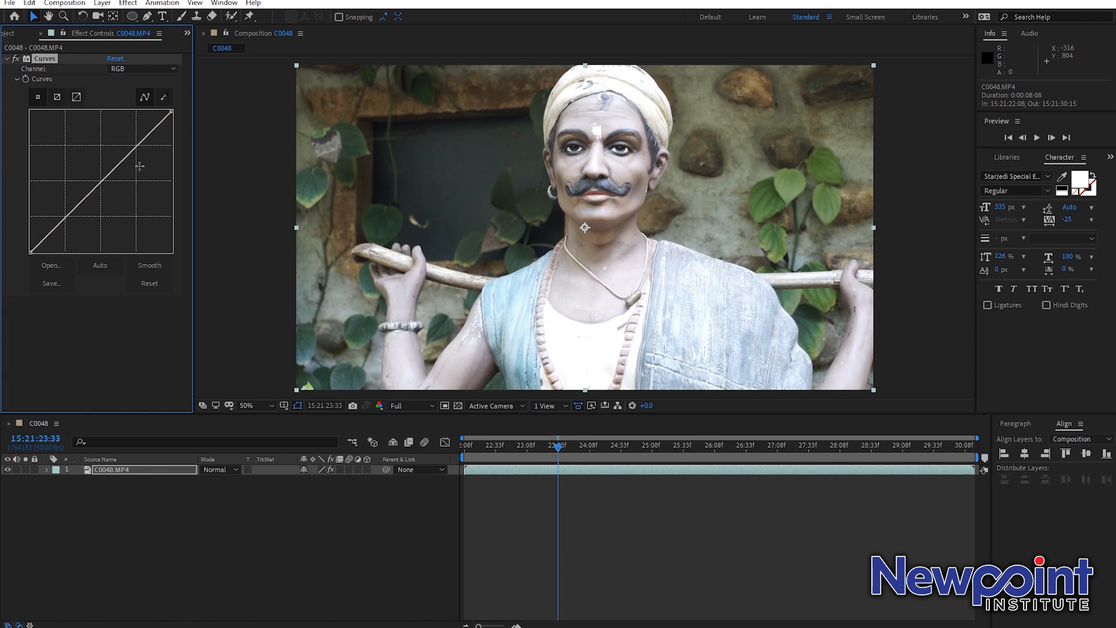
Step: Widen the area holding the effect settings, view the project items, and return to the Curves settings
drag(192, 199, 254, 204)
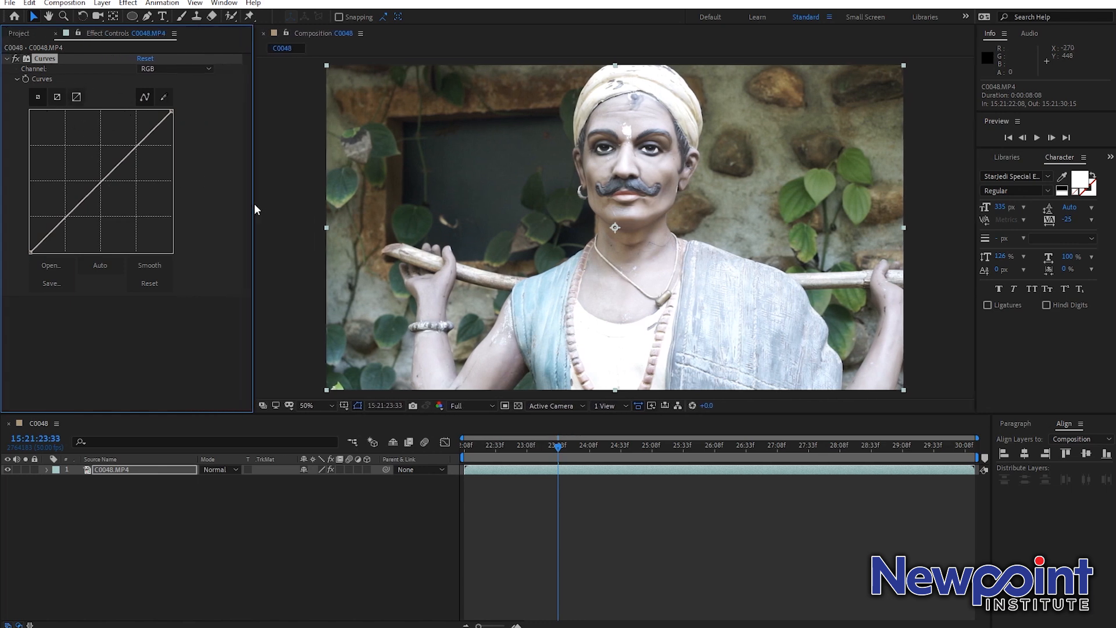
click(19, 35)
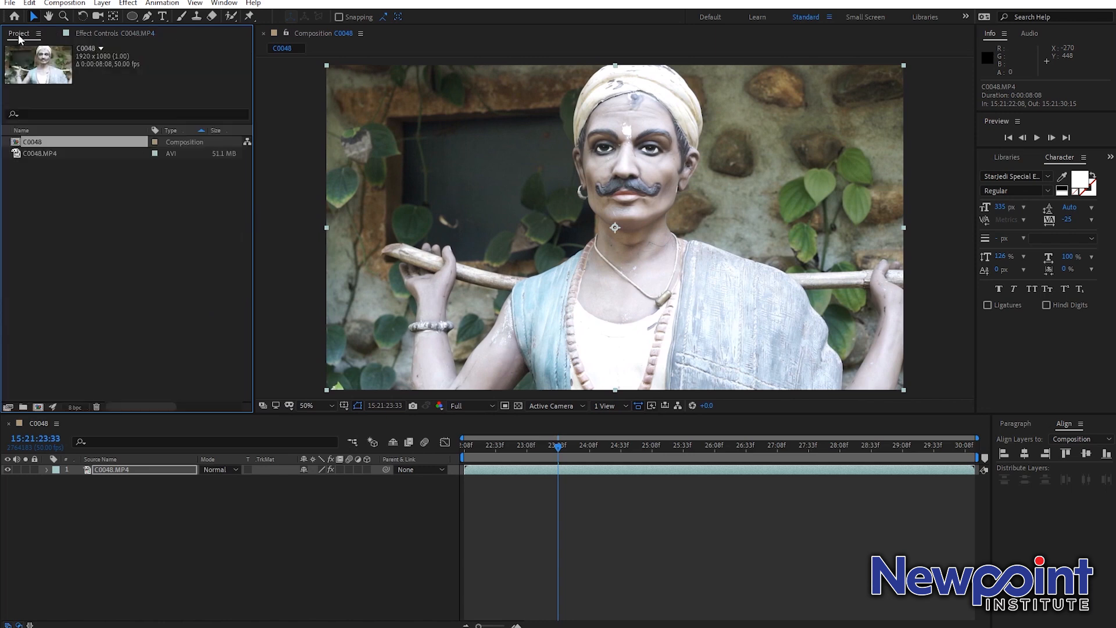
click(93, 34)
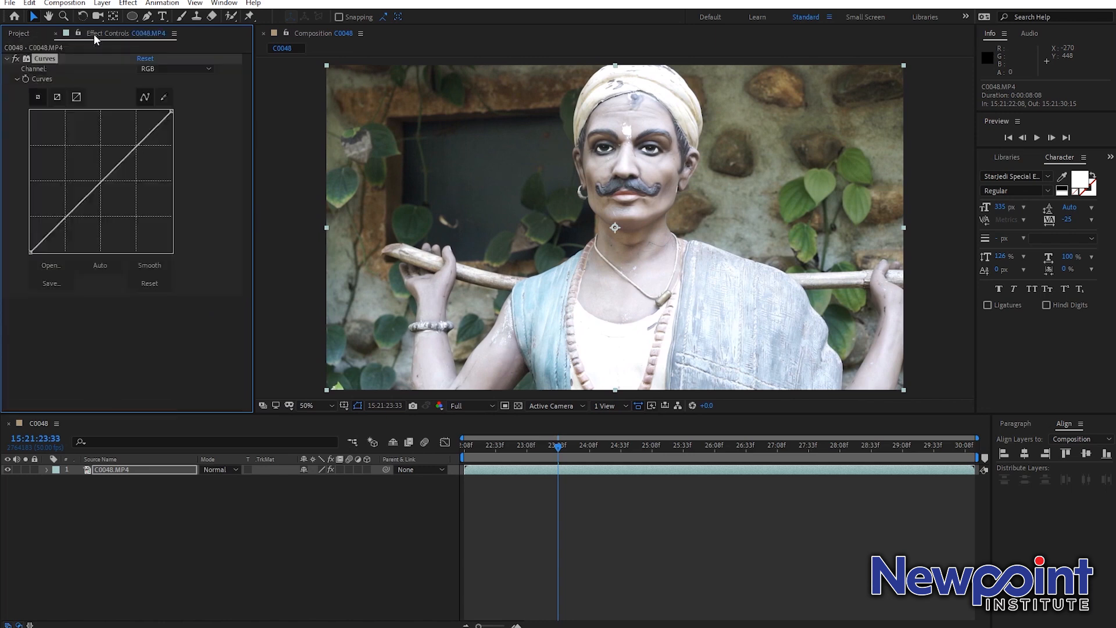
Step: Shape the RGB curve into a gentle S by raising the highlights and lowering the shadows
mouse_move(105, 183)
mouse_down()
mouse_move(118, 207)
mouse_move(78, 160)
mouse_move(97, 186)
mouse_move(118, 166)
mouse_up()
mouse_move(117, 166)
mouse_down()
mouse_move(116, 183)
mouse_move(118, 152)
mouse_up()
drag(65, 207, 79, 213)
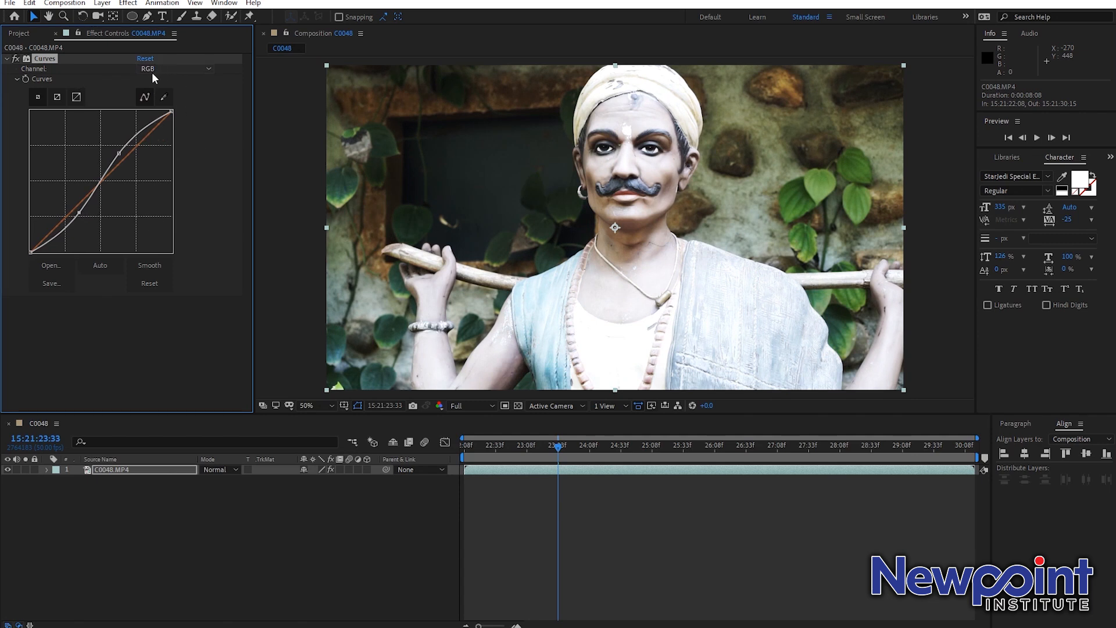
Step: Switch Curves to the Green channel and bend it into a stronger S with raised highlights and lowered shadows
click(194, 70)
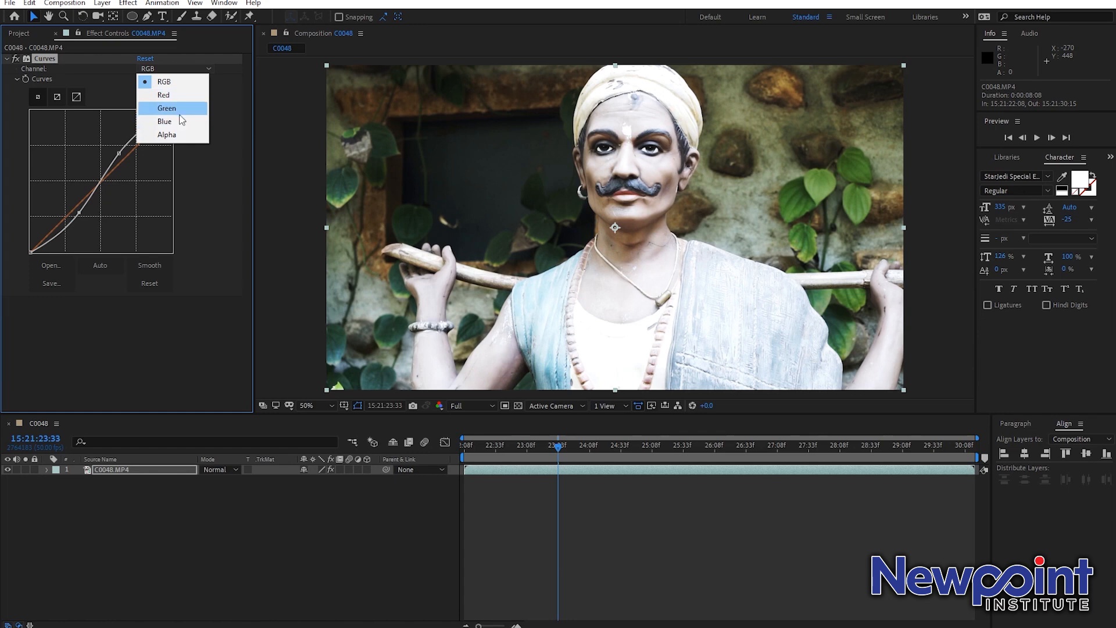
click(176, 111)
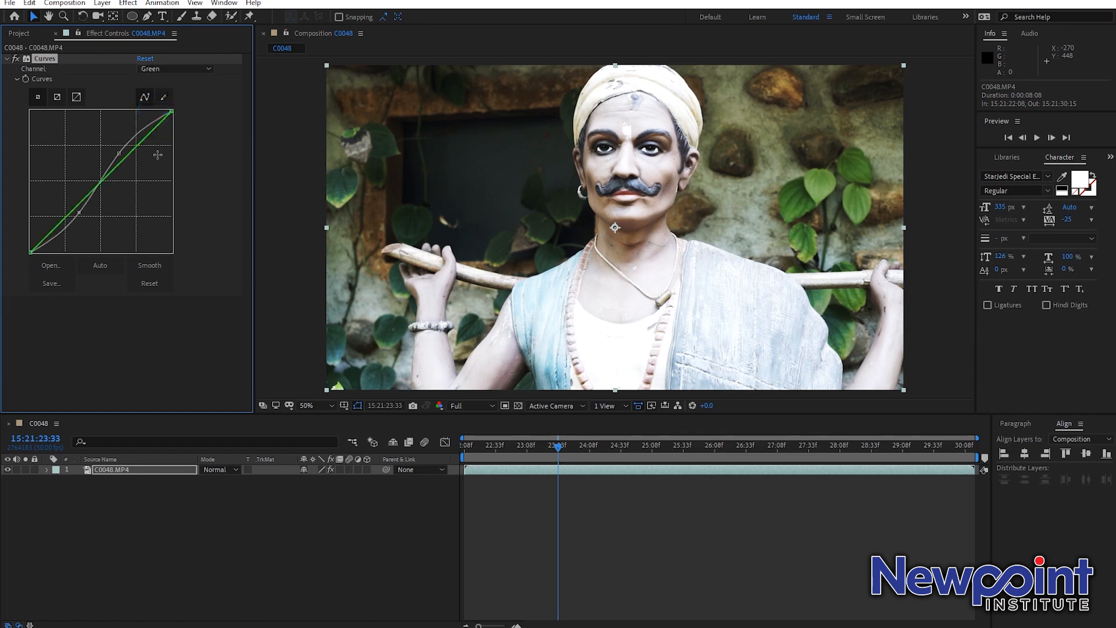
drag(103, 185, 134, 132)
drag(78, 196, 91, 212)
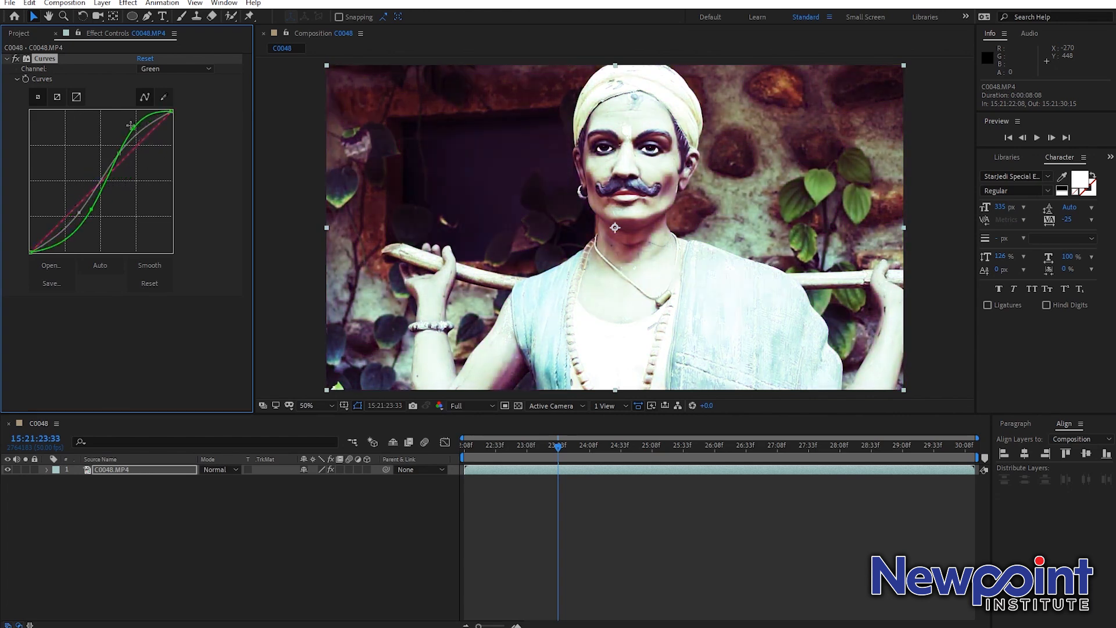
drag(91, 209, 85, 216)
Step: Reset the Curves effect to its defaults and undo the reset
click(146, 59)
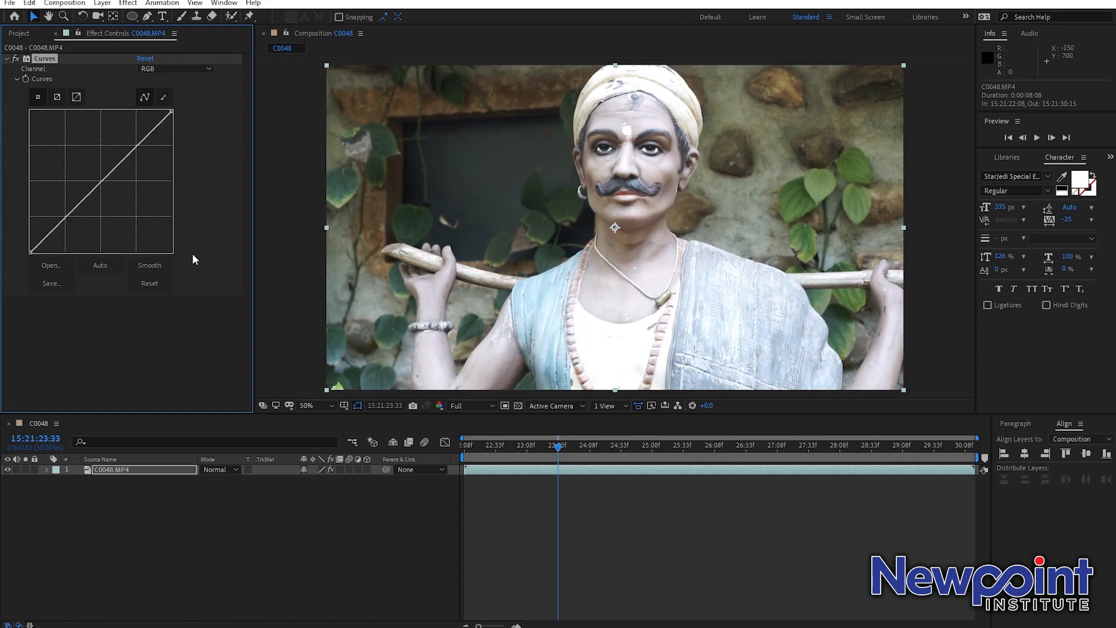
key(ctrl+z)
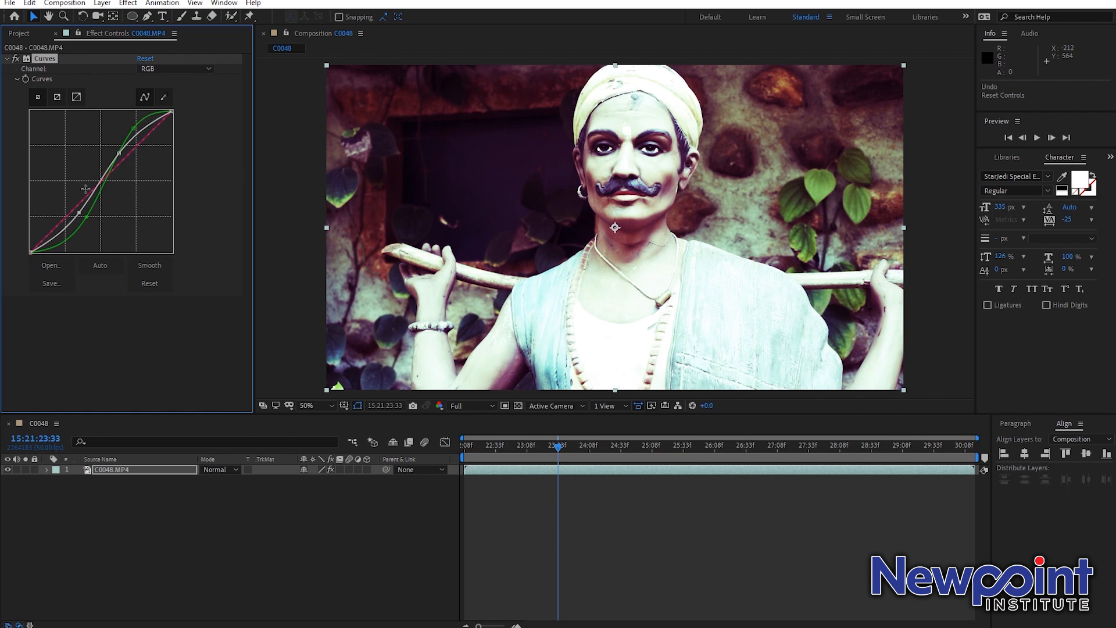
Step: Turn the Curves effect off and on to compare the footage before and after, leaving it enabled
click(18, 59)
click(17, 59)
click(18, 59)
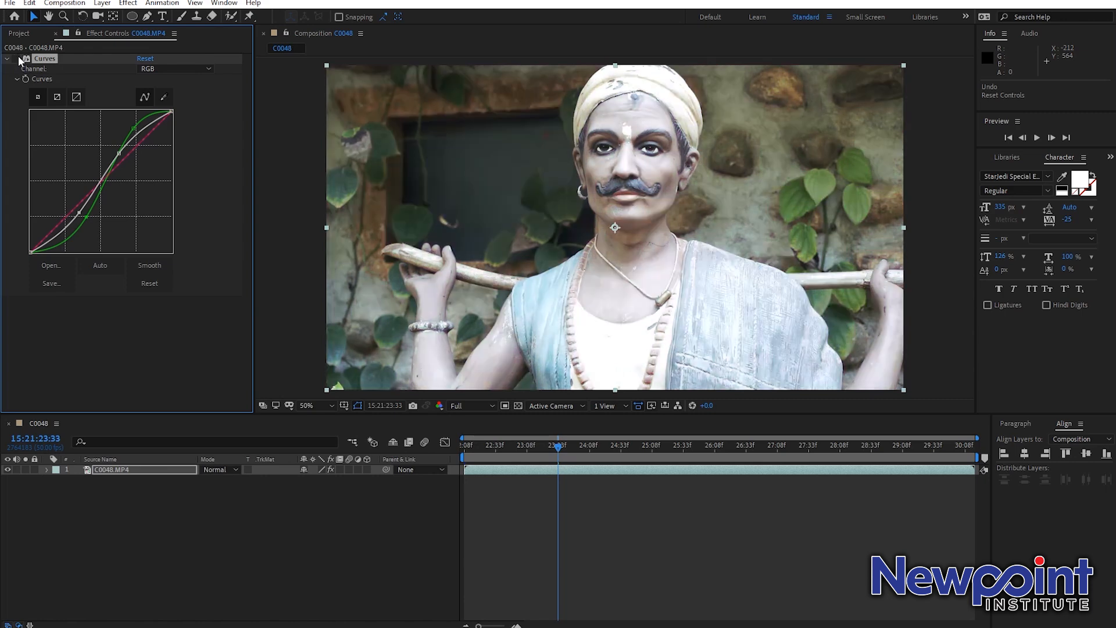
click(17, 59)
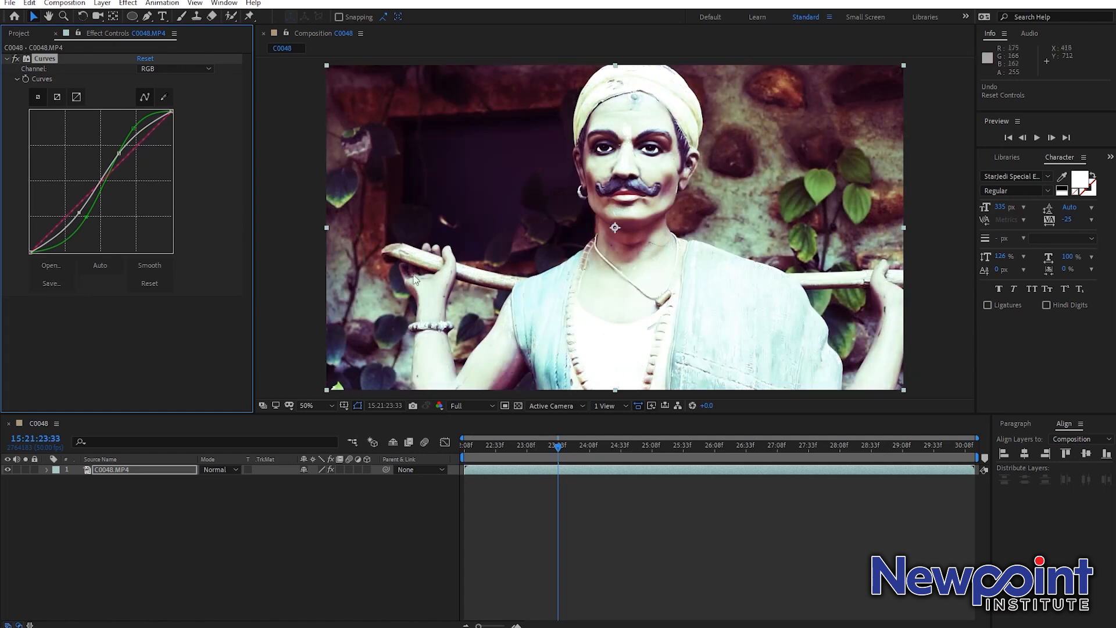
Step: Add the Exposure color correction effect to the C0048.MP4 layer and raise its master exposure to 0.71
click(128, 3)
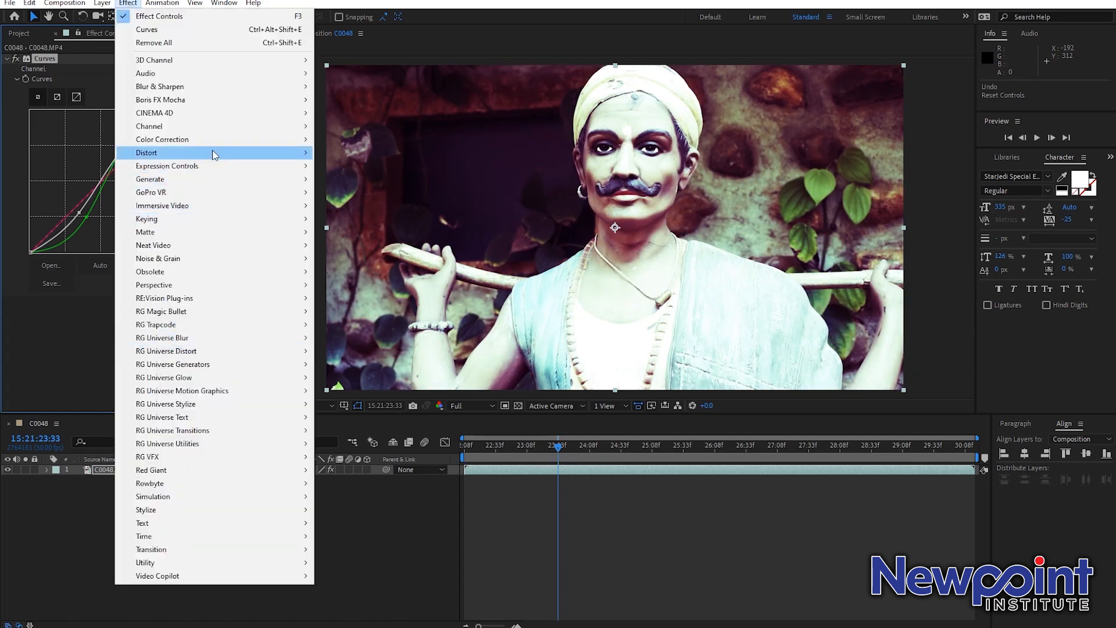
mouse_move(212, 141)
click(375, 405)
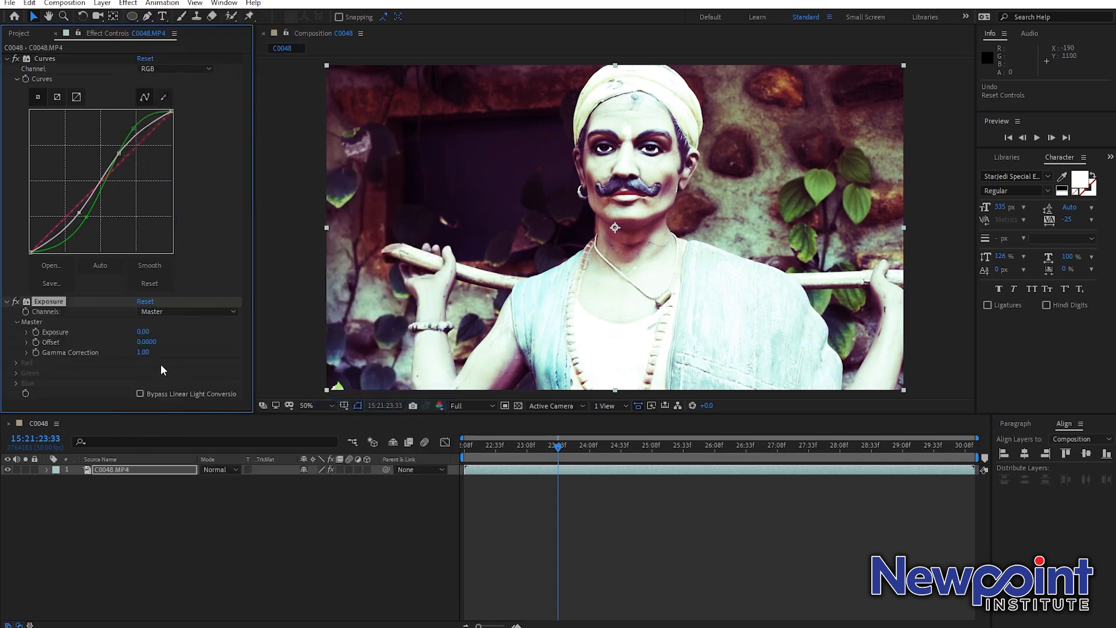
drag(140, 333, 189, 333)
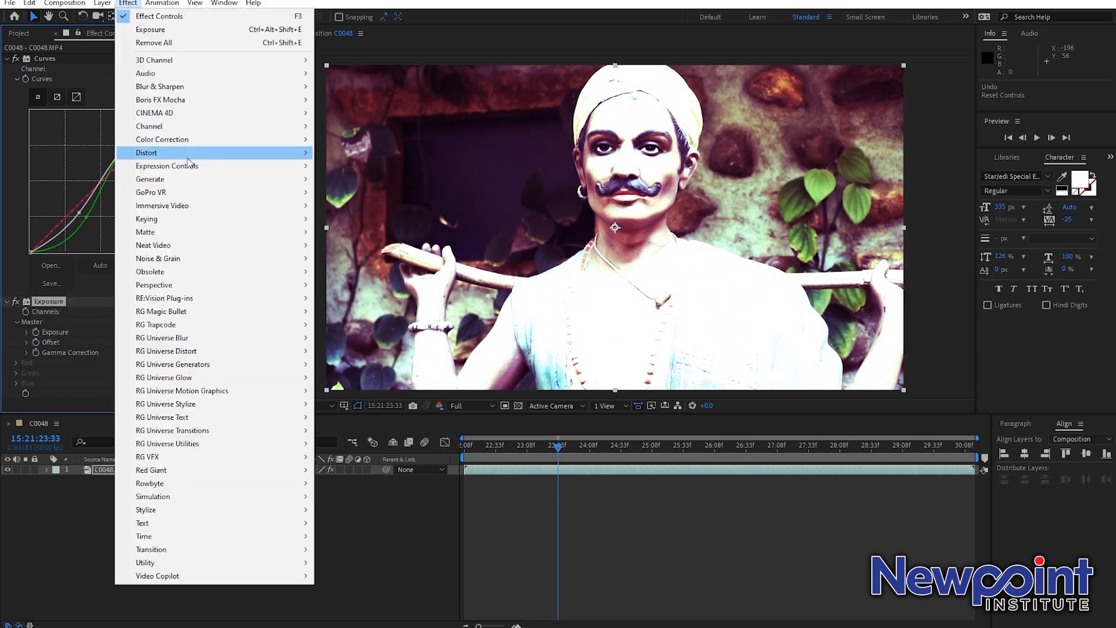
Step: Add the Photo Filter color correction effect to the layer and set its Density to 100%, keeping Warming Filter (85)
mouse_move(203, 141)
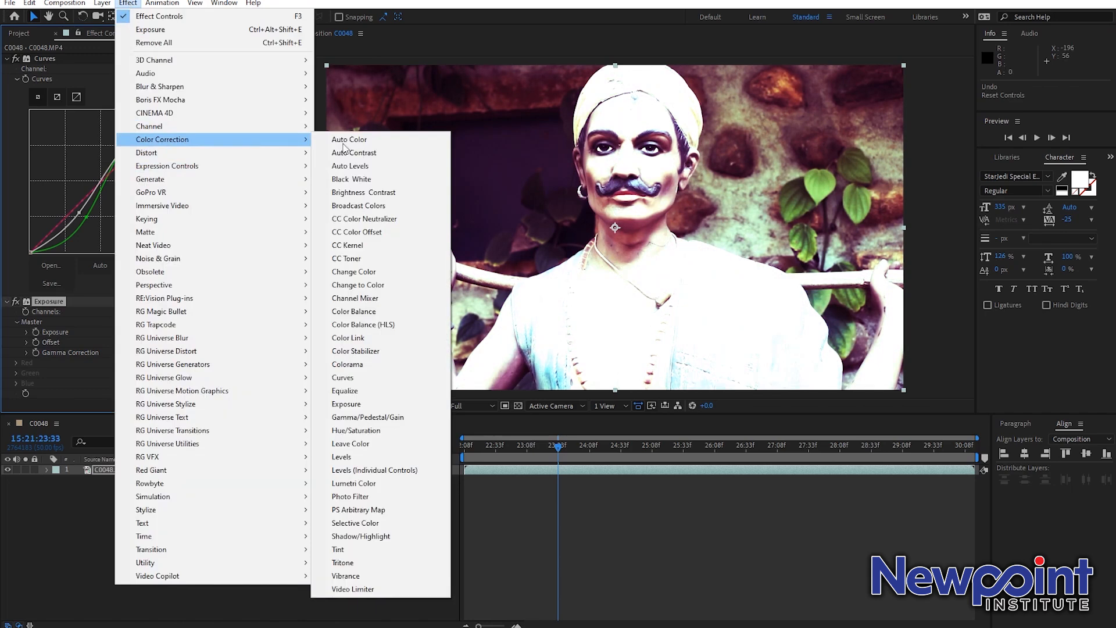
click(358, 496)
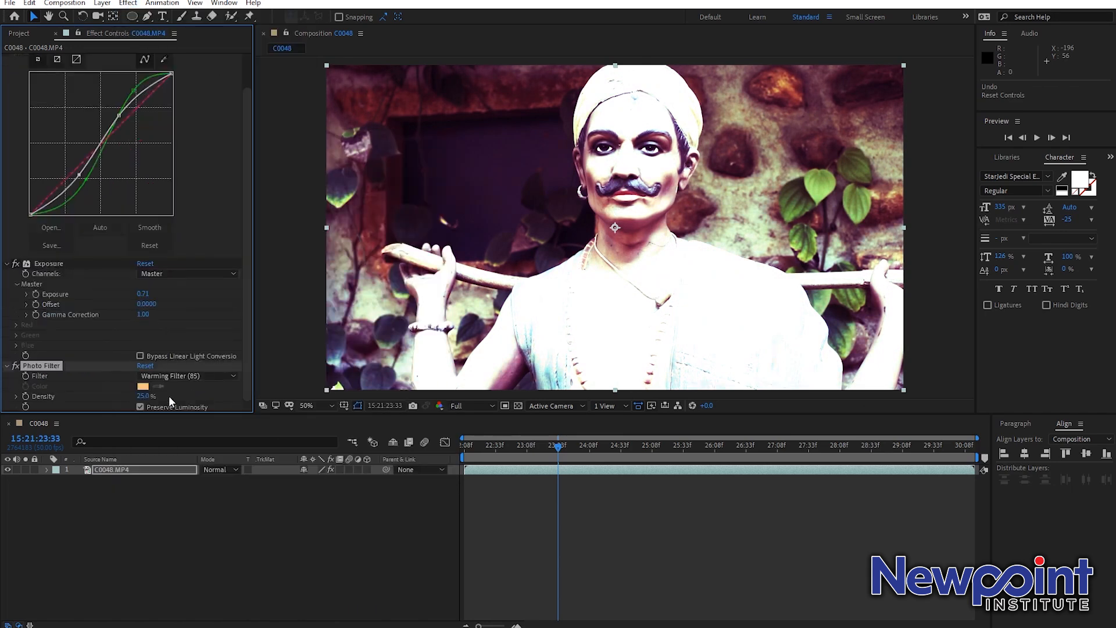
drag(145, 399, 357, 397)
Step: Toggle the Curves and Exposure effects individually to compare their impact on the footage, leaving both turned off
scroll(149, 279, up, 2)
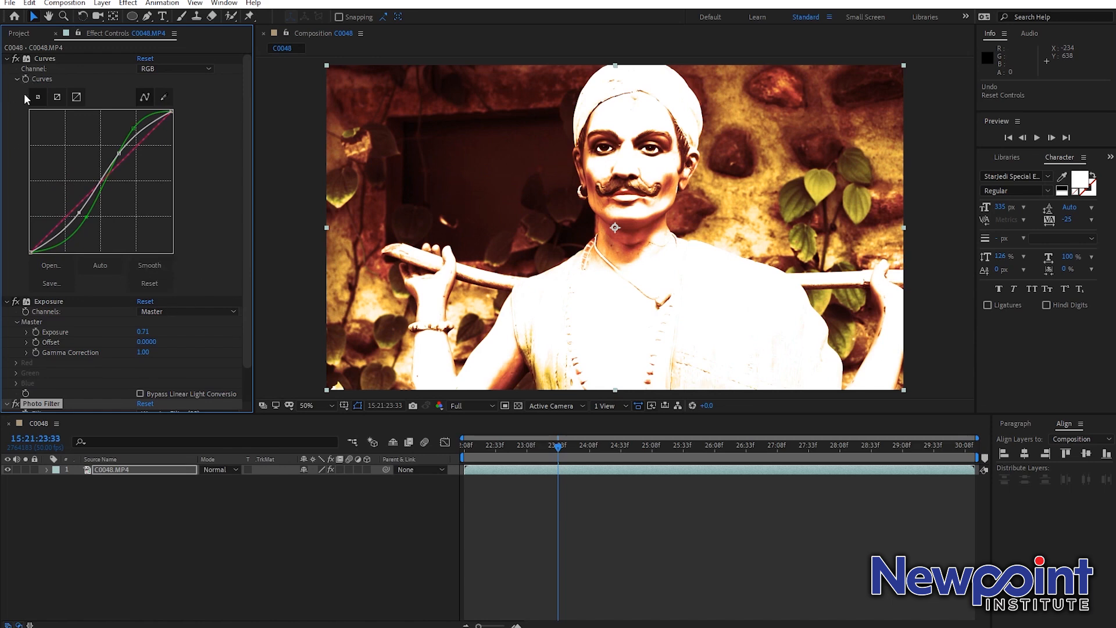
click(15, 59)
click(16, 58)
click(15, 301)
click(16, 301)
click(16, 301)
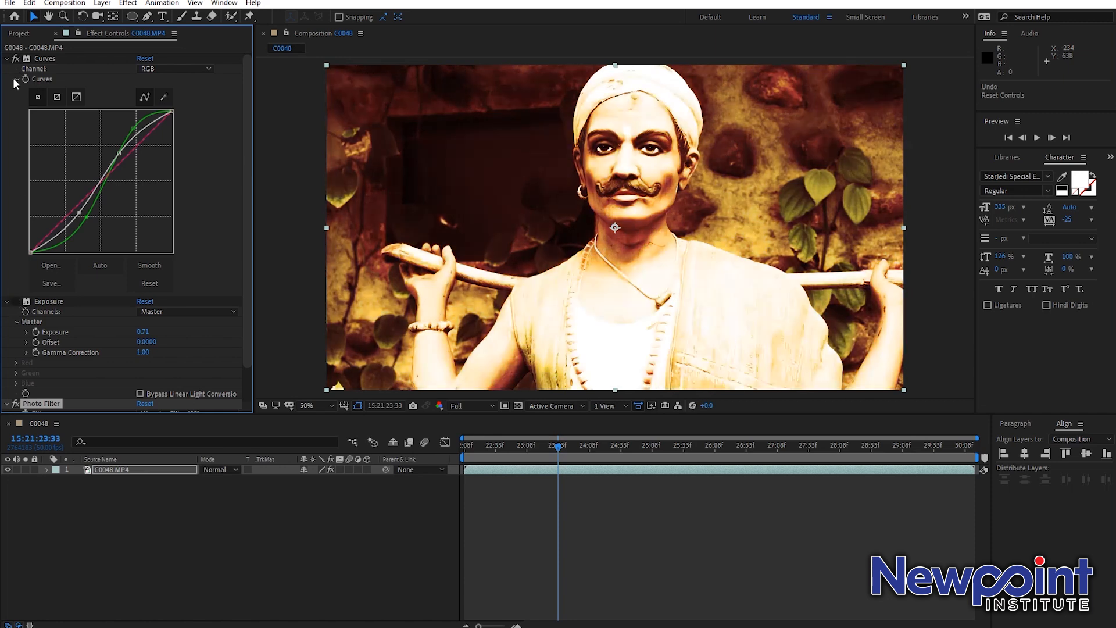
click(16, 58)
Step: Turn Photo Filter off and on to see its effect alone, and re-enable Exposure and Curves
scroll(38, 349, down, 1)
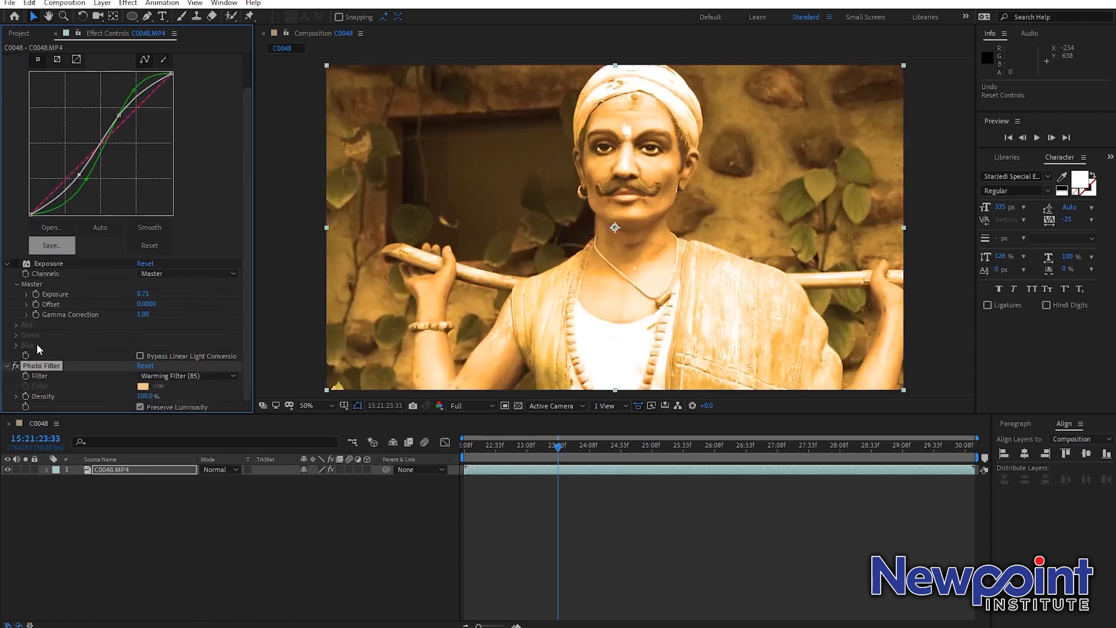
click(15, 368)
click(16, 367)
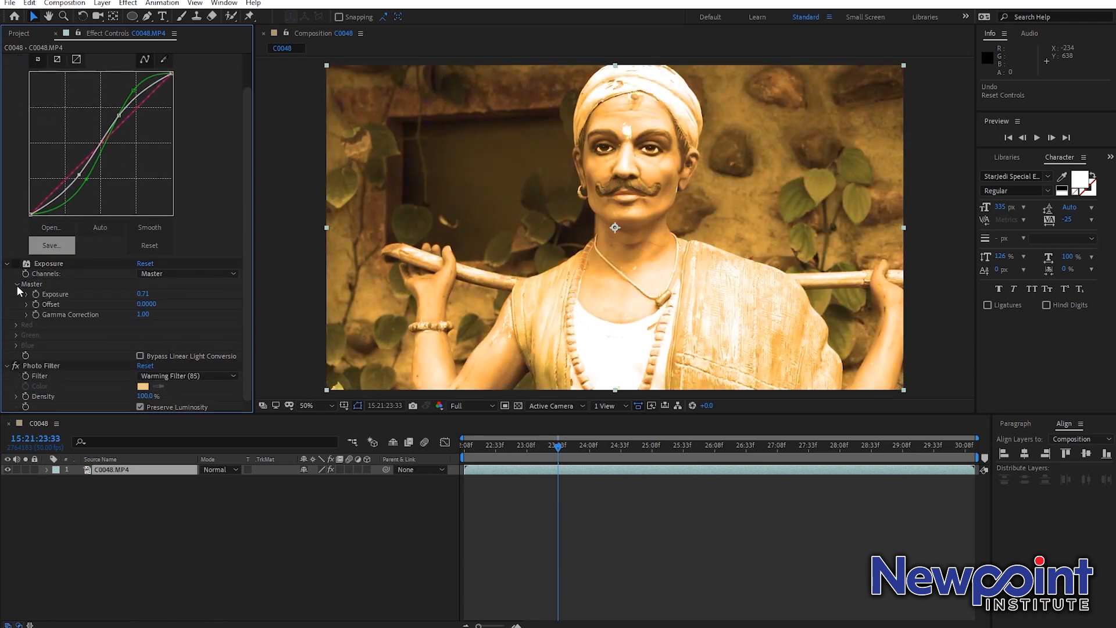
click(16, 263)
scroll(17, 263, up, 1)
click(16, 58)
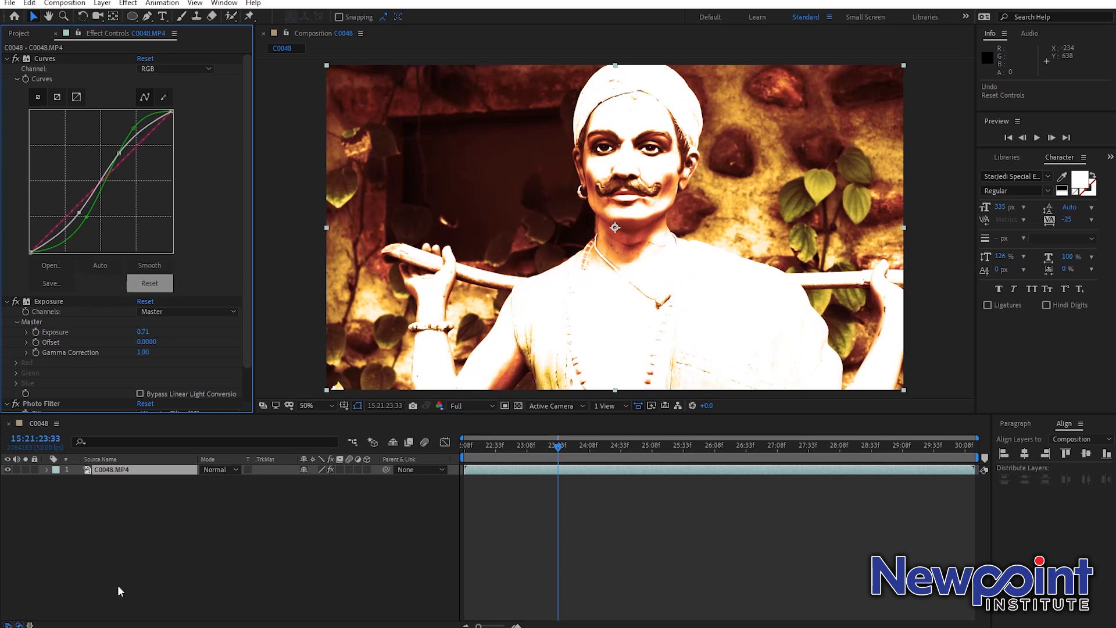
Step: Display the layer switches and mode columns in the timeline, and turn all of the clip's effects off and on to compare
click(238, 625)
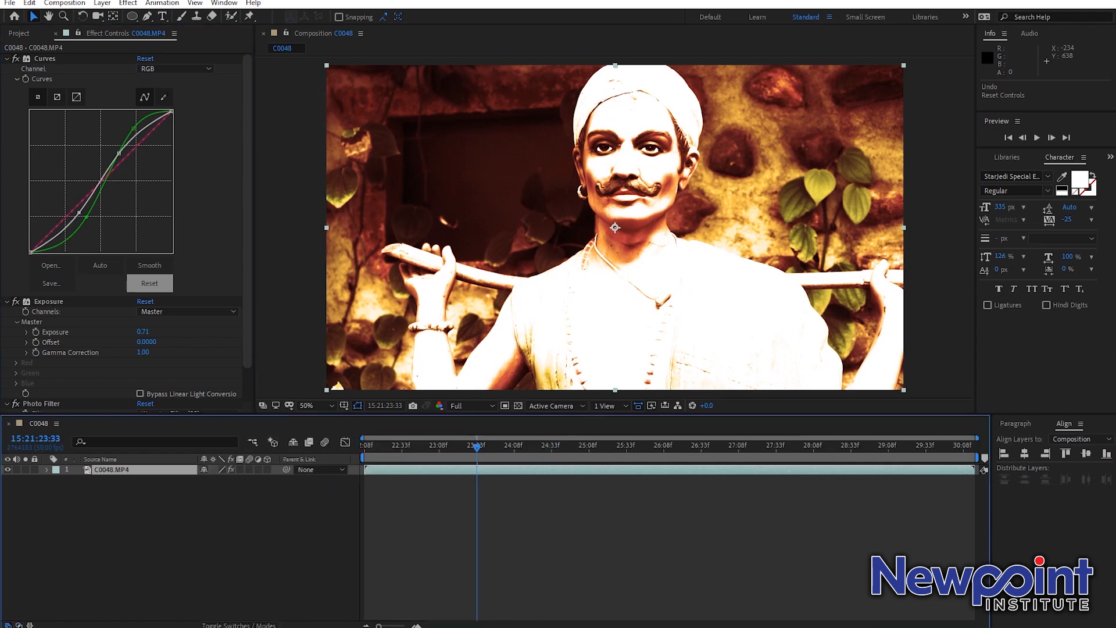
click(8, 625)
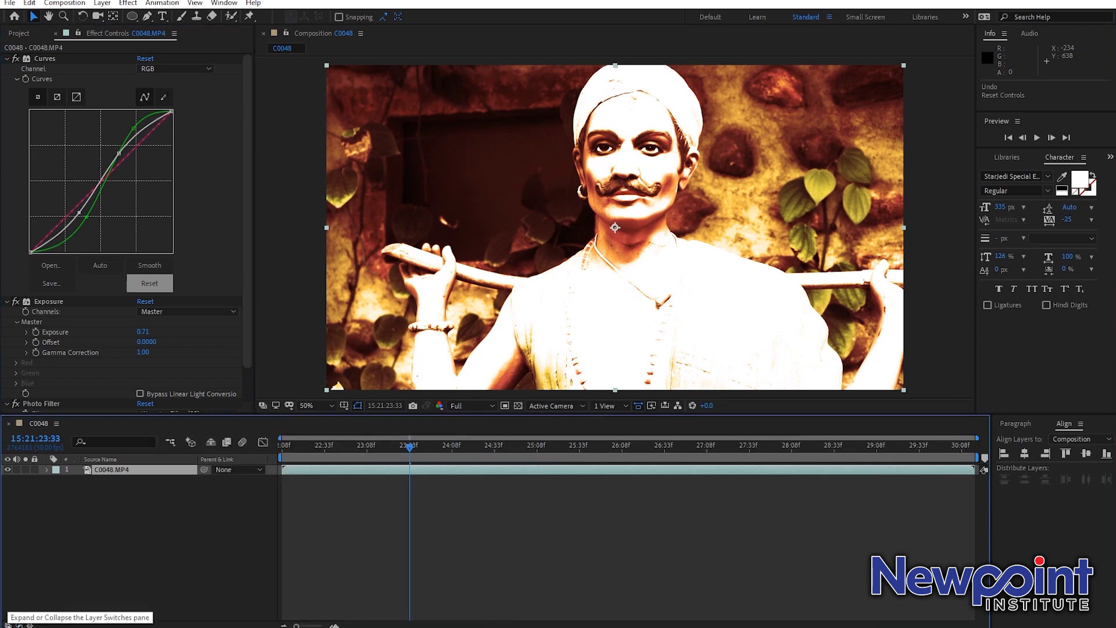
click(8, 624)
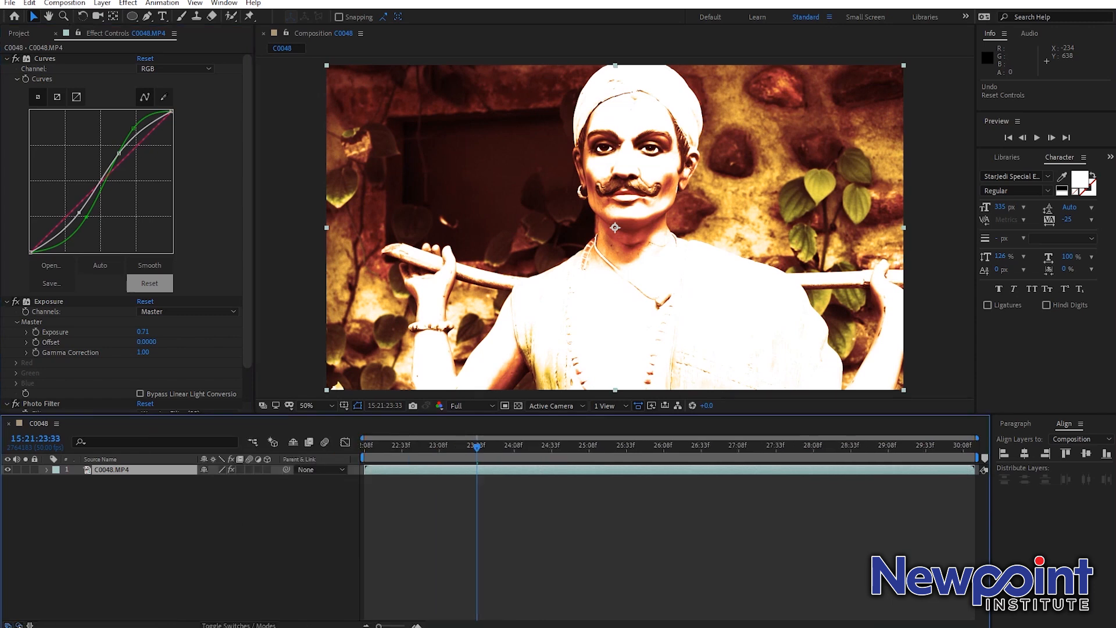
click(19, 625)
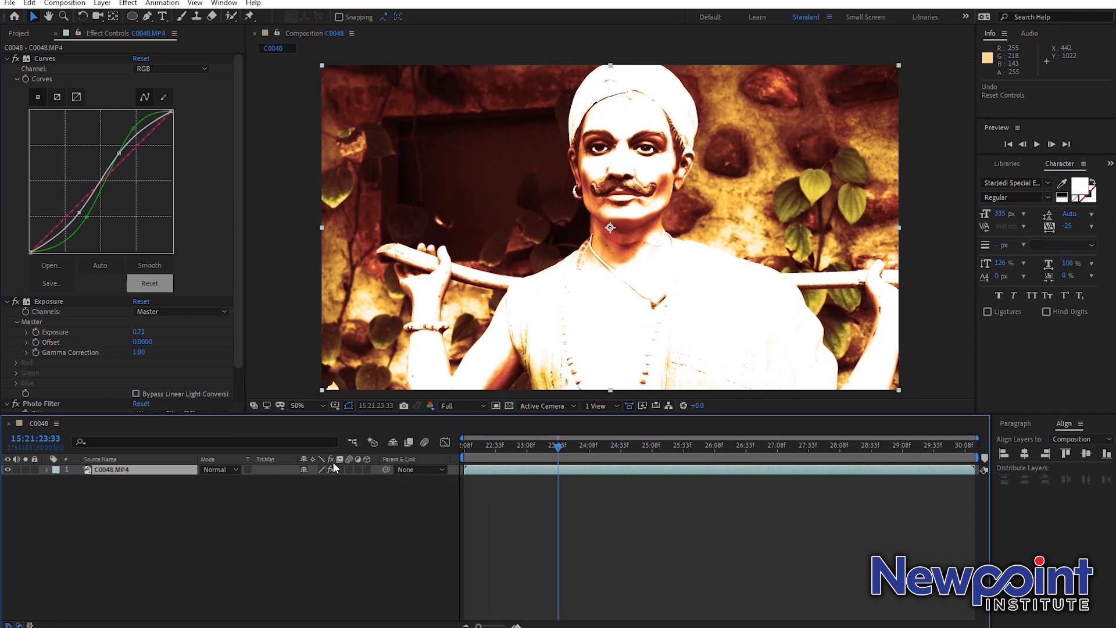
click(332, 469)
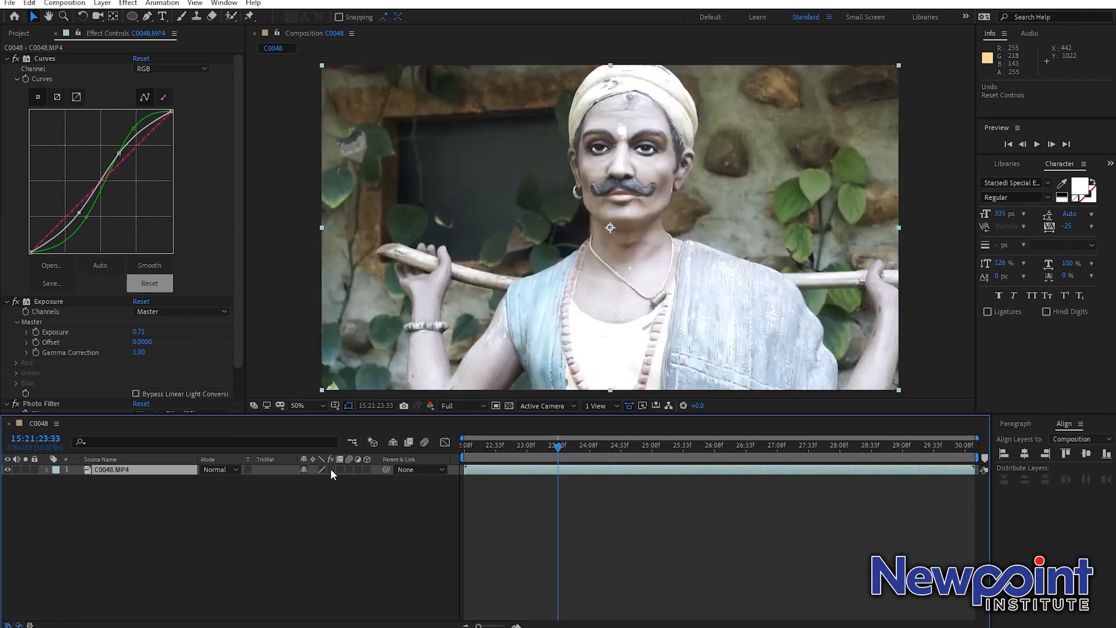
click(331, 469)
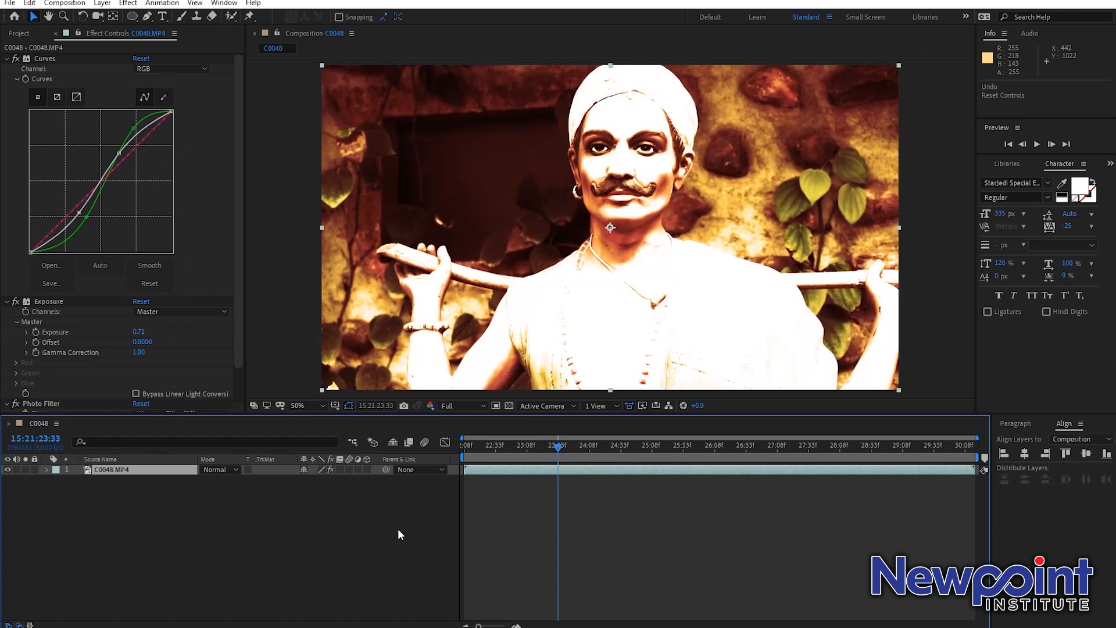
Step: Collapse the settings of the Curves, Exposure and Photo Filter effects so only their names are listed
scroll(86, 183, down, 1)
scroll(86, 183, up, 1)
scroll(47, 236, down, 1)
scroll(106, 253, up, 1)
click(7, 59)
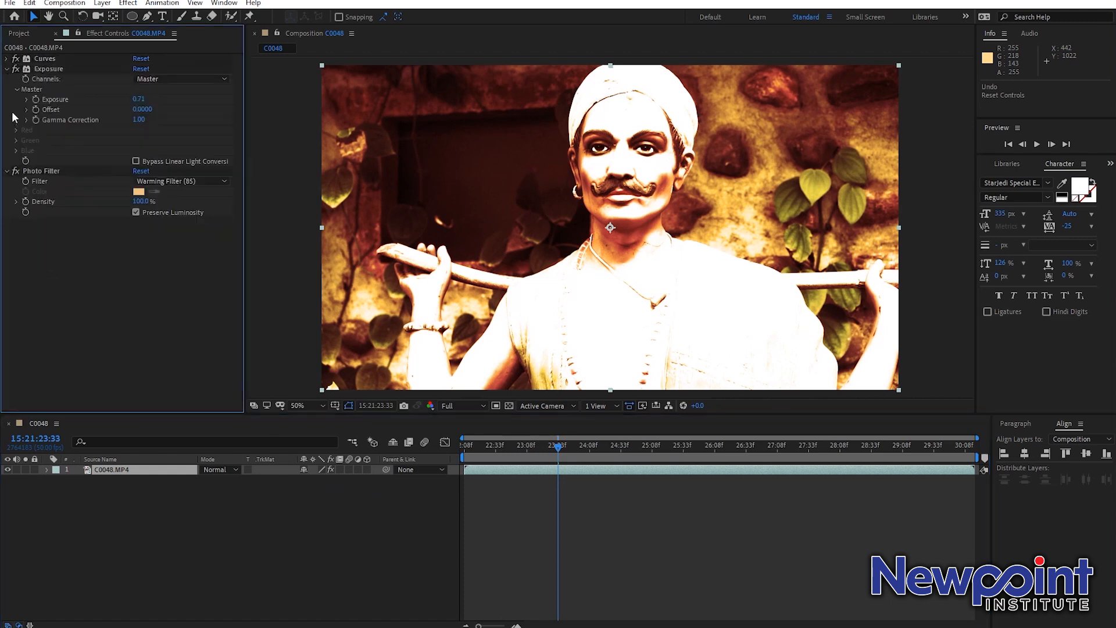
click(6, 68)
click(5, 79)
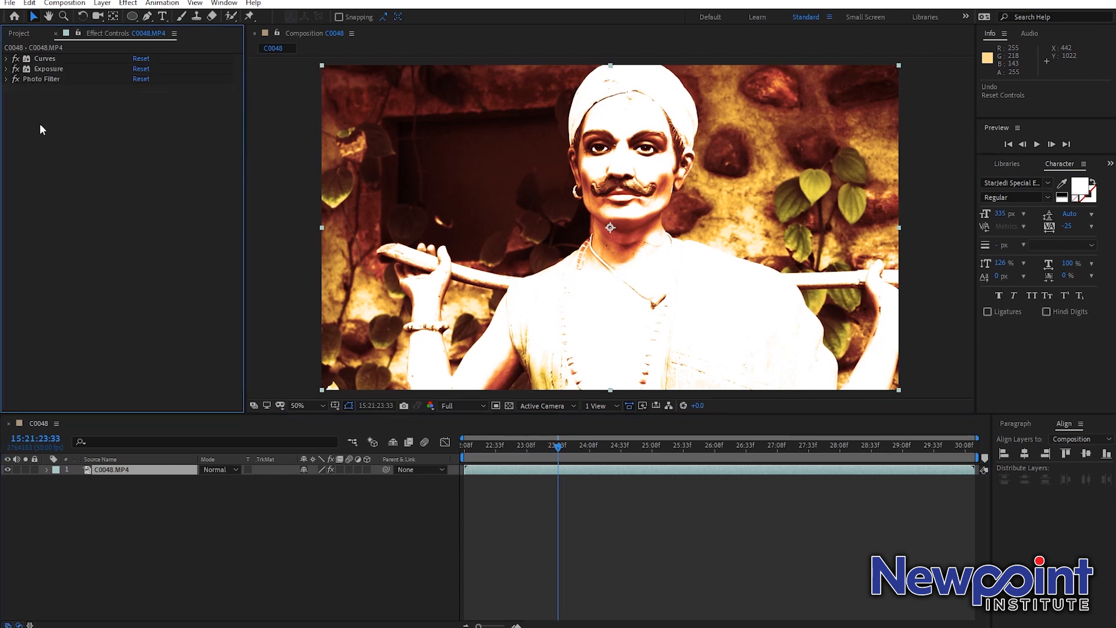
click(6, 69)
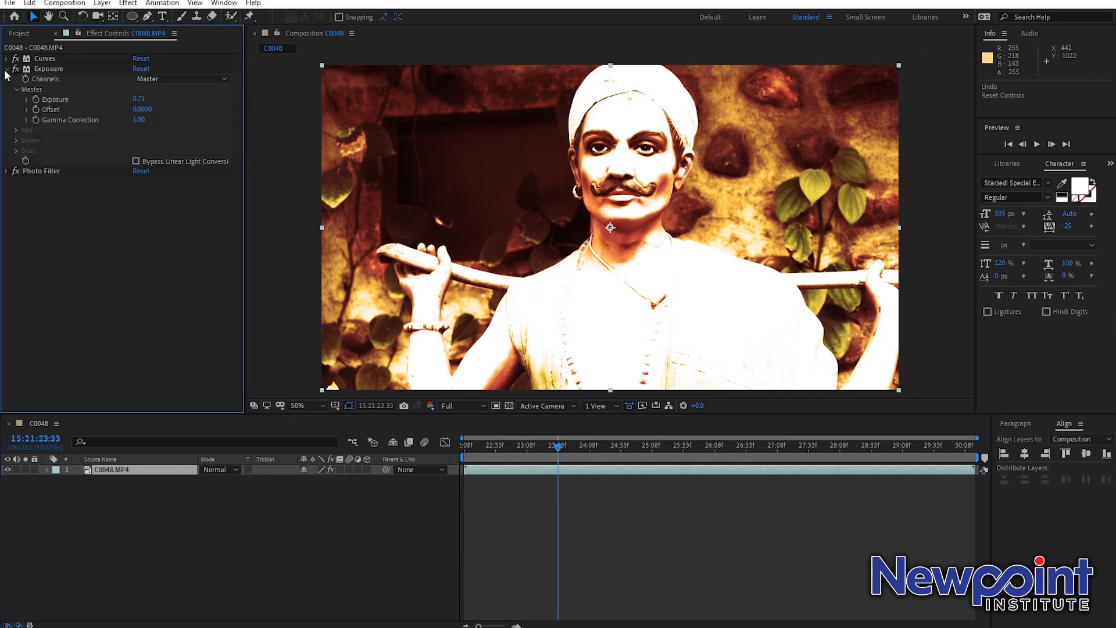
click(6, 69)
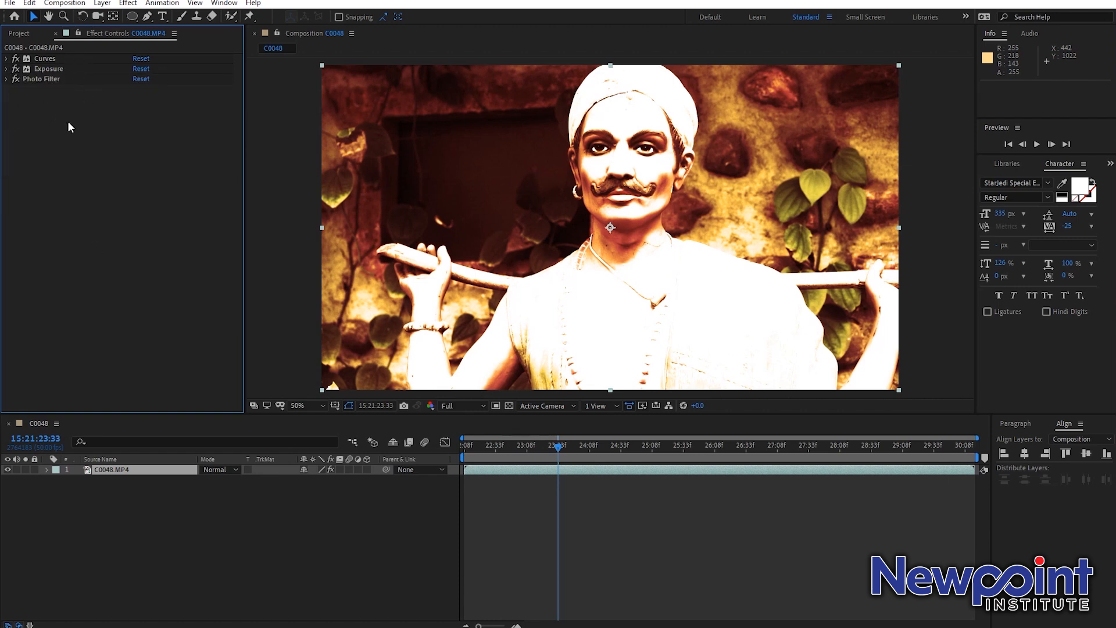
Step: Delete the Curves, Exposure and Photo Filter effects from the C0048.MP4 layer together
click(45, 58)
shift+click(47, 80)
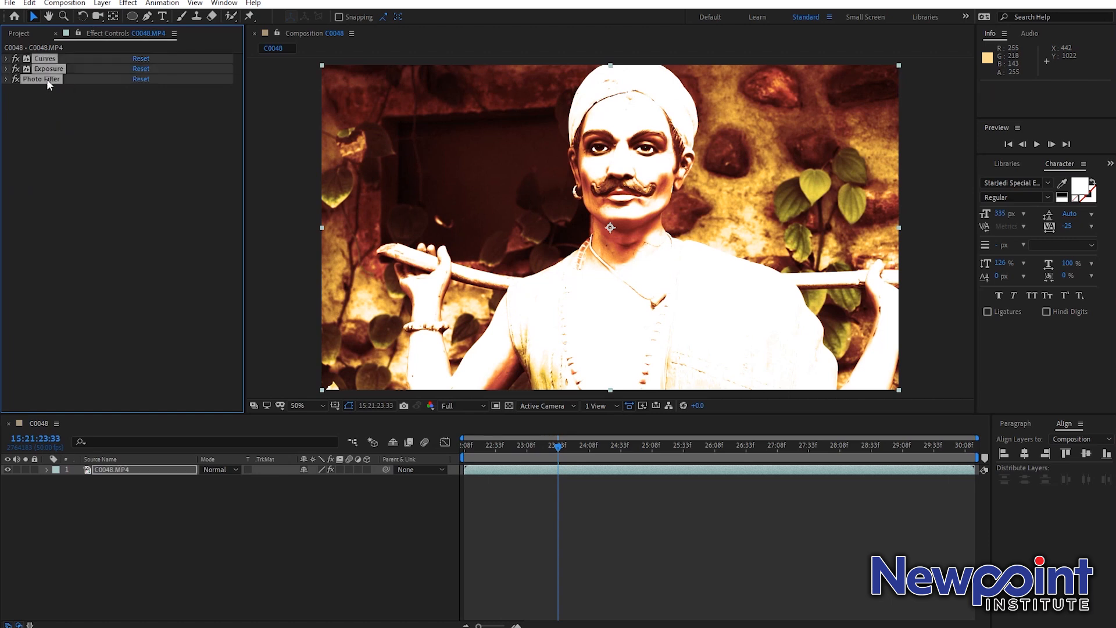
key(Delete)
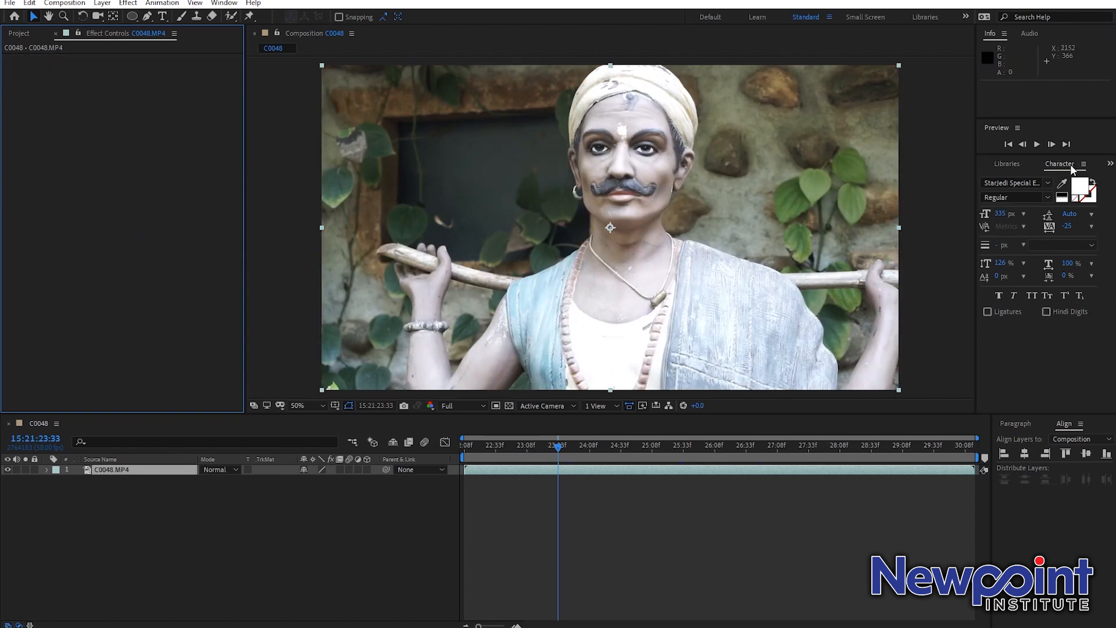
Step: Bring Effects & Presets to the front of the group it shares with Libraries and Character
click(1021, 164)
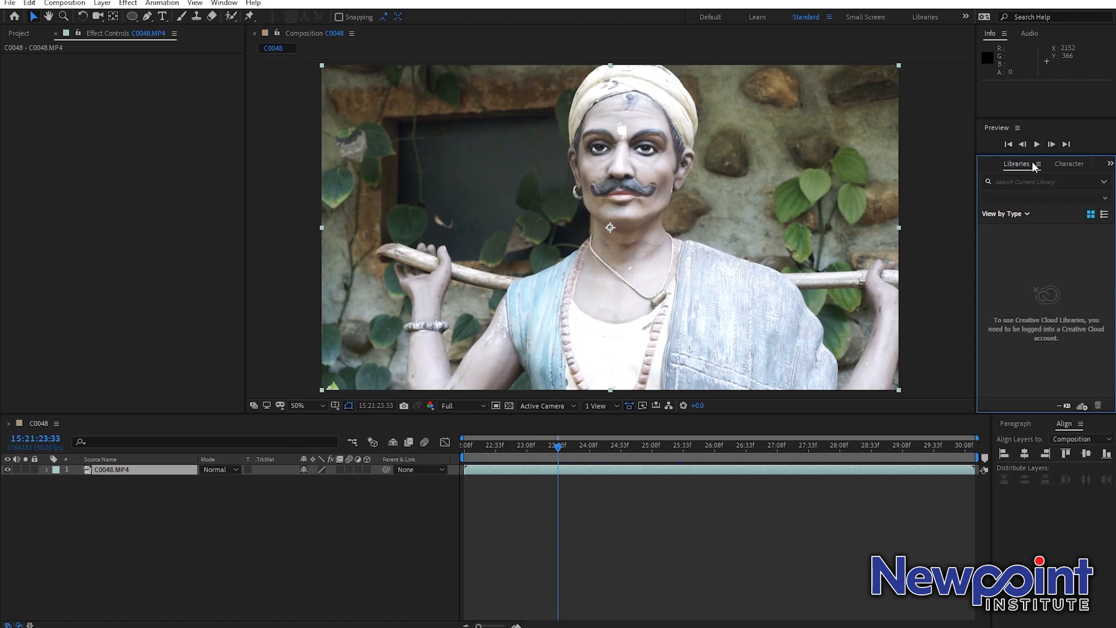
click(1110, 164)
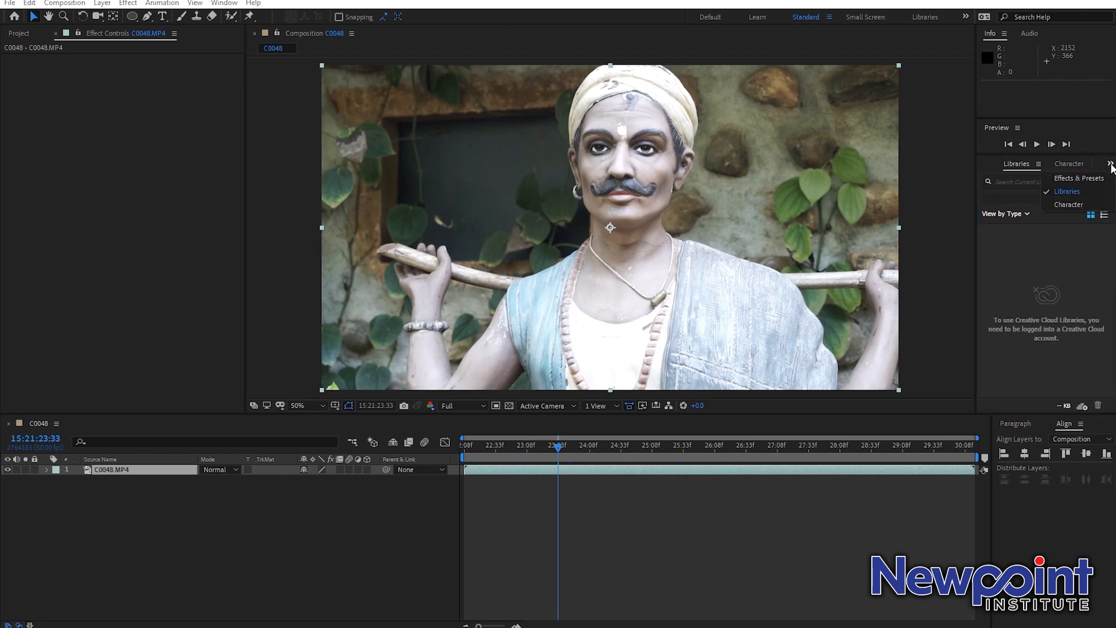
click(1082, 180)
click(1110, 167)
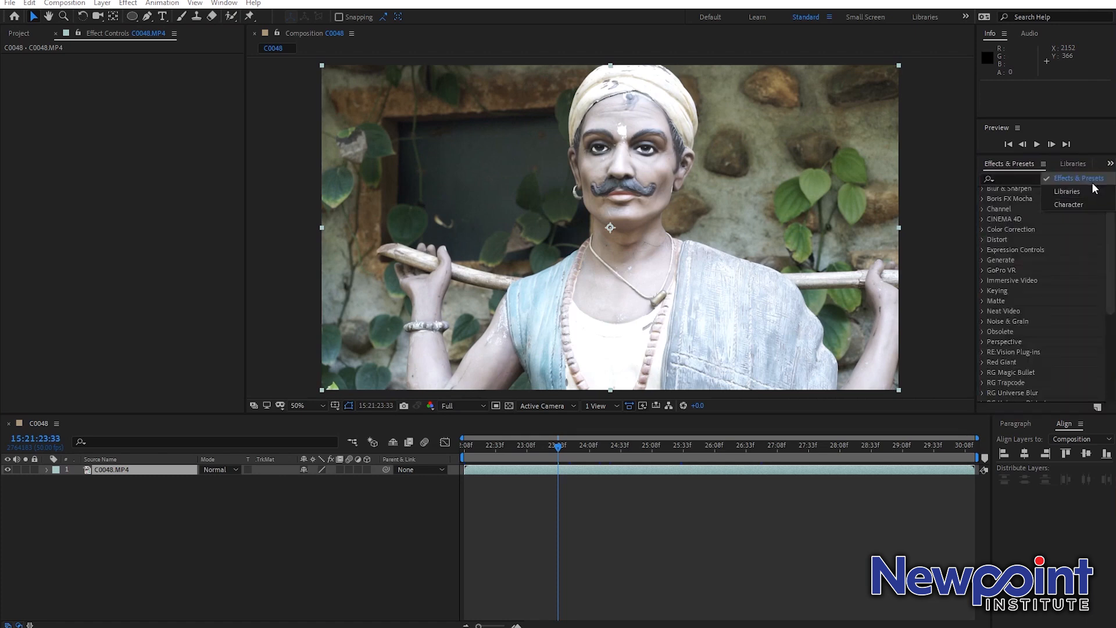
Step: Hide Effects & Presets from the workspace and show it again
click(219, 3)
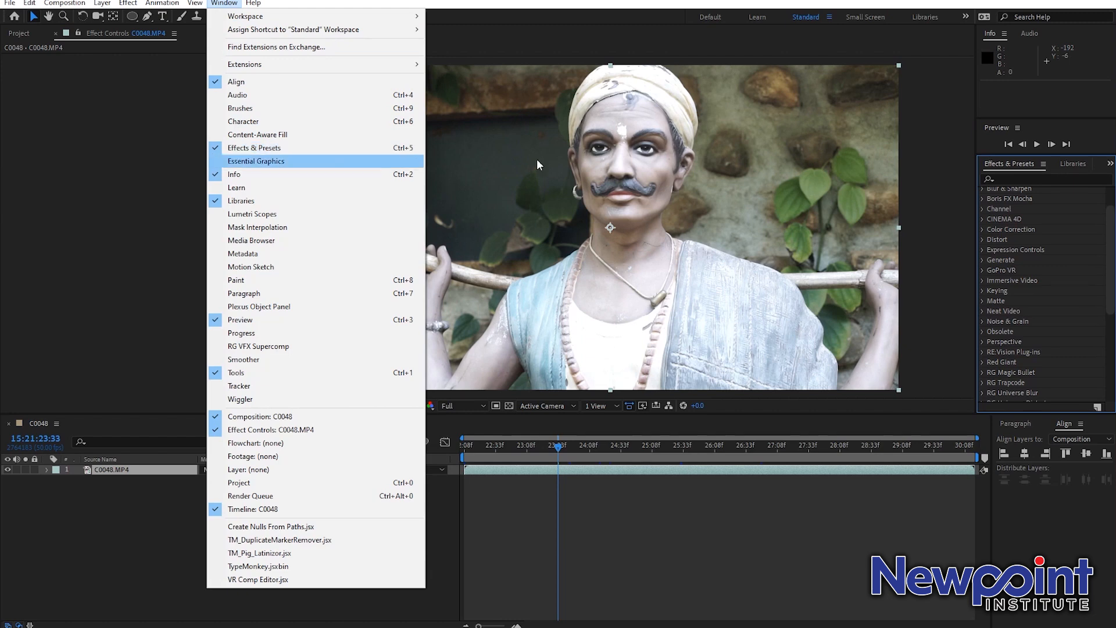
click(361, 148)
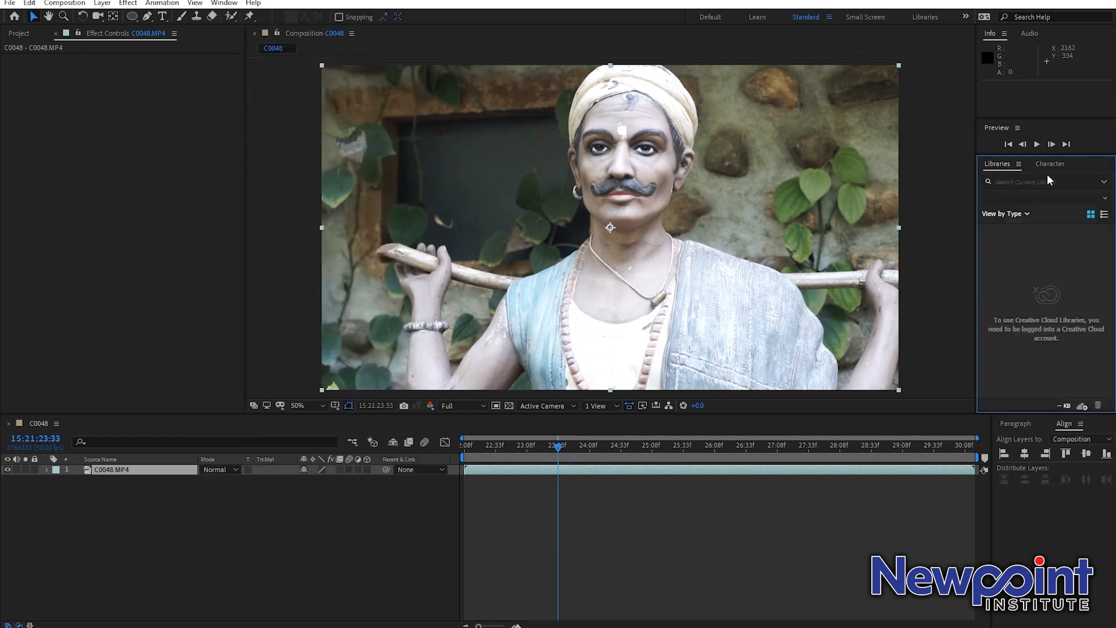
click(224, 3)
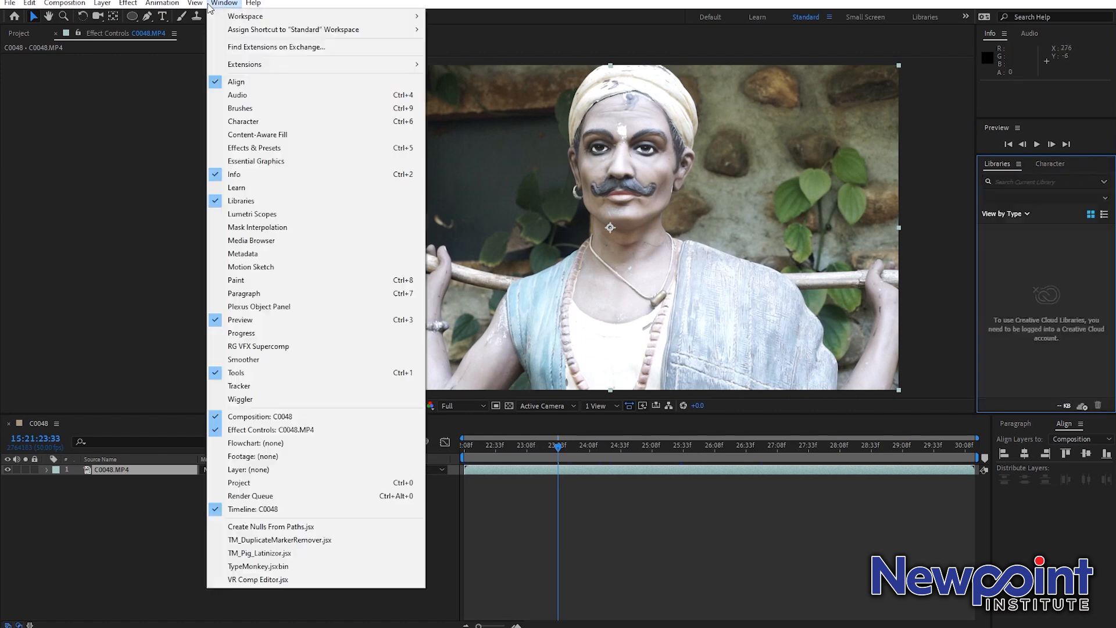
click(270, 150)
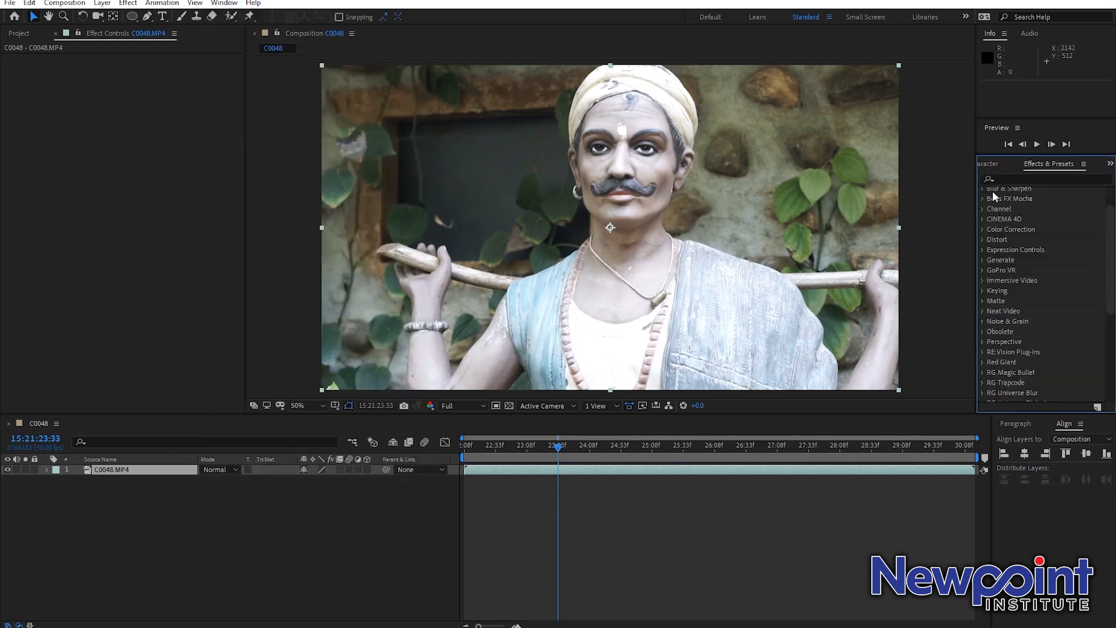
Step: Compare the categories in Effects & Presets with the effect categories available for the selected C0048.MP4 layer
click(129, 4)
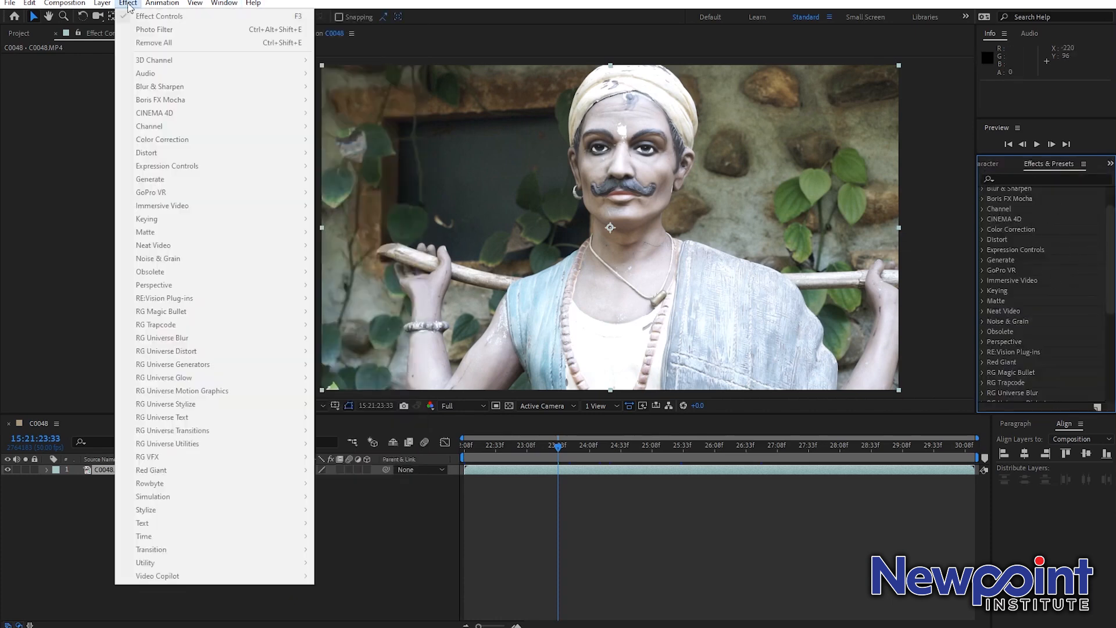
drag(1109, 250, 1109, 203)
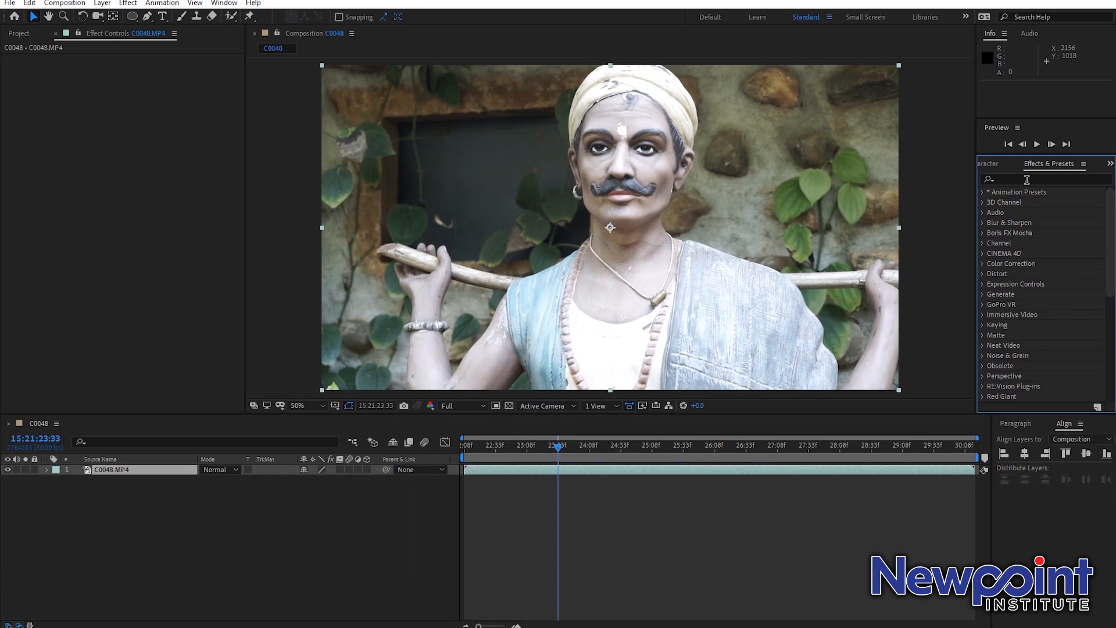
click(128, 3)
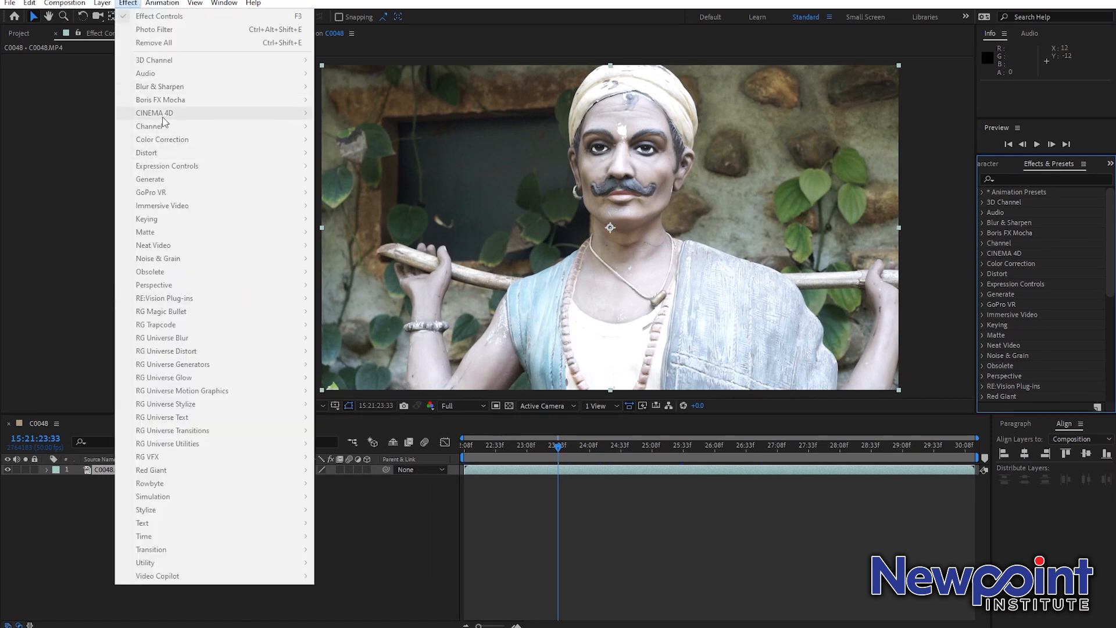
click(86, 523)
click(113, 470)
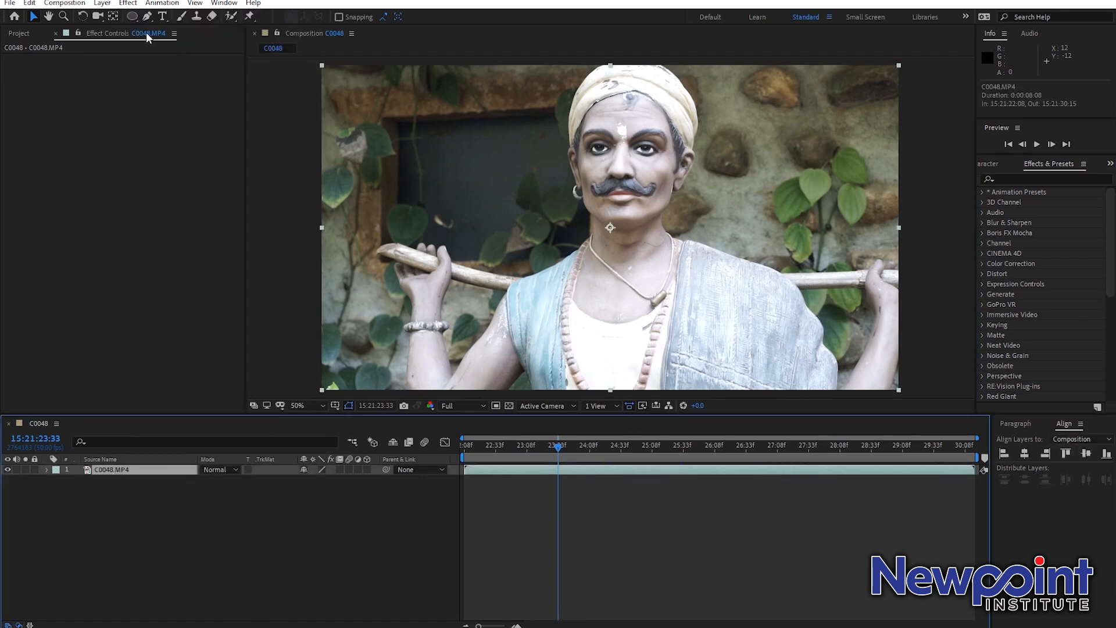
click(128, 4)
mouse_move(156, 88)
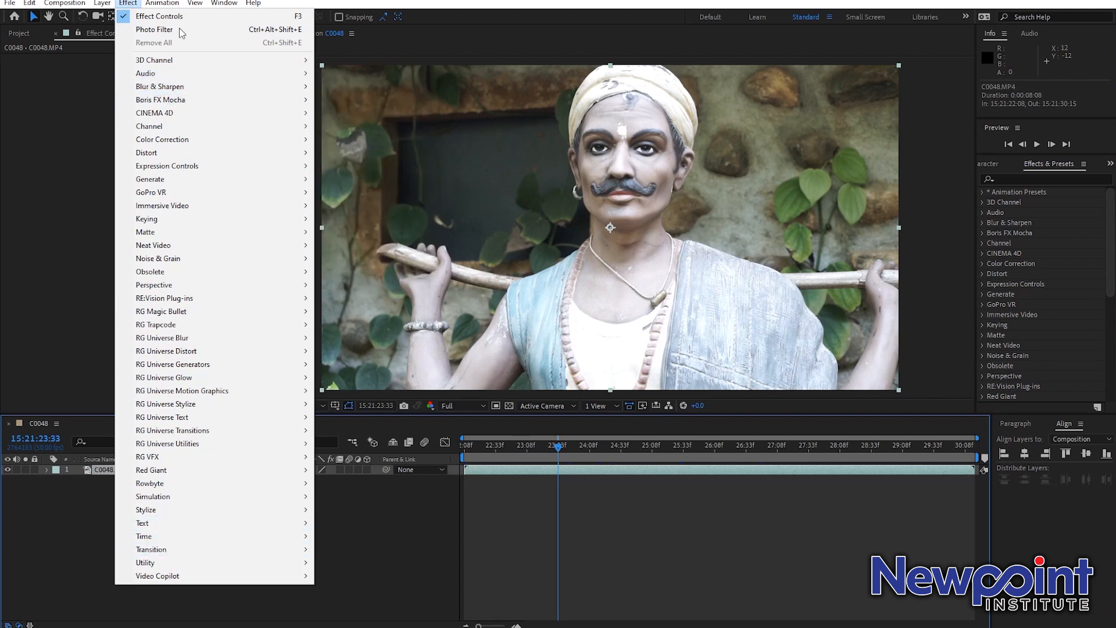
click(126, 4)
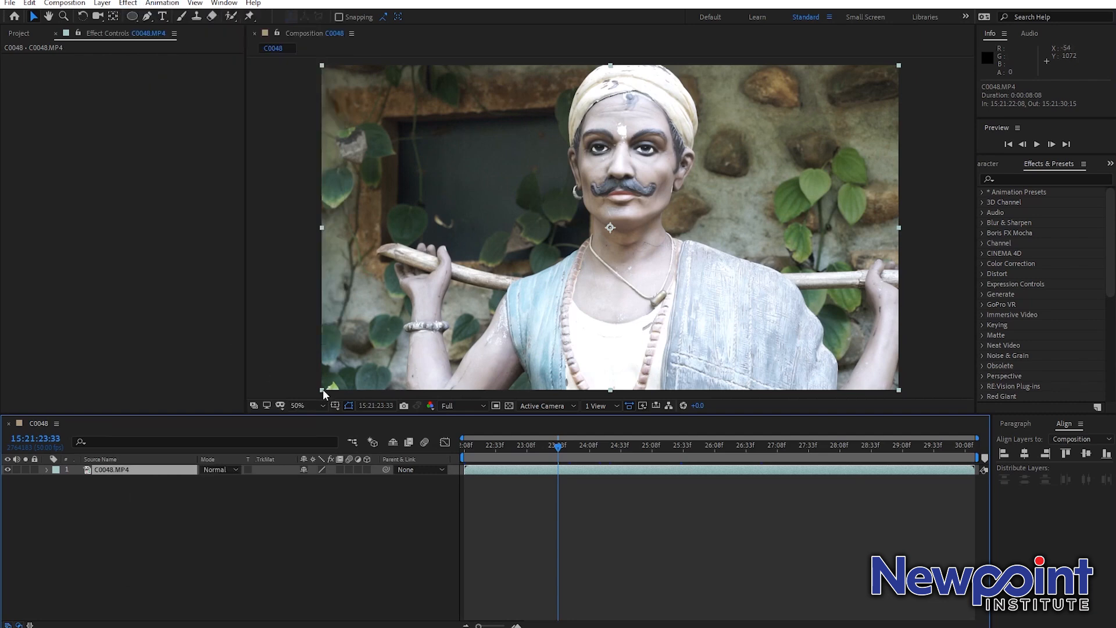
Step: Search the effects and presets for "gaus"
click(1037, 180)
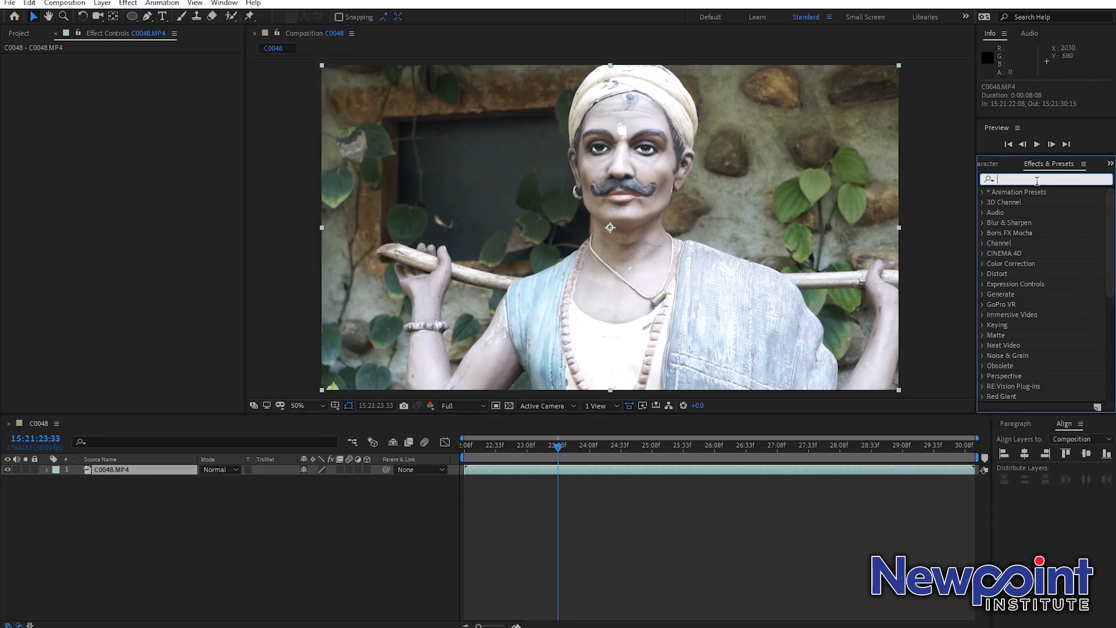
text(gaus)
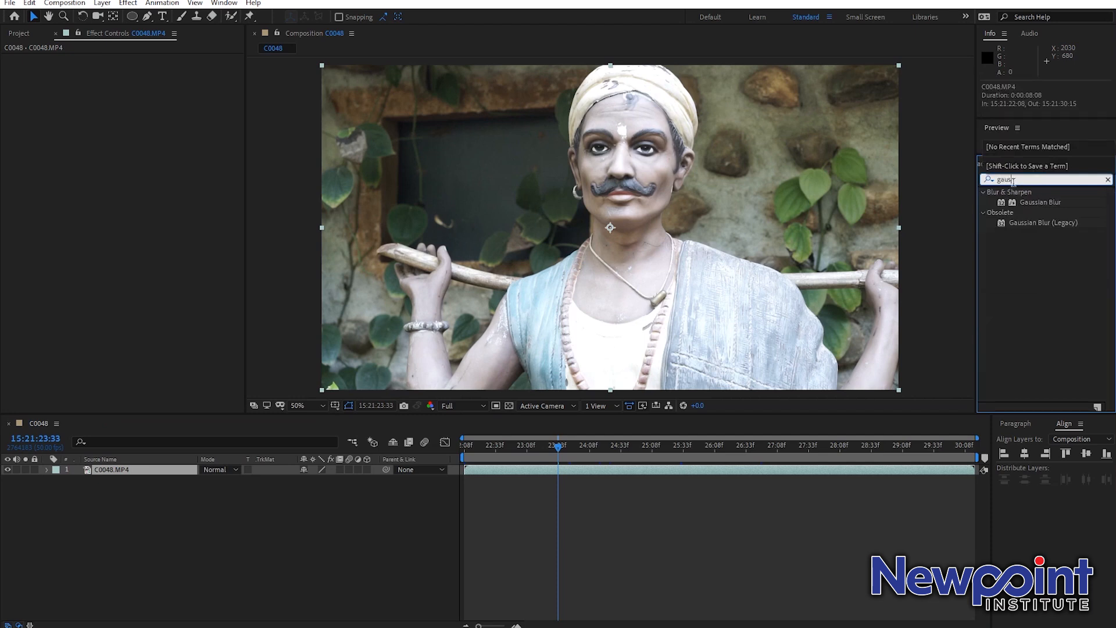
Step: Try Gaussian Blur on the C0048.MP4 layer in the timeline and on the footage in the composition view, undoing each application
click(1040, 205)
drag(1034, 201, 133, 472)
key(ctrl+z)
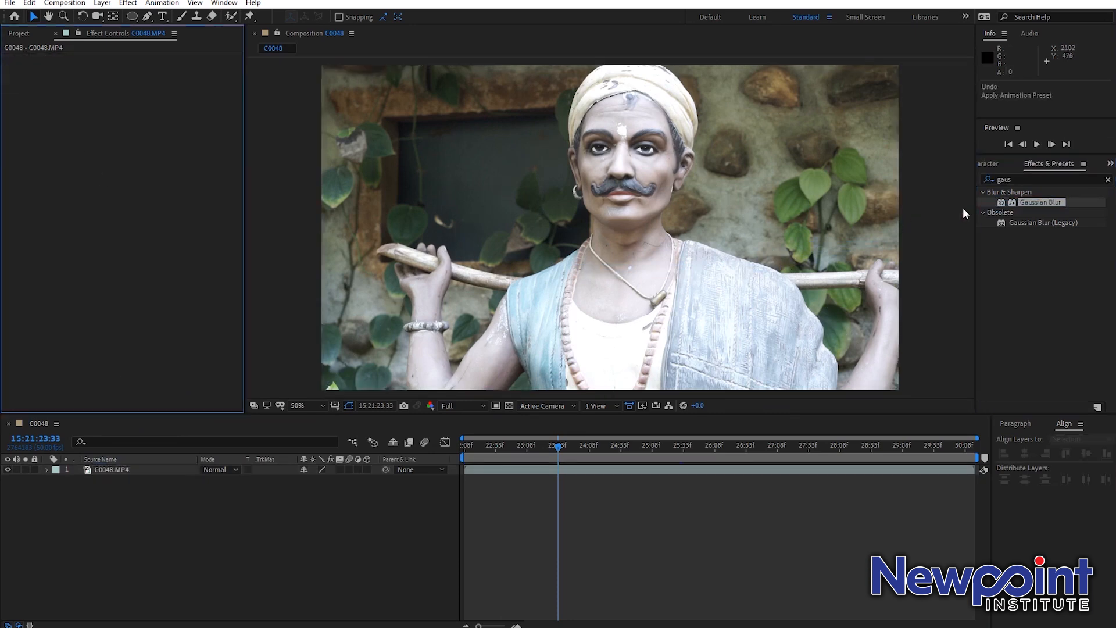
drag(1034, 202, 745, 166)
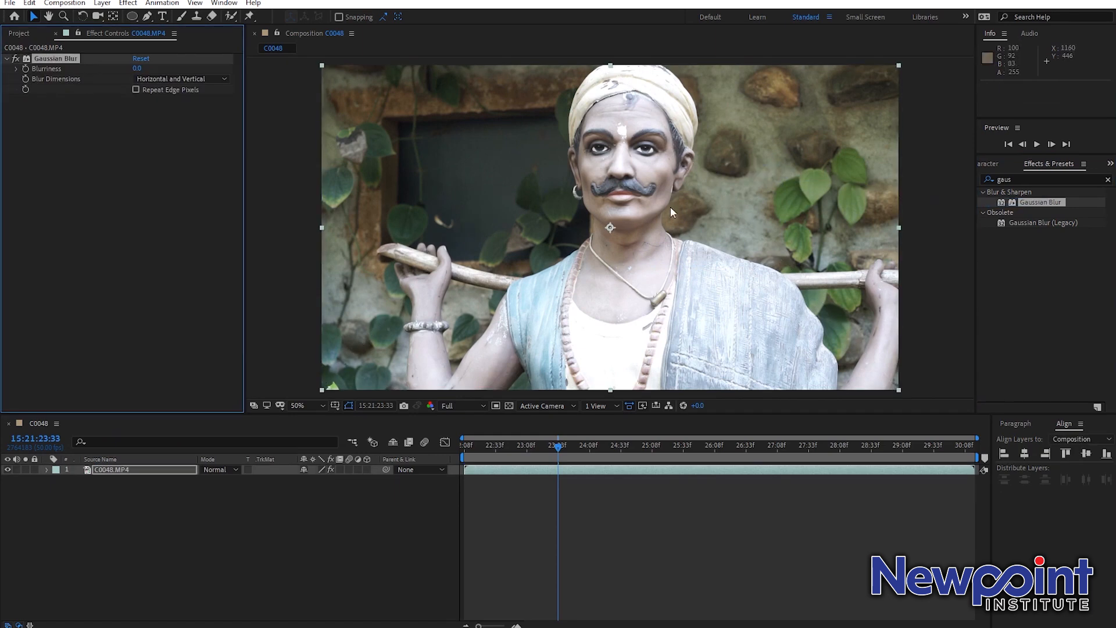
key(ctrl+z)
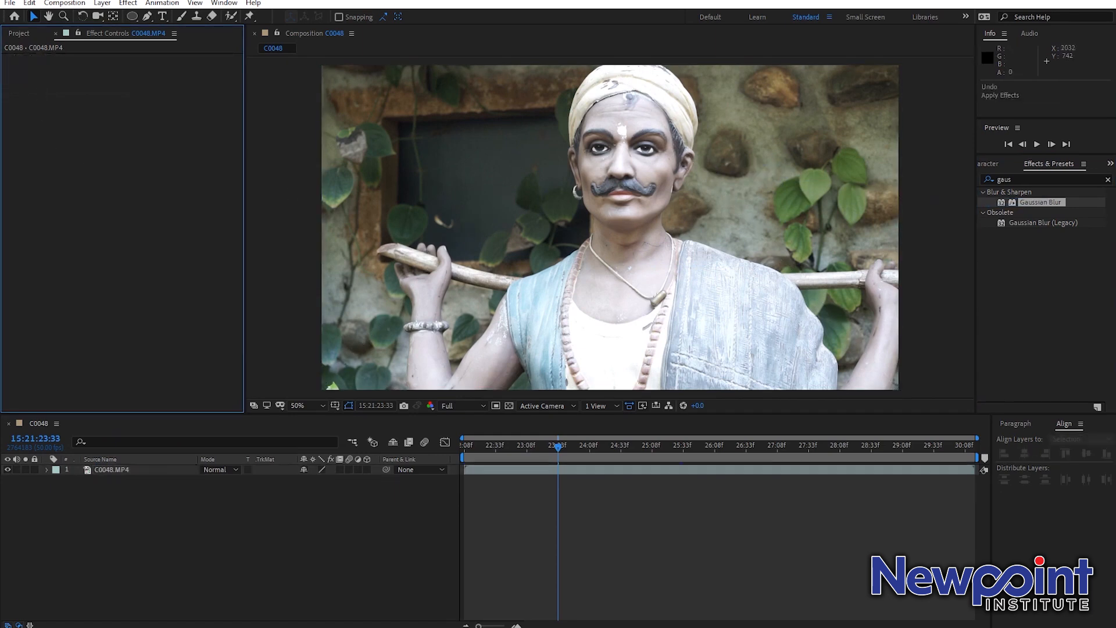
Step: Apply Gaussian Blur to C0048.MP4 through its effect controls and raise Blurriness to 160
drag(1033, 199, 130, 176)
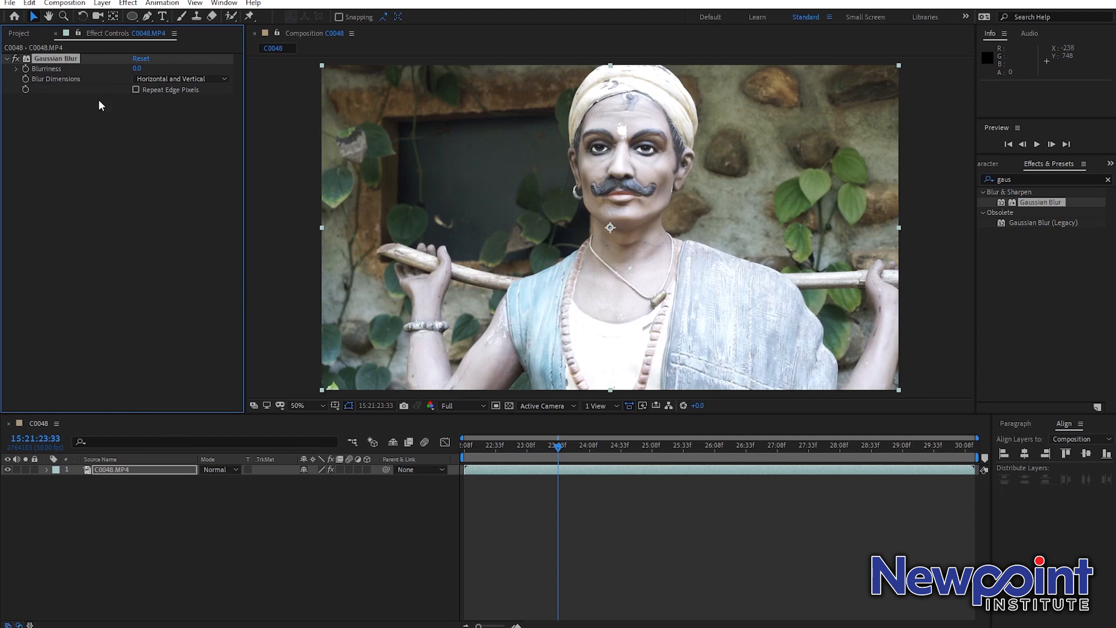
drag(137, 68, 79, 94)
drag(136, 68, 895, 95)
drag(1067, 93, 1063, 93)
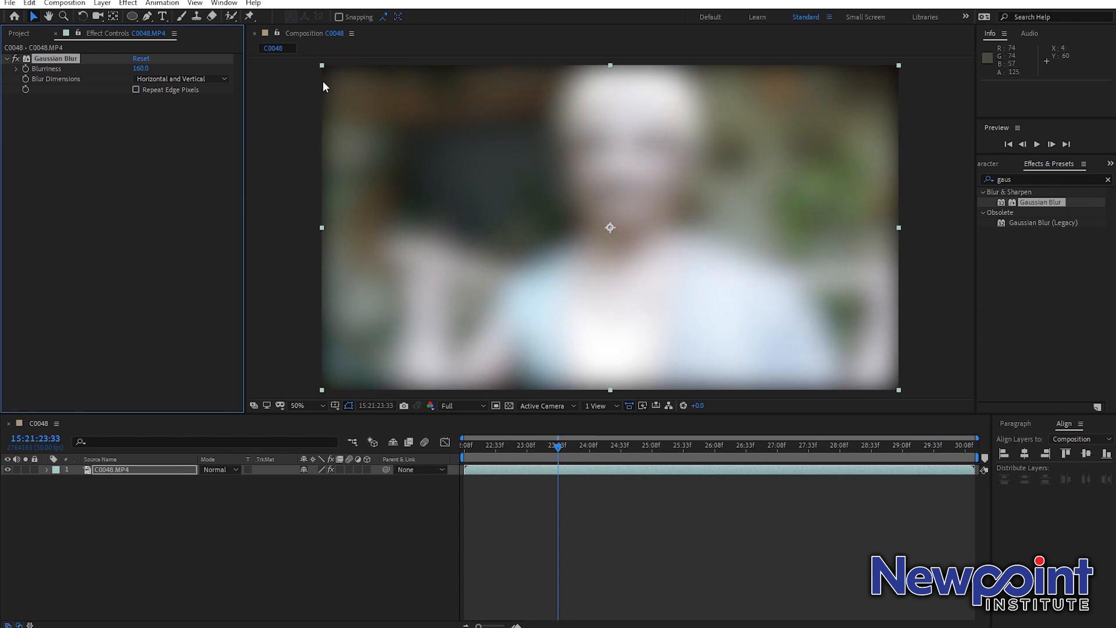
Step: Compare the blurred frame edges with Repeat Edge Pixels on and off, leave it on and lower Blurriness to 6.3
click(136, 90)
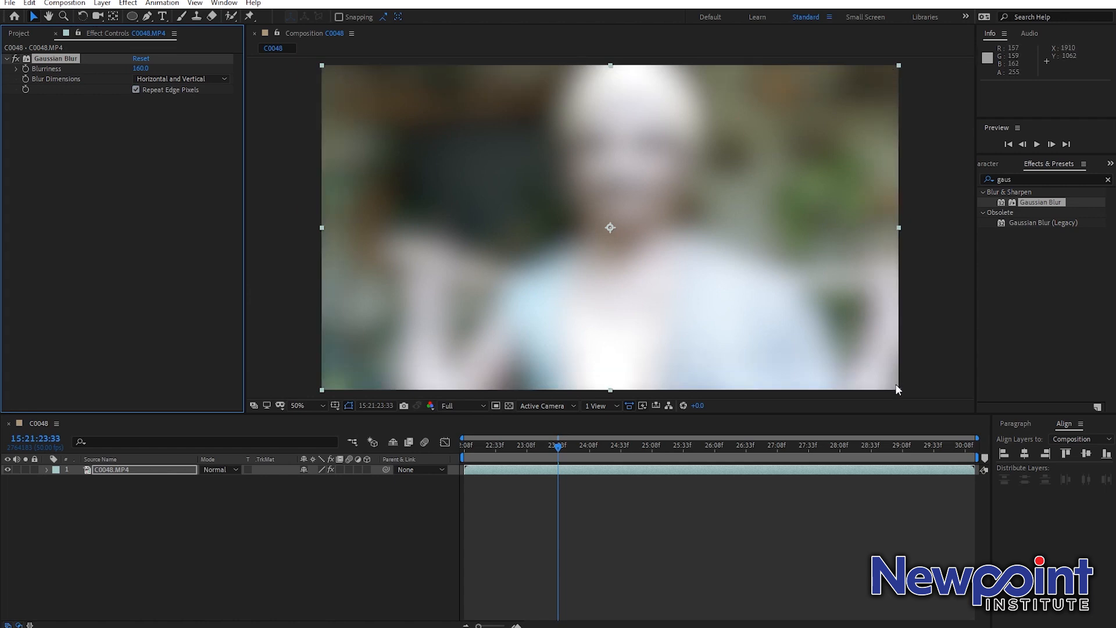
click(135, 89)
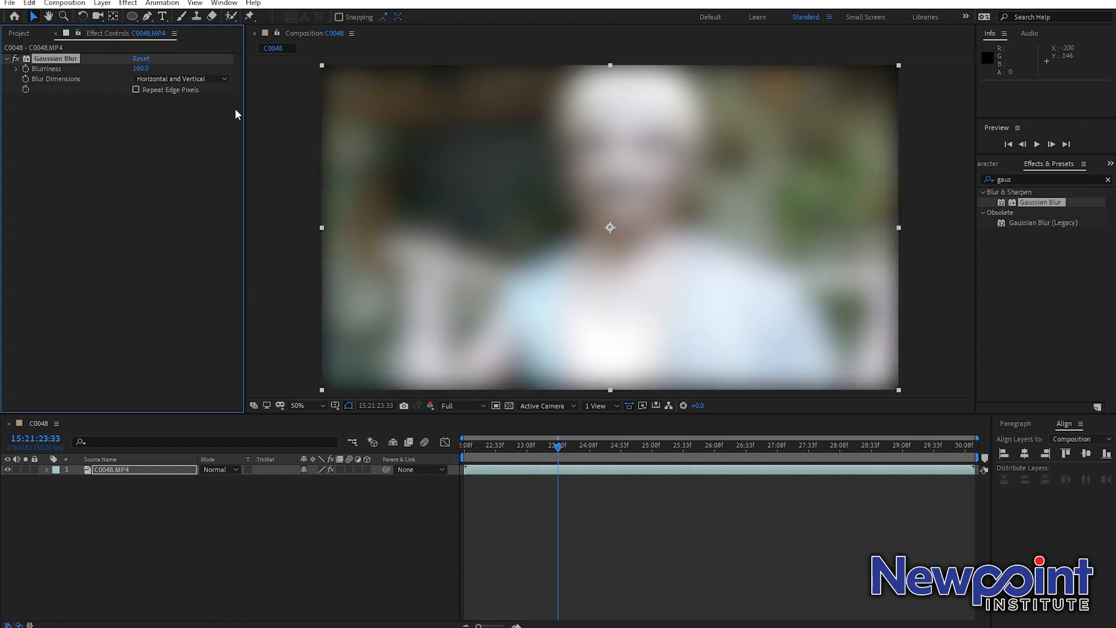
click(135, 89)
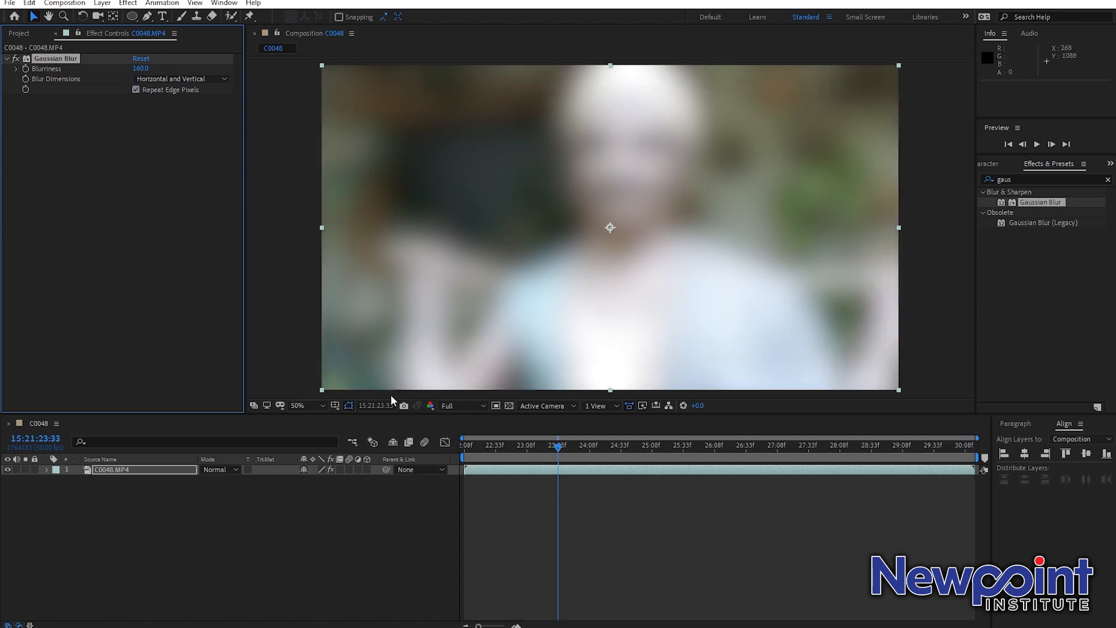
drag(144, 74, 65, 78)
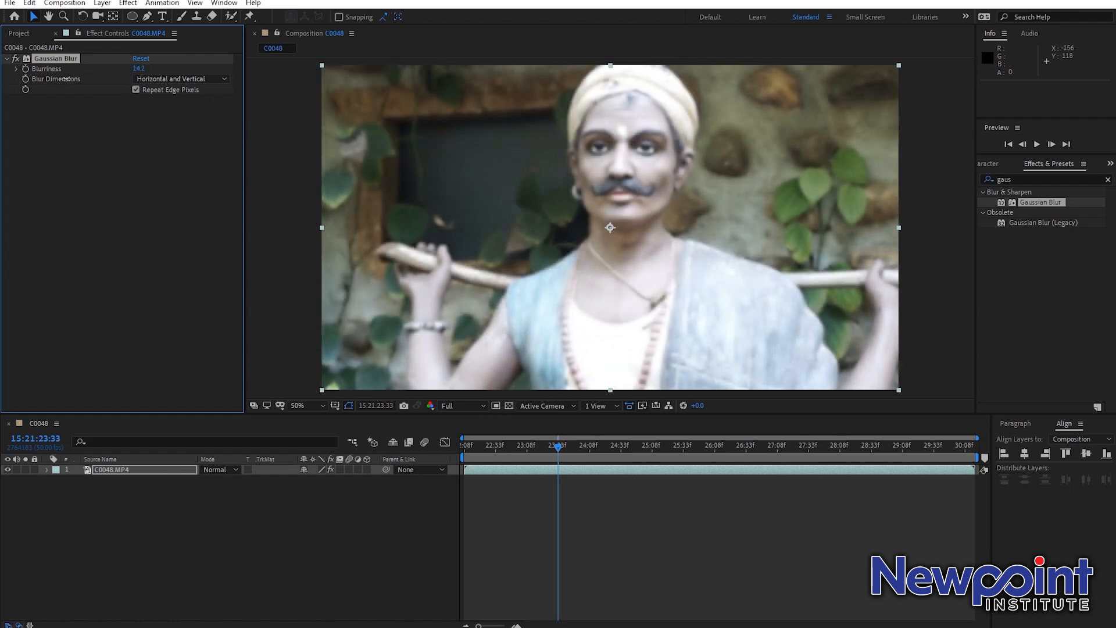
drag(137, 69, 92, 72)
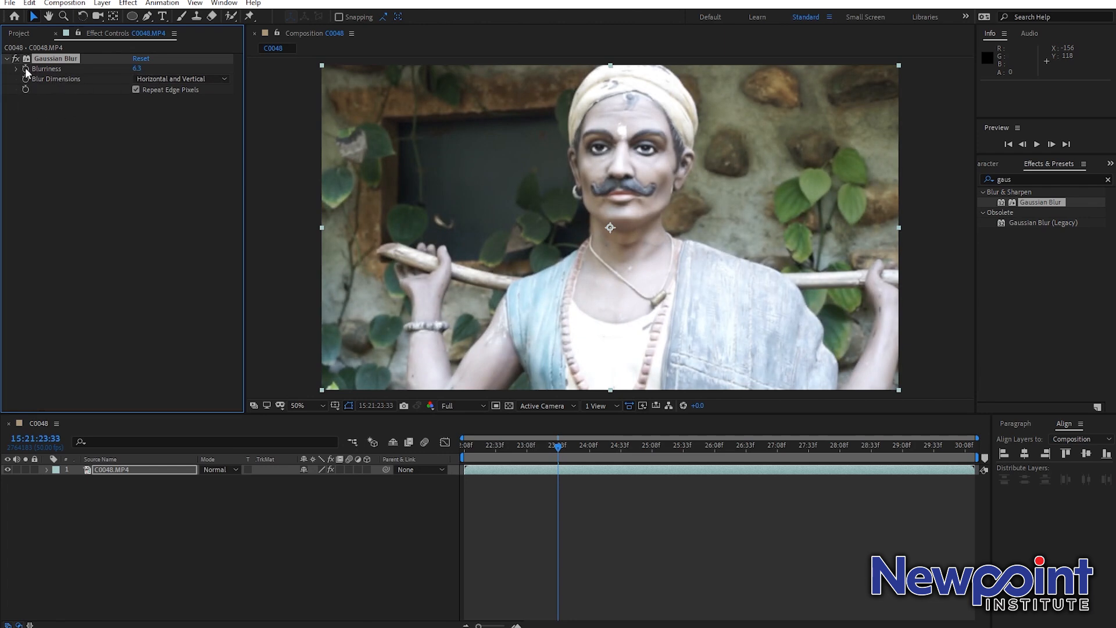
Step: At the start of the composition, set the Gaussian Blur's Blurriness to 0 and add its first keyframe
click(424, 449)
key(Home)
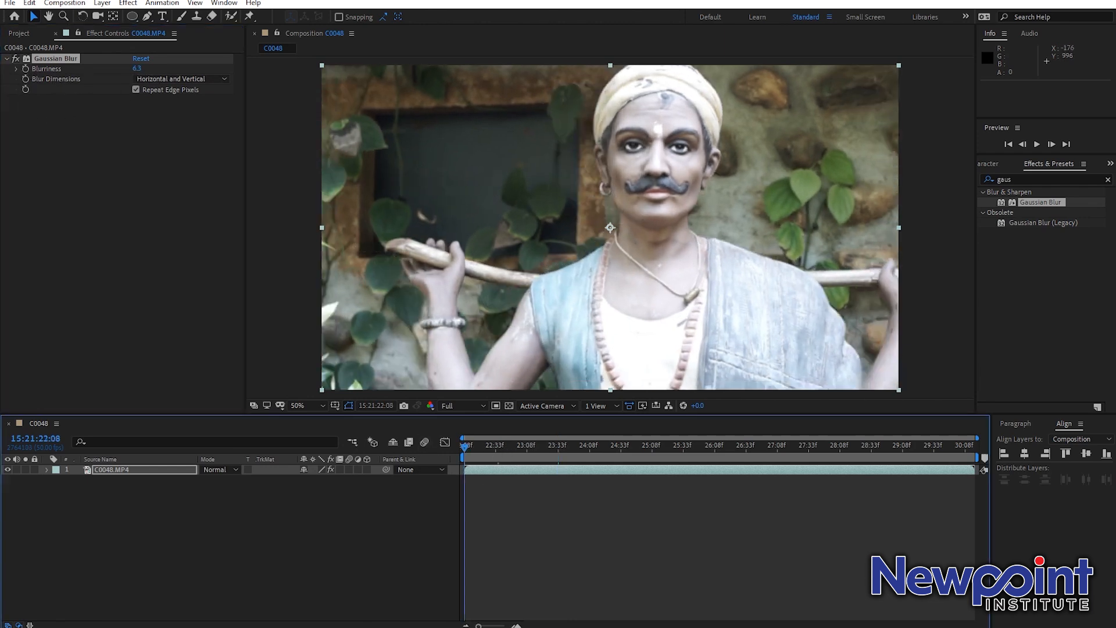
drag(136, 69, 36, 69)
click(25, 69)
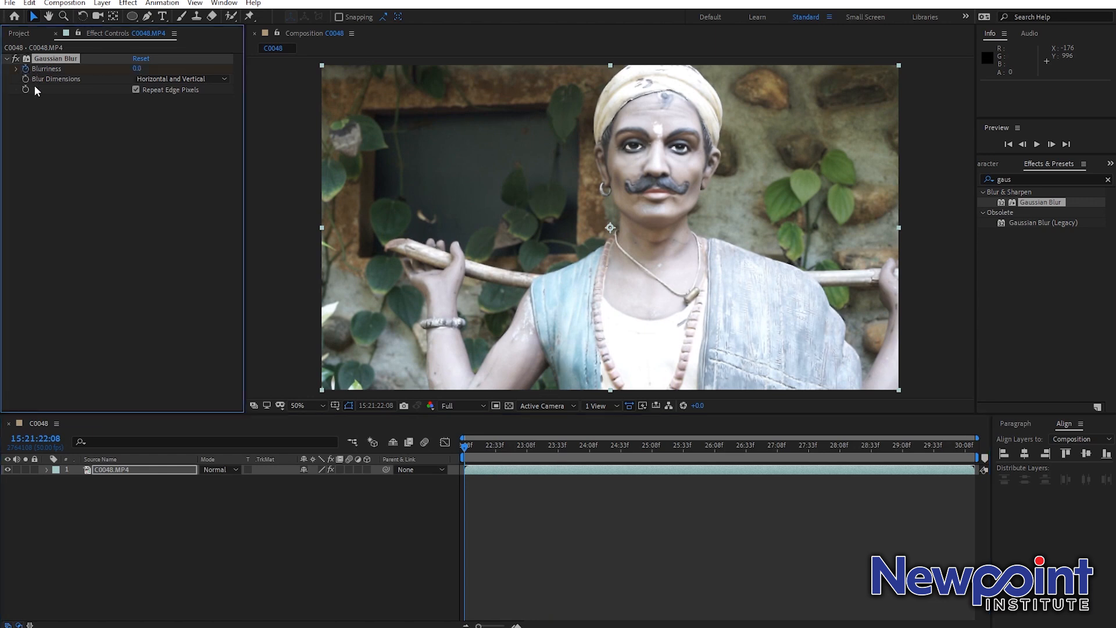
Step: Move the playhead to 15:21:22:22 and reveal the keyframed properties of the C0048.MP4 layer in the timeline
click(482, 450)
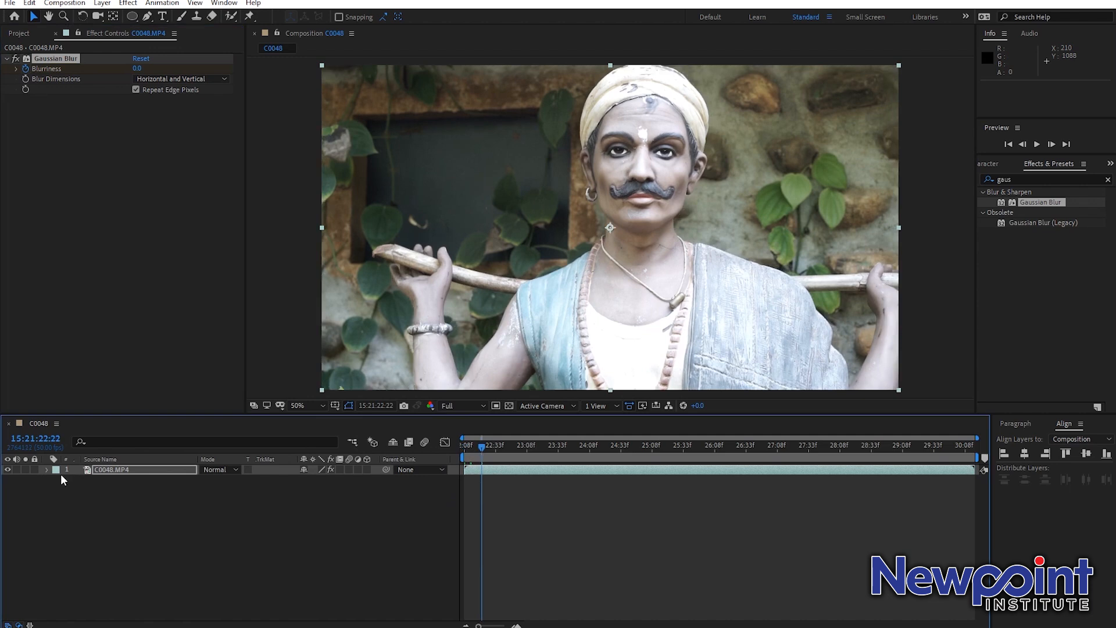
click(47, 469)
click(48, 469)
click(141, 515)
click(145, 471)
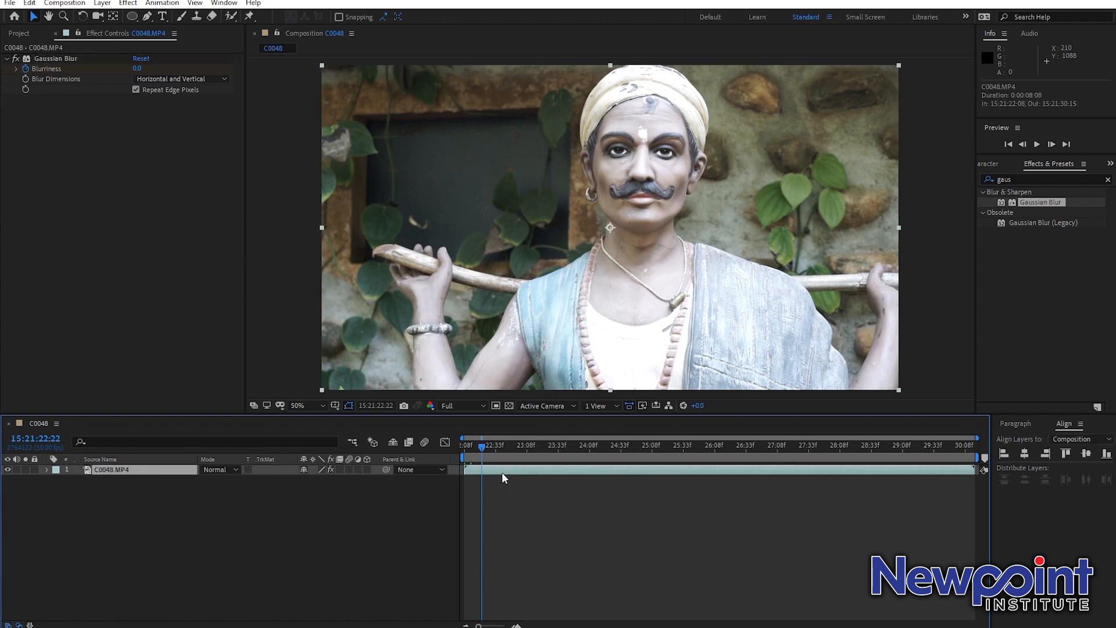
key(u)
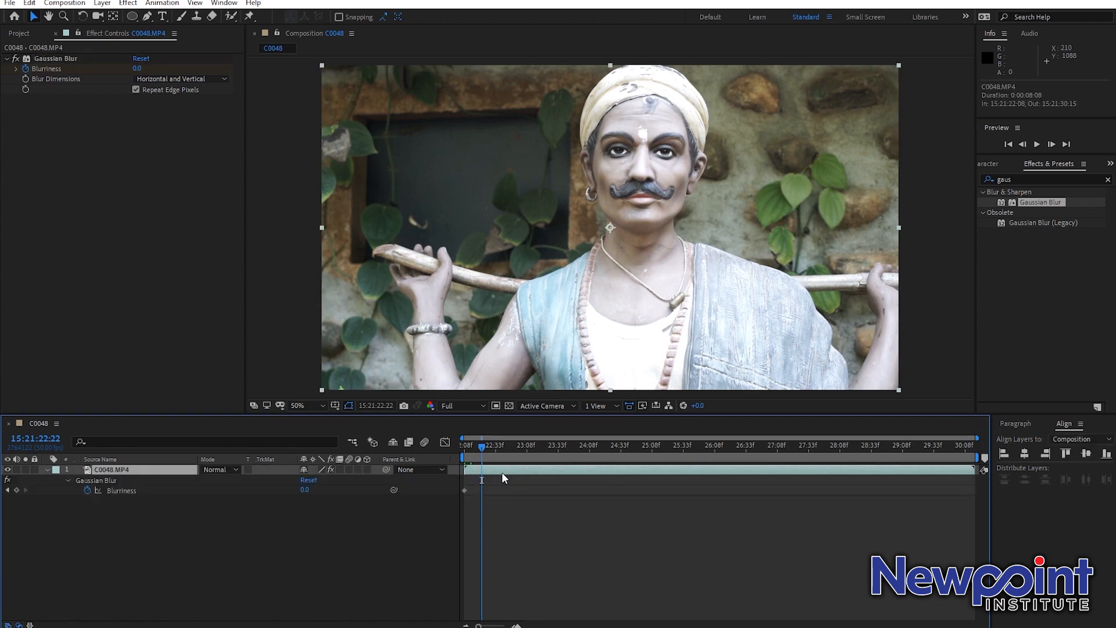
Step: Add a second Blurriness keyframe with a value of about 75 at 15:21:22:41
drag(481, 448, 505, 459)
click(465, 491)
drag(138, 68, 572, 56)
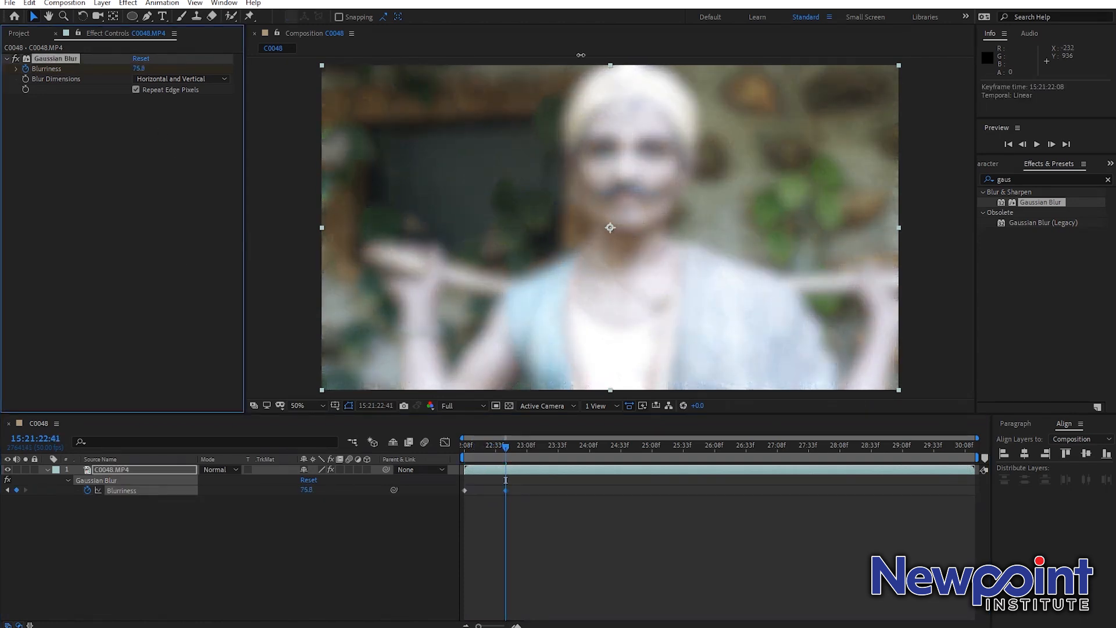
click(555, 529)
Step: Preview the blur animation by scrubbing and playing it, and return the playhead to the start
drag(504, 451, 371, 453)
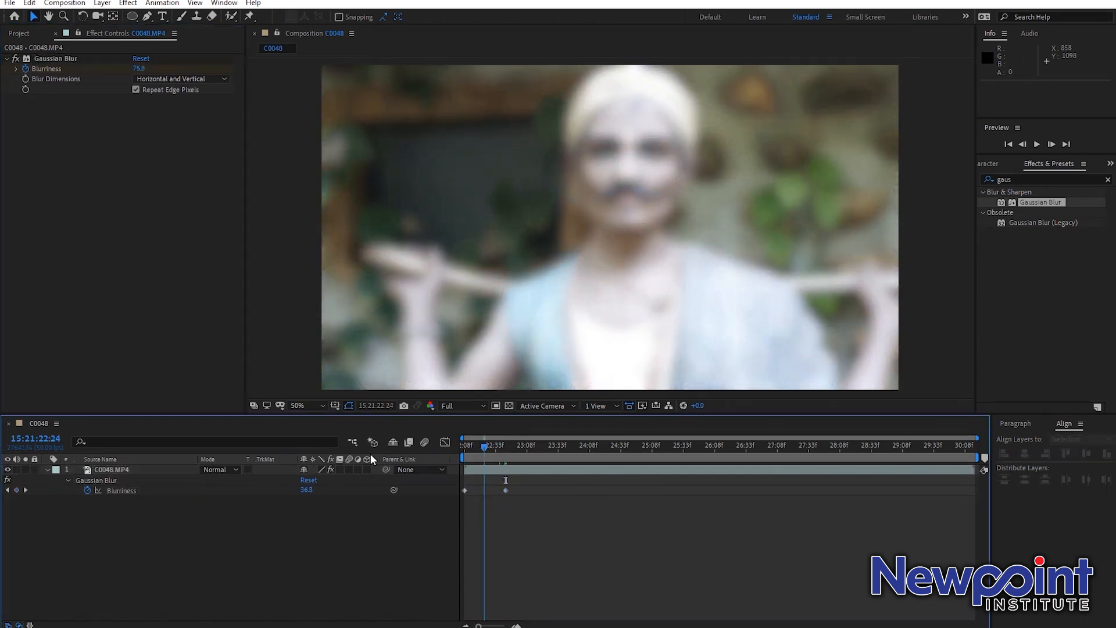
key(space)
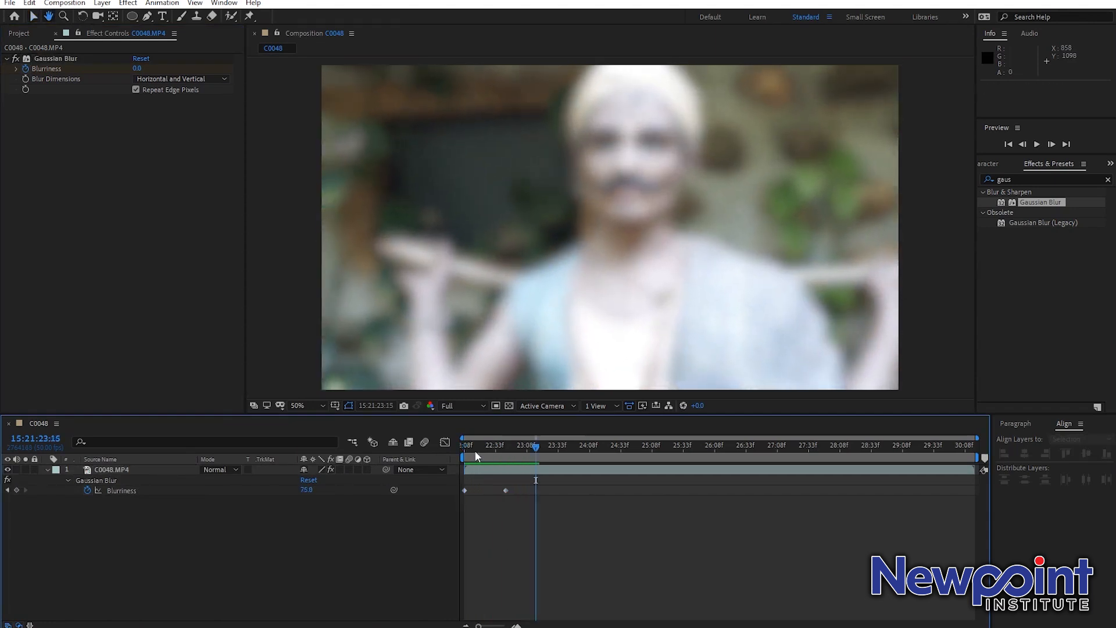
key(space)
drag(501, 451, 410, 459)
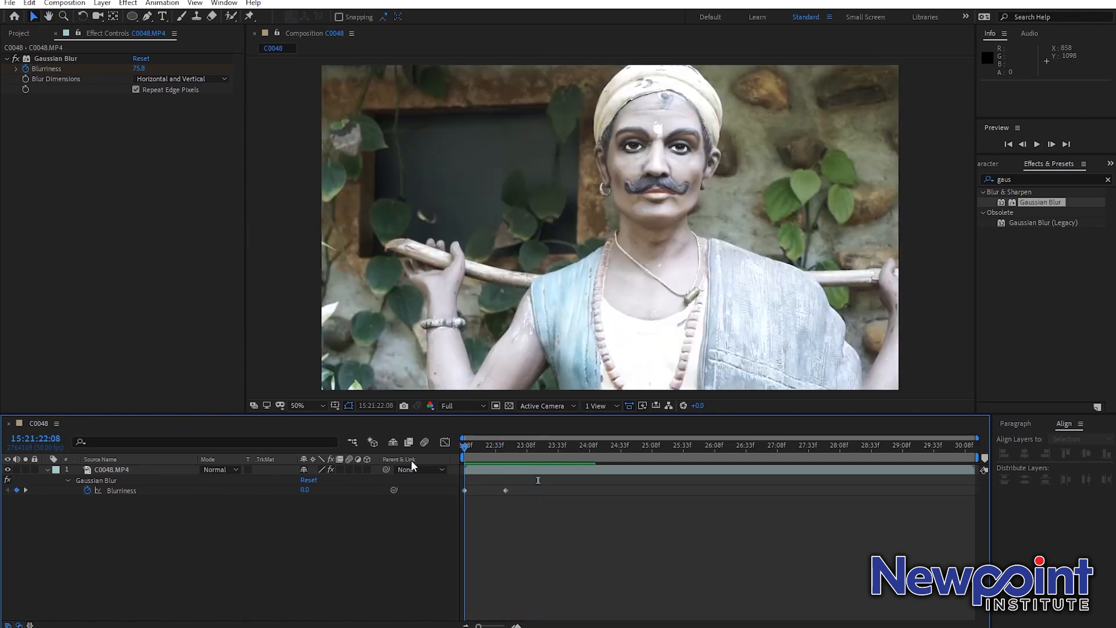
Step: Delete the Gaussian Blur effect from the C0048.MP4 layer
click(57, 60)
key(Delete)
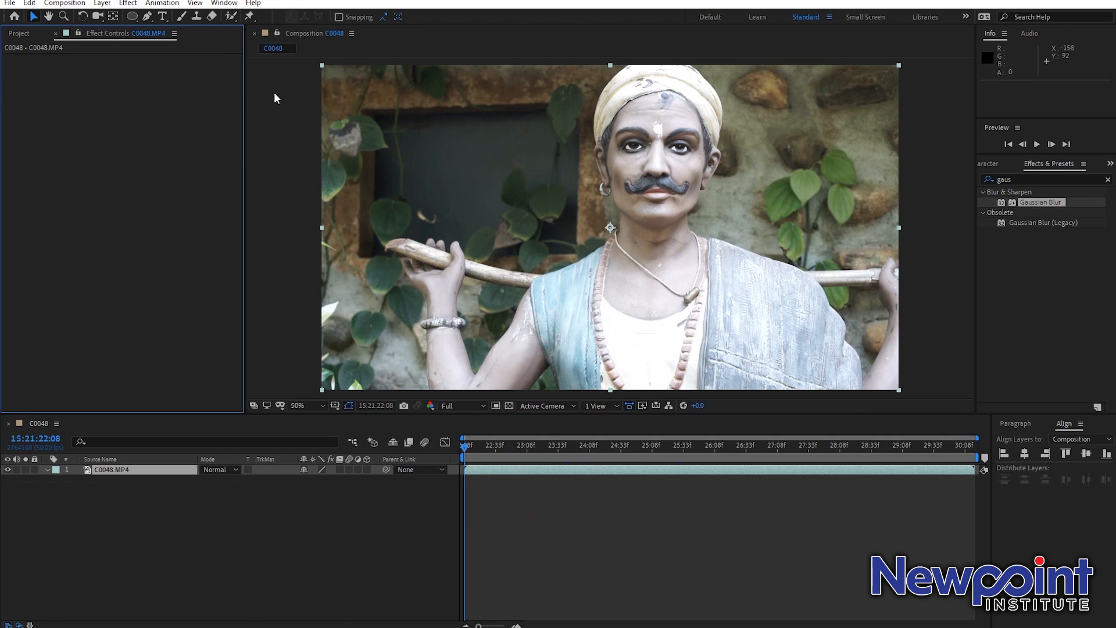
Step: Try the Levels color correction on C0048.MP4 with Input Black 36 and Input White 251, and delete the effect
click(131, 4)
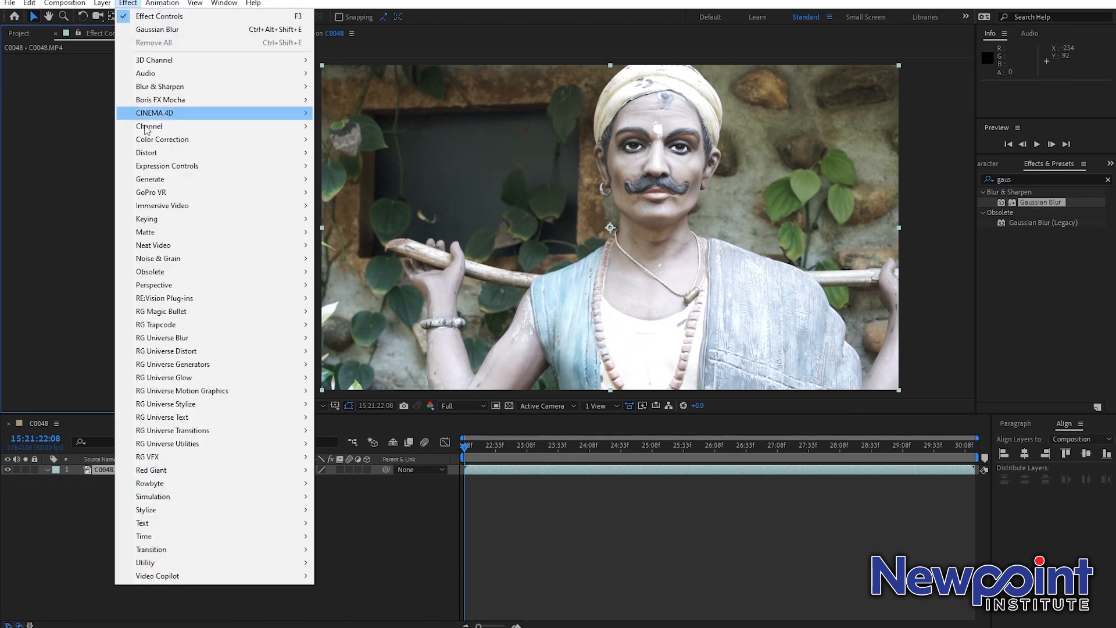
mouse_move(174, 140)
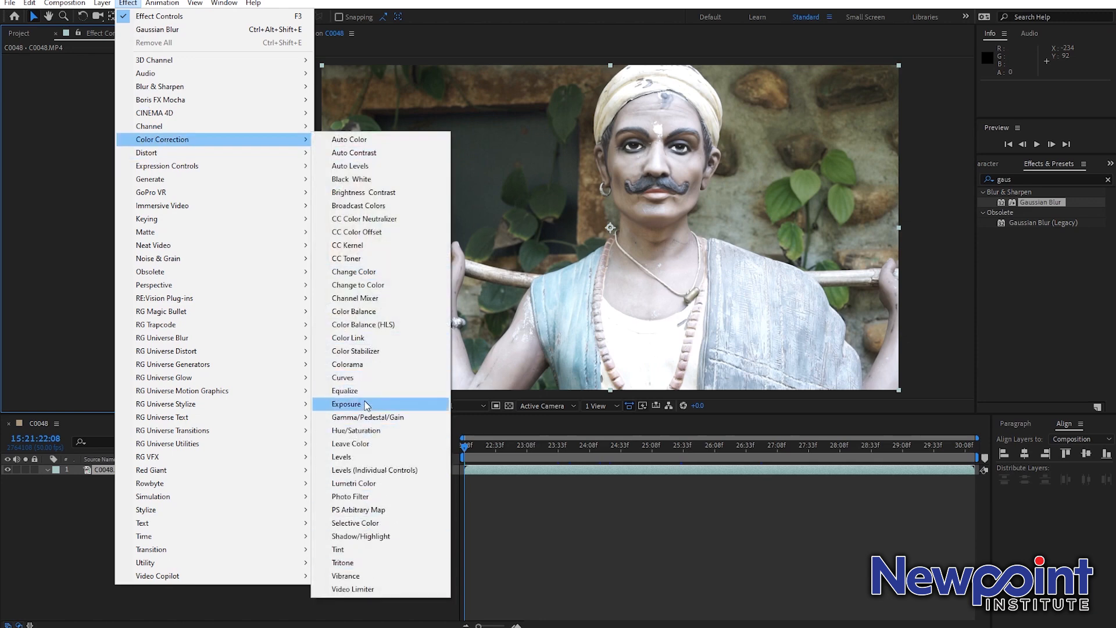
click(367, 458)
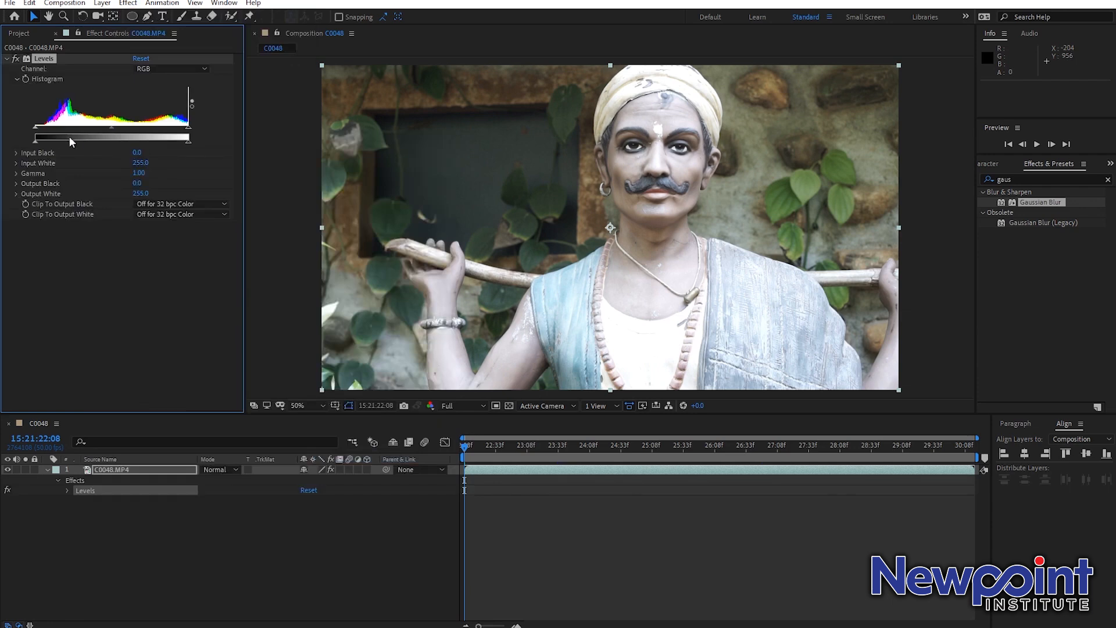
mouse_move(44, 133)
mouse_down()
mouse_move(67, 130)
mouse_move(57, 129)
mouse_up()
drag(189, 127, 185, 127)
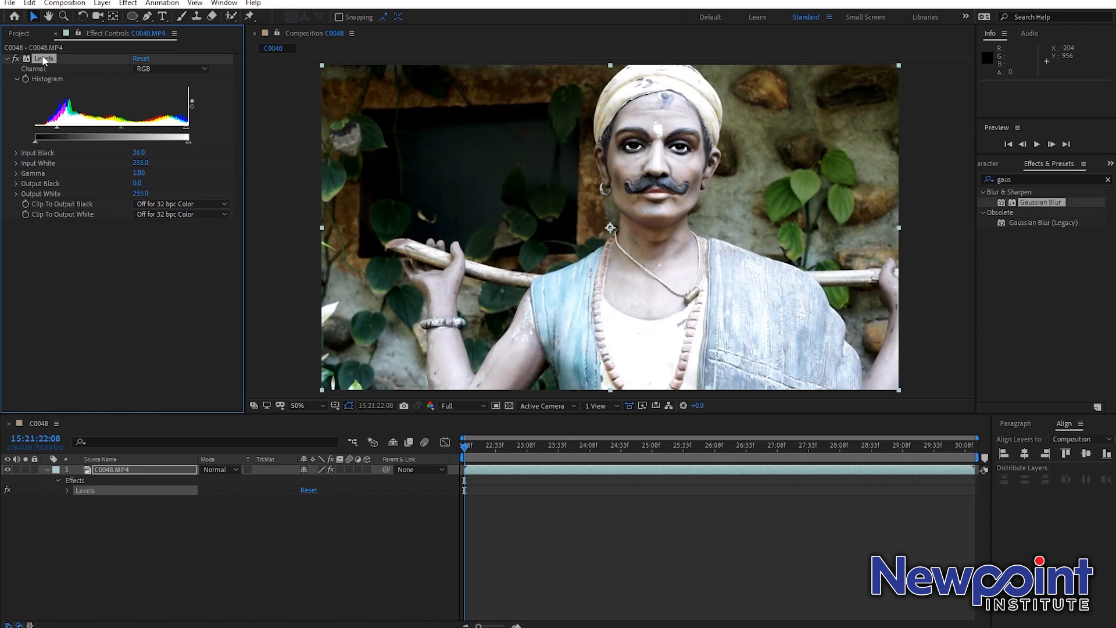
key(Delete)
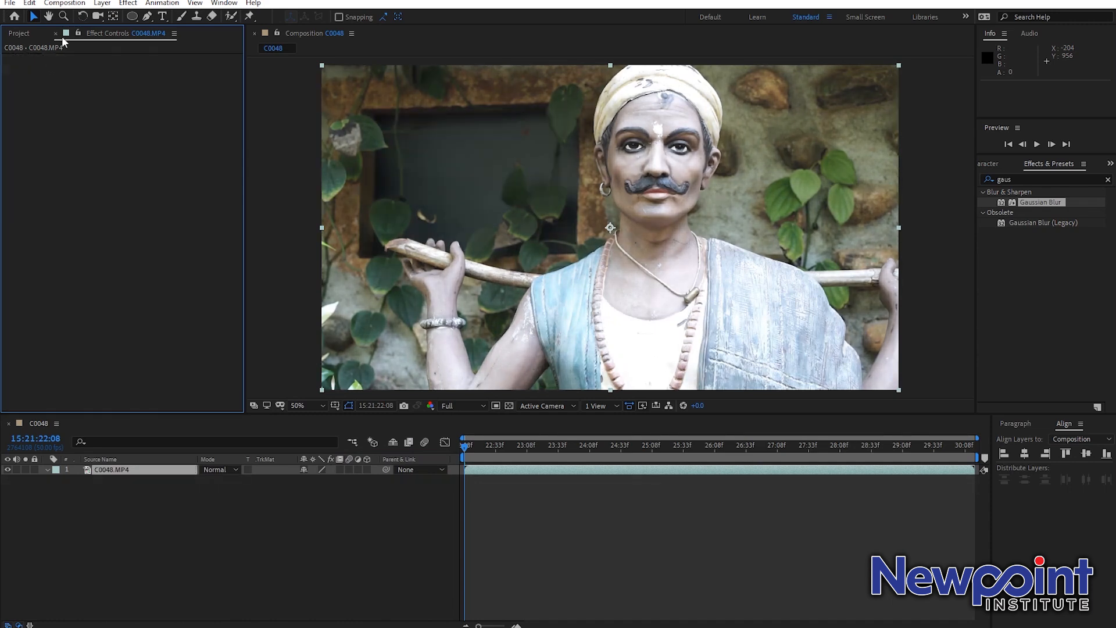
Step: Apply the Add Grain effect to the C0048.MP4 layer and set its Viewing Mode to Final Output
click(131, 3)
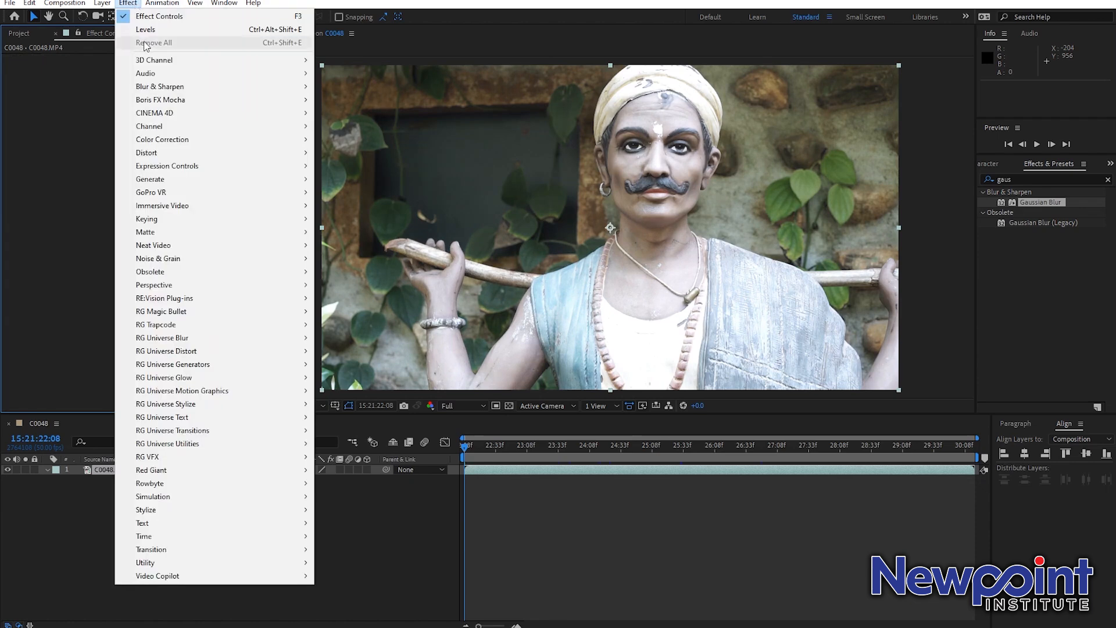
mouse_move(166, 258)
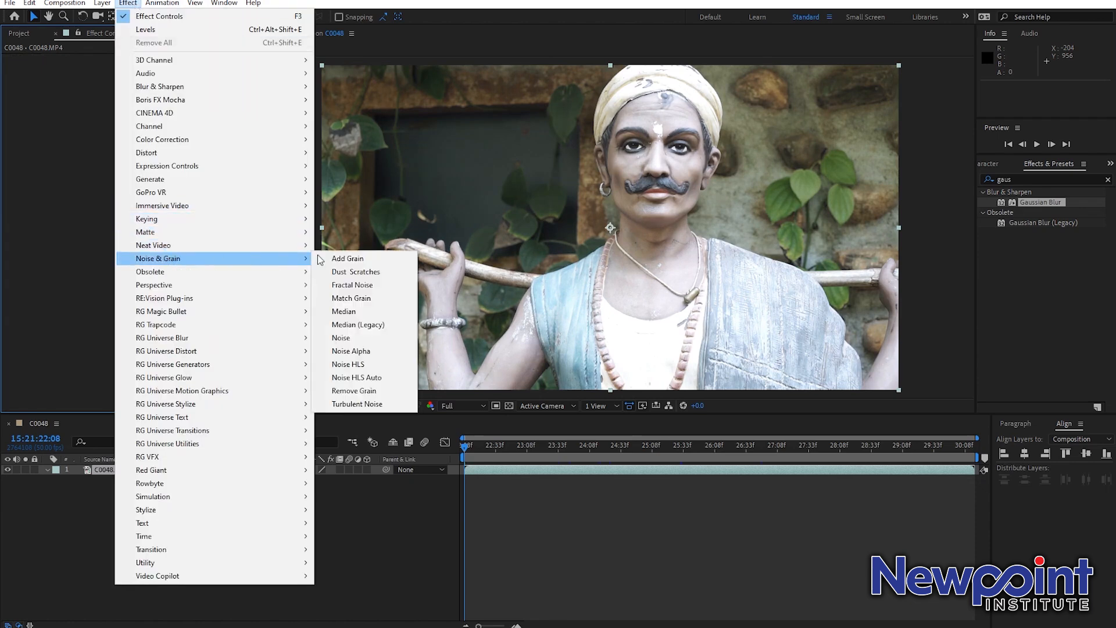
click(337, 259)
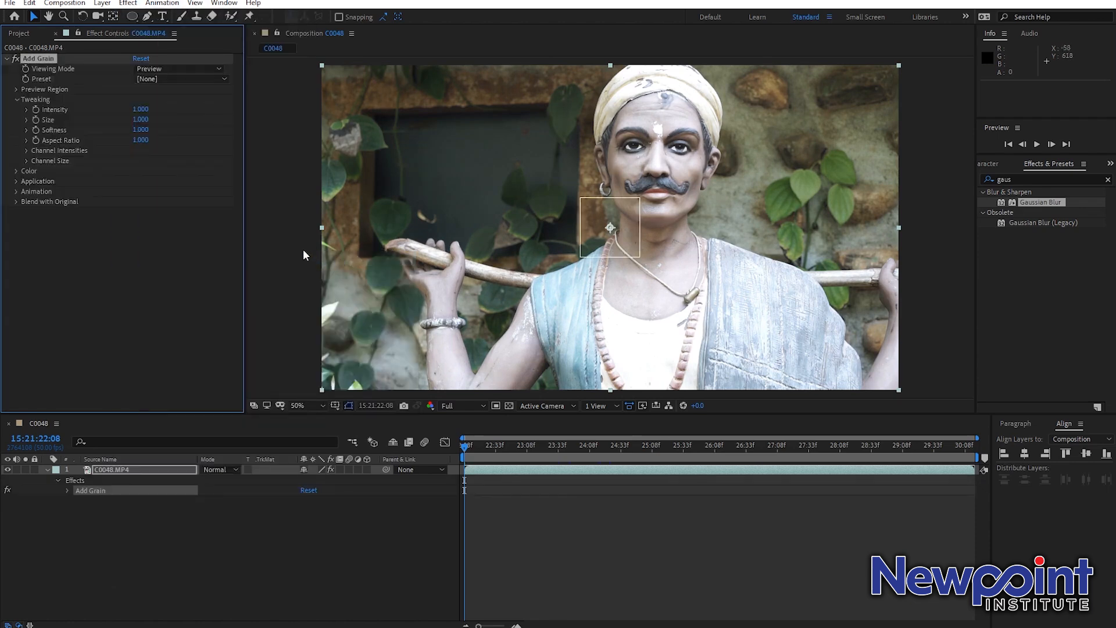
click(174, 70)
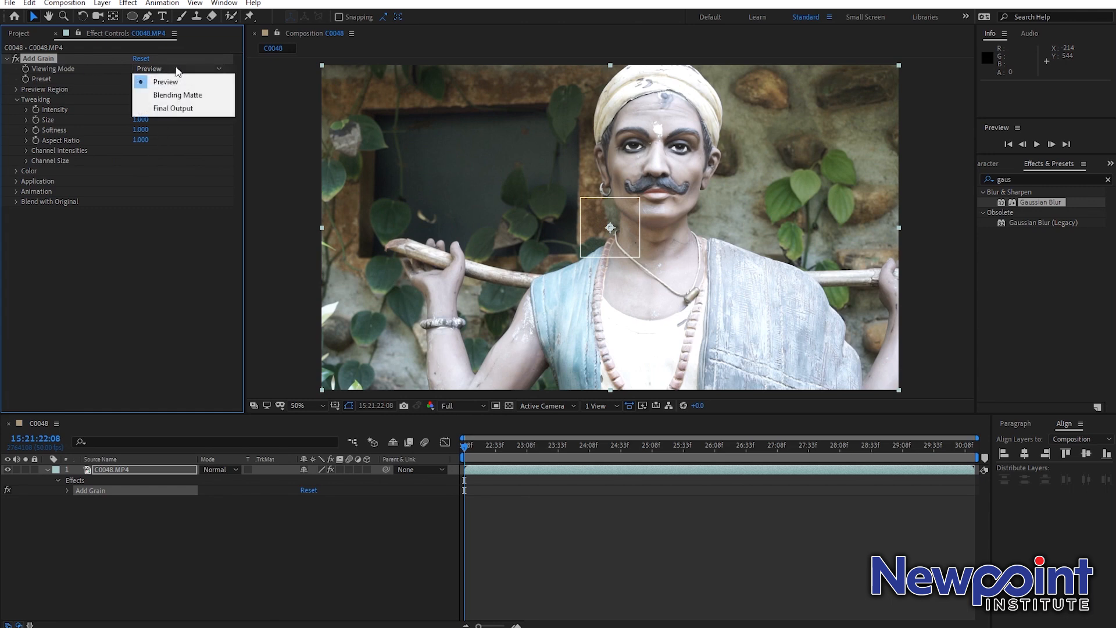
click(175, 108)
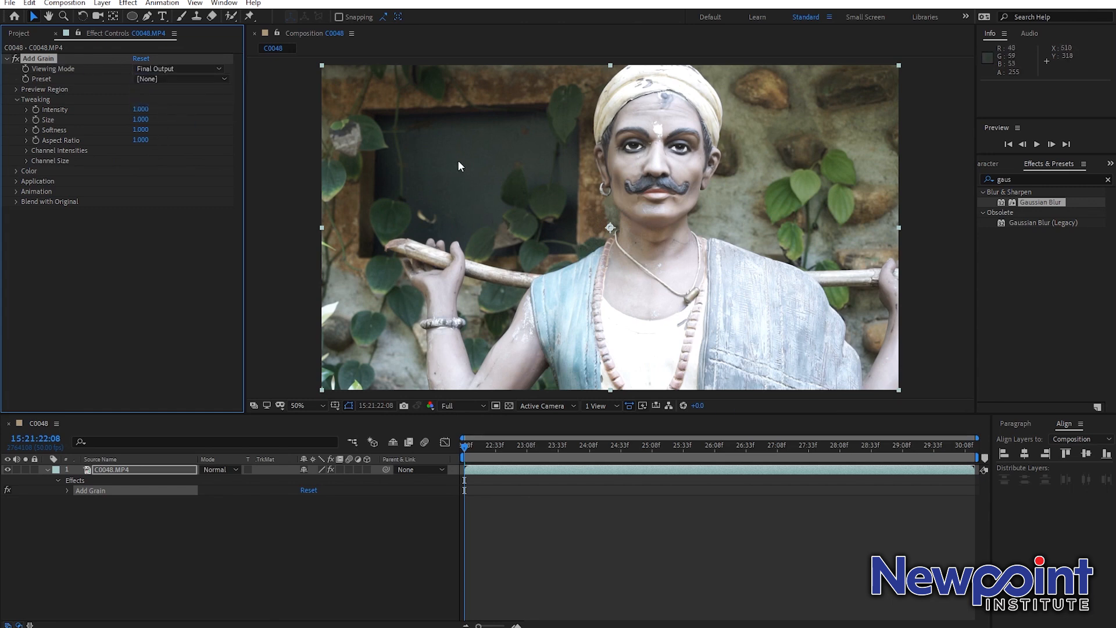
Step: Try a grain Intensity of 20.4, undo it and delete the Add Grain effect
drag(141, 109, 256, 109)
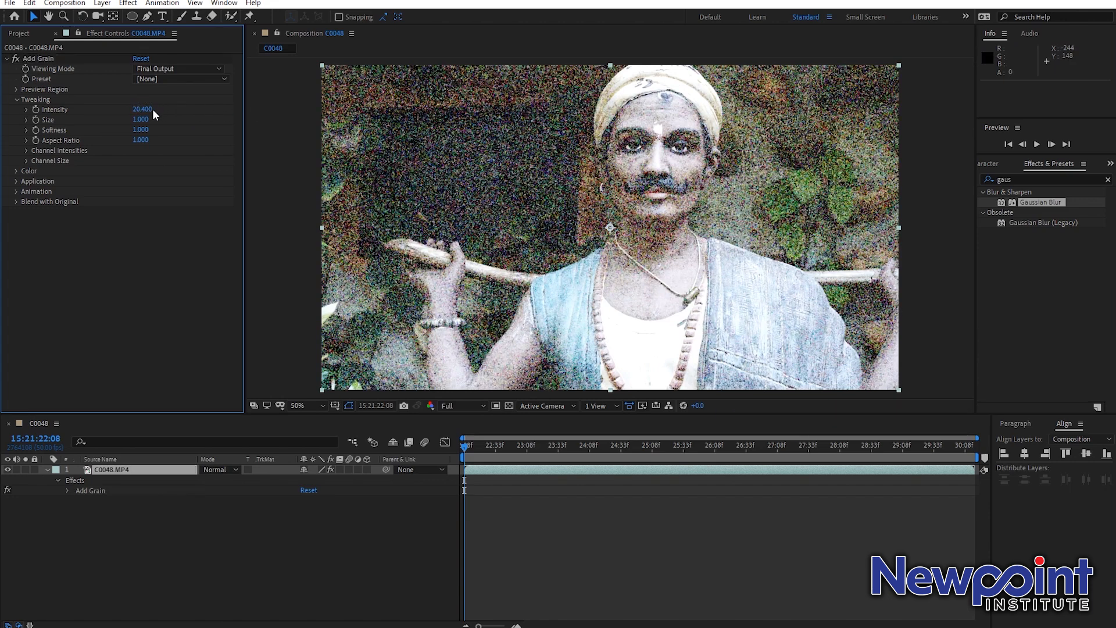
key(ctrl+z)
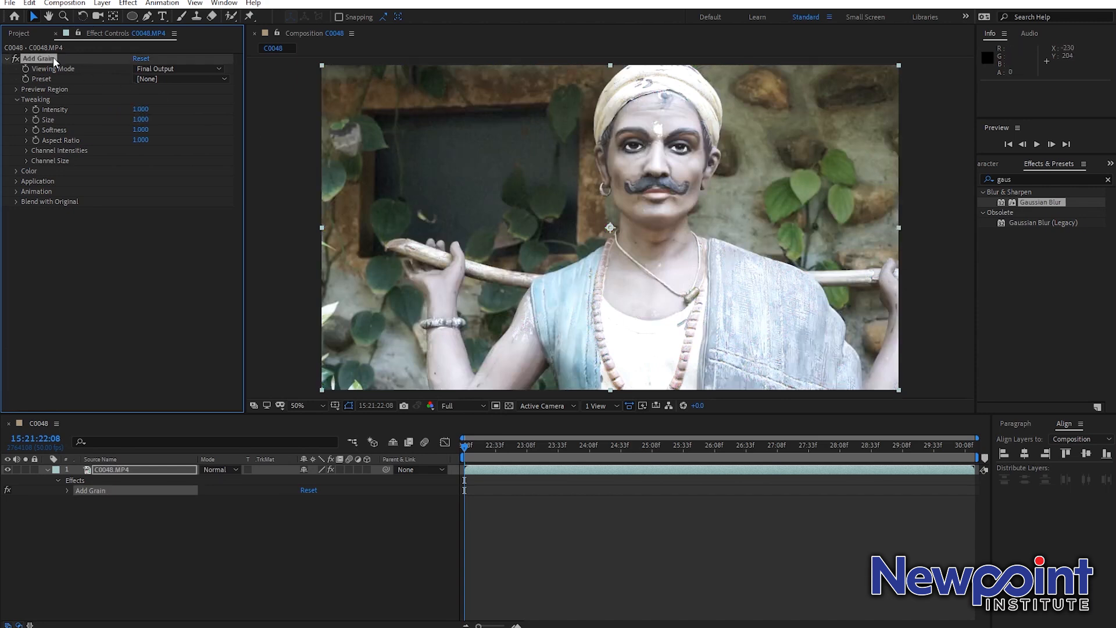
key(Delete)
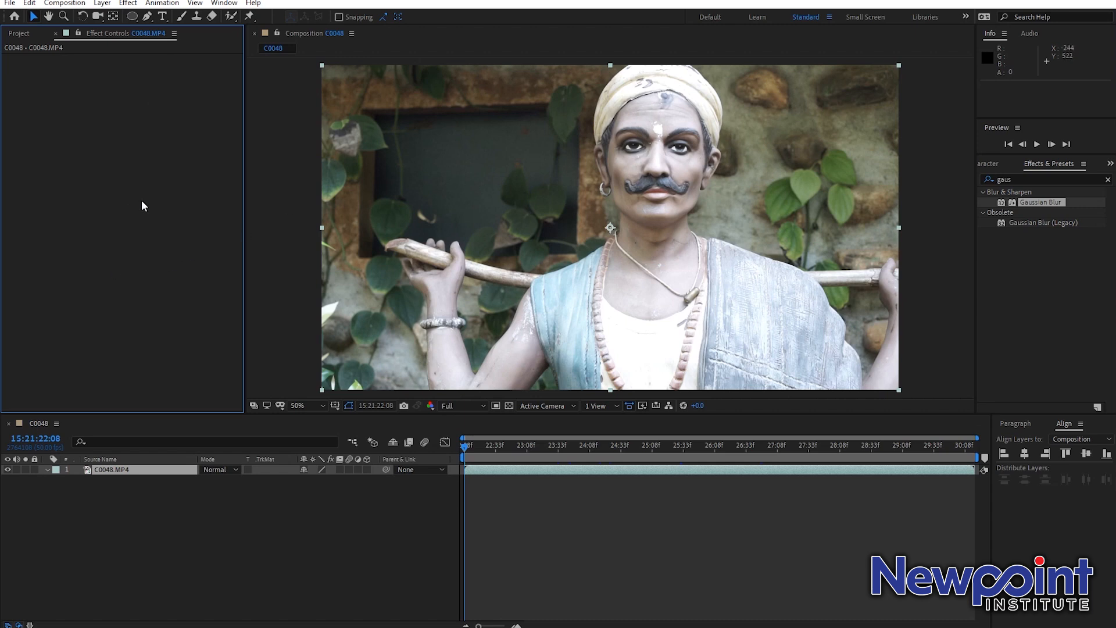
Step: Apply Corner Pin to C0048.MP4 and distort the image by moving its corners to about 224, 200; 1410, 264; 336, 824; and 1408, 686
click(128, 3)
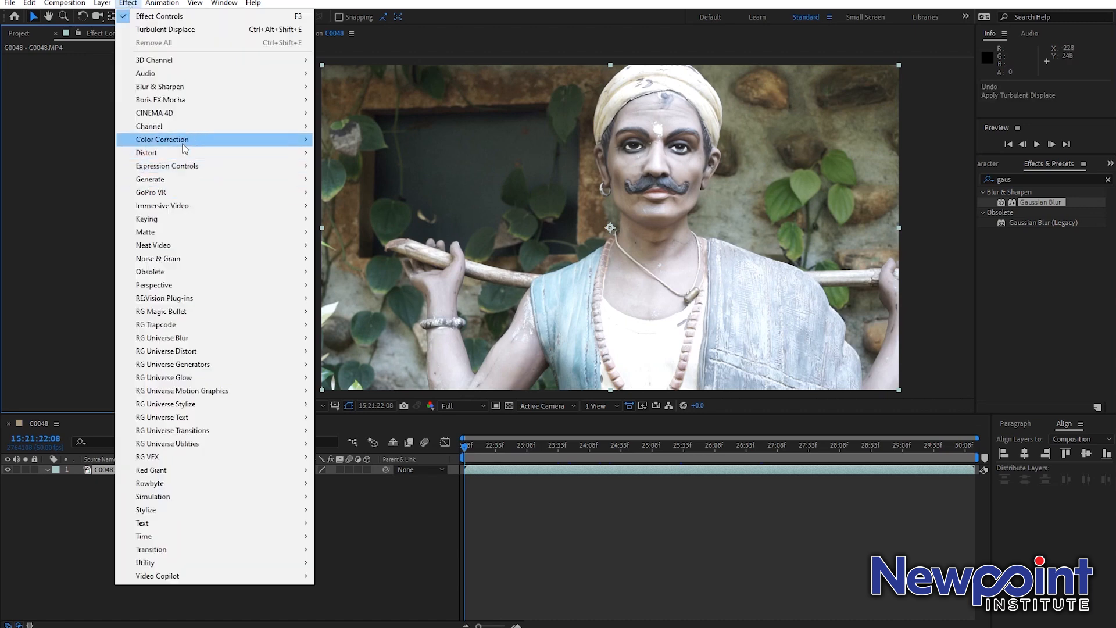
mouse_move(243, 152)
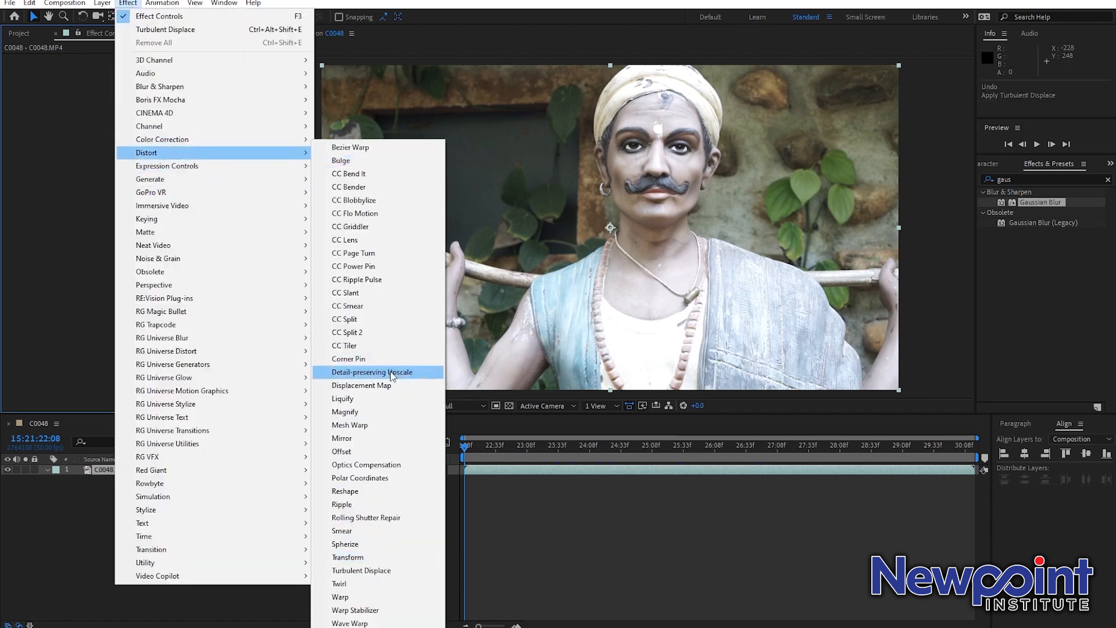
click(385, 359)
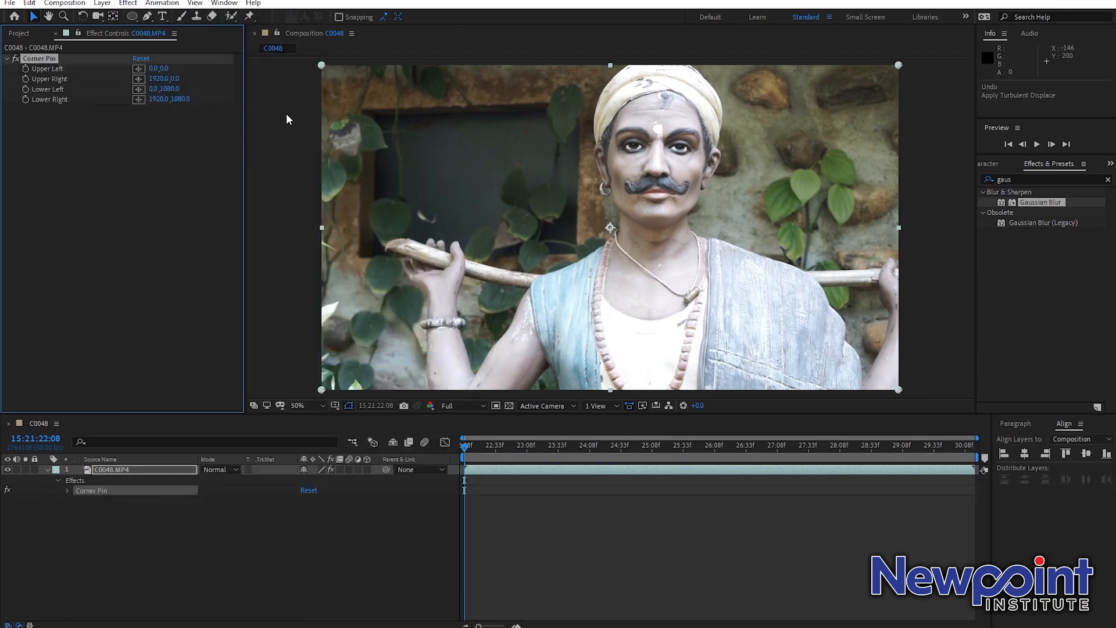
drag(321, 65, 388, 124)
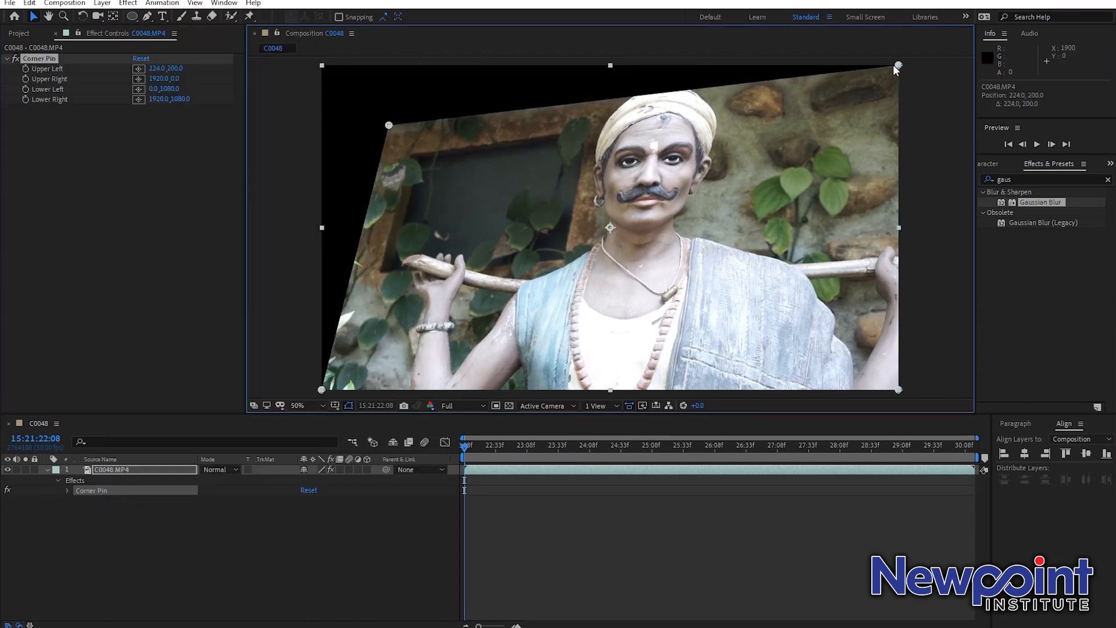
drag(898, 65, 745, 144)
drag(322, 389, 422, 313)
drag(899, 389, 746, 271)
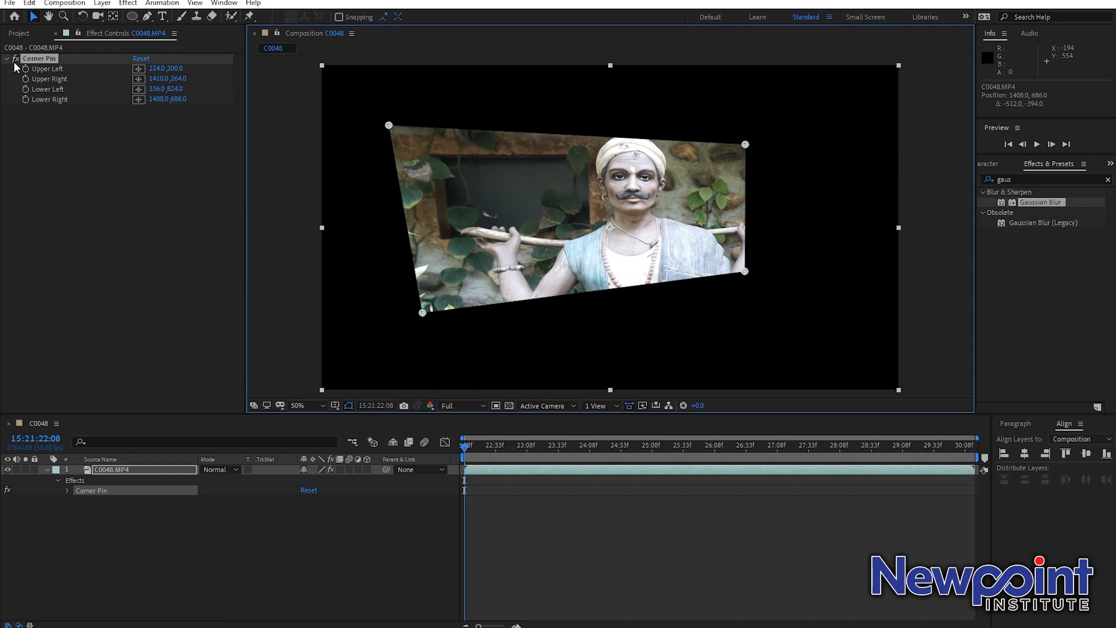
Step: Import Free-TV-Screen-Mockup-PSD.jpg and place it beneath the C0048.MP4 layer, hiding the video layer meanwhile and showing it again
click(8, 469)
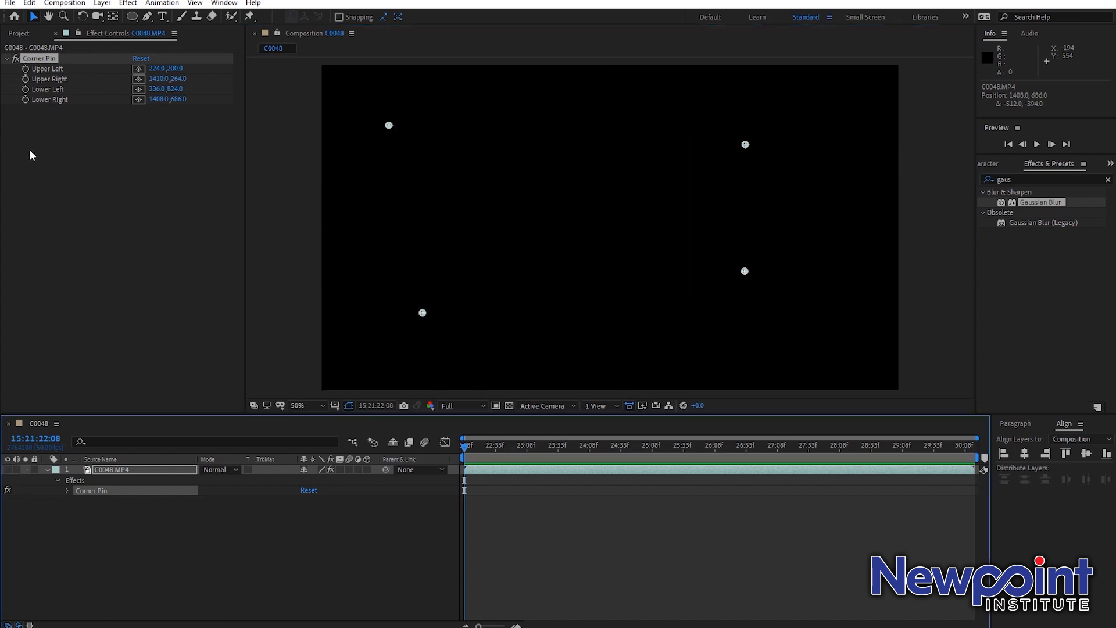
click(17, 33)
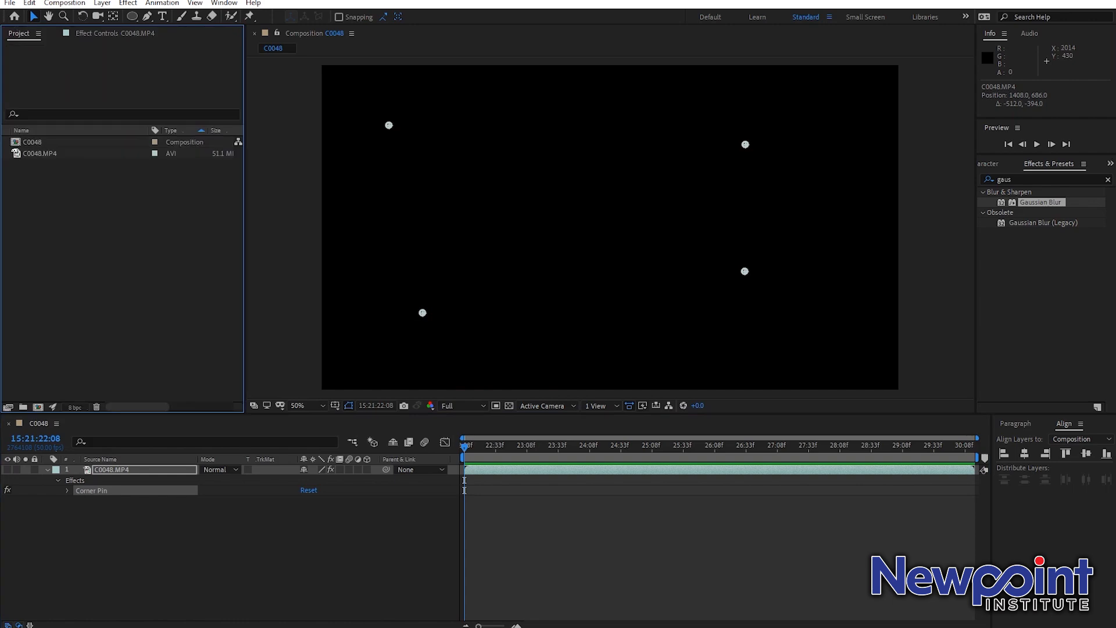
mouse_move(1072, 132)
click(1058, 194)
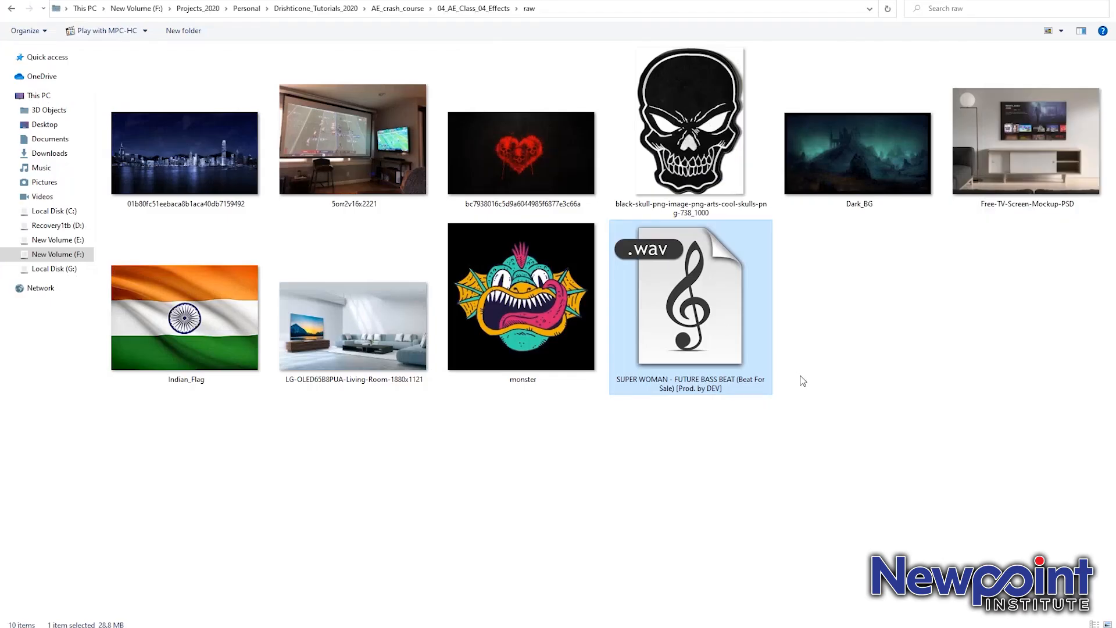
drag(1050, 215, 102, 229)
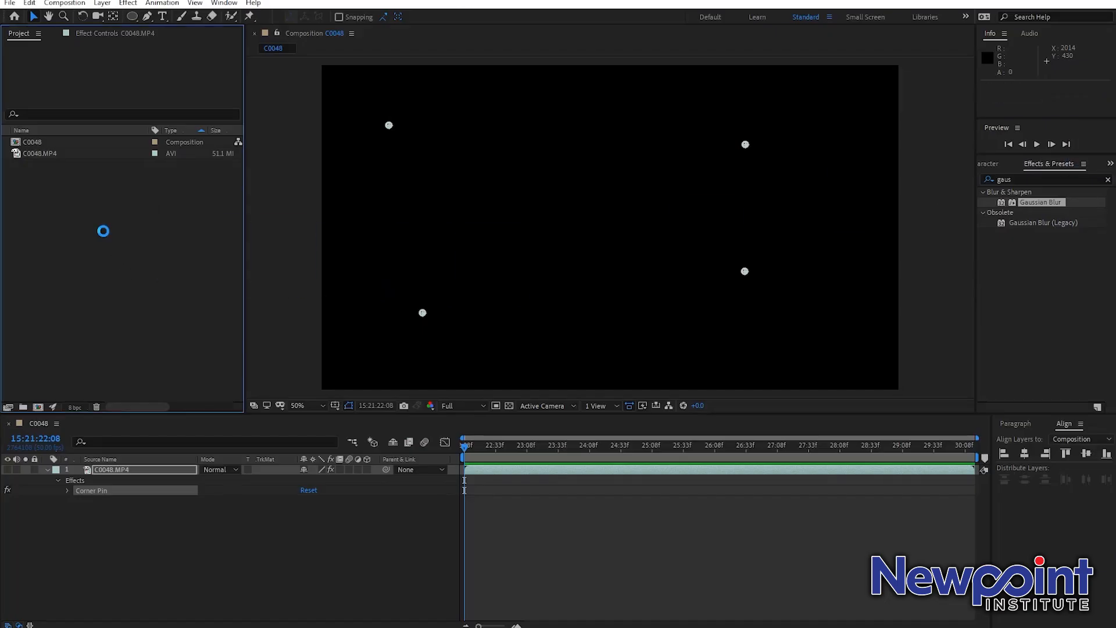
drag(62, 166, 88, 554)
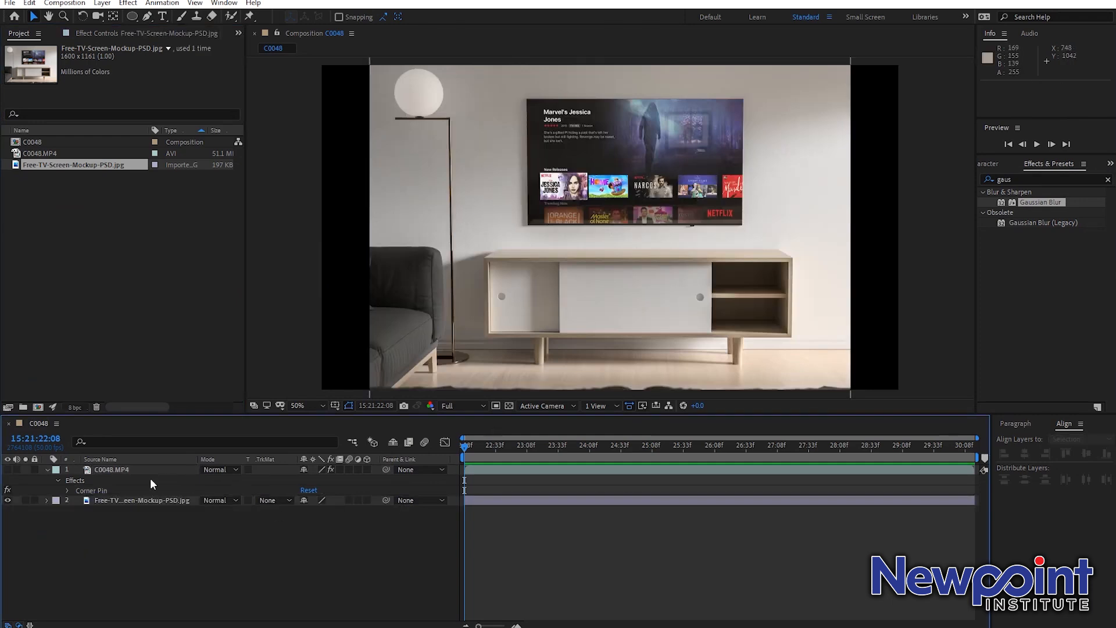
click(113, 472)
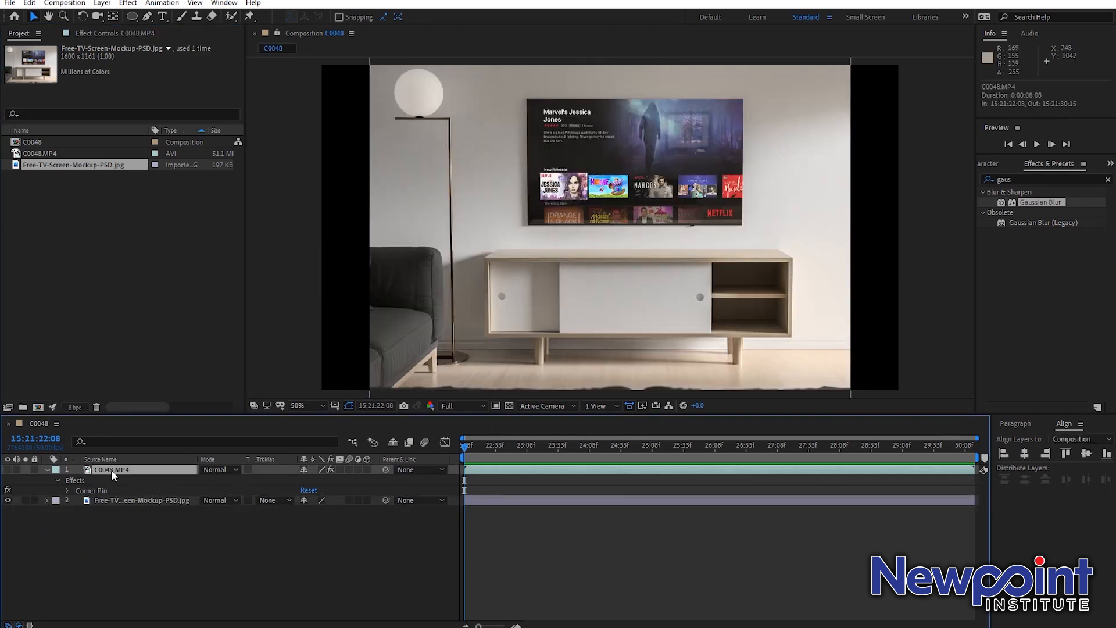
click(8, 470)
click(7, 470)
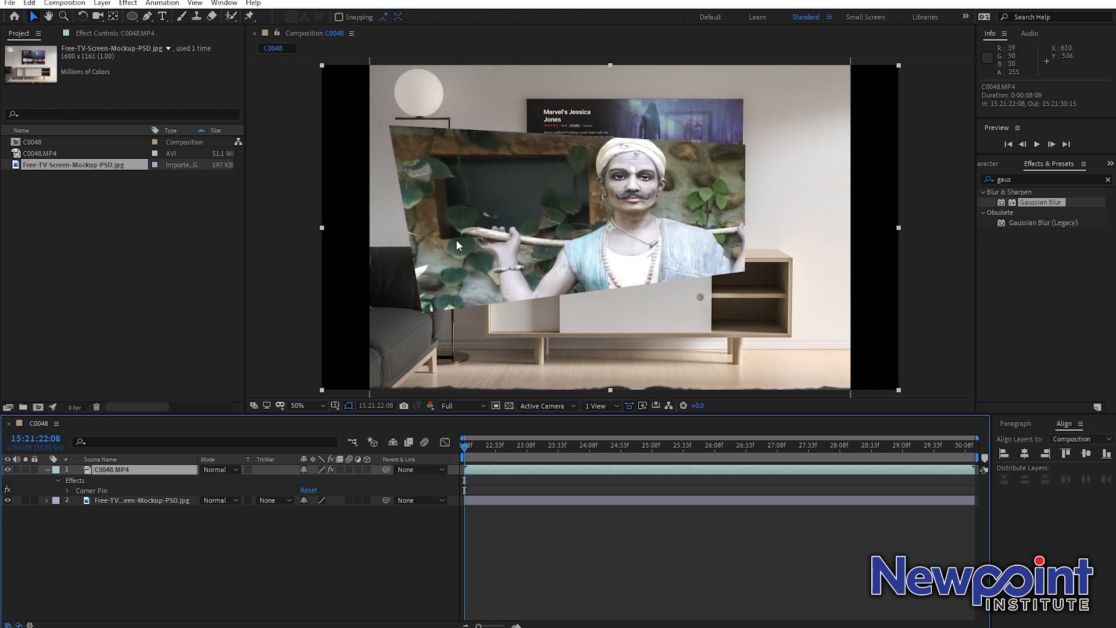
Step: Try pinning the C0048.MP4 corners to the wall TV at about 686, 116; 1394, 120; 686, 536; and 1402, 532, and delete the Corner Pin effect
click(107, 34)
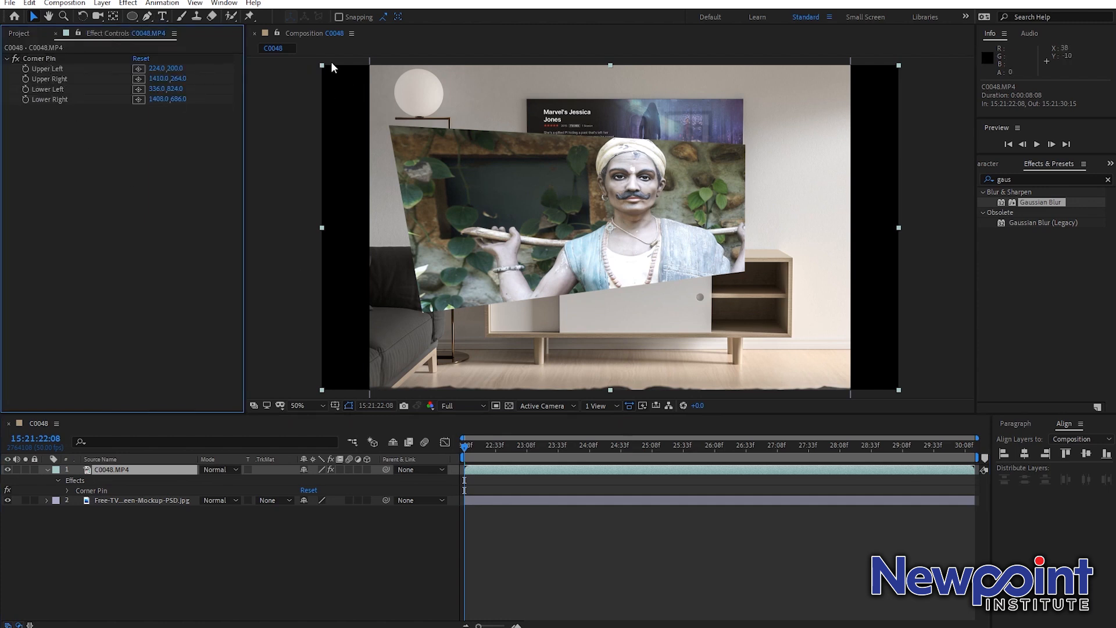
click(44, 57)
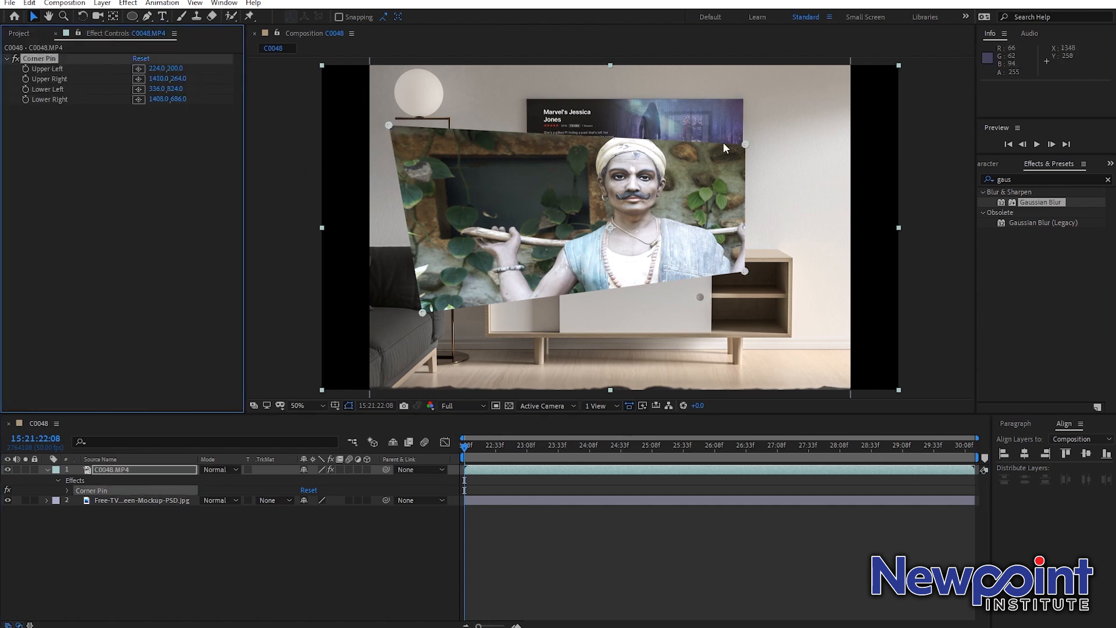
drag(389, 125, 527, 100)
drag(742, 148, 741, 102)
drag(423, 313, 528, 223)
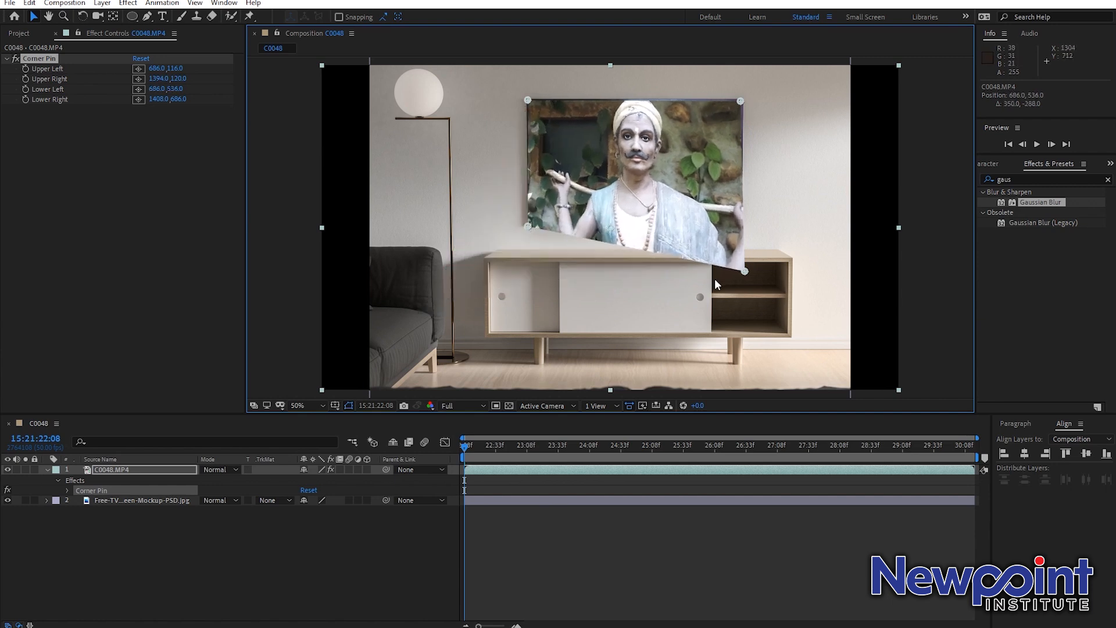
drag(745, 271, 743, 222)
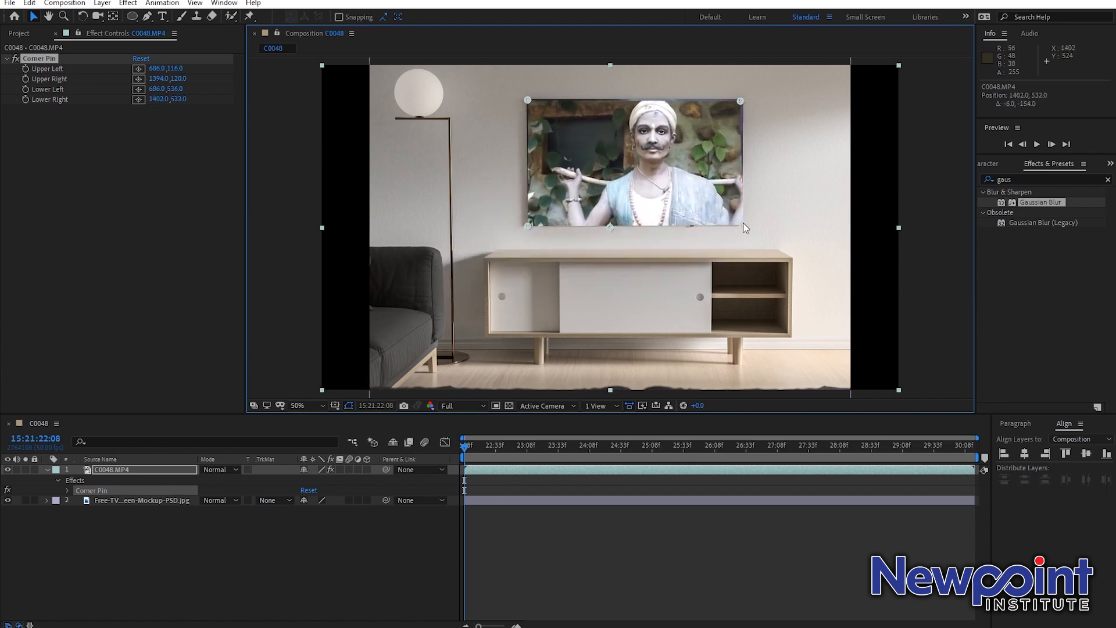
click(502, 546)
drag(471, 444, 539, 454)
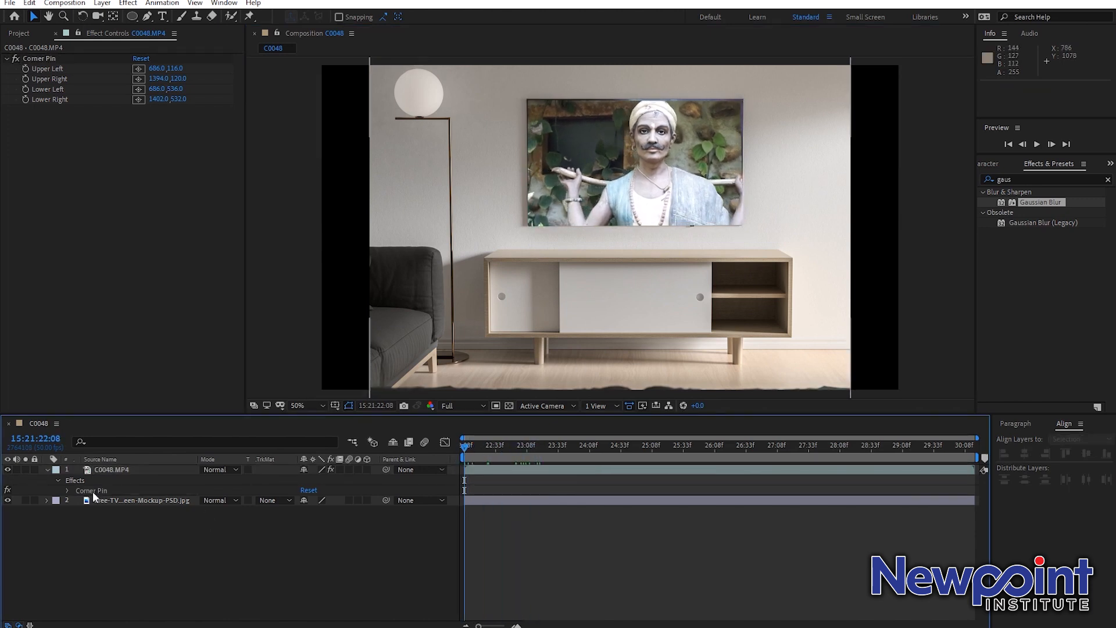
click(40, 58)
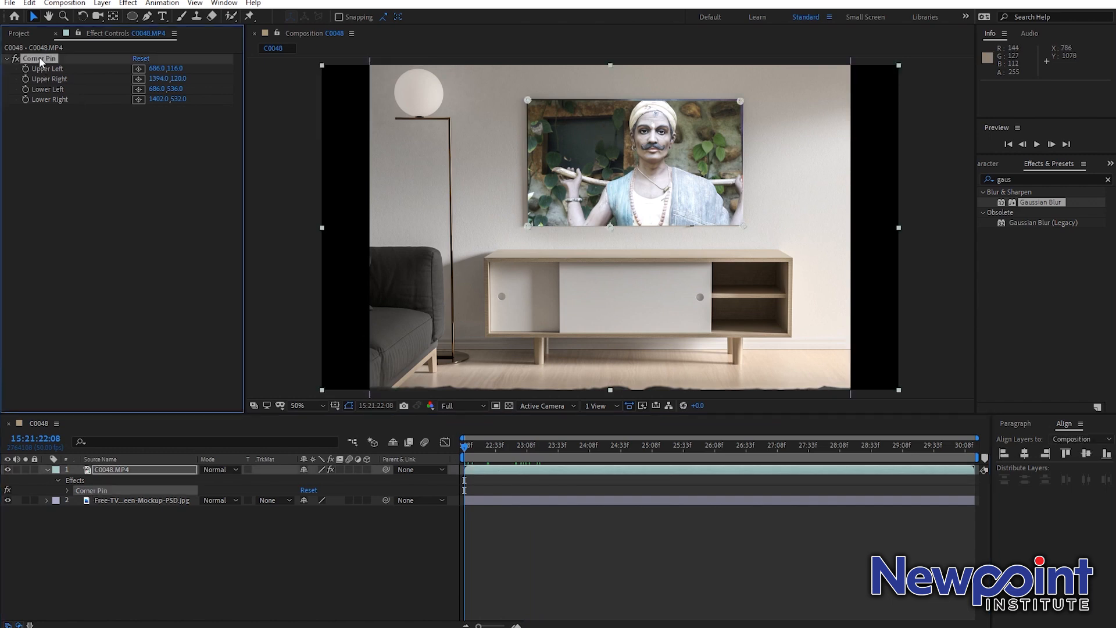
key(Delete)
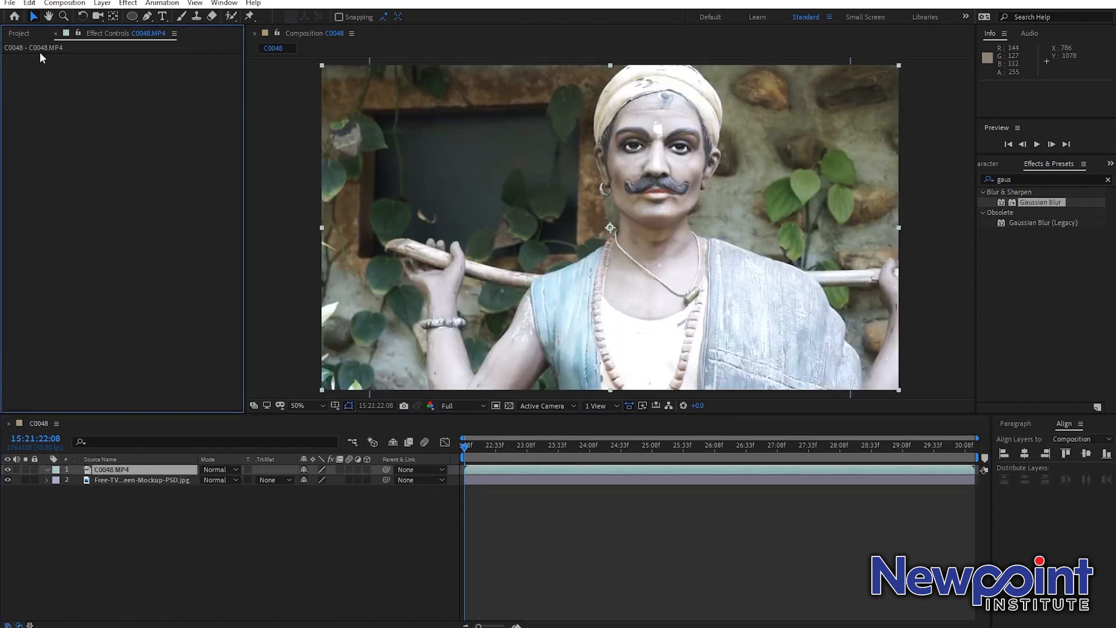
Step: Scale the C0048.MP4 layer to 38% and position it over the wall TV's screen at about 1044, 324
key(s)
drag(318, 480, 281, 486)
drag(643, 247, 670, 182)
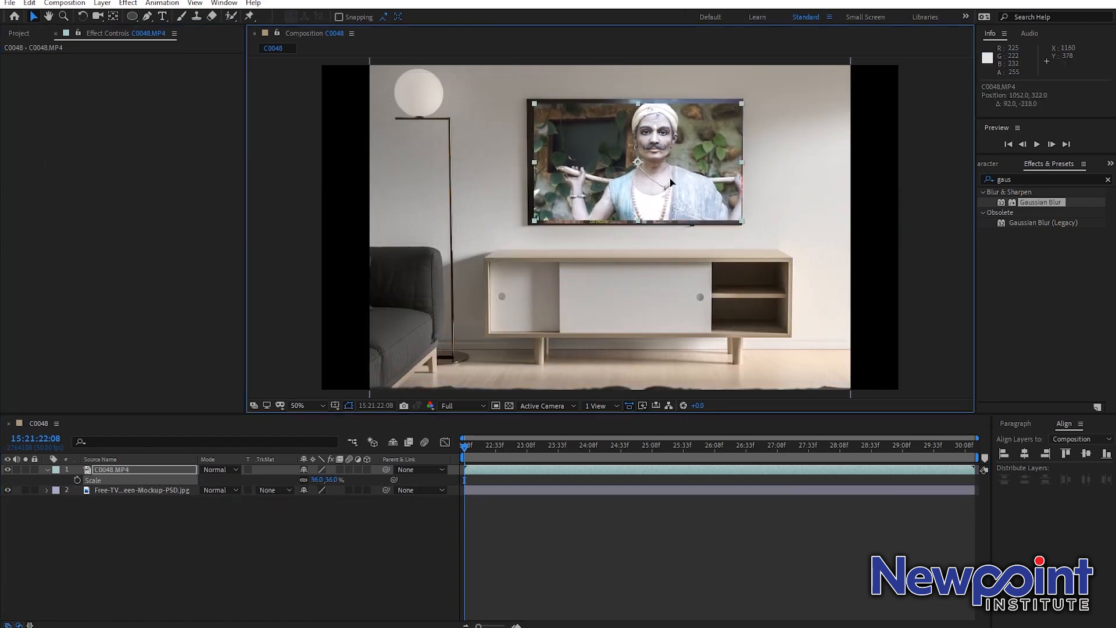
drag(314, 482, 317, 481)
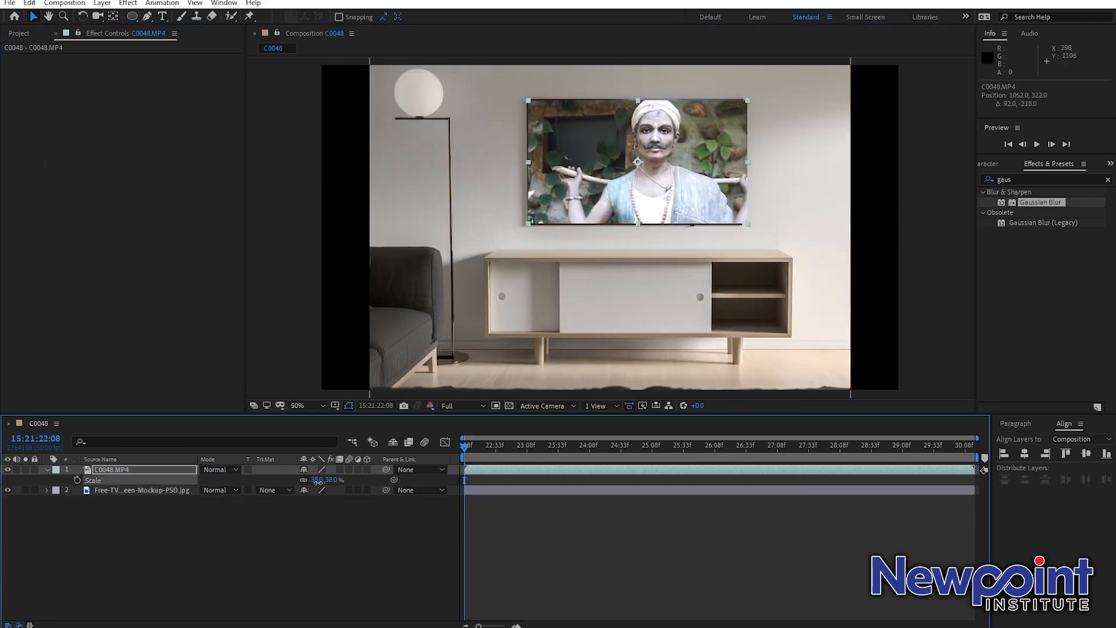
drag(683, 184, 680, 185)
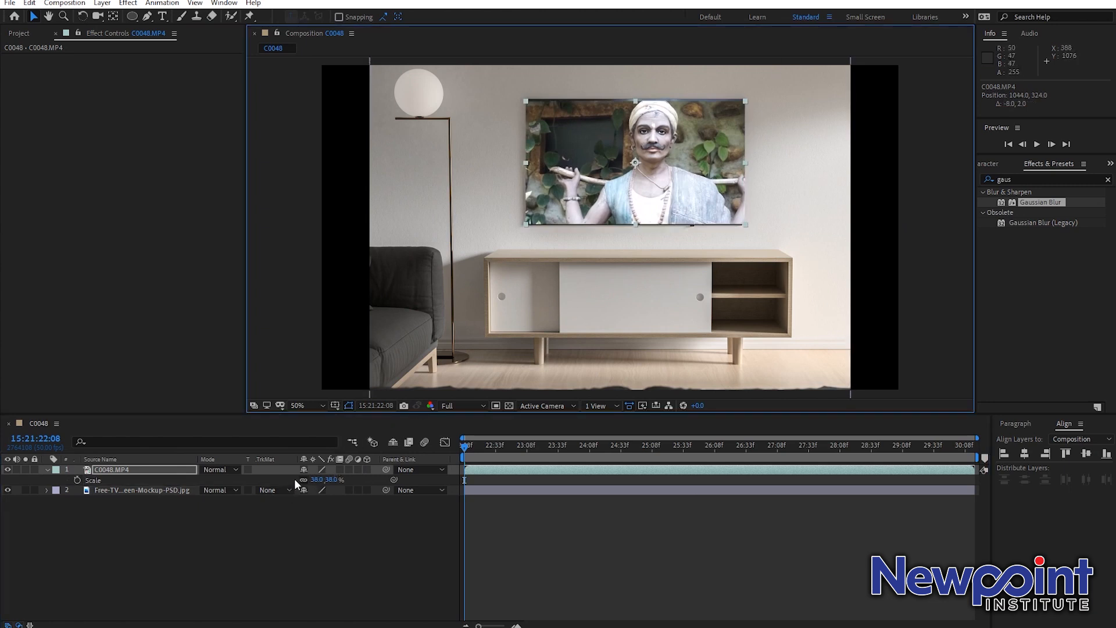
click(170, 527)
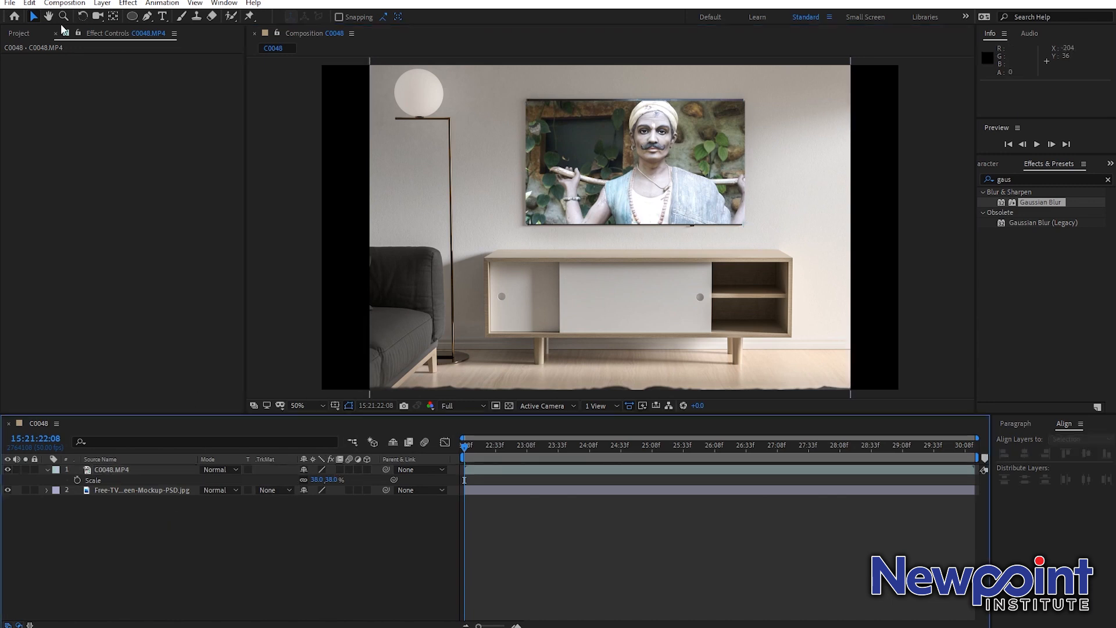
Step: Import LG-OLED65B8PUA-Living-Room-1880x1121.jpg, place it directly beneath the C0048.MP4 layer, and fit it to the composition
click(19, 35)
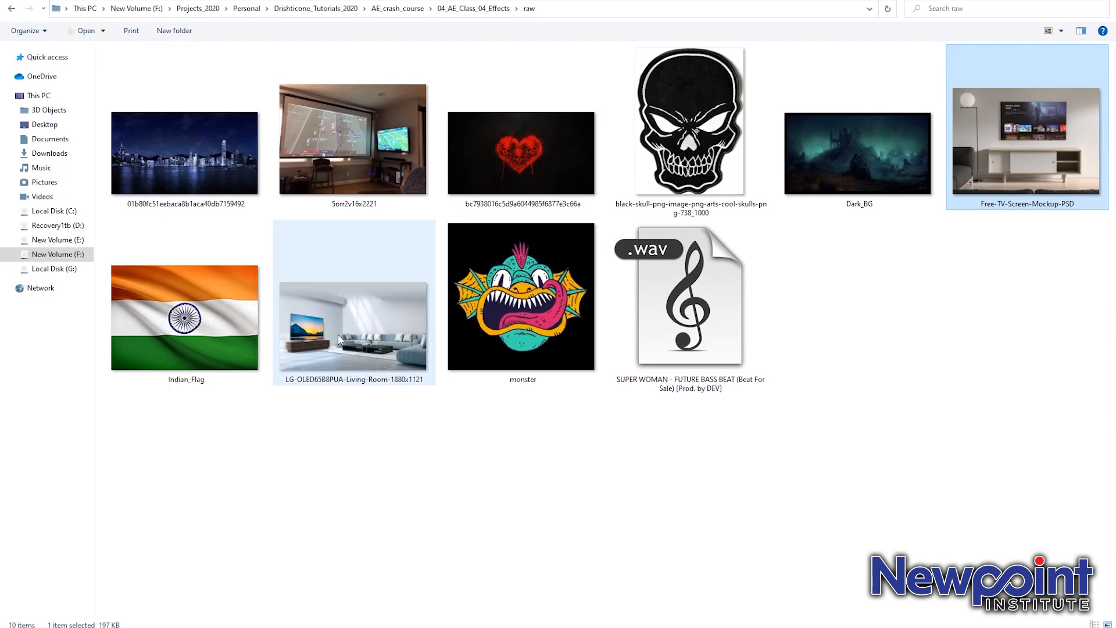
drag(339, 335, 33, 298)
drag(56, 176, 79, 479)
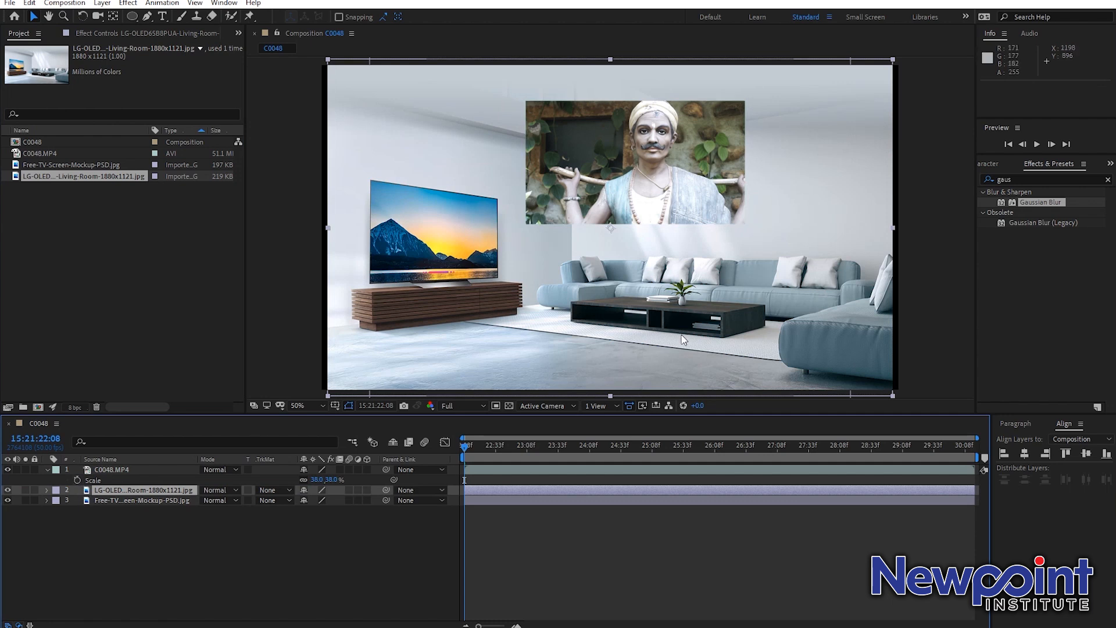
key(ctrl+alt+f)
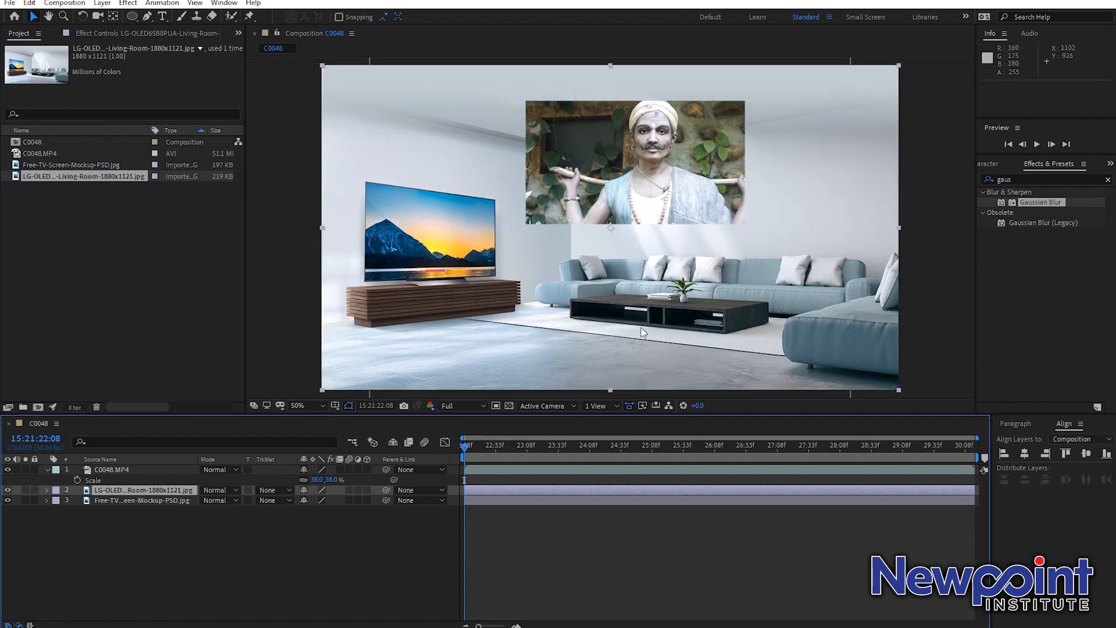
Step: Move the C0048.MP4 layer beside the living-room TV, to about 790, 506, and apply the Corner Pin effect to it
drag(646, 196, 654, 246)
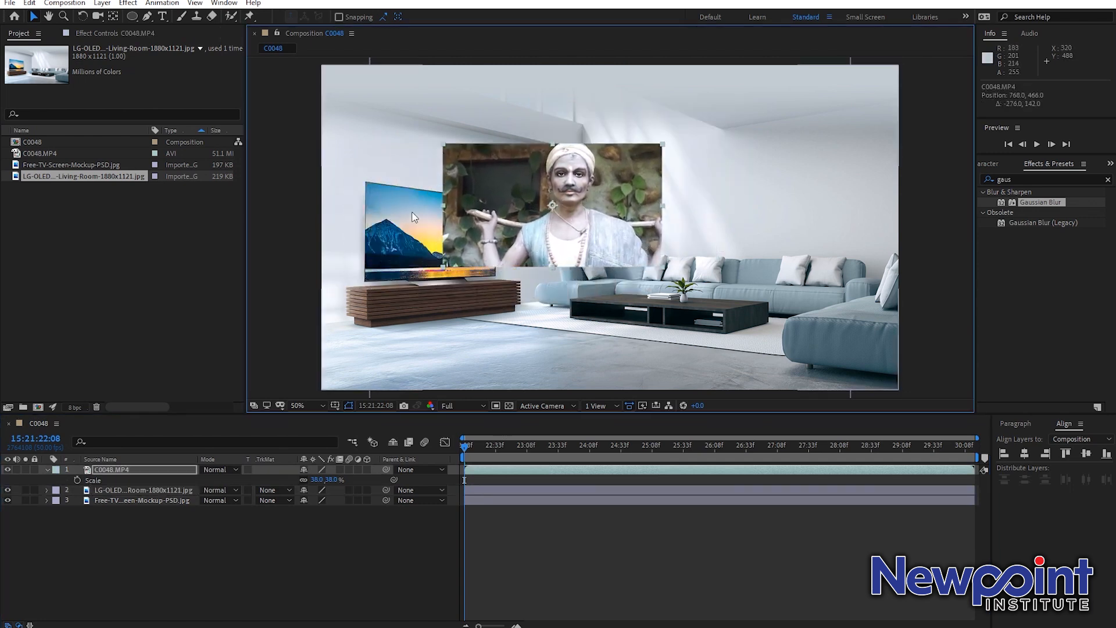
drag(507, 250, 530, 254)
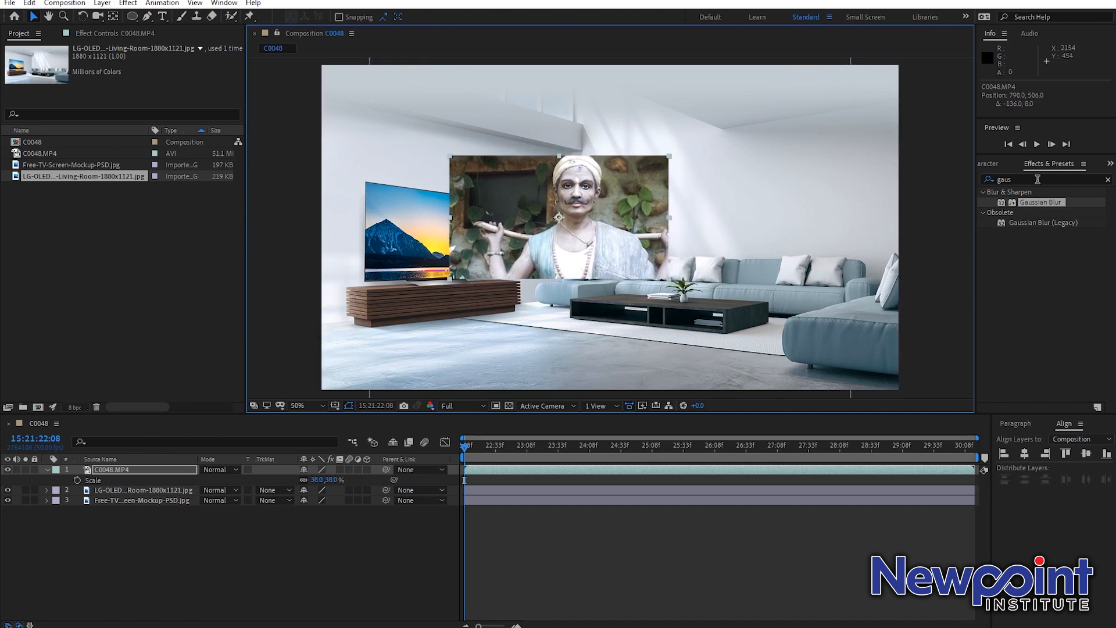
click(128, 4)
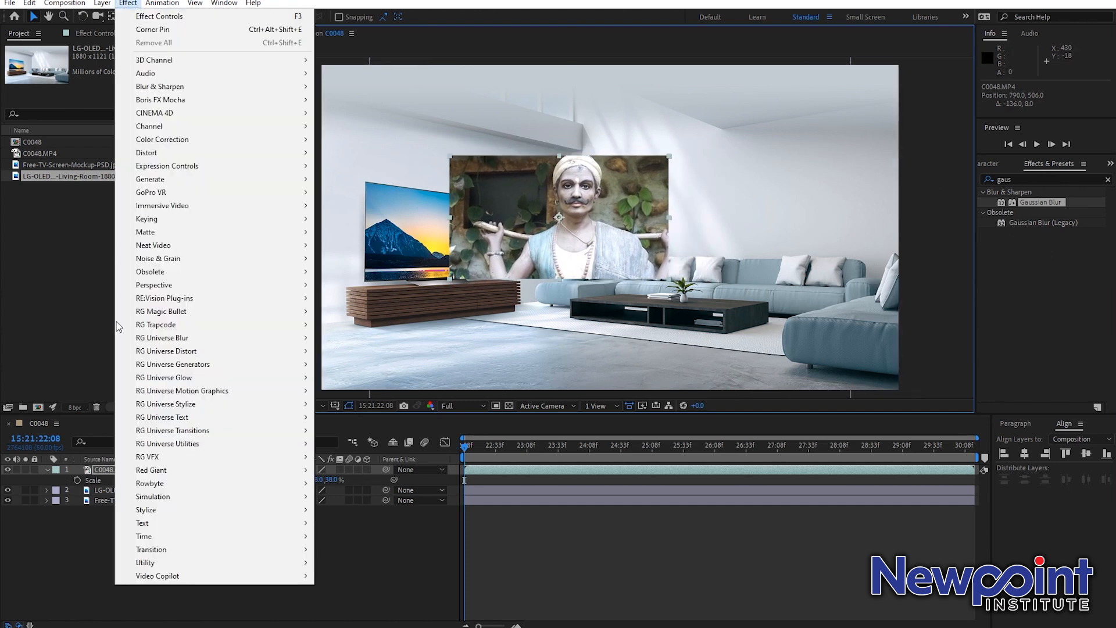
click(1034, 190)
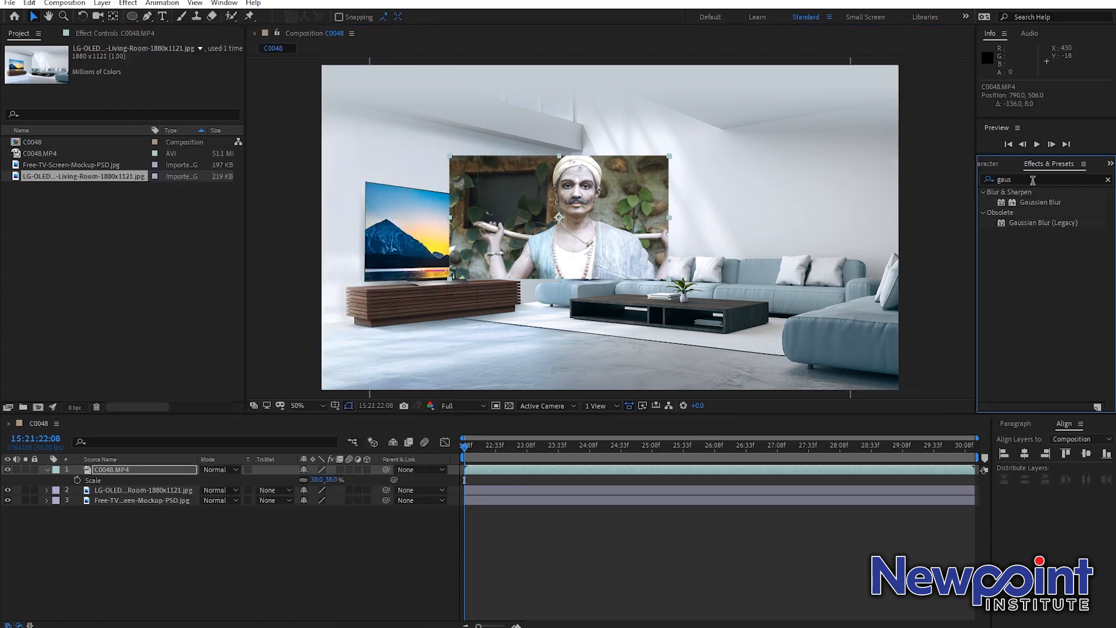
click(1032, 180)
text(corner)
drag(1032, 232, 612, 210)
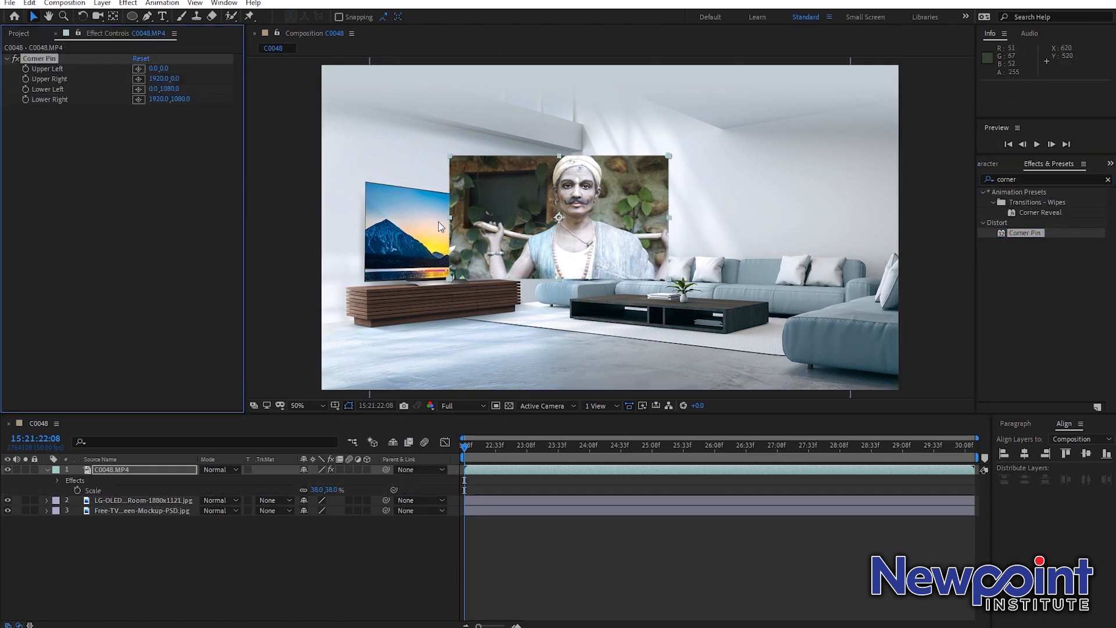
Step: Roughly pin the C0048.MP4 corners to the living-room TV, at about -742, 247; 362, 390; -742, 1096; and 399, 1054
drag(451, 155, 366, 183)
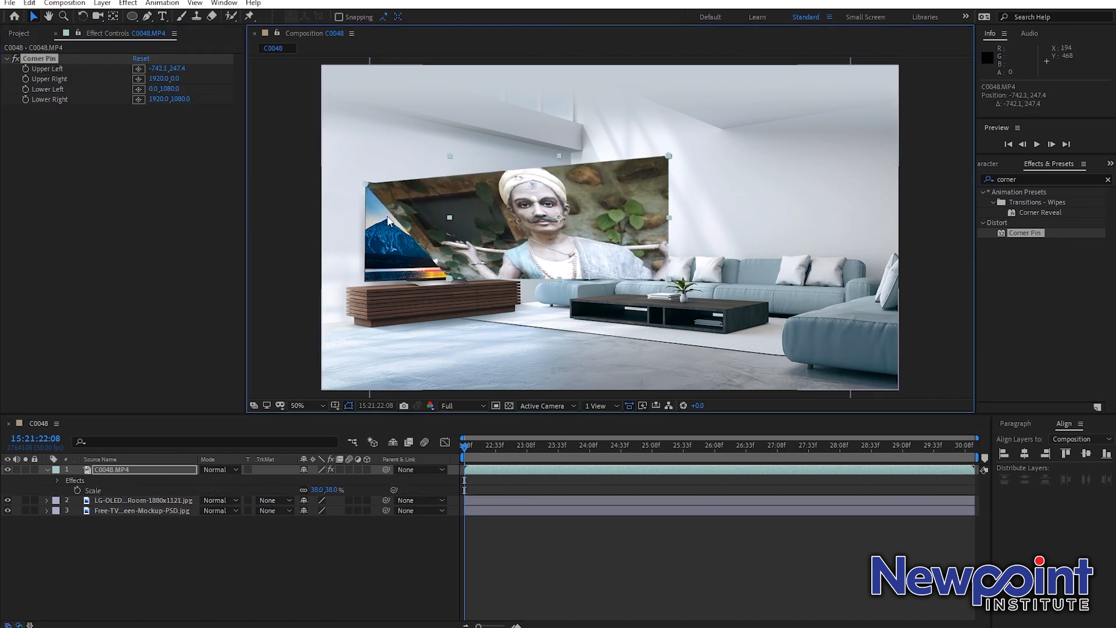
drag(450, 281, 366, 283)
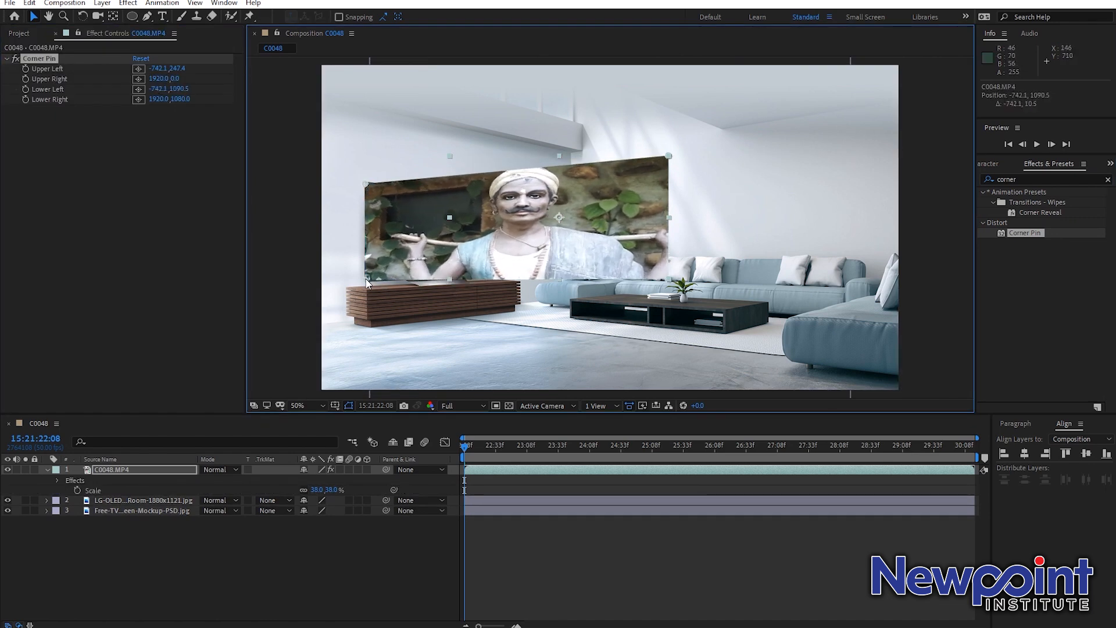
drag(670, 157, 491, 203)
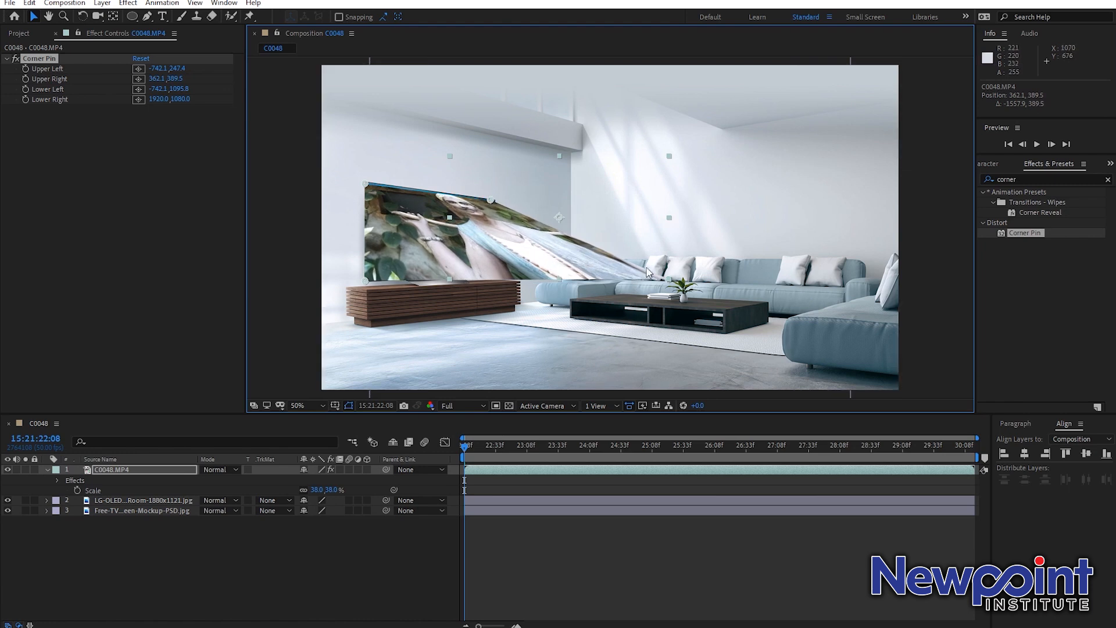
drag(669, 283, 493, 275)
Step: Fine-tune the footage's right-hand corner pins on the TV screen, lower right to about 400, 1050 and upper right to about 399, 391
scroll(475, 313, up, 4)
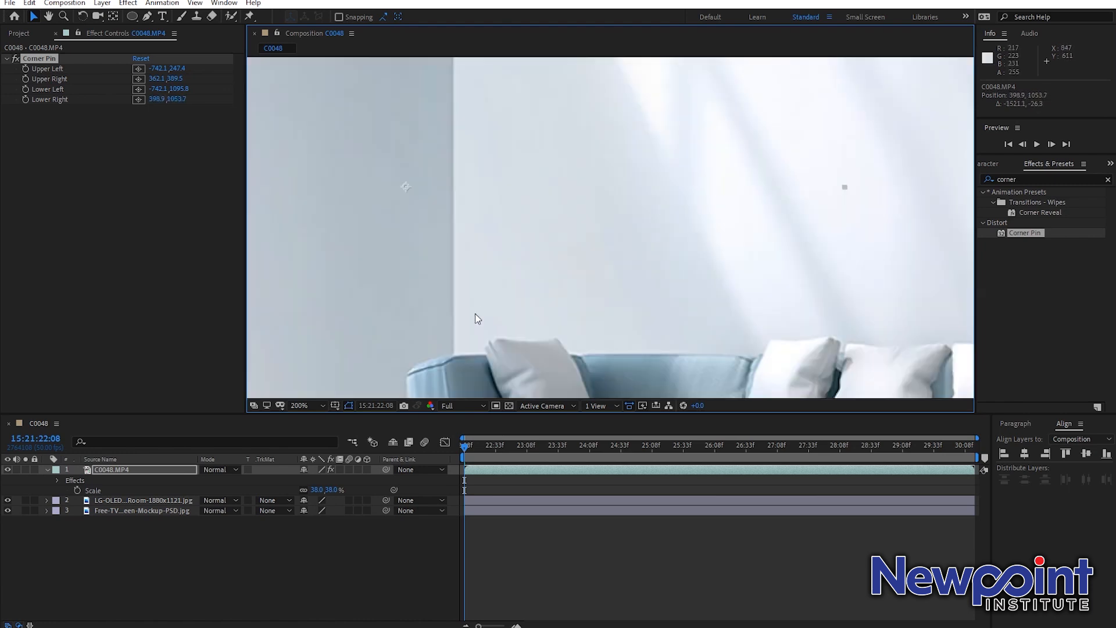
drag(464, 316, 752, 287)
mouse_move(676, 338)
mouse_down()
mouse_move(707, 346)
mouse_move(692, 329)
mouse_up()
scroll(747, 262, up, 9)
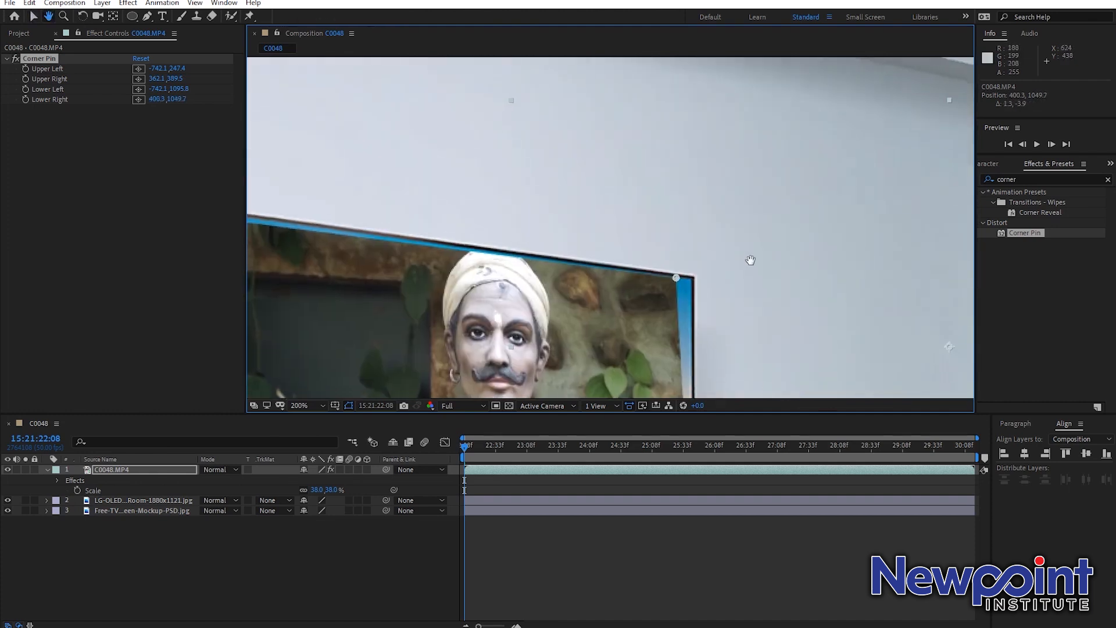
scroll(690, 256, down, 1)
drag(675, 256, 692, 256)
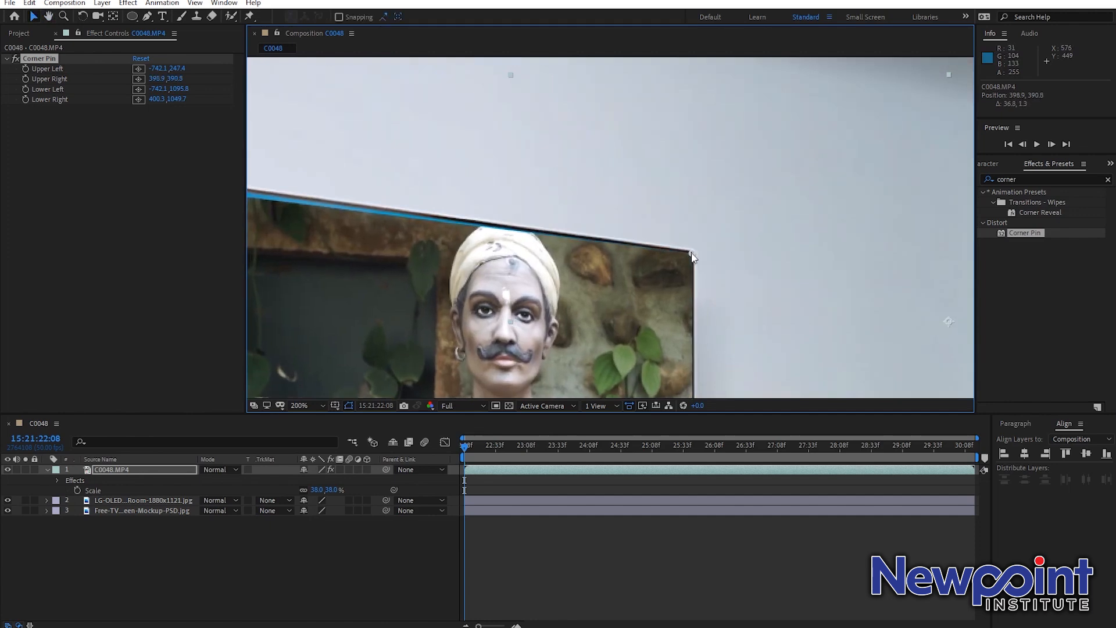
Step: Fine-tune the footage's left-hand corner pins on the TV screen, upper left to about -732, 230 and lower left to about -737, 1096
drag(363, 261, 600, 261)
drag(419, 191, 424, 184)
scroll(423, 186, down, 10)
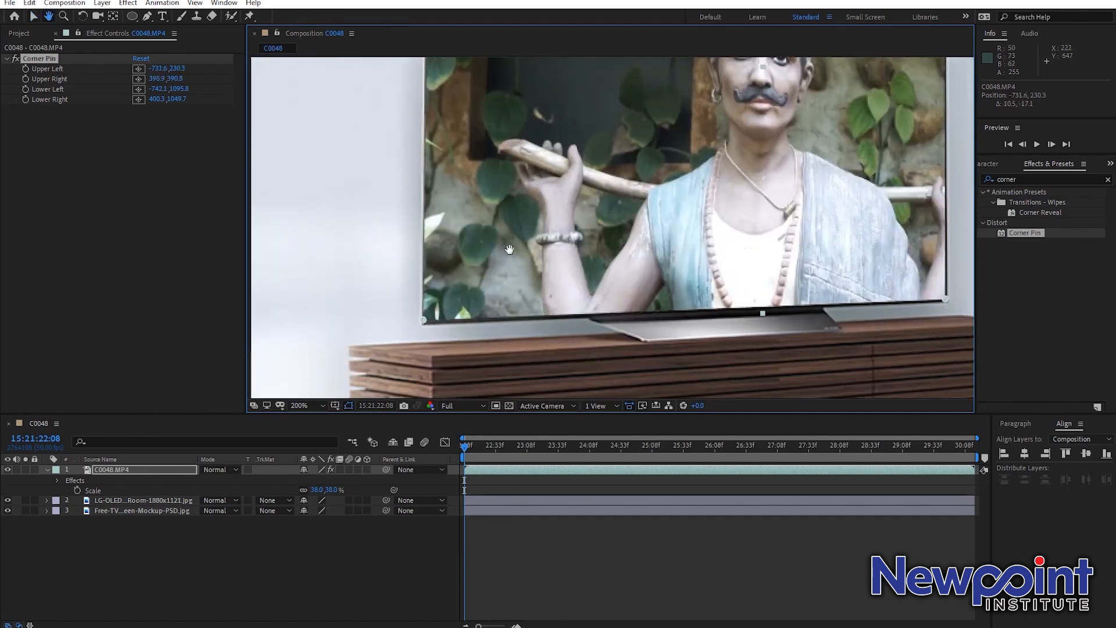
drag(422, 319, 425, 319)
scroll(555, 318, down, 2)
key(h)
drag(616, 311, 517, 327)
scroll(536, 324, up, 1)
click(615, 560)
scroll(568, 324, down, 2)
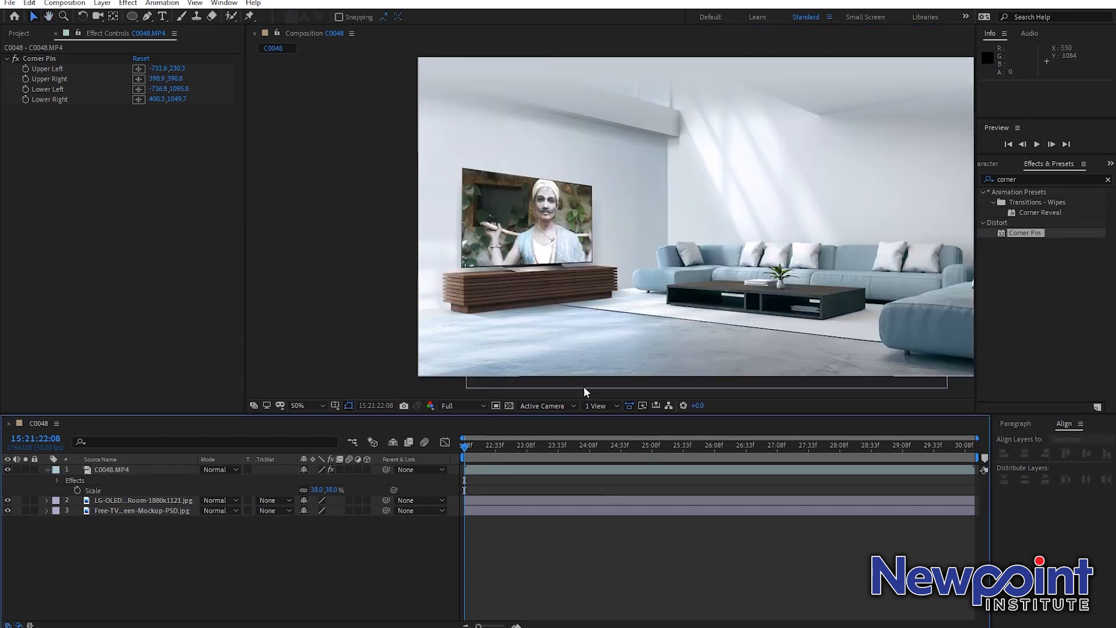
Step: Play back and scrub the composition to check the footage on the TV screen, stopping at 15:21:23:07
key(v)
key(space)
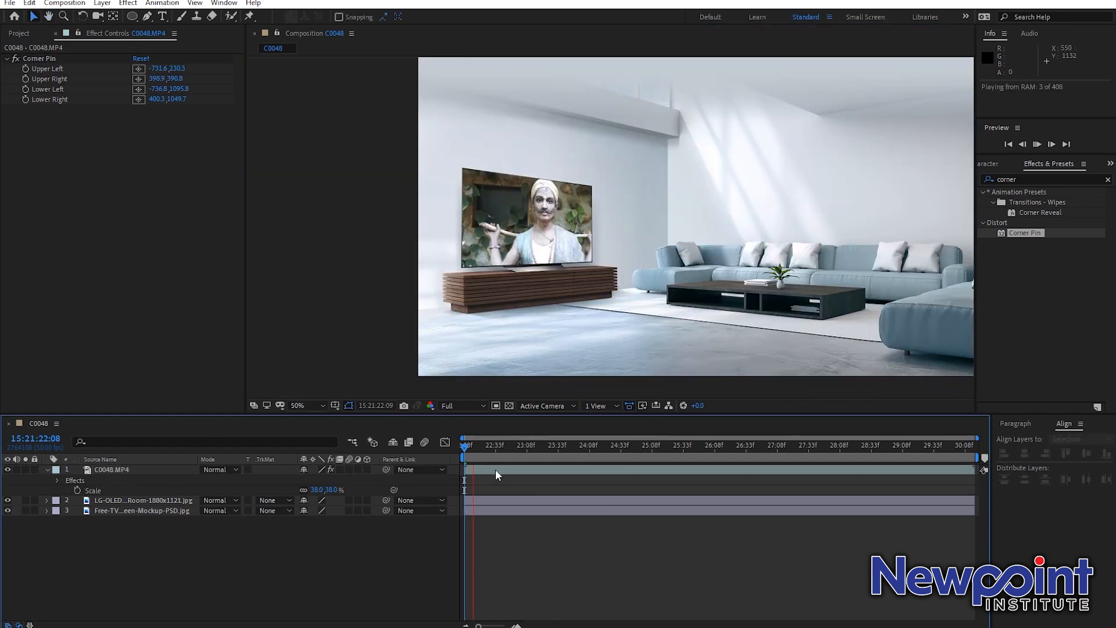
drag(514, 449, 600, 473)
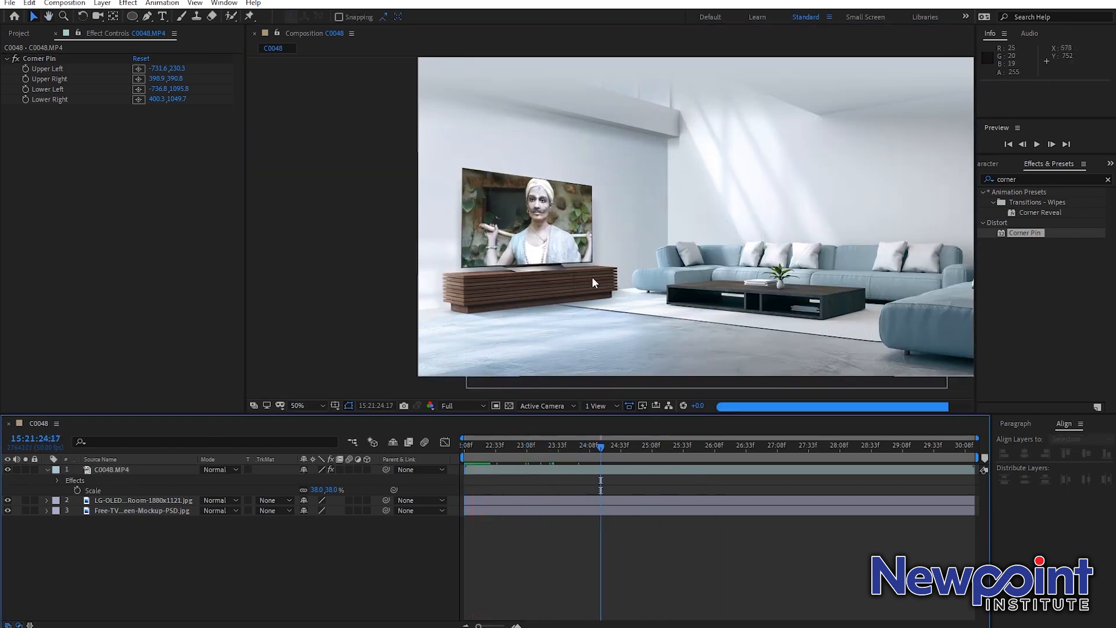
key(h)
drag(624, 270, 533, 277)
key(v)
drag(601, 446, 526, 452)
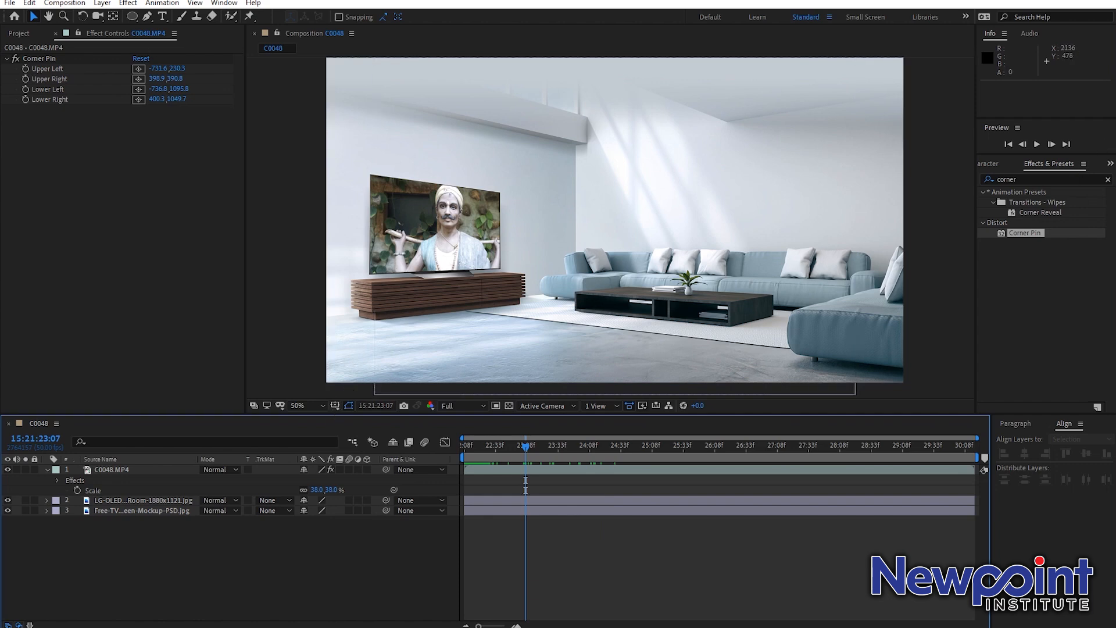
Step: Import the black-skull PNG from the raw folder as the uppermost layer and position it at about 1394, 402 above the sofa
click(1062, 178)
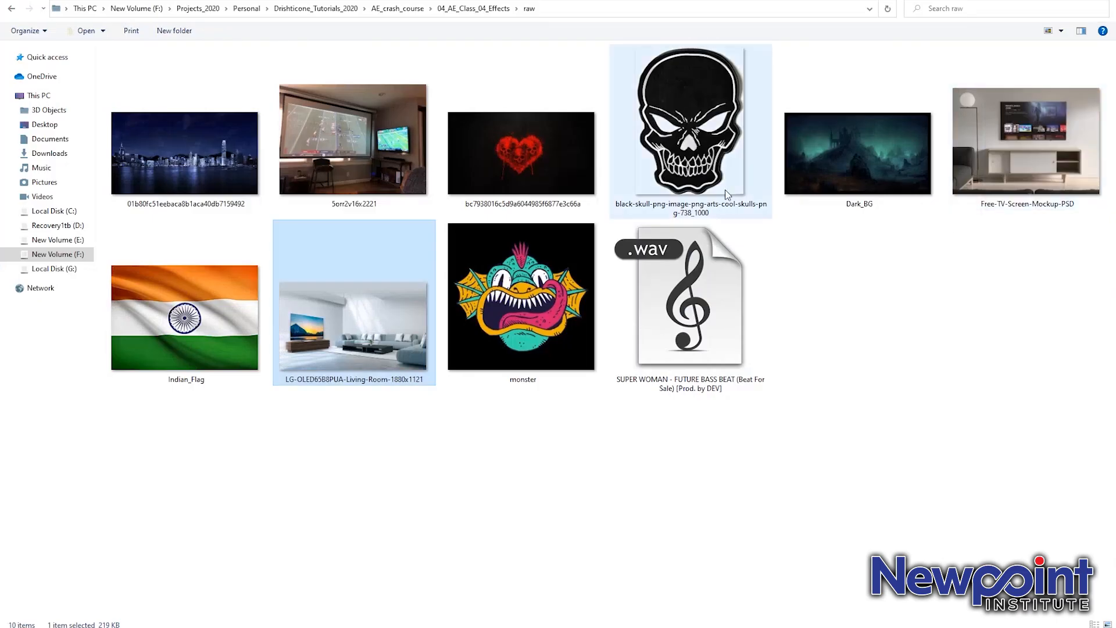
drag(689, 145, 190, 529)
drag(590, 302, 725, 233)
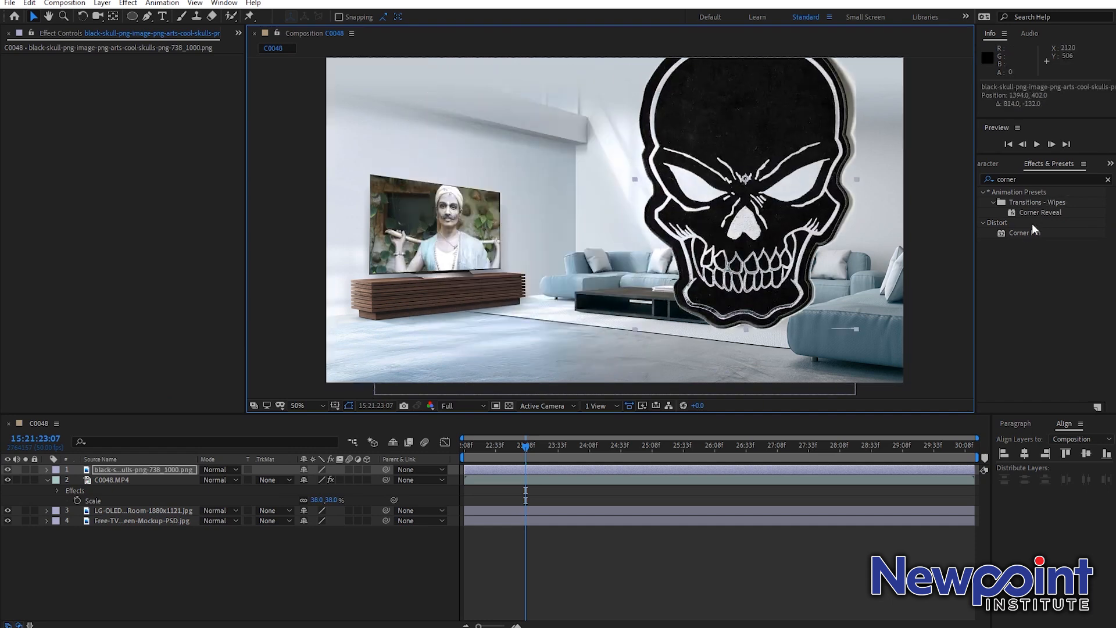
Step: Apply the Corner Pin effect to the skull layer and scale the layer to 44%
drag(1021, 232, 122, 472)
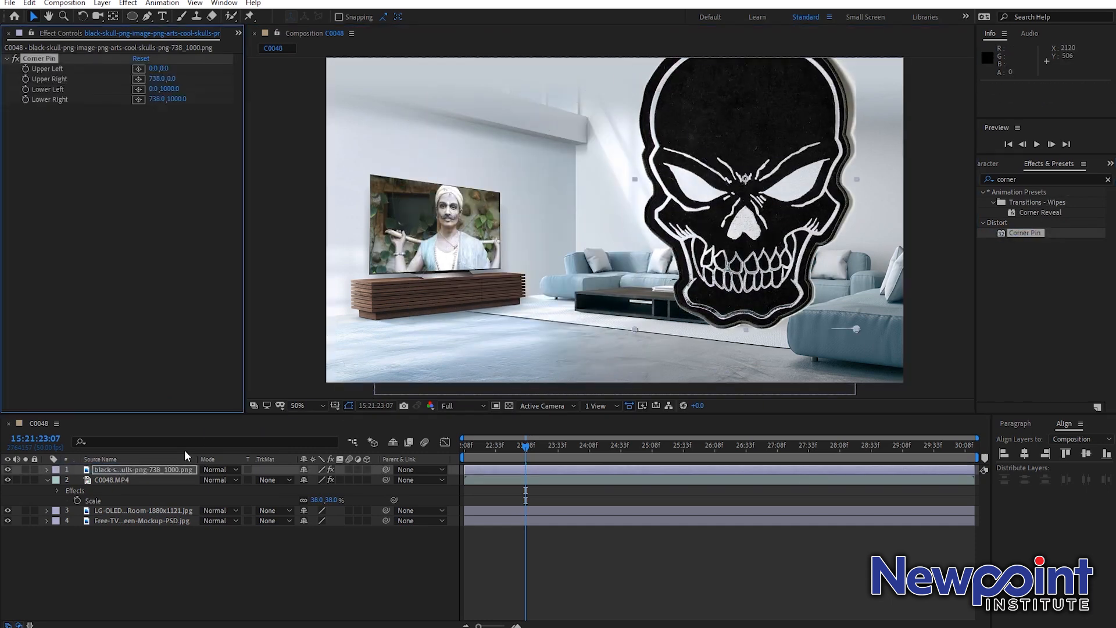
key(s)
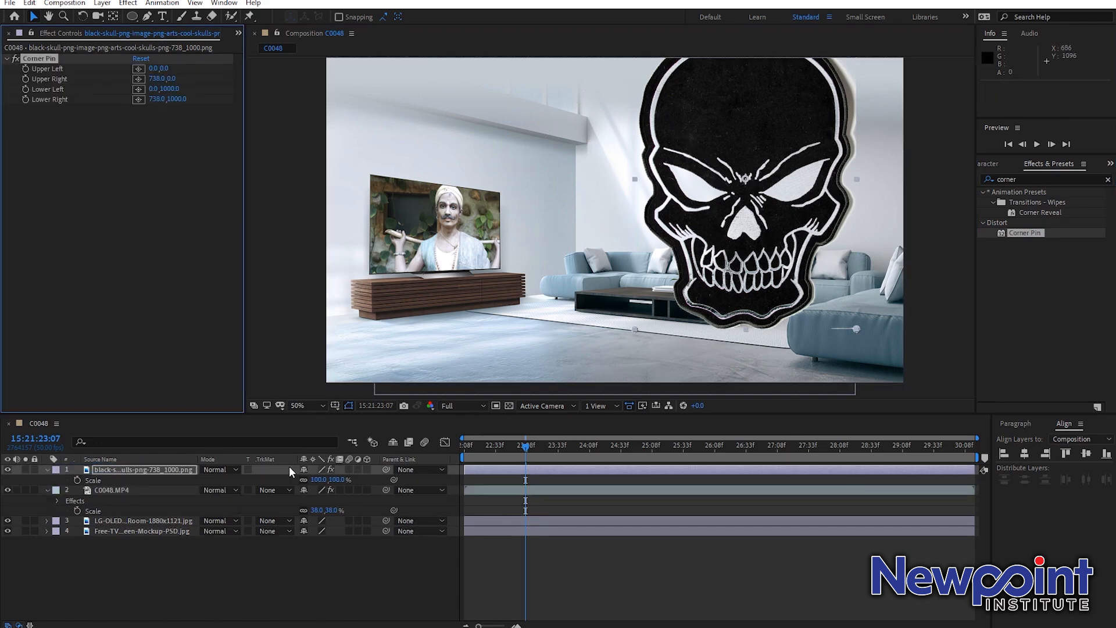
drag(318, 482, 284, 478)
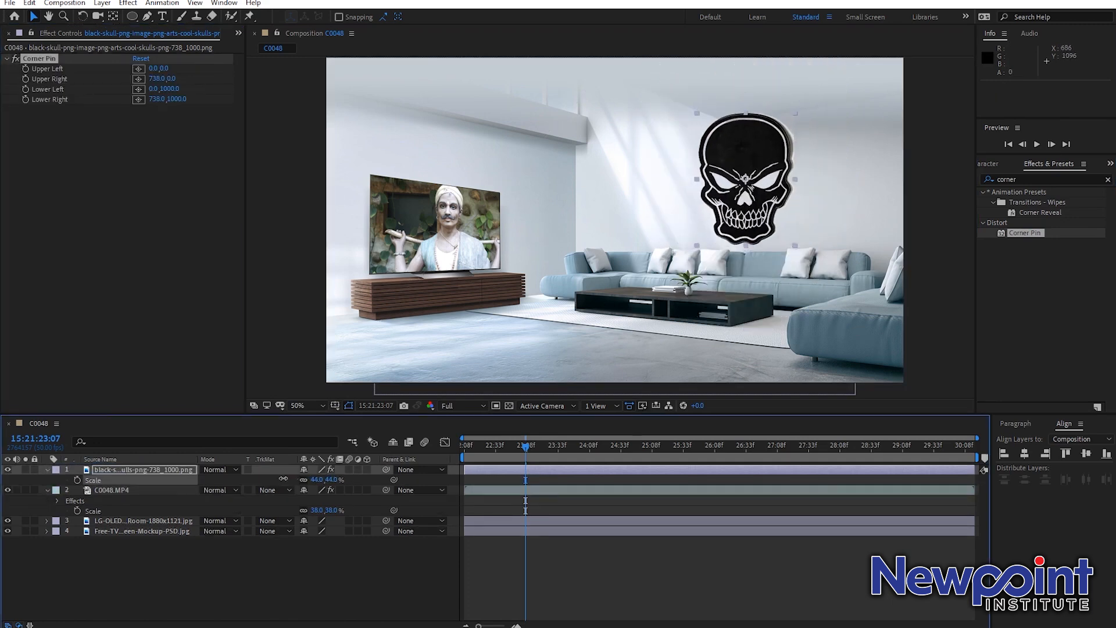
Step: Pin the skull's corners to match the wall's perspective, at about 27, 259; 697, 177; 0, 996; and 761, 996
click(45, 60)
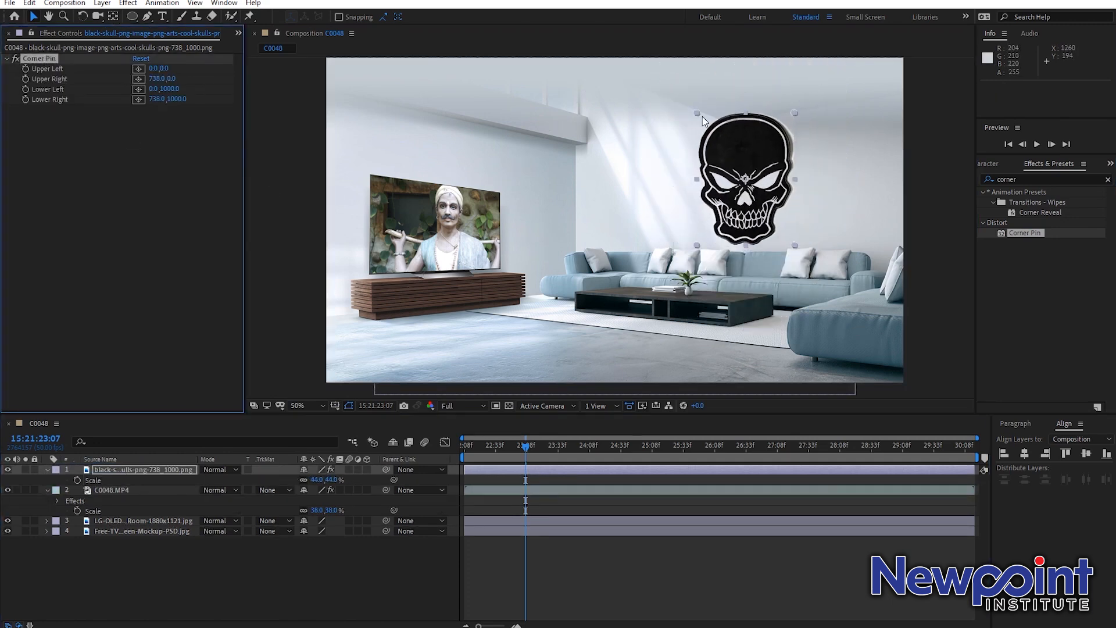
drag(697, 114, 698, 145)
drag(794, 112, 784, 127)
drag(697, 246, 698, 246)
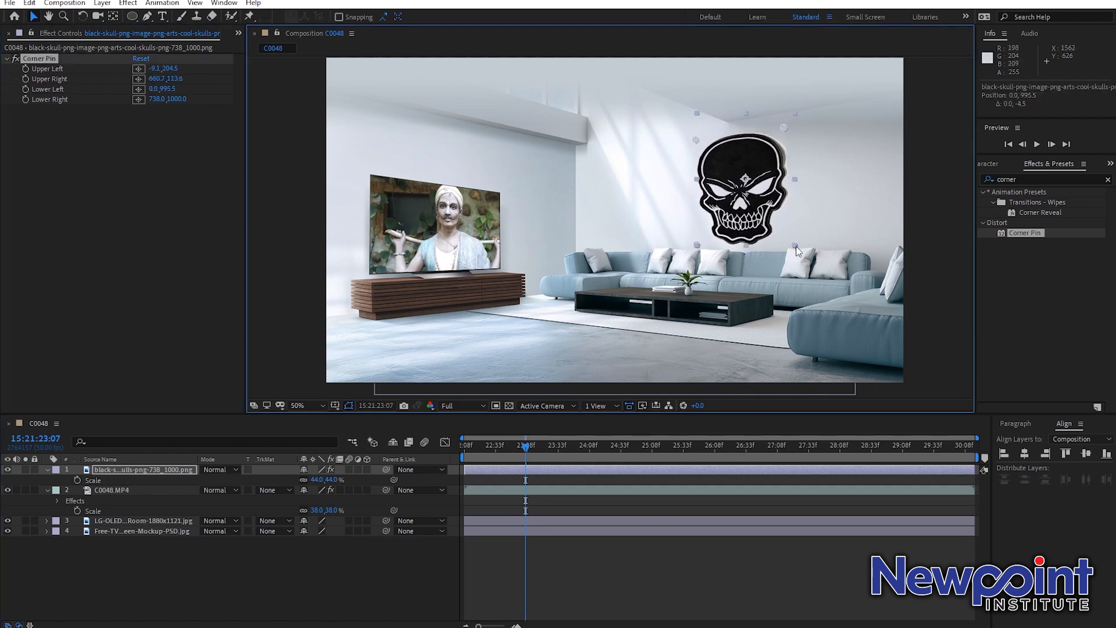
drag(796, 245, 795, 241)
drag(695, 140, 701, 146)
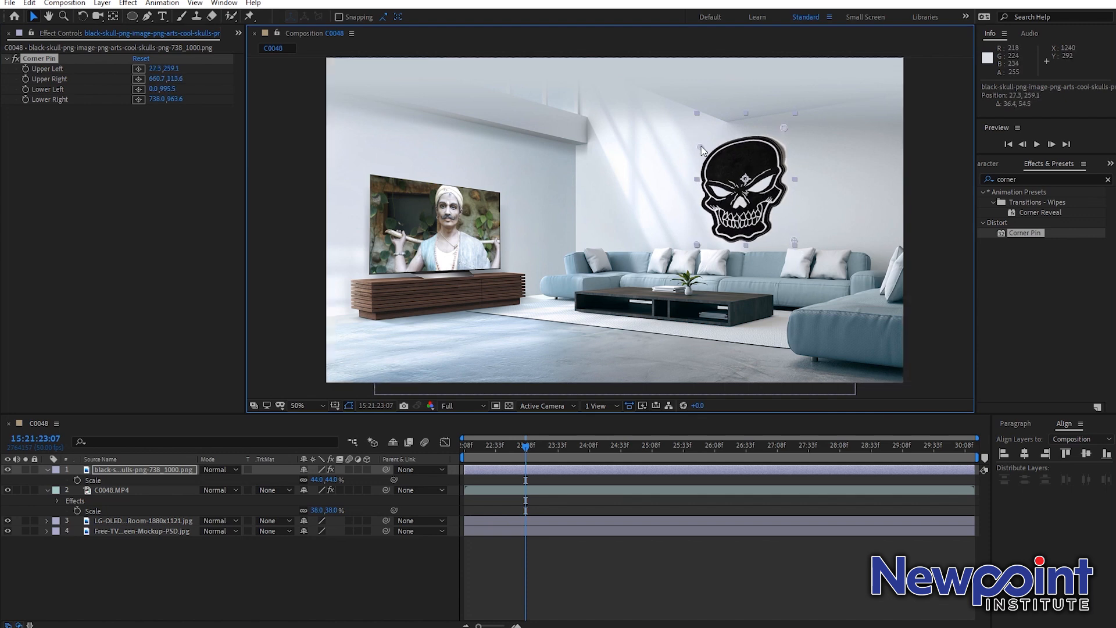
drag(782, 133, 782, 140)
drag(795, 246, 798, 250)
drag(783, 137, 790, 131)
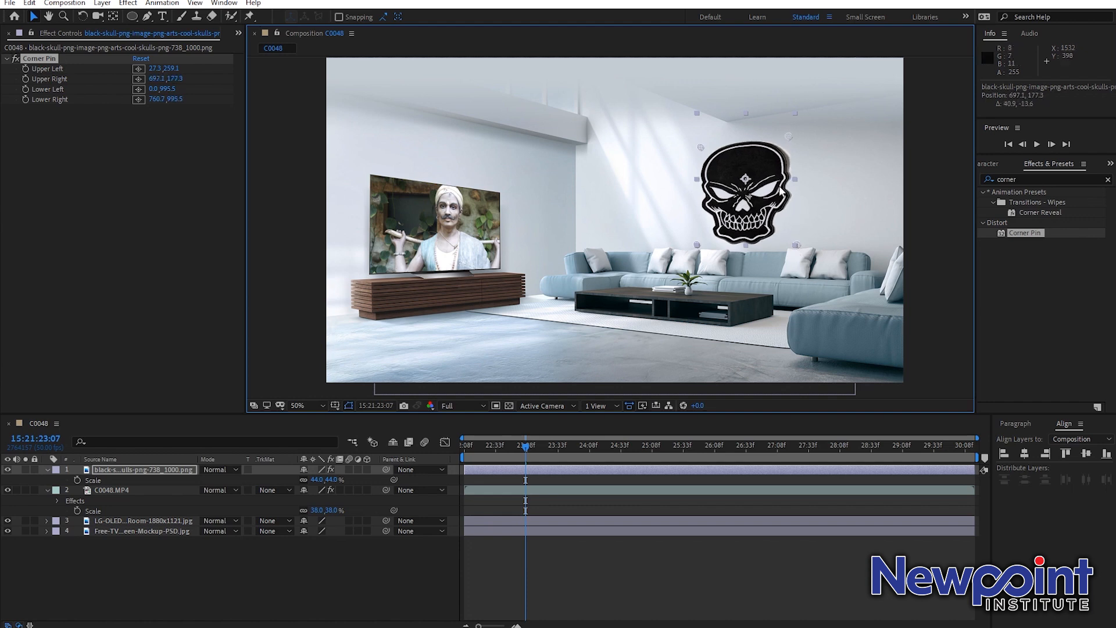
Step: Turn the skull layer's Corner Pin effect off and back on to compare the distortion, and deselect the layer
click(16, 59)
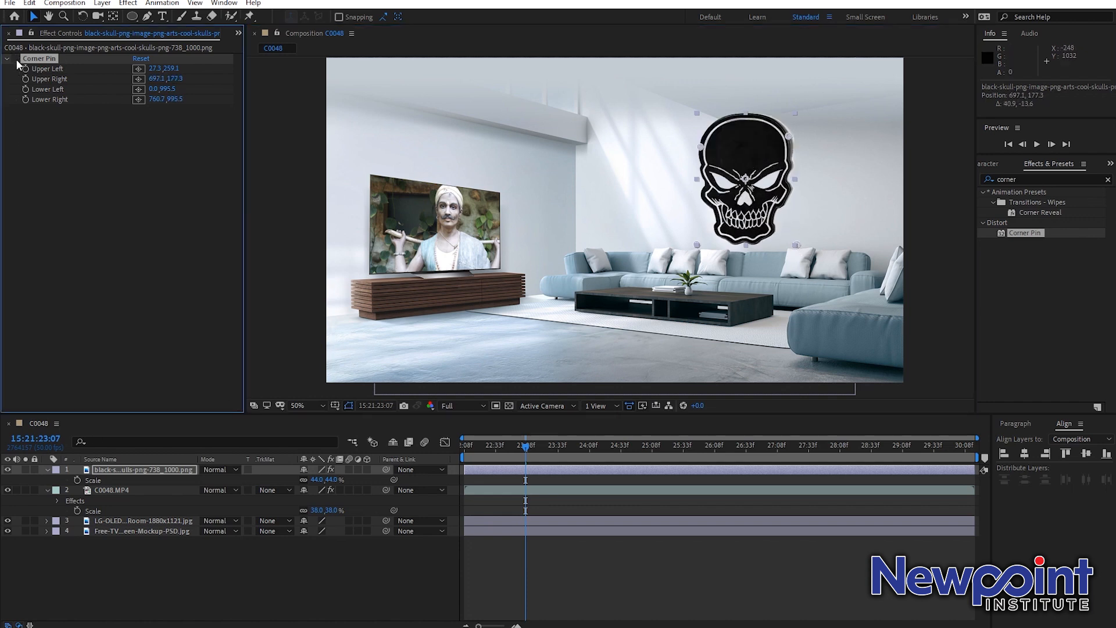
click(15, 59)
click(568, 567)
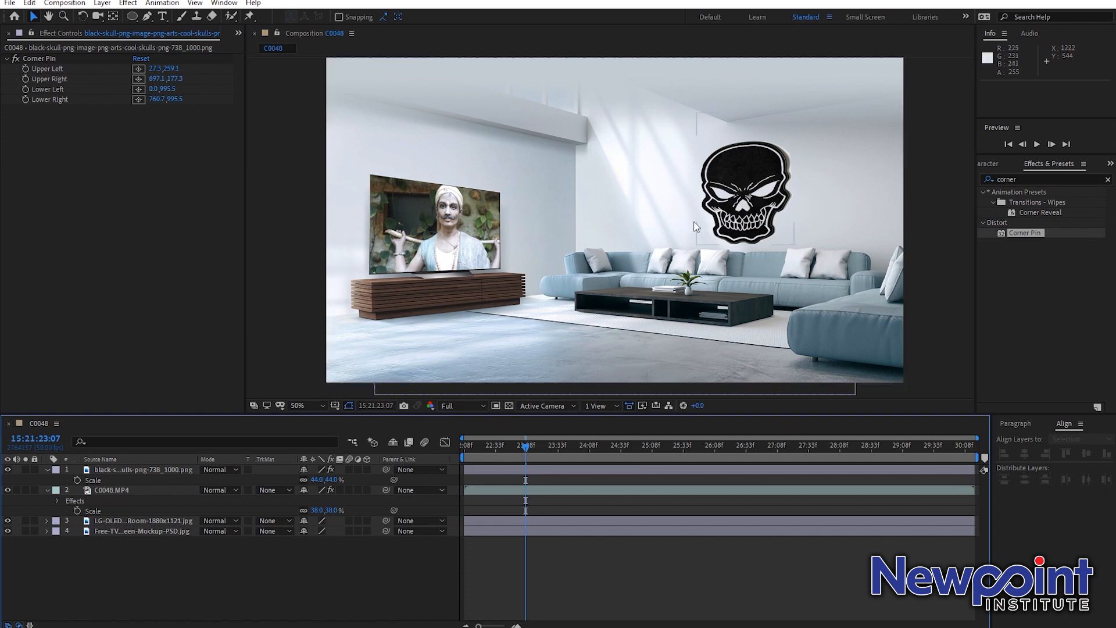
Step: Try the Overlay and Multiply blending modes on the skull layer
click(136, 469)
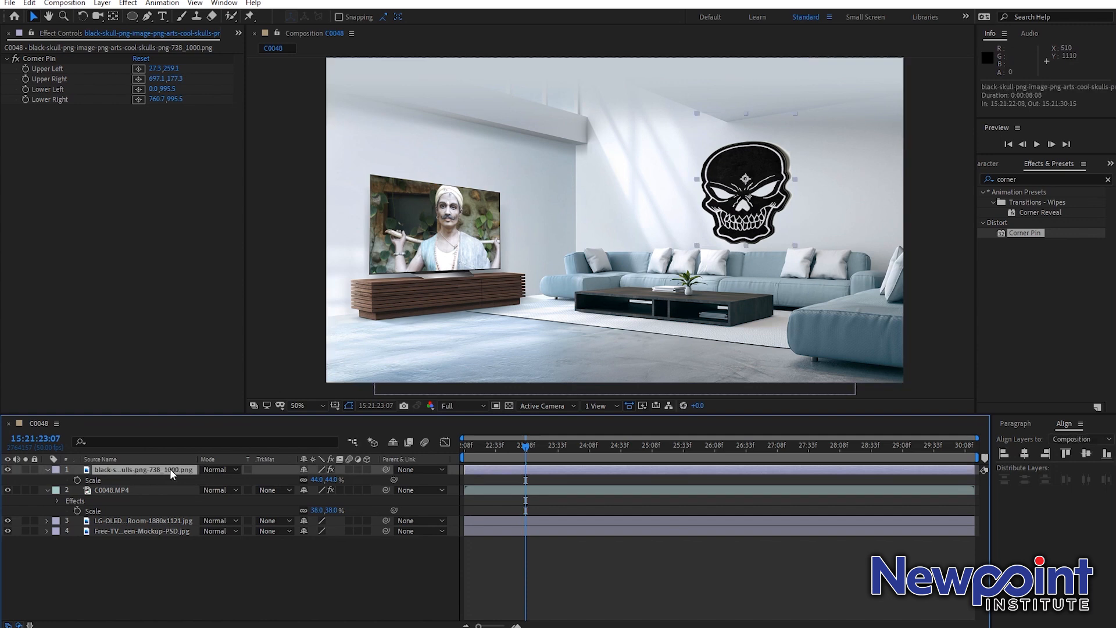
click(233, 471)
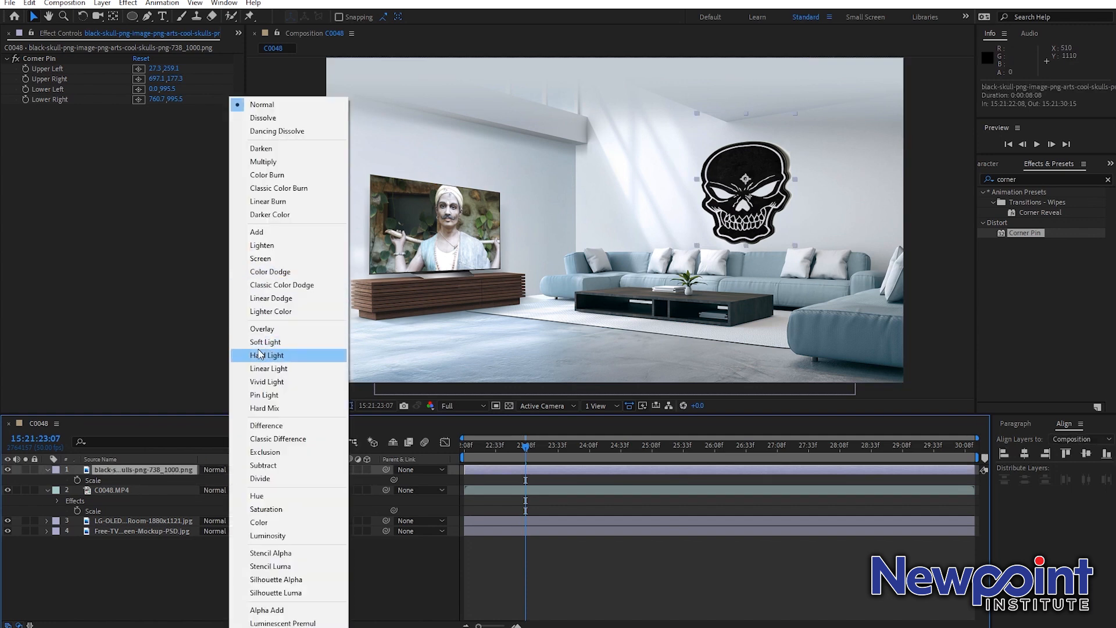
click(262, 329)
click(220, 469)
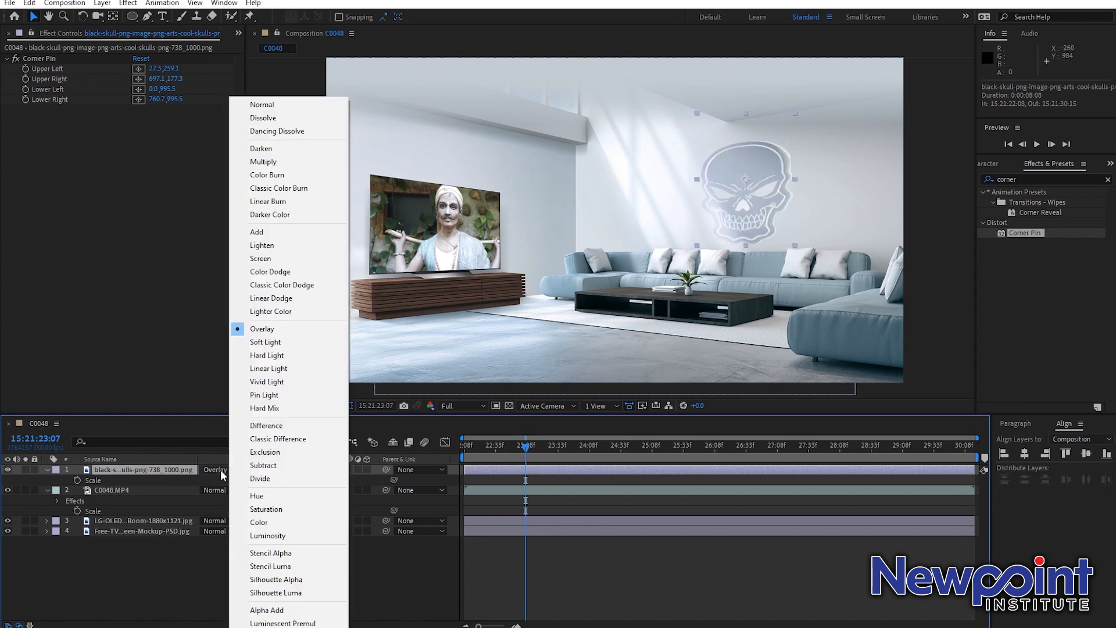
click(263, 161)
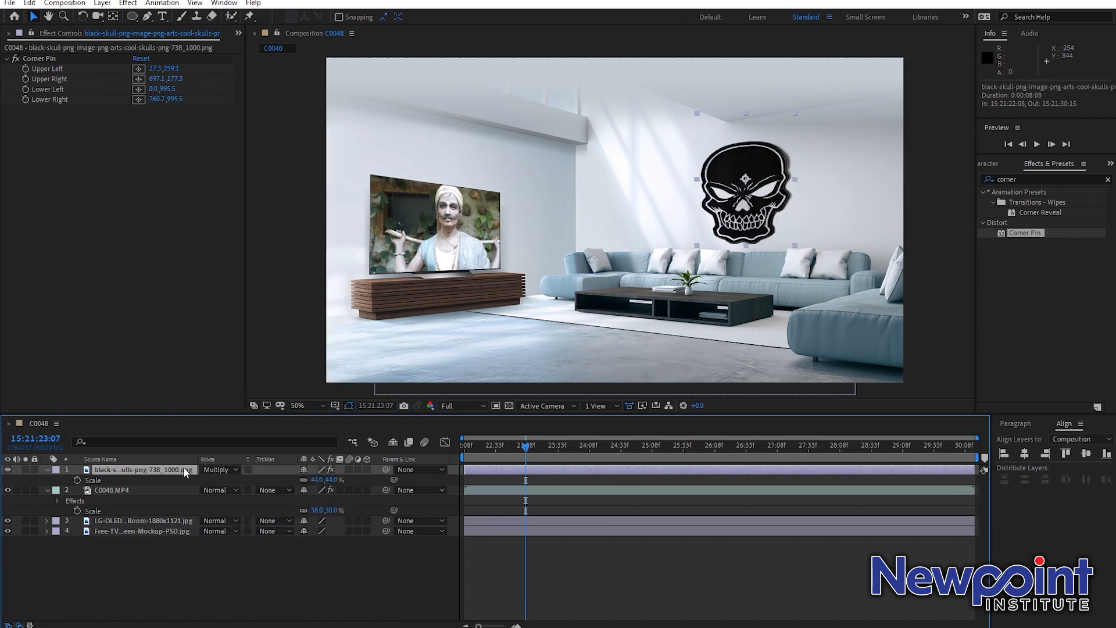
Step: Cycle through the skull layer's blending modes up to Vivid Light and go back to Hard Light
key(shift+equal)
key(shift+equal)
key(shift+equal)
key(shift+equal)
key(shift+equal)
key(shift+equal)
key(shift+equal)
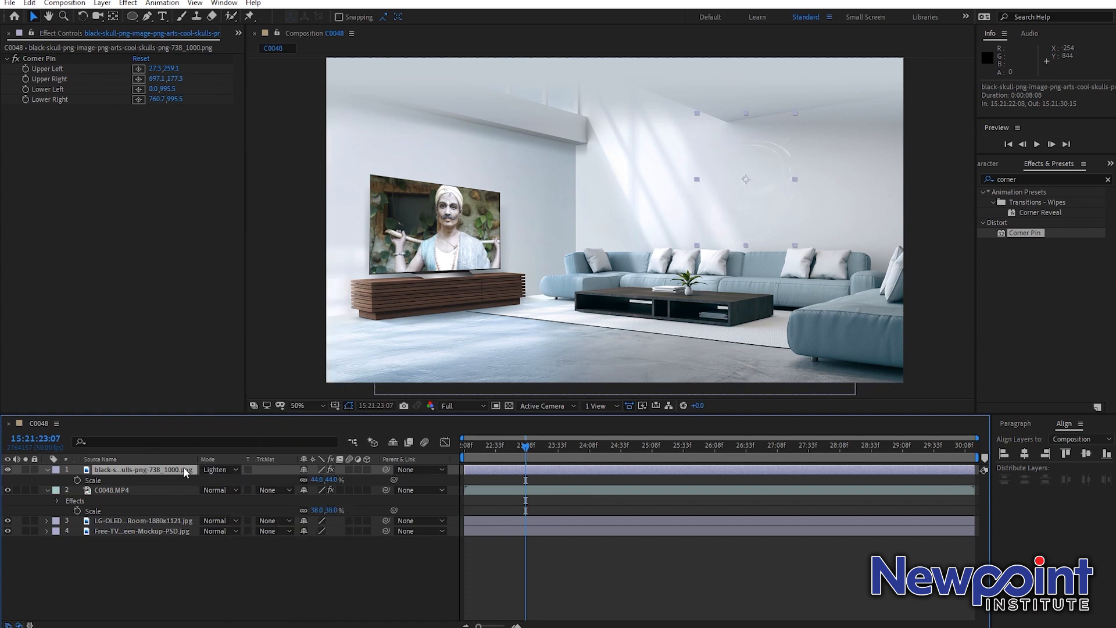
key(shift+equal)
key(shift+equal)
key(shift+equal)
key(shift+equal)
key(shift+equal)
key(shift+equal)
key(shift+equal)
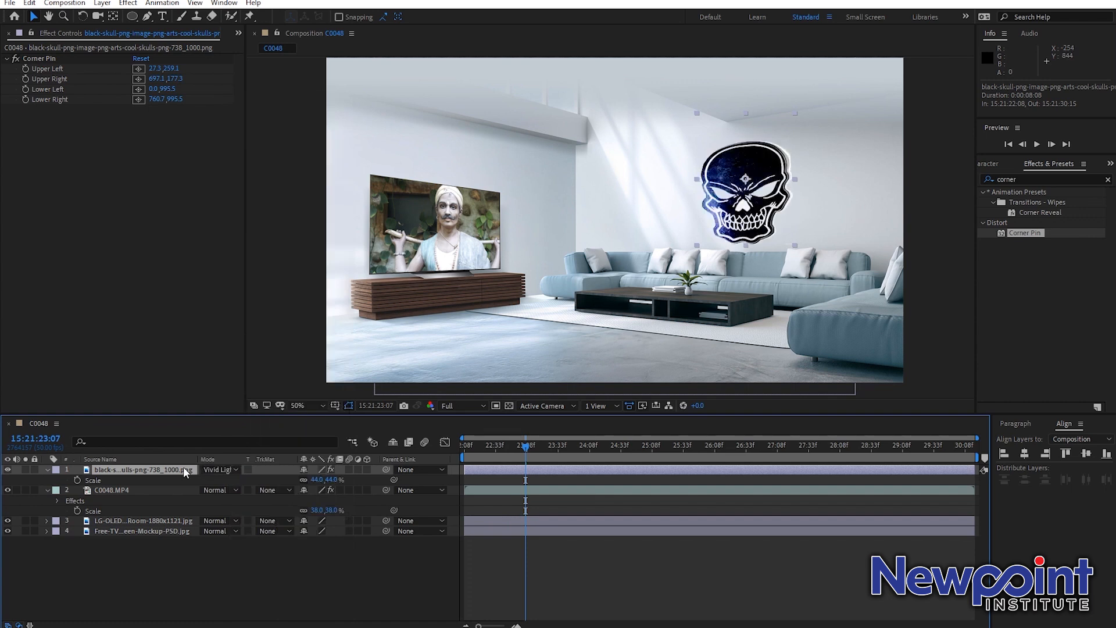
key(shift+minus)
key(shift+minus)
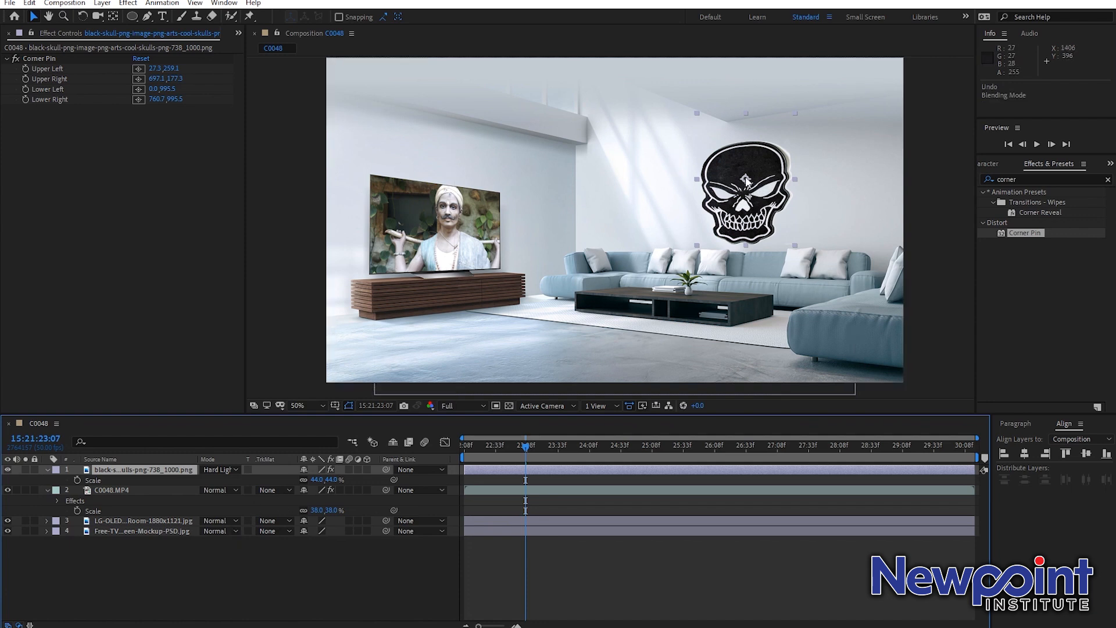
Step: Try the Normal blending mode on the skull layer, undo that change, and deselect the layer
click(234, 469)
click(278, 106)
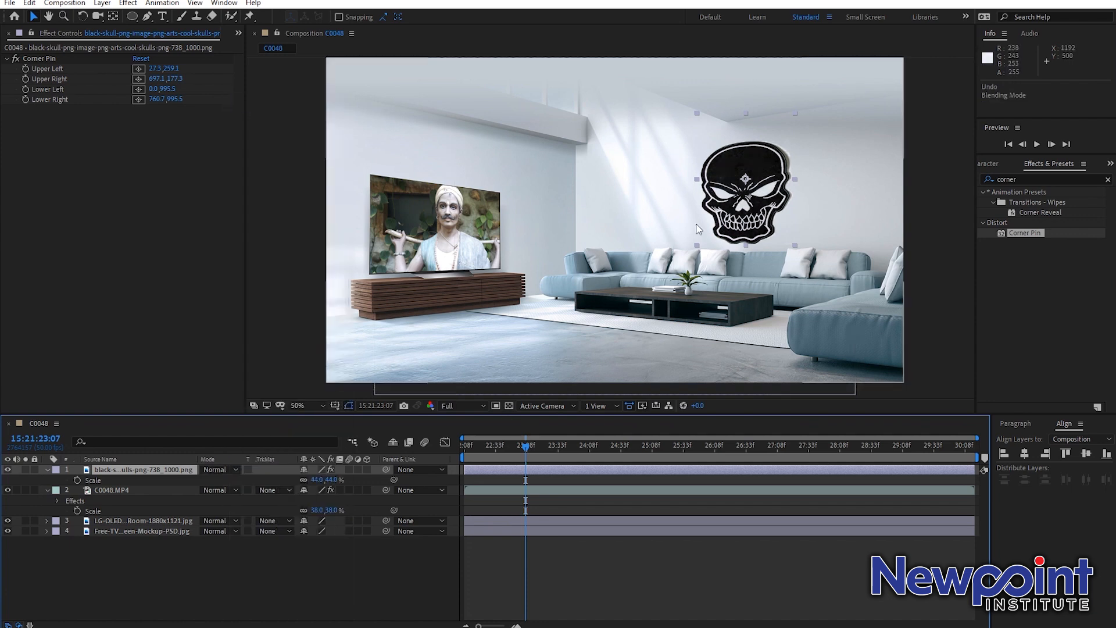
key(ctrl+z)
click(716, 577)
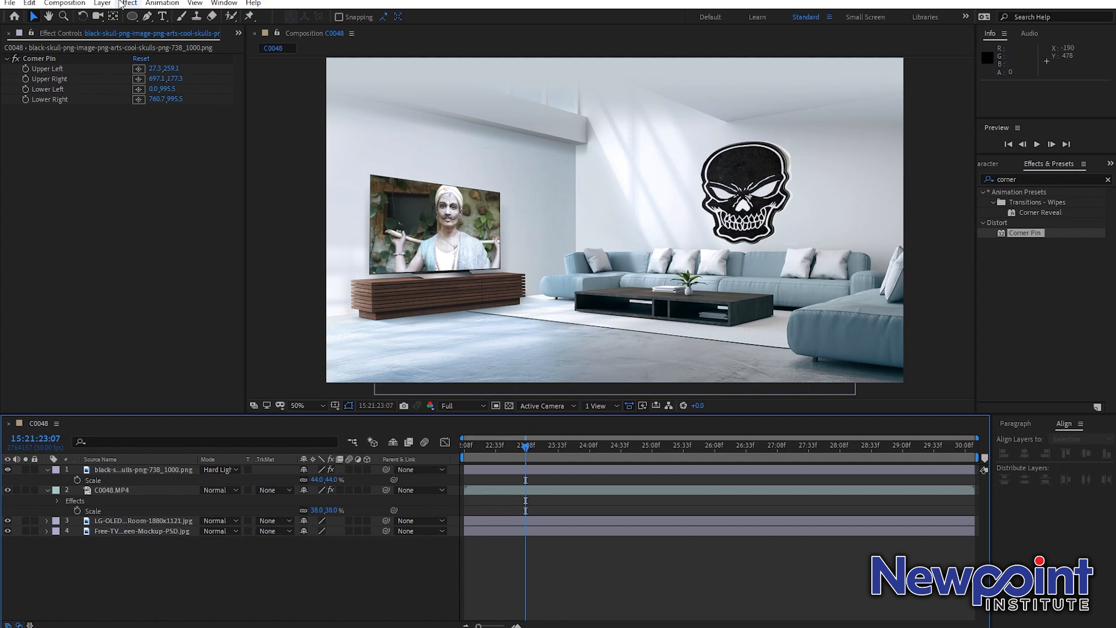
click(124, 3)
click(720, 584)
Step: Widen the Effect Controls area and switch it to show the project's file list
drag(245, 88, 256, 88)
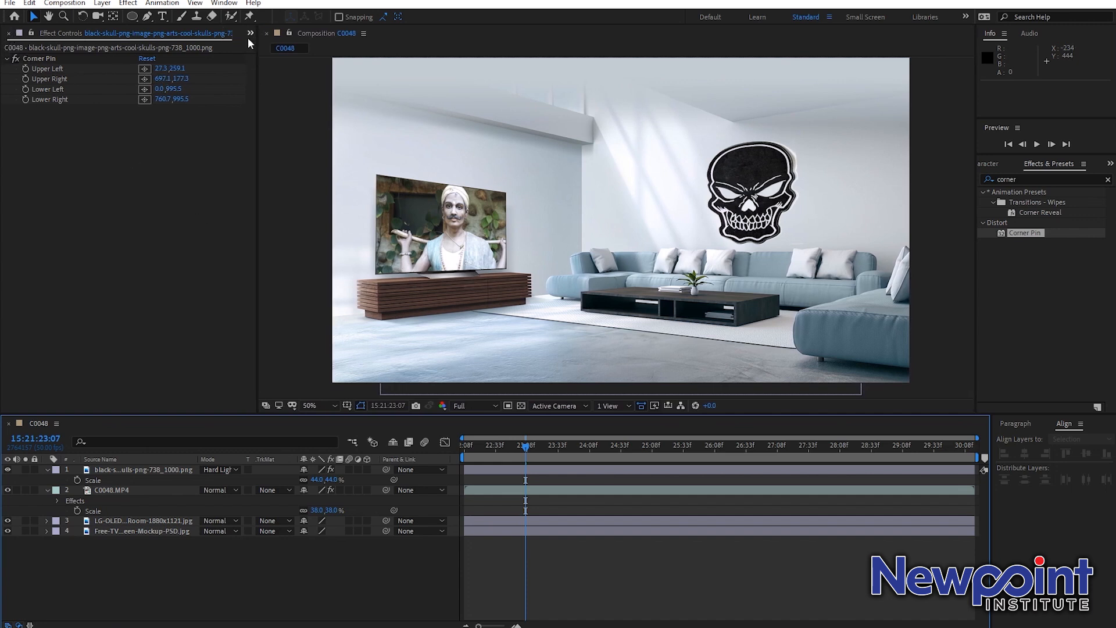
mouse_move(276, 119)
mouse_down()
mouse_move(398, 137)
mouse_move(286, 138)
mouse_up()
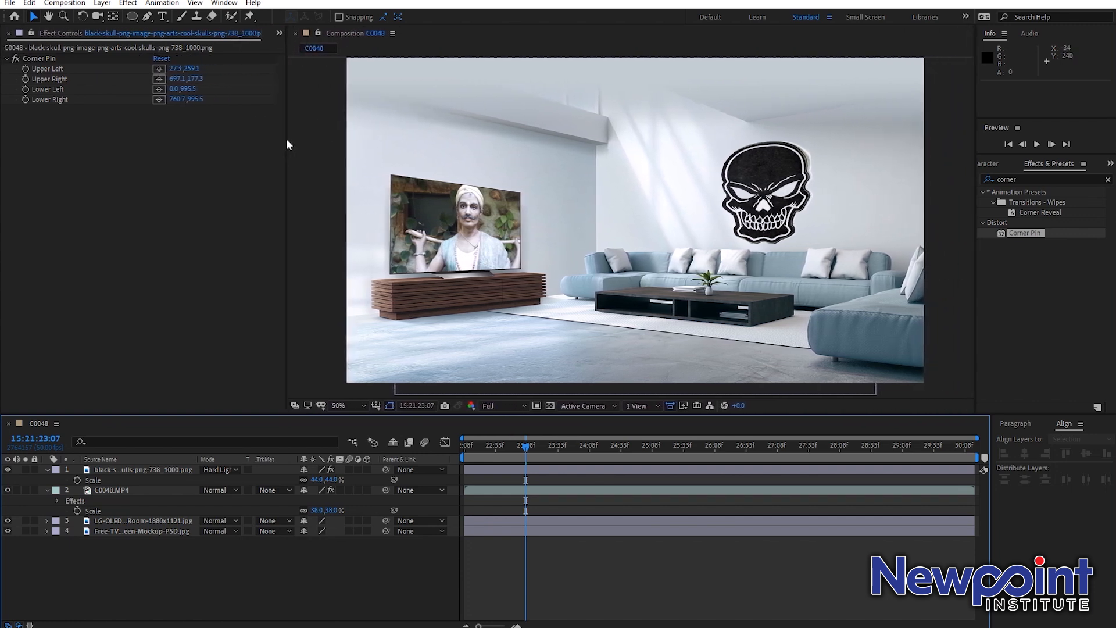
click(277, 30)
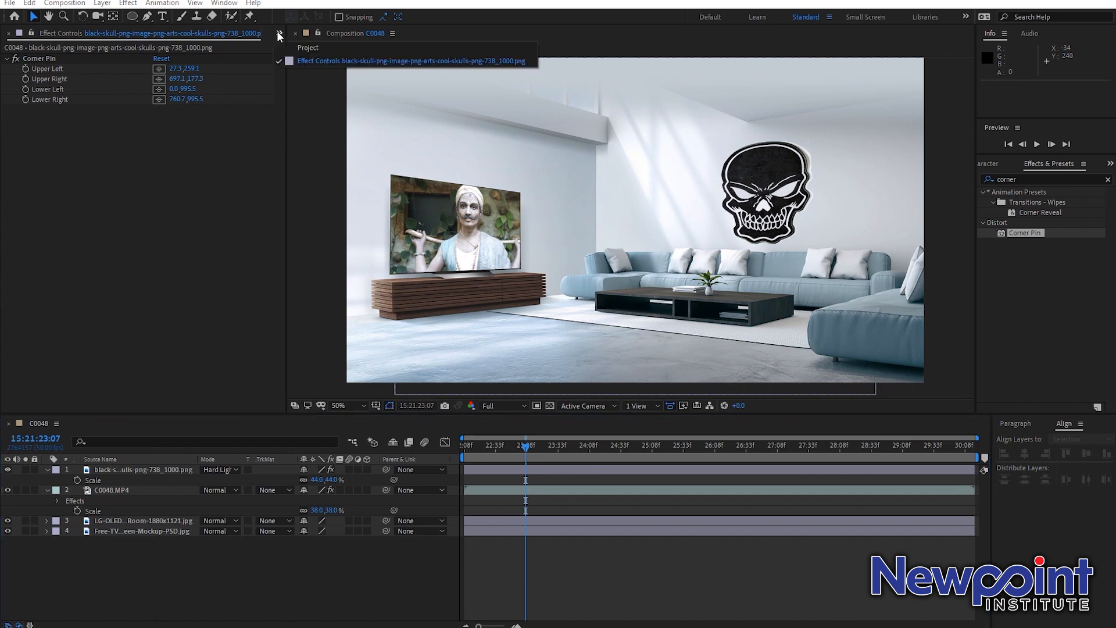
click(319, 46)
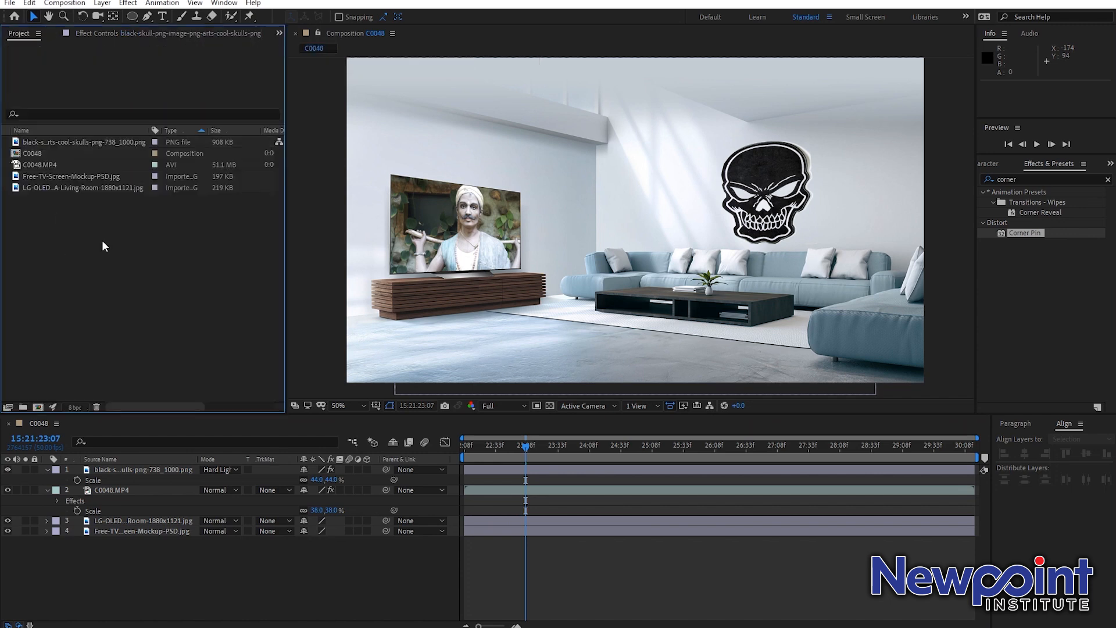
Step: Delete all items from the project and create a new composition from the night city skyline image in the raw folder
drag(77, 169, 54, 117)
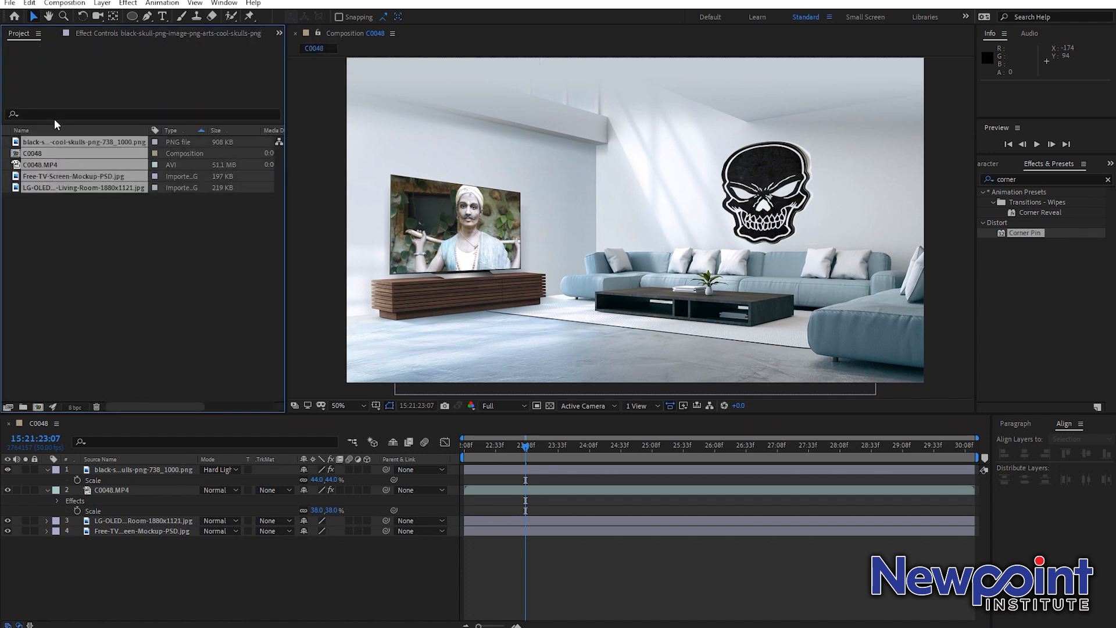
key(Delete)
click(619, 328)
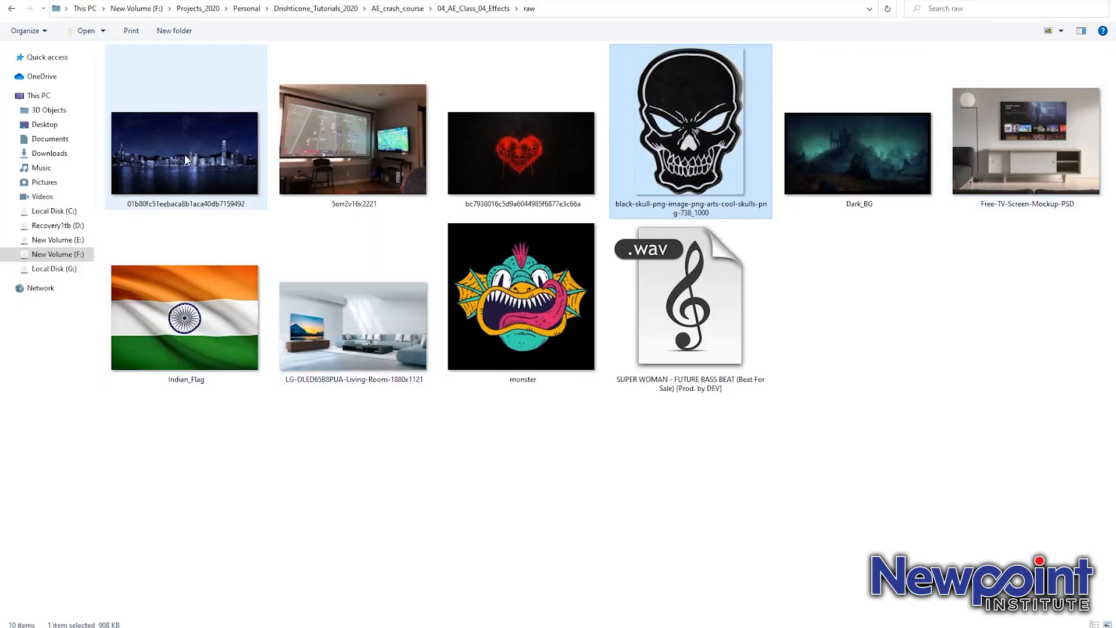
drag(184, 154, 195, 253)
drag(82, 144, 38, 405)
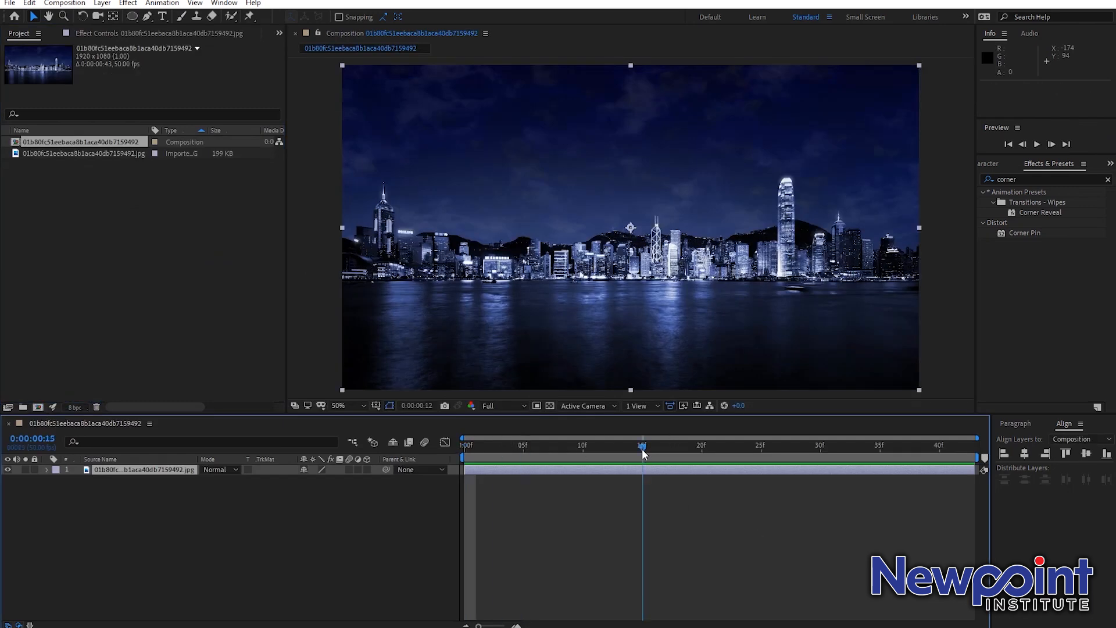
Step: Add a text layer reading CITY above the skyline image
click(151, 514)
right_click(159, 501)
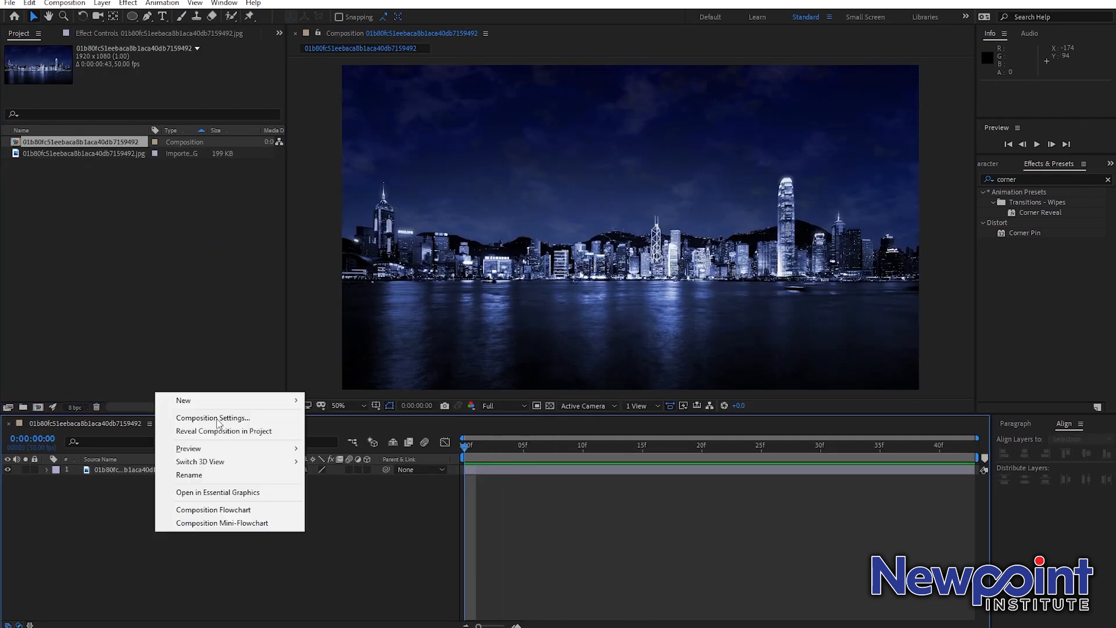
mouse_move(175, 400)
click(392, 412)
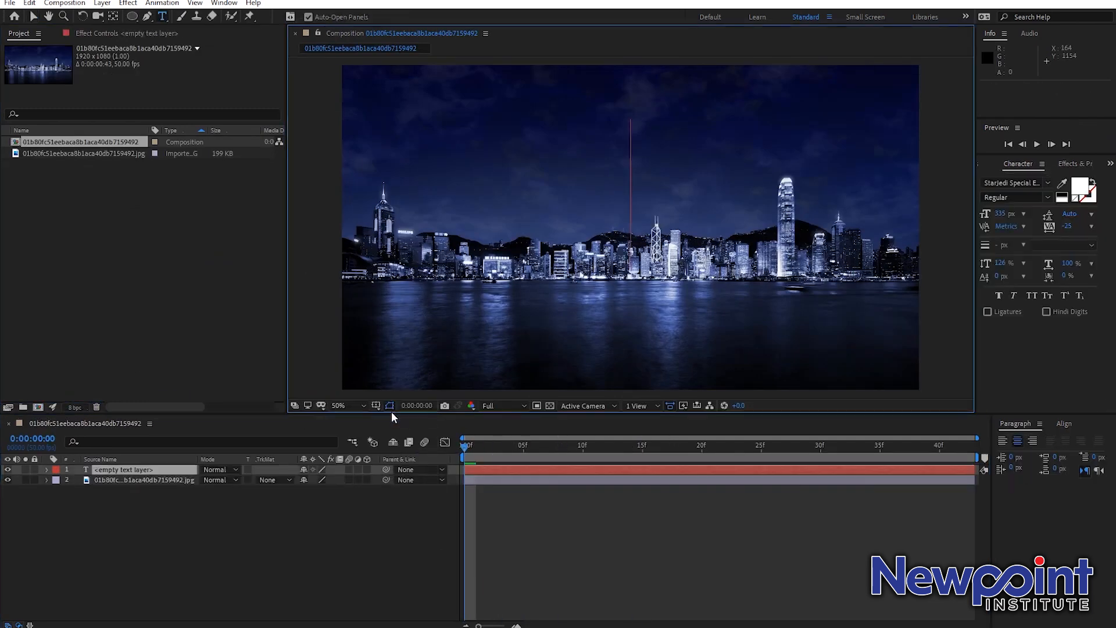
text(CITY)
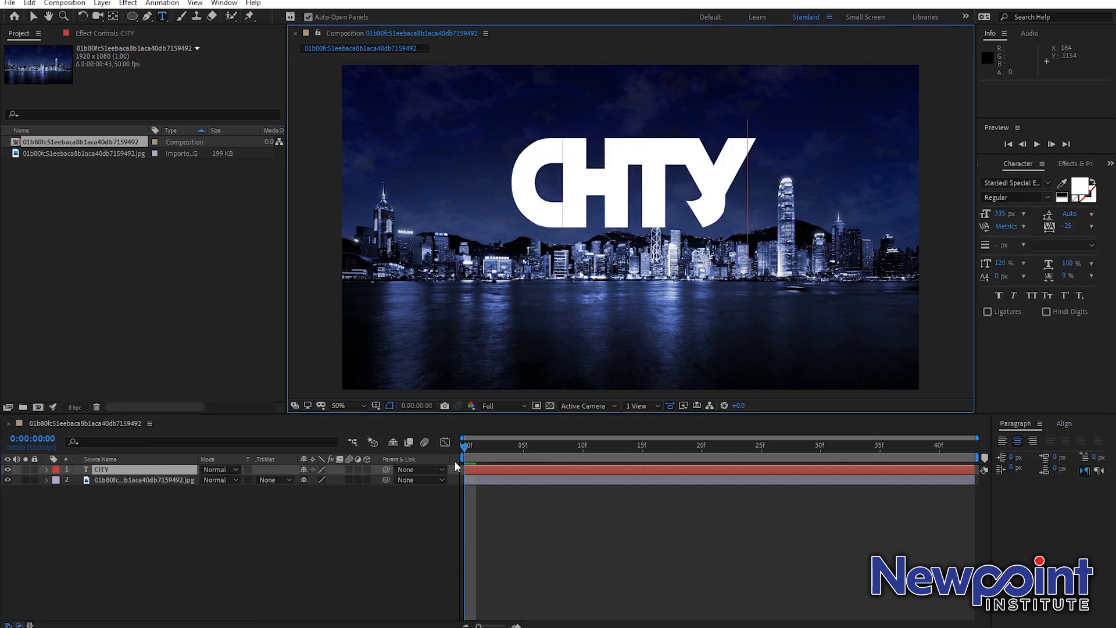
Step: Change the CITY text's font to Segoe UI Historic and deselect the layer
click(163, 469)
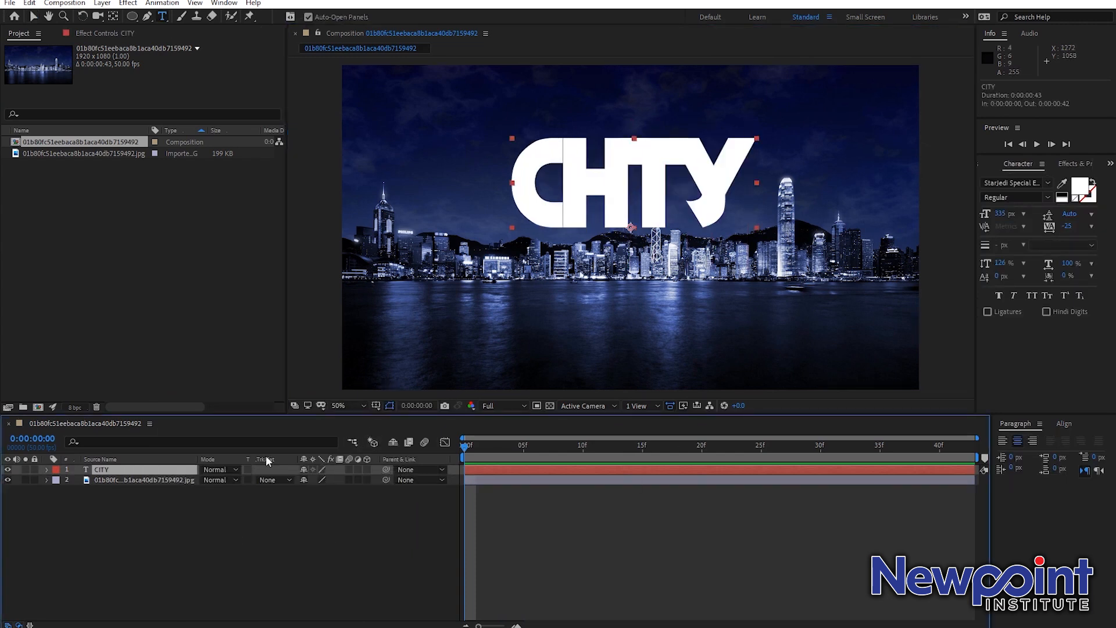
click(1051, 179)
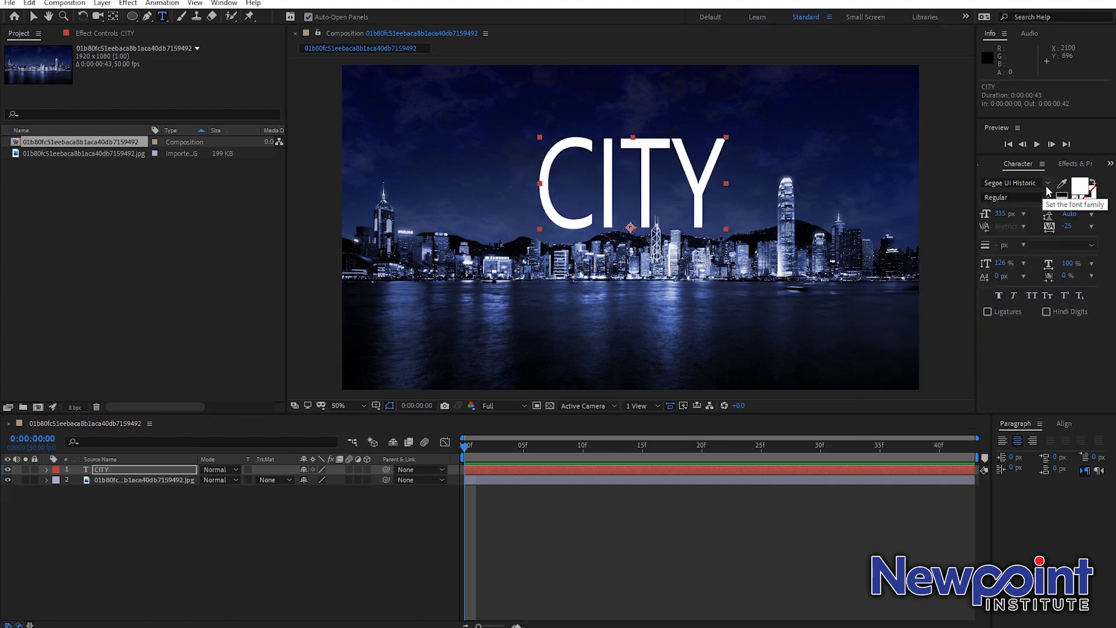
click(240, 508)
click(125, 471)
key(v)
click(256, 512)
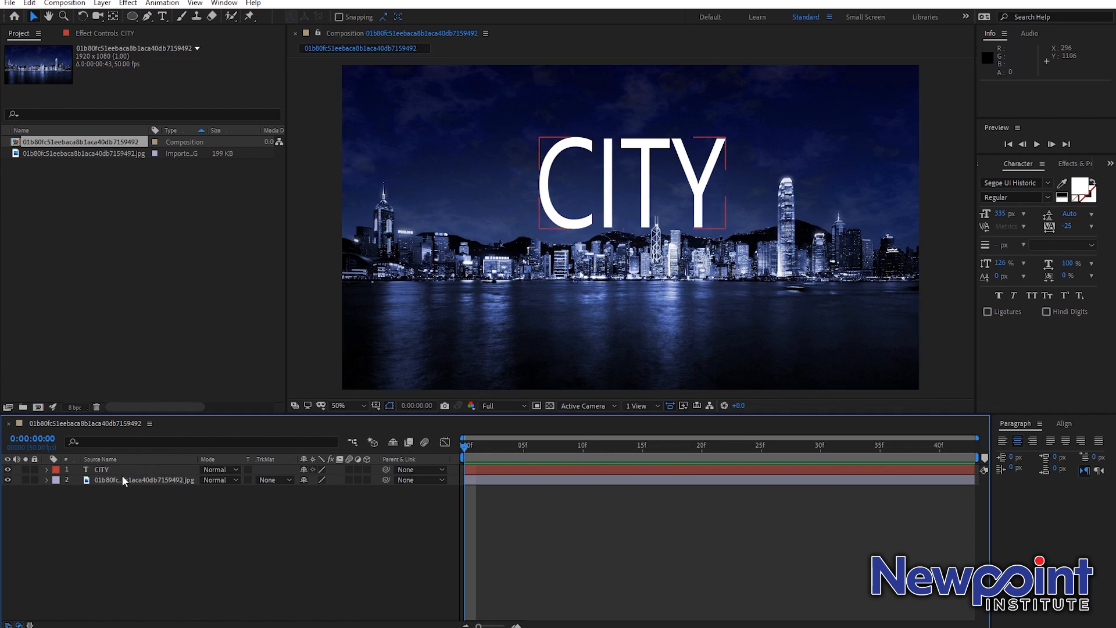
Step: Search the effects for "radial fast" and apply CC Radial Fast Blur to the CITY text layer
click(1072, 163)
click(1040, 176)
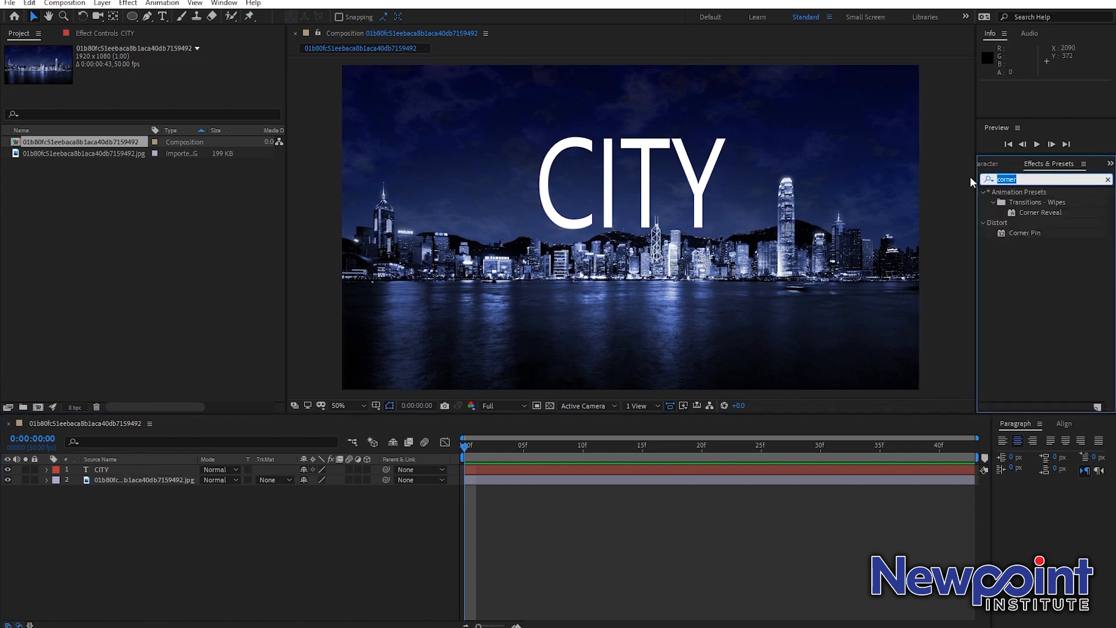
text(radial)
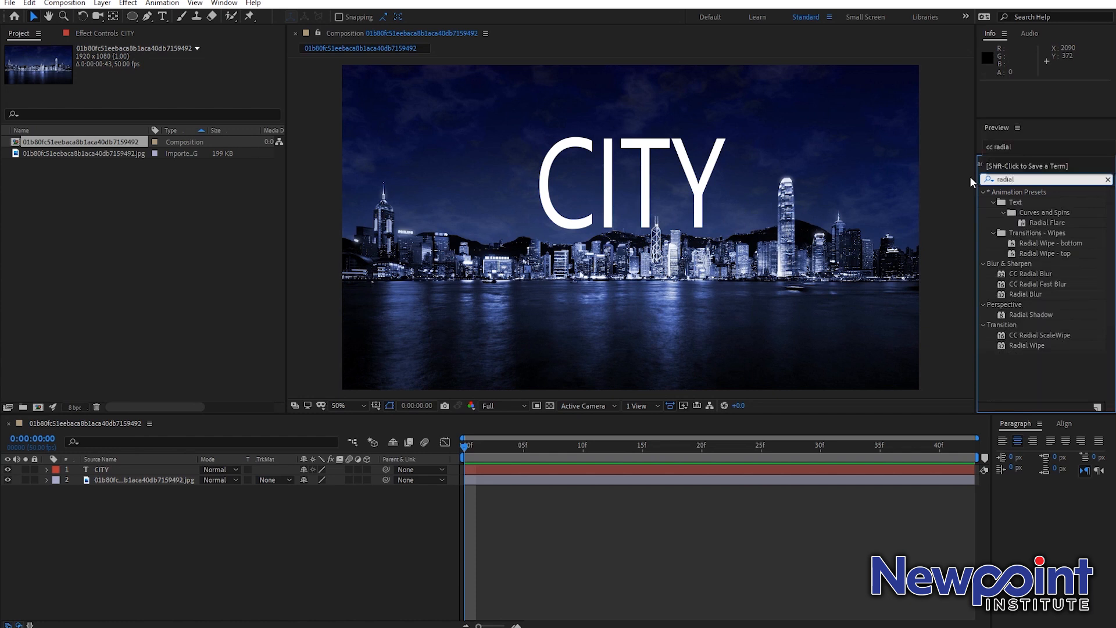
text( fast)
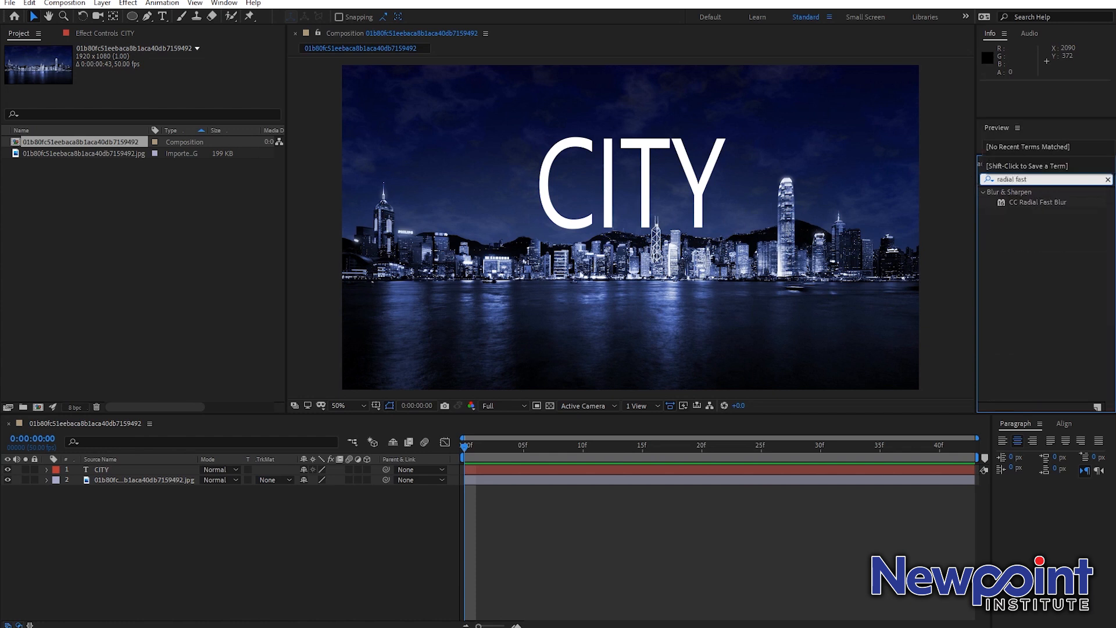
drag(1047, 201, 150, 472)
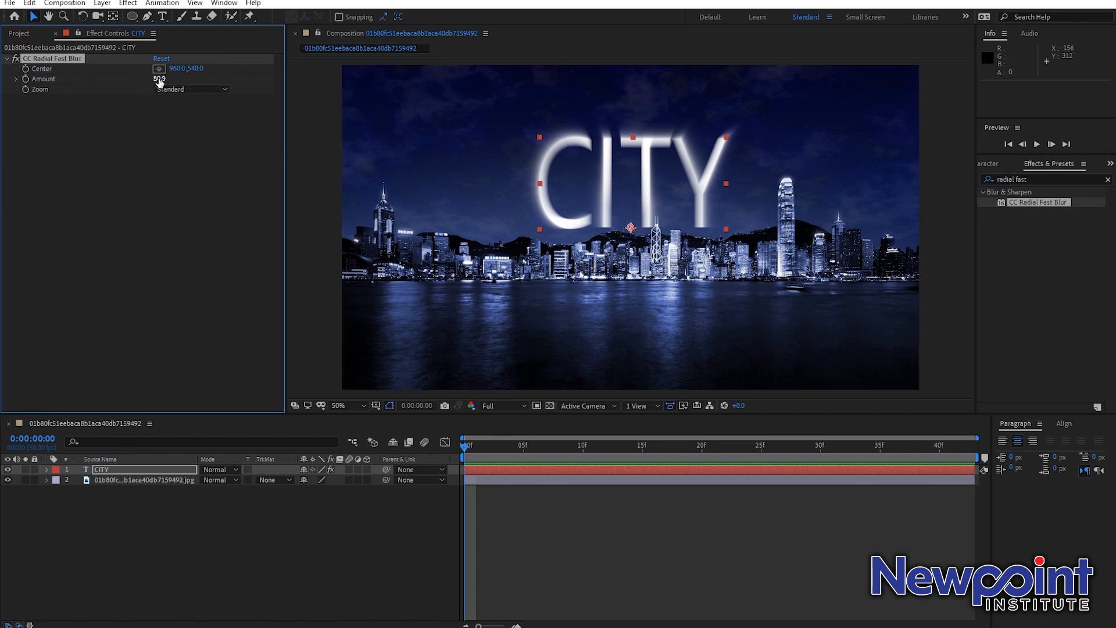
Step: Set the CC Radial Fast Blur Amount to 94 and its Zoom mode to Brightest
drag(159, 78, 228, 81)
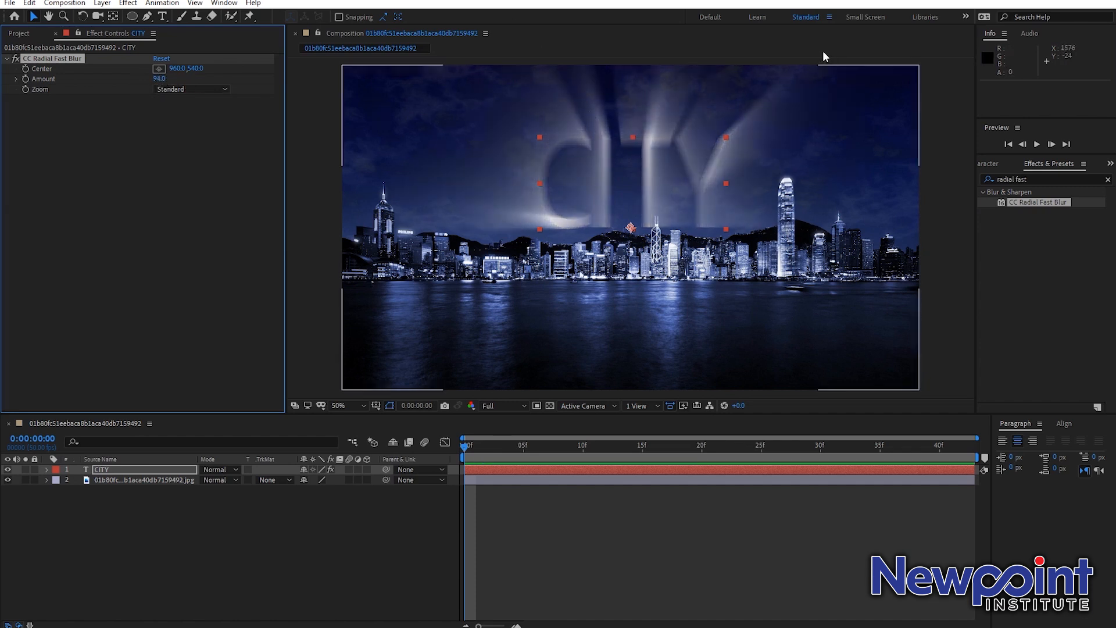
click(190, 91)
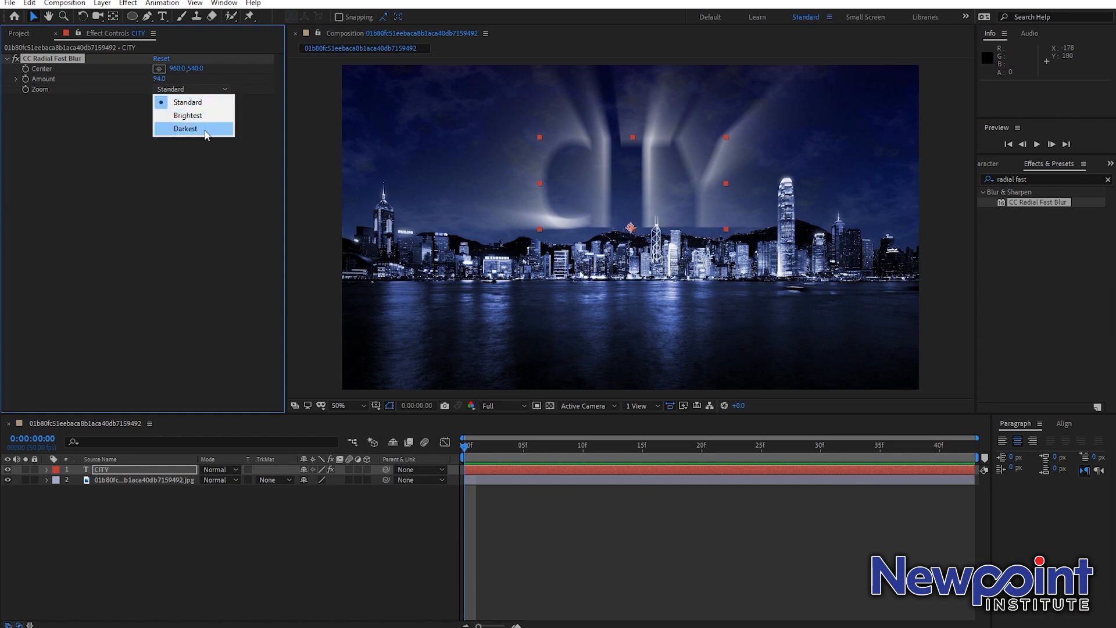
click(188, 115)
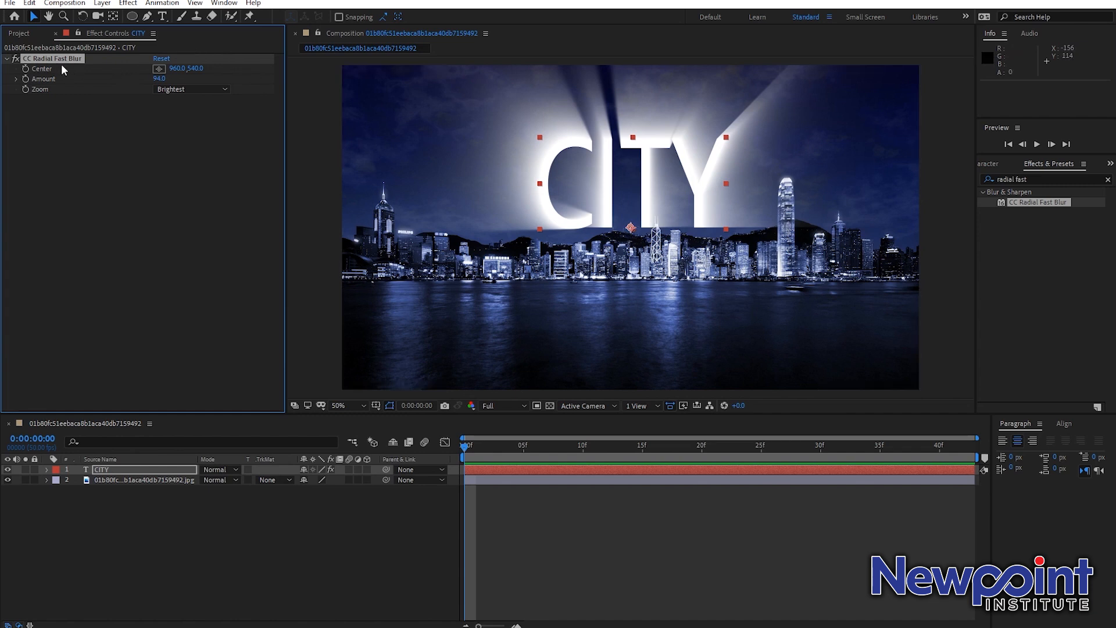
Step: Move the blur's Center point beside the letter C, at about 486, 422
mouse_move(197, 69)
mouse_down()
mouse_move(173, 74)
mouse_move(195, 87)
mouse_move(111, 99)
mouse_move(122, 96)
mouse_up()
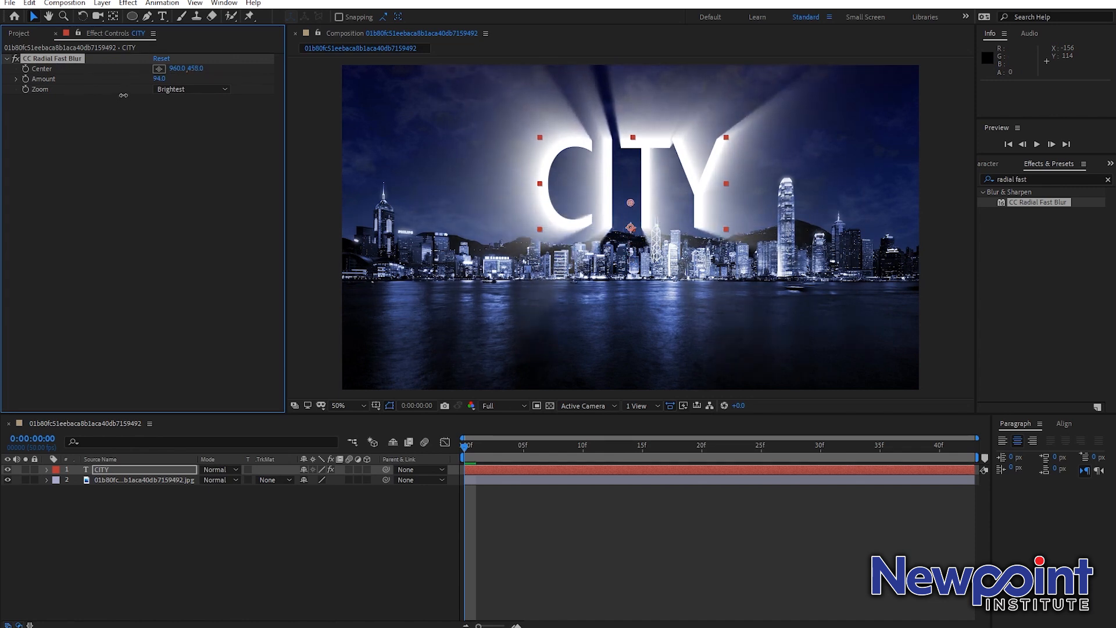
drag(629, 202, 632, 190)
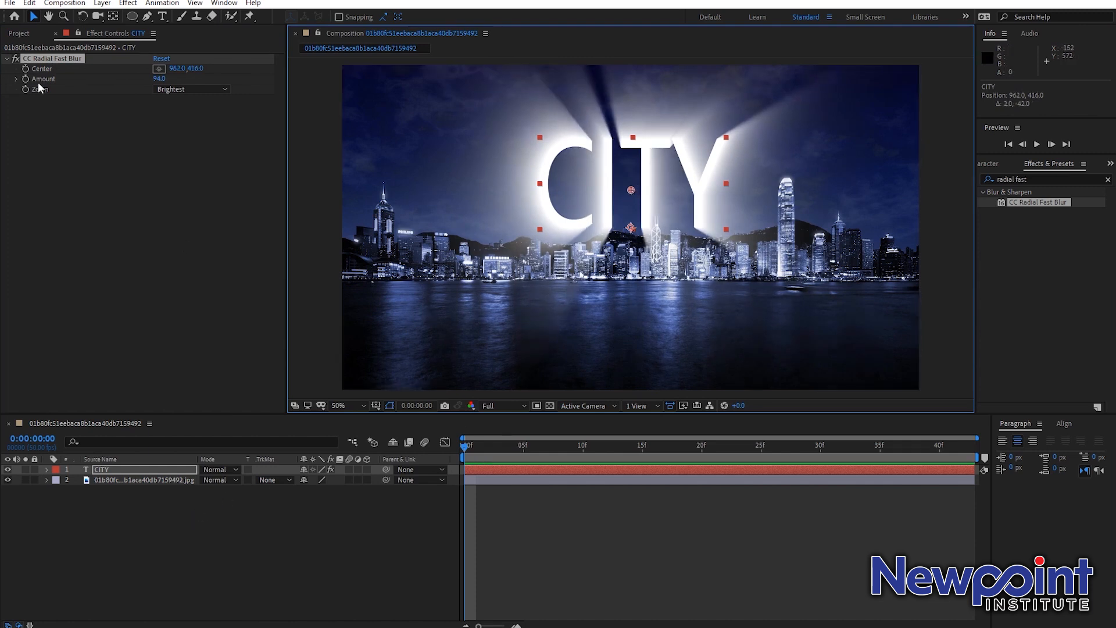
drag(631, 190, 488, 192)
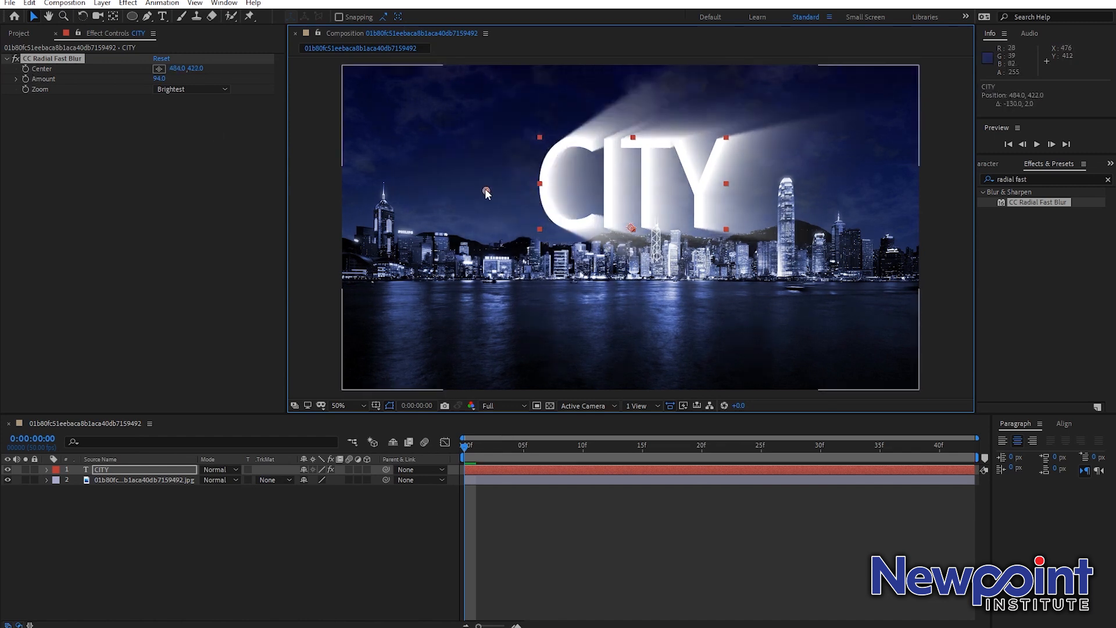
Step: Keyframe the blur's Center on the first frame, move it to 1498, 422 at frame 37, and preview the light sweep
click(29, 67)
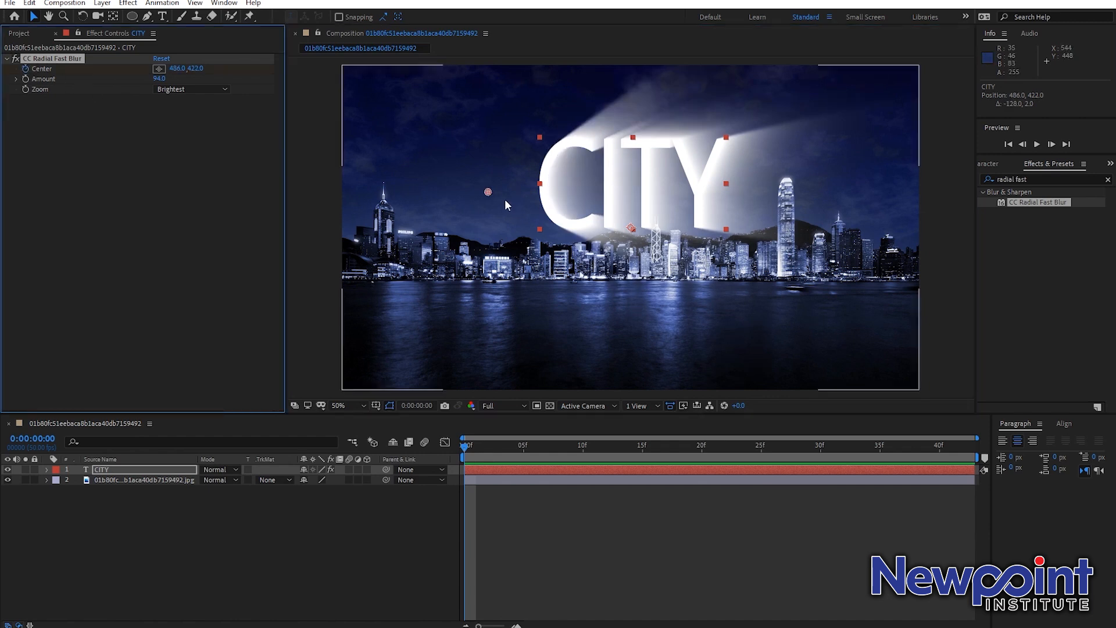
key(space)
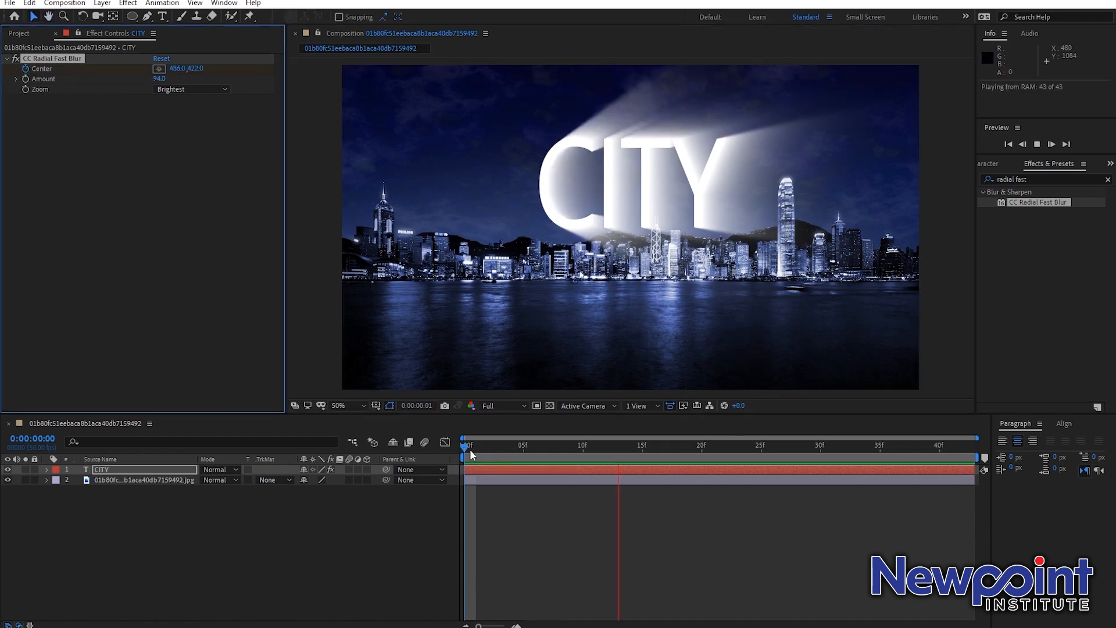
key(space)
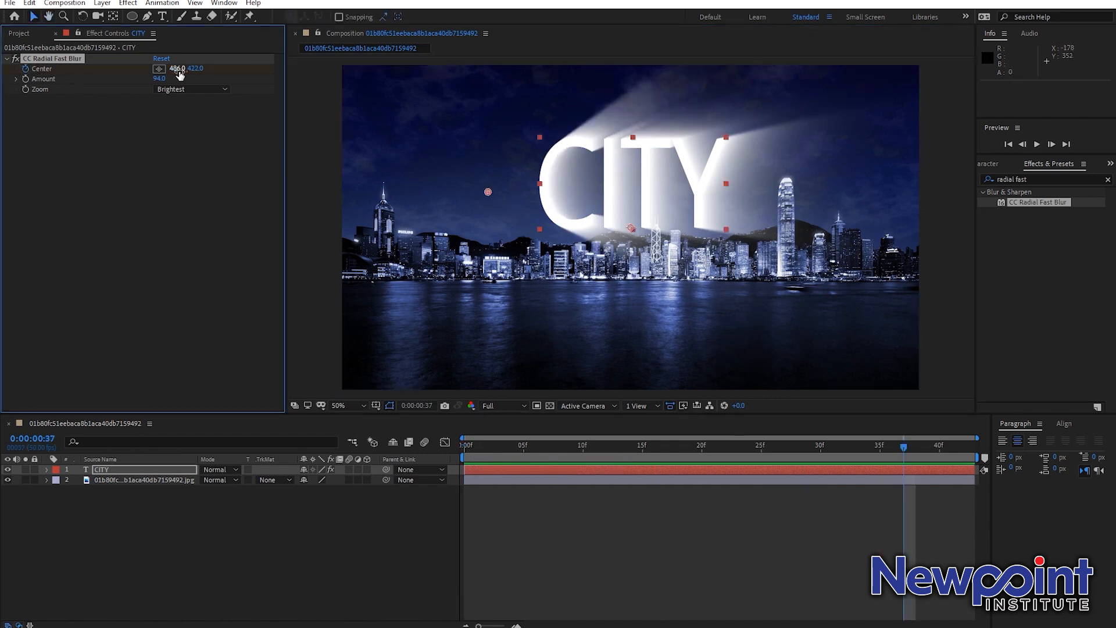
drag(489, 192, 792, 192)
drag(884, 452, 464, 456)
click(533, 548)
key(space)
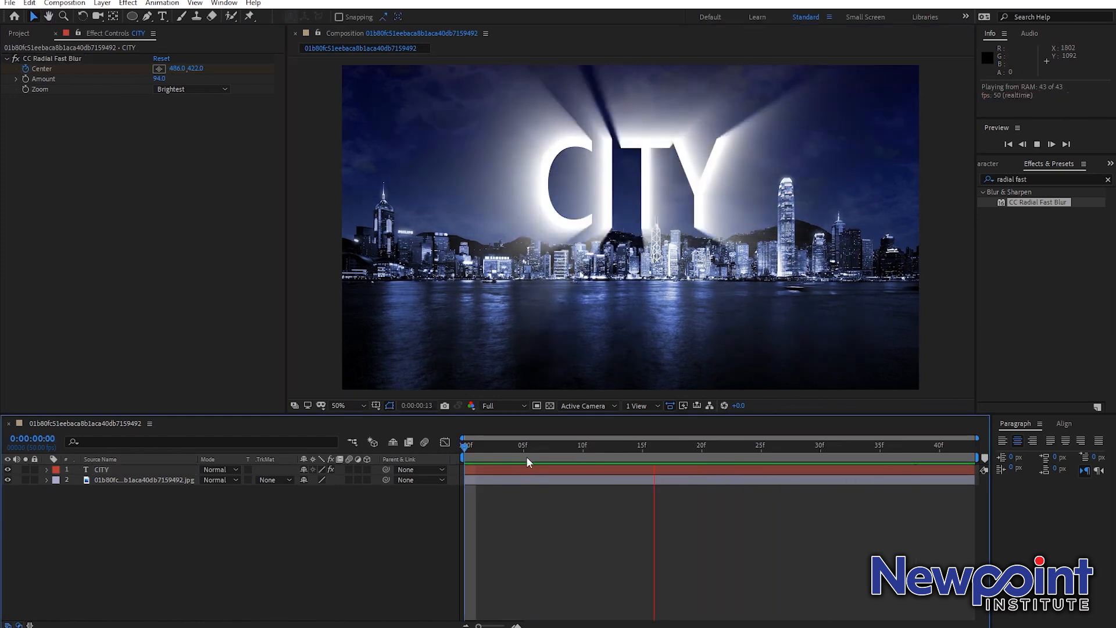
key(space)
Step: Keyframe the blur's Amount at 0 on the first frame and at 90 on frame 6
drag(521, 451, 442, 451)
click(678, 173)
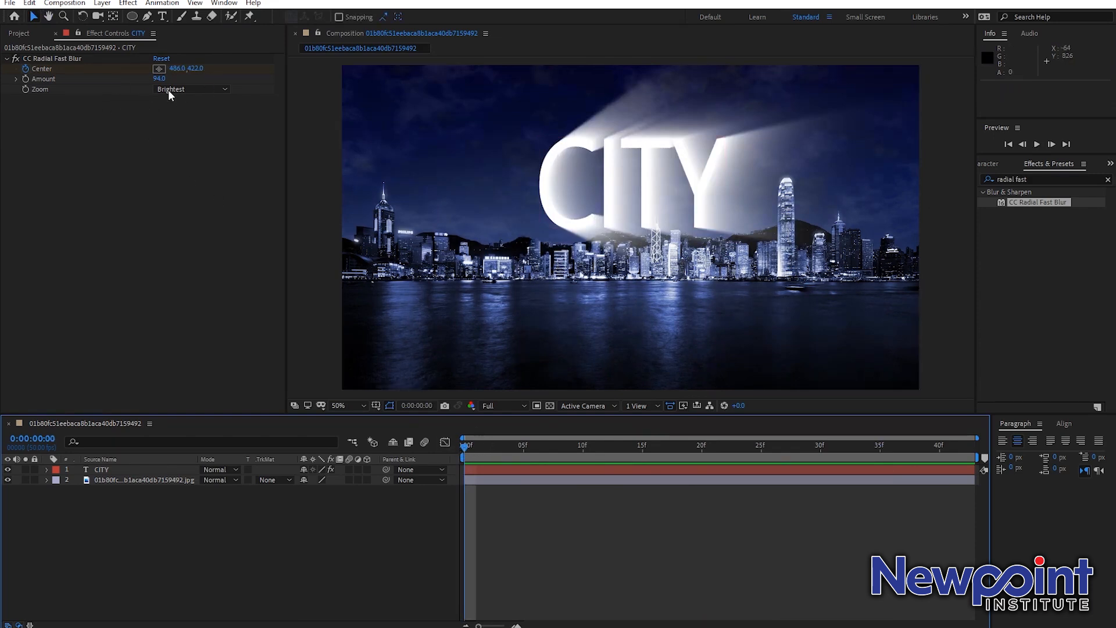
drag(159, 79, 33, 86)
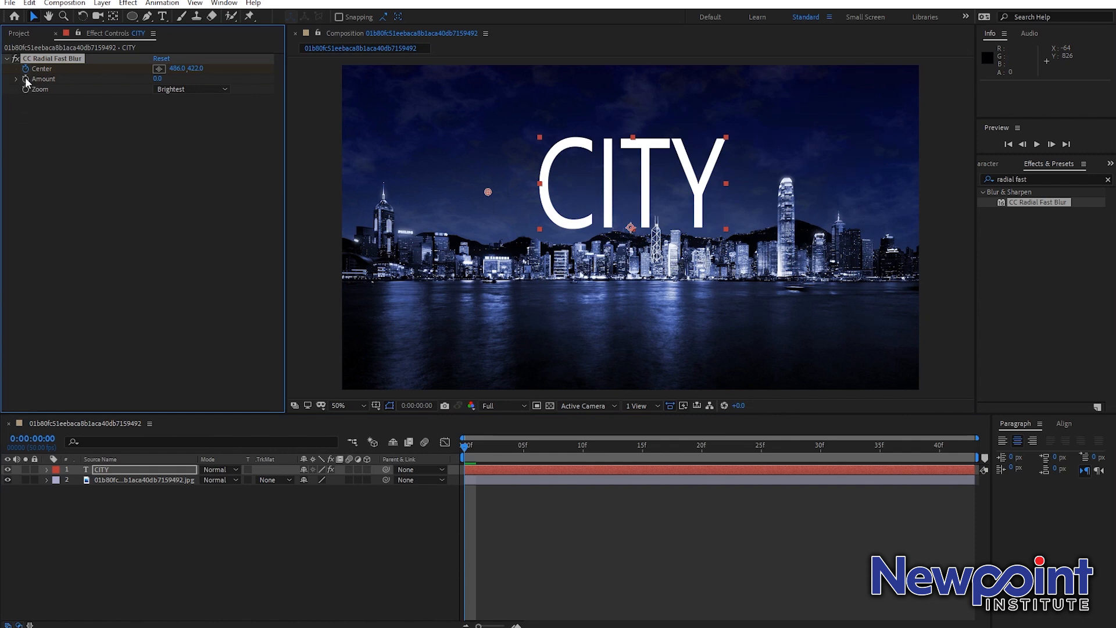
click(500, 445)
drag(511, 449, 535, 446)
click(157, 78)
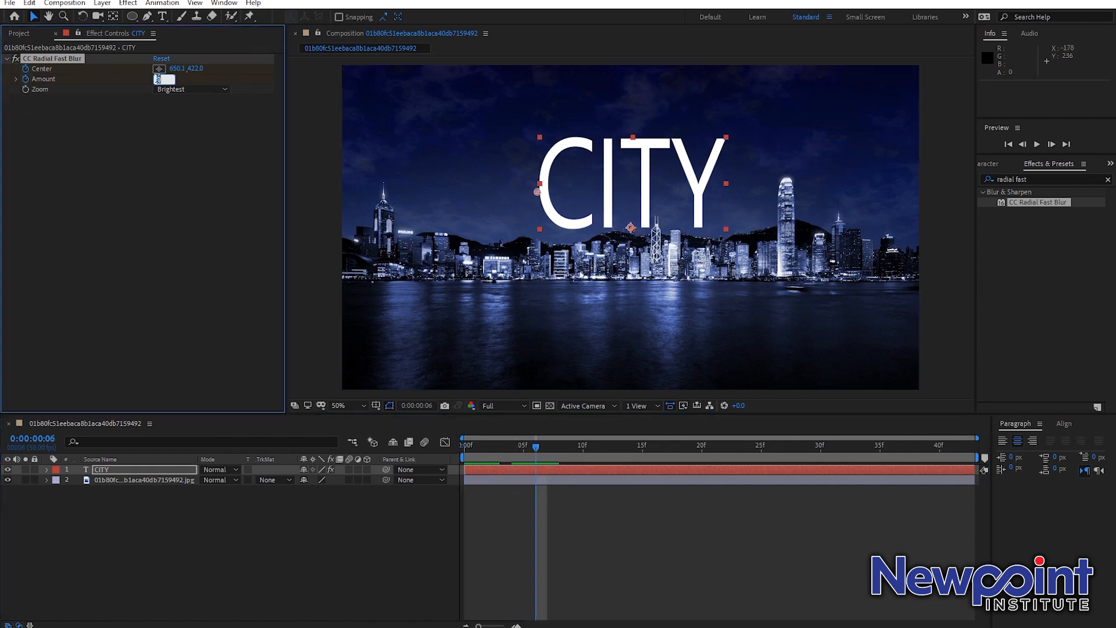
text(90)
key(Return)
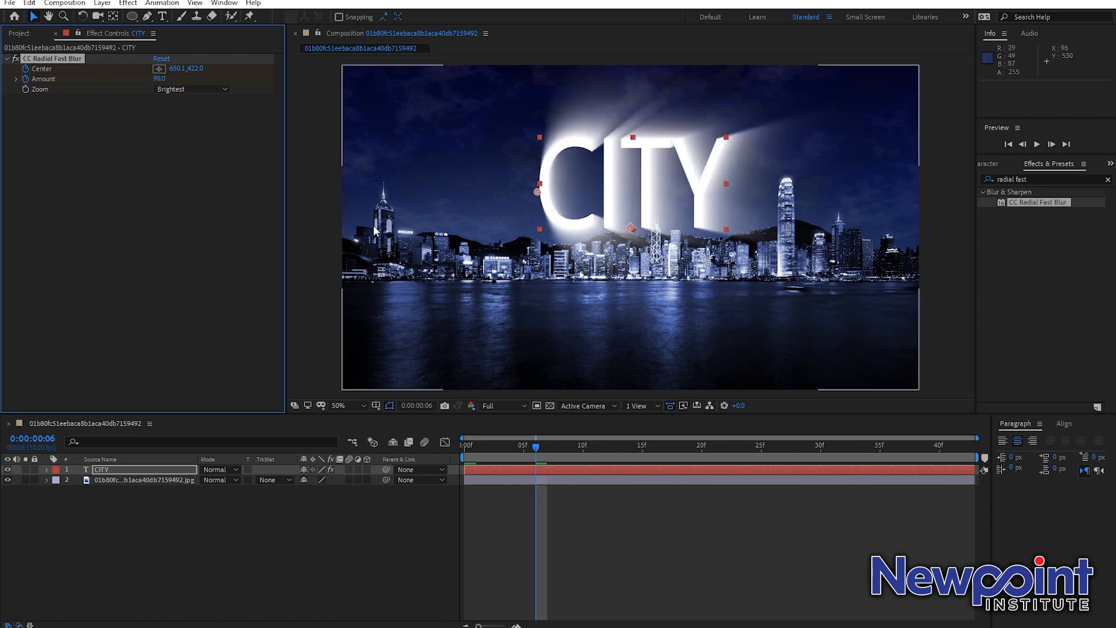
Step: Show the CITY layer's animated properties and add an Amount keyframe at frame 29, keeping the value at 90
drag(536, 447, 810, 459)
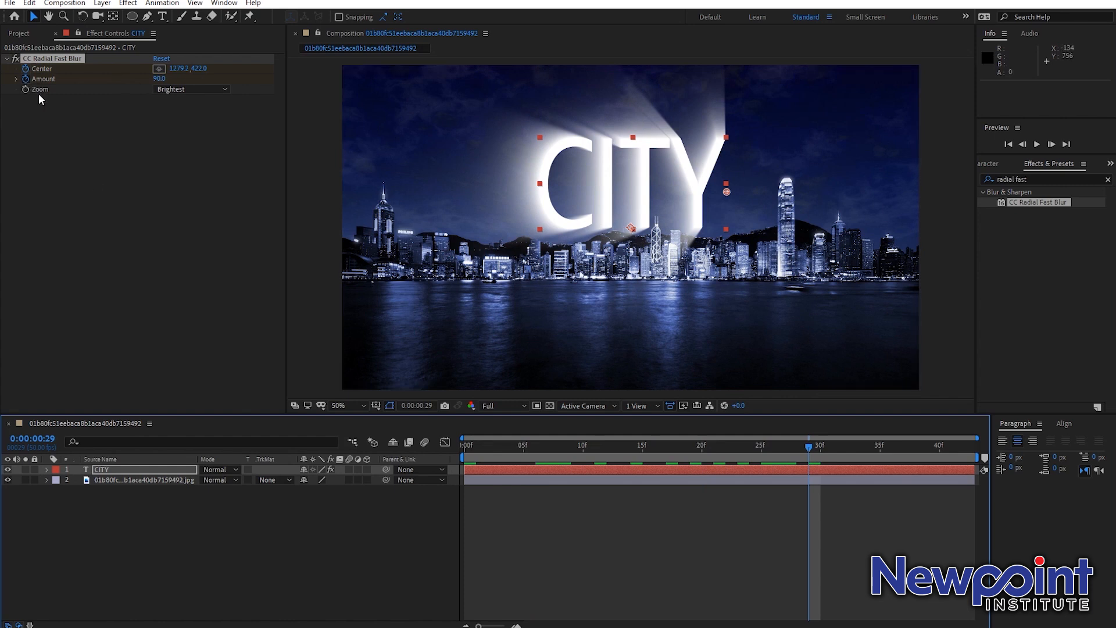
key(u)
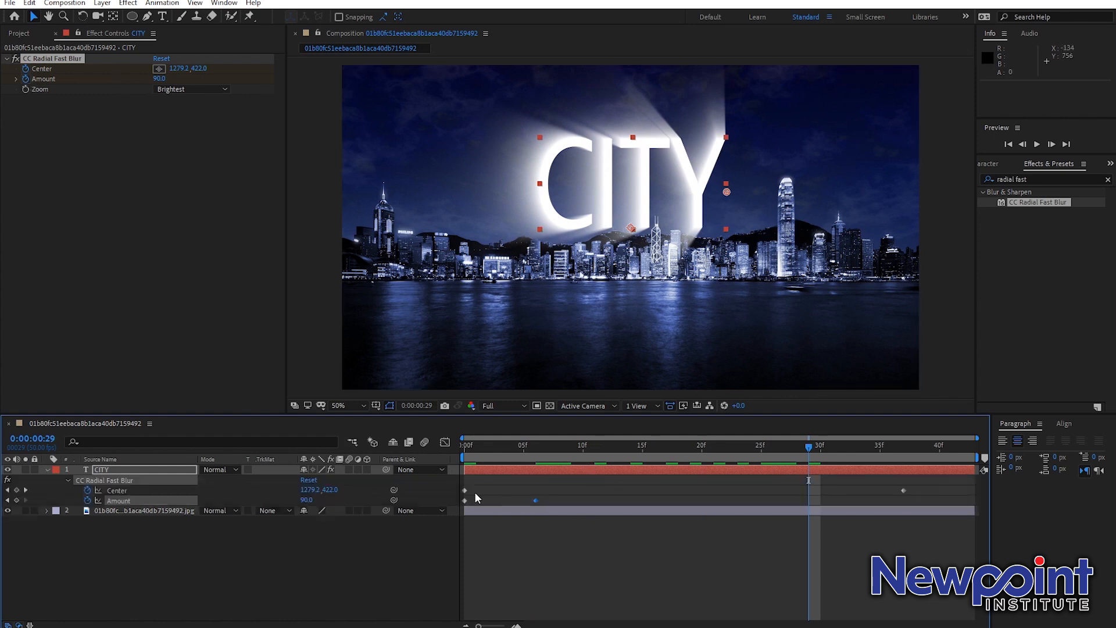
click(119, 490)
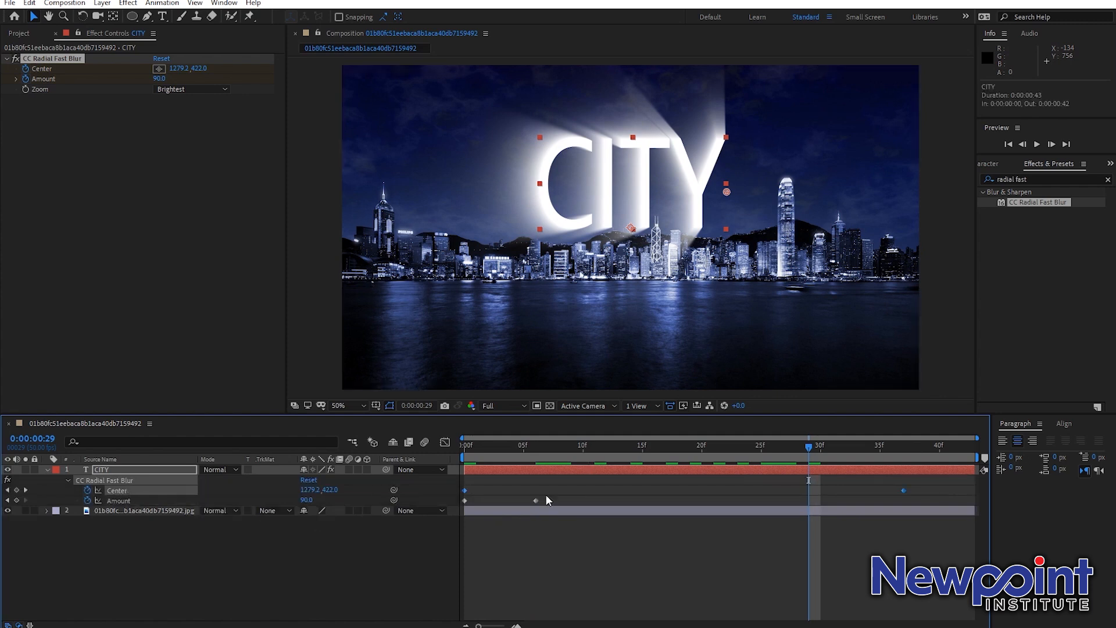
click(128, 500)
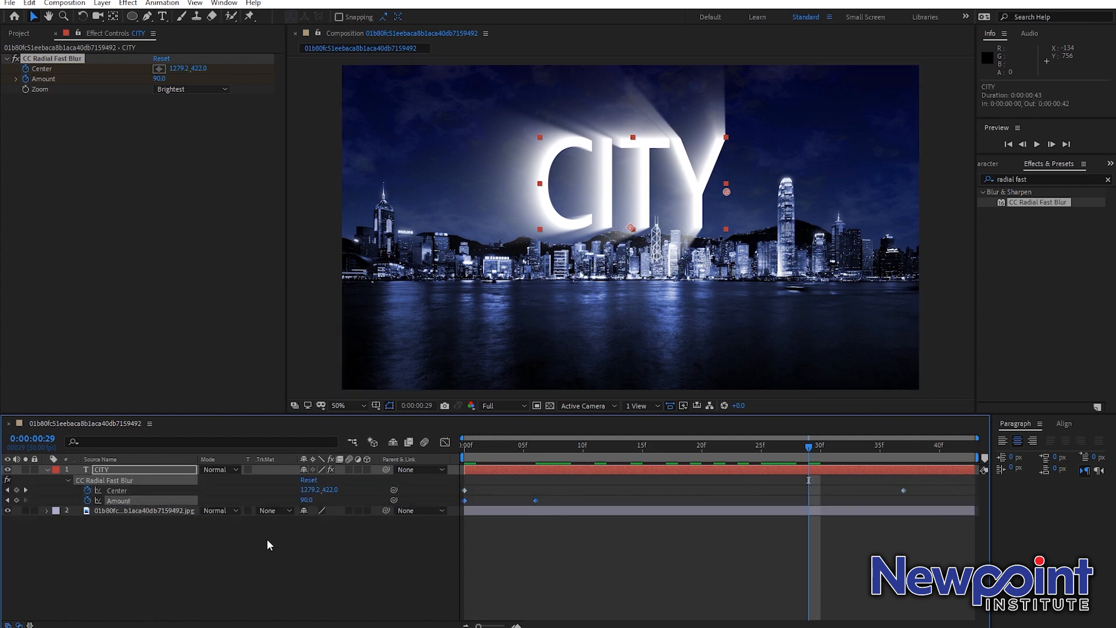
click(566, 538)
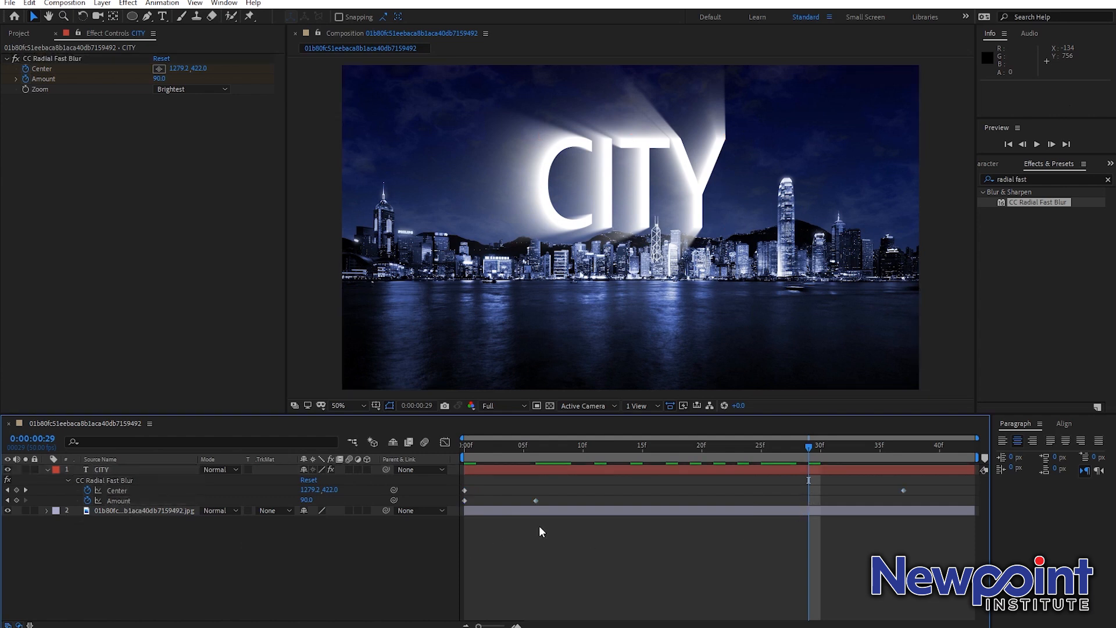
click(16, 500)
Step: Set the blur's Amount to 0 at frame 37 and preview the animation from the start
drag(809, 446, 903, 454)
click(306, 499)
text(0)
key(Return)
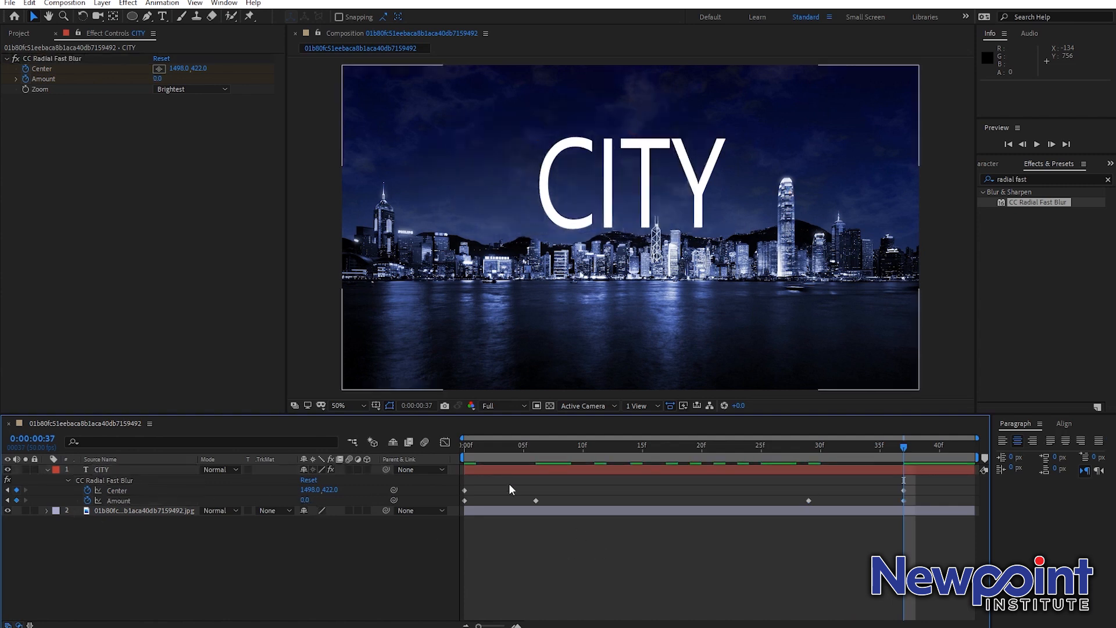
key(Home)
key(space)
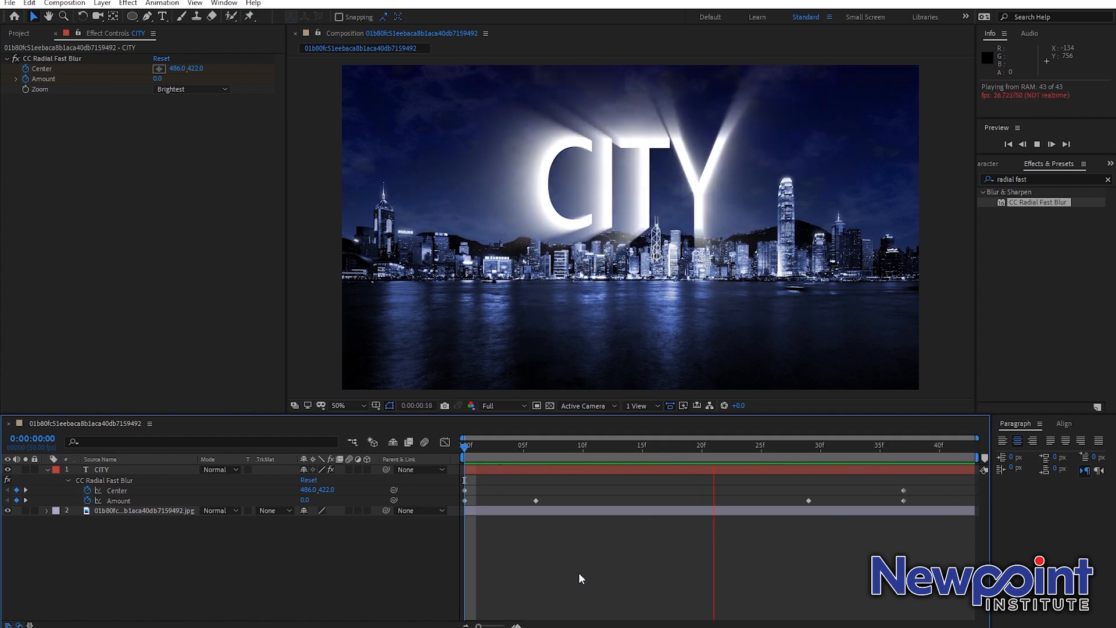
key(space)
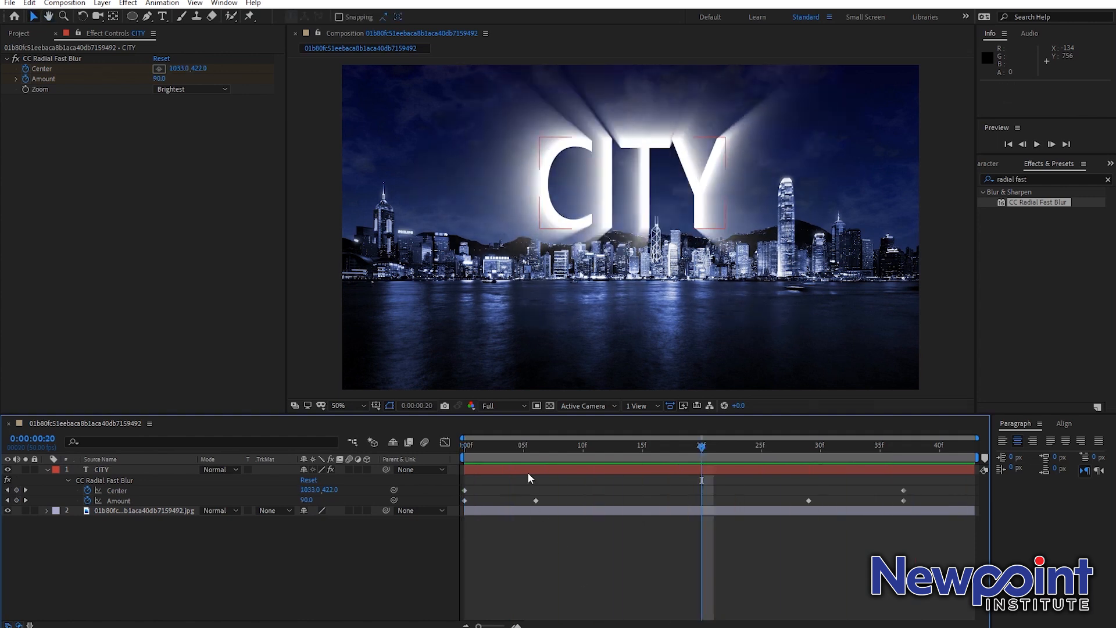
Step: Move the blur's second Amount keyframe to frame 12 and apply Easy Ease Out to the first Amount keyframe
drag(537, 502, 606, 502)
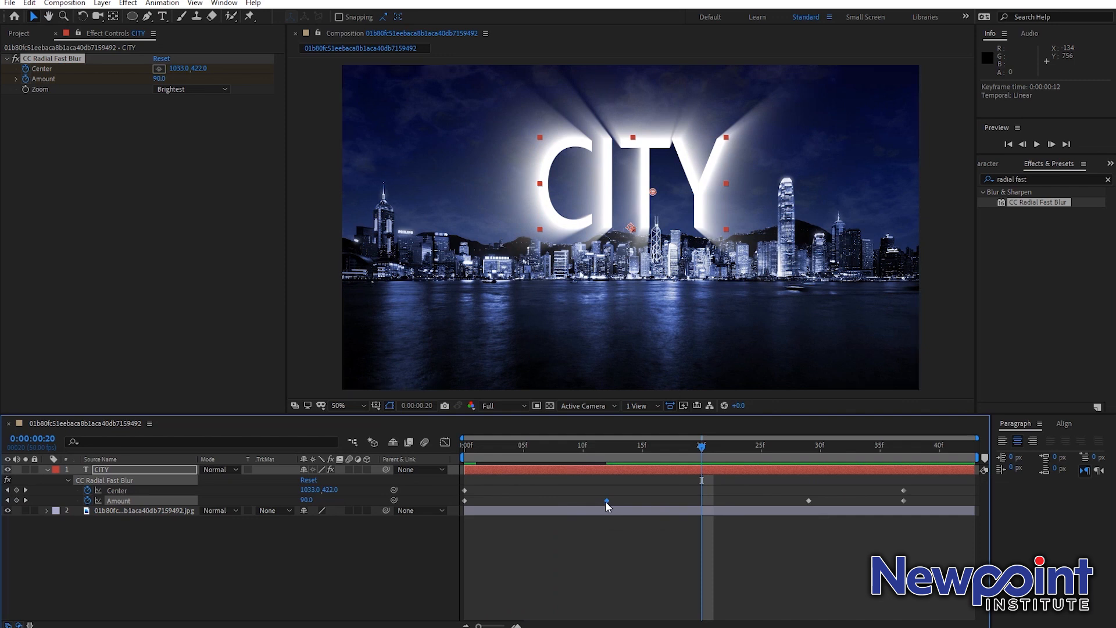
right_click(467, 501)
mouse_move(558, 491)
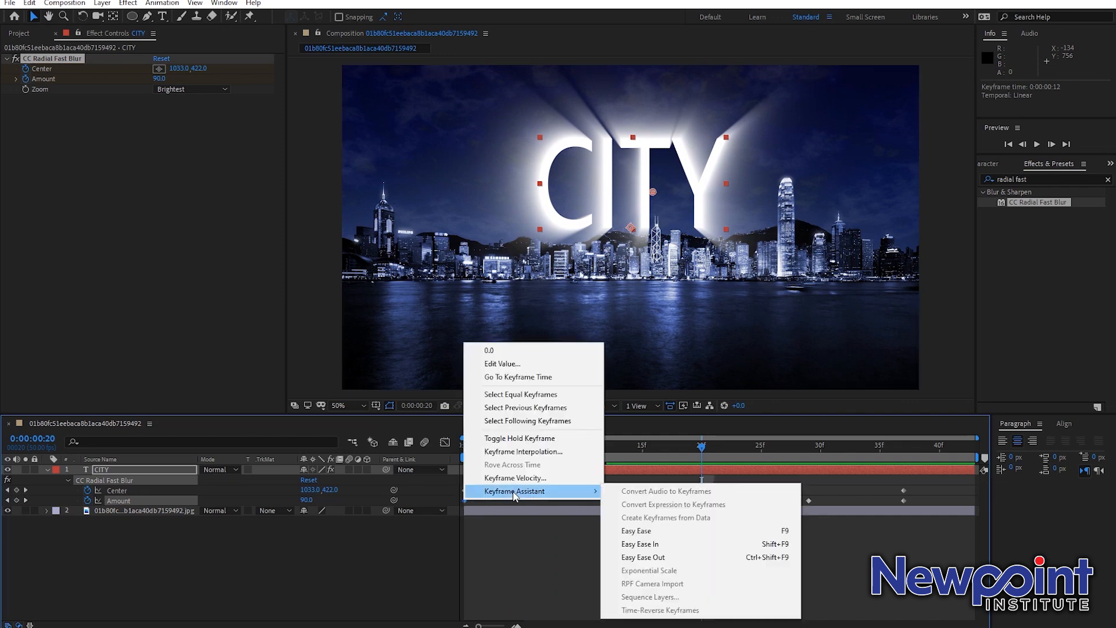
click(679, 556)
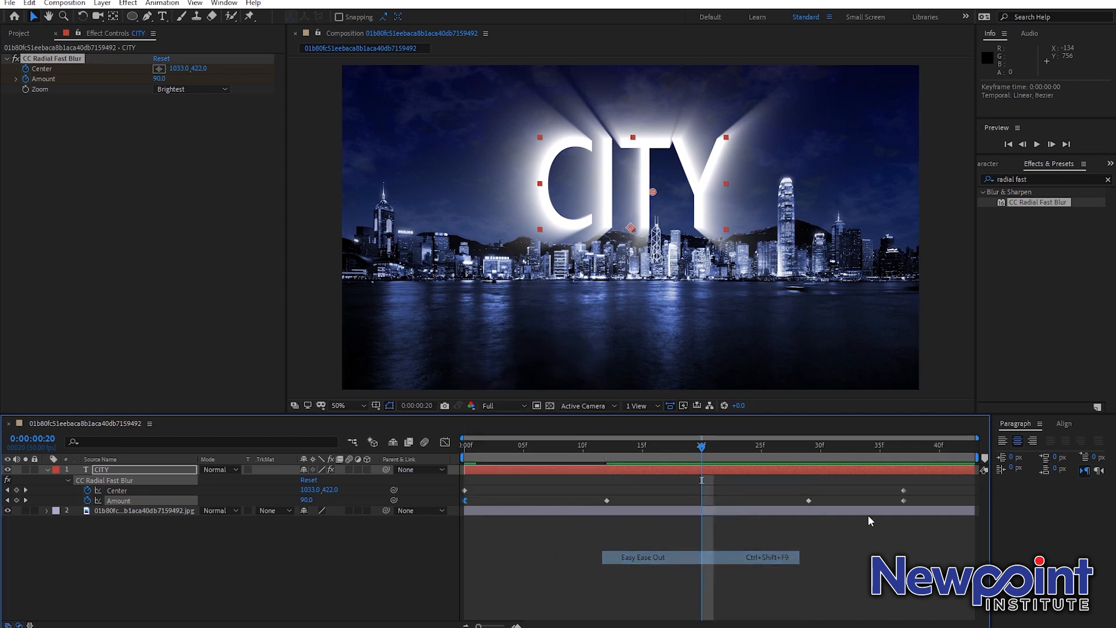
Step: Apply Easy Ease In to the last Amount keyframe and move the third Amount keyframe to frame 27
right_click(903, 500)
mouse_move(948, 503)
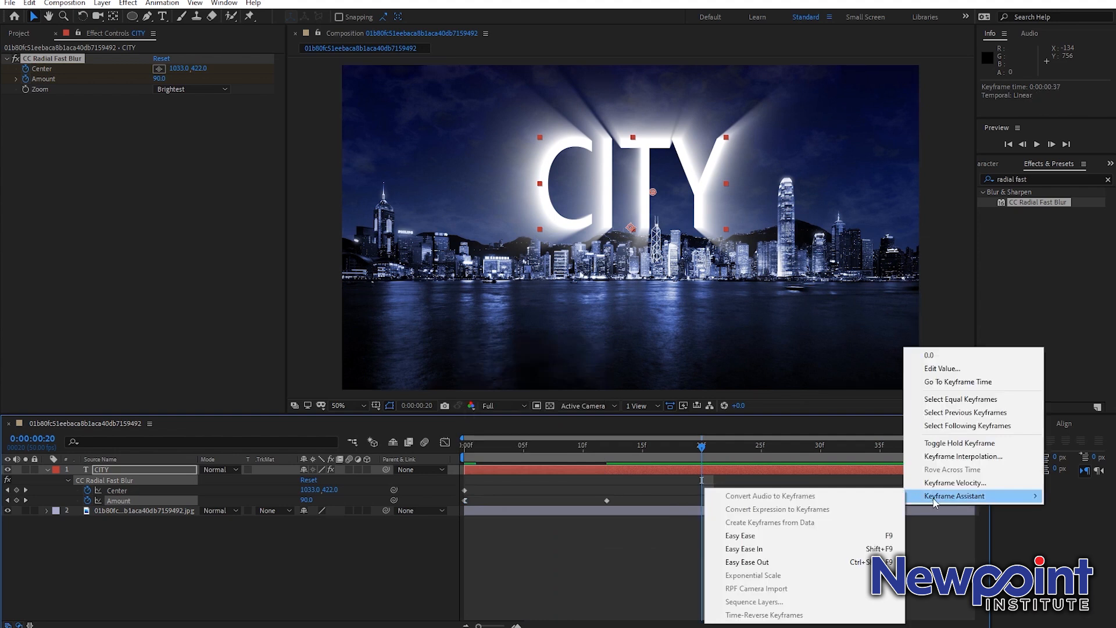
click(813, 547)
drag(787, 500, 784, 500)
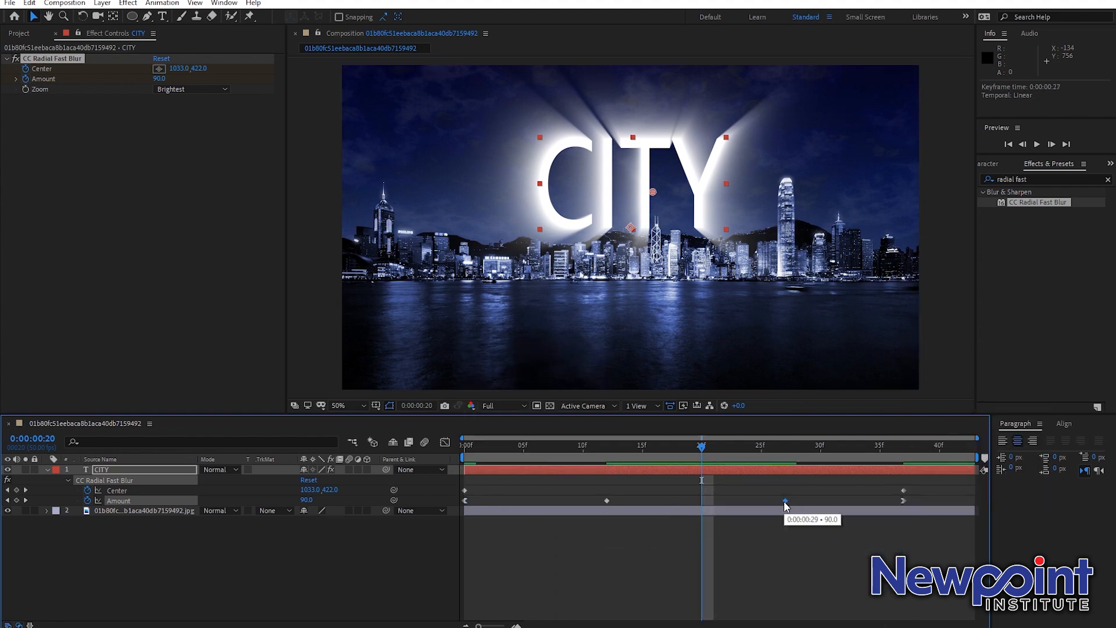
Step: Preview the eased light sweep on the CITY text from the first frame
click(464, 447)
click(533, 554)
key(space)
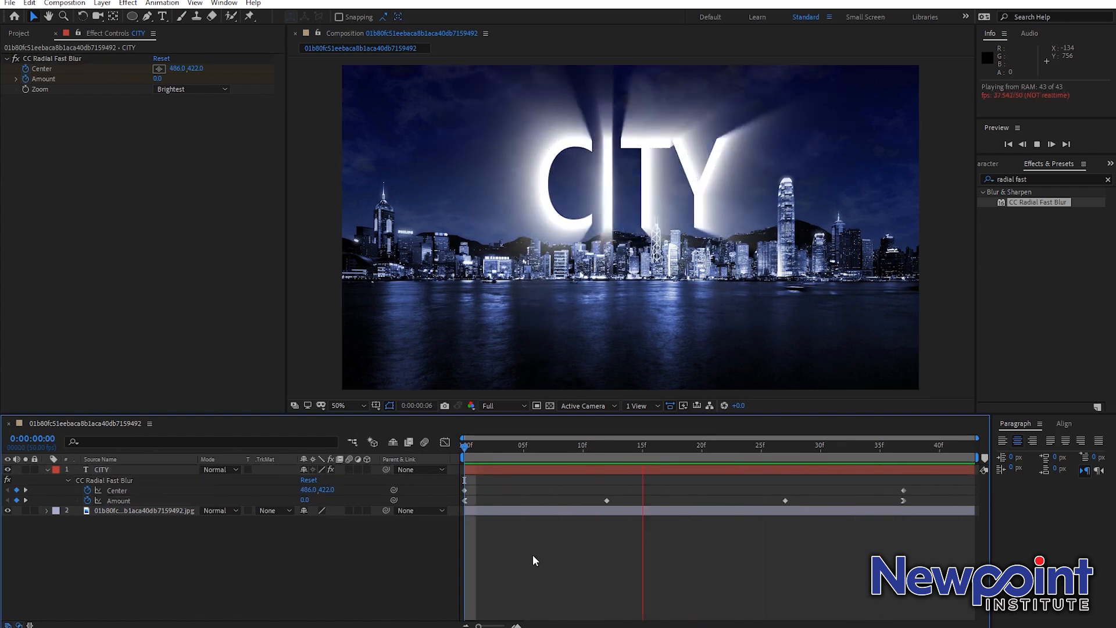
key(space)
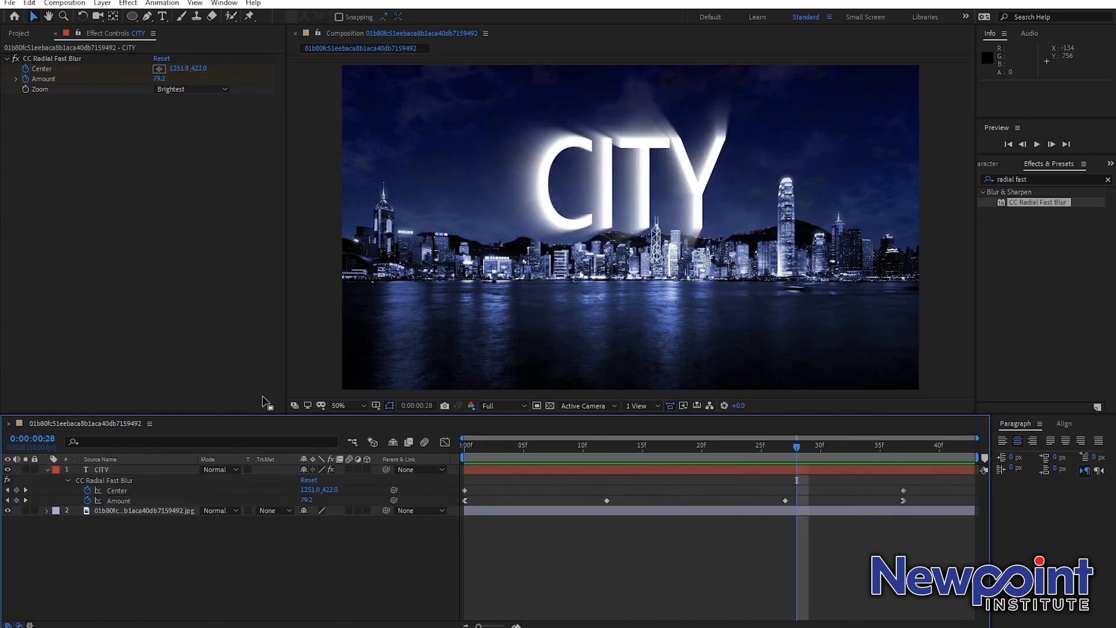
Step: Extend the composition's duration to 0:00:03:43 and show its full length in the timeline
click(65, 3)
click(90, 34)
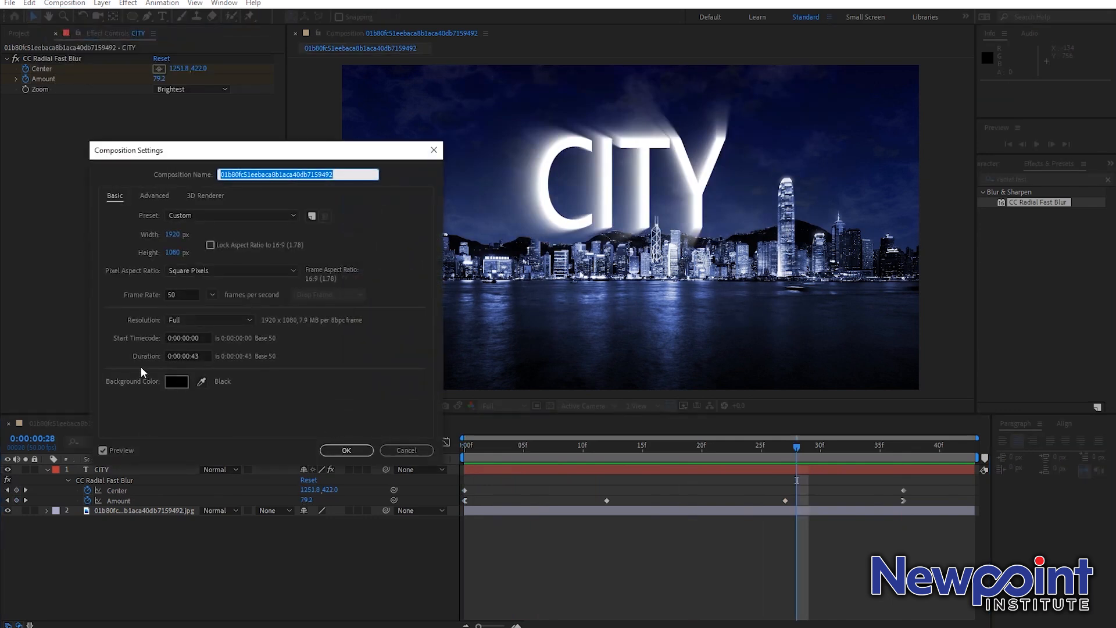
click(189, 355)
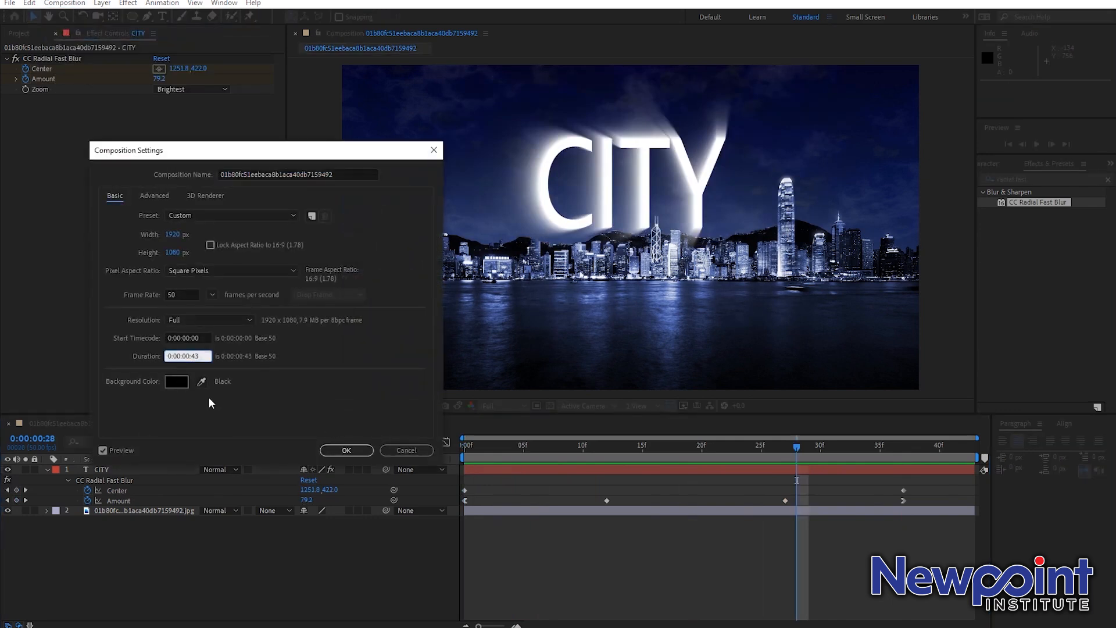
text(3)
key(Return)
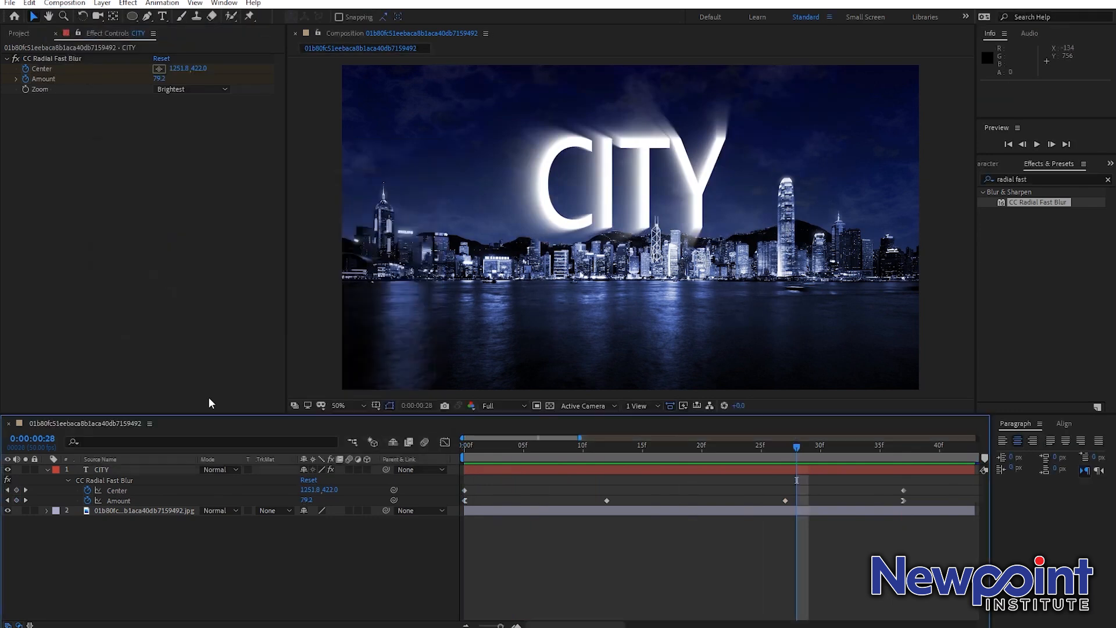
key(minus)
key(minus)
key(minus)
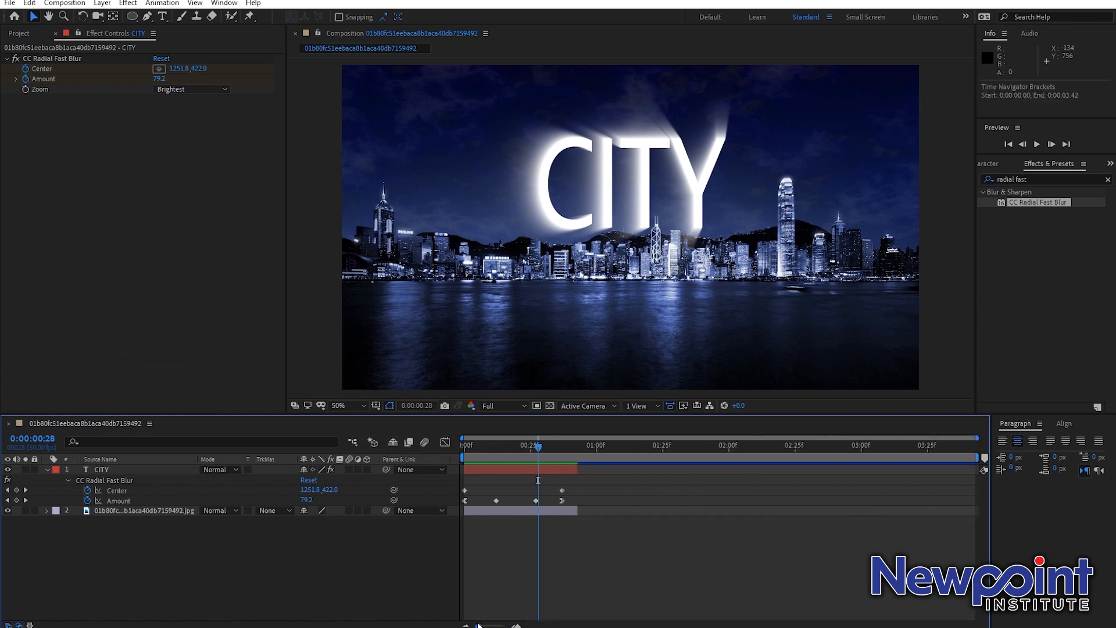
Step: Extend both the CITY text layer and the skyline image layer to a duration of 0:00:03:00
click(552, 470)
shift+click(561, 511)
drag(577, 469, 860, 469)
Step: Spread out the blur keyframes: middle Amount keyframes at about 0:31 and 1:12, last Center and Amount keyframes at about 1:44
drag(562, 489, 685, 501)
drag(495, 500, 547, 501)
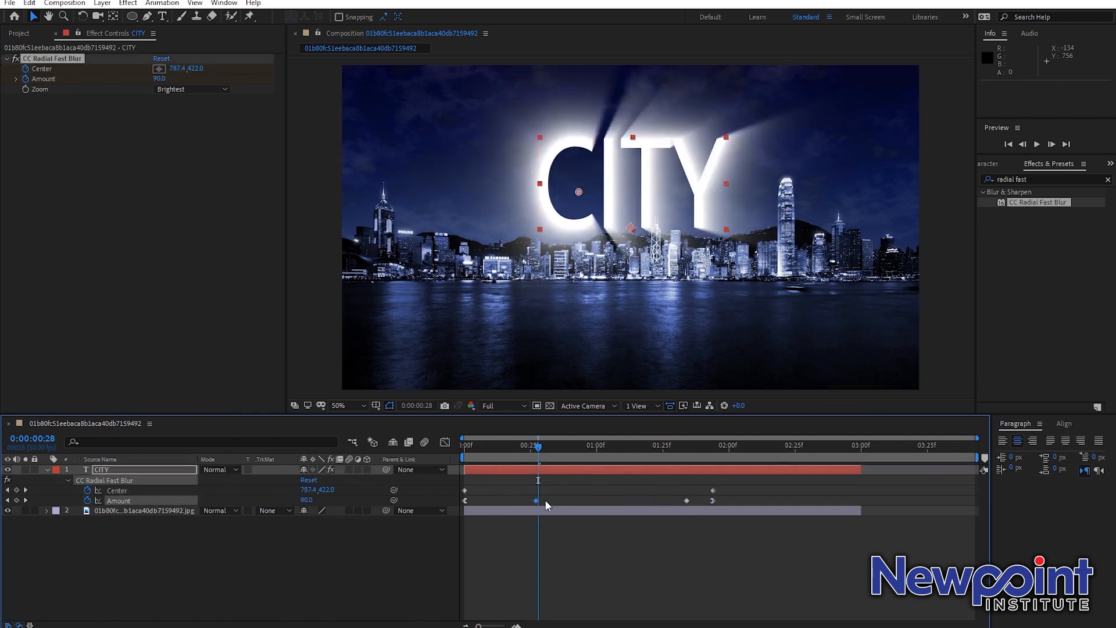
drag(685, 500, 627, 498)
click(613, 538)
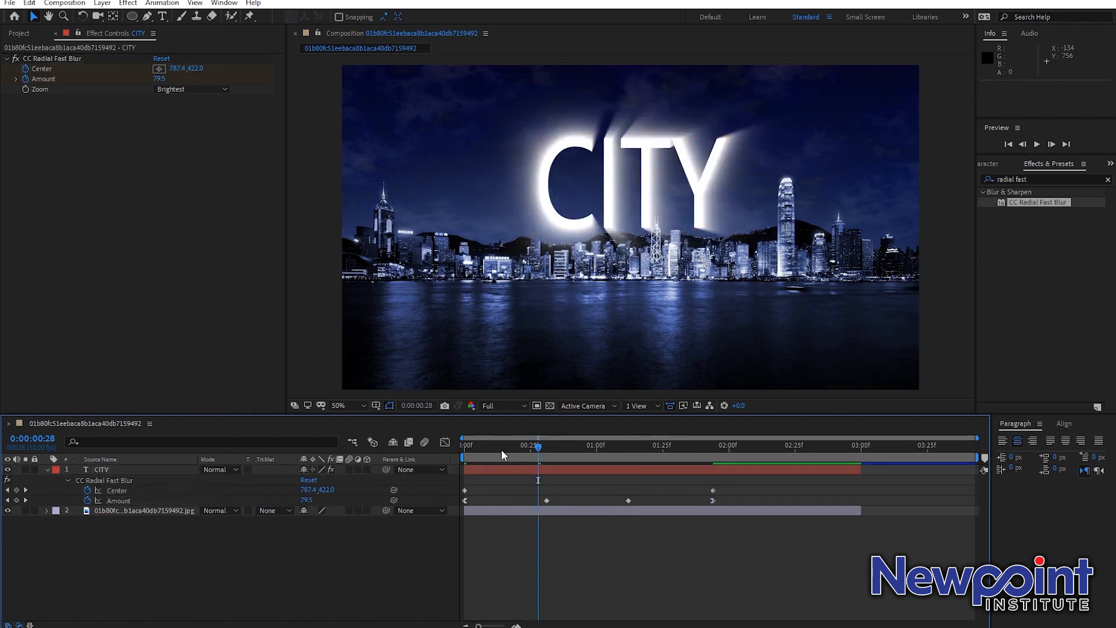
Step: Preview the lengthened light sweep from the first frame and return to the start
drag(501, 449, 464, 449)
key(space)
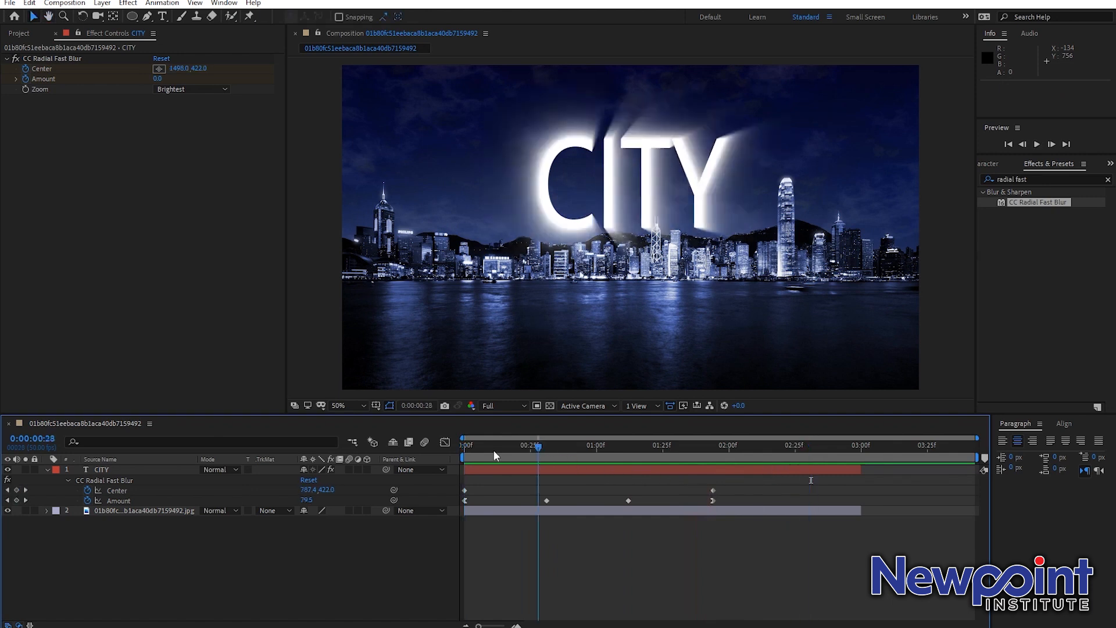
key(space)
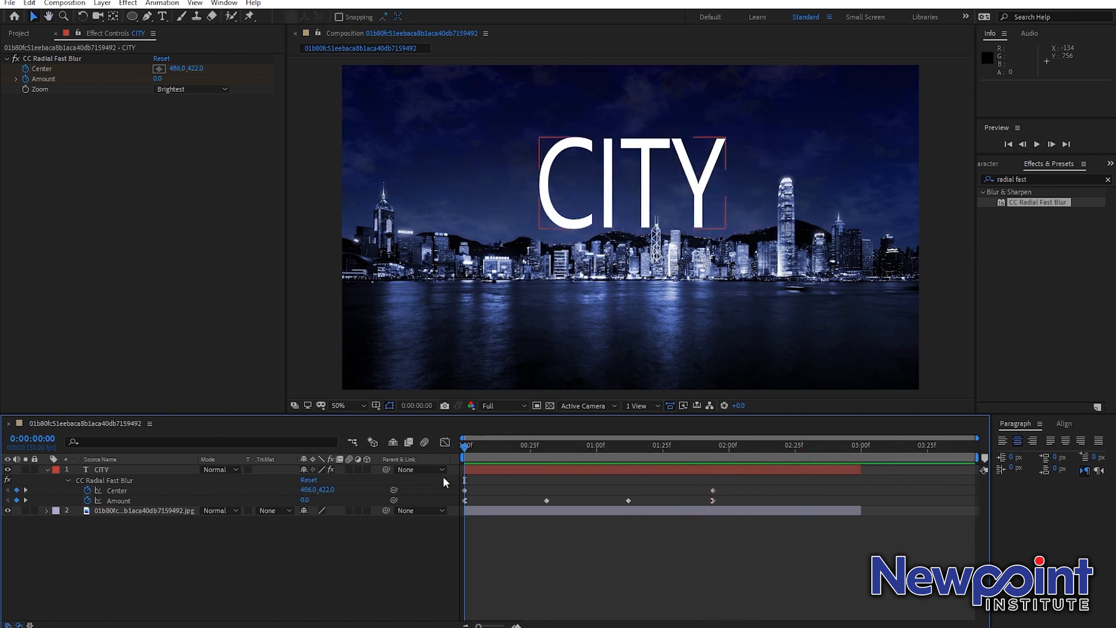
key(space)
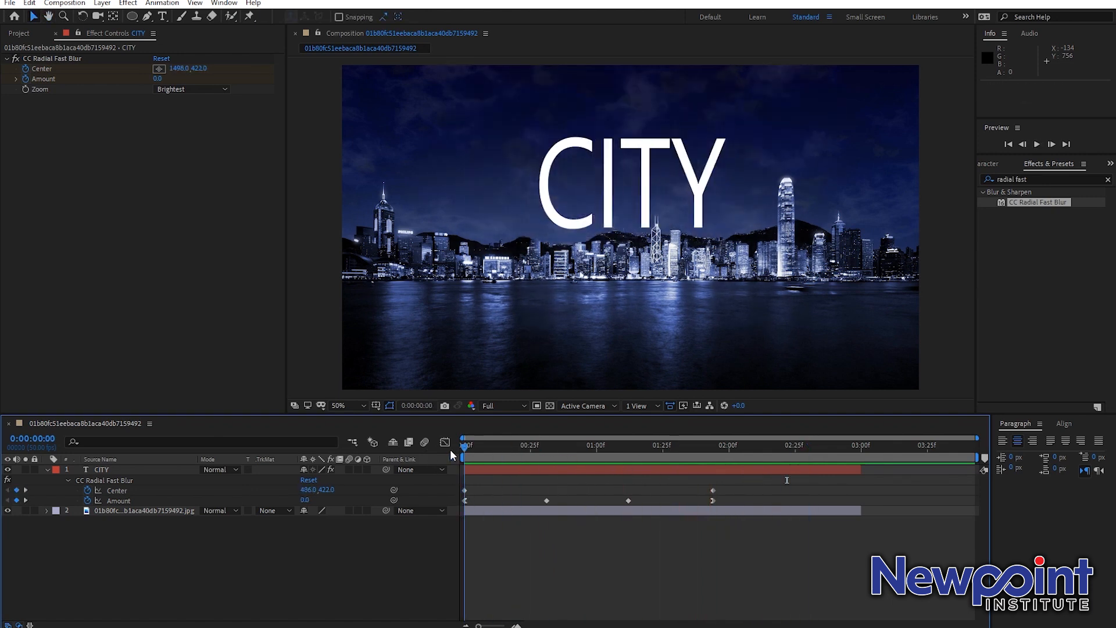
click(573, 445)
drag(594, 446, 459, 445)
Step: Duplicate the CITY layer and remove CC Radial Fast Blur from the copy
click(124, 469)
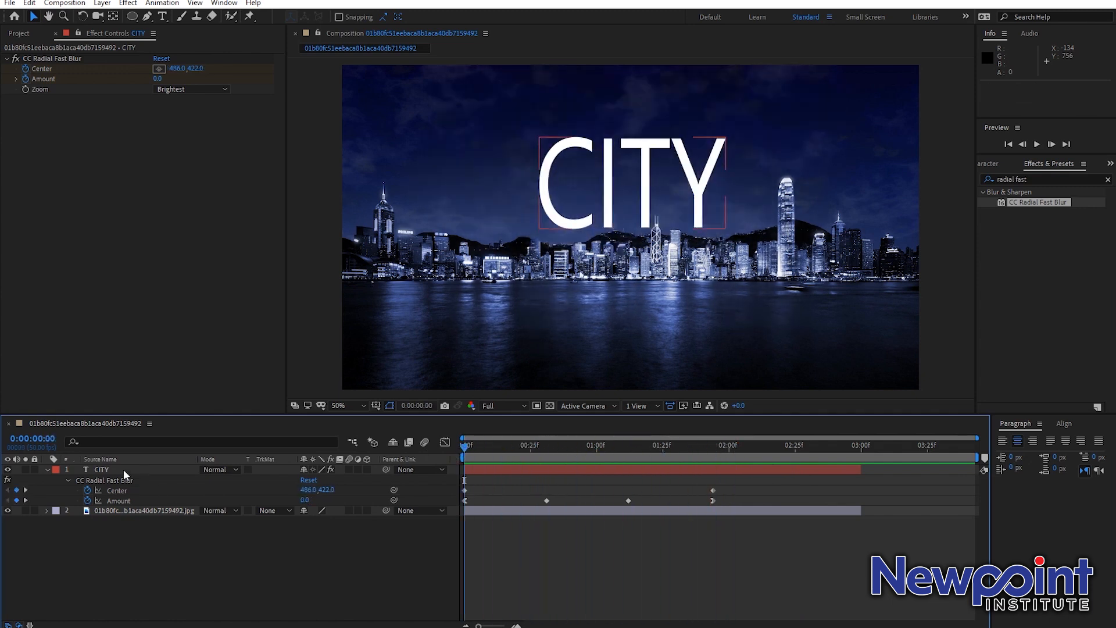
key(ctrl+d)
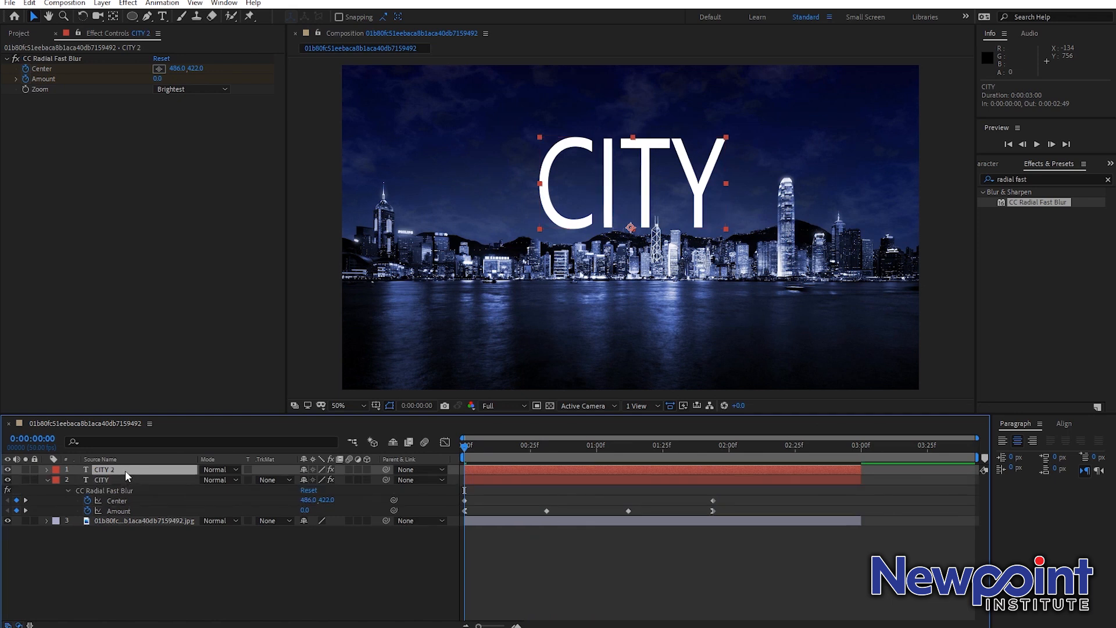
click(56, 58)
key(Delete)
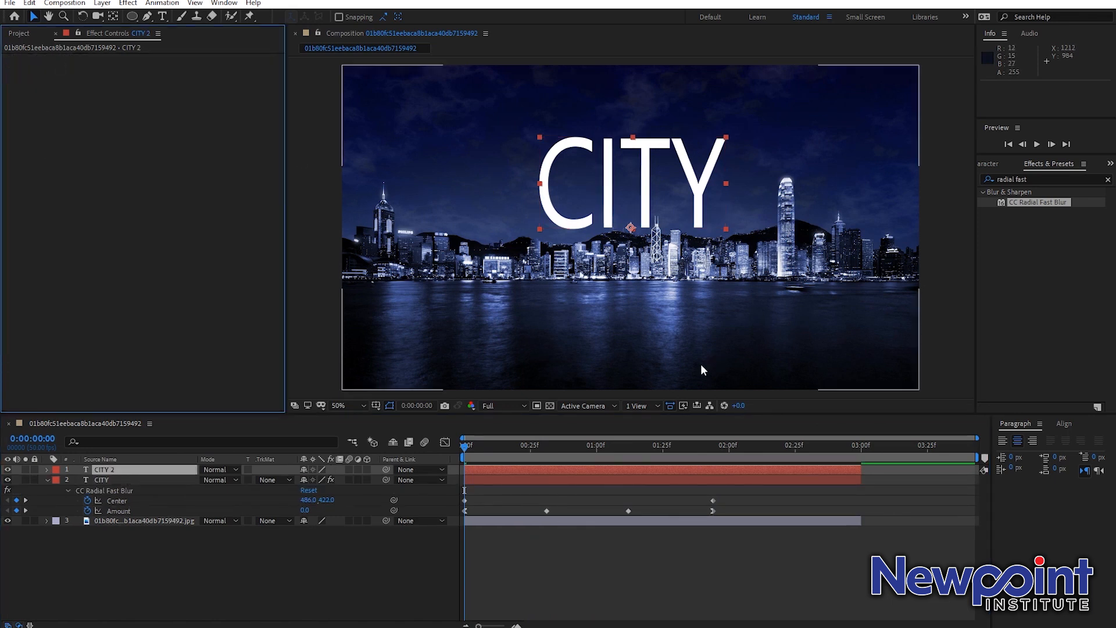
Step: Change the CITY 2 text's fill color to blue 0078FF and check it against the glow around frames 40 to 47
click(551, 448)
drag(552, 448, 571, 451)
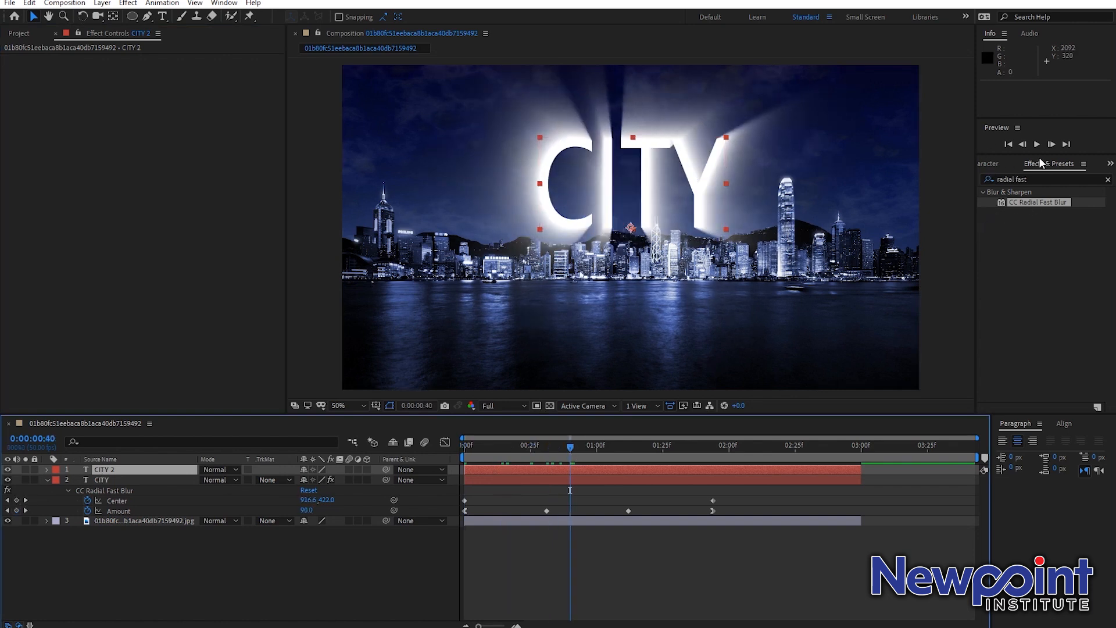
click(1110, 164)
click(1080, 191)
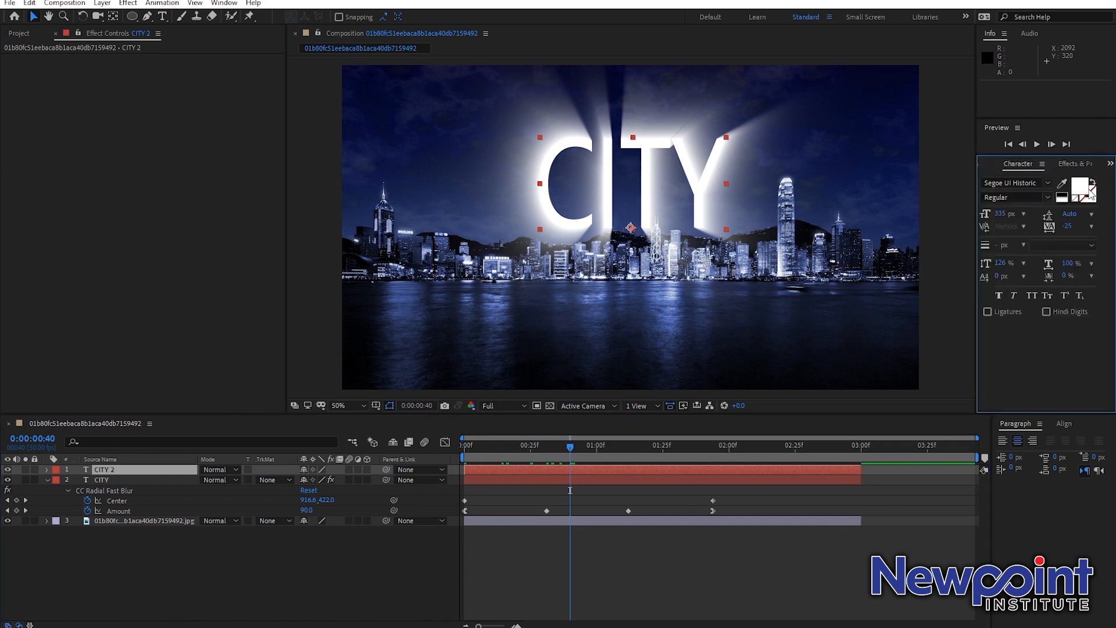
click(1078, 189)
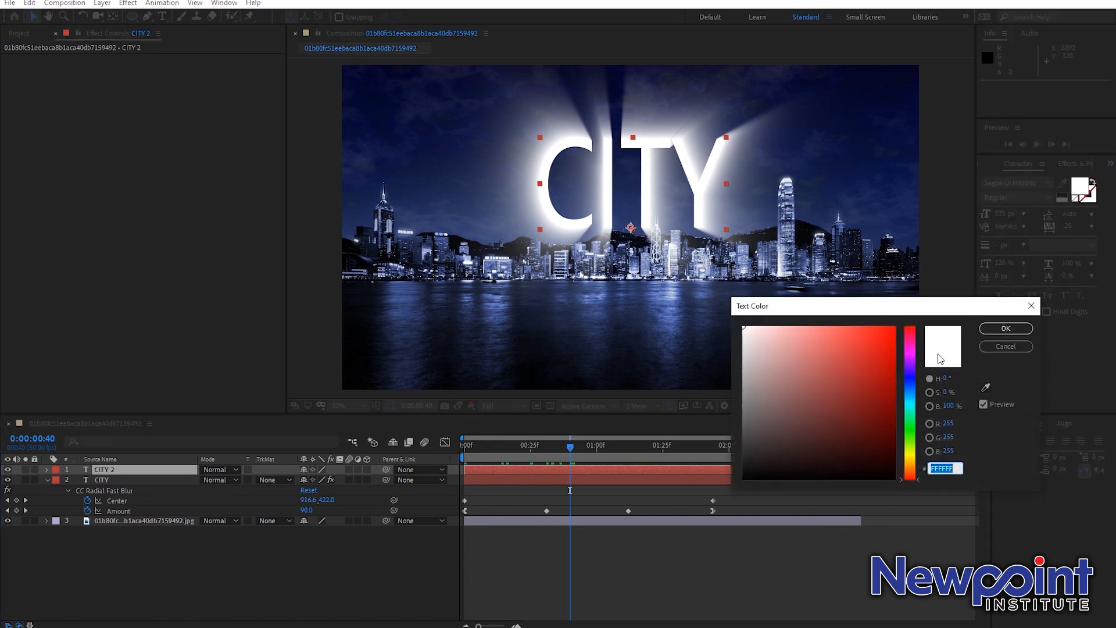
click(903, 395)
click(872, 356)
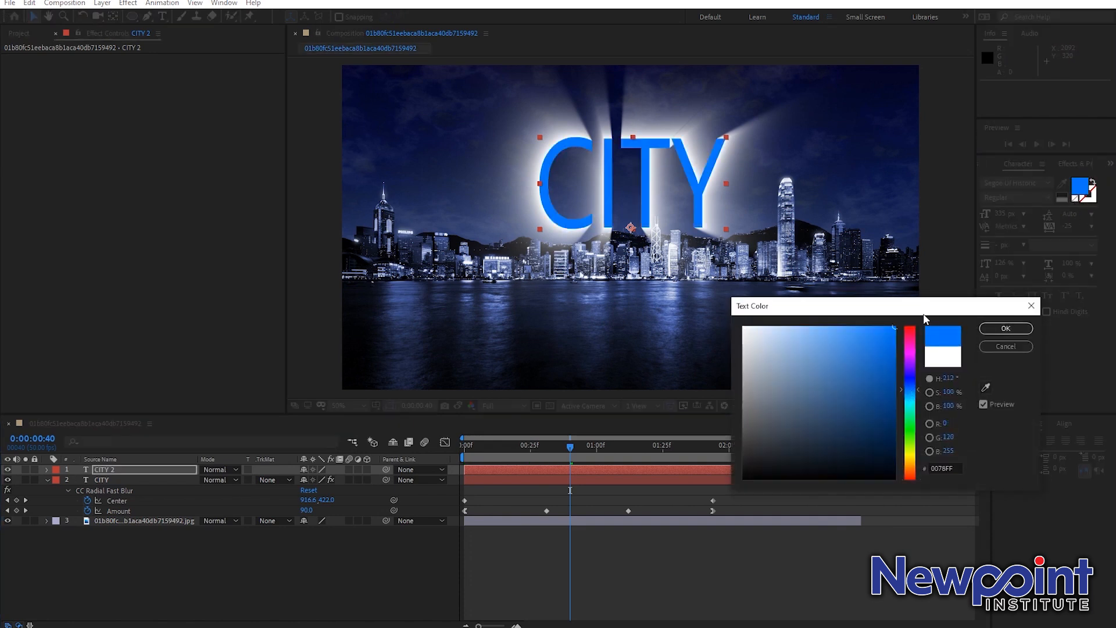
click(1005, 329)
click(552, 467)
drag(567, 447, 588, 456)
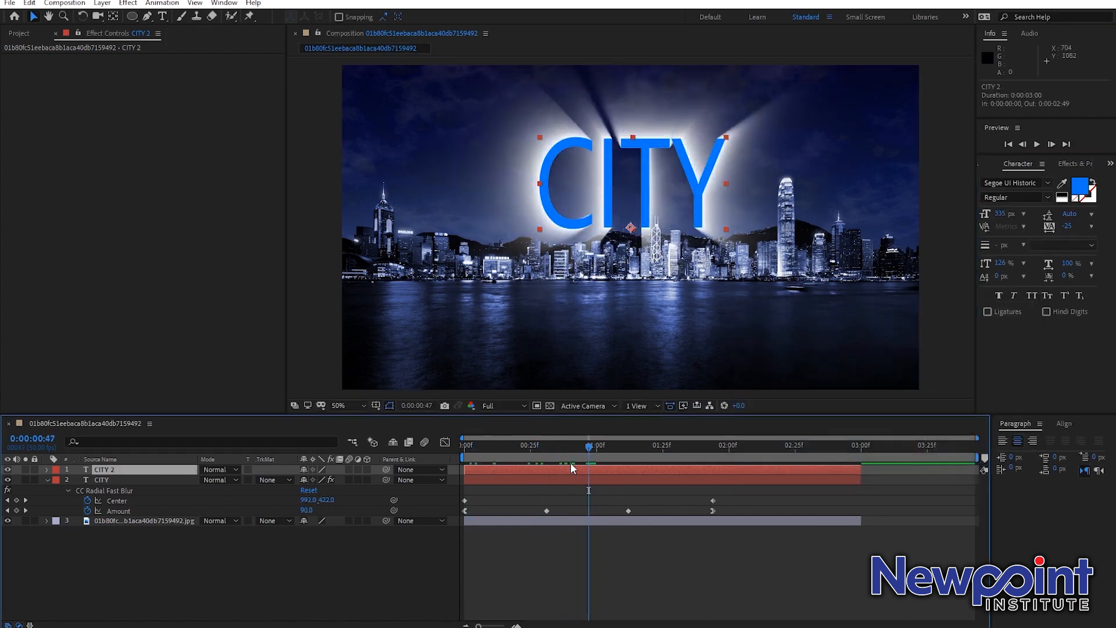
Step: Try blending modes such as Overlay, Pin Light and Stencil Alpha on the CITY 2 layer and return it to Normal
click(218, 470)
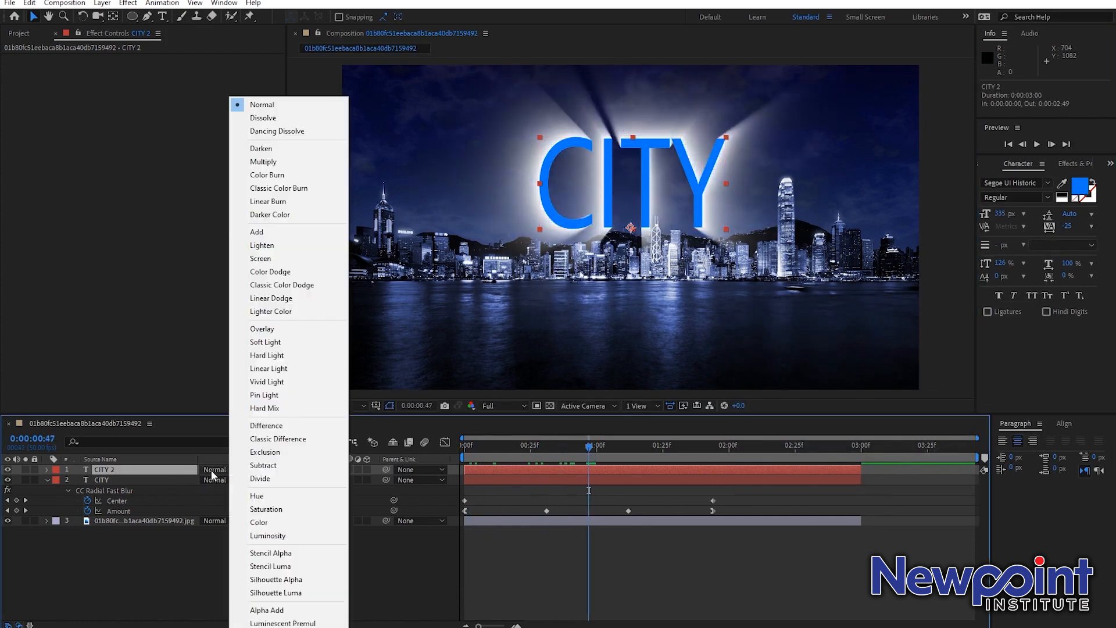
click(268, 258)
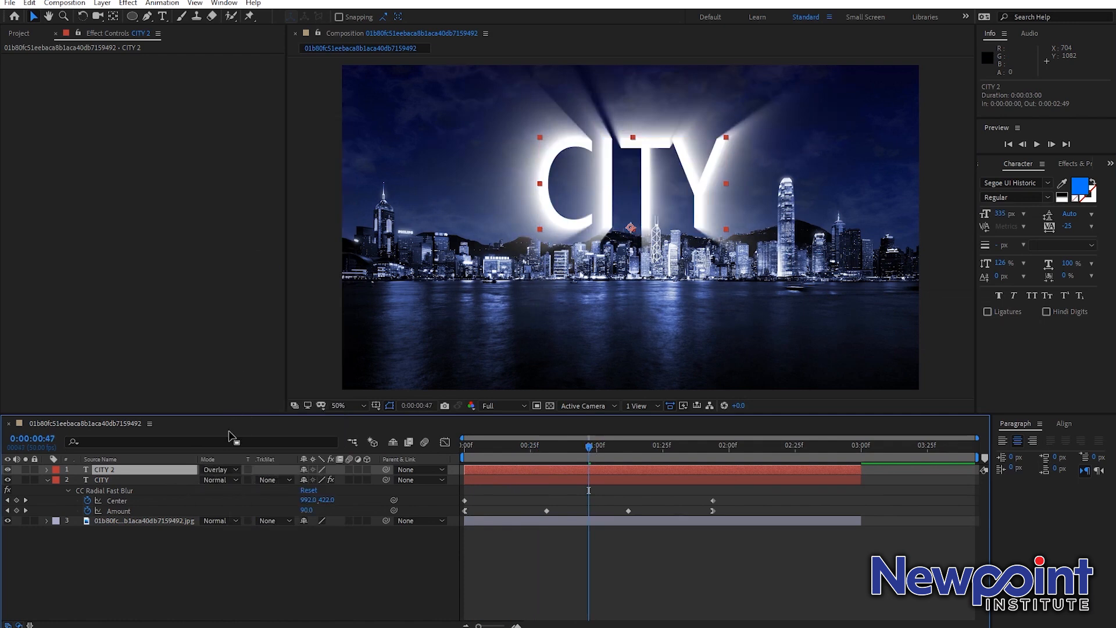
key(shift+equal)
key(shift+equal)
key(shift+equal)
key(shift+equal)
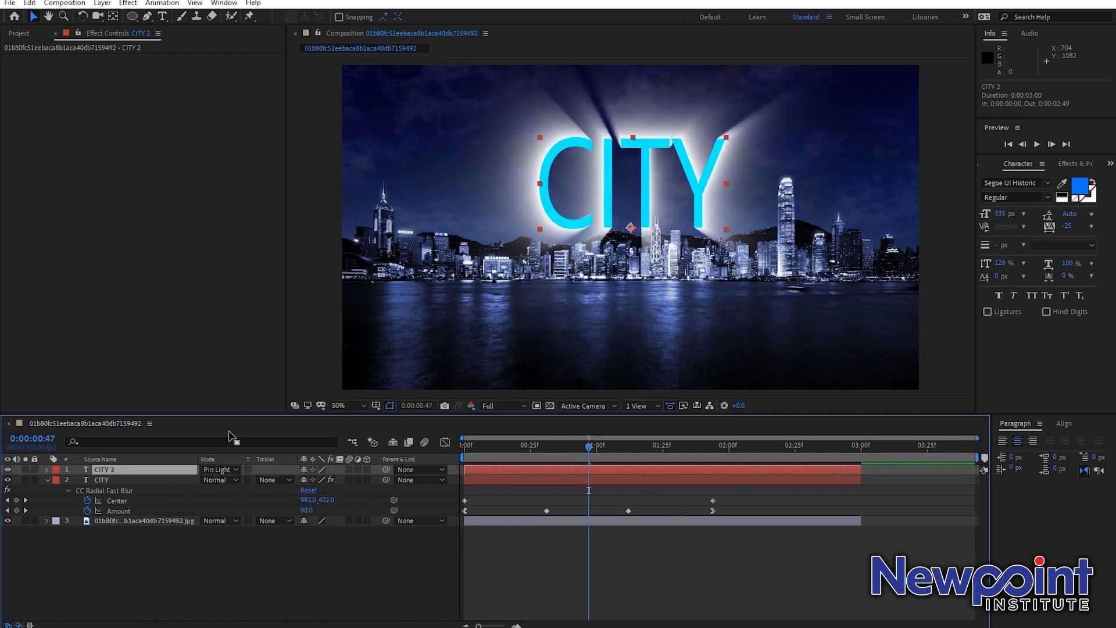
key(shift+equal)
key(shift+equal)
key(shift+equal)
key(shift+equal)
key(shift+equal)
key(shift+equal)
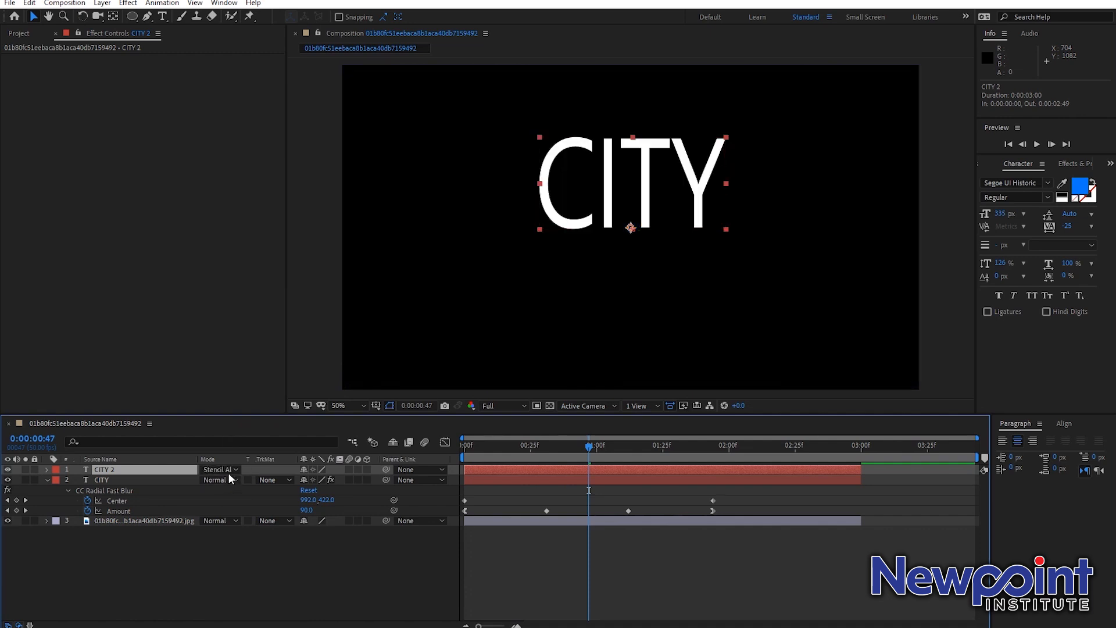
click(228, 473)
click(247, 102)
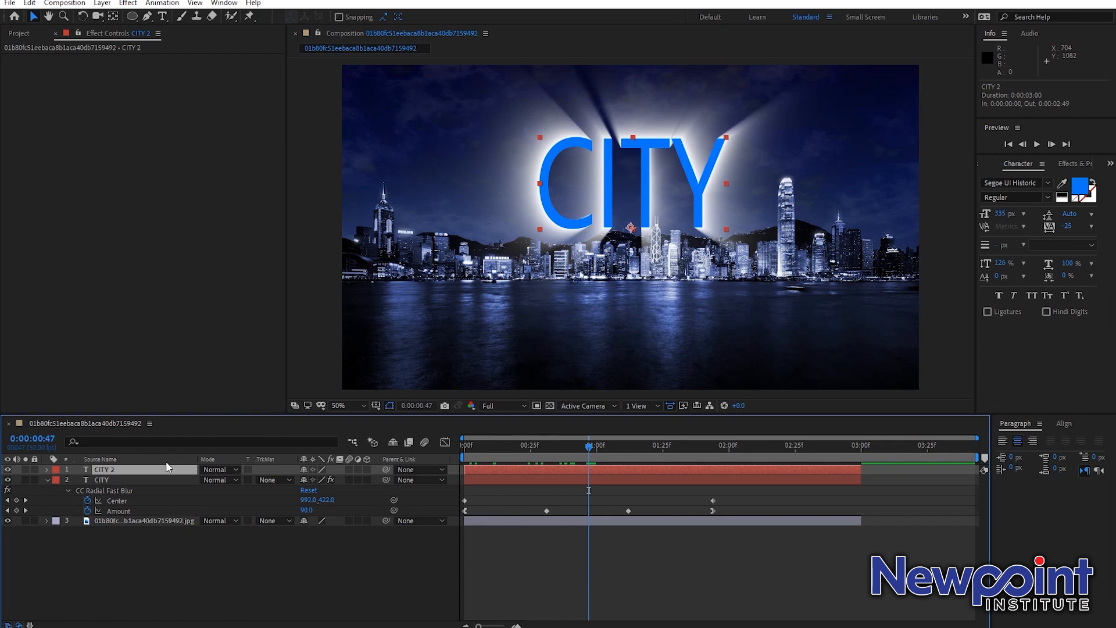
Step: Try the CITY 2 layer at 32% opacity and delete that layer
key(t)
drag(307, 480, 265, 483)
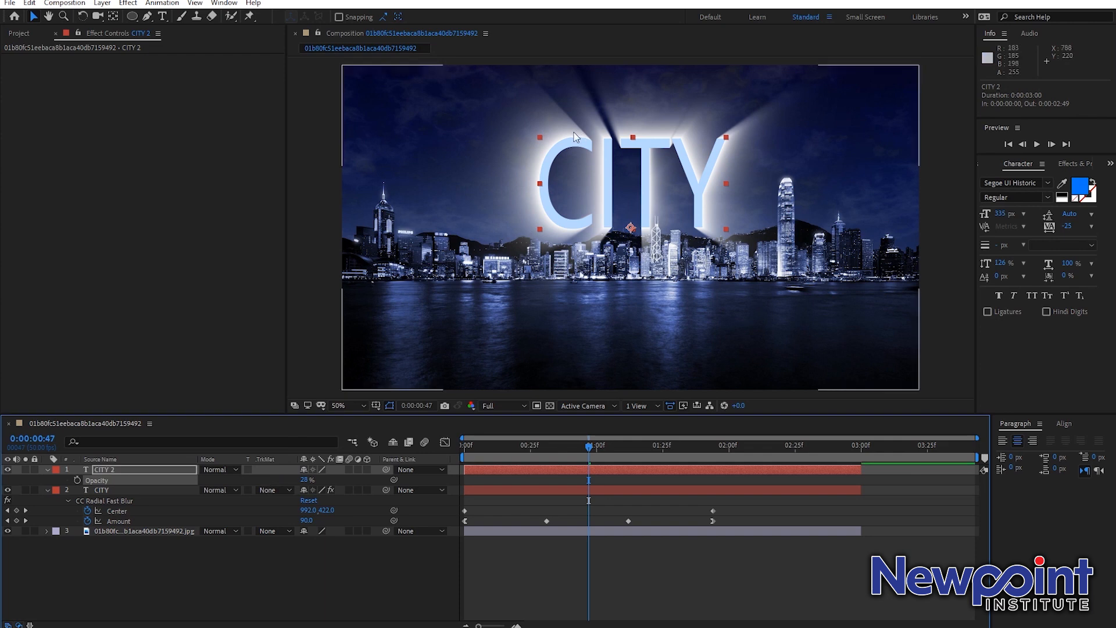
drag(303, 479, 300, 478)
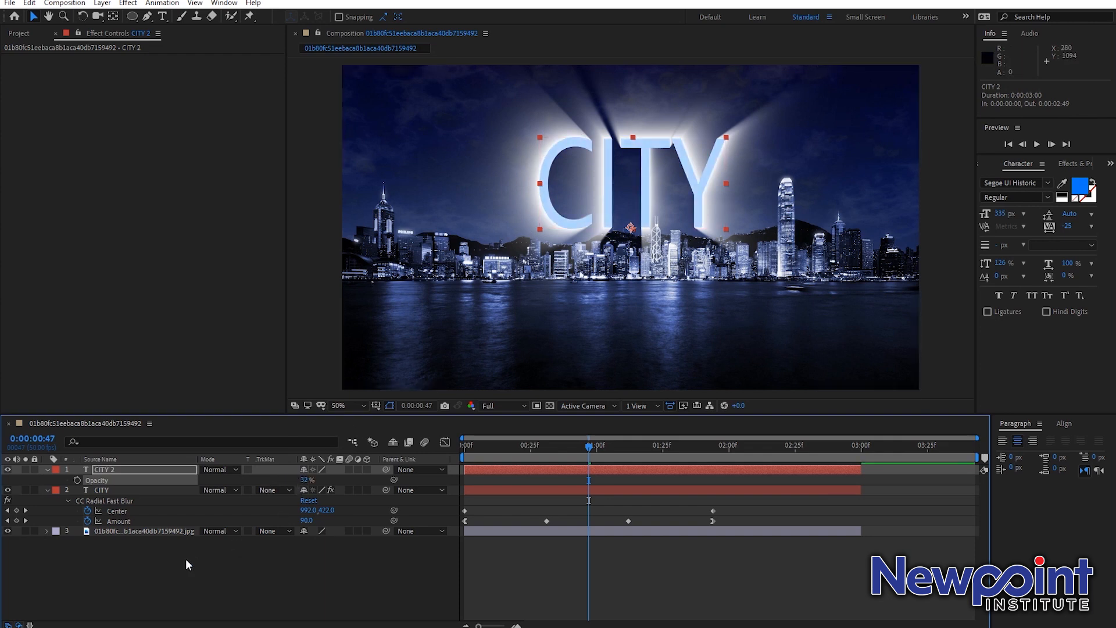
click(119, 471)
key(Delete)
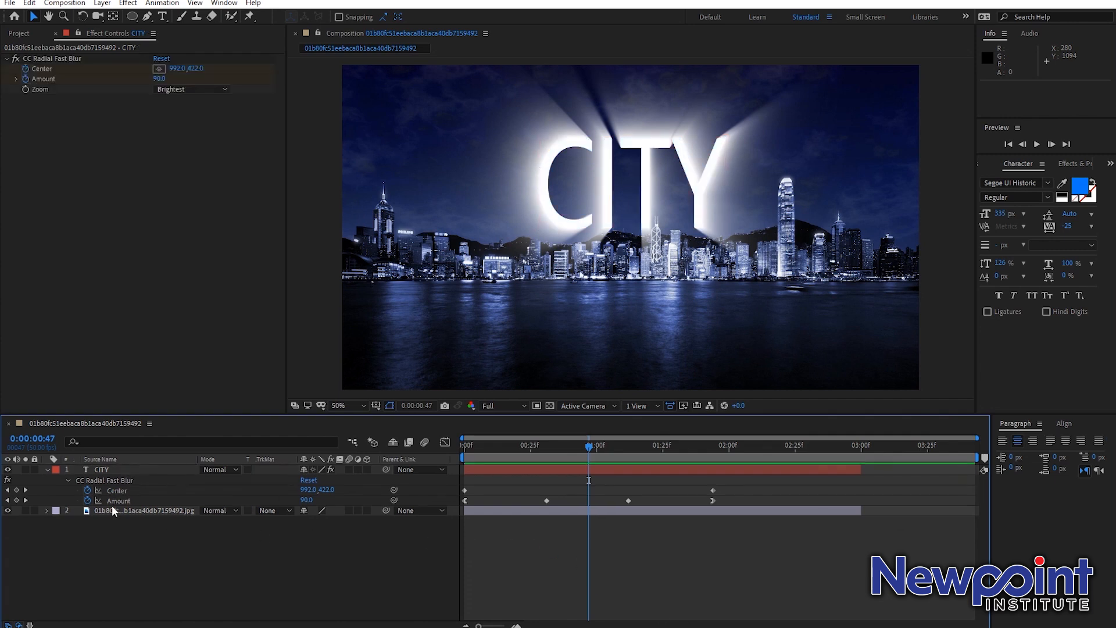
Step: Scrub to 0:00:01:26, hide the CITY text layer and select the skyline image layer
click(109, 469)
drag(590, 454, 665, 458)
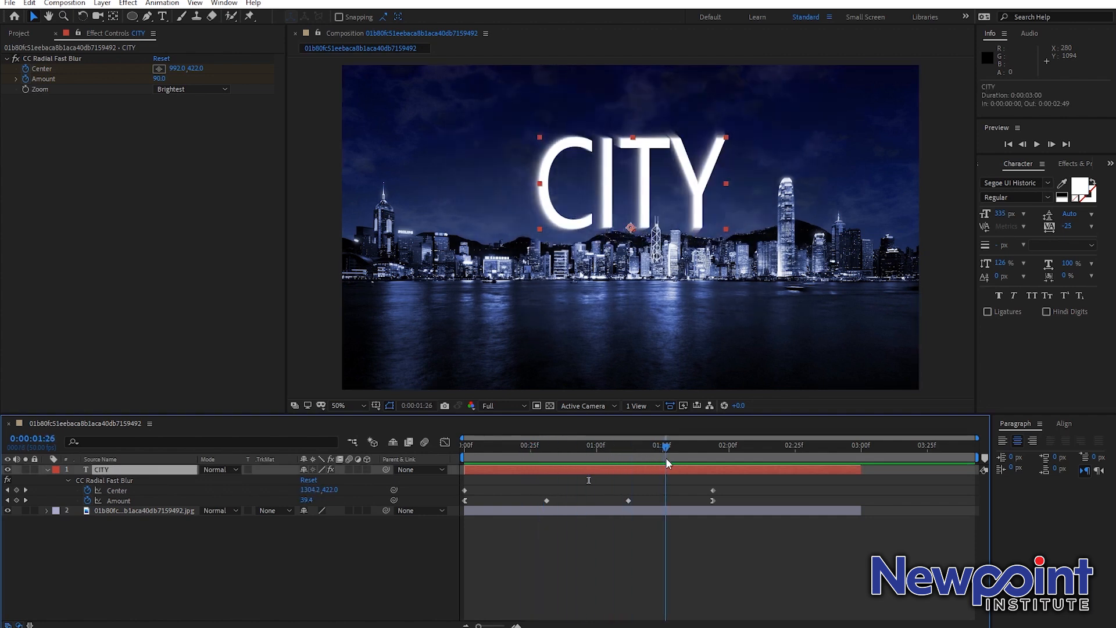
click(8, 469)
click(198, 564)
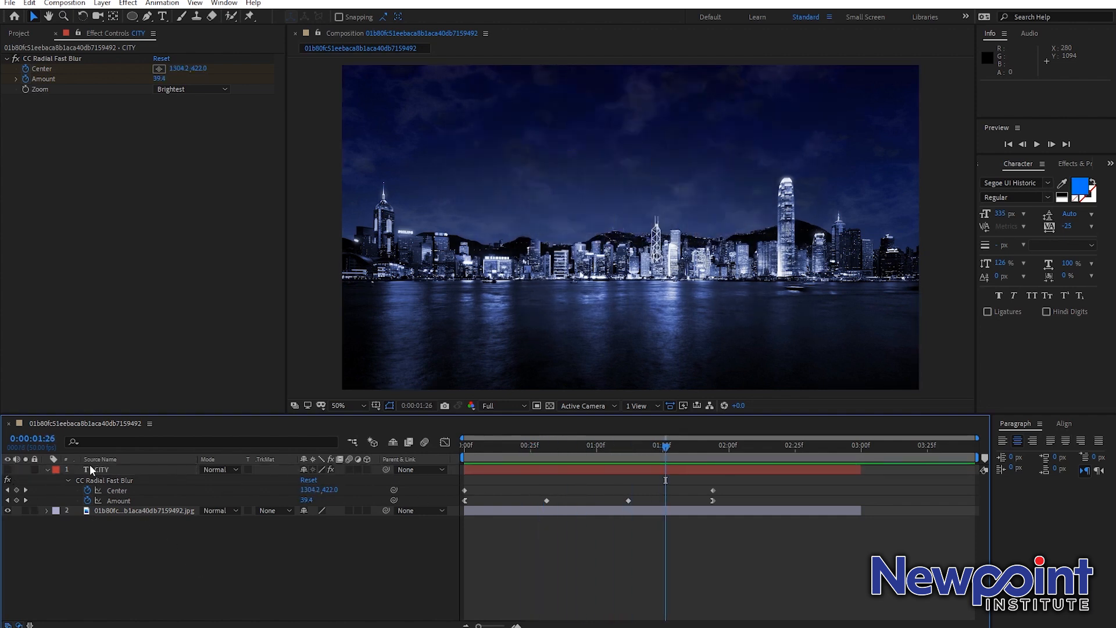
click(155, 510)
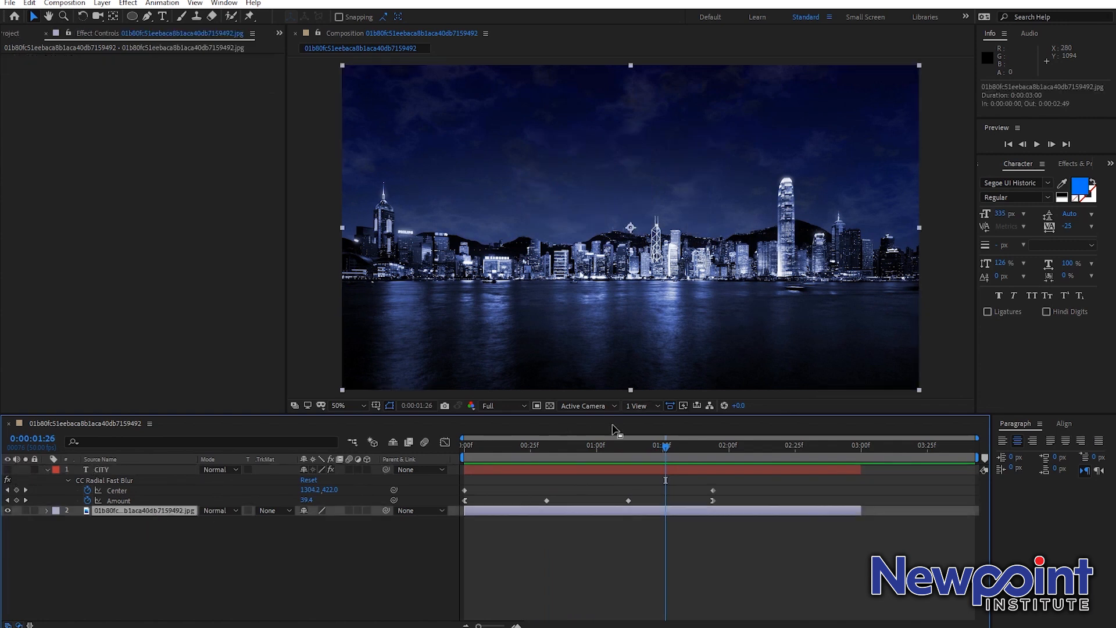
Step: At 0:00:00:47, try CC Radial Fast Blur on the skyline image layer with Zoom set to Brightest
drag(628, 449, 586, 452)
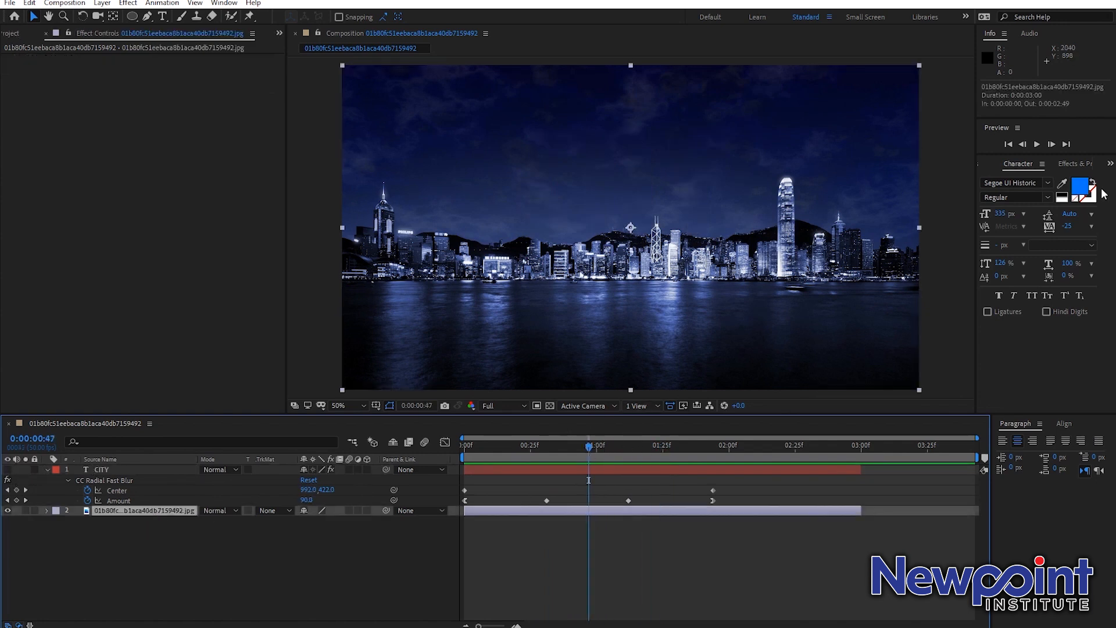
click(1078, 164)
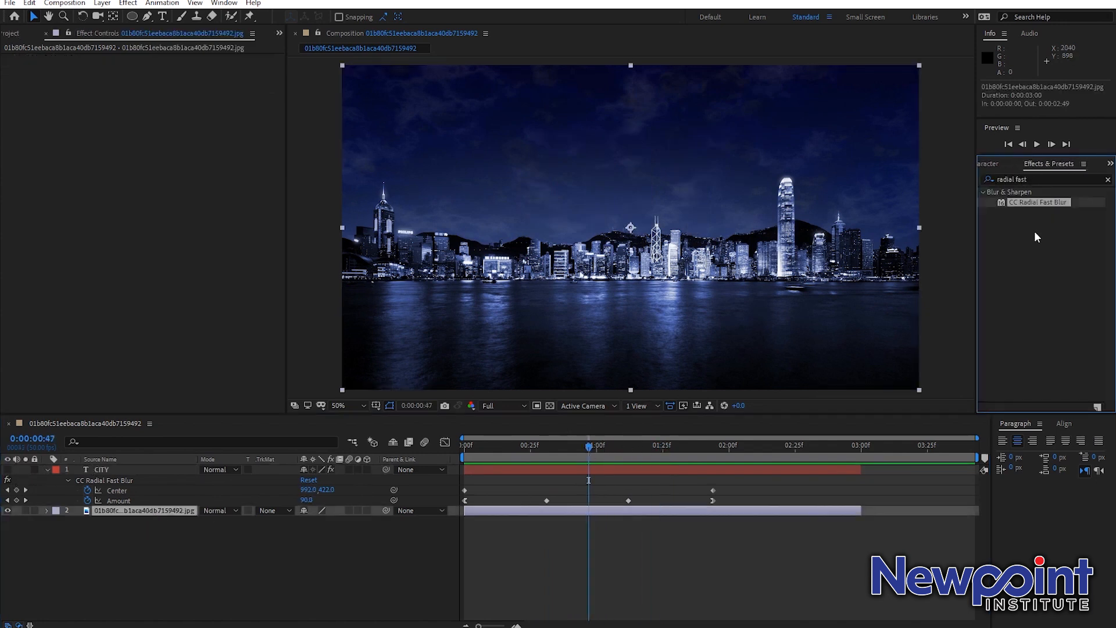
drag(1020, 199, 638, 290)
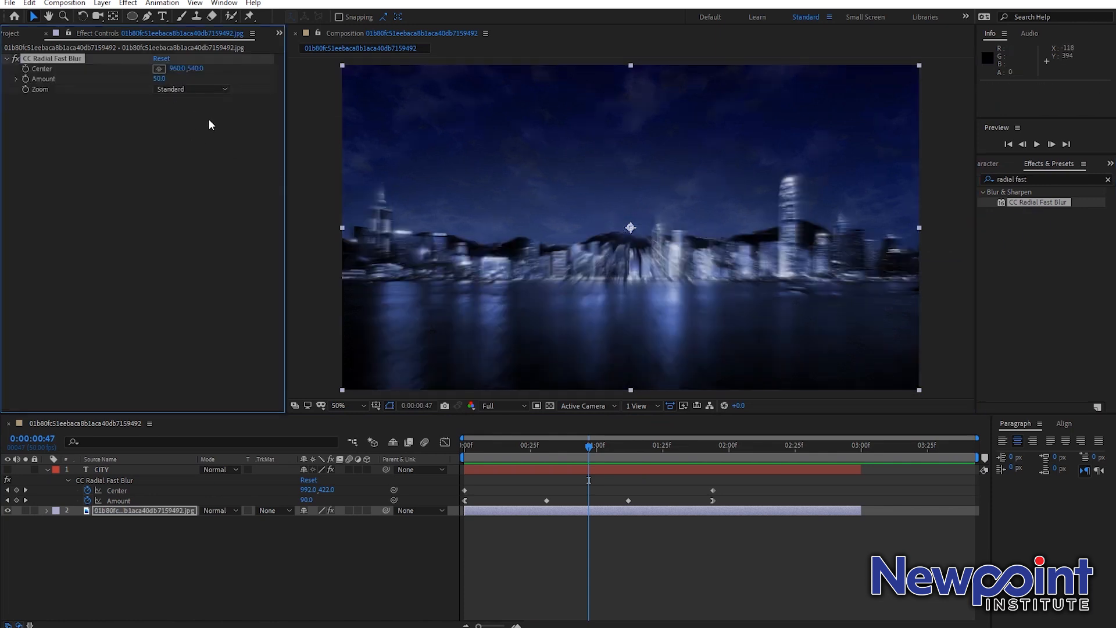
click(192, 89)
click(180, 115)
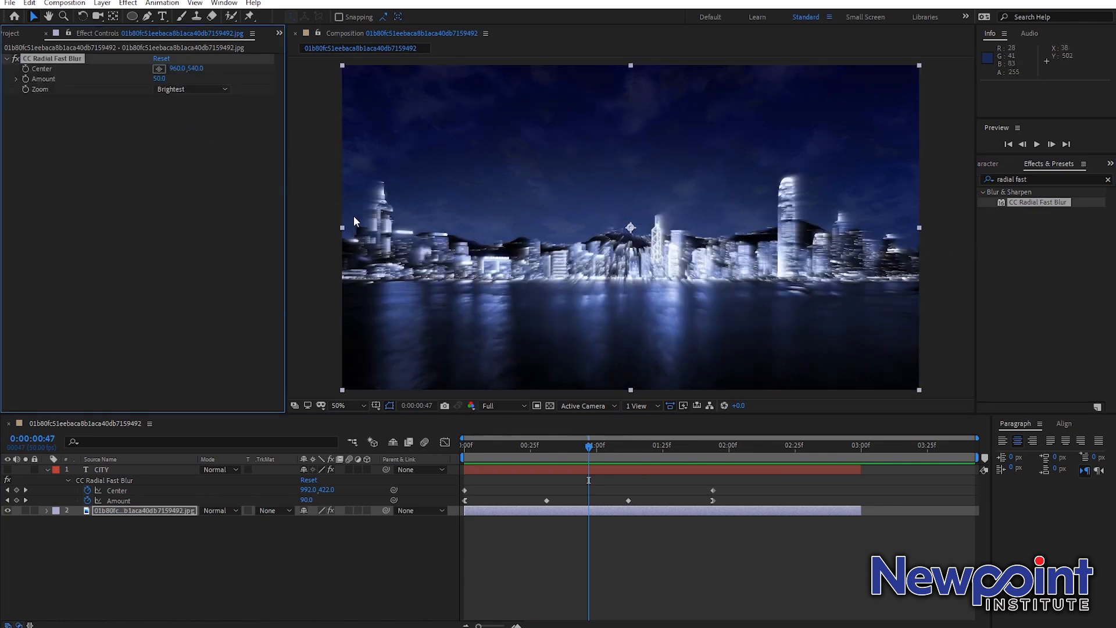
Step: Try the skyline blur with Amount 73 and 100 and its Center at 588, 708 and 1200, 848, and delete the effect
drag(159, 78, 169, 79)
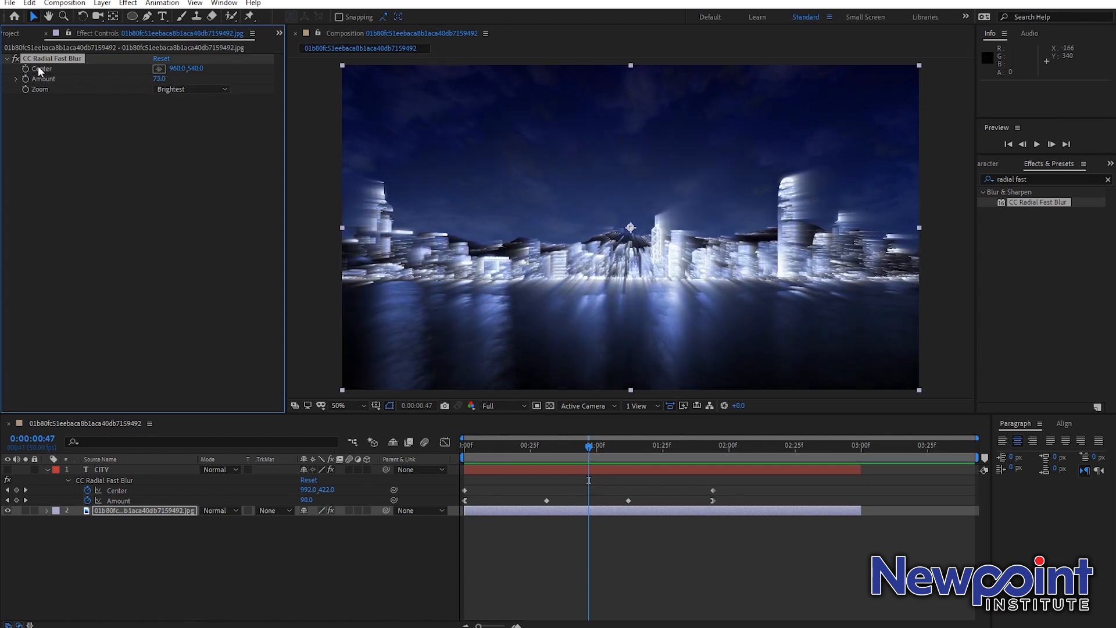
drag(631, 227, 513, 275)
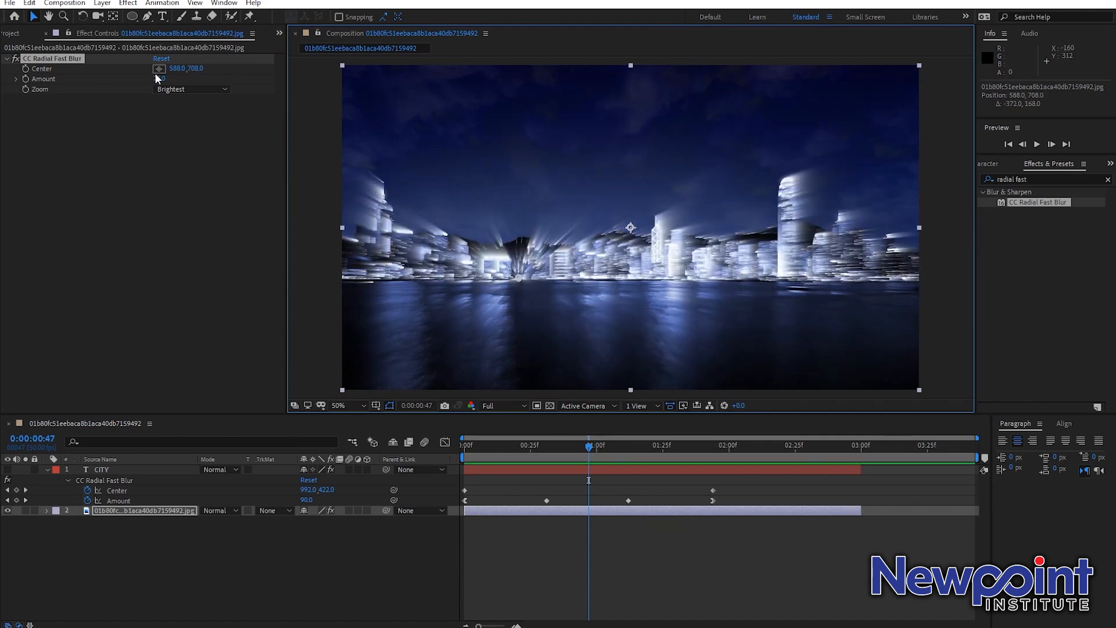
drag(158, 78, 317, 81)
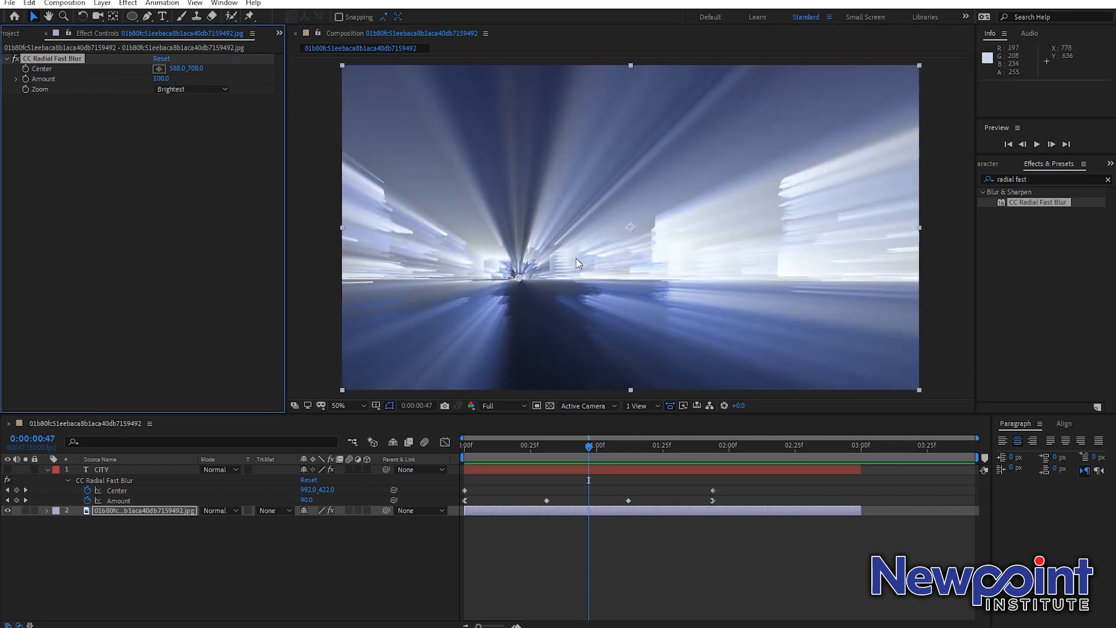
drag(518, 276, 702, 320)
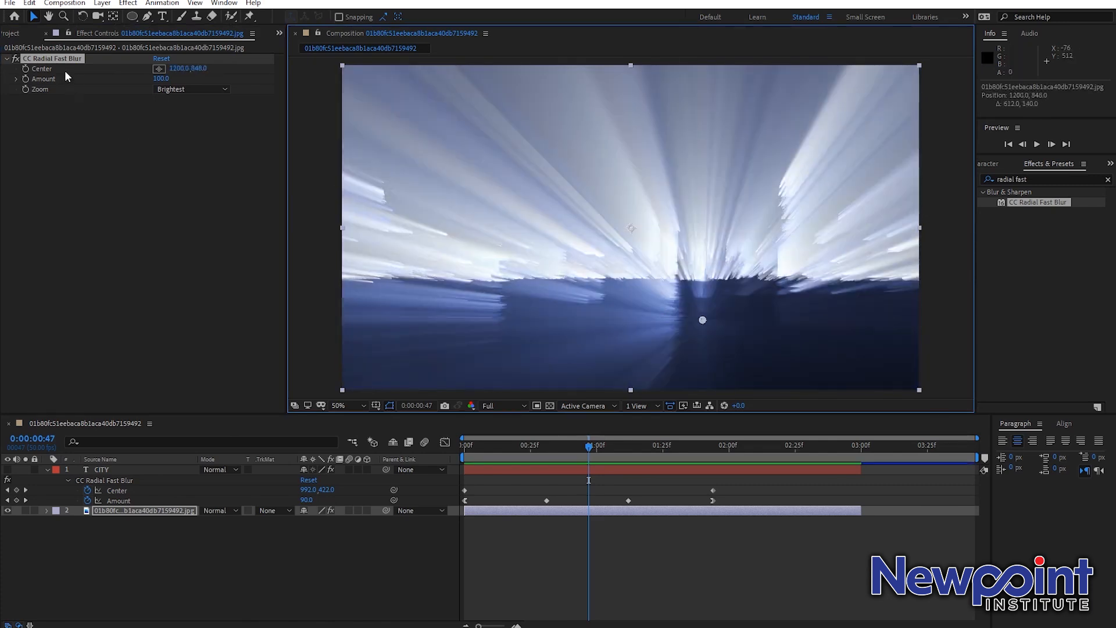
key(Delete)
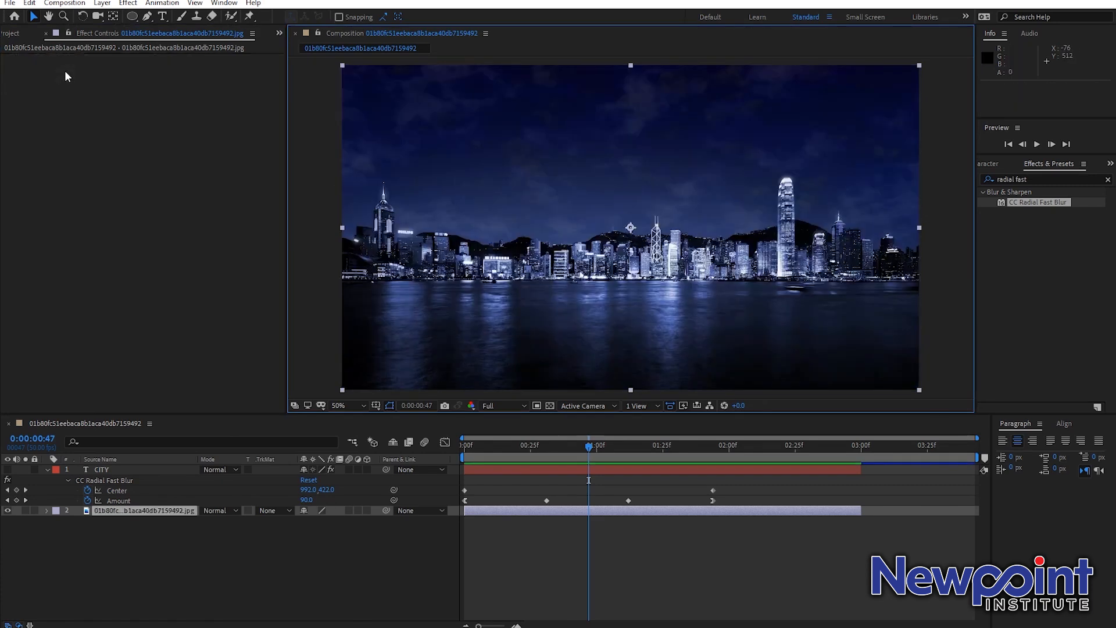
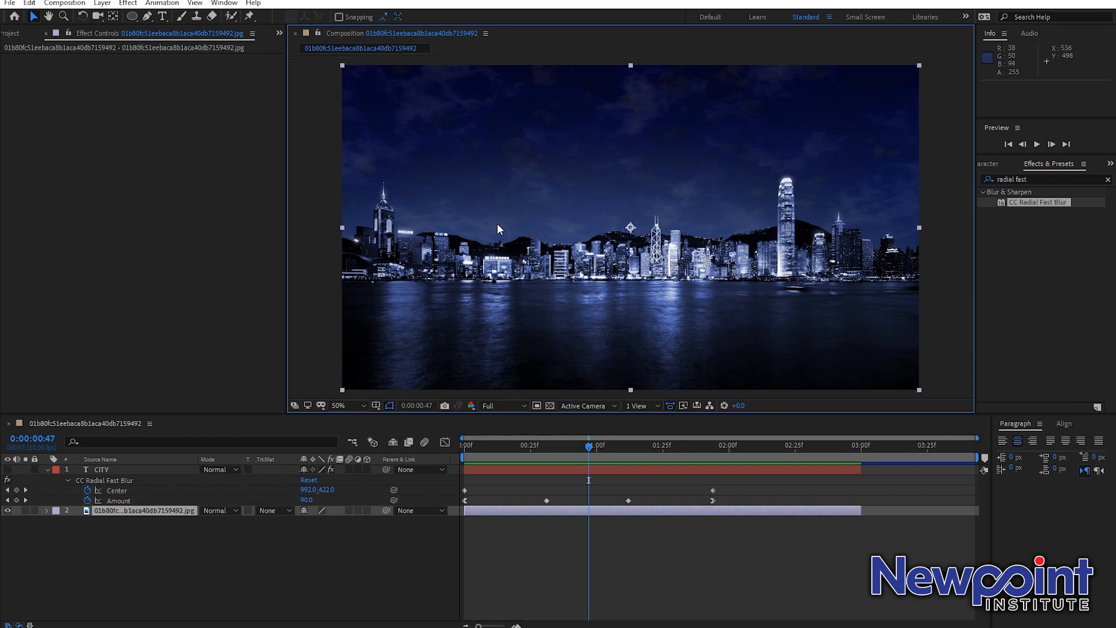
Step: Show the project's items and delete the CITY text layer from the composition
click(20, 34)
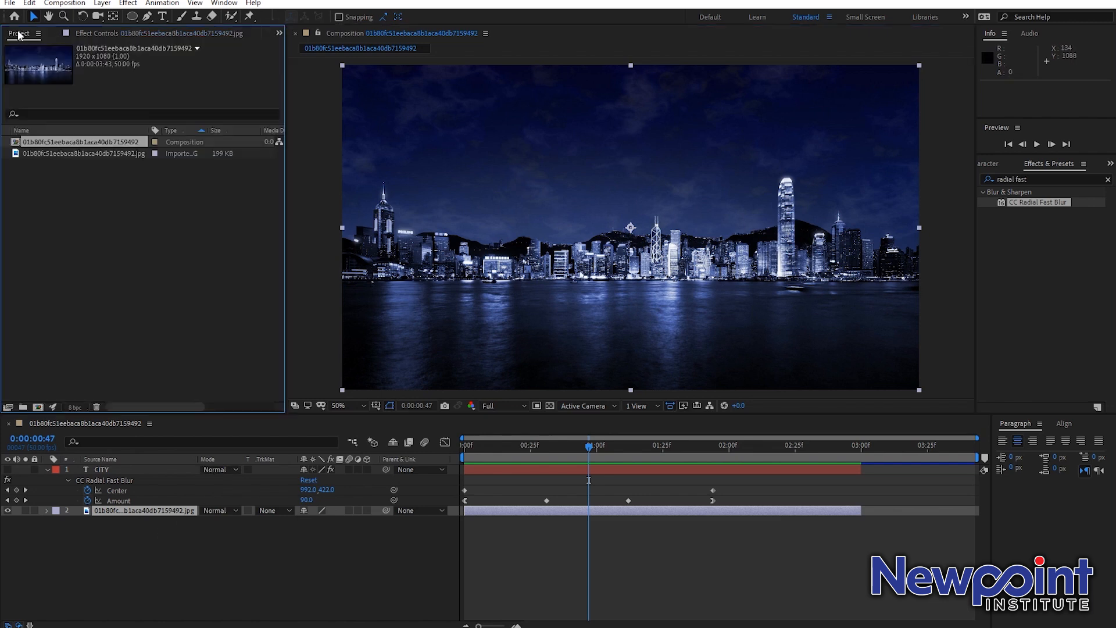
click(114, 211)
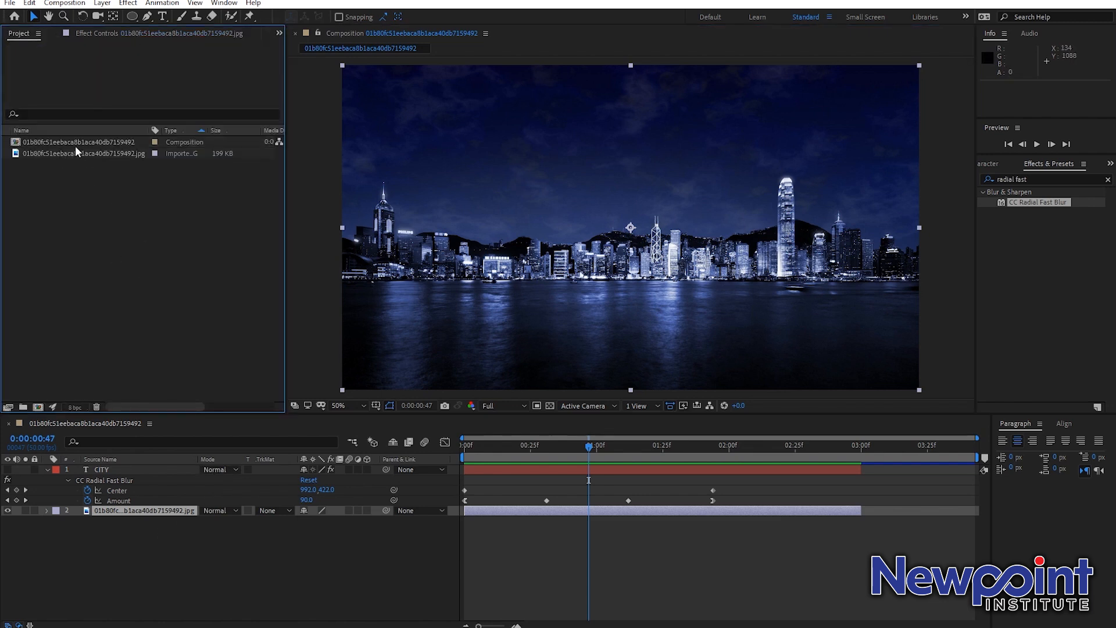
click(261, 573)
click(113, 471)
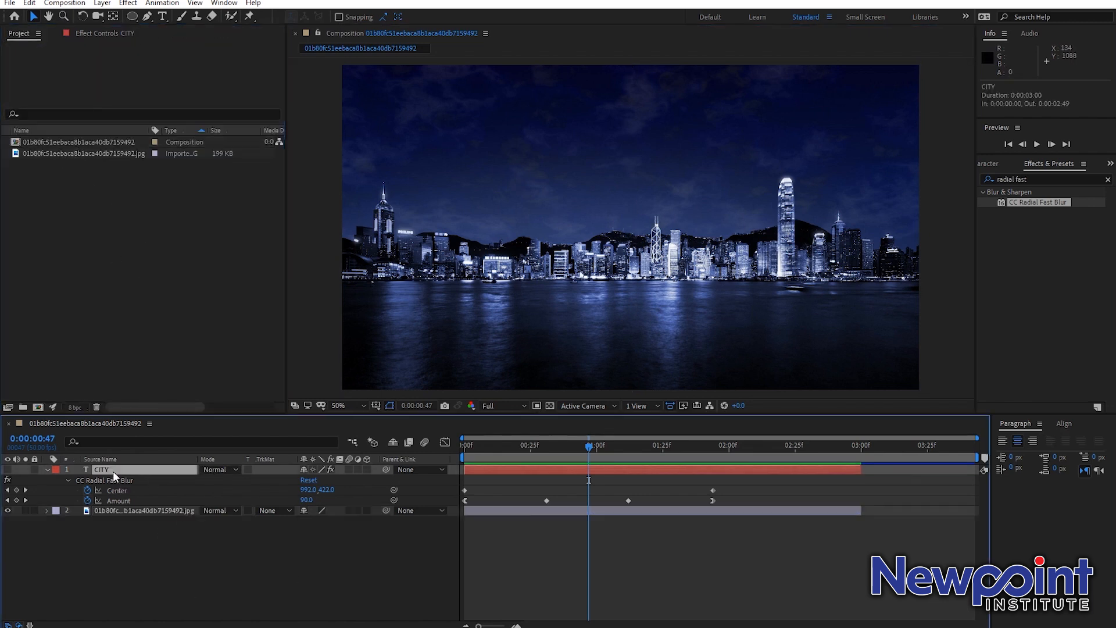
key(Delete)
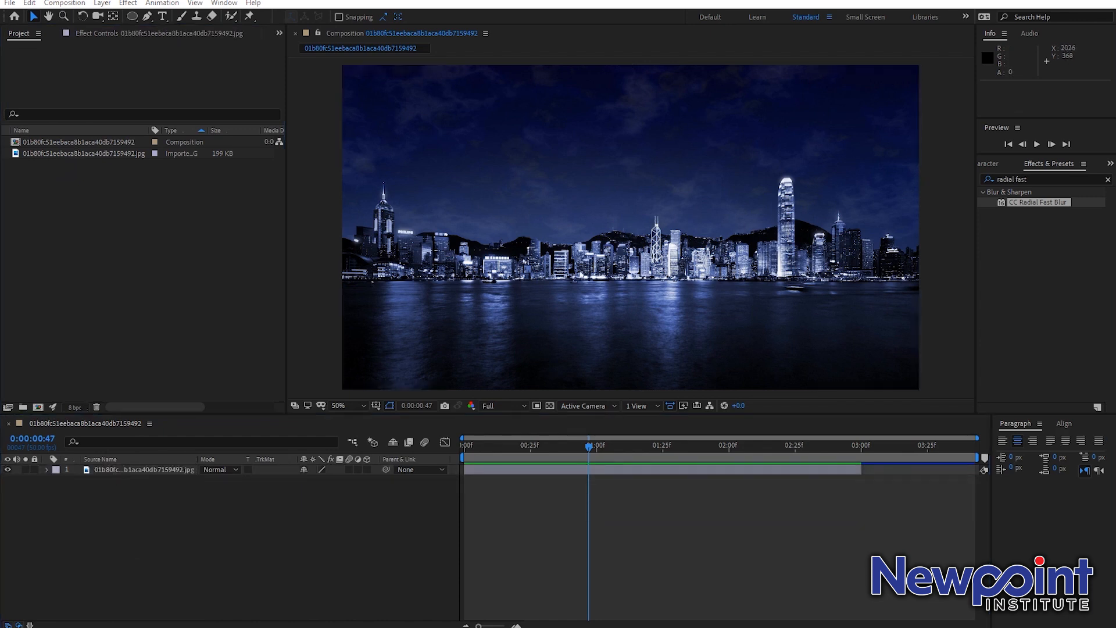
Step: Import Indian_Flag.jpg from the raw folder and add it to the composition above the skyline image layer
click(1068, 175)
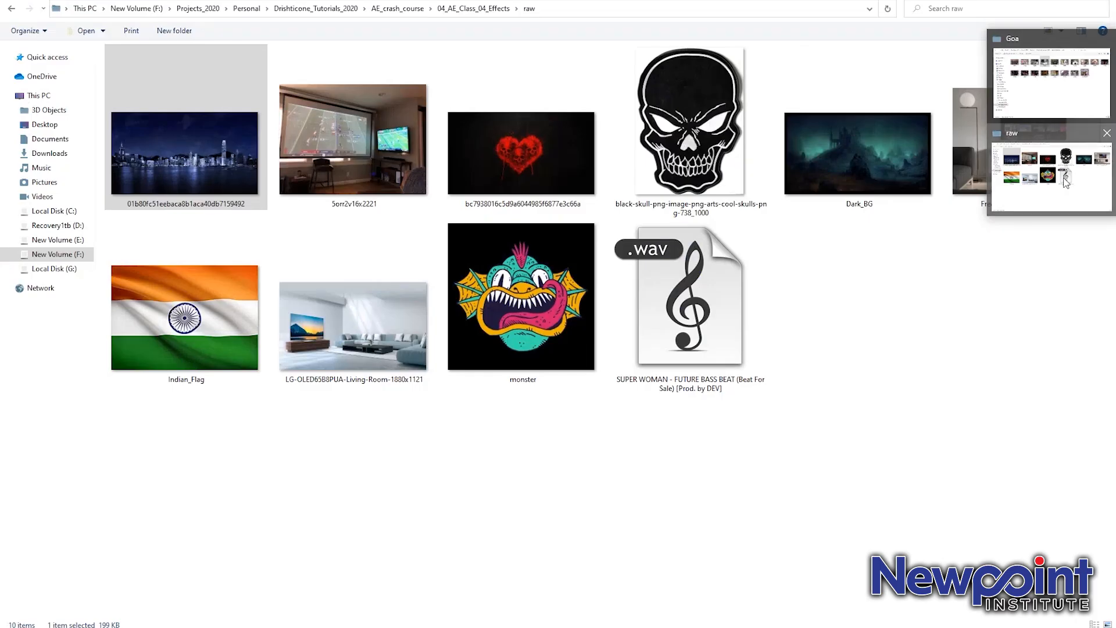
drag(221, 349, 193, 272)
drag(78, 163, 152, 468)
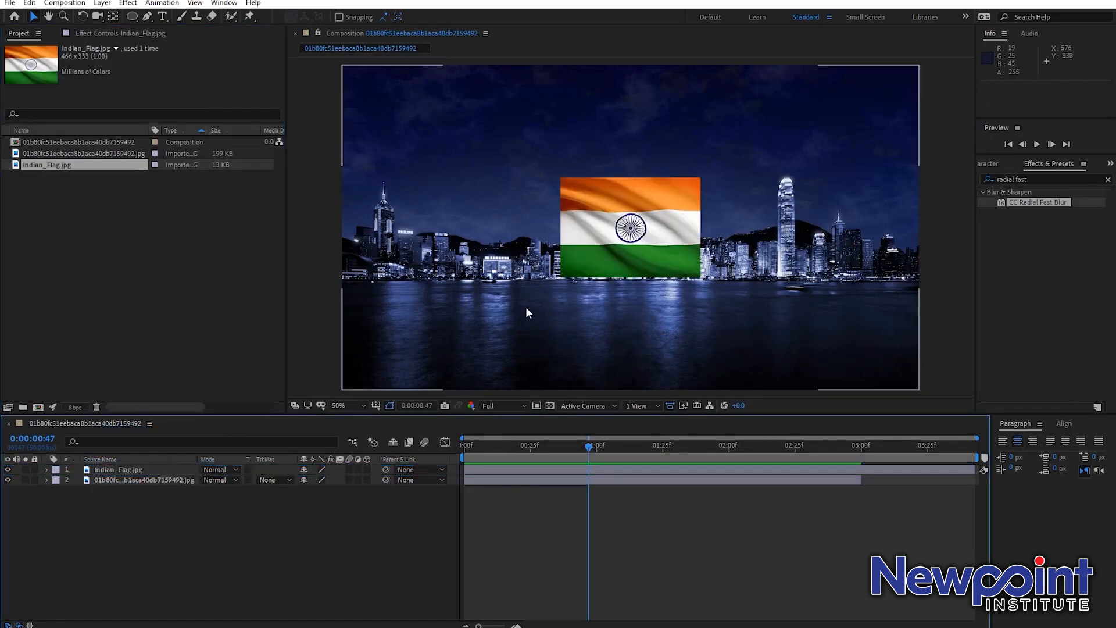
Step: Delete the skyline image layer and place the flag in the upper middle of the frame at about 878, 344
click(636, 246)
drag(670, 259, 676, 178)
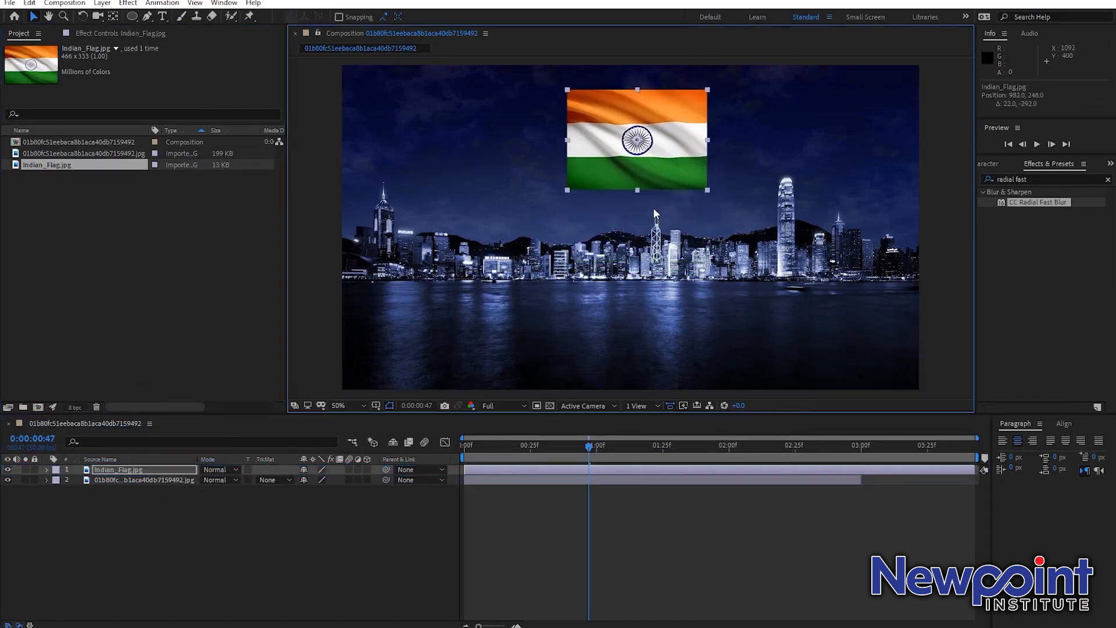
click(116, 480)
key(Delete)
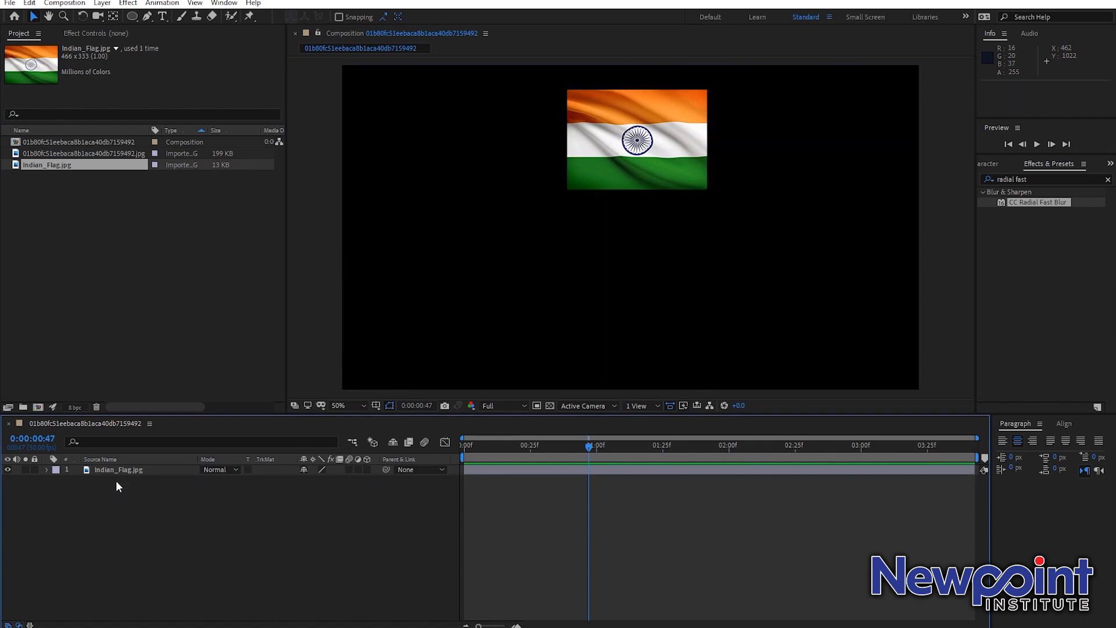
drag(608, 165, 578, 199)
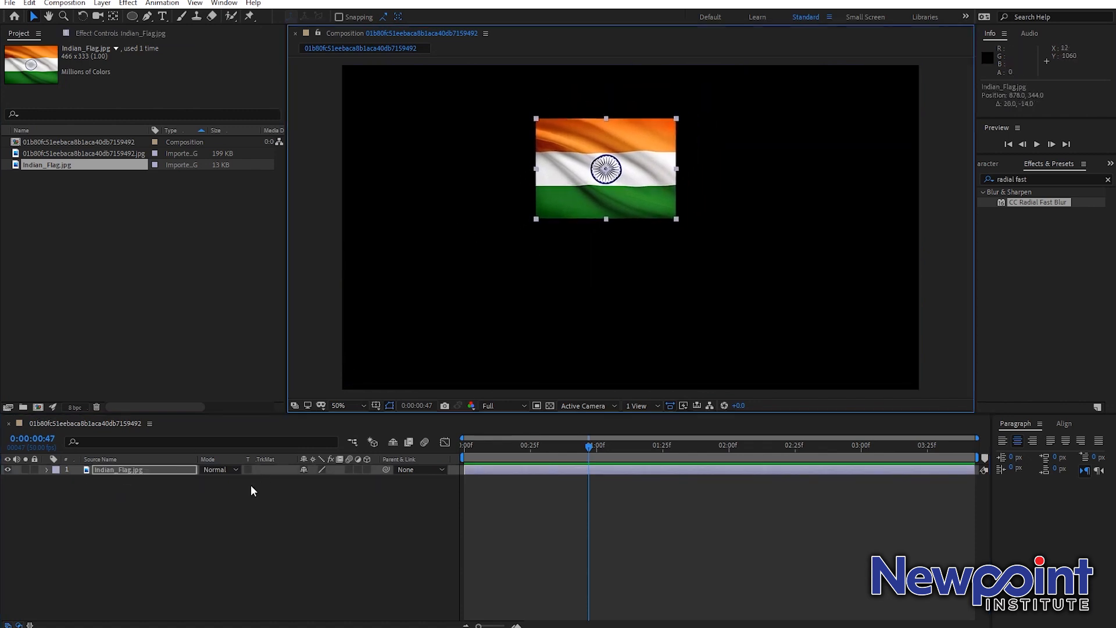
Step: Create a black 1920 x 1080 px solid layer in the composition above the flag
click(207, 534)
right_click(146, 523)
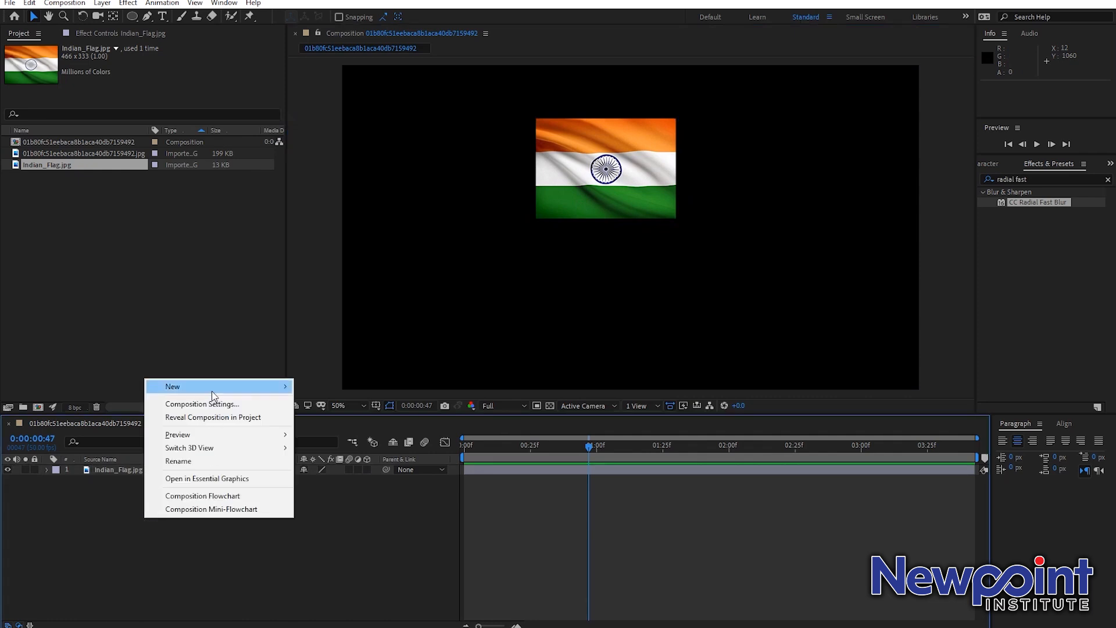
mouse_move(212, 388)
click(369, 417)
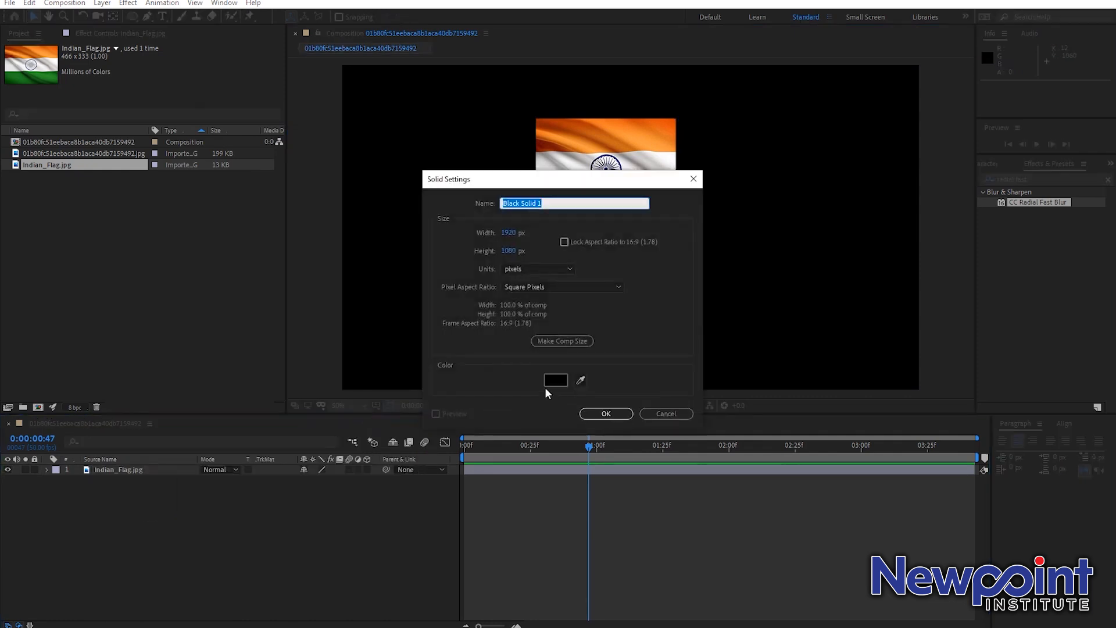
click(593, 414)
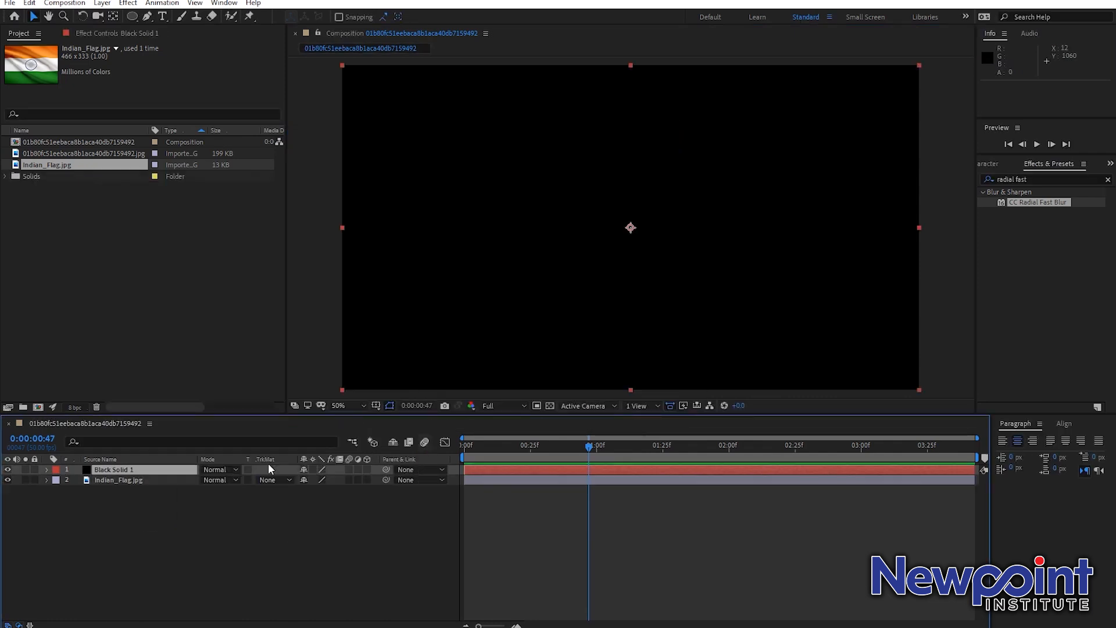
Step: Change the solid layer's color to a dark orange-brown of about RGB 47, 36, 24
click(102, 3)
click(113, 30)
click(782, 429)
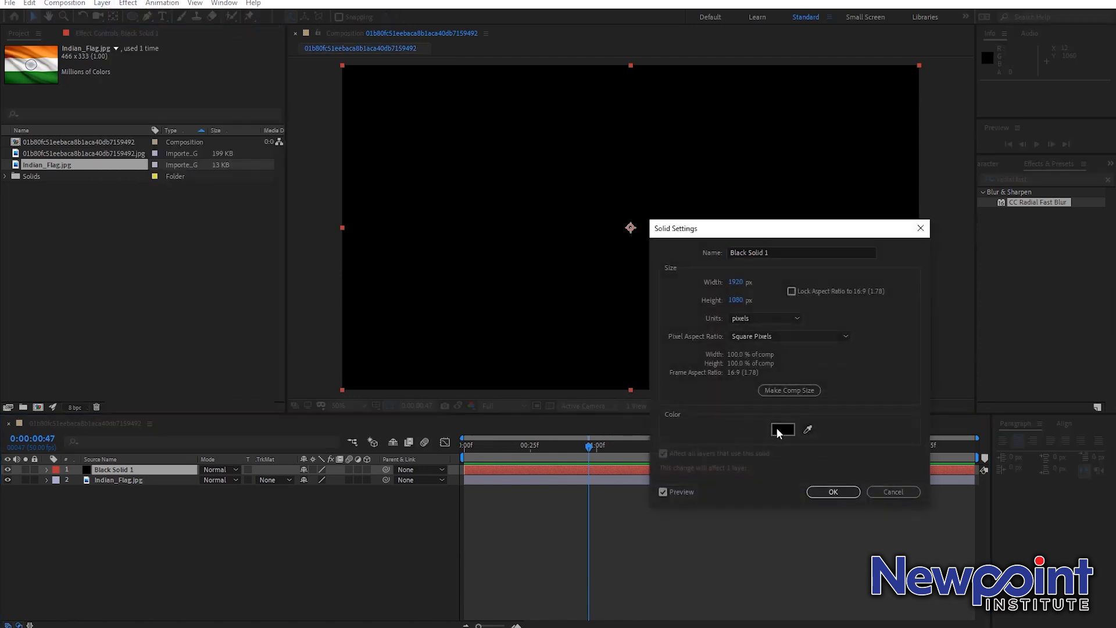
click(774, 452)
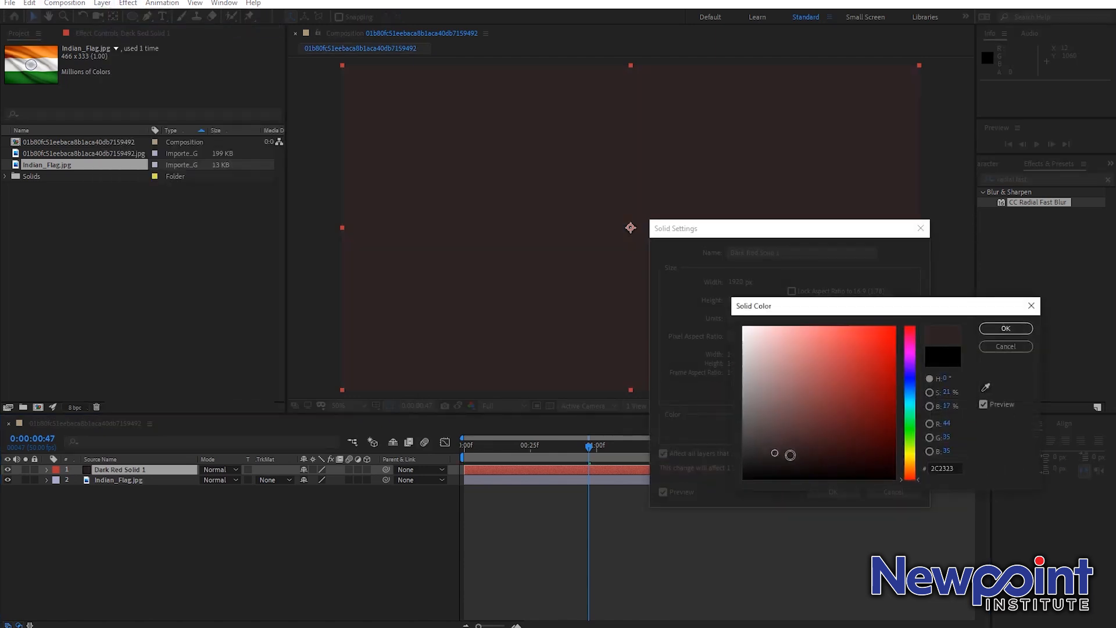
click(910, 464)
click(816, 451)
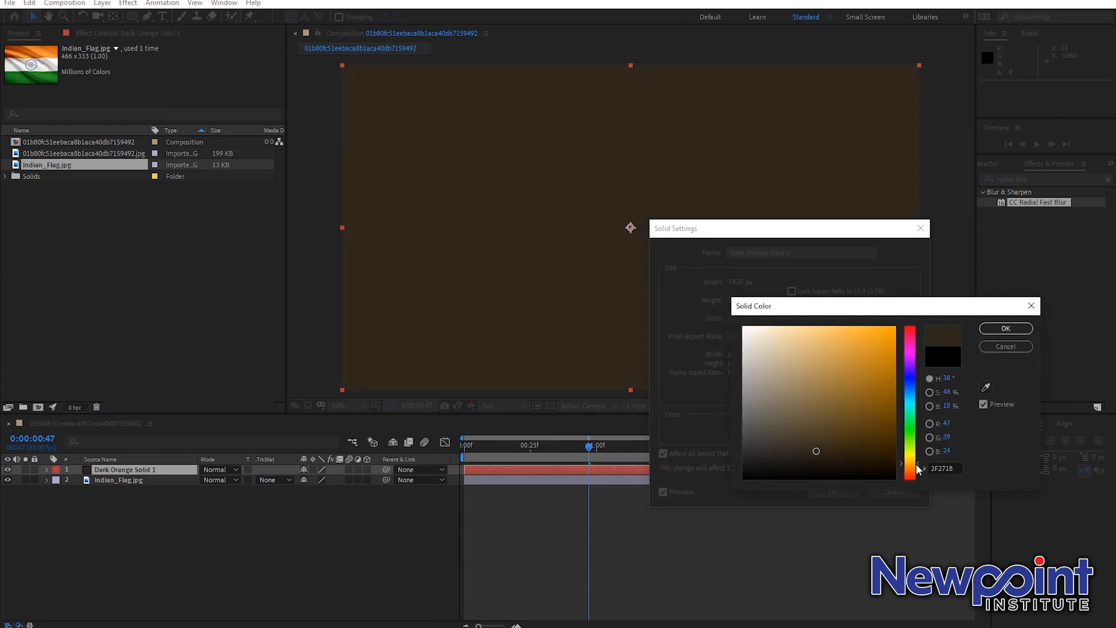
click(1006, 328)
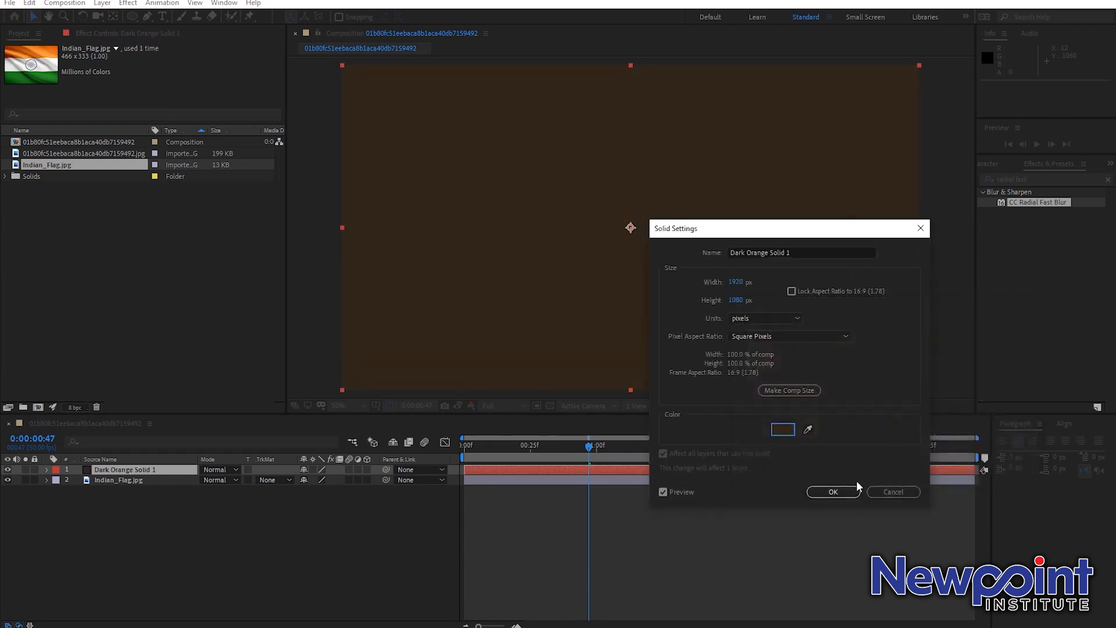
click(839, 491)
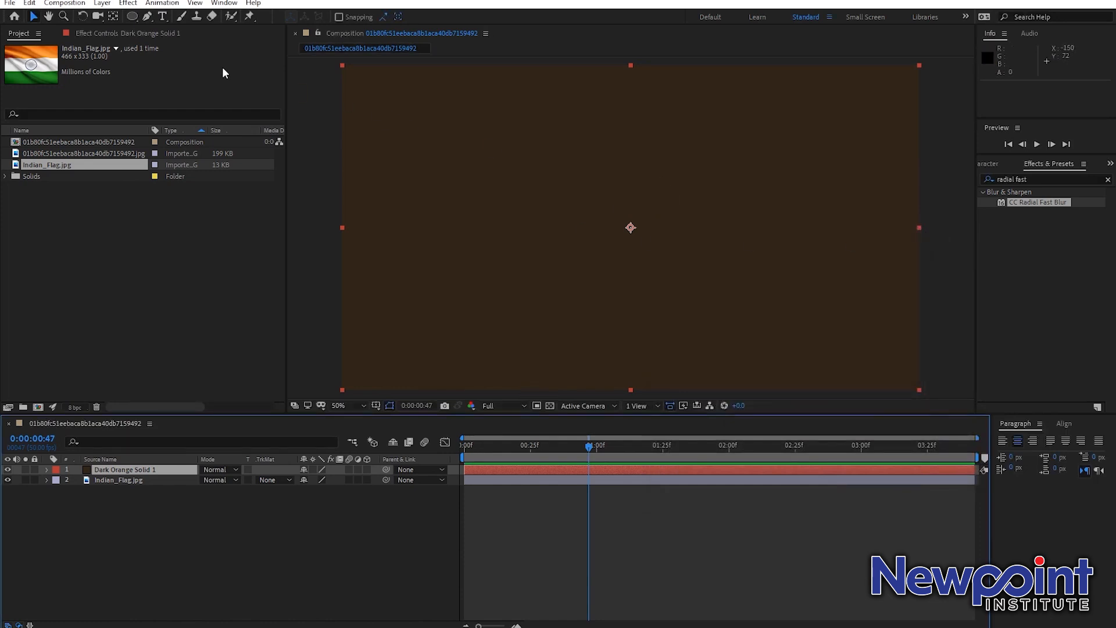
Step: Narrow the solid to 2% of its width and position it as a pole along the flag's left edge
drag(918, 229, 523, 338)
drag(514, 273, 520, 277)
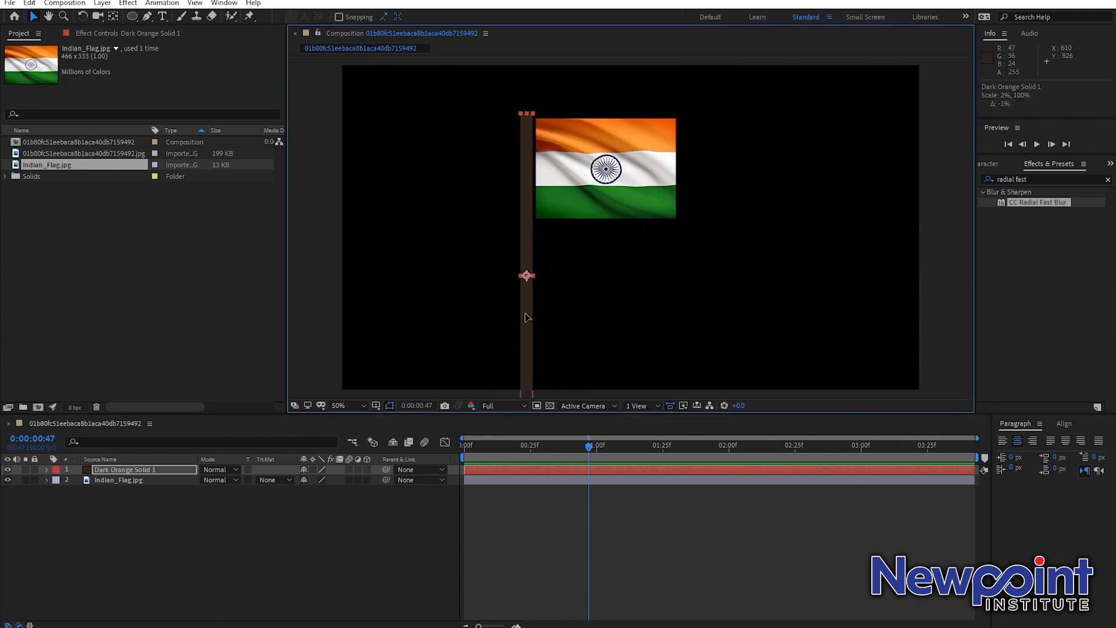
Step: Scale the flag layer to 129% and move it so its left edge meets the pole just below the top
click(134, 479)
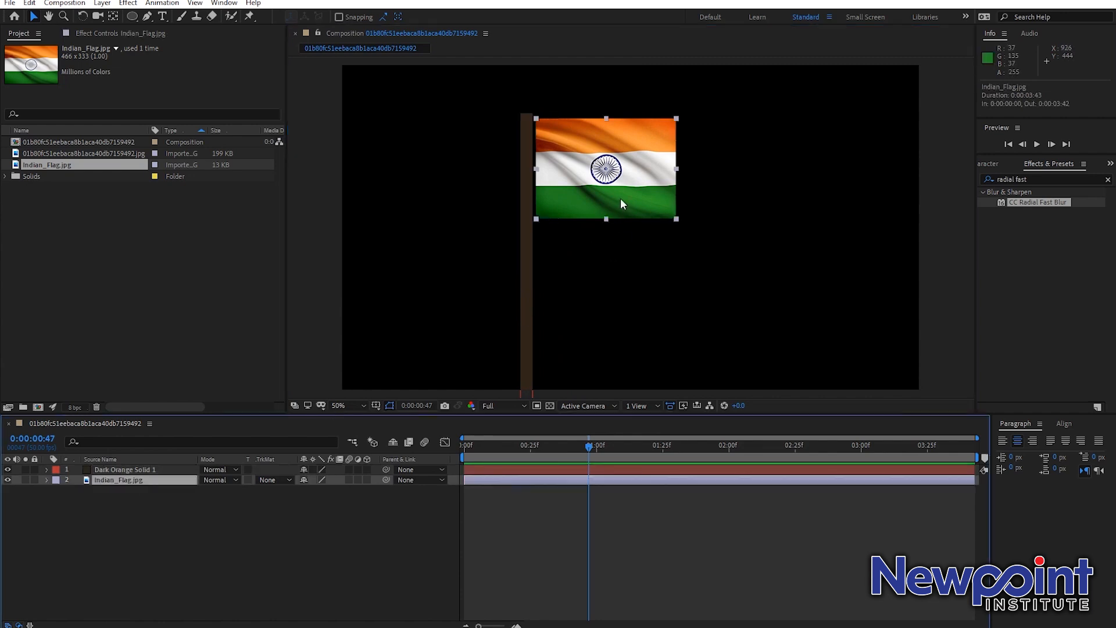
key(s)
drag(317, 490, 332, 490)
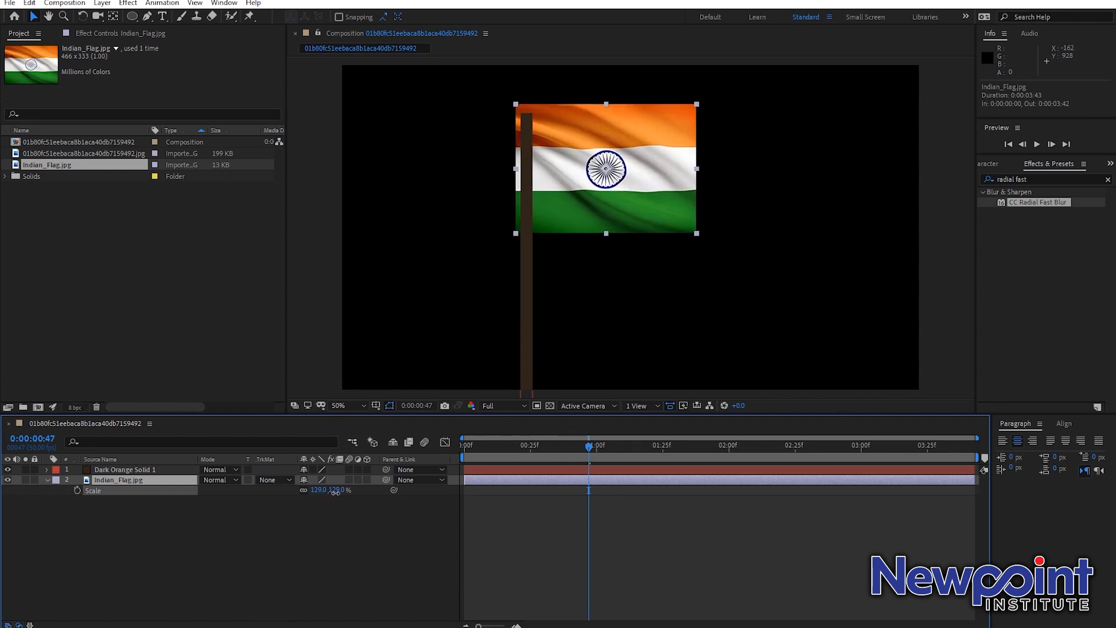
mouse_move(626, 202)
mouse_down()
mouse_move(644, 224)
mouse_move(642, 211)
mouse_up()
click(637, 539)
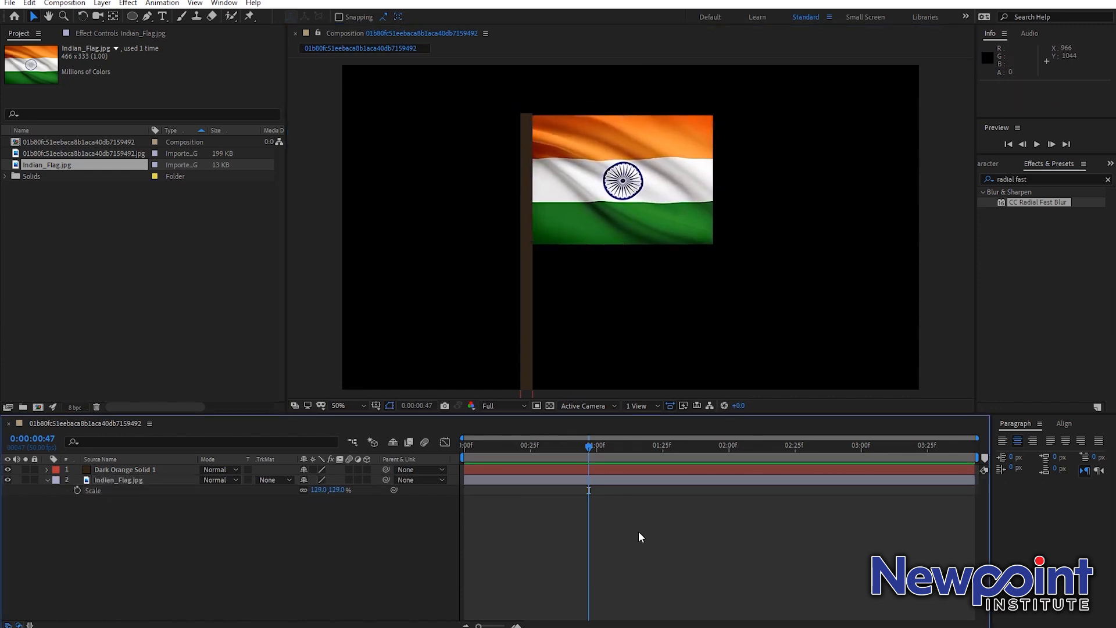
Step: Find the Gradient Ramp effect and apply it to the dark orange pole solid
key(period)
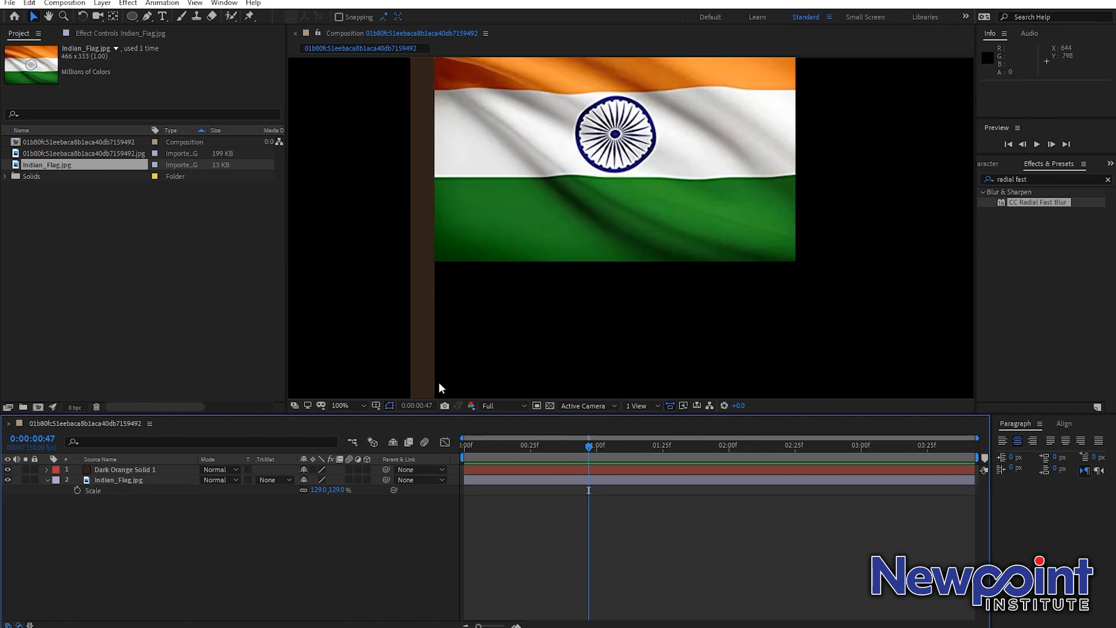
click(141, 469)
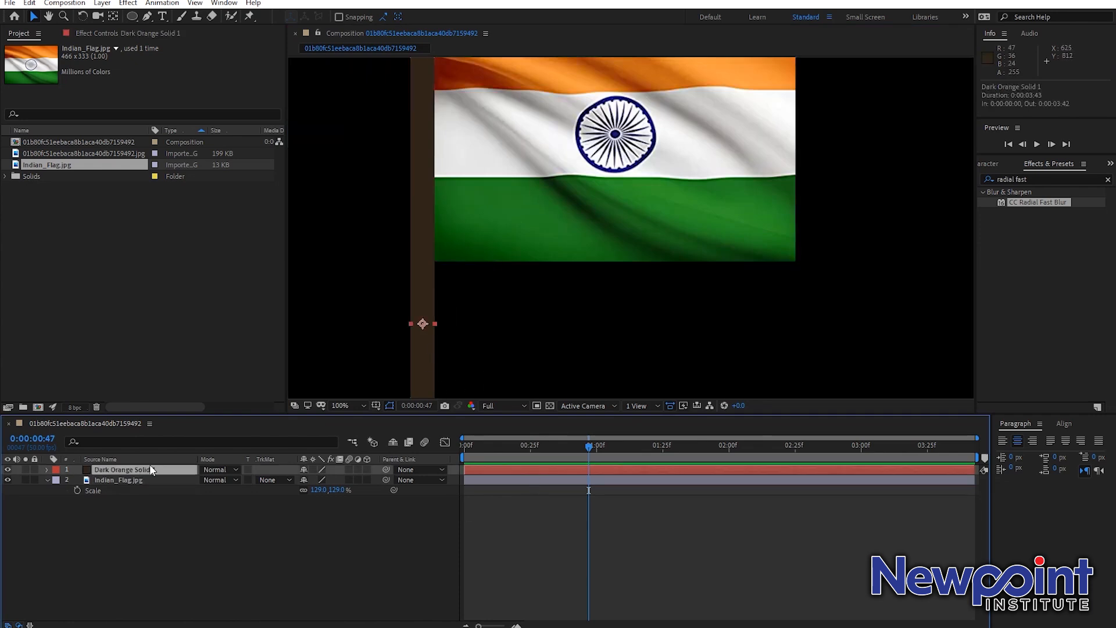
key(comma)
click(1010, 180)
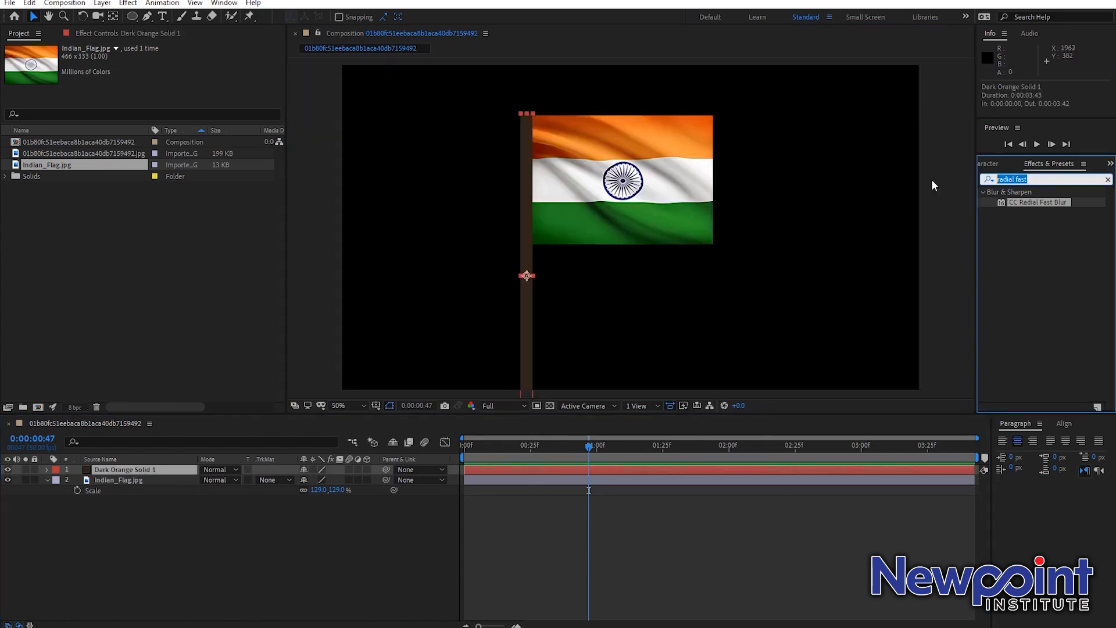
text(grad)
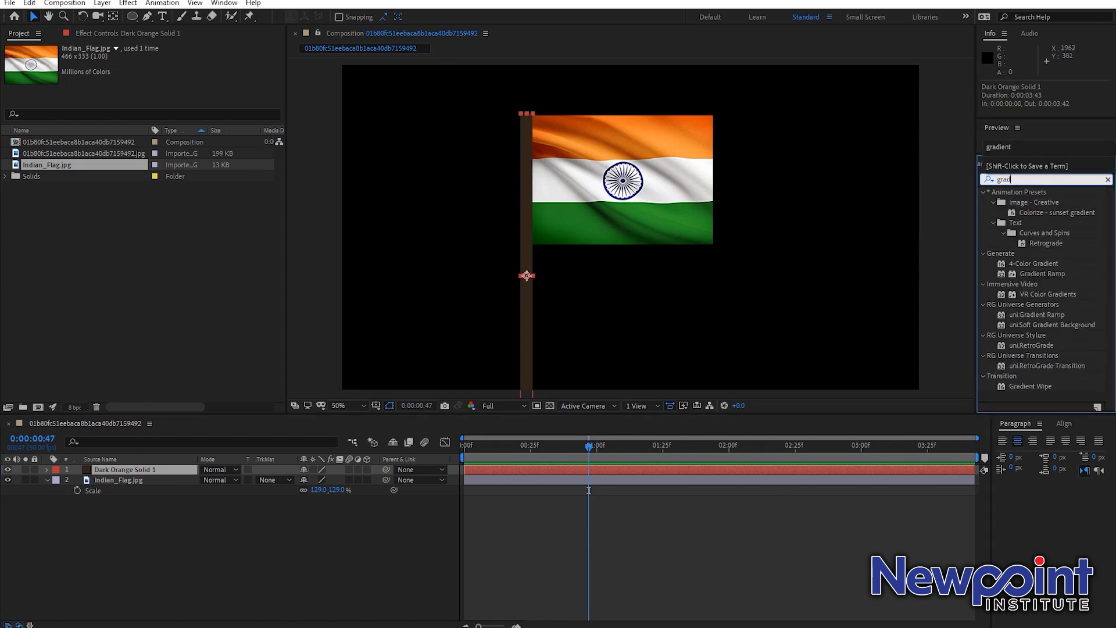
text(ient ram)
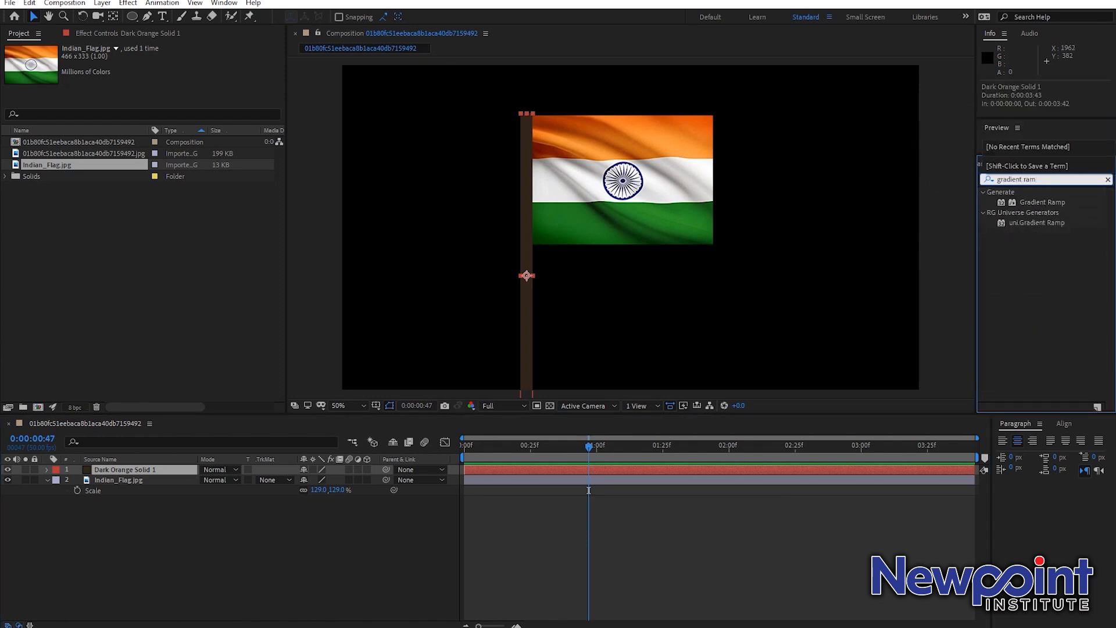
drag(1049, 202, 169, 469)
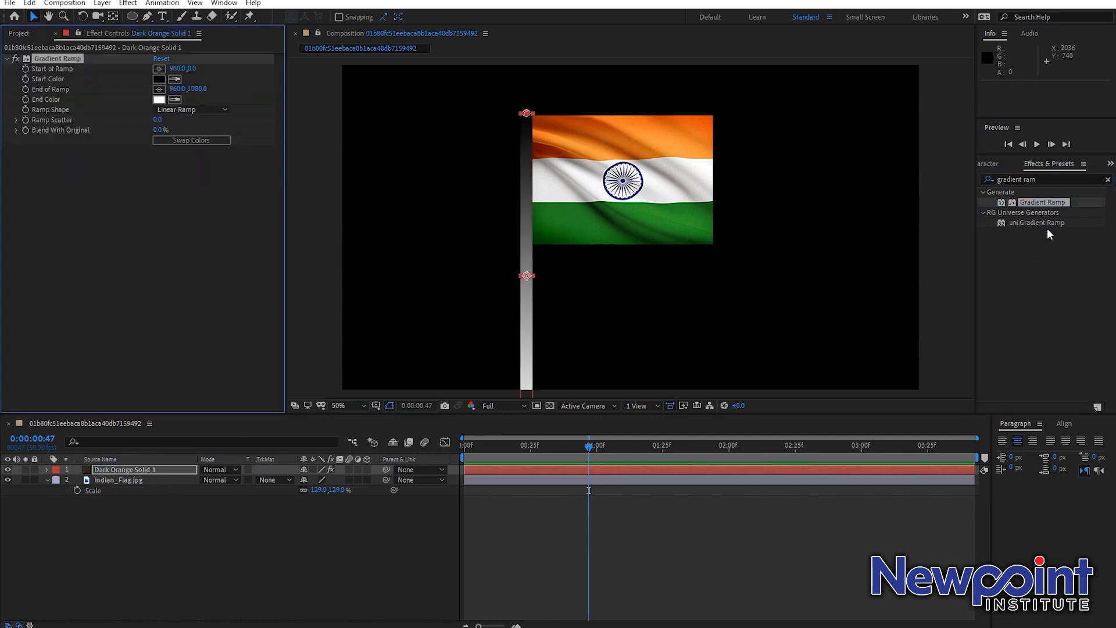
click(1107, 179)
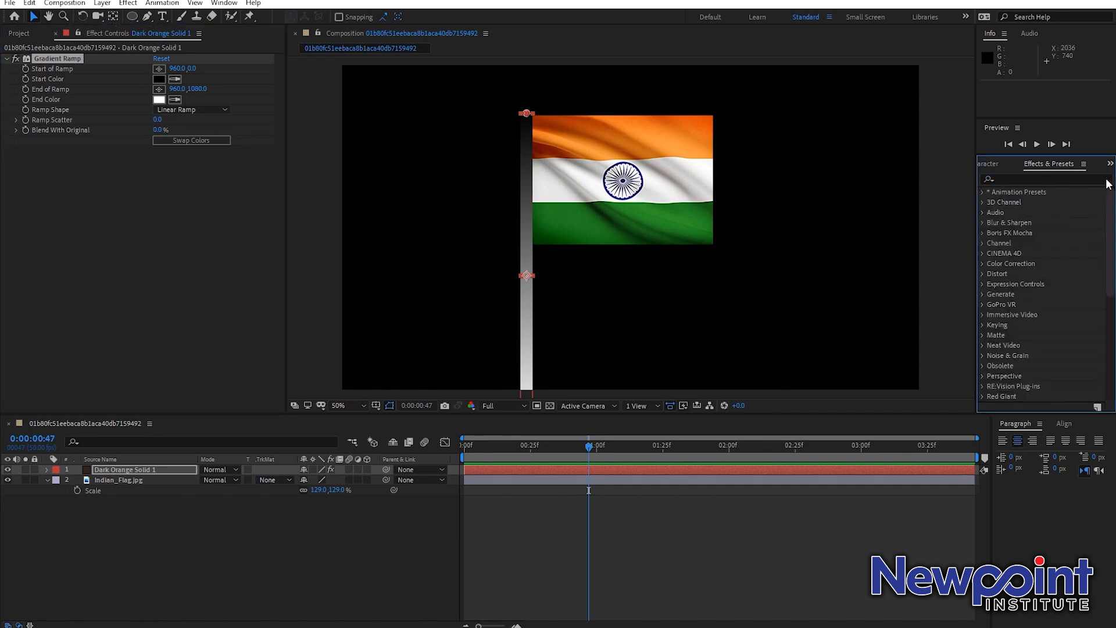
Step: Look up Gradient Ramp among the Generate effects and inspect the start color of the pole's ramp
click(127, 3)
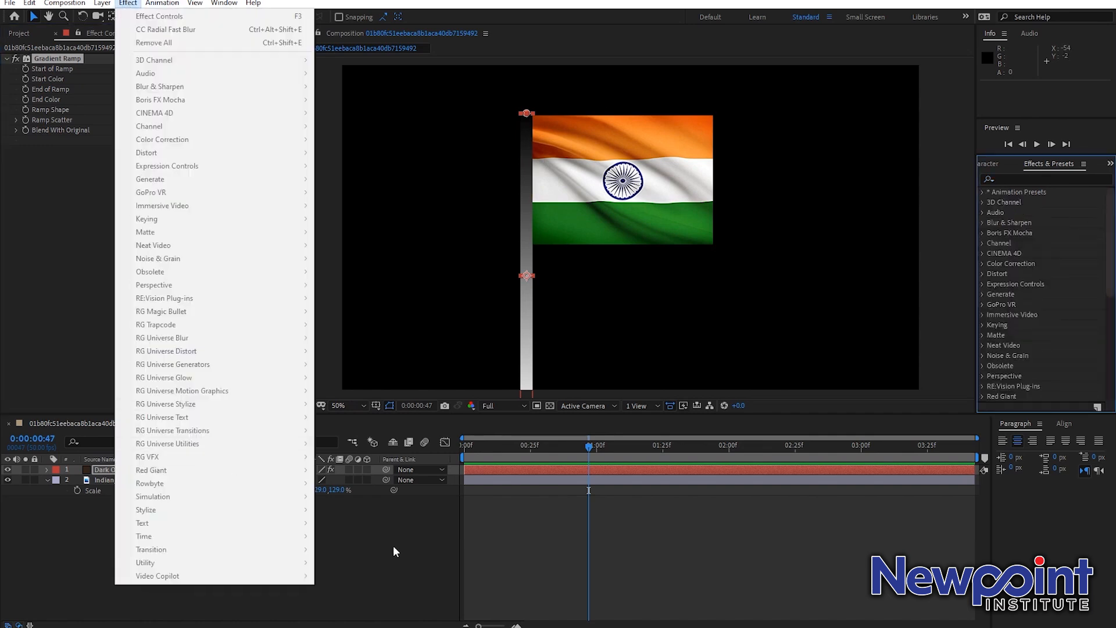
click(392, 546)
click(124, 471)
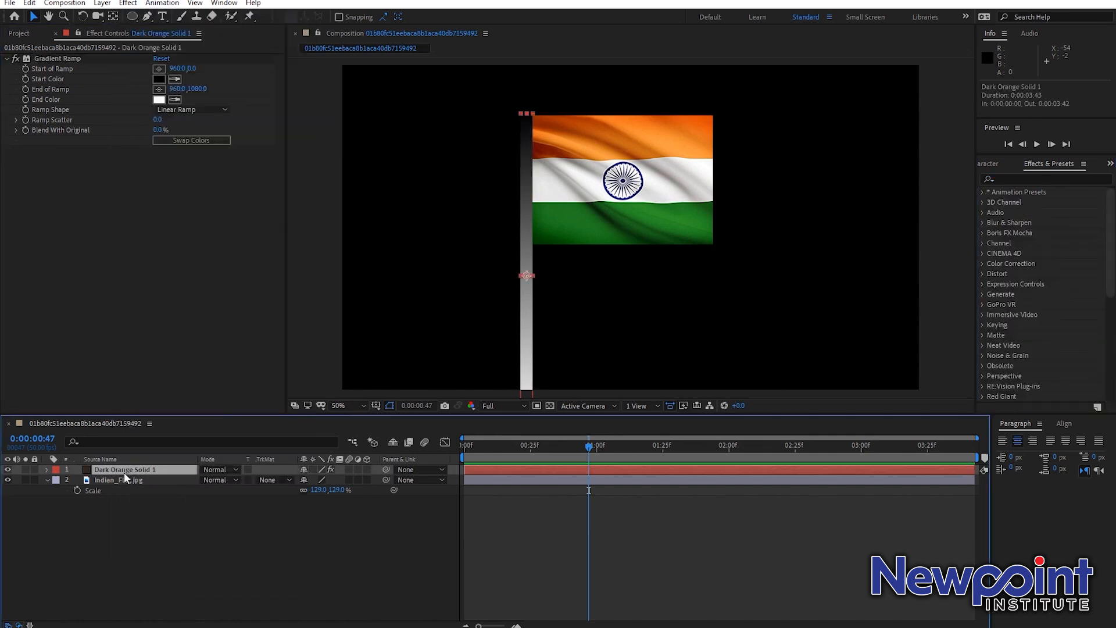
click(127, 3)
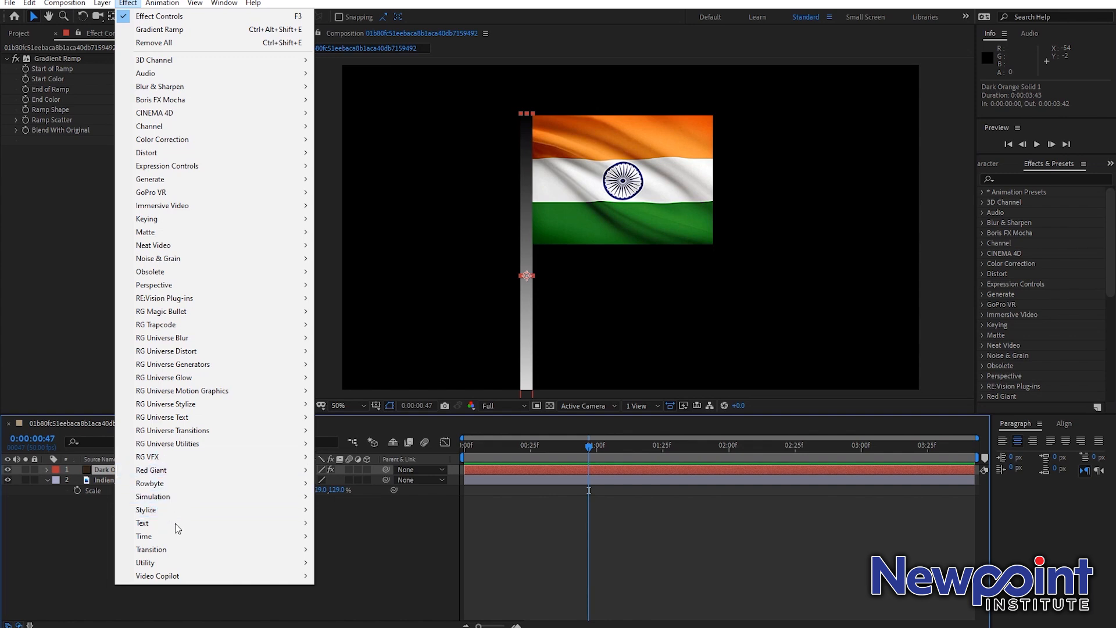
mouse_move(207, 180)
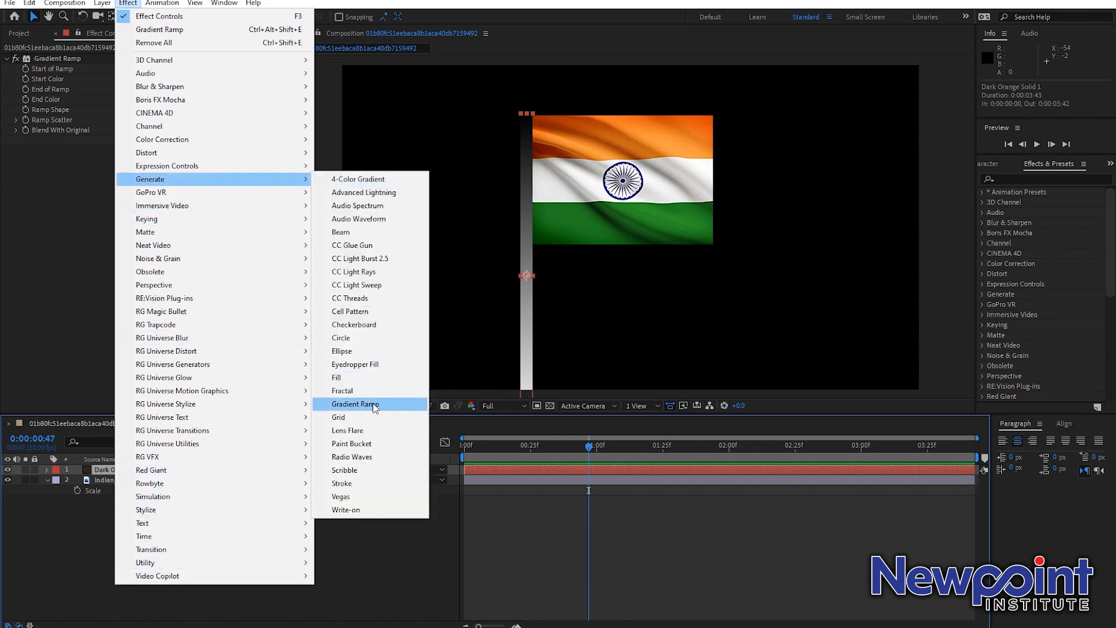
click(1054, 175)
click(1040, 179)
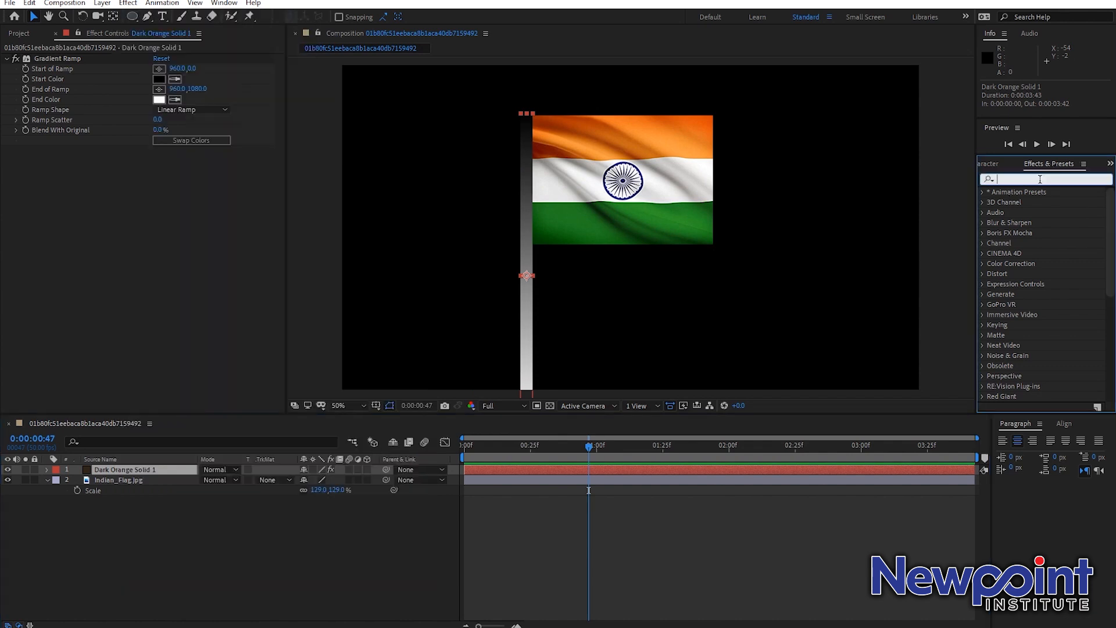
click(800, 512)
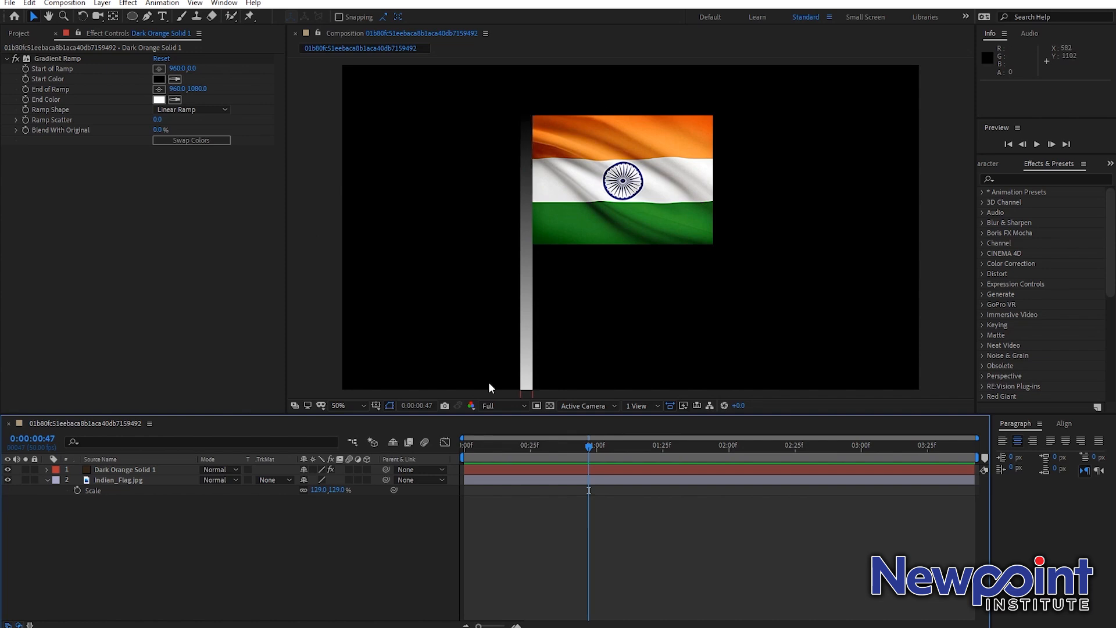
click(1049, 170)
click(1022, 178)
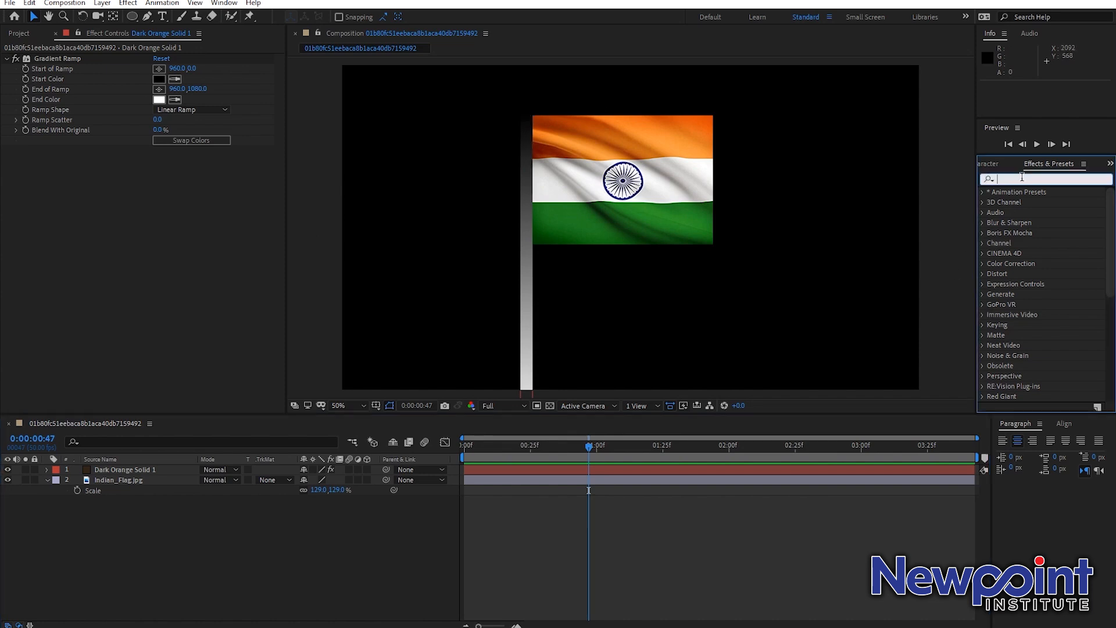
click(1054, 164)
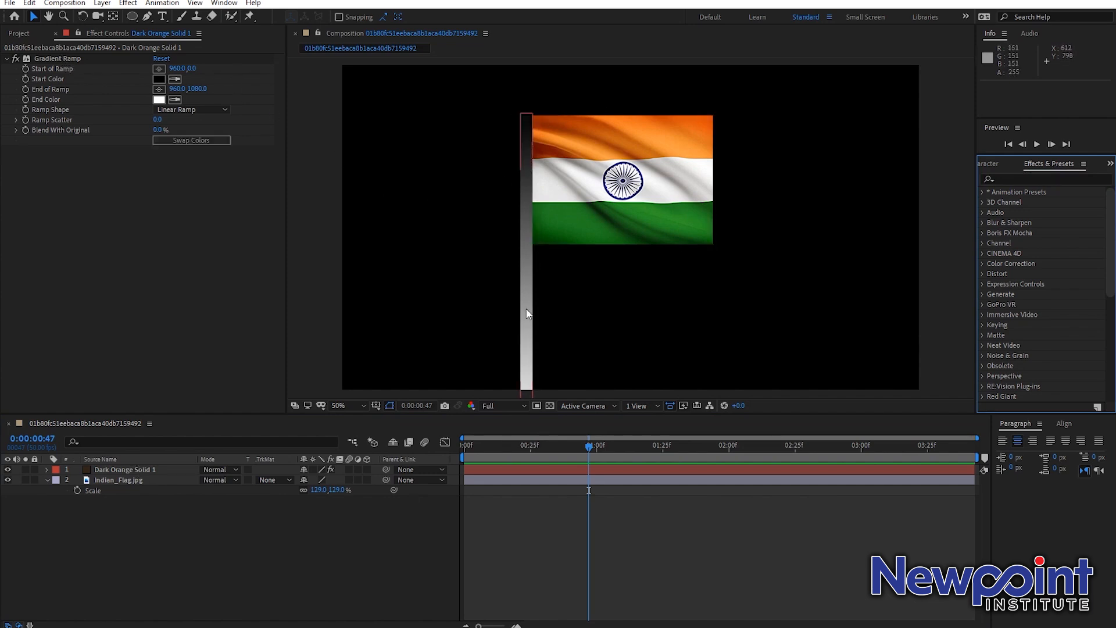
click(158, 79)
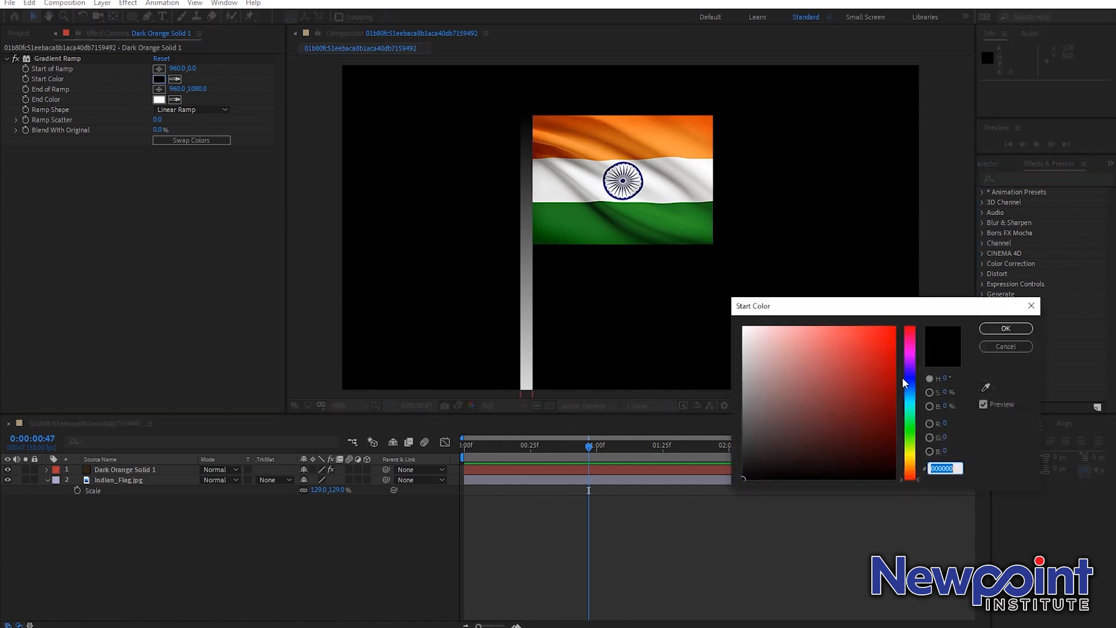
click(1006, 347)
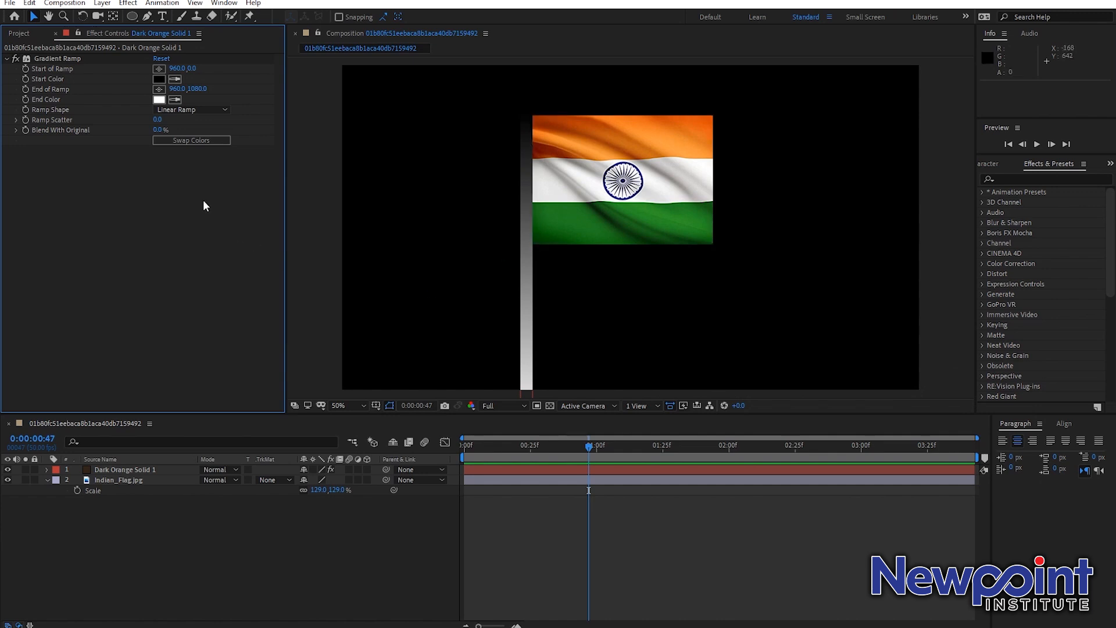
Step: Run the gradient across the pole's width, with the ramp's start at about -144, 369 and its end at about 2380, 366
click(69, 58)
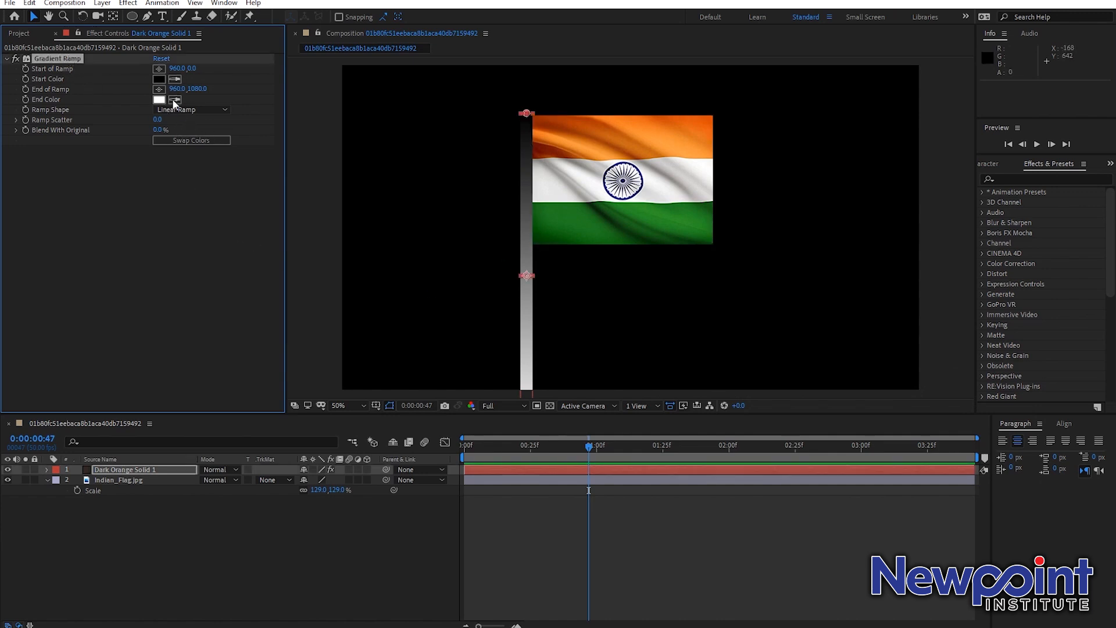
drag(527, 114, 499, 214)
drag(527, 277, 548, 264)
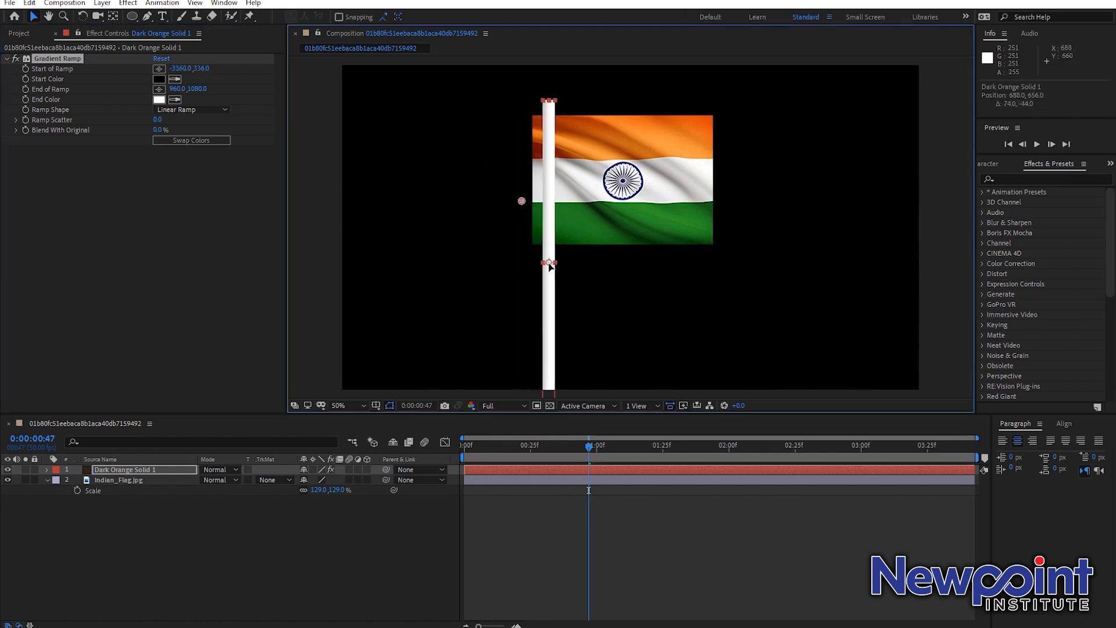
key(ctrl+z)
mouse_move(498, 214)
mouse_down()
mouse_move(526, 231)
mouse_move(516, 254)
mouse_move(506, 223)
mouse_up()
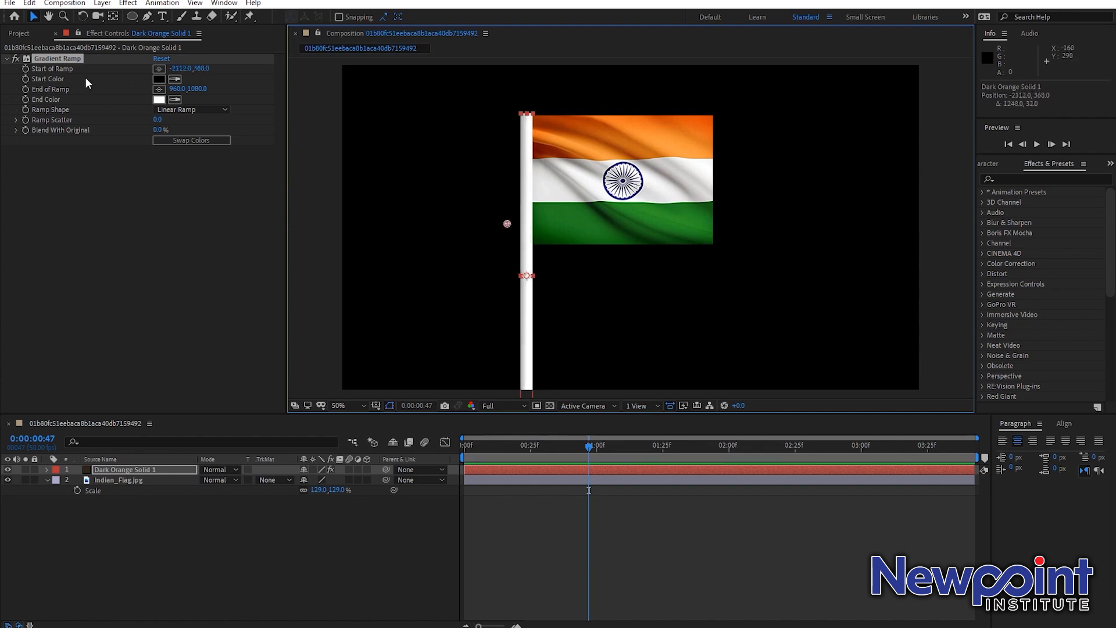
drag(183, 90, 271, 99)
key(comma)
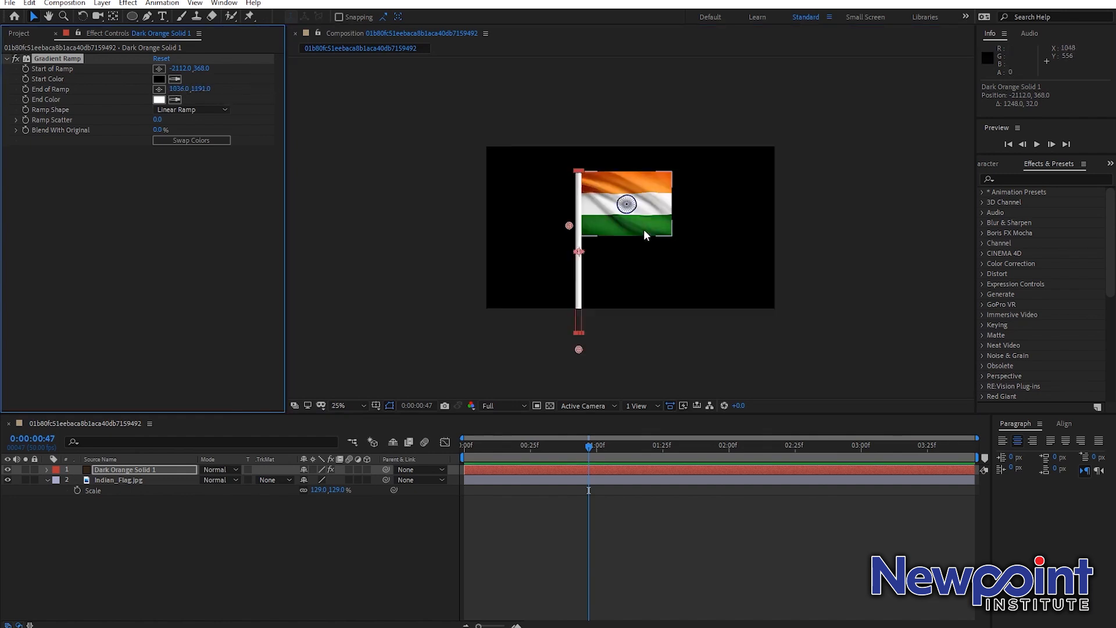
mouse_move(579, 349)
mouse_down()
mouse_move(598, 304)
mouse_move(598, 241)
mouse_move(563, 226)
mouse_up()
key(period)
key(period)
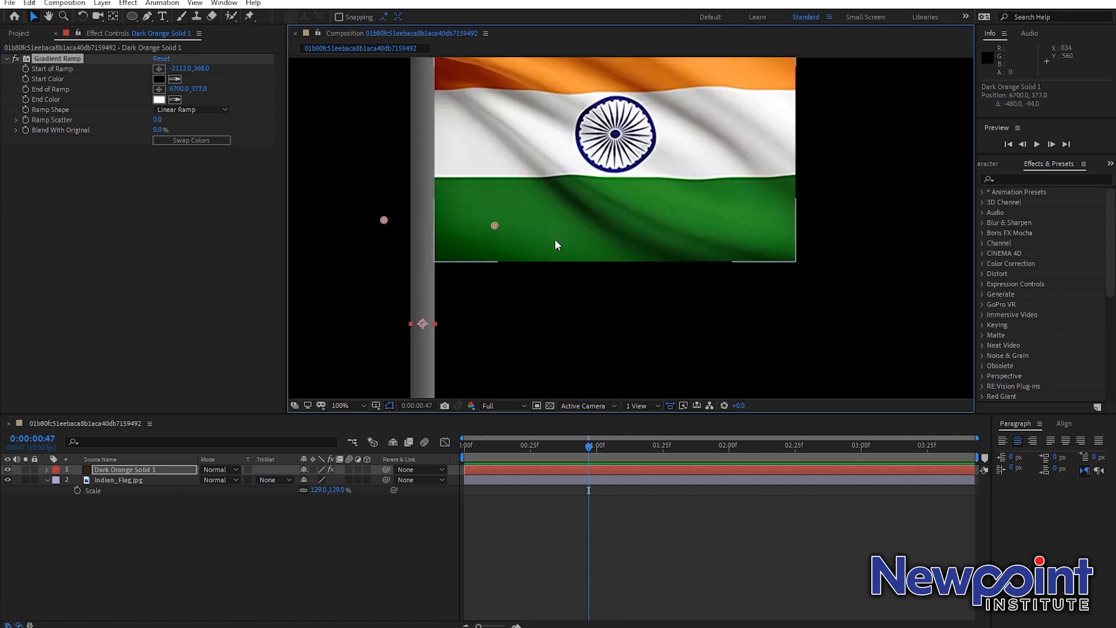
mouse_move(492, 227)
mouse_down()
mouse_move(398, 219)
mouse_move(440, 220)
mouse_move(410, 220)
mouse_up()
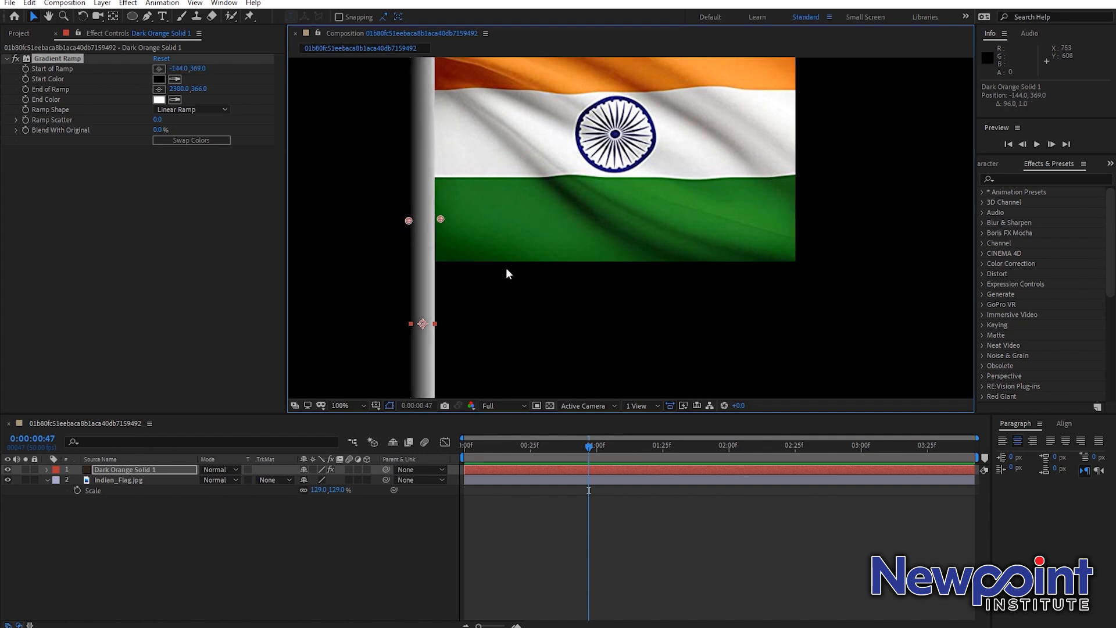
scroll(506, 269, down, 1)
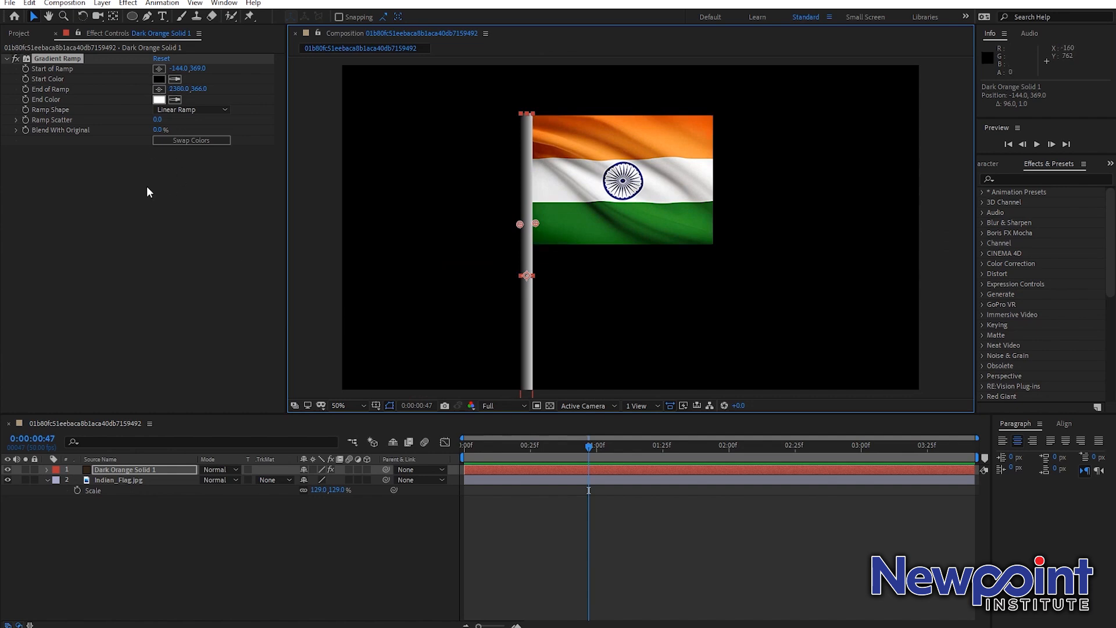
Step: Add the Tint color correction effect to the pole and map black to the dark red 2A0909
click(129, 3)
mouse_move(178, 141)
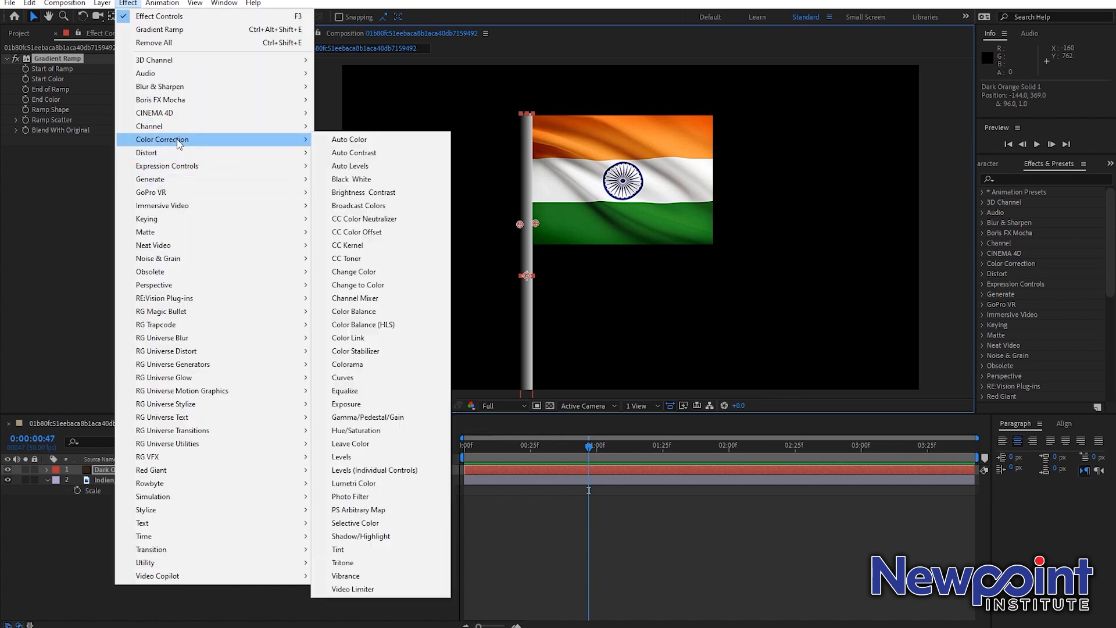
click(357, 549)
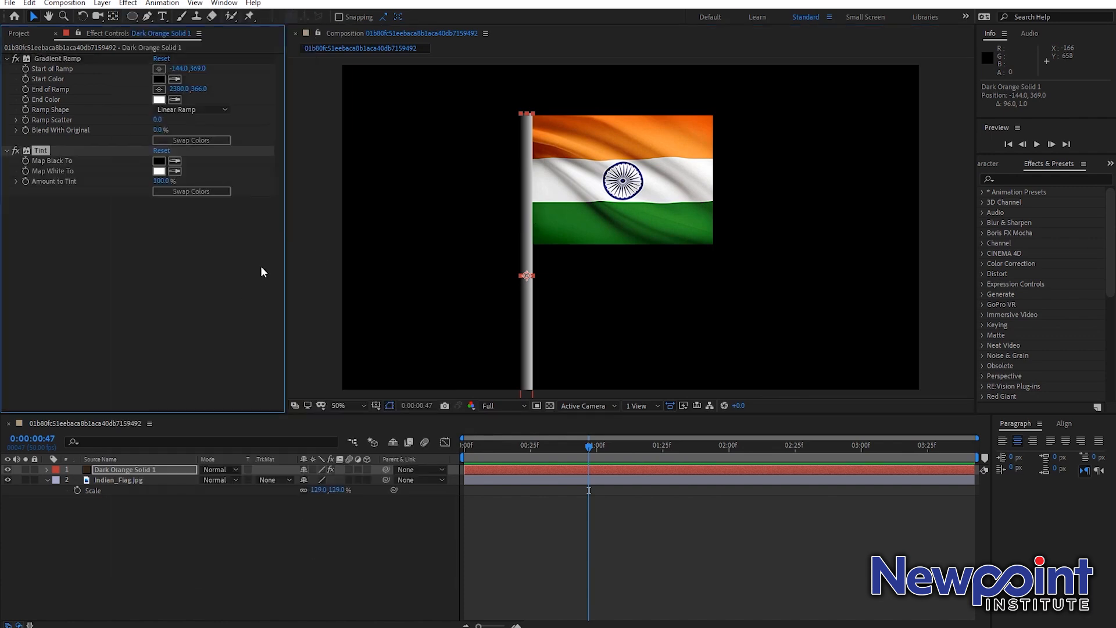
click(159, 161)
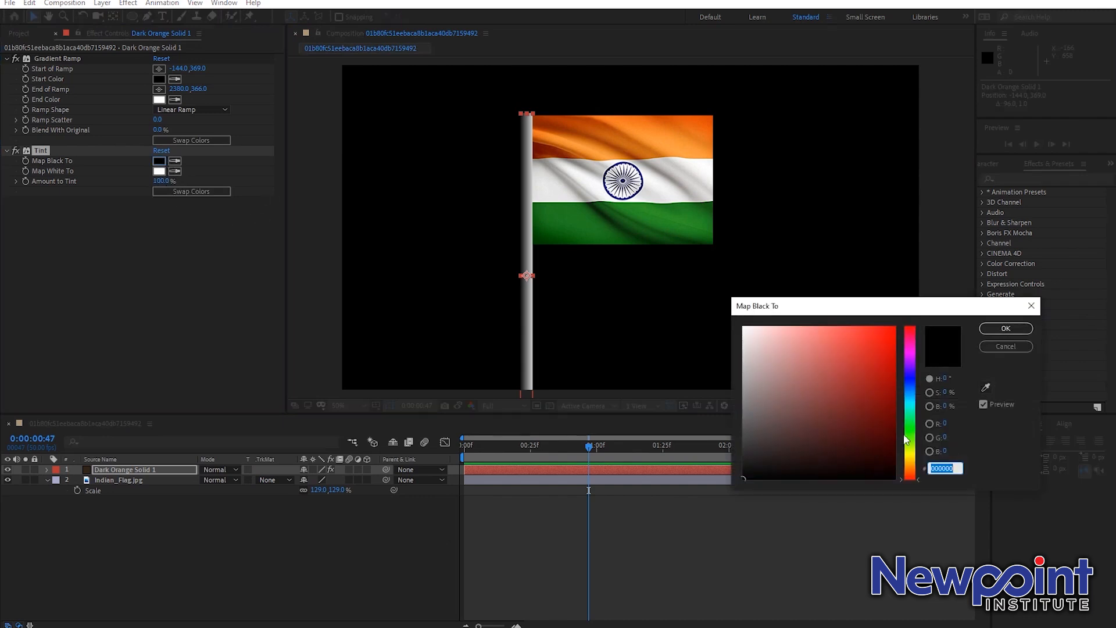
click(864, 454)
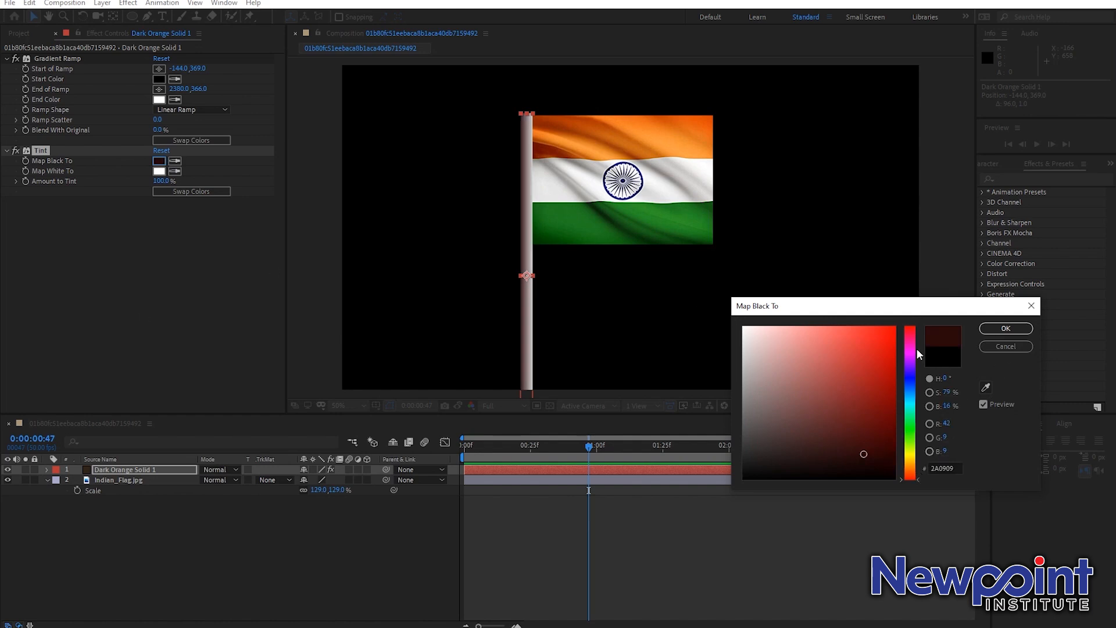
click(1006, 329)
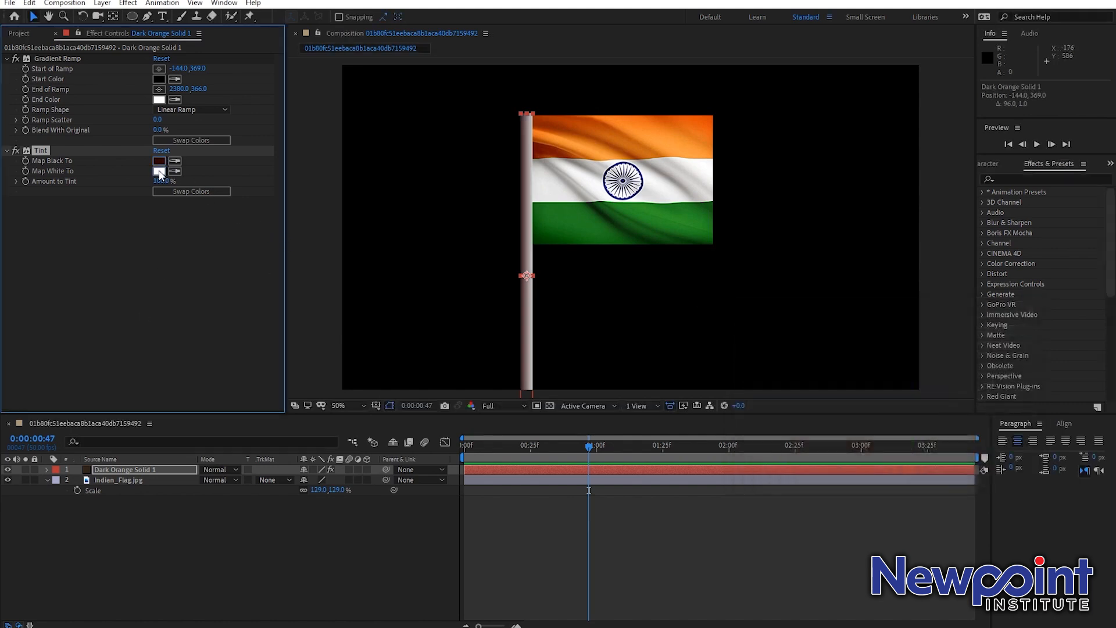
Step: Map the Tint effect's white to a medium orange-brown for the pole's light side
click(158, 171)
click(880, 458)
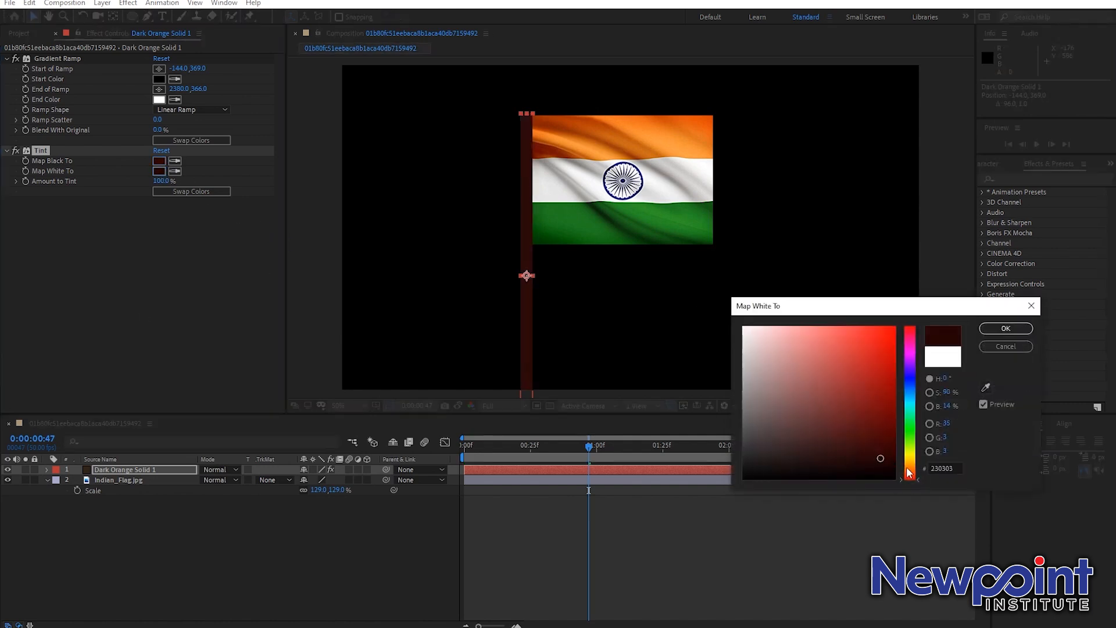
click(908, 465)
drag(877, 455, 839, 390)
click(1005, 328)
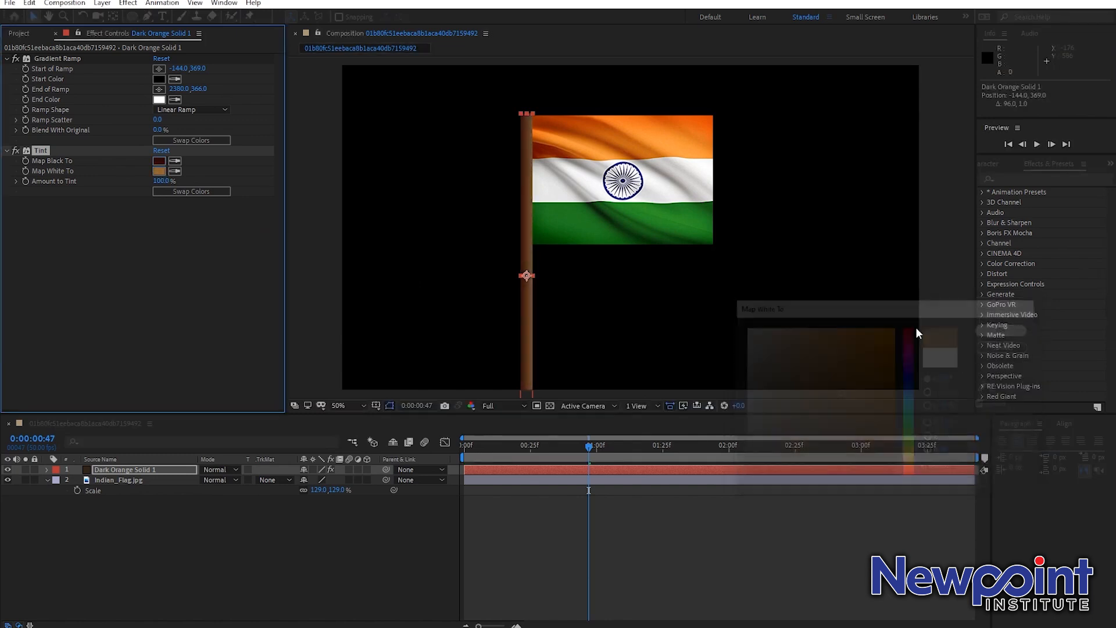
Step: Compare the pole with the Tint effect switched off and on
scroll(601, 298, up, 2)
click(16, 151)
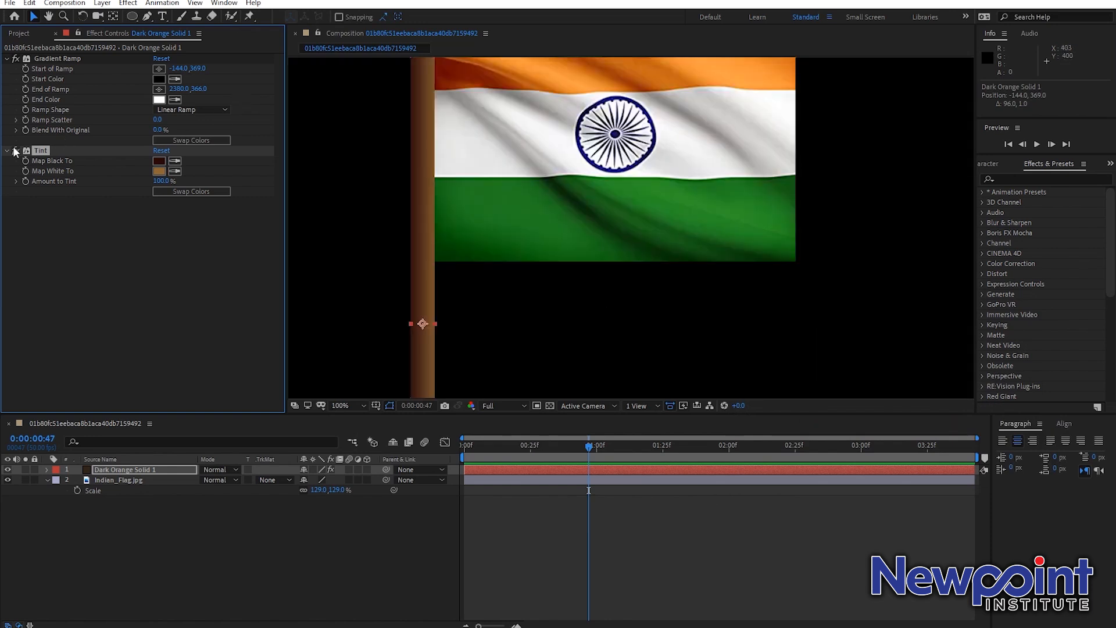
click(16, 151)
Step: Change the Tint effect's black mapping to a very dark orange-brown and deselect the pole layer
click(158, 161)
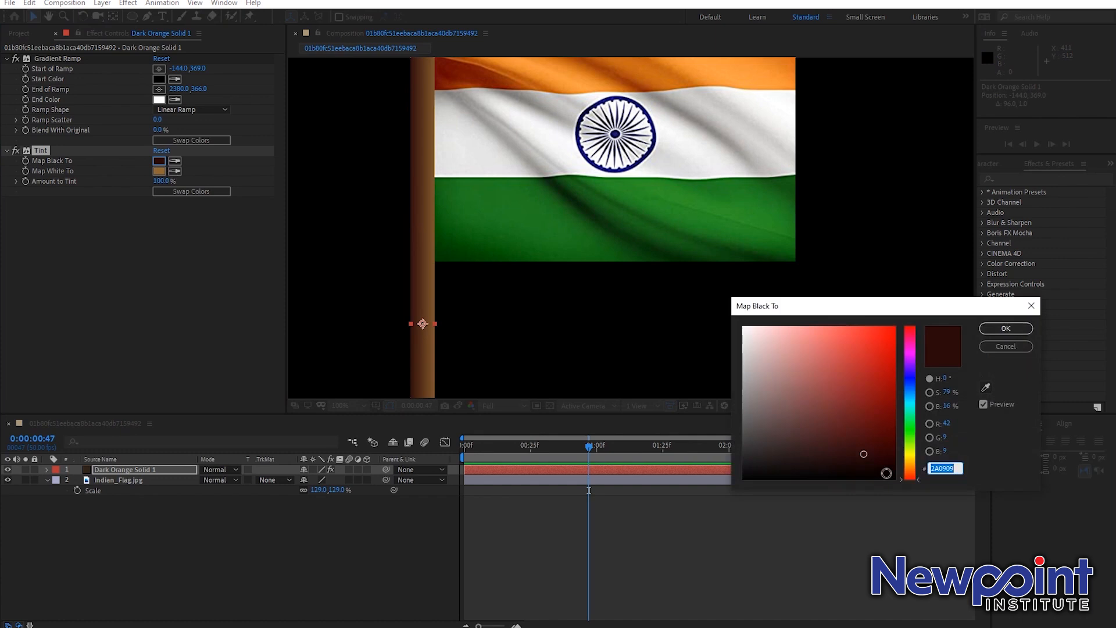
mouse_move(911, 479)
mouse_down()
mouse_move(910, 469)
mouse_move(879, 466)
mouse_up()
click(875, 462)
click(1006, 329)
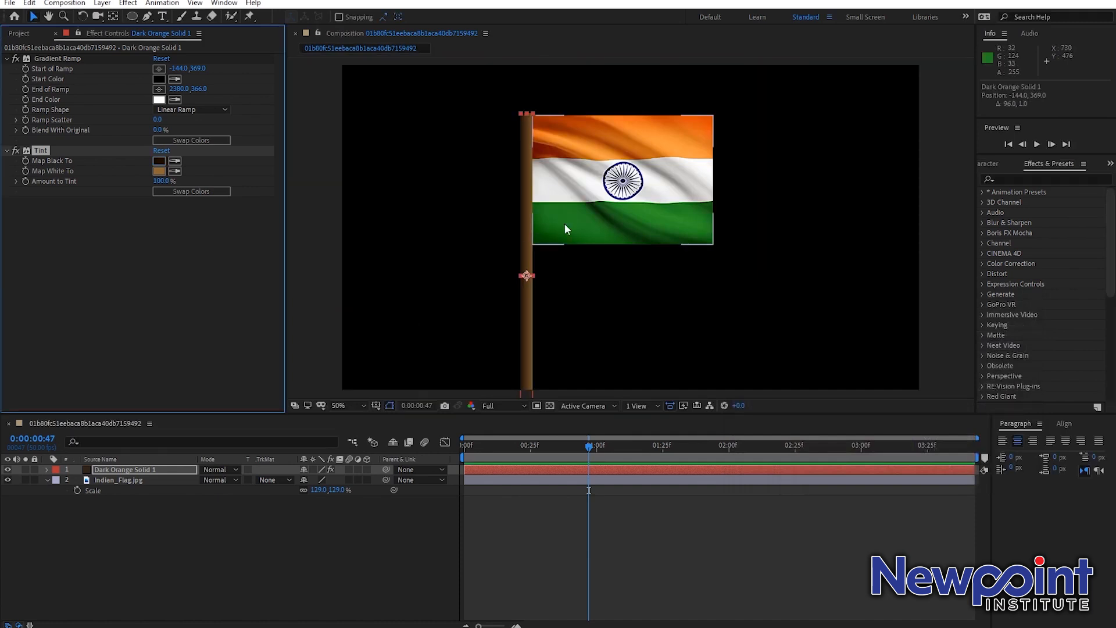
key(ctrl+shift+a)
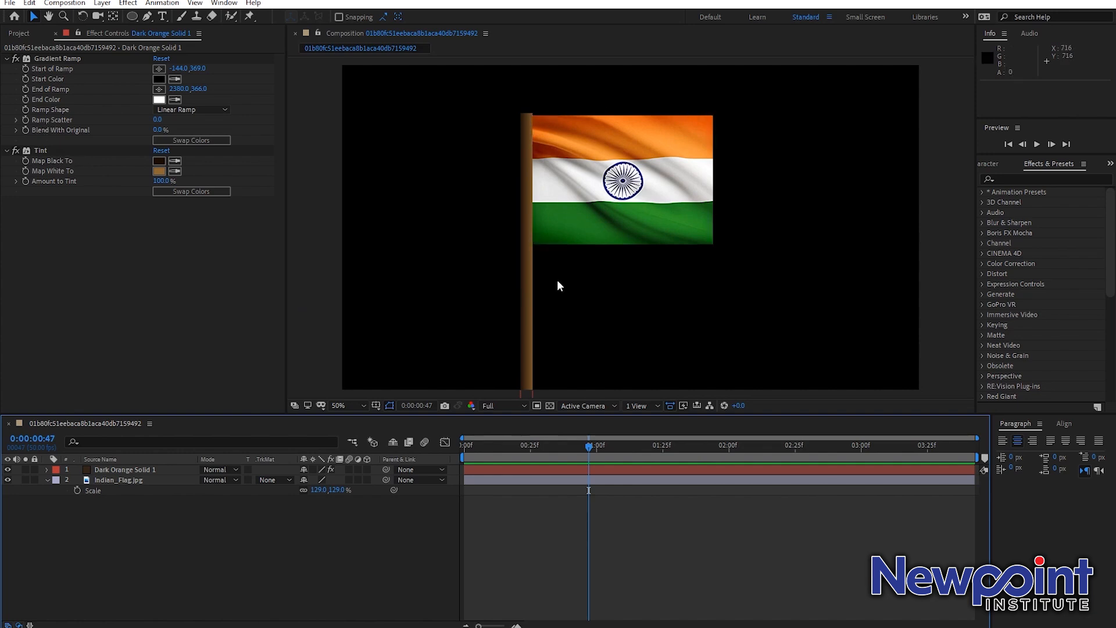
Step: Select the flag image in the composition and search the effects for "wave"
click(629, 205)
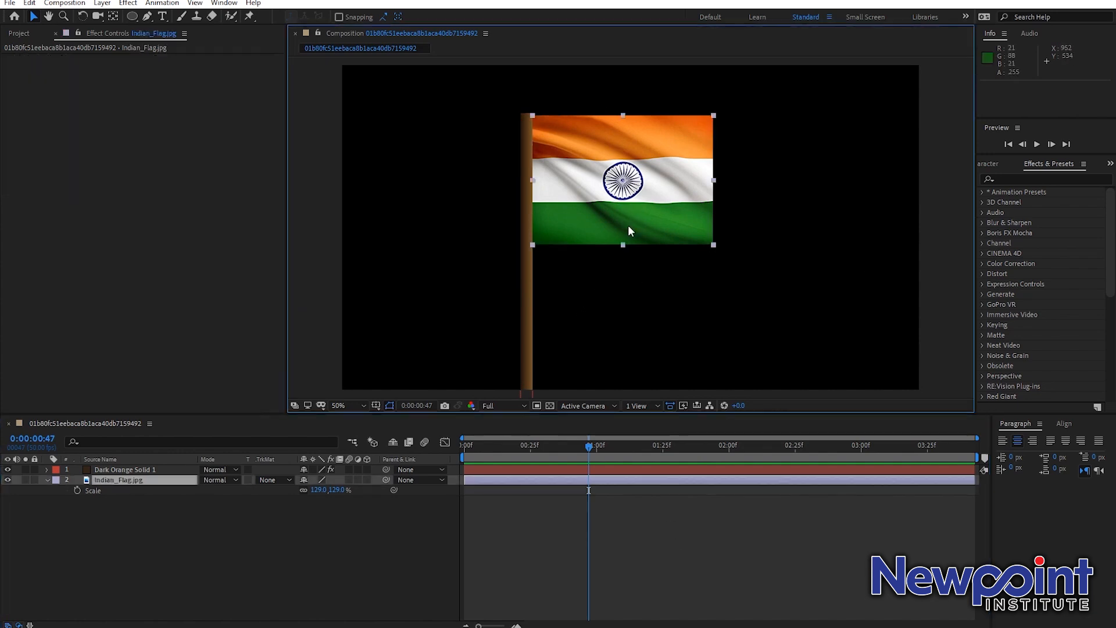
click(1019, 179)
text(wave)
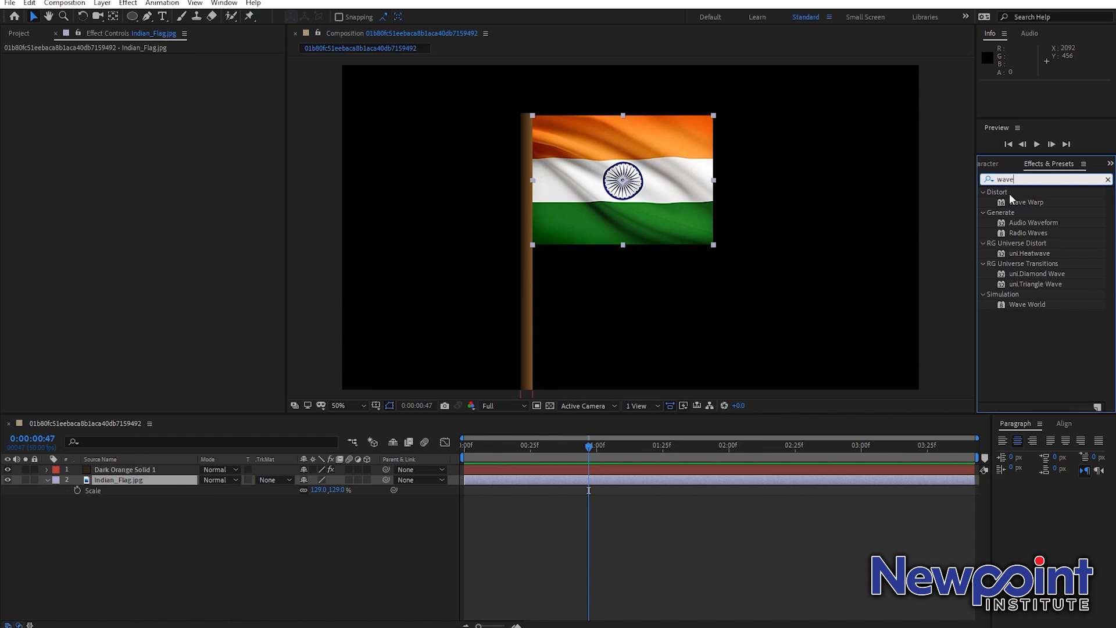
Step: Find Wave Warp among the Distort effects and apply it to the Indian_Flag.jpg layer
click(128, 4)
click(73, 567)
click(122, 480)
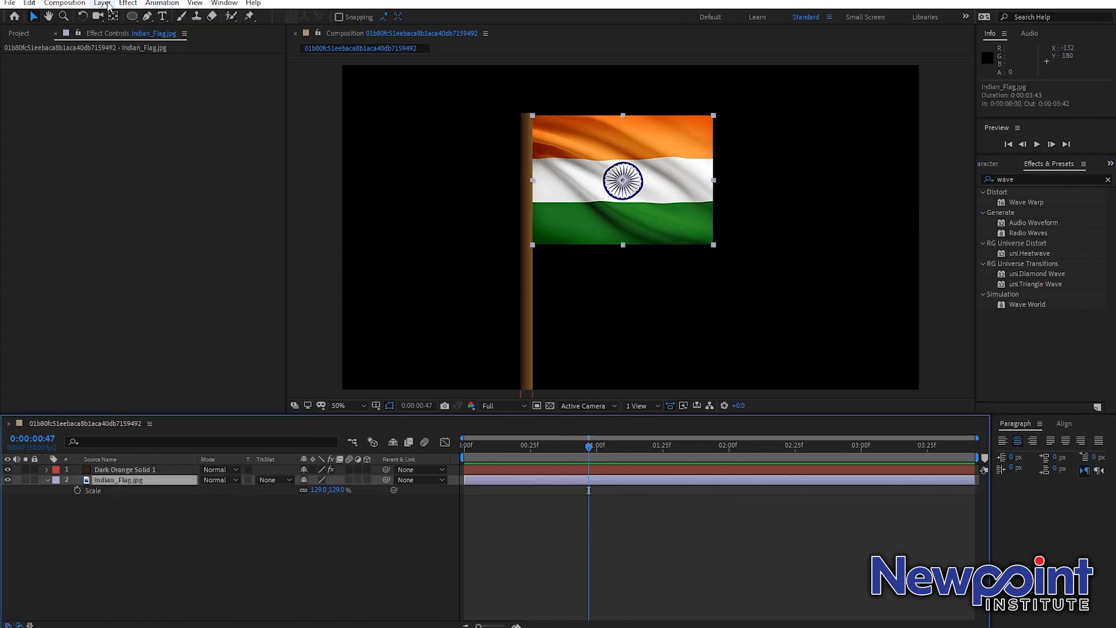
click(128, 3)
mouse_move(152, 152)
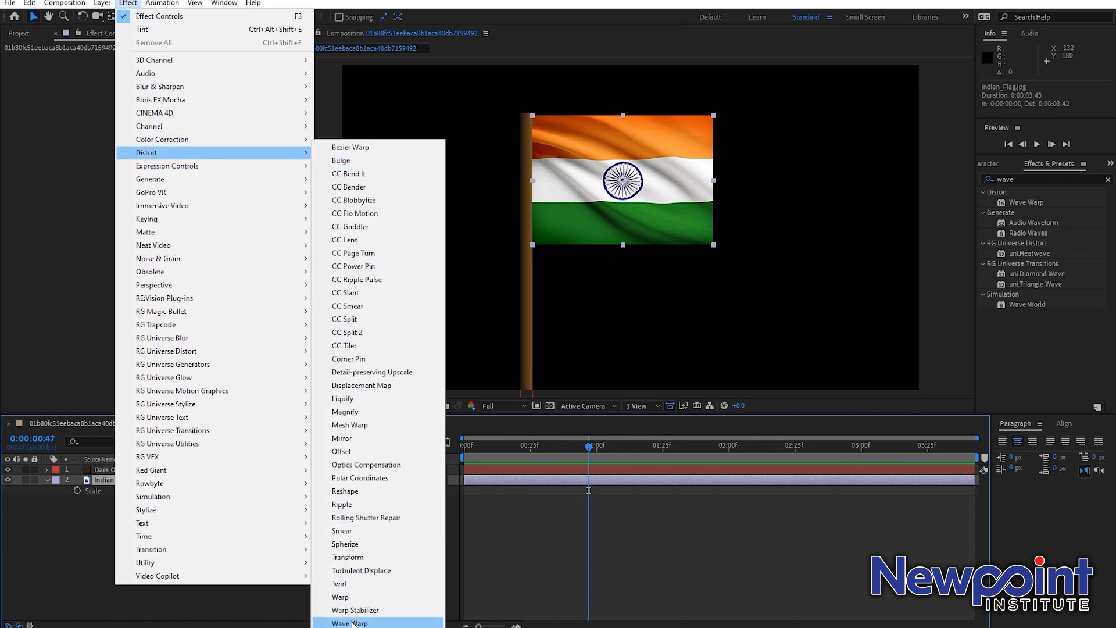
click(742, 551)
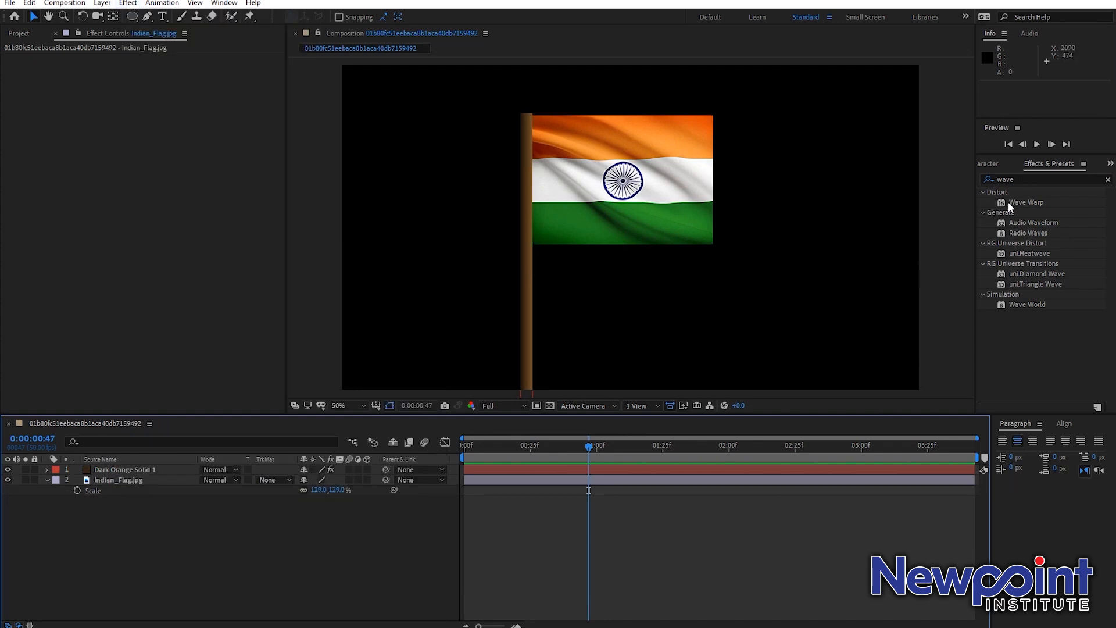
drag(1008, 201, 132, 484)
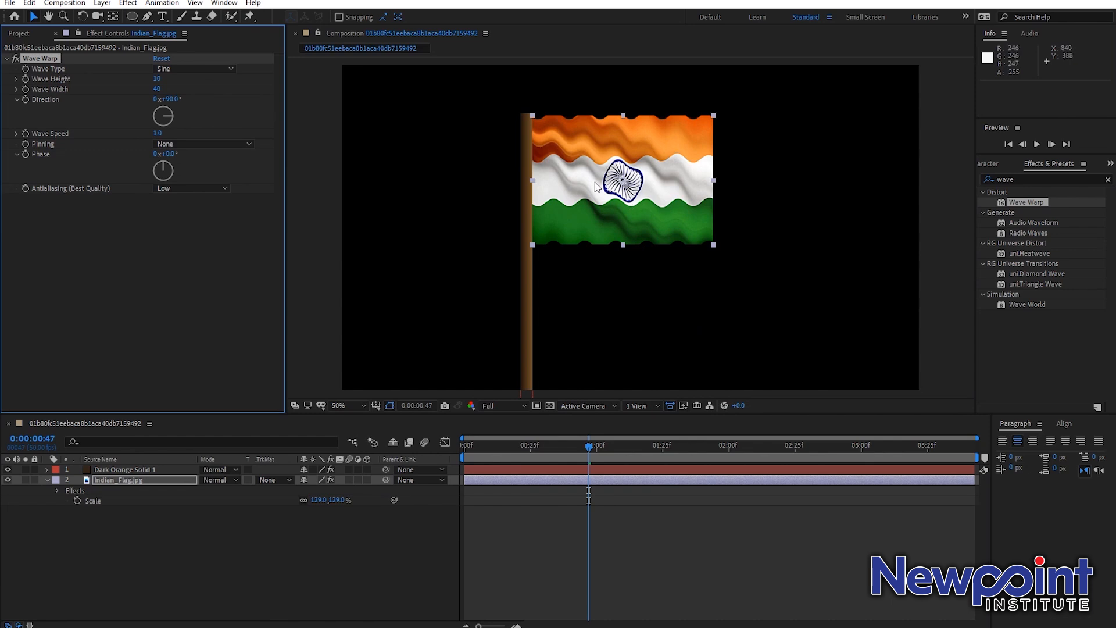
Step: Set the flag image's Wave Warp to a wave height of 10 and a wave width of 136
key(period)
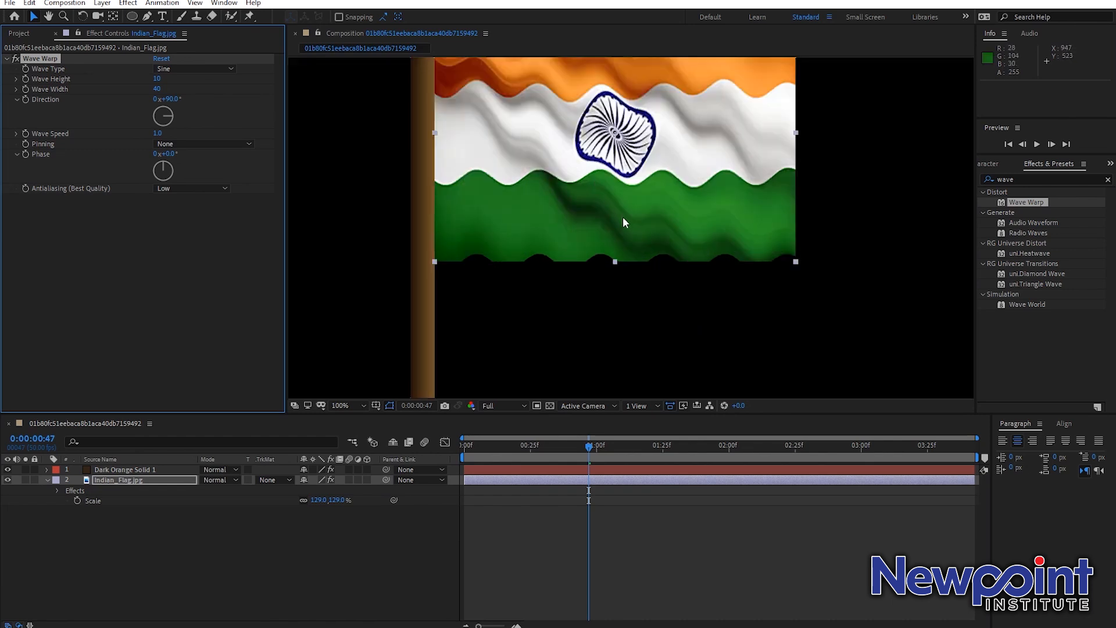
drag(622, 223, 703, 306)
key(v)
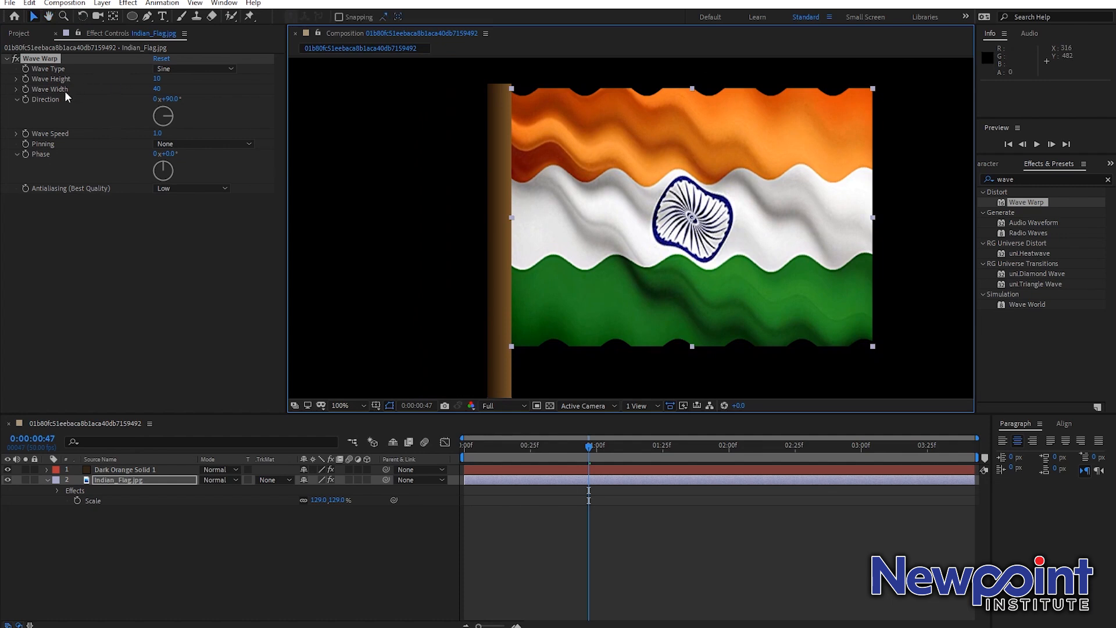
drag(161, 78, 157, 77)
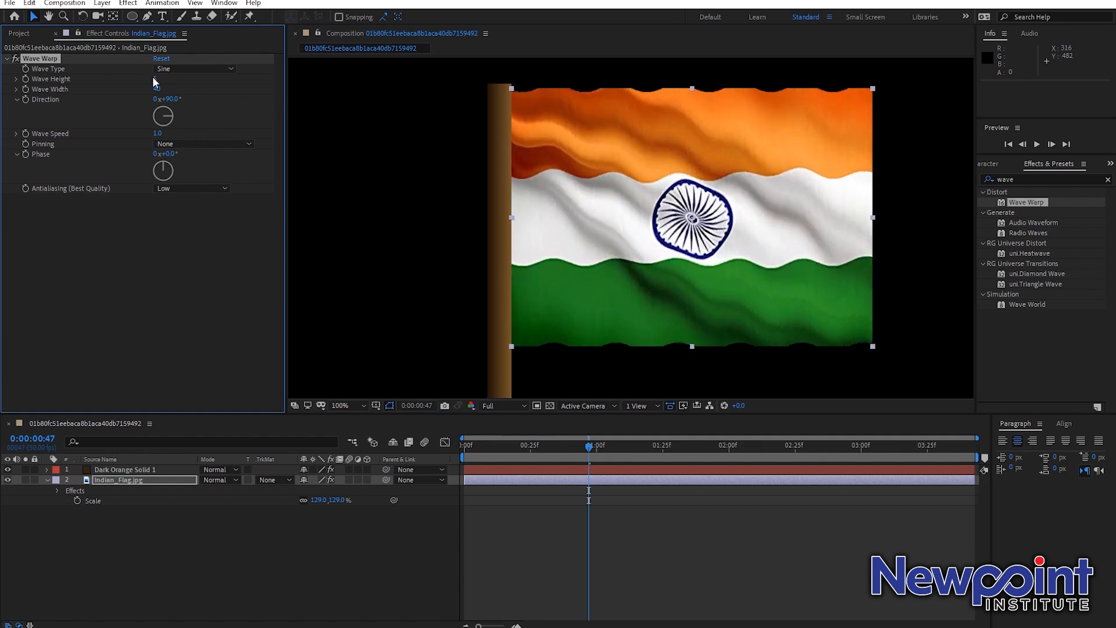
click(155, 78)
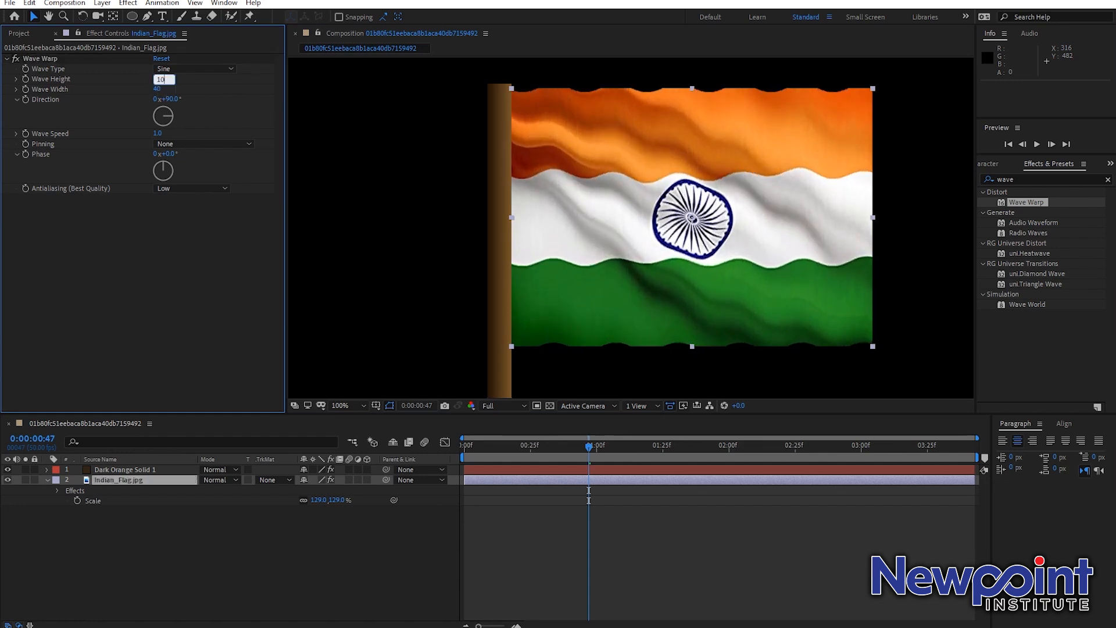
text(10)
key(Return)
drag(157, 88, 758, 109)
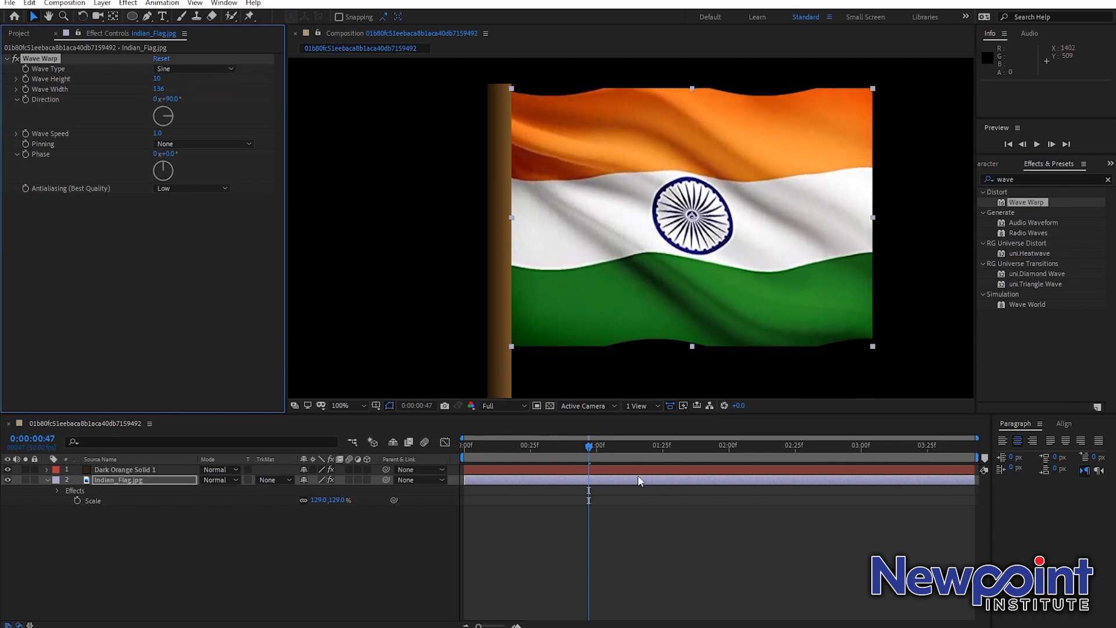
Step: Preview the waving animation and scrub through the timeline to examine the flag's edges beside the pole and along its border
key(space)
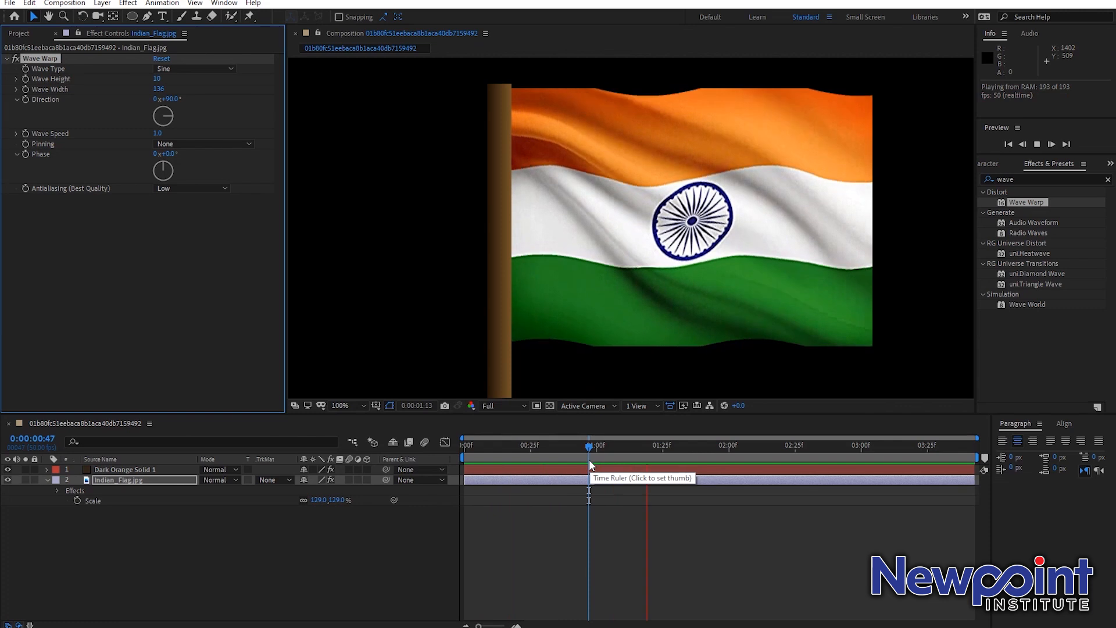
drag(615, 454, 583, 473)
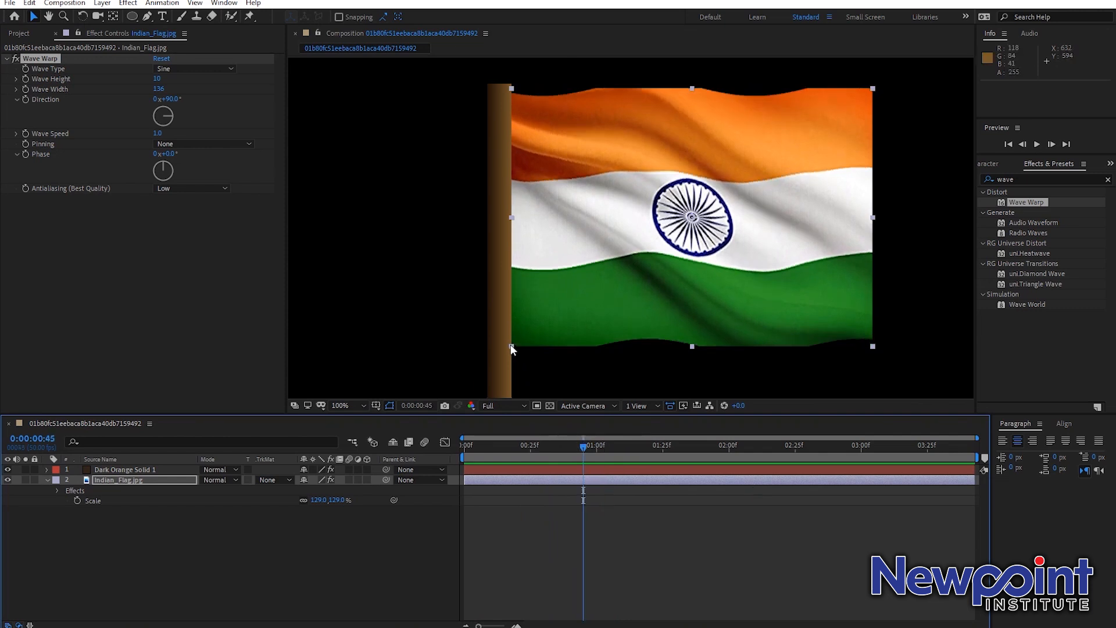
drag(584, 461, 509, 456)
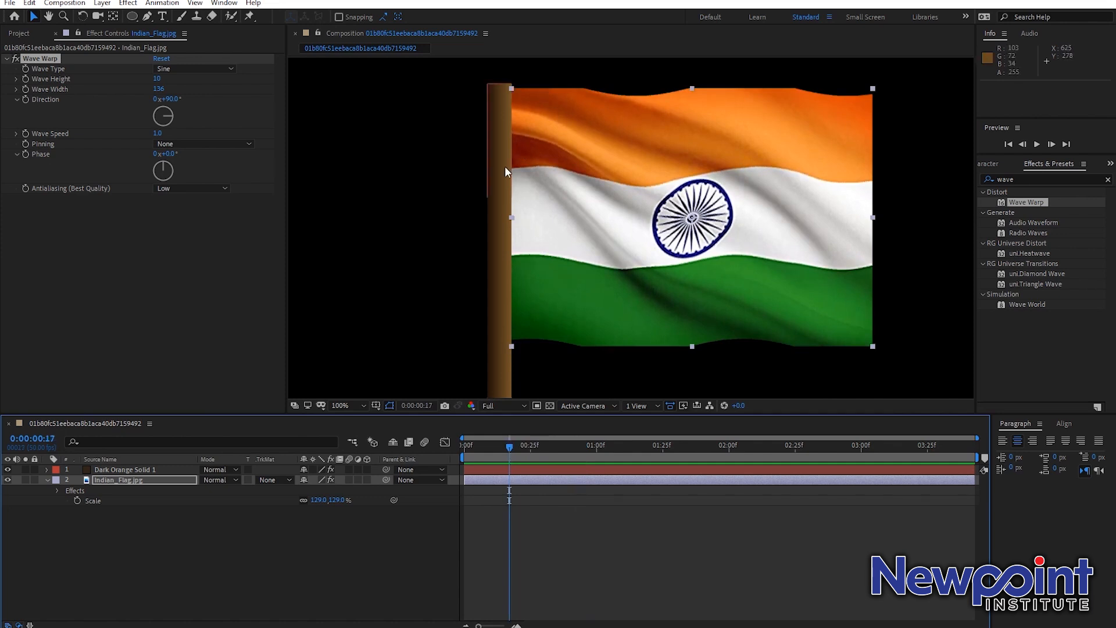
drag(517, 447, 785, 477)
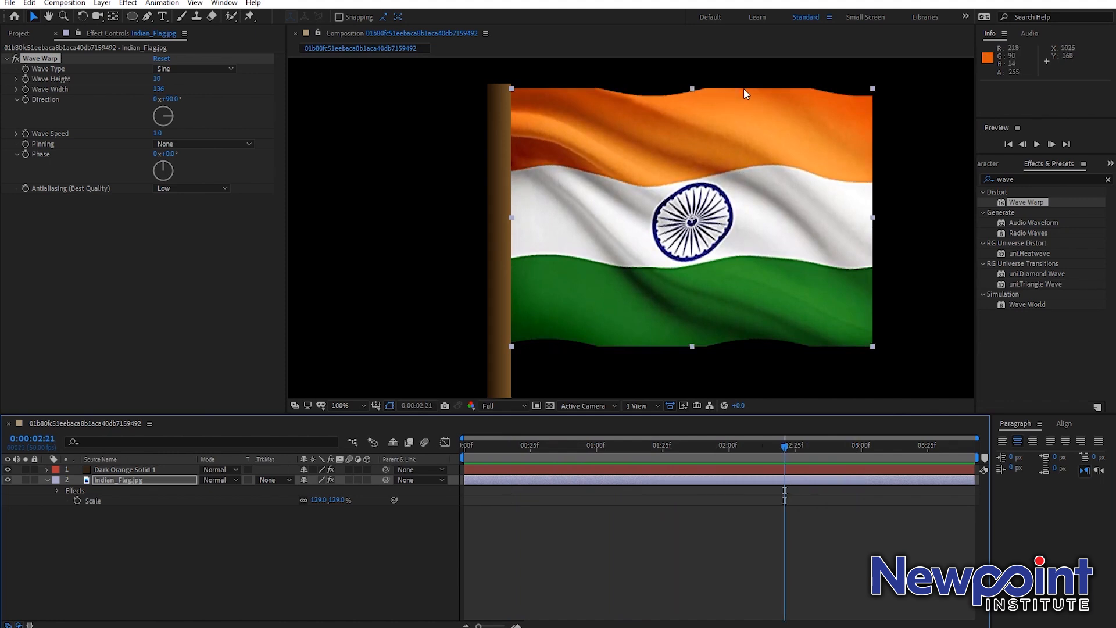
drag(790, 445, 524, 479)
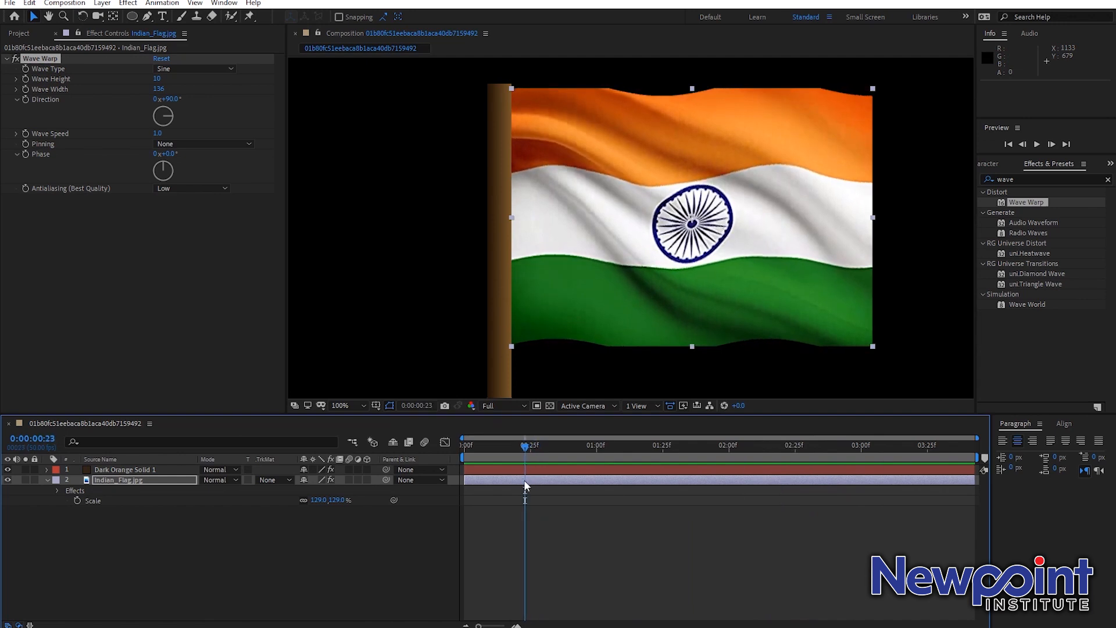
Step: Delete the Wave Warp effect from the flag image layer
click(44, 58)
key(Delete)
scroll(652, 193, down, 4)
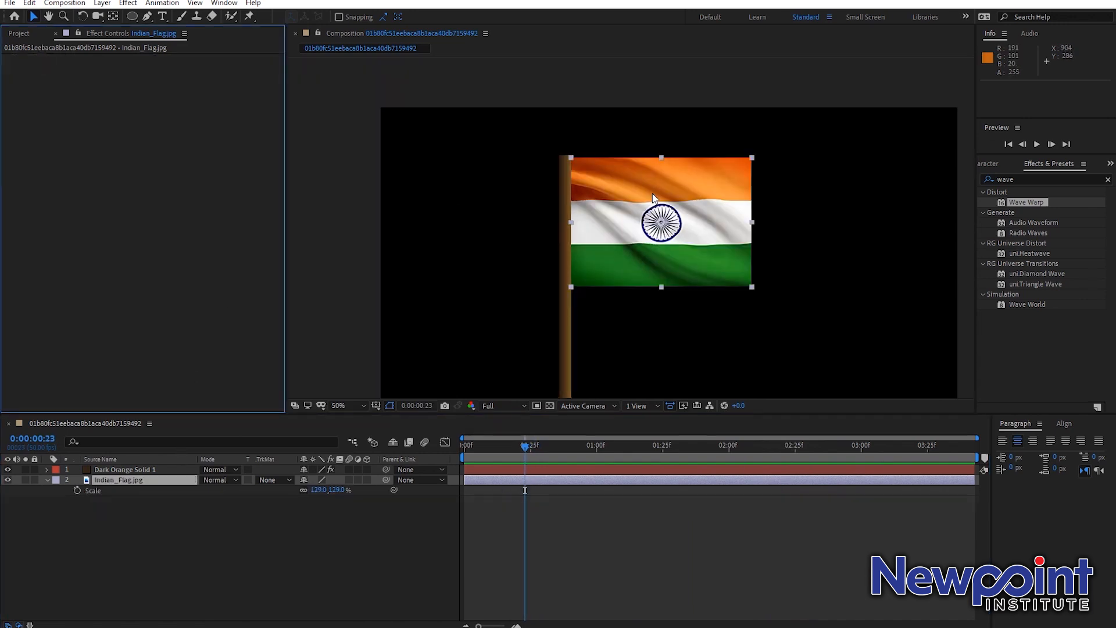
drag(648, 227, 612, 226)
key(v)
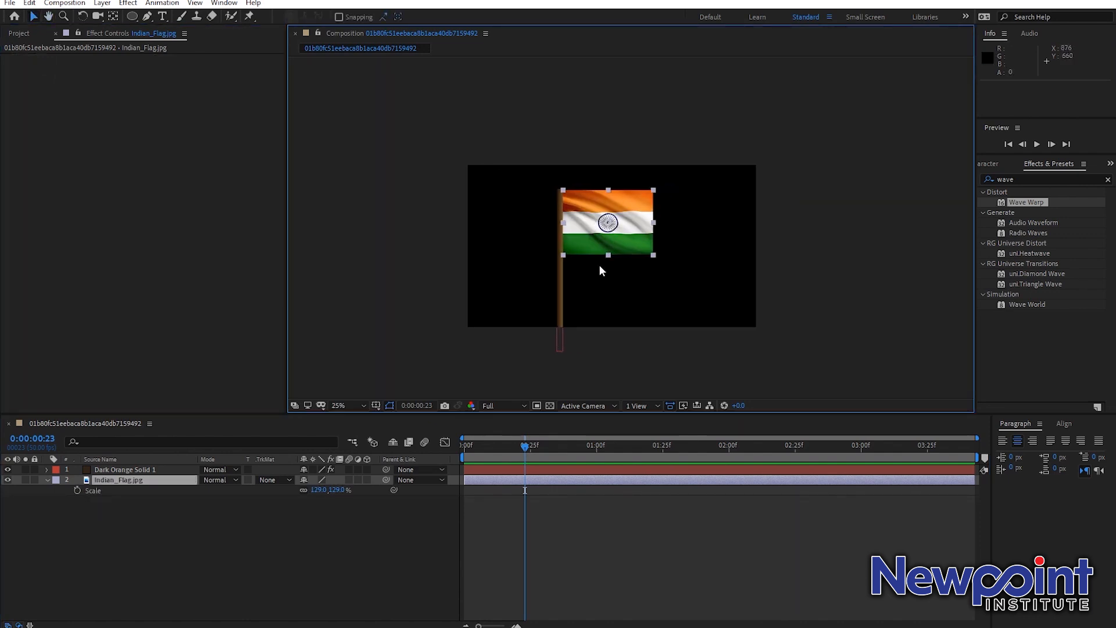
Step: Scale the flag image to about 171% and move it down to about position 950, 510, overlapping the pole
click(146, 483)
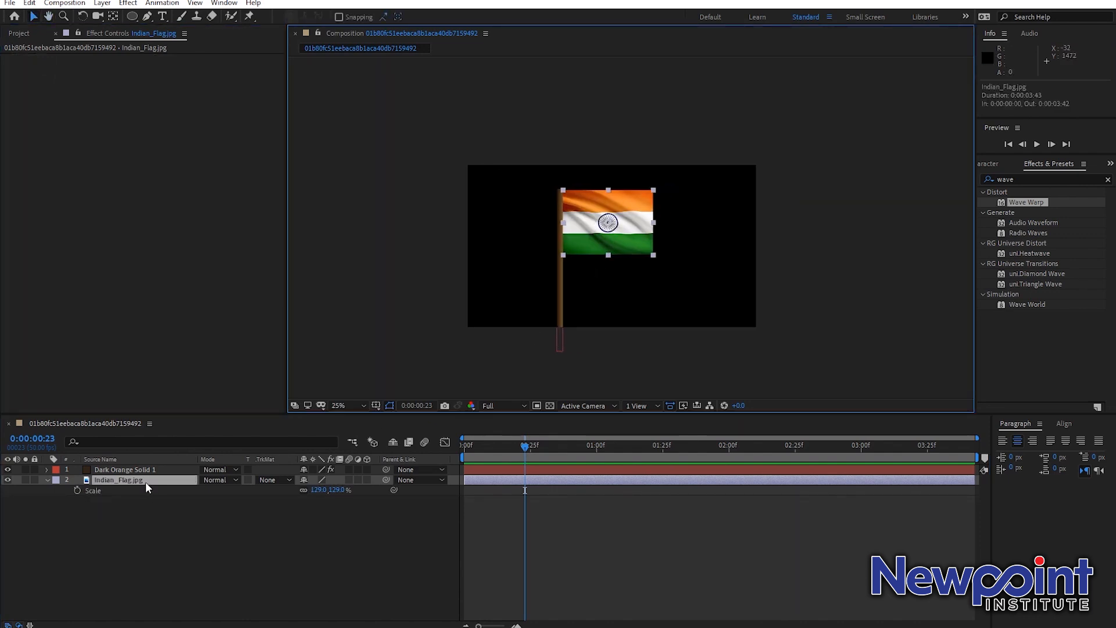
key(s)
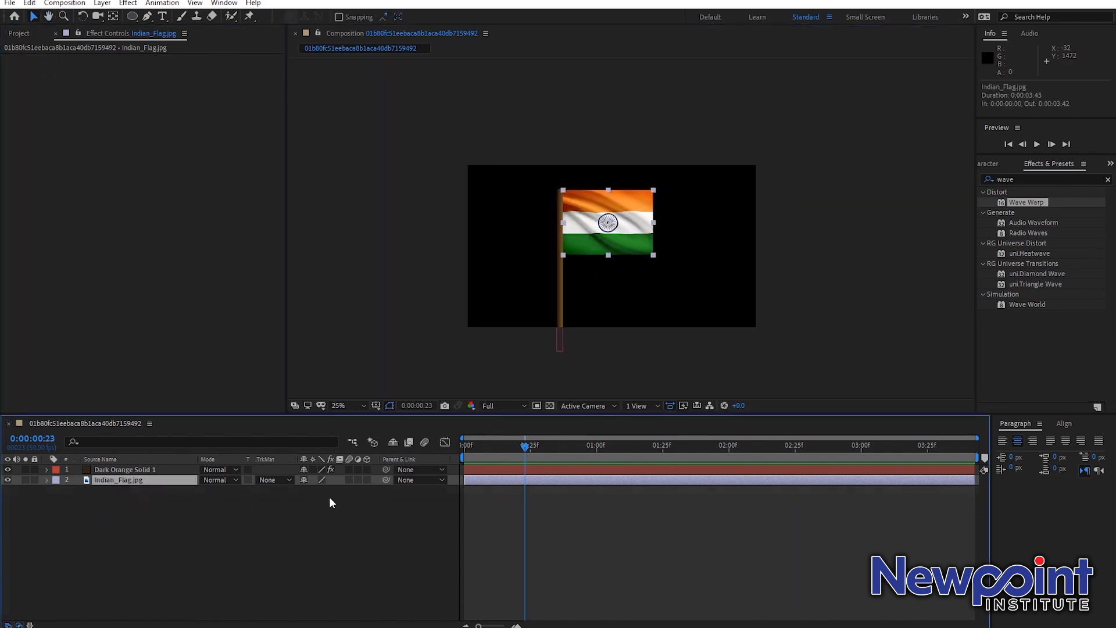
key(s)
drag(318, 490, 342, 490)
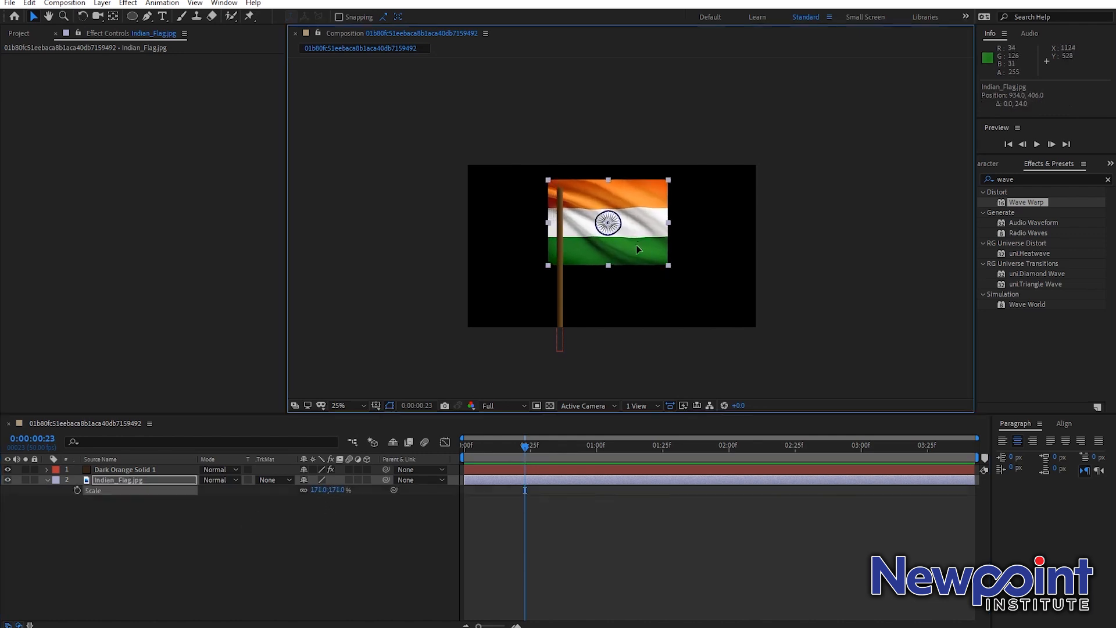
drag(637, 246, 639, 264)
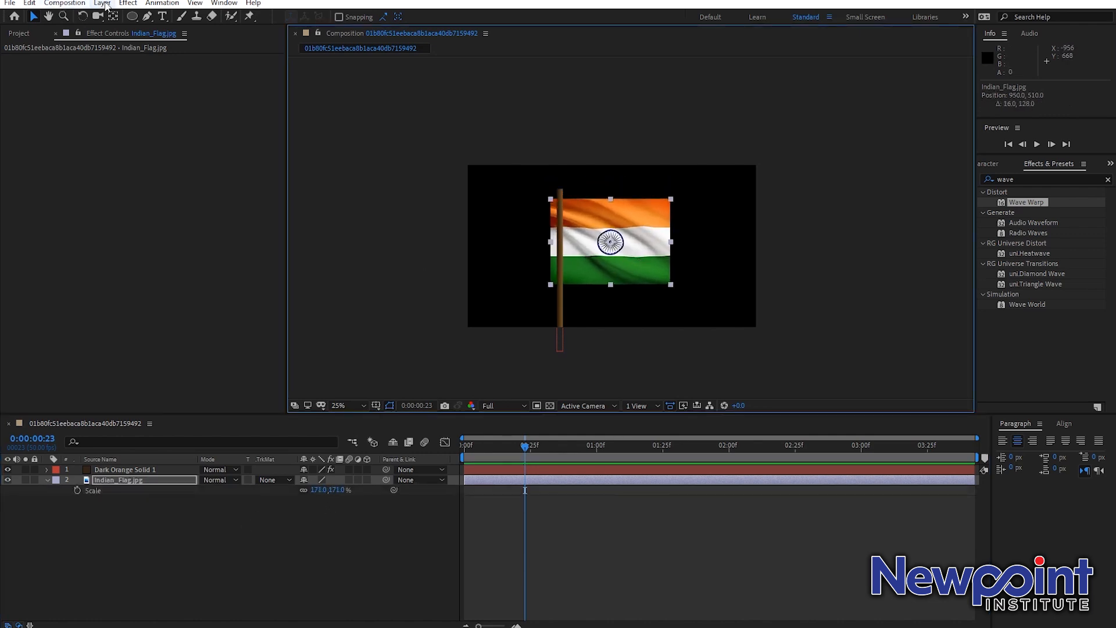
Step: Pre-compose the flag image as Indian_Flag, moving all attributes into the new composition
click(103, 3)
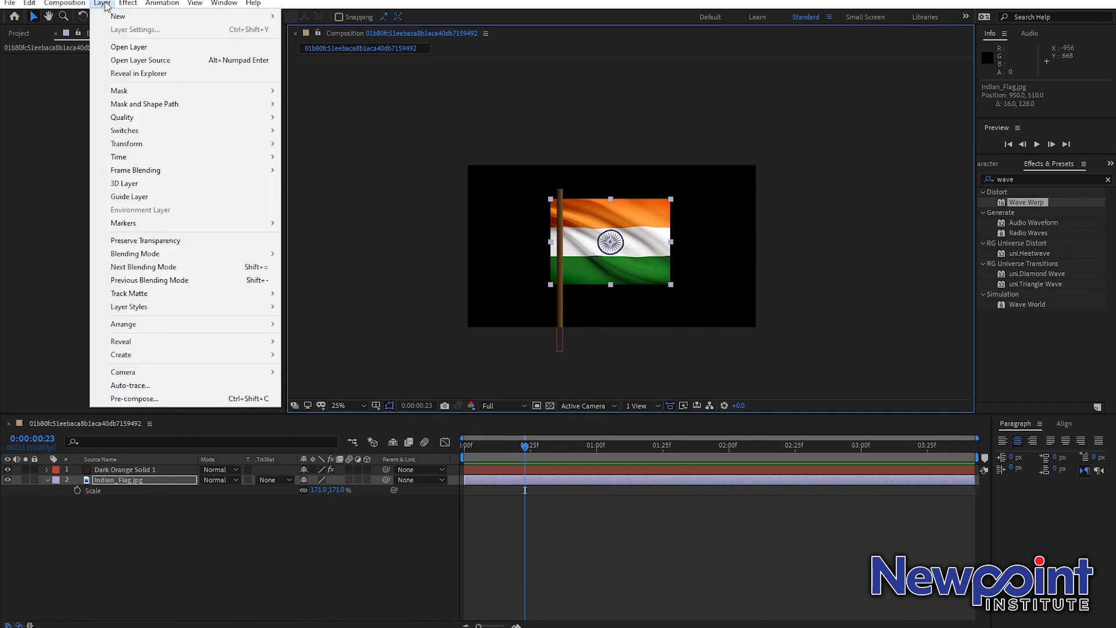
click(189, 401)
drag(497, 213, 827, 190)
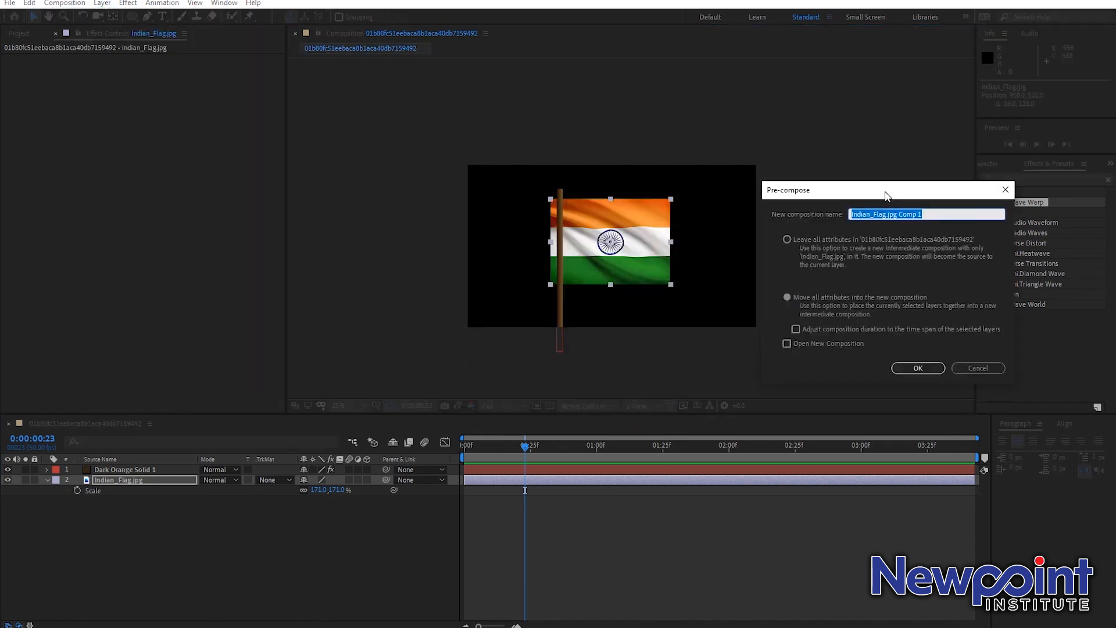
click(787, 239)
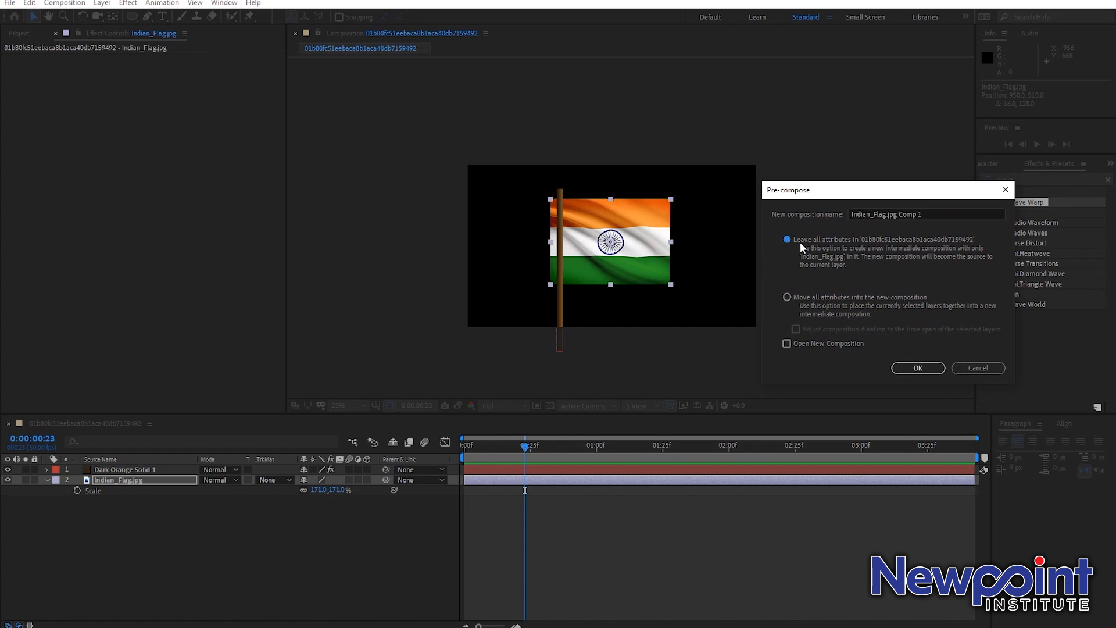
click(787, 297)
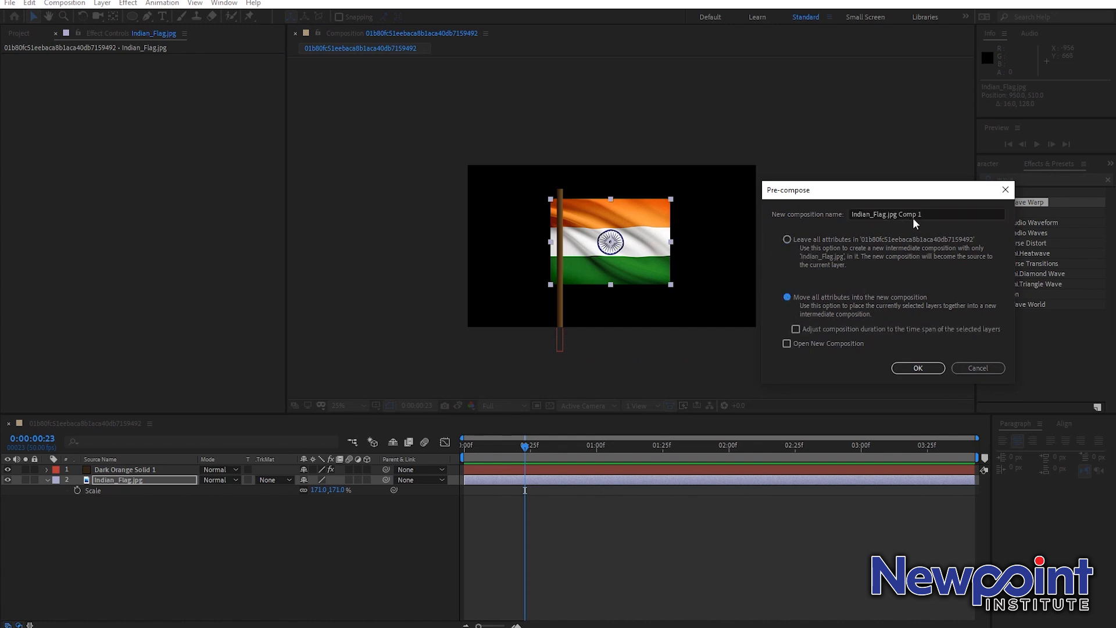
drag(936, 214, 846, 216)
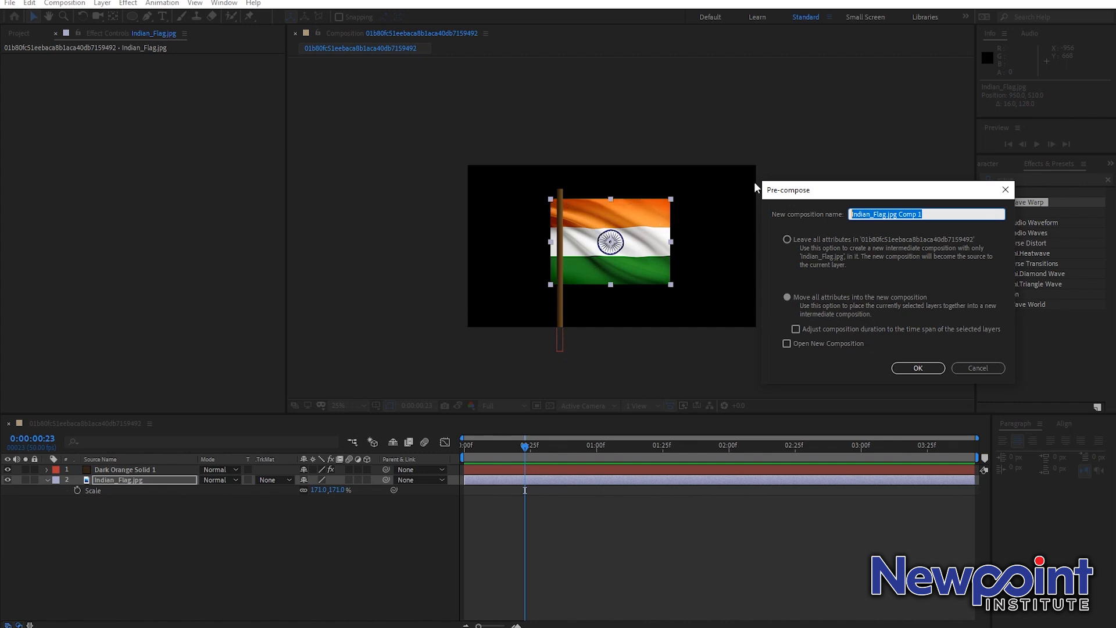
click(787, 298)
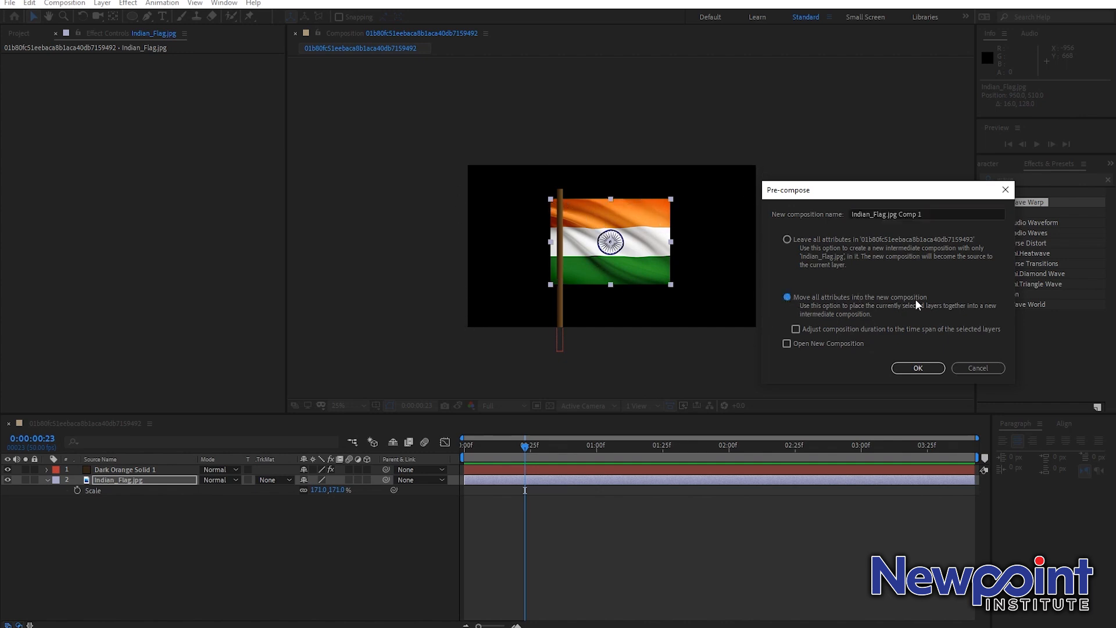
drag(931, 214, 886, 217)
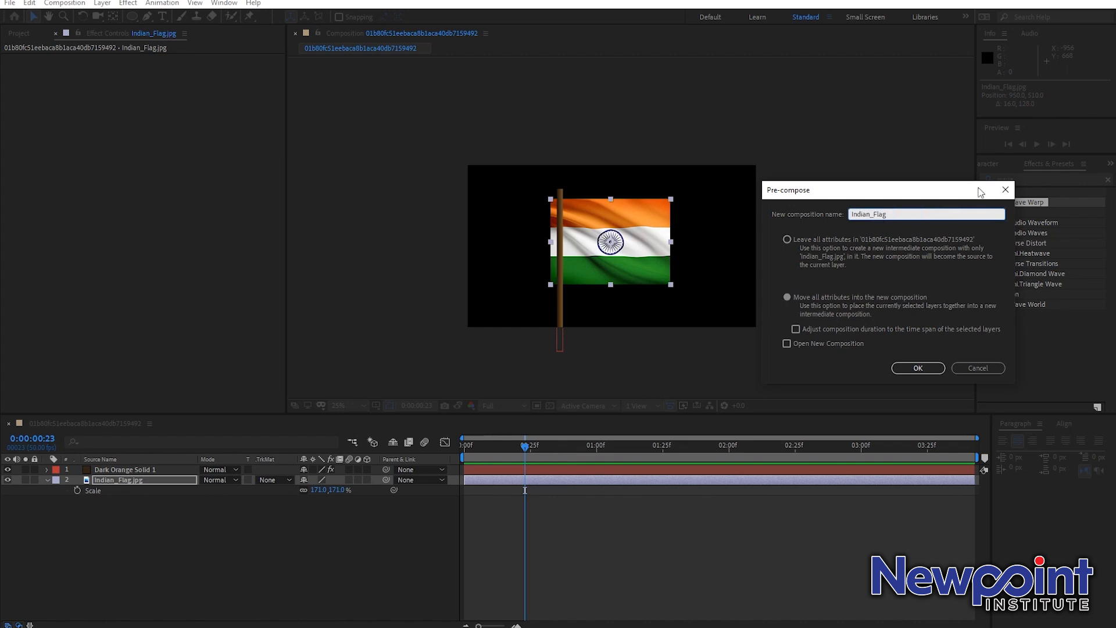
click(917, 368)
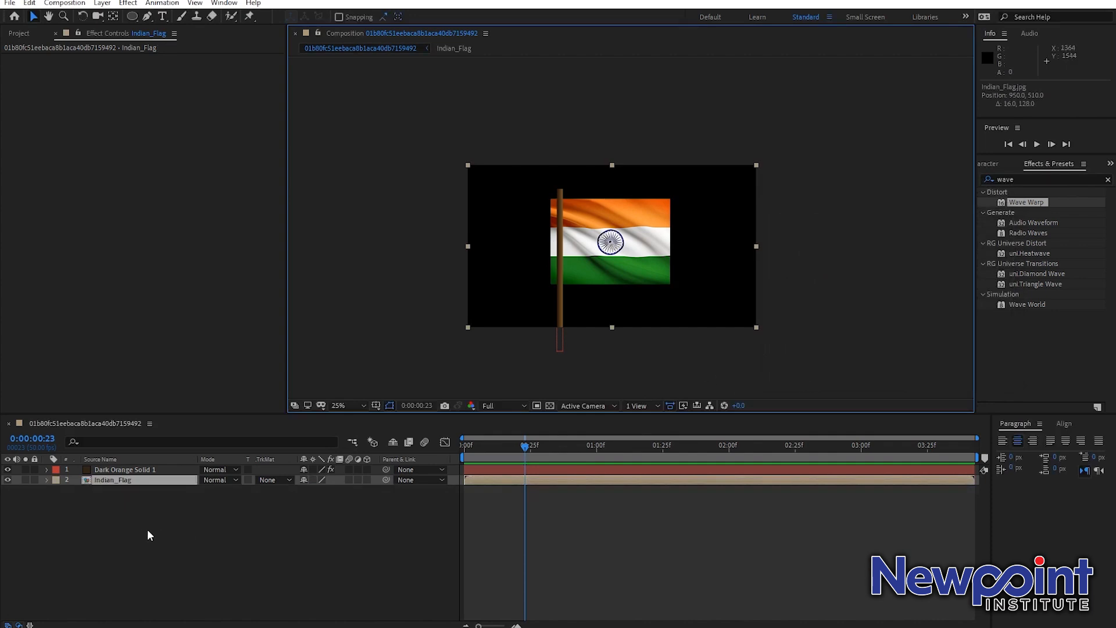
Step: Apply the Wave Warp effect to the Indian_Flag pre-composition layer
click(104, 478)
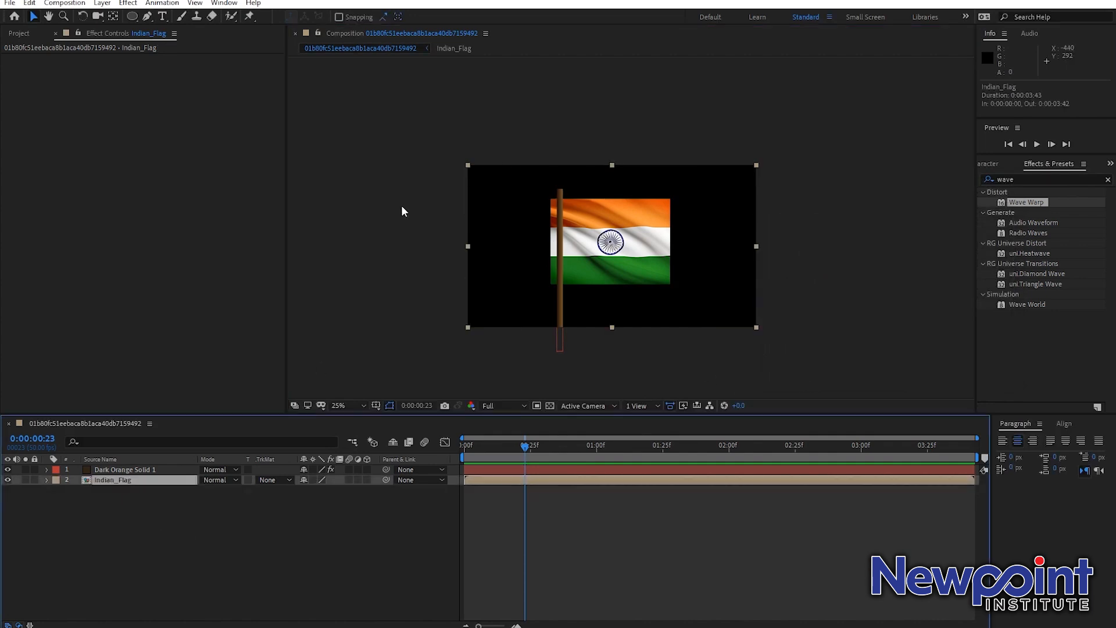
key(period)
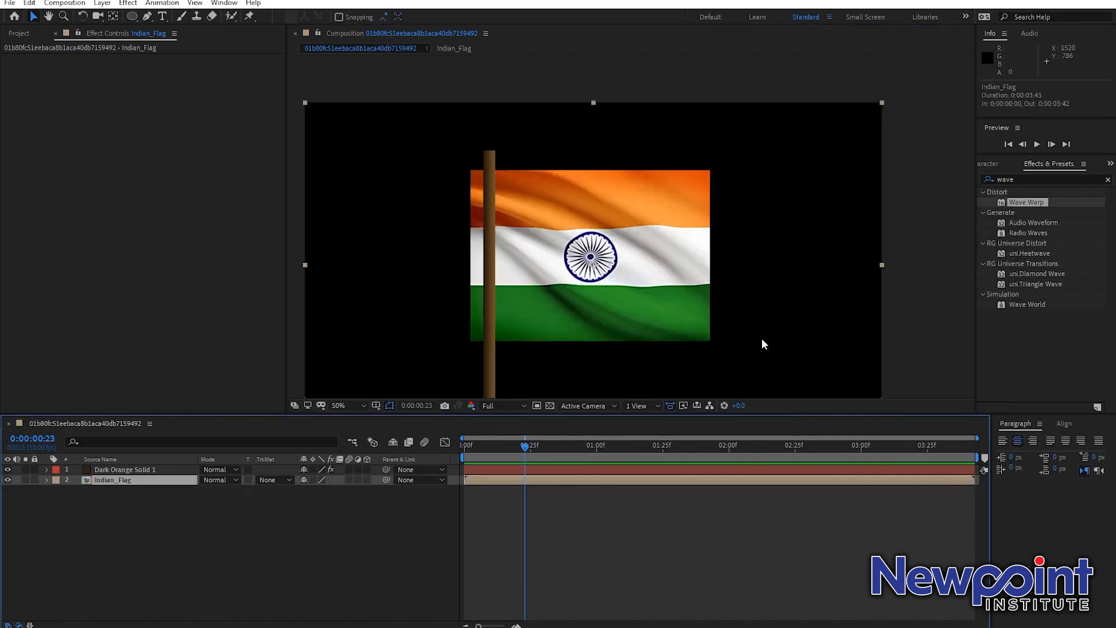
drag(757, 310, 787, 272)
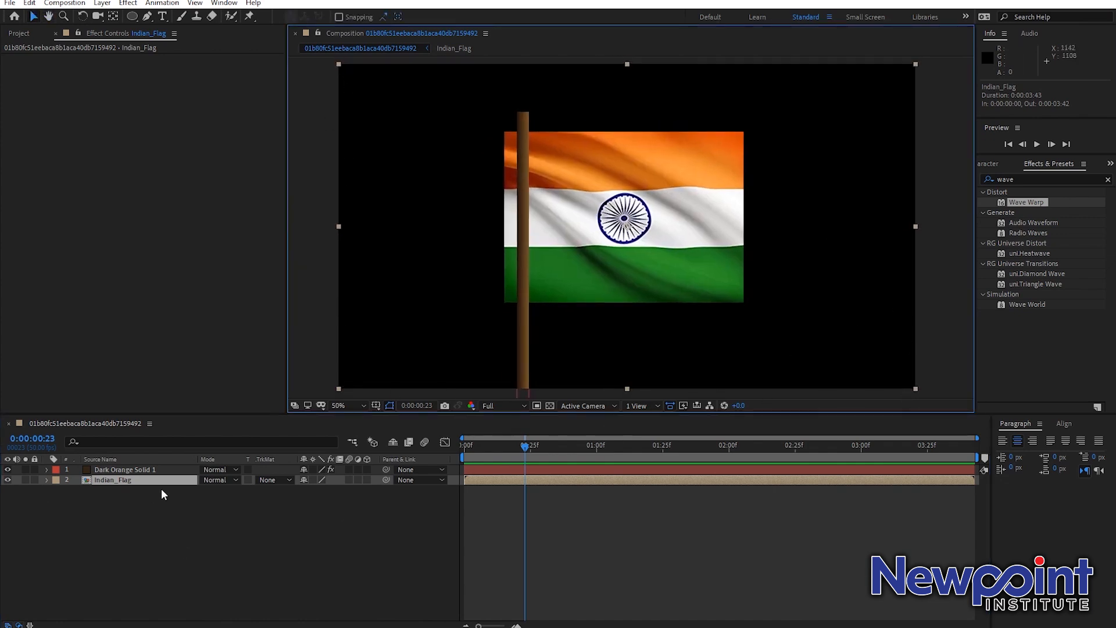
drag(1024, 202, 144, 481)
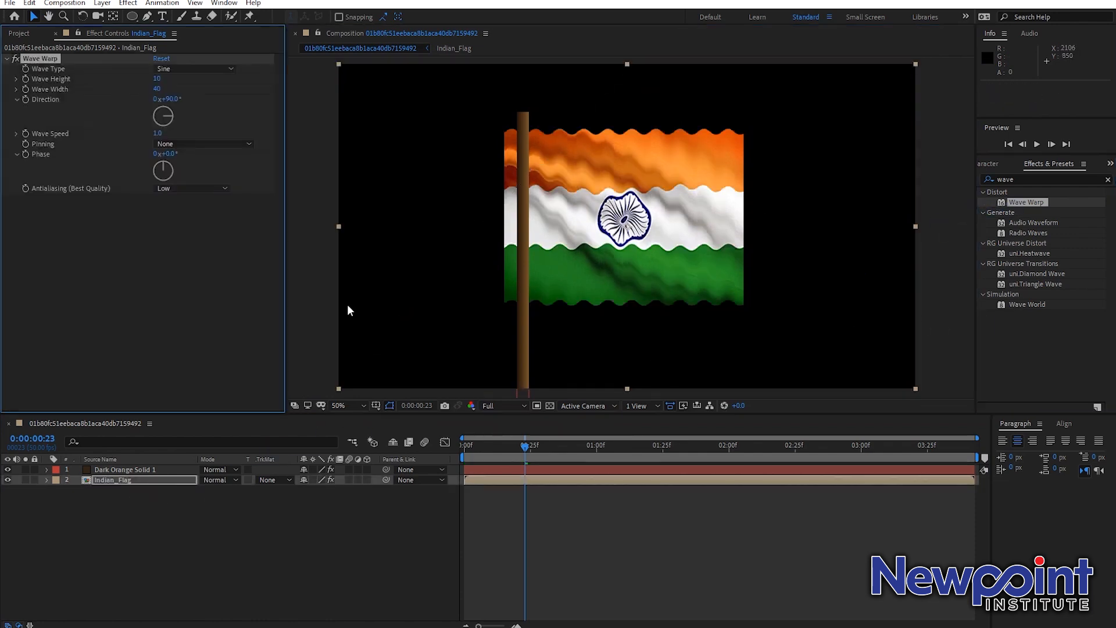
Step: Set the Indian_Flag layer's wave width to 137 and scrub the timeline to check the waving
drag(159, 89, 671, 133)
key(slash)
scroll(622, 149, up, 3)
scroll(717, 144, down, 1)
drag(594, 253, 569, 200)
mouse_move(502, 452)
mouse_down()
mouse_move(630, 448)
mouse_move(519, 453)
mouse_up()
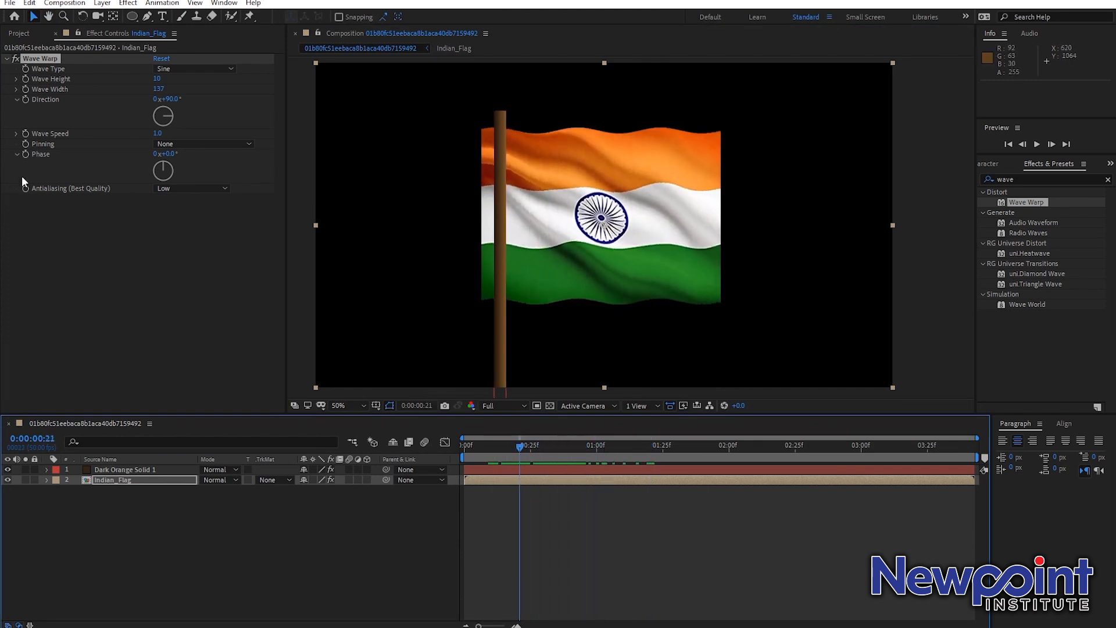
Step: Set the Indian_Flag layer's Wave Warp pinning to Left Edge and scrub the timeline to check the waving
click(226, 143)
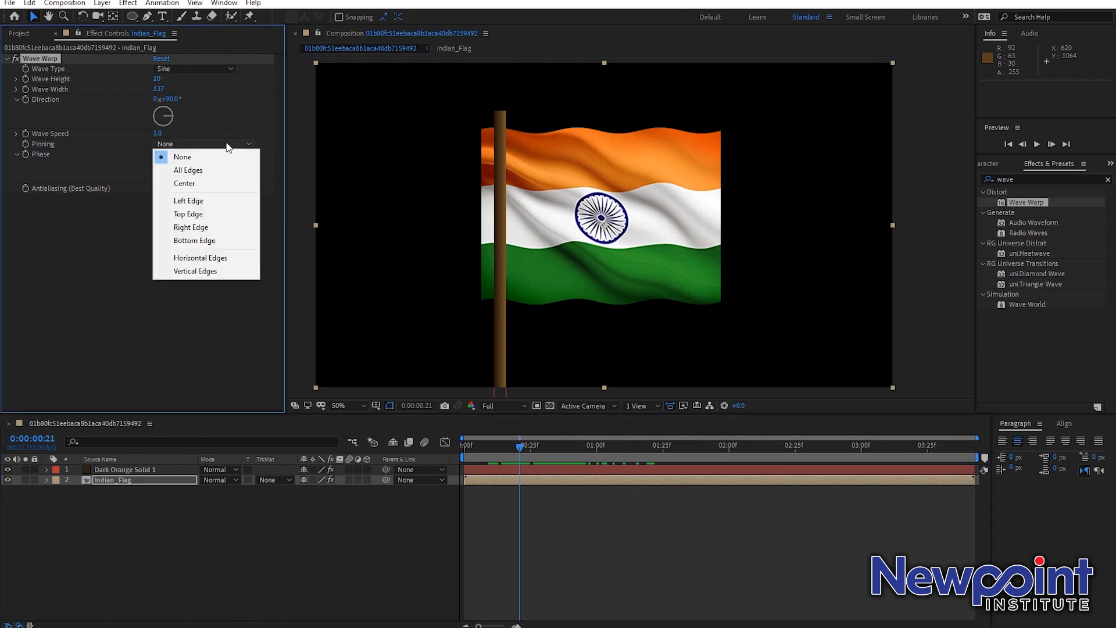
click(197, 201)
click(547, 449)
drag(548, 451, 718, 465)
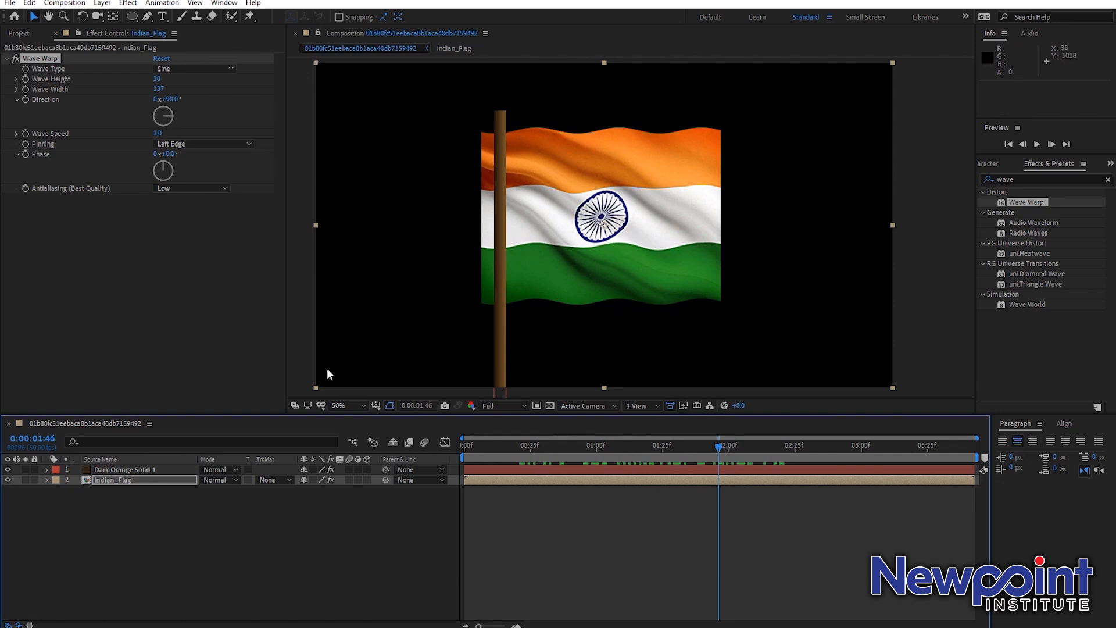
Step: Inside the Indian_Flag pre-composition, move the flag image sideways and align it to the composition's left edge
double_click(141, 478)
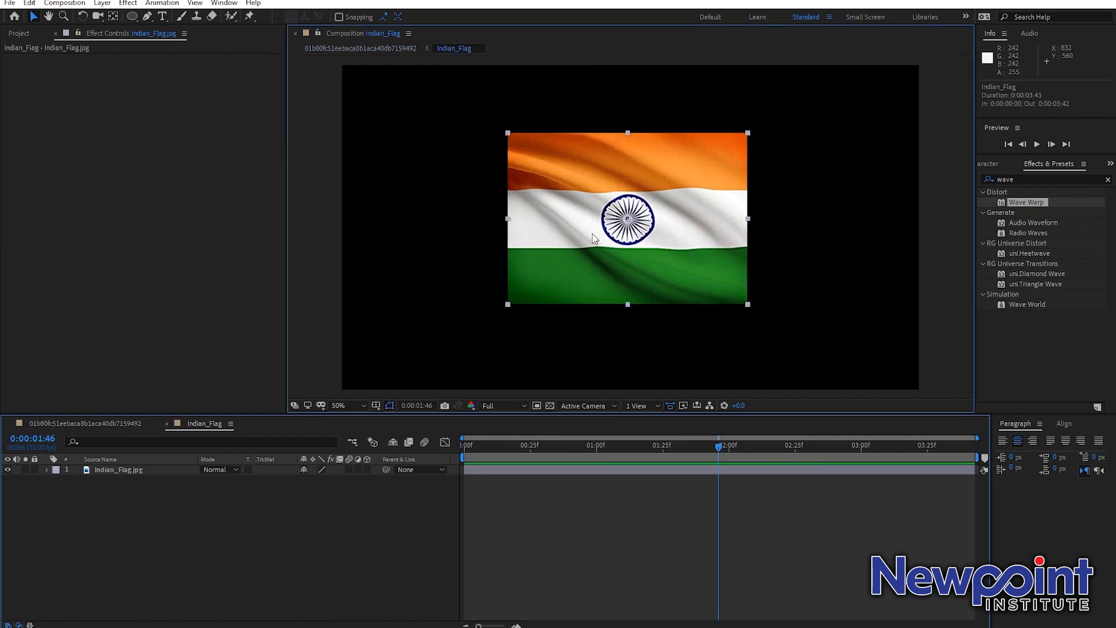
click(593, 238)
drag(639, 274, 492, 280)
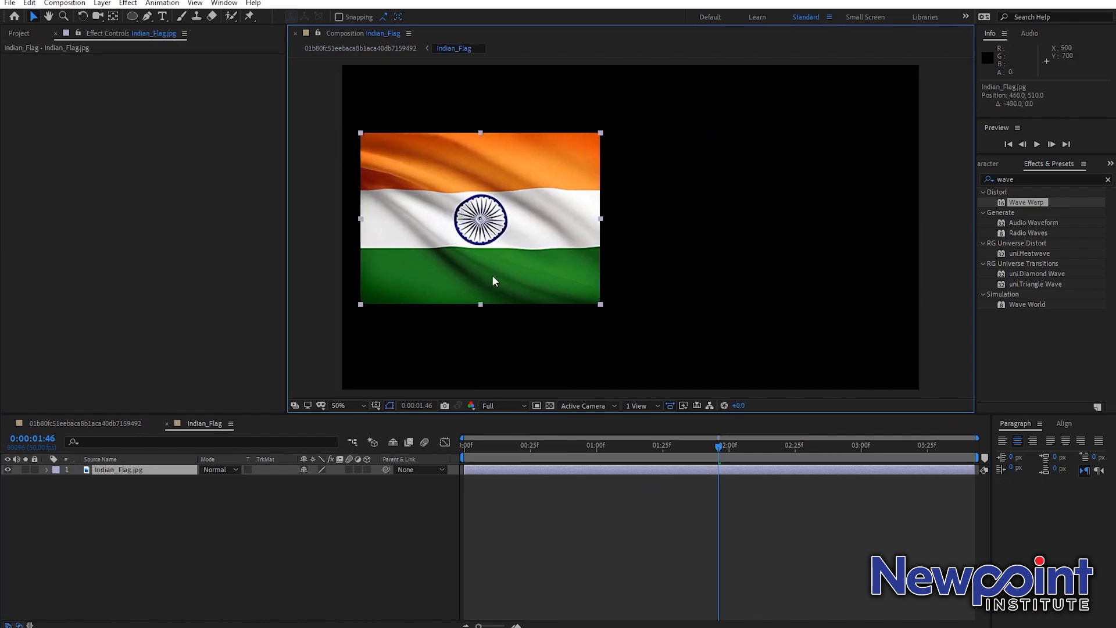
click(224, 3)
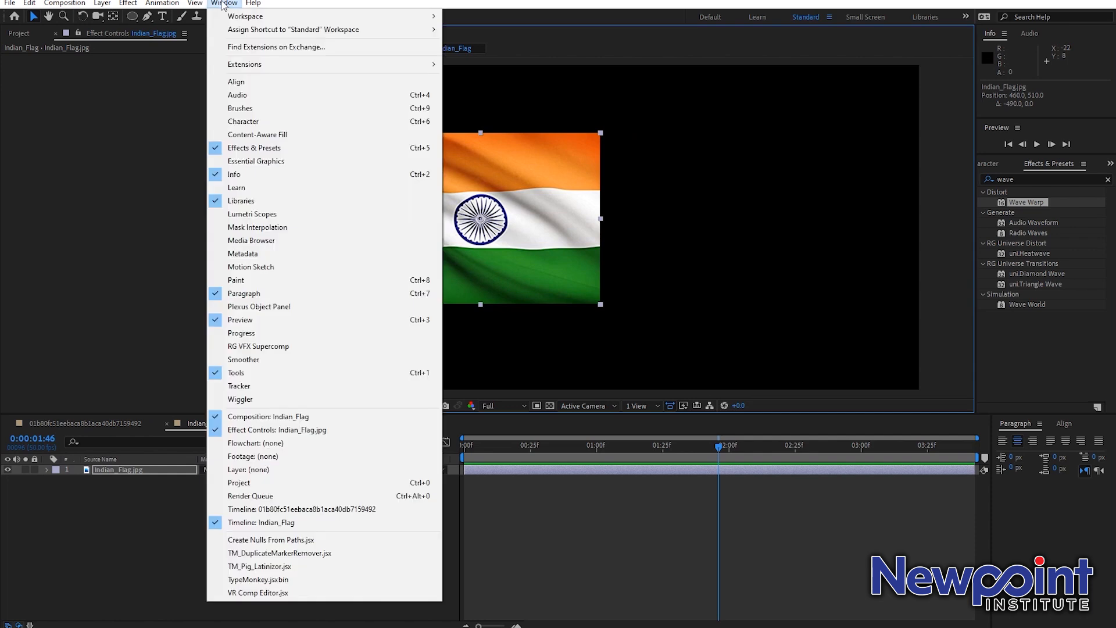
click(246, 85)
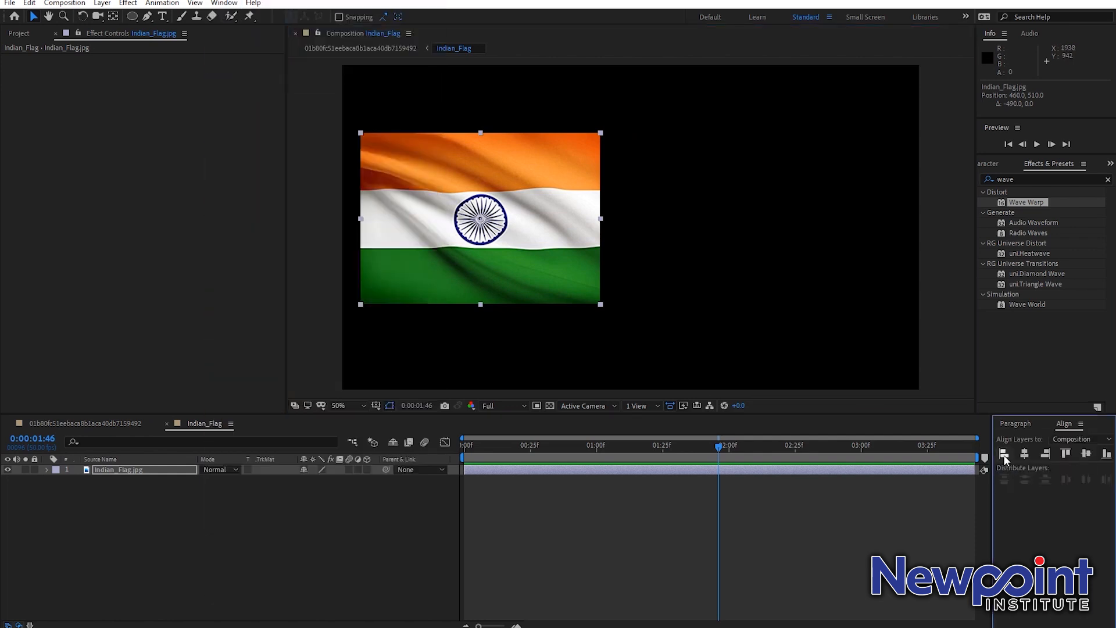
click(1004, 453)
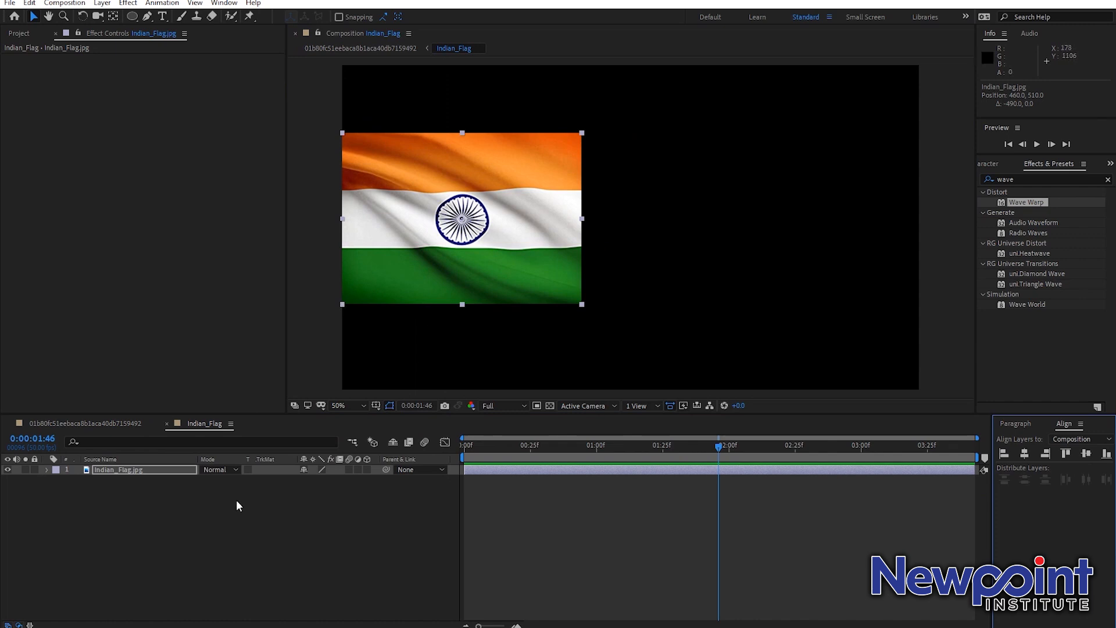
Step: Return to the main composition and rename it test in its composition settings
click(106, 423)
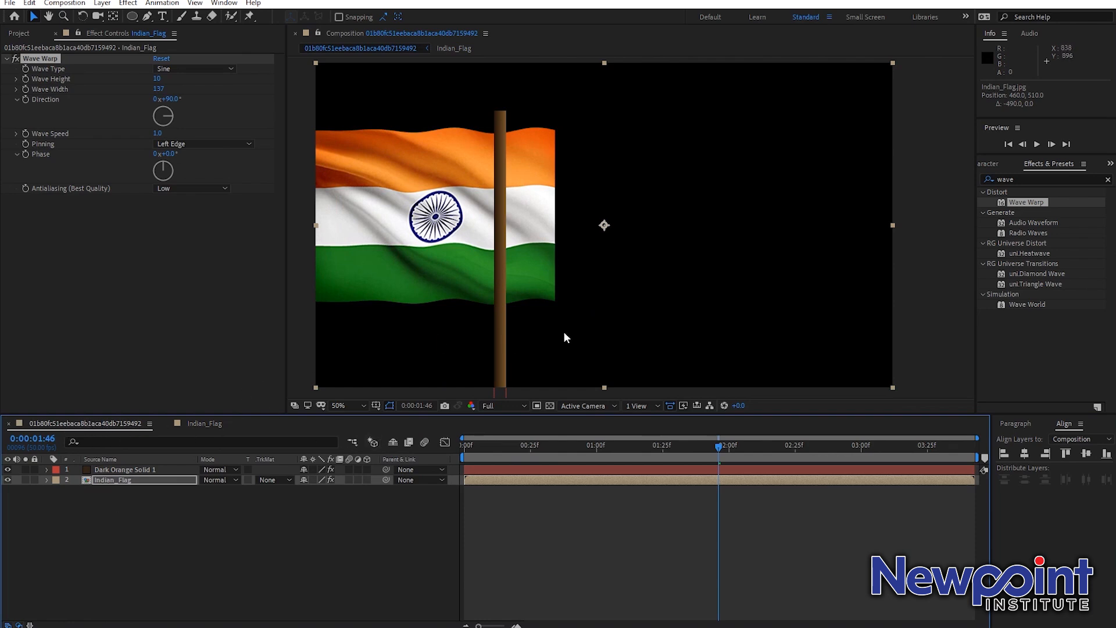
click(62, 5)
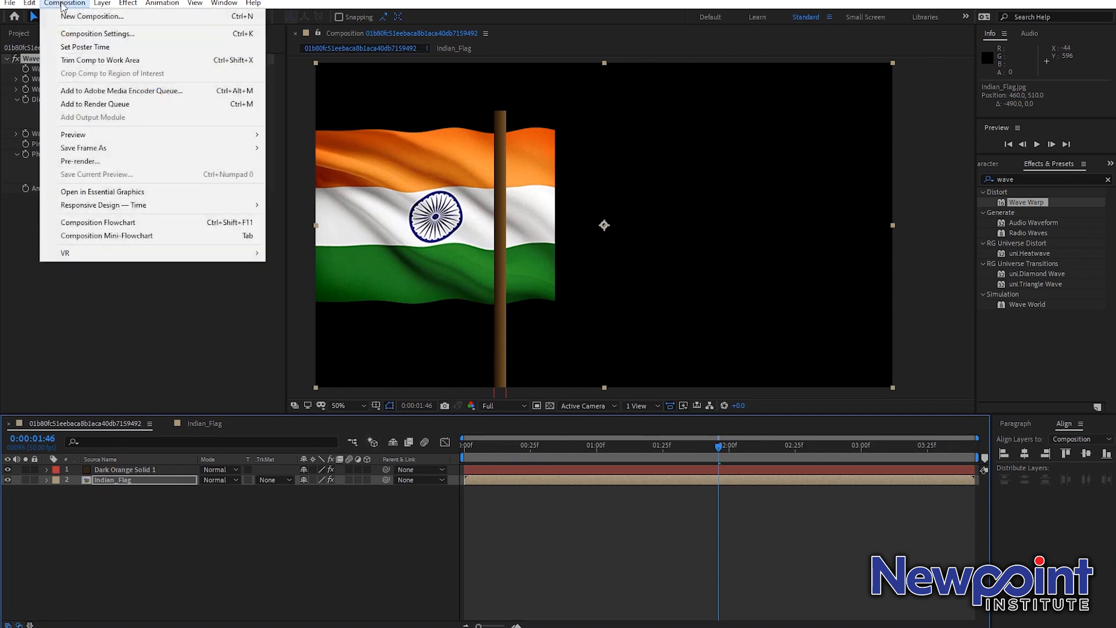
click(97, 33)
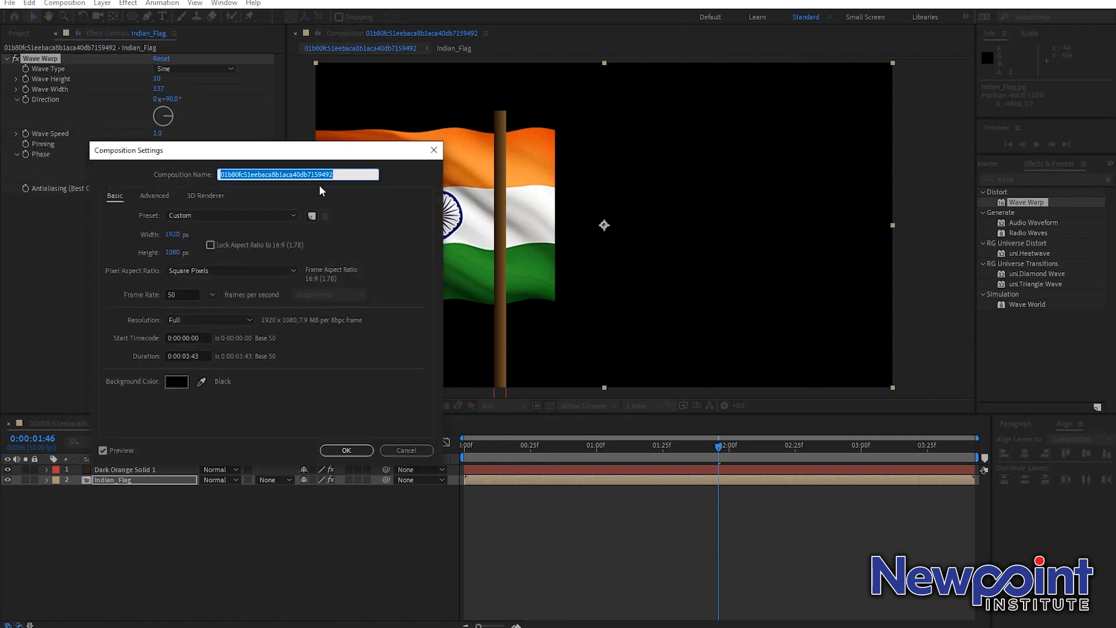
text(test)
click(359, 449)
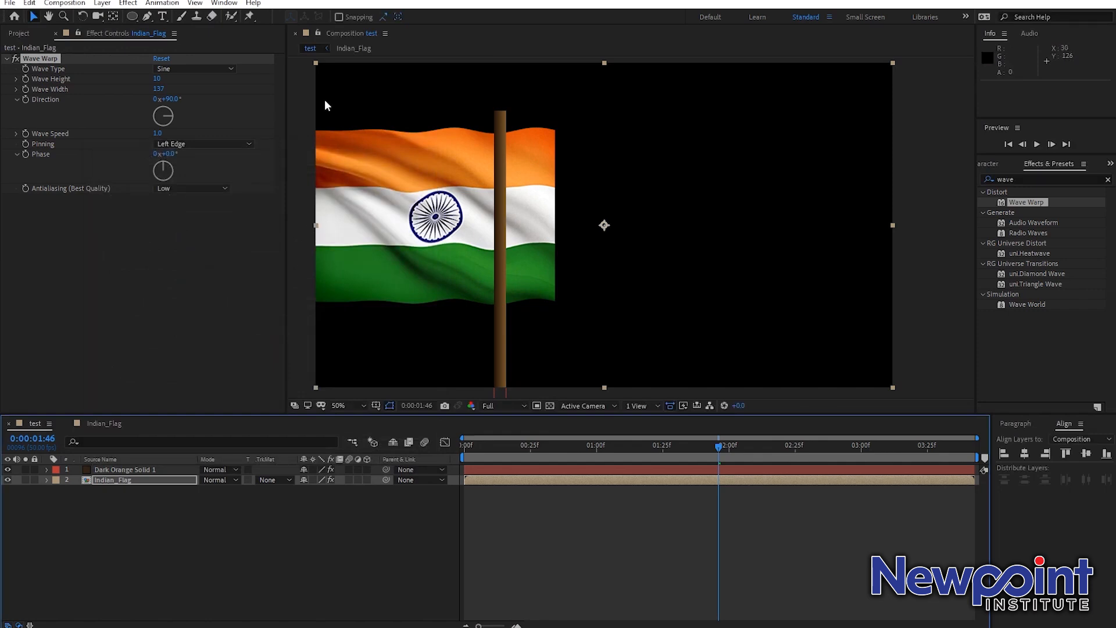
Step: Move the Indian_Flag layer to about position 1594, 478 so its left edge meets the top of the pole
drag(363, 259, 559, 260)
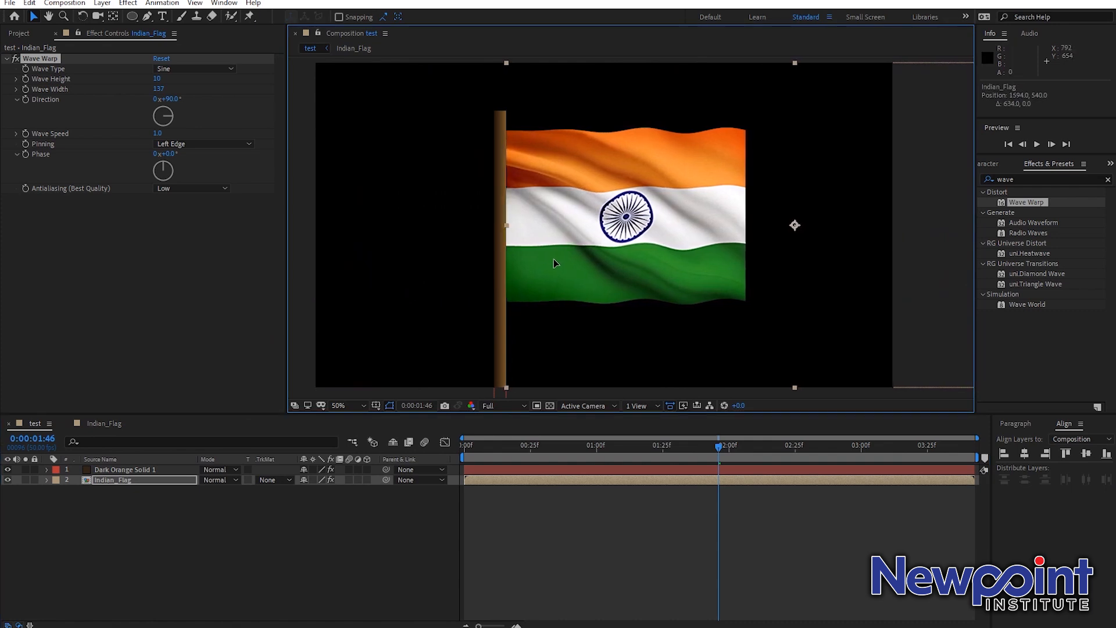
drag(574, 257, 573, 244)
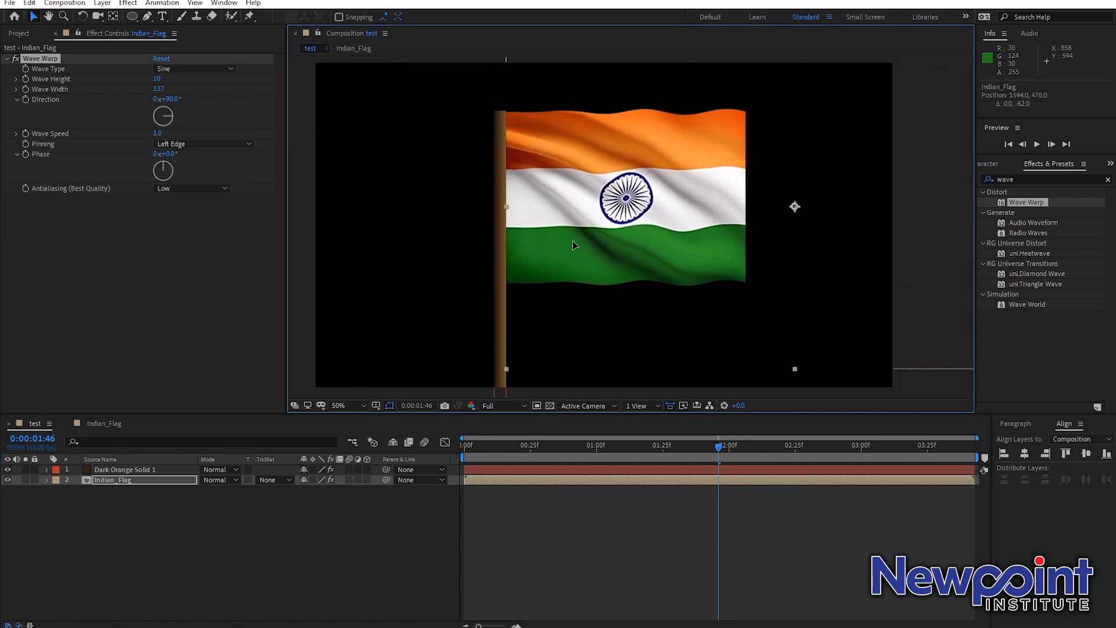
click(561, 511)
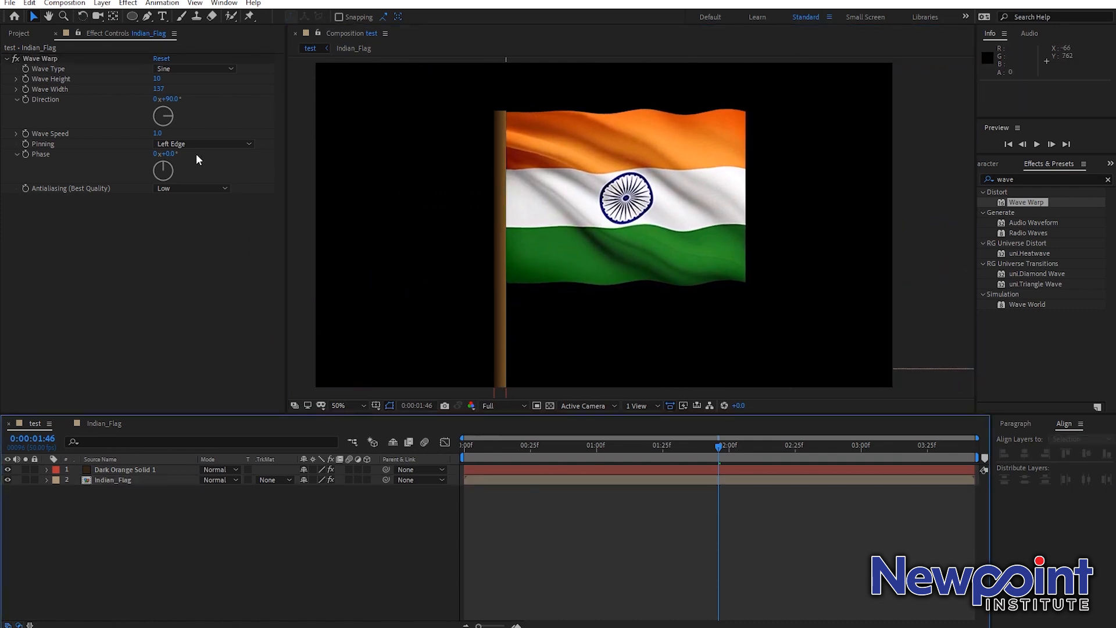
Step: Preview the waving flag with the pole and again with the Dark Orange Solid 1 layer hidden
key(space)
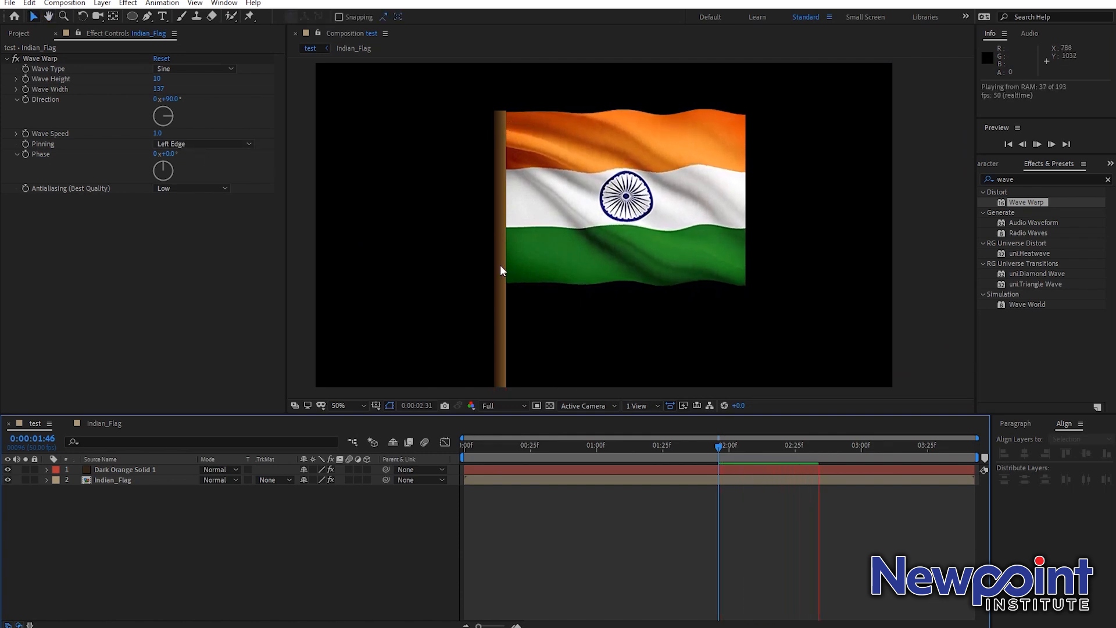
key(space)
click(8, 470)
key(space)
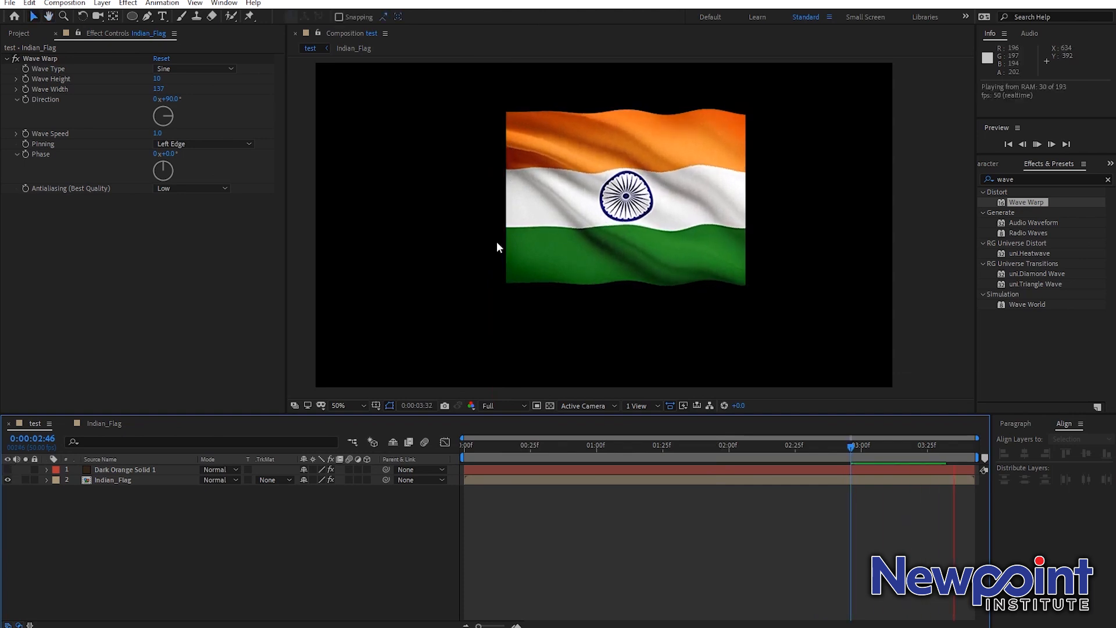
Step: Try Top Edge pinning for the flag's Wave Warp and preview how the left side moves
click(221, 142)
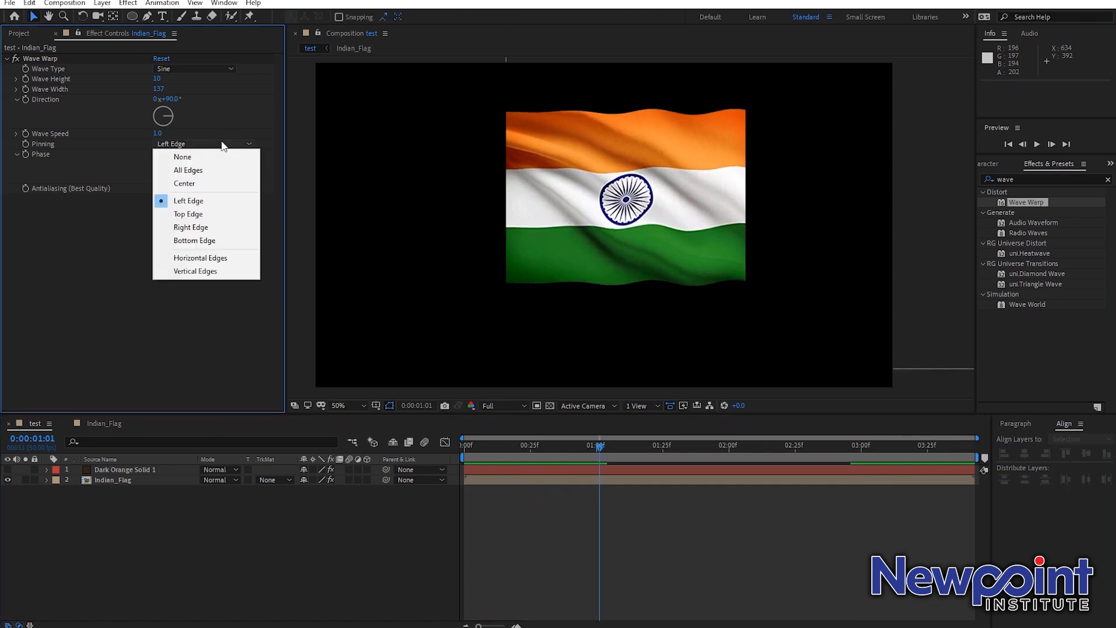
click(208, 213)
key(space)
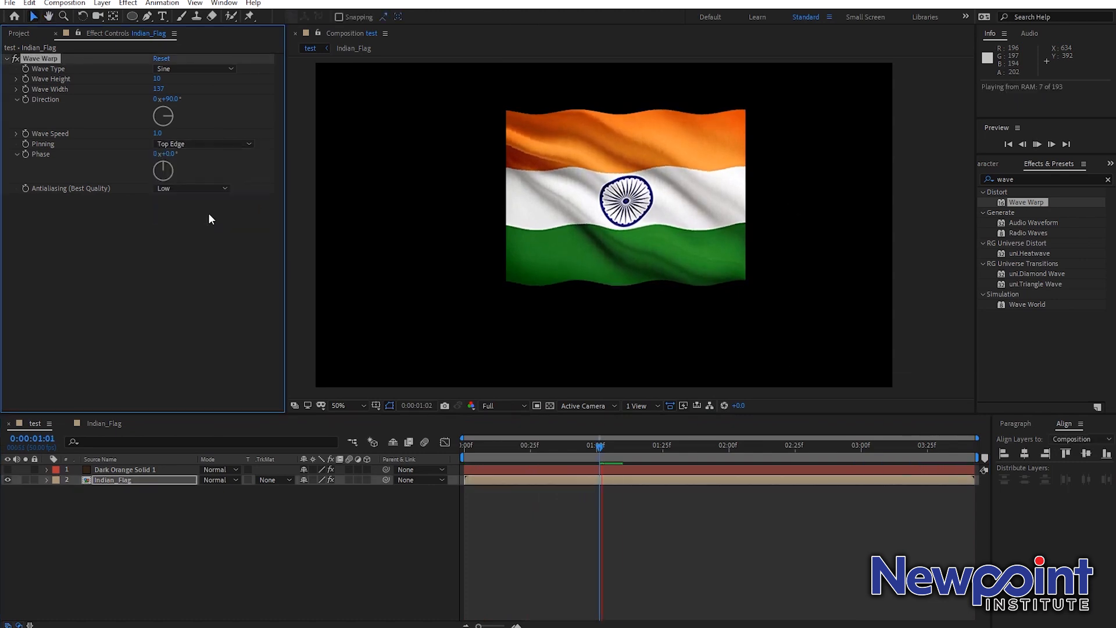
key(space)
click(247, 144)
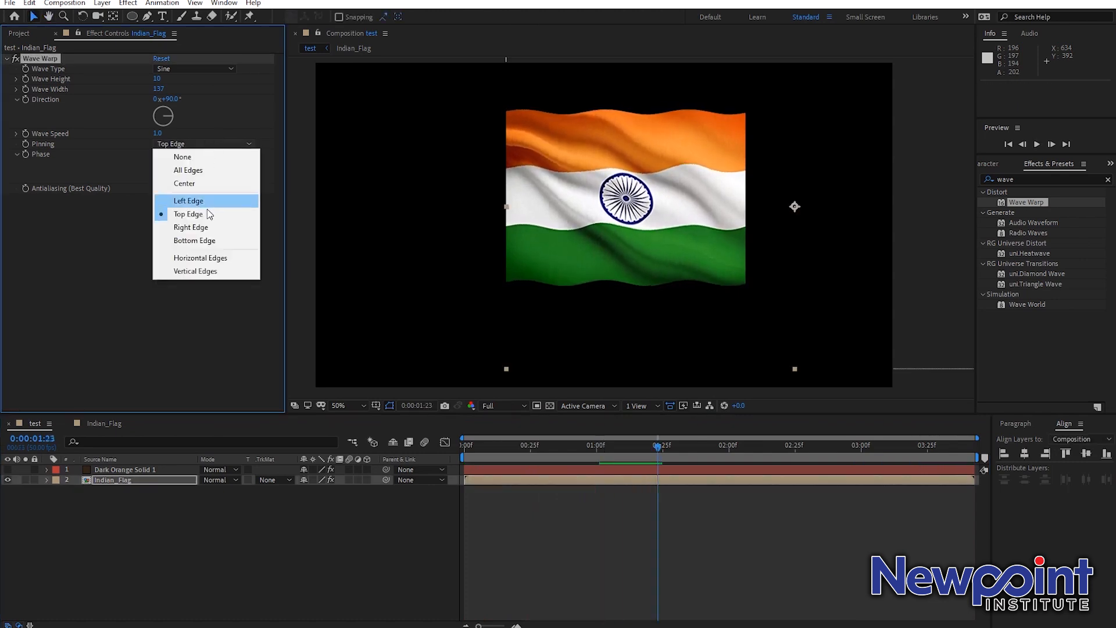
click(204, 344)
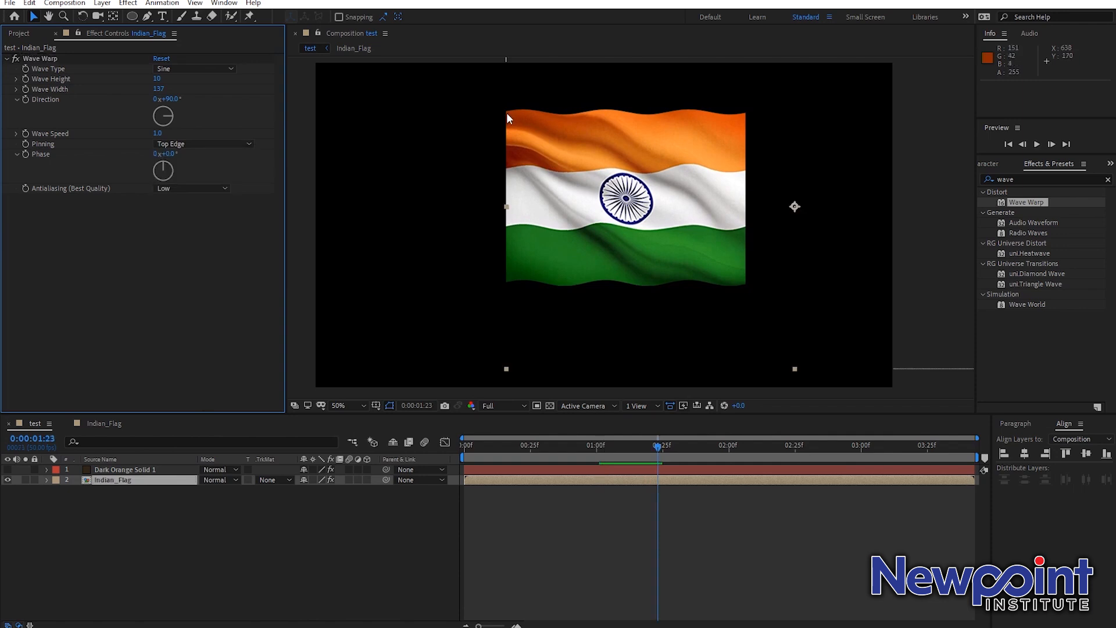
key(comma)
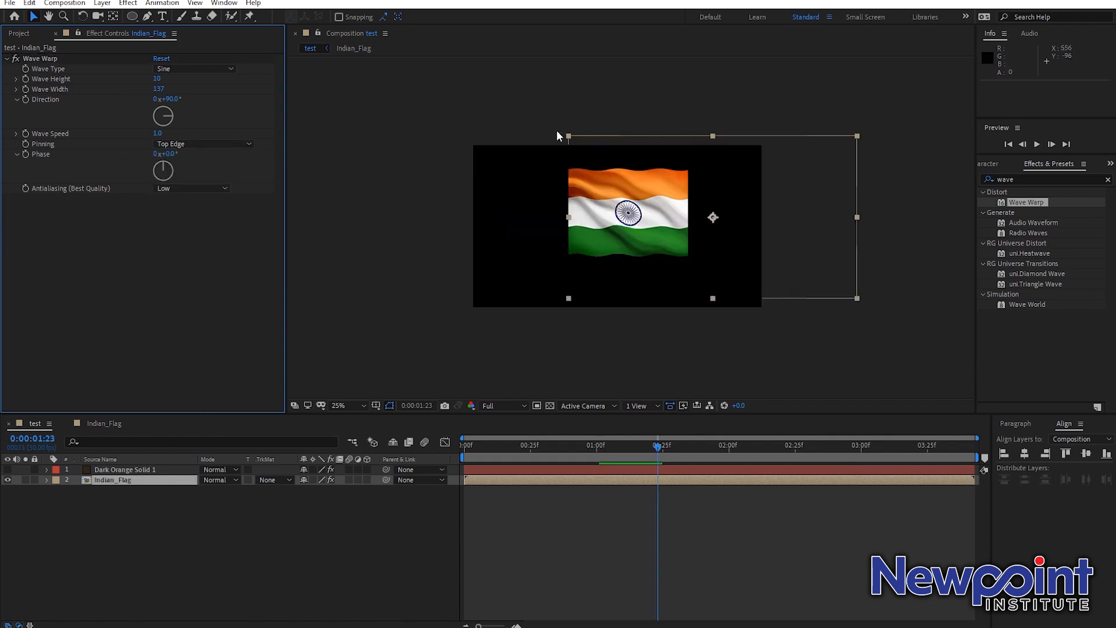
key(period)
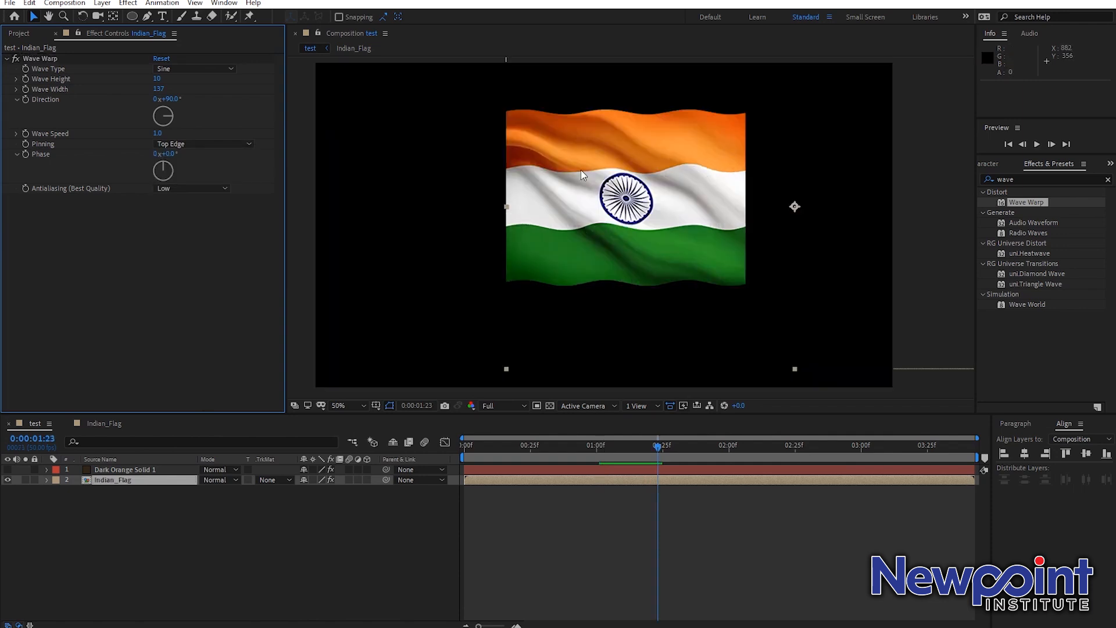
Step: Set the flag's pinning to Left Edge, show the pole layer again and preview the waving
click(249, 145)
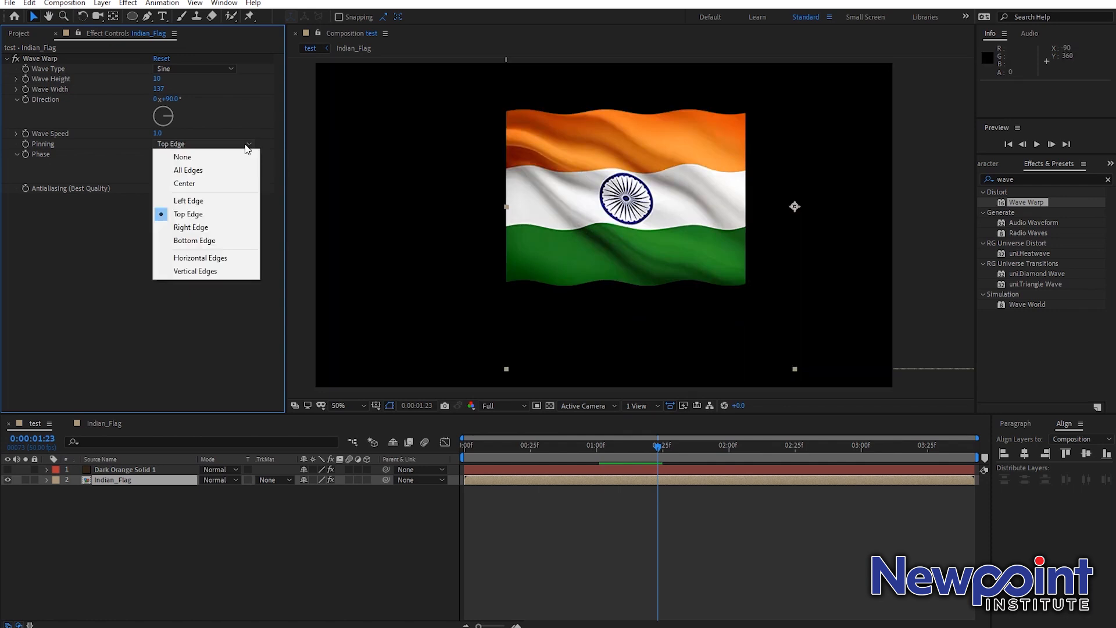
click(216, 200)
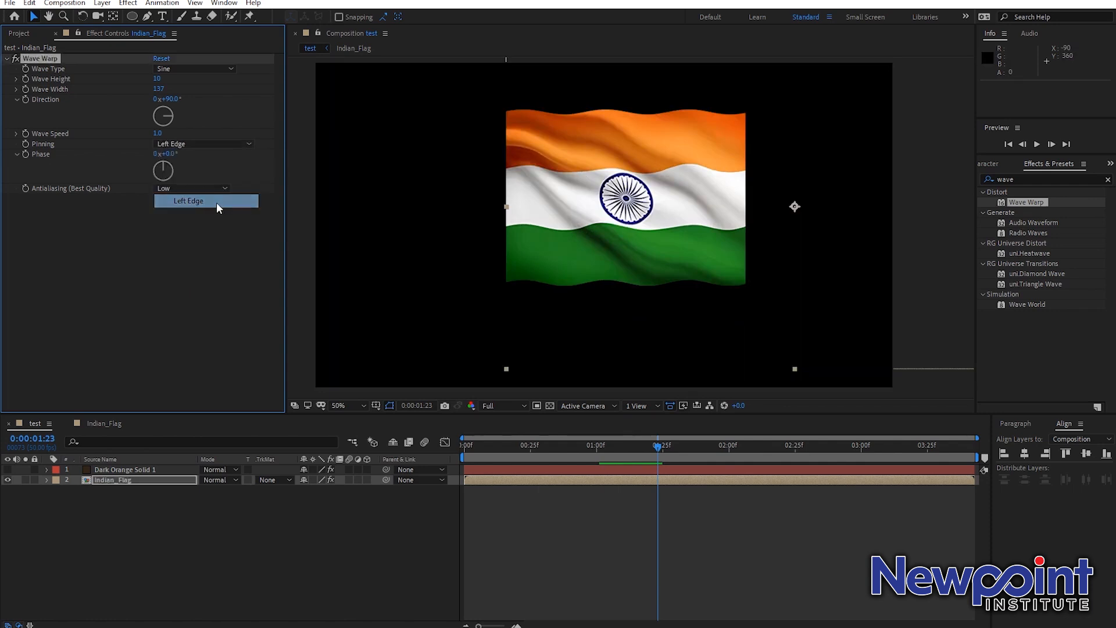
click(7, 470)
click(516, 573)
key(space)
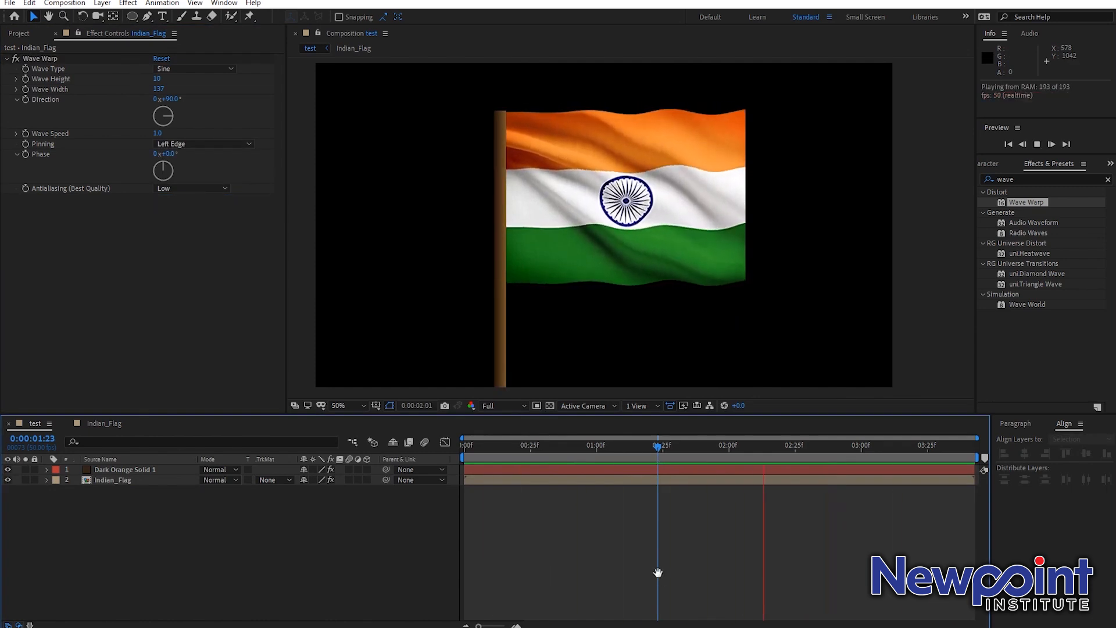
key(space)
Step: Try a wave speed of 5 on the flag's Wave Warp and preview the faster waving
click(156, 134)
text(5)
key(Return)
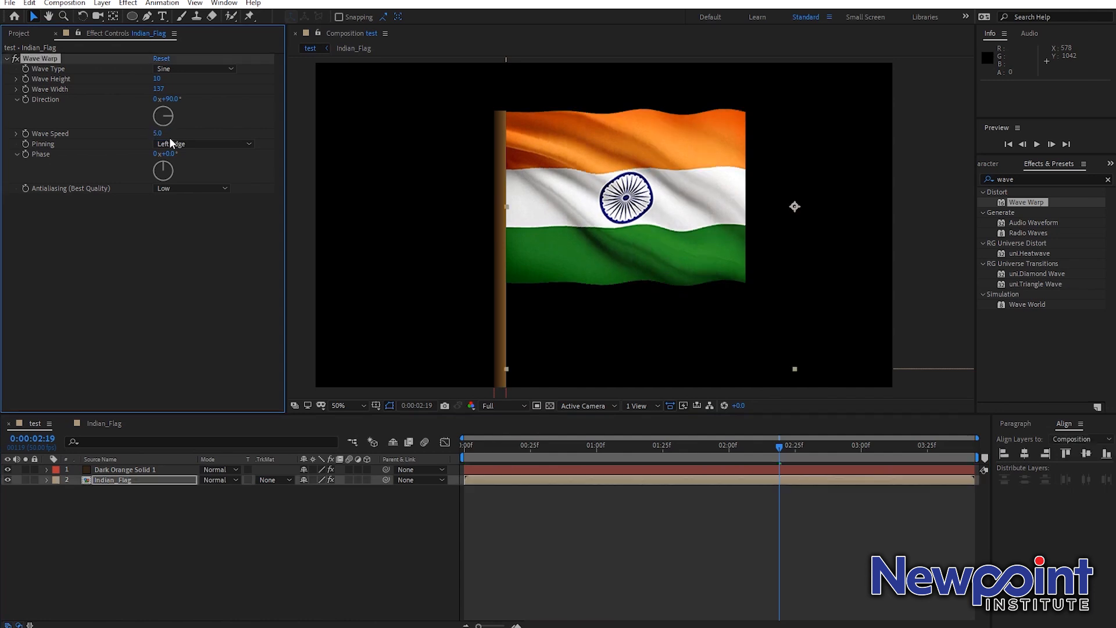
key(space)
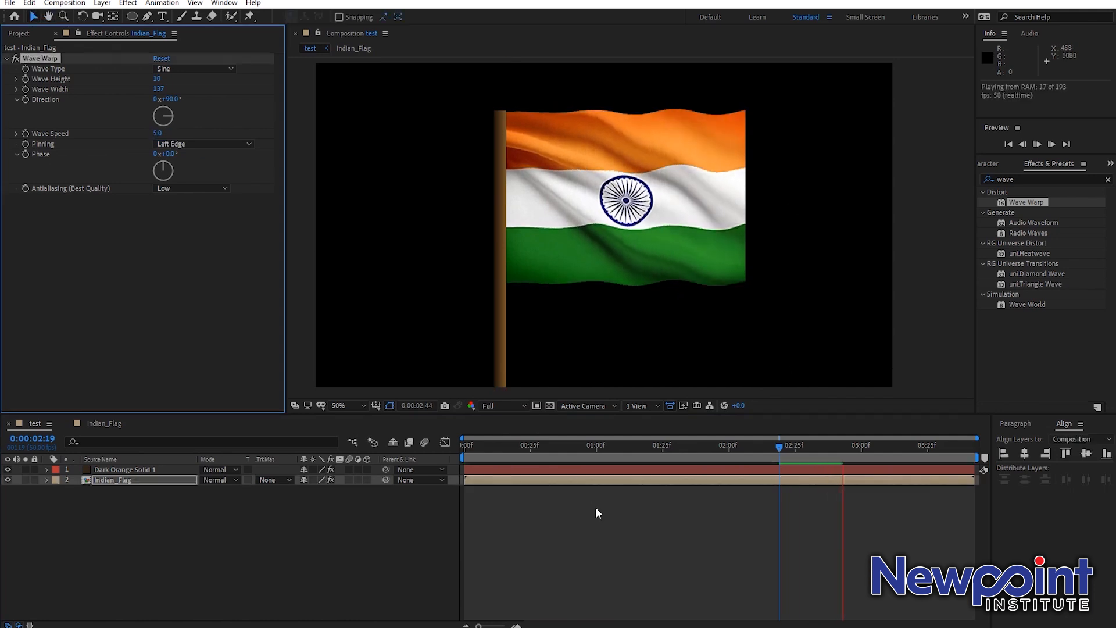
key(space)
Step: Set the flag's wave speed to 0.5 and preview the slower waving
click(158, 132)
text(.5)
key(Return)
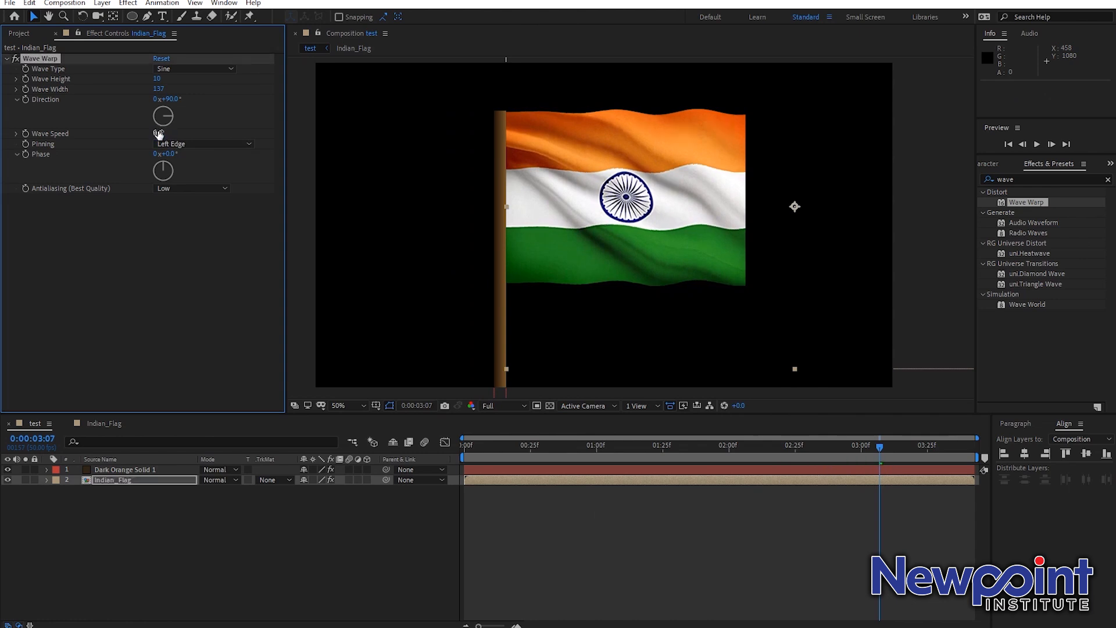
key(space)
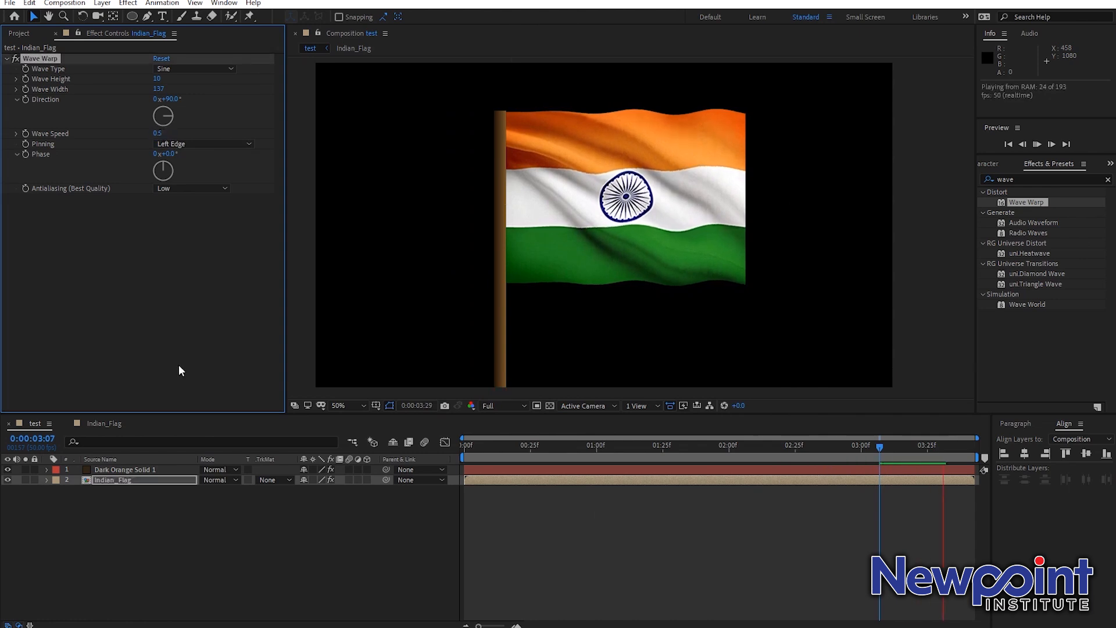
key(space)
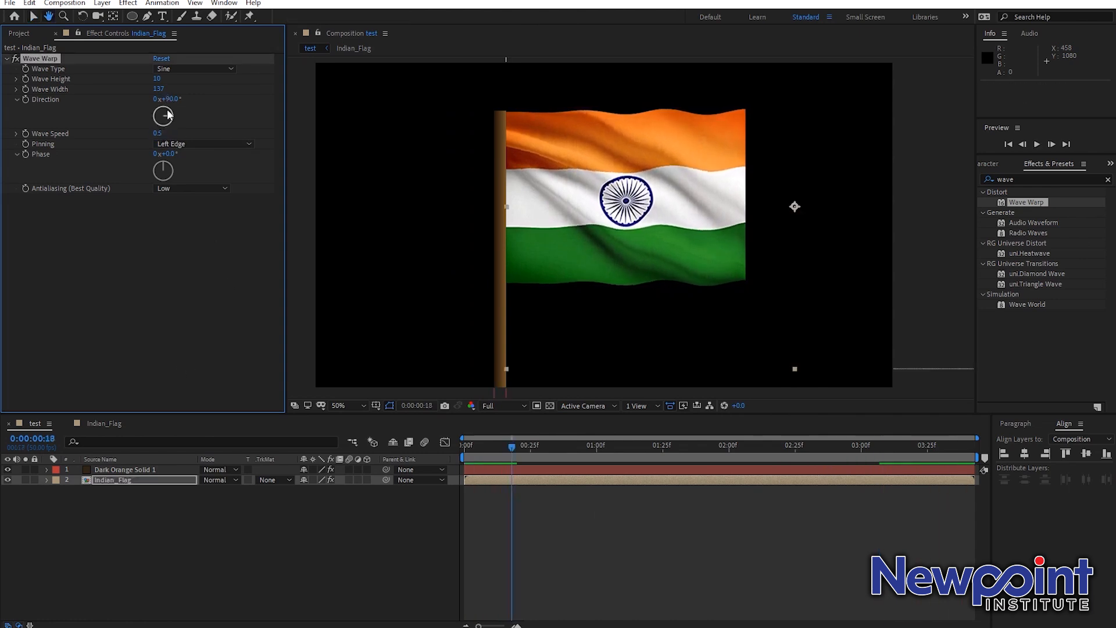
Step: Set the flag's wave height to 20 and wave width to 139, and preview the stronger waves
drag(156, 78, 183, 111)
key(space)
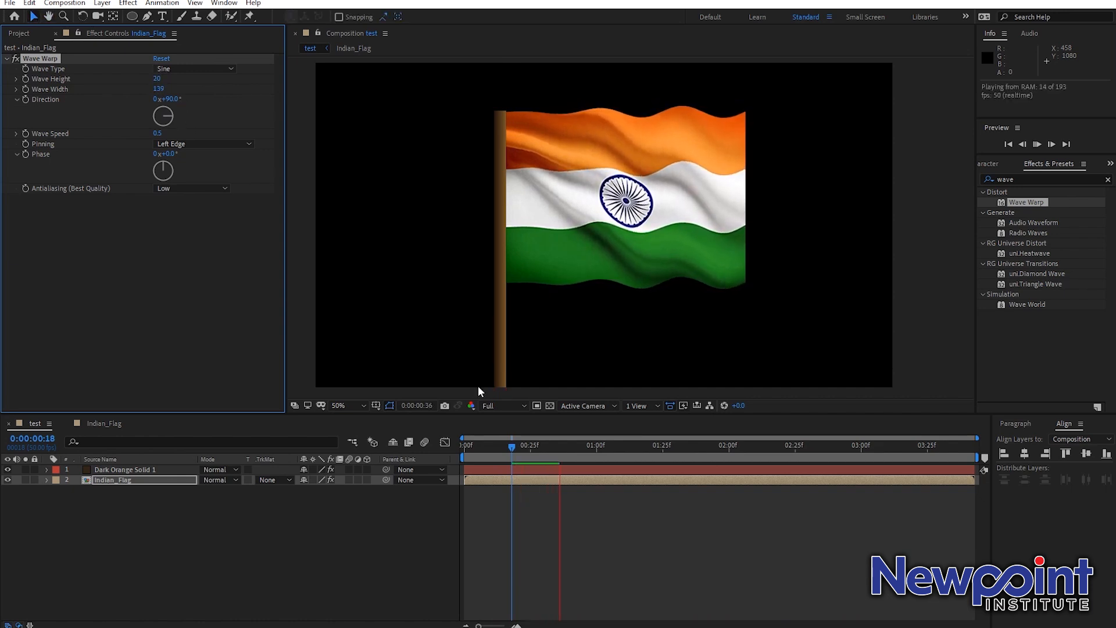
click(518, 450)
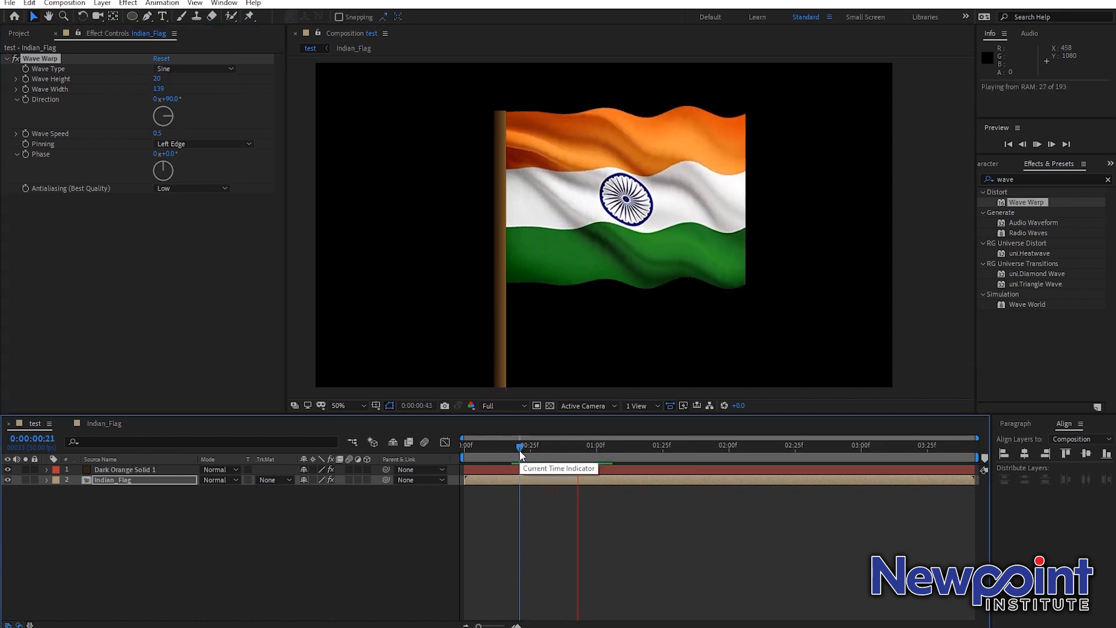
key(space)
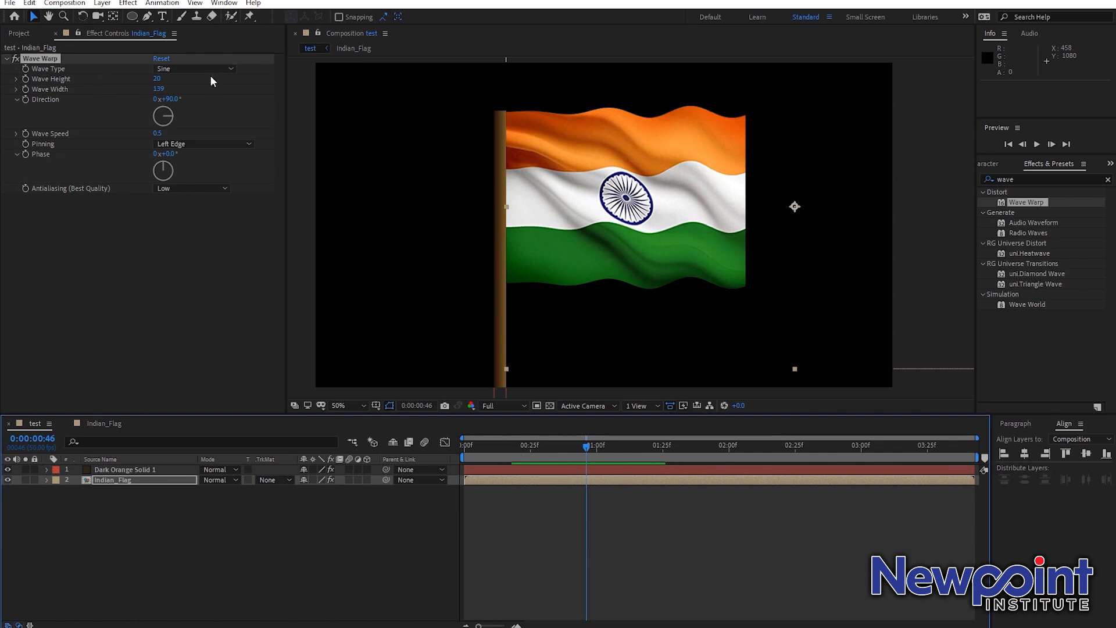
Step: Try the Triangle wave type on the flag's Wave Warp with a preview, and return it to Sine
click(178, 69)
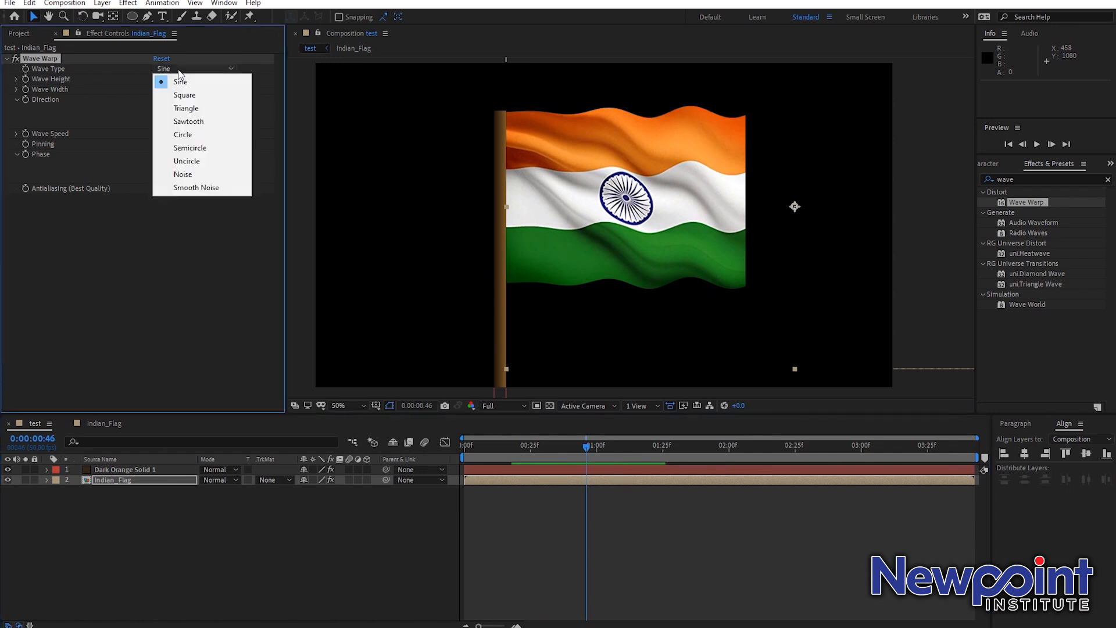
click(188, 107)
key(space)
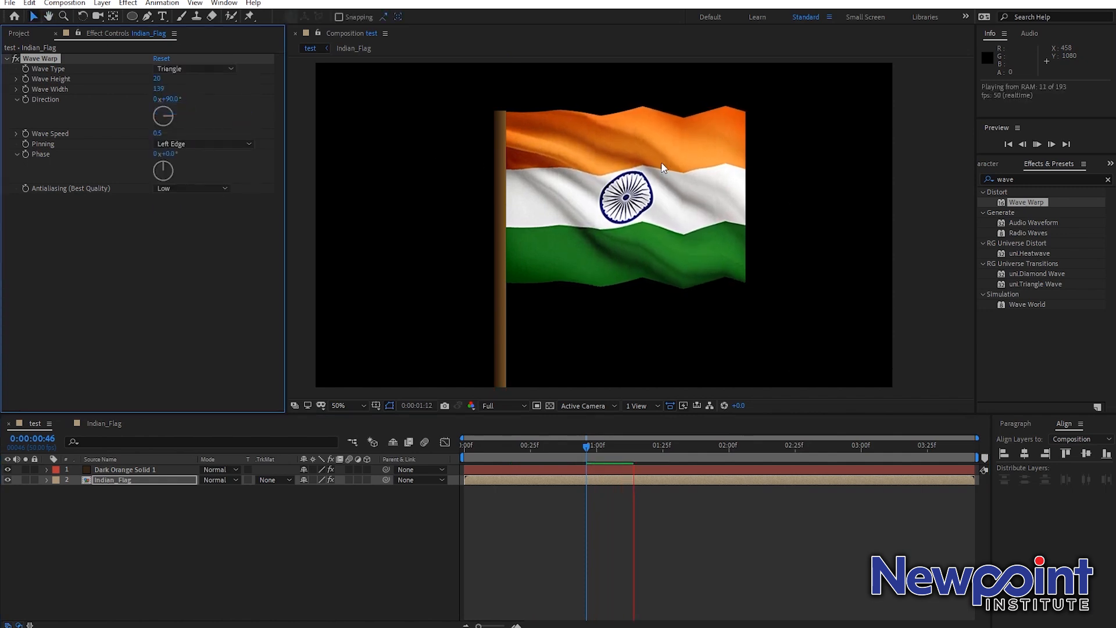
click(745, 116)
click(200, 69)
click(200, 84)
Step: Try the Square, Sawtooth, Semicircle and Noise wave types on the flag's Wave Warp, and return it to Sine
click(197, 69)
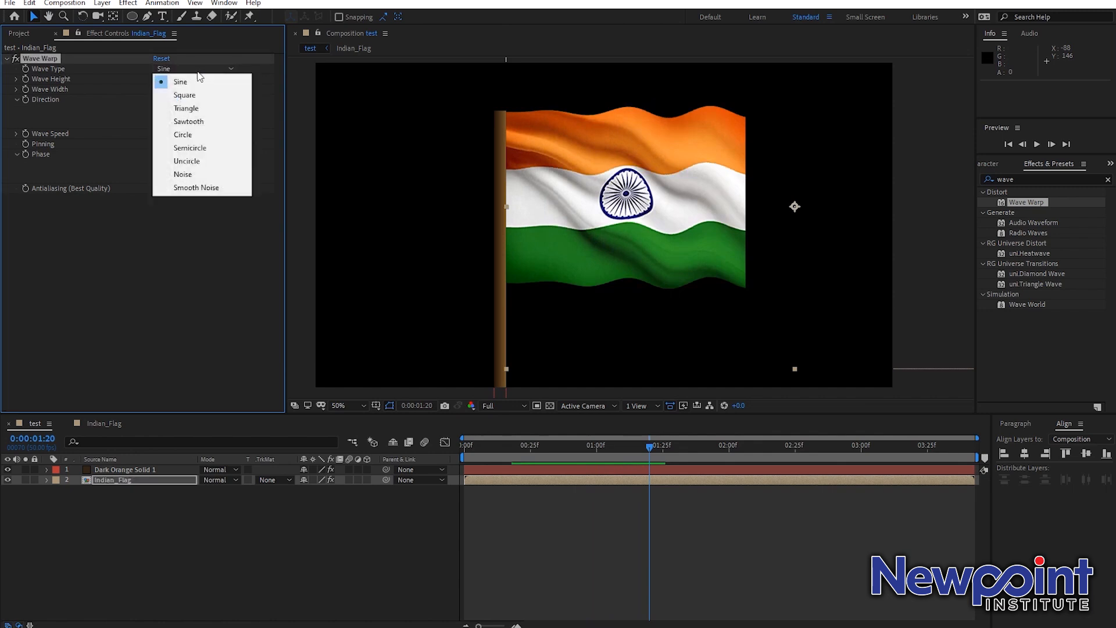
click(196, 96)
click(195, 69)
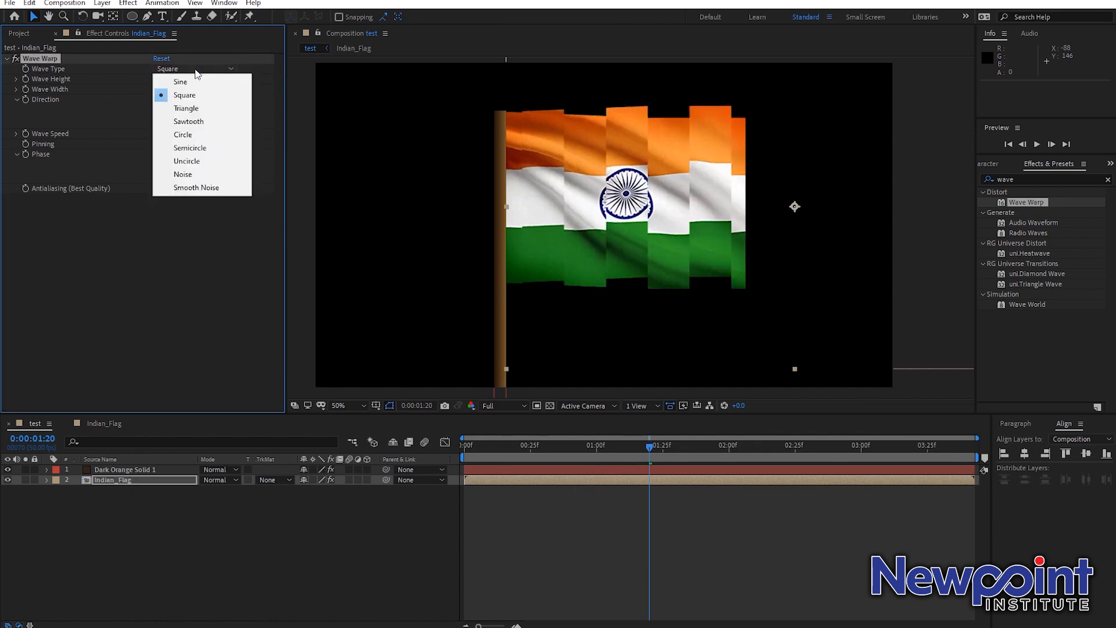
click(192, 122)
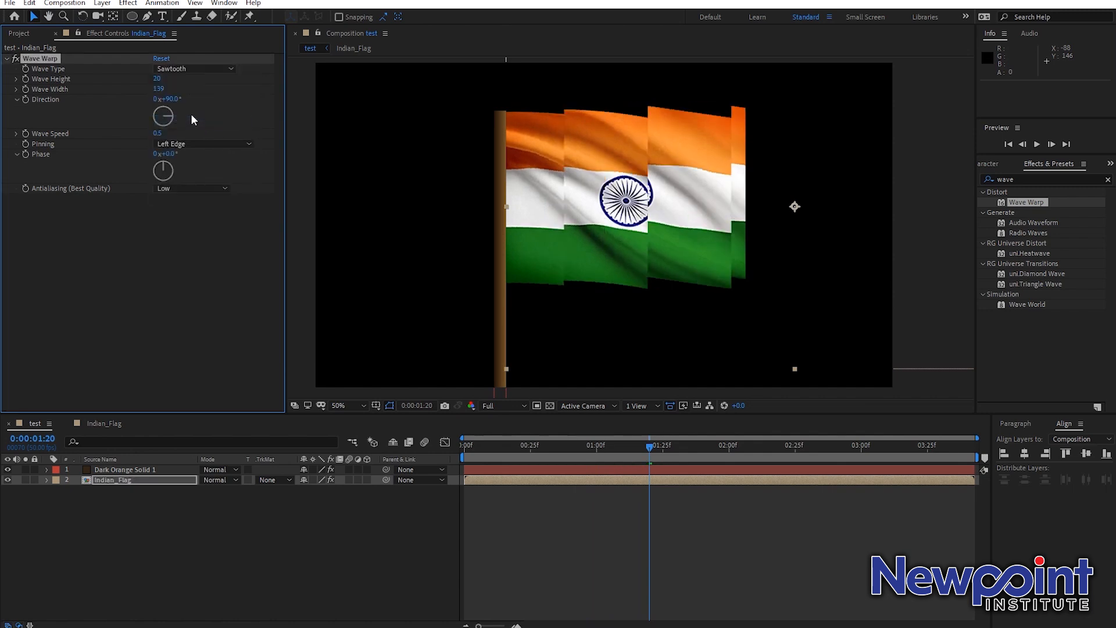
click(195, 69)
click(187, 145)
click(187, 72)
click(187, 172)
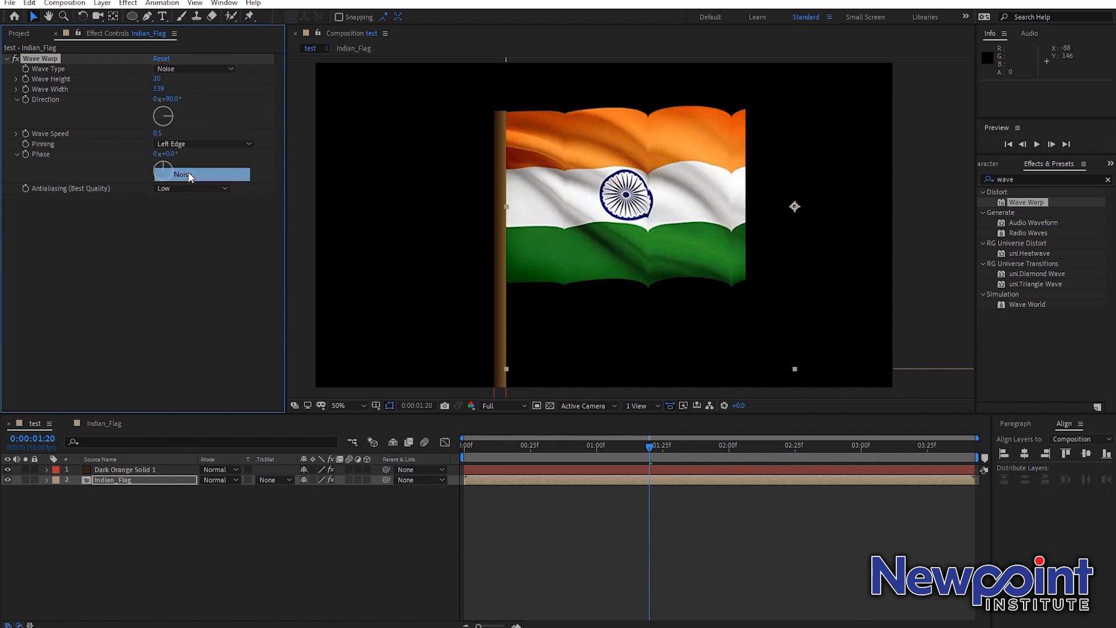
click(193, 70)
click(180, 82)
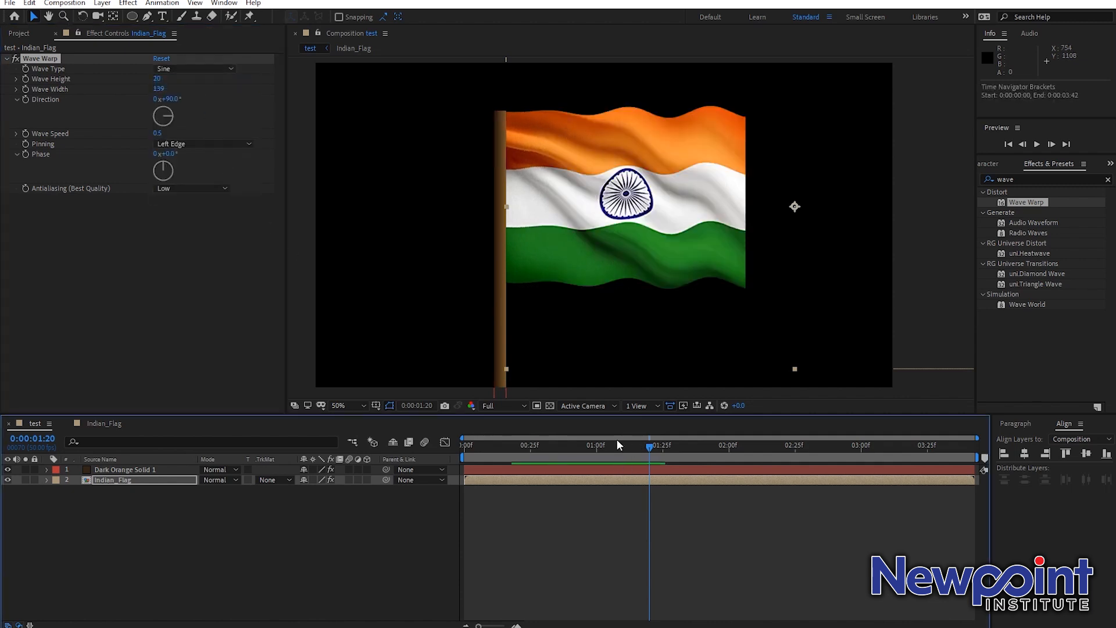
Step: Play back the waving flag animation from different points on the timeline
drag(549, 442, 522, 448)
key(space)
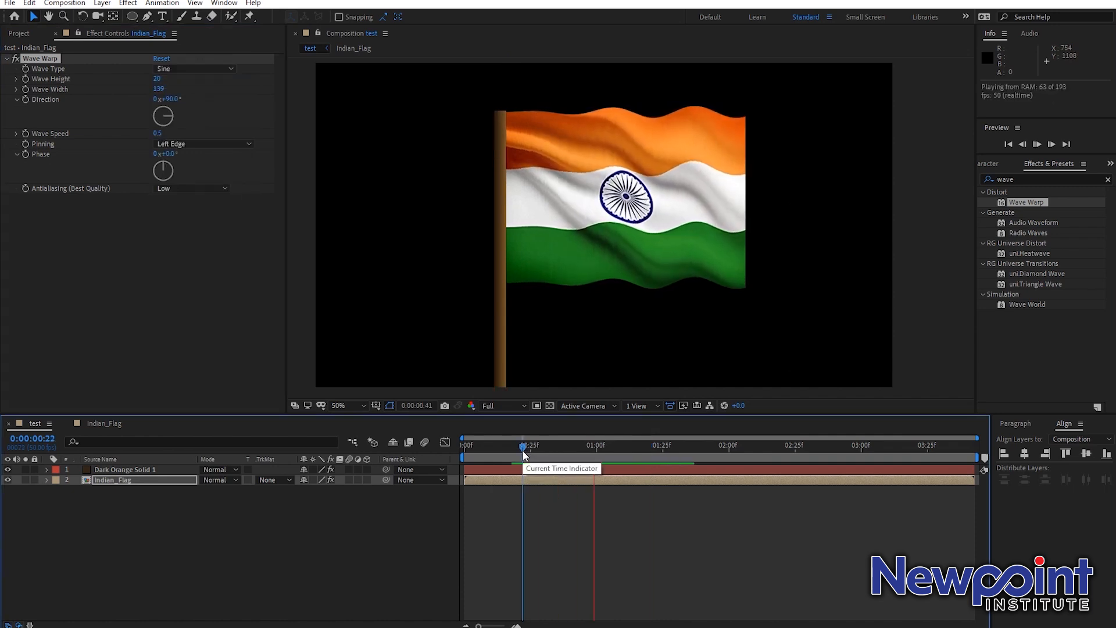
click(535, 451)
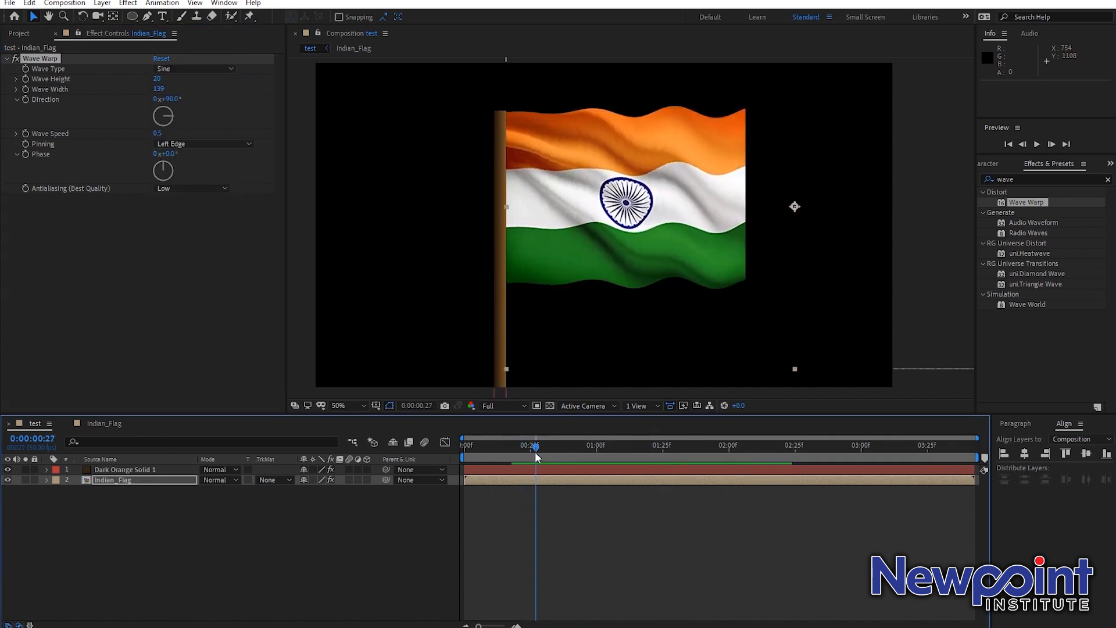
key(space)
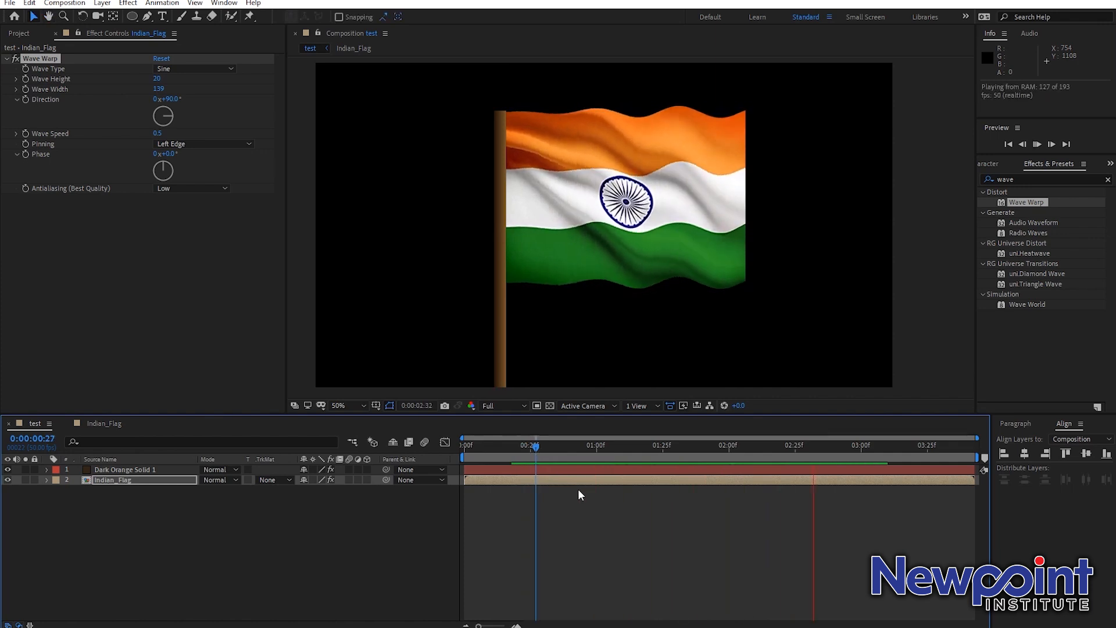
click(581, 451)
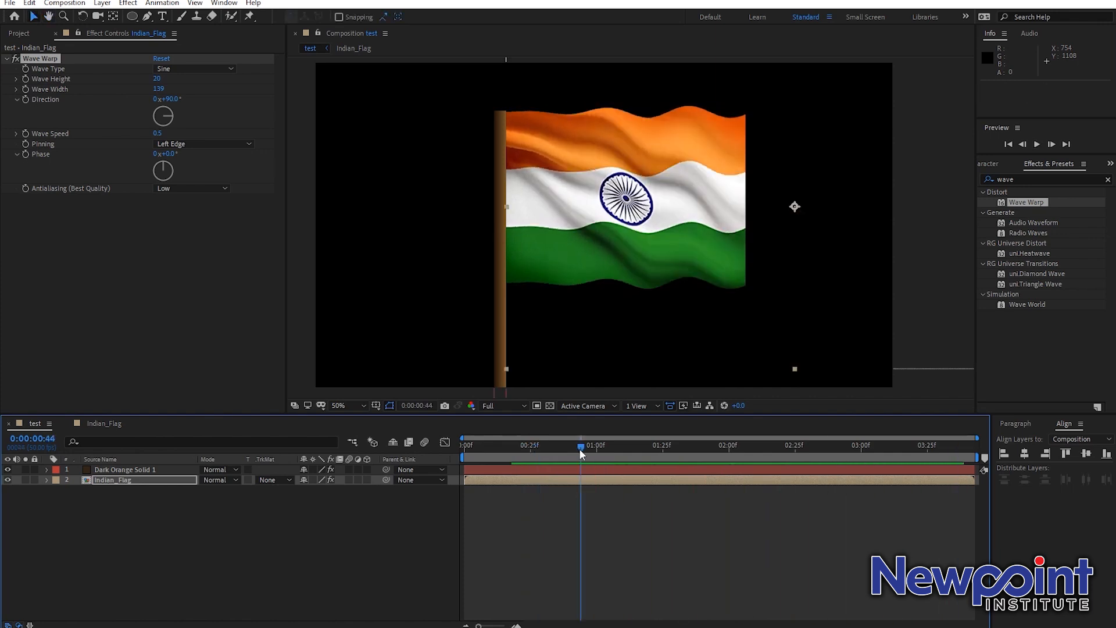
Step: Delete all compositions, images and the Solids folder from the project
click(19, 33)
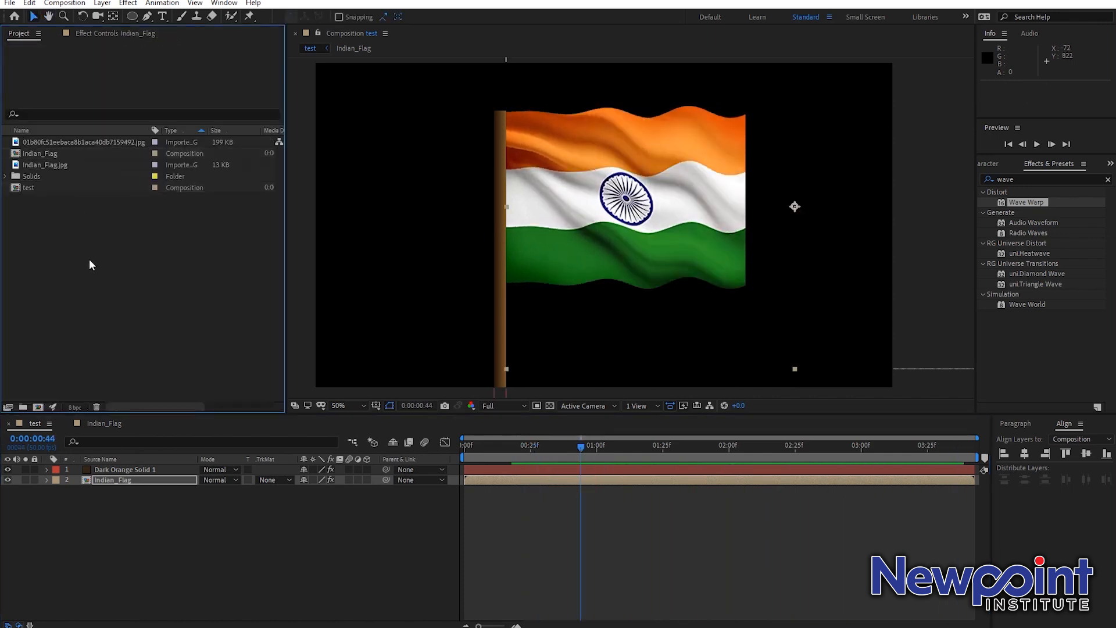
drag(89, 260, 22, 128)
key(Delete)
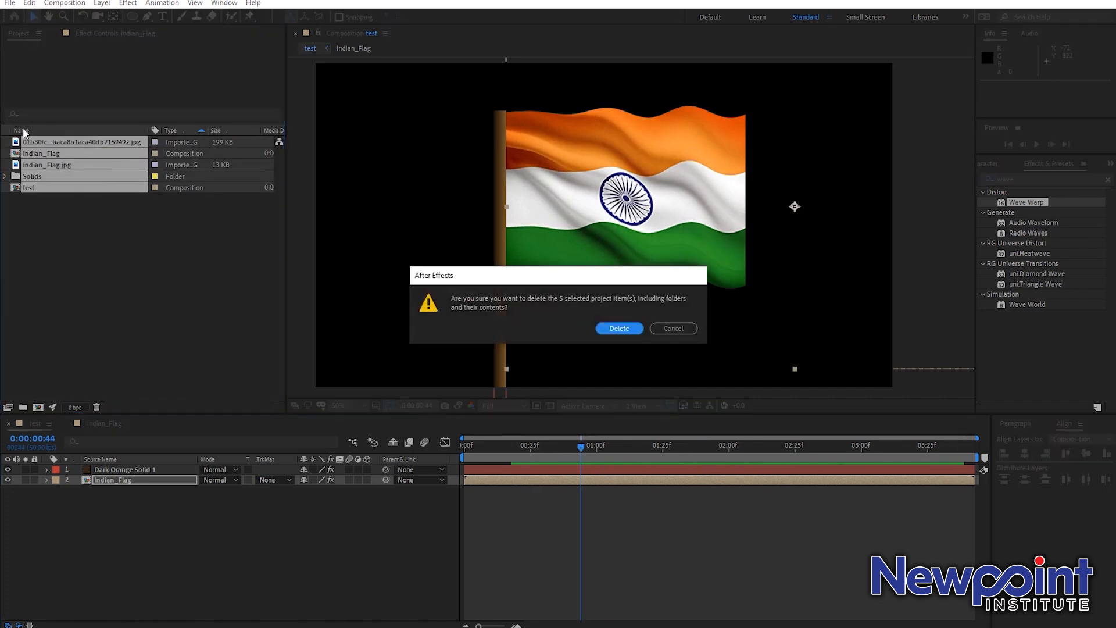
key(Return)
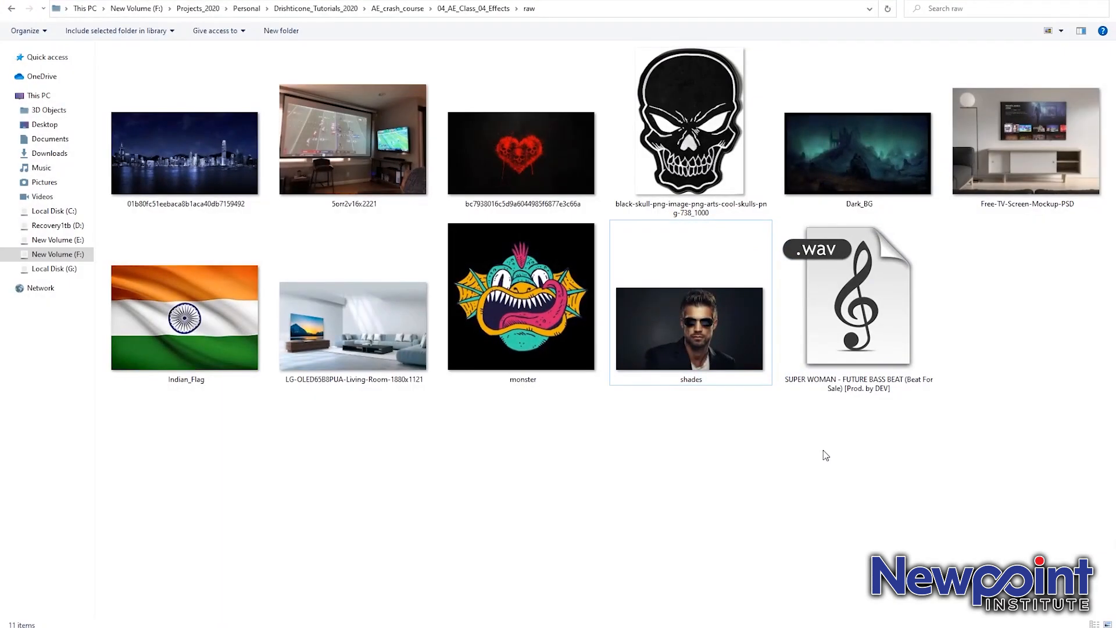
Step: Import the shades image from the raw folder and create a new composition from it
drag(699, 350, 1107, 154)
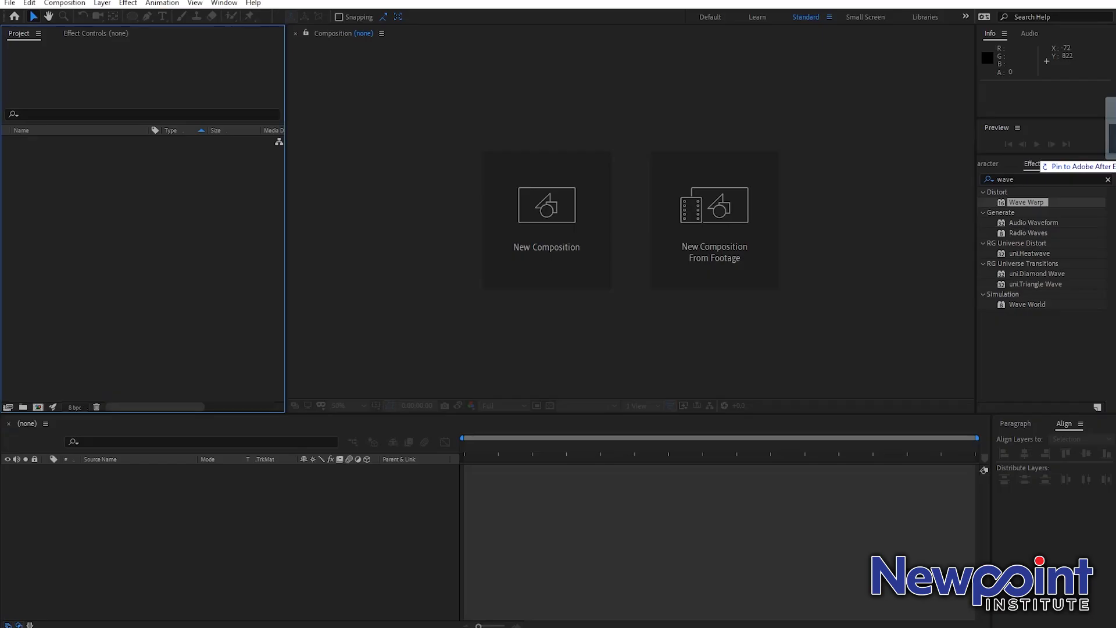
drag(1041, 164, 205, 292)
drag(64, 147, 36, 407)
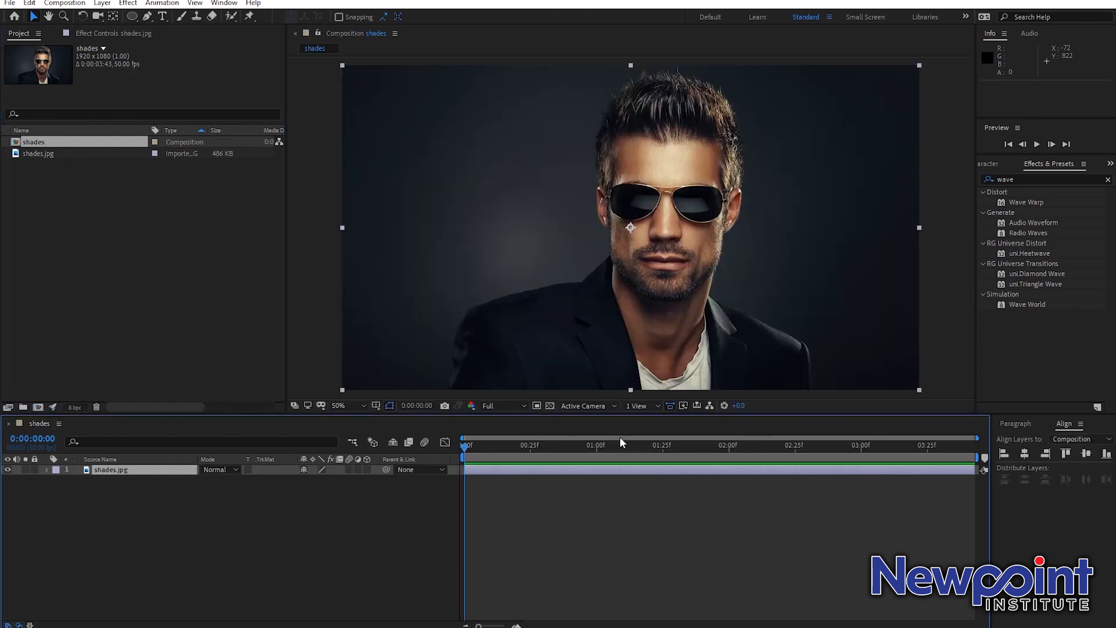
click(595, 531)
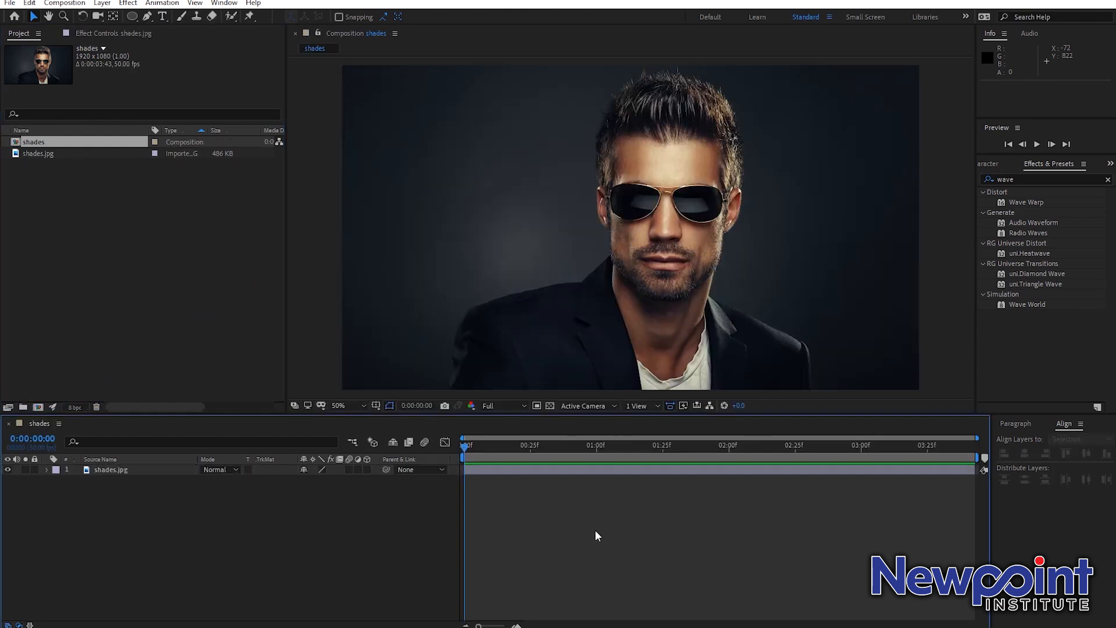
Step: Search the effects for "sweep" and apply CC Light Sweep to the shades.jpg layer
click(1023, 179)
text(sweep)
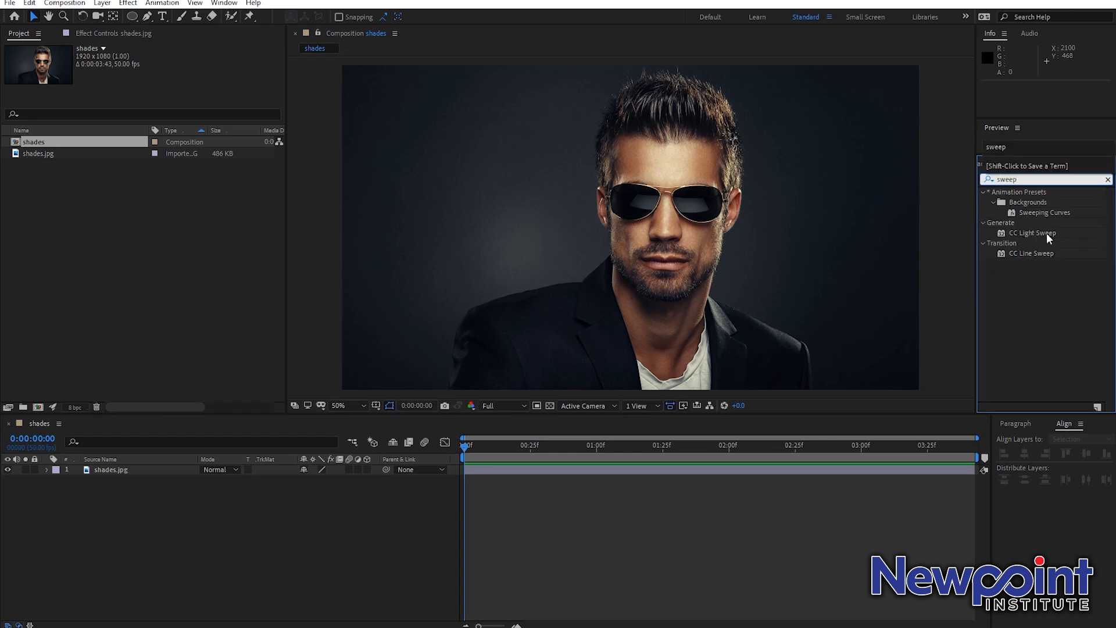
drag(1038, 232, 1039, 234)
drag(727, 303, 514, 330)
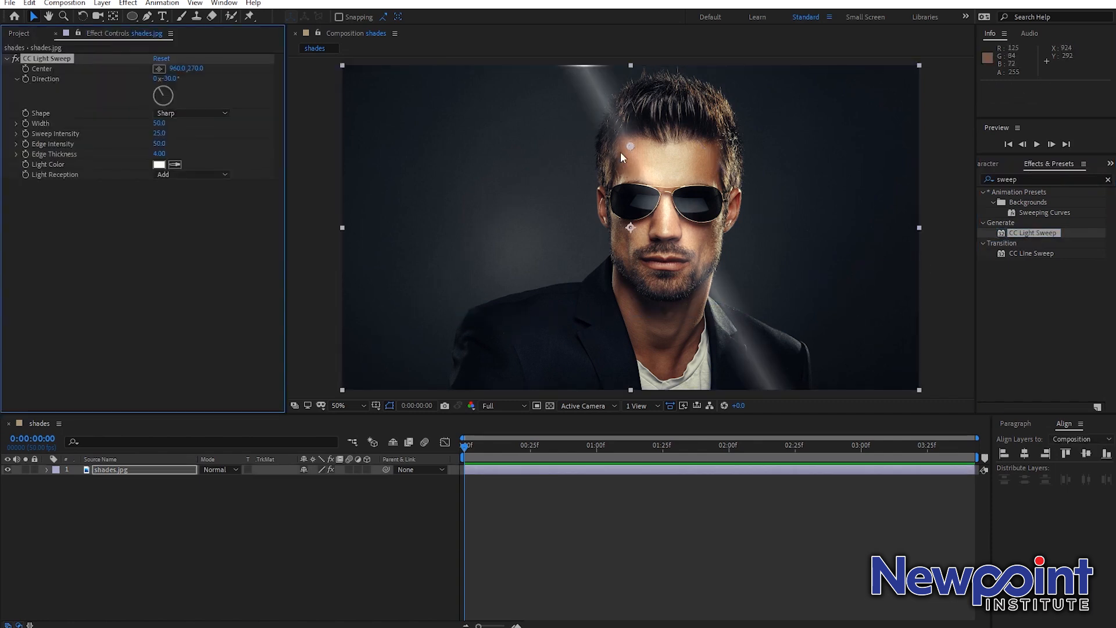
Step: Try a light sweep center of about 888, 424 with a -29° direction, and delete CC Light Sweep from the layer
drag(630, 146, 498, 245)
drag(644, 176, 622, 189)
drag(177, 71, 56, 81)
drag(179, 86, 203, 118)
drag(169, 81, 149, 95)
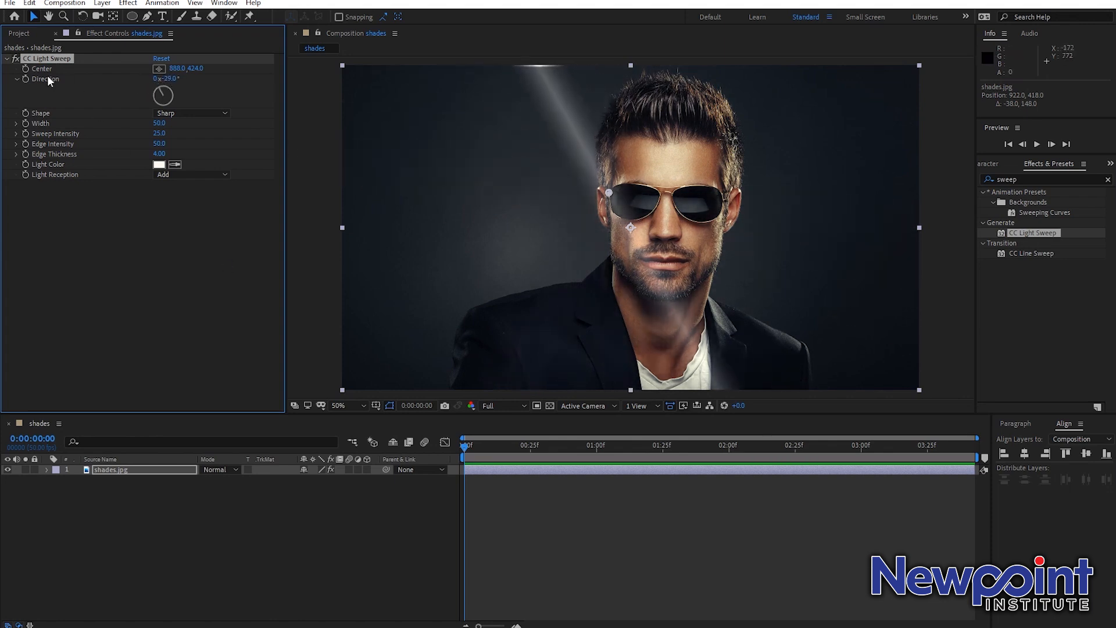
key(Delete)
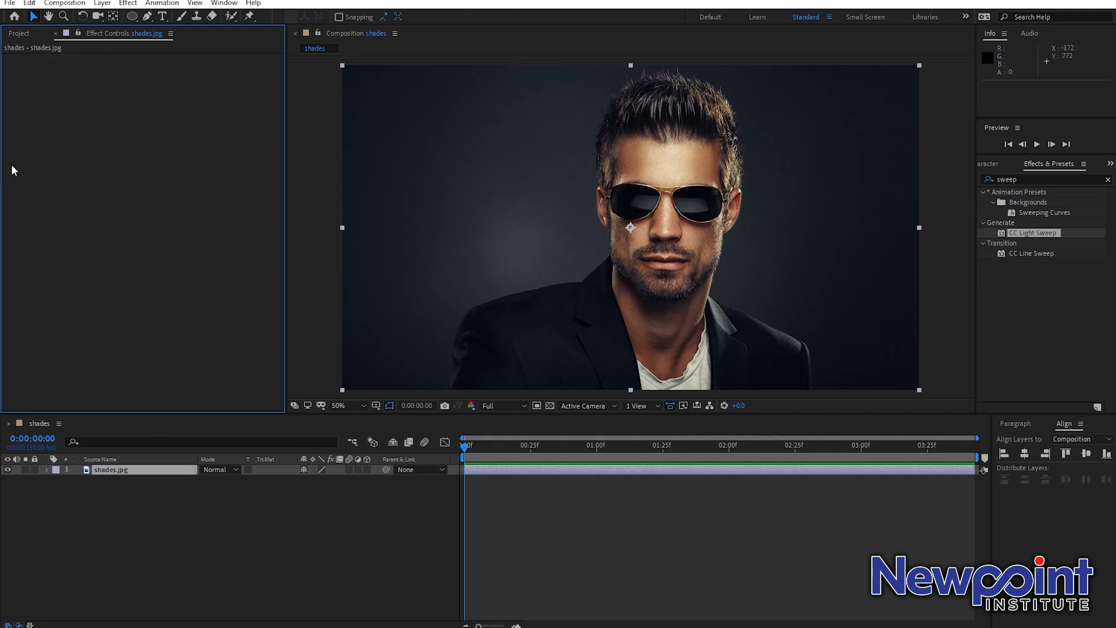
Step: Duplicate the shades.jpg layer in the shades composition
click(127, 527)
click(122, 472)
key(ctrl+d)
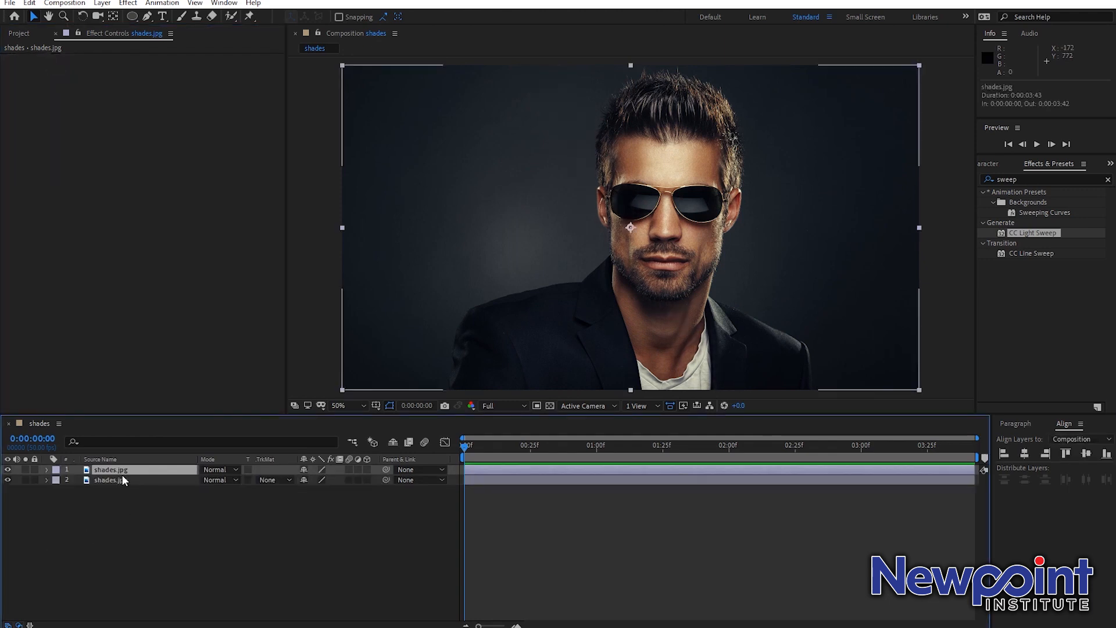
Step: Draw a curved Pen mask around the sunglasses' left lens on the upper shades.jpg layer
scroll(625, 259, up, 4)
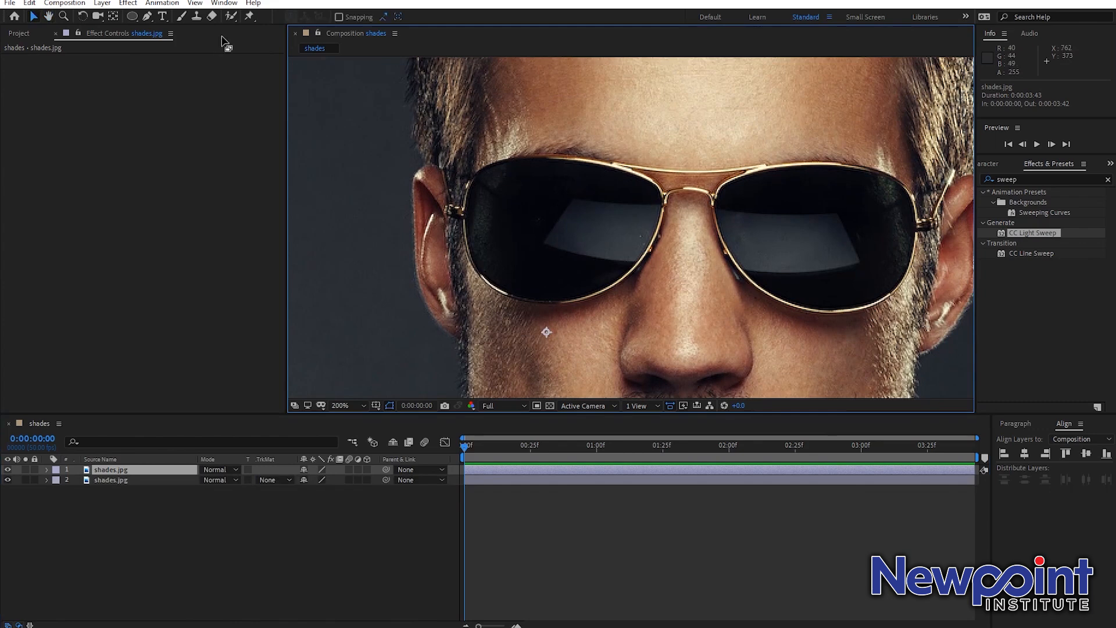
click(147, 16)
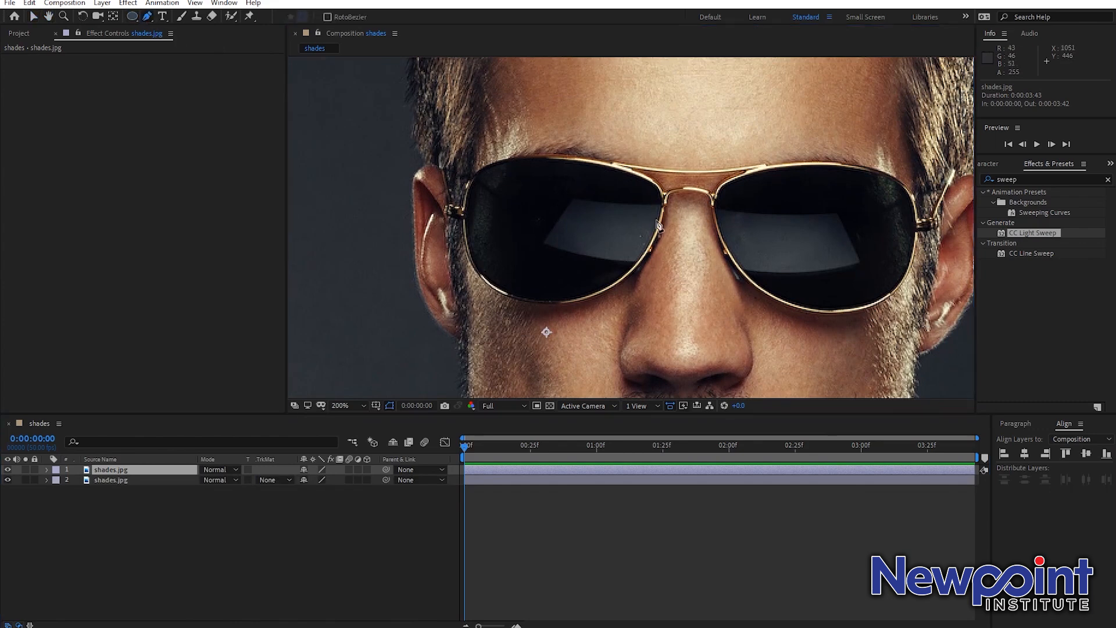
drag(657, 227, 577, 301)
drag(498, 288, 475, 272)
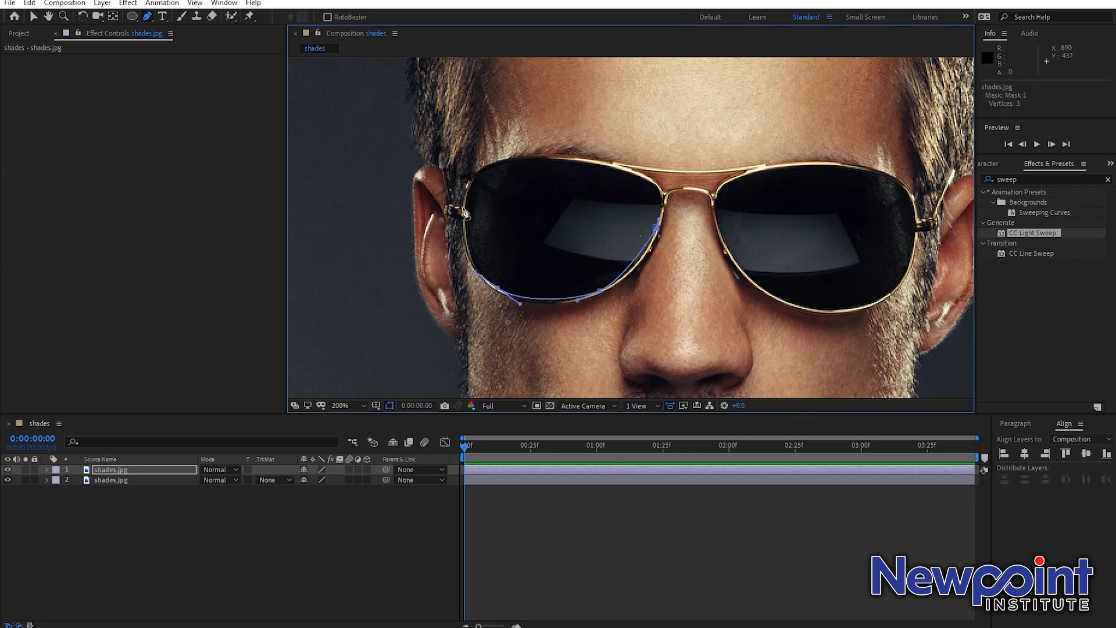
drag(473, 176, 520, 164)
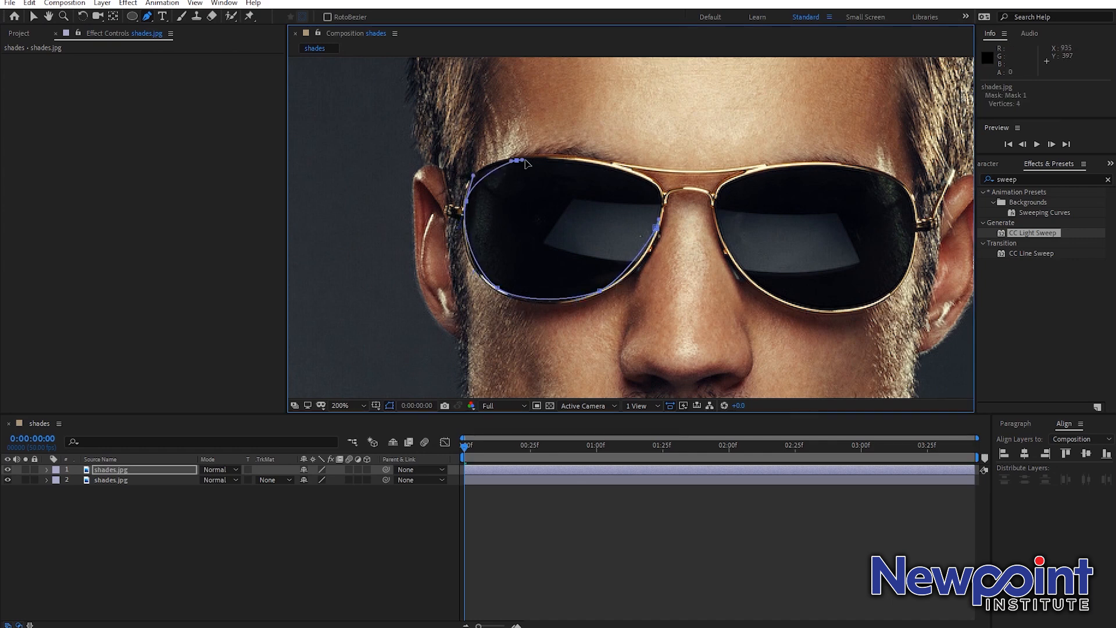
drag(607, 167, 664, 201)
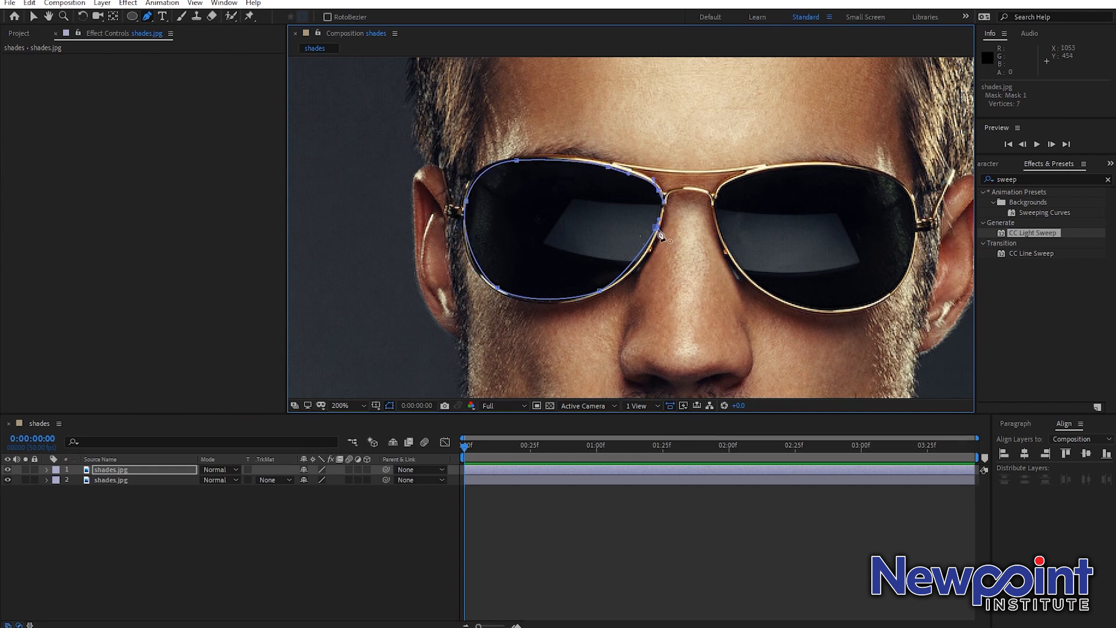
Step: Draw a second closed Pen mask around the right lens on the same layer and return to the Selection tool
drag(715, 202, 718, 220)
drag(741, 269, 763, 290)
drag(846, 308, 892, 299)
drag(914, 235, 886, 179)
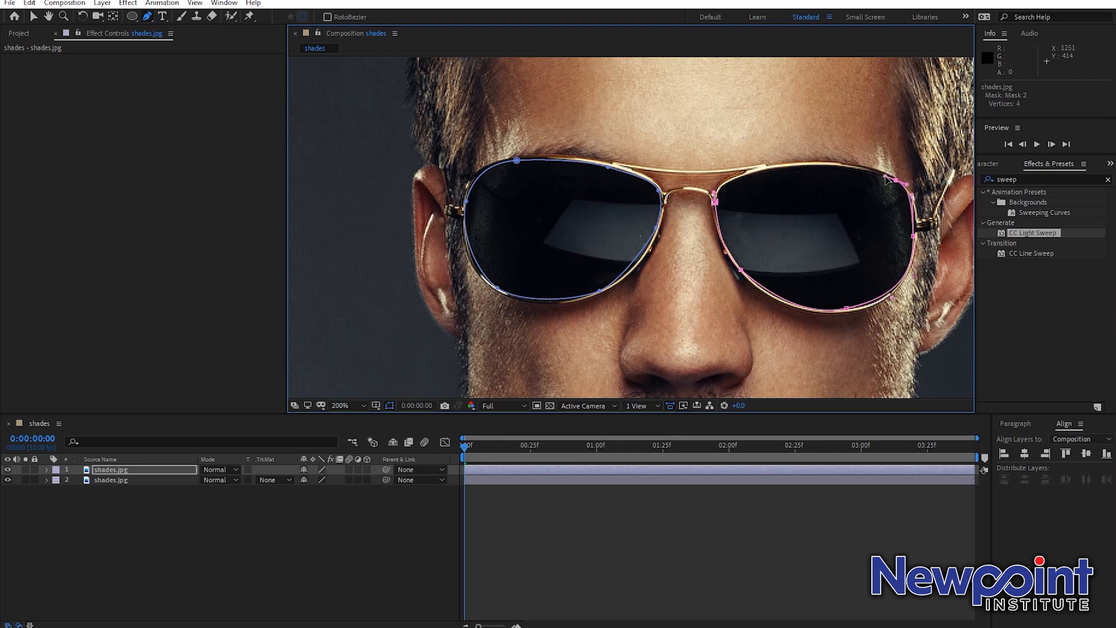
drag(794, 165, 715, 193)
click(725, 187)
click(715, 203)
scroll(642, 235, down, 1)
key(v)
Step: Hide the unmasked lower shades.jpg layer and turn on the transparency grid to check the lens cutouts
click(92, 511)
click(7, 479)
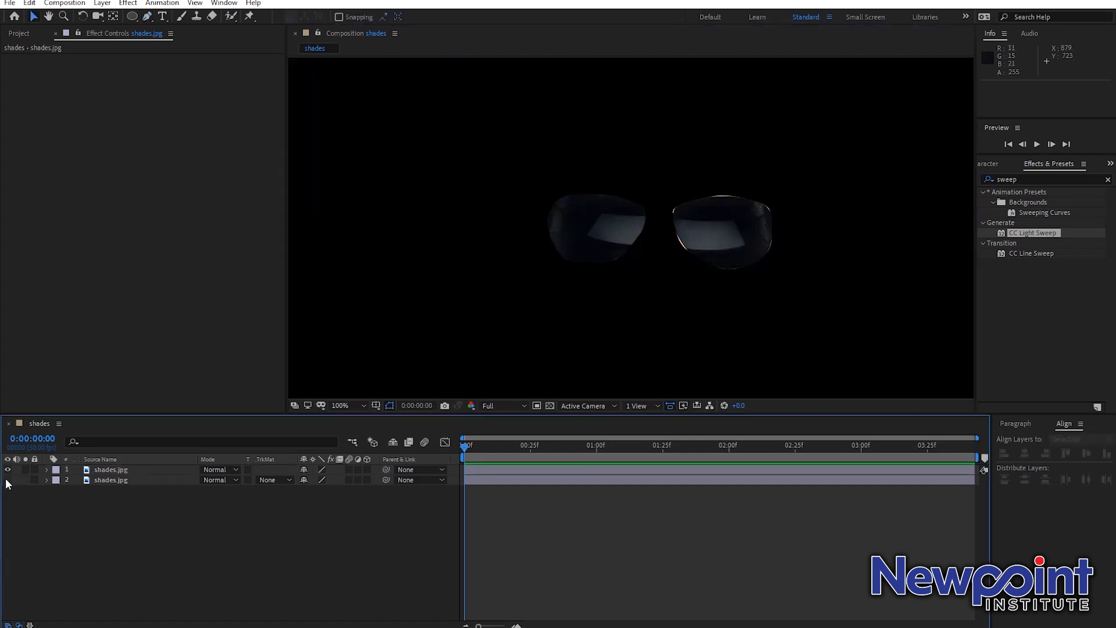
scroll(611, 302, down, 1)
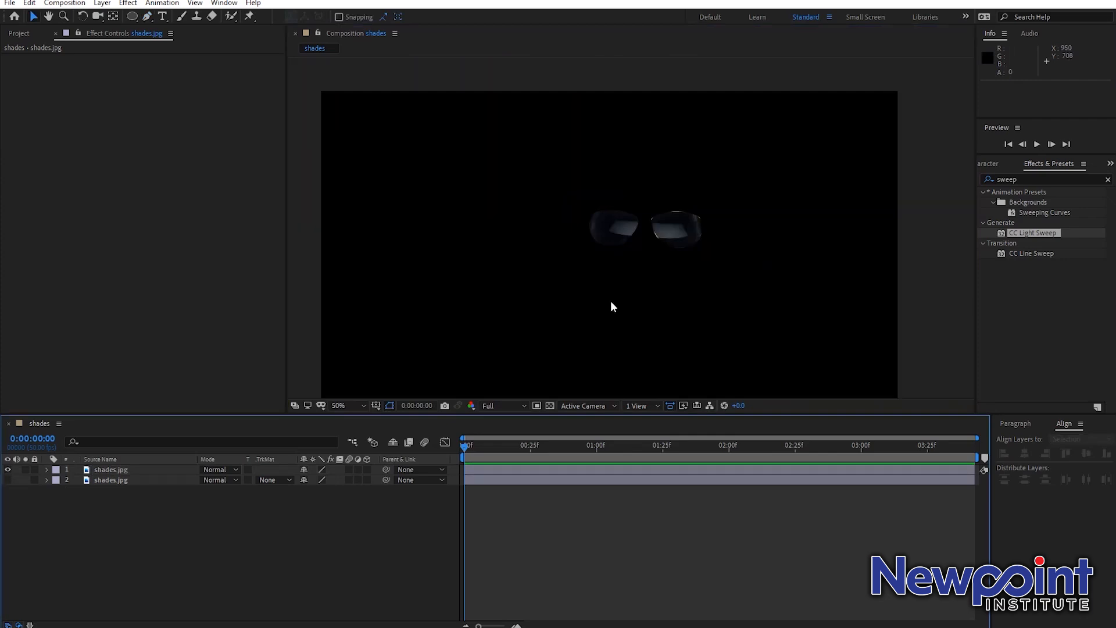
click(551, 405)
drag(605, 349, 659, 296)
click(550, 407)
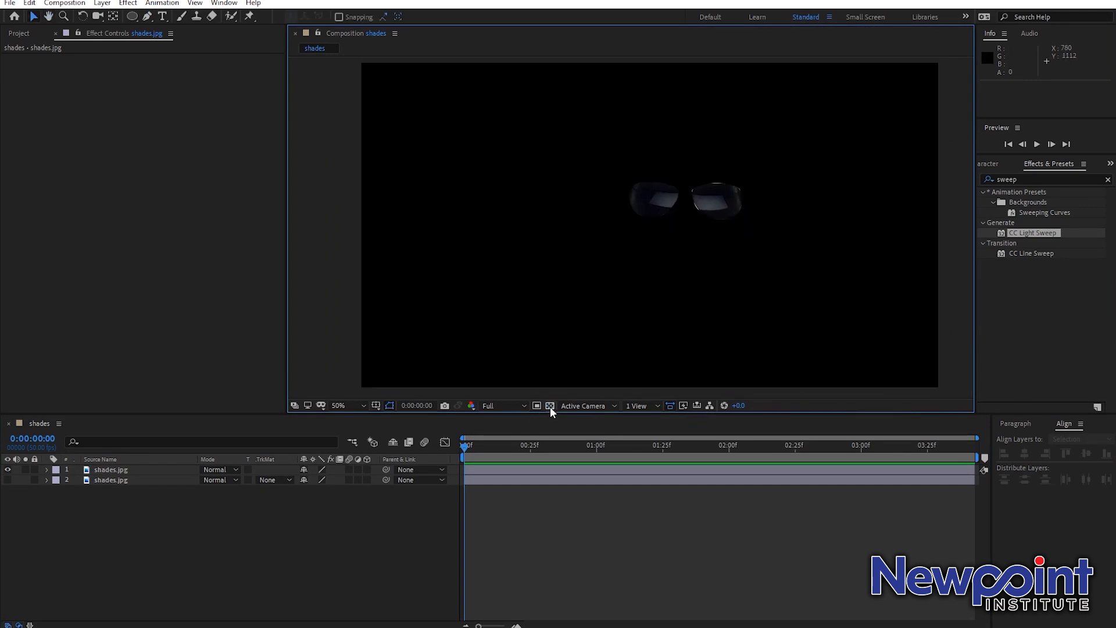
click(551, 405)
click(551, 406)
click(551, 405)
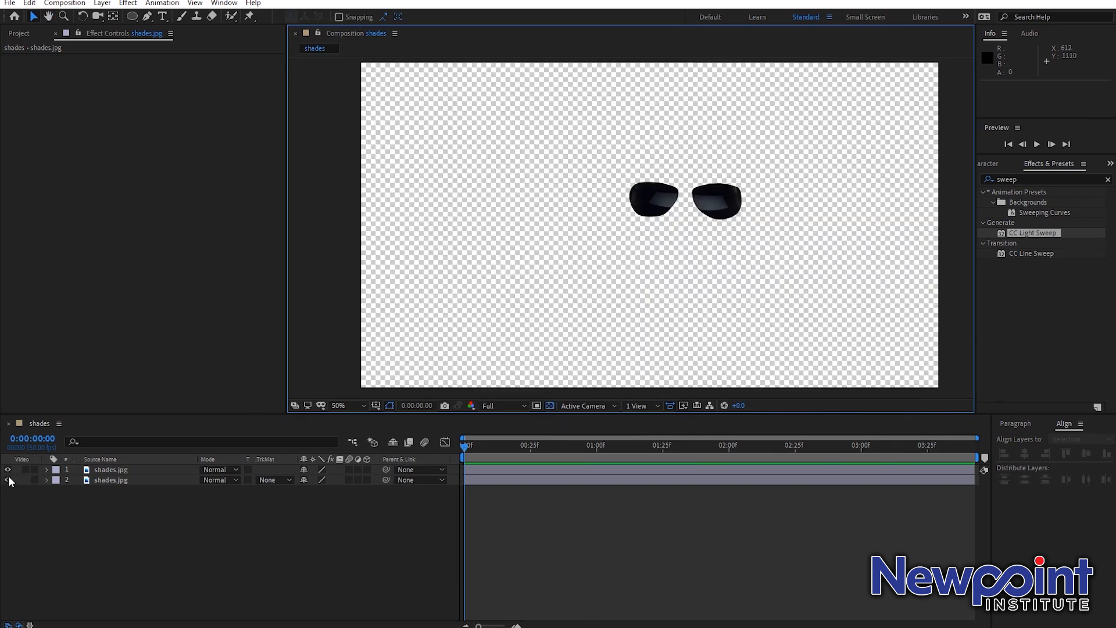
Step: Toggle the lower shades.jpg layer's visibility to compare, leaving it shown
click(9, 480)
click(9, 480)
click(9, 479)
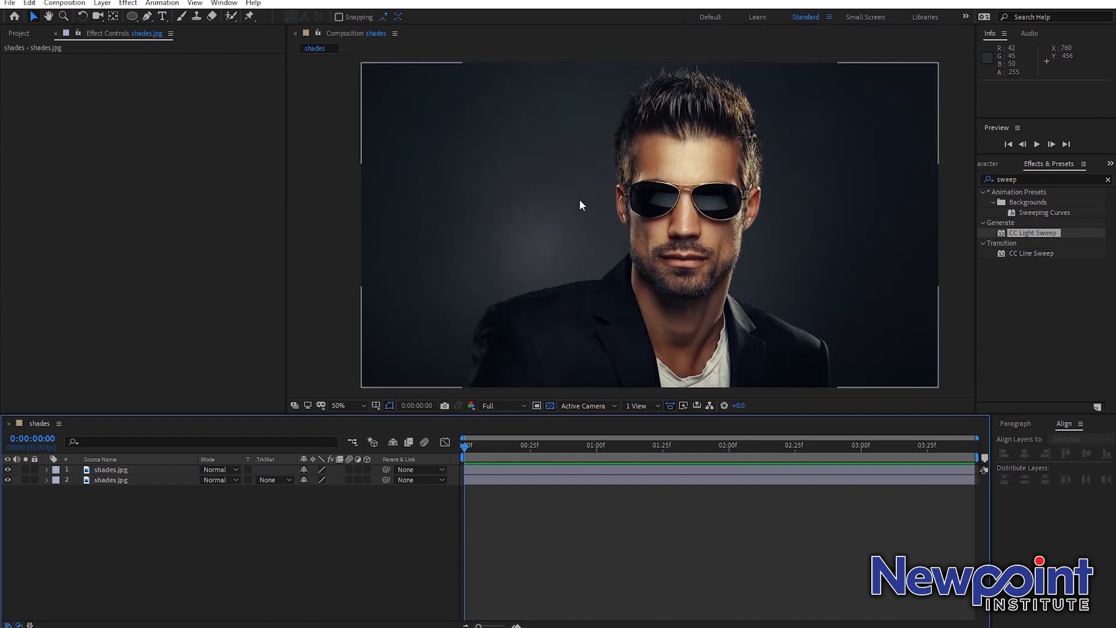
Step: Rename the upper masked shades.jpg layer to Glasses
click(119, 471)
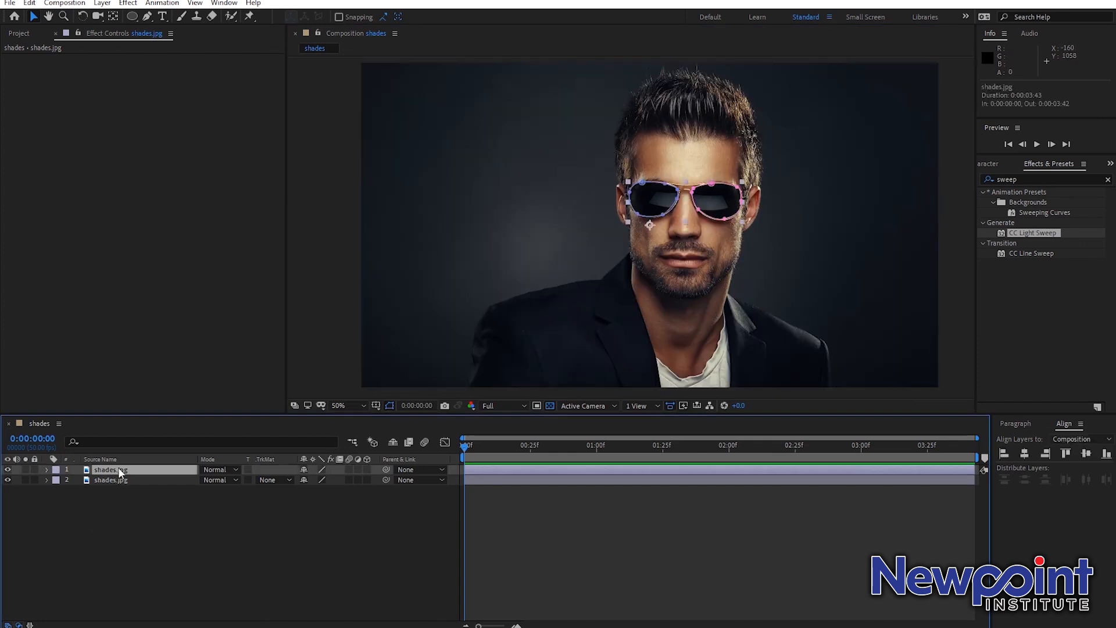
key(Return)
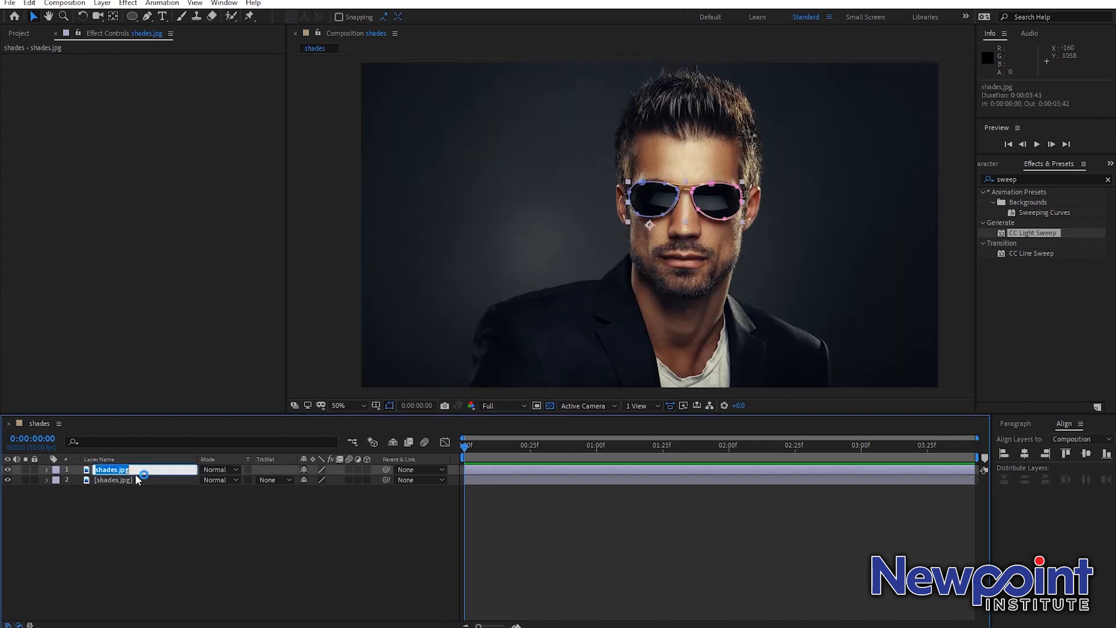
text(Glasses)
key(Return)
click(179, 525)
click(140, 470)
click(131, 482)
click(126, 469)
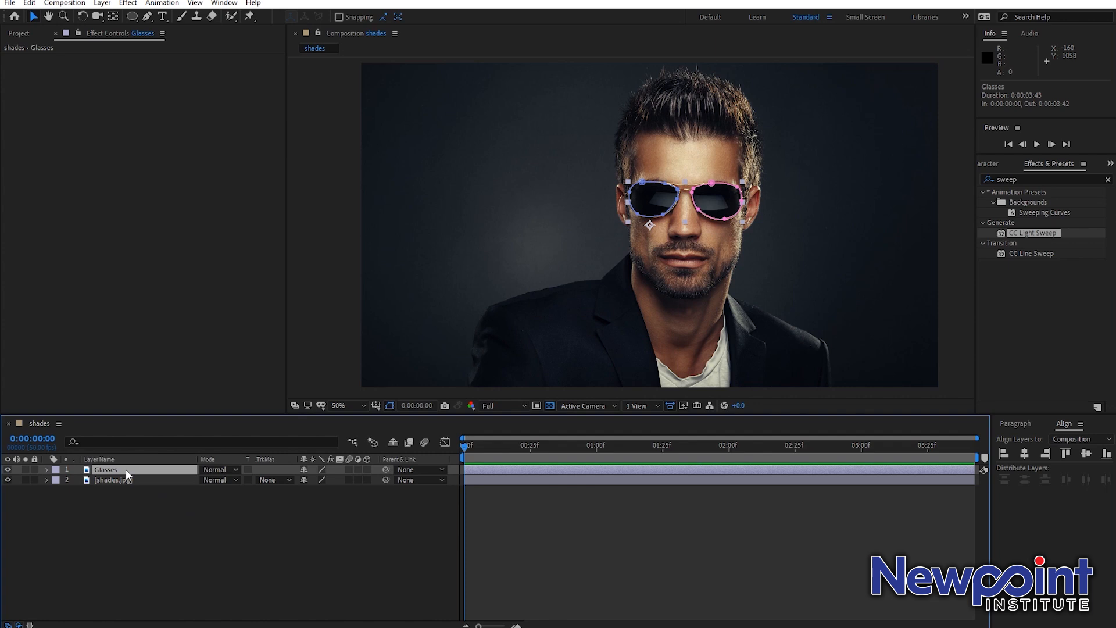
key(Return)
click(156, 518)
Step: Apply the CC Light Sweep effect to the Glasses layer and keep that layer selected
click(117, 470)
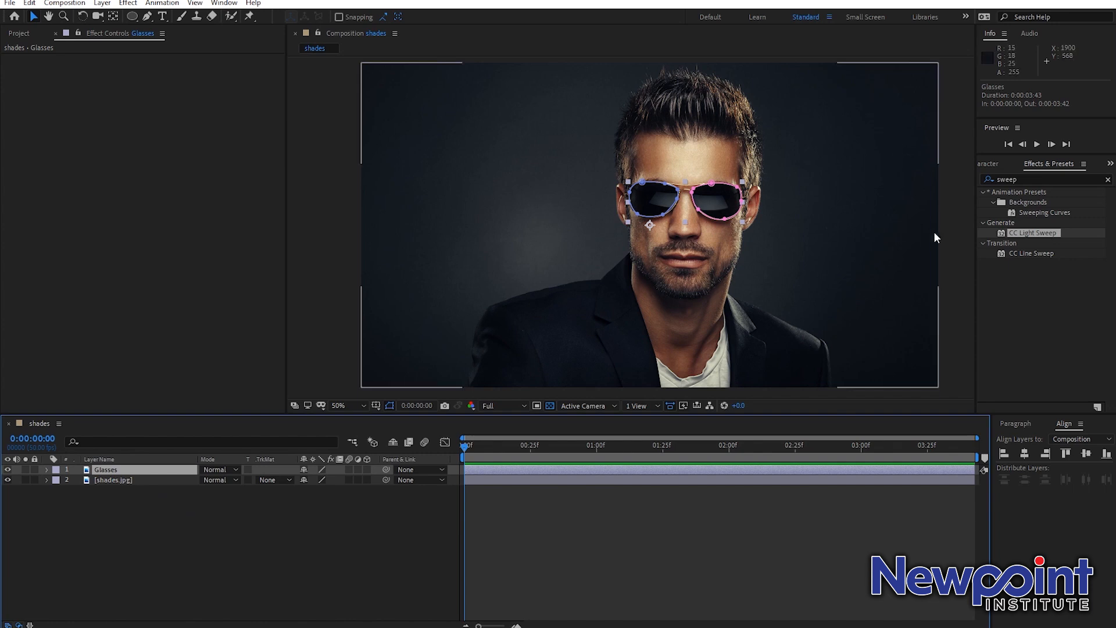
drag(1033, 232, 144, 468)
click(134, 506)
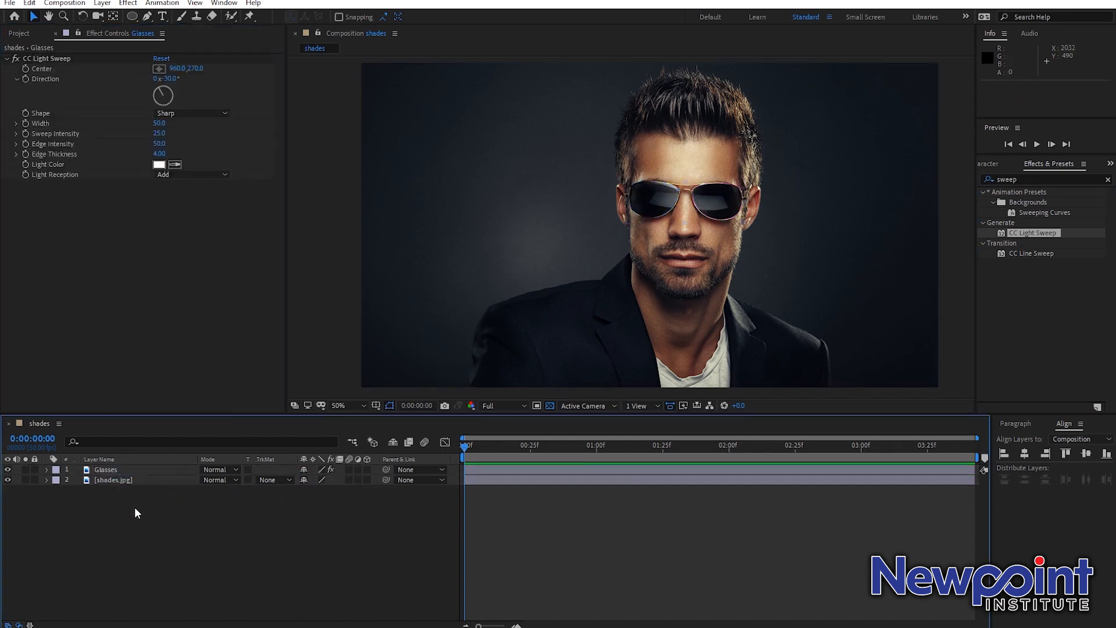
click(145, 468)
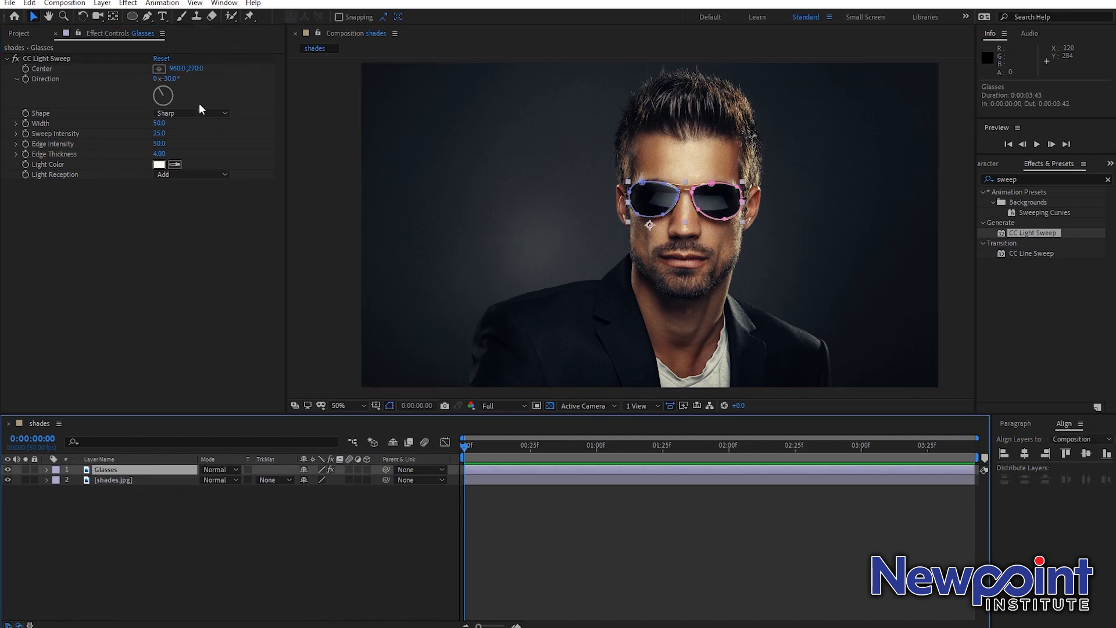
Step: Place the light sweep's Center at 837, 530, just outside the left lens, and start keyframing Center at the first frame
drag(172, 70, 153, 121)
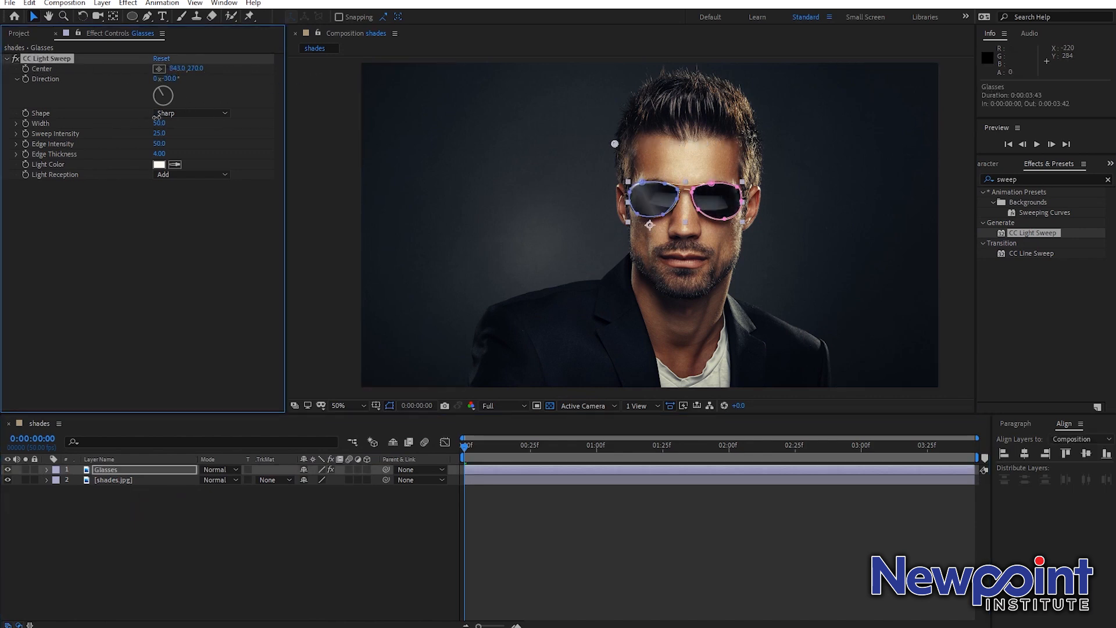
scroll(640, 210, up, 1)
drag(680, 201, 574, 232)
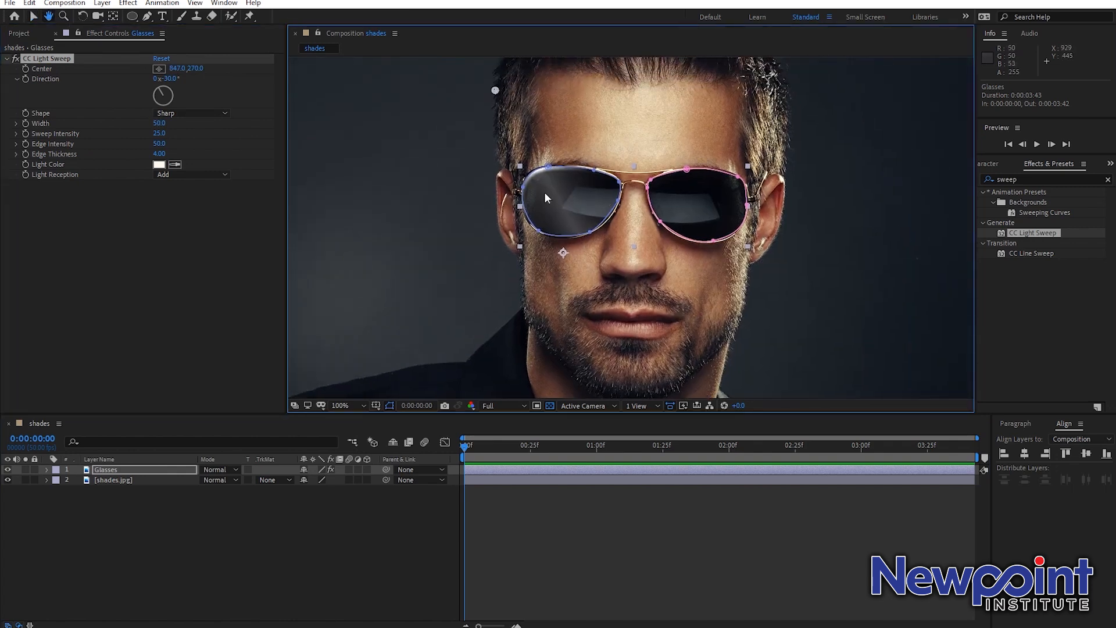
drag(494, 90, 510, 252)
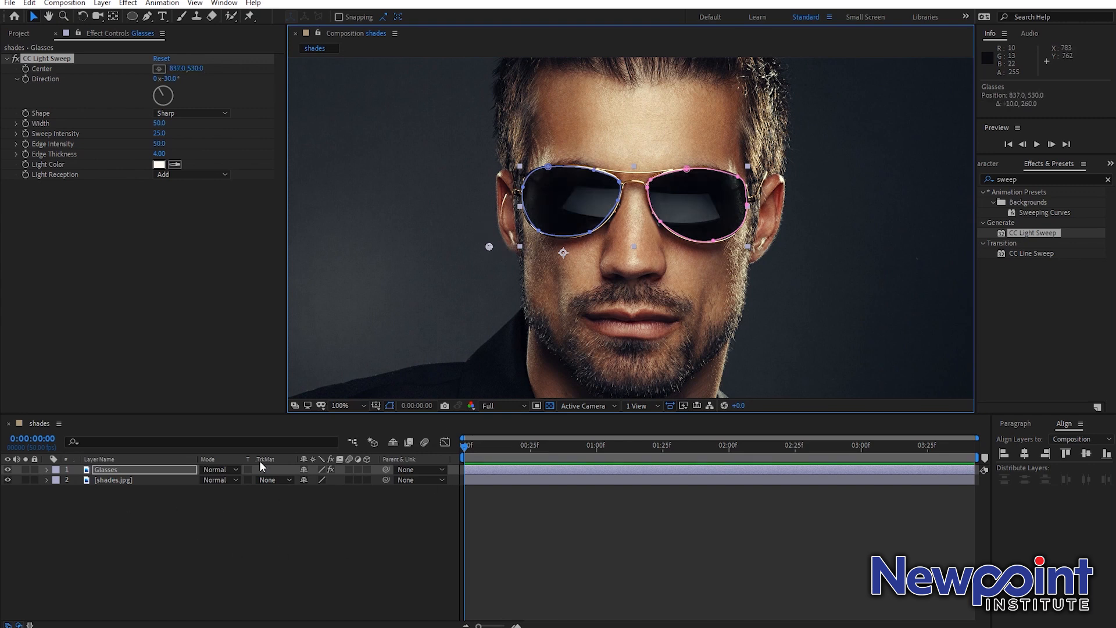
click(29, 68)
Step: Advance the time and move the sweep's Center past the right lens to set its ending keyframe
key(space)
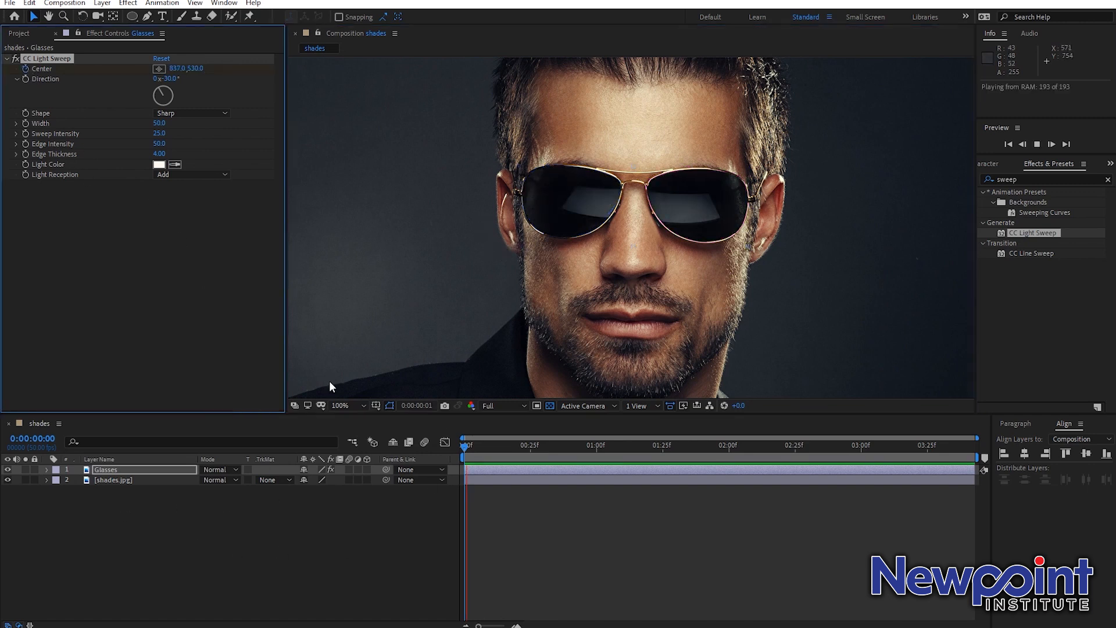
key(space)
drag(494, 247, 812, 180)
click(534, 470)
Step: Return to the first frame, play the sweep animation across the lenses, and inspect it up close at frame 12
drag(570, 446, 428, 455)
key(F2)
scroll(626, 325, down, 1)
key(space)
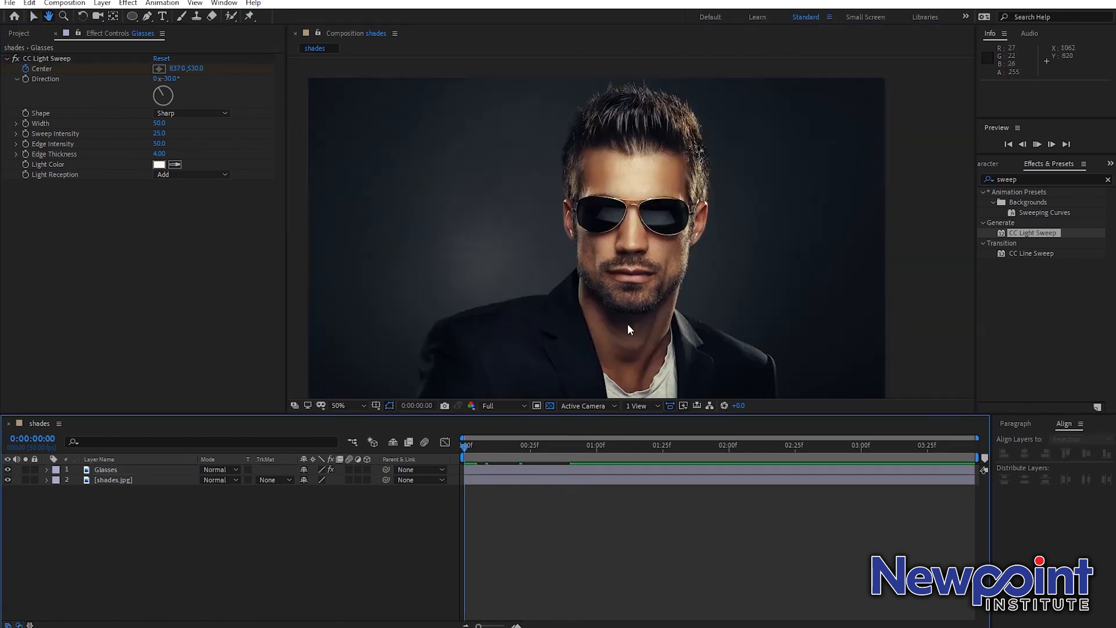
drag(497, 448, 436, 457)
key(space)
key(space)
drag(524, 451, 495, 445)
scroll(580, 231, up, 2)
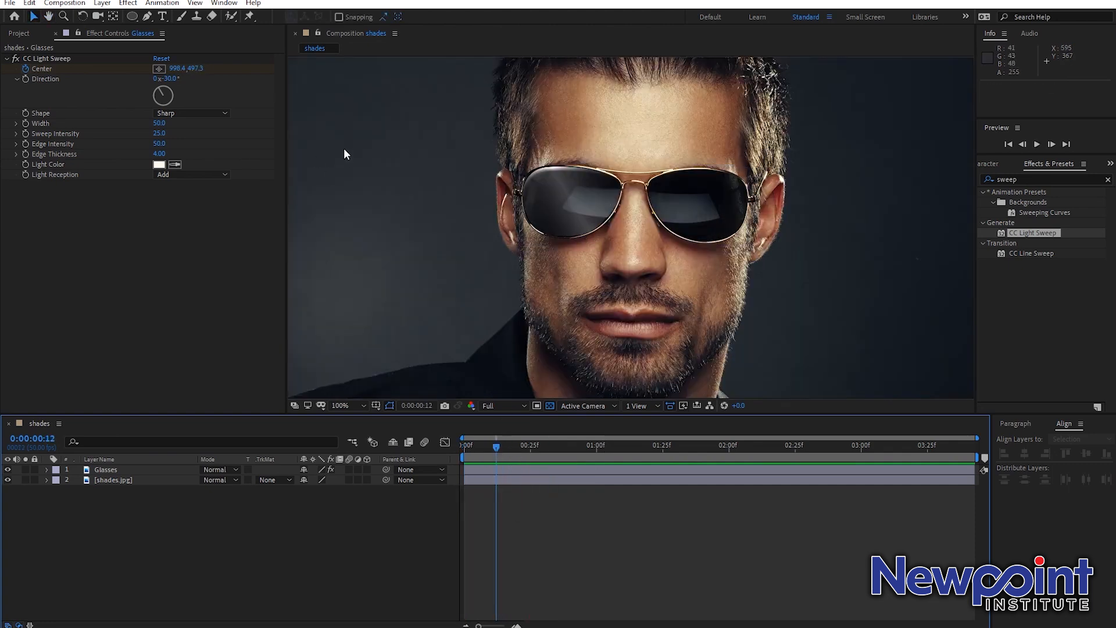
Step: Try the Smooth and Linear shapes for the light sweep and return to Sharp
click(180, 113)
click(183, 137)
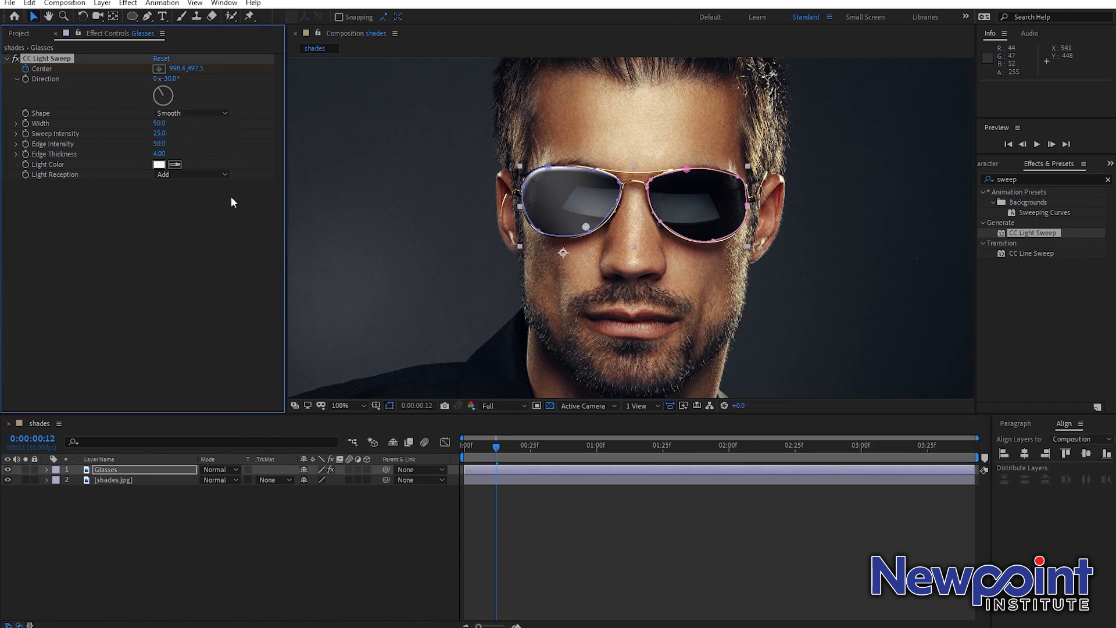
mouse_move(498, 451)
mouse_down()
mouse_move(469, 451)
mouse_move(530, 452)
mouse_move(501, 459)
mouse_up()
click(198, 113)
click(202, 123)
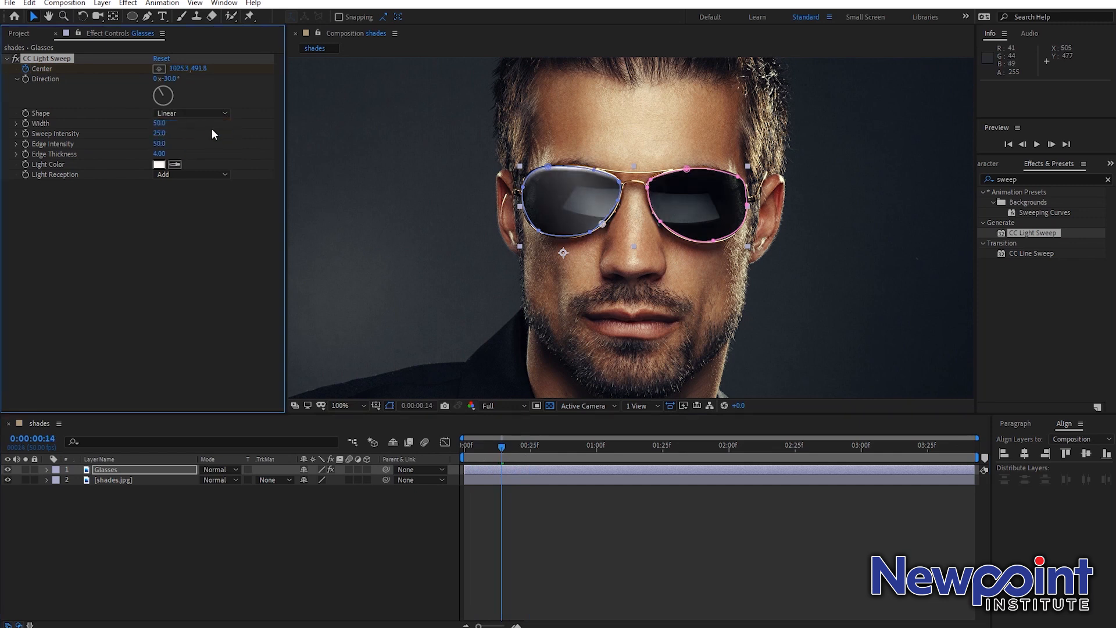
click(218, 114)
click(174, 155)
Step: At frame 10, set the sweep's Width to 13, Sweep Intensity to 88, Edge Intensity to 49 and Edge Thickness to 6.20
mouse_move(501, 446)
mouse_down()
mouse_move(455, 451)
mouse_move(489, 454)
mouse_up()
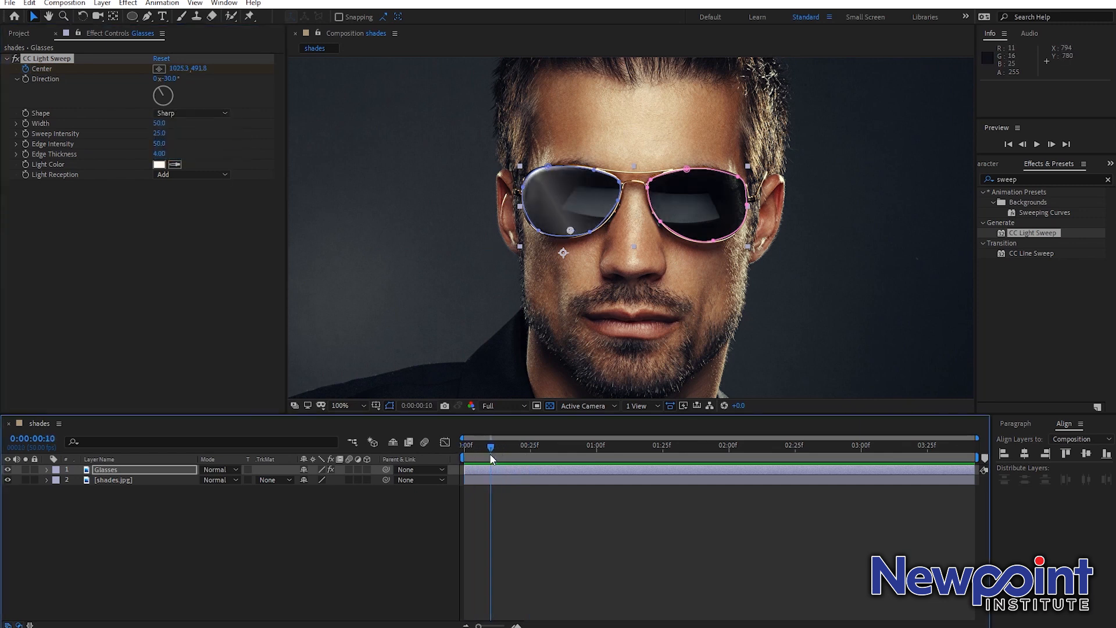
mouse_move(157, 124)
mouse_down()
mouse_move(139, 137)
mouse_move(208, 132)
mouse_move(197, 133)
mouse_up()
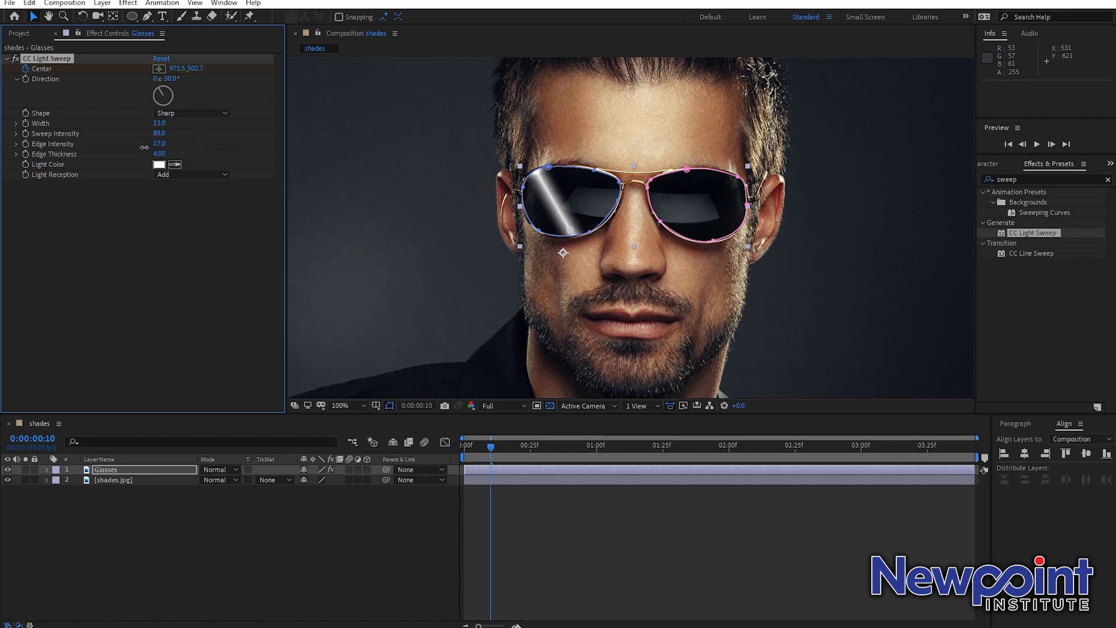
drag(181, 152, 305, 130)
Step: Change the sweep's Light Color to pale blue BAF2FC and preview the animation
click(159, 164)
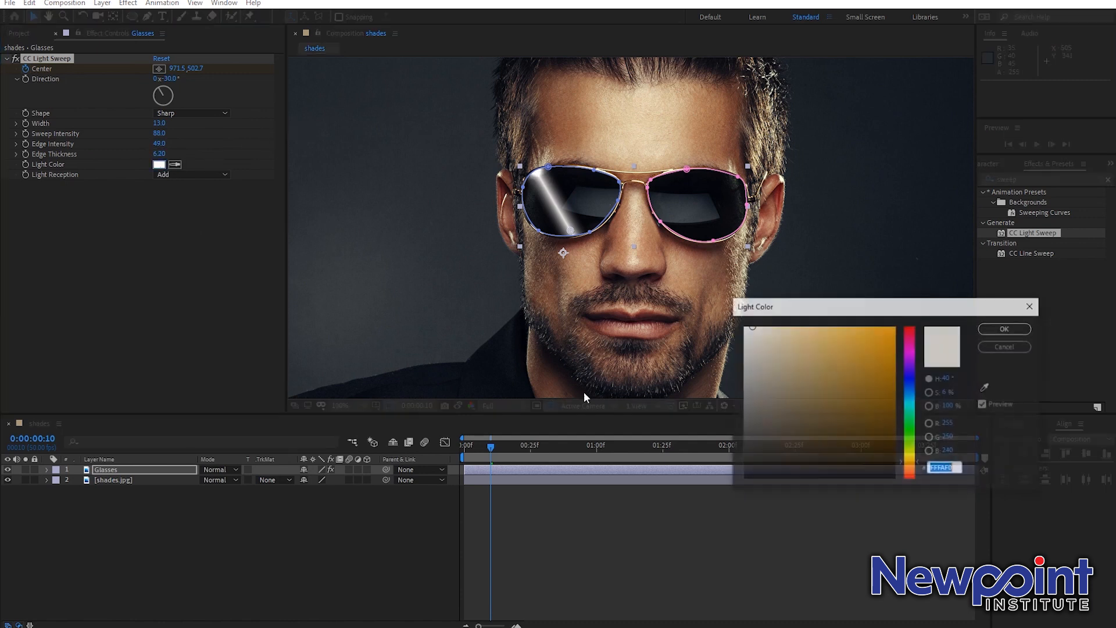
drag(910, 374, 905, 398)
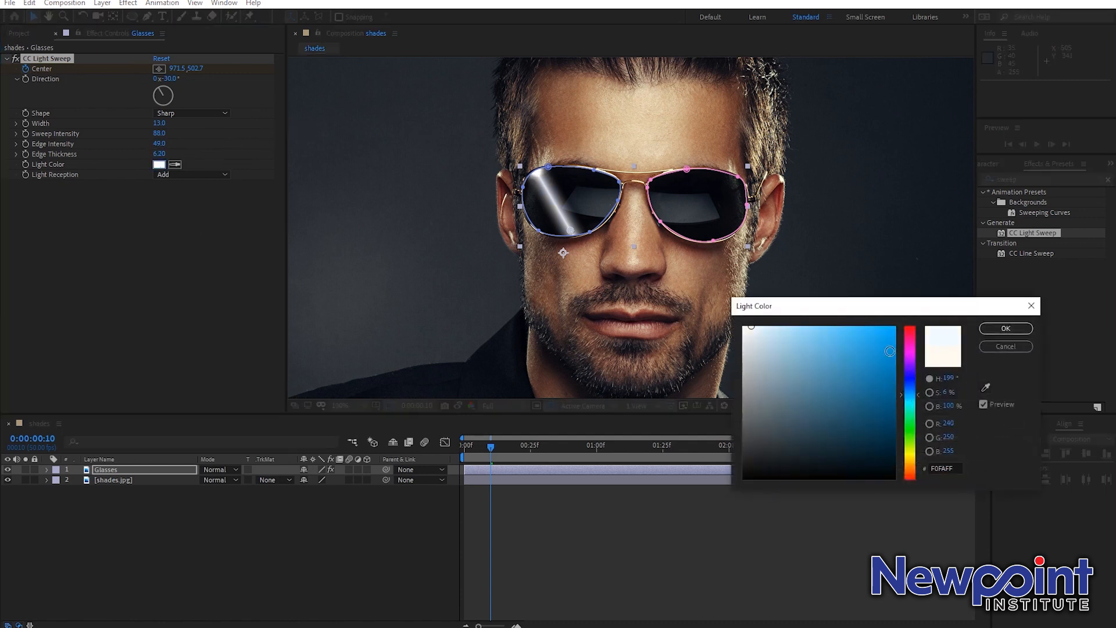
drag(890, 351, 896, 326)
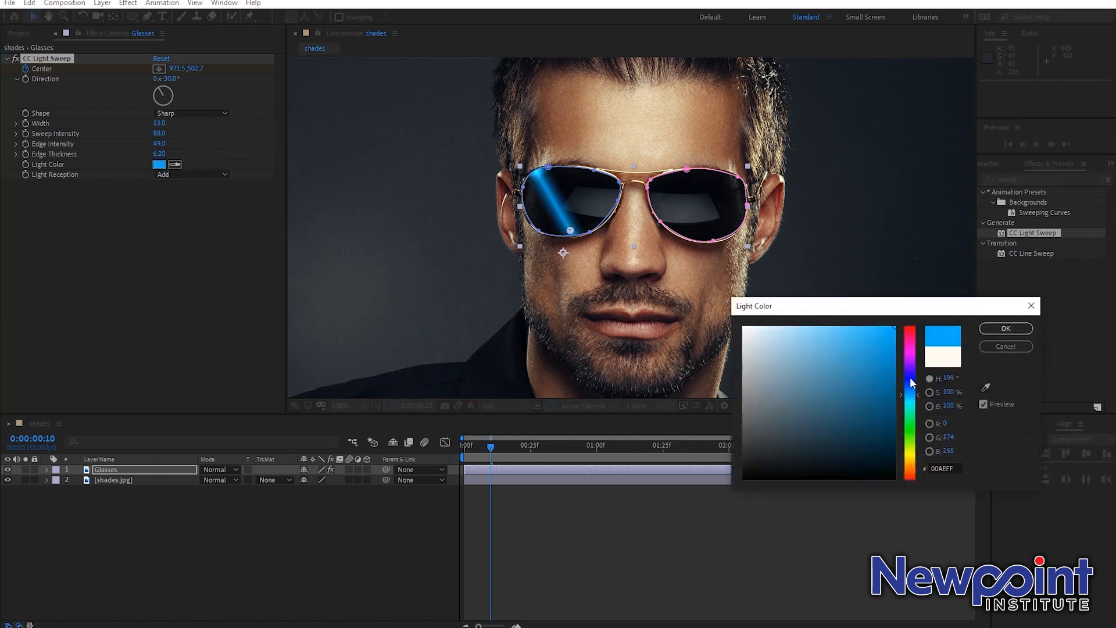
mouse_move(914, 397)
mouse_down()
mouse_move(912, 386)
mouse_move(915, 404)
mouse_up()
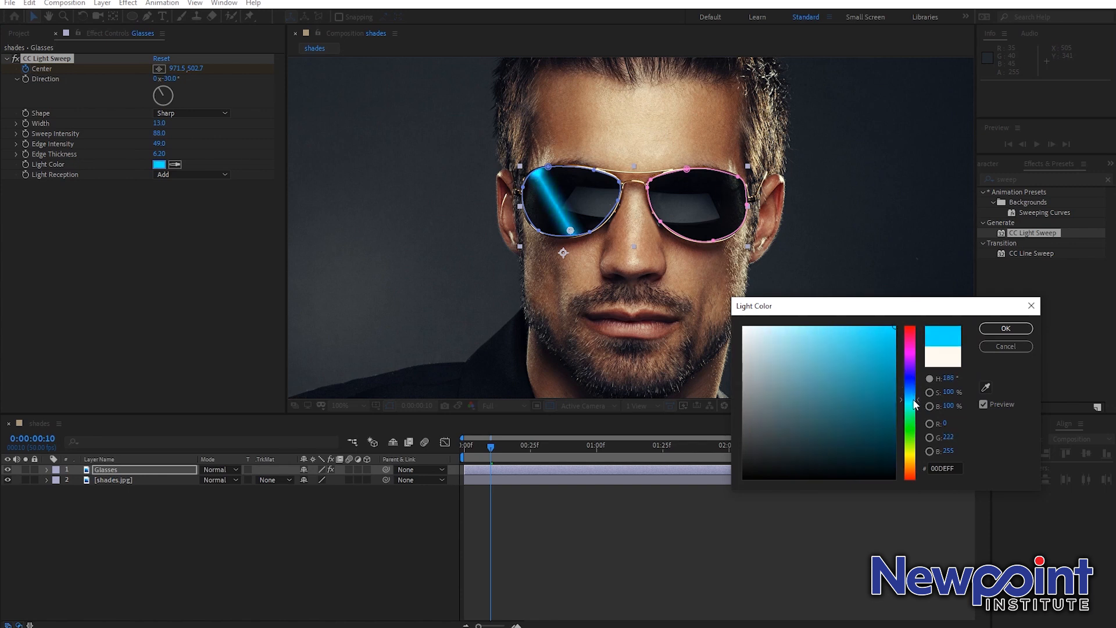
drag(865, 368, 783, 327)
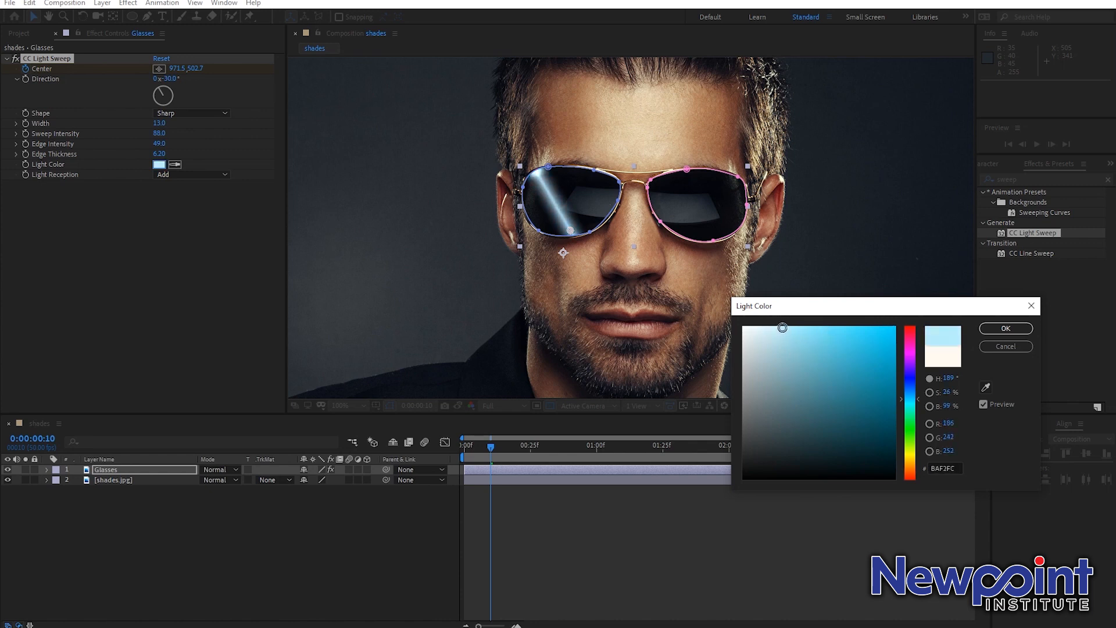
click(984, 329)
key(space)
key(space)
Step: Try the Smooth sweep shape and preview it on the lenses
mouse_move(492, 448)
mouse_down()
mouse_move(478, 451)
mouse_move(488, 452)
mouse_up()
click(210, 114)
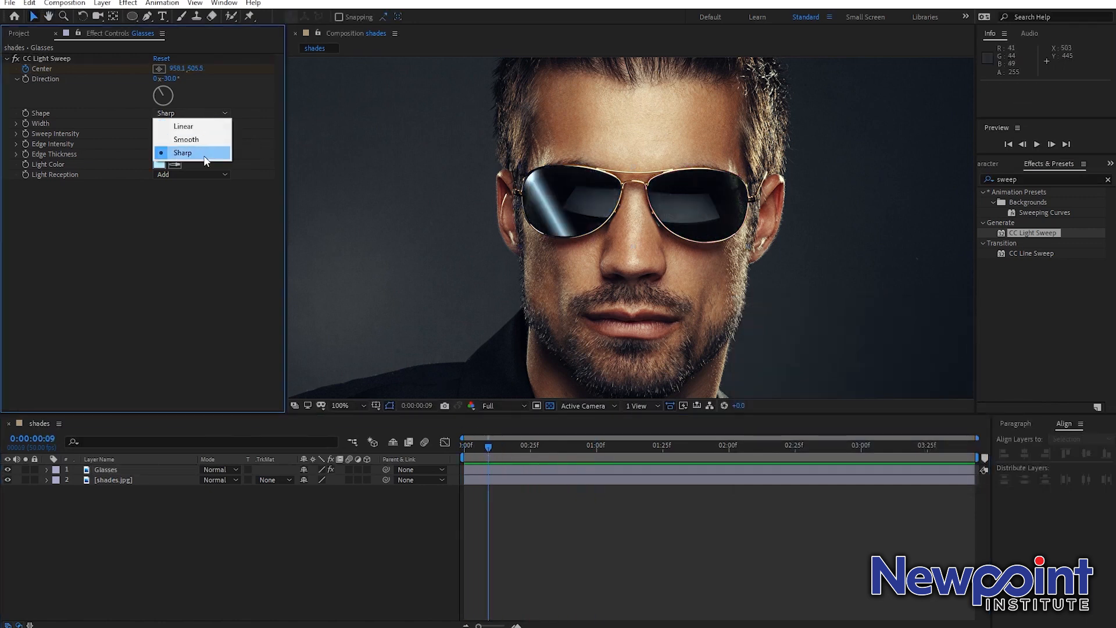
click(175, 140)
key(space)
key(space)
drag(547, 447, 462, 451)
scroll(640, 291, down, 1)
Step: Set the sweep's Shape to Linear, play the animation, and return to the first frame
click(203, 112)
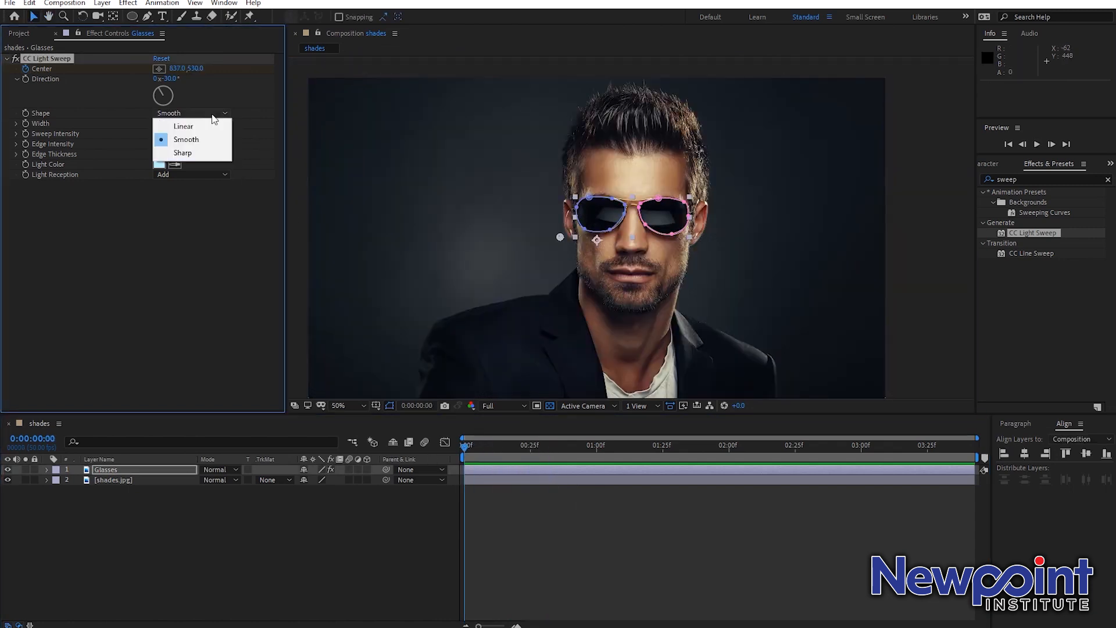
click(174, 123)
click(483, 444)
key(space)
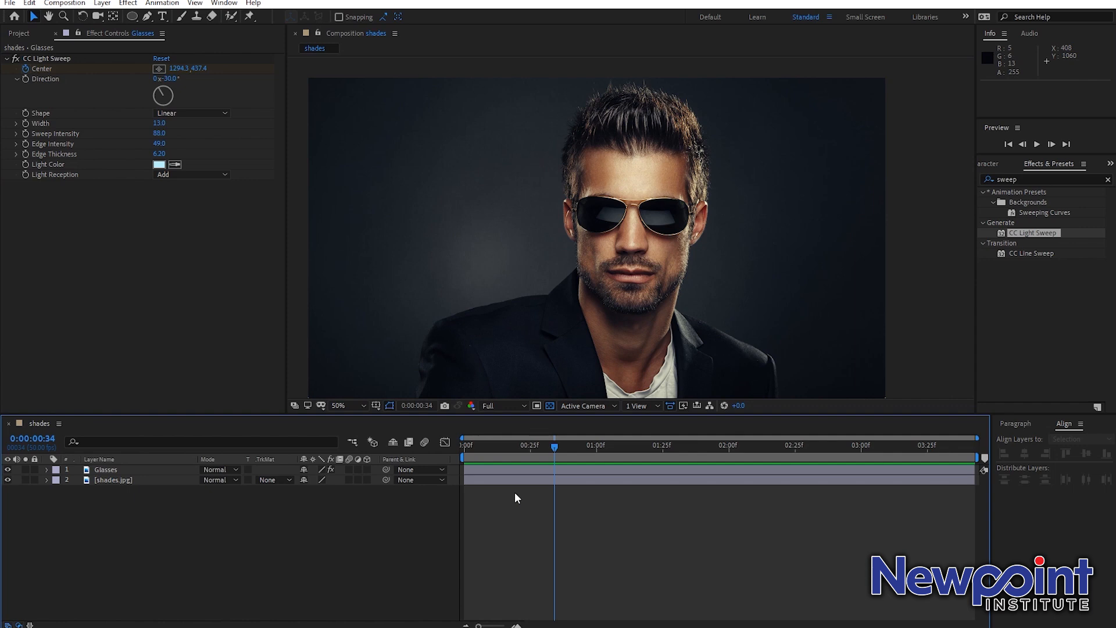
drag(554, 446, 481, 444)
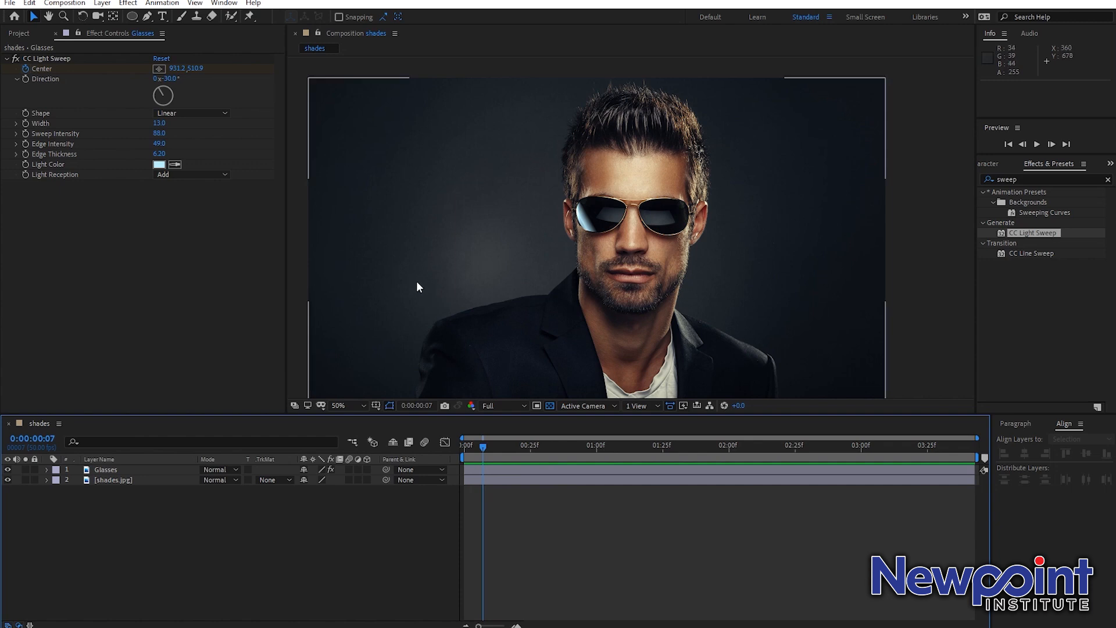
drag(483, 445, 465, 465)
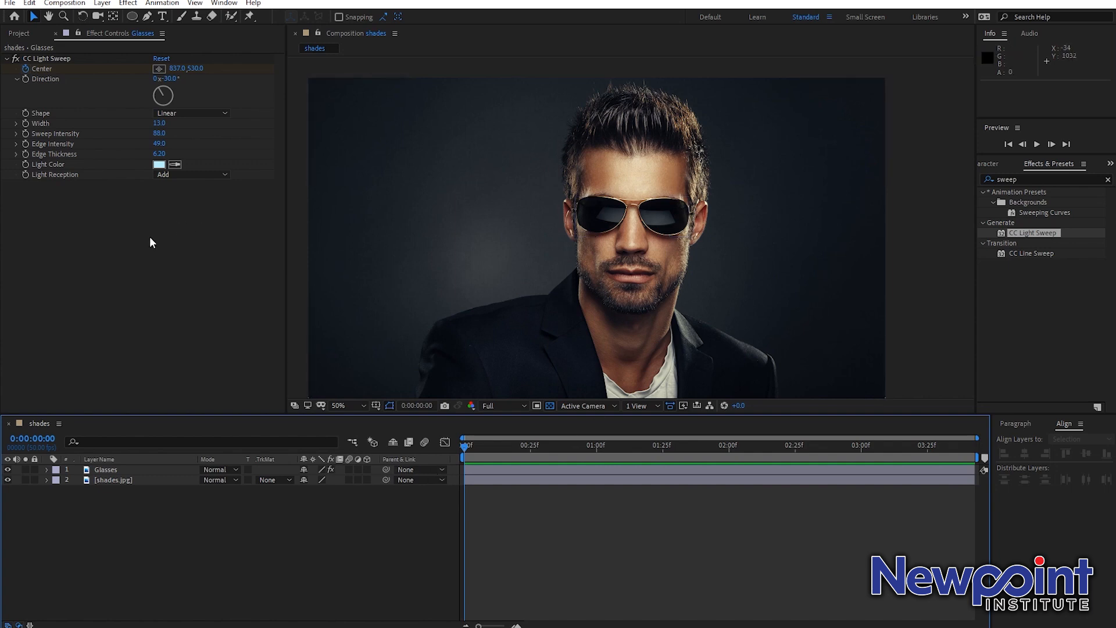
Step: Delete the shades composition and shades.jpg from the project
click(15, 35)
key(ctrl+a)
key(Delete)
click(656, 328)
click(137, 251)
drag(136, 250, 18, 126)
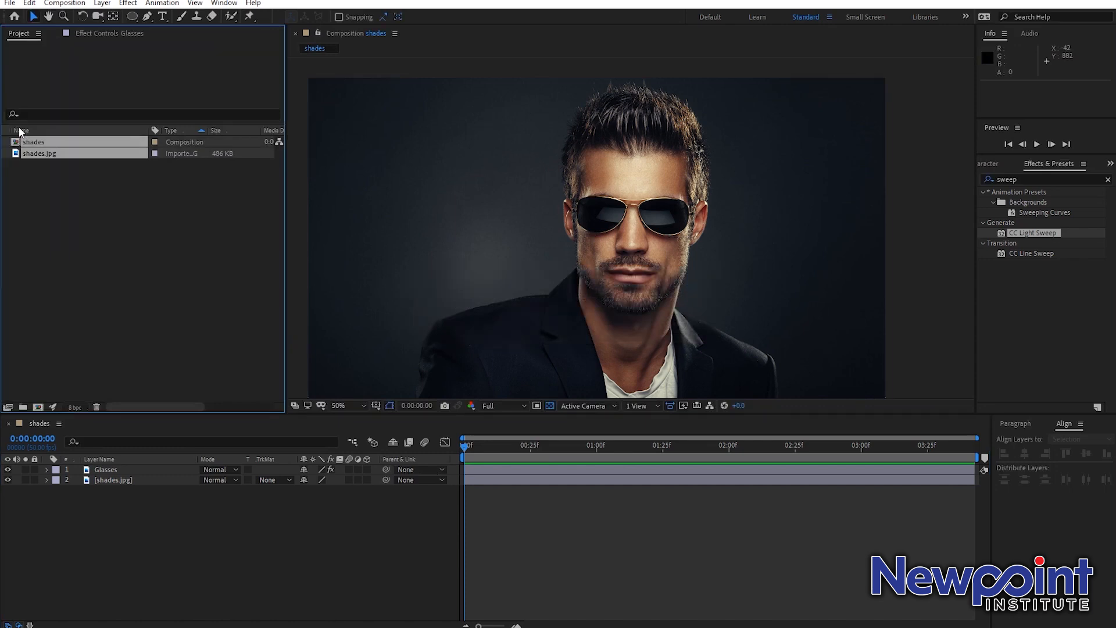
key(Delete)
click(619, 328)
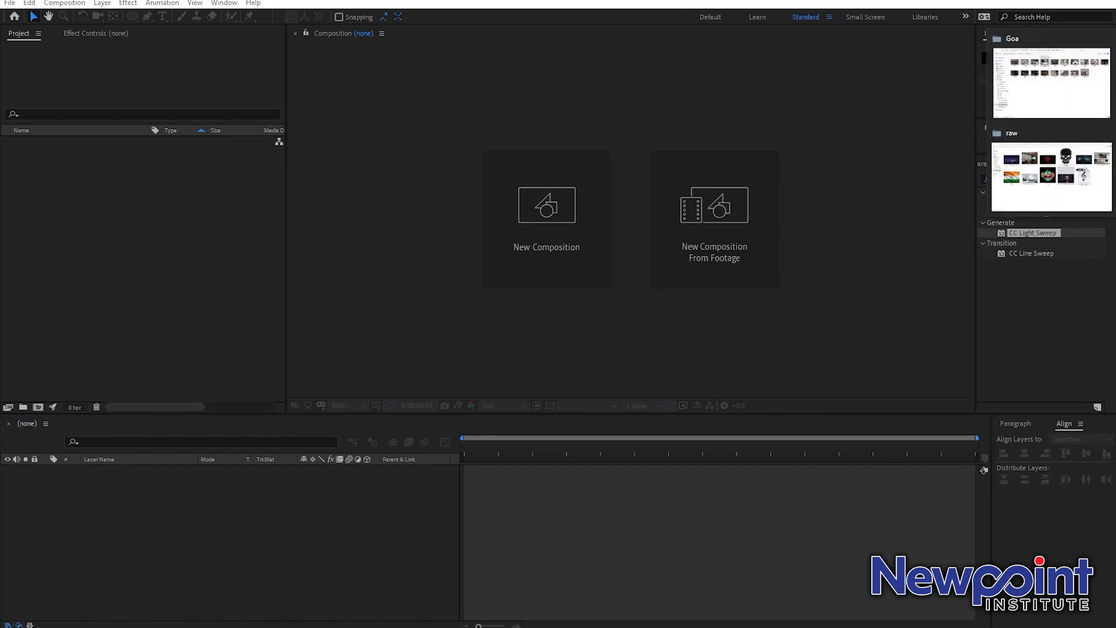
Step: Import the SUPER WOMAN - FUTURE BASS BEAT WAV file, create a composition from it, and turn off the transparency grid
click(1031, 213)
drag(857, 320, 160, 330)
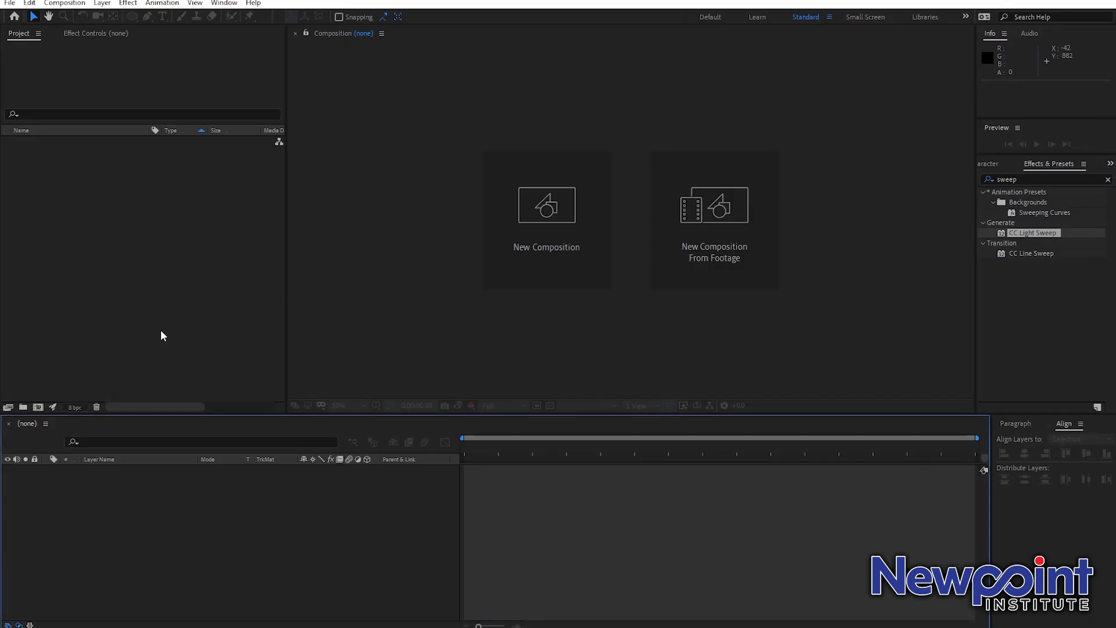
drag(72, 145, 72, 506)
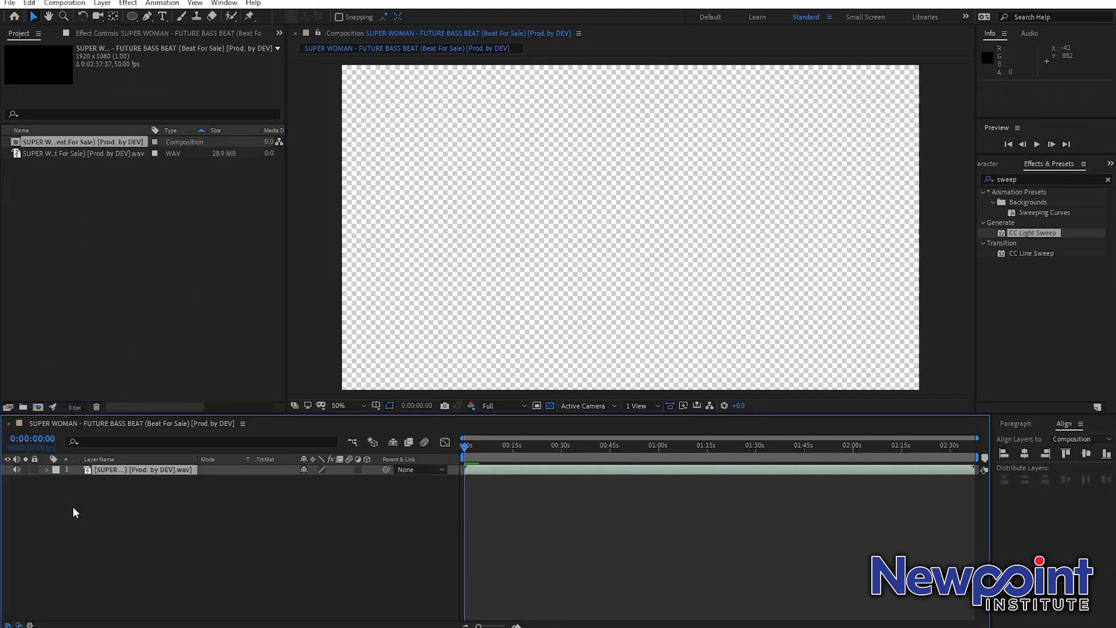
click(550, 405)
Step: Play the audio track from 0:01:00:06 to check the sound
click(539, 518)
drag(476, 452, 670, 490)
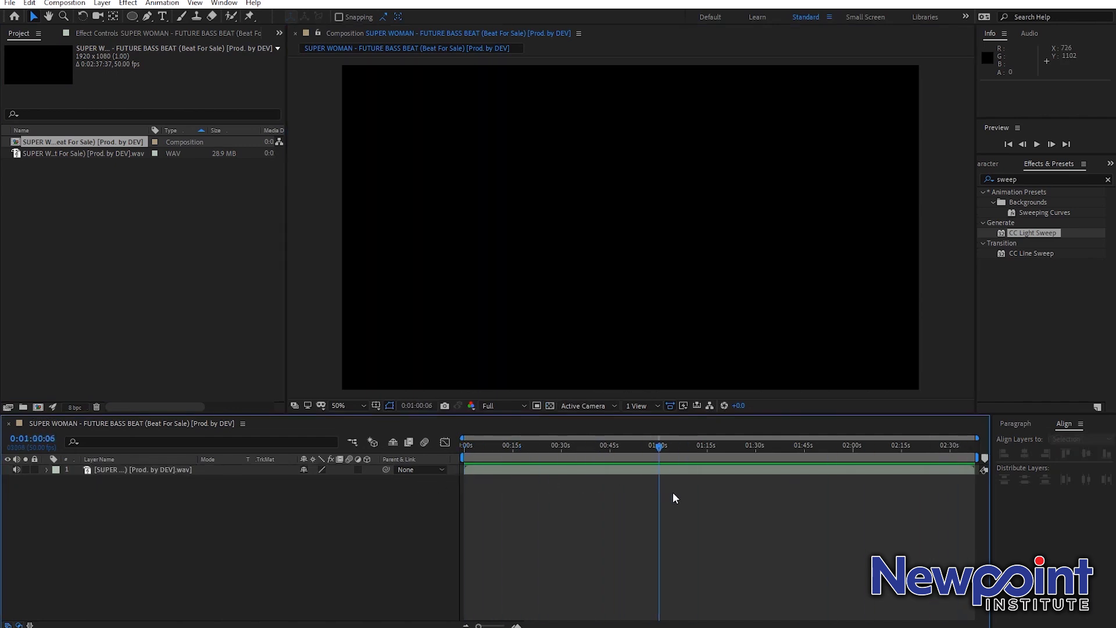
key(space)
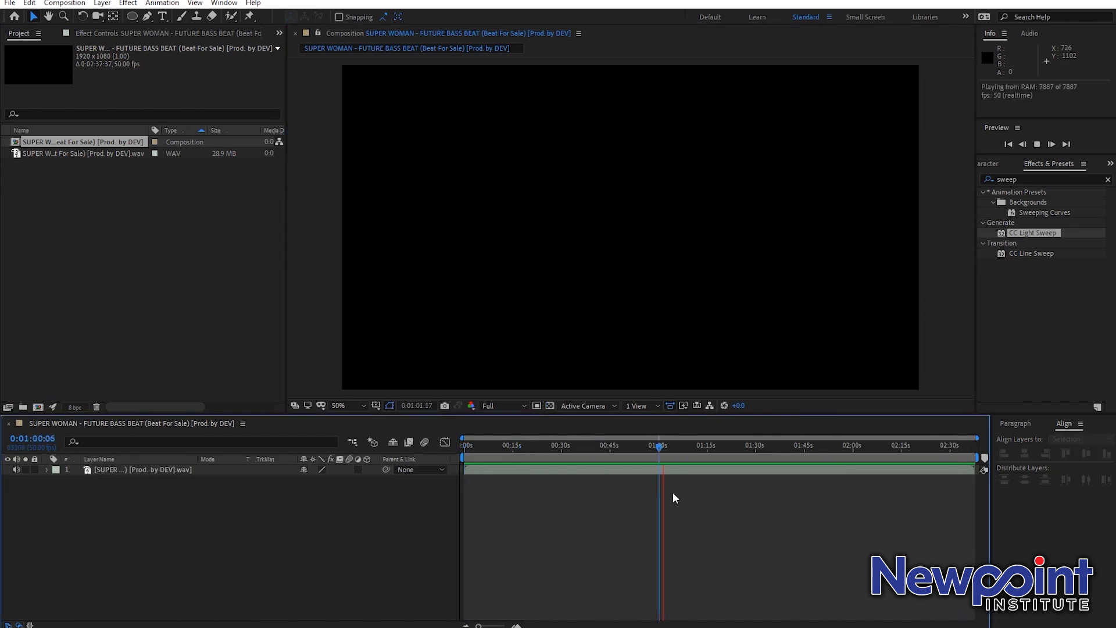
key(space)
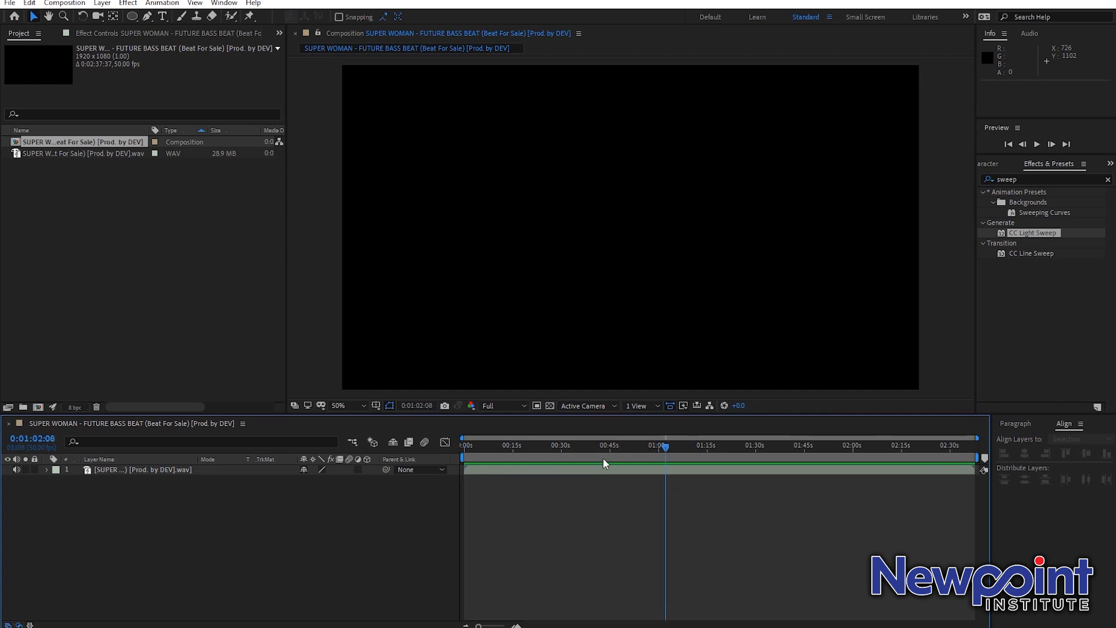
Step: Create a new 1920 x 1080 solid layer named spectrum in the composition
right_click(136, 500)
mouse_move(174, 369)
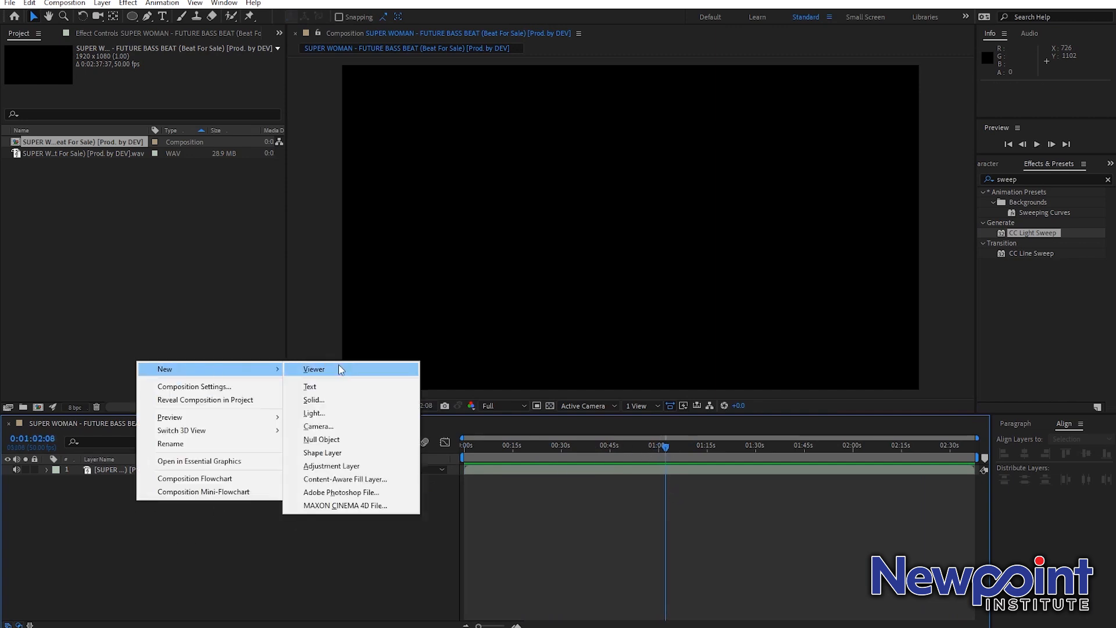
click(313, 400)
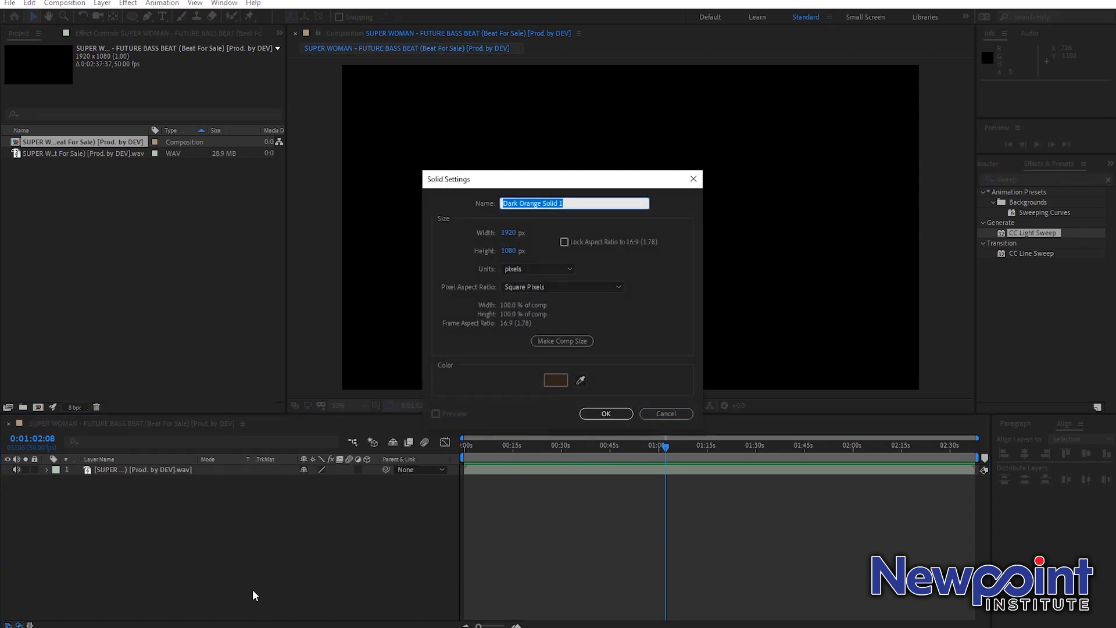
text(spectrum)
key(Return)
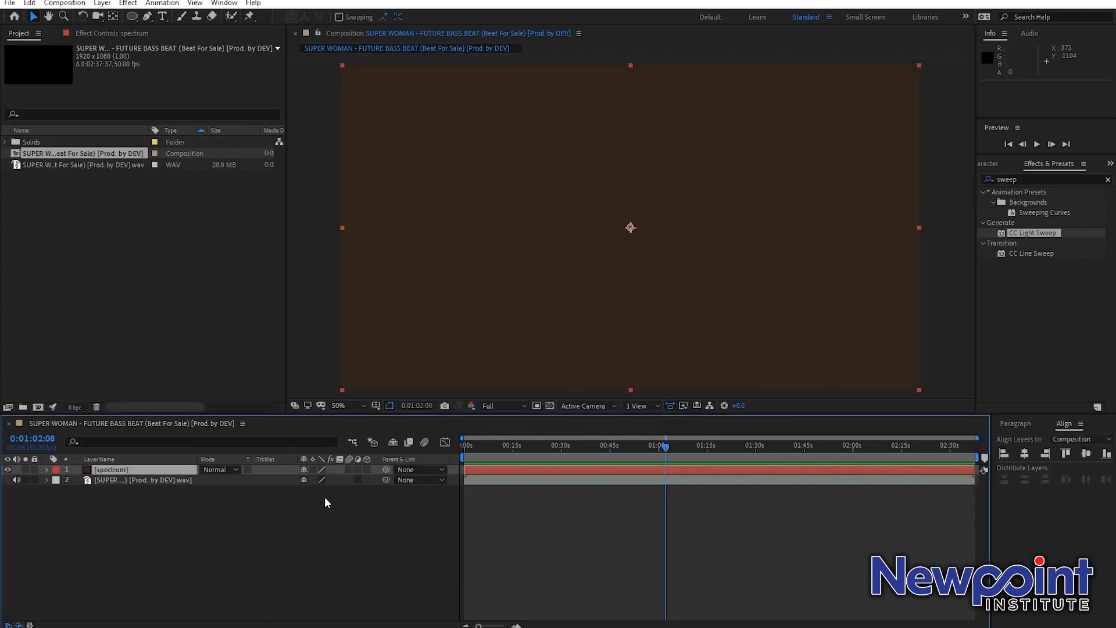
Step: Find the Audio Spectrum effect by searching for "audio sp" and apply it to the spectrum solid
click(1040, 182)
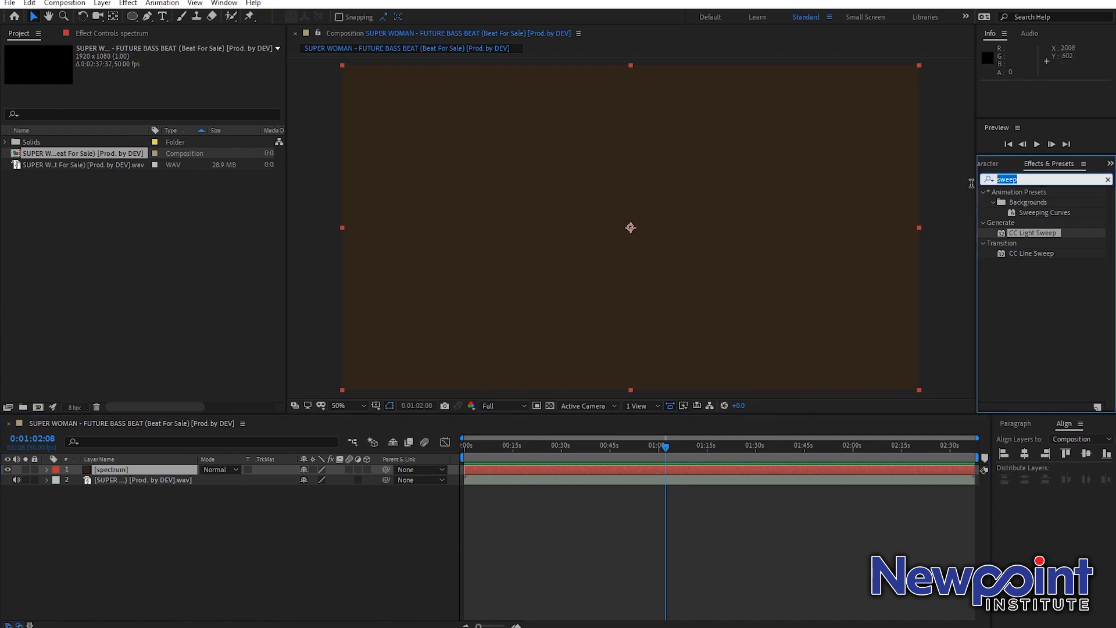
text(audio sp)
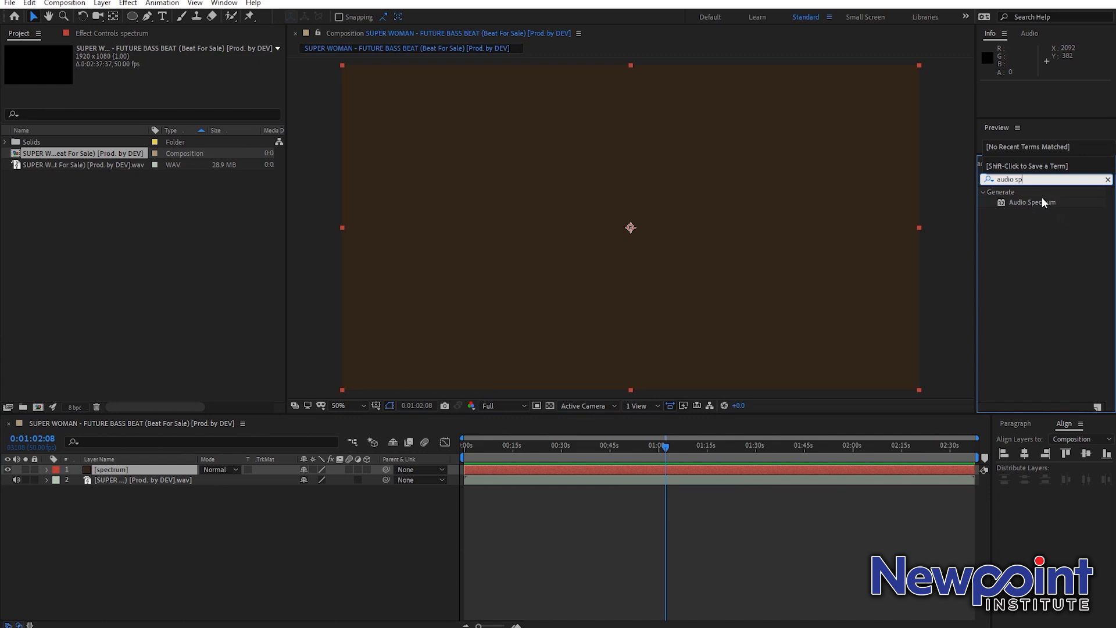
drag(1033, 200, 643, 297)
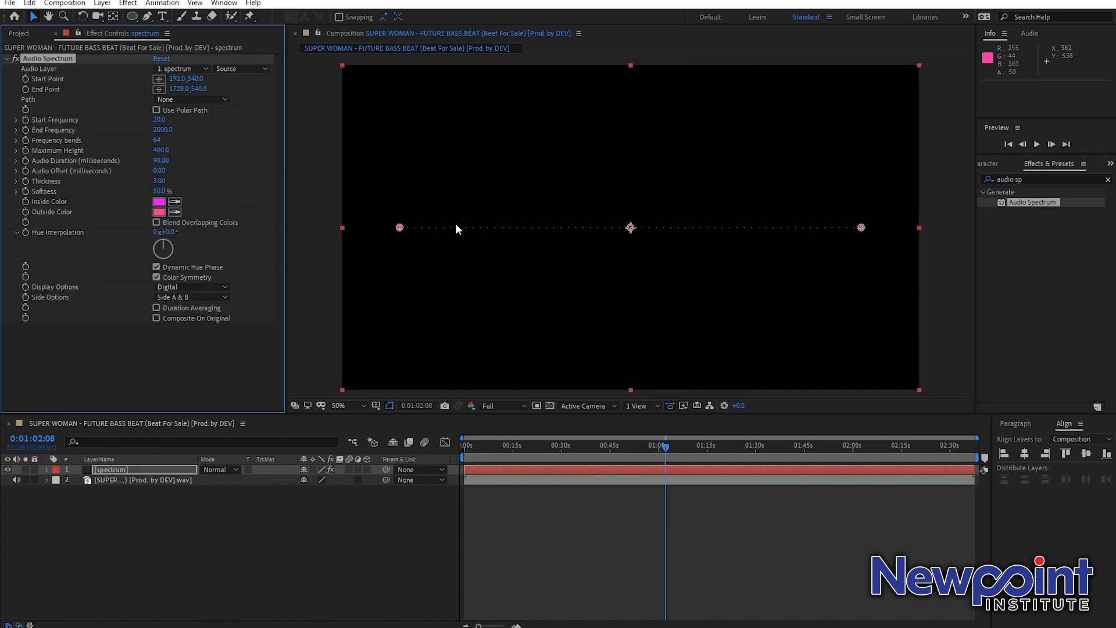
Step: Set the effect's Audio Layer to the SUPER WOMAN WAV layer and preview the spectrum from 0:01:05:07
click(662, 446)
drag(627, 455, 676, 453)
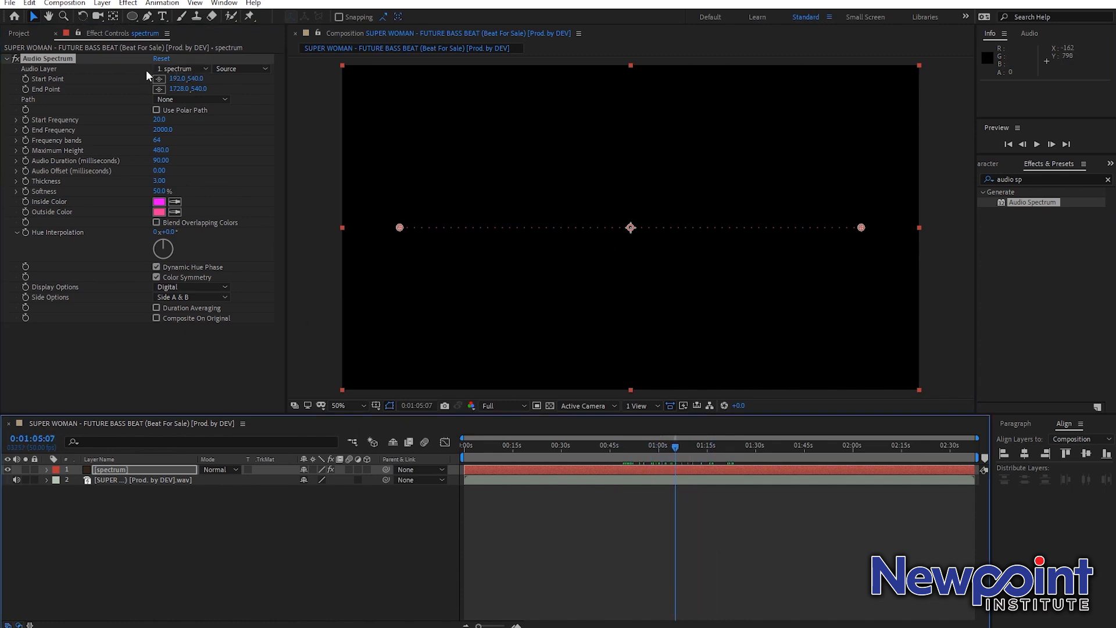
click(198, 69)
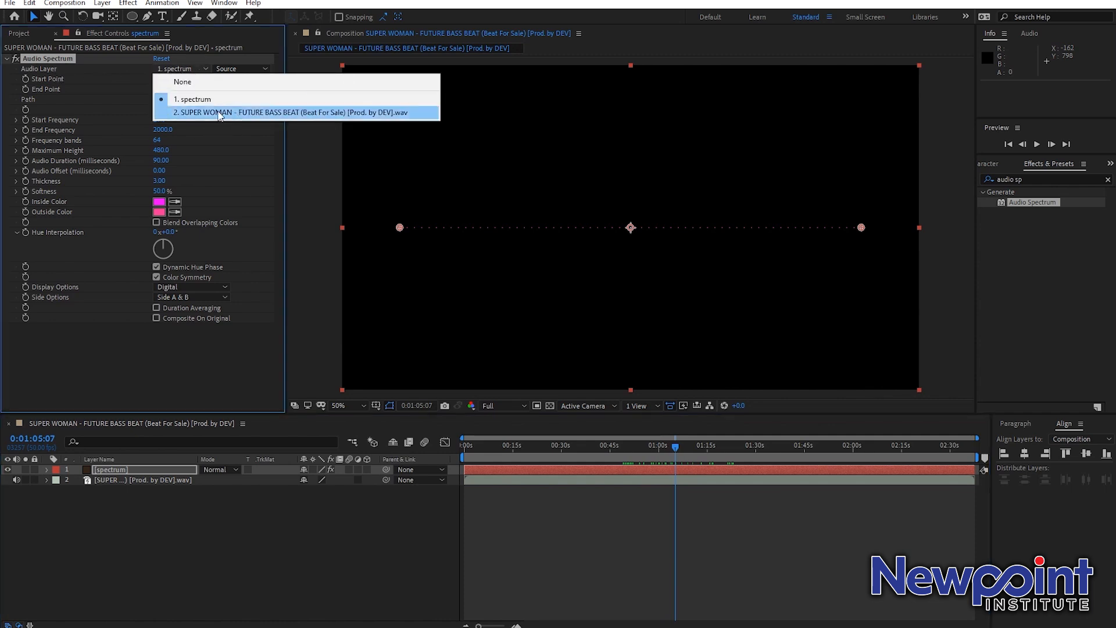
click(250, 110)
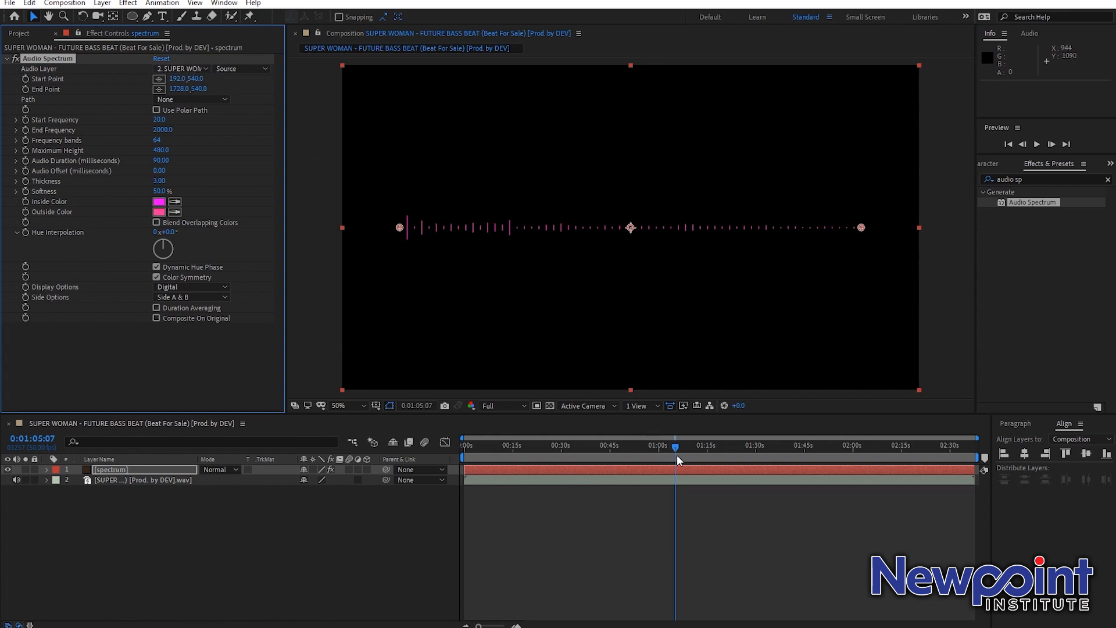
key(space)
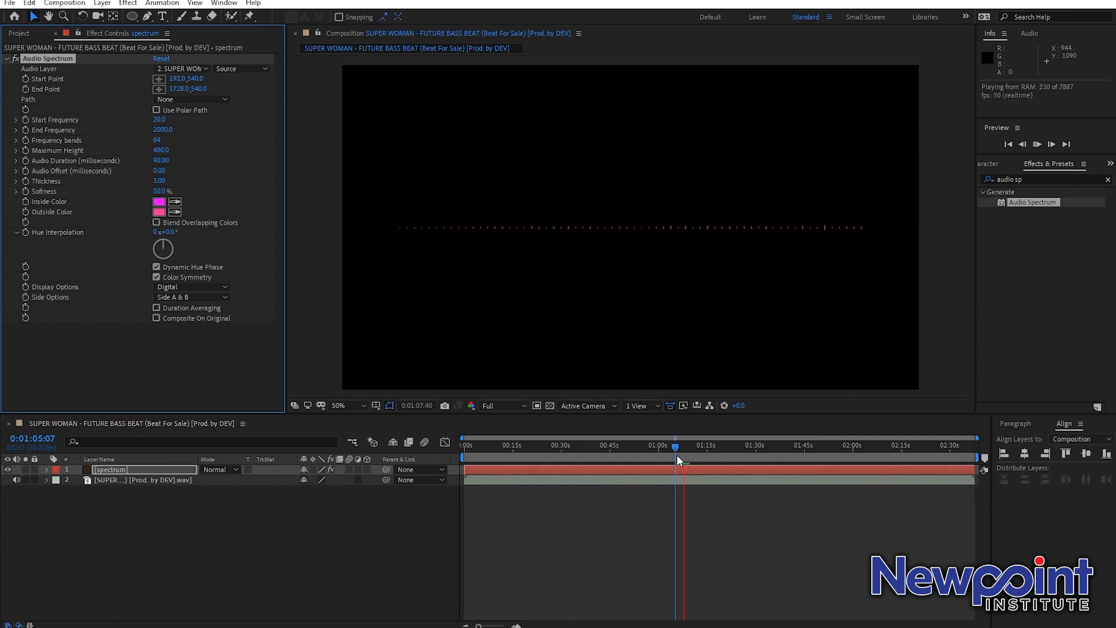
key(space)
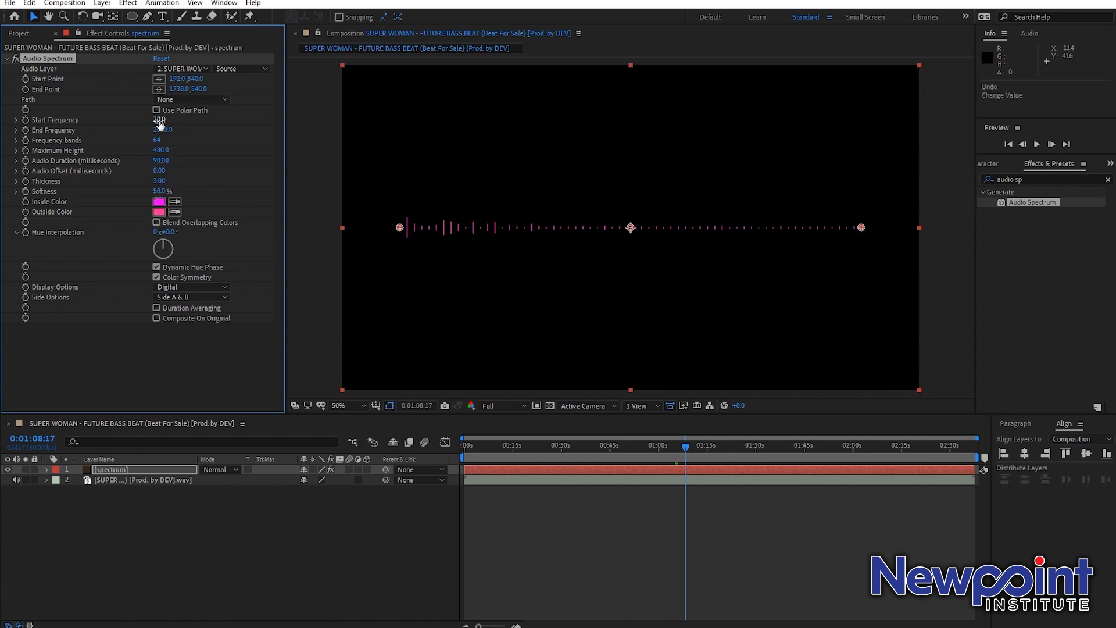
Step: Try other Start Frequency and End Frequency values for the Audio Spectrum and undo the changes
drag(158, 120, 158, 121)
click(190, 128)
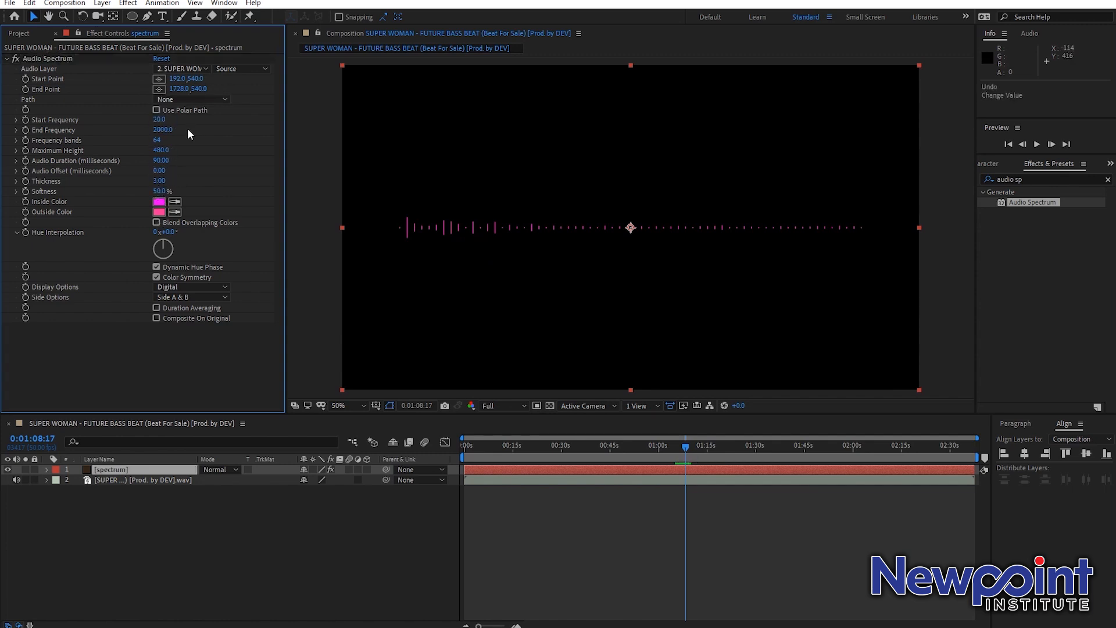
drag(170, 135, 120, 145)
key(ctrl+z)
Step: Raise the Audio Spectrum's Frequency bands to 1386 and play a short preview
drag(160, 140, 964, 153)
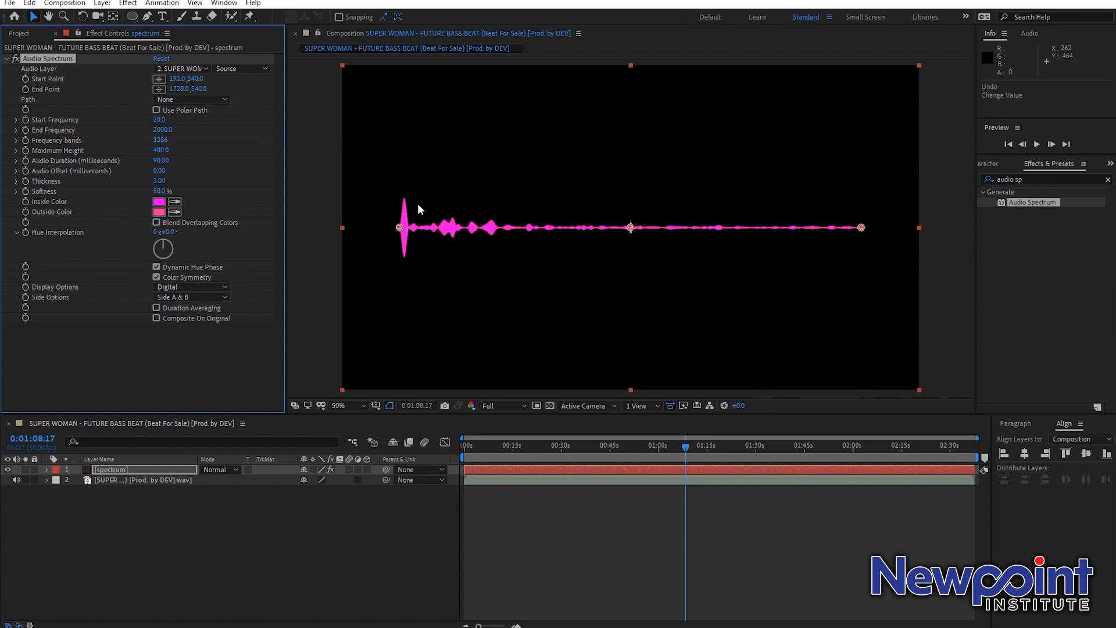
key(space)
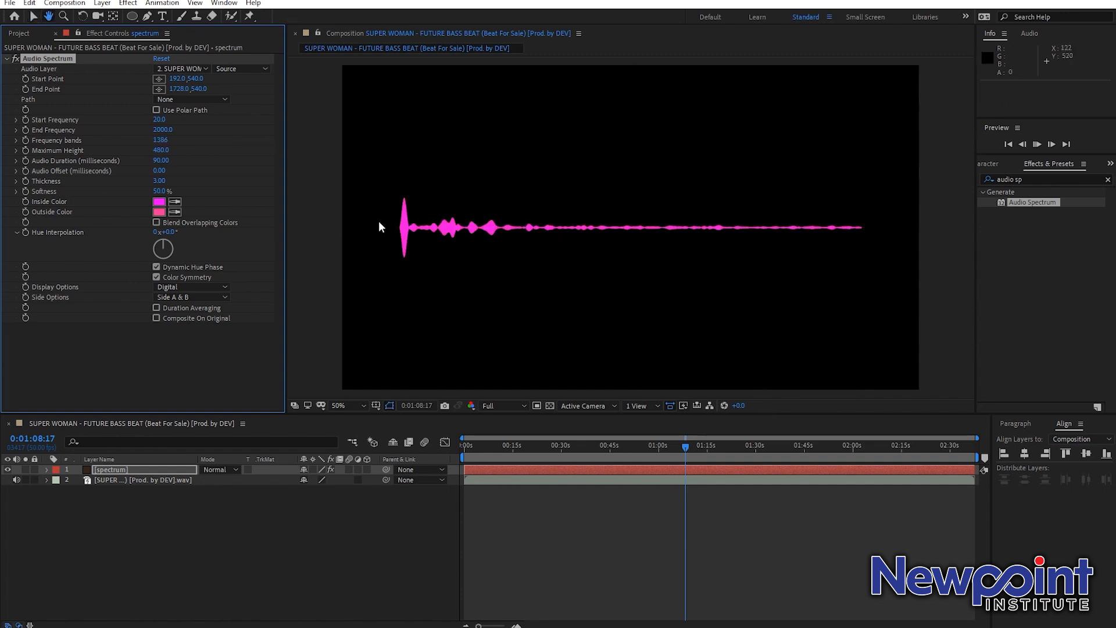
key(space)
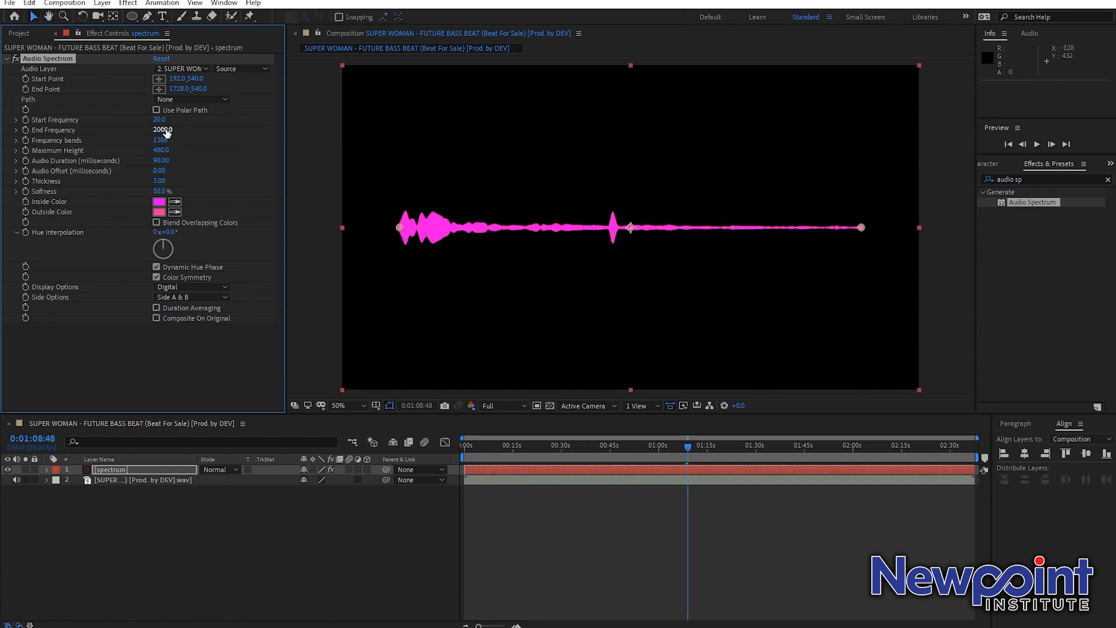
Step: Preview the spectrum with an End Frequency of 301 and undo the End Frequency and Frequency bands changes
drag(163, 129, 121, 133)
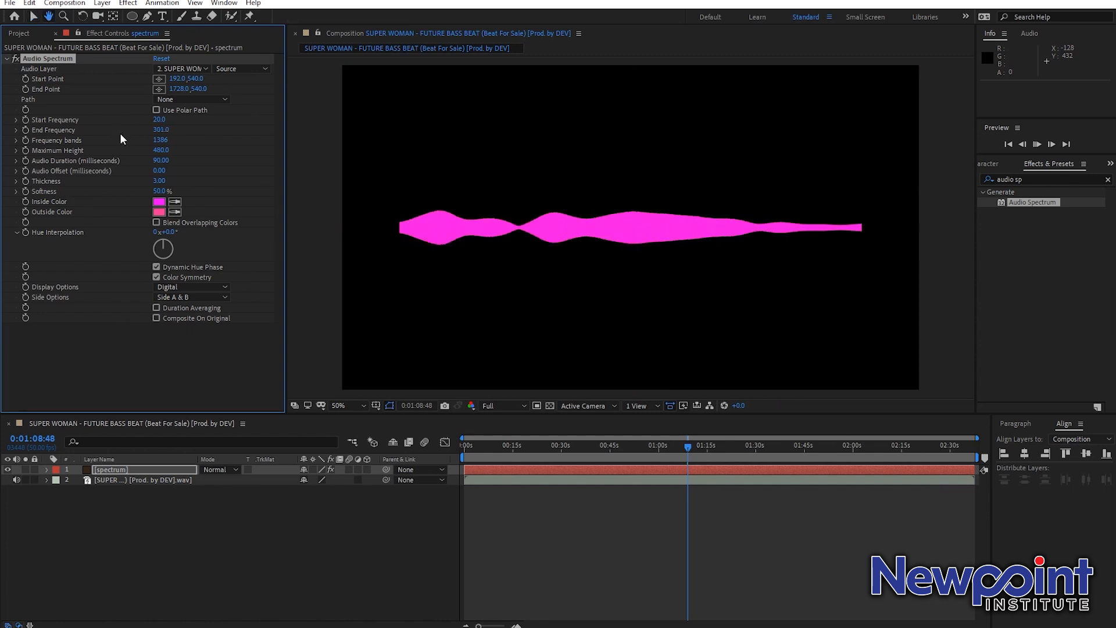
key(space)
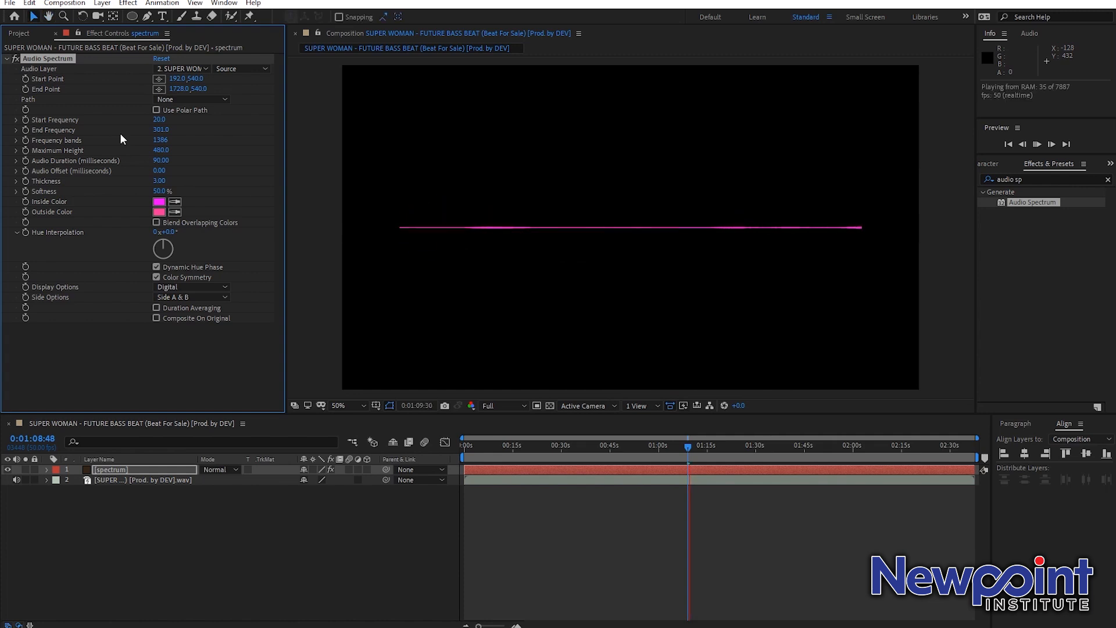
key(space)
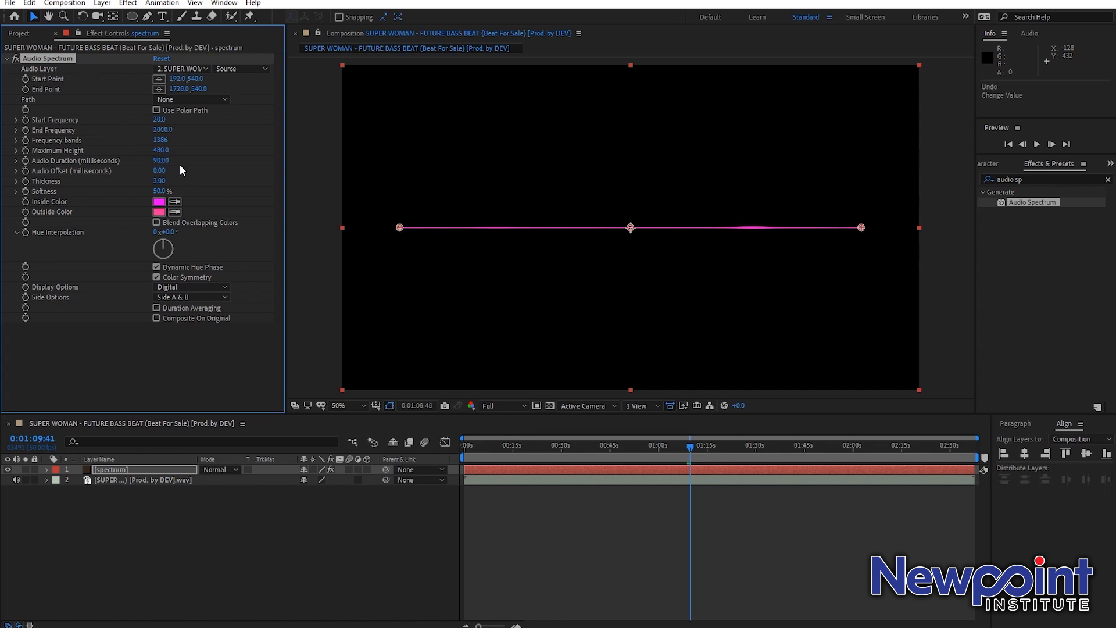
key(ctrl+z)
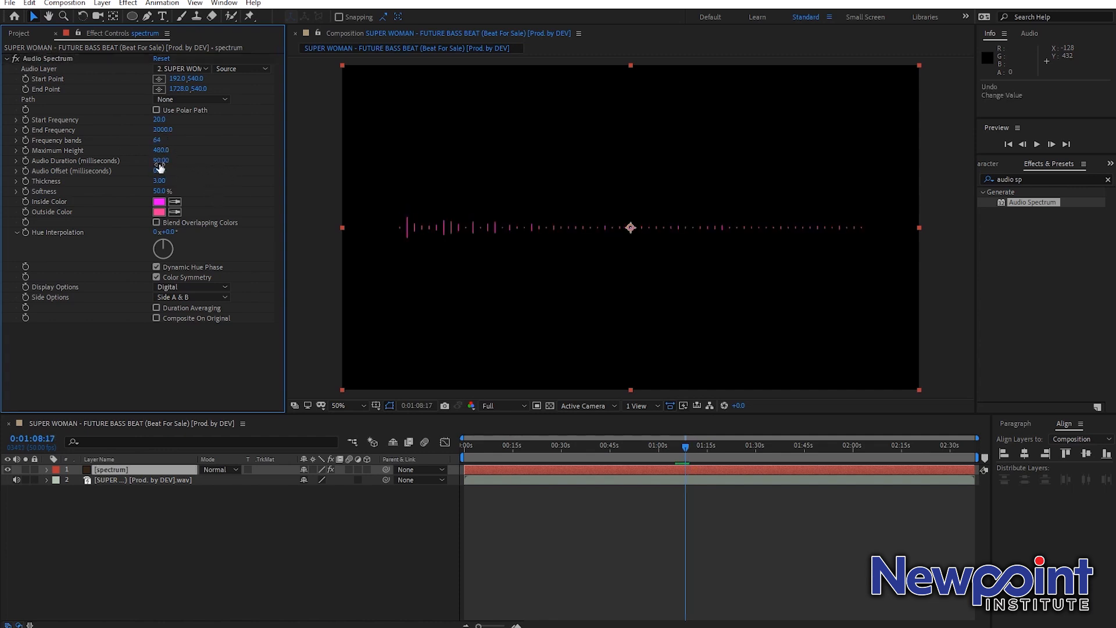
Step: Set the Audio Spectrum's Frequency bands to 116, Maximum Height to 1300 and Thickness to 6.10
drag(157, 140, 193, 141)
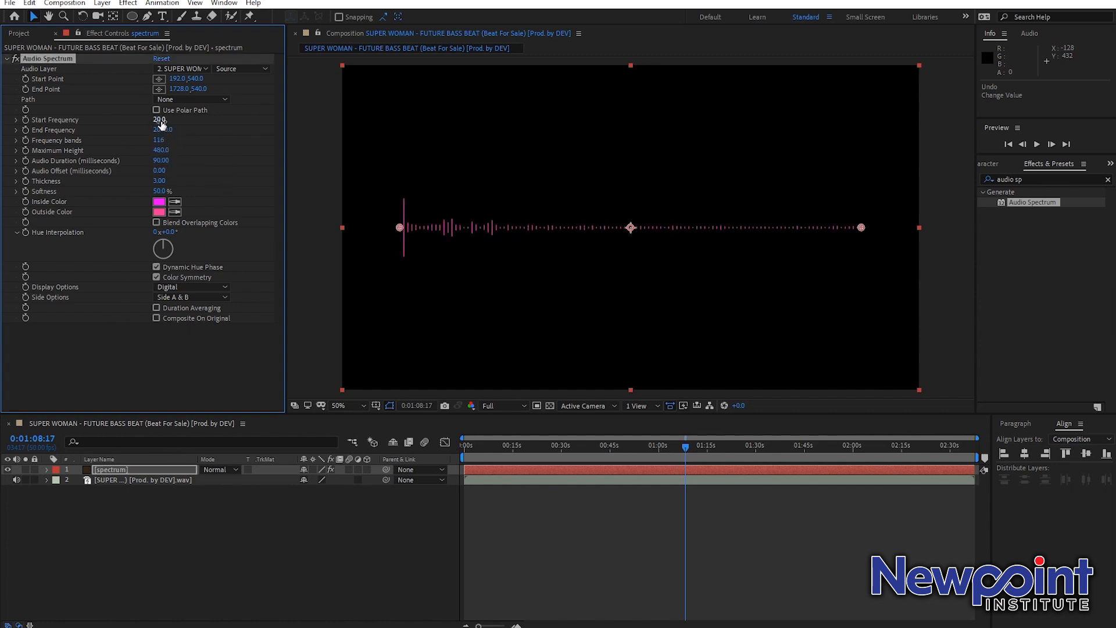
drag(158, 150, 221, 157)
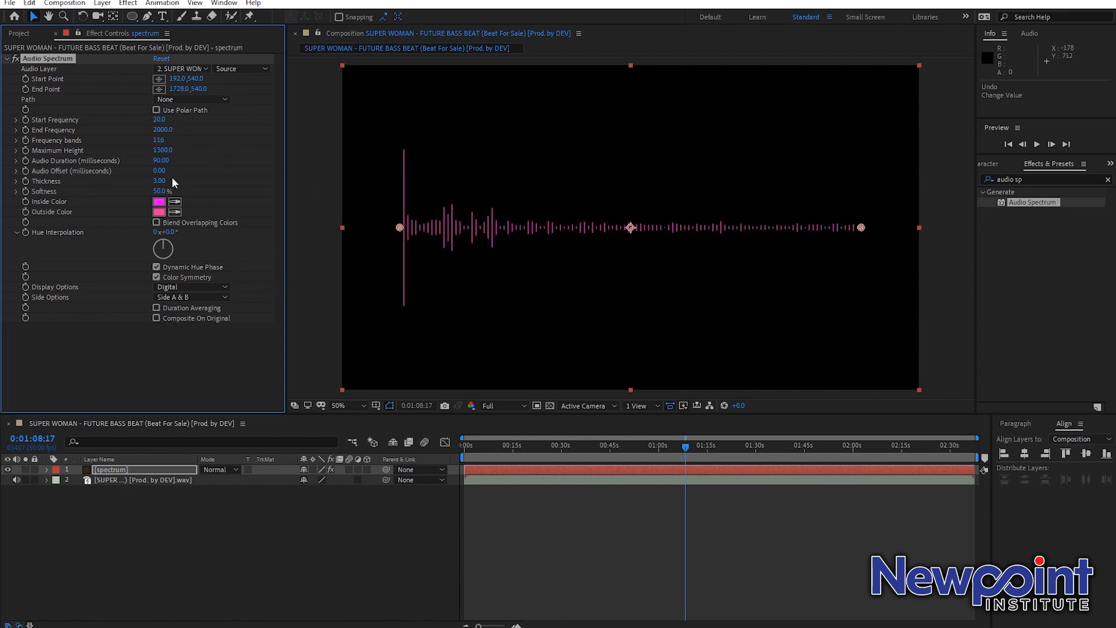
mouse_move(161, 181)
mouse_down()
mouse_move(196, 185)
mouse_move(176, 185)
mouse_up()
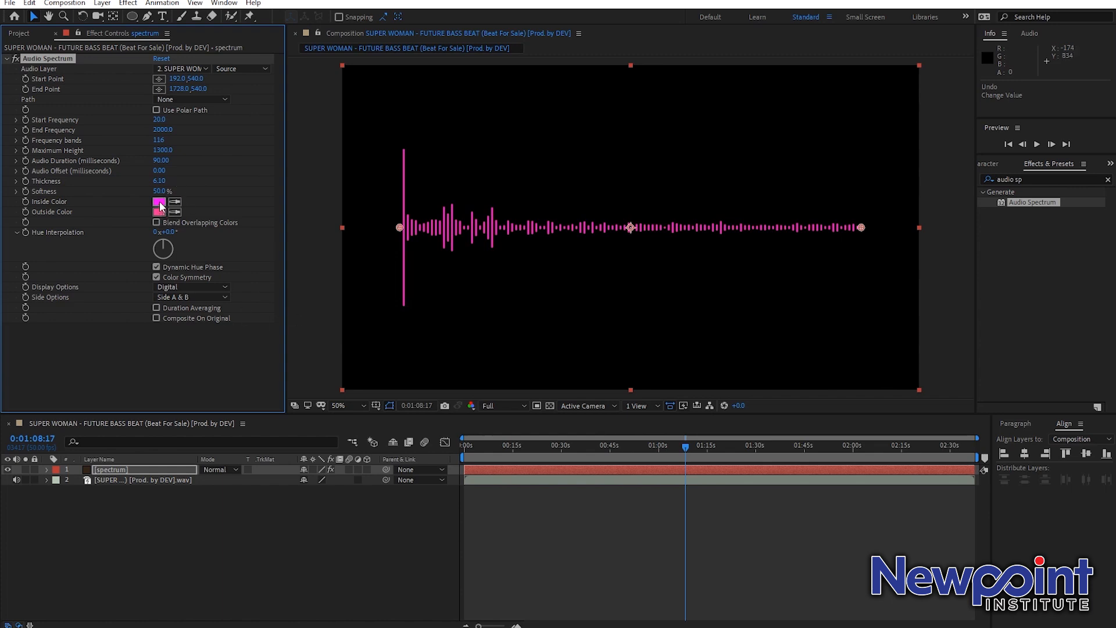
Step: Change the spectrum's Inside Color to blue, 0090FF
click(159, 203)
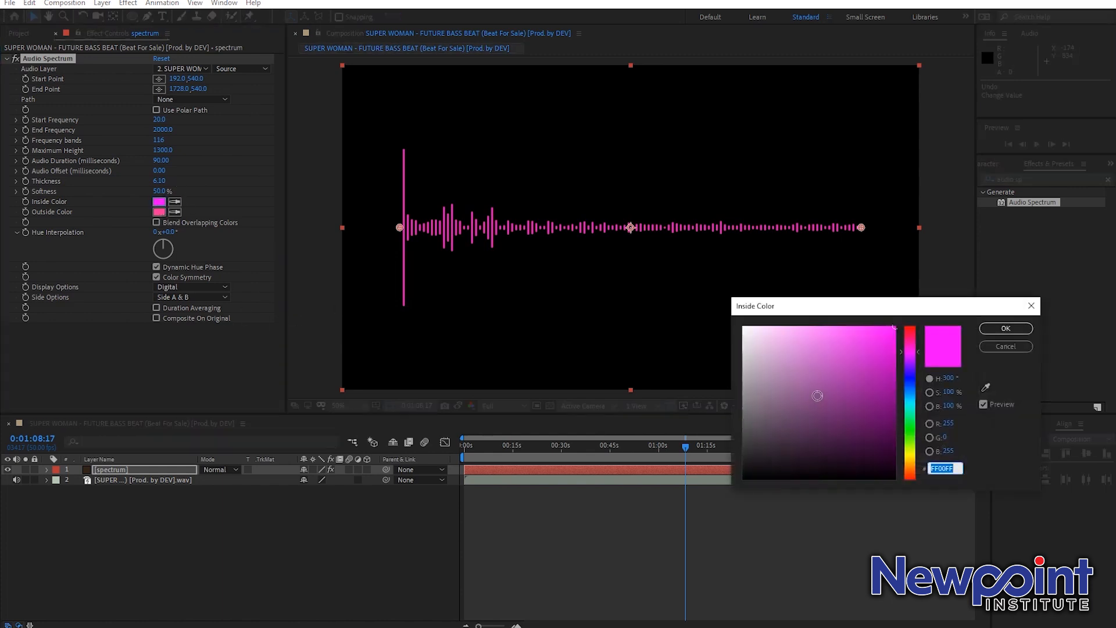
click(910, 388)
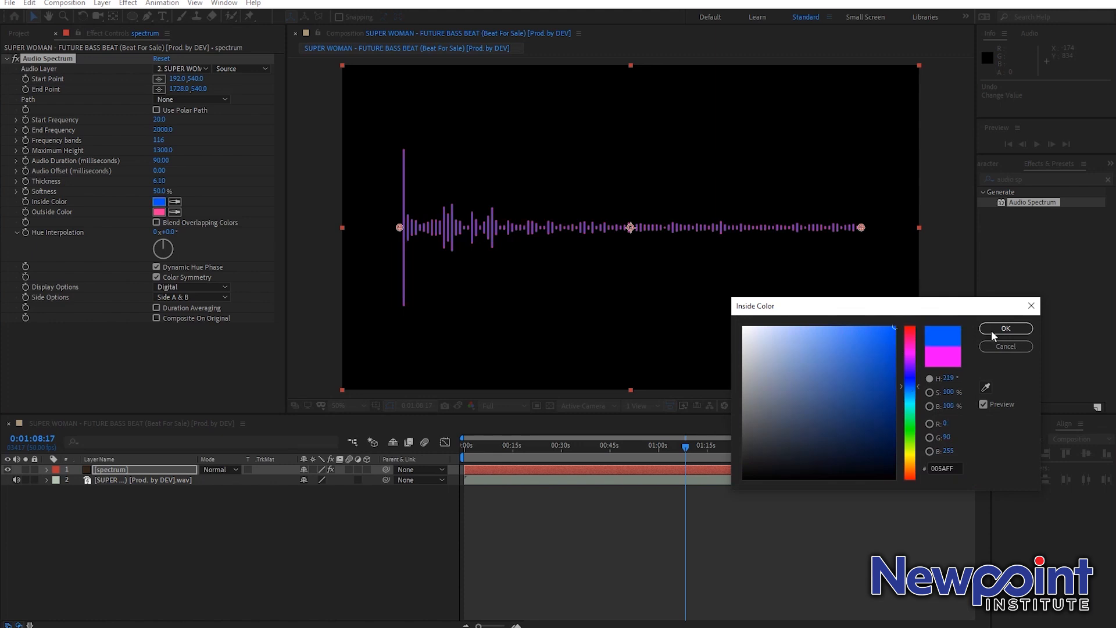
click(913, 393)
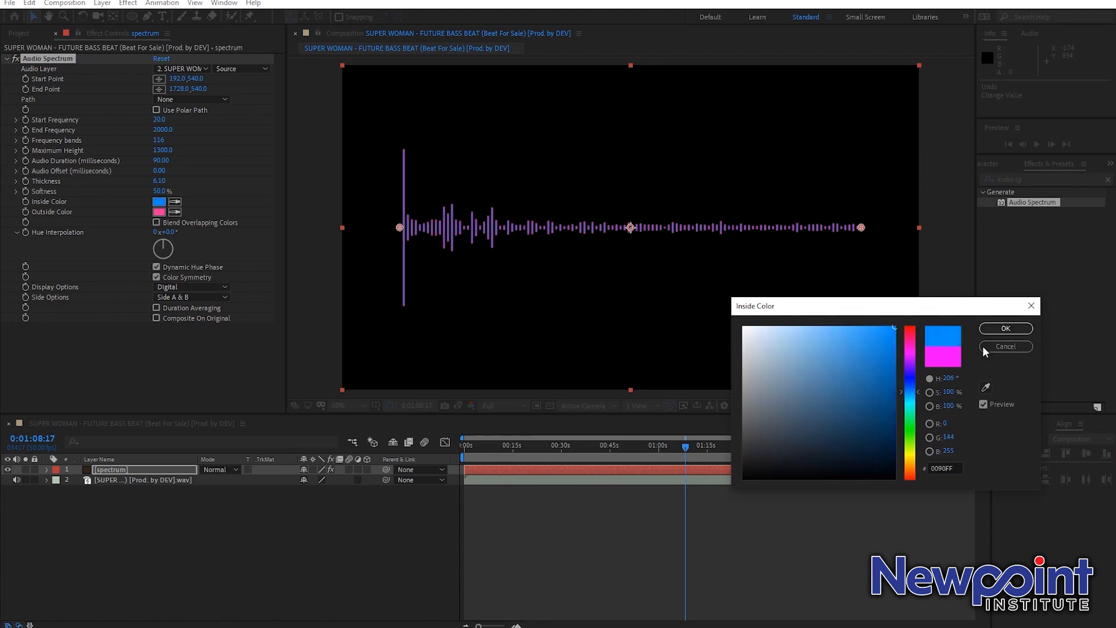
click(1004, 328)
Step: Change the spectrum's Outside Color to light blue, 00BAFF
click(158, 212)
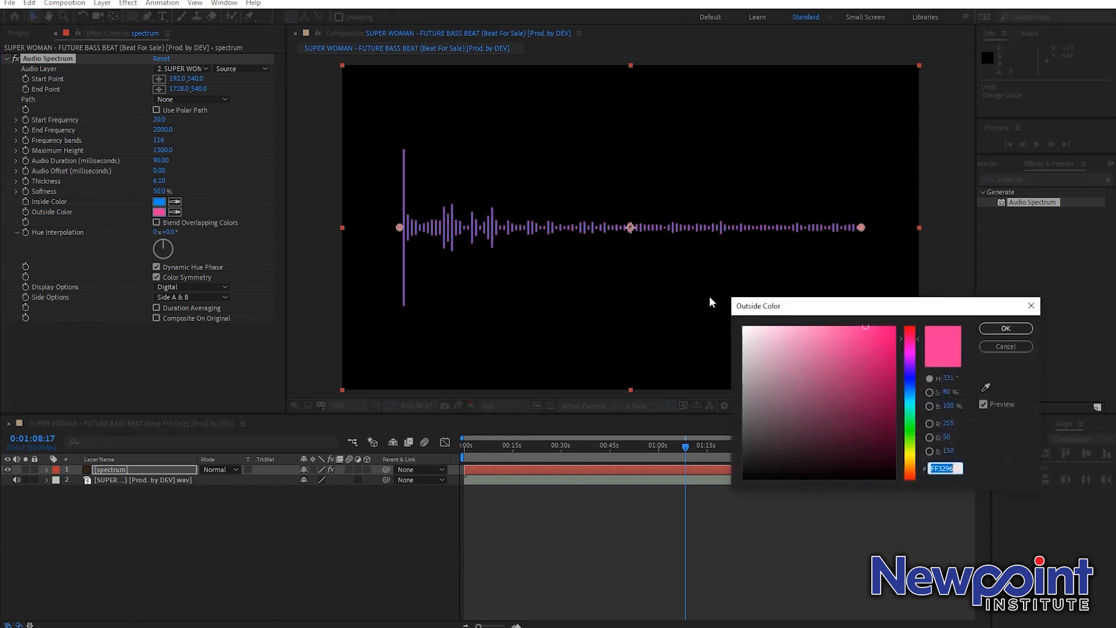
click(914, 391)
click(895, 328)
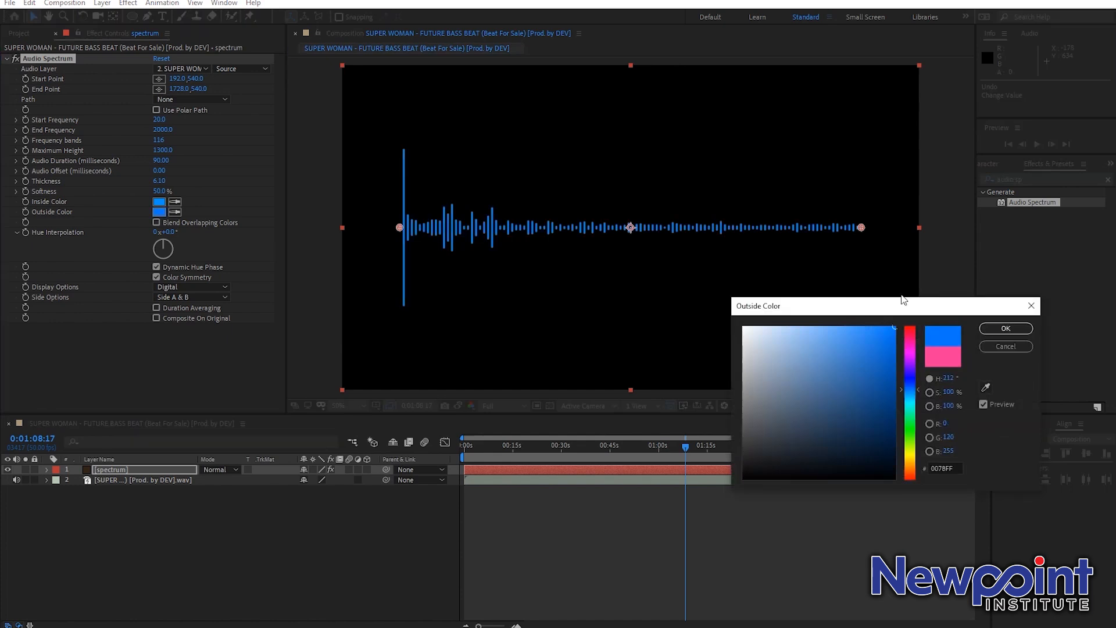
click(908, 397)
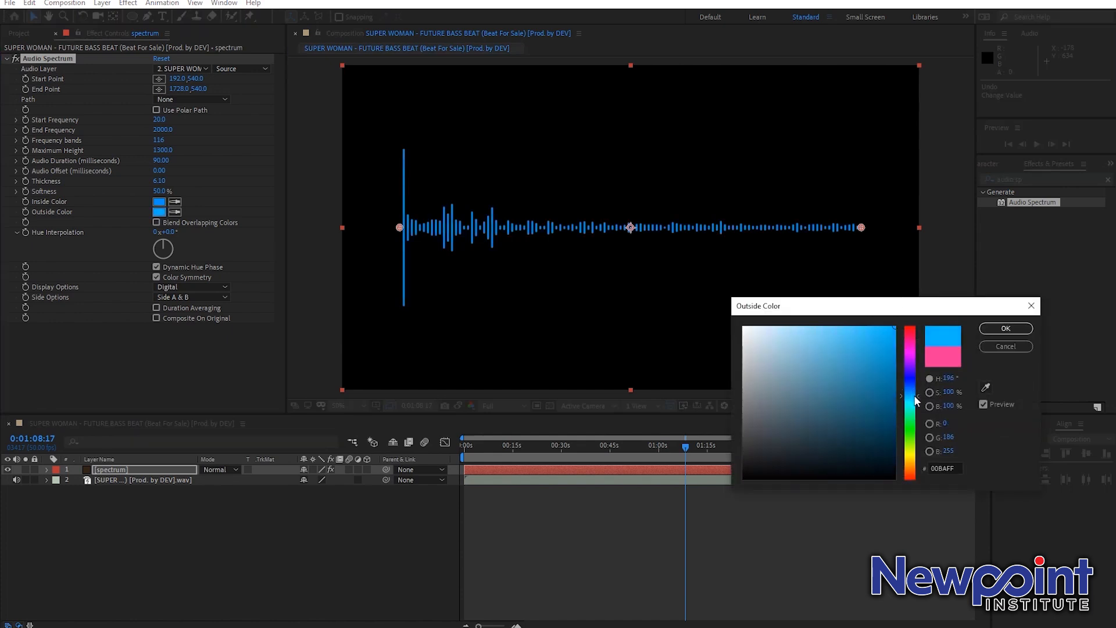
click(1006, 328)
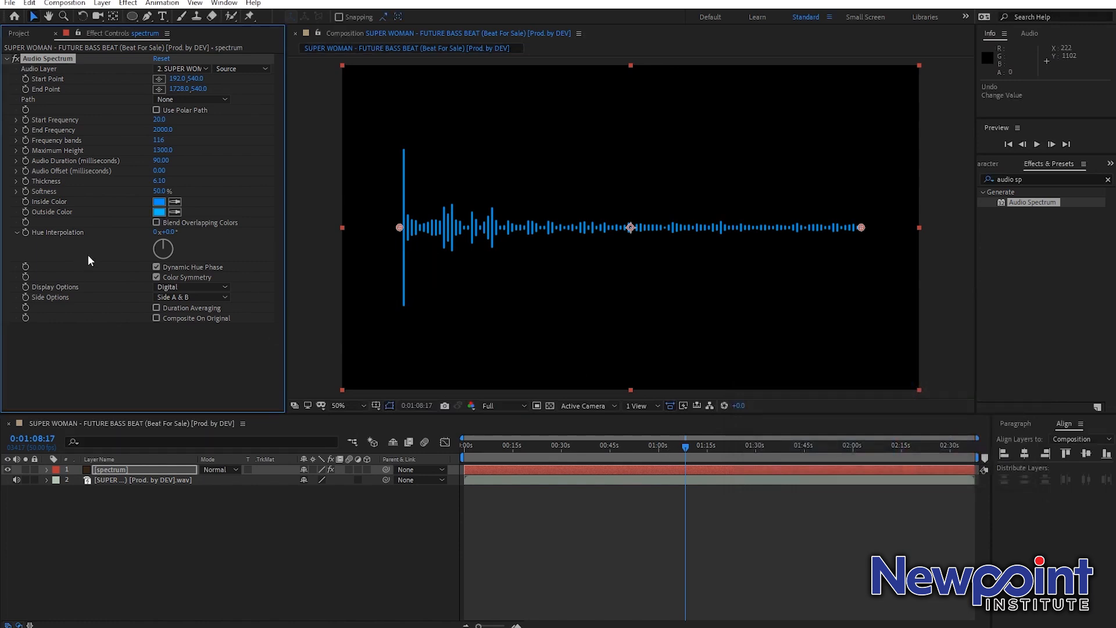
Step: Try lower and higher Softness values for the spectrum lines and undo both changes
drag(154, 194, 26, 193)
drag(158, 192, 608, 176)
key(ctrl+z)
key(ctrl+z)
click(180, 350)
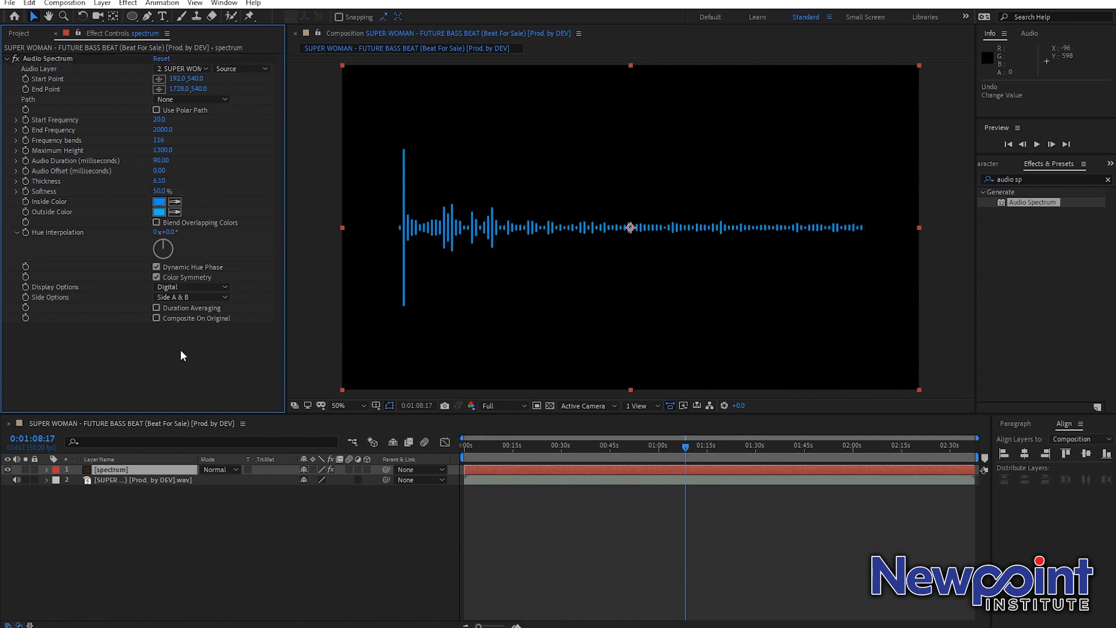
Step: At 0:01:05:35, draw an open, curved four-point mask path across the spectrum layer with the Pen tool, leaving the layer selected
drag(685, 449, 679, 454)
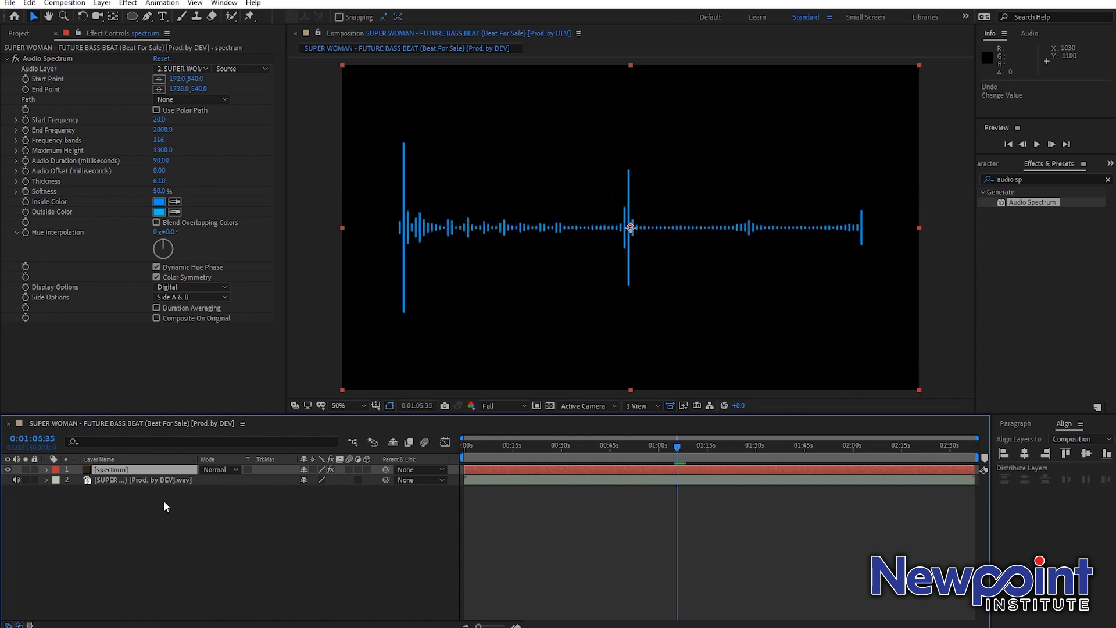
click(147, 16)
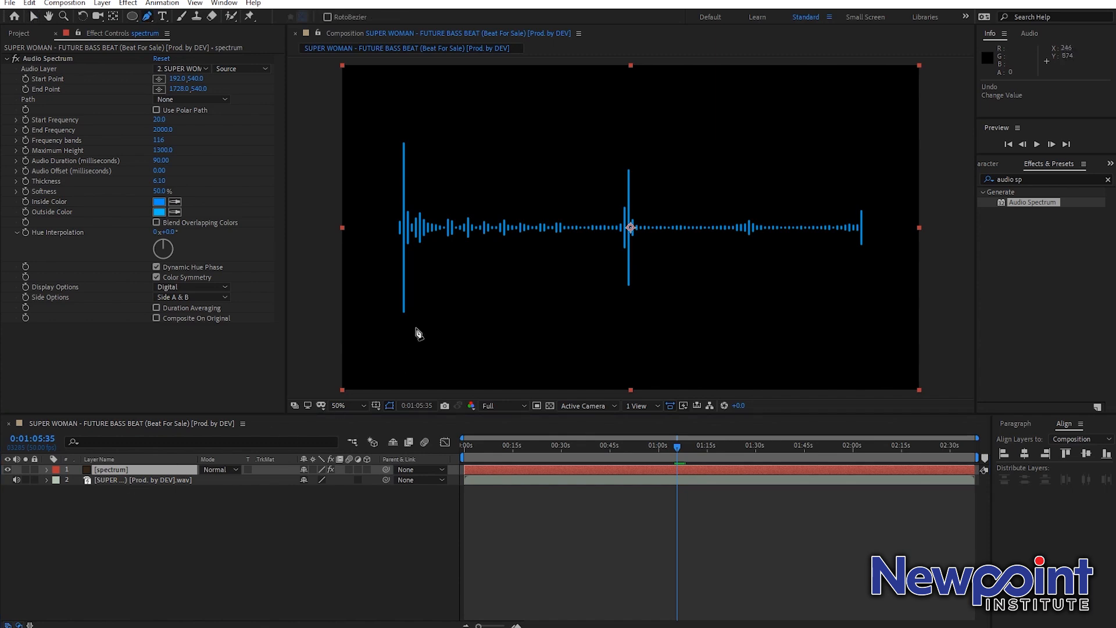
click(396, 336)
drag(447, 210, 491, 205)
mouse_move(681, 261)
mouse_down()
mouse_move(731, 261)
mouse_move(762, 232)
mouse_up()
click(799, 125)
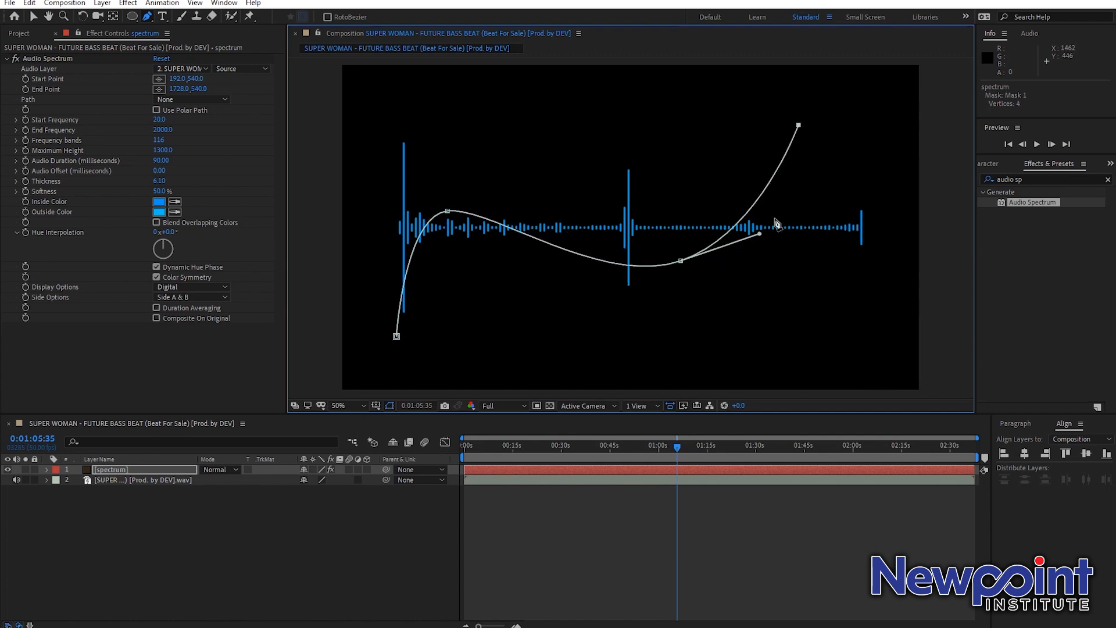
right_click(264, 508)
click(264, 508)
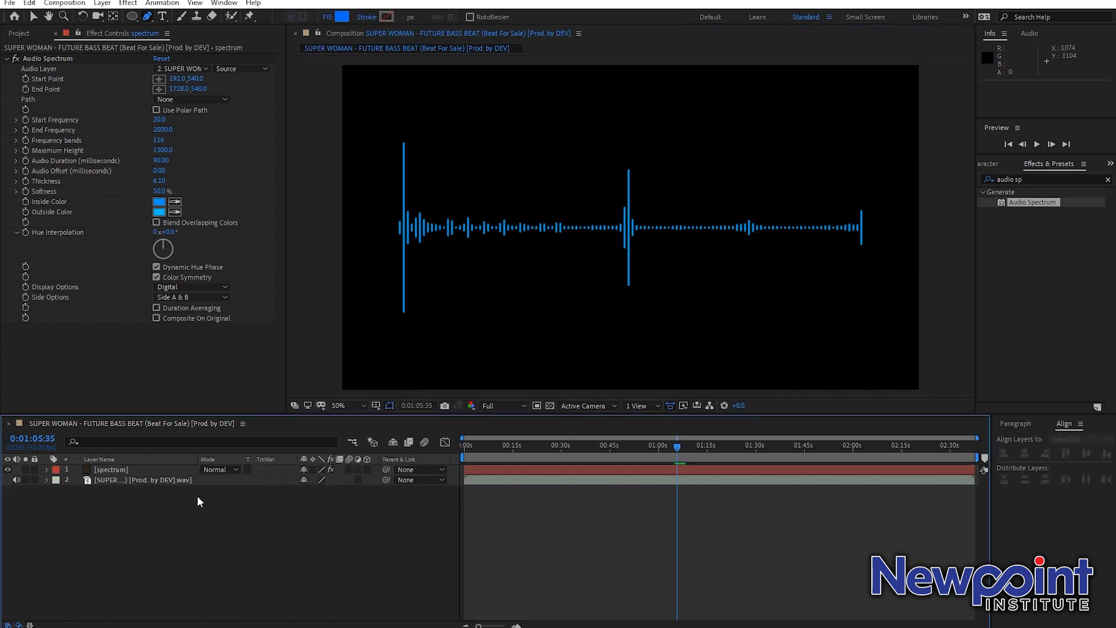
click(162, 470)
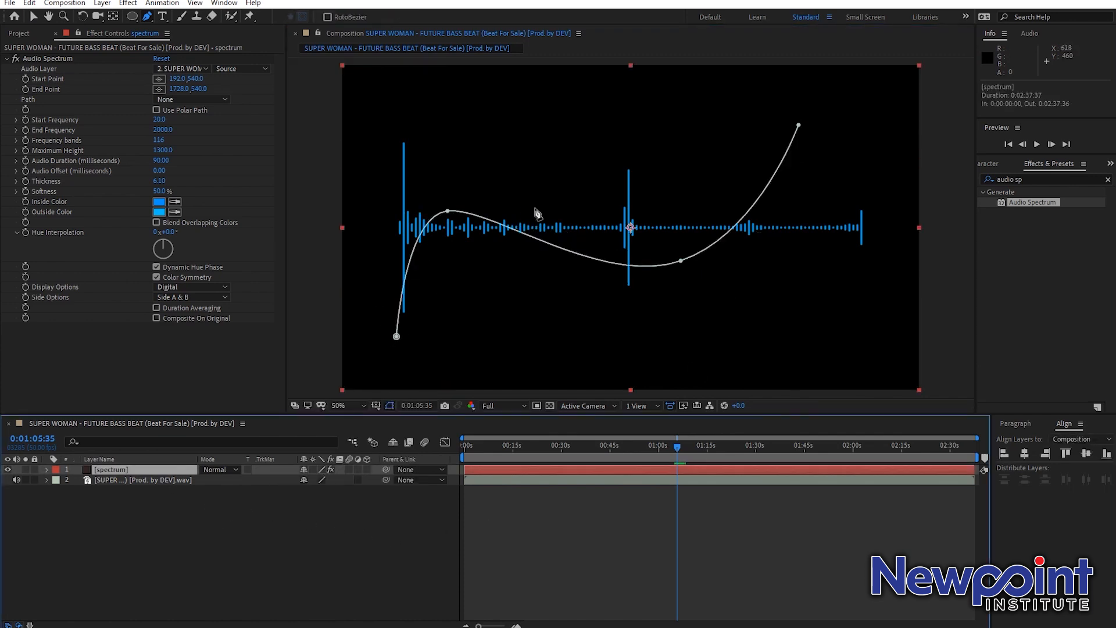
Step: Set the Audio Spectrum effect's Path to Mask 1 so the spectrum follows the drawn curve, and deselect the layer
key(v)
click(214, 99)
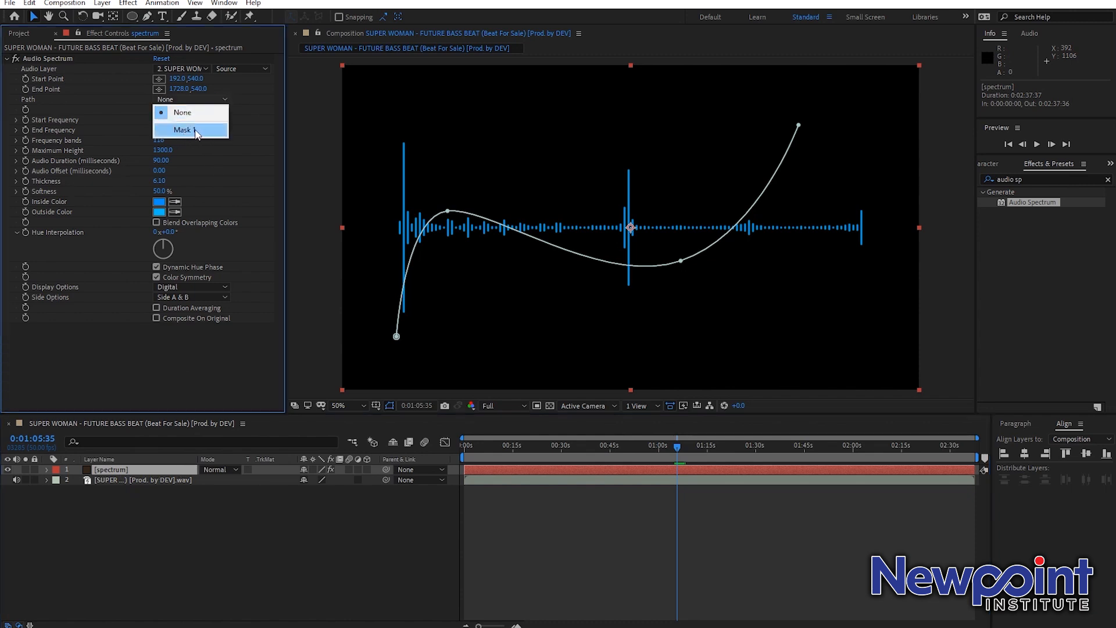
click(183, 130)
click(569, 531)
Step: Play back the composition from 0:01:05:16 to preview the spectrum moving along the mask path
mouse_move(678, 447)
mouse_down()
mouse_move(610, 439)
mouse_move(674, 436)
mouse_up()
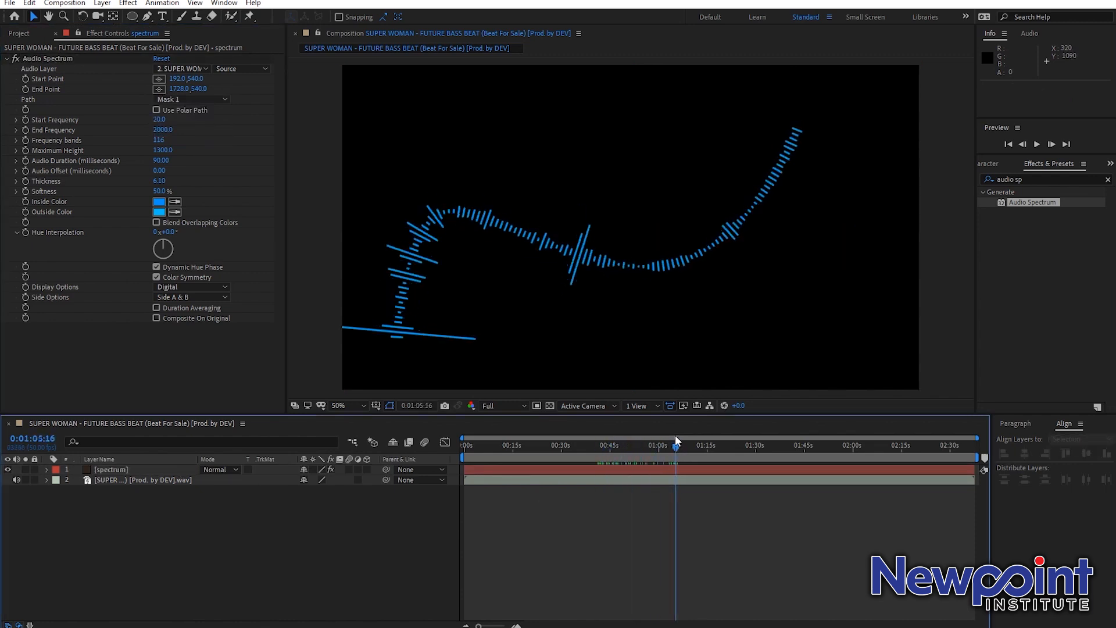
key(space)
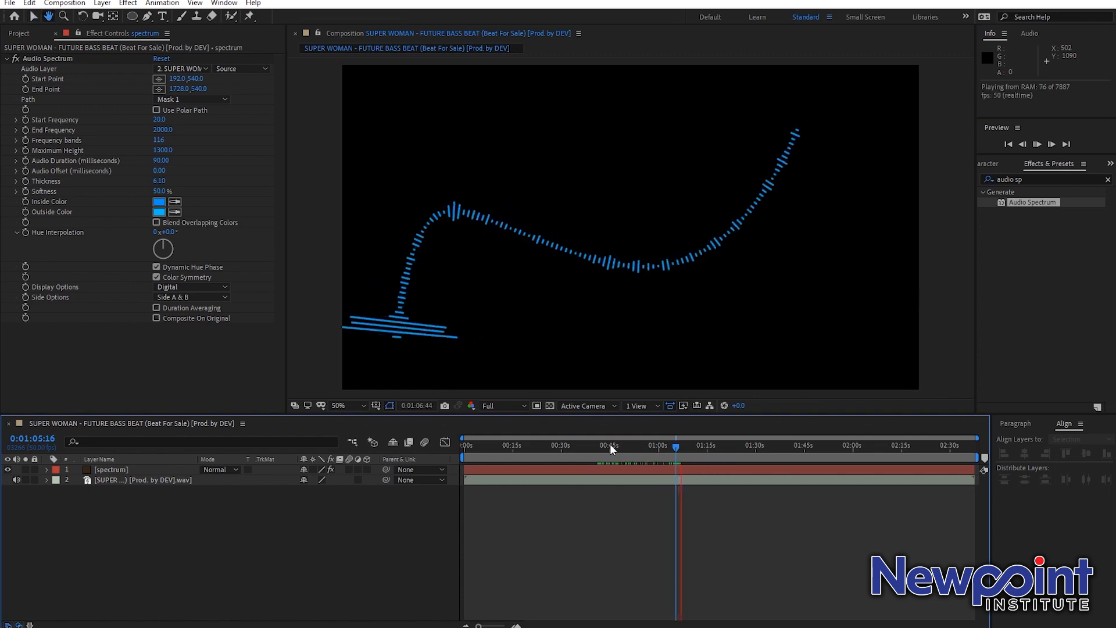
key(space)
Step: At 0:01:00:43, stretch the spectrum's mask path by moving its upper end point further right, keeping the spectrum layer selected
drag(677, 448, 661, 456)
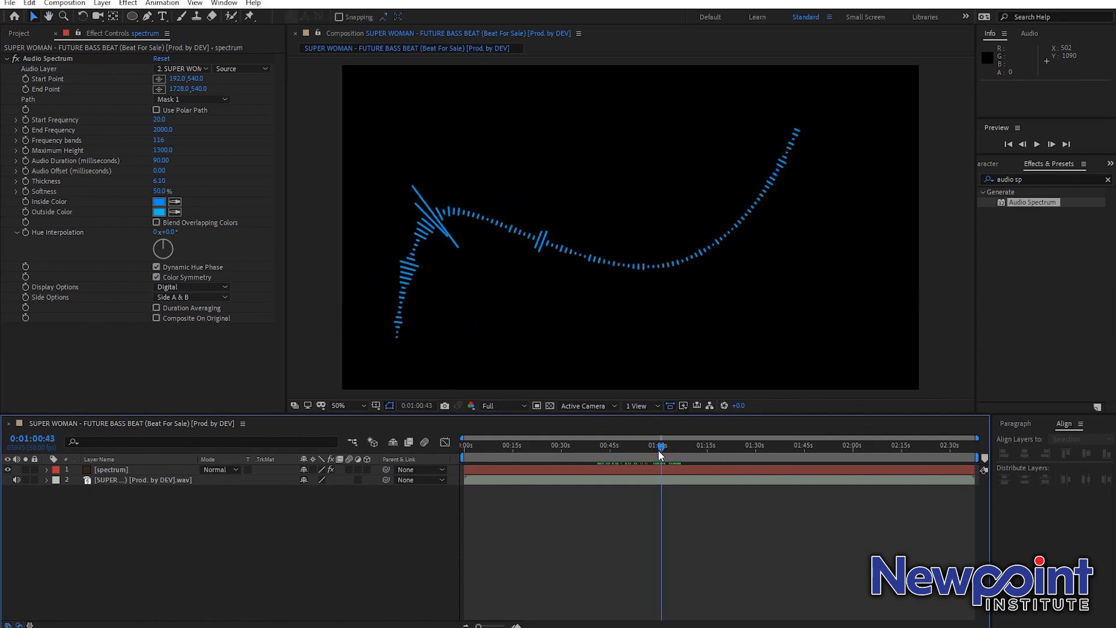
click(122, 471)
drag(799, 127, 832, 119)
click(221, 498)
click(148, 469)
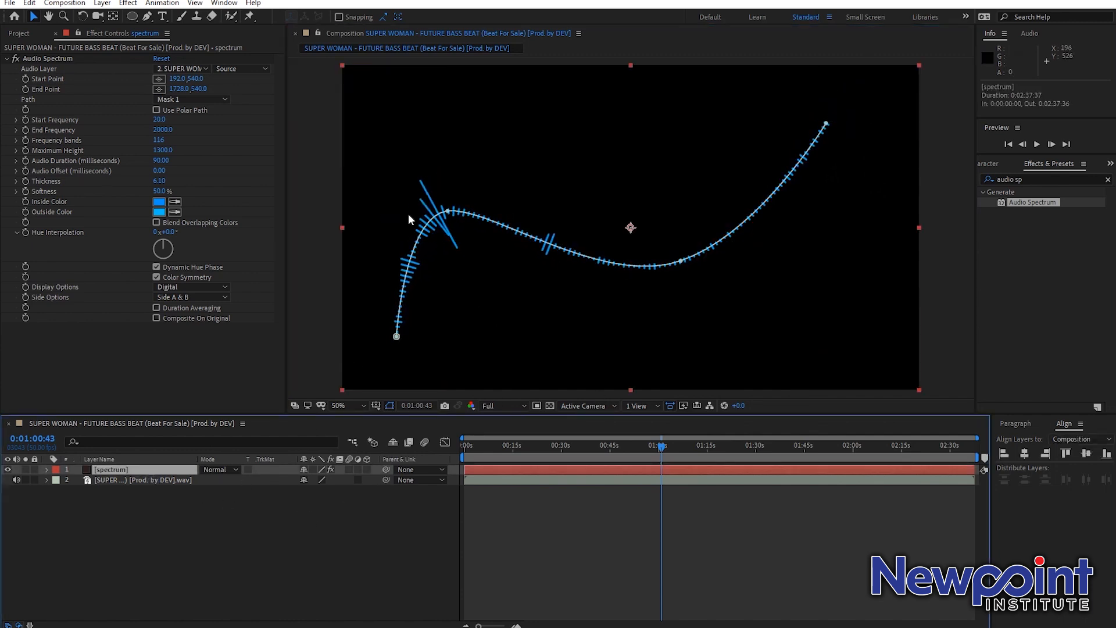
Step: Hide the mask path outline in the composition view, deselect the layer and move the current time to 0:00:59:47
click(391, 406)
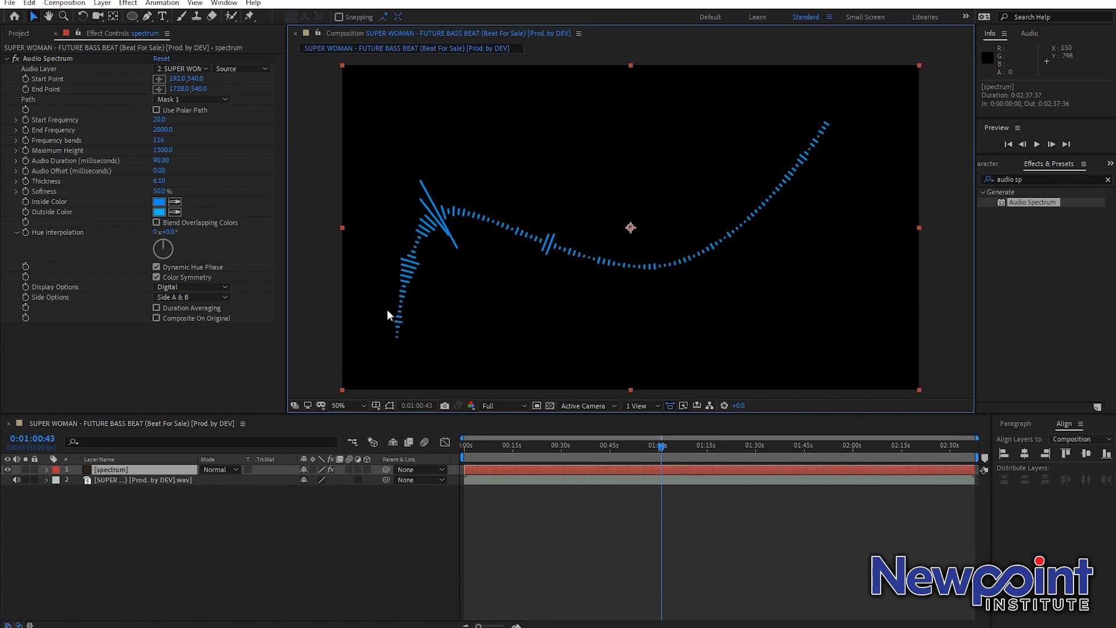
click(389, 406)
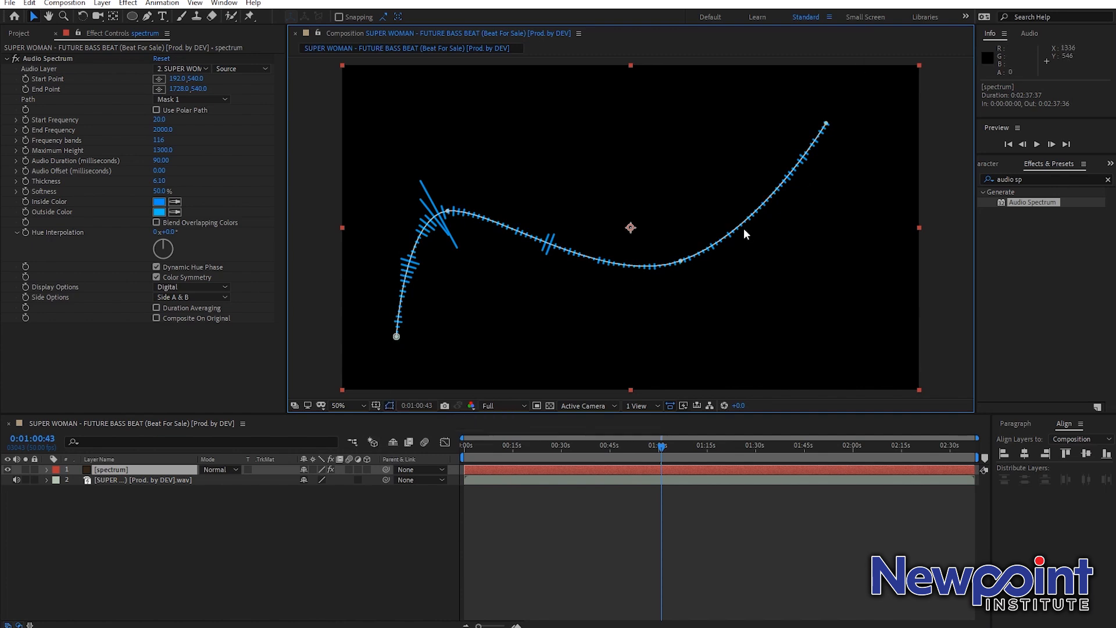
click(390, 406)
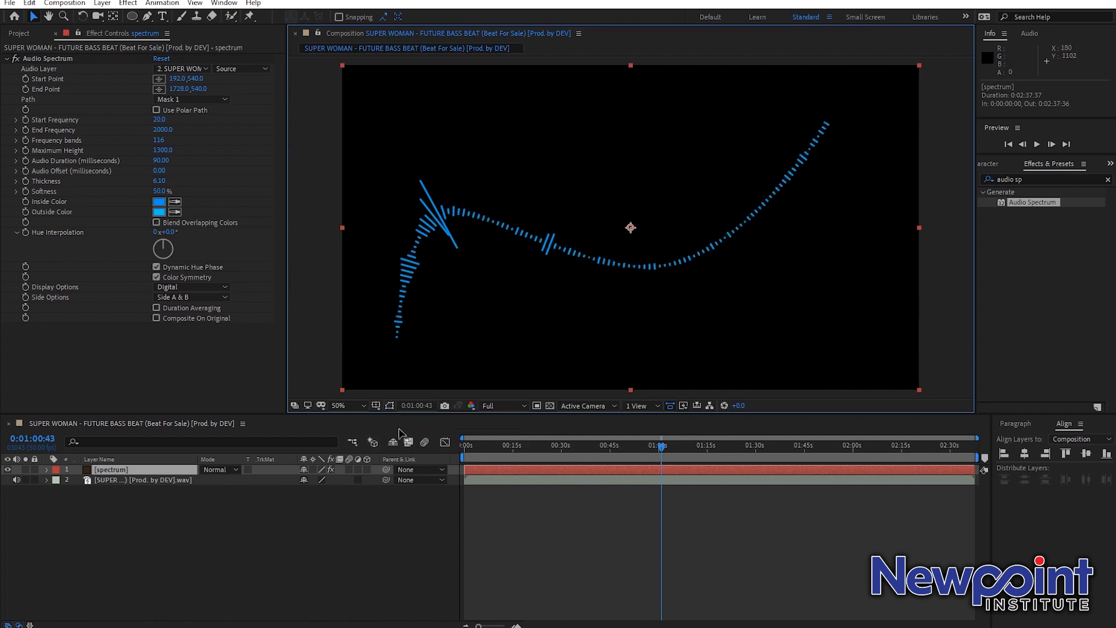
click(698, 520)
mouse_move(661, 449)
mouse_down()
mouse_move(640, 448)
mouse_move(658, 449)
mouse_up()
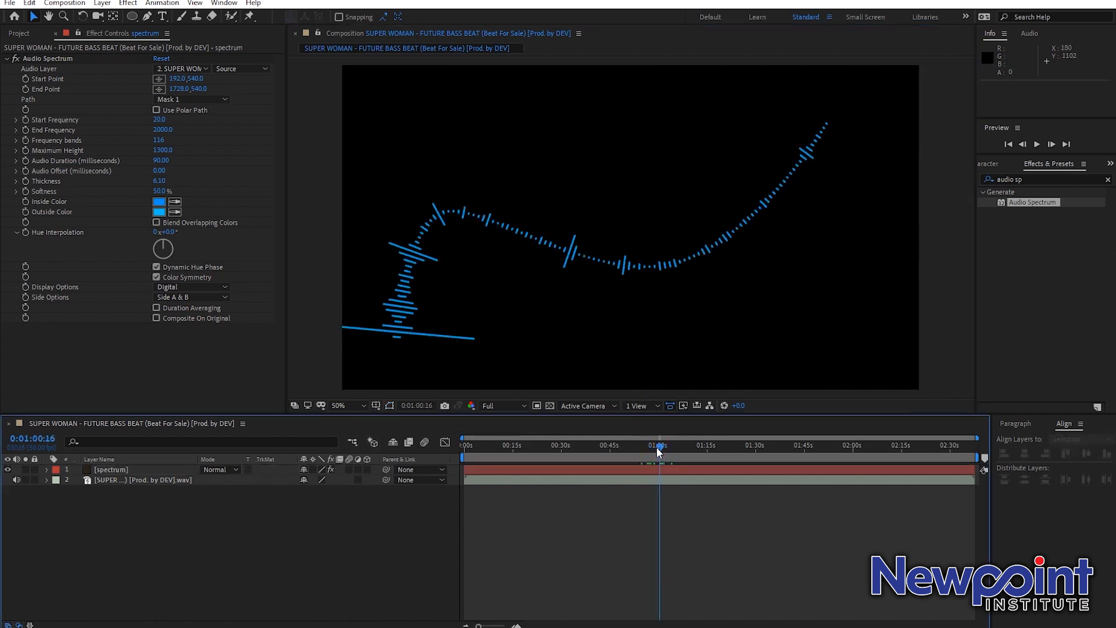
Step: Find the Stylize Glow effect by searching for "glow", apply it to the spectrum layer and clear the search
click(1023, 179)
text(glow)
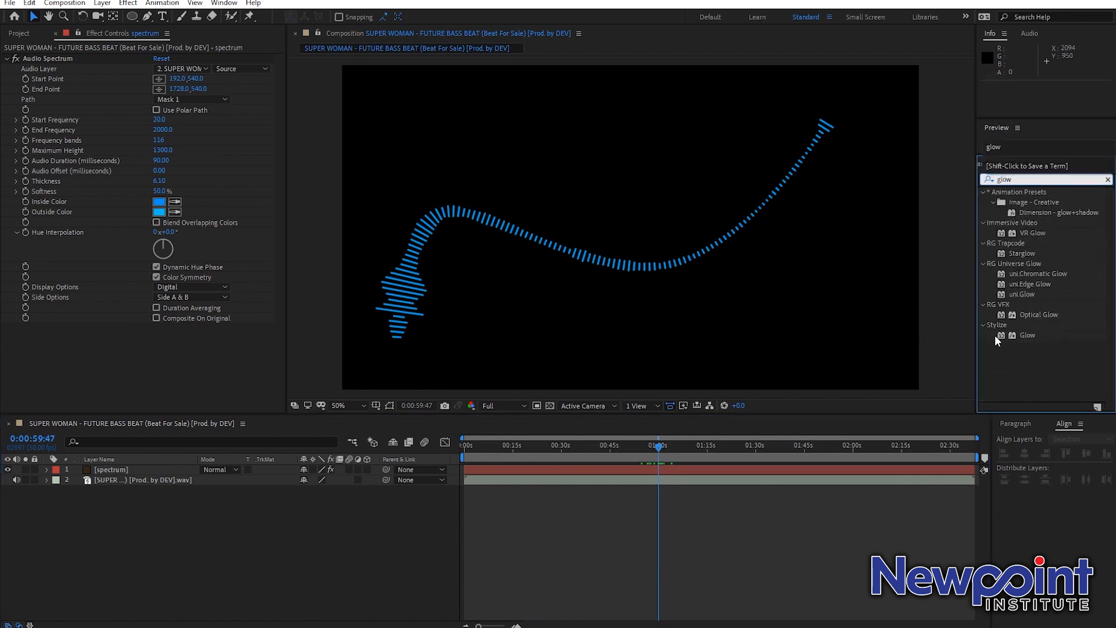
drag(1024, 334, 543, 472)
click(1107, 179)
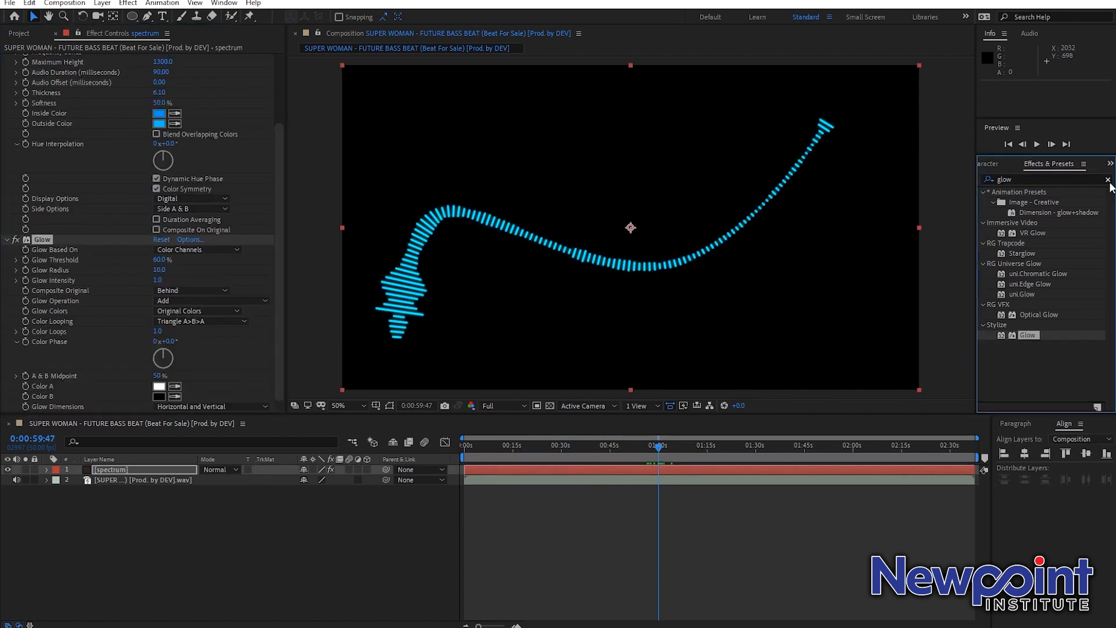
Step: Switch the spectrum layer's Glow effect off and on repeatedly to compare the look with and without it
click(128, 3)
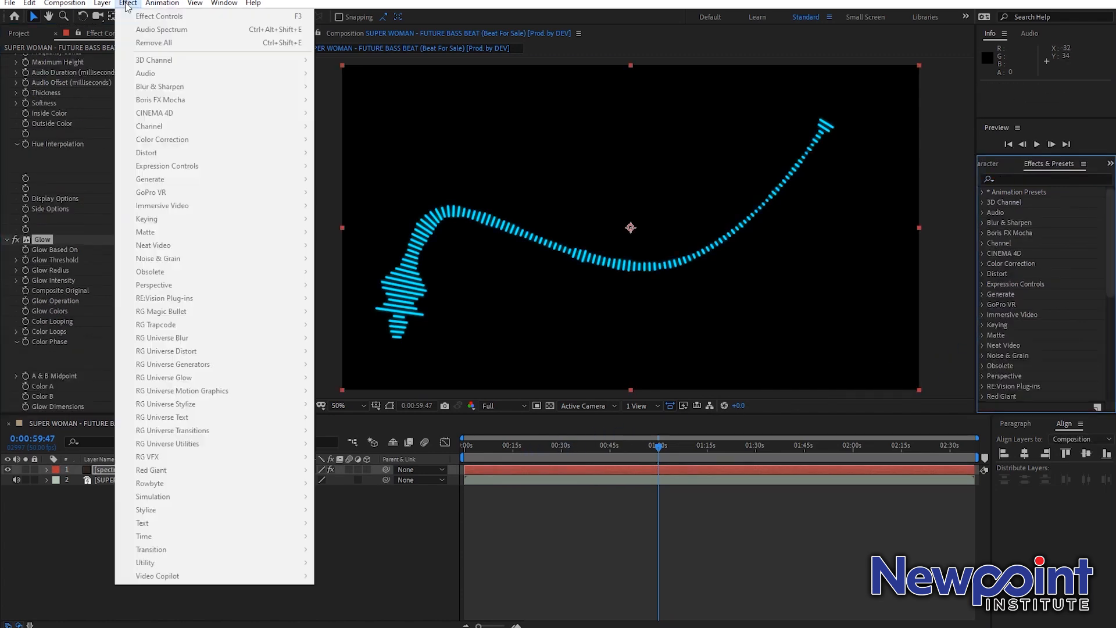
click(432, 563)
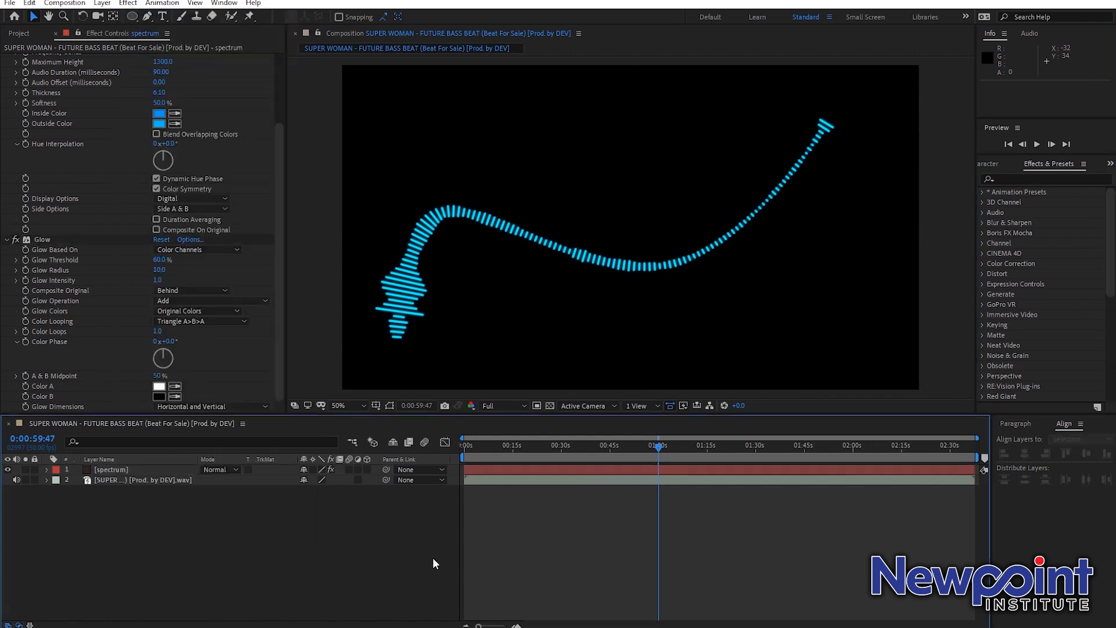
click(494, 469)
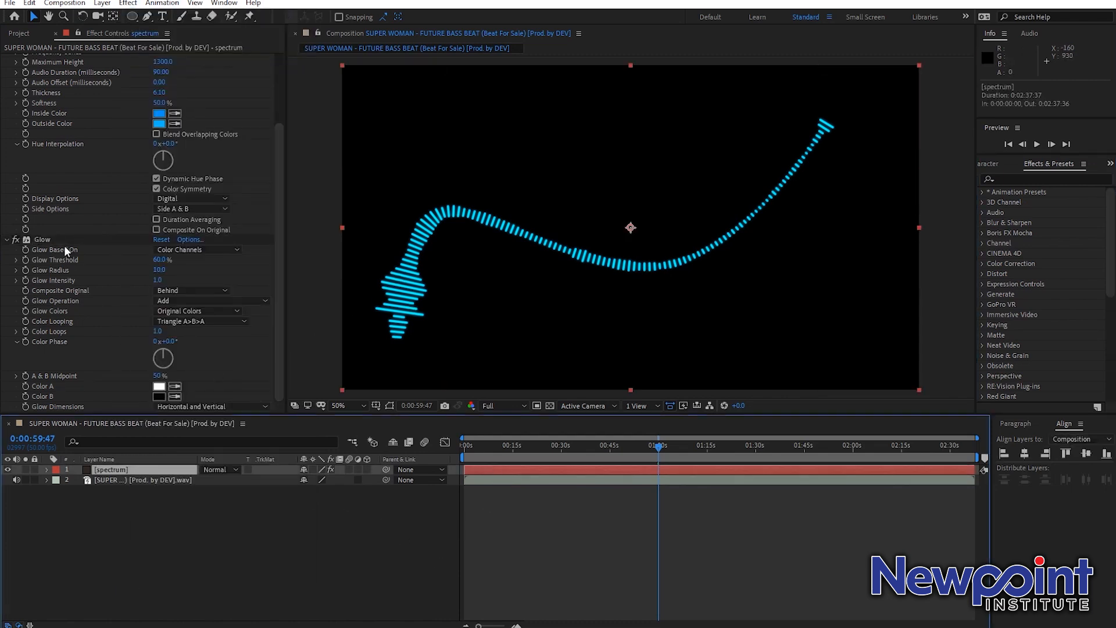
click(16, 240)
click(16, 239)
click(16, 239)
click(16, 240)
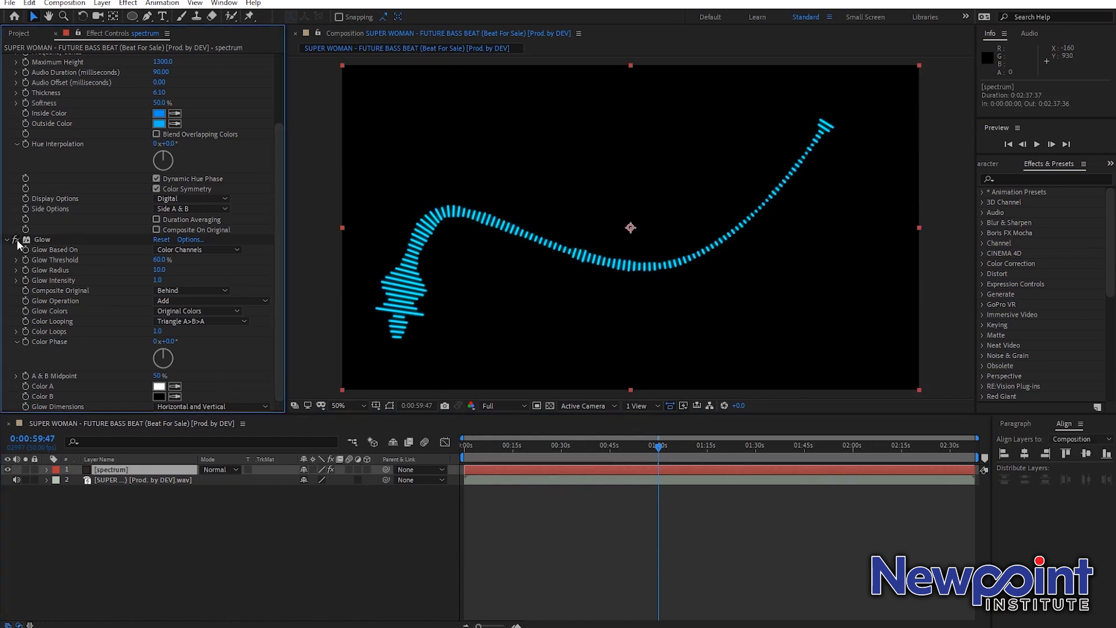
Step: Collapse the Audio Spectrum and Glow effect settings and hide the spectrum layer
scroll(27, 93, up, 5)
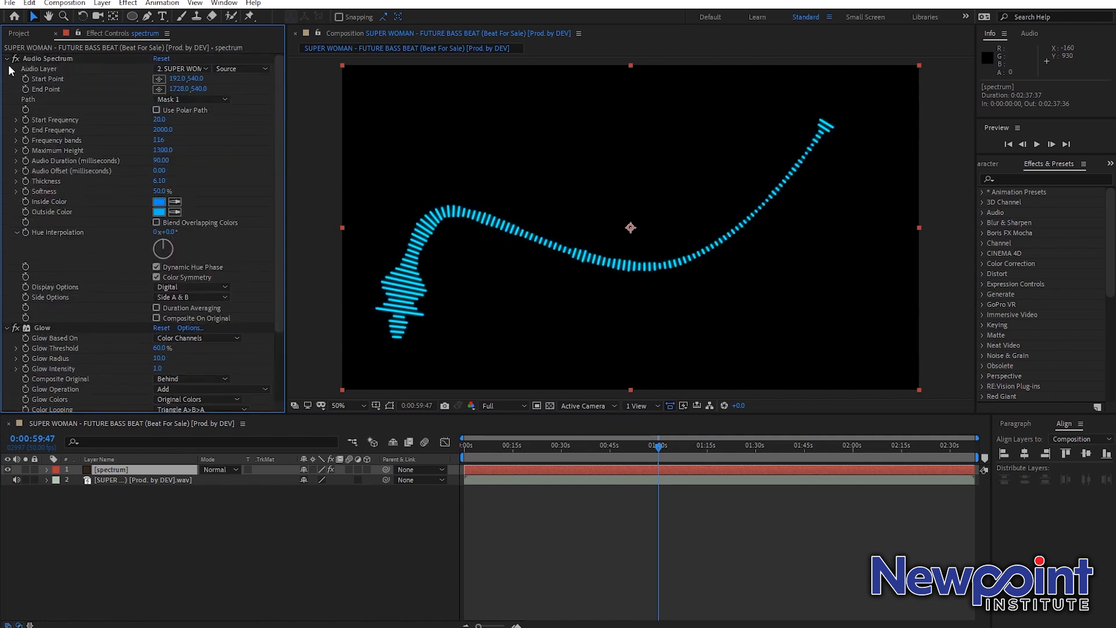
click(7, 59)
click(7, 69)
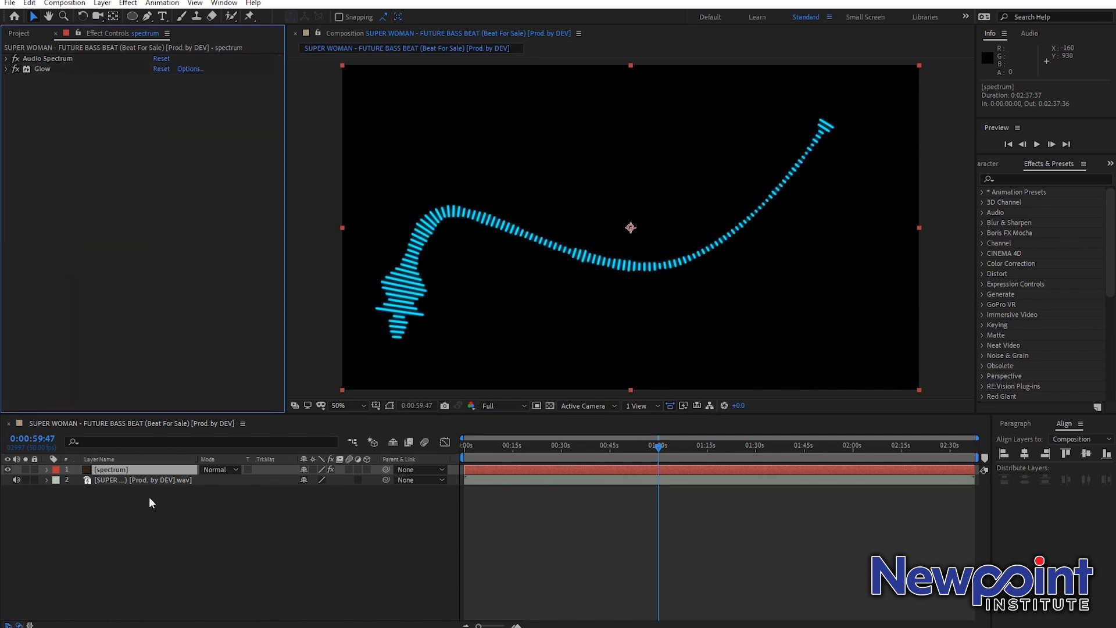
click(271, 540)
click(8, 469)
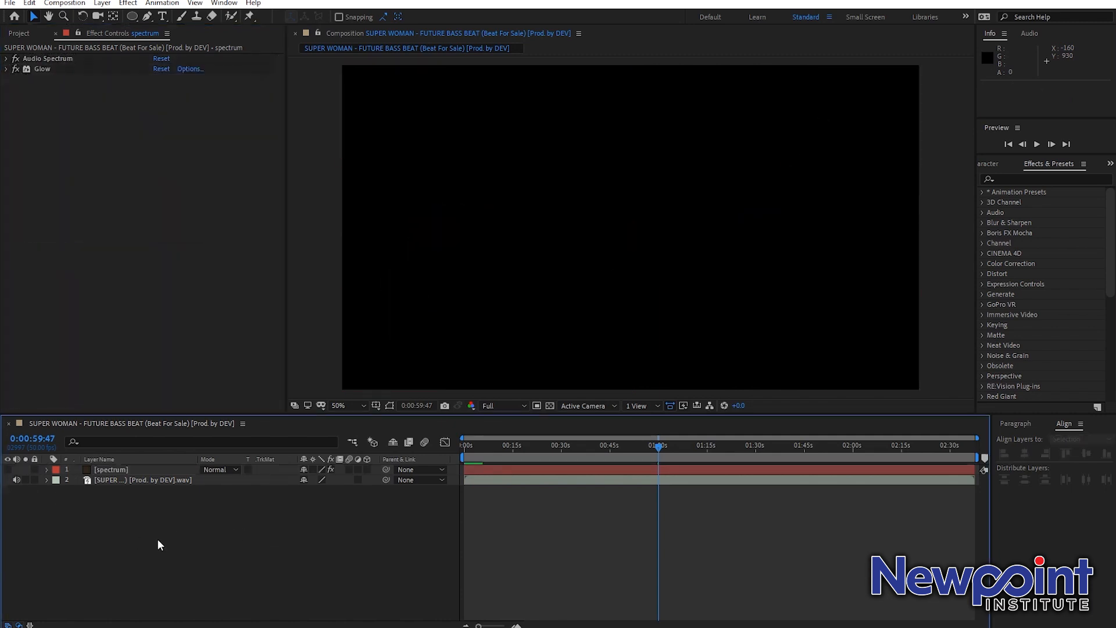
Step: Create a new solid layer in a bright royal blue at the default composition size
right_click(194, 526)
mouse_move(287, 395)
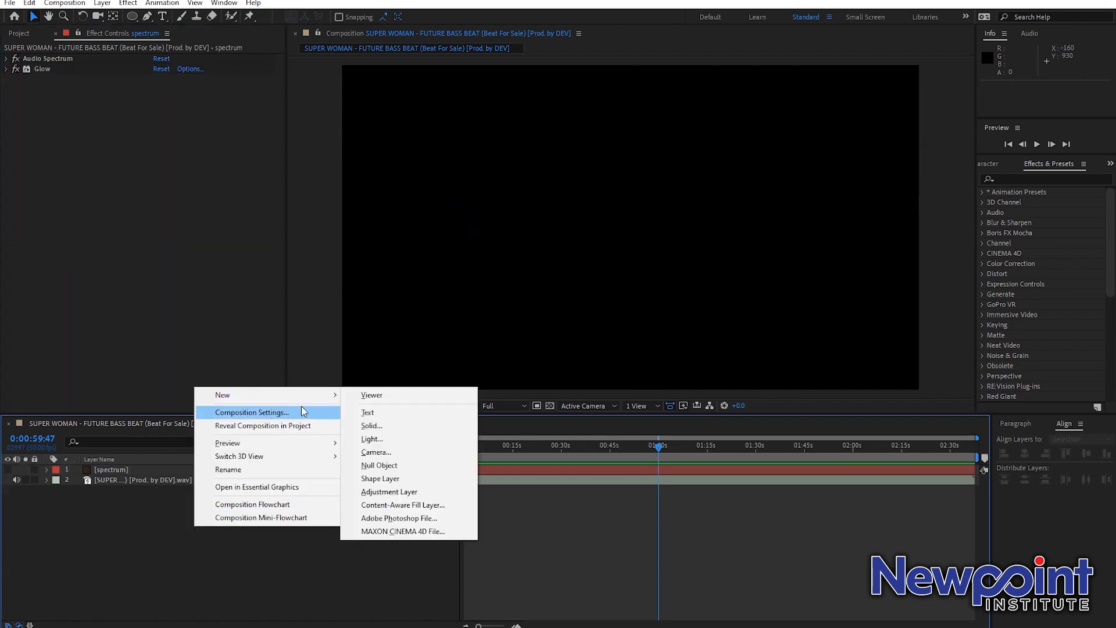
click(394, 428)
click(556, 380)
click(910, 385)
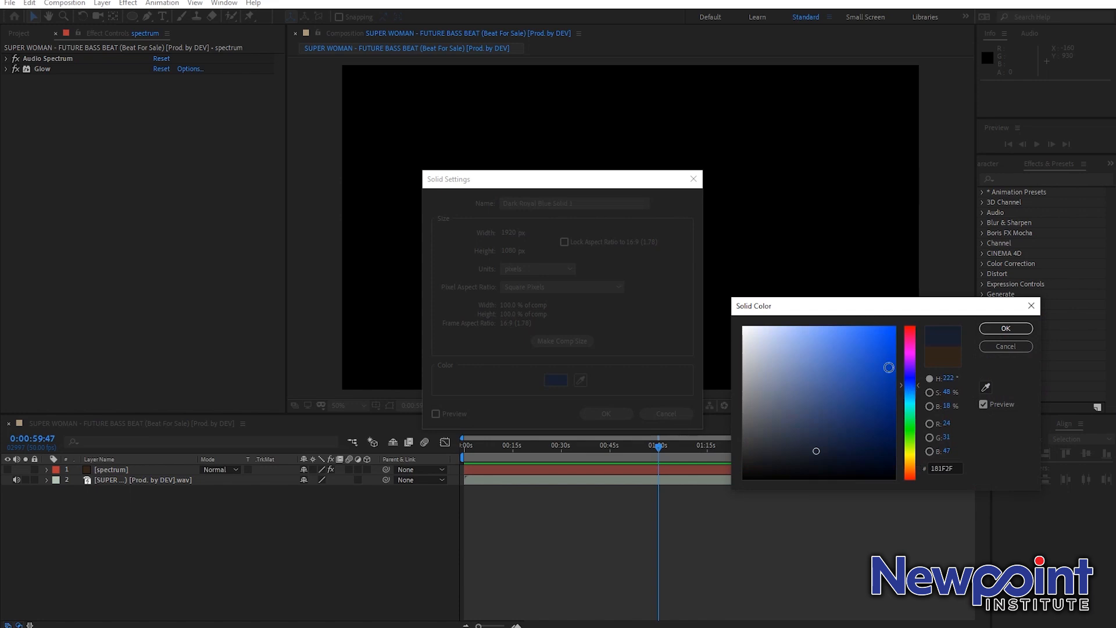
click(1006, 328)
click(610, 415)
Step: Draw a circular mask near the centre of the blue solid with the Ellipse tool and deselect the layer
click(133, 17)
mouse_move(583, 196)
mouse_down()
mouse_move(632, 245)
mouse_move(644, 279)
mouse_up()
click(169, 577)
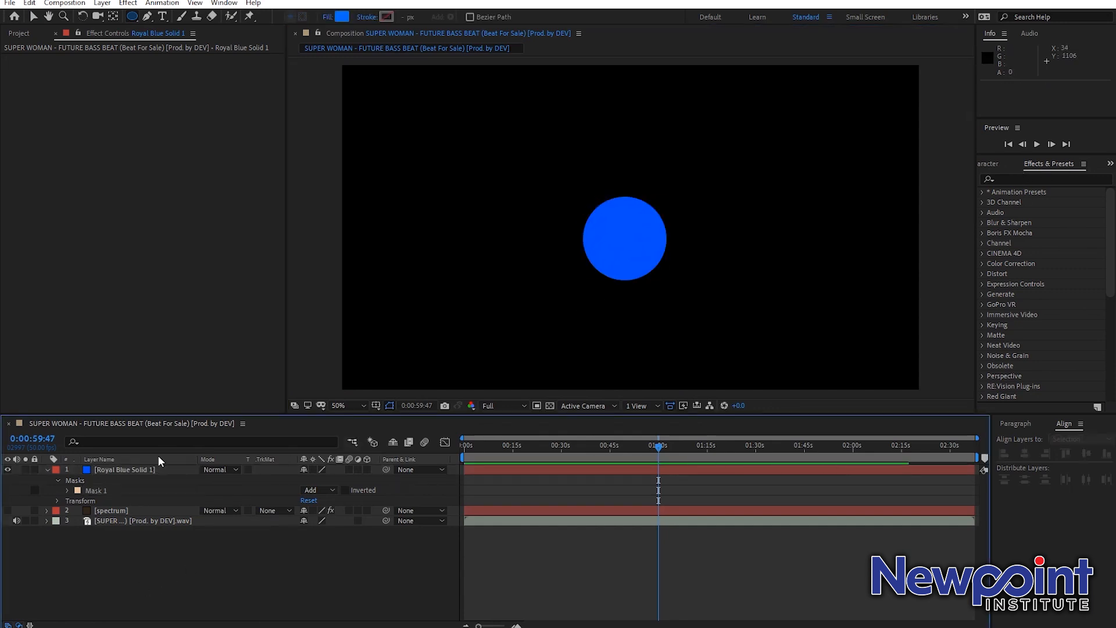
Step: Apply the Stylize Glow effect to the blue circle's solid layer
click(146, 469)
click(128, 6)
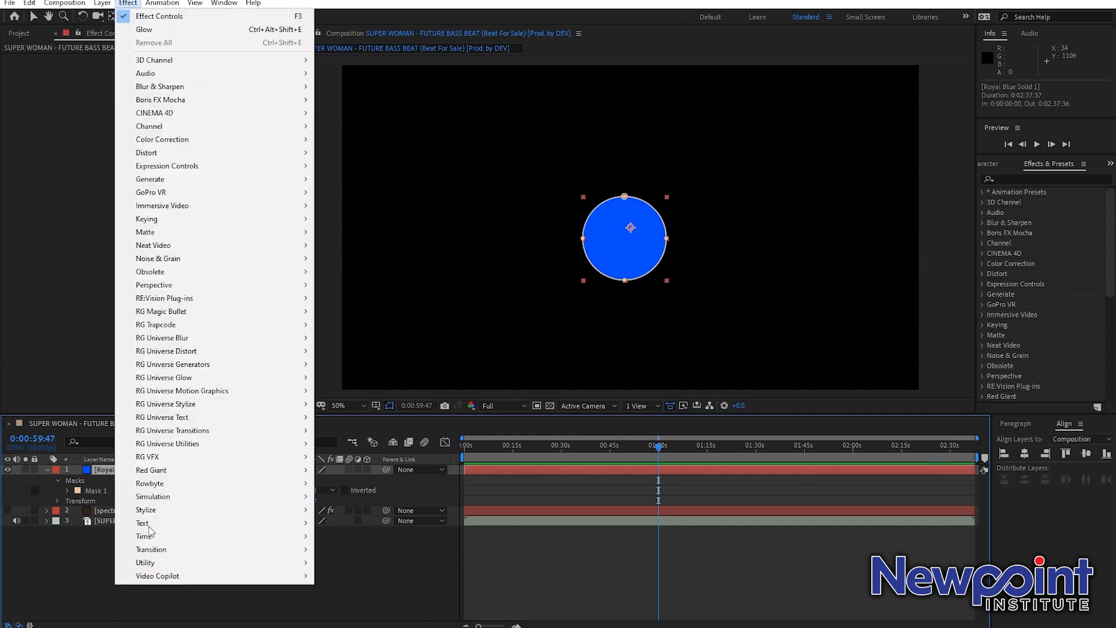
mouse_move(162, 510)
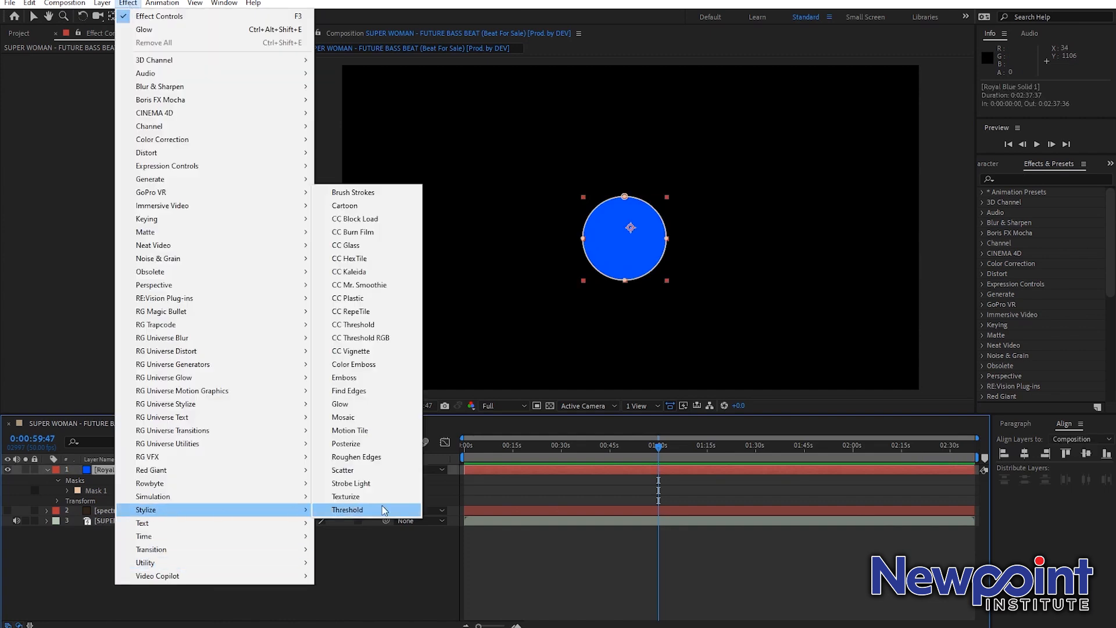
click(378, 404)
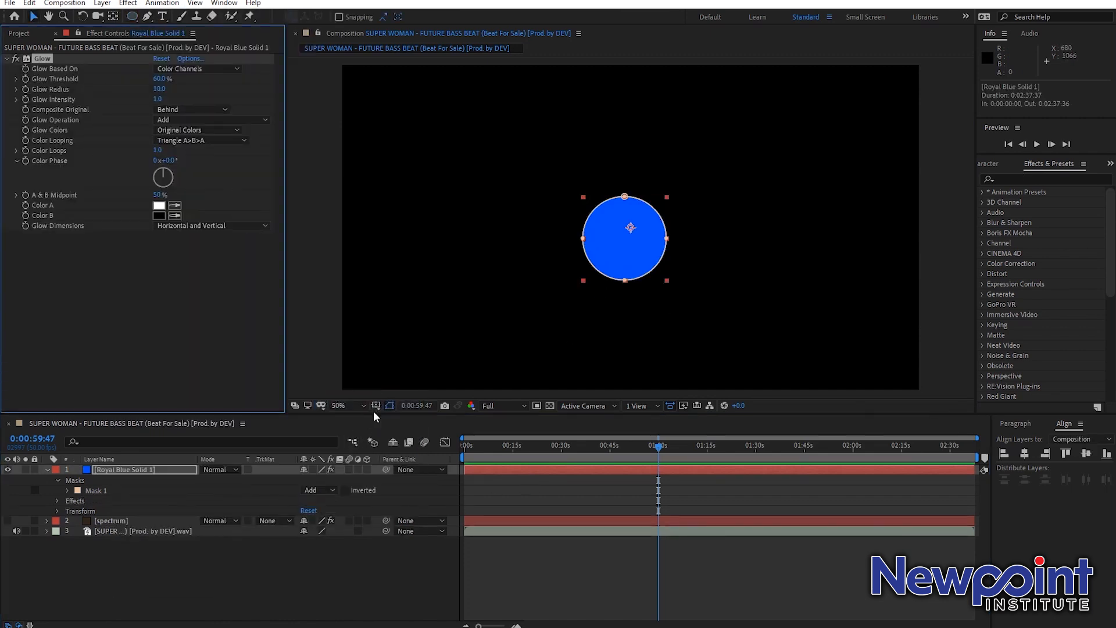
Step: Hide the circle's mask outline and inspect the glow around its edge at 100% zoom, returning to 50%
click(389, 406)
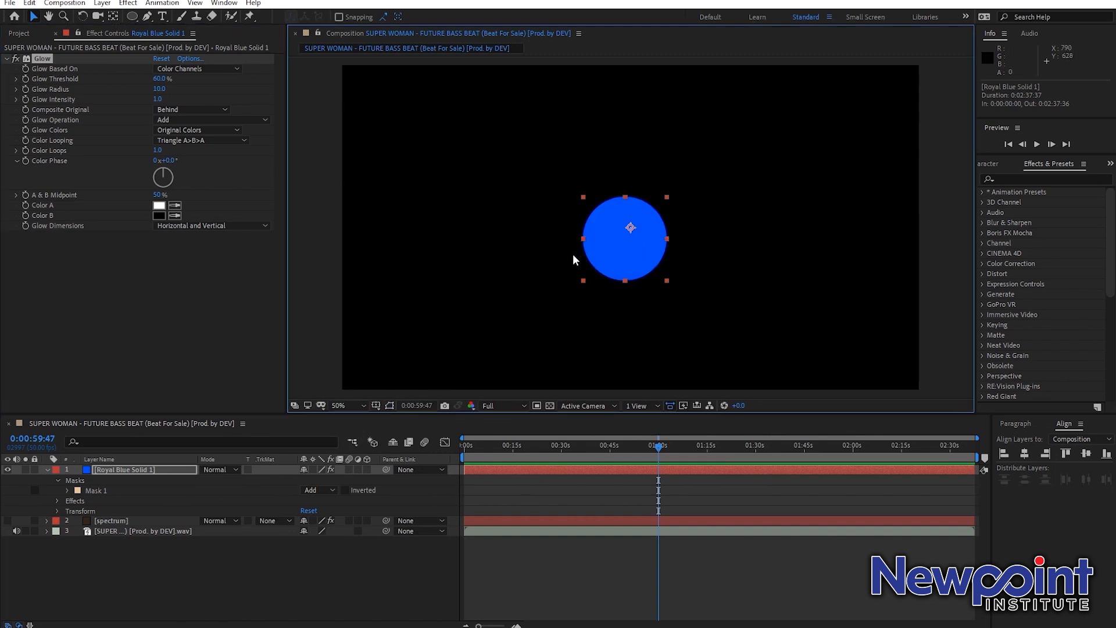
key(slash)
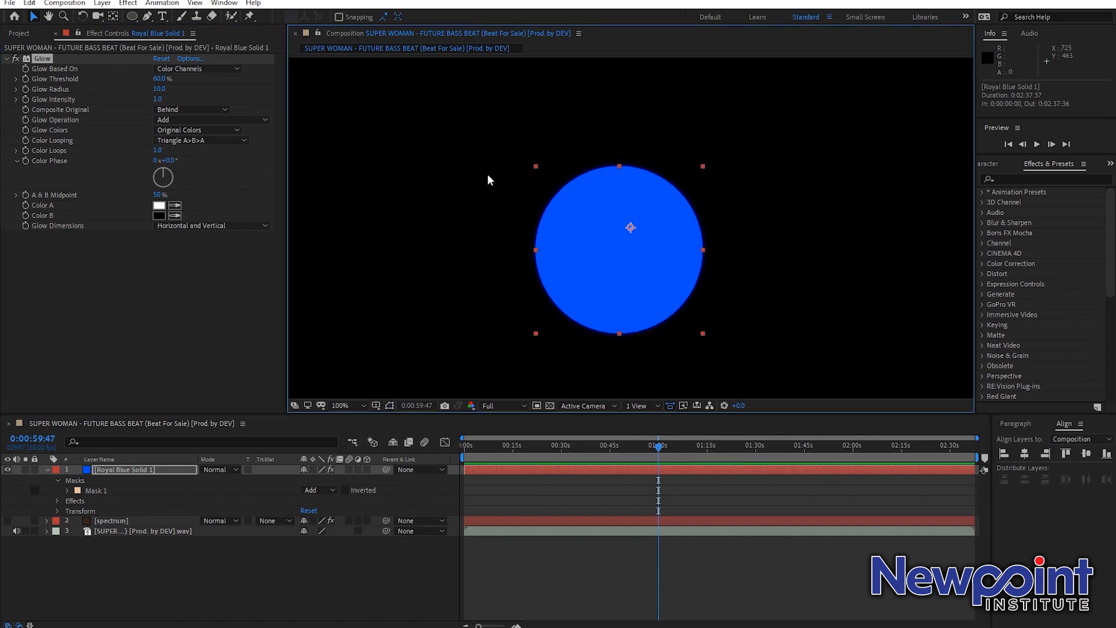
key(comma)
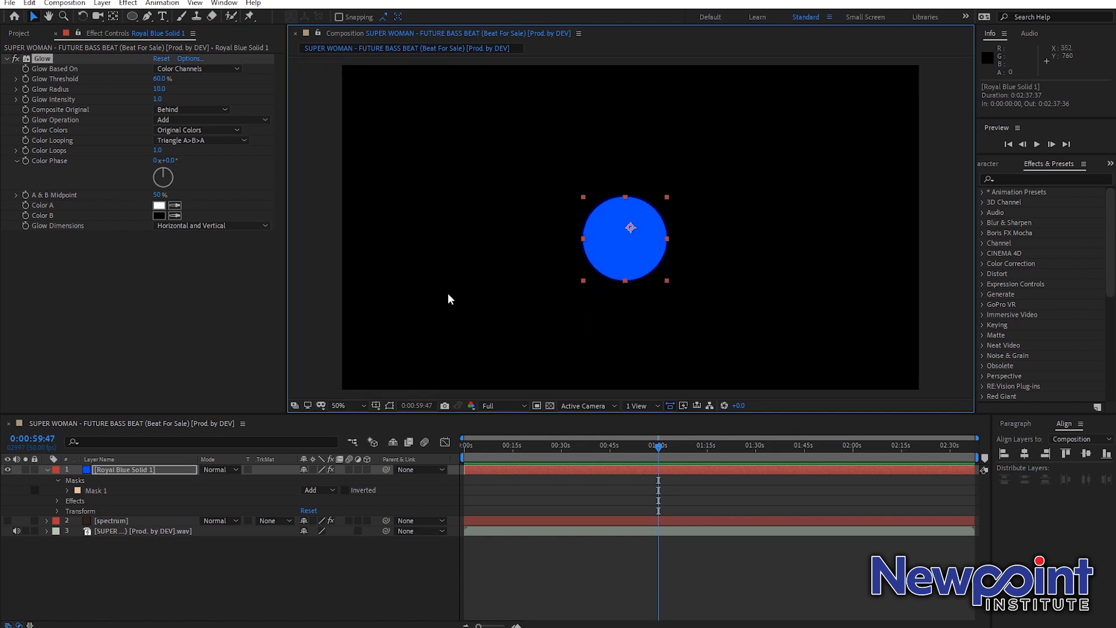
Step: Try duplicating the Glow effect on the blue solid and undo the duplication
click(46, 57)
key(ctrl+d)
key(ctrl+z)
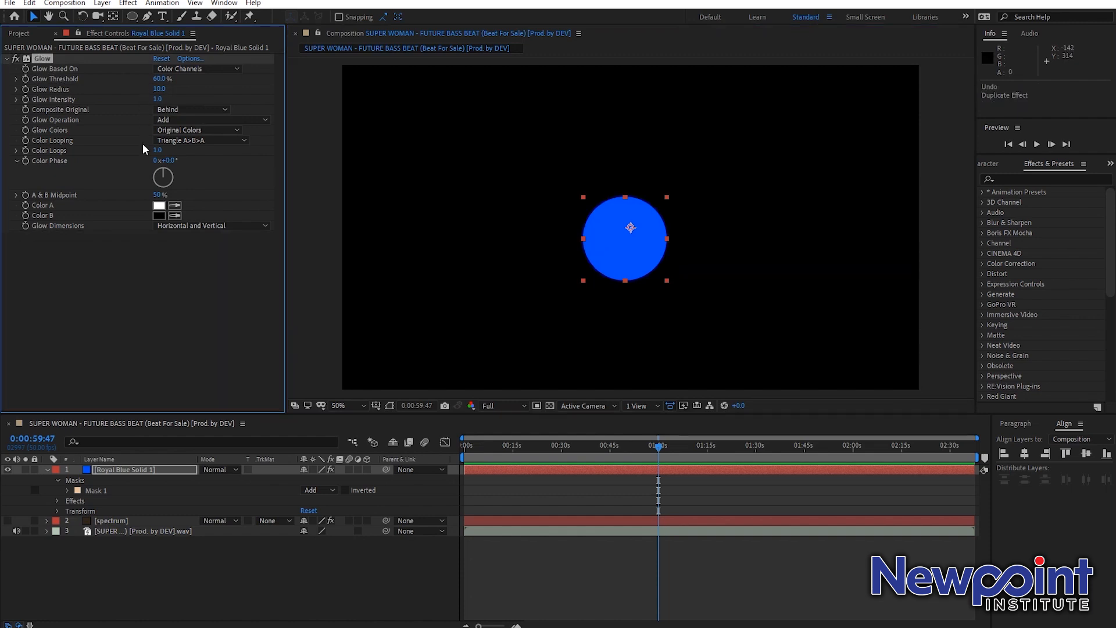
Step: Set the blue circle's Glow Threshold to 46.3%, Glow Radius to 177 and Glow Intensity to 1.7
drag(163, 79, 156, 78)
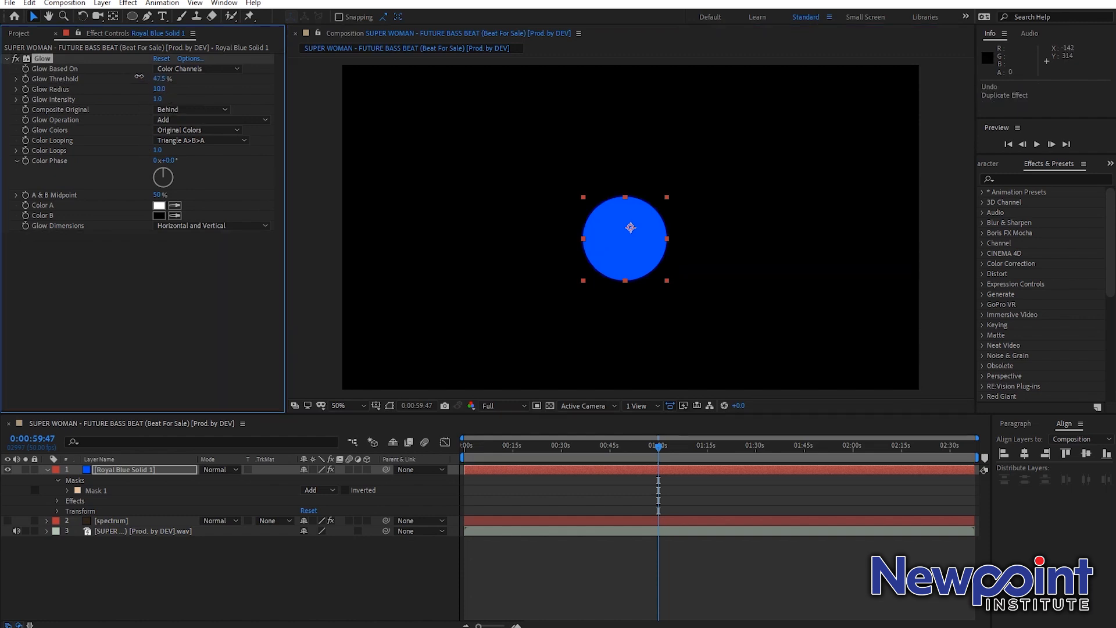
drag(157, 100, 208, 88)
scroll(576, 236, up, 1)
scroll(575, 236, down, 1)
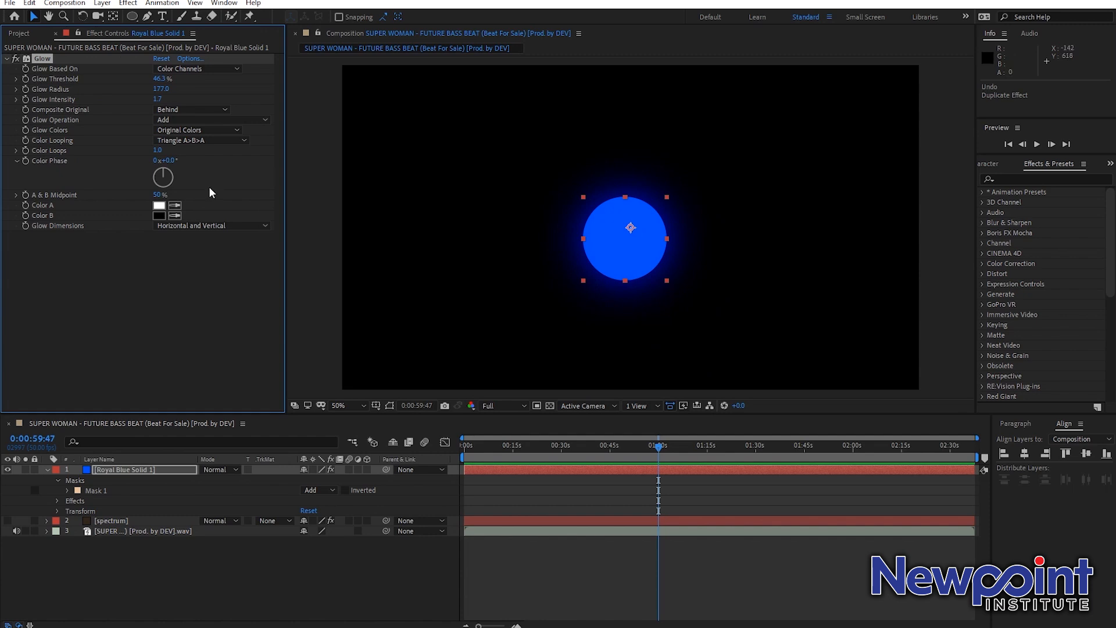
Step: Change the Glow effect's Color A to pink, FF00A8
click(160, 207)
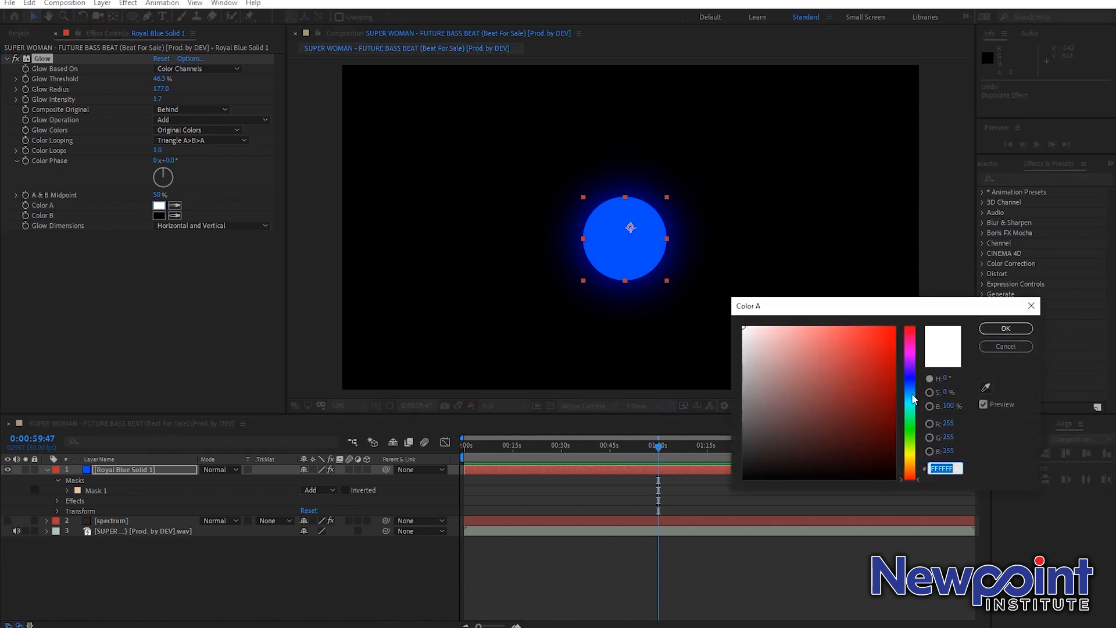
click(912, 343)
drag(891, 346, 926, 316)
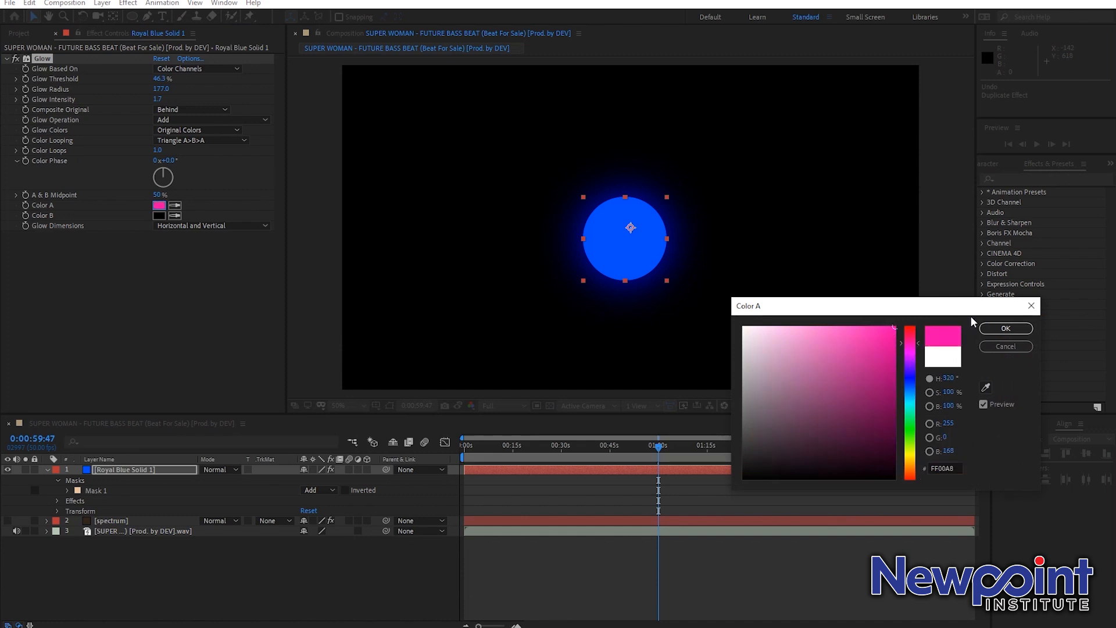
click(1005, 329)
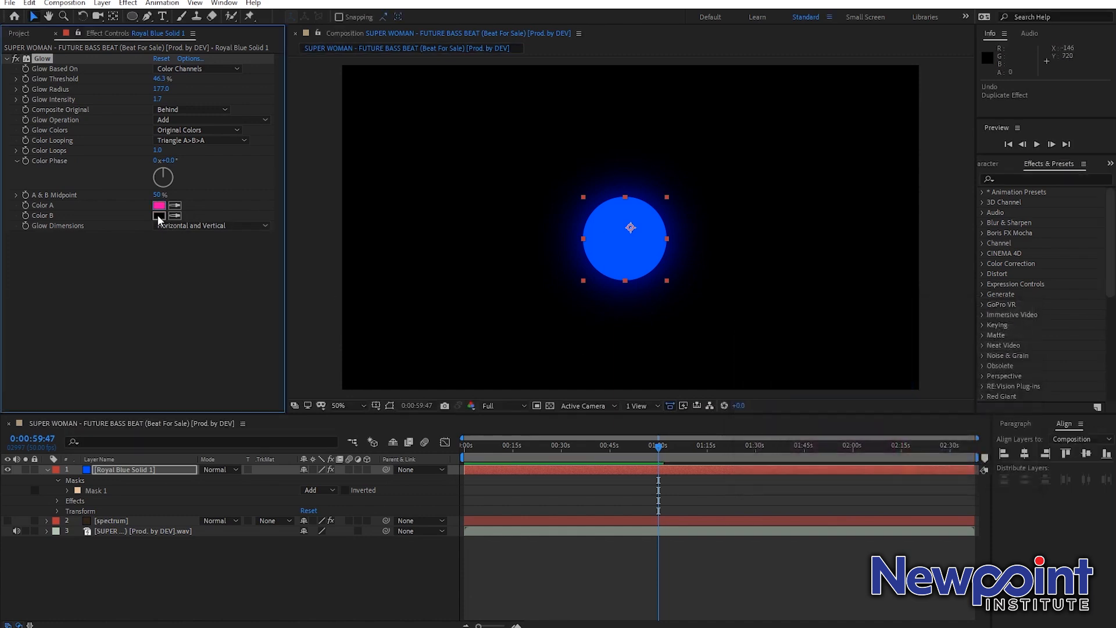
Step: Change the Glow effect's Color B to red, FF0000
click(159, 215)
drag(888, 351, 895, 327)
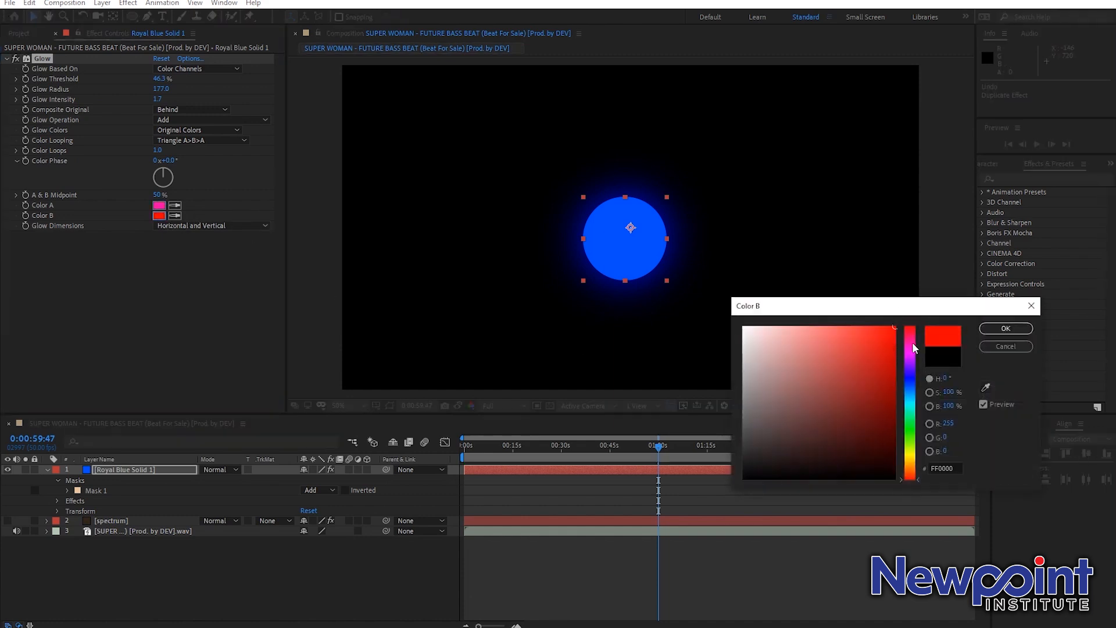
click(1006, 329)
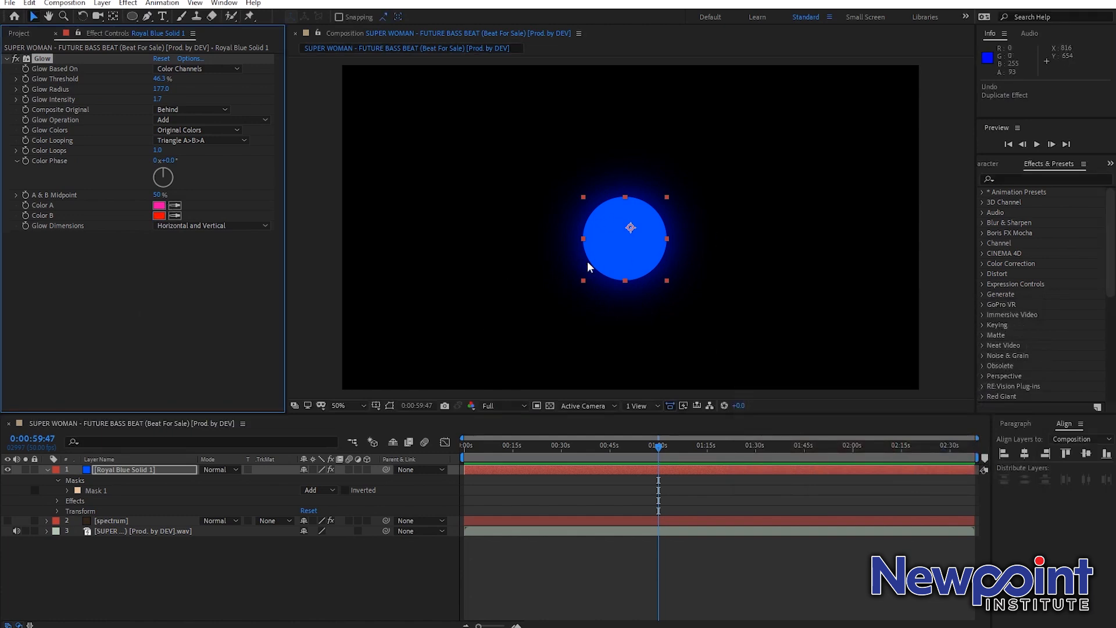
Step: Set the blue circle's Glow Colors option to A & B Colors
key(slash)
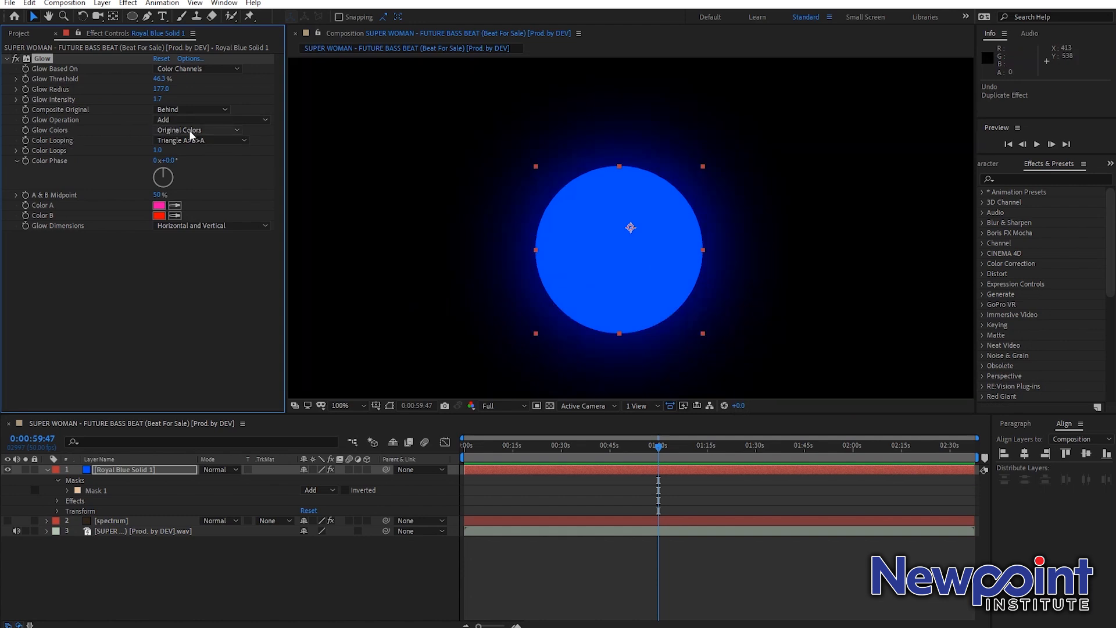
click(234, 129)
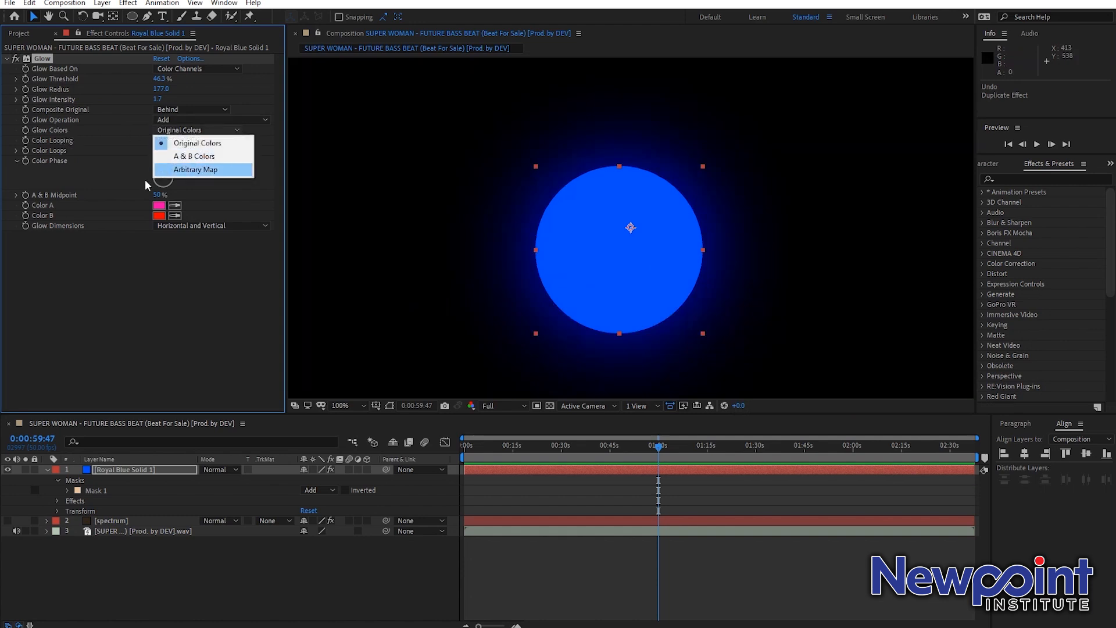
click(204, 157)
key(comma)
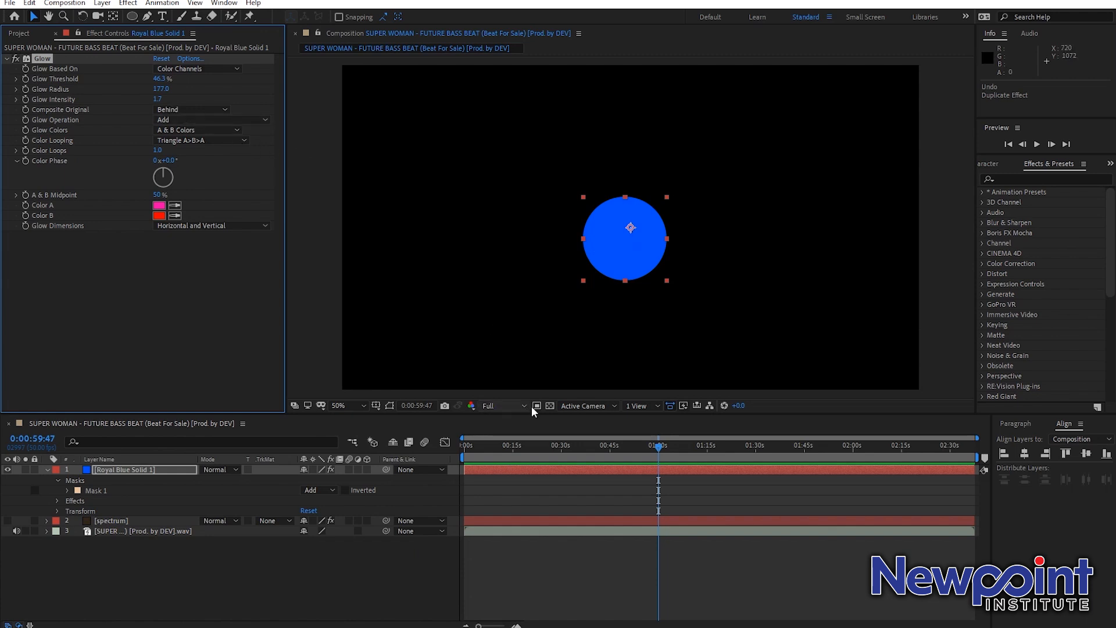
Step: Set the circle's Glow Intensity to 11.9, Glow Radius to 197 and Glow Threshold to 34.1%
scroll(550, 407, up, 1)
drag(157, 99, 721, 72)
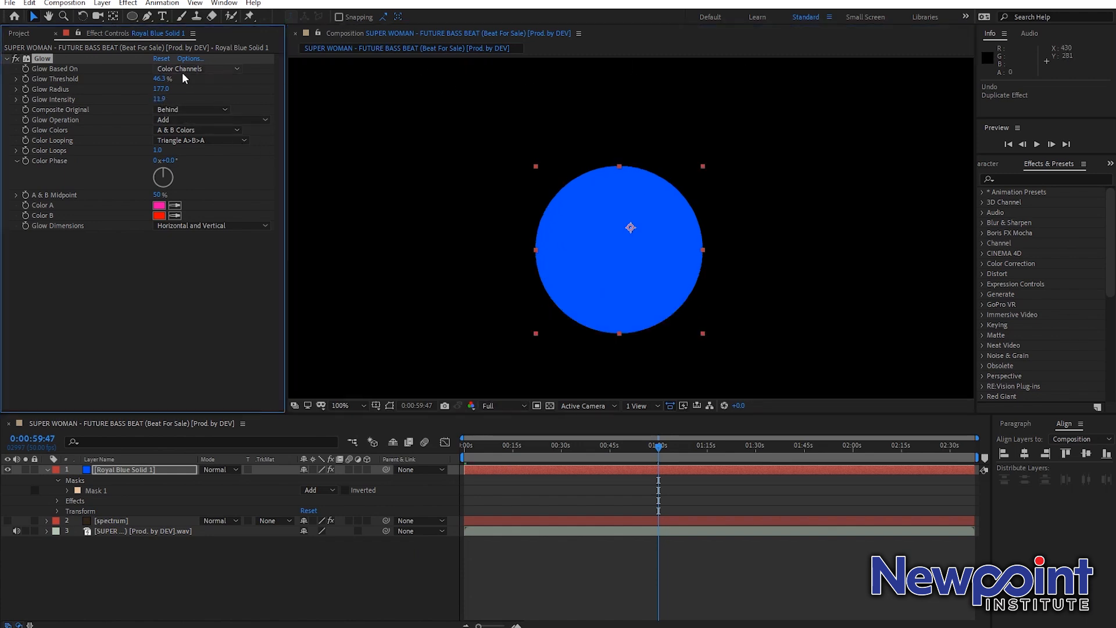
drag(165, 91, 33, 106)
mouse_move(159, 79)
mouse_down()
mouse_move(102, 84)
mouse_move(143, 83)
mouse_up()
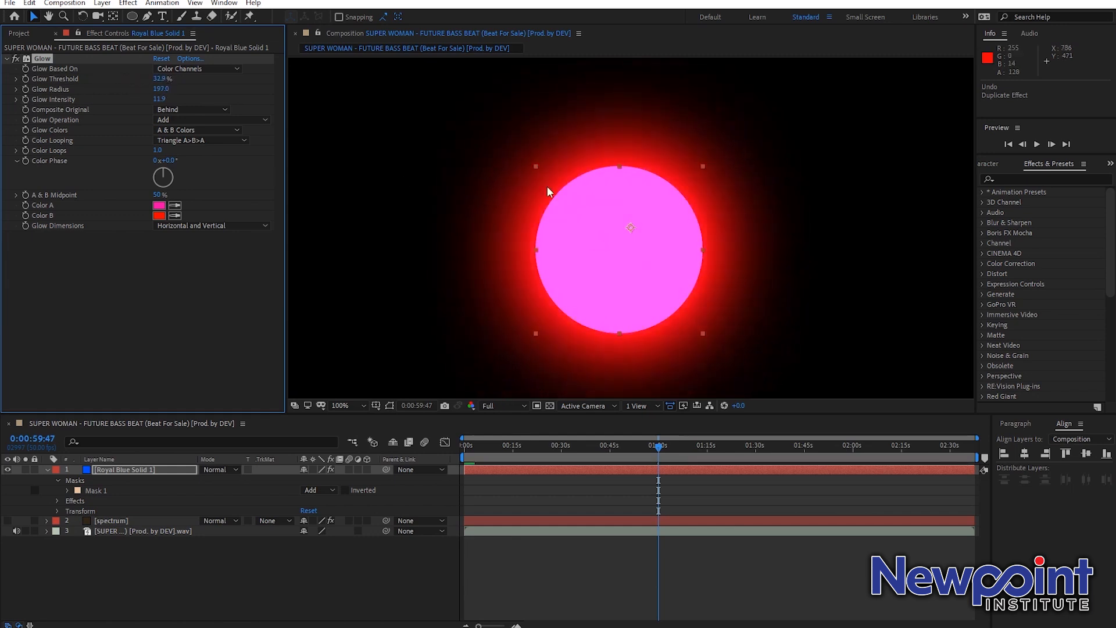
key(comma)
drag(158, 79, 173, 80)
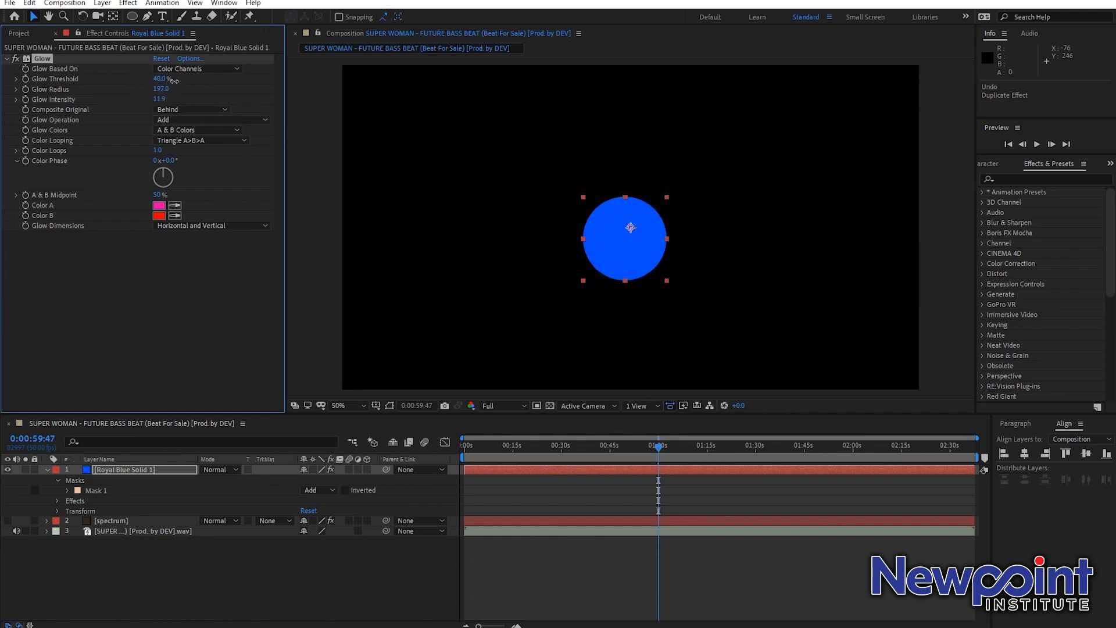
drag(169, 80, 165, 80)
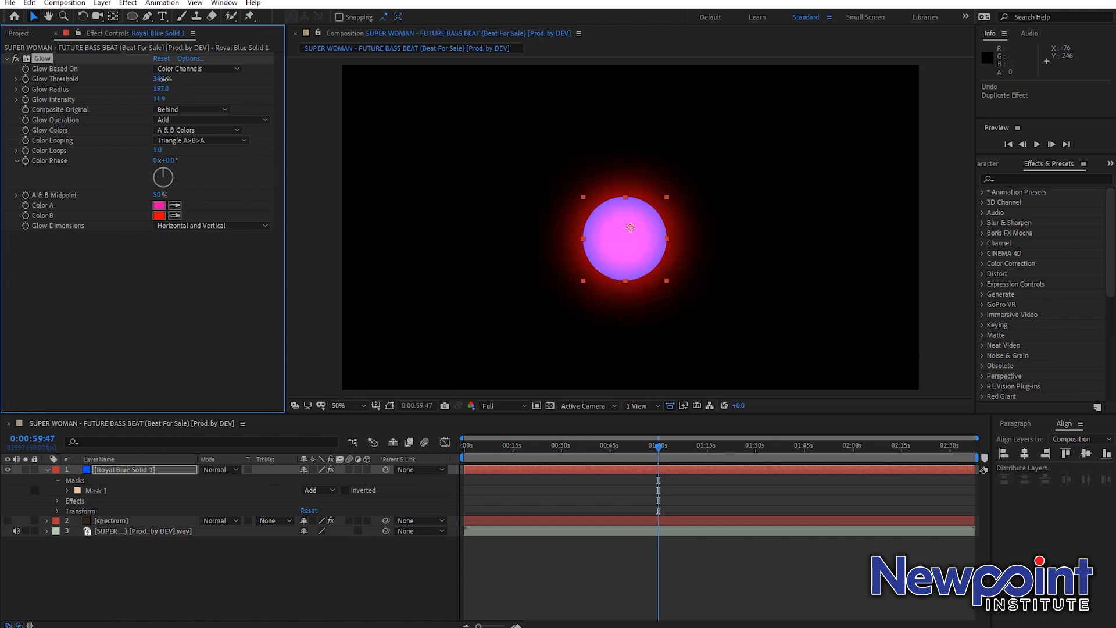
key(period)
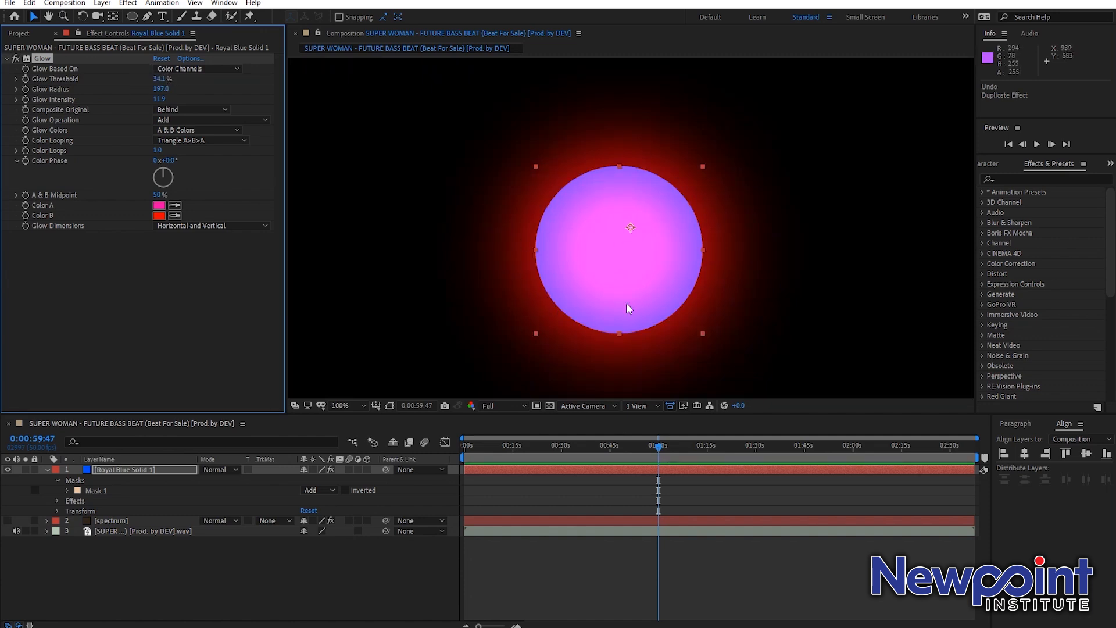
Step: Try the Normal, Add, Screen and Hard Light glow operations on the circle, ending on Add
key(ctrl+z)
click(216, 119)
click(211, 148)
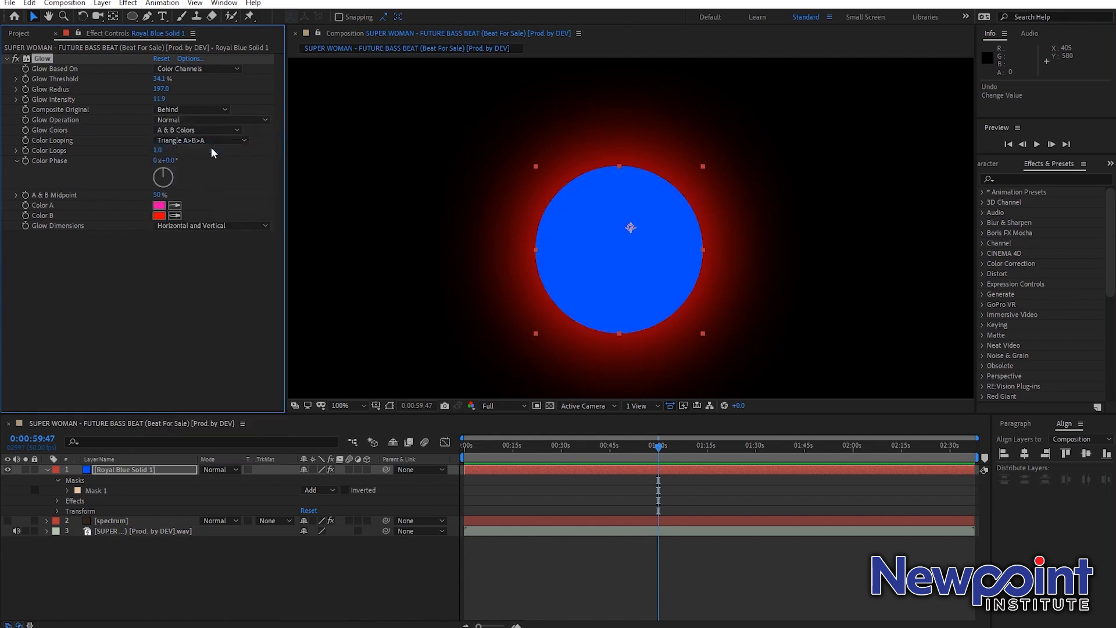
click(238, 120)
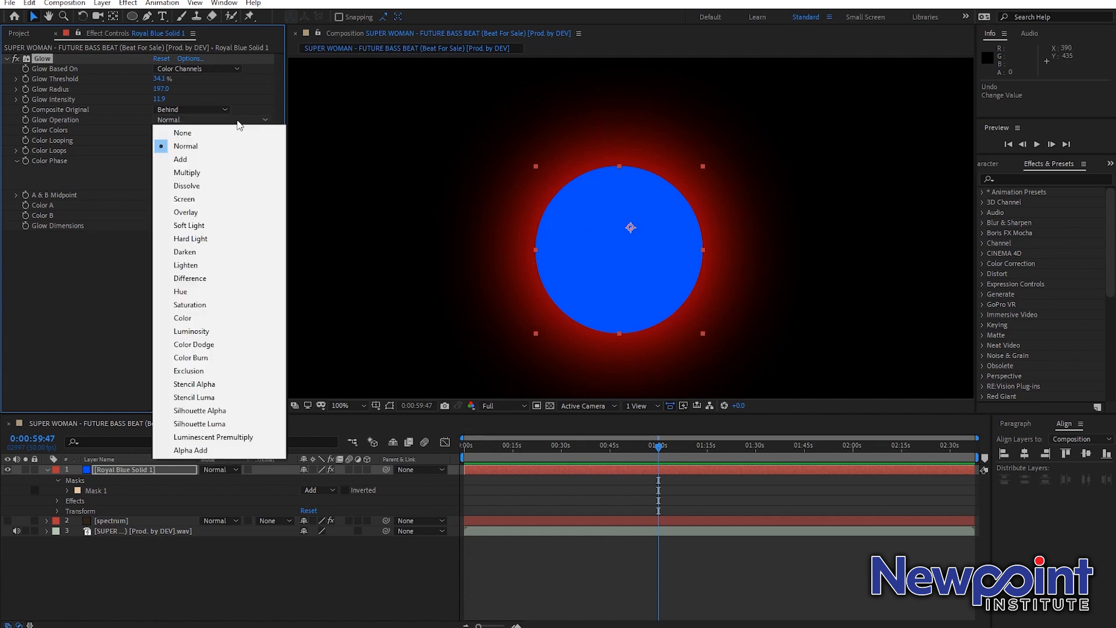
click(227, 161)
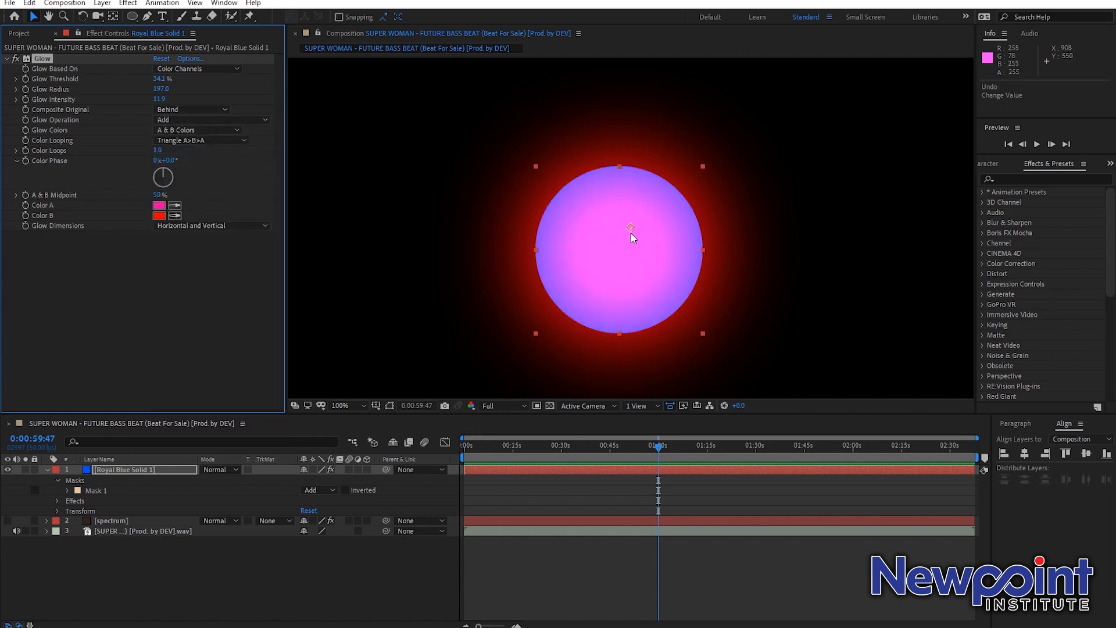
click(243, 122)
click(222, 199)
click(222, 121)
click(213, 238)
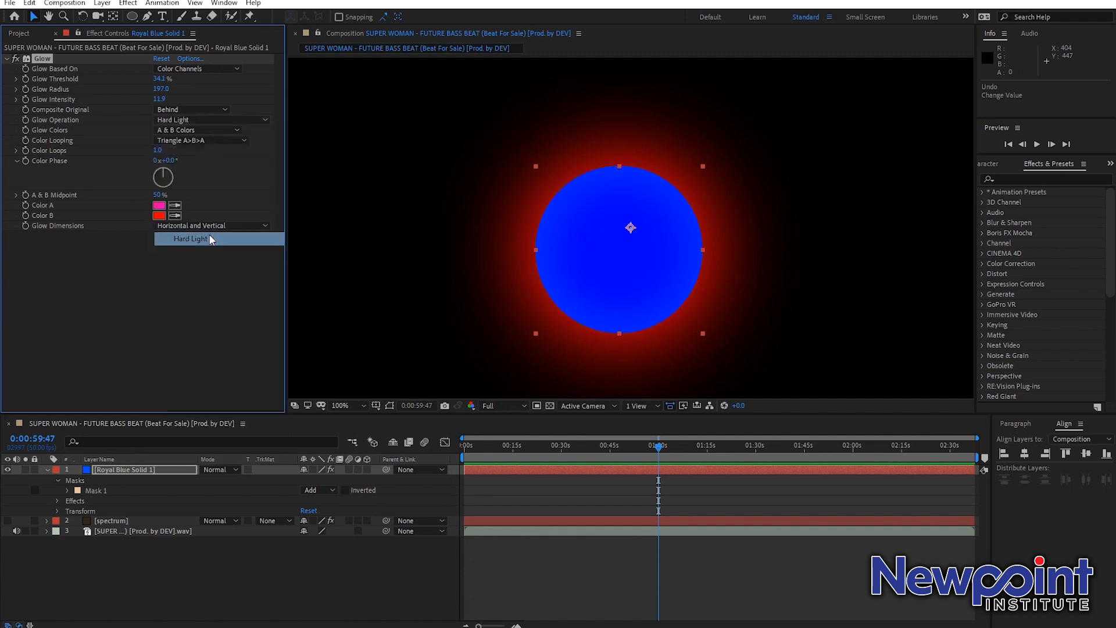
click(268, 121)
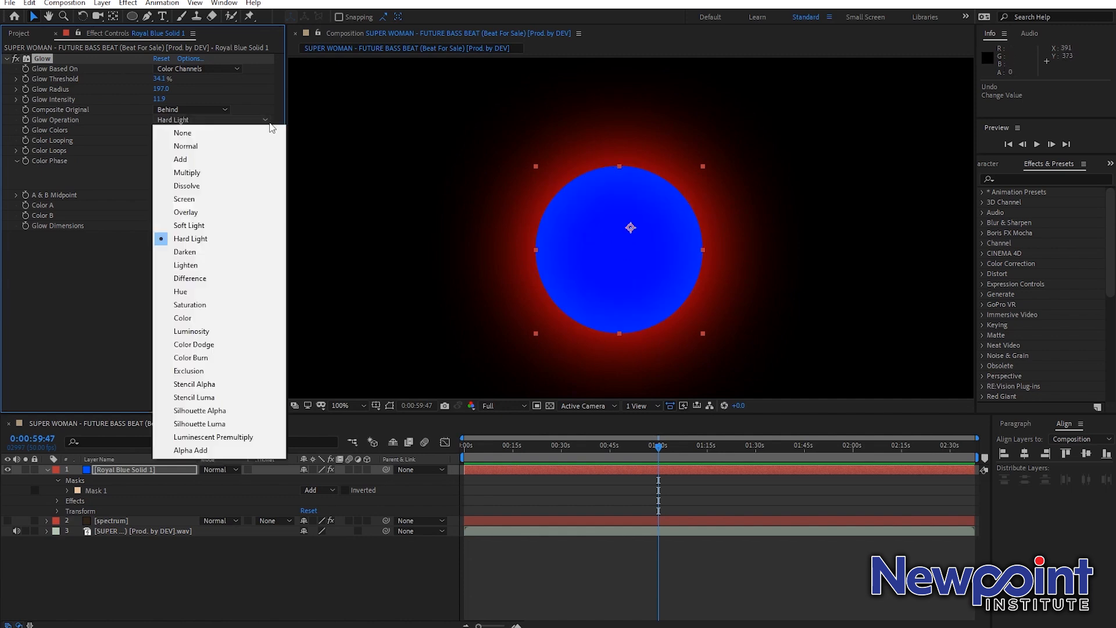
click(246, 158)
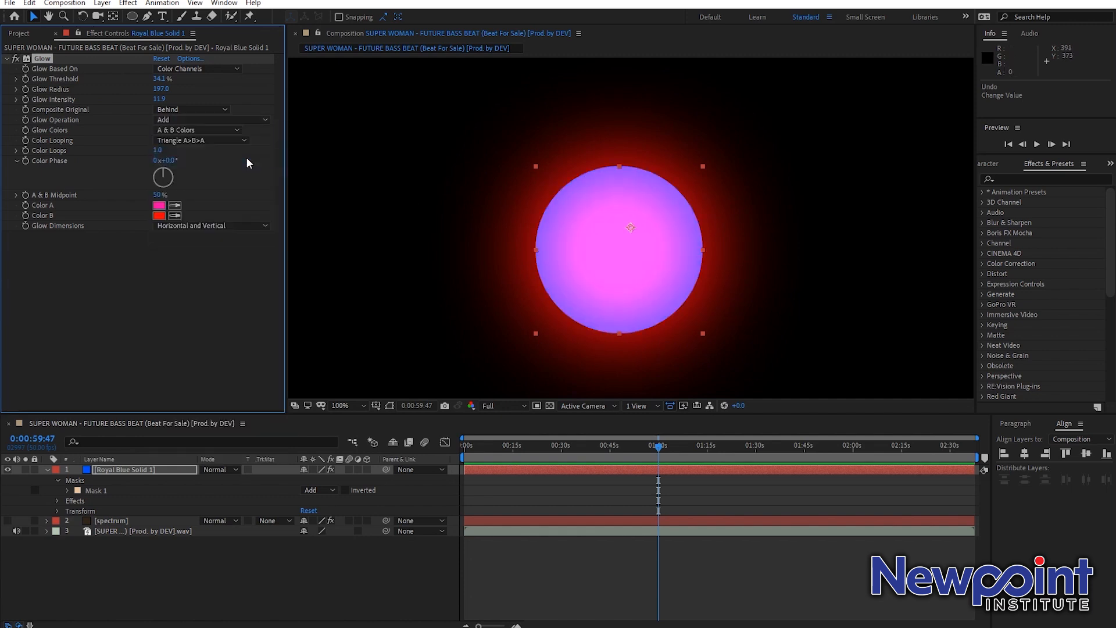
Step: Change the circle's Glow Color A to a bright blue hue
key(comma)
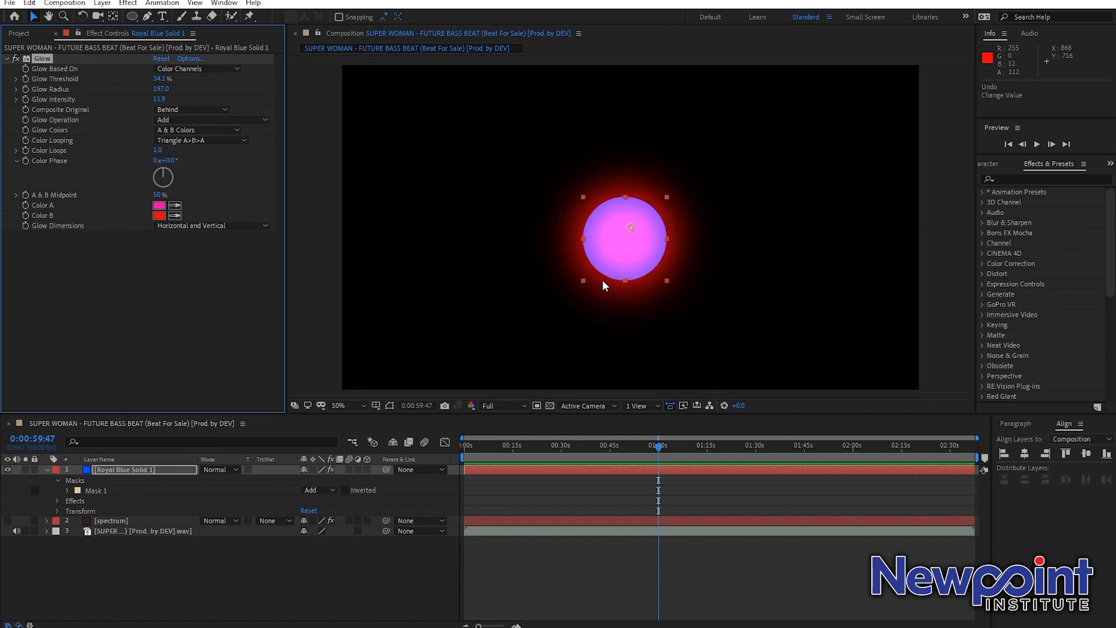
click(157, 208)
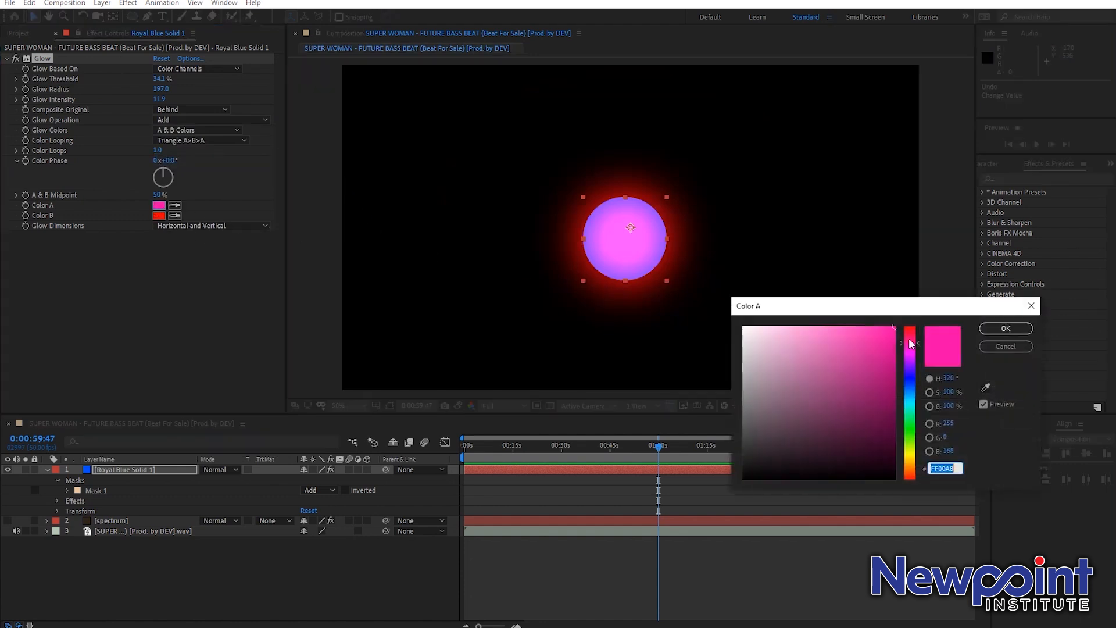
click(910, 393)
click(1006, 329)
Step: Change the circle's Glow Color B to a bright blue matching Color A
click(159, 216)
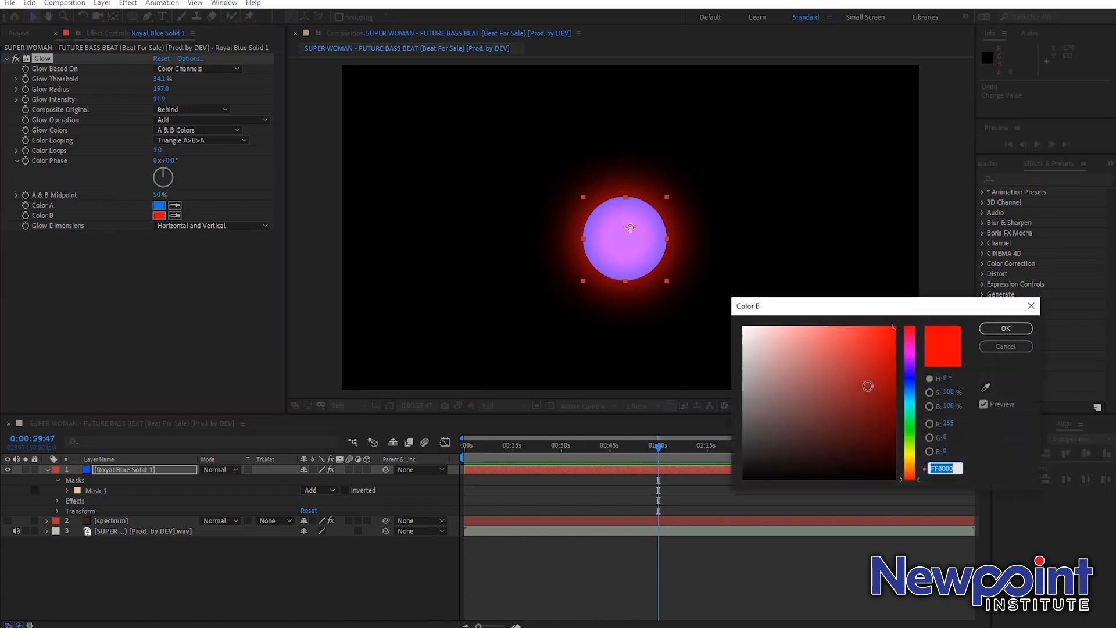
drag(895, 387, 905, 309)
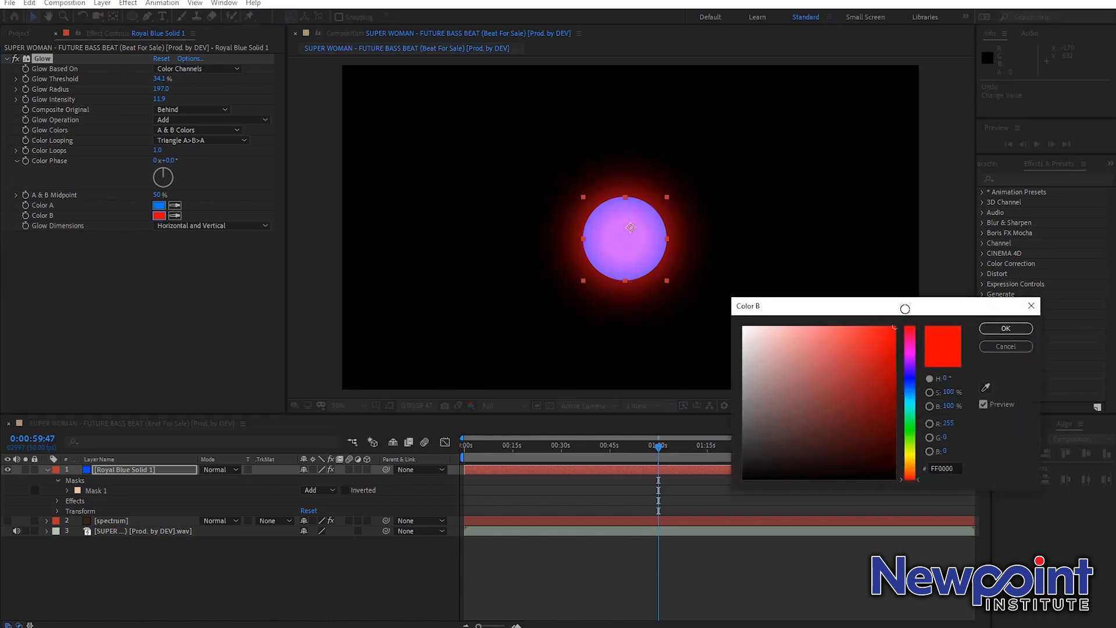
click(910, 393)
click(1005, 328)
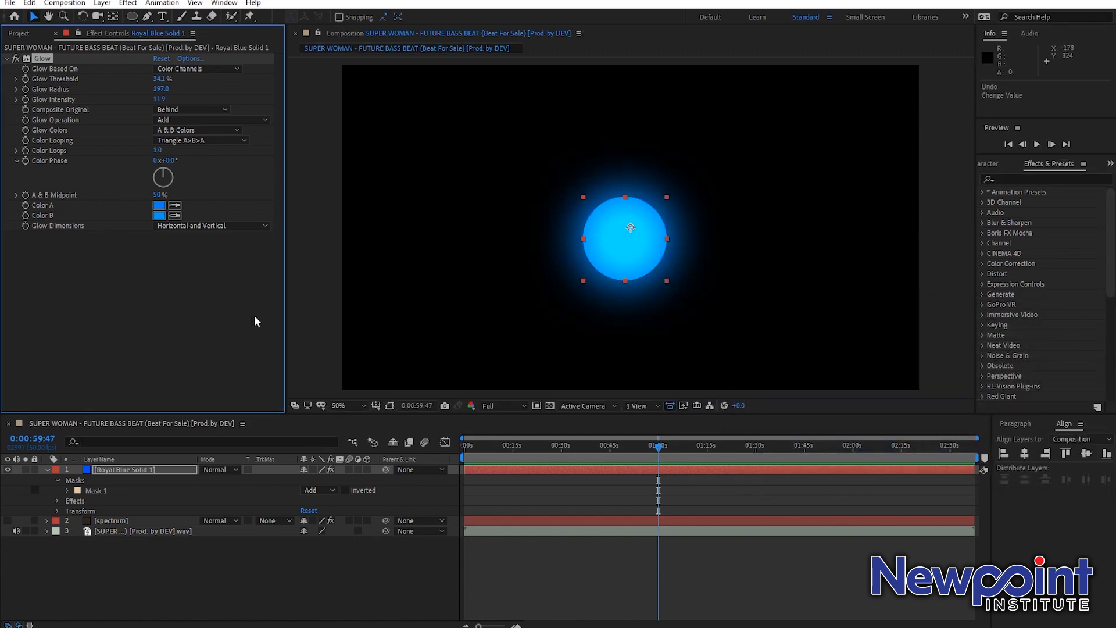
Step: Reduce the circle's Glow Intensity to 10.3
click(230, 319)
drag(165, 100, 92, 100)
drag(22, 104, 93, 91)
click(96, 271)
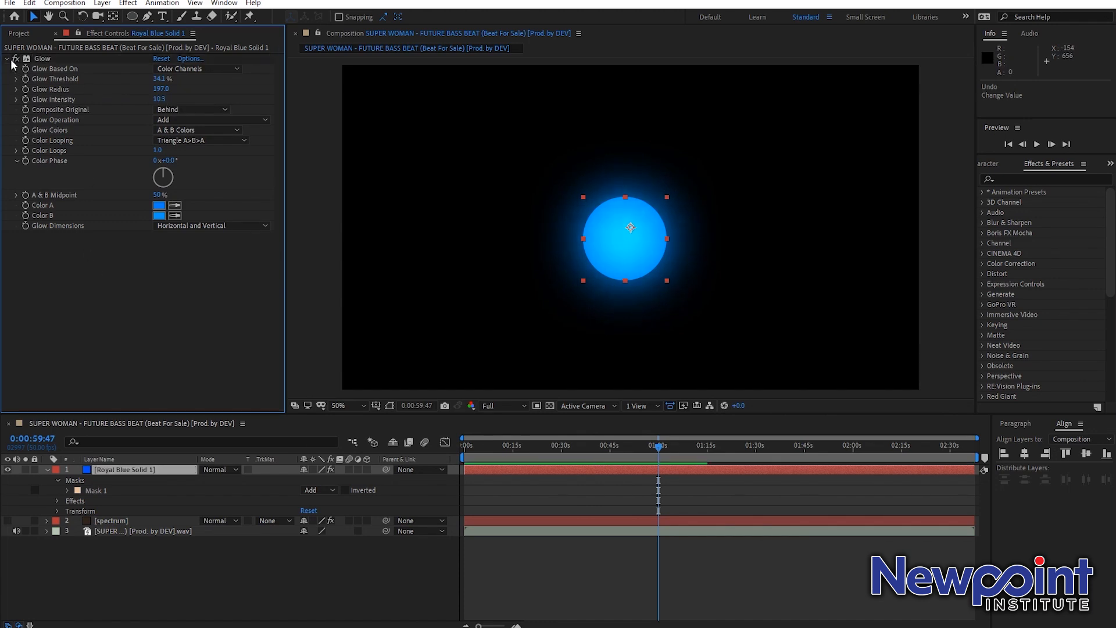
Step: Collapse the Glow effect's settings and toggle the effect to compare the circle with and without glow
click(8, 59)
click(15, 60)
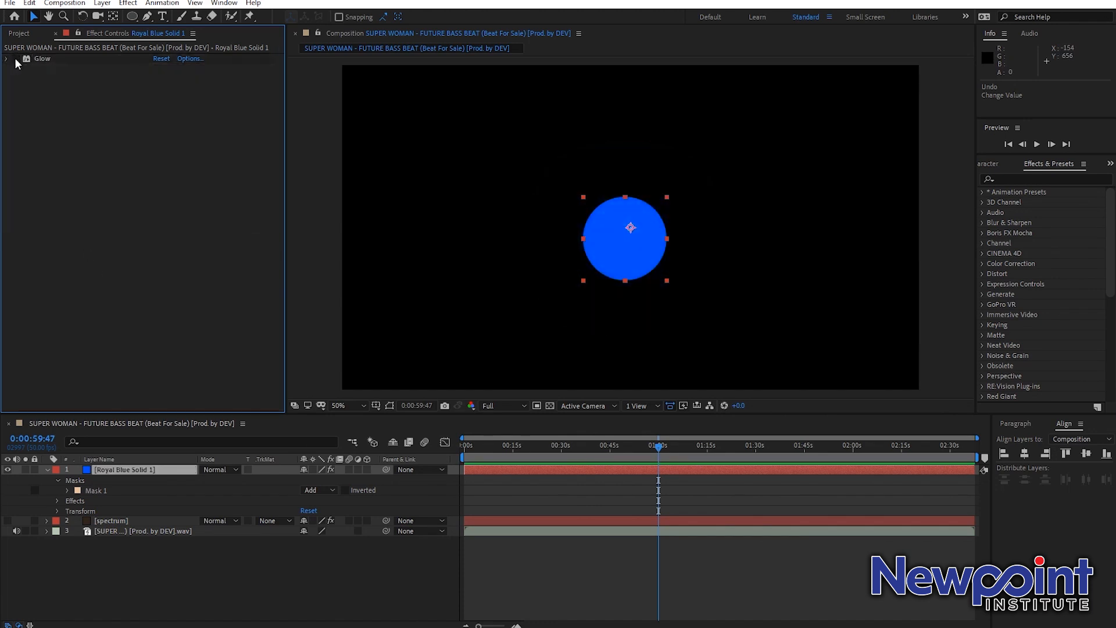
click(15, 59)
click(16, 59)
Step: Stack a second Glow with default settings by duplicating and resetting the effect, and re-enable the original Glow
click(38, 60)
key(ctrl+d)
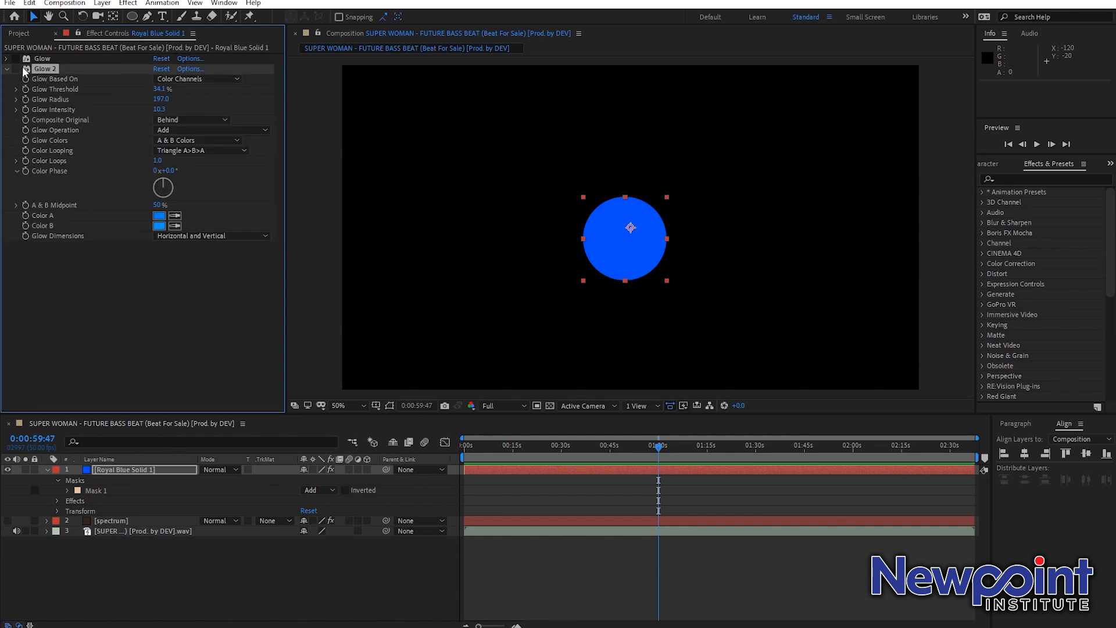
click(163, 69)
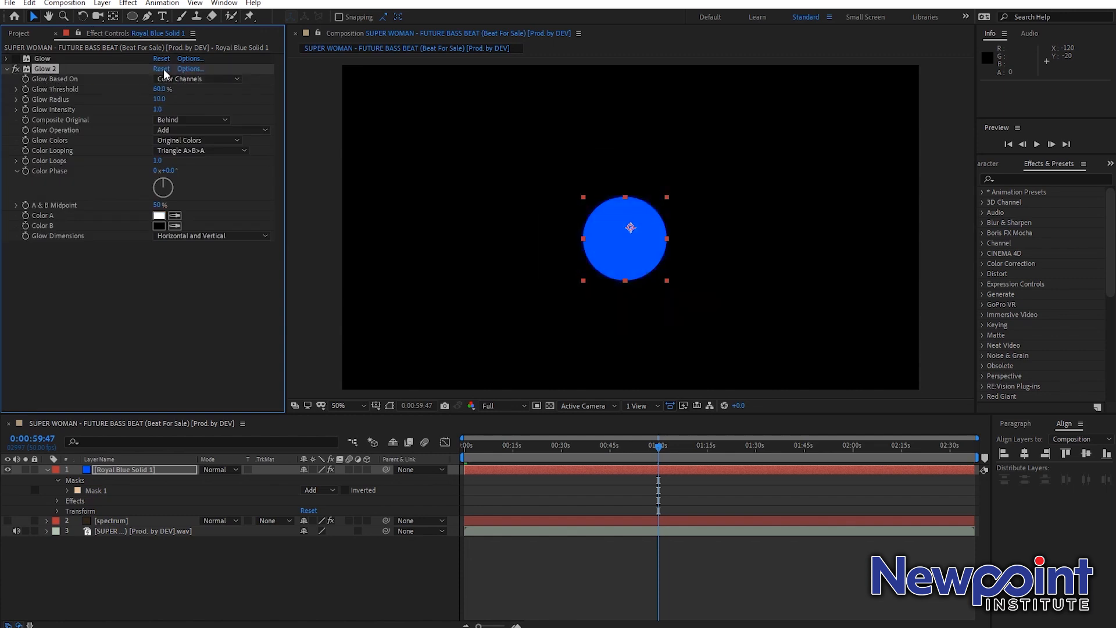
click(114, 295)
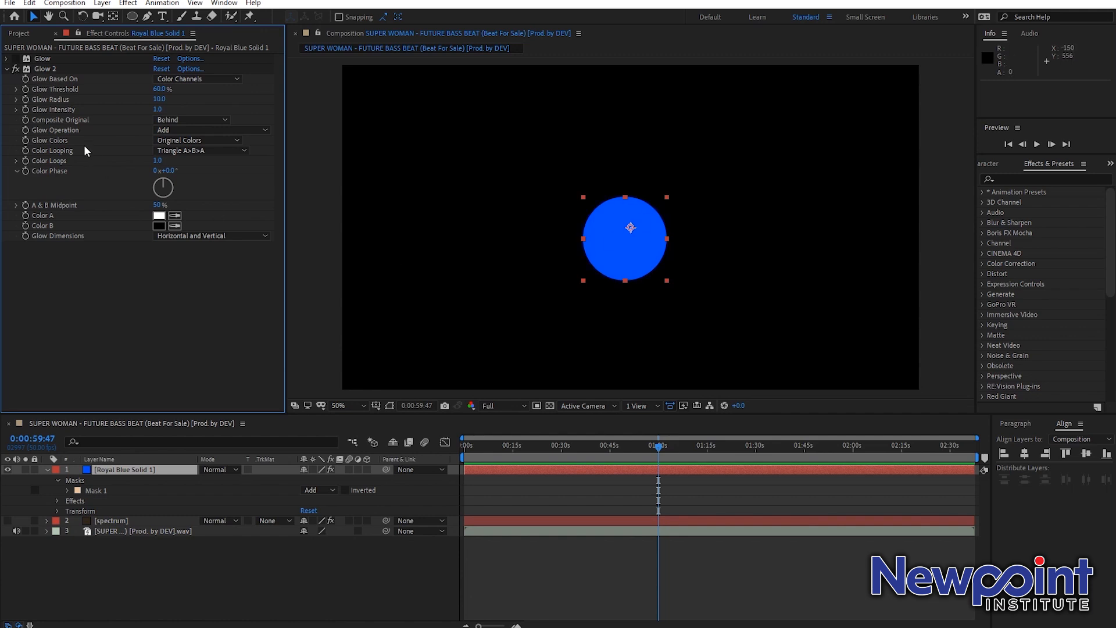
click(16, 59)
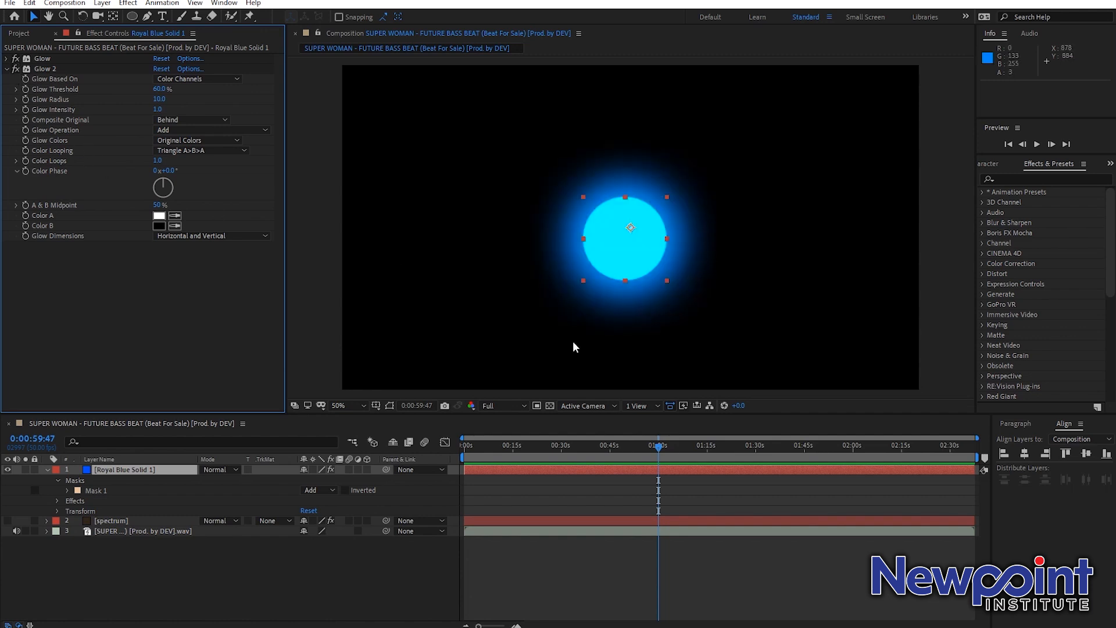
Step: Delete the Royal Blue Solid 1 layer and make the spectrum layer visible
click(38, 70)
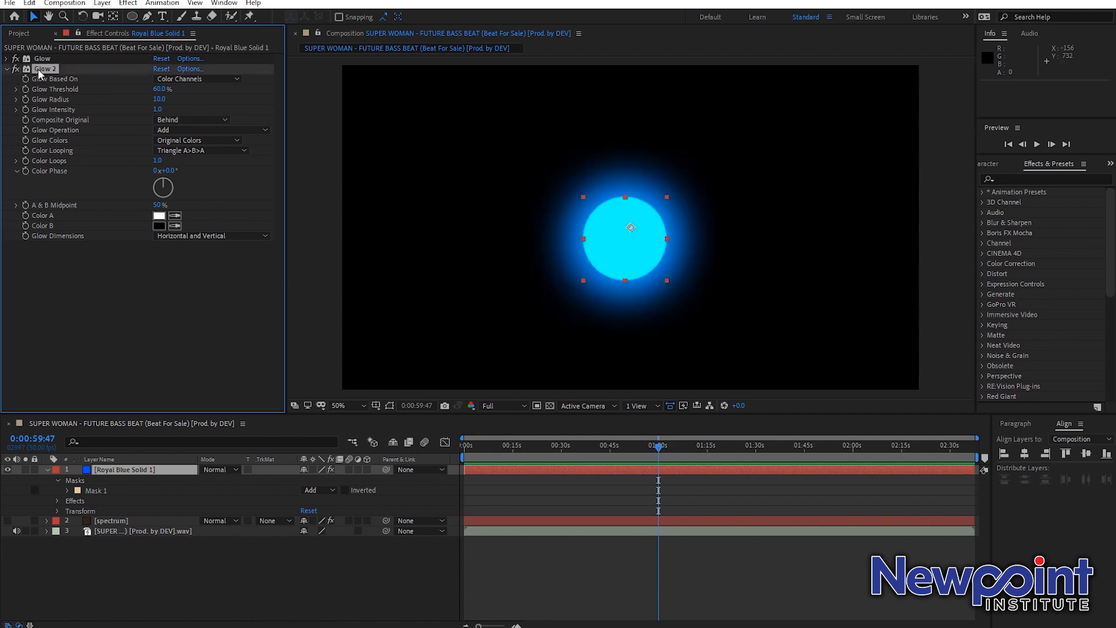
click(148, 543)
click(140, 472)
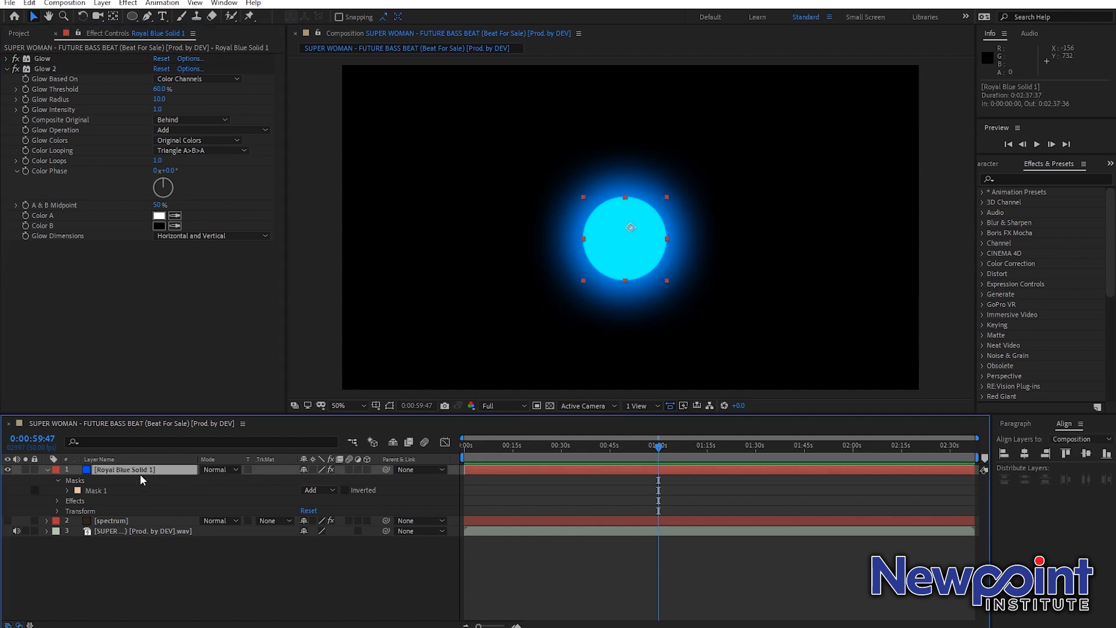
key(Delete)
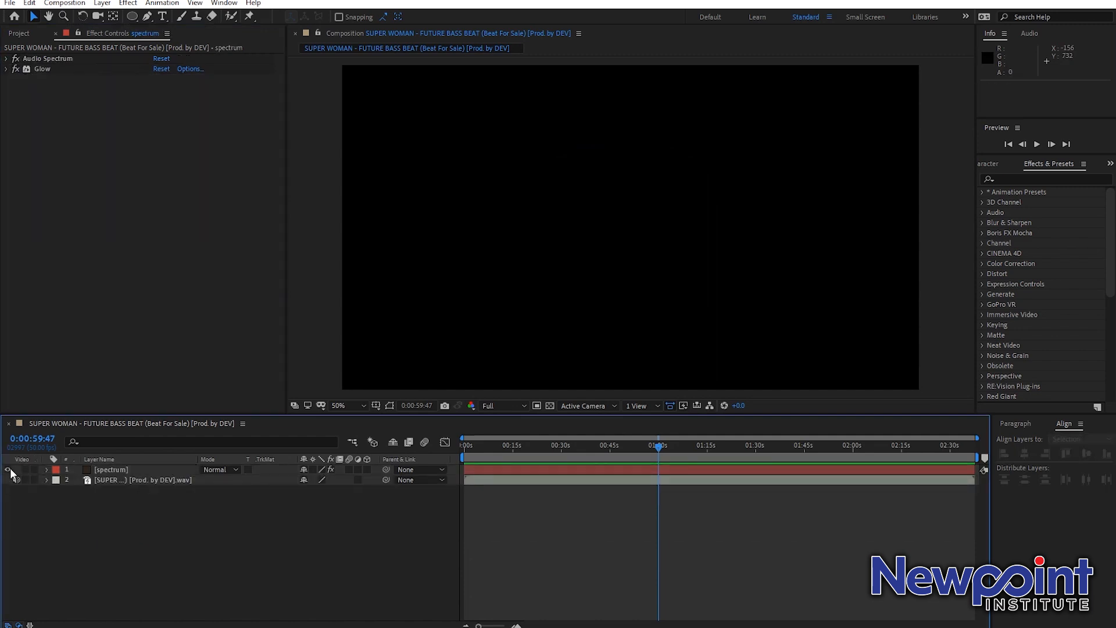
click(10, 469)
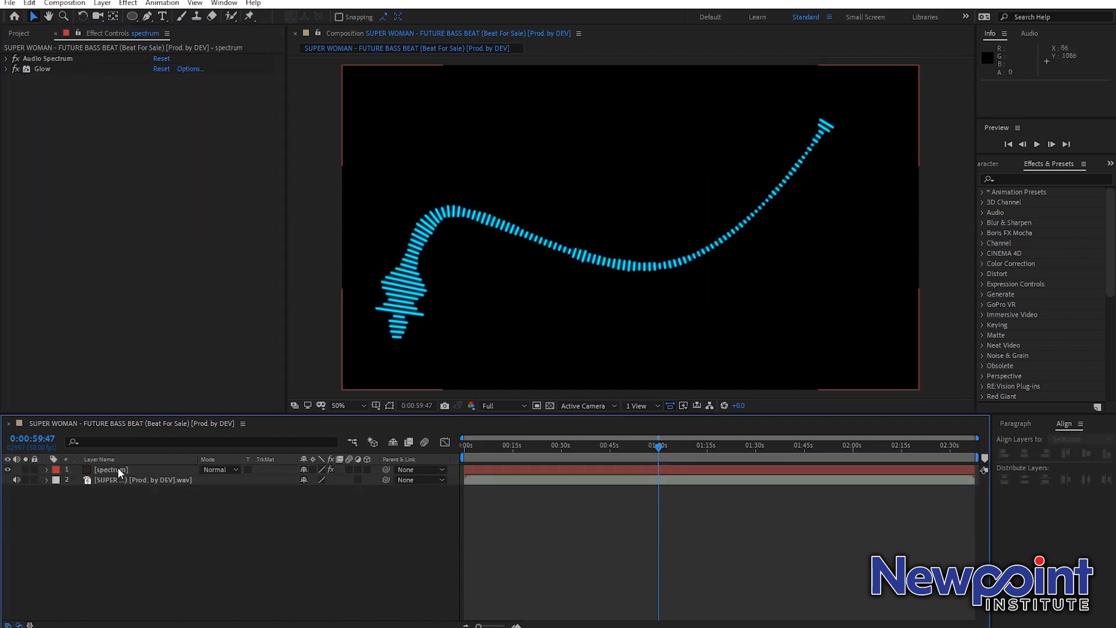
Step: Set the spectrum layer's Glow Color A to light blue, 00AEFF
click(117, 470)
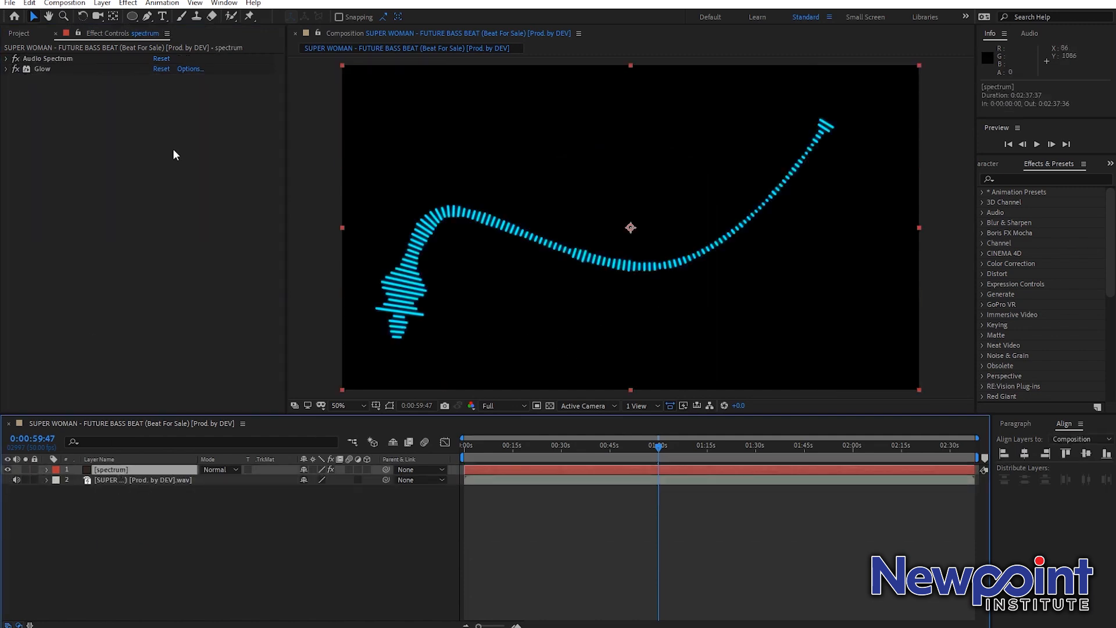
click(7, 69)
click(158, 216)
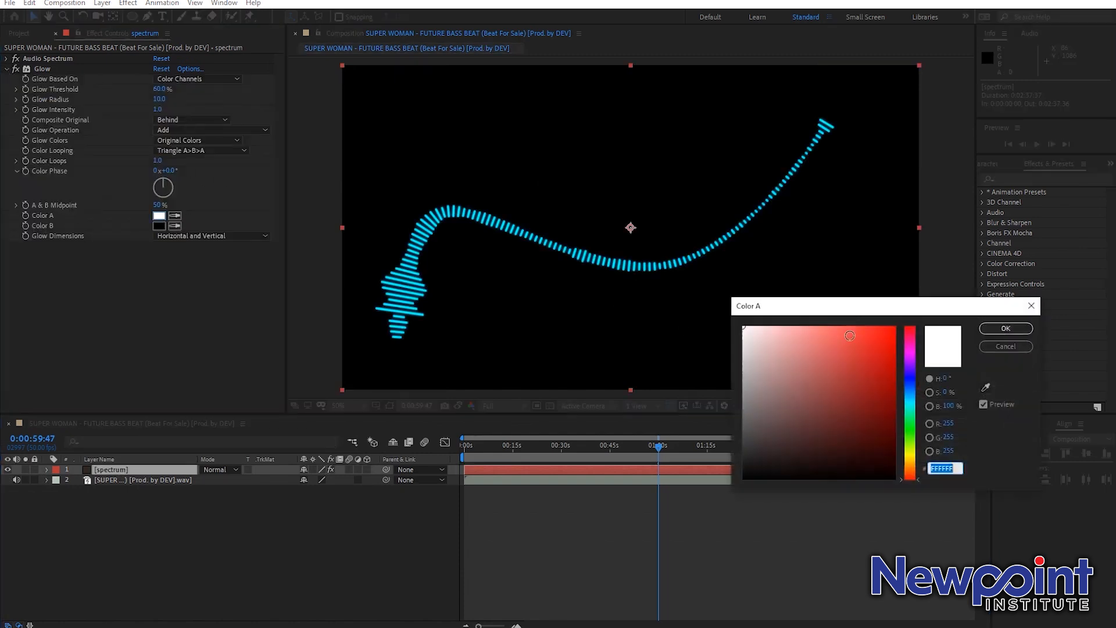
click(911, 398)
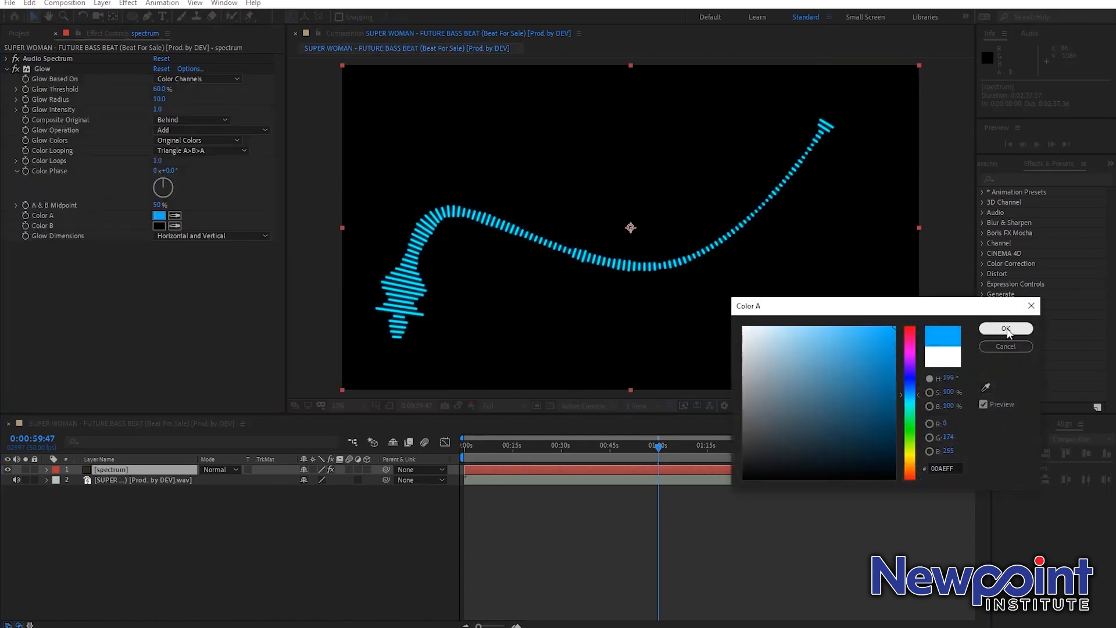
click(1006, 329)
Step: Change the spectrum layer's Glow Color B to a fully saturated blue similar to Color A
click(161, 226)
click(910, 392)
click(895, 327)
click(1006, 329)
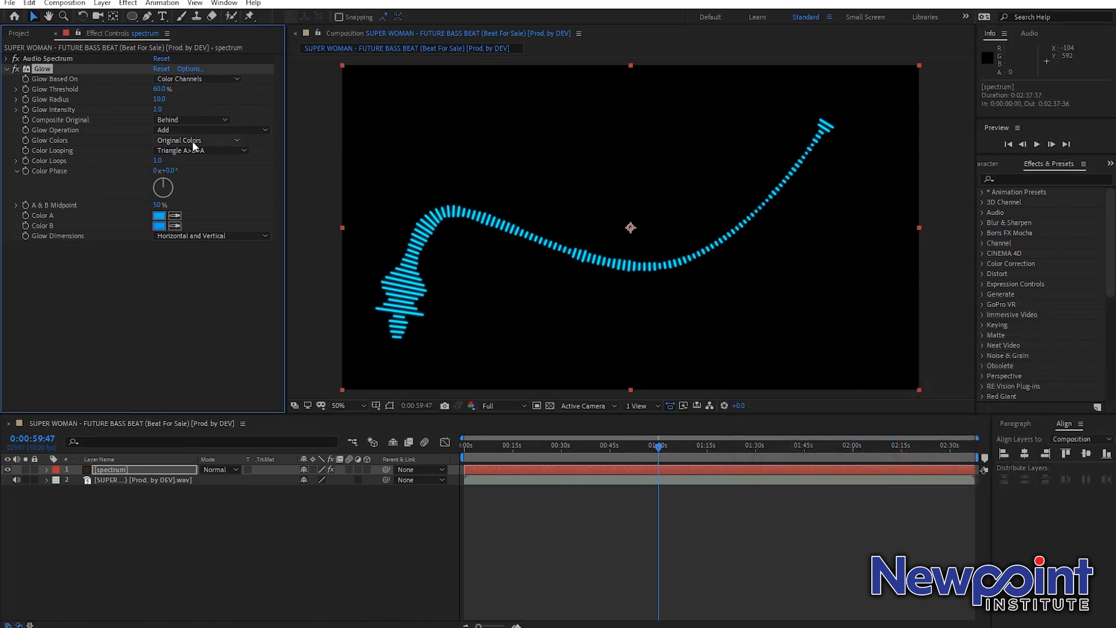
Step: Switch the spectrum's Glow Colors to A & B Colors, with Glow Threshold 16.9%, Glow Radius 45 and Glow Intensity 3.1
click(191, 141)
click(180, 167)
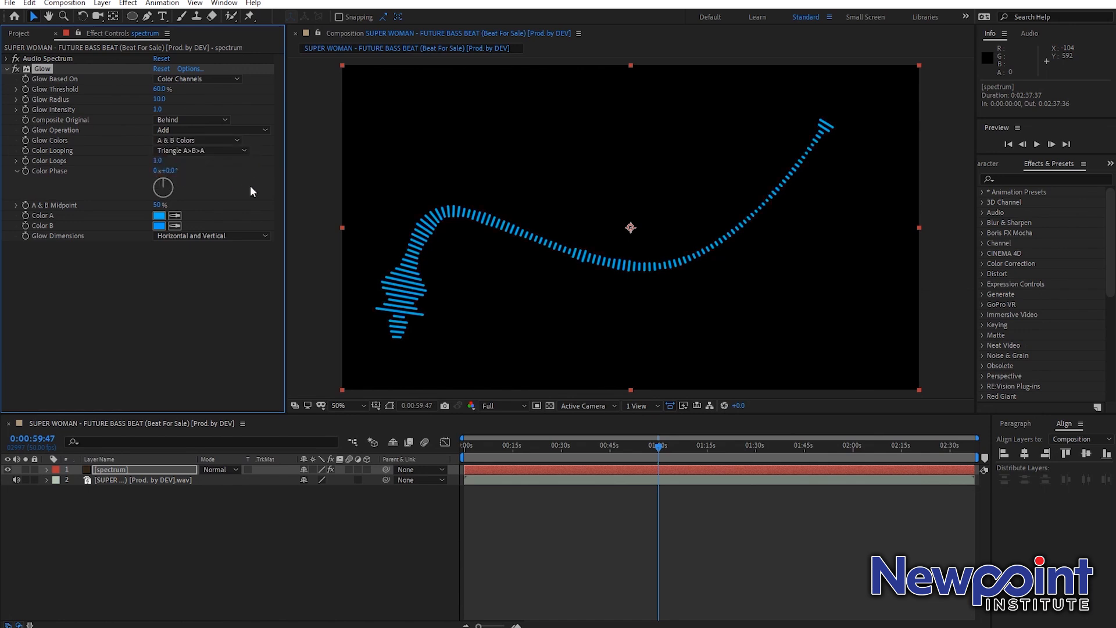
drag(159, 89, 252, 102)
mouse_move(162, 99)
mouse_down()
mouse_move(223, 110)
mouse_move(180, 110)
mouse_up()
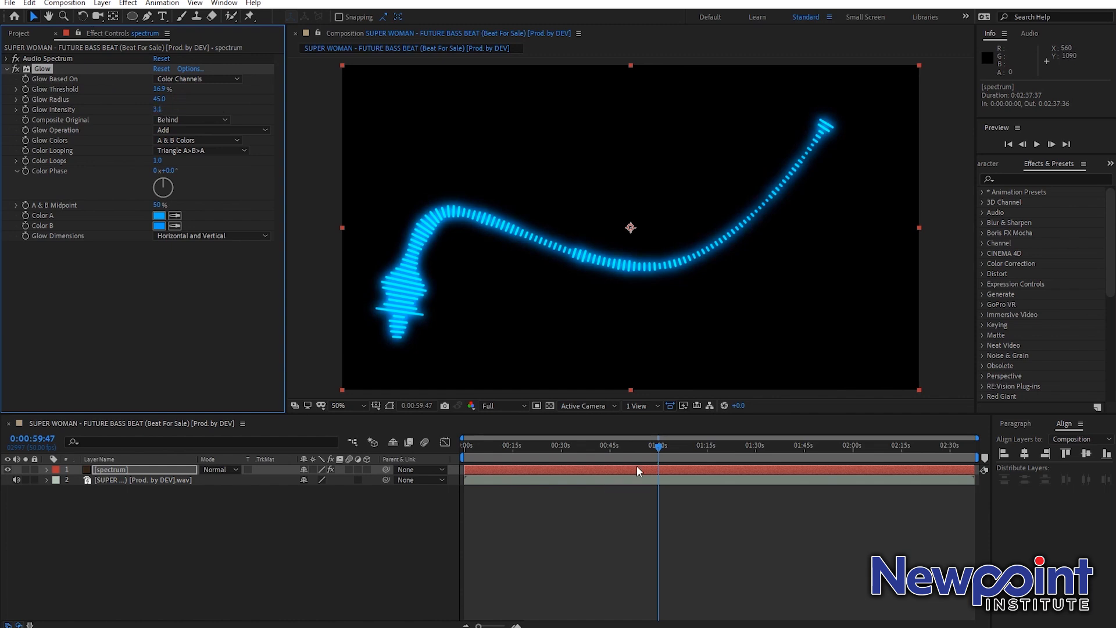
Step: Preview the glowing spectrum from about 0:00:46 on the timeline
click(615, 447)
key(space)
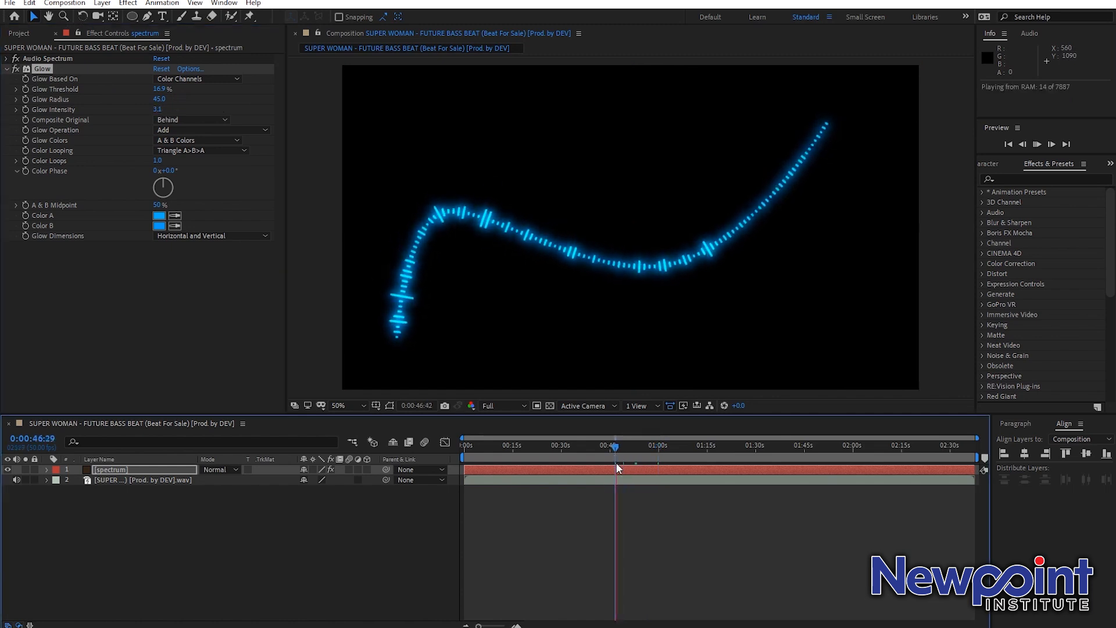
key(space)
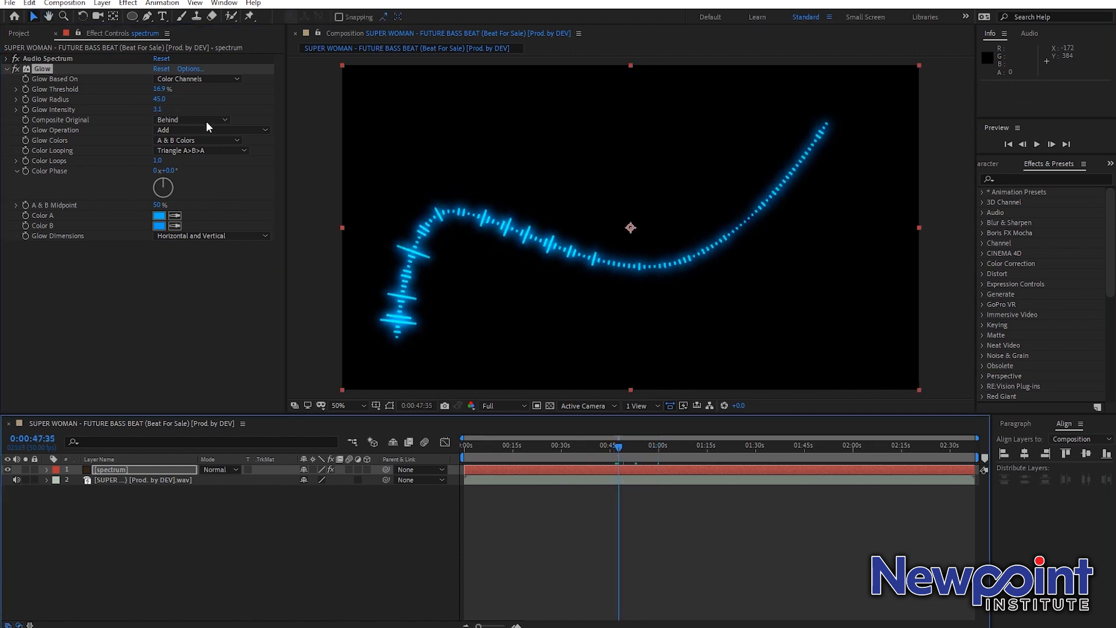
Step: Set the spectrum's Glow Threshold to 11.4%, Glow Radius to 42 and Glow Intensity to 3.4, and preview from about 0:00:42
drag(159, 89, 132, 95)
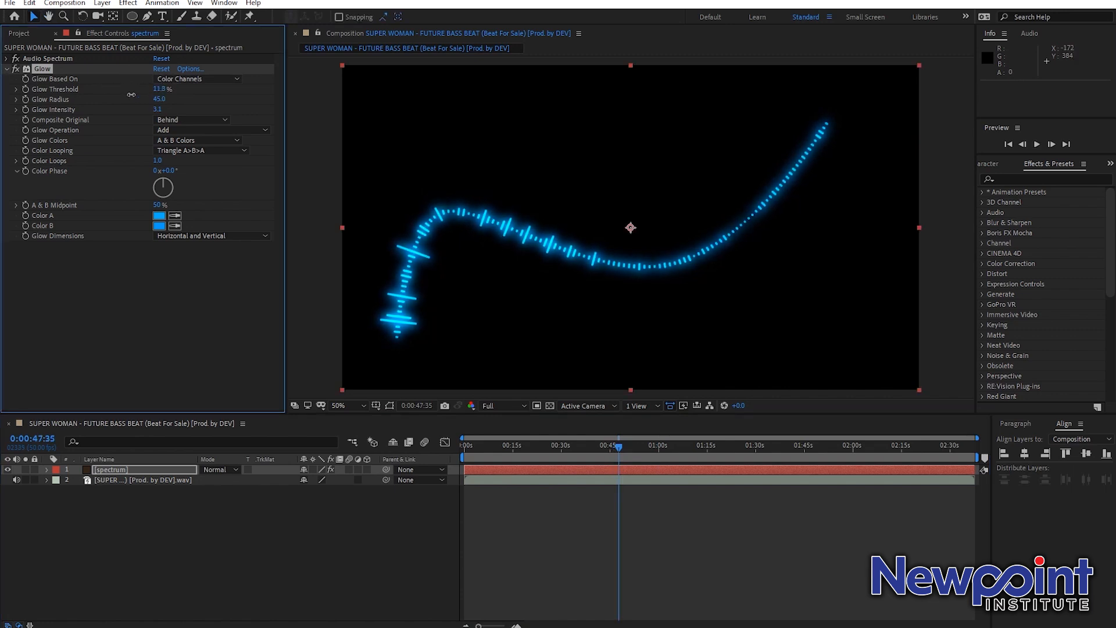
drag(161, 99, 182, 108)
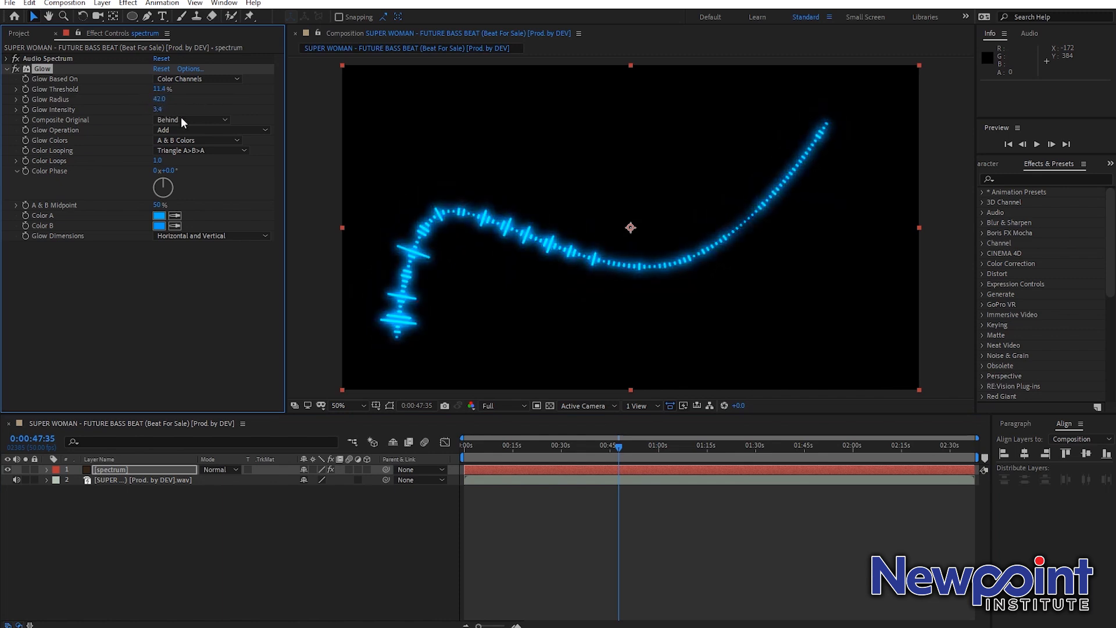
click(602, 450)
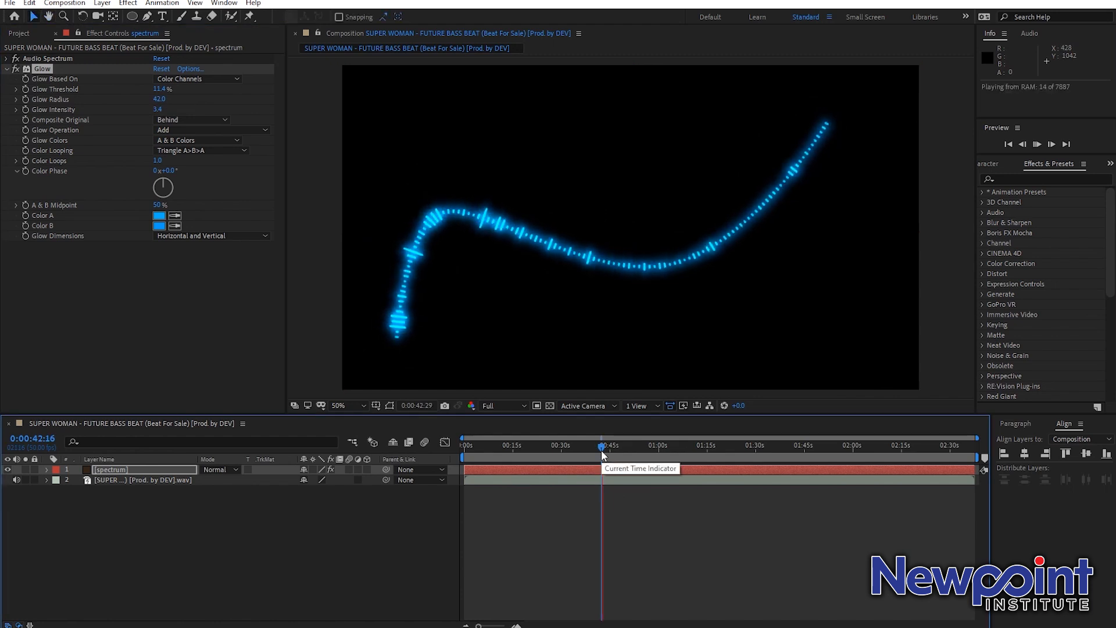
key(space)
click(143, 472)
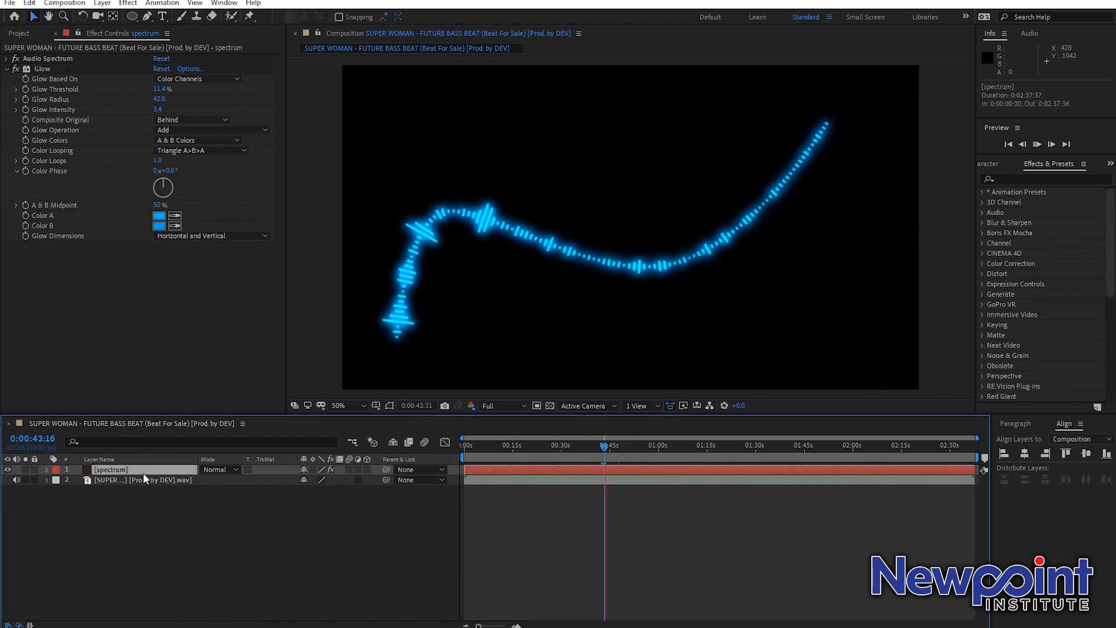
key(space)
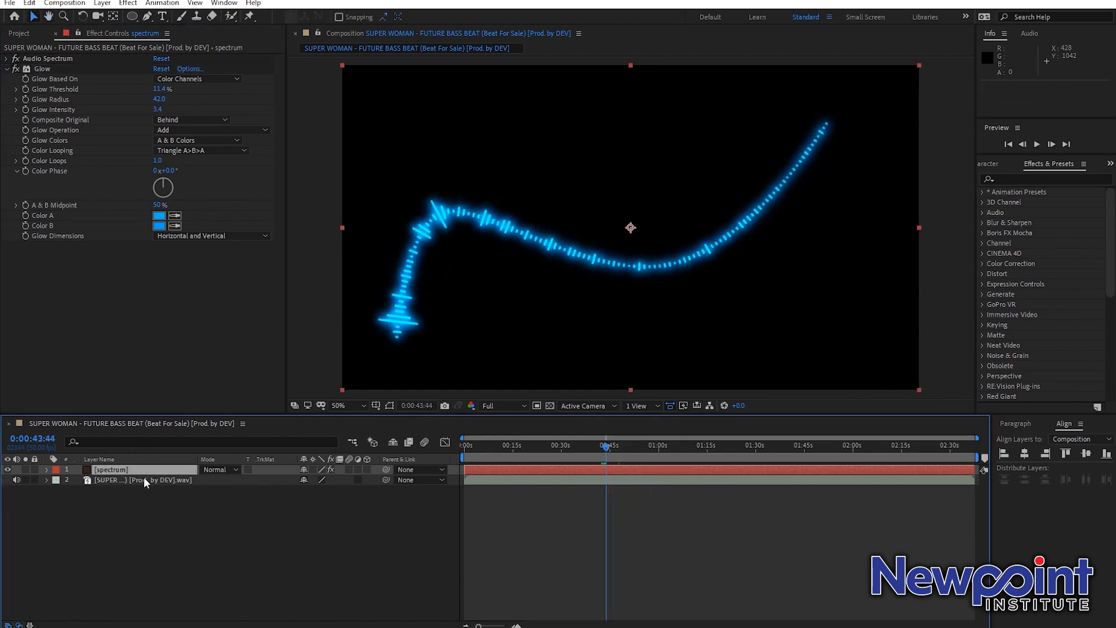
Step: Show the spectrum's mask path, move its right end point outward and down, and undo the additional path edit
click(390, 406)
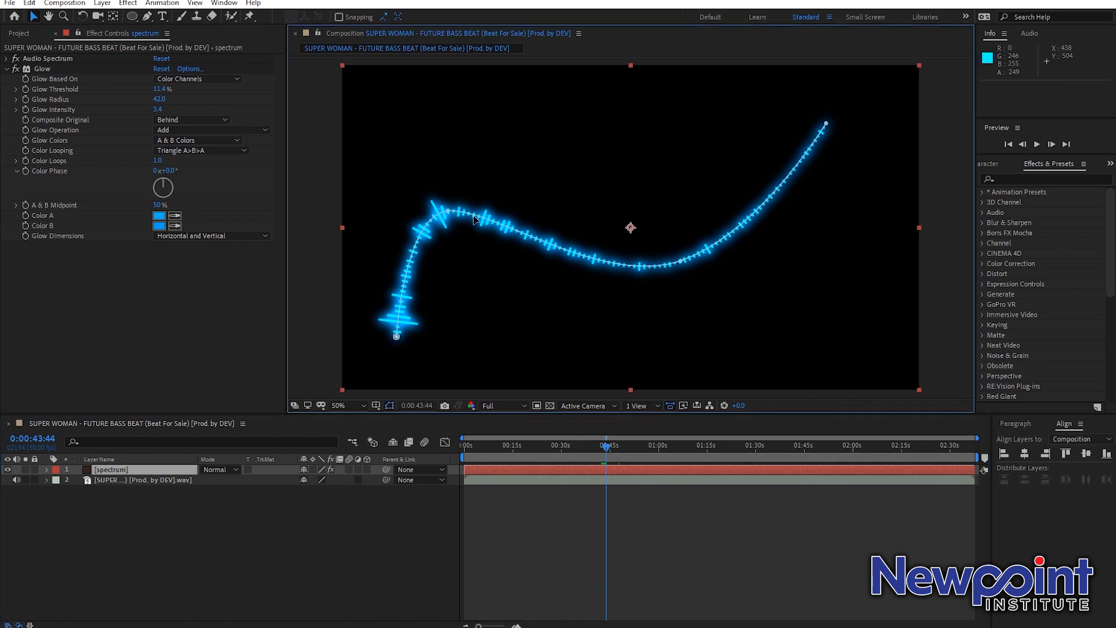
drag(826, 123, 870, 167)
drag(758, 233, 763, 302)
key(ctrl+z)
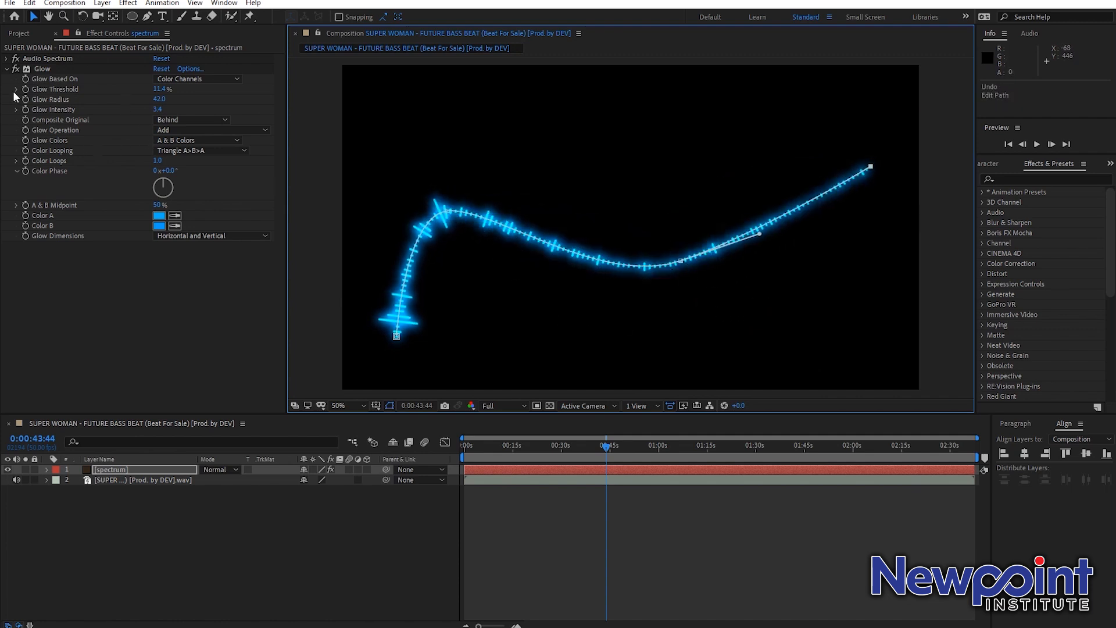
Step: Collapse the Glow settings and set the Audio Spectrum's Maximum Height to 4890
click(7, 69)
click(7, 59)
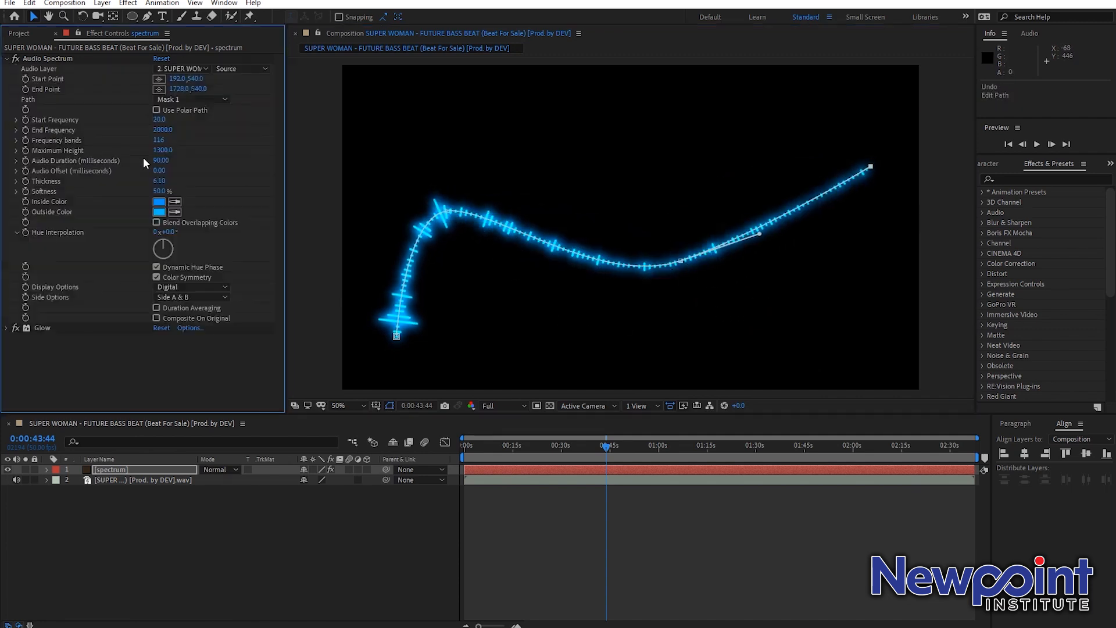
drag(160, 150, 366, 150)
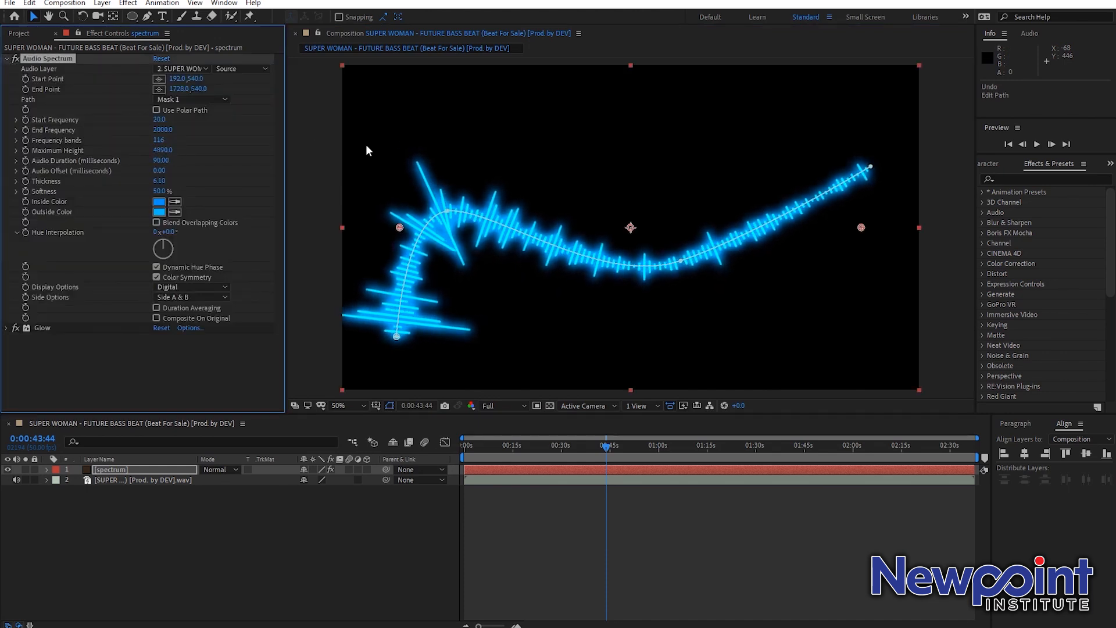
Step: Add a Mask Path keyframe to the spectrum layer at 0:00:38:21
drag(497, 458, 589, 458)
click(581, 471)
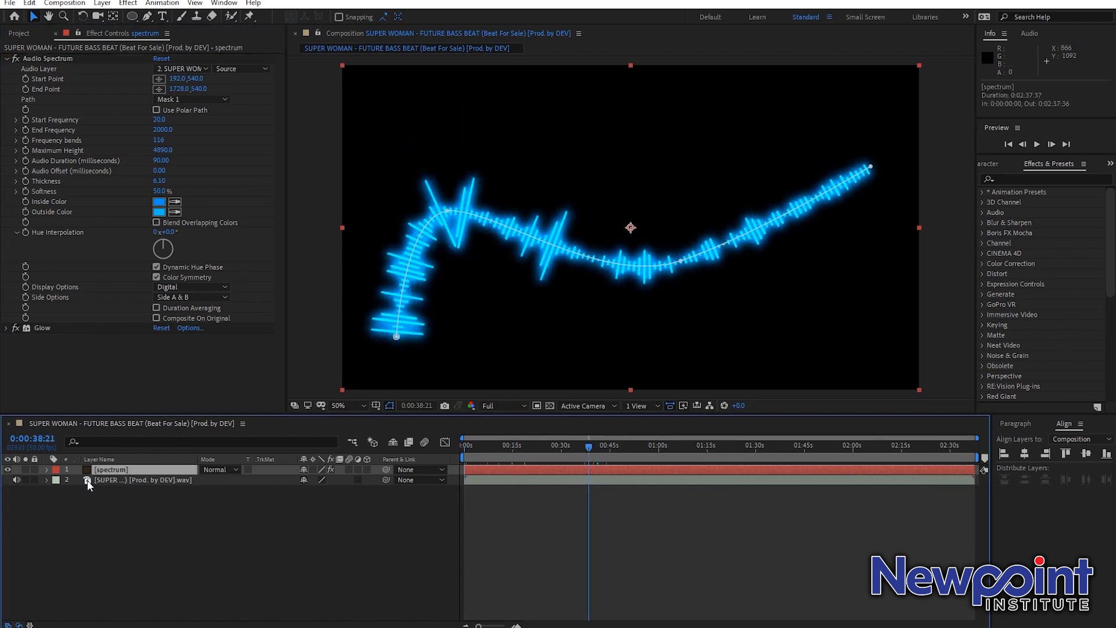
key(m)
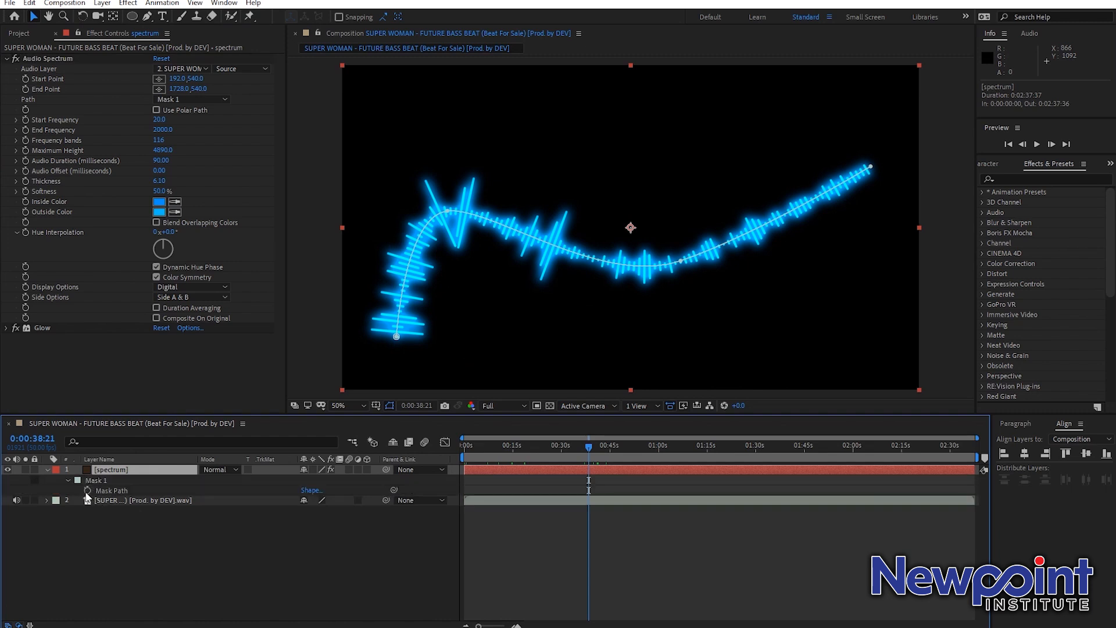
click(87, 491)
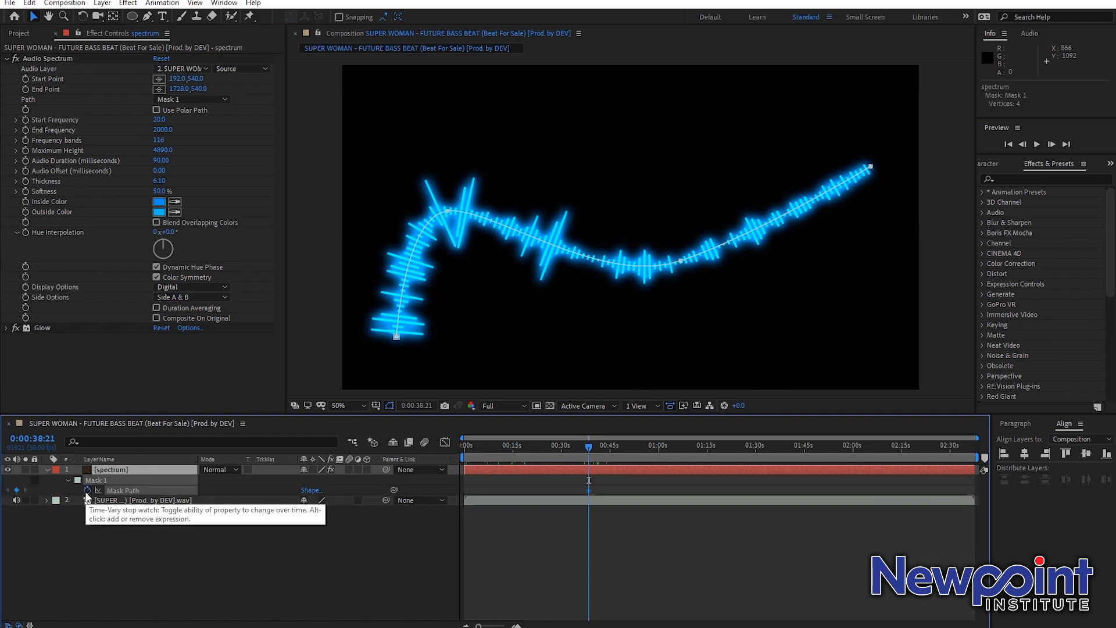
Step: At 0:00:46:20, keyframe a new mask shape with the right end lowered and the left peak raised toward the frame's centre
click(683, 459)
click(613, 448)
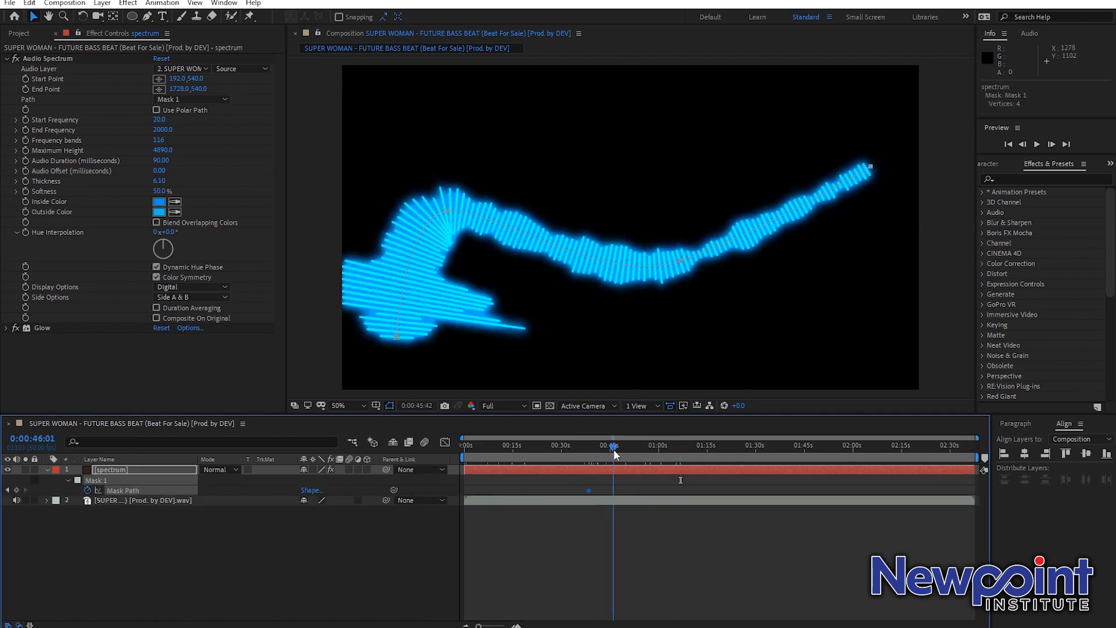
drag(870, 166, 870, 172)
drag(863, 228, 864, 311)
drag(444, 233, 583, 167)
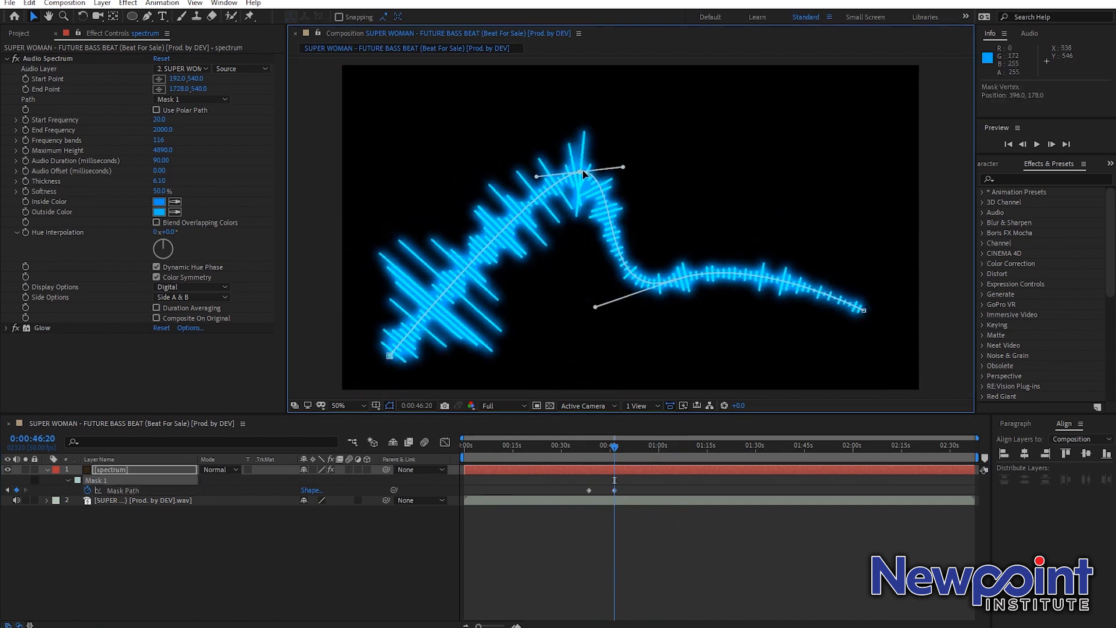
Step: Raise the mask path's left end point and adjust the middle curve's handles into an S-shaped bend
drag(389, 355, 412, 183)
drag(587, 169, 556, 183)
mouse_move(626, 148)
mouse_down()
mouse_move(630, 161)
mouse_move(623, 137)
mouse_up()
drag(404, 286, 490, 226)
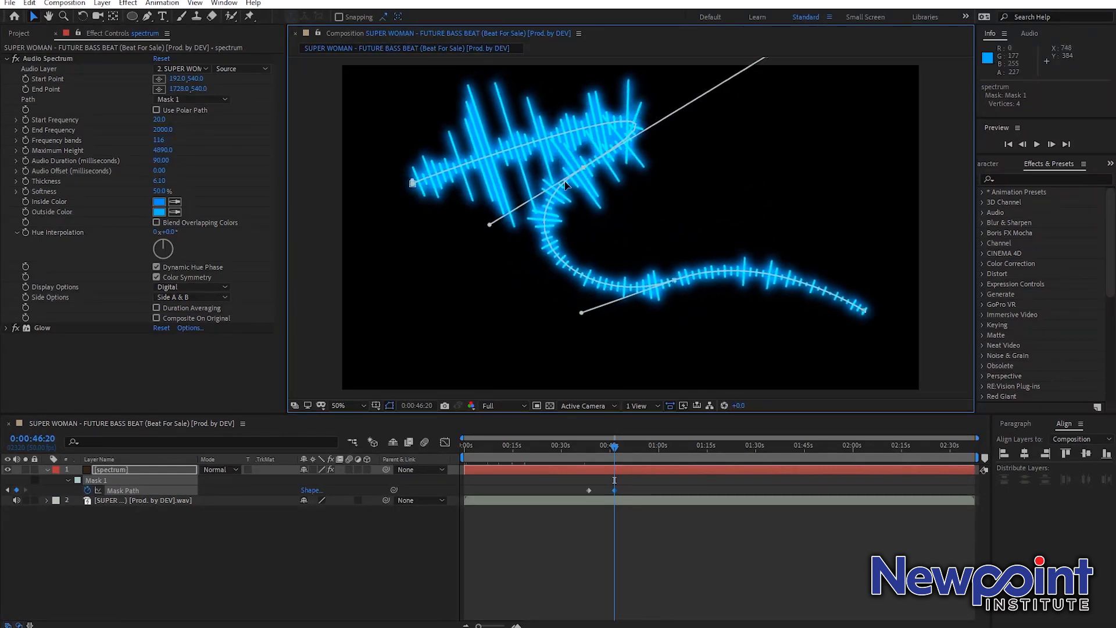
drag(625, 150, 622, 170)
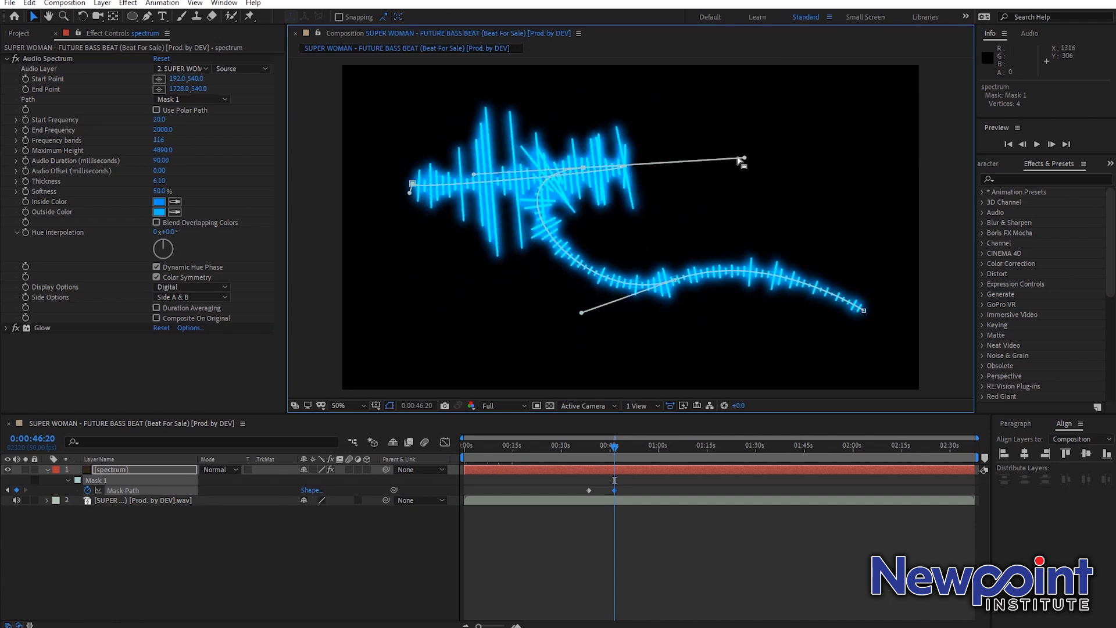
drag(744, 160, 638, 116)
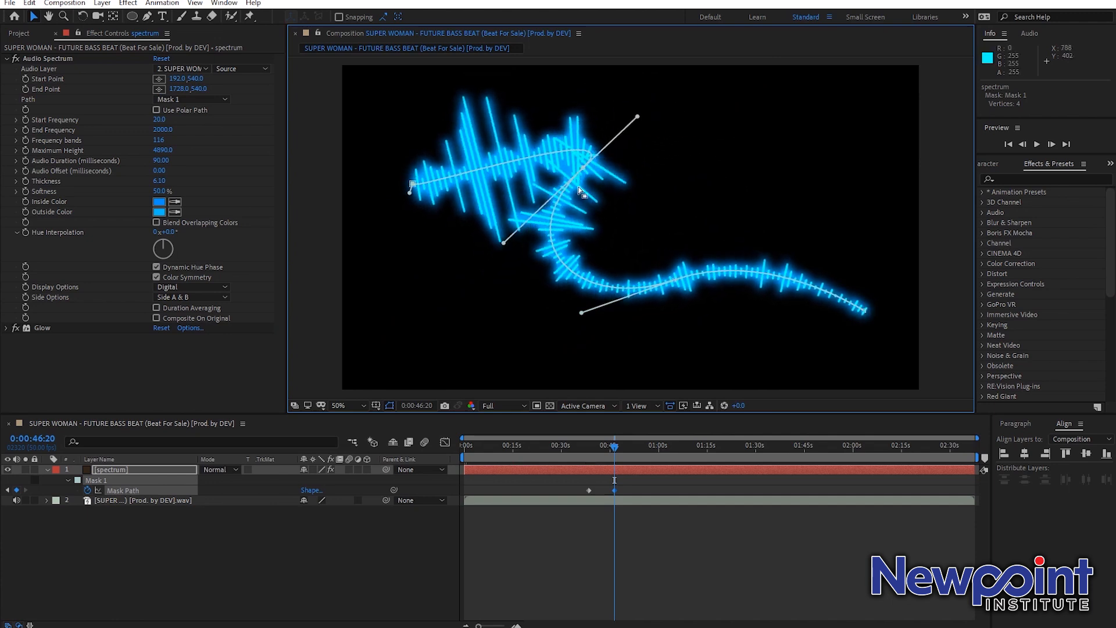
drag(577, 176, 584, 180)
Step: Preview the mask path animation from the first keyframe at 0:00:38:21
click(610, 507)
click(589, 449)
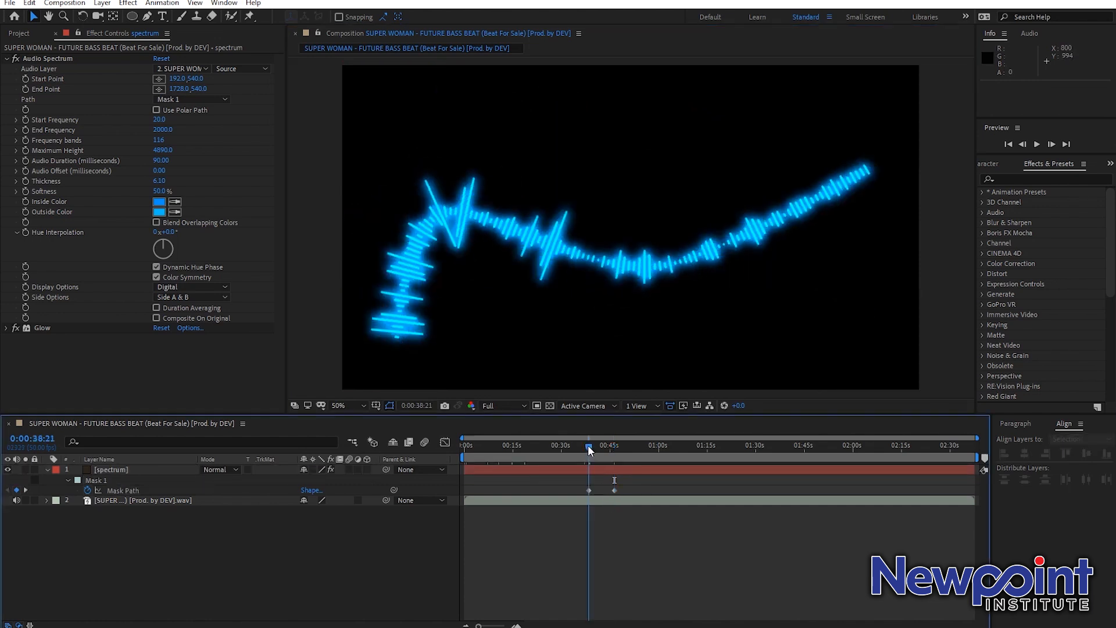
key(space)
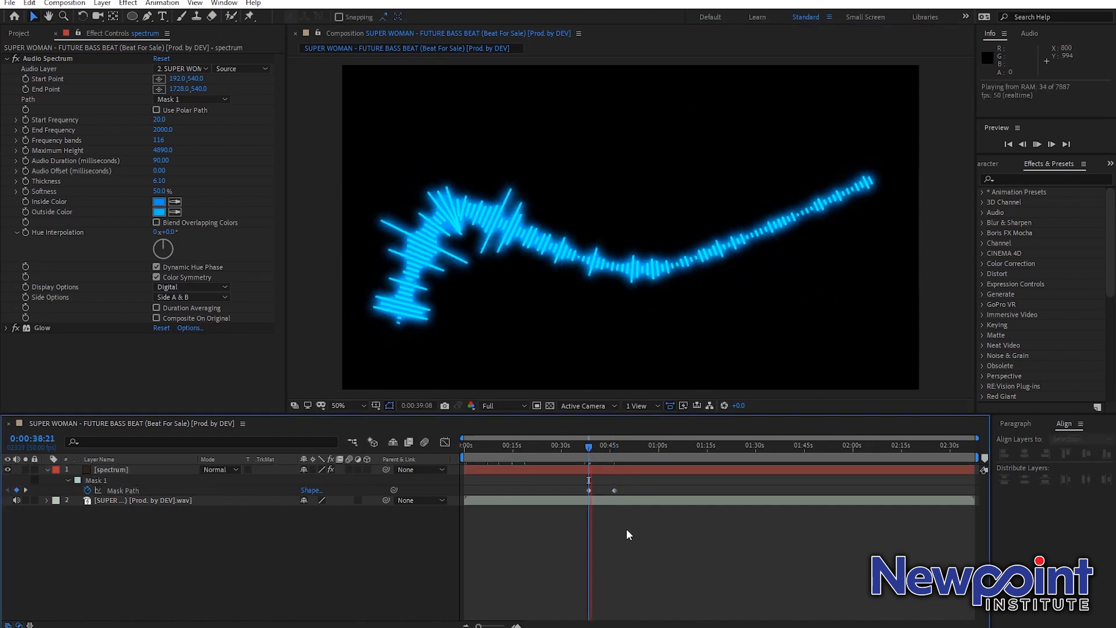
key(space)
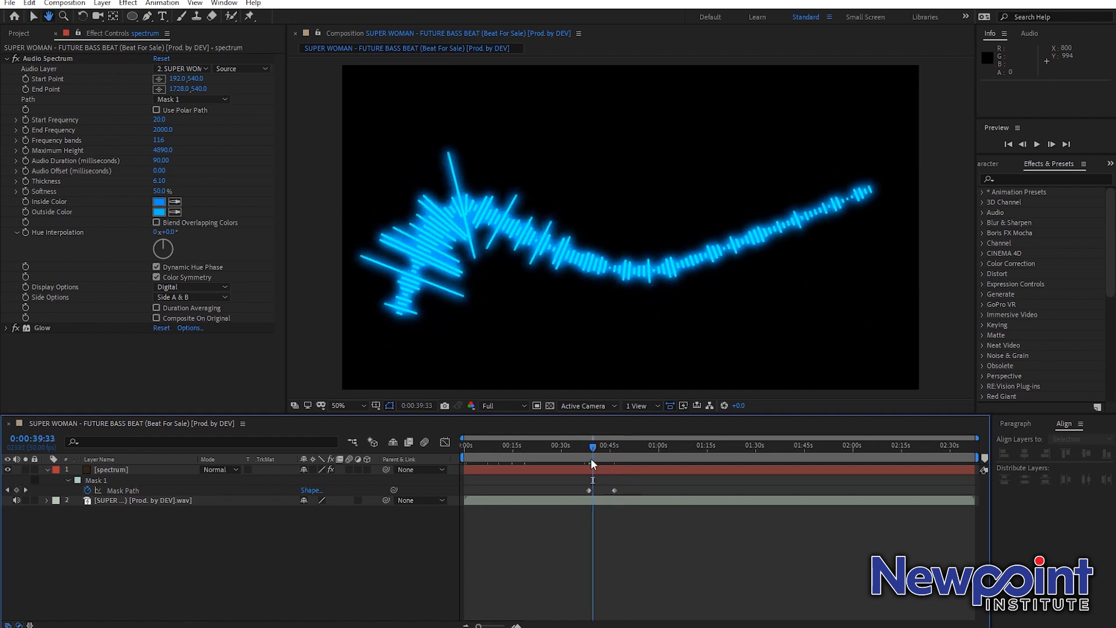
Step: Move the first Mask Path keyframe to 0:00:44:08, closer to the second one, to speed up the shape change
click(557, 447)
drag(977, 437, 800, 437)
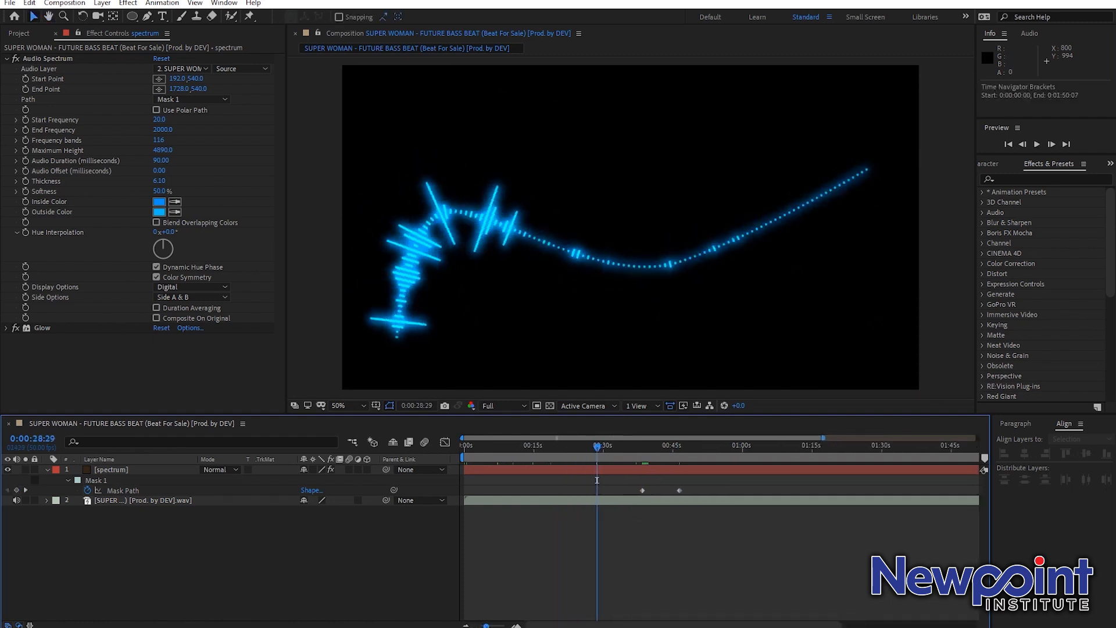
click(683, 447)
drag(656, 490, 682, 491)
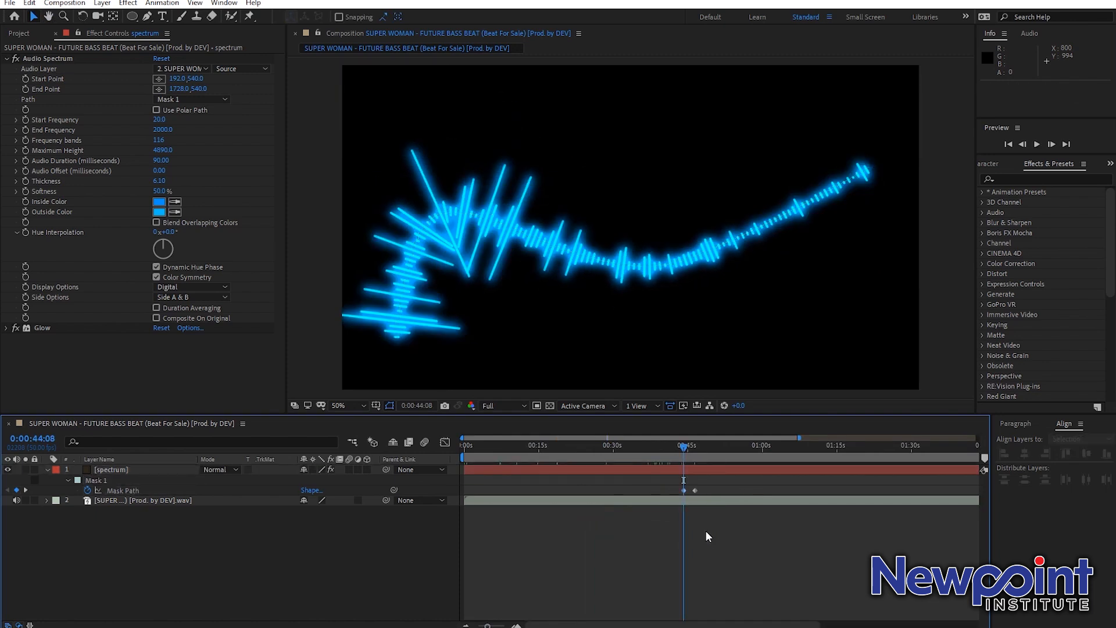
Step: Play and scrub between the two Mask Path keyframes to review the faster shape change
key(space)
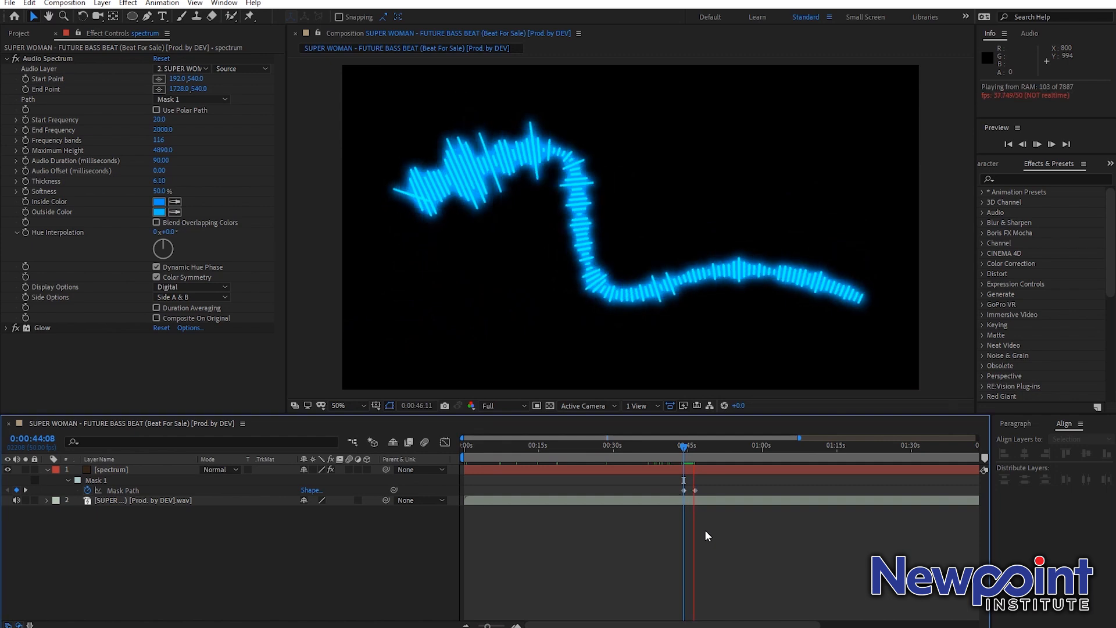
click(695, 451)
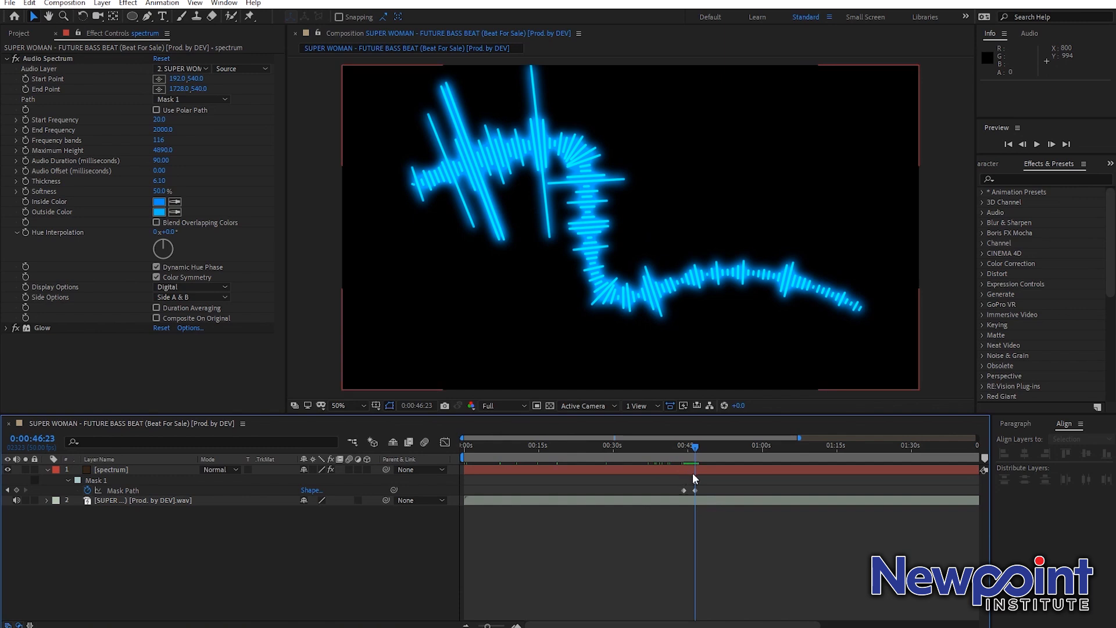
drag(690, 452, 685, 447)
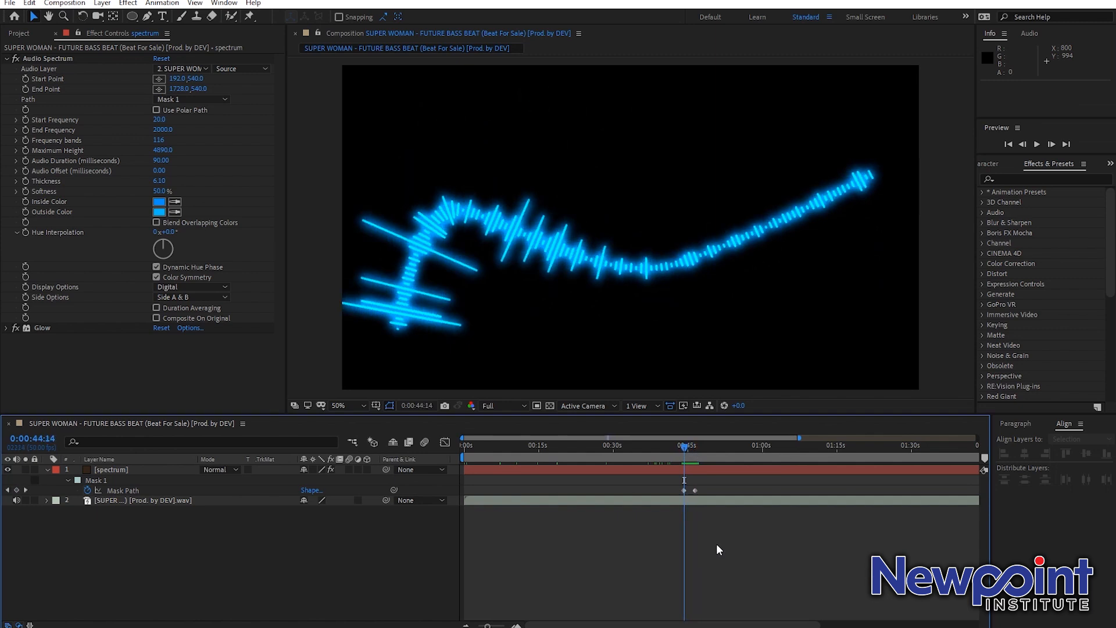
key(space)
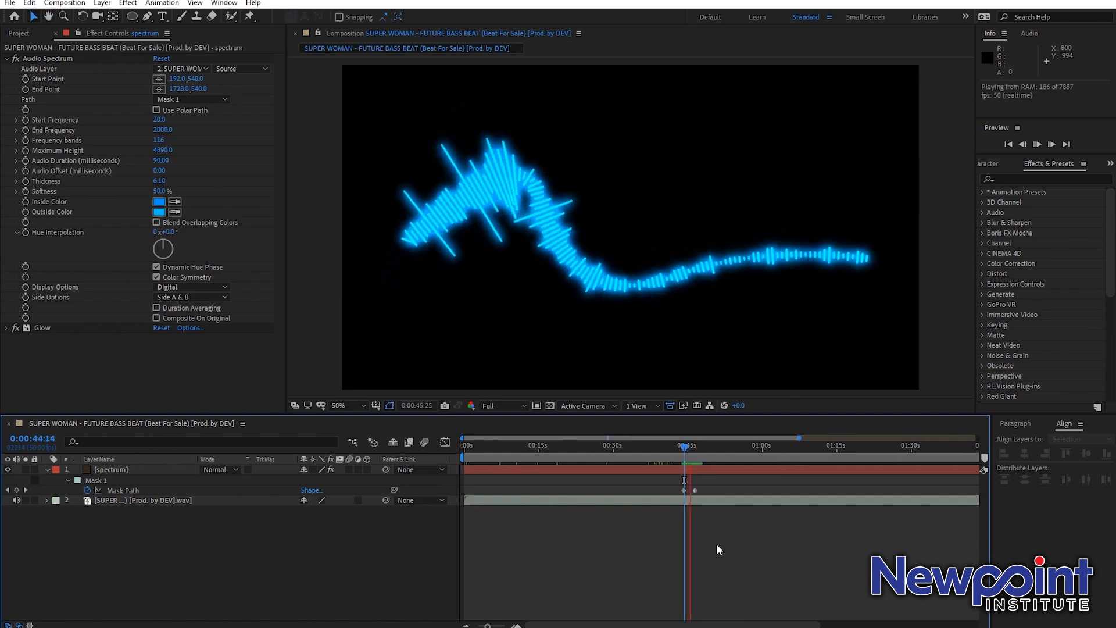
click(686, 456)
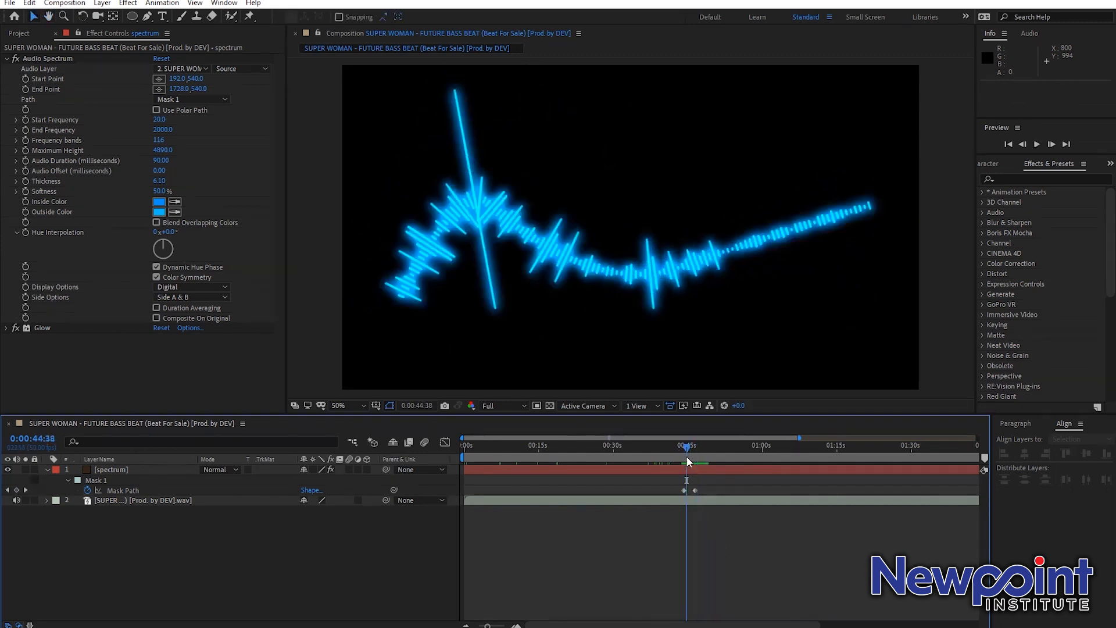
drag(685, 451, 692, 451)
drag(684, 448, 684, 449)
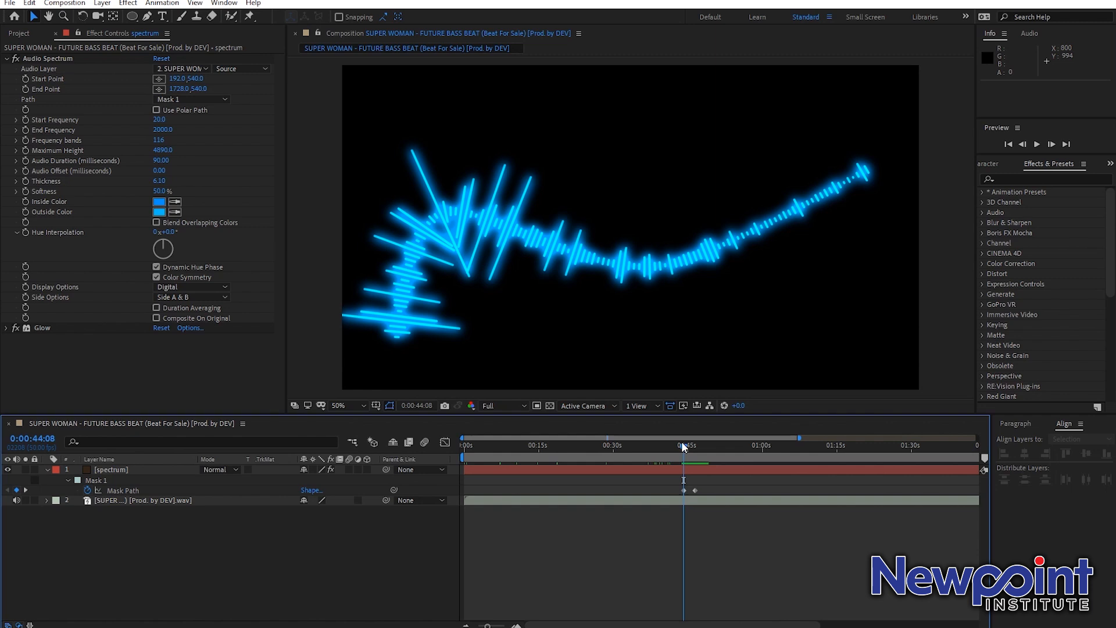
Step: Remove the Mask Path keyframes and replace the wavy path with a nearly closed loop around the frame's centre
click(681, 443)
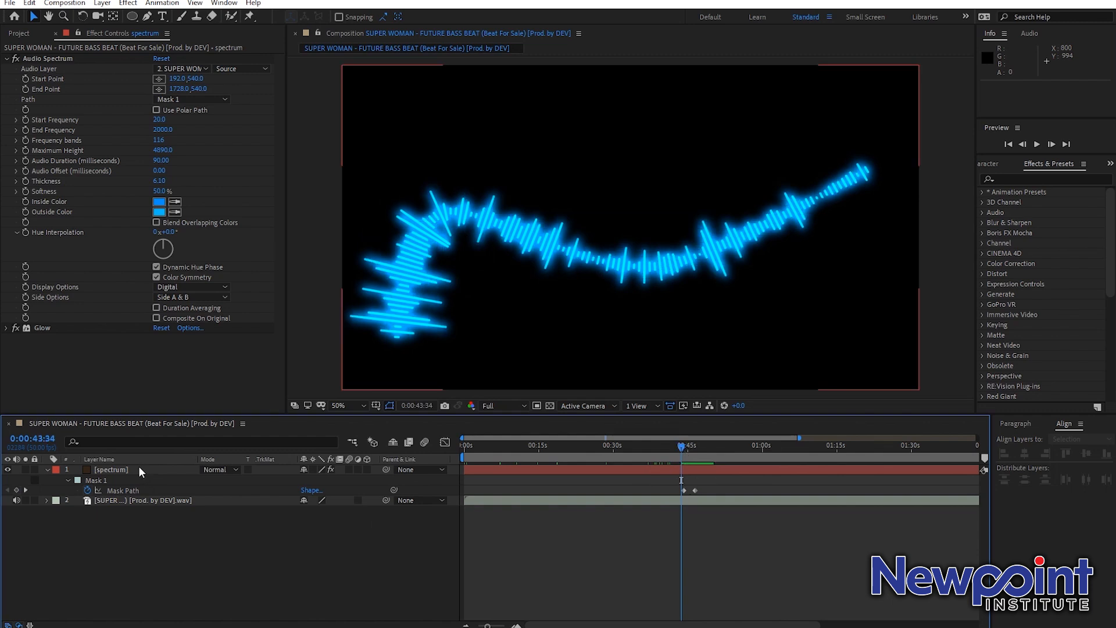
drag(703, 488, 679, 497)
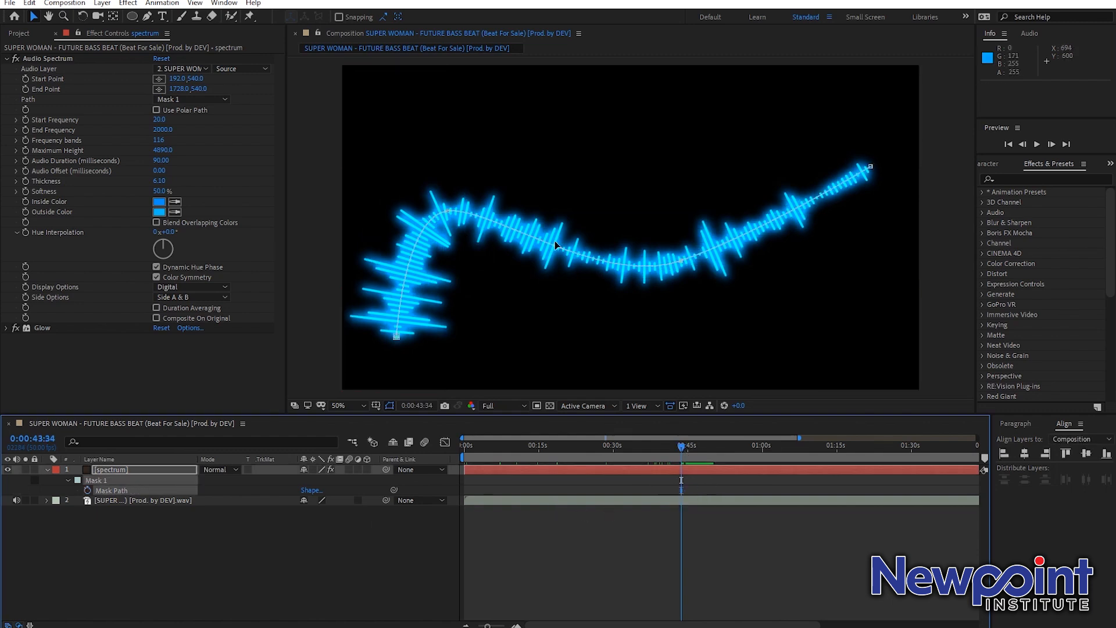
drag(554, 249, 618, 167)
drag(397, 337, 544, 376)
drag(321, 342, 427, 271)
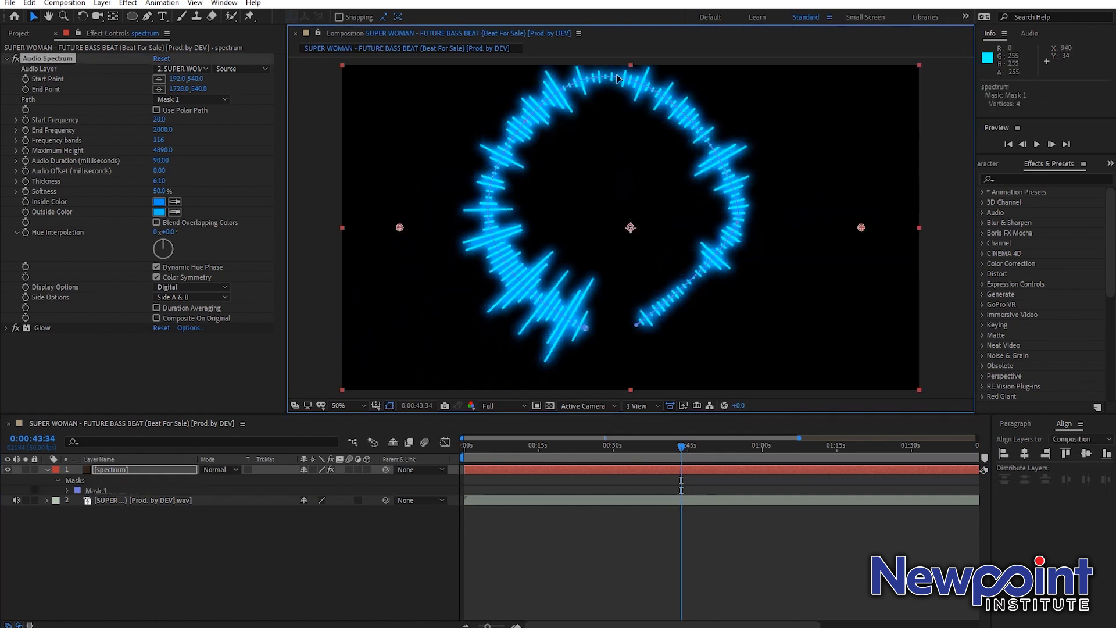
Step: Flatten the loop into an oval by lowering its upper side and rounding out its lower-right curve
drag(599, 76, 619, 91)
drag(737, 223, 746, 268)
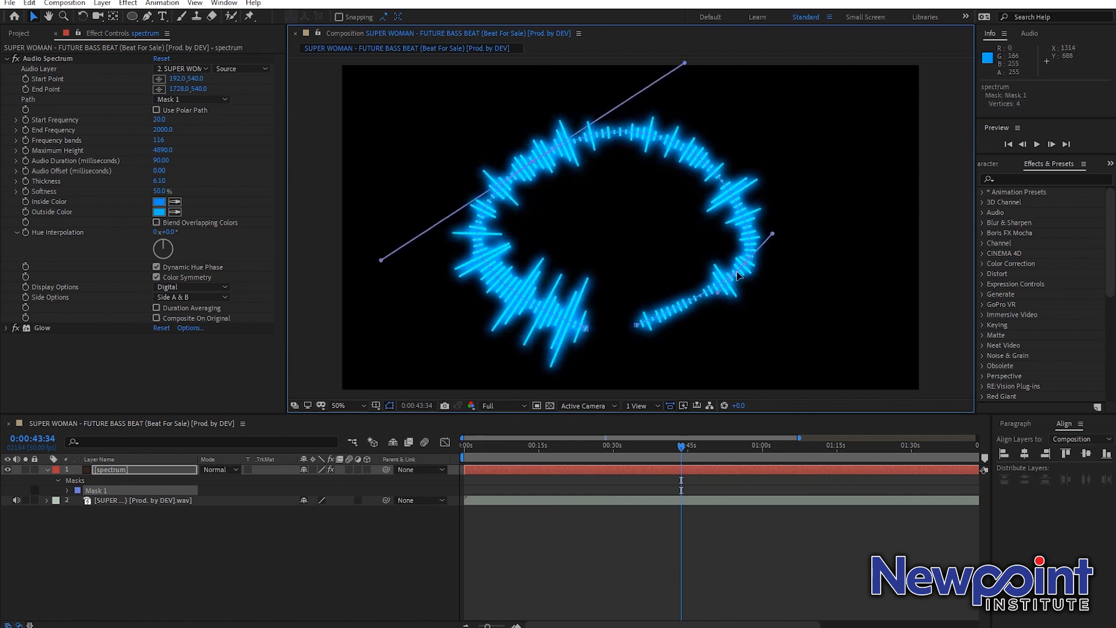
click(728, 311)
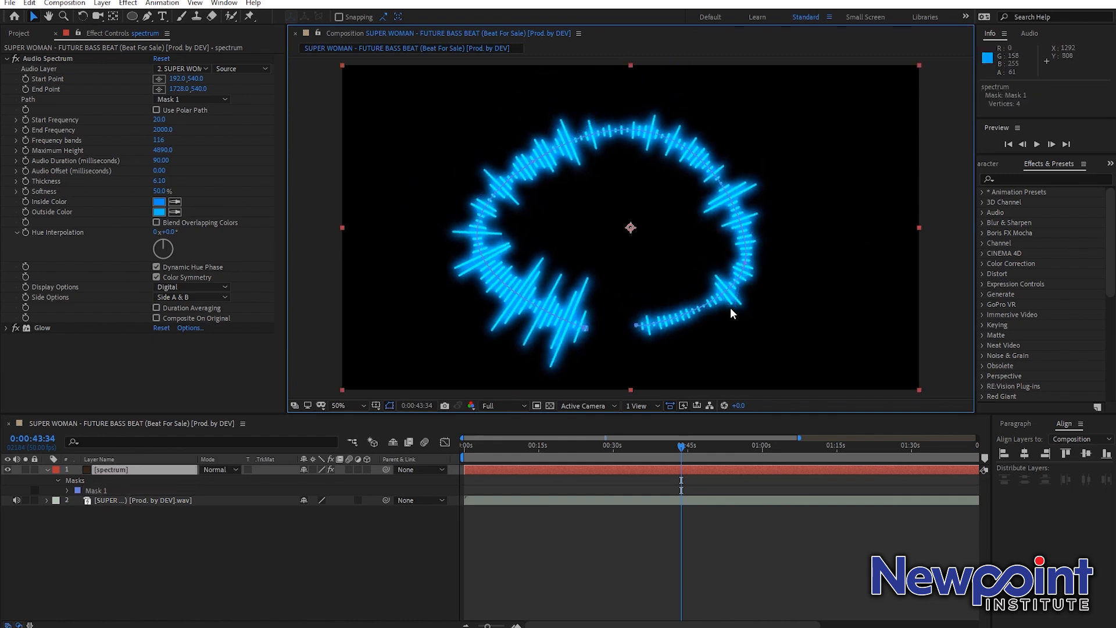
Step: Round out the mask loop's lower-right curve and lower its open end to bring the path closer to a circle
click(745, 276)
drag(735, 312, 714, 343)
drag(641, 329, 585, 336)
click(656, 551)
drag(678, 452, 654, 465)
click(660, 469)
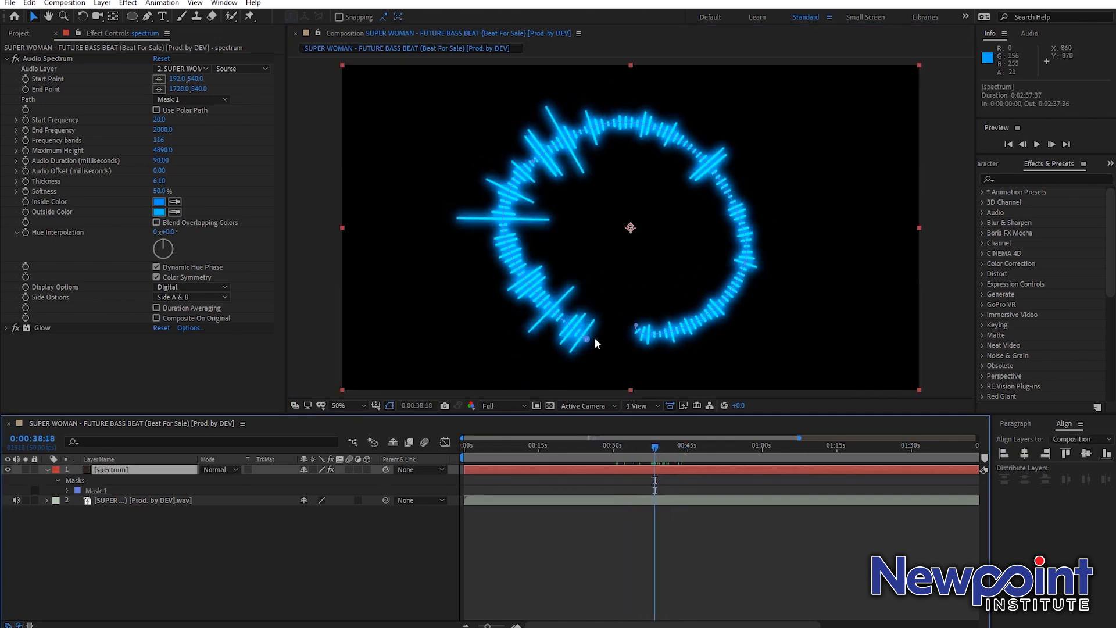
drag(587, 338, 613, 349)
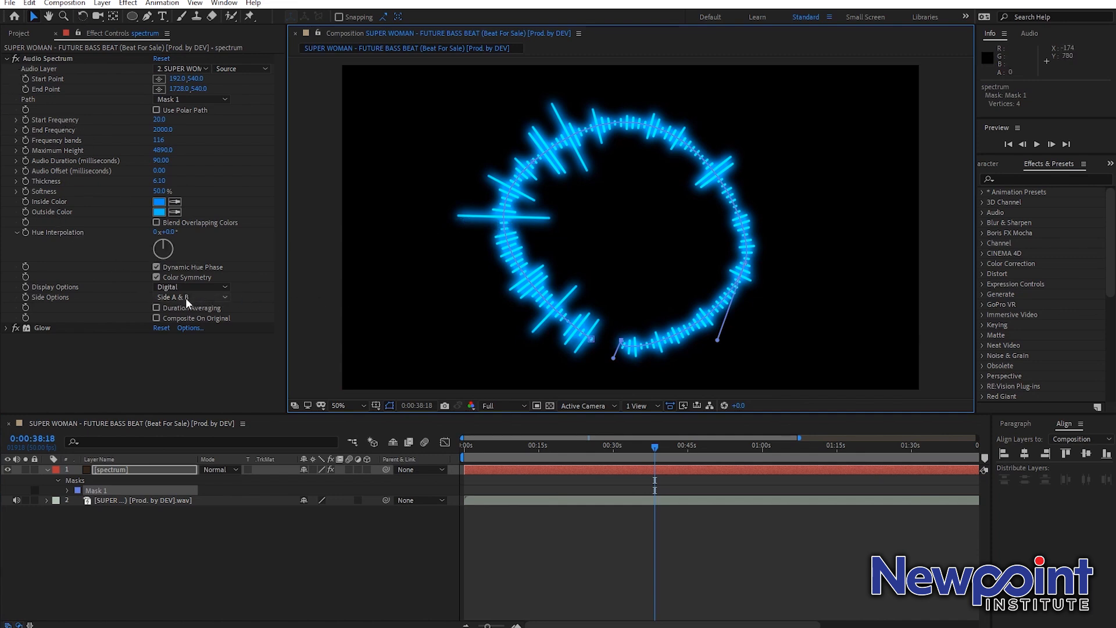
Step: Try Side A and Side B in the Audio Spectrum's Side Options and keep Side A
click(203, 299)
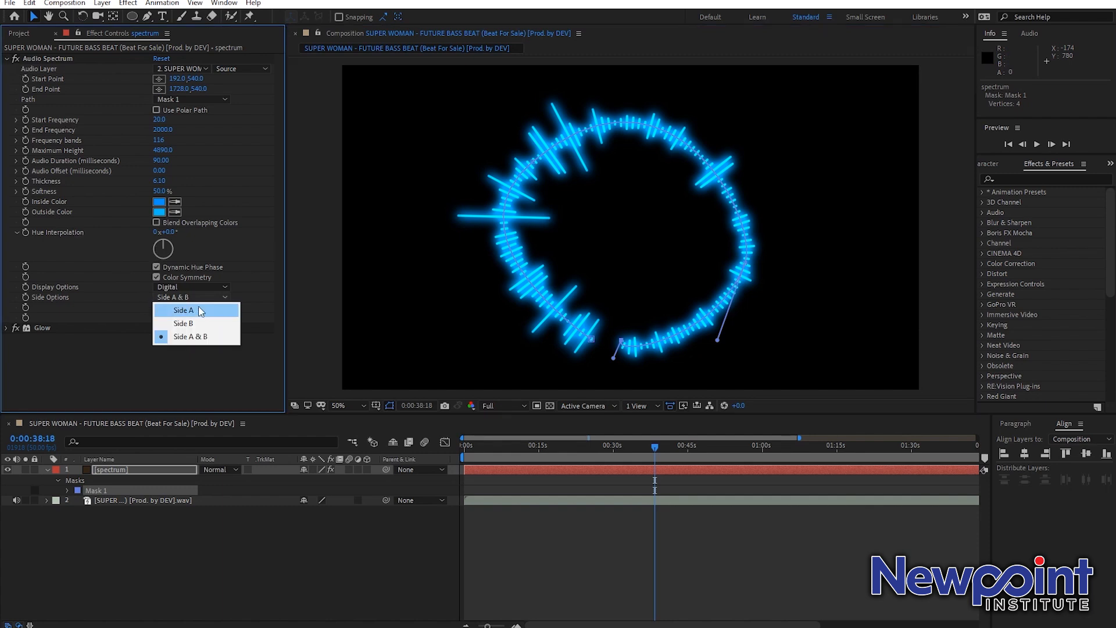
click(195, 309)
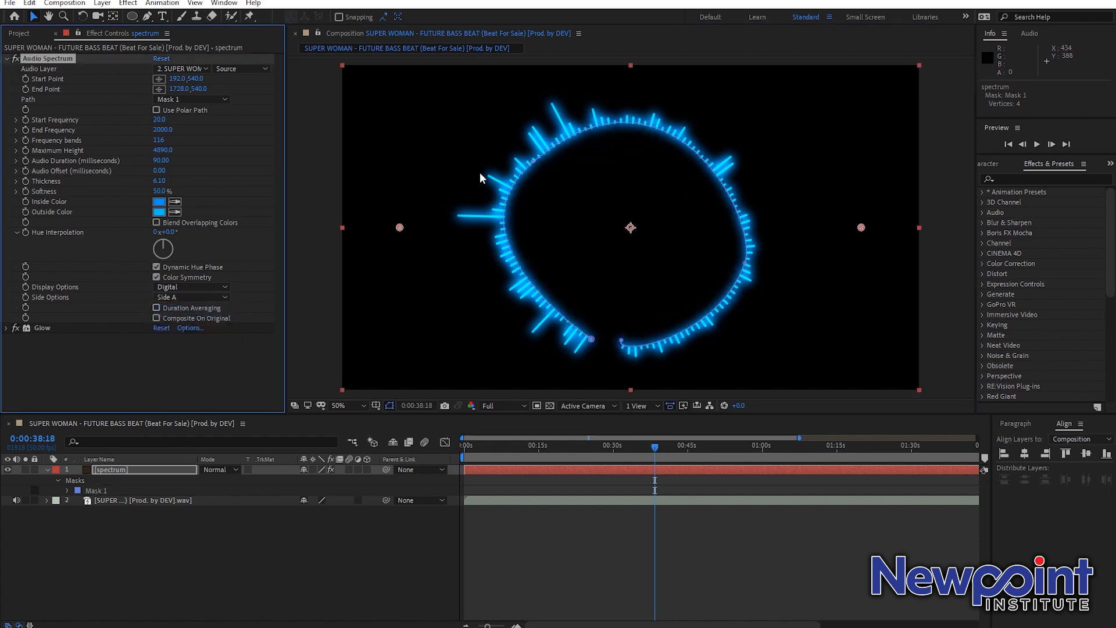
click(207, 301)
click(192, 320)
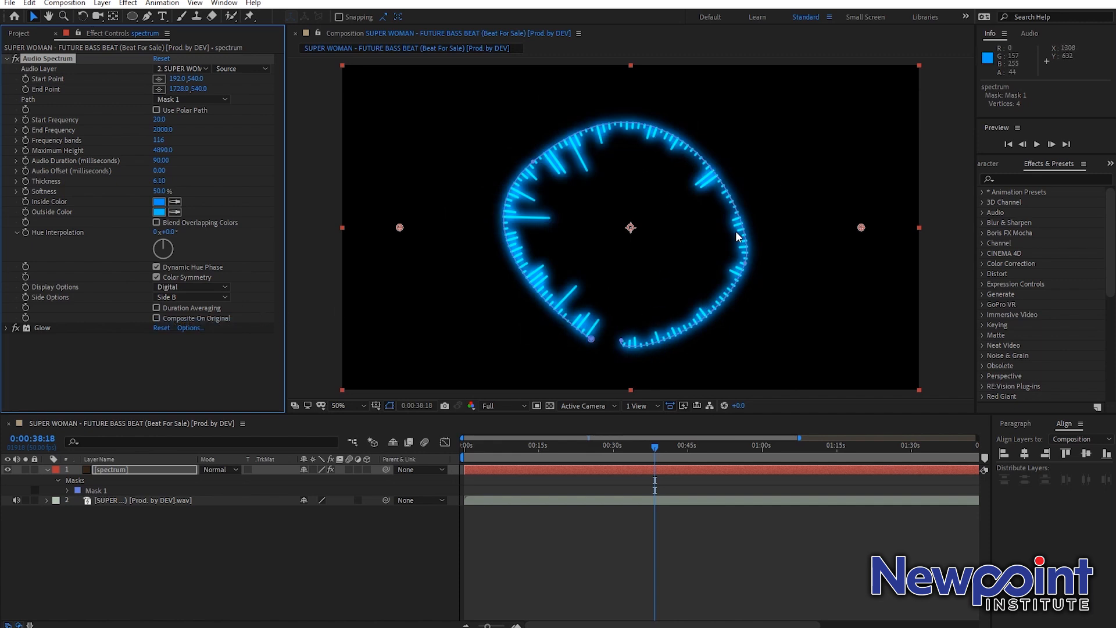
click(218, 298)
click(175, 307)
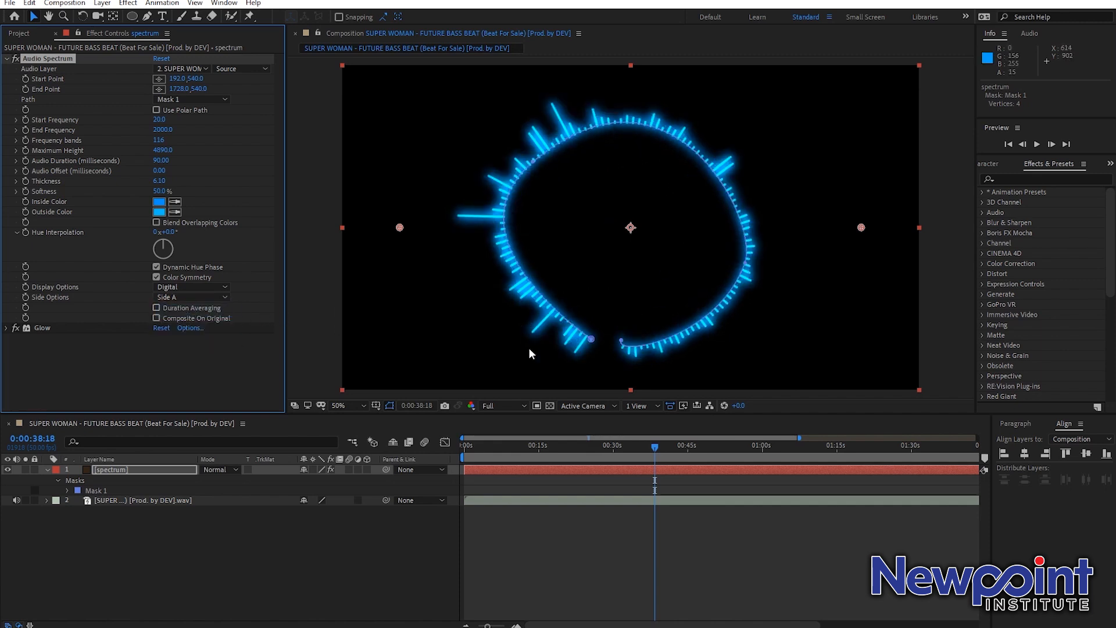
Step: Play the one-sided circular spectrum from 0:00:38:18 and again from 0:00:38:48 to review its motion
key(space)
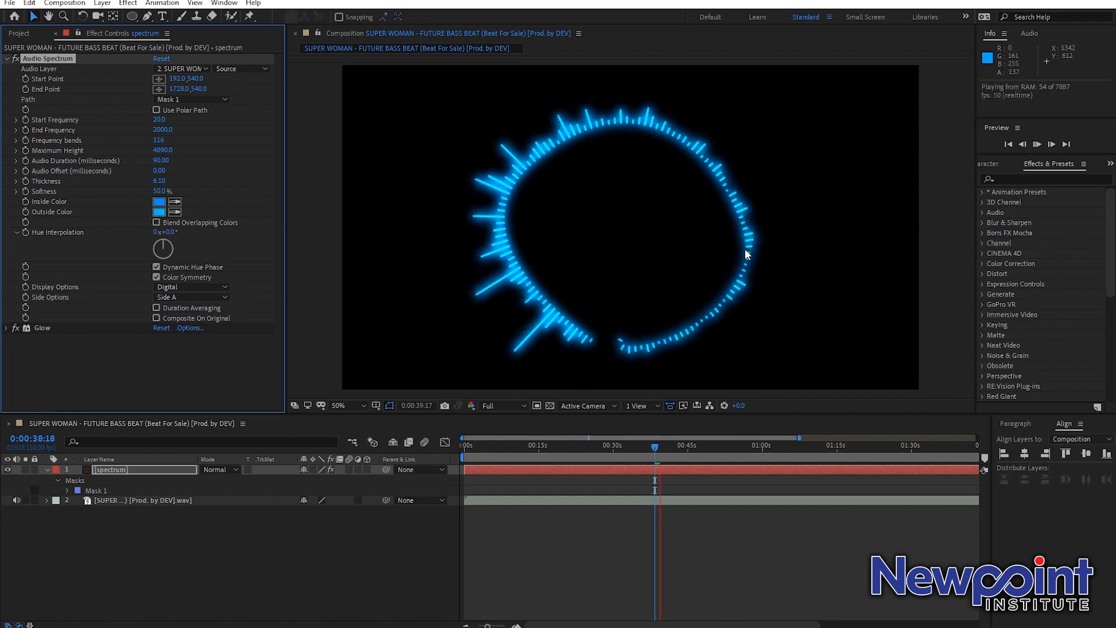
key(space)
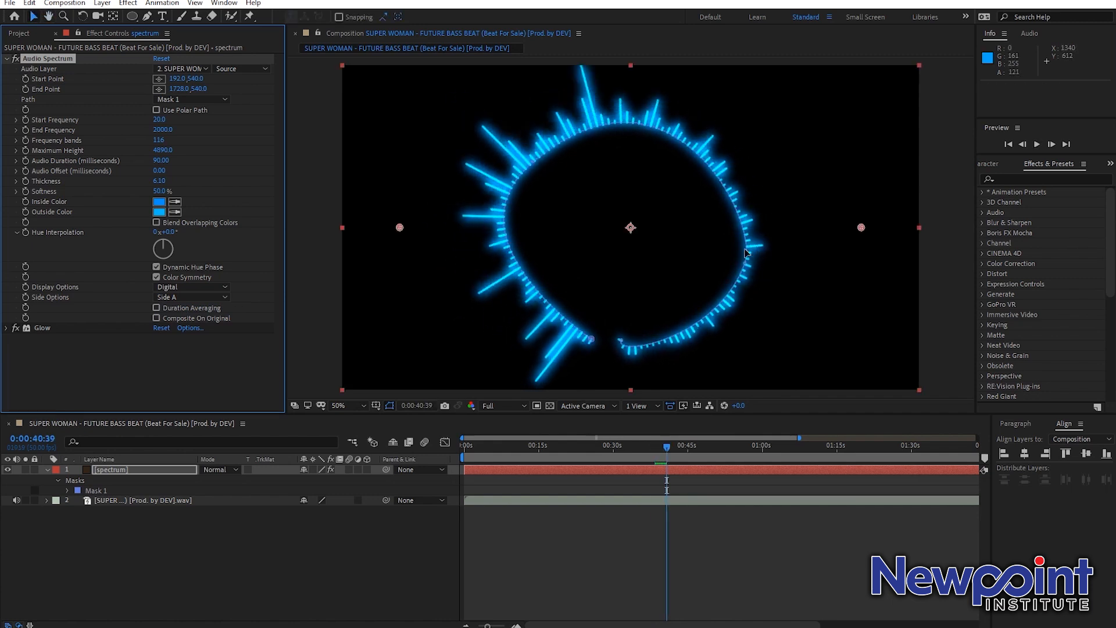
click(657, 452)
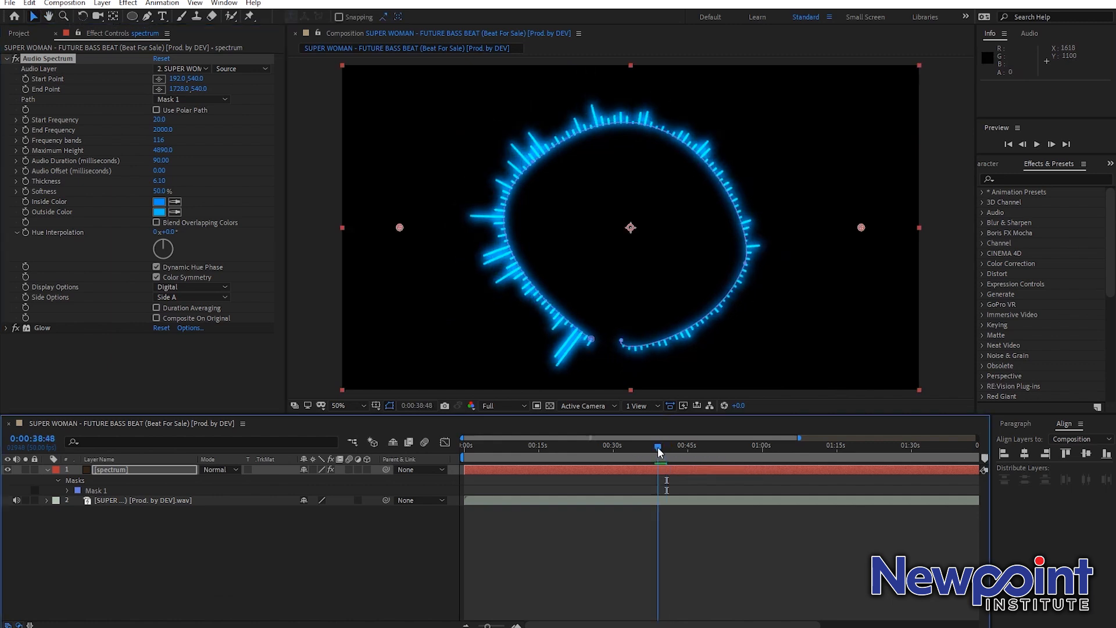
key(space)
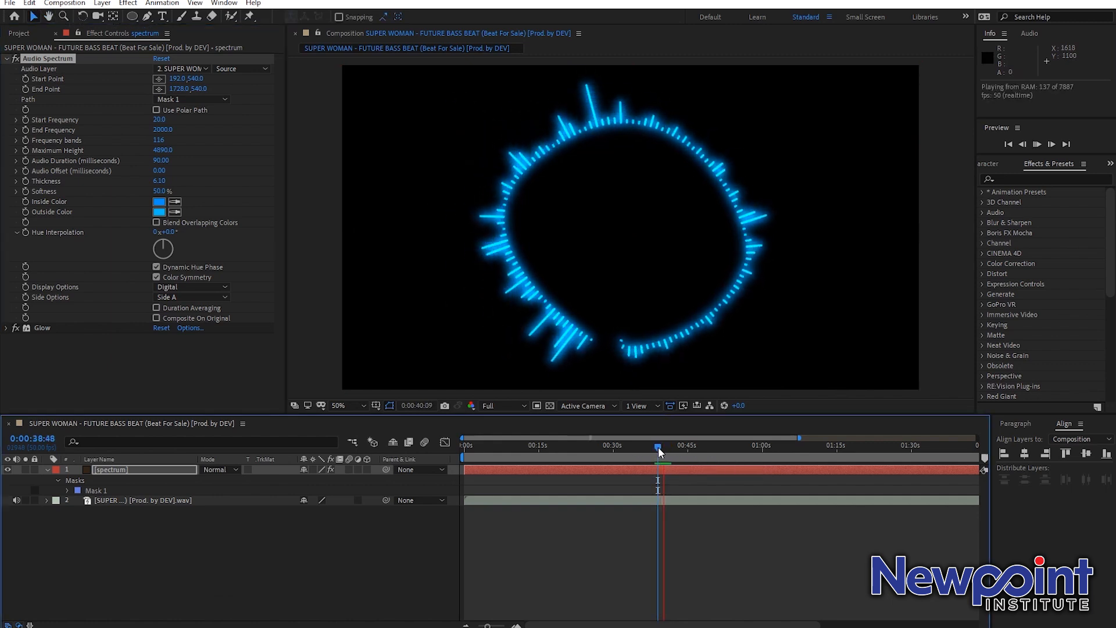
key(space)
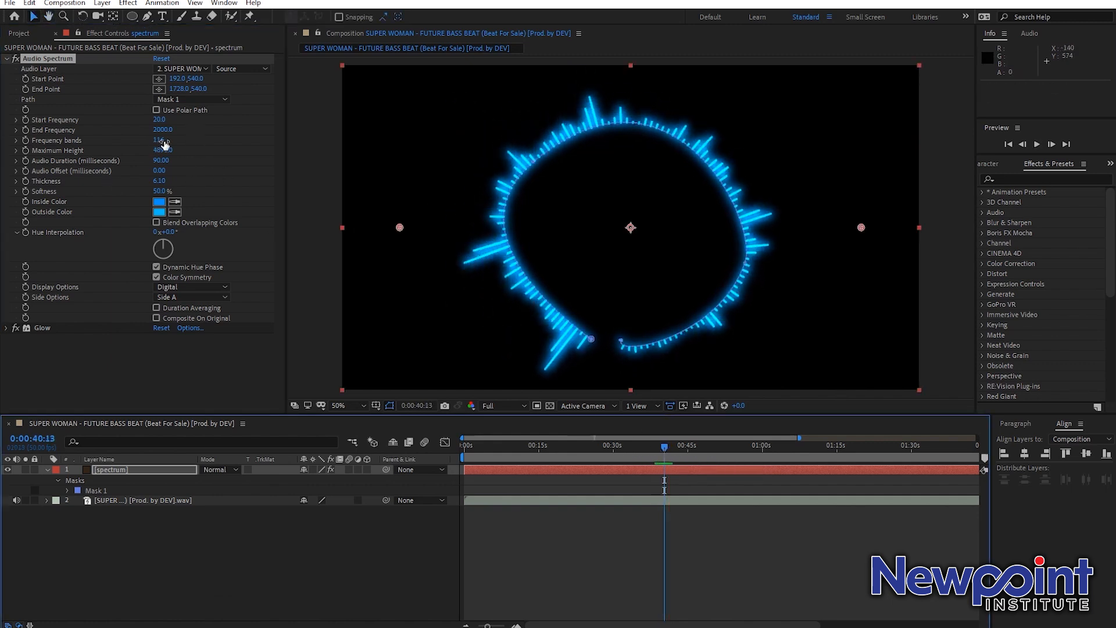
Step: Set the spectrum's End Frequency to 401 and its Frequency bands to 2018, and turn off the Glow effect
drag(160, 144, 289, 140)
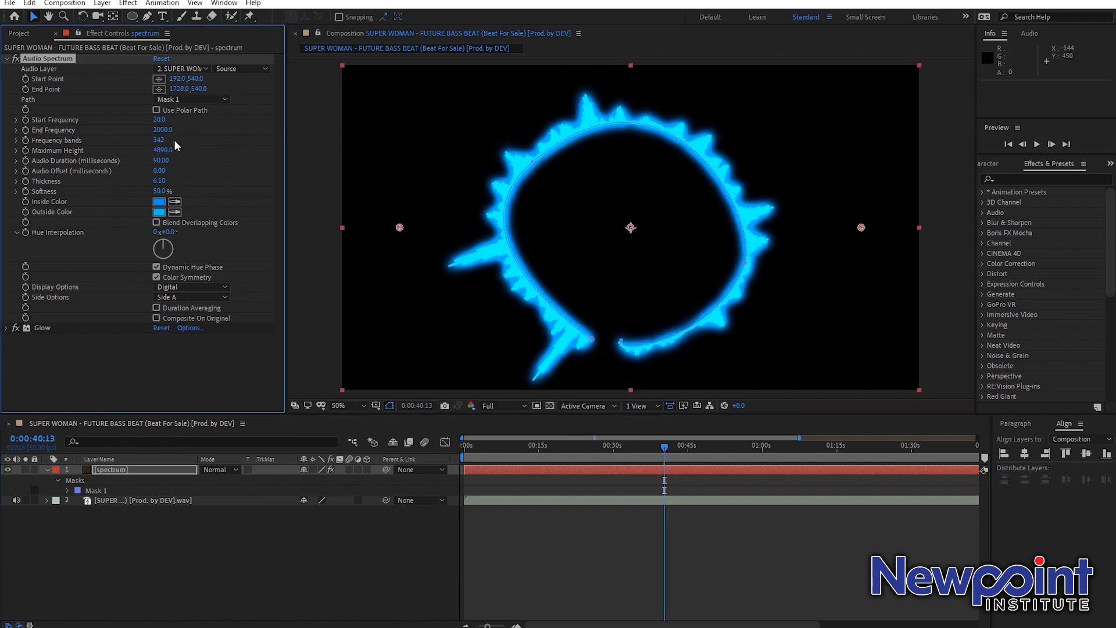
drag(161, 130, 132, 136)
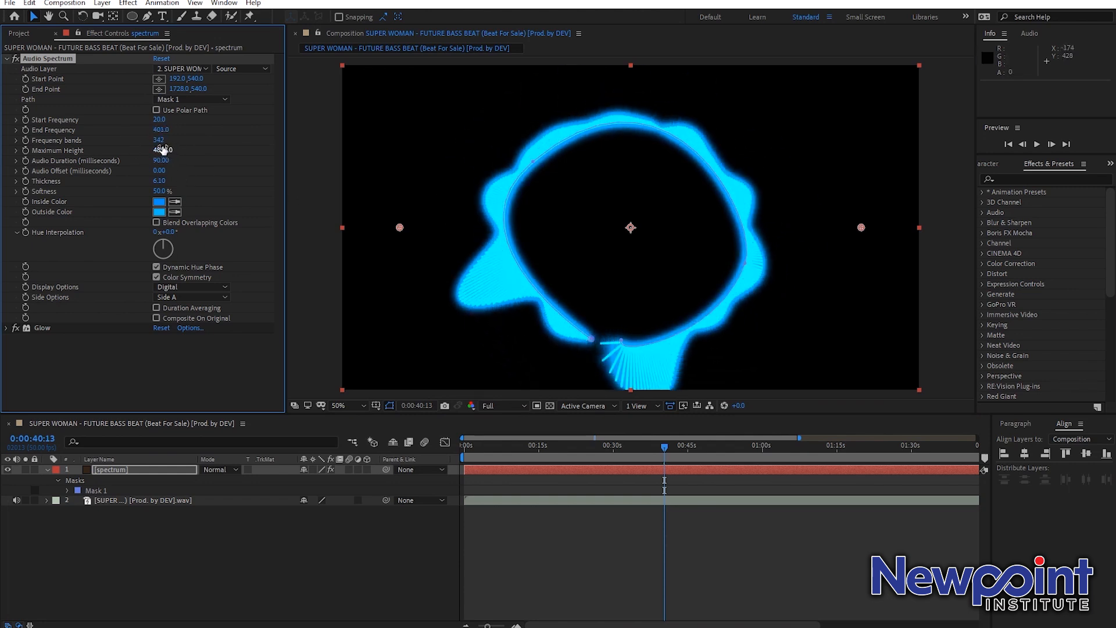
drag(159, 140, 1110, 88)
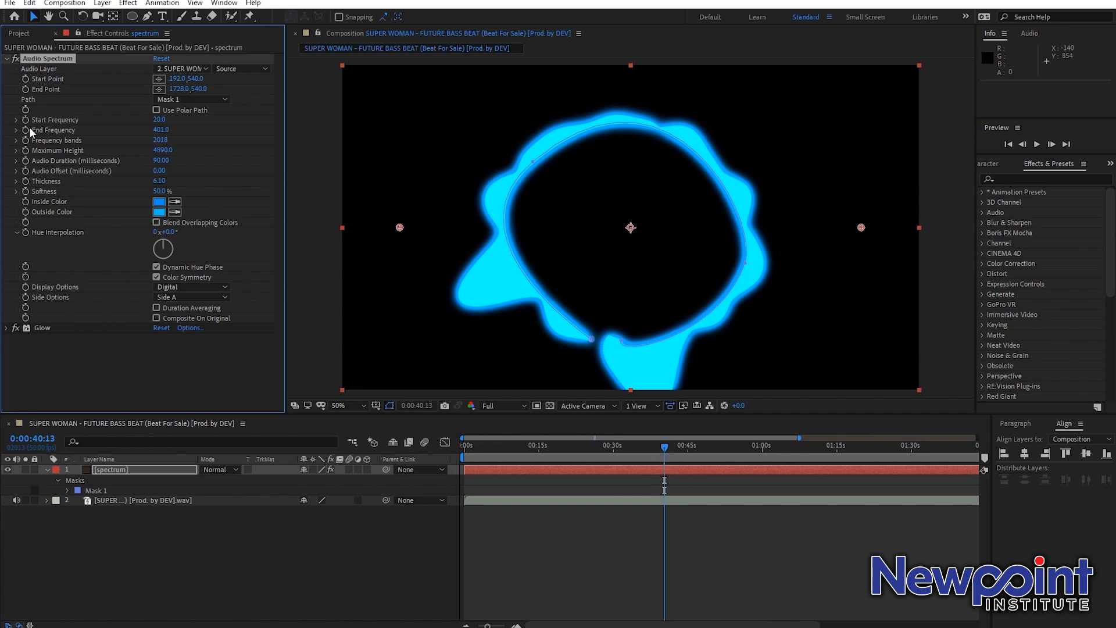
click(15, 329)
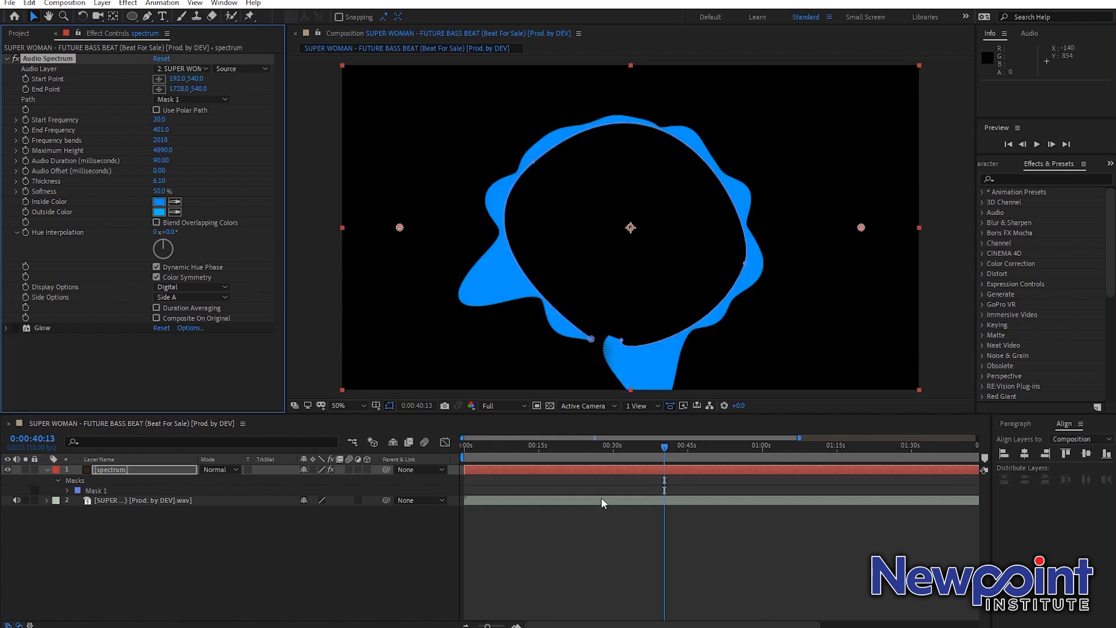
Step: Preview the solid wave-like spectrum and magnify the timeline around 0:00:40:19
click(641, 524)
key(space)
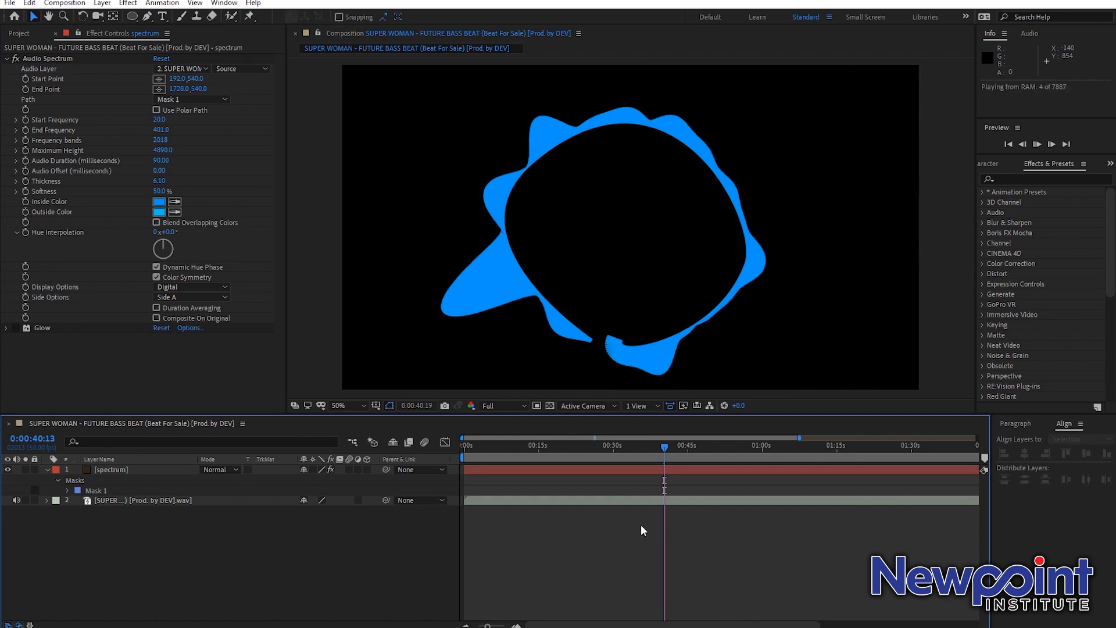
key(equal)
key(equal)
key(equal)
click(715, 448)
key(space)
click(714, 448)
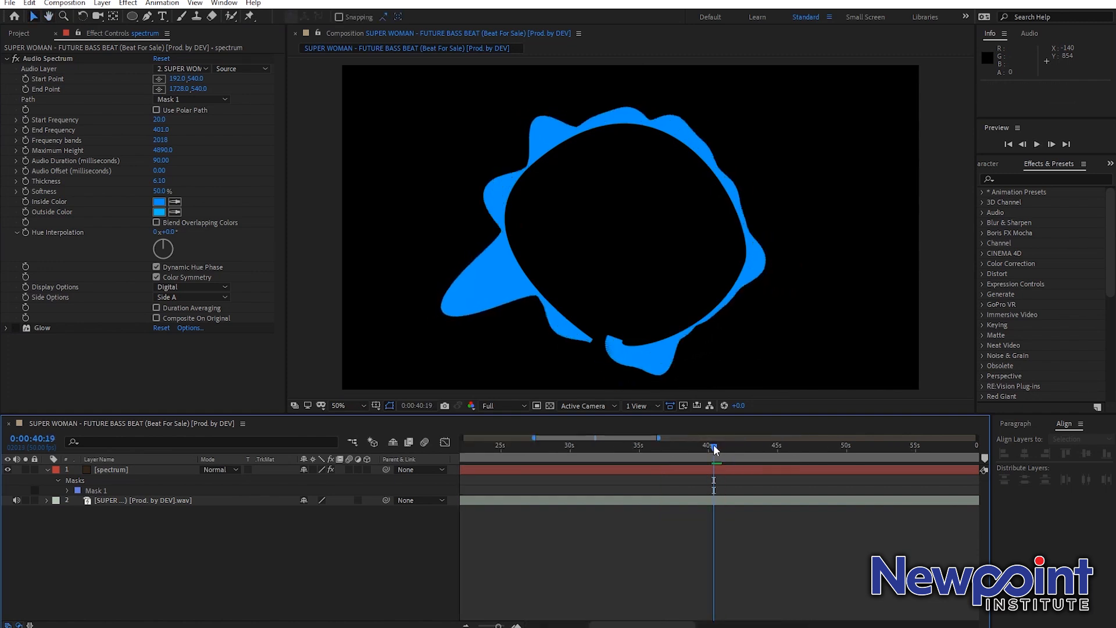
Step: Delete the hand-drawn loop mask from the spectrum layer
click(125, 469)
click(88, 482)
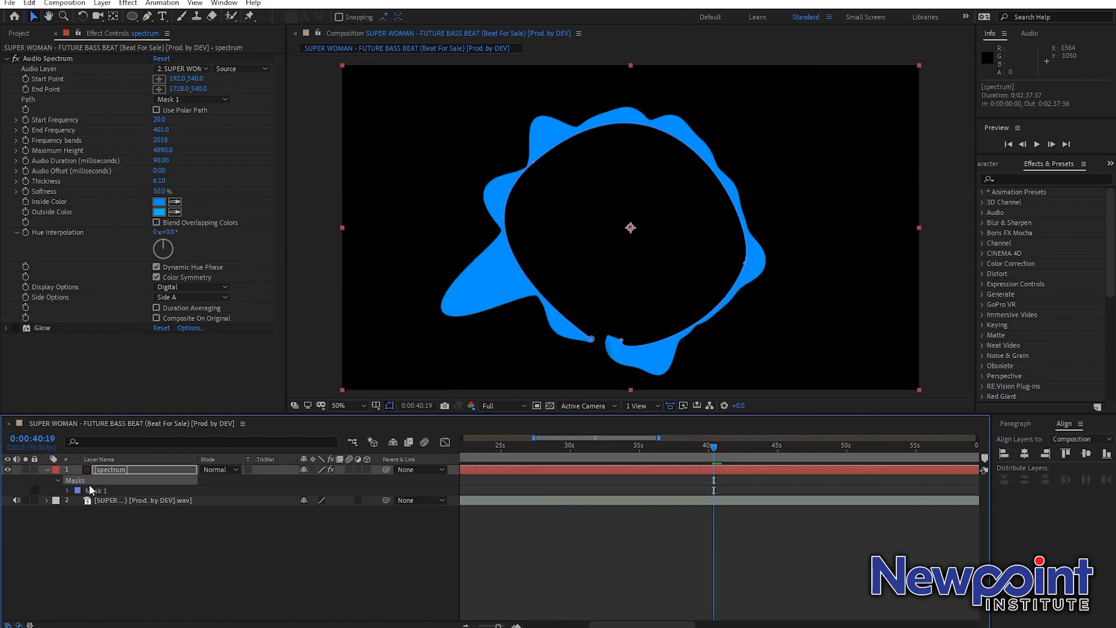
key(Delete)
Step: Draw a circular mask about 700 px in diameter on the spectrum layer and assign Mask 1 as the Audio Spectrum's Path
key(q)
drag(518, 142, 727, 353)
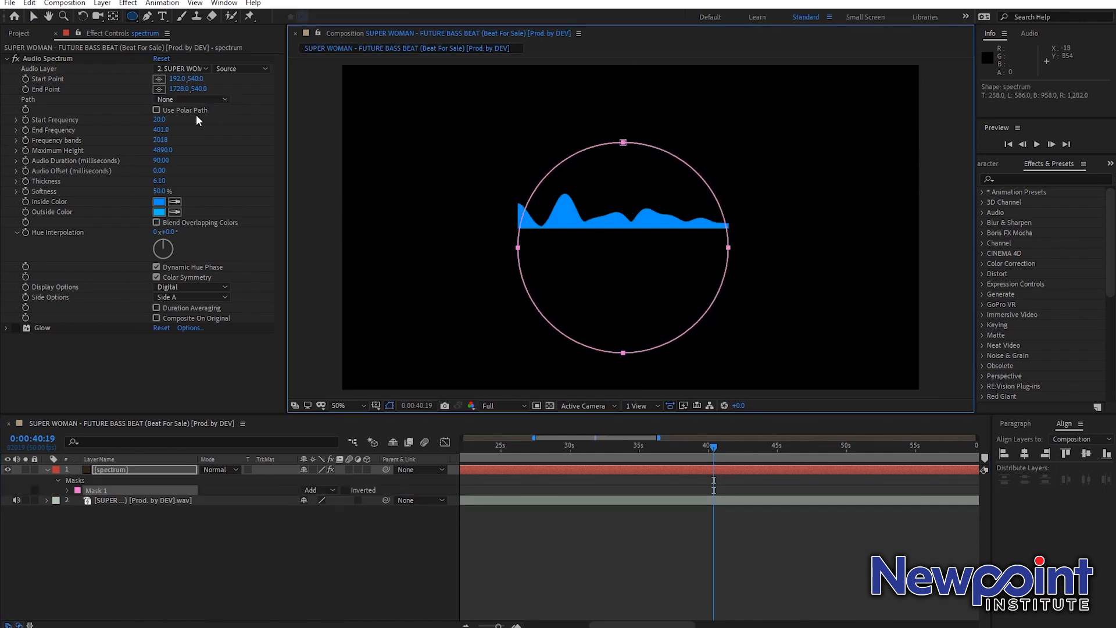
click(200, 99)
click(204, 129)
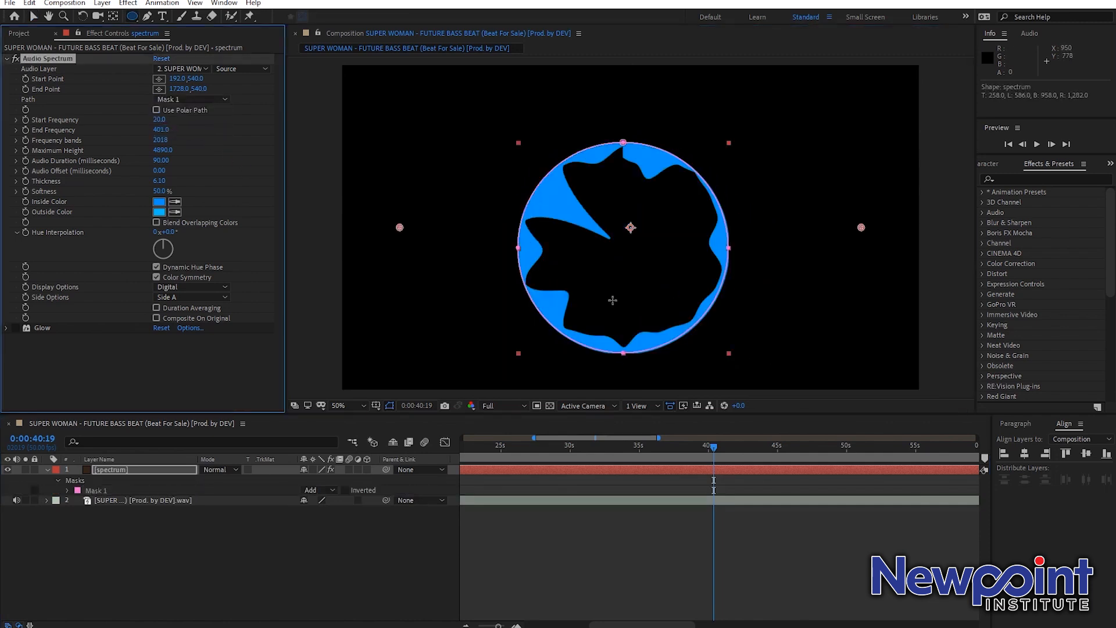
Step: Set Side Options to Side B and play the spectrum on the circular mask to check how its peaks are cropped
click(205, 297)
click(203, 323)
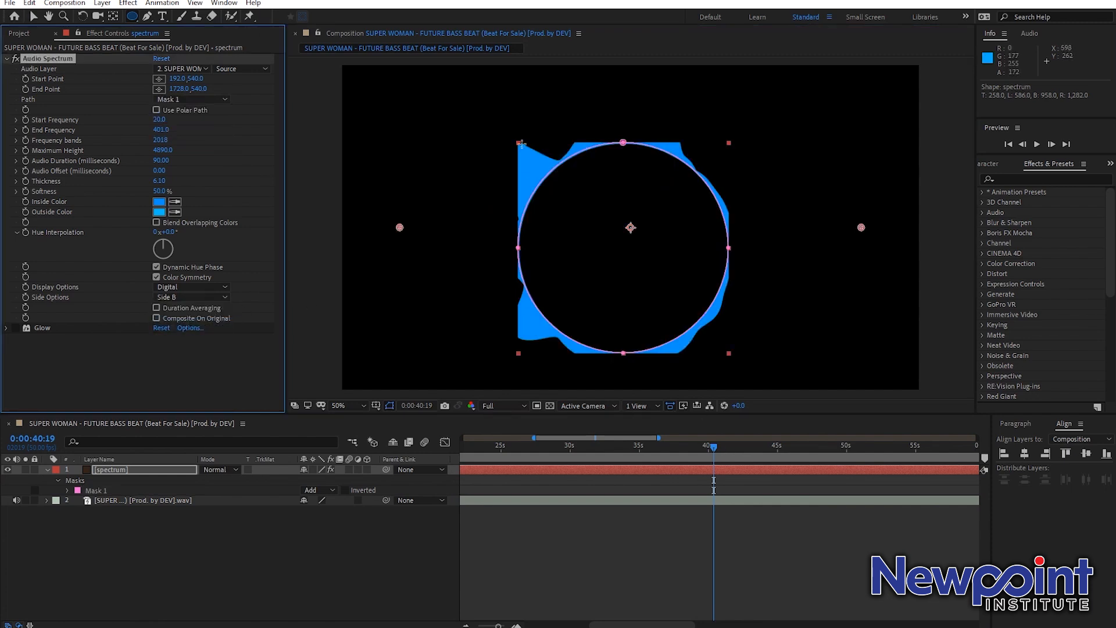
click(556, 259)
key(space)
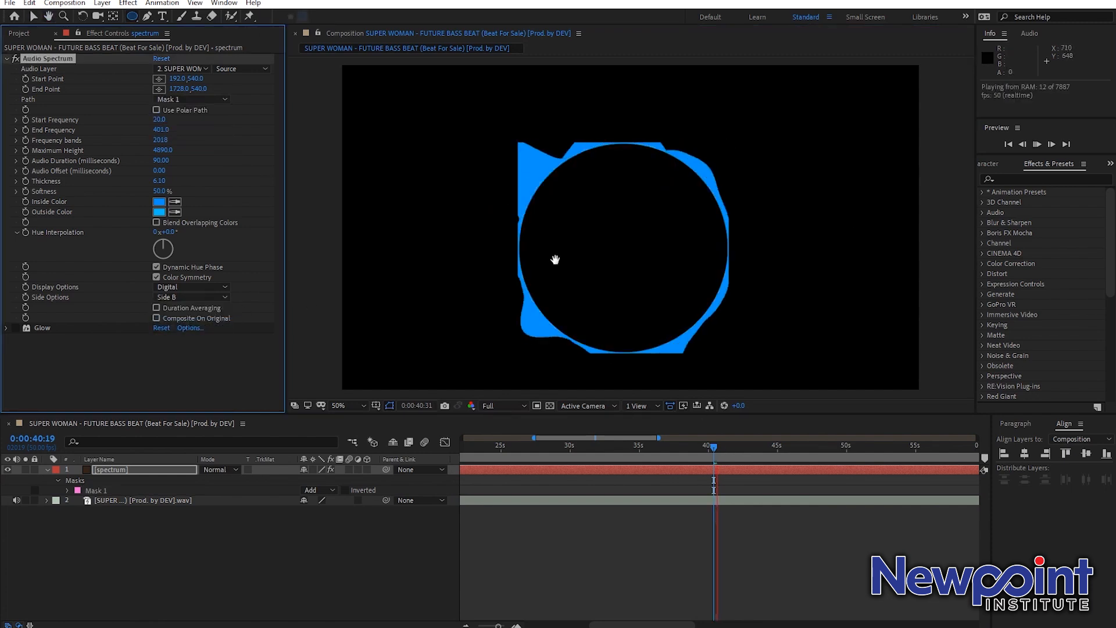
key(space)
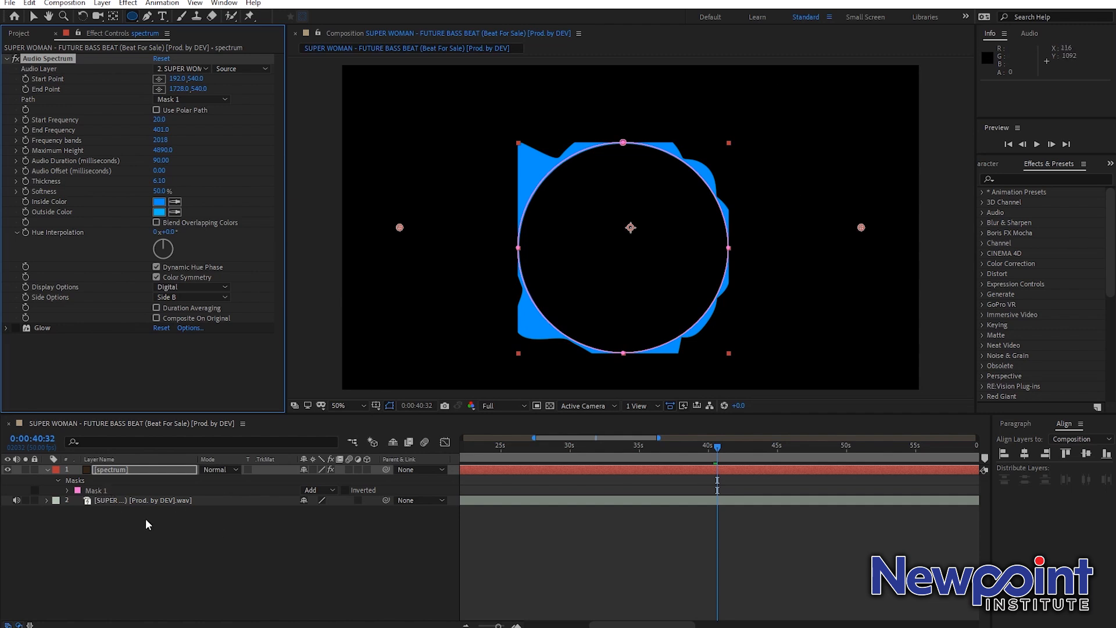
Step: Delete the circular mask from the spectrum layer and set Side Options to Side A
click(122, 490)
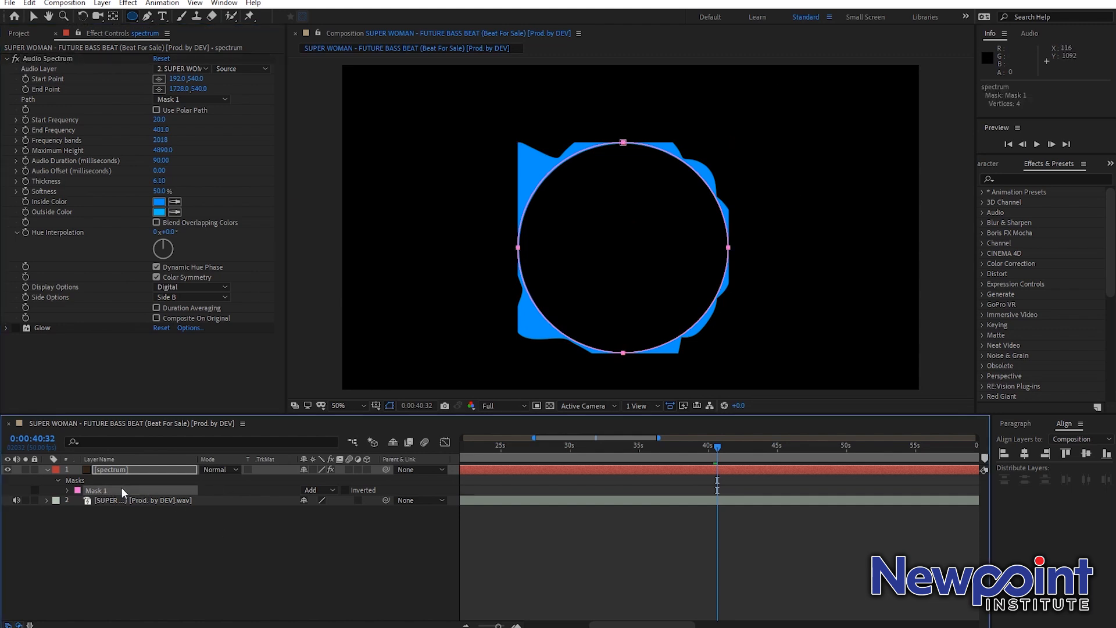
key(Delete)
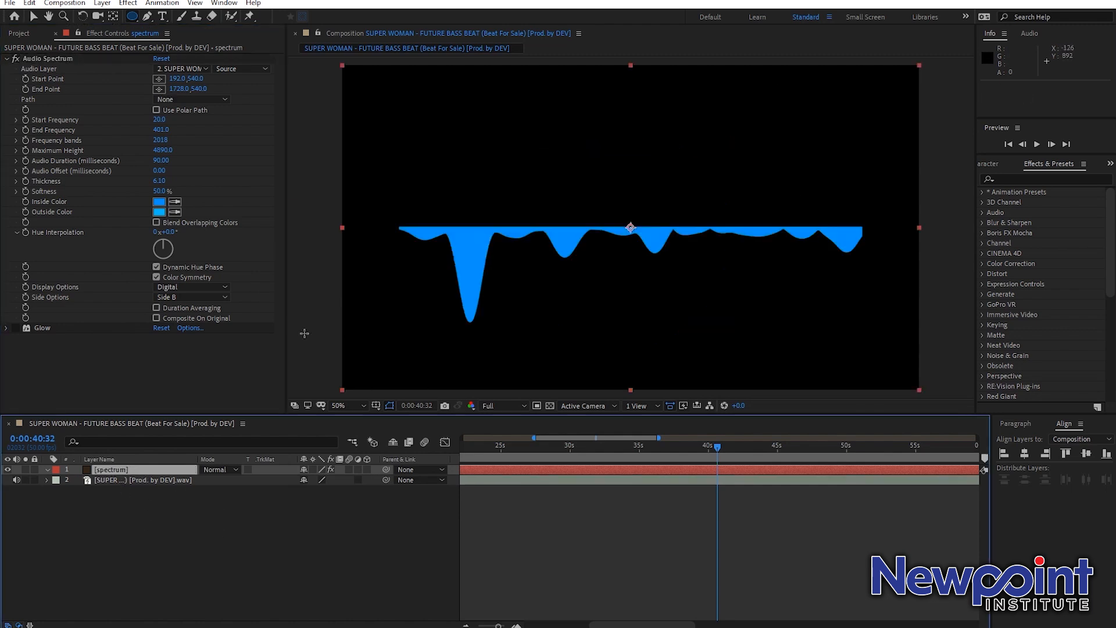
click(197, 298)
click(192, 310)
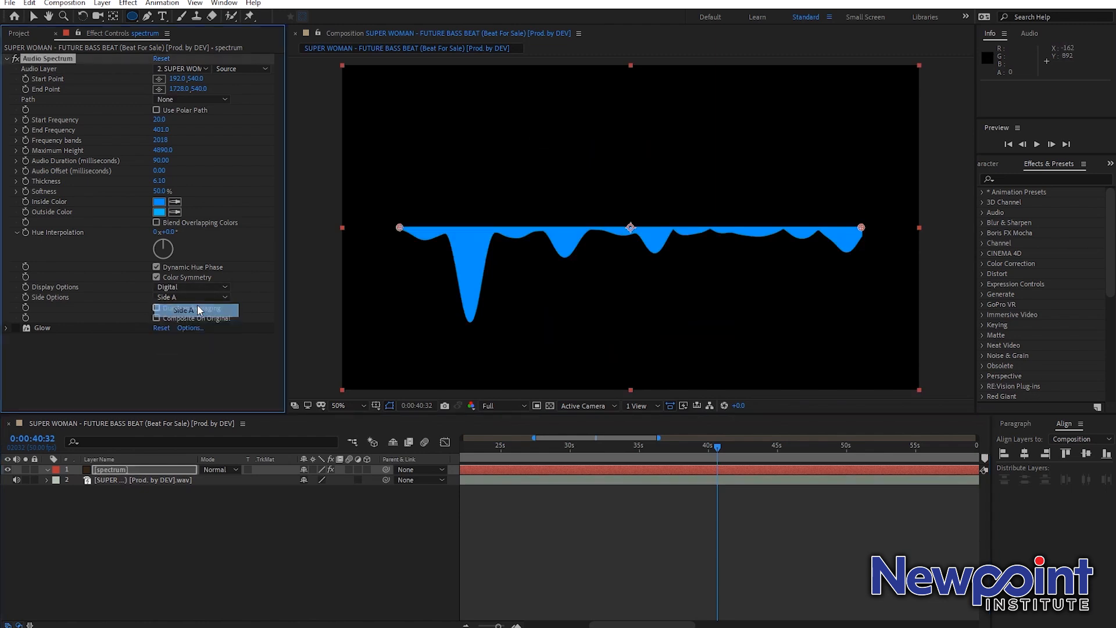
Step: Find the Polar Coordinates effect, apply it to the spectrum layer and try out its Interpolation
click(1019, 179)
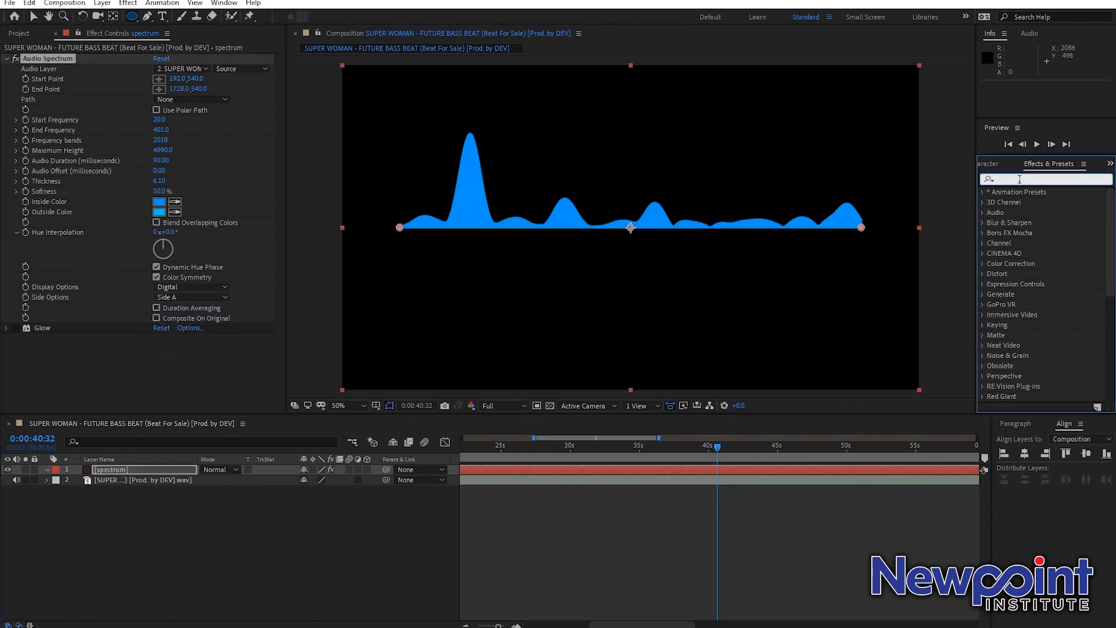
text(polar)
drag(1034, 202, 636, 470)
mouse_move(165, 348)
mouse_down()
mouse_move(192, 349)
mouse_move(169, 351)
mouse_up()
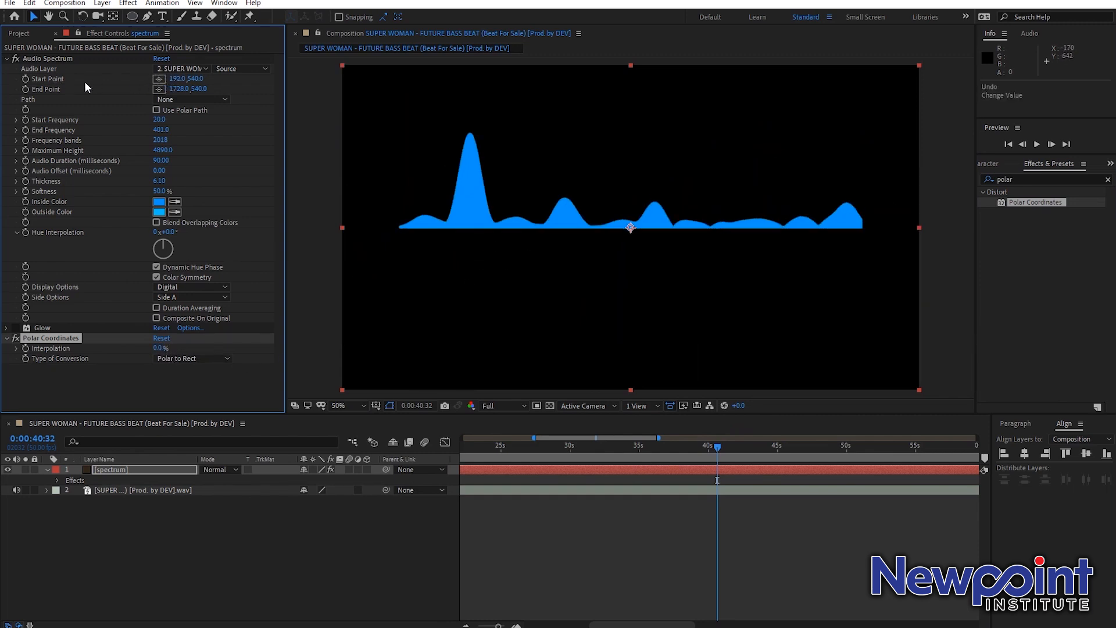
Step: Set the Audio Spectrum's Start Point X to 0 so the wave begins at the frame's edge
click(43, 59)
drag(398, 228, 349, 227)
key(ctrl+z)
click(179, 80)
text(0)
key(Return)
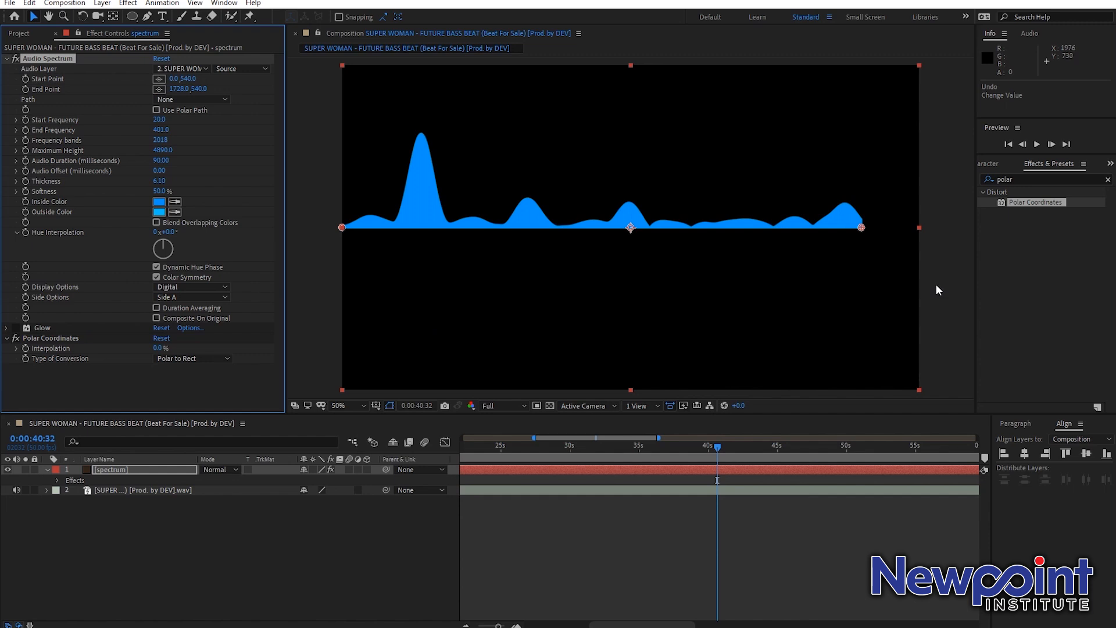
Step: Set the Audio Spectrum's End Point X to 1920/2 so the wave ends at the frame's centre
click(180, 89)
text(1)
text(920/2)
key(Return)
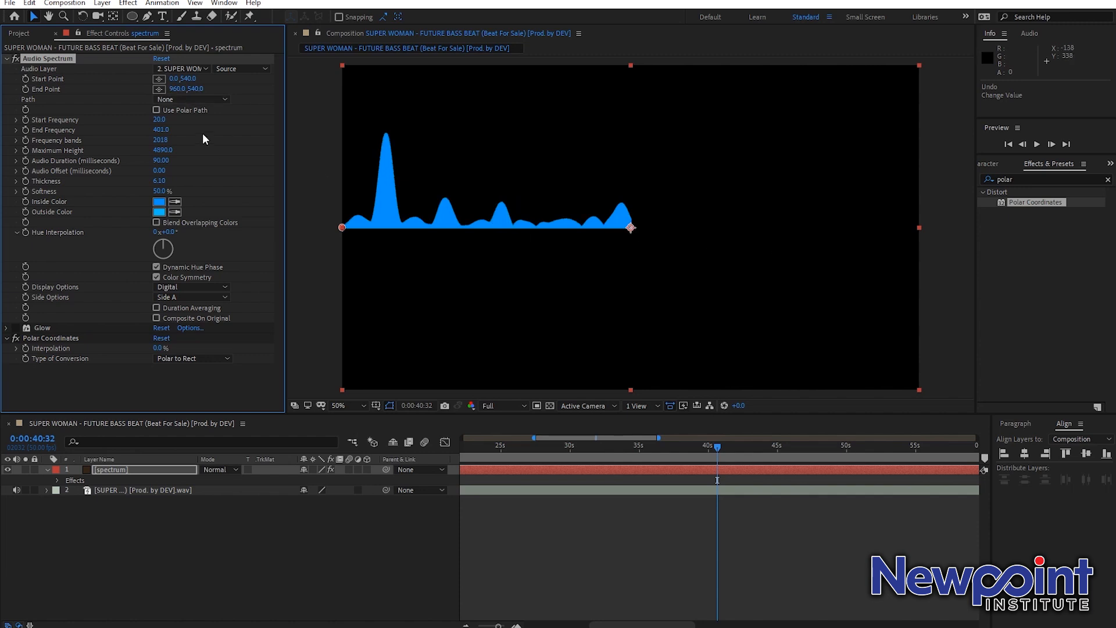
Step: Try doubling the End Point X to 1920, and undo the change
click(177, 91)
double_click(178, 90)
click(190, 89)
text(*2)
key(Return)
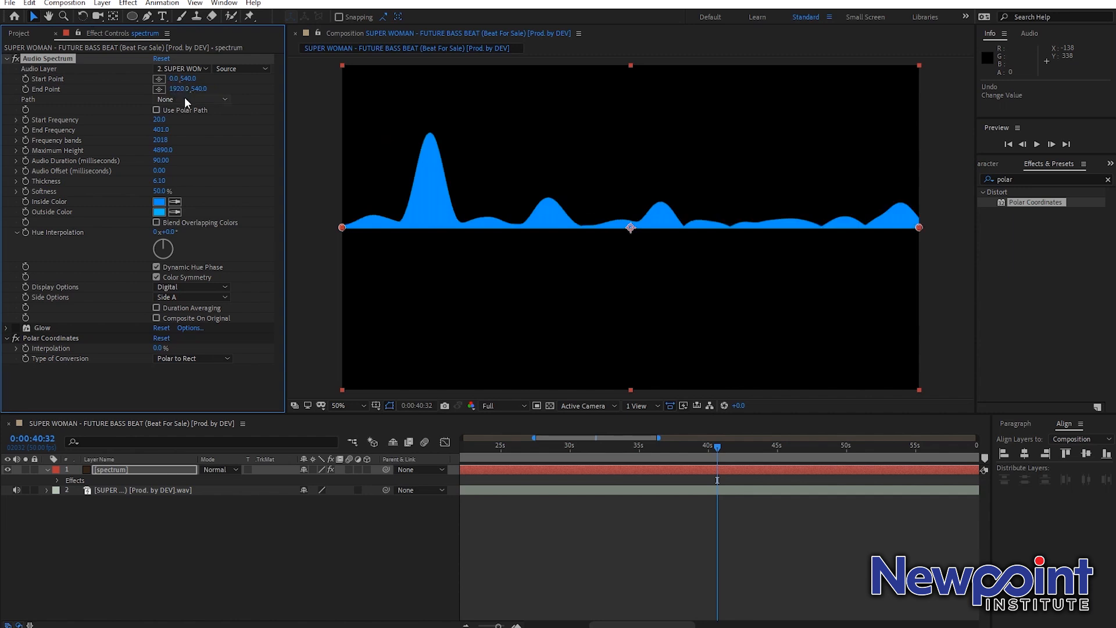
key(ctrl+z)
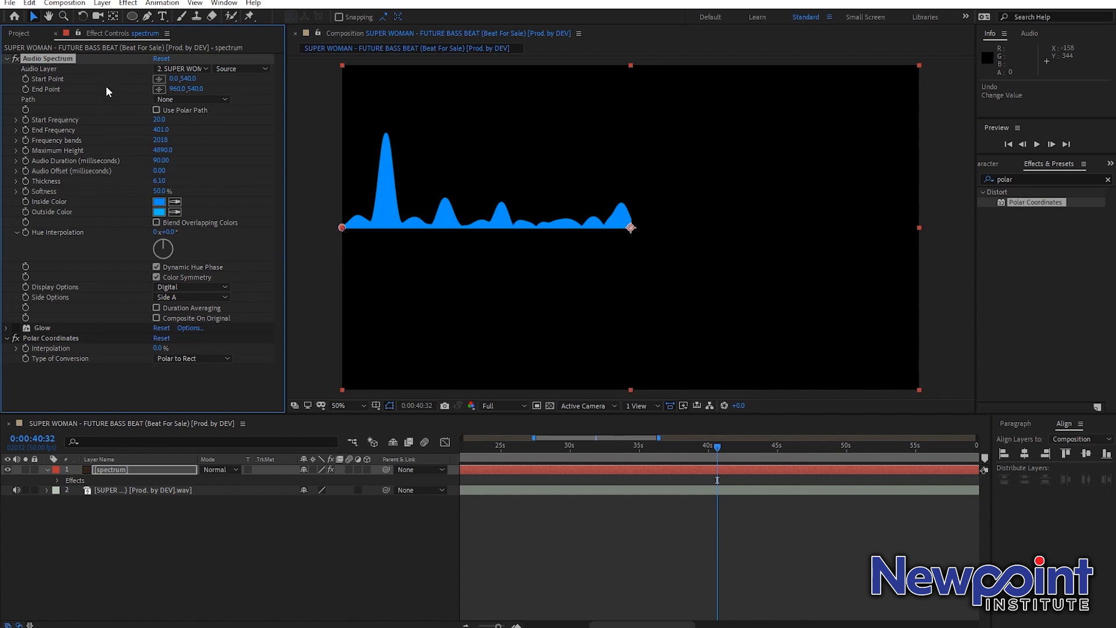
Step: Toggle Glow briefly, test a second Polar Coordinates effect with Interpolation at 41%, and delete that duplicate
click(15, 328)
click(15, 327)
drag(1029, 204, 207, 378)
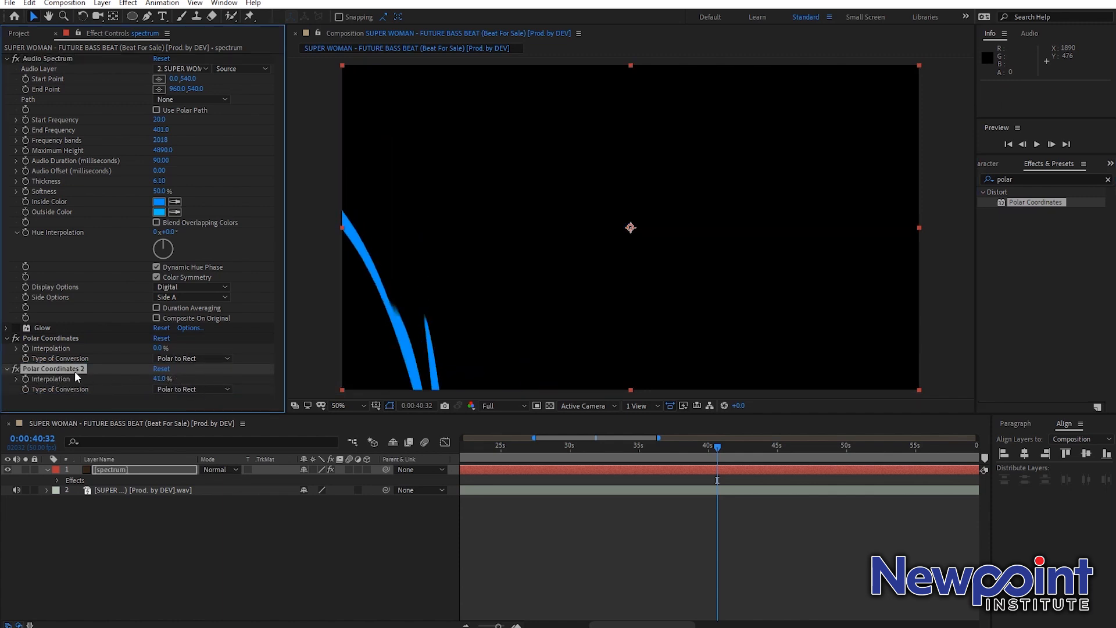
key(Delete)
Step: Set the Polar Coordinates Interpolation to 100% and its Type of Conversion to Rect to Polar
drag(157, 348, 239, 344)
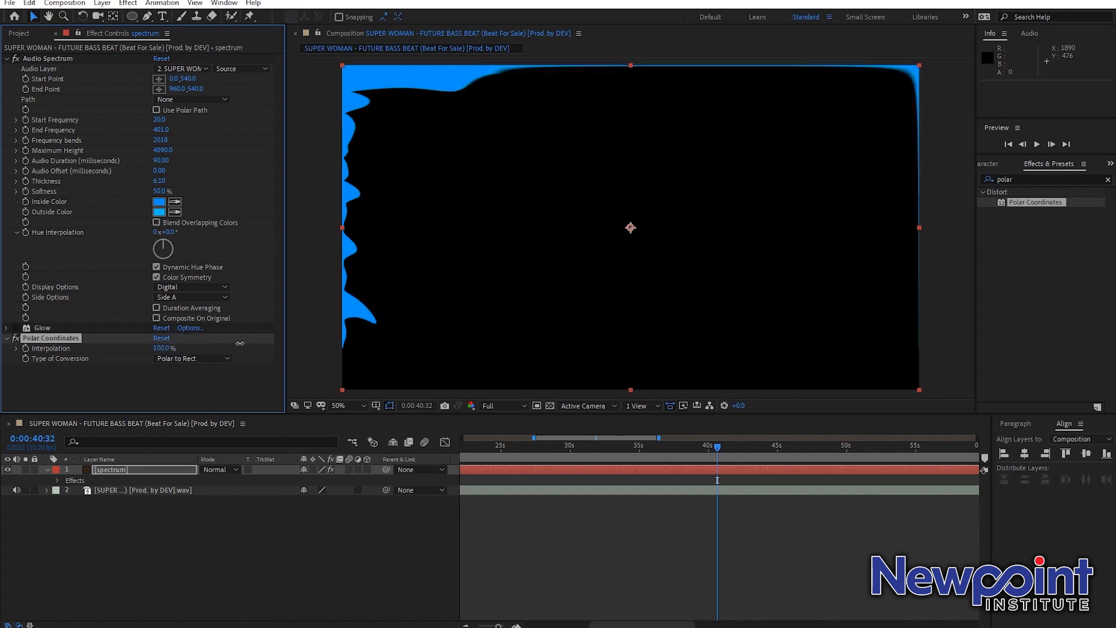
click(207, 371)
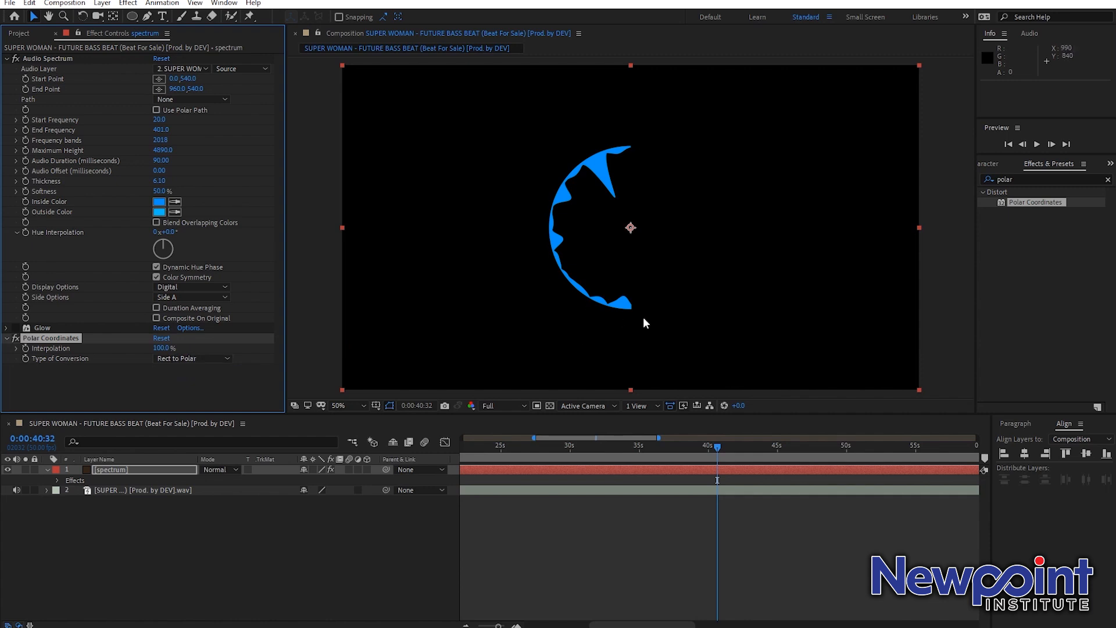
Step: Set the Audio Spectrum's Side Options to Side B
click(224, 297)
click(207, 324)
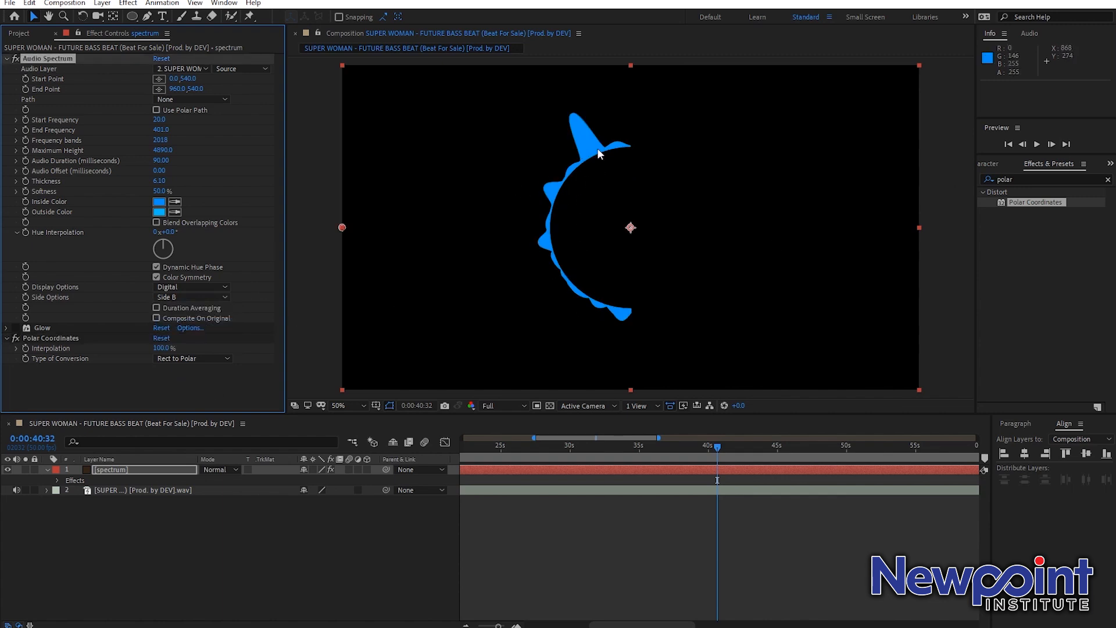
Step: Find the Mirror effect, apply it after Polar Coordinates on the spectrum layer, and set its Reflection Center X to 960
click(1070, 174)
text(mi)
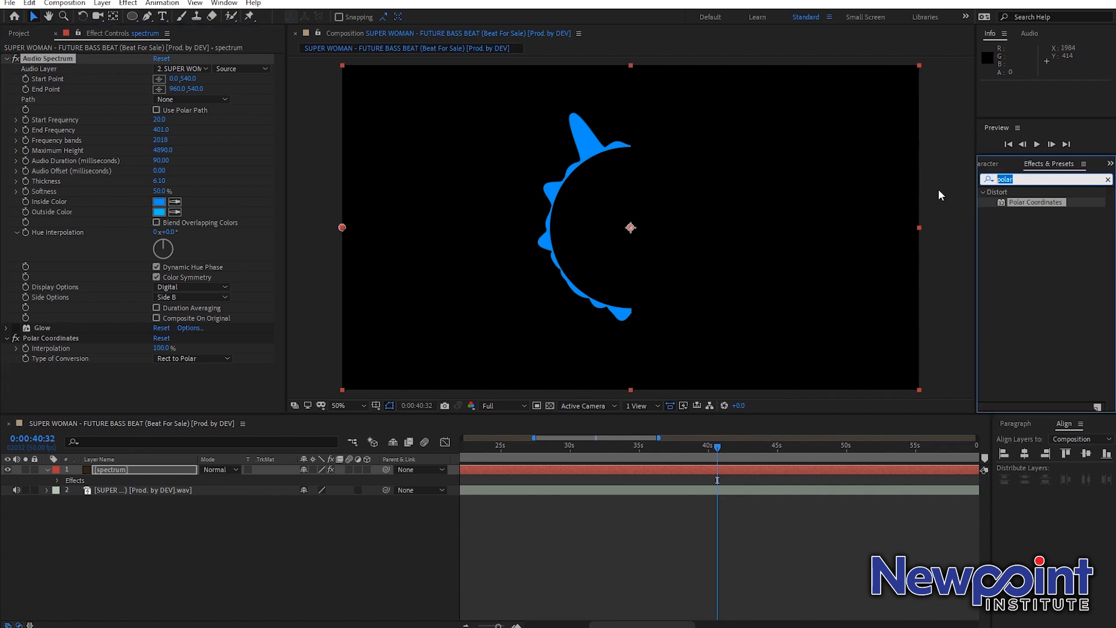
text(rror)
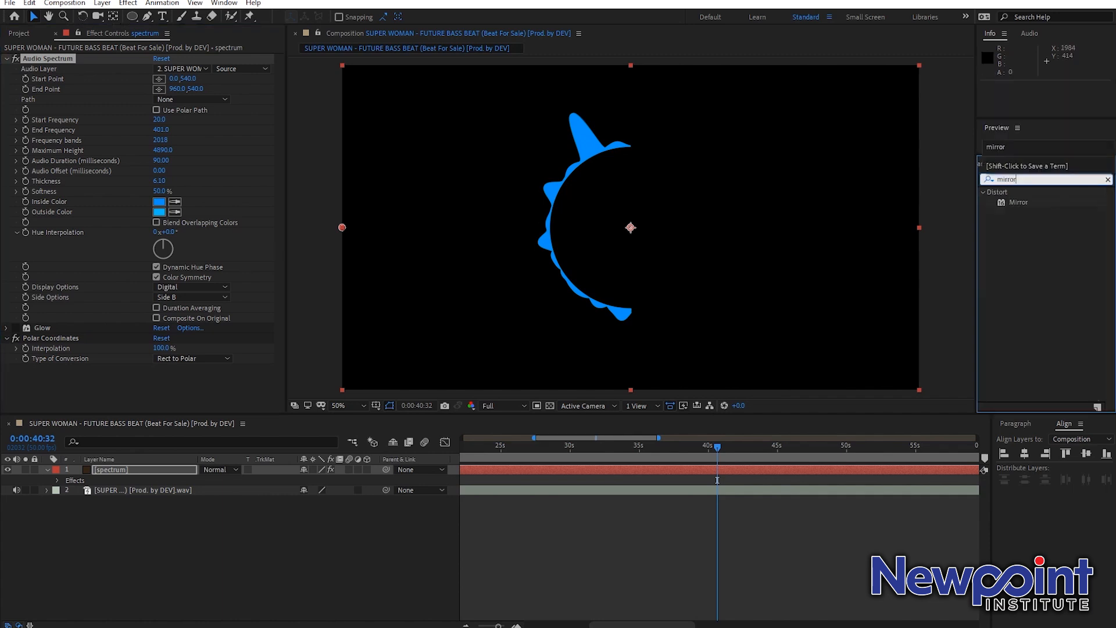
drag(1076, 203, 1, 377)
click(181, 372)
text(960)
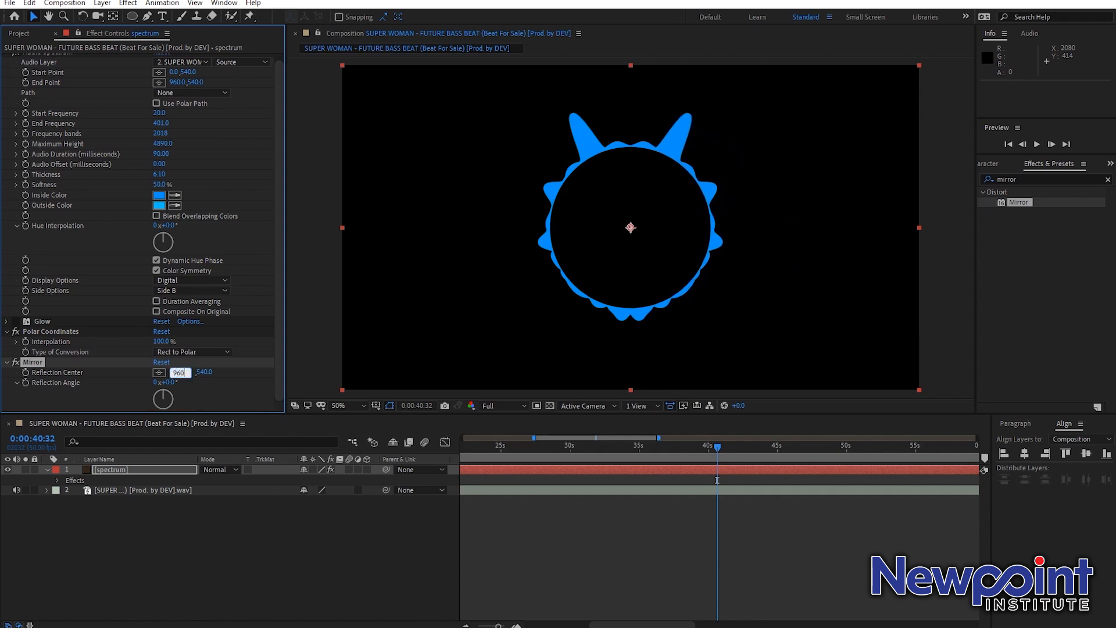
key(Return)
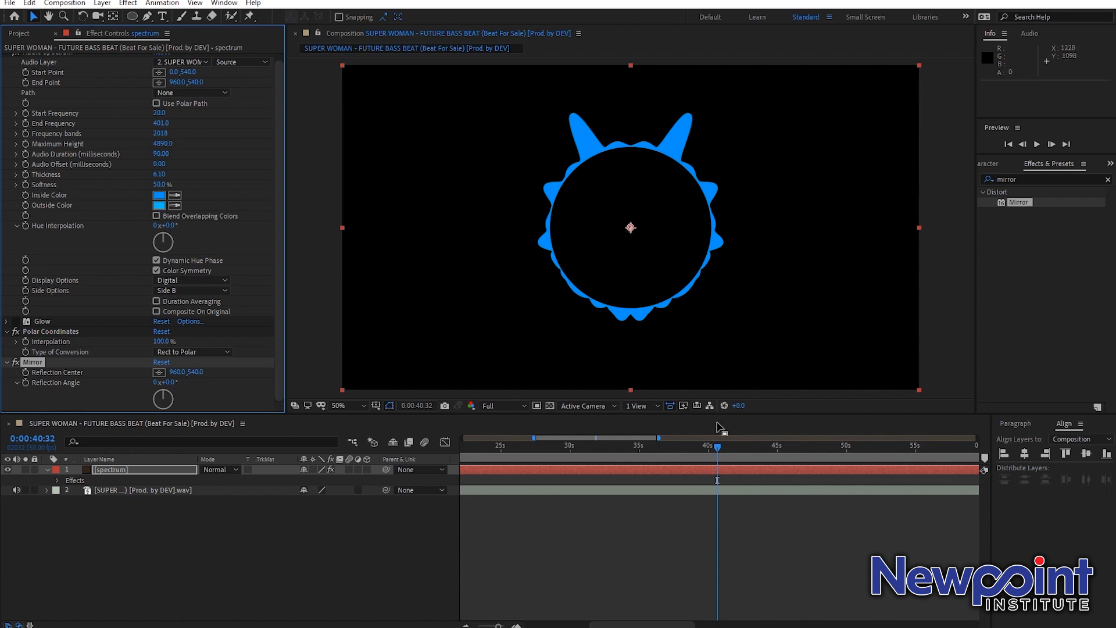
Step: Preview the mirrored circular waveform from about 0:00:37
key(space)
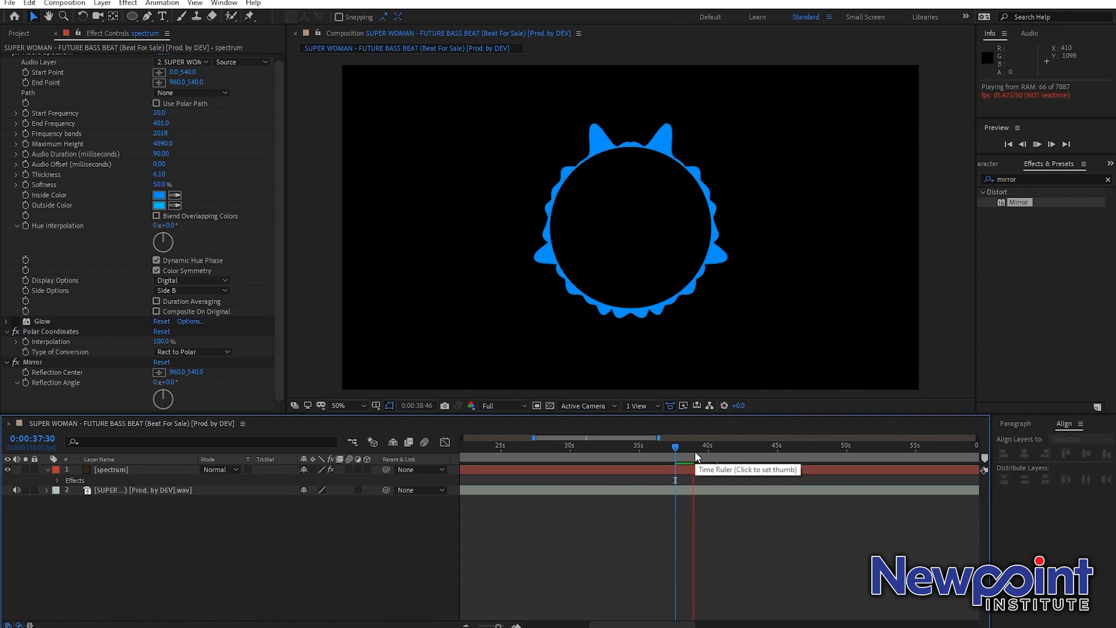
click(677, 445)
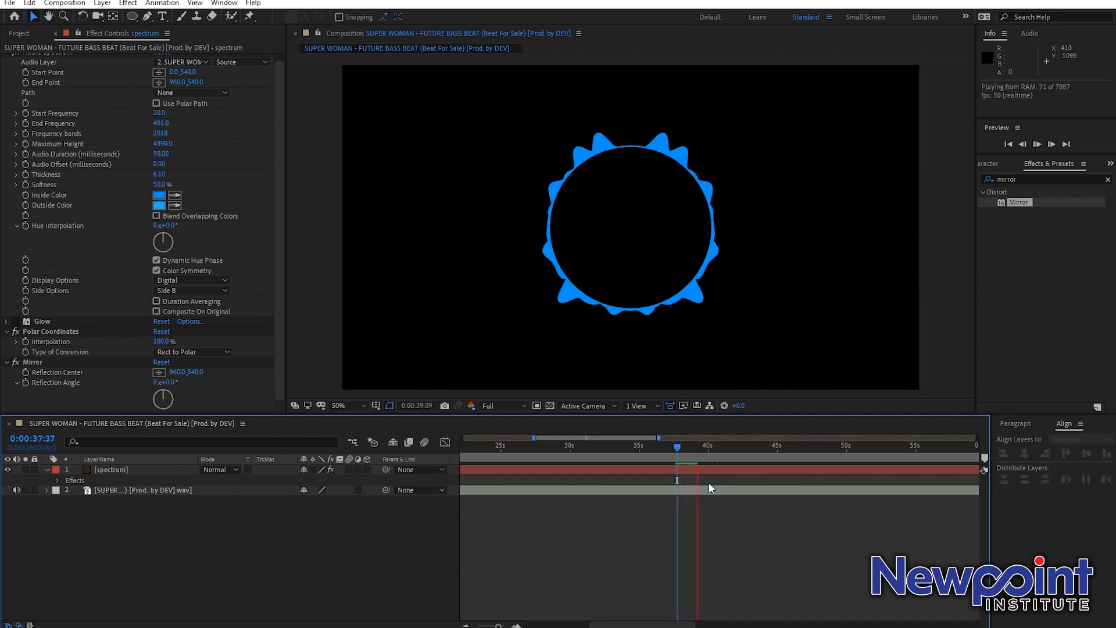
key(space)
Step: Preview the circular waveform from about 0:01:19 and move the current time to 0:01:20:34
drag(498, 625, 478, 625)
click(722, 458)
key(space)
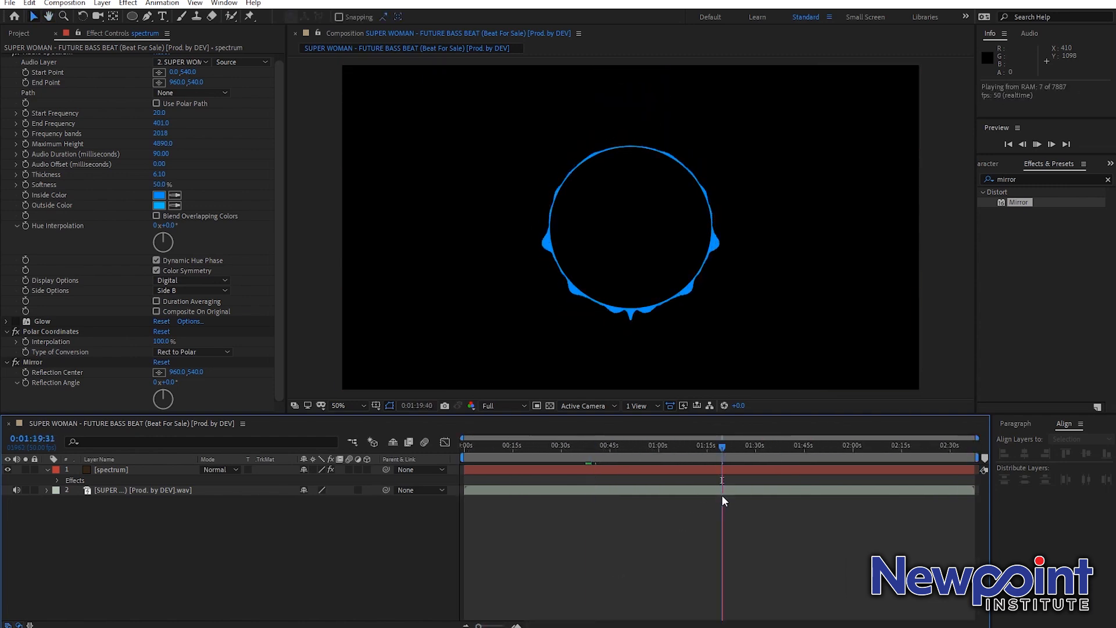
key(space)
key(equal)
key(equal)
key(equal)
click(713, 451)
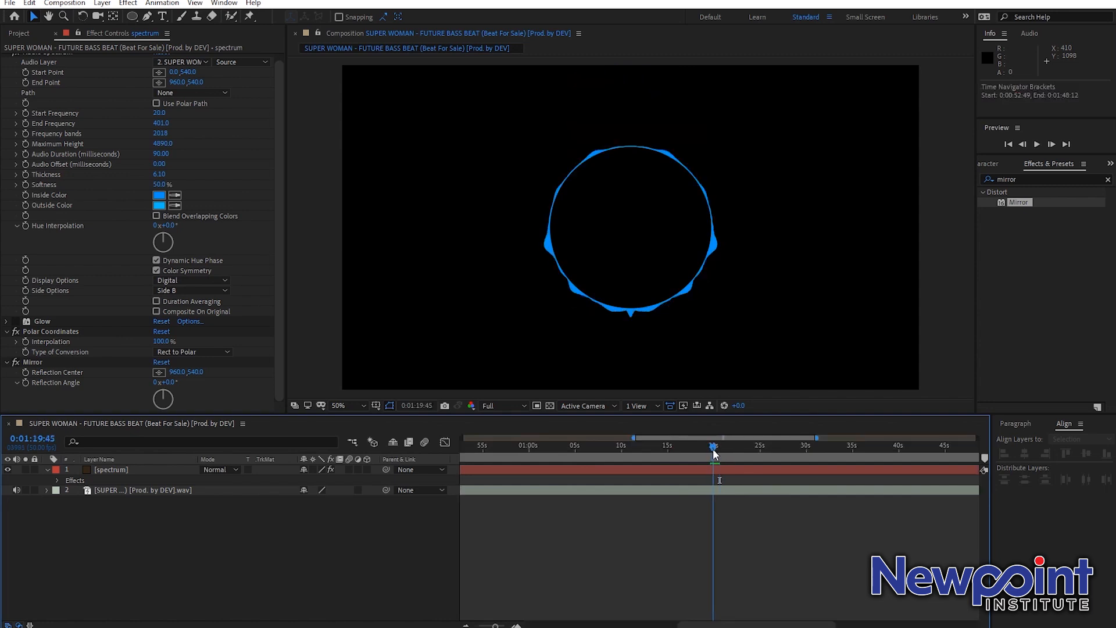
key(space)
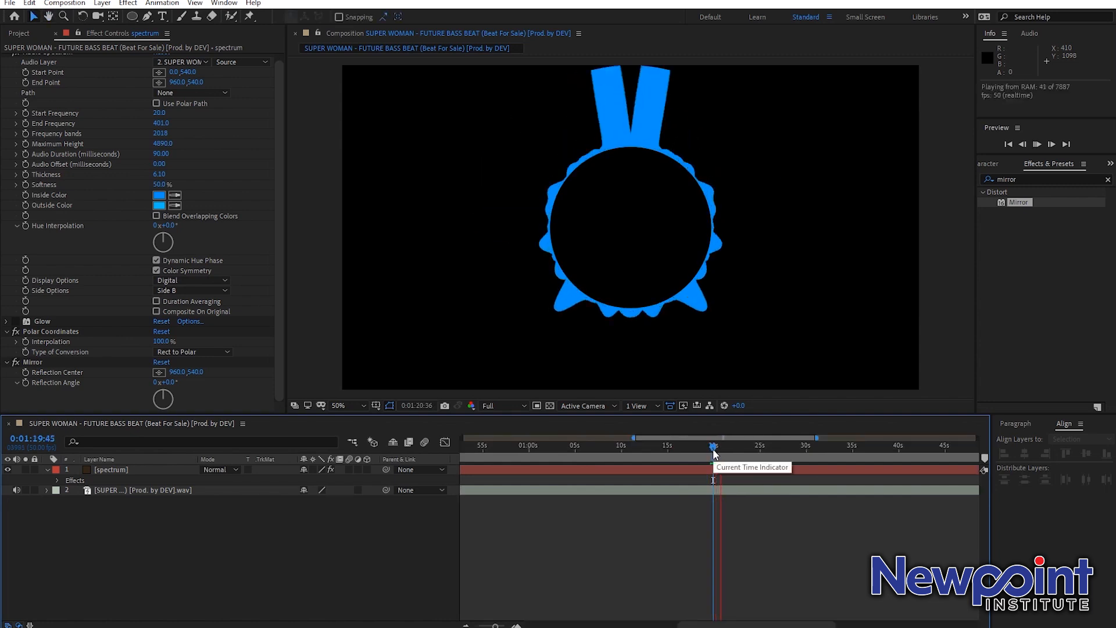
drag(714, 451, 720, 455)
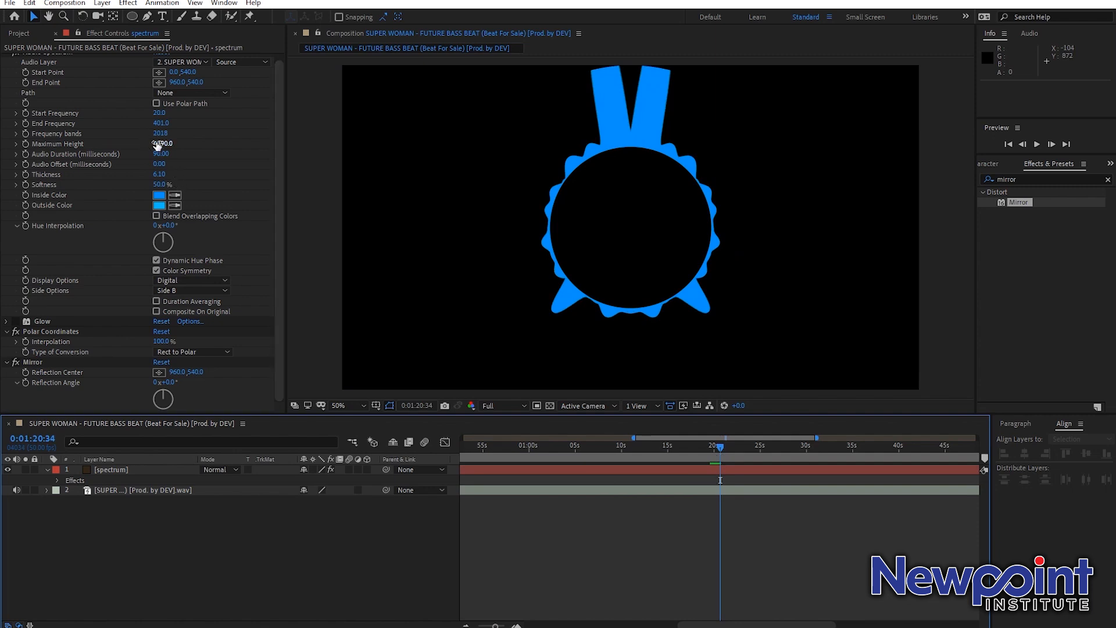
Step: Set the Audio Spectrum's Maximum Height to 2760 and its Start Frequency to 50
drag(163, 145, 55, 165)
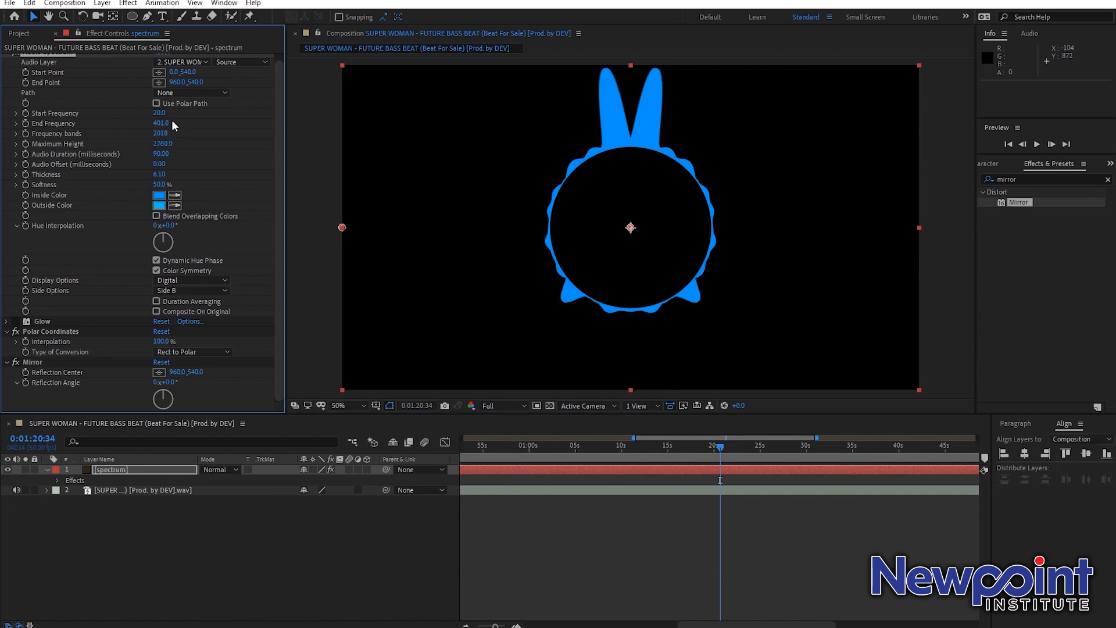
drag(161, 118, 134, 119)
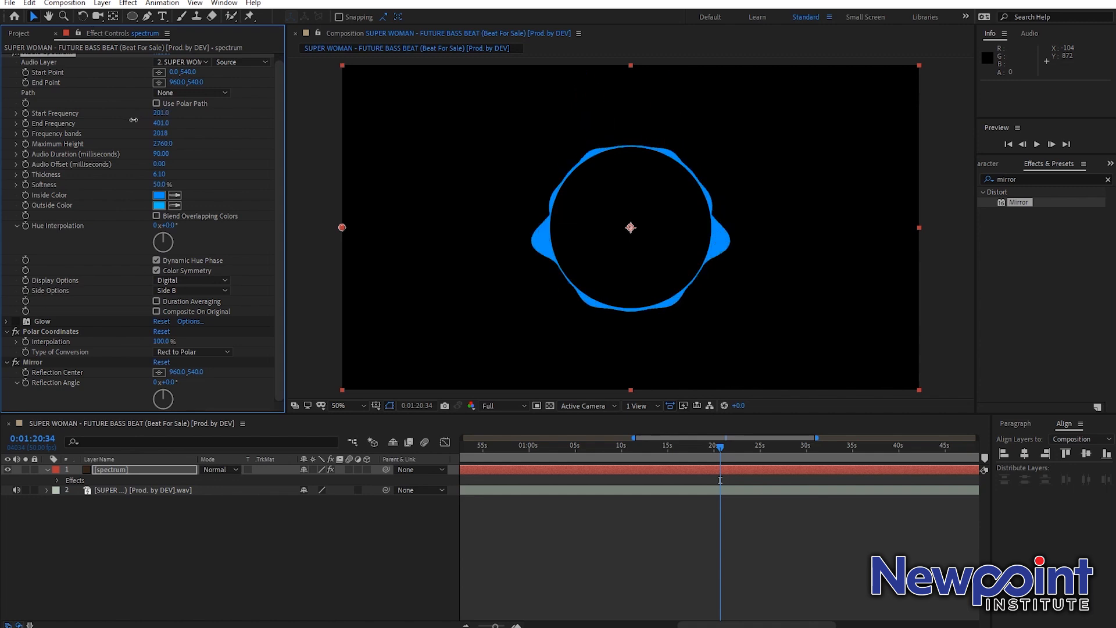
click(162, 113)
text(100)
key(Return)
click(166, 114)
text(5)
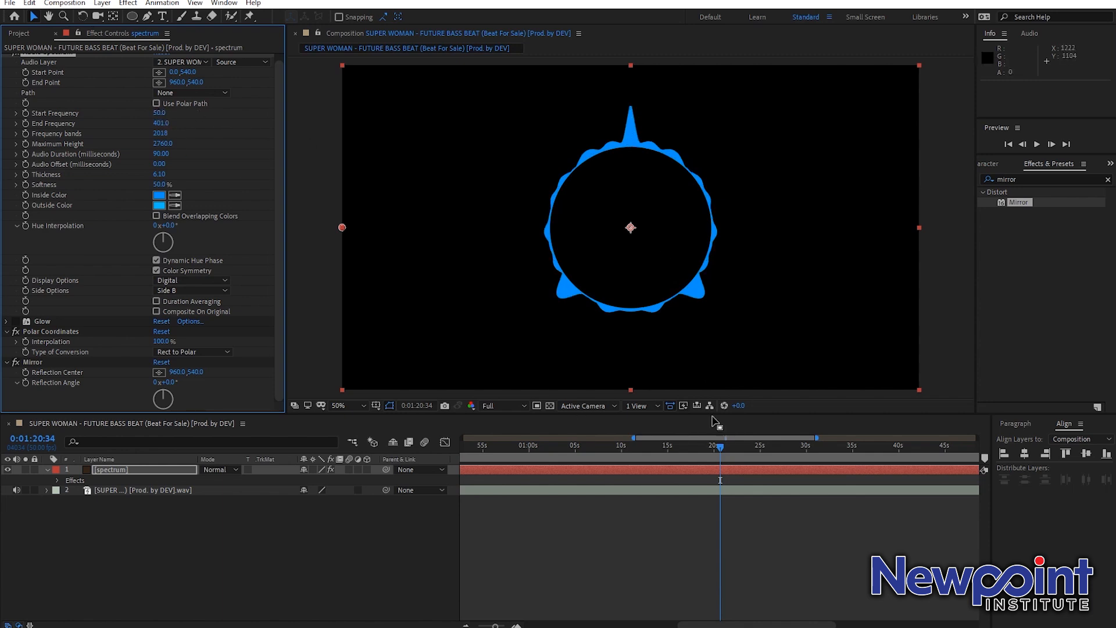
Step: Preview the adjusted waveform twice from about 0:01:20:34
key(space)
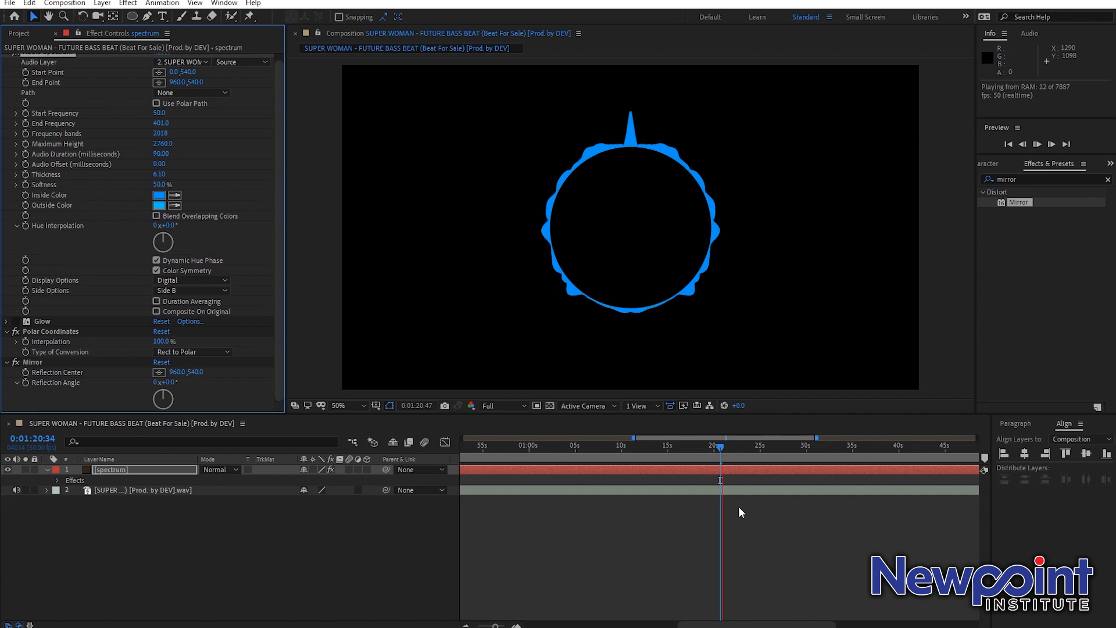
key(space)
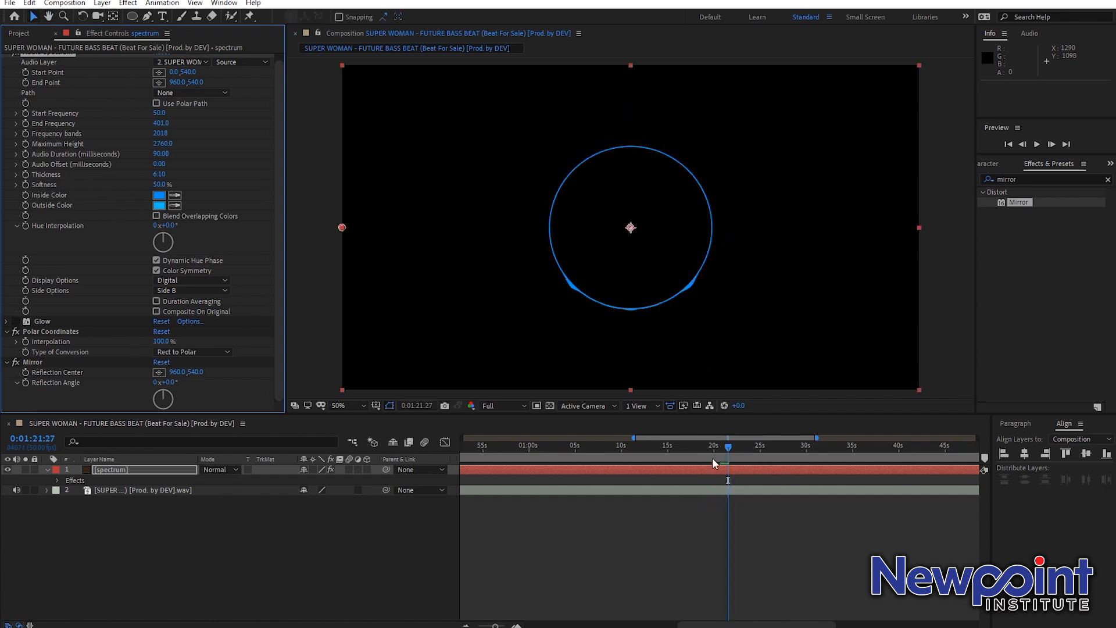
drag(722, 450, 721, 448)
key(space)
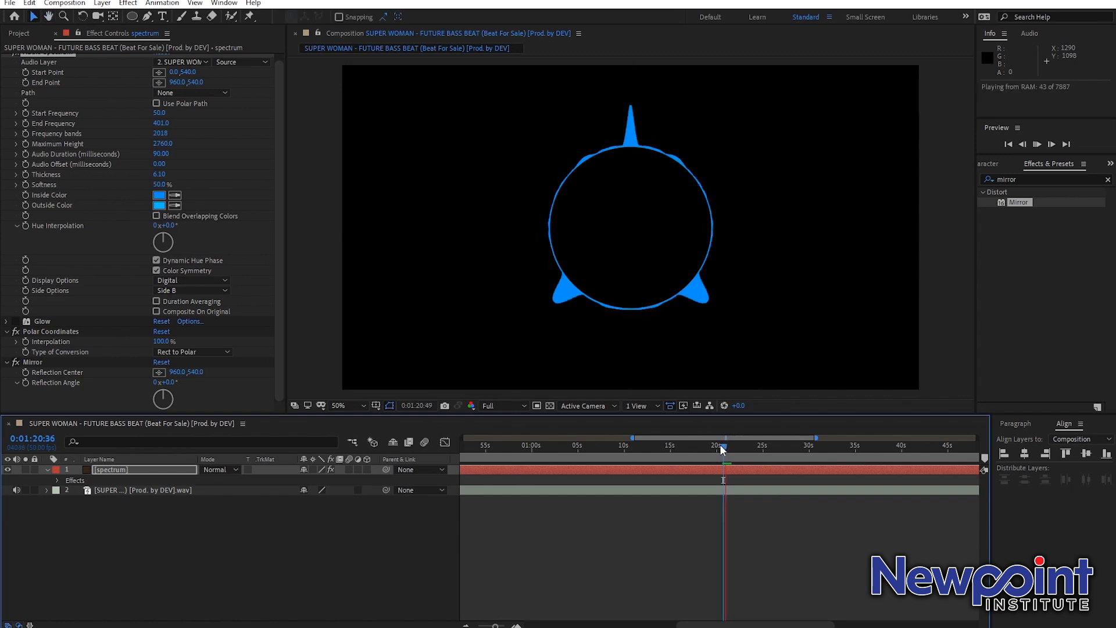
key(space)
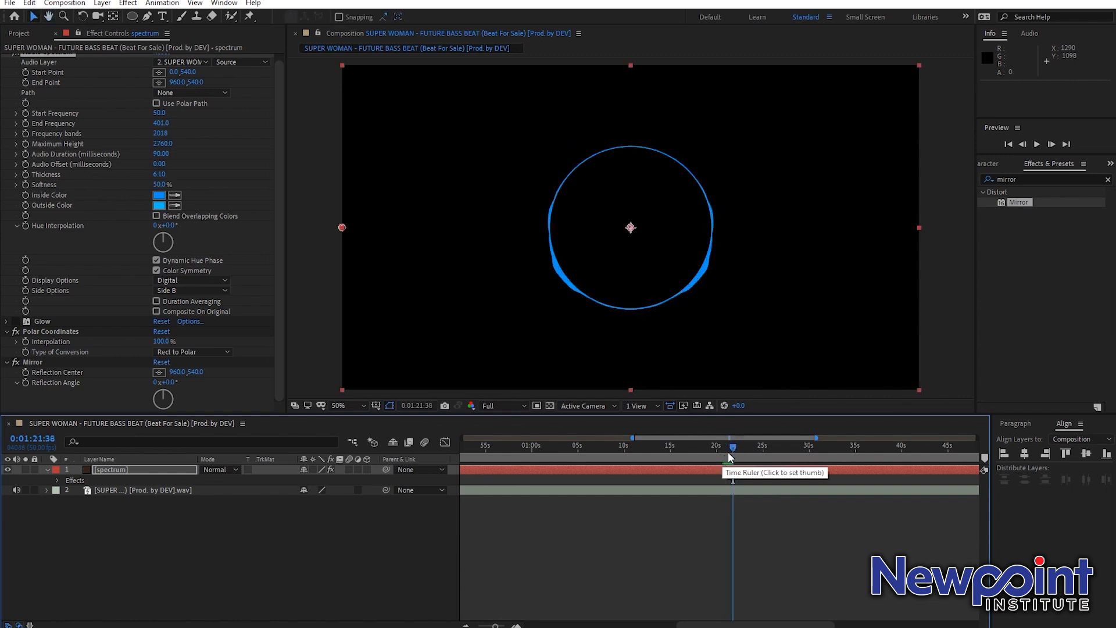
Step: Turn the Glow effect back on and move the current time to 0:01:20:26
click(16, 320)
click(721, 448)
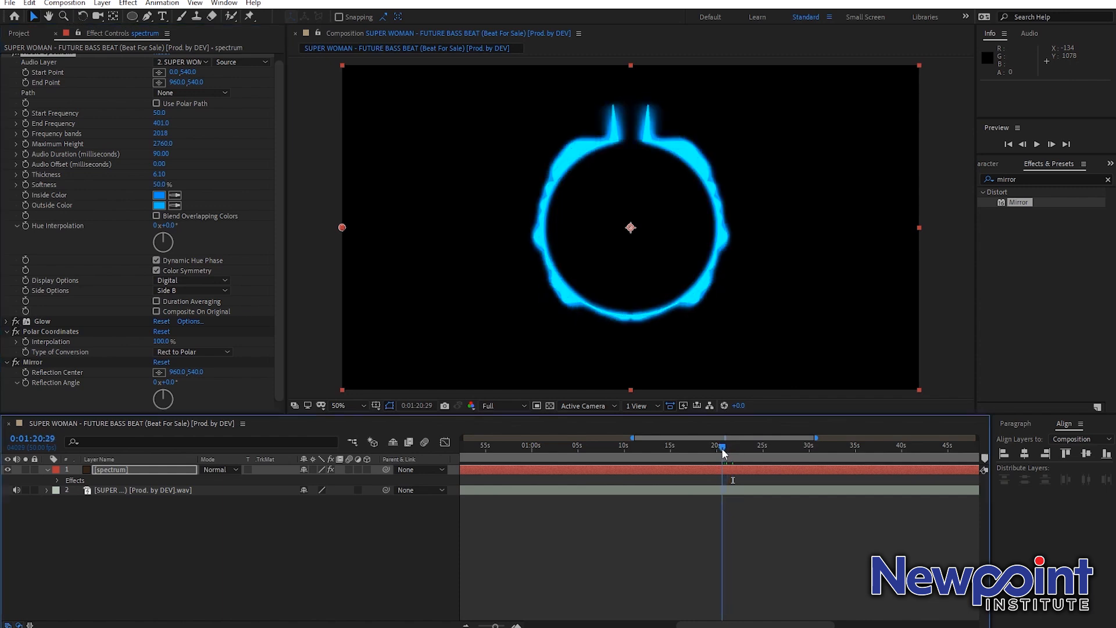
drag(720, 450, 721, 451)
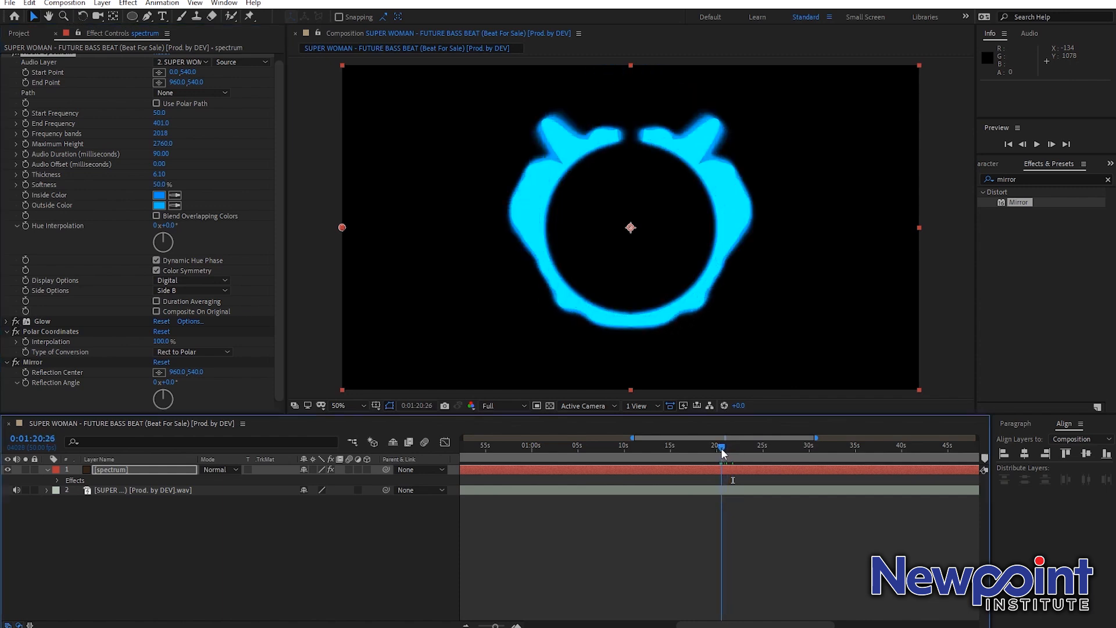
Step: Reduce the Glow Radius to 29 and collapse the Glow settings
click(6, 321)
scroll(104, 334, down, 3)
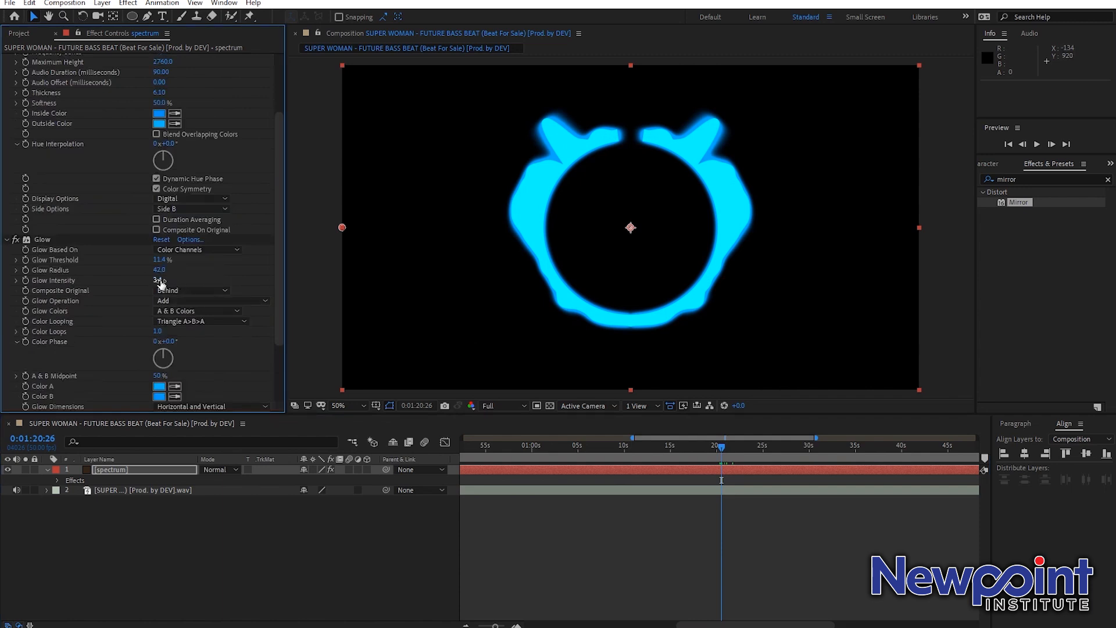
mouse_move(158, 270)
mouse_down()
mouse_move(128, 277)
mouse_move(143, 278)
mouse_up()
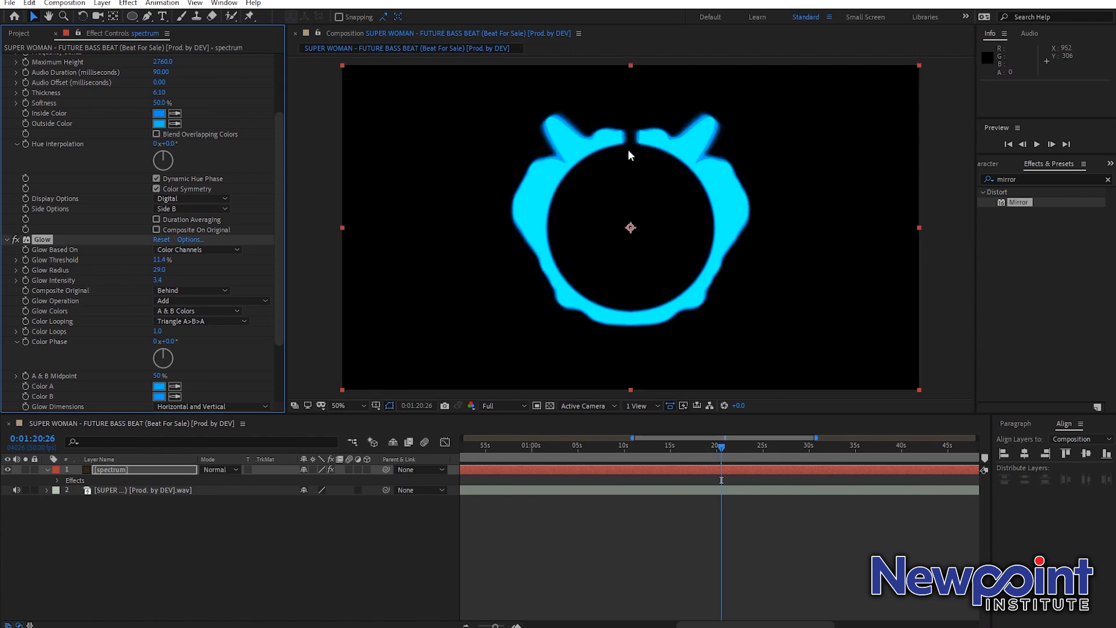
click(7, 240)
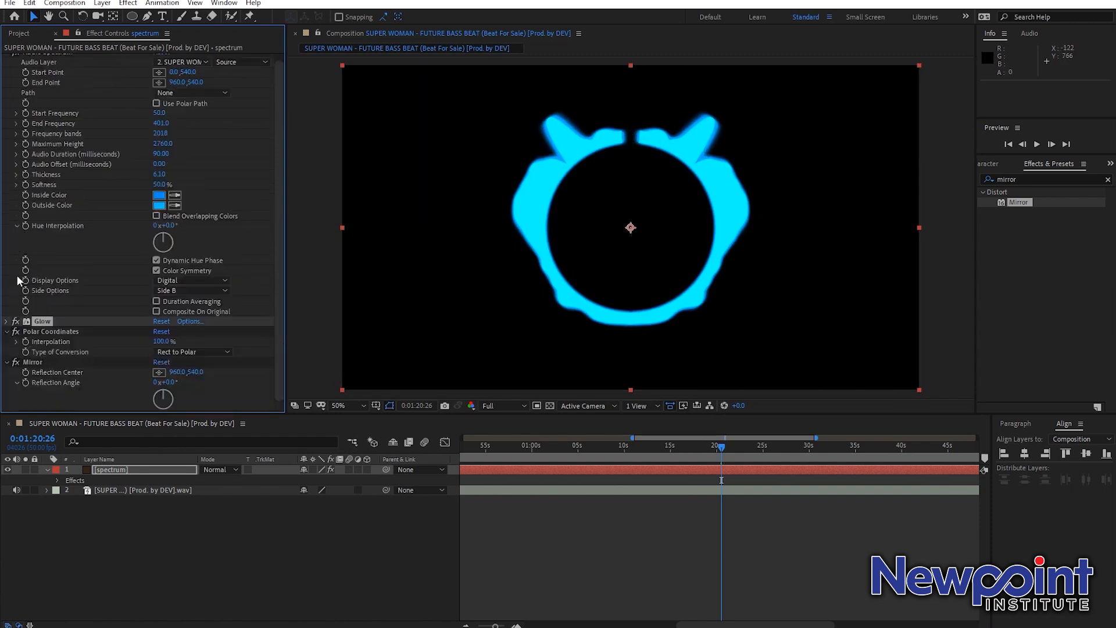
Step: Reorder the effects so Glow comes after Mirror, and collapse the settings of Audio Spectrum, Polar Coordinates and Mirror
drag(44, 320, 54, 392)
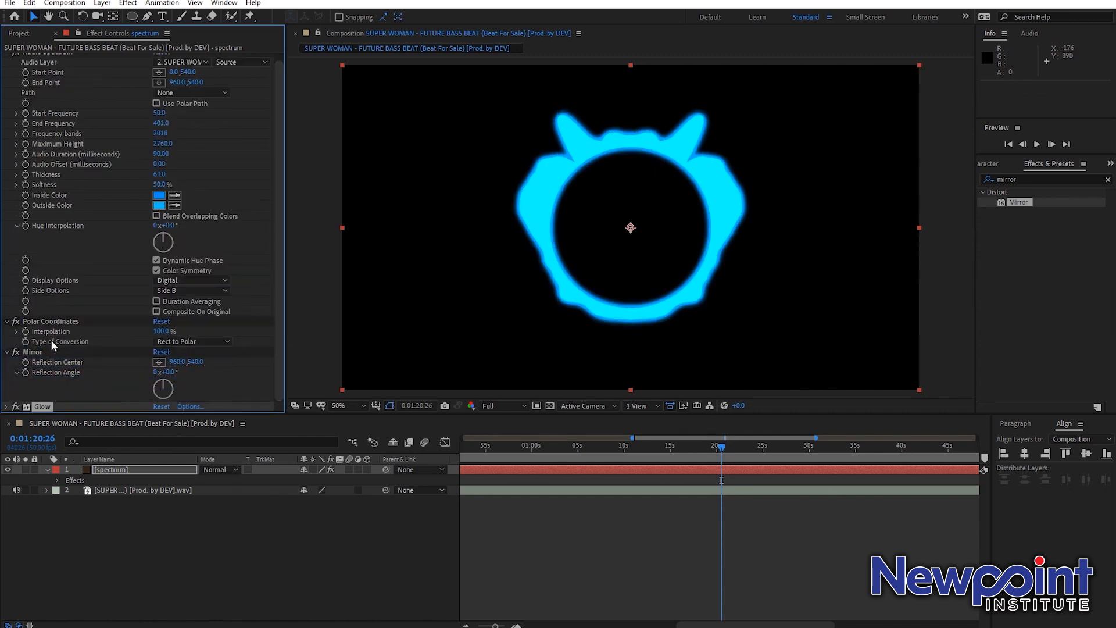
scroll(24, 103, up, 1)
click(7, 58)
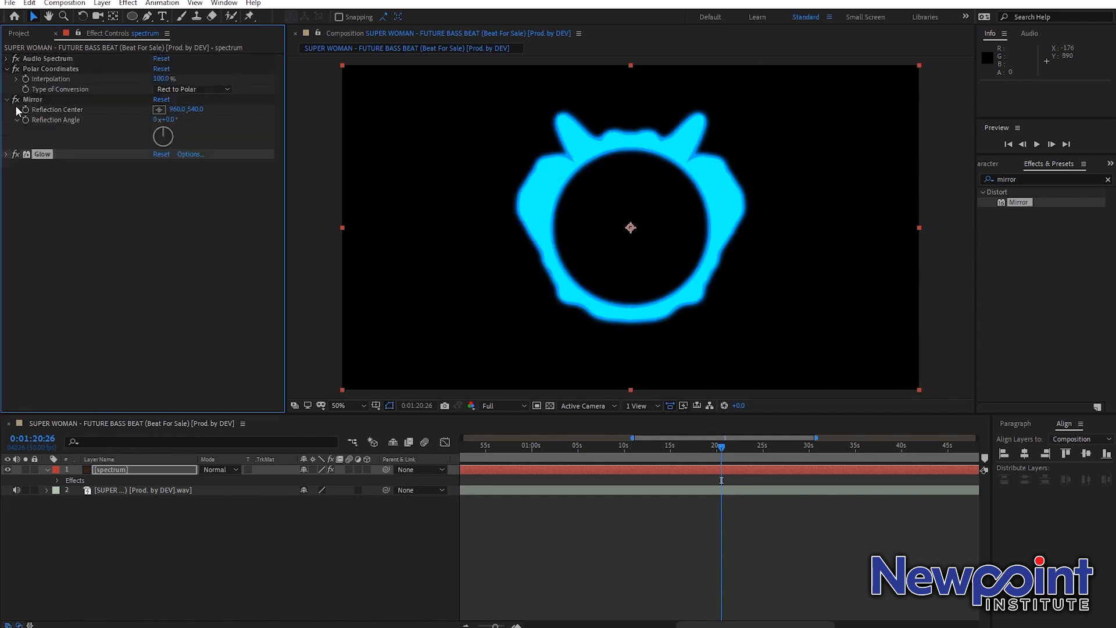
click(7, 68)
click(7, 78)
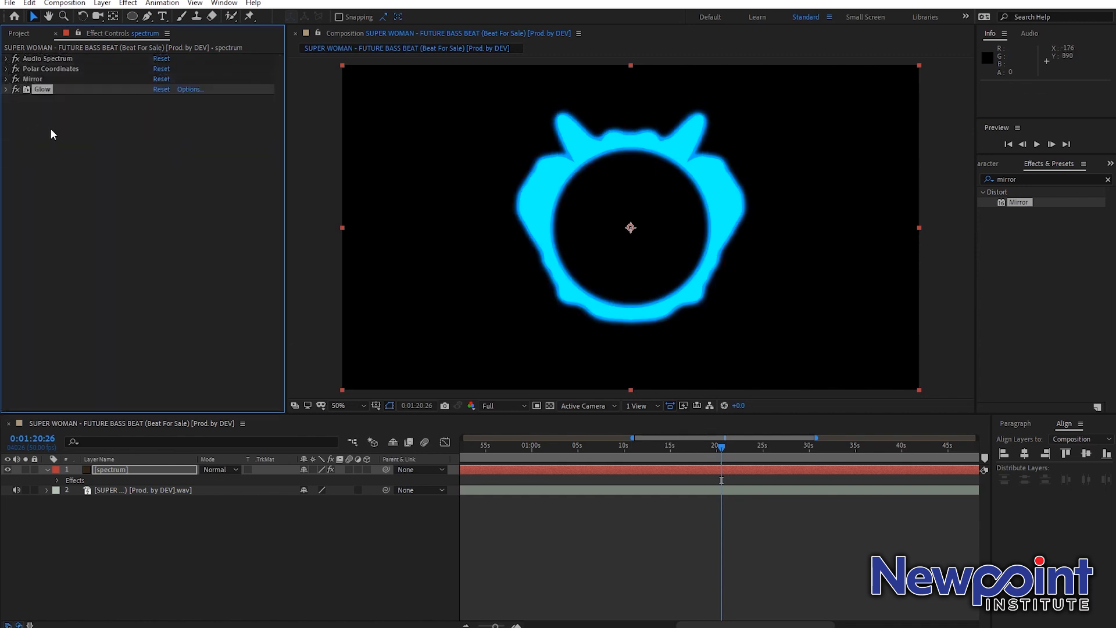
click(45, 90)
click(55, 97)
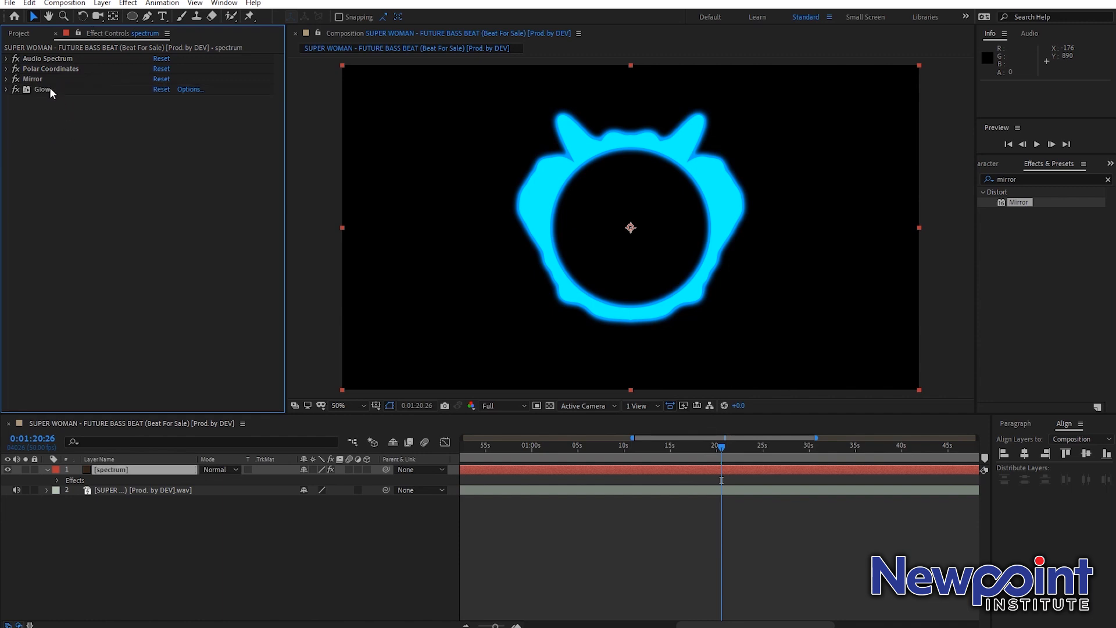
drag(41, 70, 54, 124)
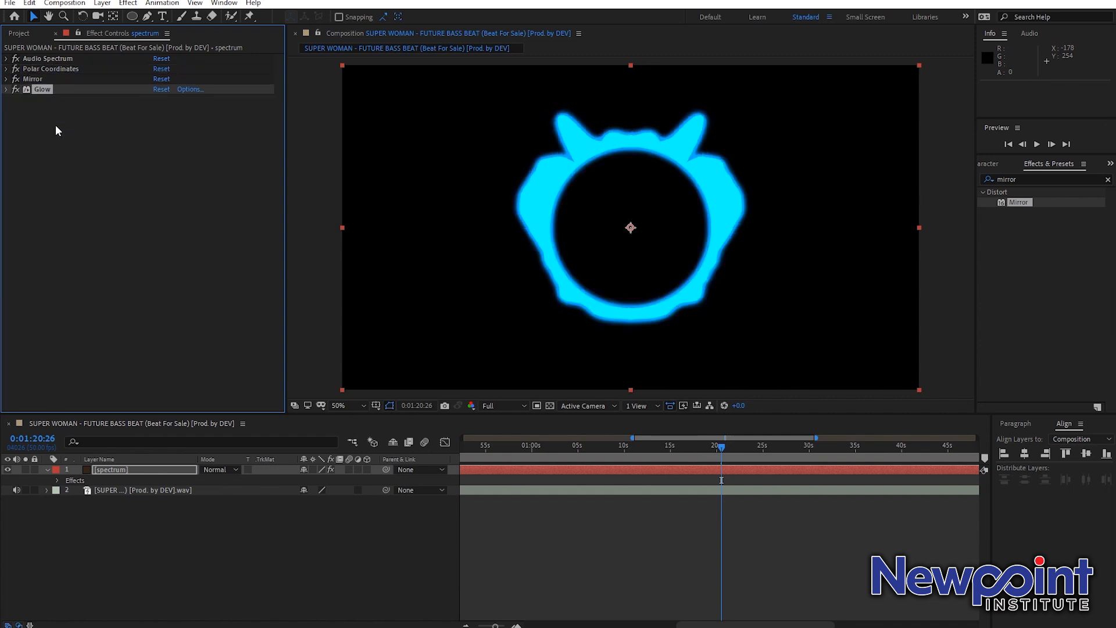
Step: Set the Glow Threshold to 38.4% and the Glow Intensity to 1.7
click(6, 91)
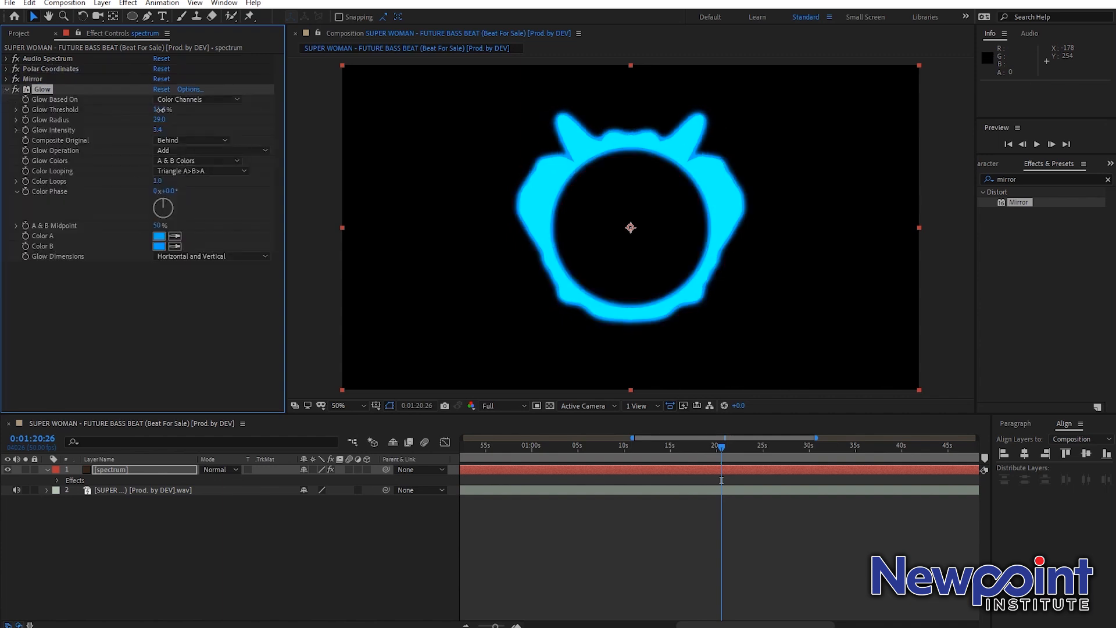
drag(163, 129, 80, 147)
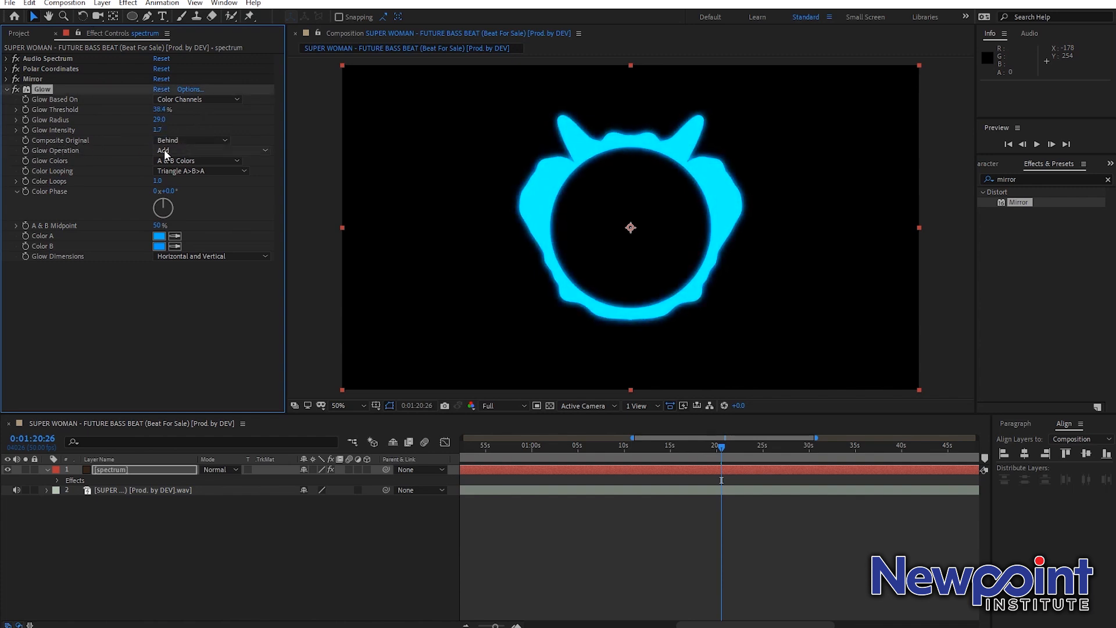
Step: Preview the glowing circular waveform around 0:01:20:23 and move the current time to 0:01:20:32
key(space)
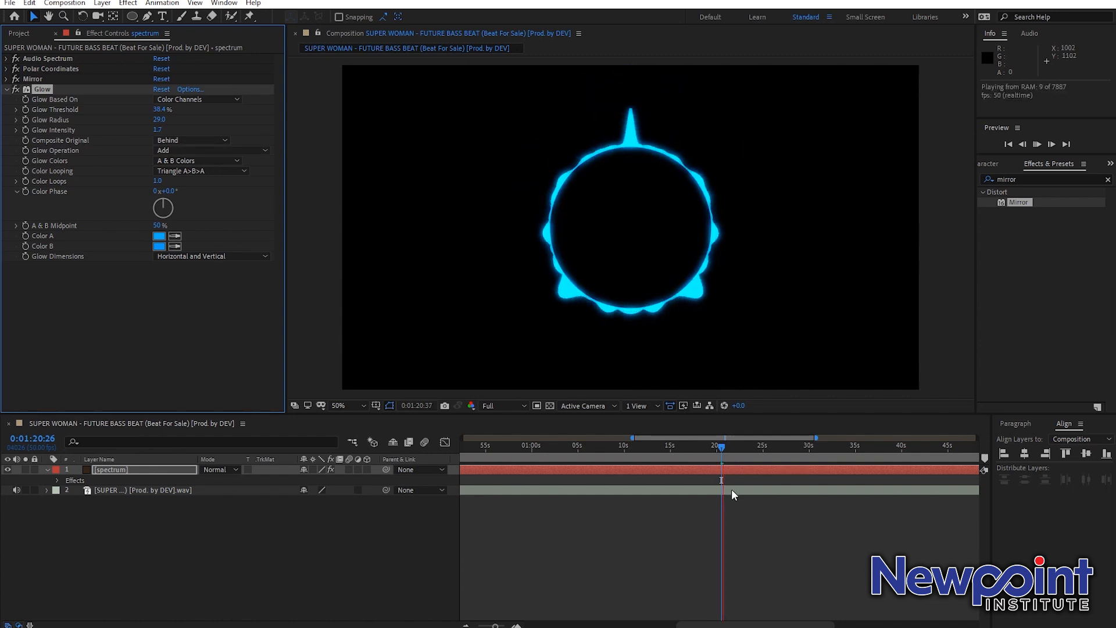
click(724, 449)
drag(724, 449, 721, 447)
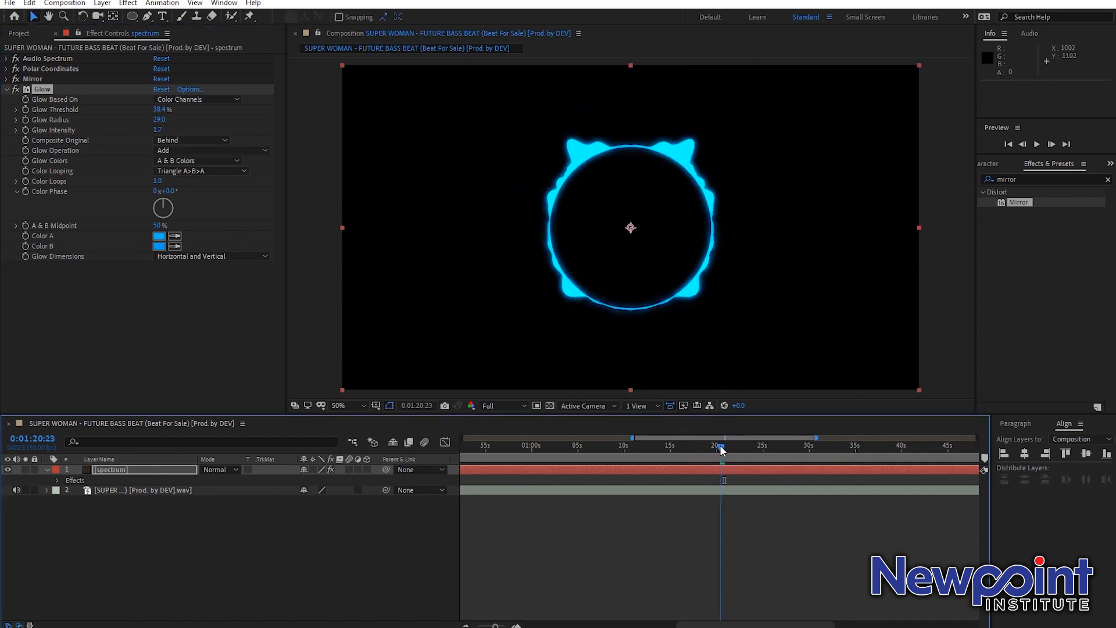
key(space)
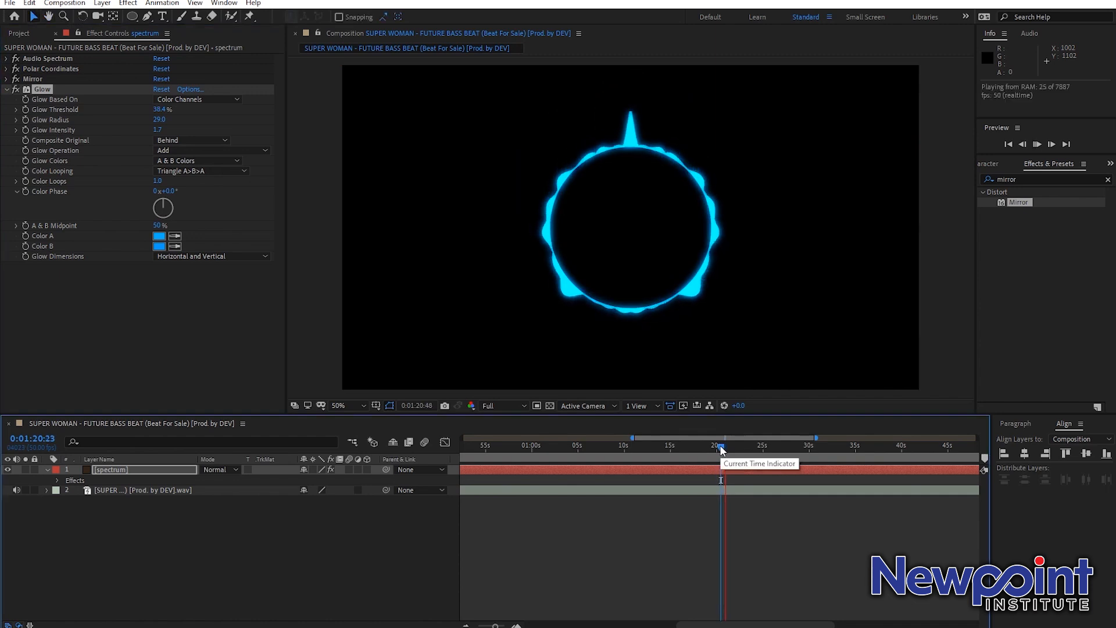
key(space)
drag(725, 451, 722, 451)
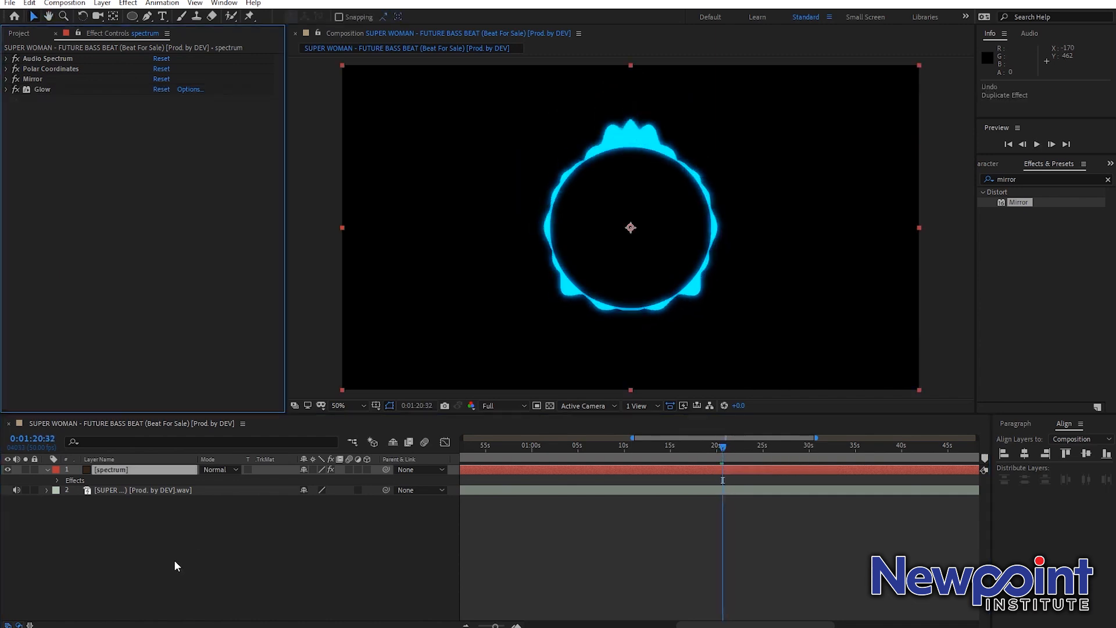
Step: Duplicate the spectrum layer in the timeline
click(174, 560)
click(141, 468)
key(ctrl+d)
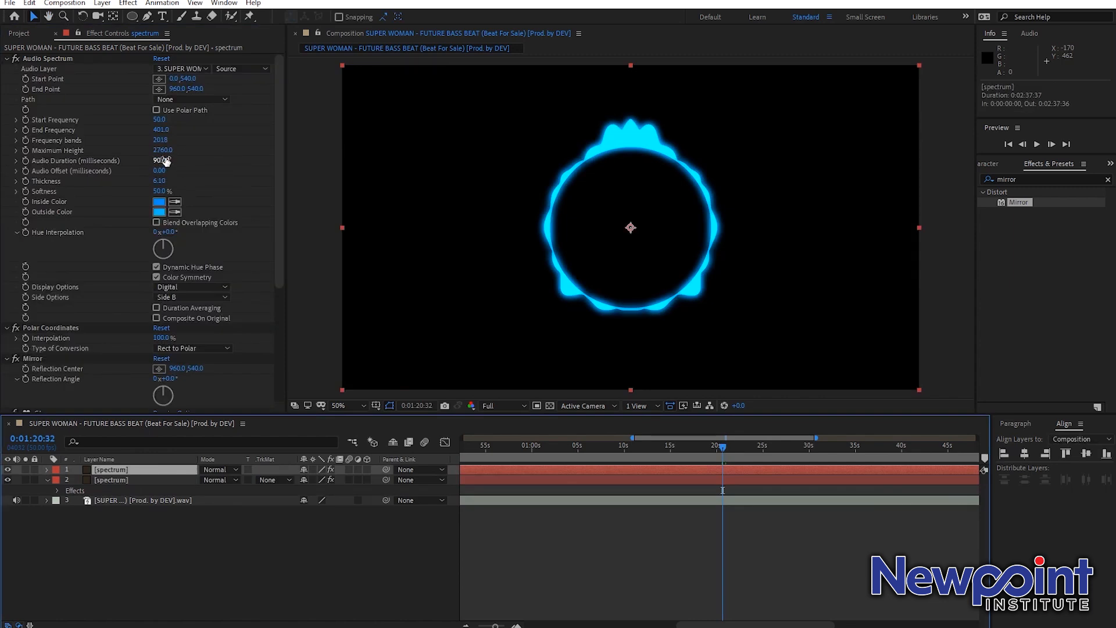
Step: Set the duplicate spectrum's Maximum Height to 4380, Frequency bands to 50 and Thickness to 5, and move it below the original spectrum layer
drag(160, 150, 212, 145)
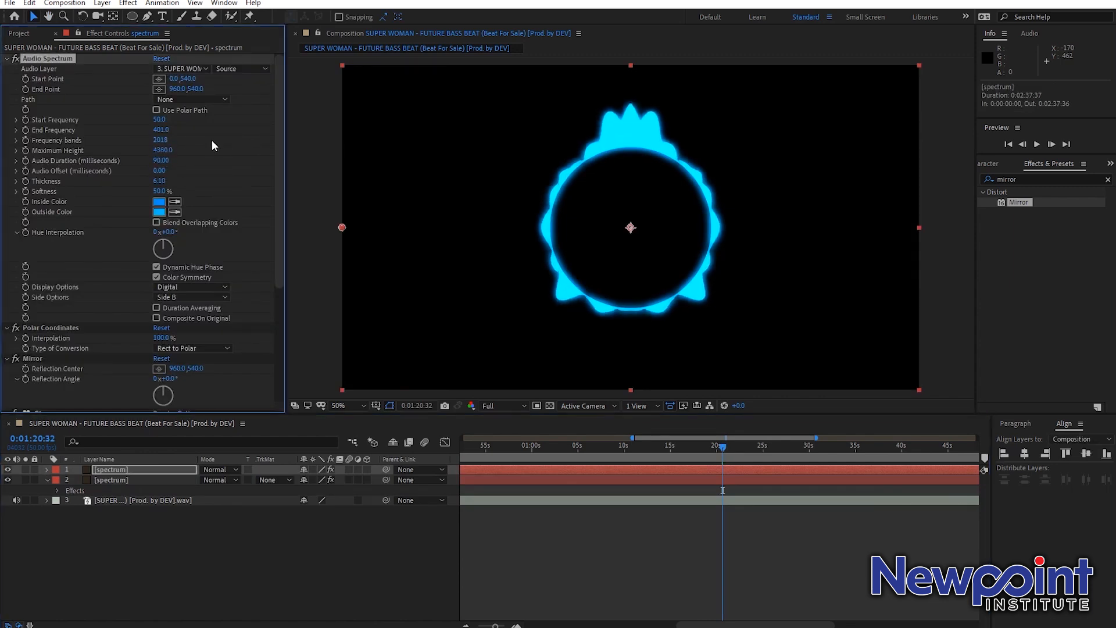
click(163, 141)
text(50)
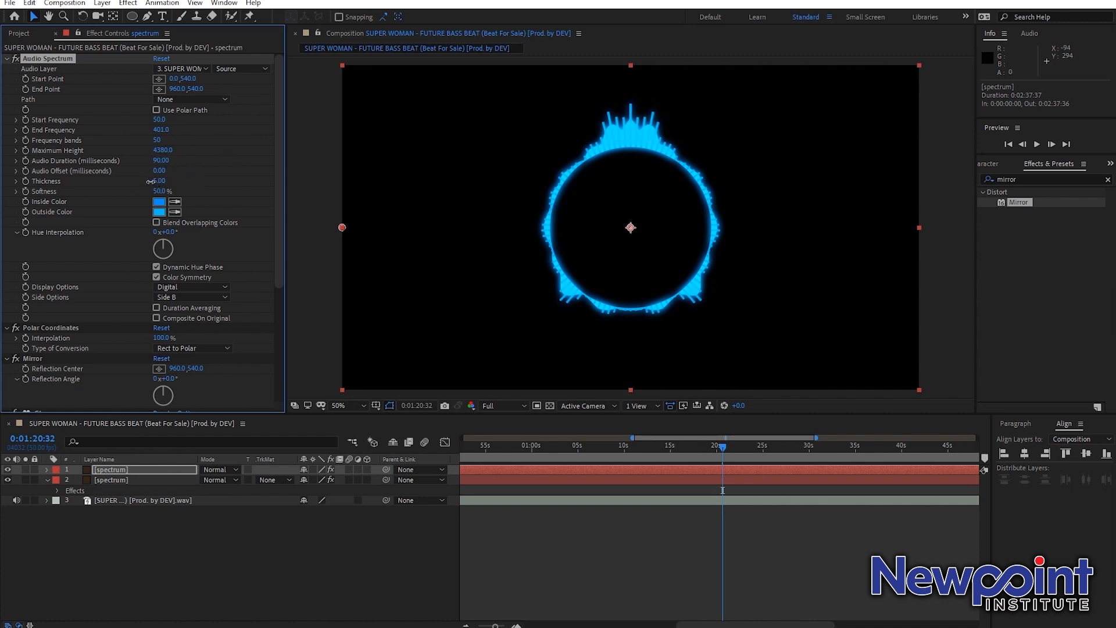
drag(121, 469, 122, 492)
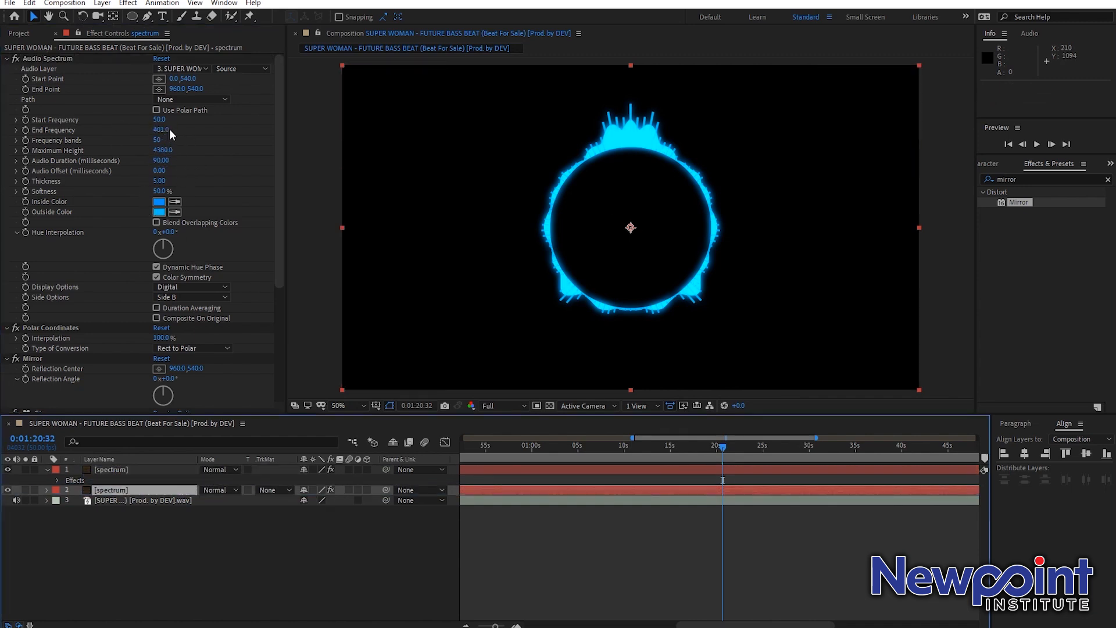
Step: Set the End Frequency of the lower spectrum layer's Audio Spectrum to 120
mouse_move(163, 133)
mouse_down()
mouse_move(208, 128)
mouse_move(157, 133)
mouse_up()
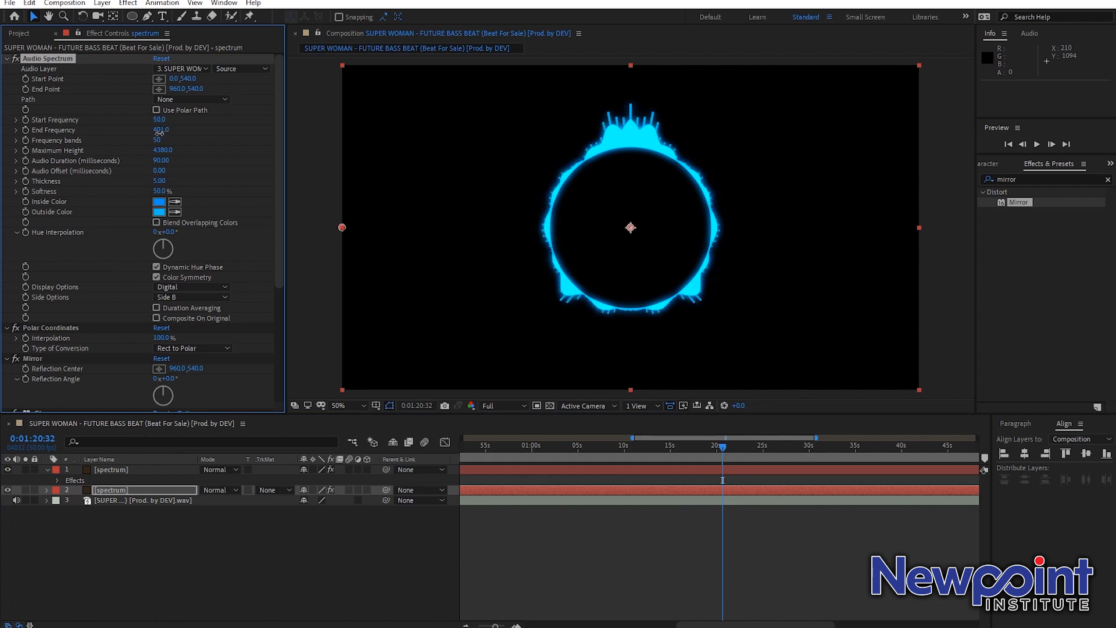
click(159, 130)
text(120)
key(Return)
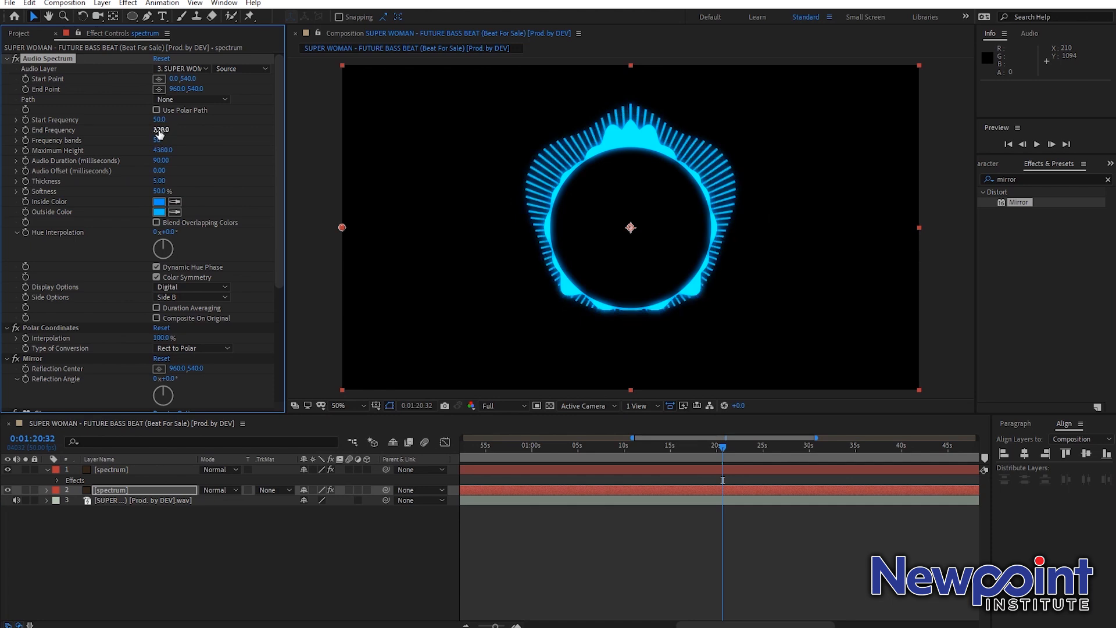
Step: Preview the layered waveform from about 0:01:20:06 and stop playback at 0:01:21:47
click(718, 446)
key(space)
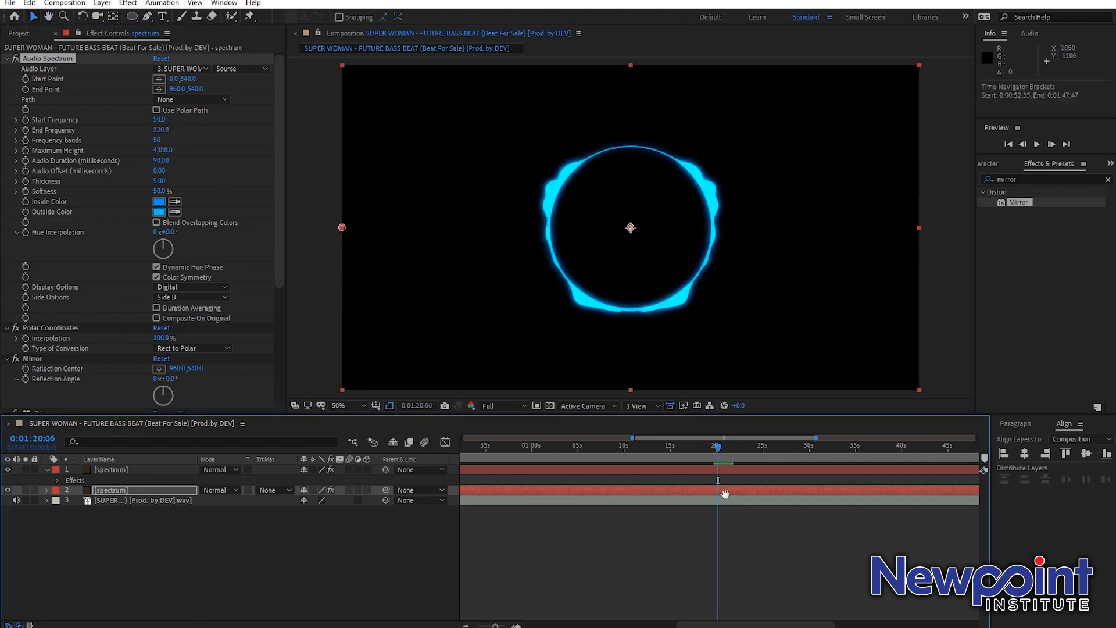
key(space)
click(717, 448)
key(space)
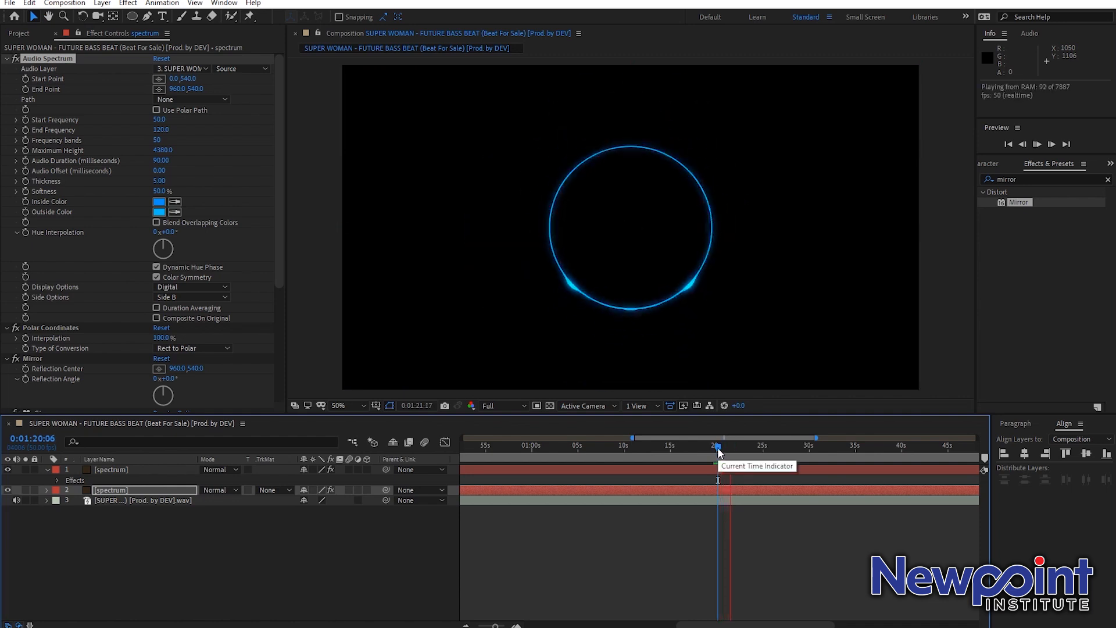
key(space)
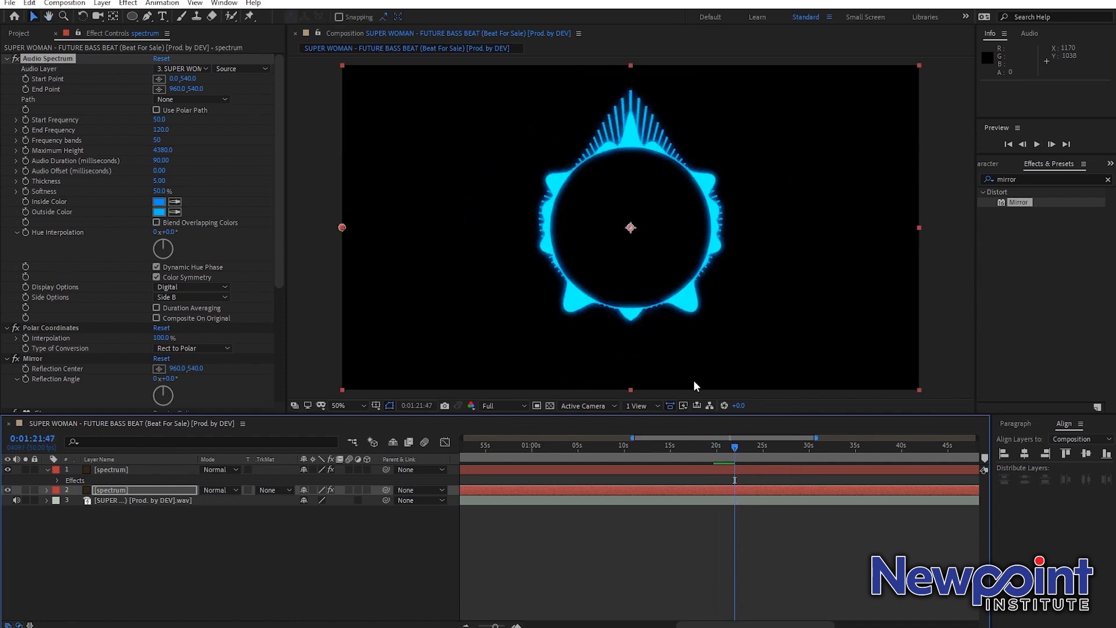
Step: Create a new composition-sized solid layer named Time
click(138, 538)
right_click(134, 534)
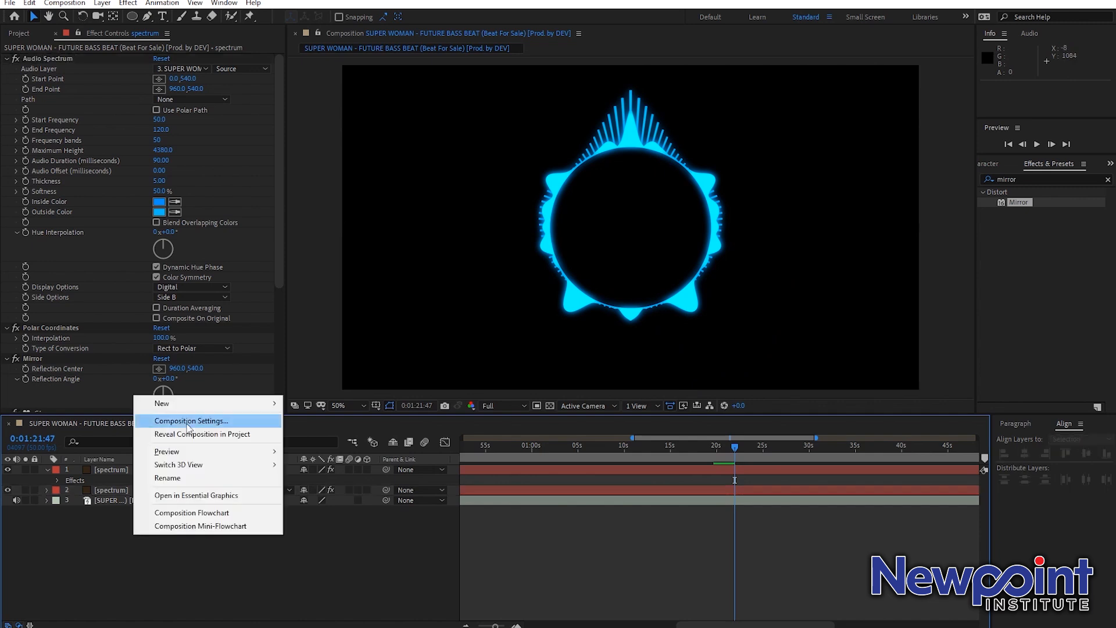
mouse_move(186, 405)
click(324, 435)
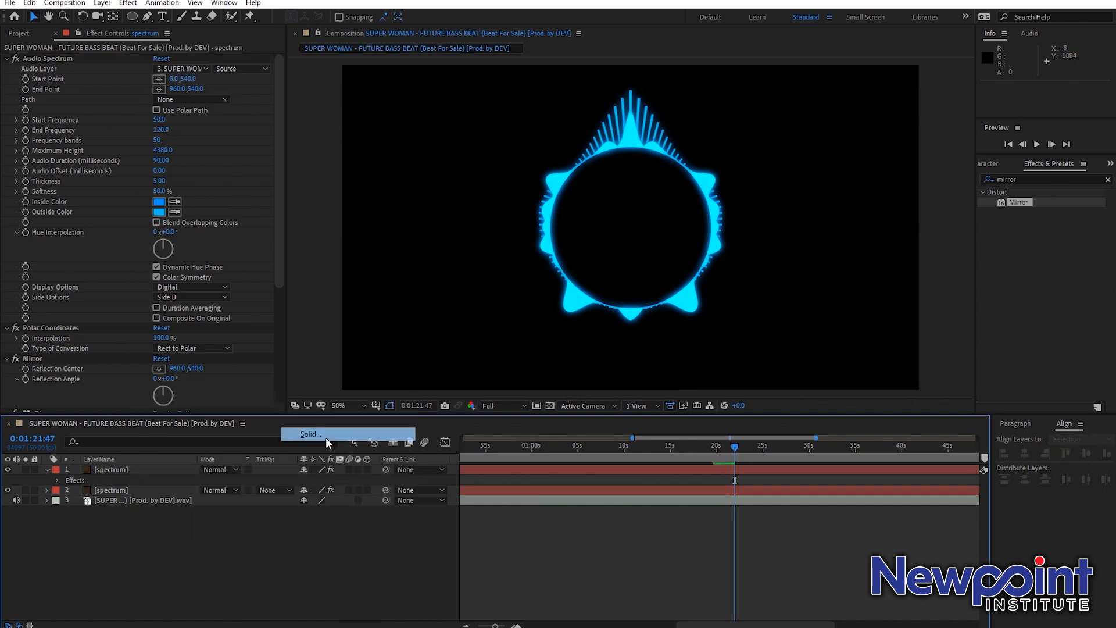
text(Time)
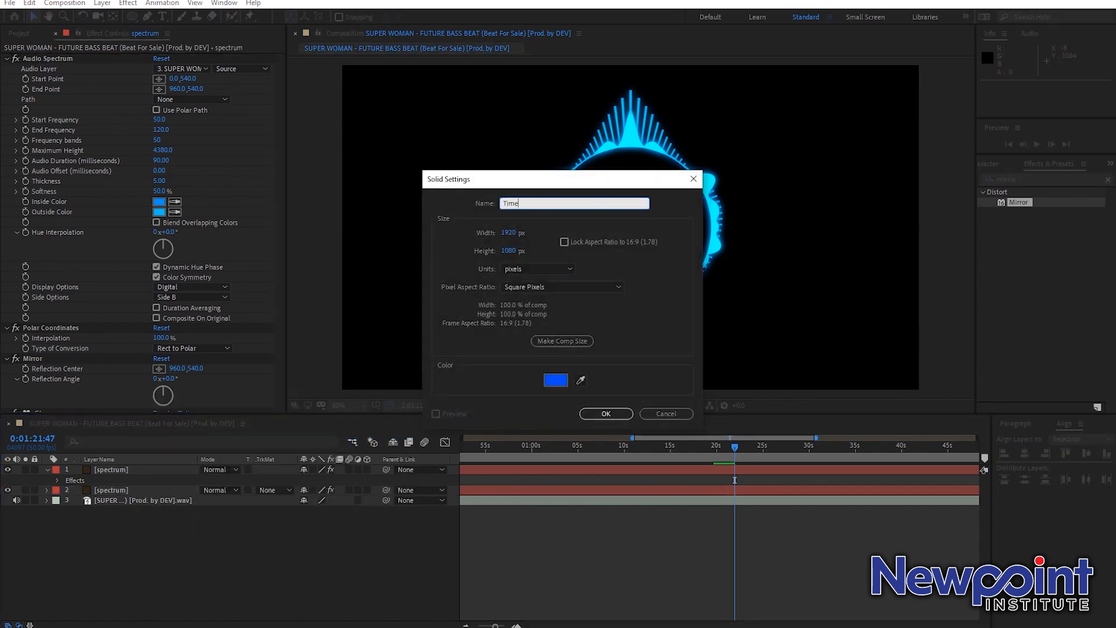
key(Return)
Step: Apply the Timecode effect to the Time solid and turn off Composite On Original
click(994, 179)
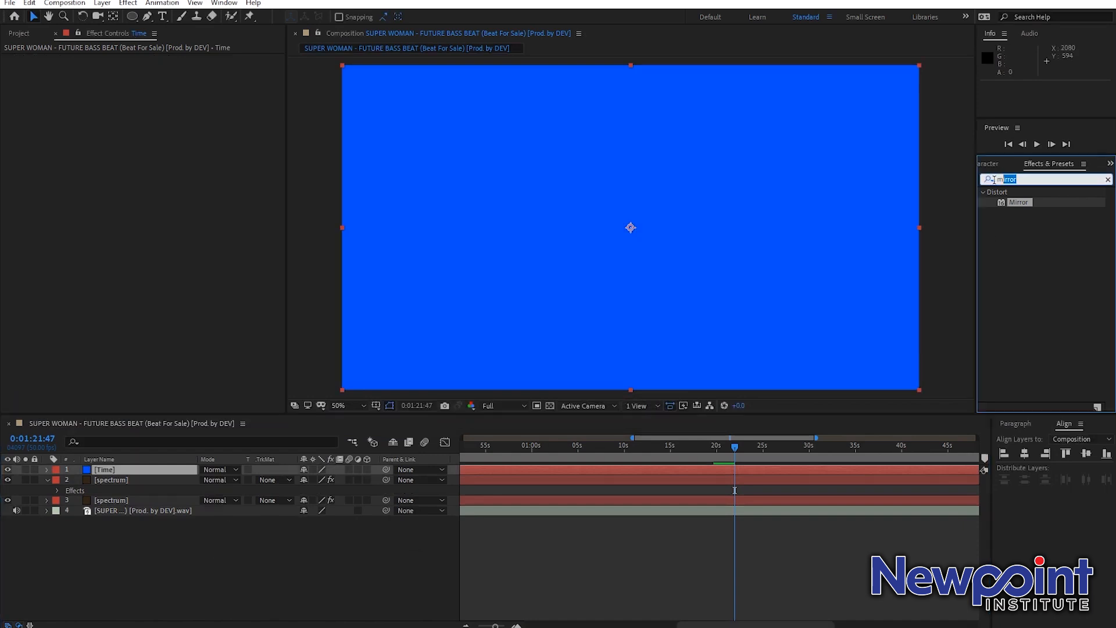
text(timeco)
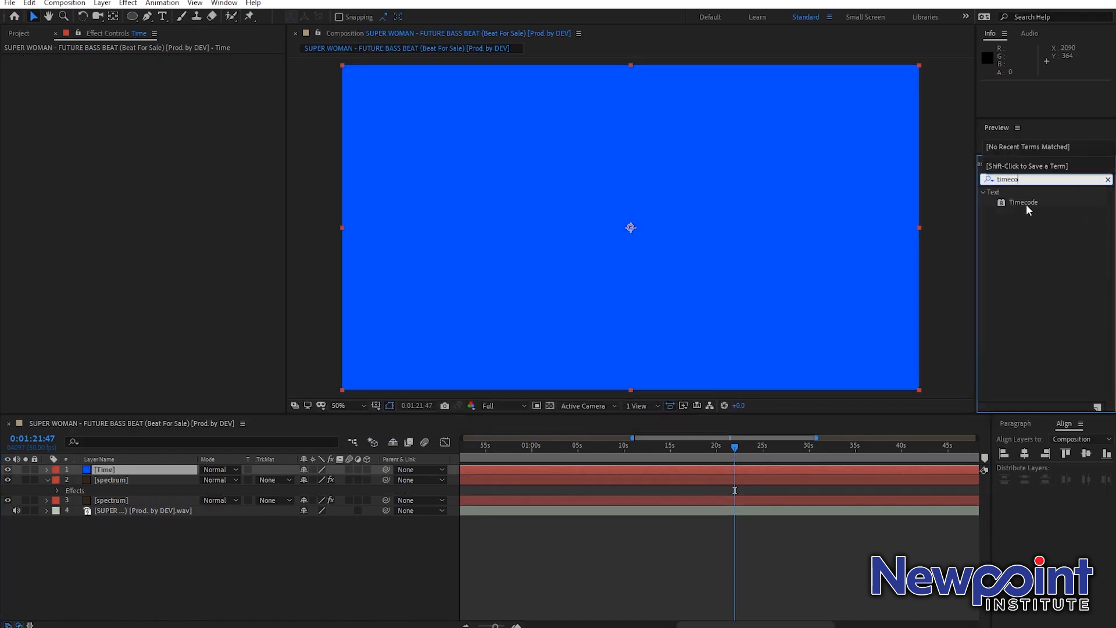
drag(1026, 204, 174, 469)
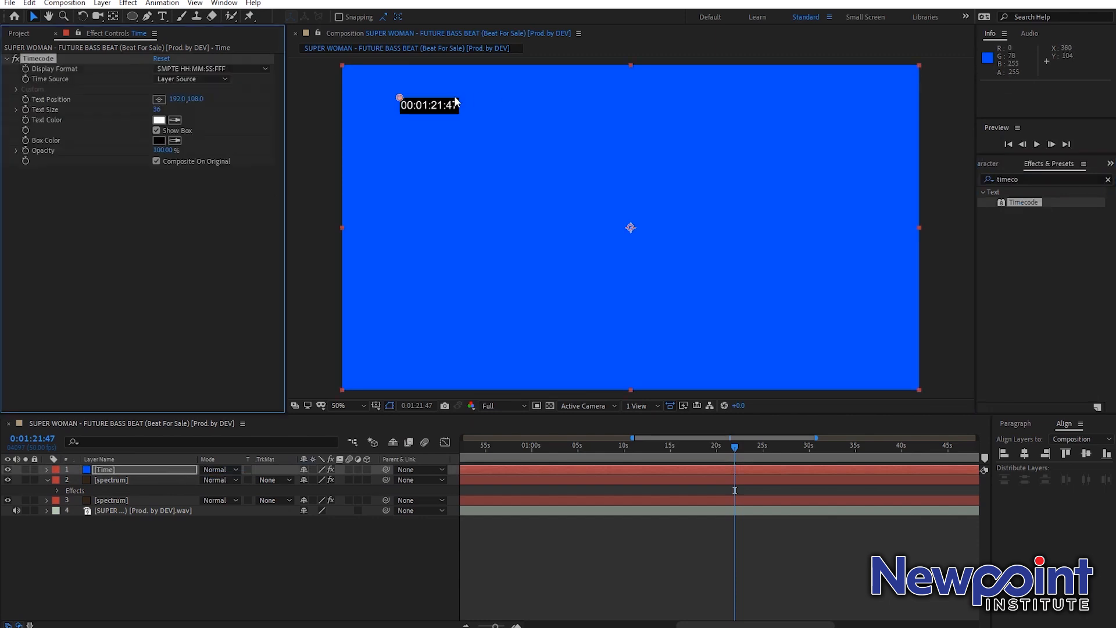
click(156, 161)
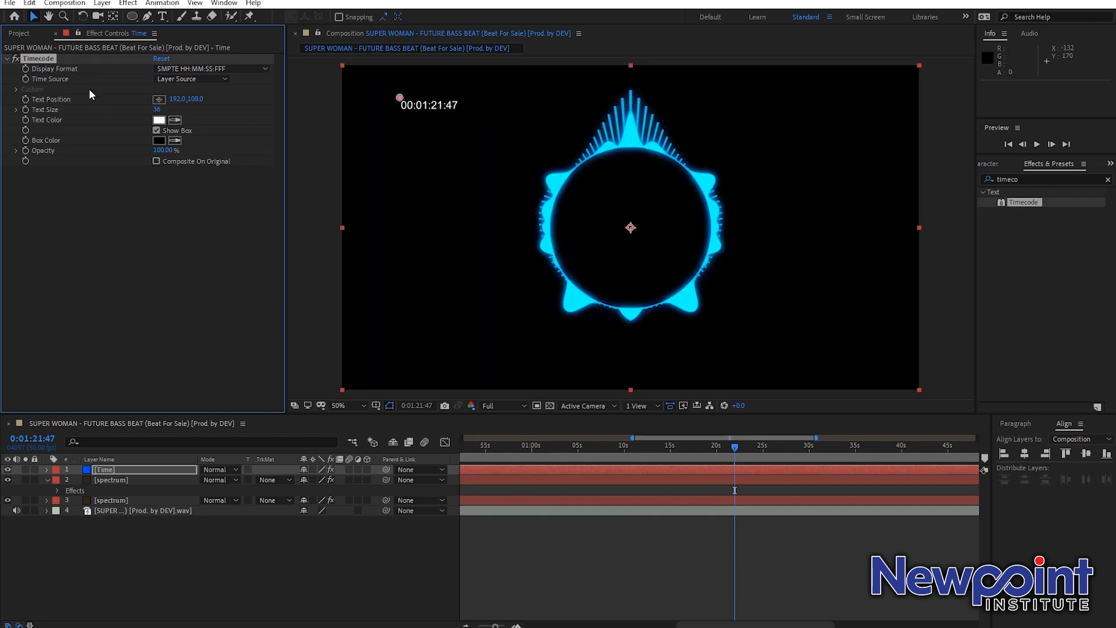
Step: Set the timecode's Text Size to 68 and center it inside the circle at about 778, 488
drag(398, 109, 476, 164)
key(ctrl+z)
drag(399, 97, 613, 228)
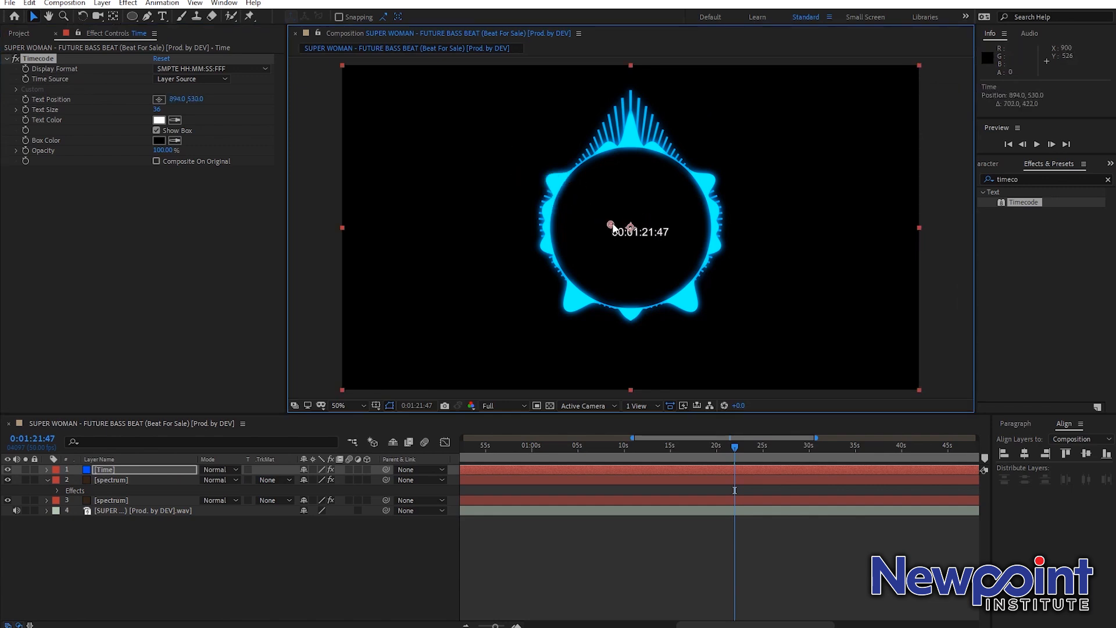
drag(156, 109, 176, 114)
drag(611, 230, 575, 213)
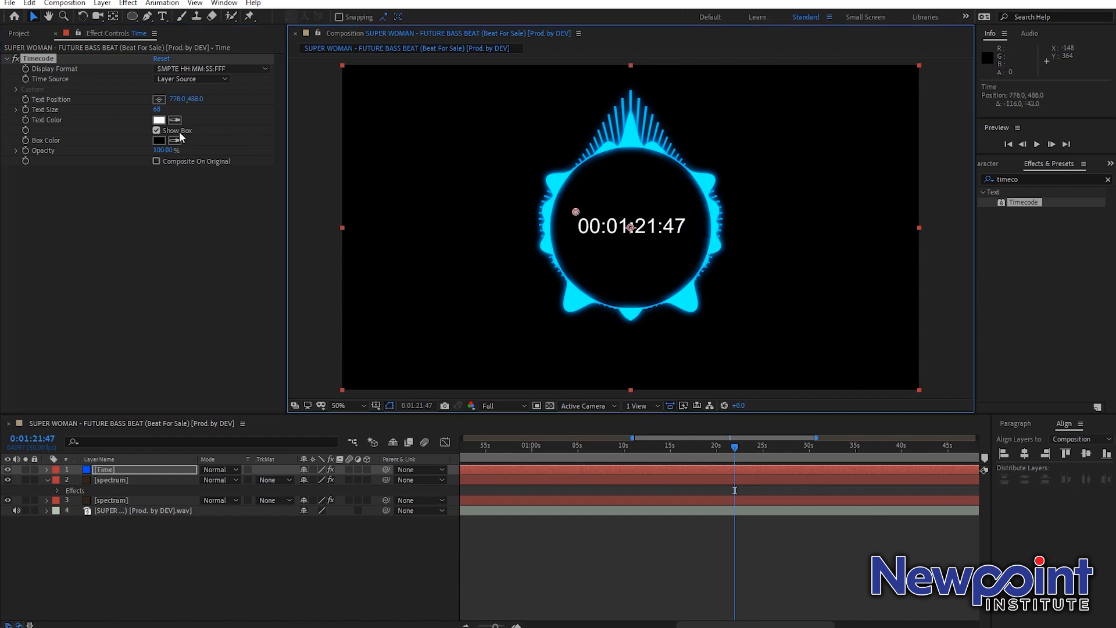
Step: Change the timecode's Text Color to a bright blue that matches the spectrum, and deselect the layer
click(159, 120)
click(909, 397)
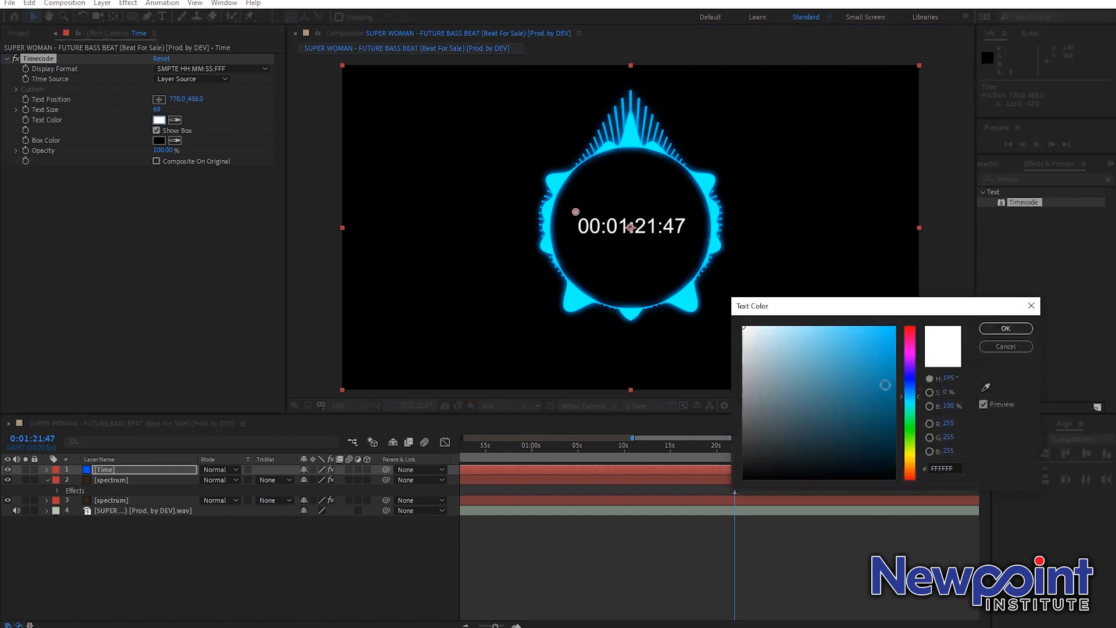
drag(885, 385, 898, 319)
click(999, 330)
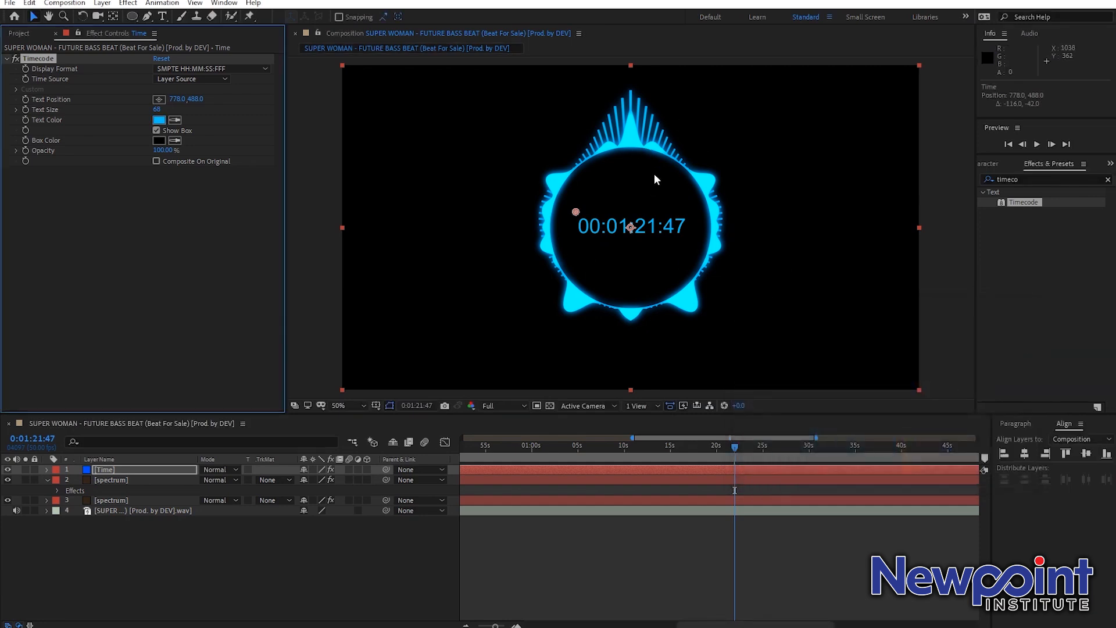
click(697, 530)
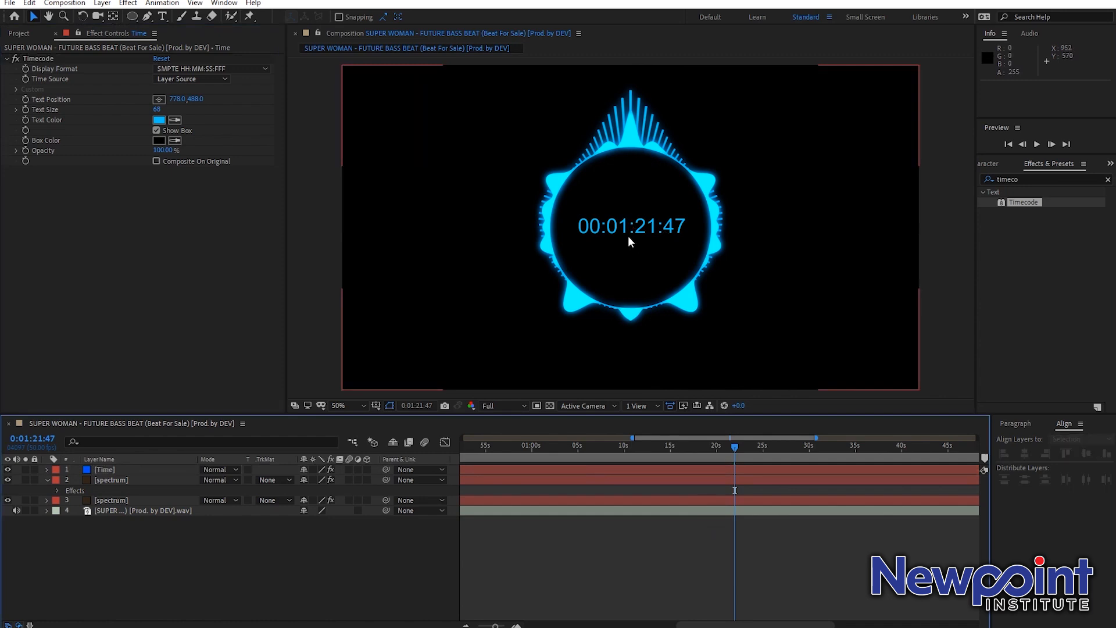
Step: Check the running timecode at the composition's start and end, and return the current time to 0:01:21:23
key(minus)
key(minus)
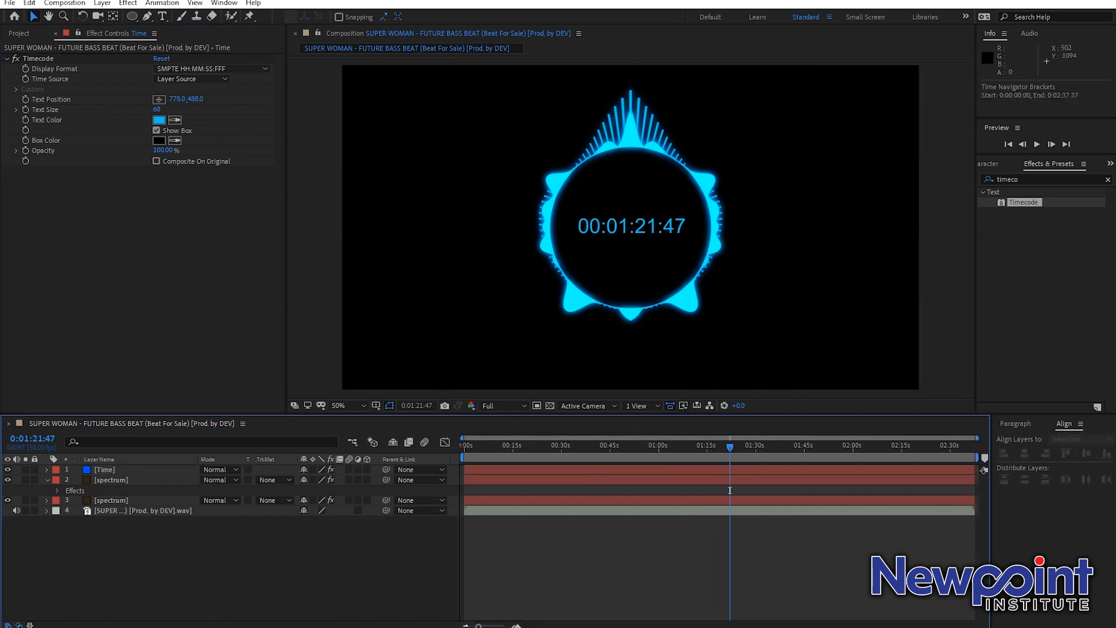
key(Home)
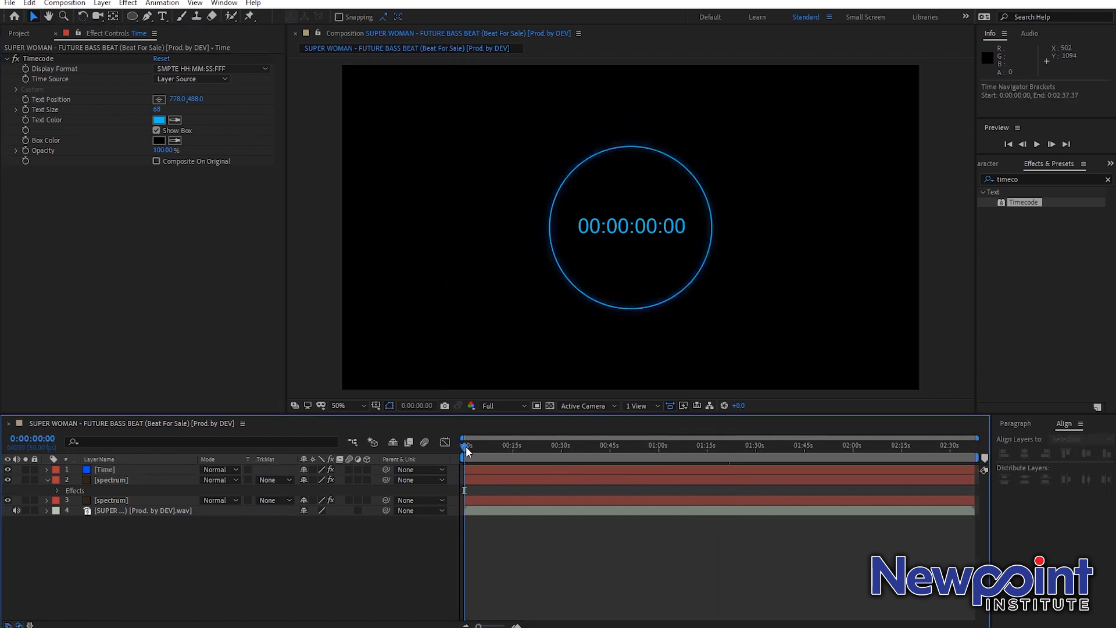
key(space)
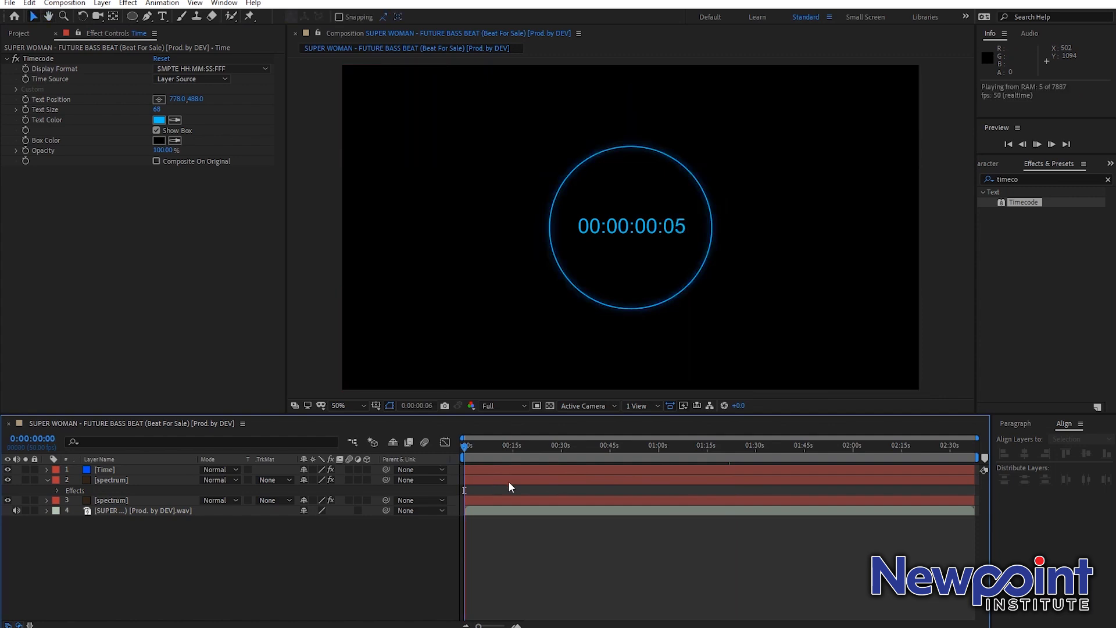
key(space)
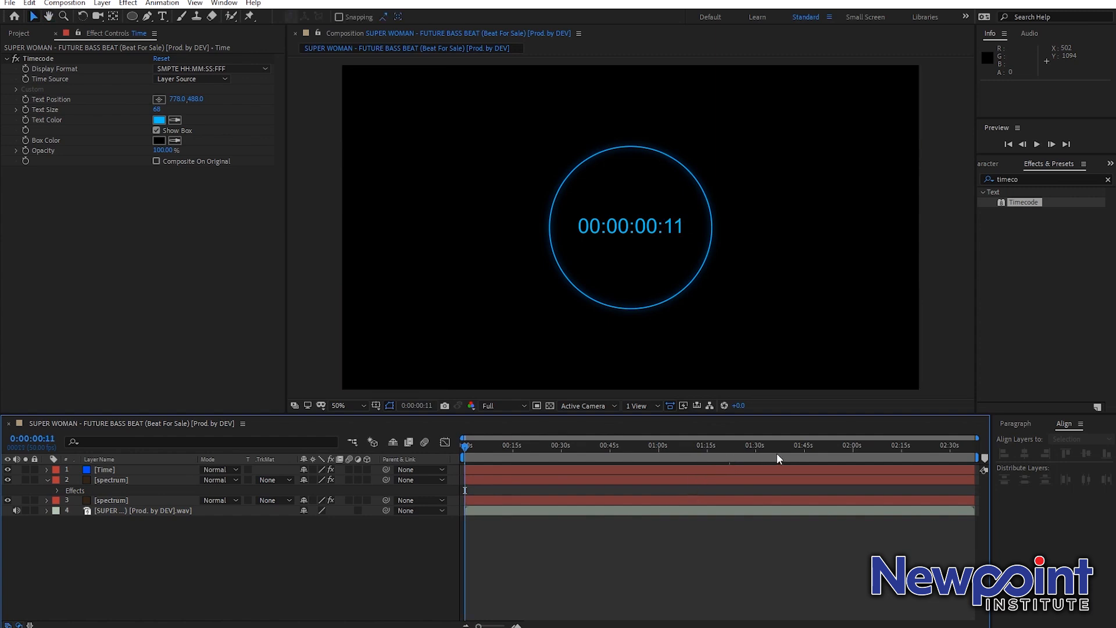
drag(962, 451, 980, 455)
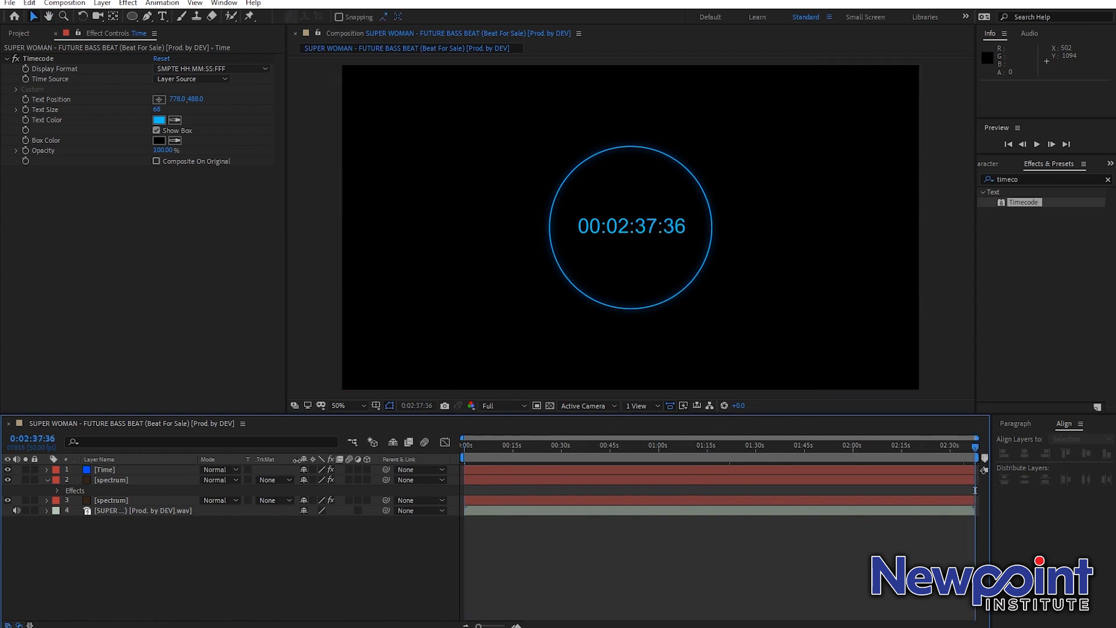
click(729, 453)
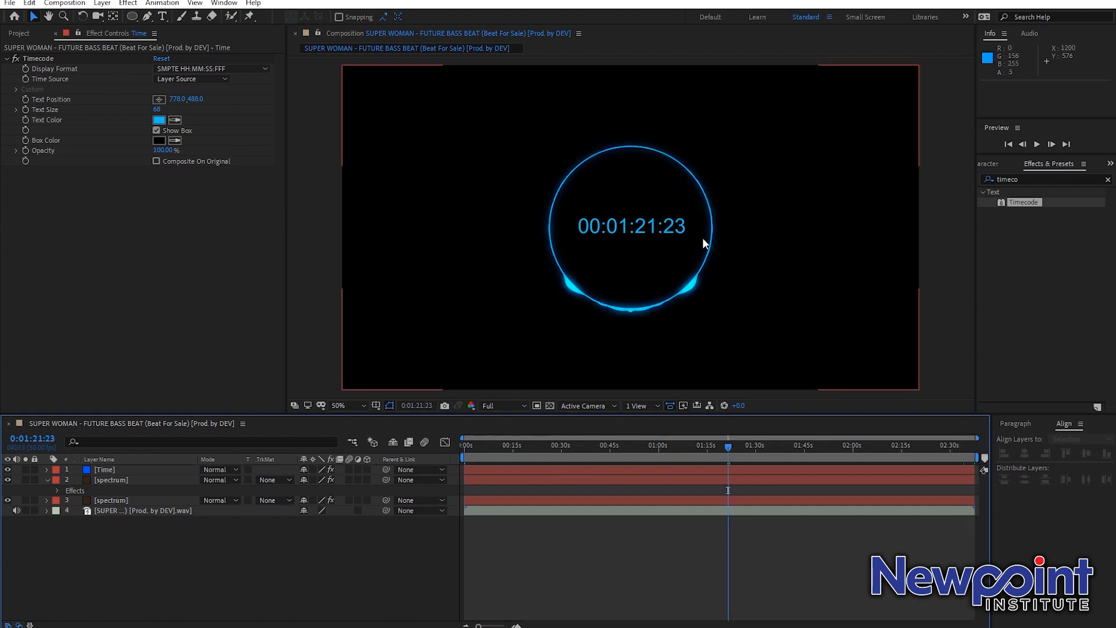
Step: Try placing the timecode near the lower-left corner of the frame and undo the move
click(654, 229)
click(41, 59)
drag(577, 210, 353, 340)
key(ctrl+z)
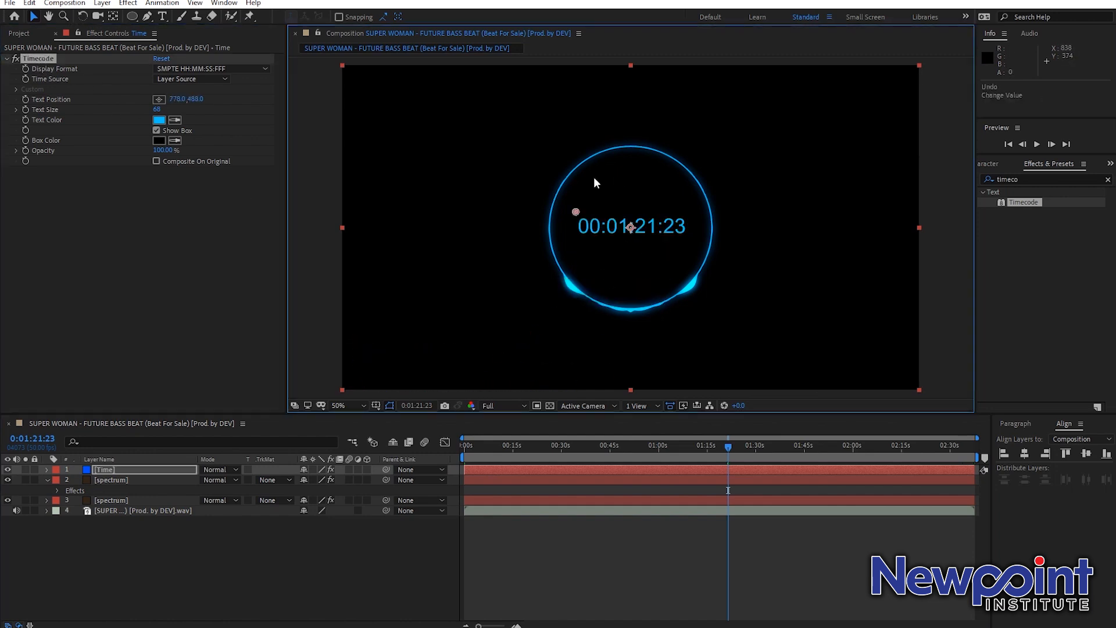
Step: Preview the waveform with the timecode from 0:01:21:23 and move the current time to 0:01:21:42
click(729, 449)
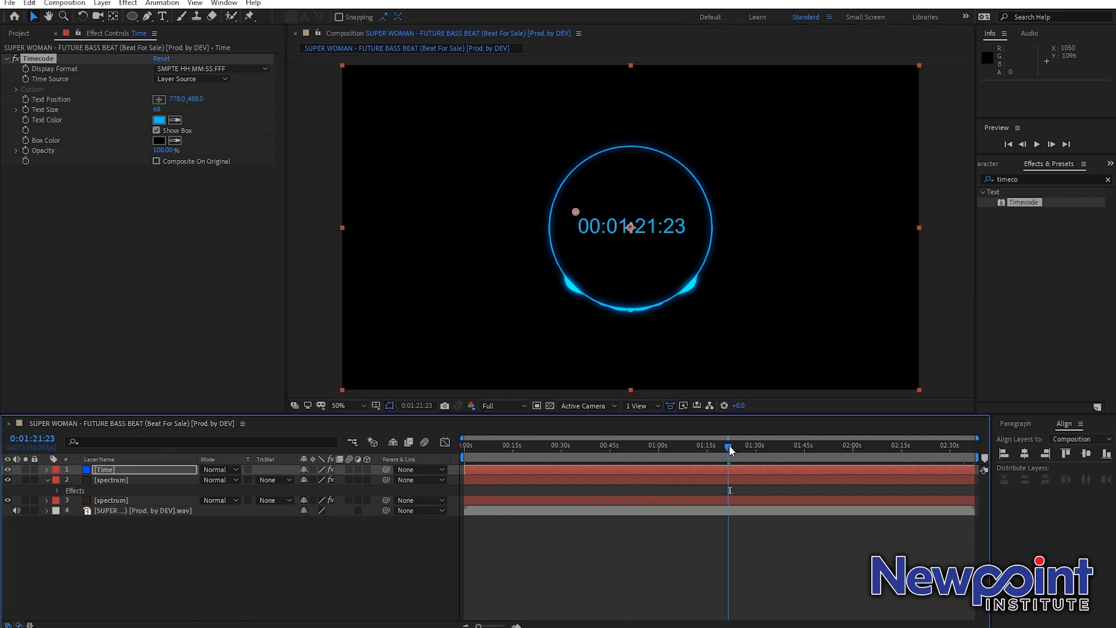
drag(479, 625, 501, 626)
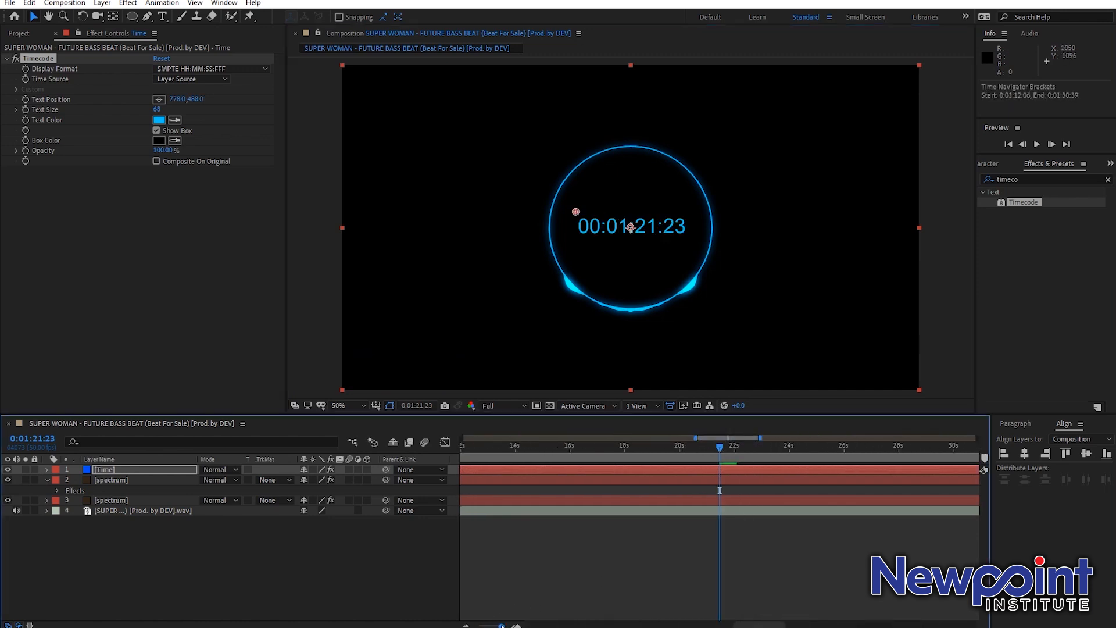
key(space)
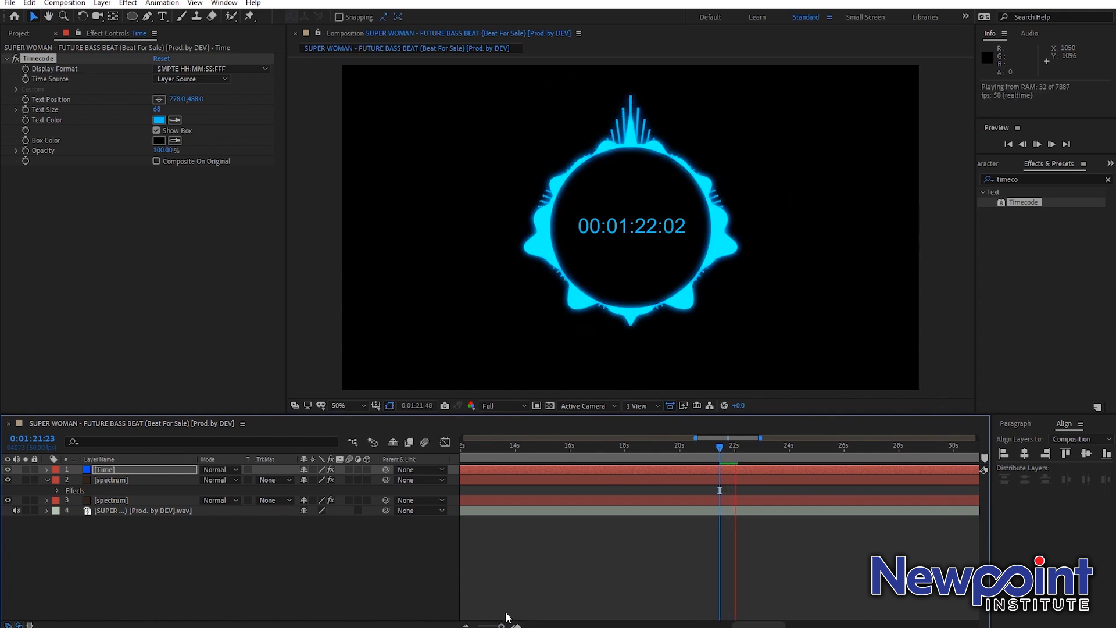
key(space)
drag(733, 444, 733, 445)
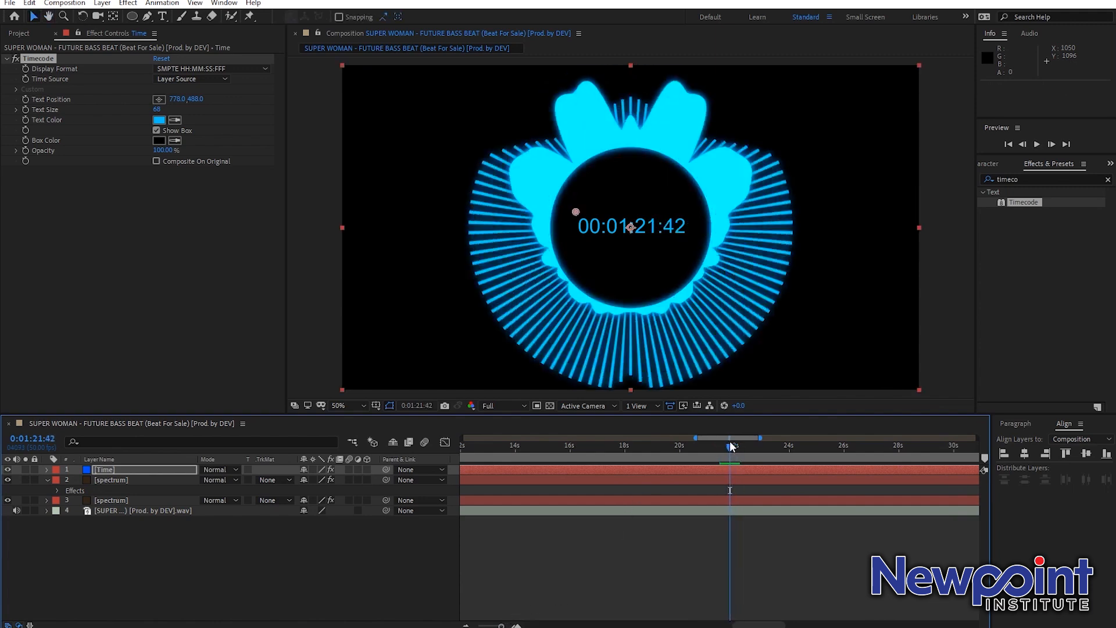
Step: Import Dark_BG from the raw folder, place it beneath all other layers and fit it to the composition
click(17, 32)
click(118, 272)
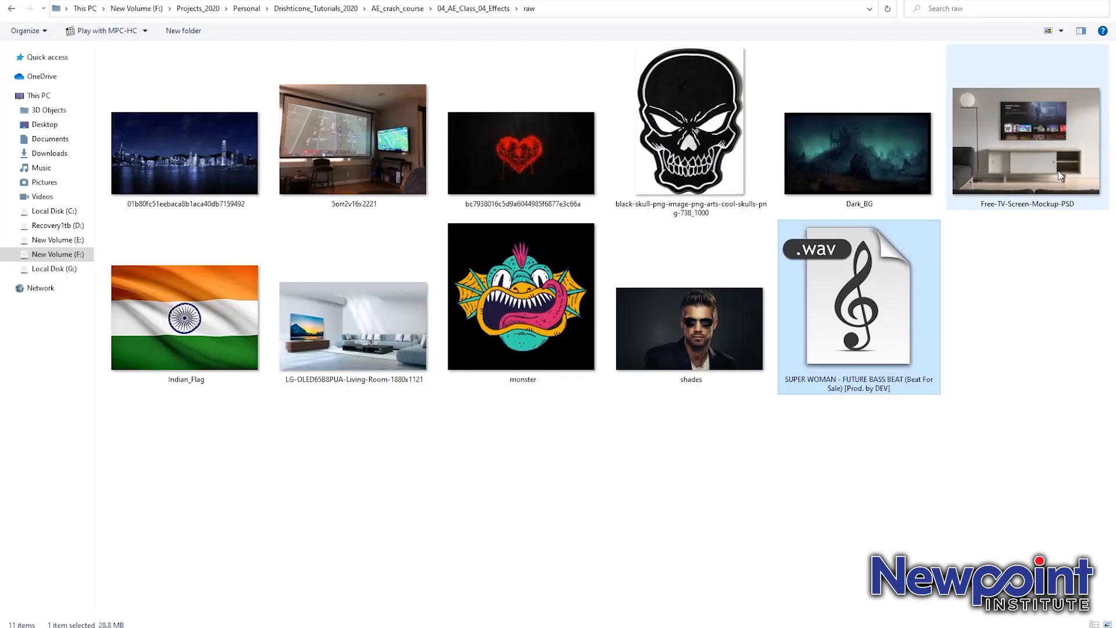
click(1058, 169)
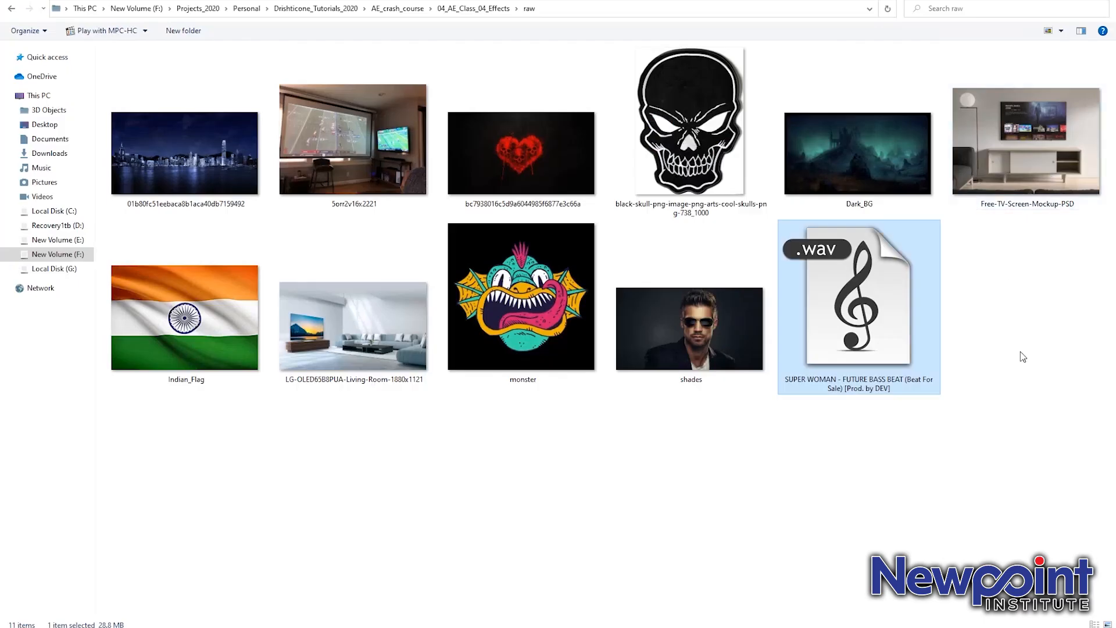
click(878, 151)
drag(877, 150, 249, 520)
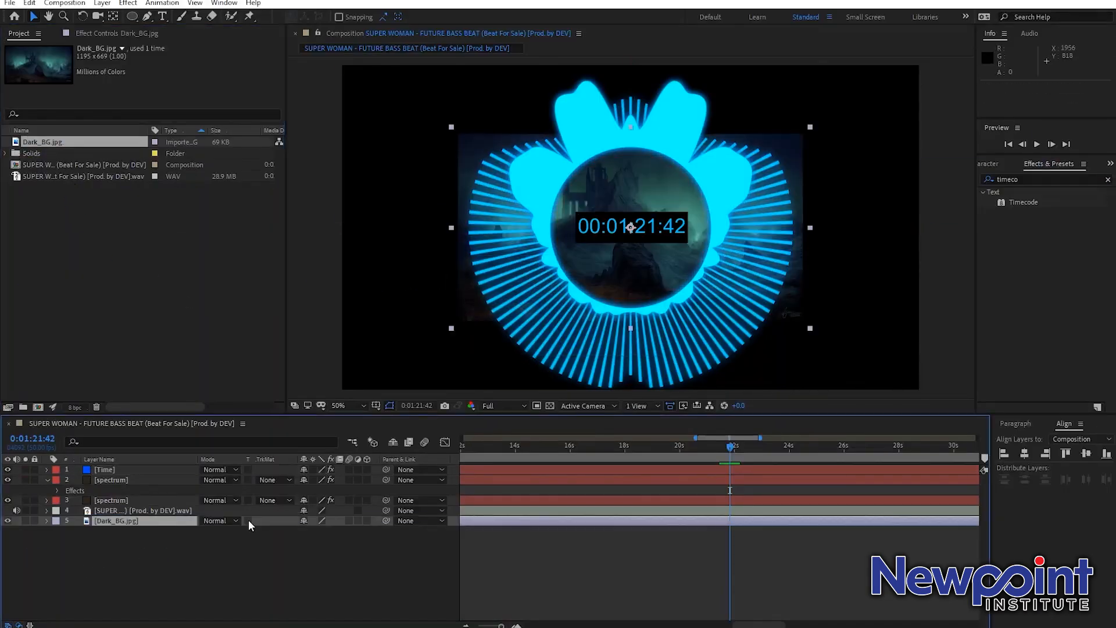
key(ctrl+alt+f)
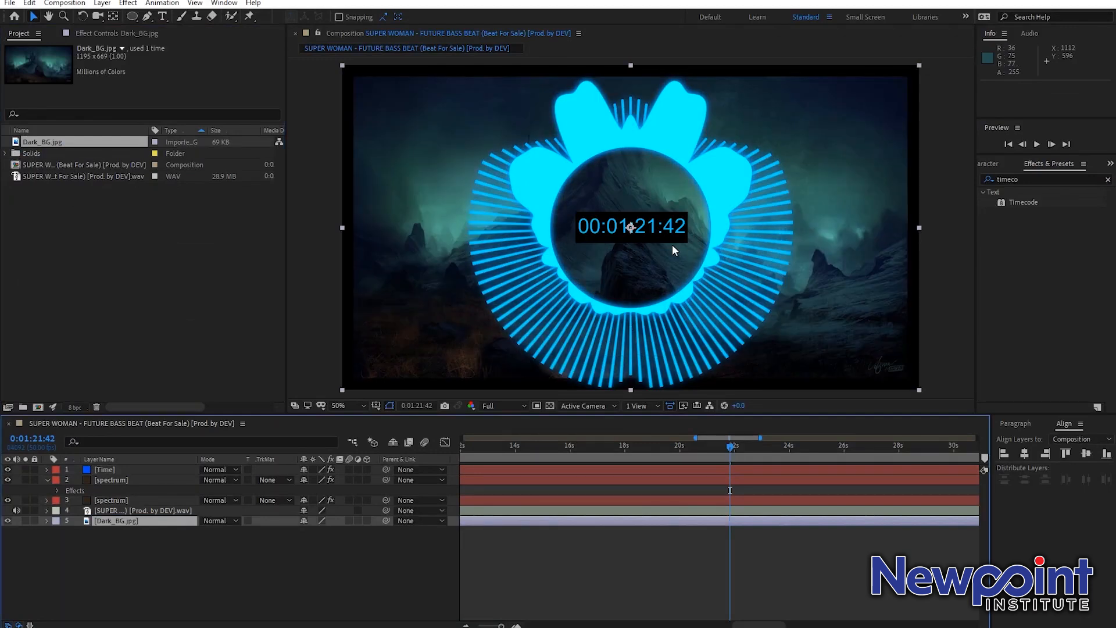
Step: Scale the Dark_BG layer up to 178.7, 179.5% so it covers the whole frame
key(s)
drag(321, 531, 331, 531)
click(296, 577)
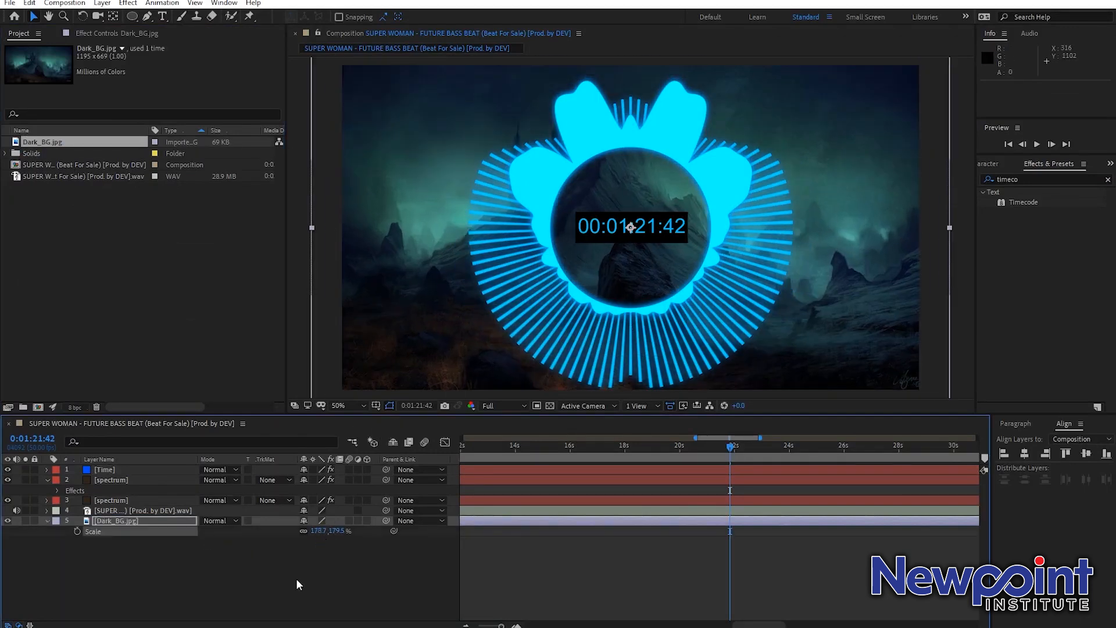
scroll(660, 233, down, 2)
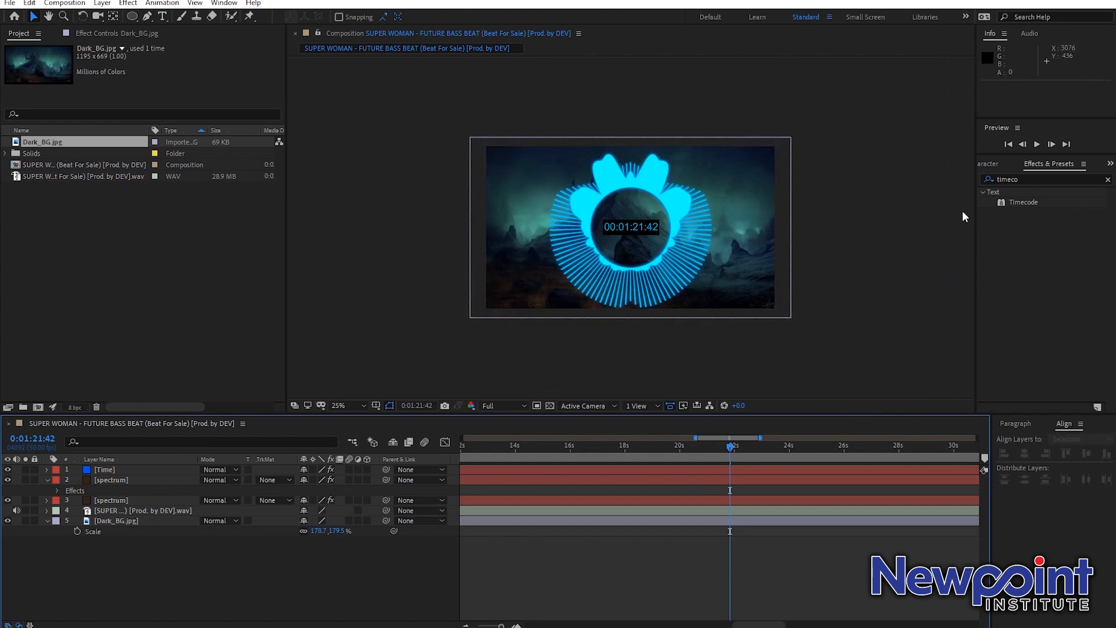
Step: Find the Curves color correction effect and apply it to the Dark_BG layer
click(131, 520)
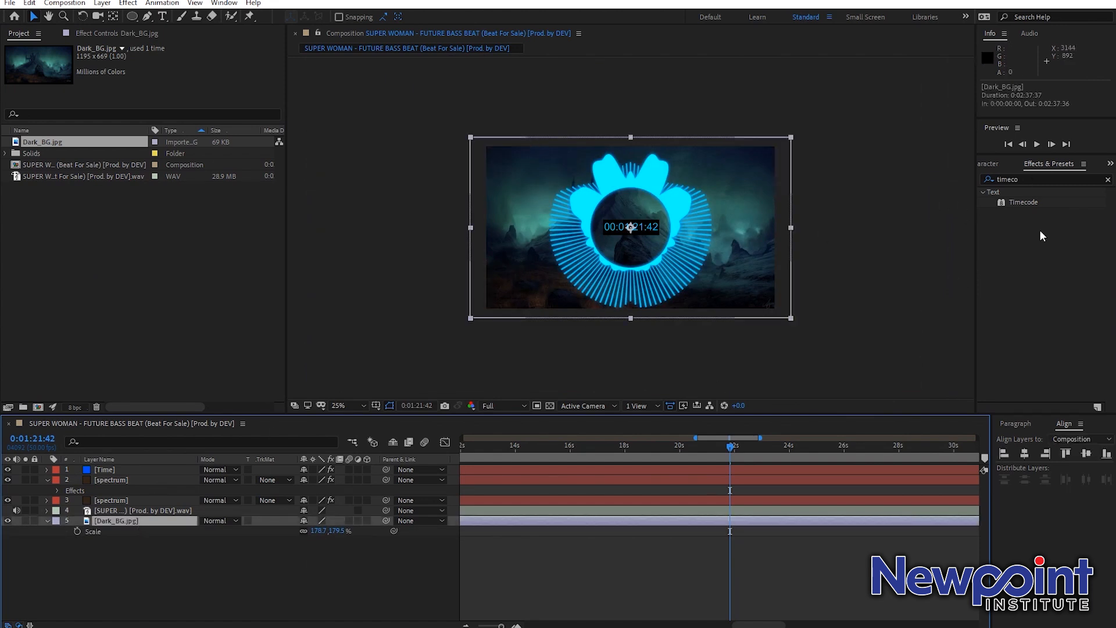
double_click(1040, 178)
text(curves)
drag(1030, 233, 169, 523)
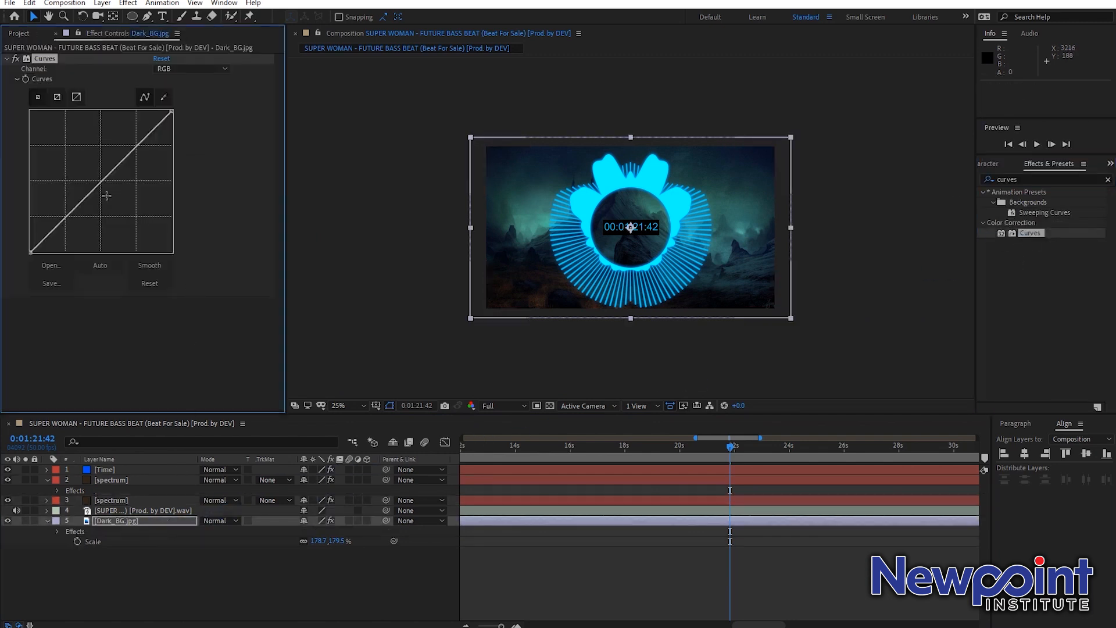
Step: Try a steep S-shaped RGB curve on the Dark_BG layer to strengthen its contrast
mouse_move(91, 192)
mouse_down()
mouse_move(105, 206)
mouse_move(85, 203)
mouse_up()
drag(123, 158, 124, 150)
drag(86, 204, 80, 194)
drag(123, 148, 103, 141)
click(16, 59)
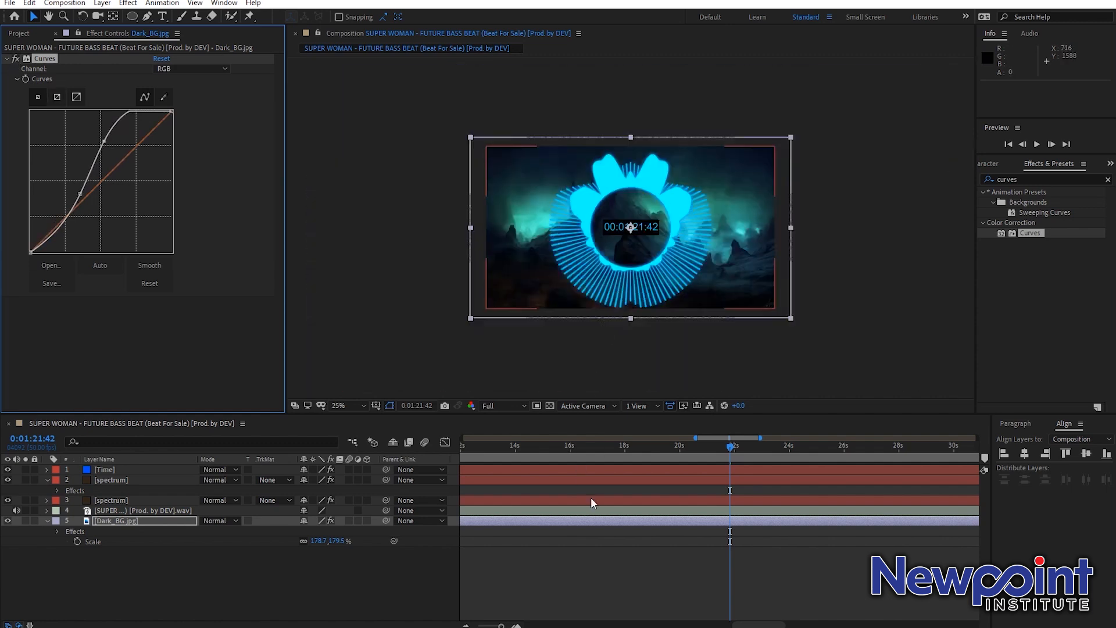
Step: Preview the visualizer over the background from 0:01:21:42 and move the current time to 0:01:21:47
click(681, 555)
key(space)
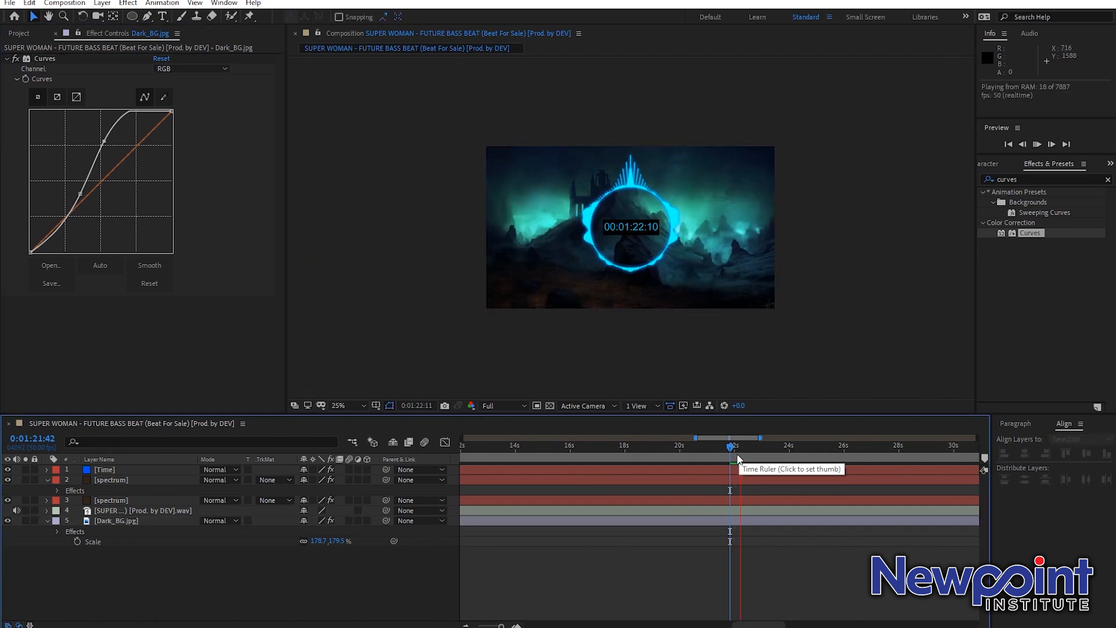
key(space)
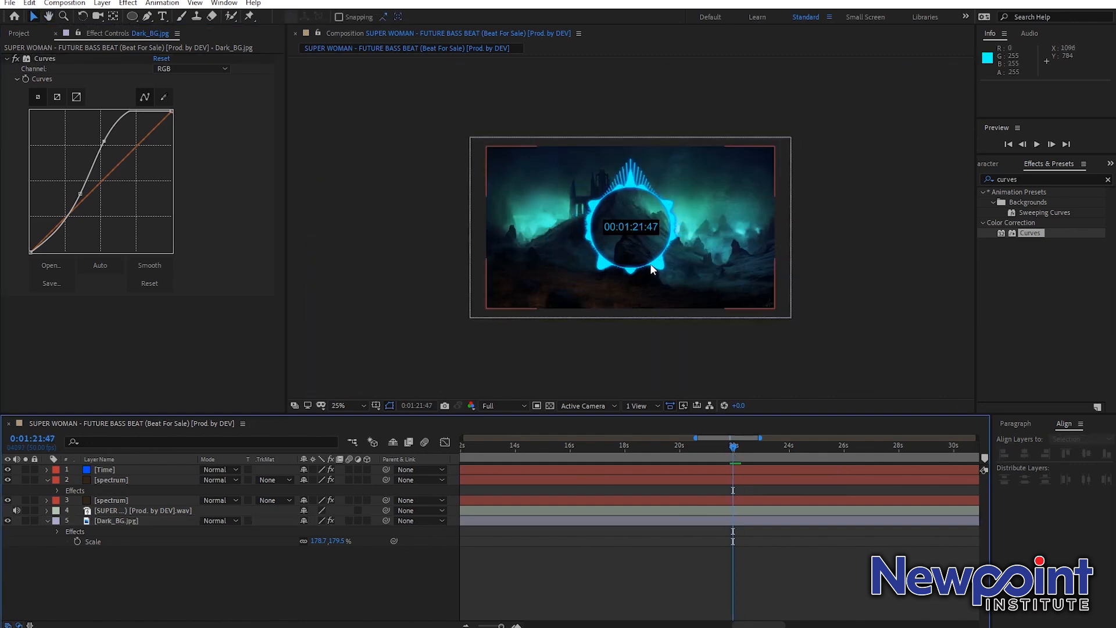
key(period)
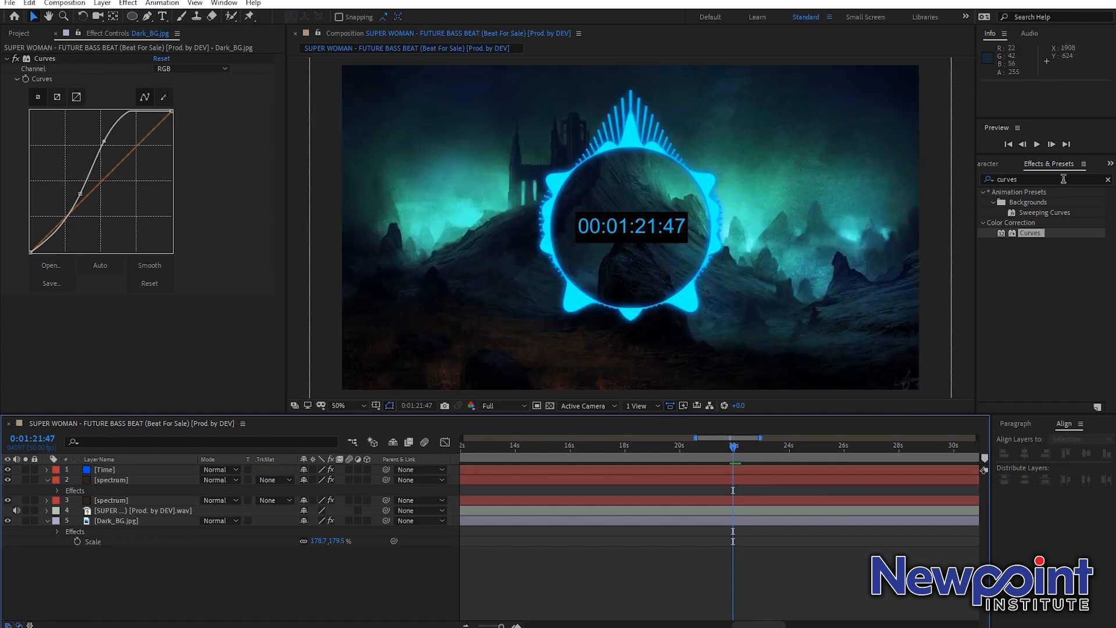
Step: Find the Gaussian Blur effect and apply it to the Dark_BG layer
click(1038, 178)
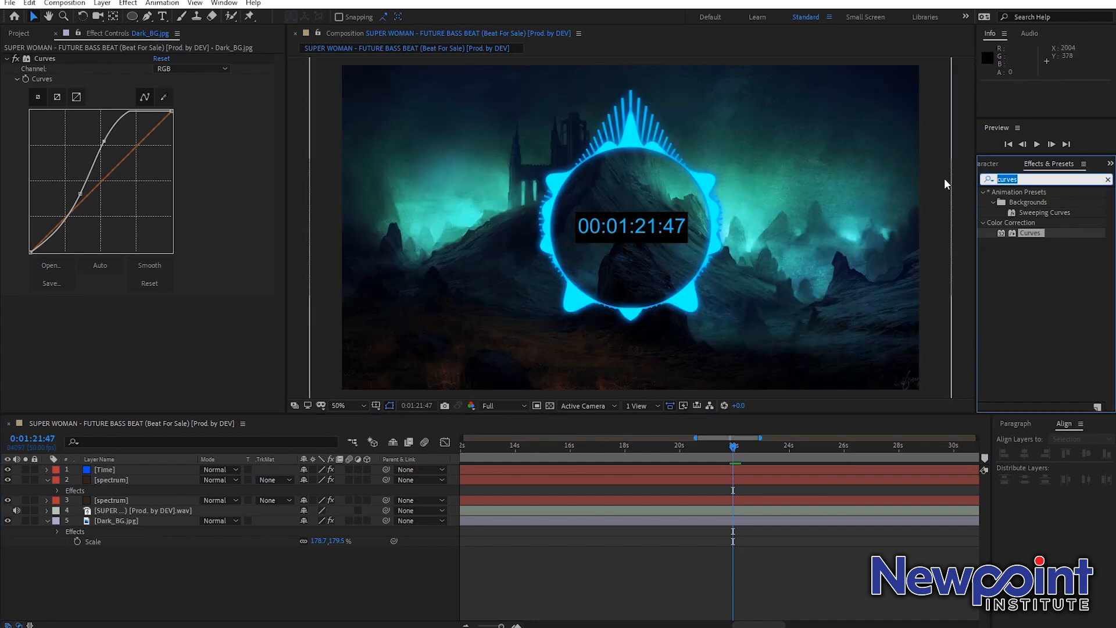
text(blur)
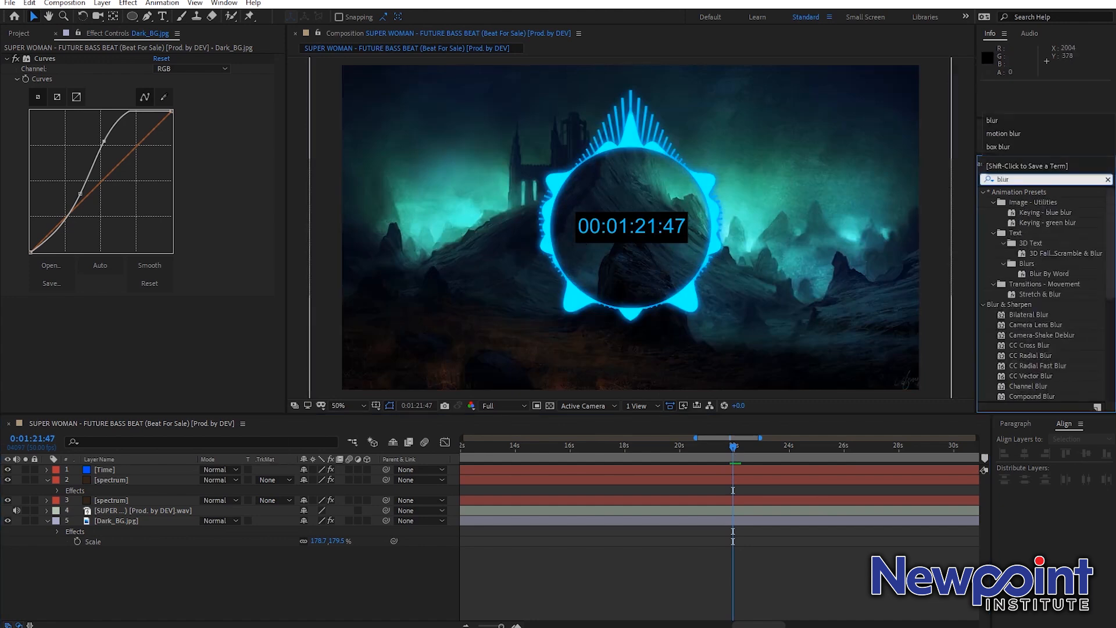
key(BackSpace)
key(BackSpace)
key(BackSpace)
key(BackSpace)
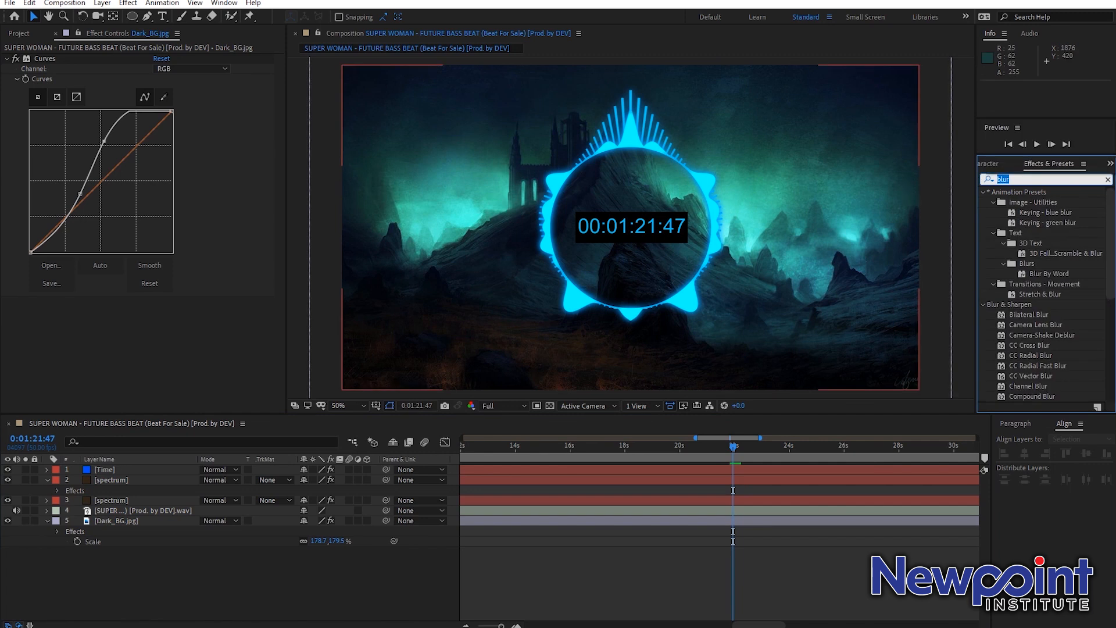
text(gauss)
click(1044, 201)
drag(1044, 201, 122, 519)
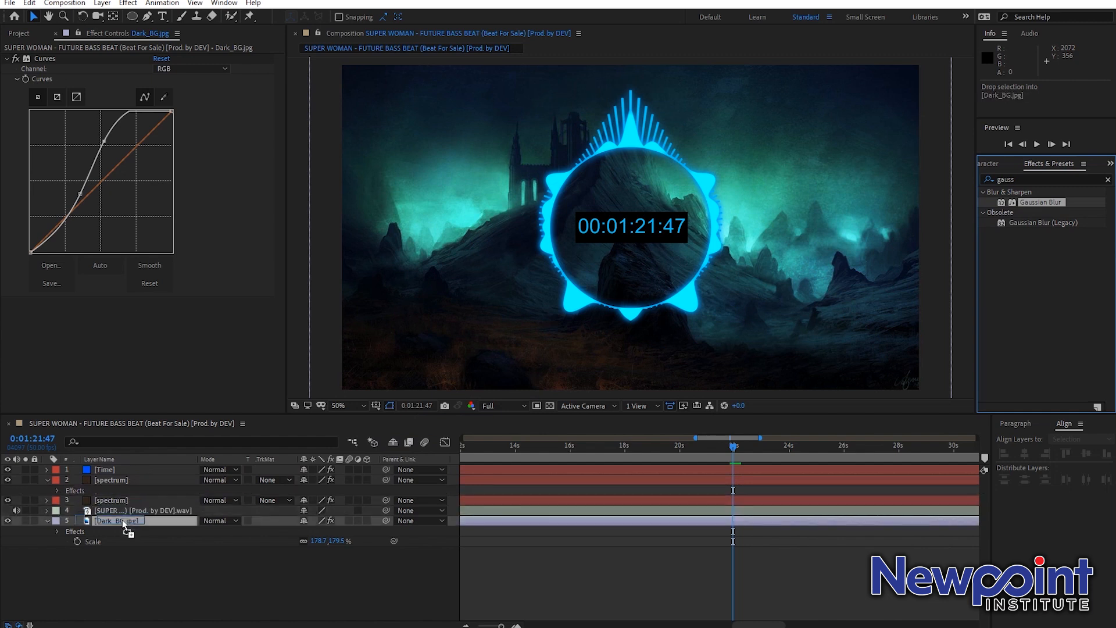
Step: Try a Gaussian Blur Blurriness of 20.4 on the background
drag(158, 311, 256, 301)
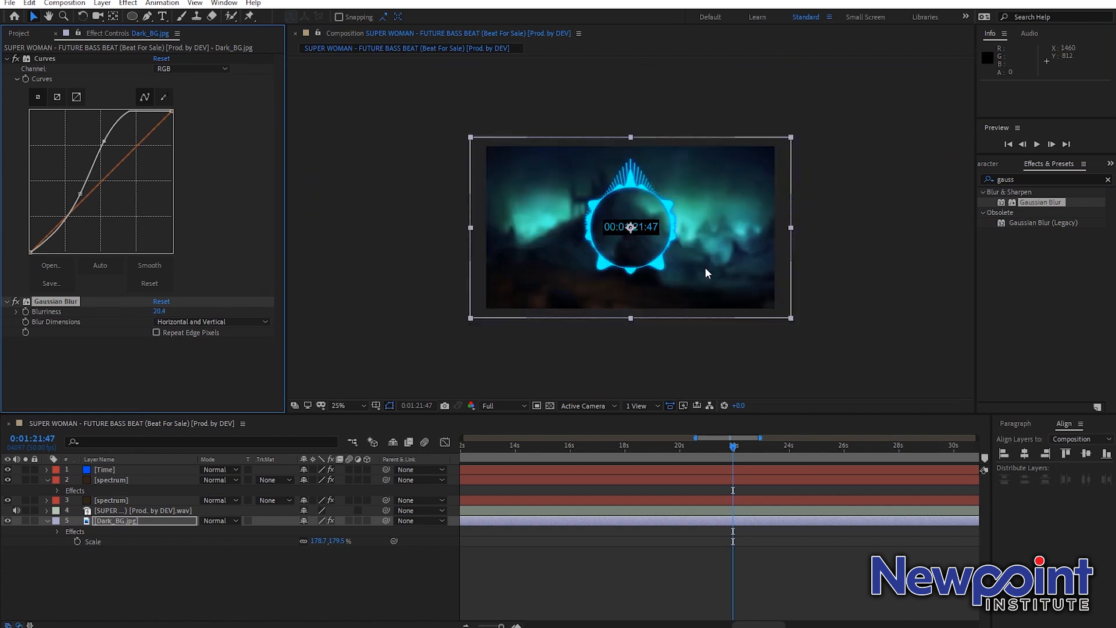
click(685, 566)
scroll(708, 298, down, 1)
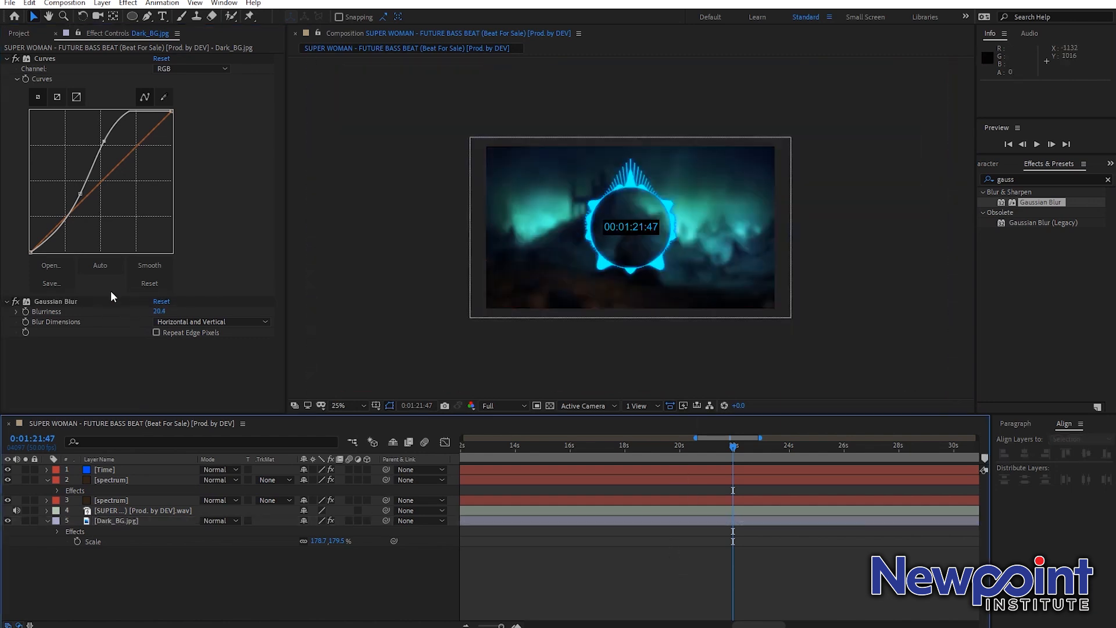
Step: Reset the Curves effect on Dark_BG and lower the RGB curve's white end point slightly to darken the image
click(161, 58)
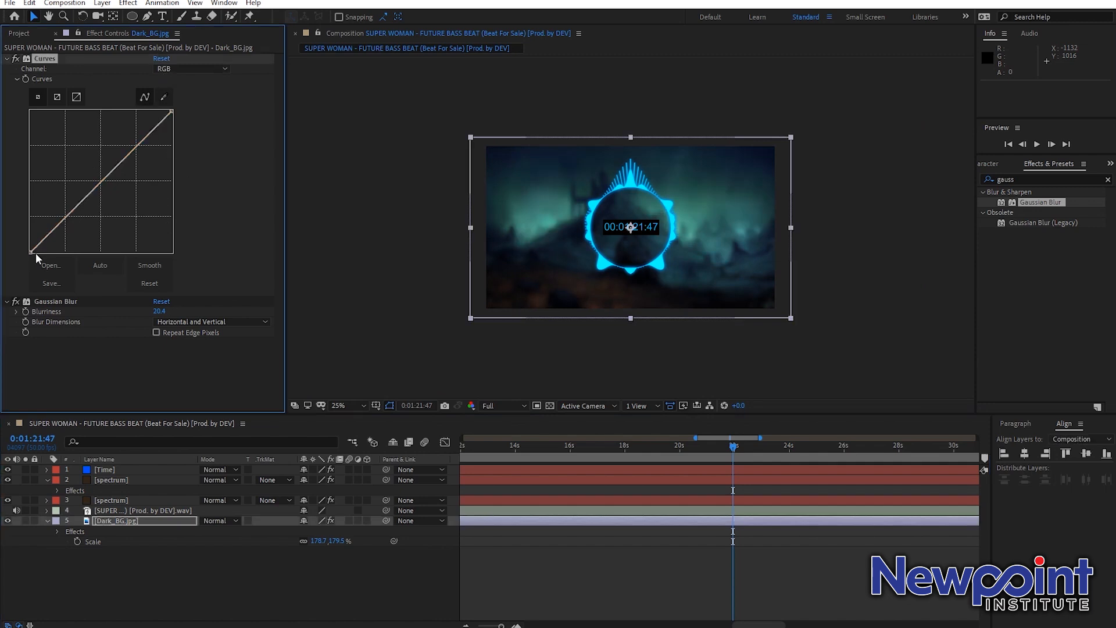
mouse_move(30, 253)
mouse_down()
mouse_move(44, 252)
mouse_move(32, 253)
mouse_up()
drag(171, 111, 174, 128)
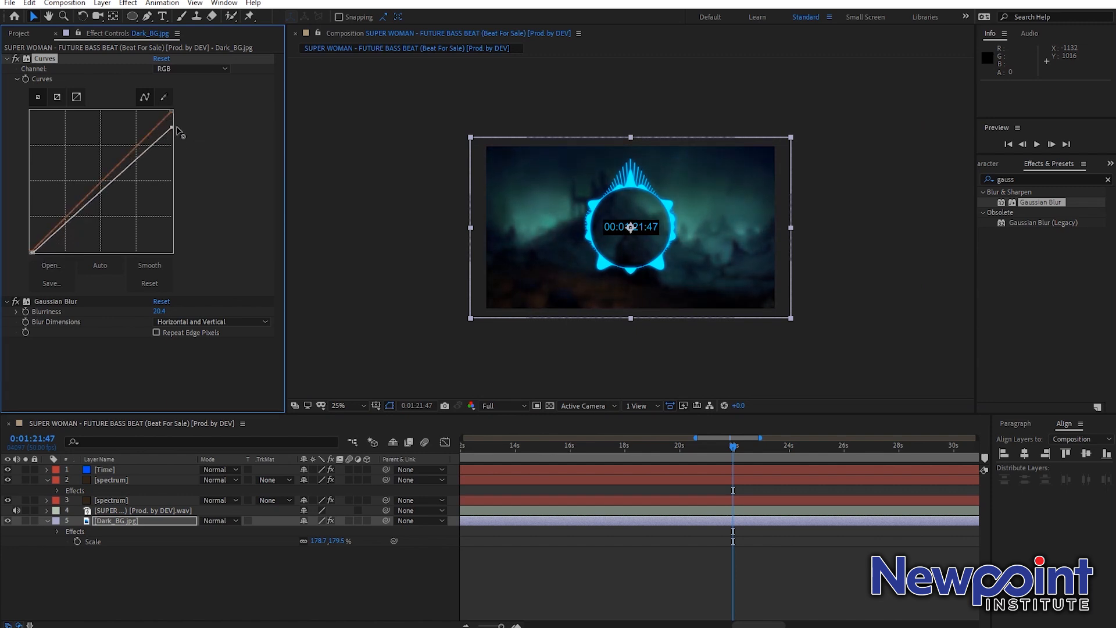
Step: Try a Gaussian Blur Blurriness of 10 on Dark_BG, and settle on 15
key(.)
click(160, 311)
text(10)
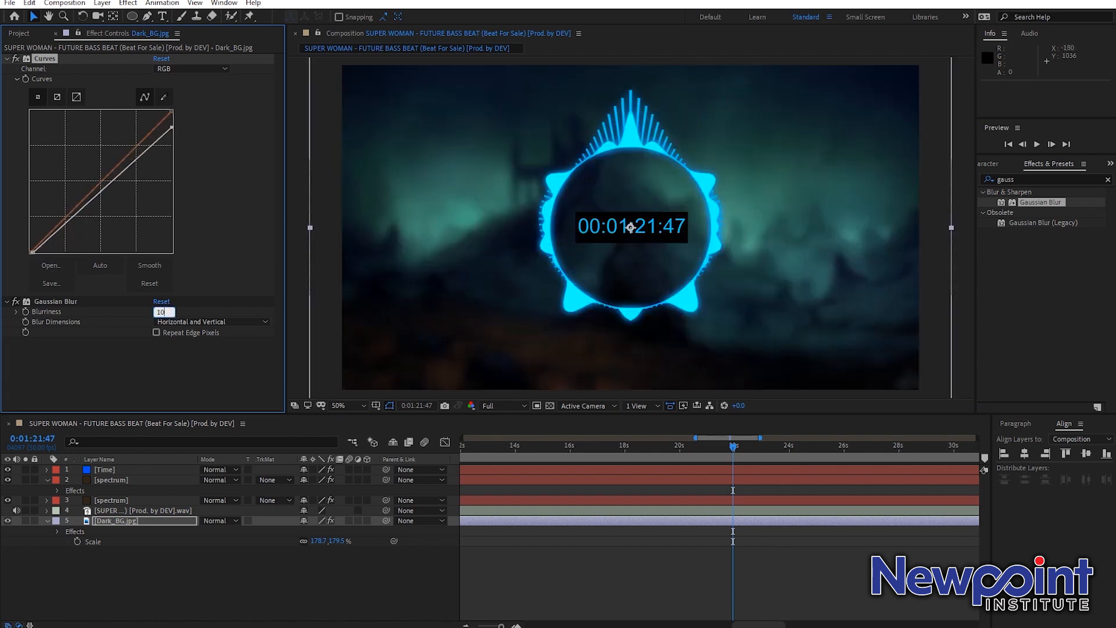
key(Return)
click(160, 311)
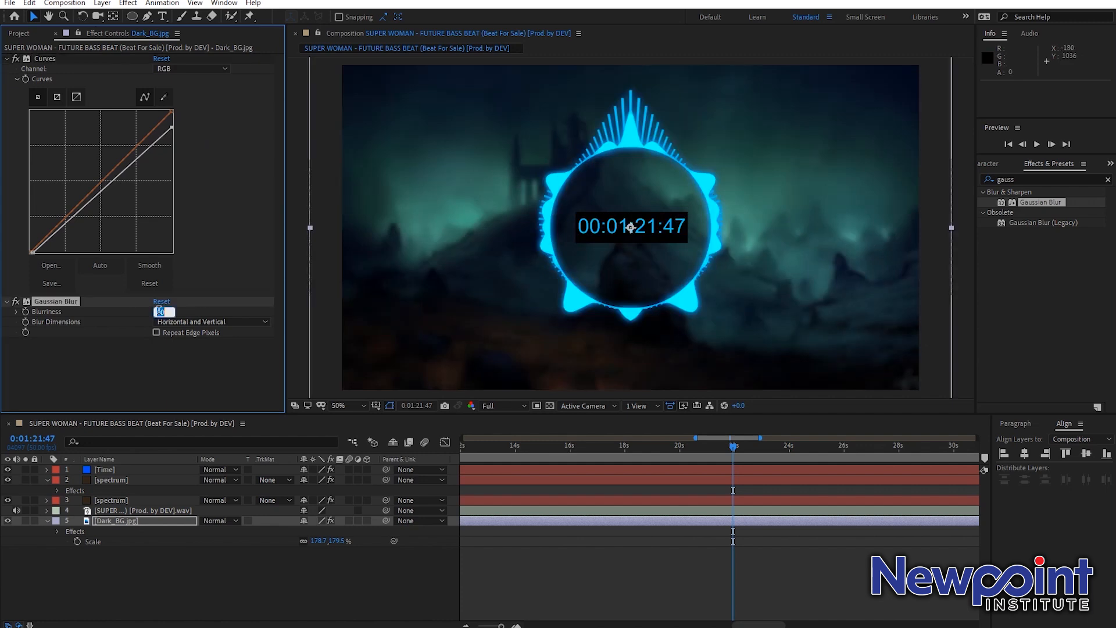
text(15)
key(Return)
click(738, 593)
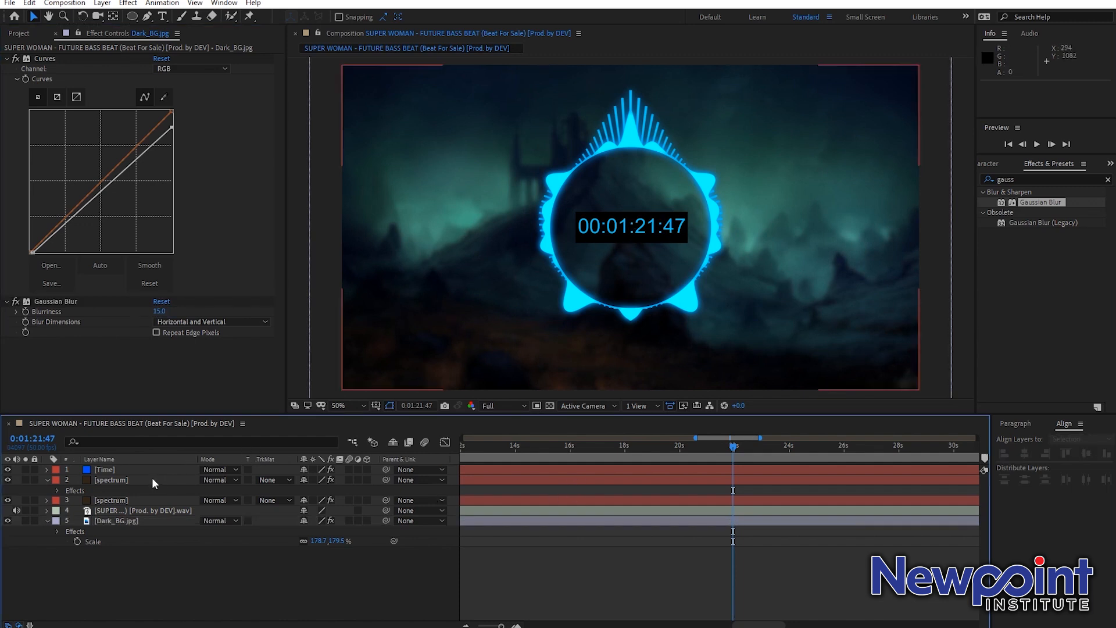
Step: Compare the Time layer's Timecode effect with and without its box, and leave Show Box off
click(116, 470)
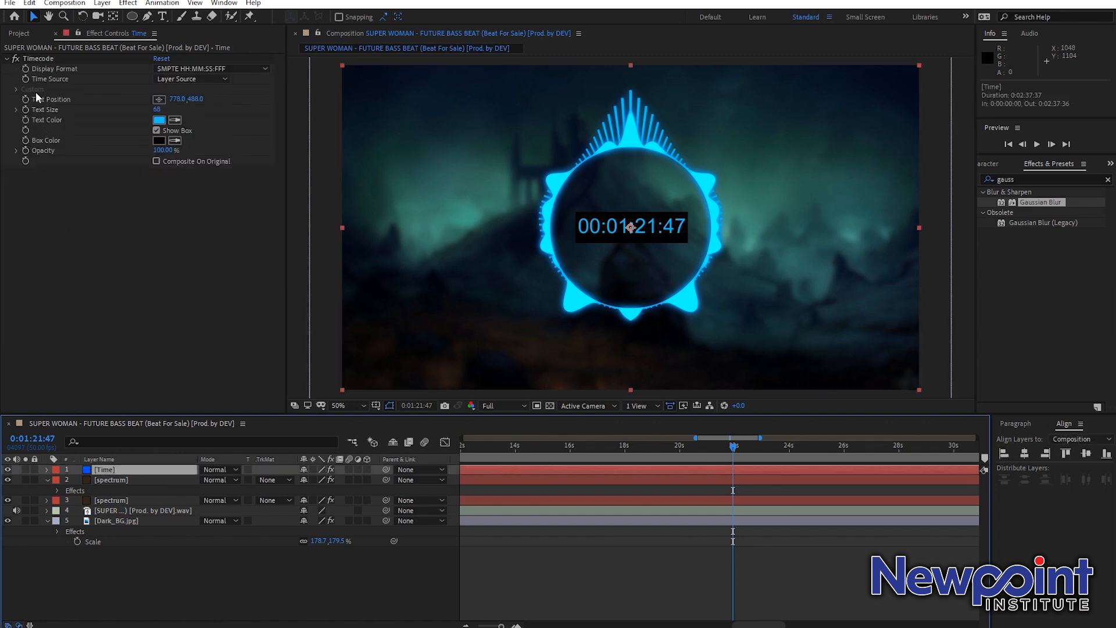
click(156, 131)
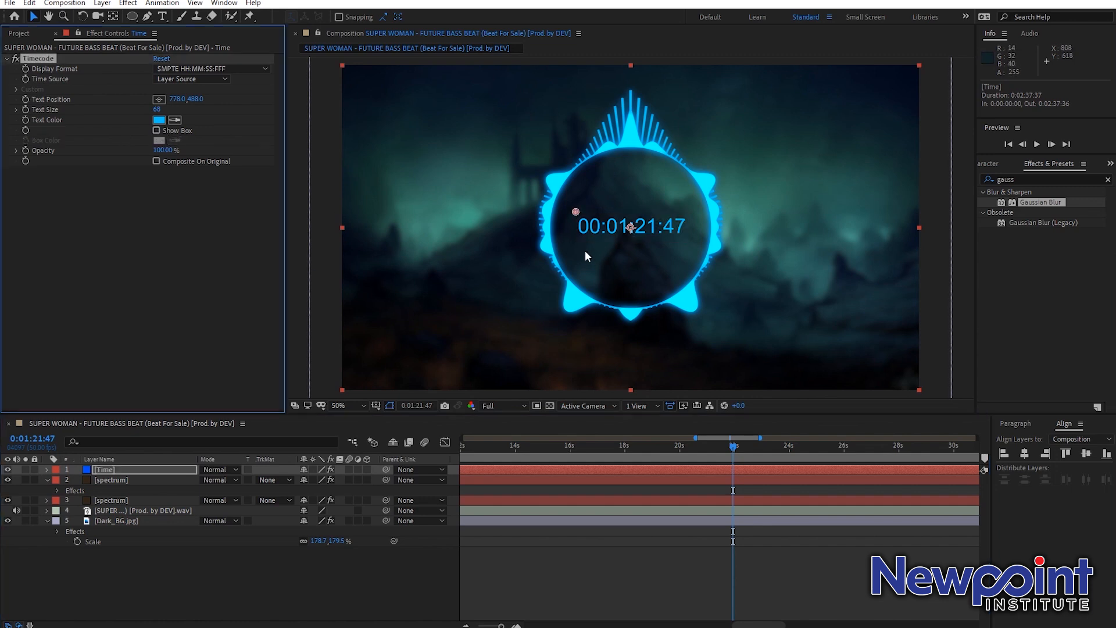
click(156, 131)
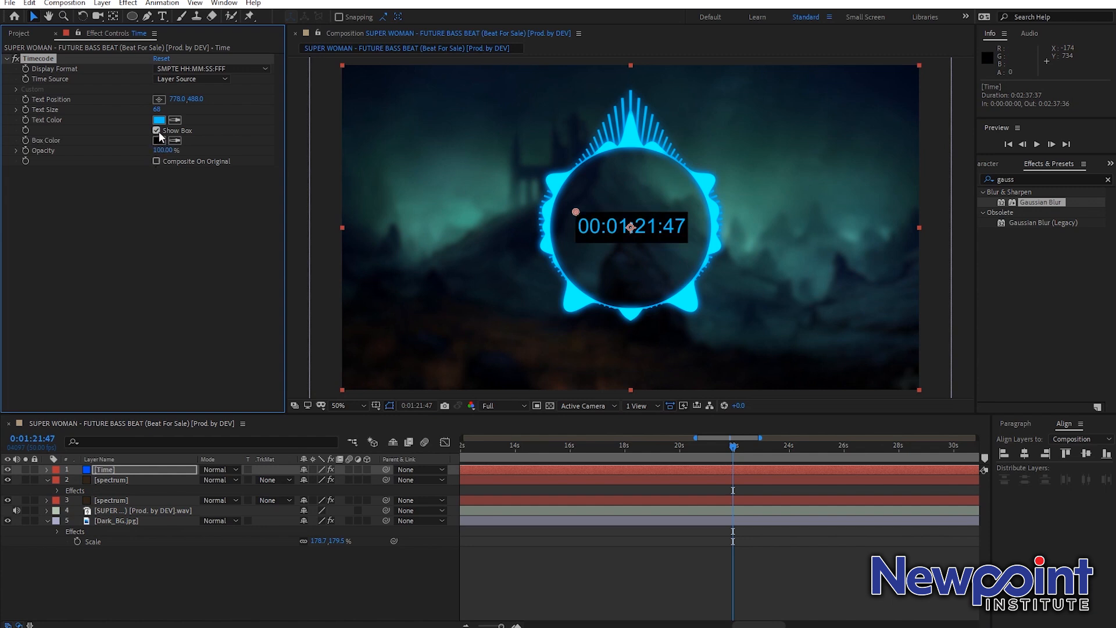
click(155, 131)
click(688, 574)
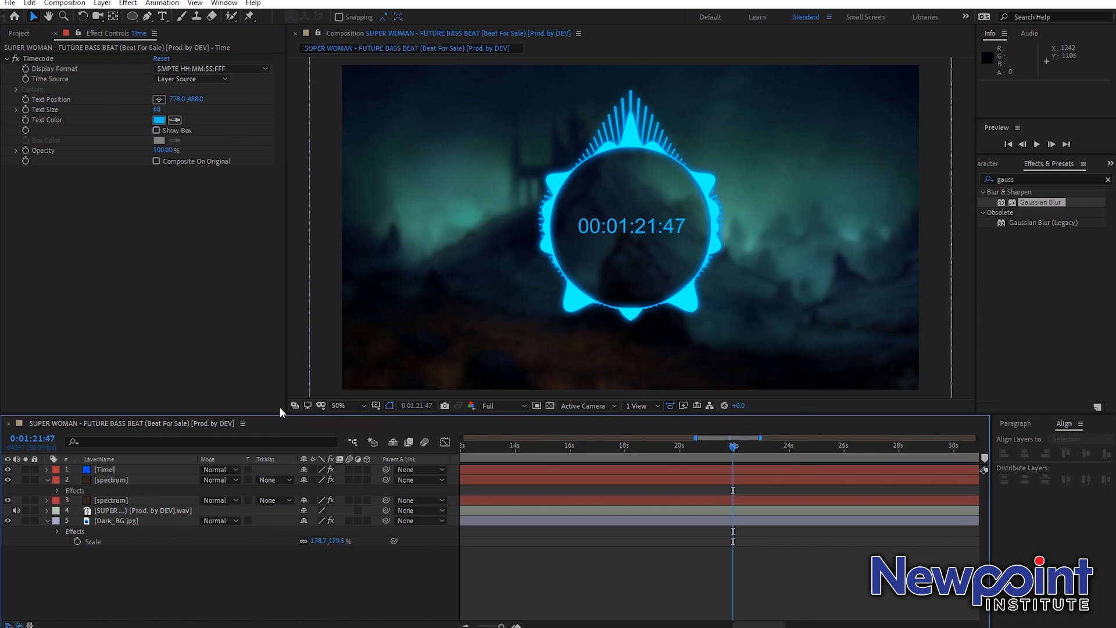
Step: Compare the two spectrum layers by toggling their visibility, and leave only the lower spectrum visible
click(119, 482)
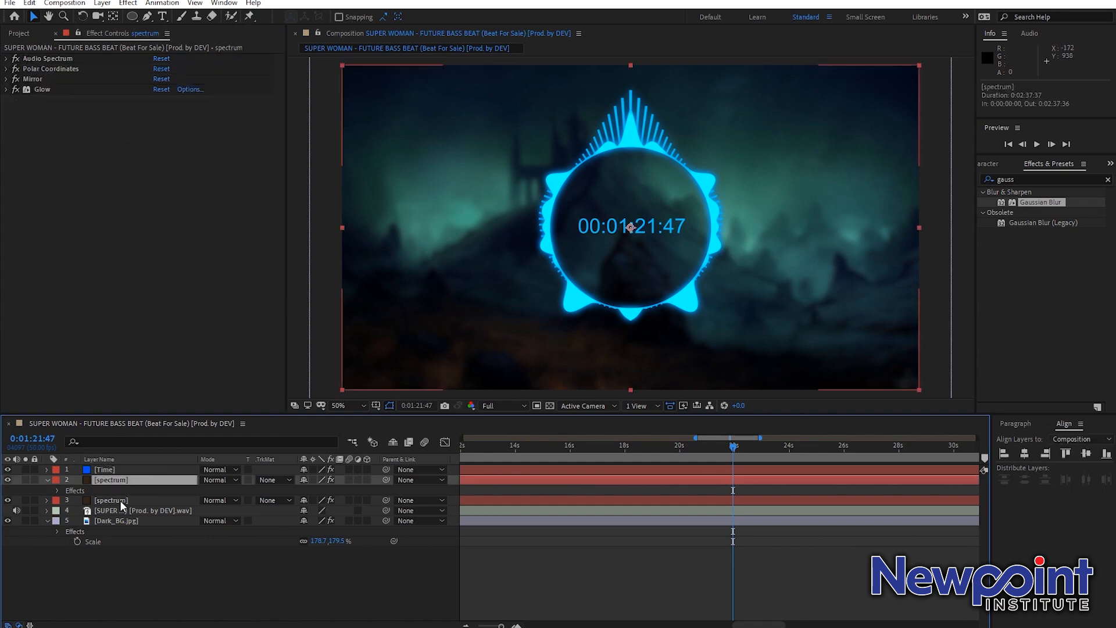
click(7, 500)
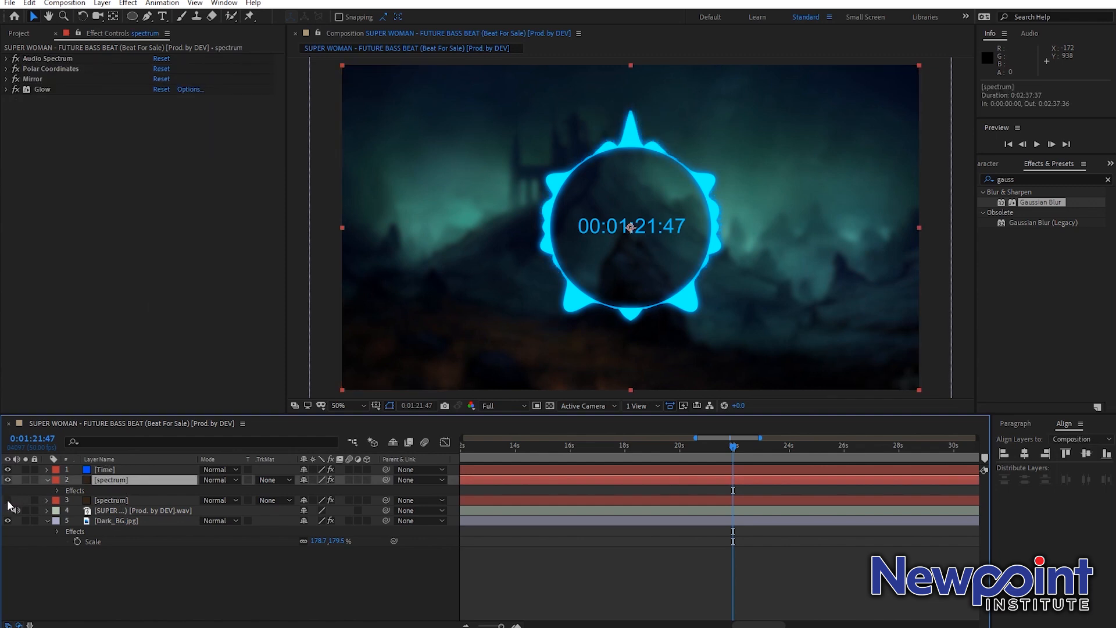
click(8, 500)
click(7, 479)
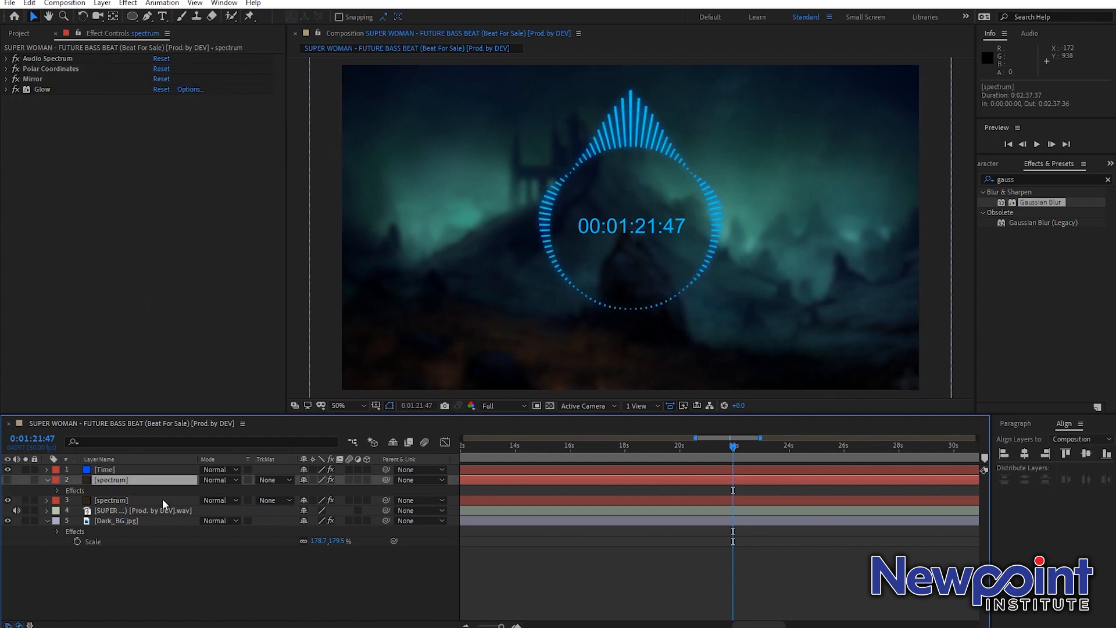
Step: Set the lower spectrum's Audio Spectrum Display Options to Analog lines, preview it and move the current time to 0:01:21:48
click(133, 500)
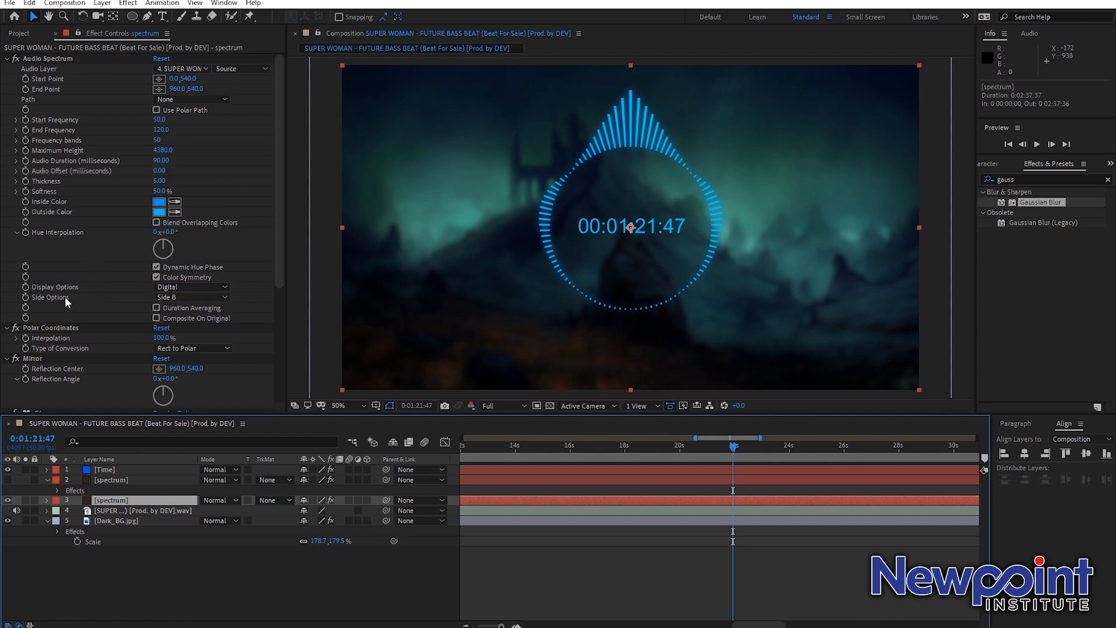
click(220, 286)
click(217, 314)
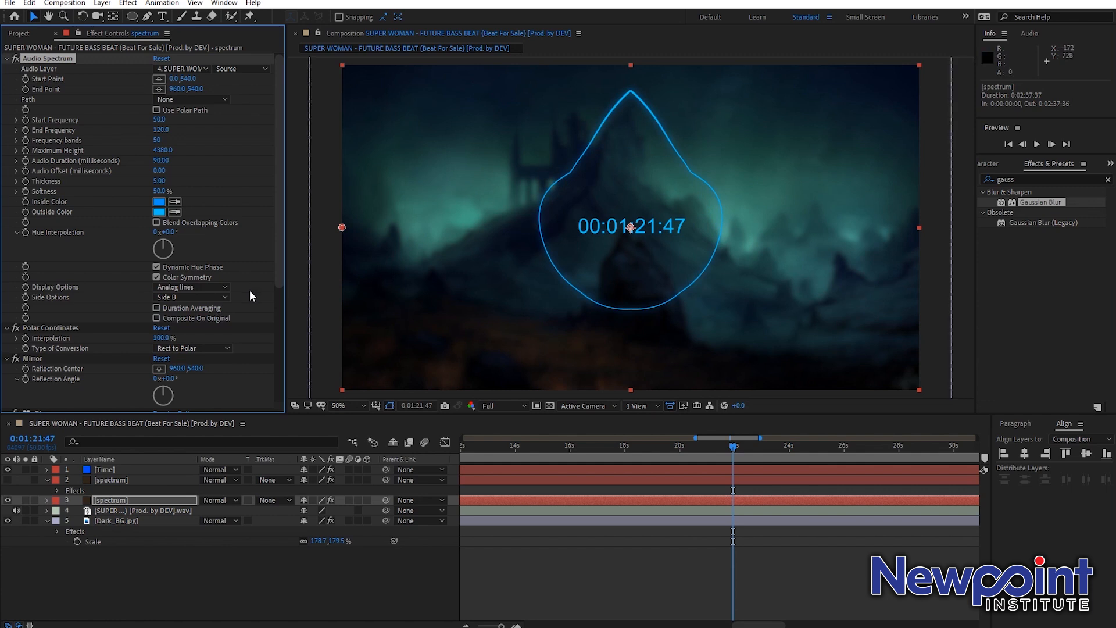
key(space)
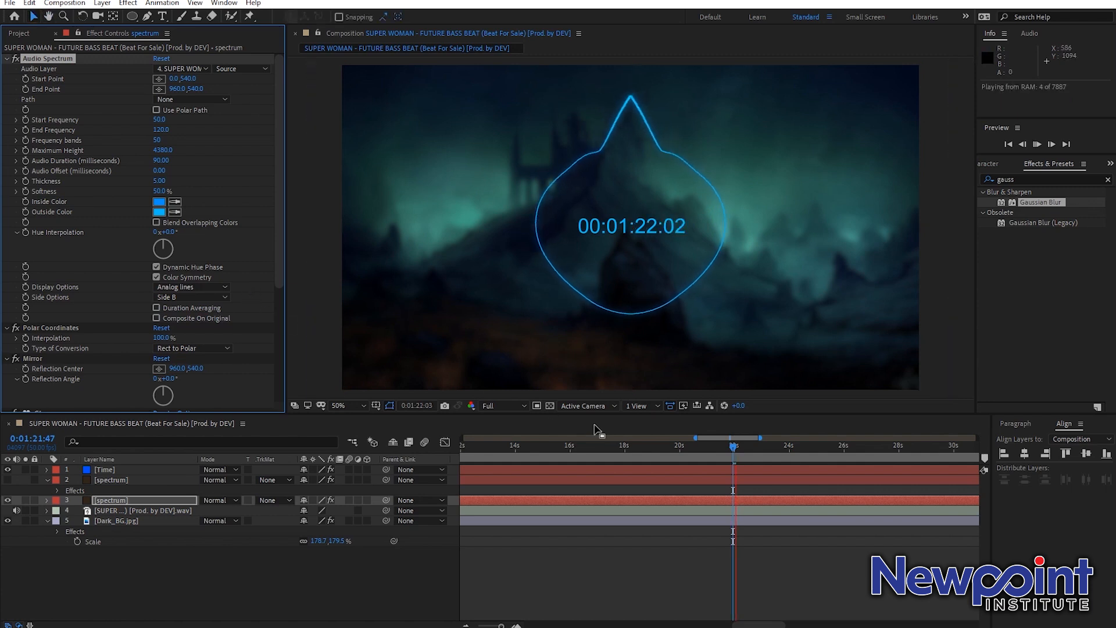
click(733, 449)
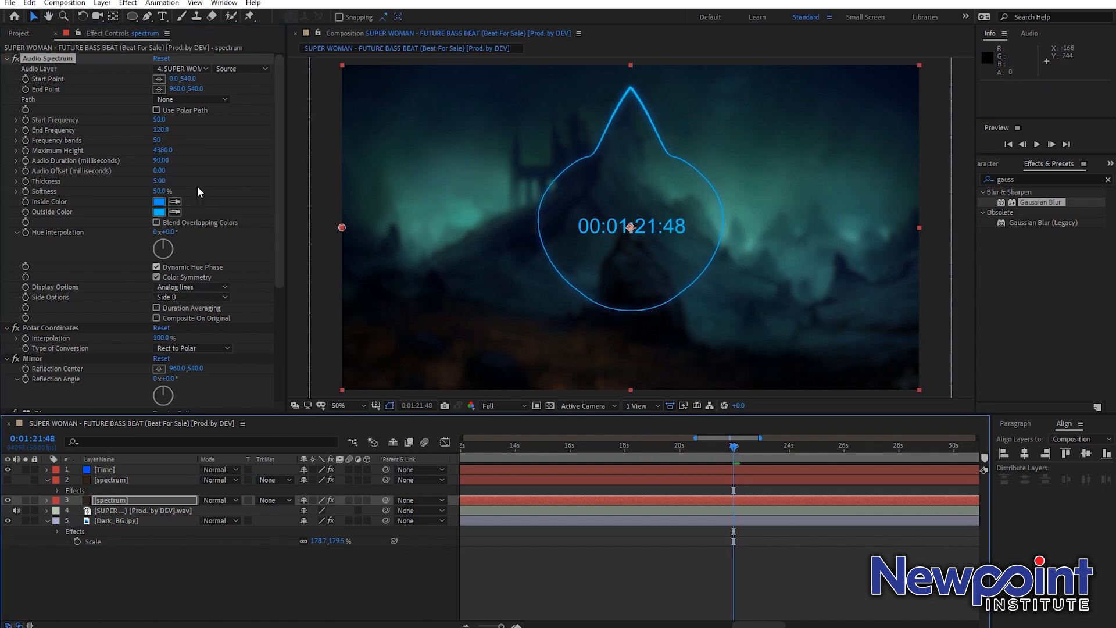
Step: Set the lower spectrum's End Frequency to 6950 and Frequency bands to 211, and preview the waveform
drag(158, 140, 288, 137)
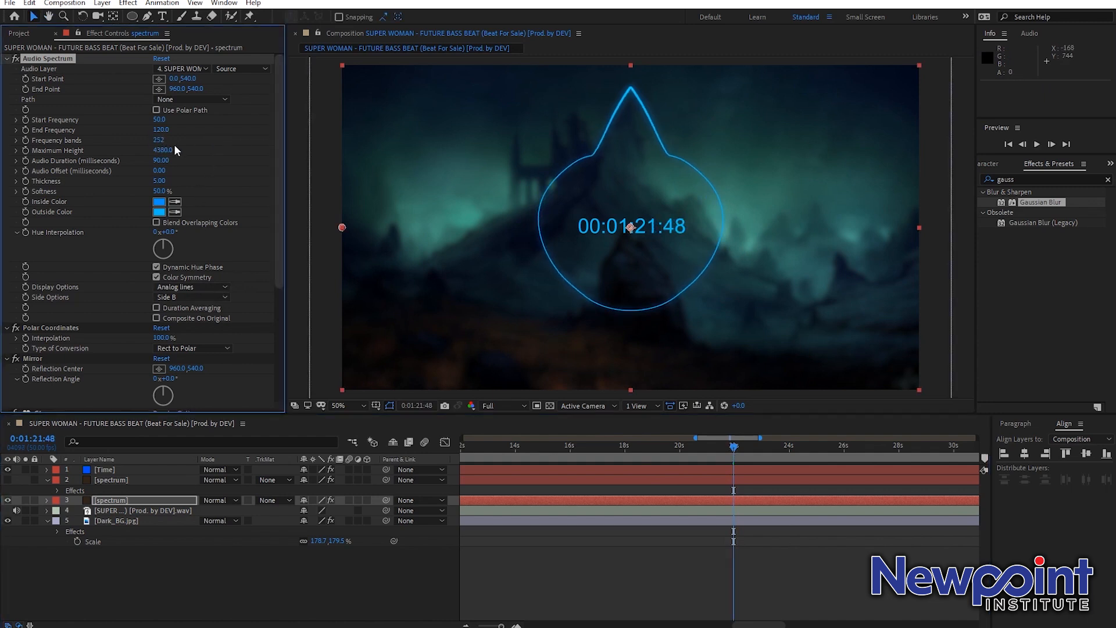
drag(160, 133, 249, 128)
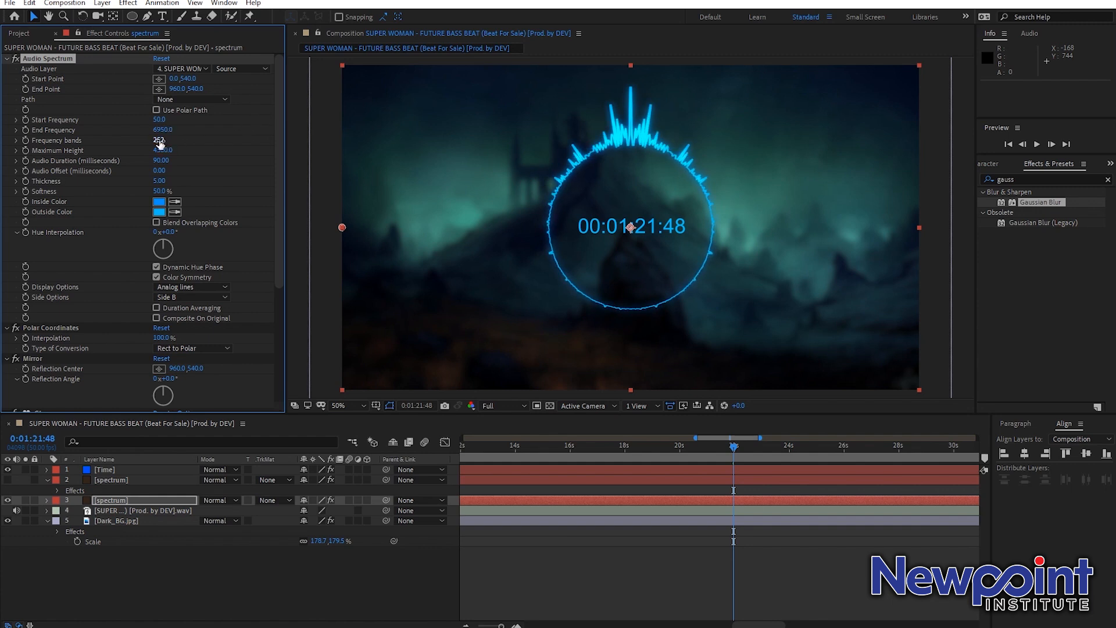
drag(160, 143, 133, 141)
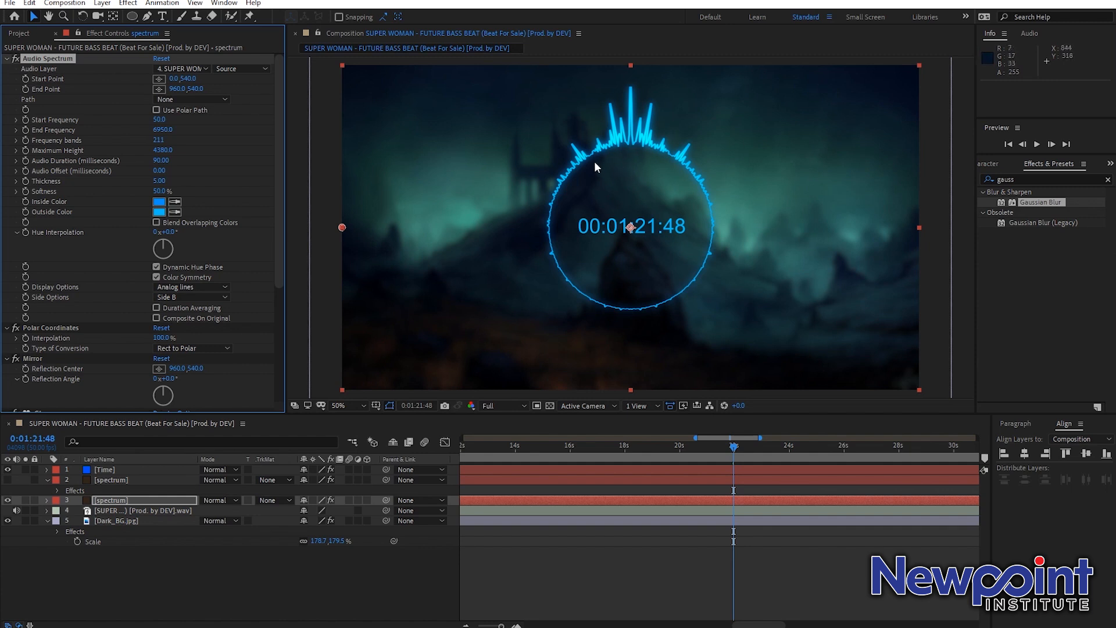
key(space)
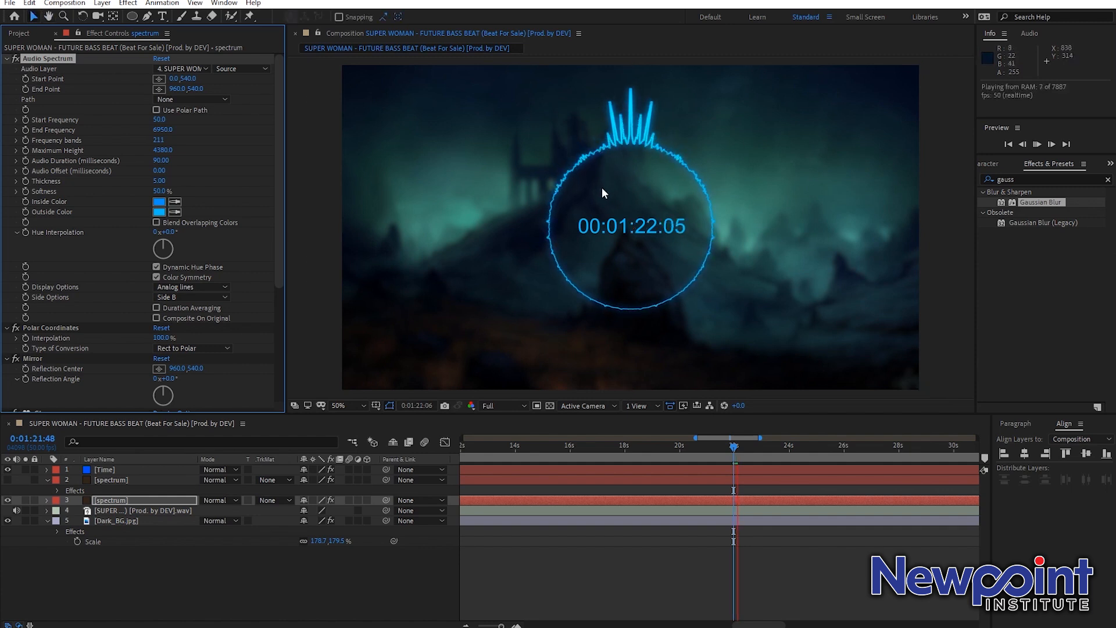
key(space)
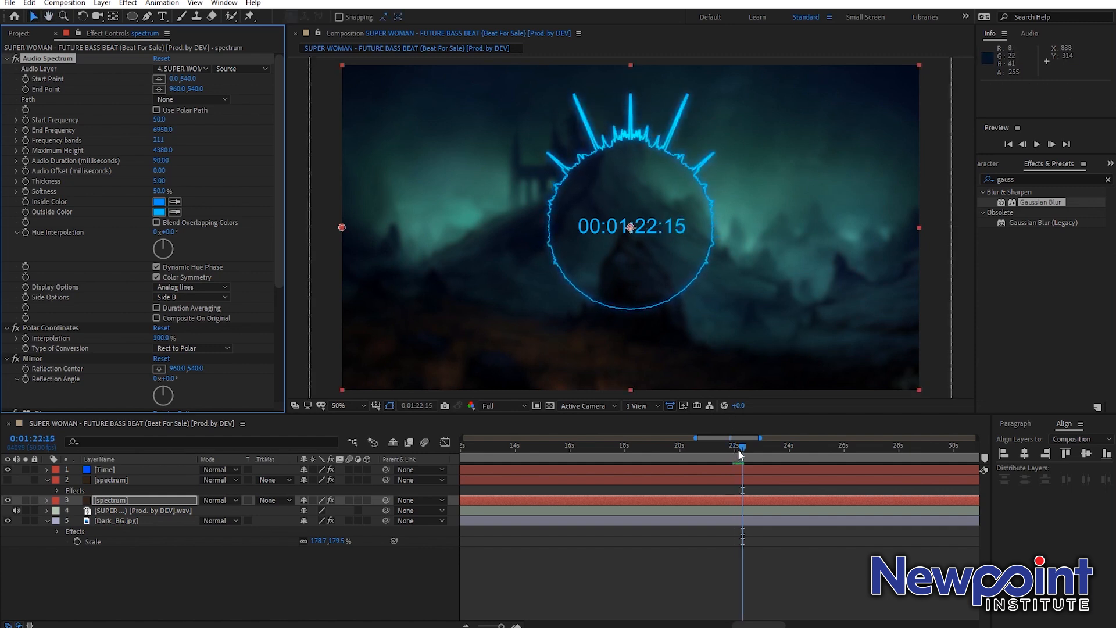
Step: Preview the lower spectrum's Analog lines waveform twice from around 0:01:22, and set the current time to 0:01:22:11
drag(738, 448, 735, 448)
key(space)
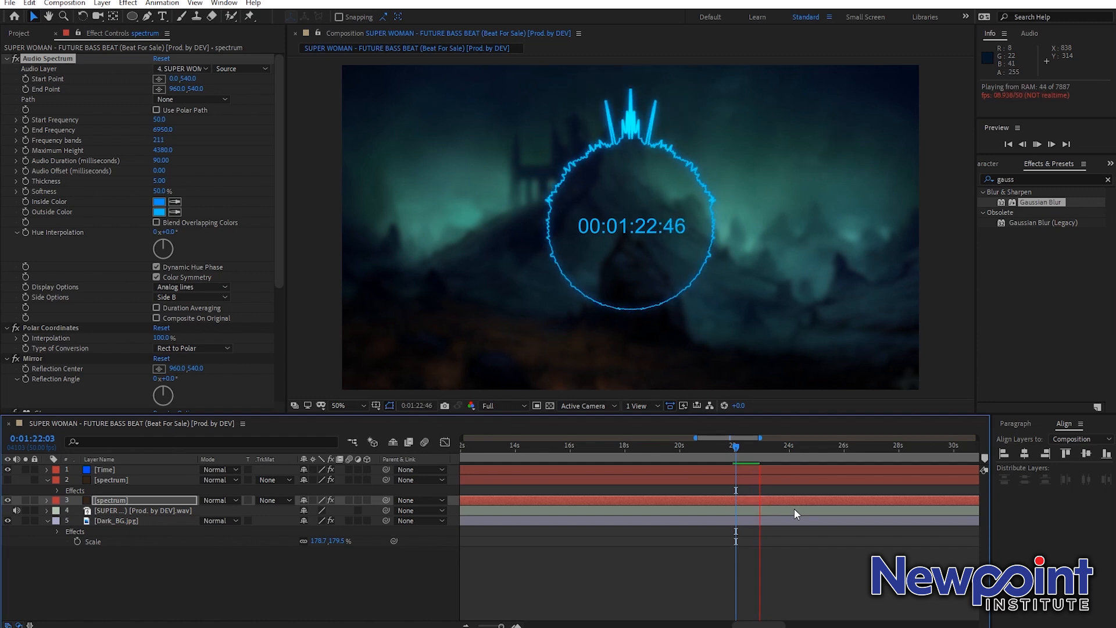
key(space)
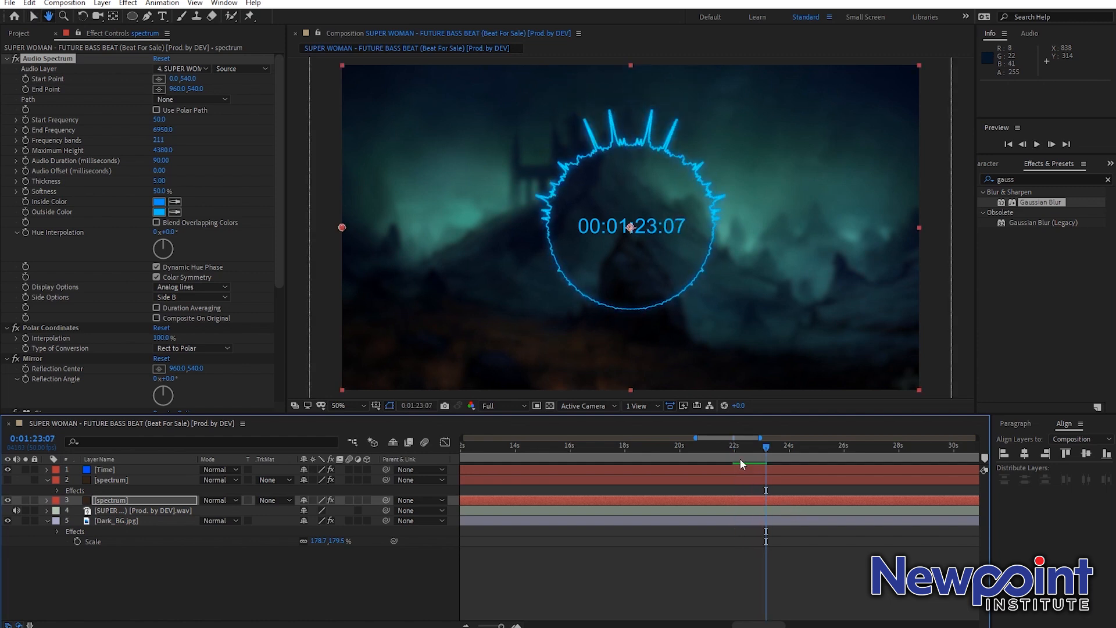
click(735, 459)
key(space)
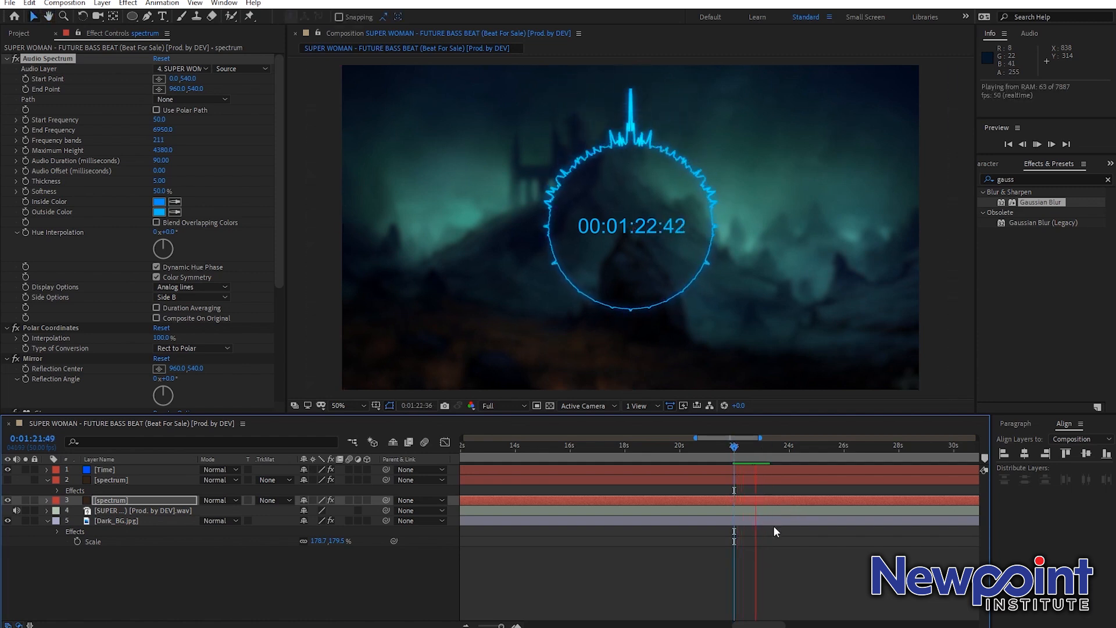
key(space)
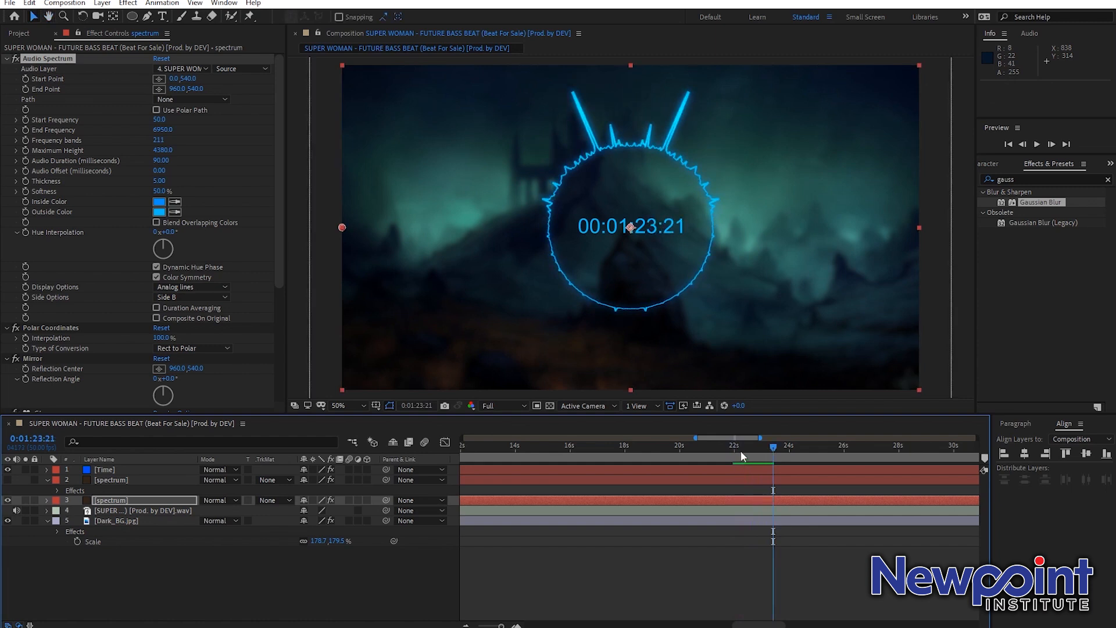
click(740, 451)
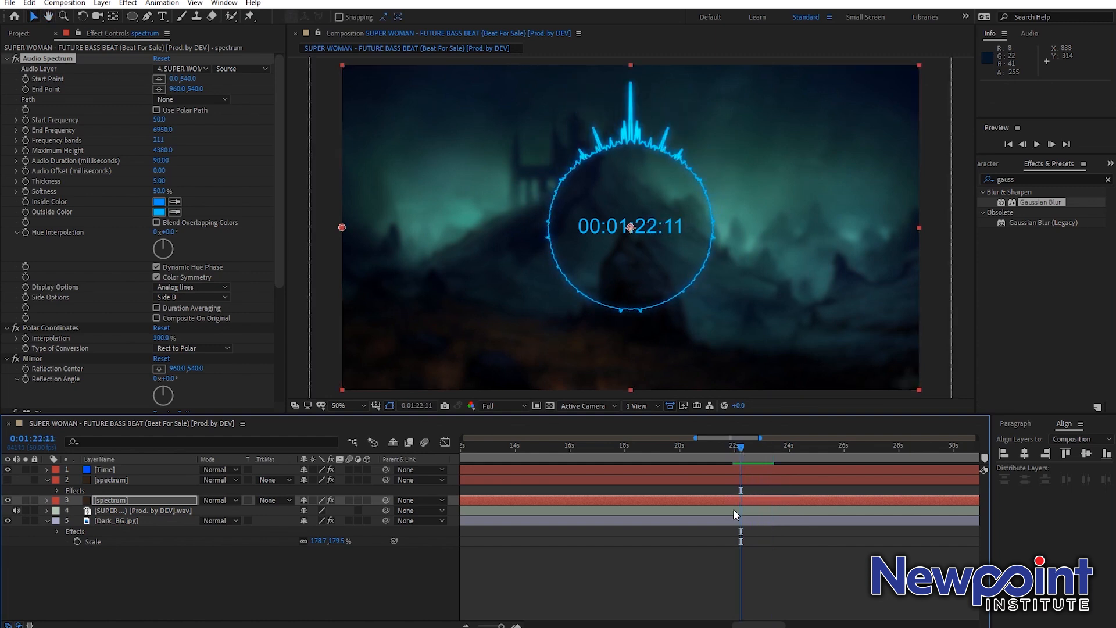
Step: Try Analog dots on the lower spectrum with 88 frequency bands, Maximum Height 4250 and Thickness 11, and preview it
click(192, 289)
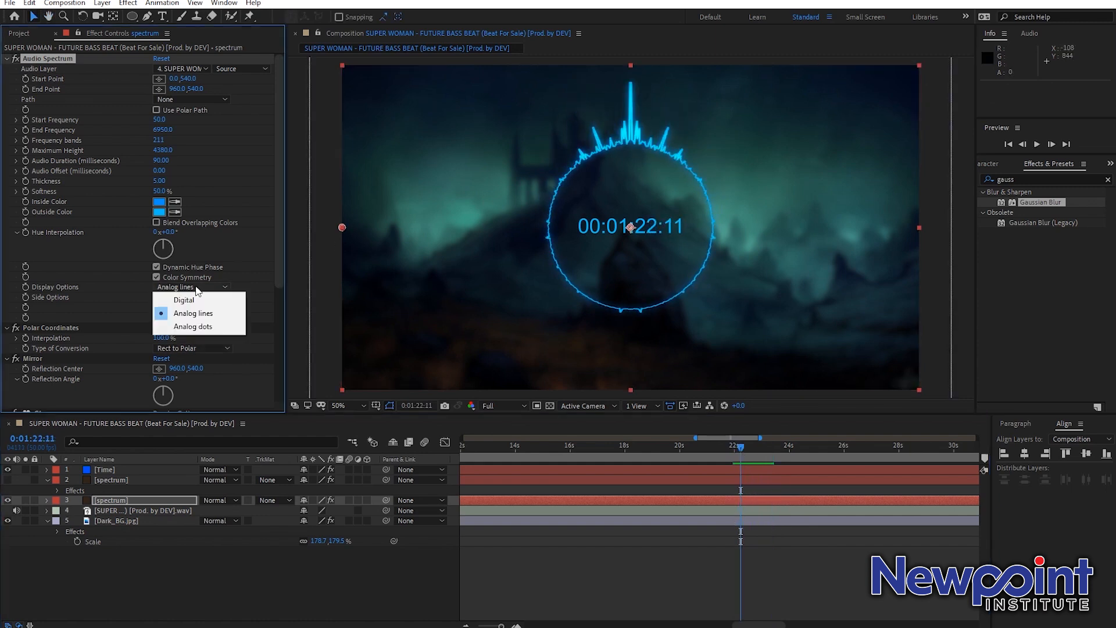
click(197, 327)
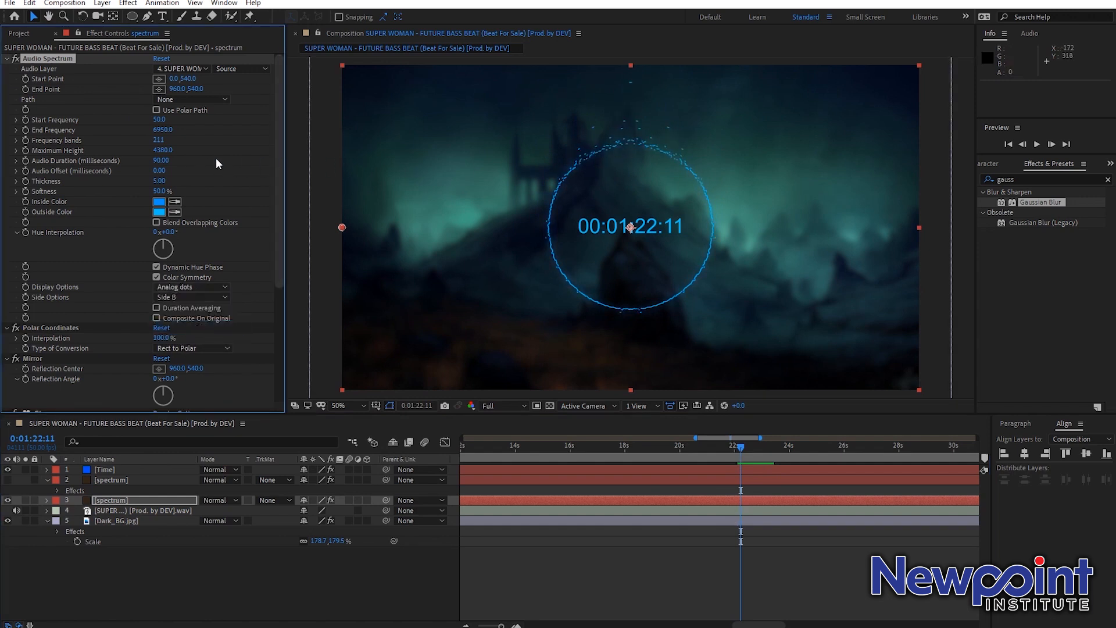
drag(168, 156, 183, 149)
drag(161, 142, 115, 150)
drag(156, 183, 192, 178)
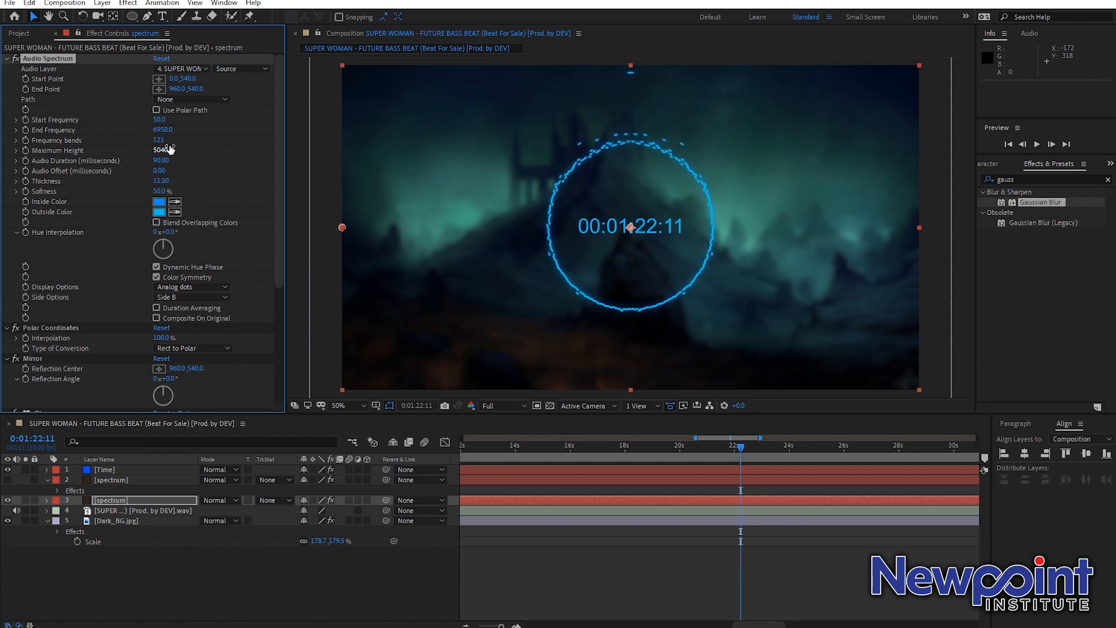
drag(157, 140, 200, 154)
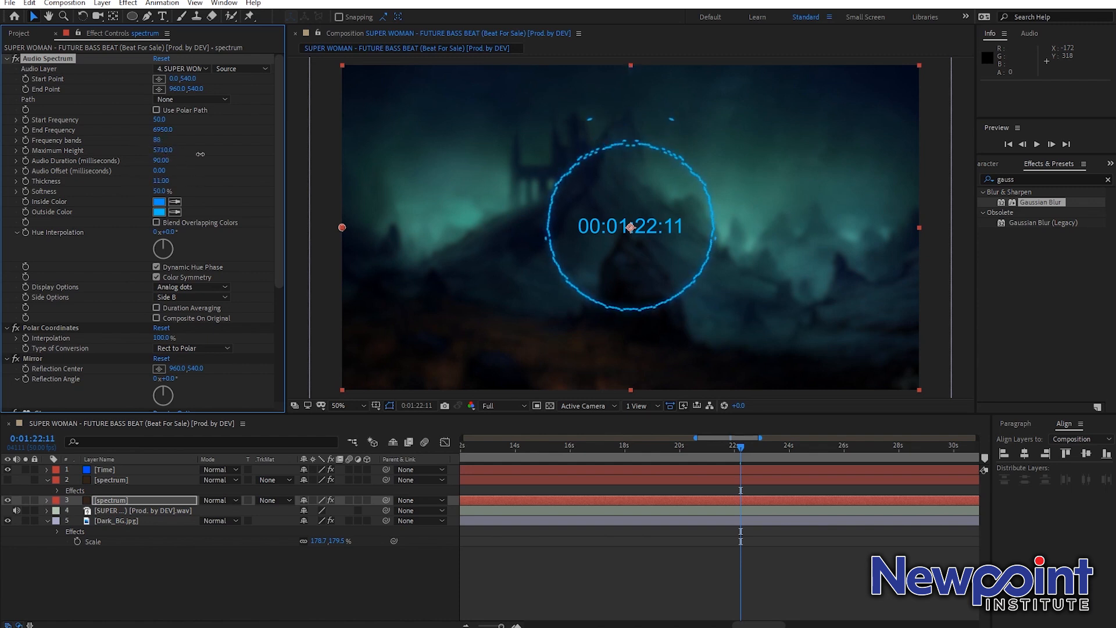
drag(88, 173, 131, 172)
key(space)
key(space)
Step: Undo the lower spectrum's Audio Spectrum edits back to the Digital display with End Frequency 120 and 50 frequency bands
click(174, 287)
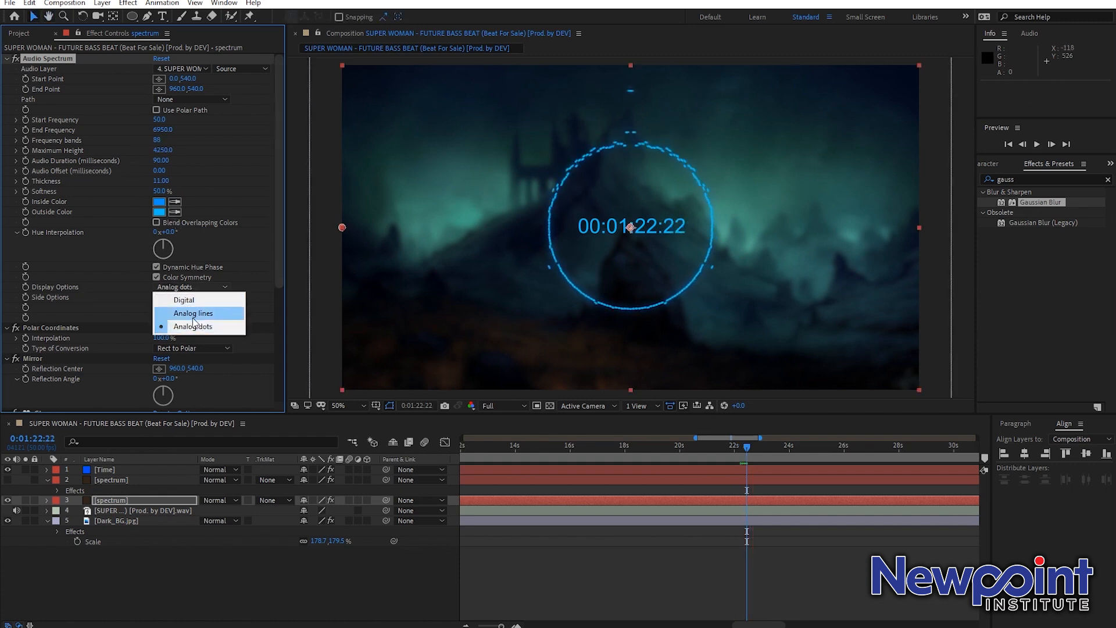
click(501, 579)
key(ctrl+z)
key(ctrl+z)
key(ctrl+z)
key(ctrl+z)
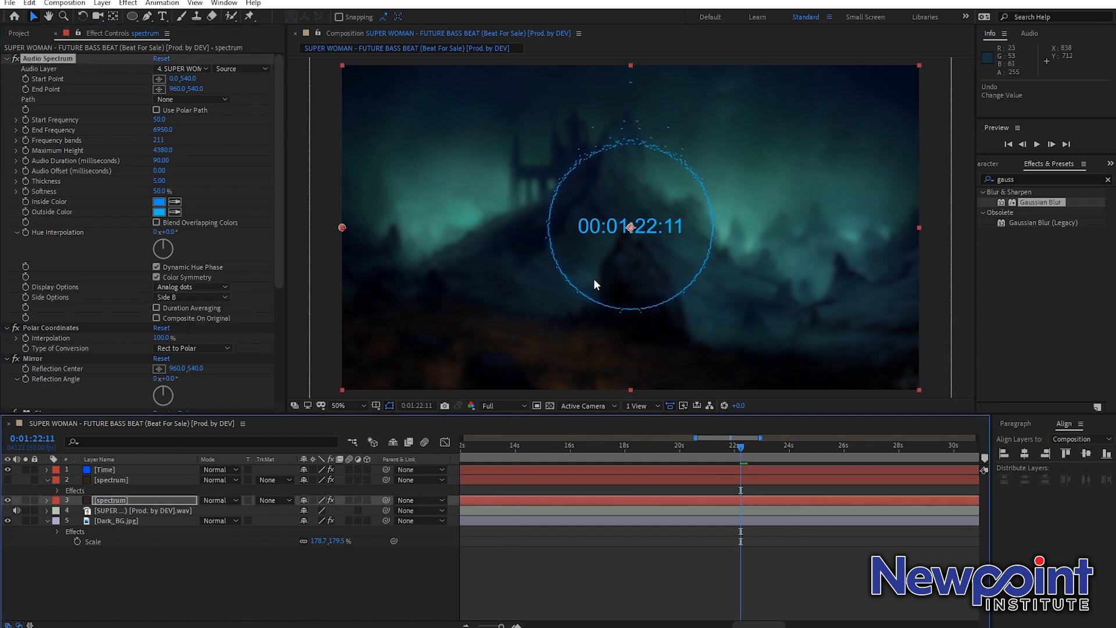
key(ctrl+z)
key(ctrl+z)
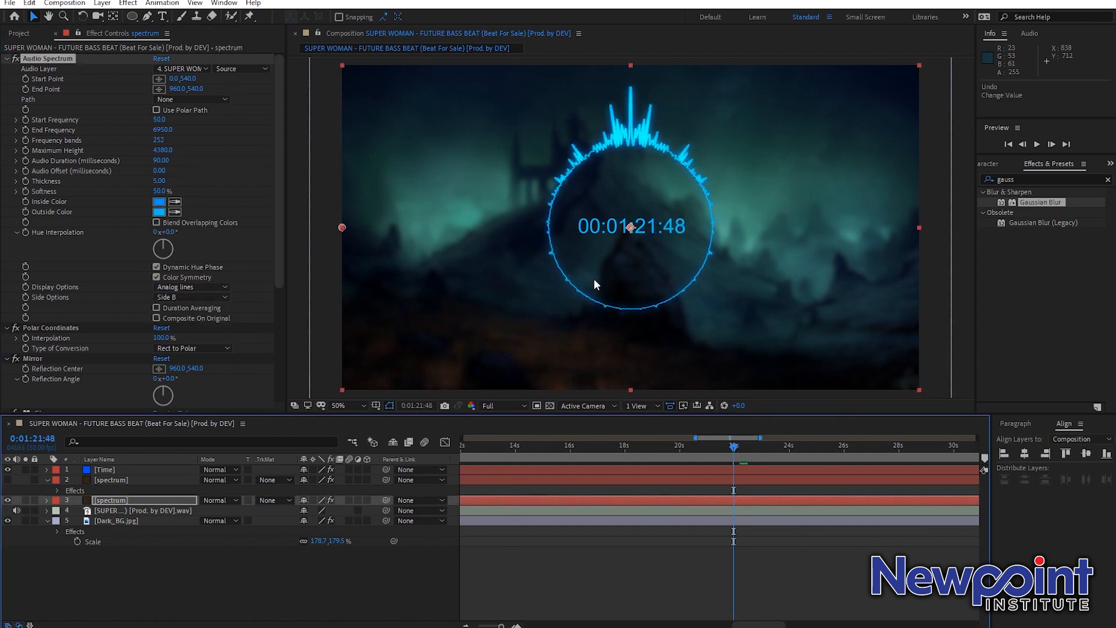
key(ctrl+z)
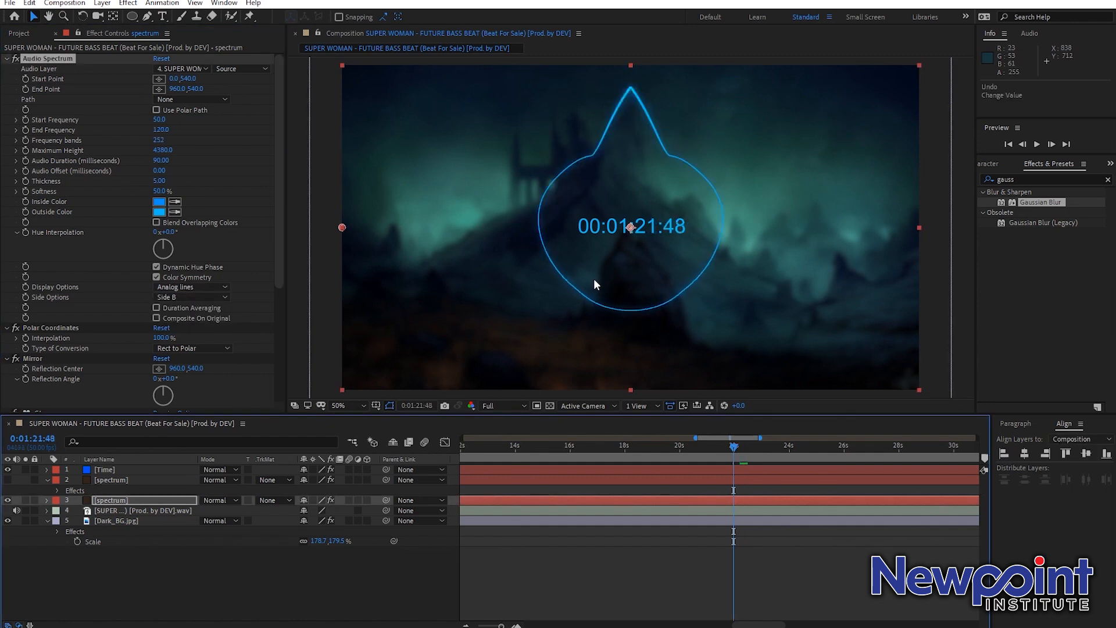
key(ctrl+z)
key(ctrl+z)
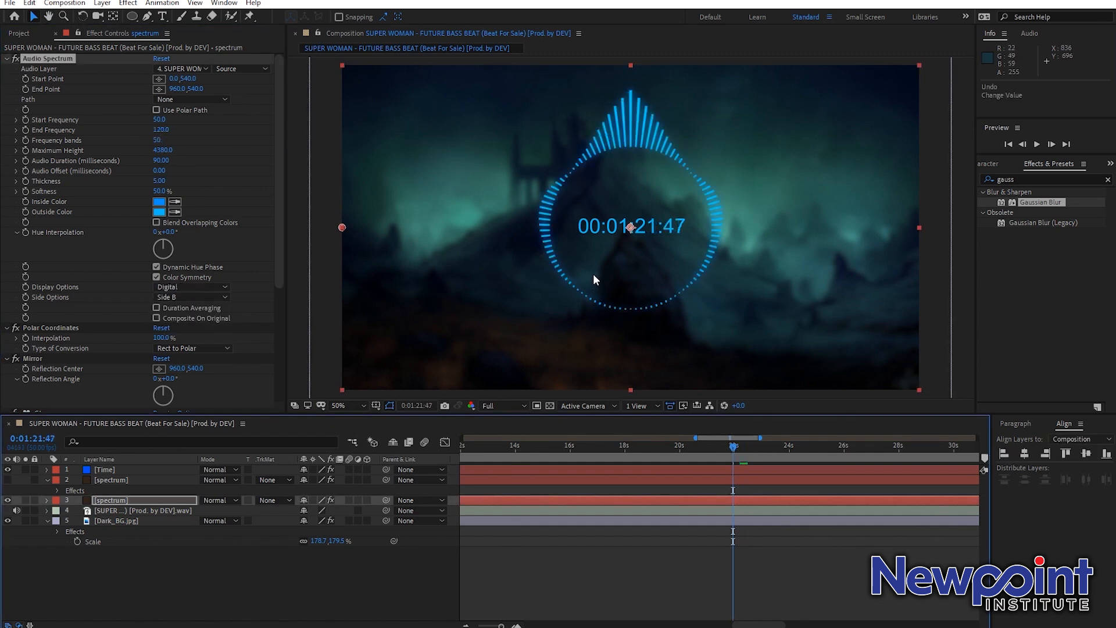
Step: Show the upper spectrum layer again and move the Time layer's timecode below the ring, to Text Position 778, 942
click(7, 479)
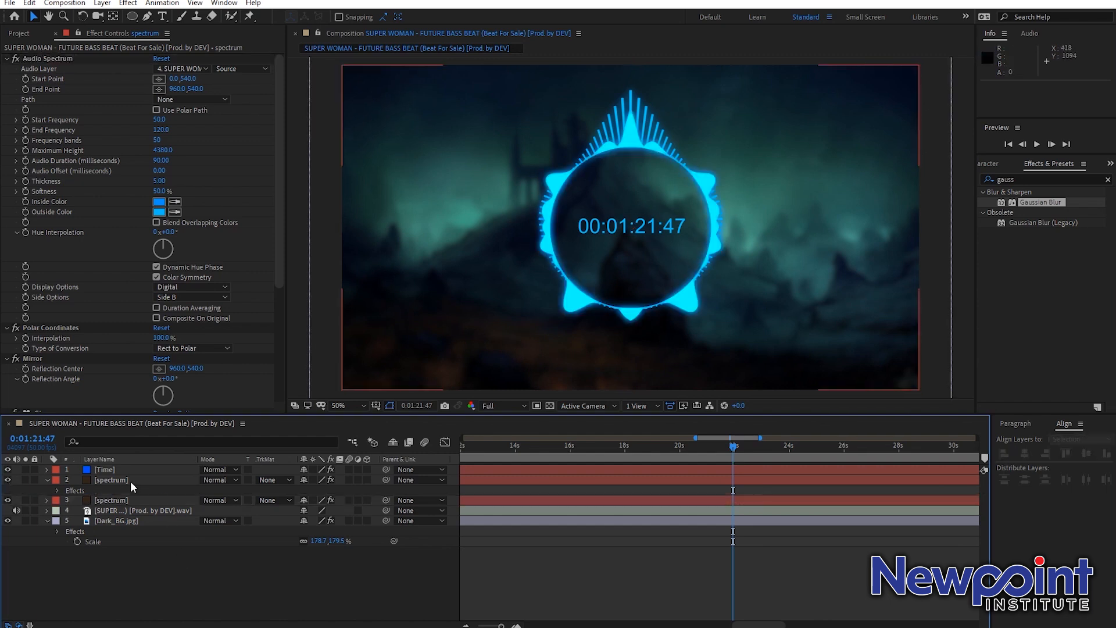
click(111, 471)
click(40, 58)
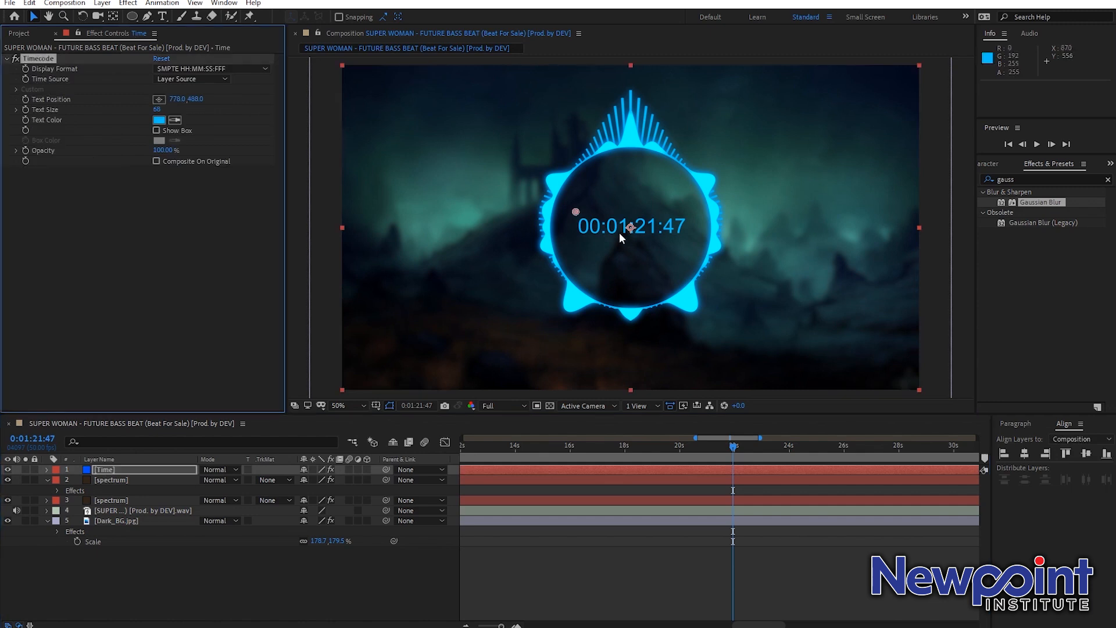
drag(576, 211, 576, 348)
click(337, 591)
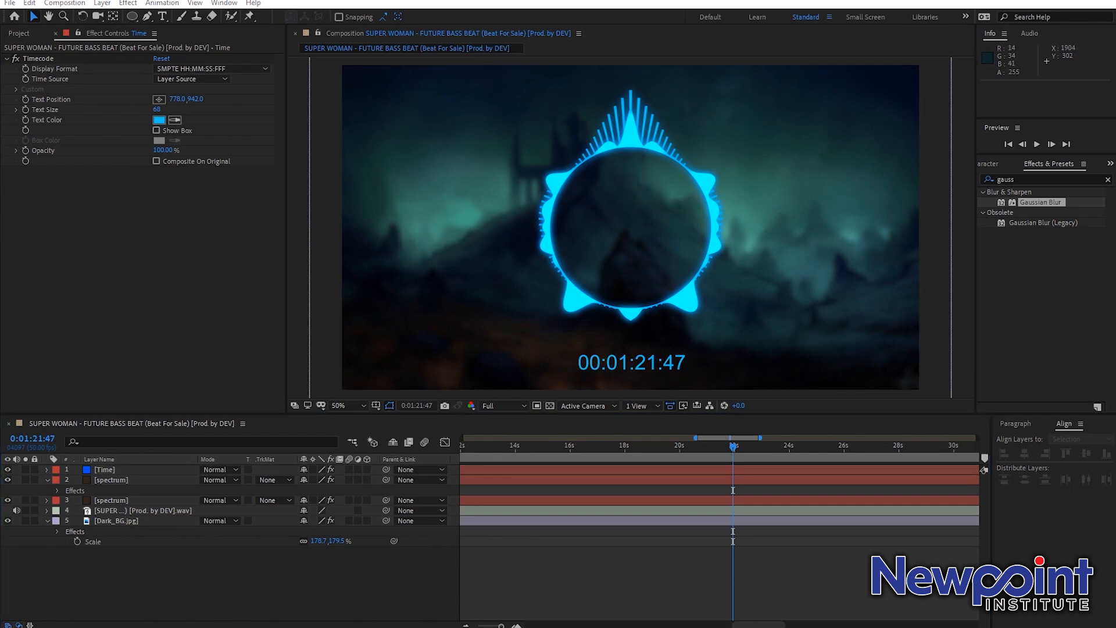
Step: Bring monster.png from the raw folder into the composition as the topmost layer, centered inside the ring
click(1062, 163)
click(690, 145)
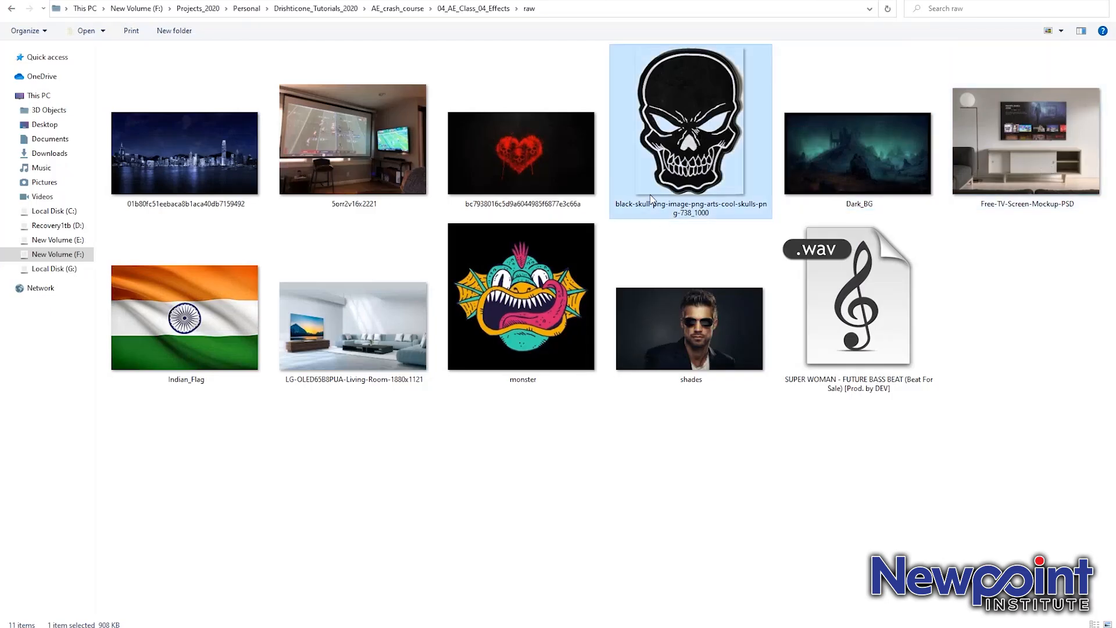
click(503, 337)
drag(503, 336, 732, 346)
drag(194, 512, 145, 491)
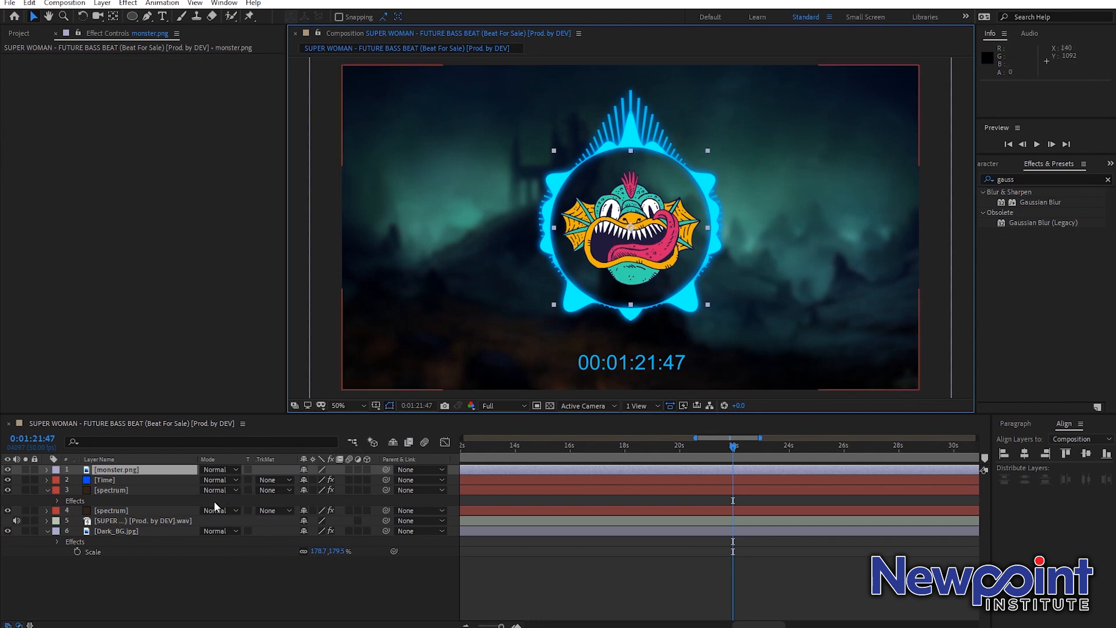
Step: Add the expression wiggle(10,10) to the monster.png layer's Position, and move the current time to 0:01:21:19
key(p)
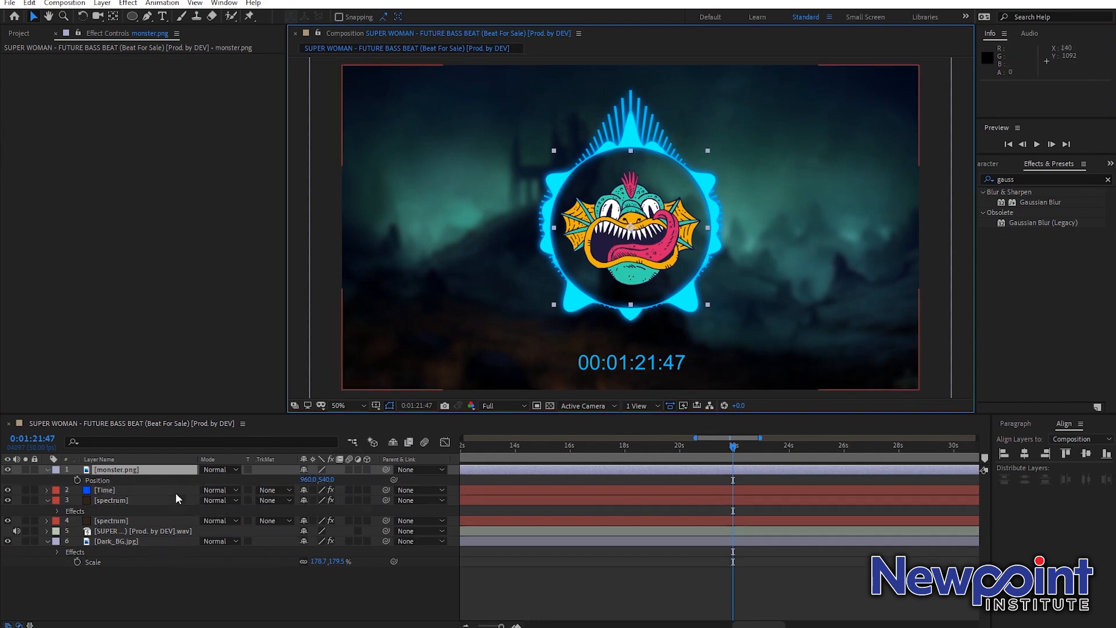
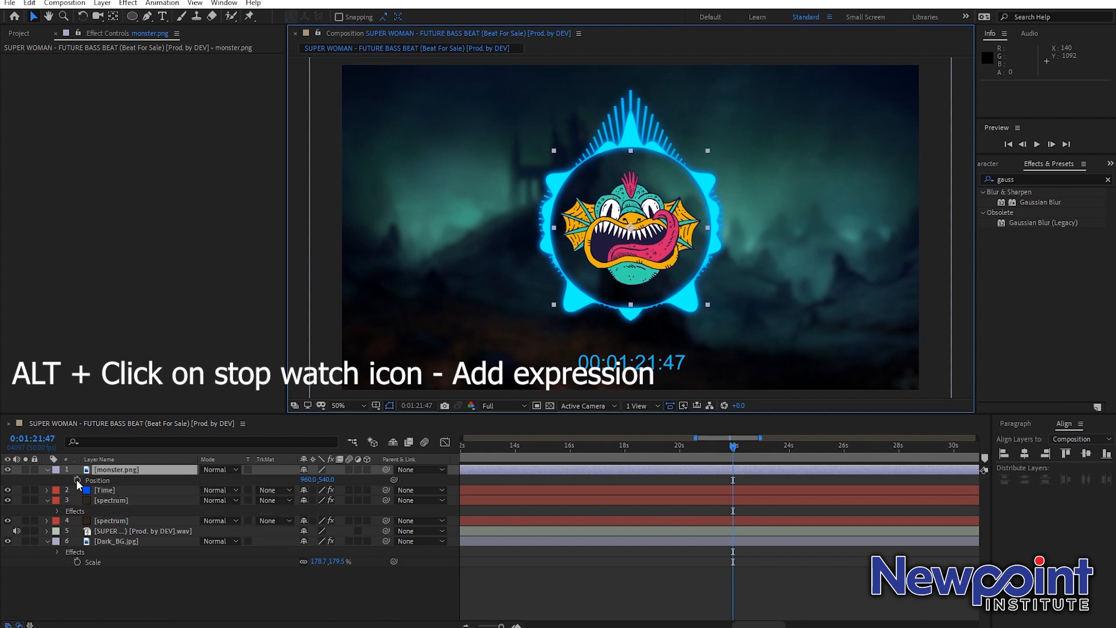
alt+click(78, 481)
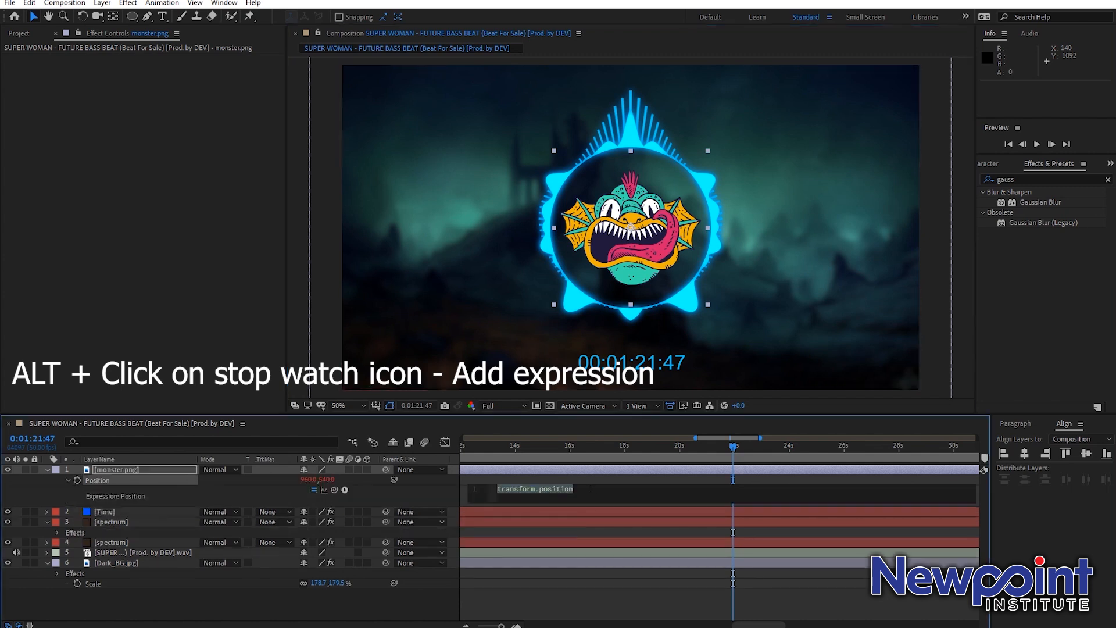
text(wiggle)
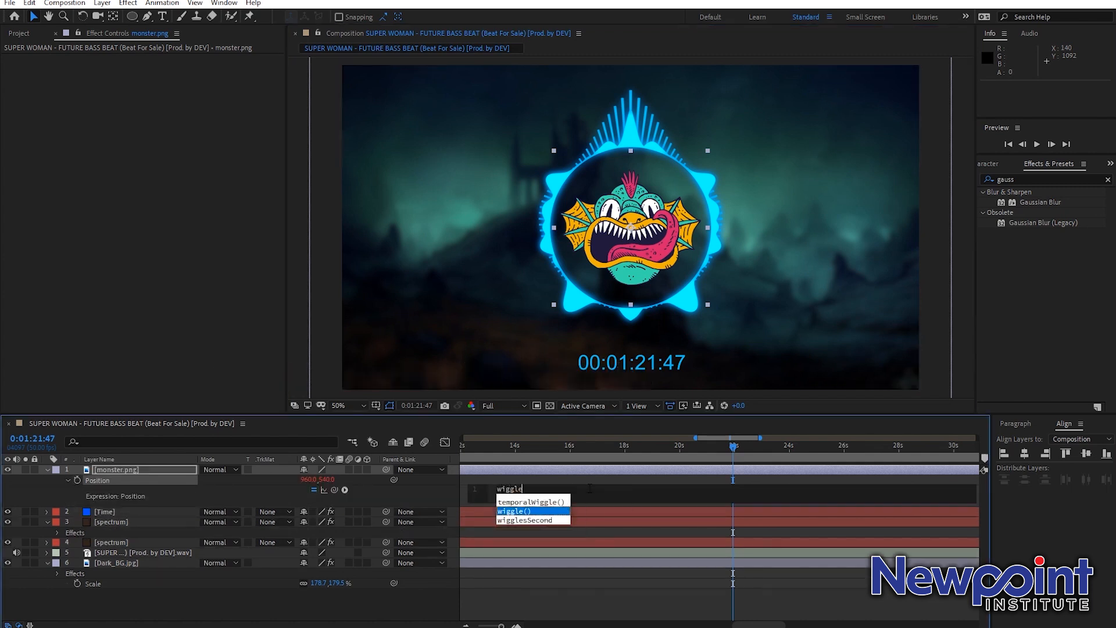
key(Return)
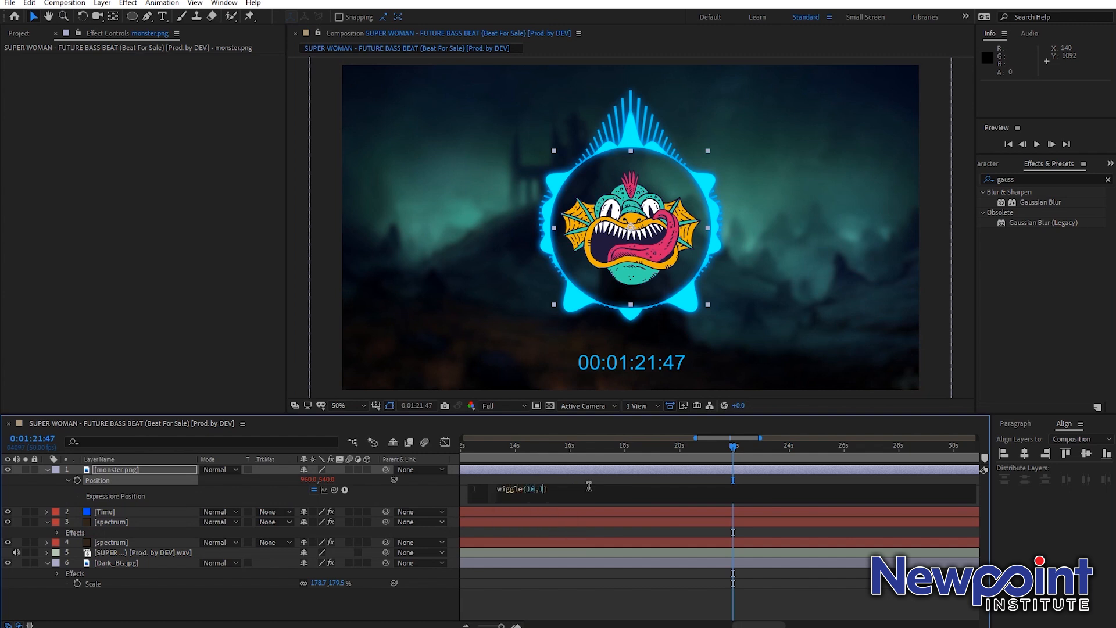
click(717, 445)
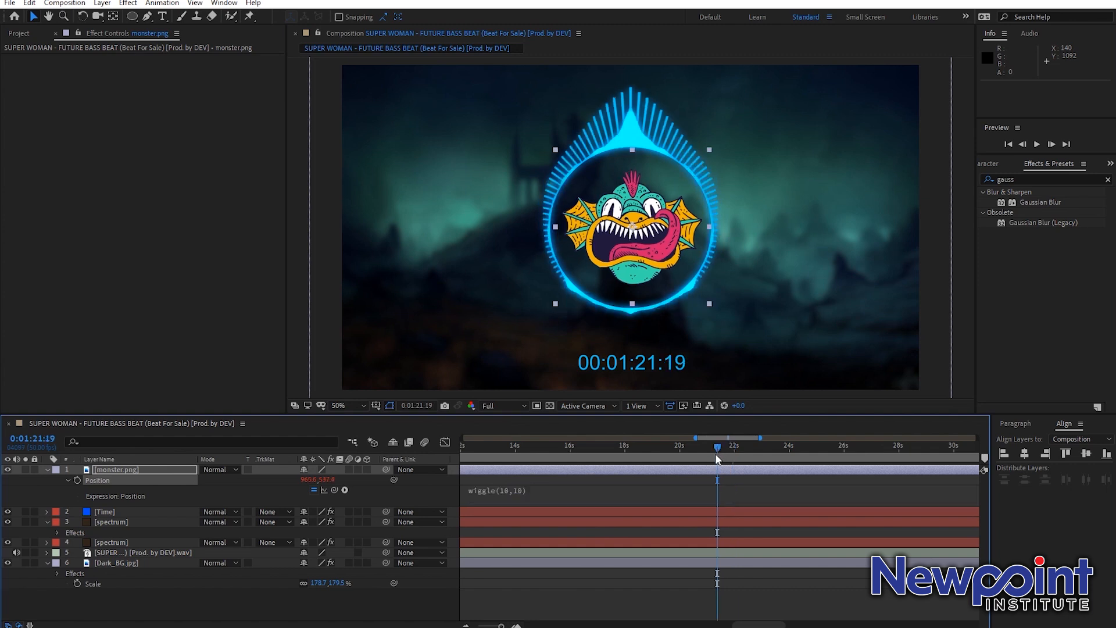
Step: Preview the monster.png wiggle with the layer soloed, turn the solo off and move the current time to 0:01:21:28
click(26, 469)
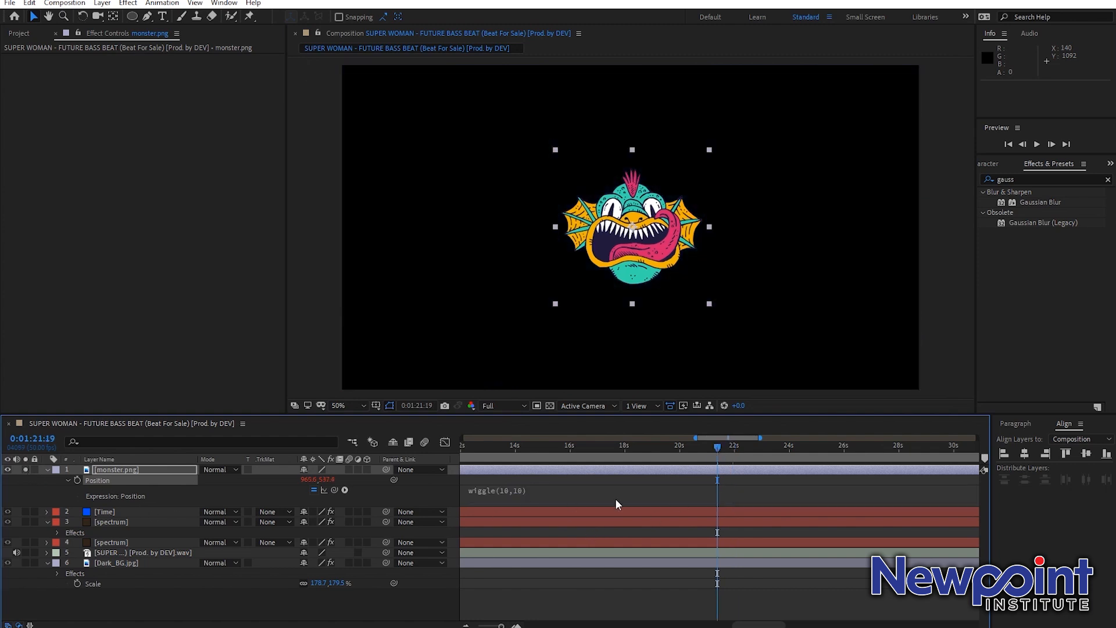
key(space)
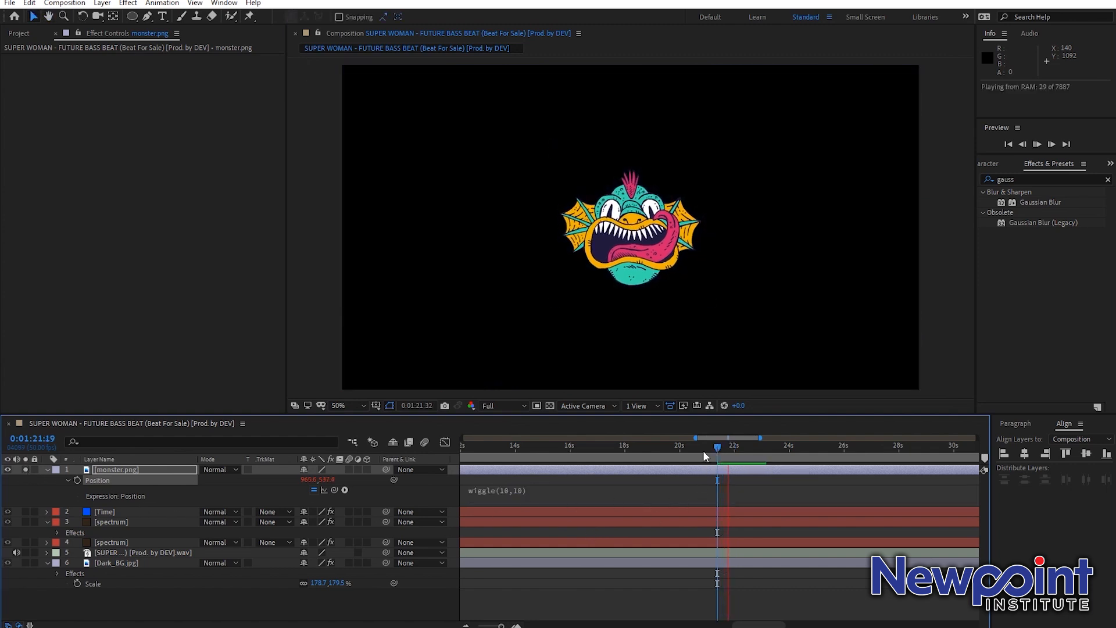
key(space)
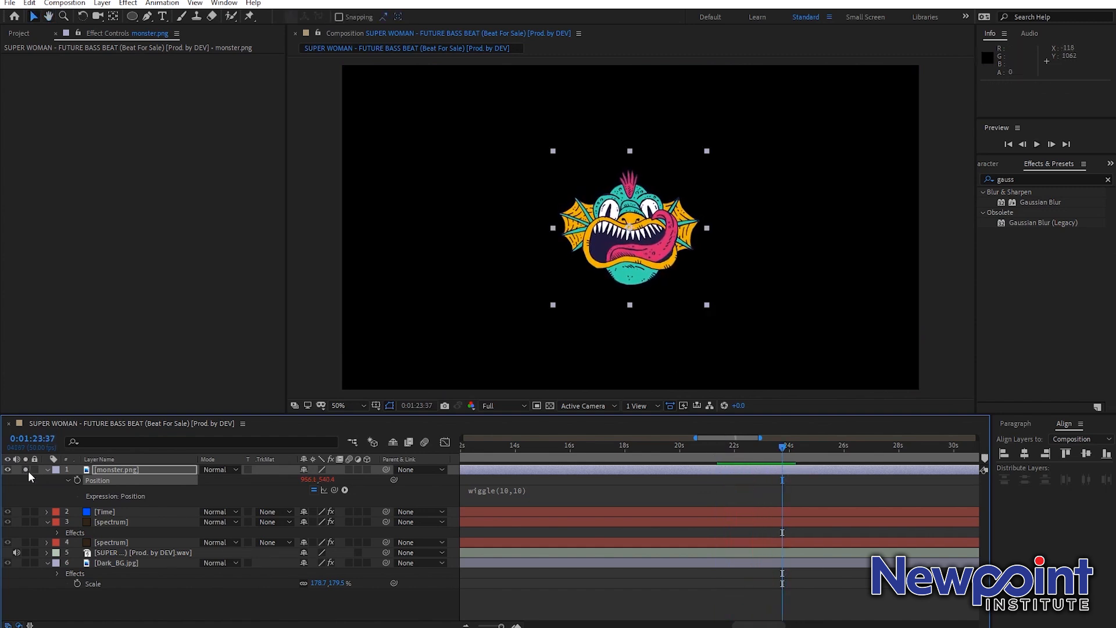
click(26, 470)
click(722, 446)
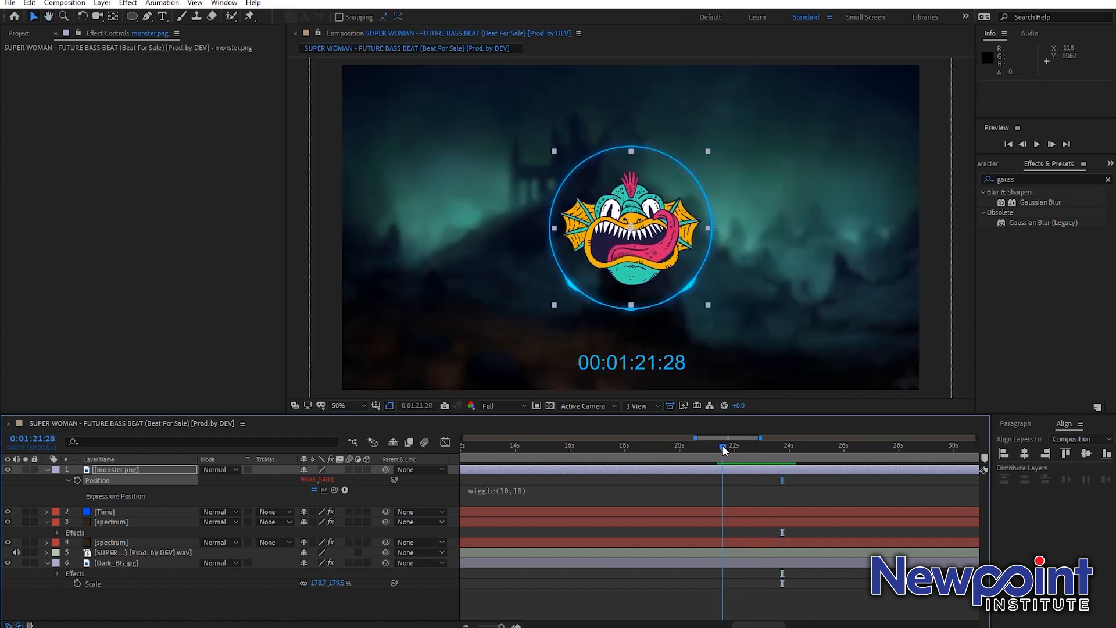
Step: Play back the monster.png wiggle animation around 0:01:22 and check its Position expression
key(space)
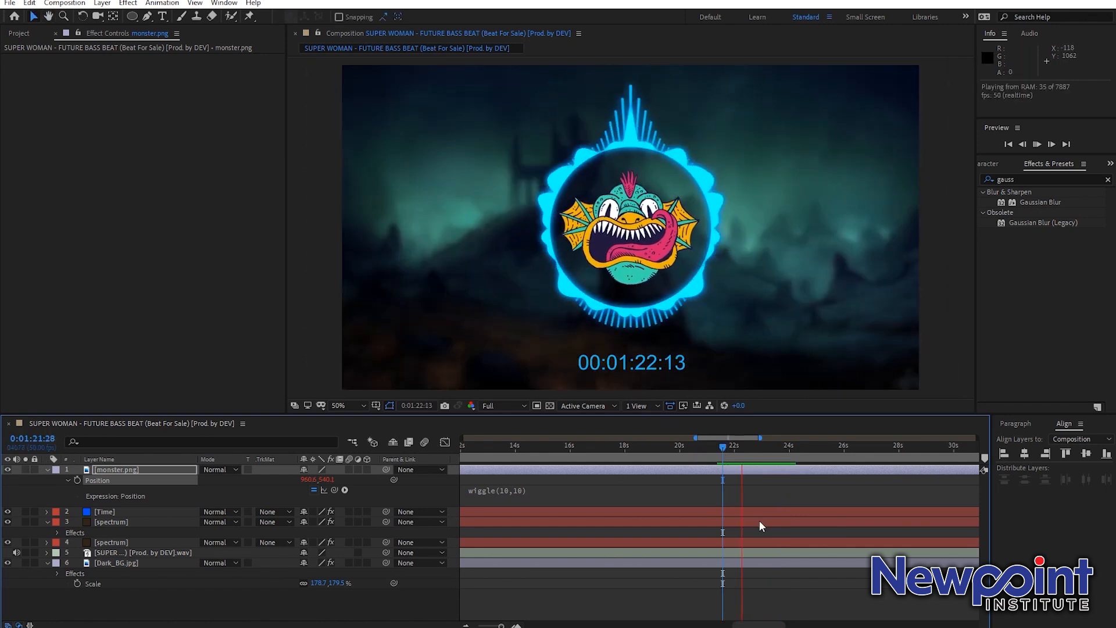
key(space)
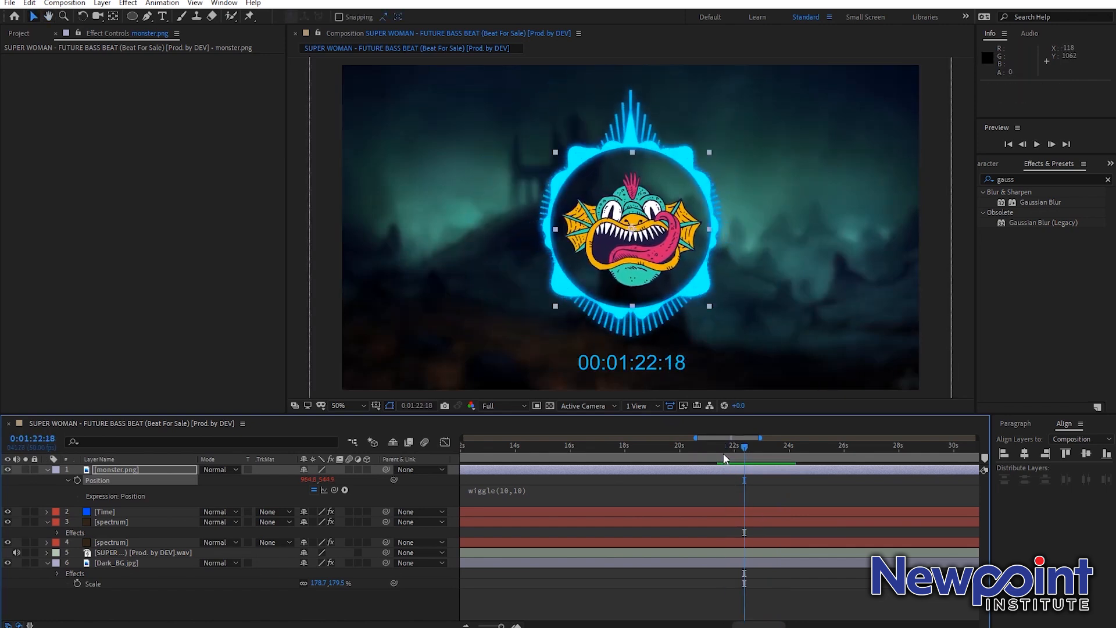
click(721, 448)
key(space)
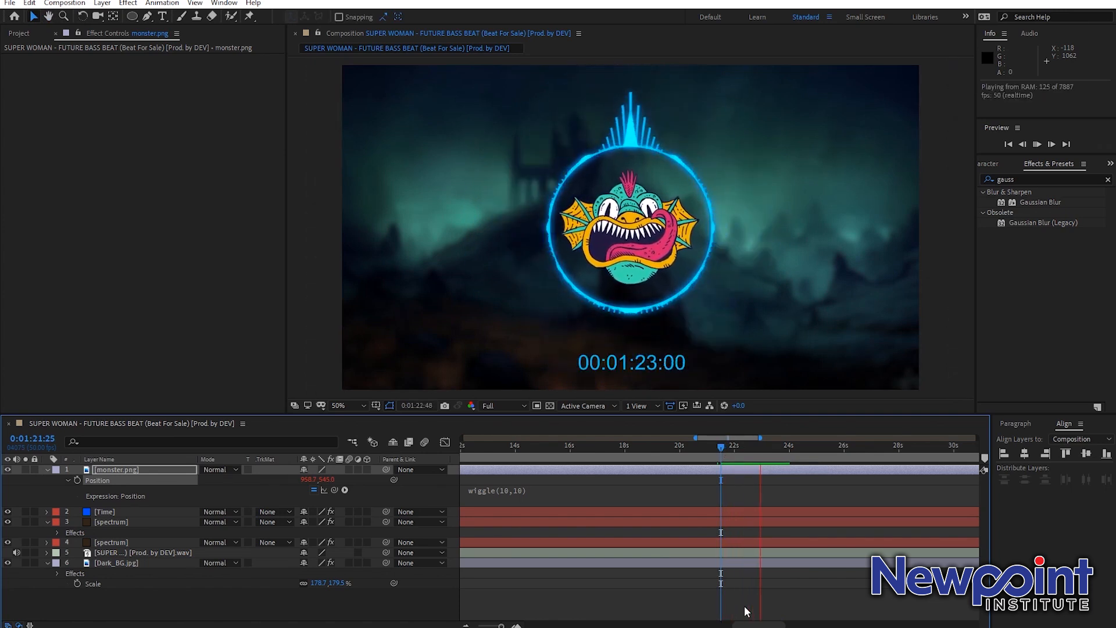
key(space)
click(737, 446)
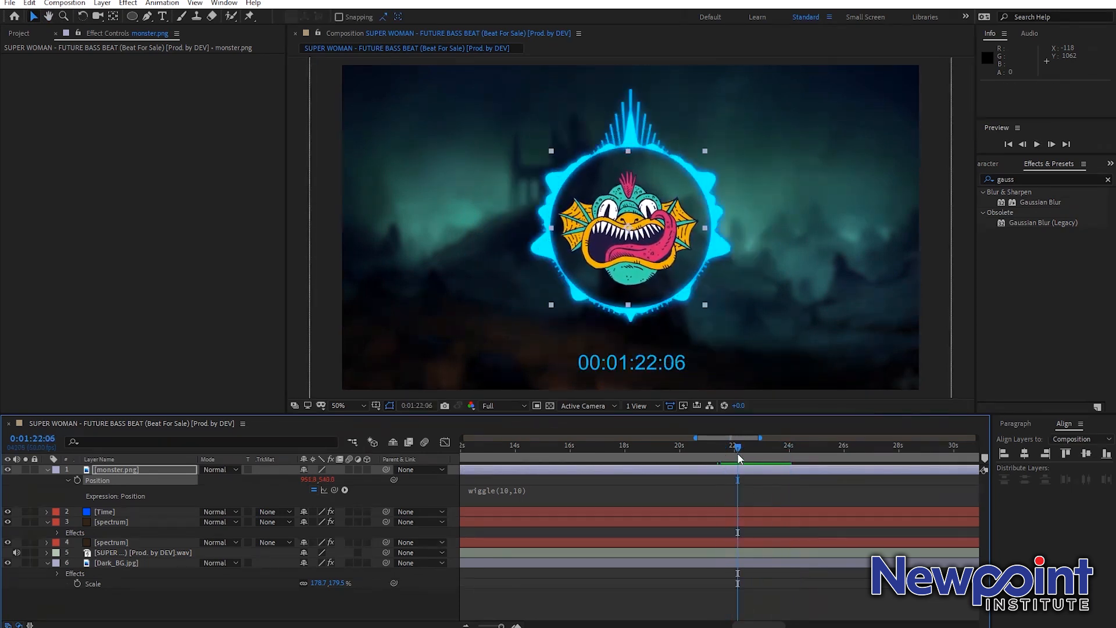
click(505, 490)
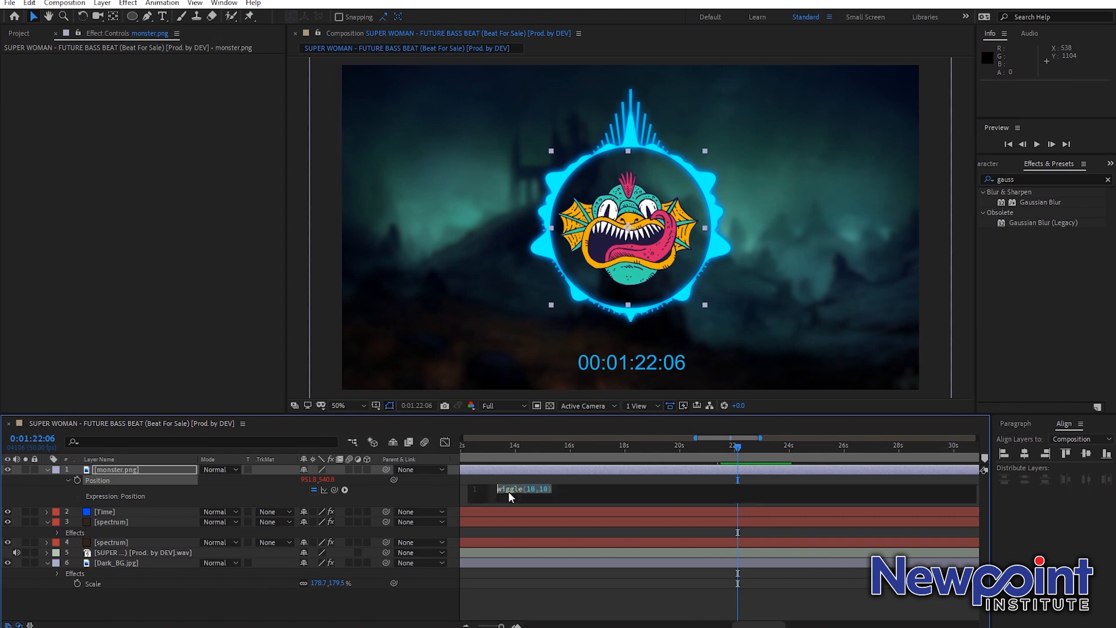
Step: Scale the monster.png layer to 115% and move it about 14 px upward inside the spectrum circle
click(151, 471)
key(s)
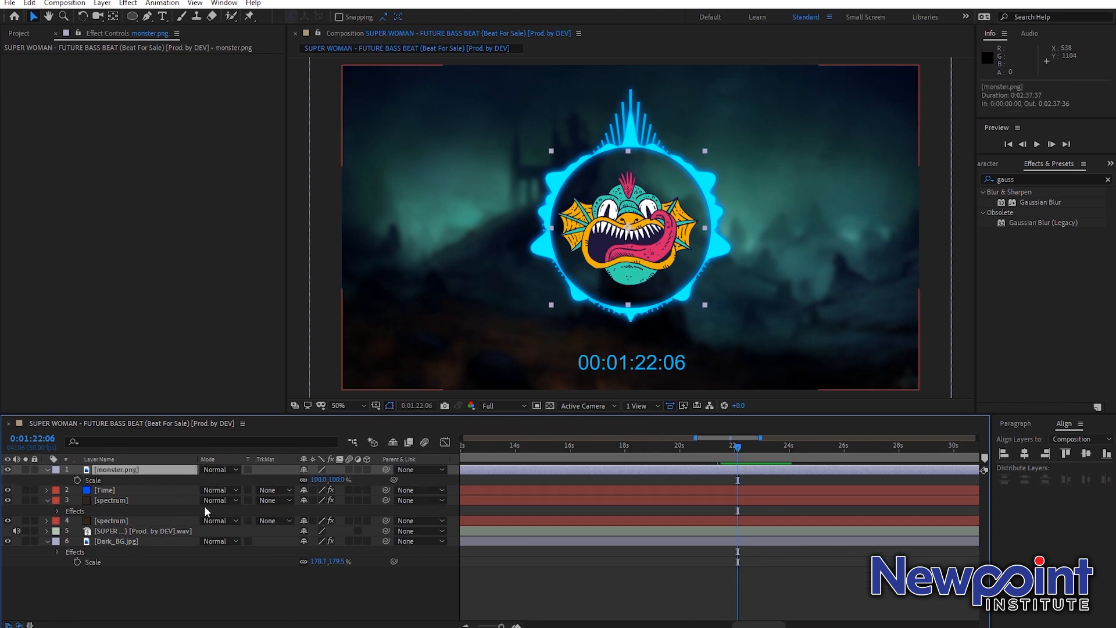
drag(319, 480, 346, 479)
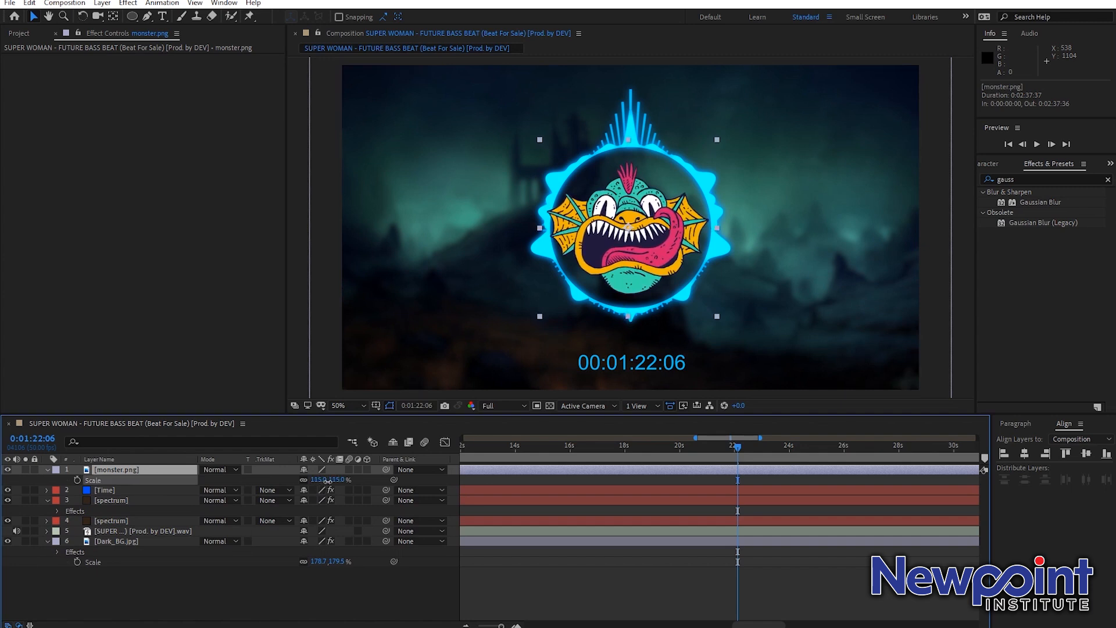
drag(641, 246, 642, 242)
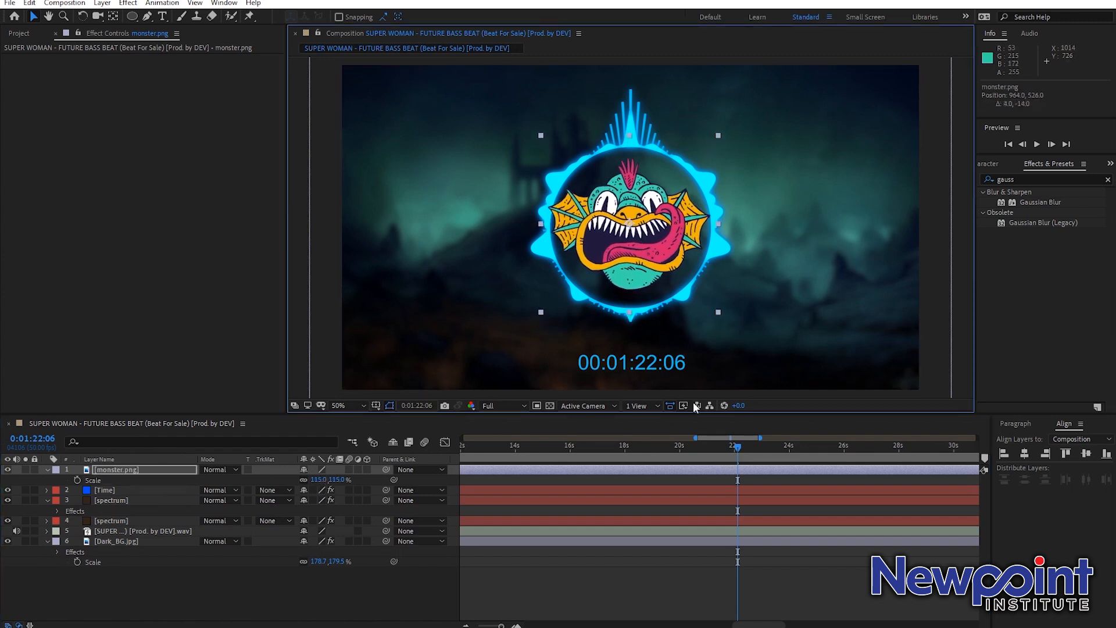
Step: Preview the enlarged monster logo against the audio spectrum from about 0:01:21:32
click(724, 451)
key(space)
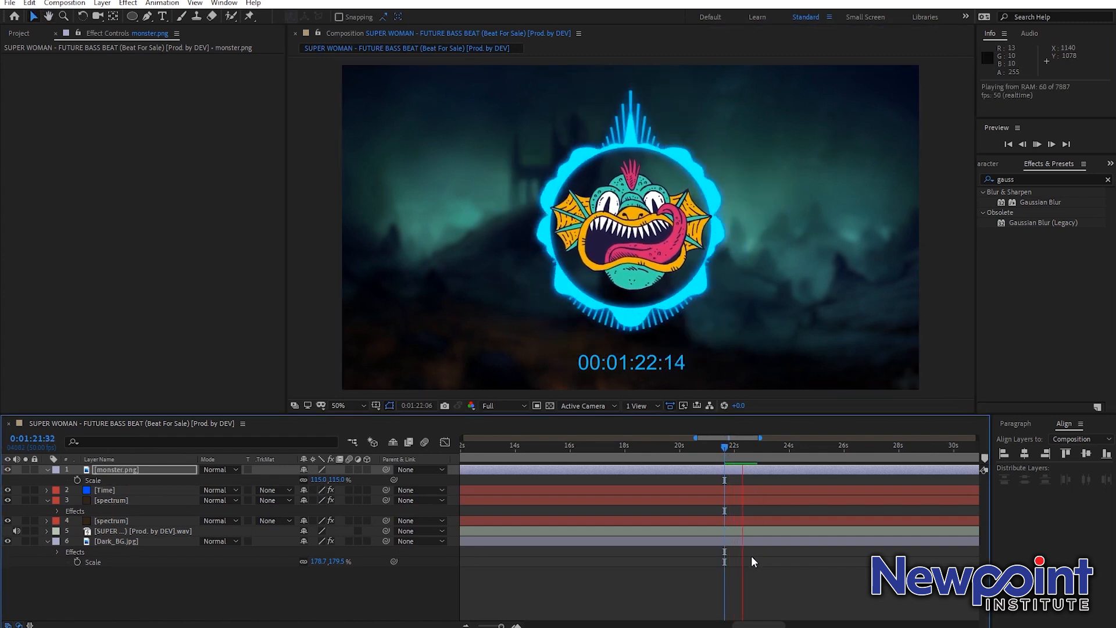
key(space)
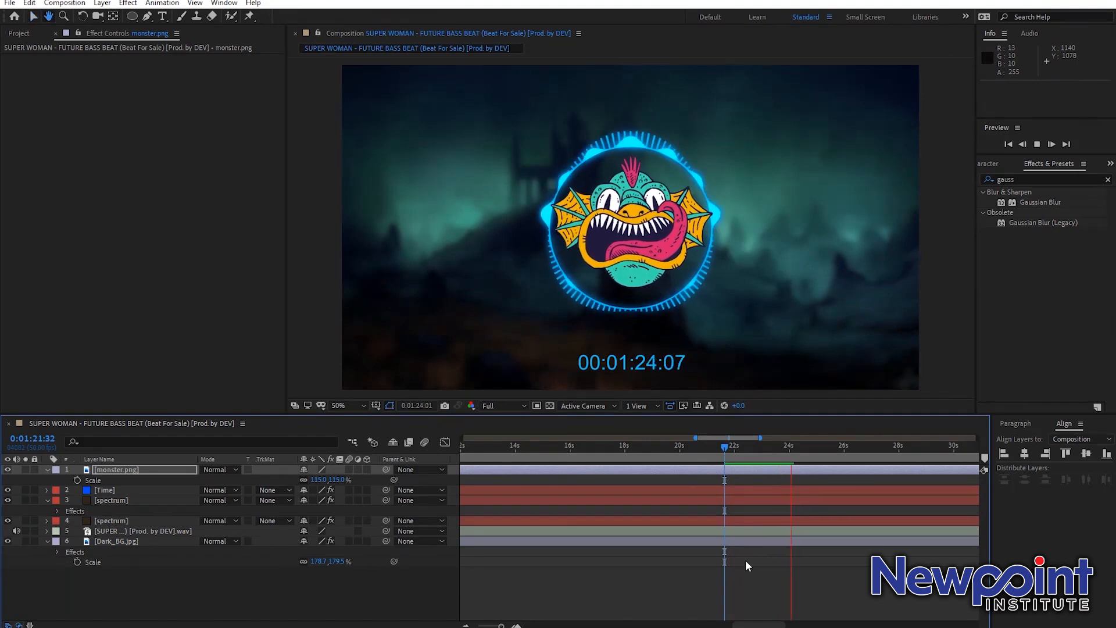
click(761, 452)
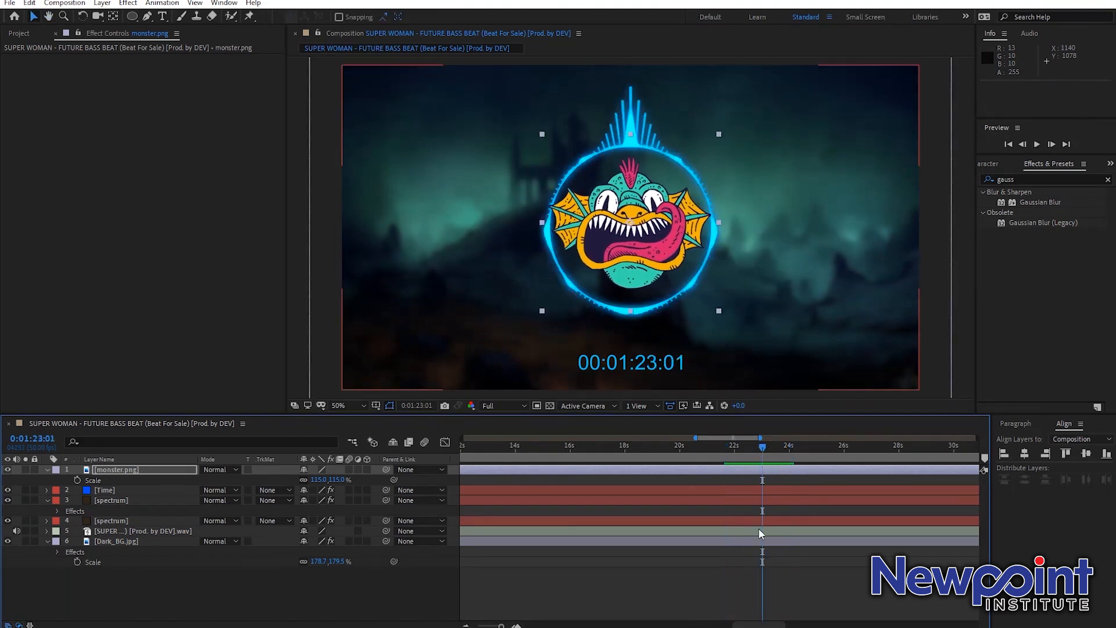
click(755, 452)
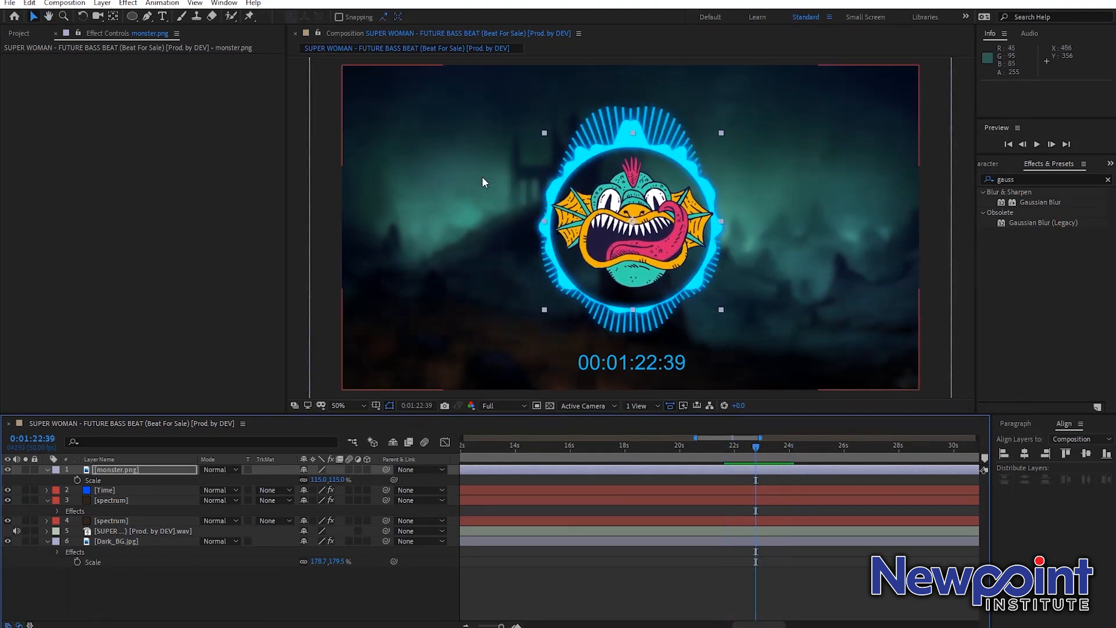
Step: Create a new solid layer named "particles" in the composition
right_click(164, 600)
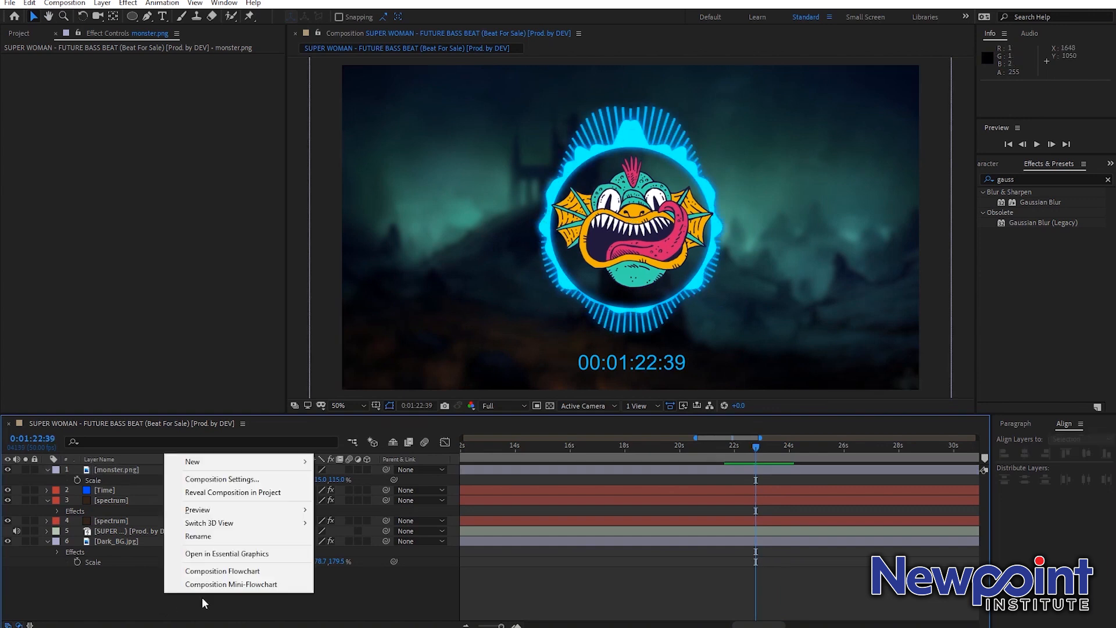
mouse_move(232, 458)
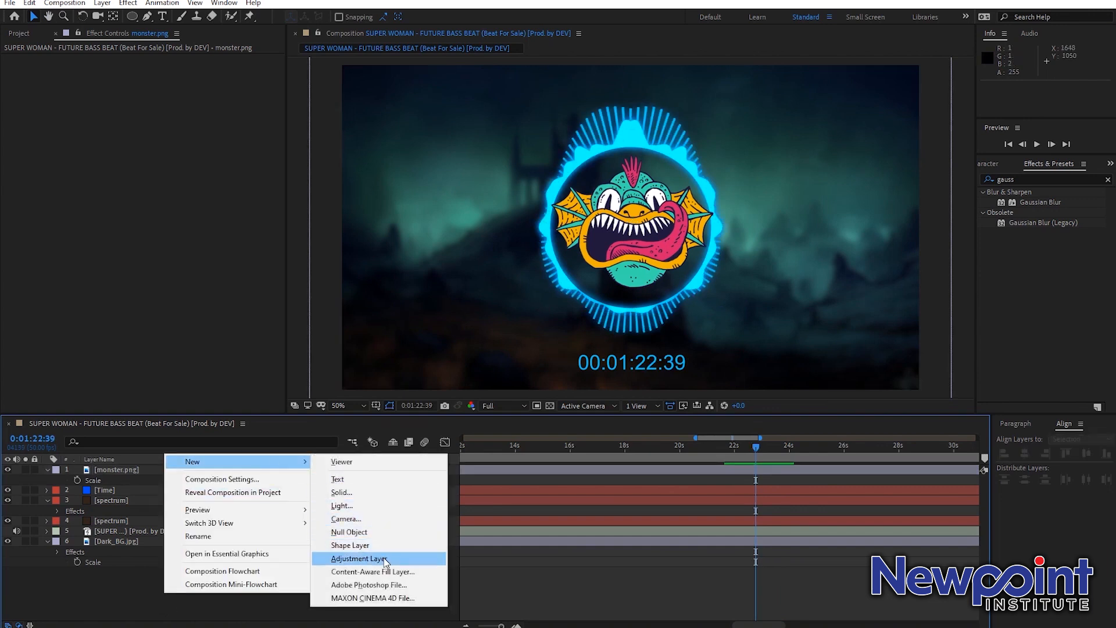
click(370, 492)
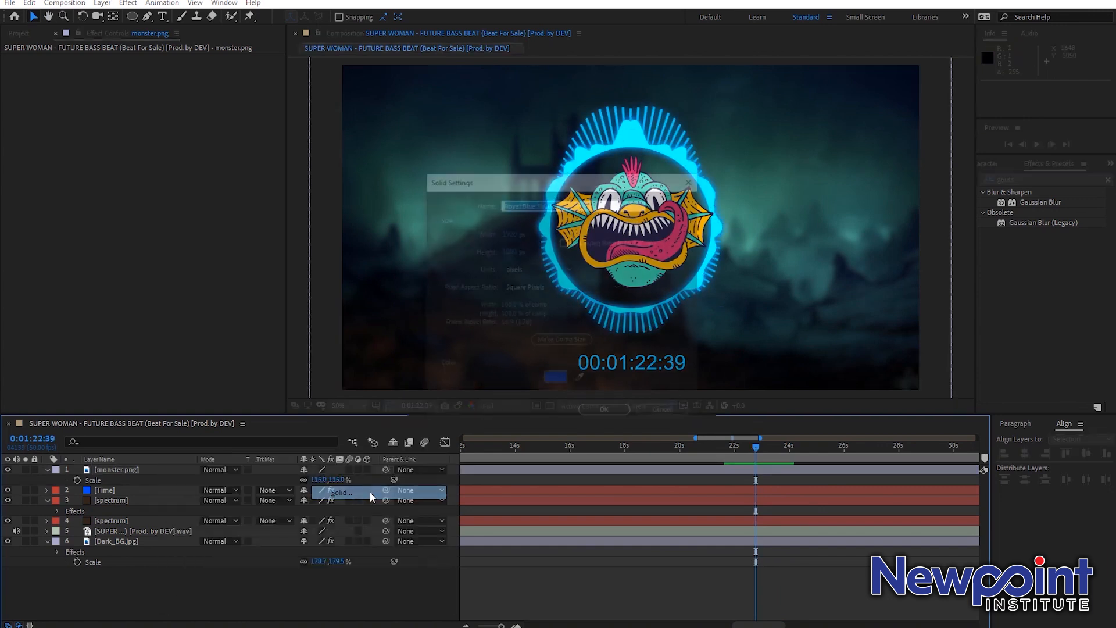
text(particles)
key(Return)
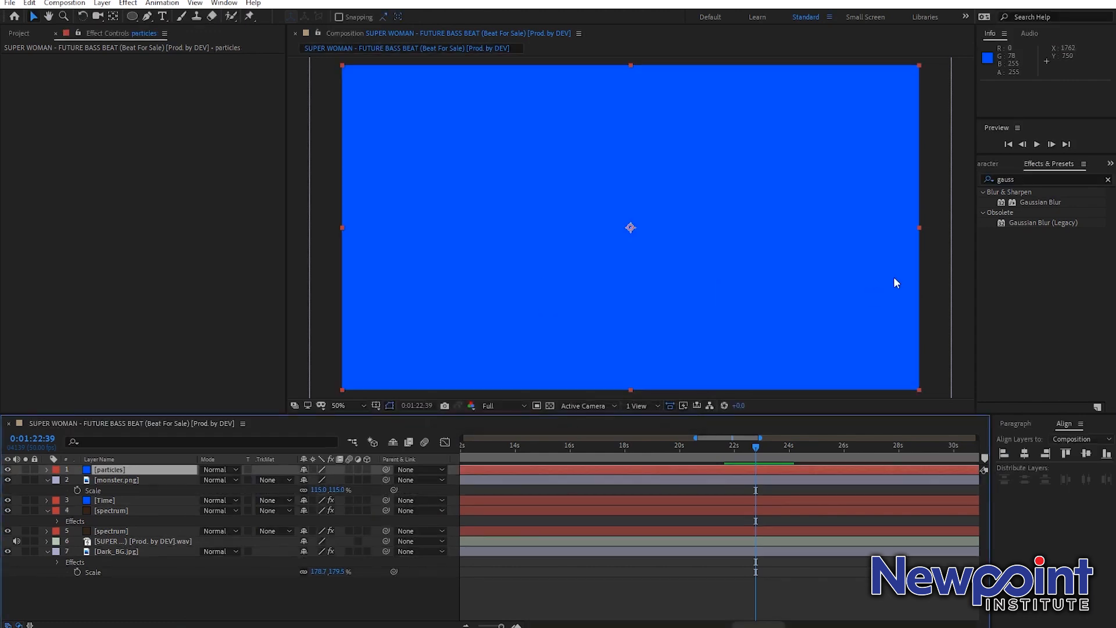
Step: Find the CC Particle World effect and apply it to the particles layer
click(1033, 179)
text(part)
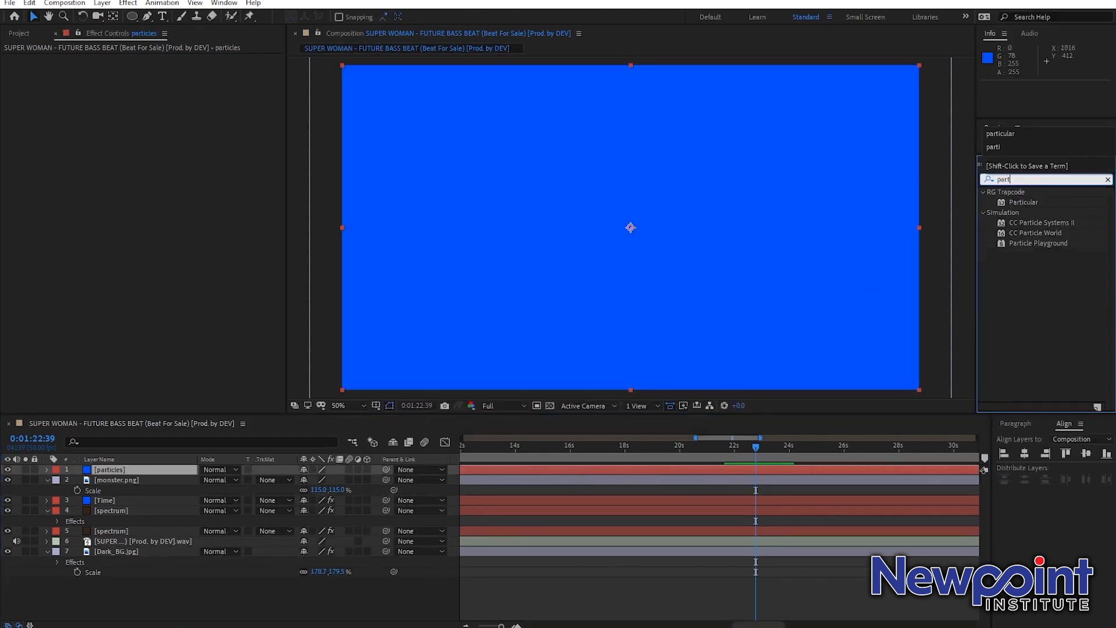
text(icl)
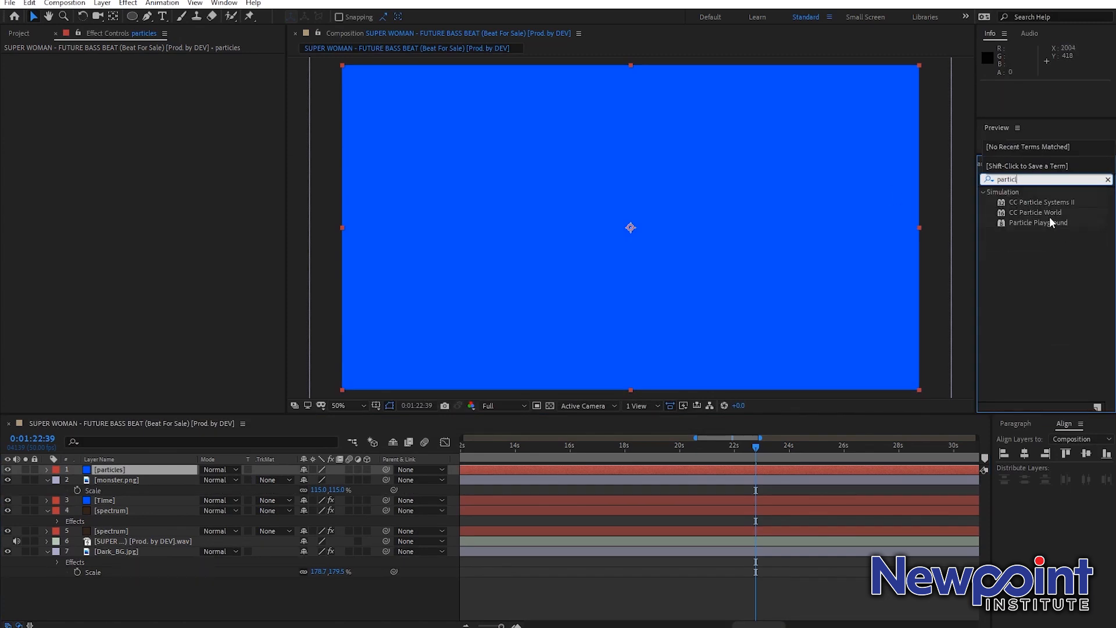
drag(1038, 215, 141, 469)
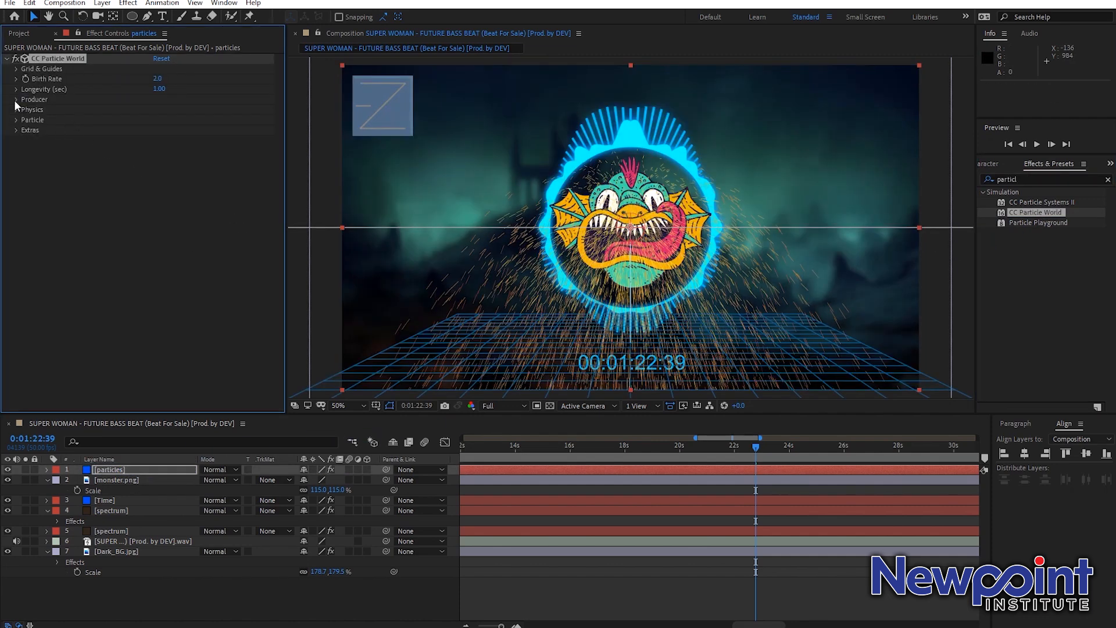
Step: Expand the effect's Grid & Guides settings and preview the default particle emission around 0:01:23
click(16, 69)
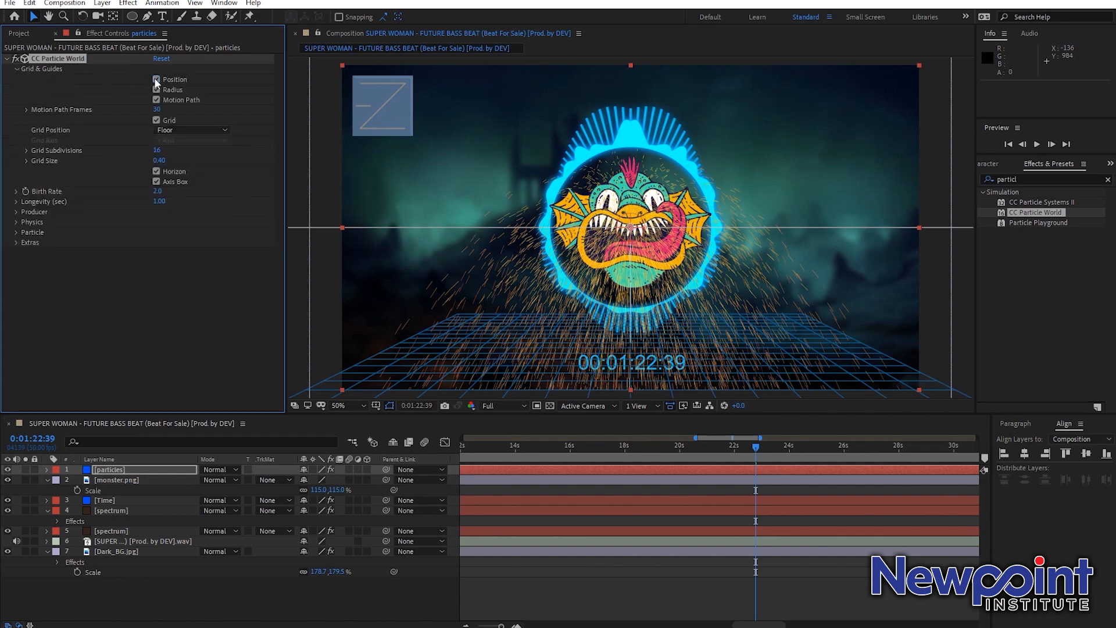
key(space)
key(space)
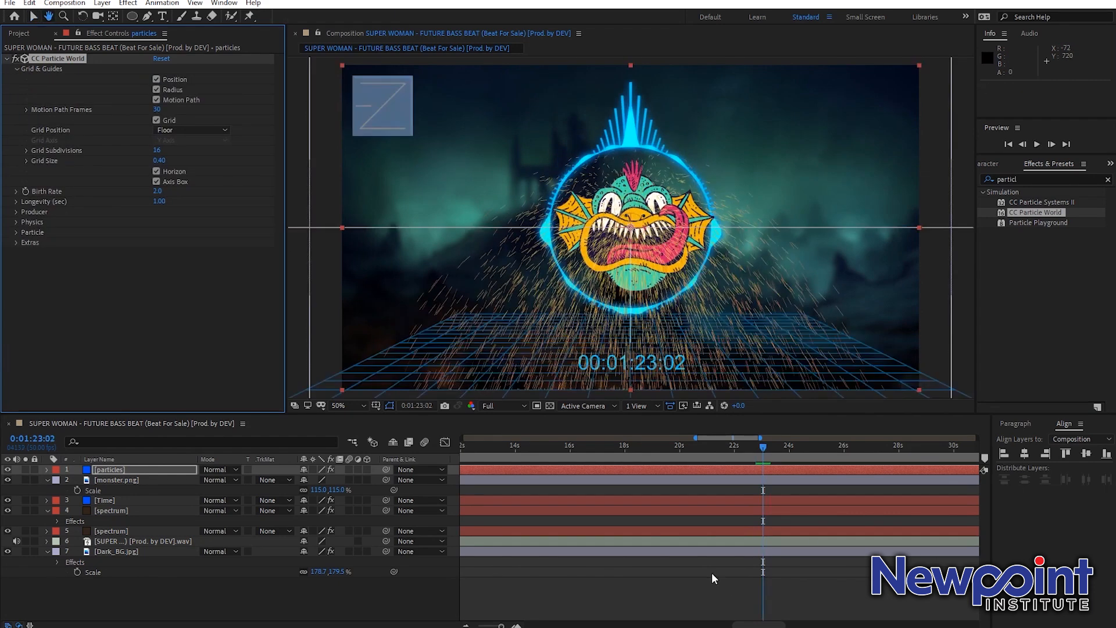
click(761, 447)
drag(762, 448, 757, 446)
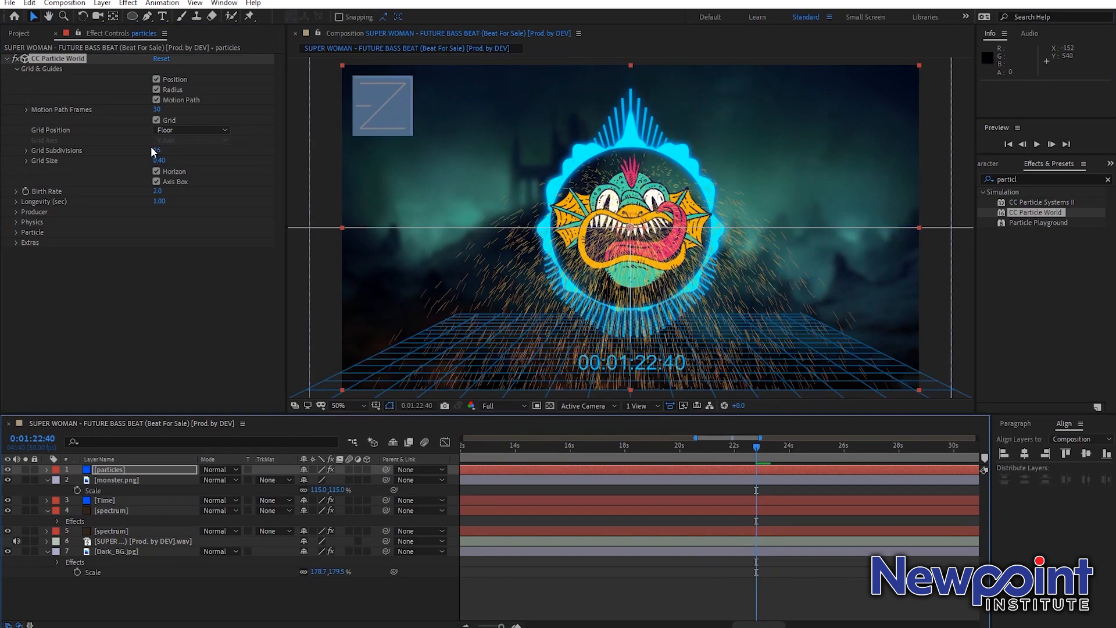
Step: Set the Gravity in CC Particle World's Physics settings to 0
click(16, 222)
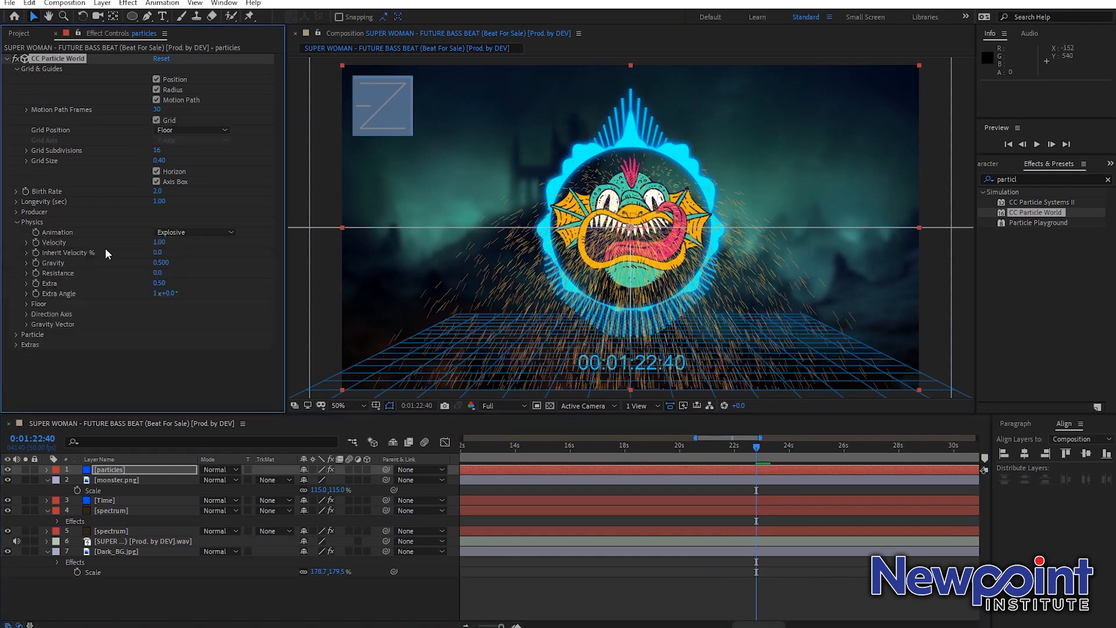
click(162, 262)
text(0)
key(Return)
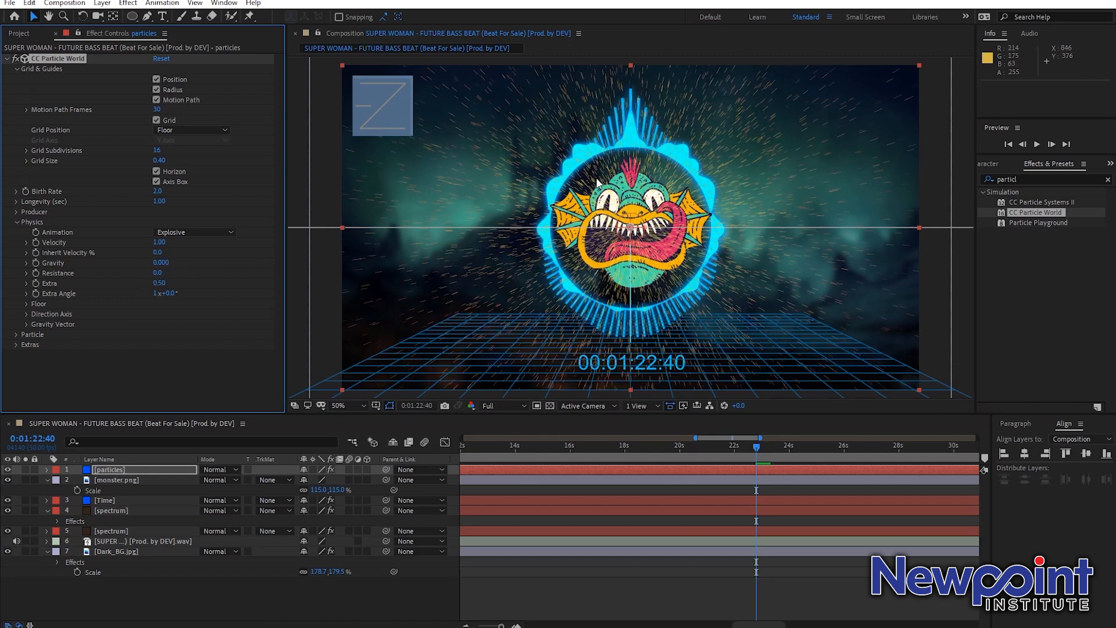
Step: Change the Particle Type of CC Particle World to Faded Sphere
click(15, 335)
scroll(100, 351, down, 3)
click(204, 254)
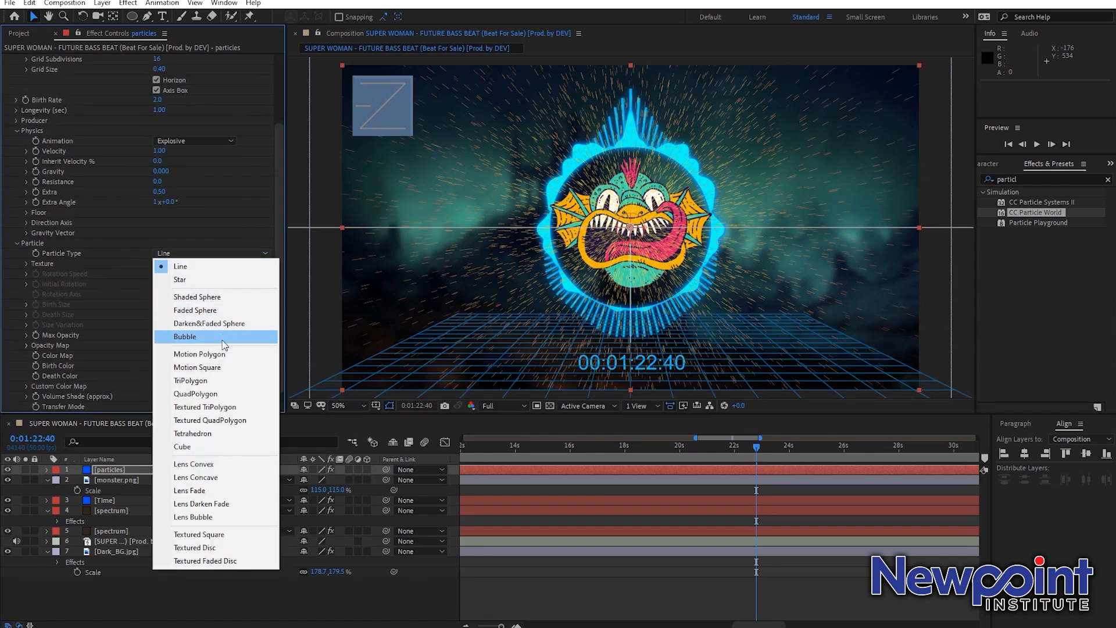
click(203, 311)
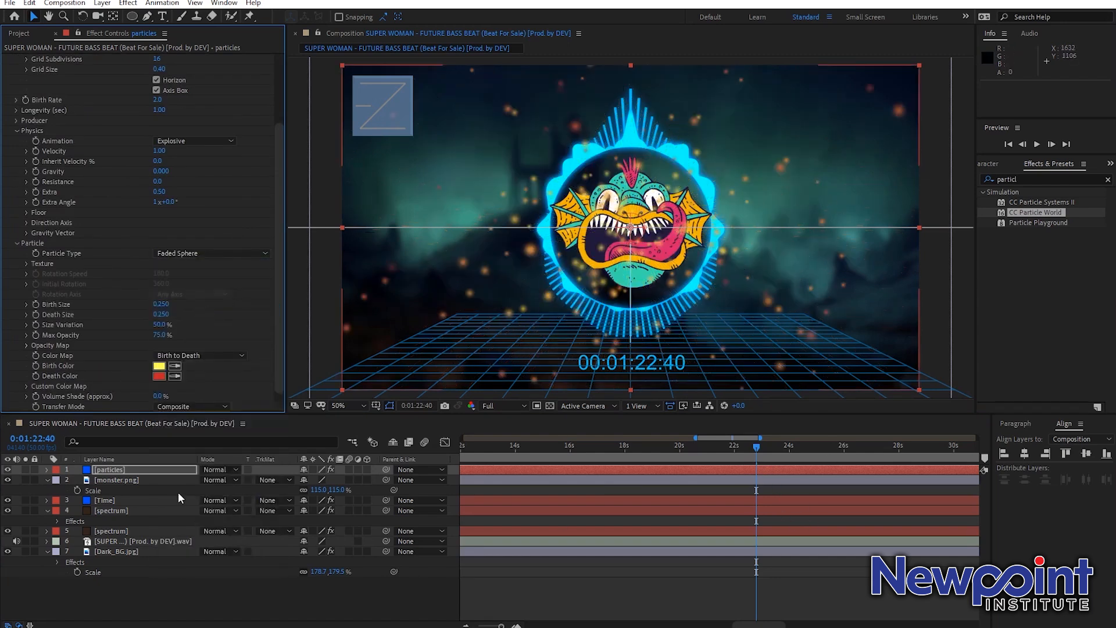
Step: Solo the particles layer, then spread its Producer to Radius X 4.495, Radius Y 1.585 and Radius Z 4.435, previewing the particles
click(26, 469)
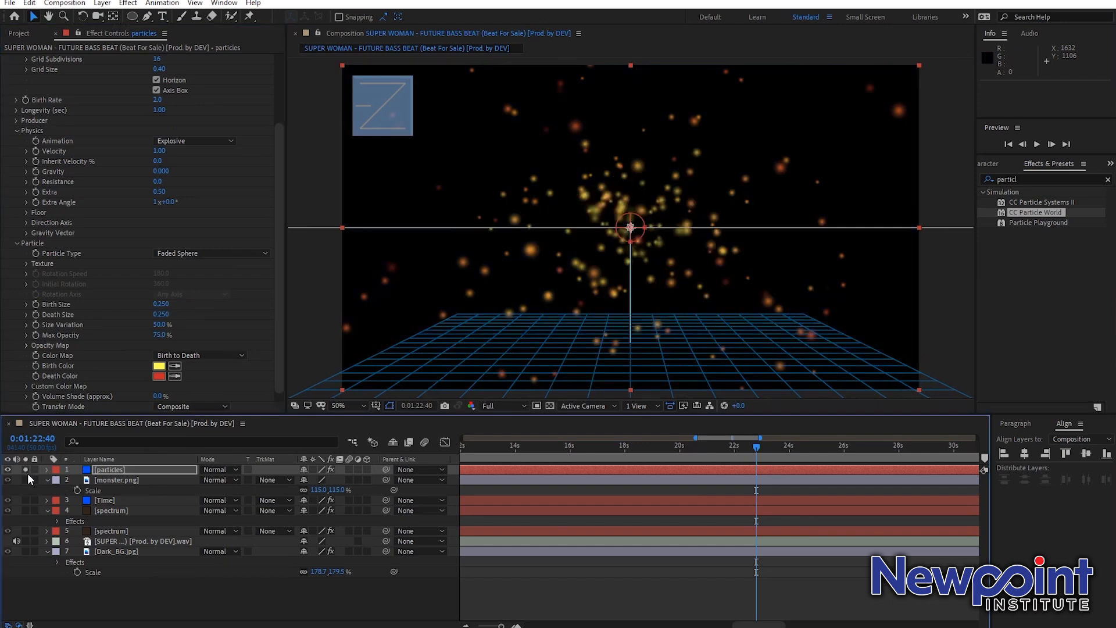
key(space)
scroll(87, 232, up, 3)
click(22, 212)
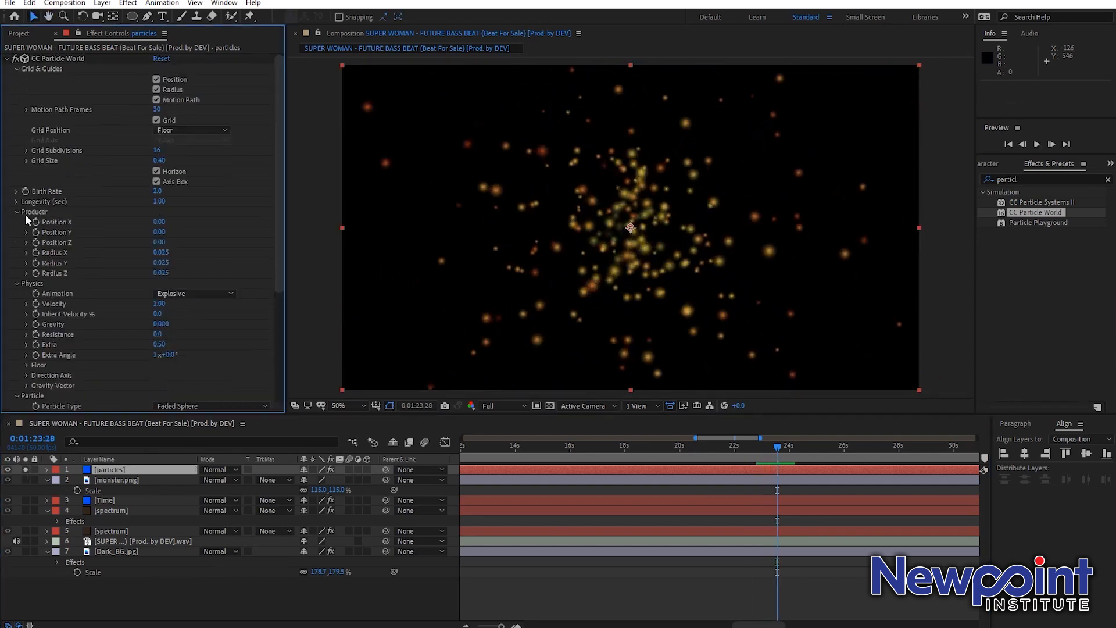
drag(160, 253, 475, 254)
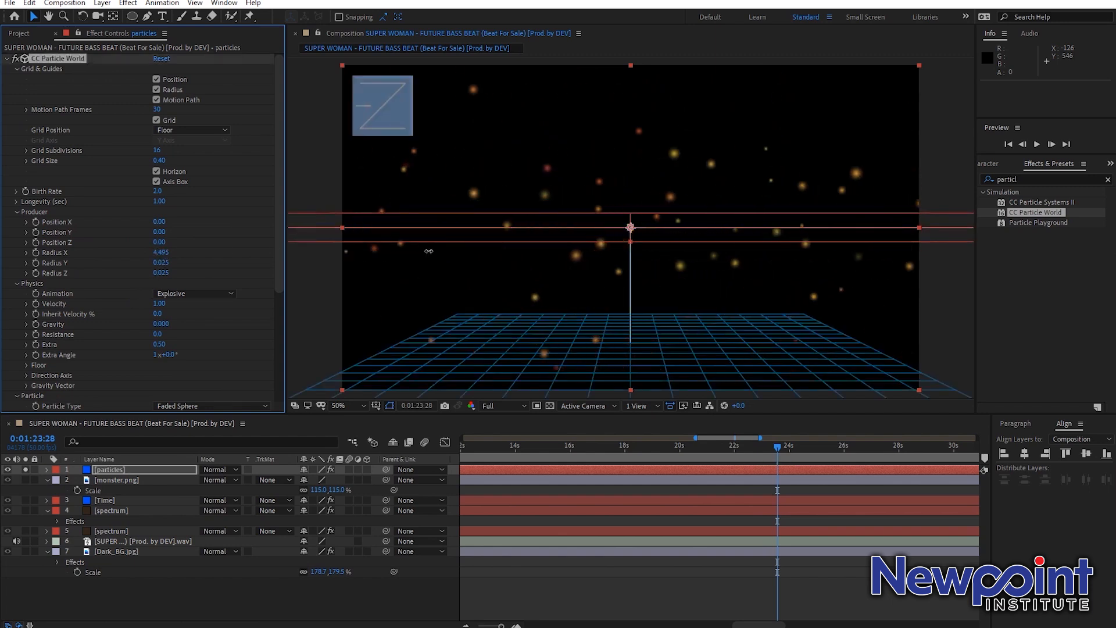
drag(160, 262, 252, 267)
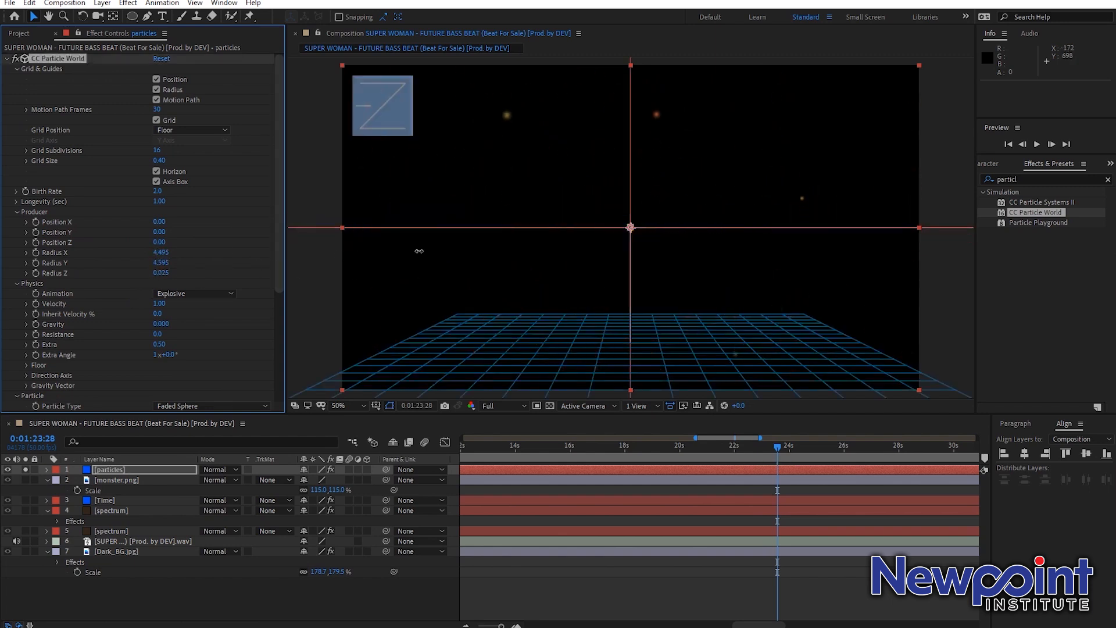
drag(160, 273, 788, 408)
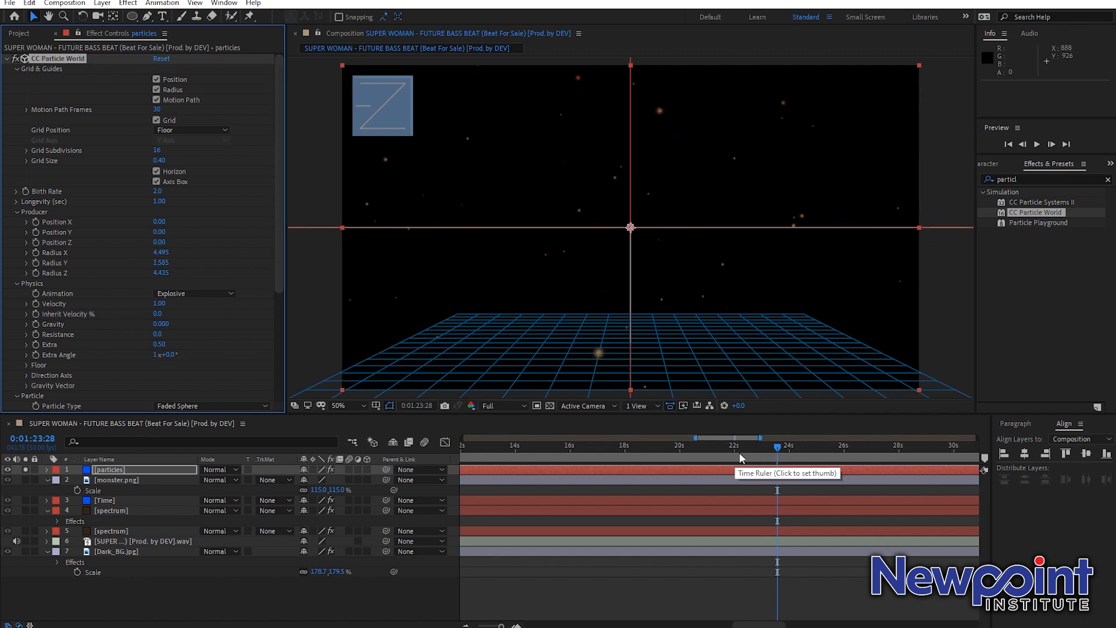
key(space)
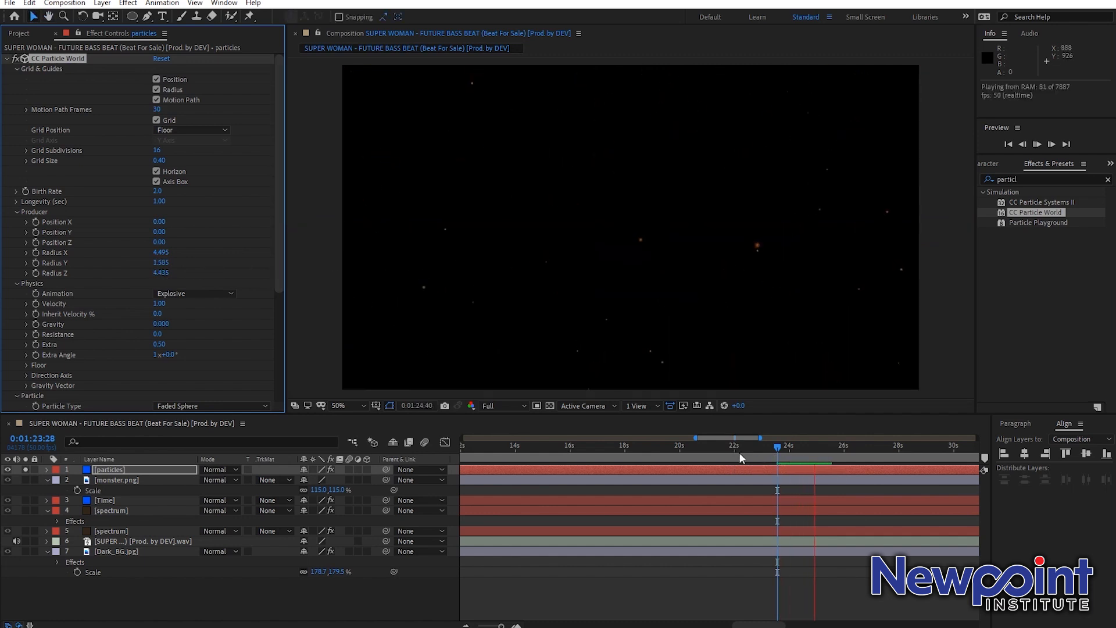
key(space)
Step: Set the Birth Color of CC Particle World to bright blue 00AEFF
scroll(130, 259, down, 5)
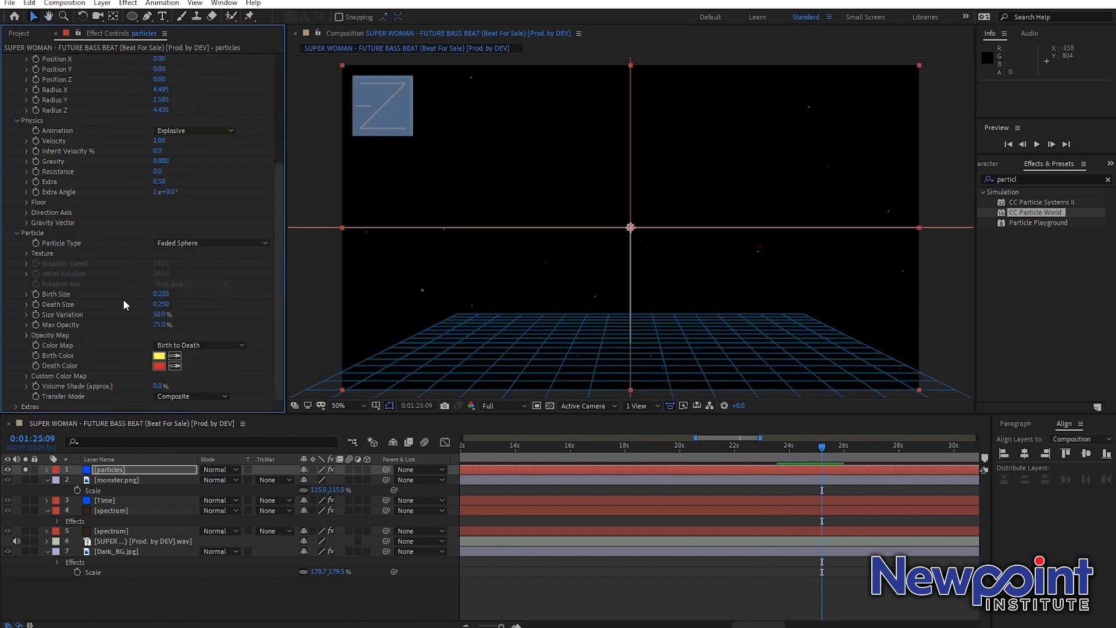
click(158, 356)
click(910, 397)
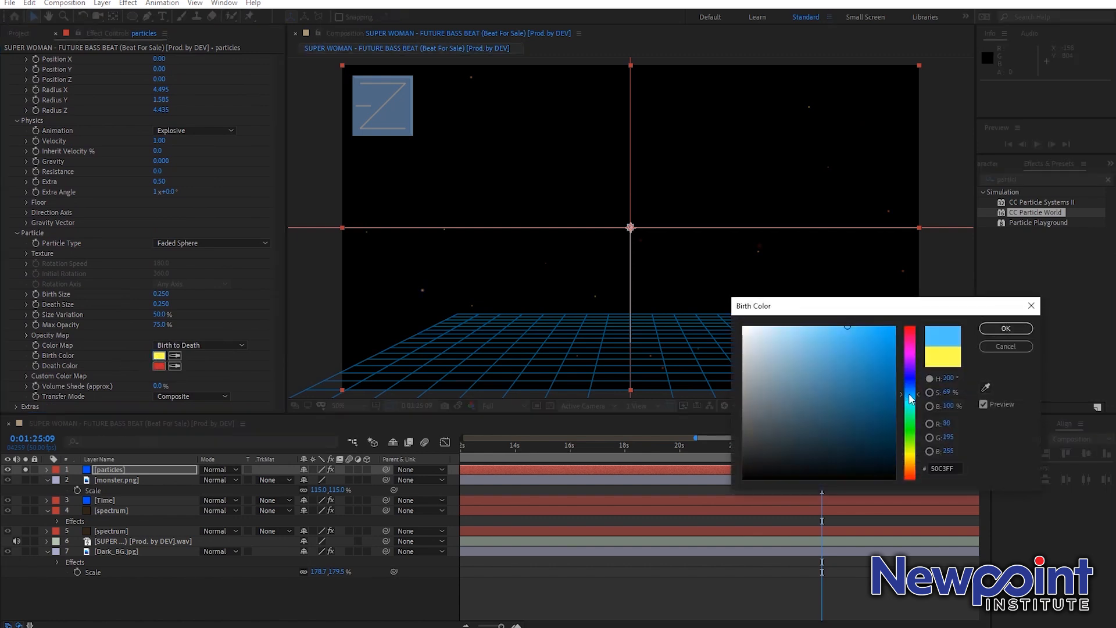
drag(883, 353, 896, 327)
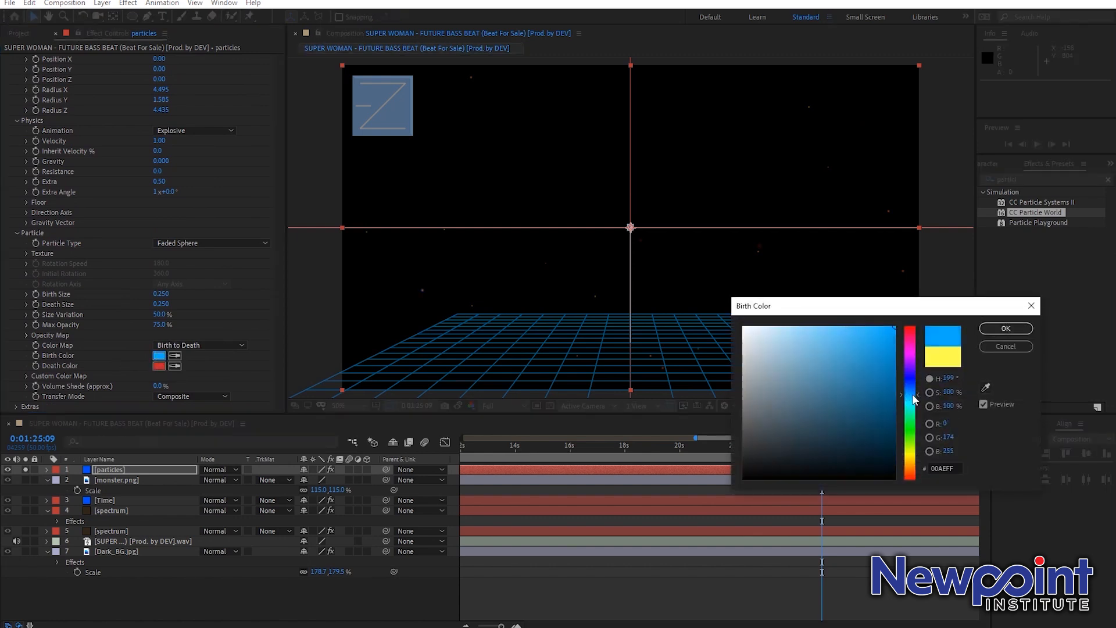
click(1005, 328)
Step: Set the Death Color of CC Particle World to deep blue 003CFF
click(159, 365)
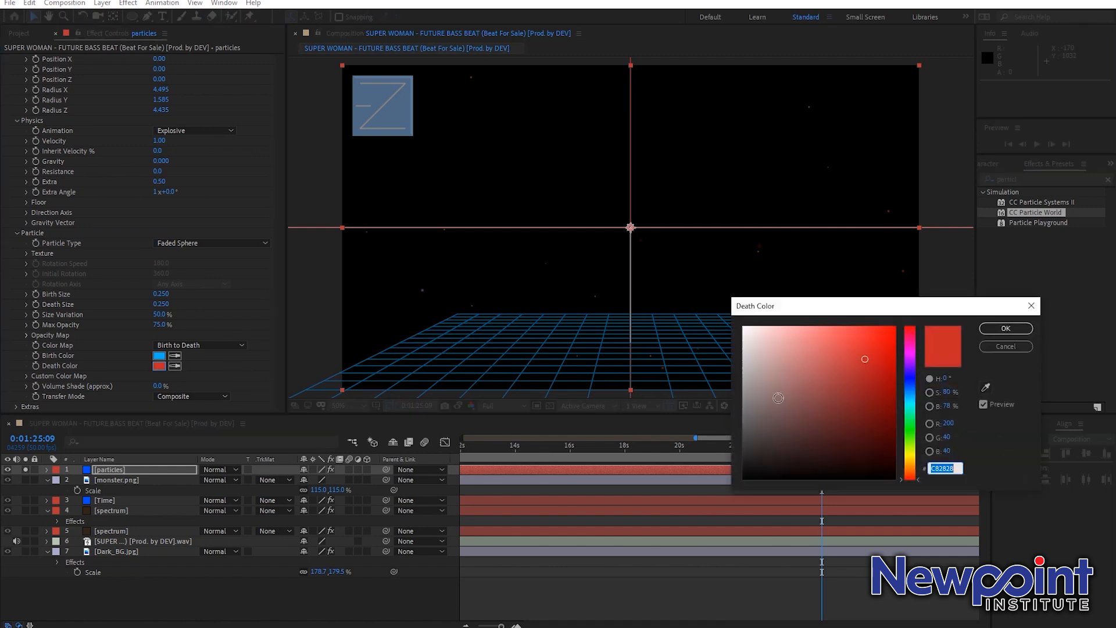
click(910, 389)
drag(887, 342, 897, 326)
drag(915, 390, 916, 383)
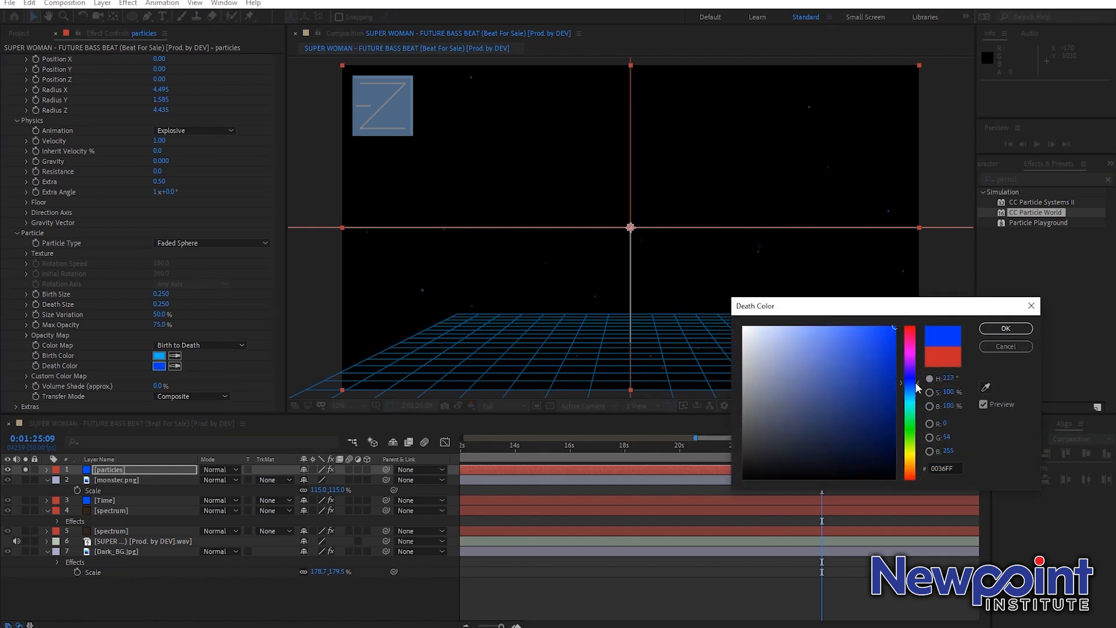
click(1005, 328)
Step: Turn off the solo on the particles layer and preview the full composition from 0:01:22:08
click(622, 566)
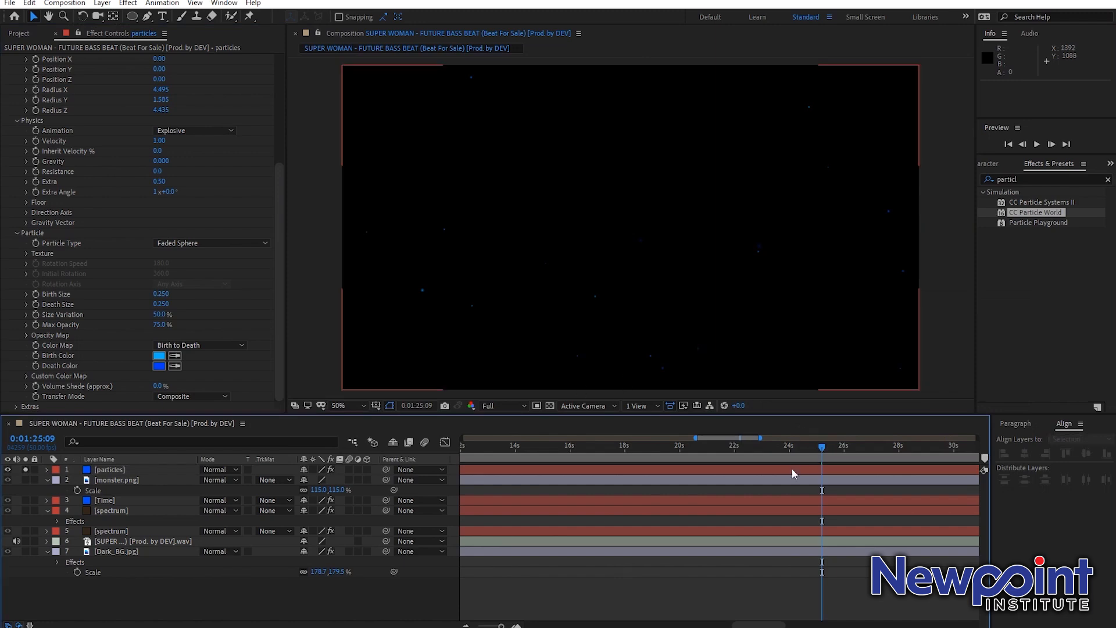
click(739, 457)
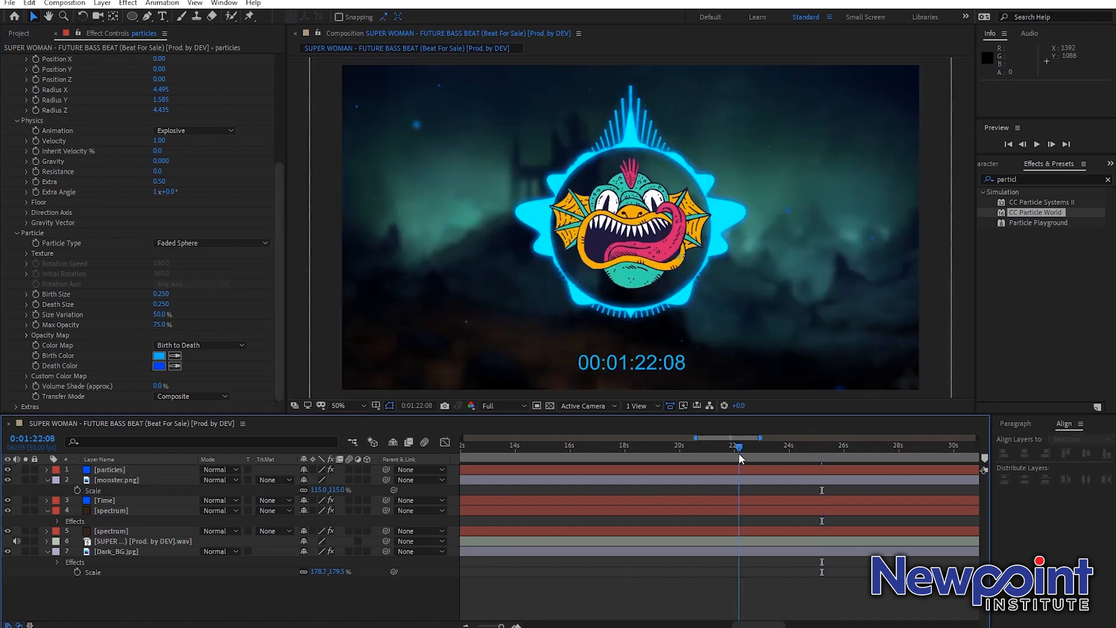
key(space)
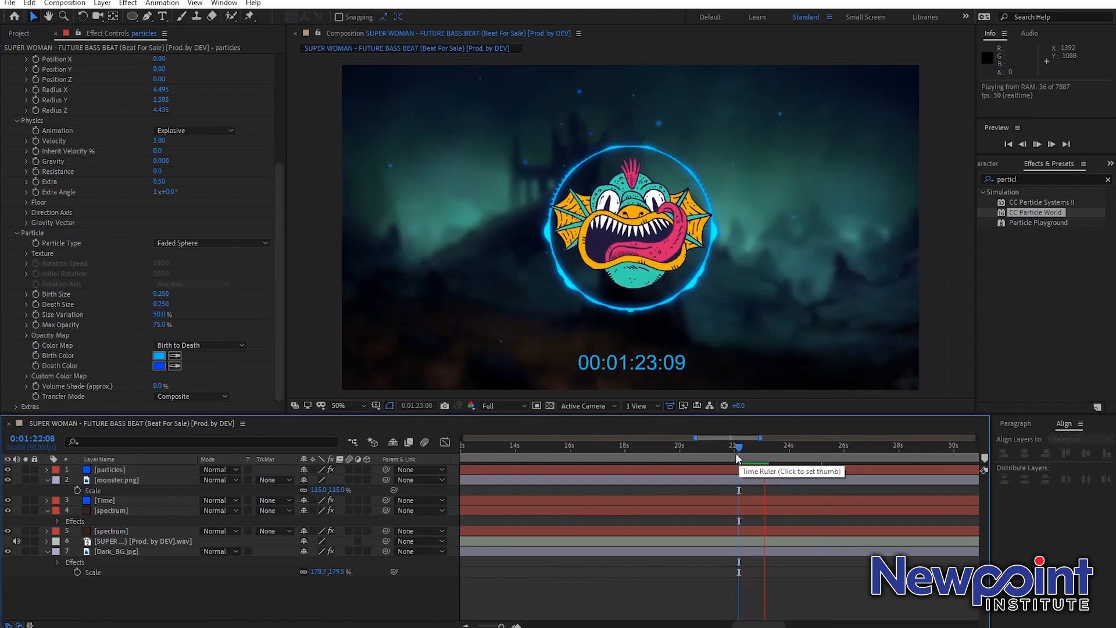
click(746, 456)
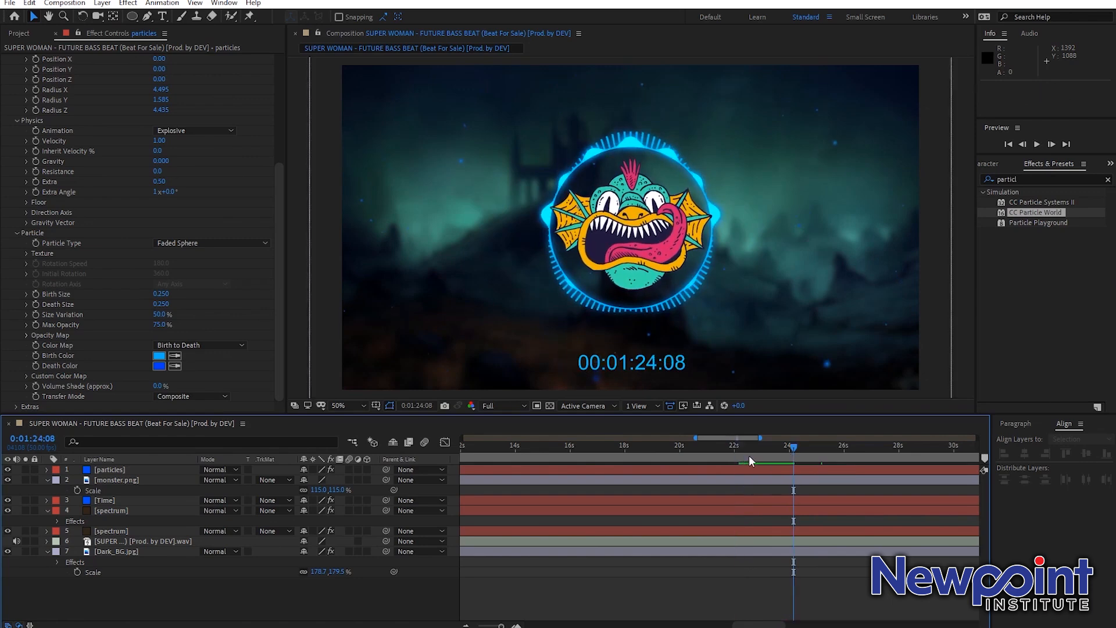
click(749, 451)
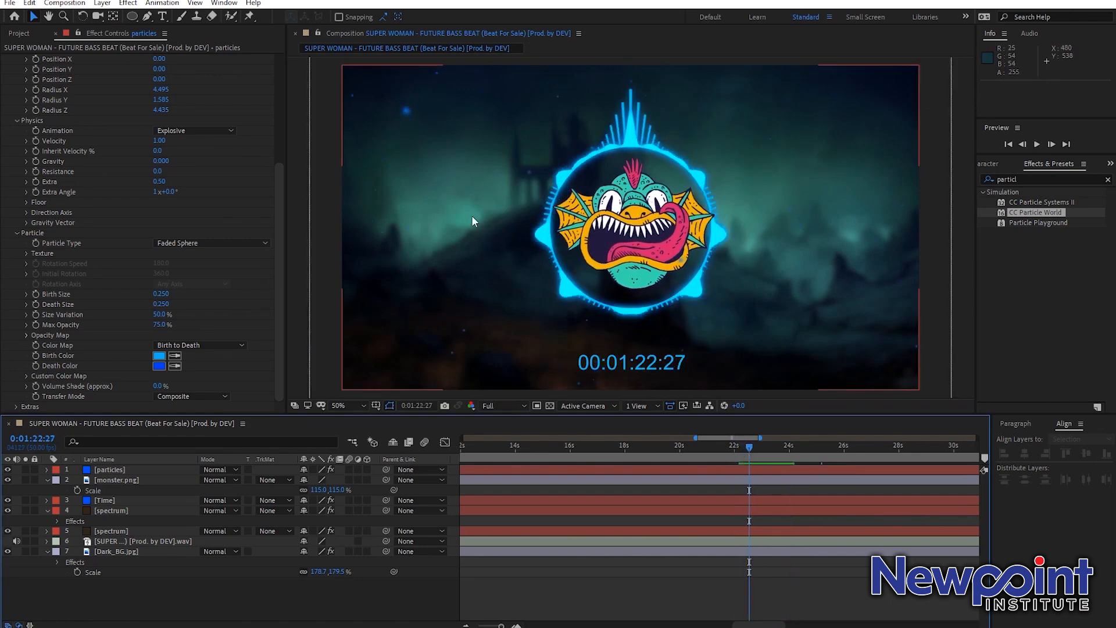
Step: Change the particles' Death Color to cyan 00EAFF
click(157, 365)
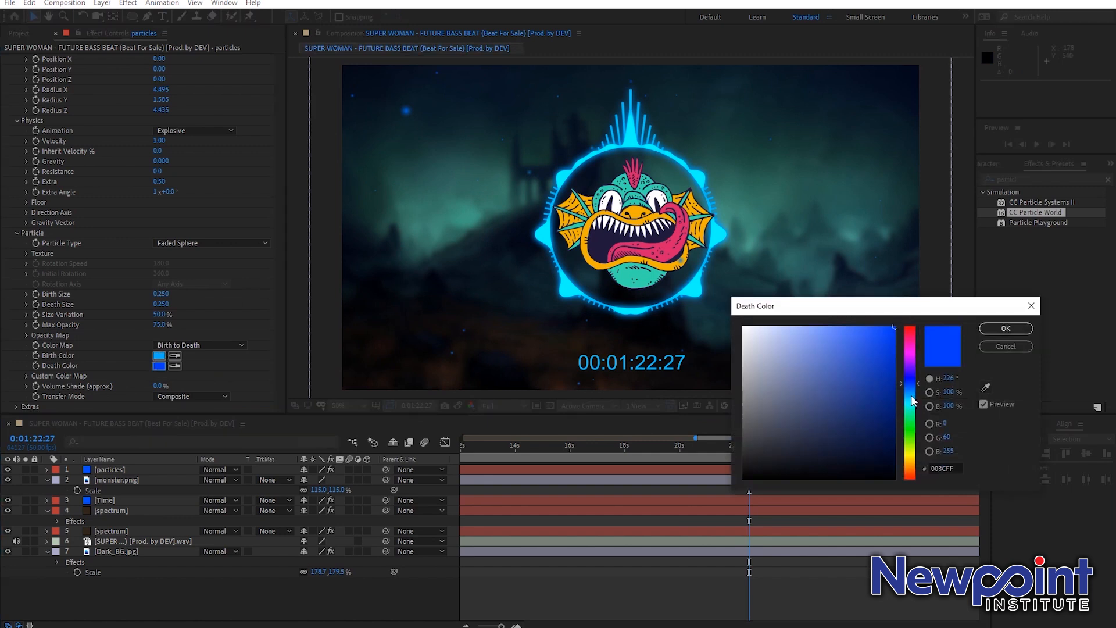
click(912, 401)
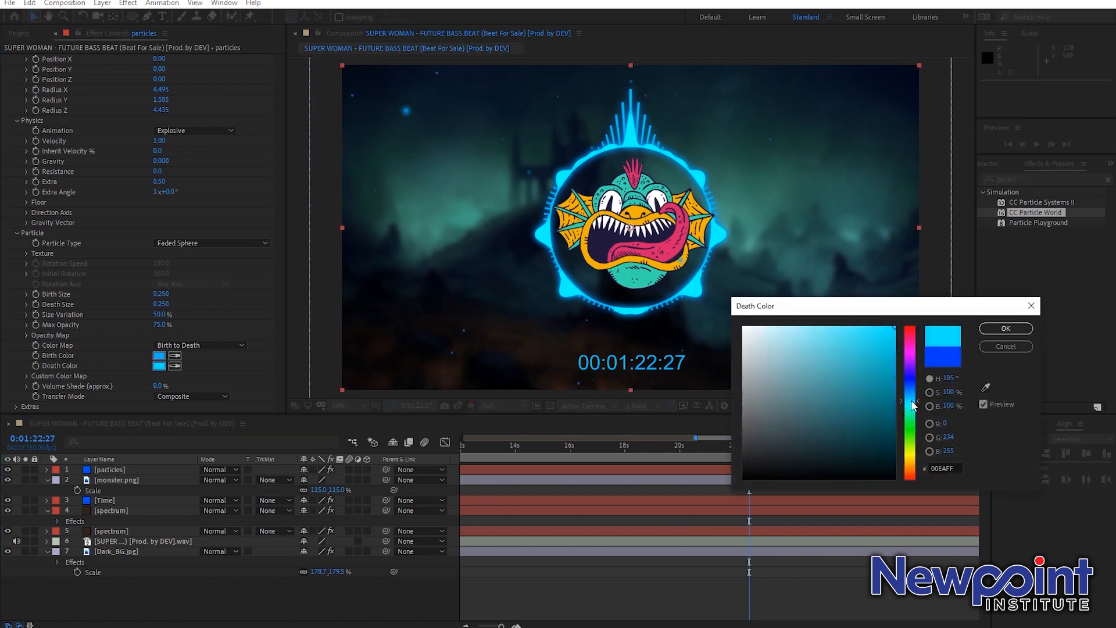
click(1006, 328)
Step: Collapse the CC Particle World settings and preview the visualizer with its recoloured particles several times from around 0:01:22
click(734, 448)
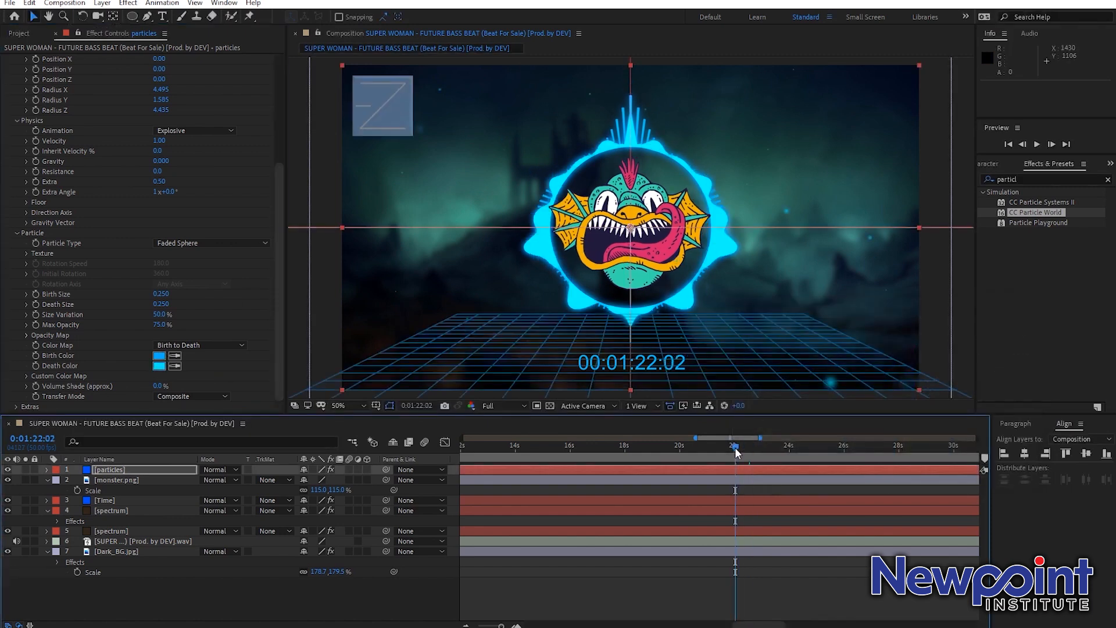
scroll(232, 307, up, 5)
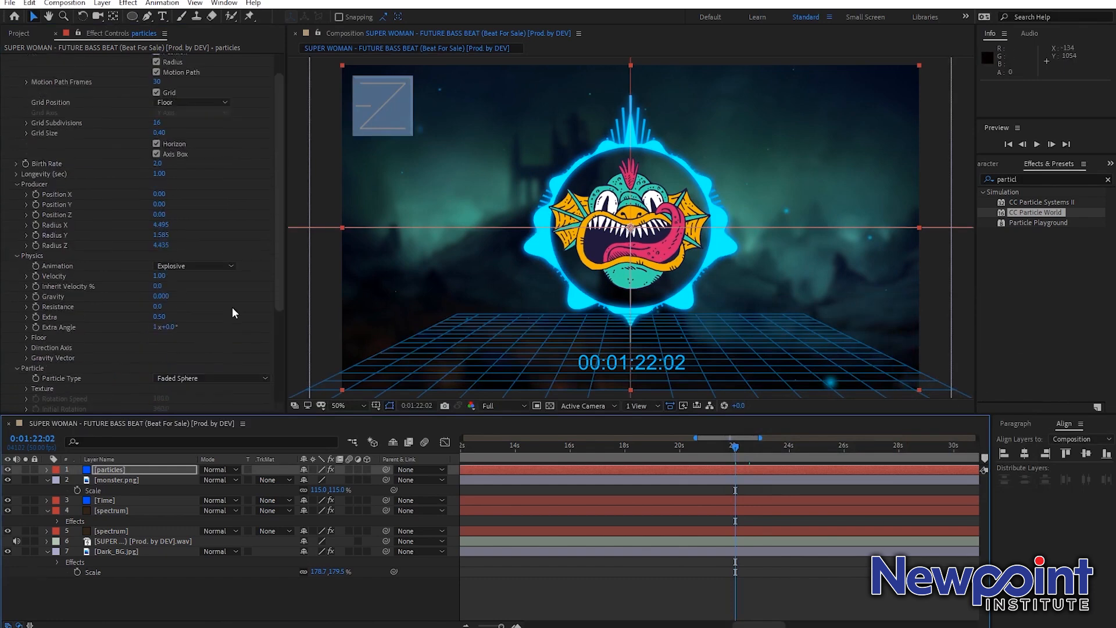
click(7, 59)
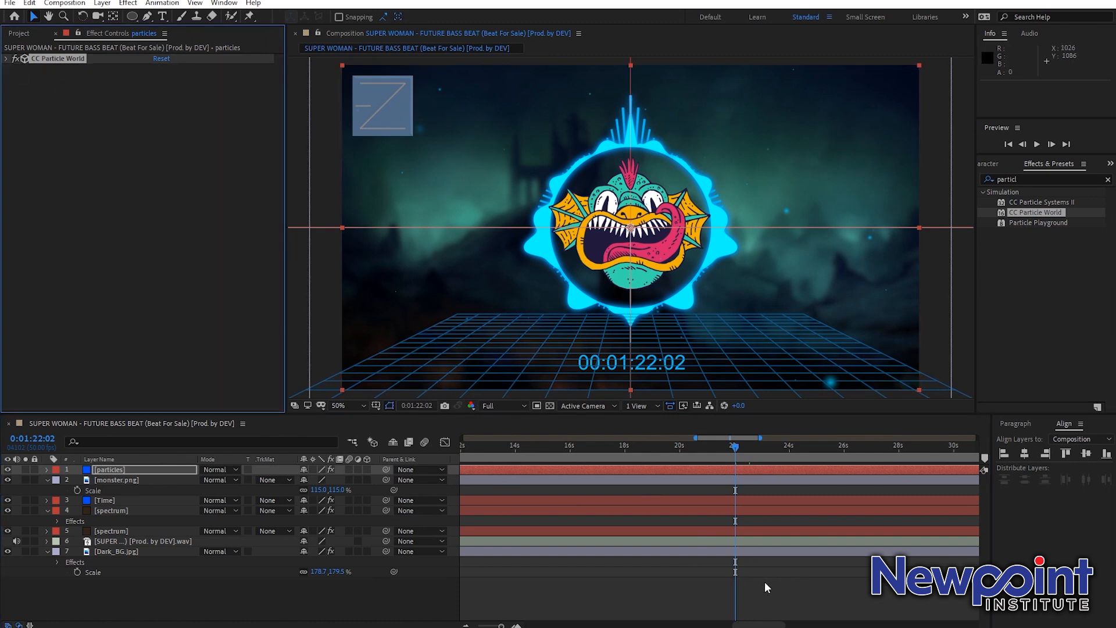
key(space)
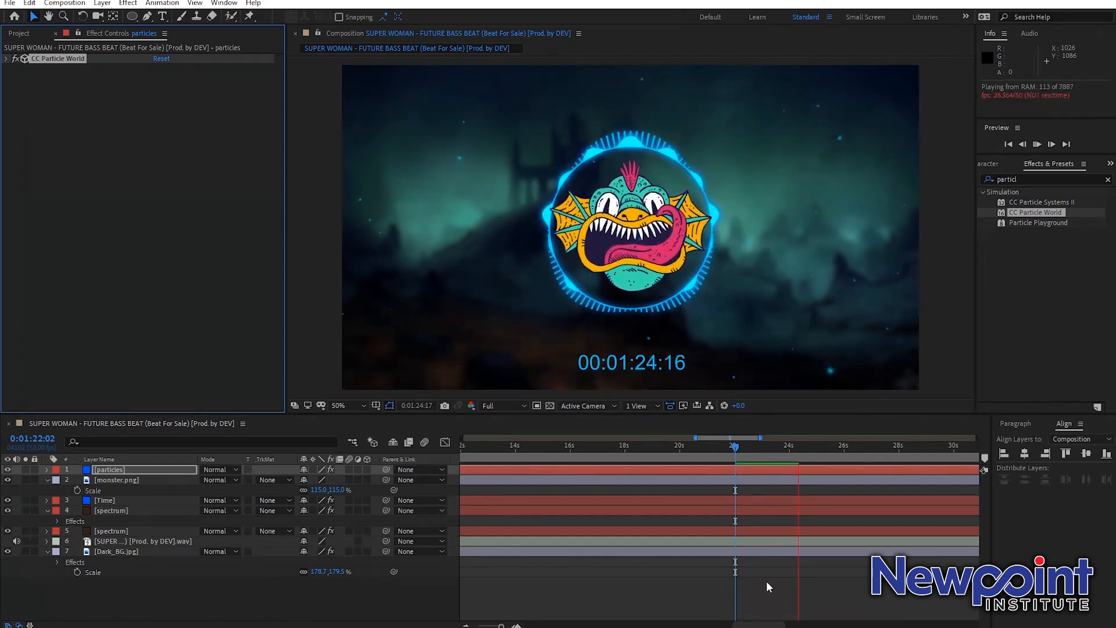
key(space)
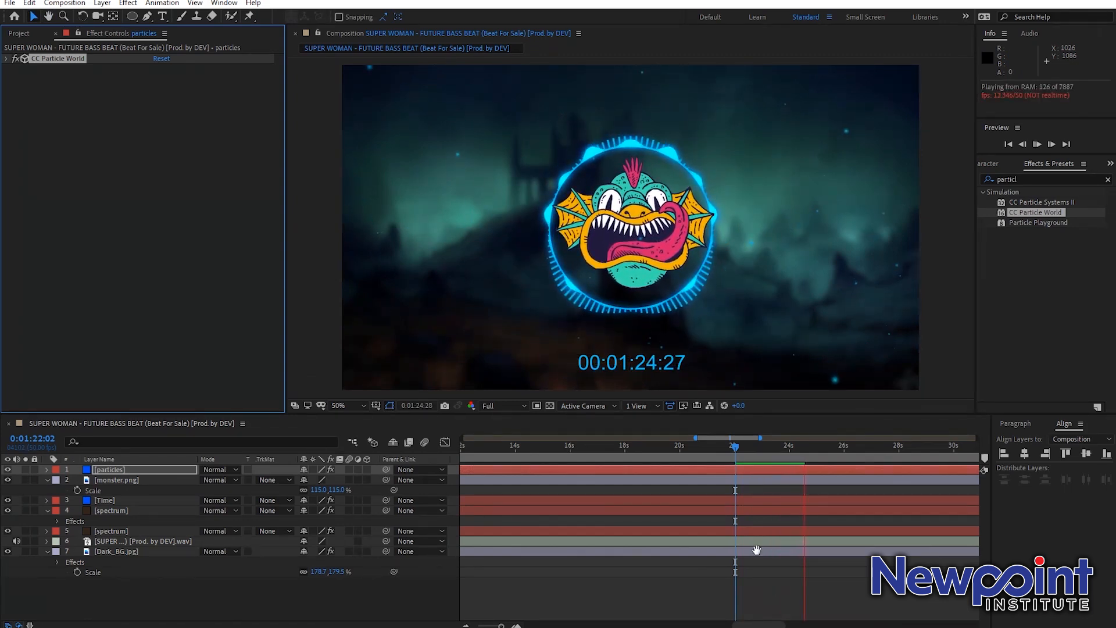
click(737, 446)
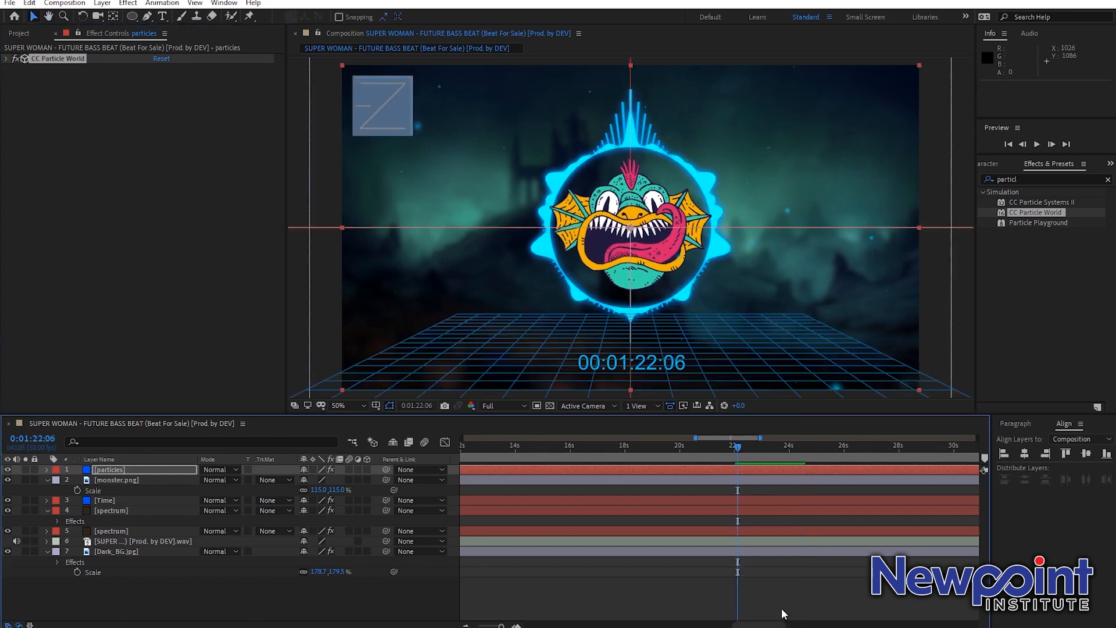
key(space)
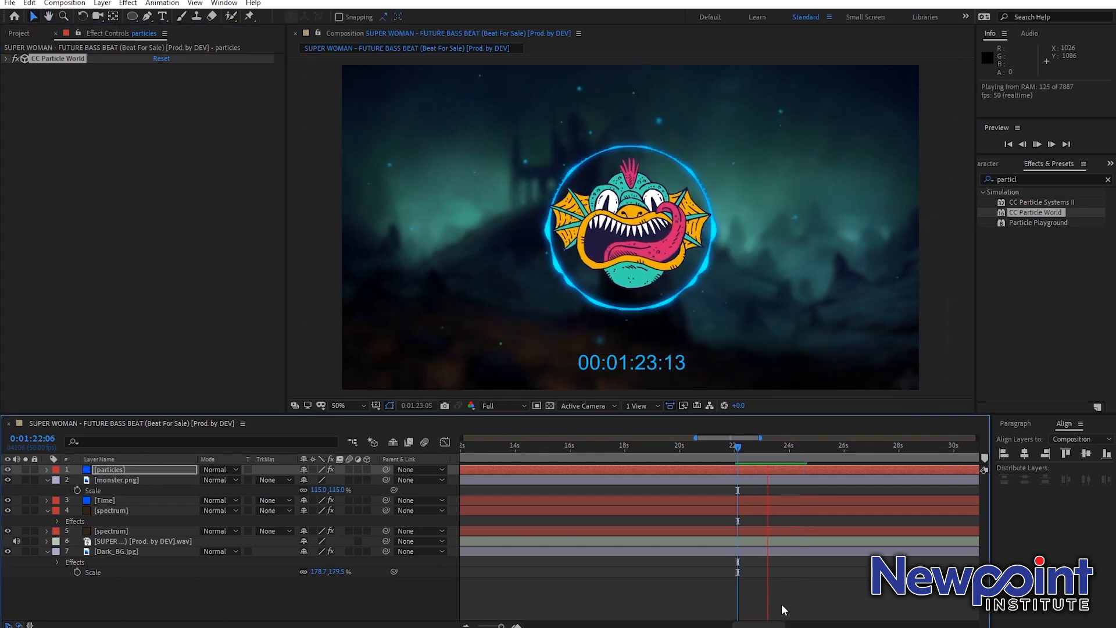
click(772, 451)
drag(742, 448, 738, 449)
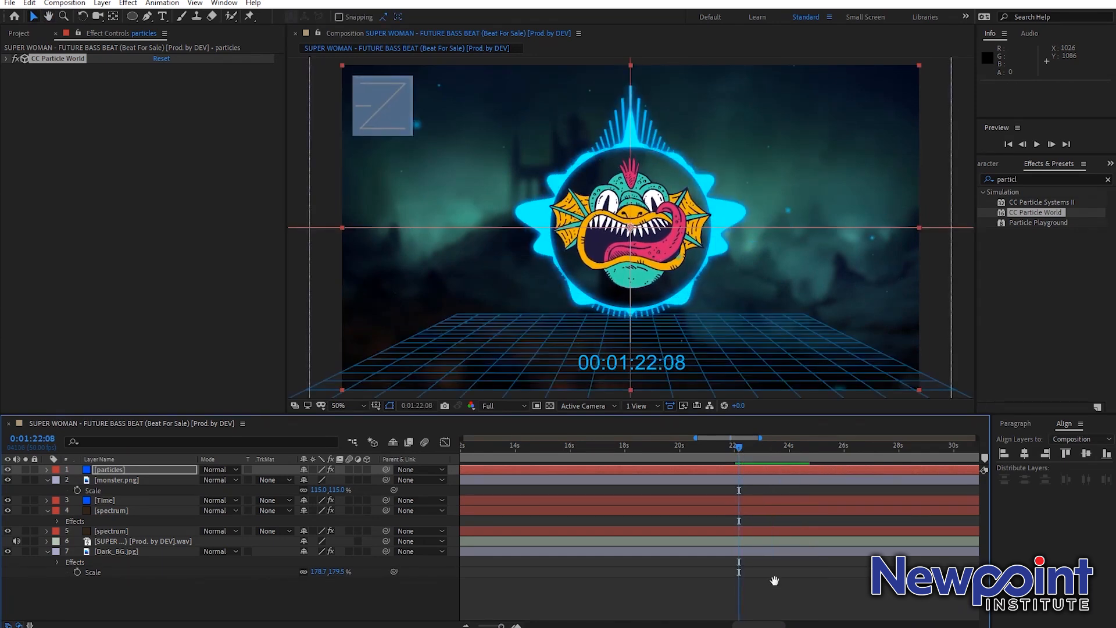
key(space)
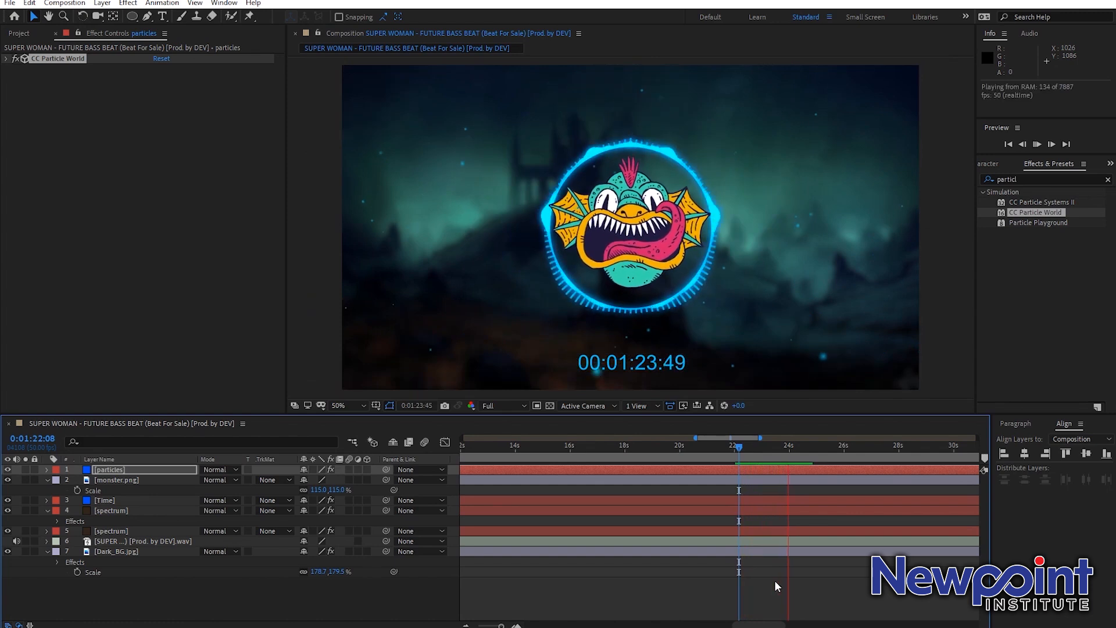
key(space)
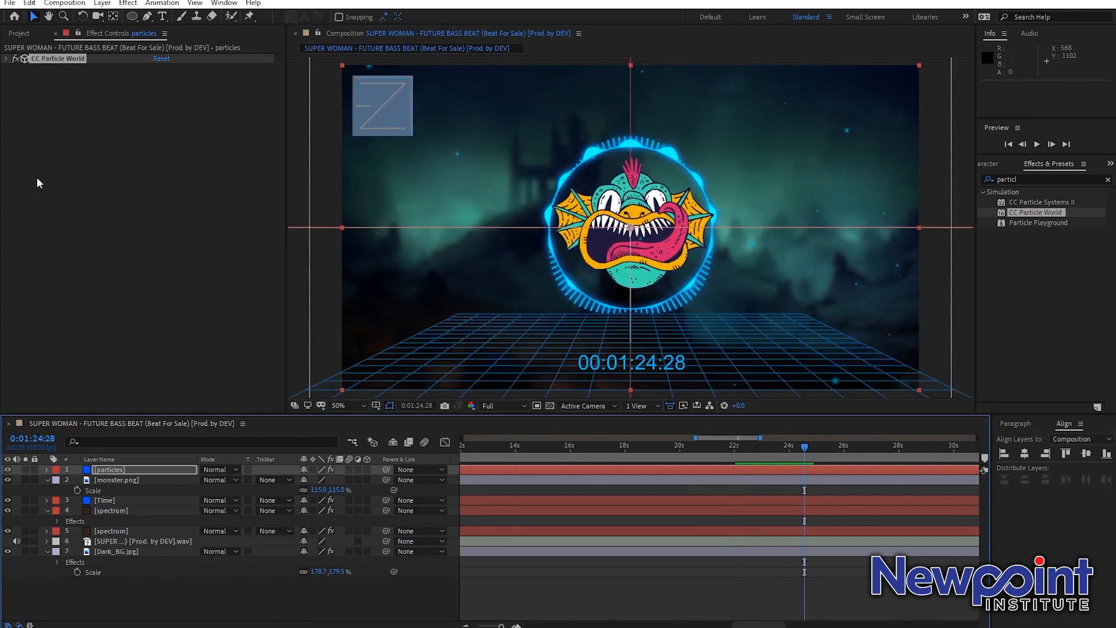
Step: Hide the particles, monster, Time, both spectrum and Dark_BG.jpg layers to leave the composition empty
click(16, 58)
click(16, 58)
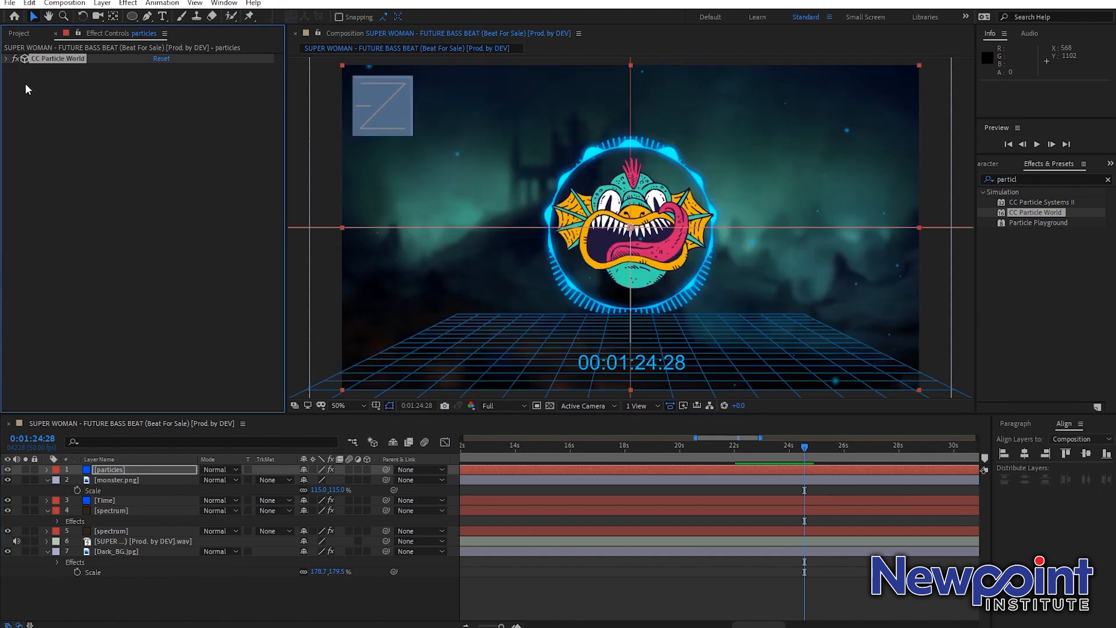
click(10, 469)
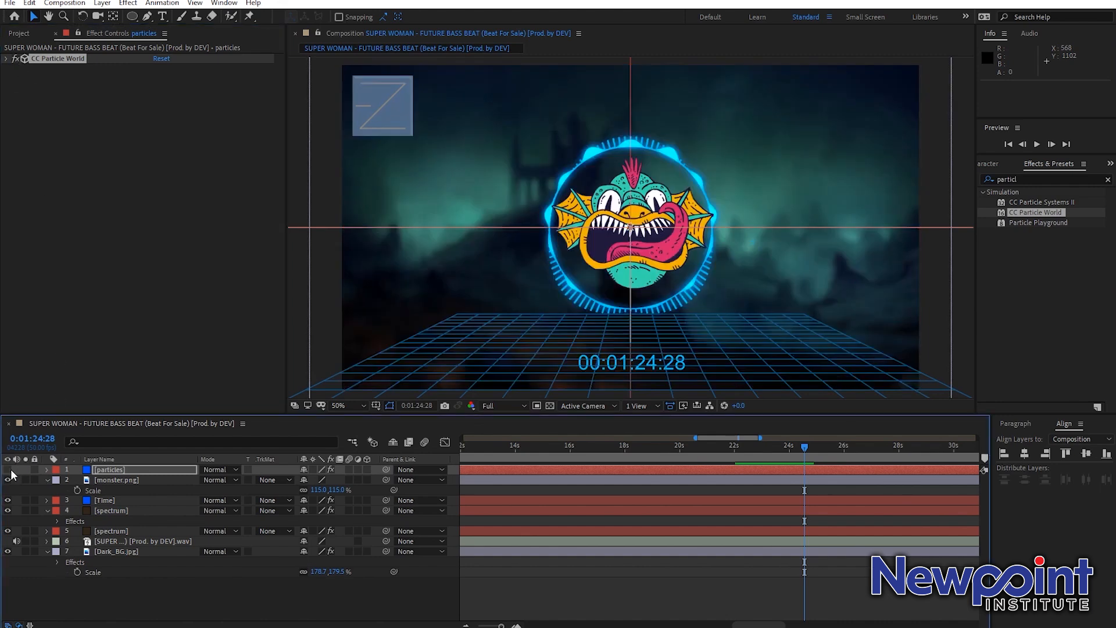
click(11, 469)
drag(7, 469, 9, 530)
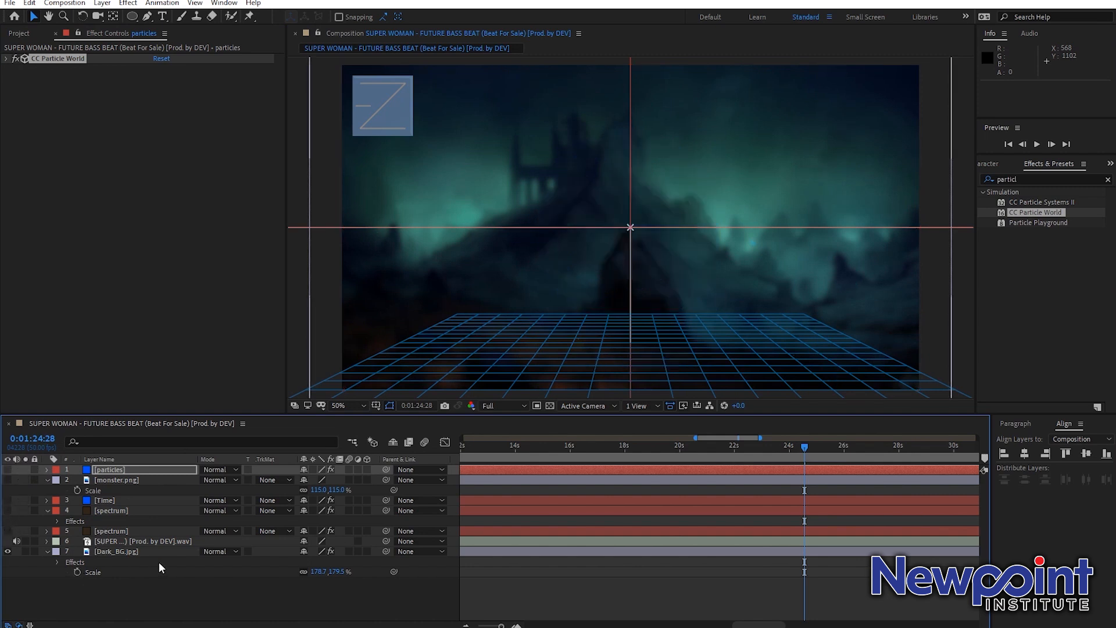
click(8, 551)
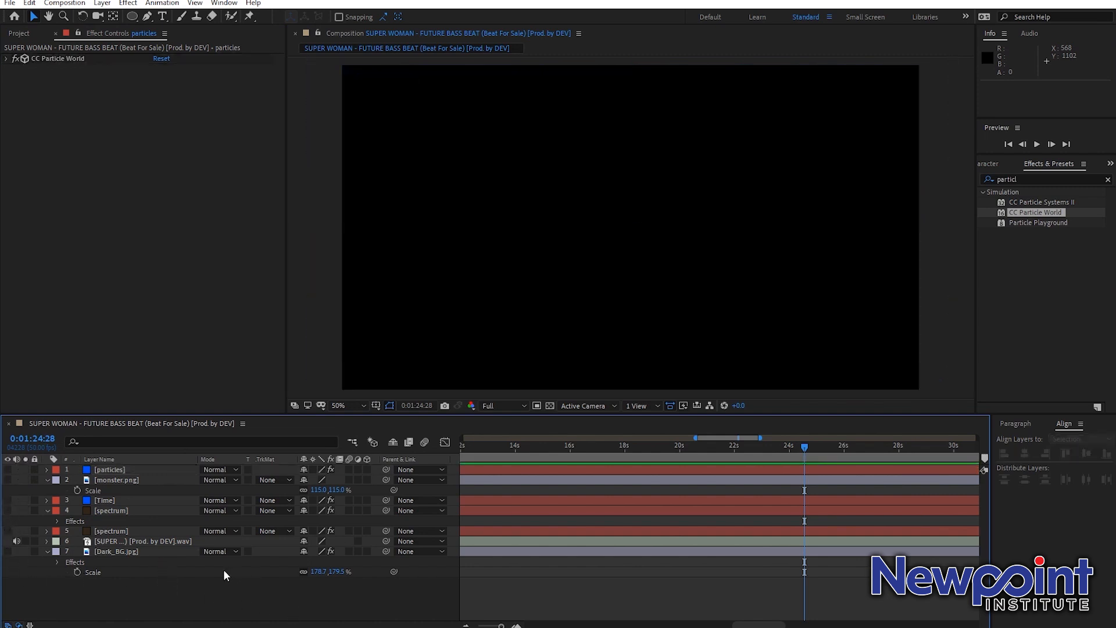
Step: Create a new royal blue solid layer above the hidden layers
right_click(204, 602)
mouse_move(268, 472)
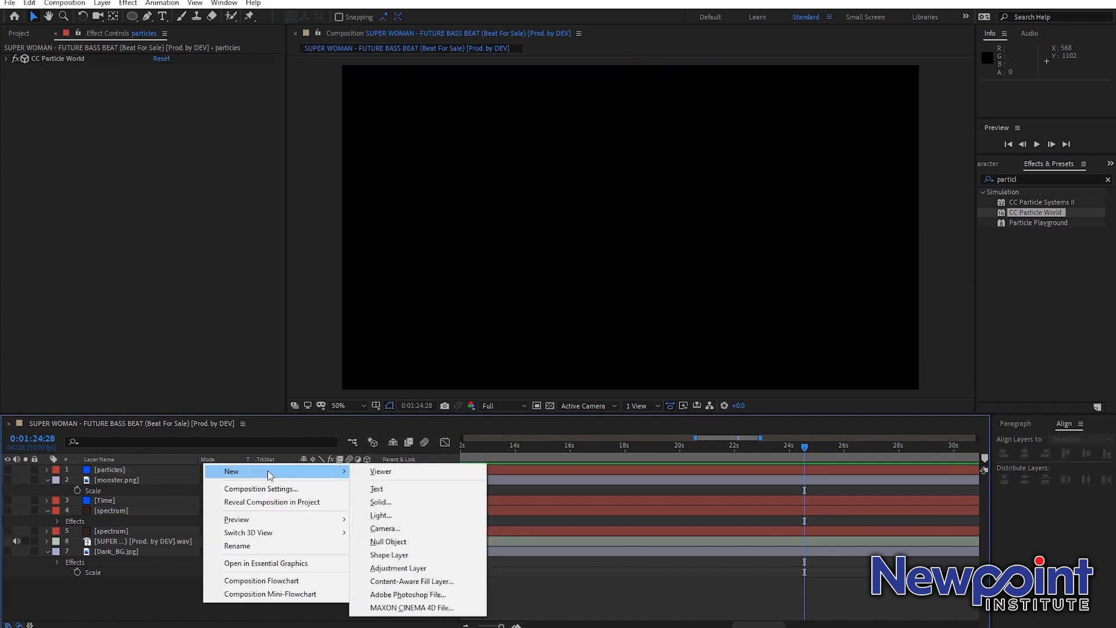
click(407, 501)
click(604, 413)
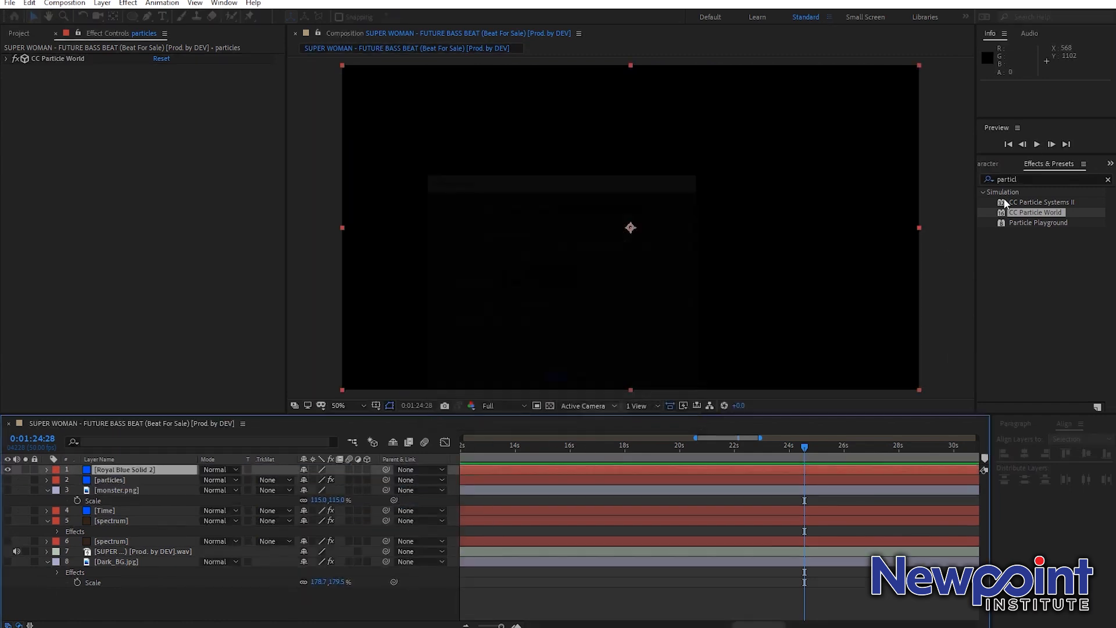
Step: Search the effects for "audio" and apply Audio Waveform to the new solid
click(1026, 179)
text(audio)
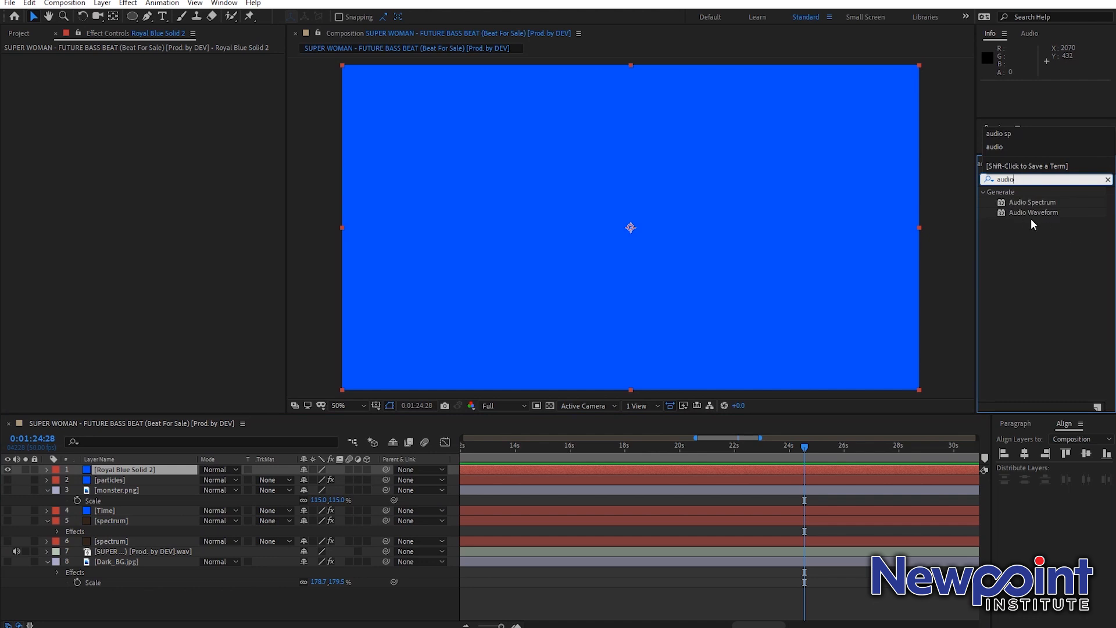
drag(1041, 213, 1040, 213)
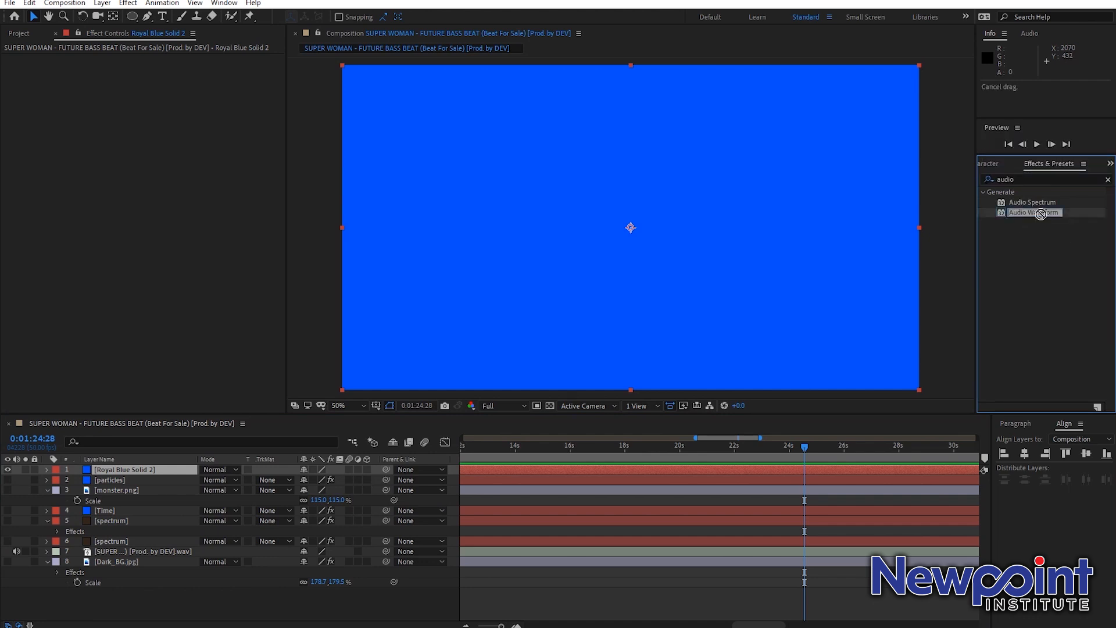
drag(1041, 214, 1044, 216)
click(1037, 204)
click(1034, 212)
drag(1034, 212, 507, 318)
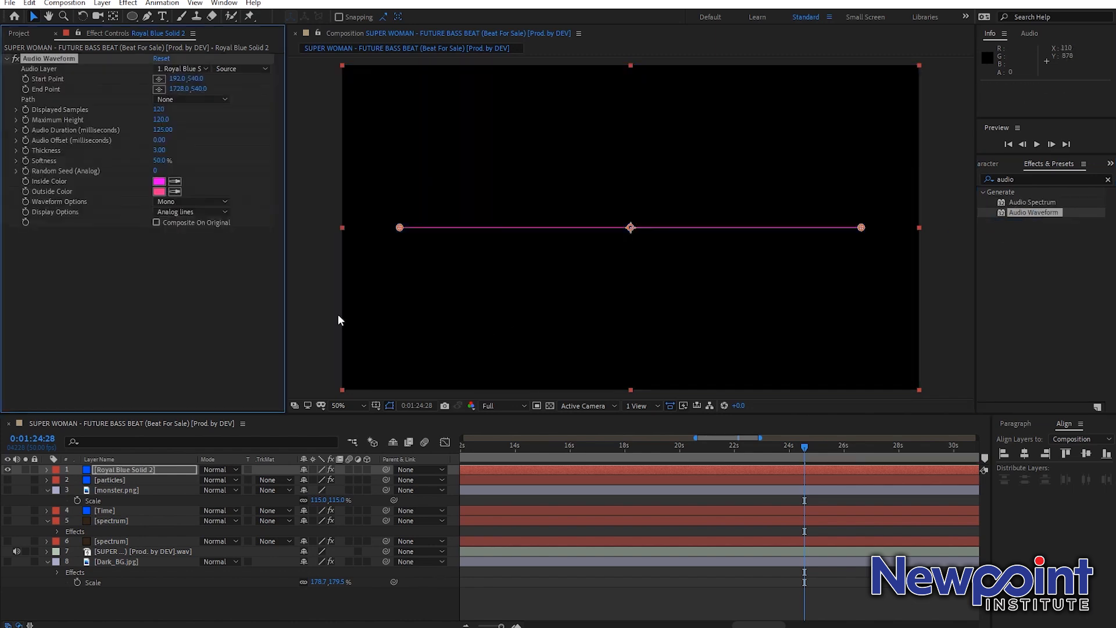
Step: Set Audio Waveform's Audio Layer to the SUPER WOMAN - FUTURE BASS BEAT wav and its Maximum Height to 682
click(177, 68)
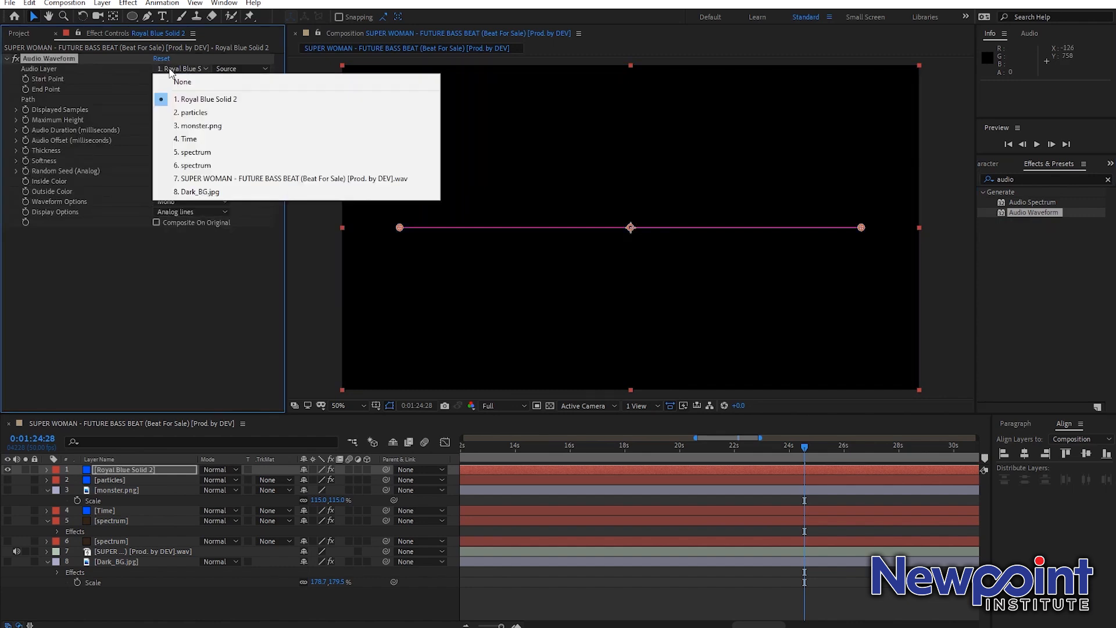
click(196, 179)
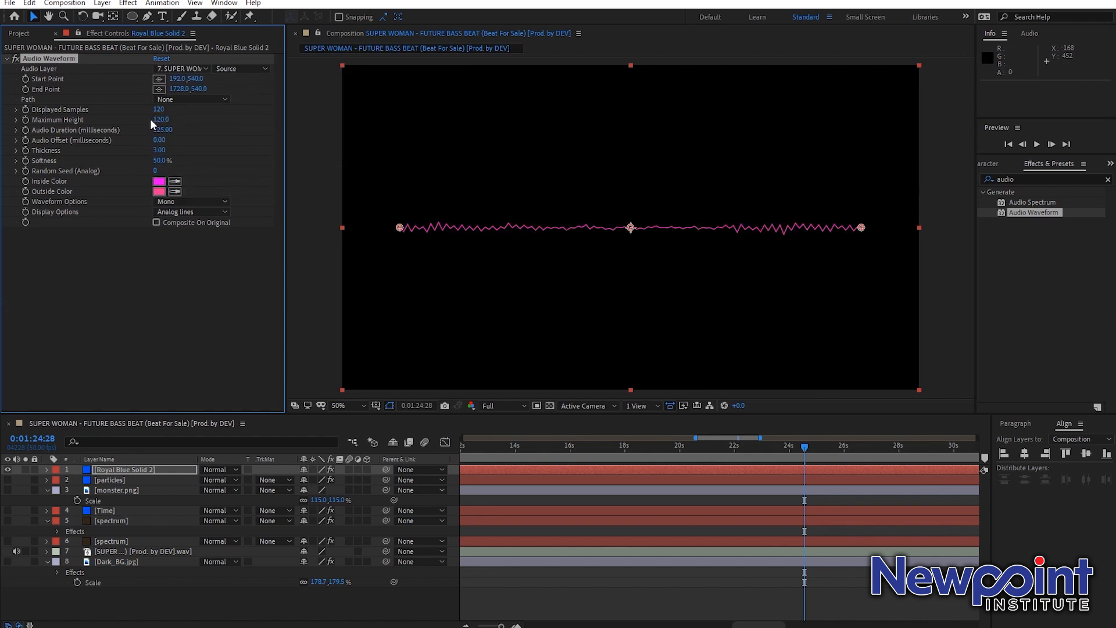
drag(156, 119, 458, 109)
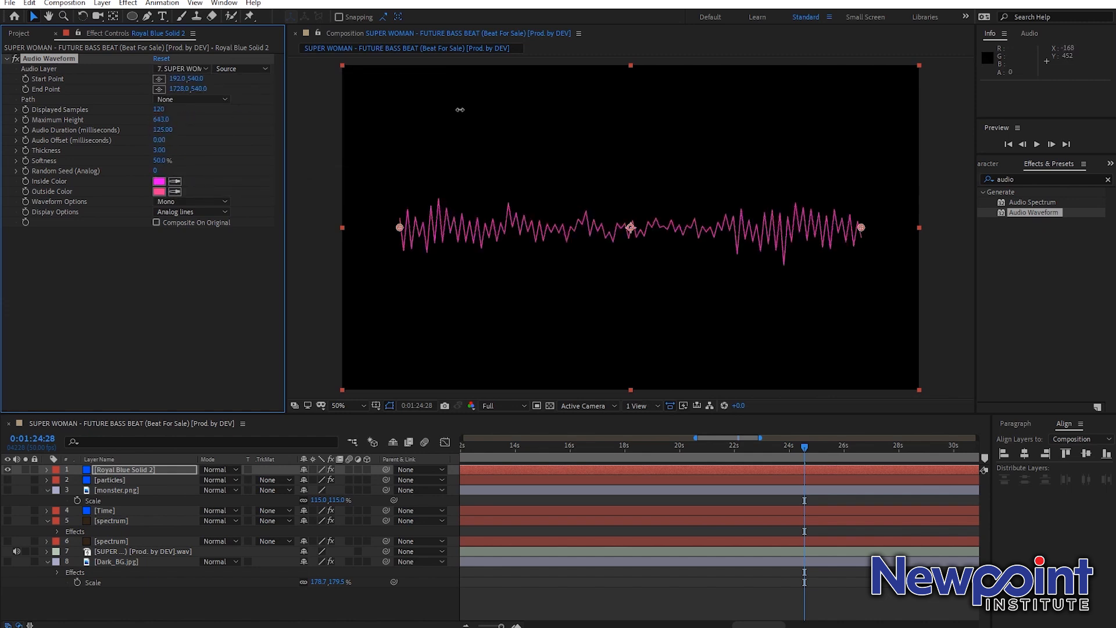
Step: Try the Digital display option on Audio Waveform, switch it to Analog dots and preview the playback
click(203, 210)
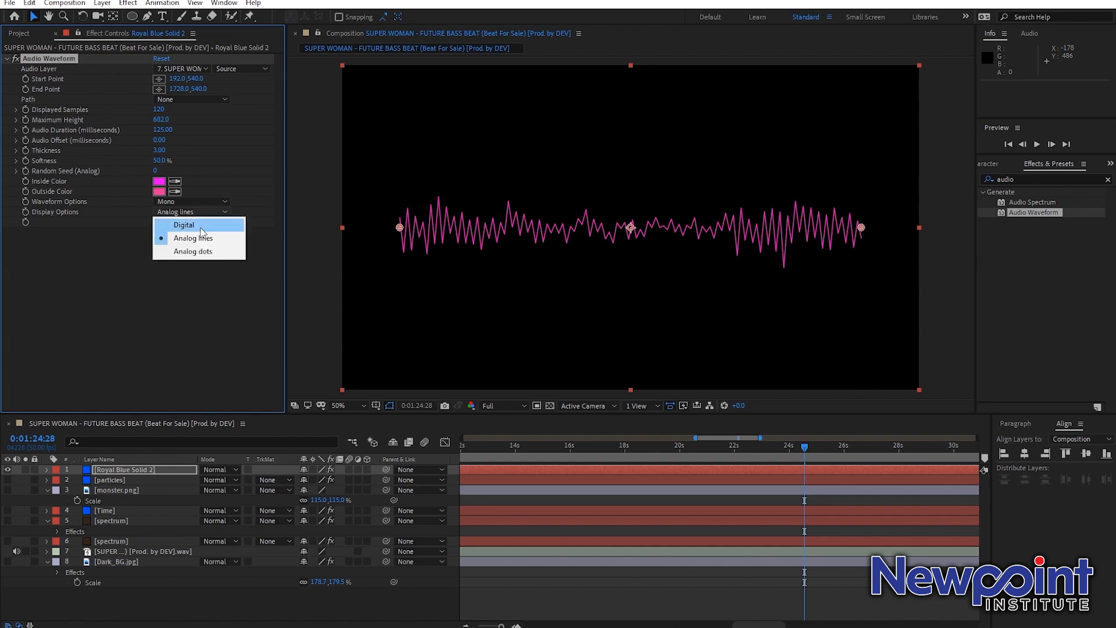
click(199, 227)
click(210, 208)
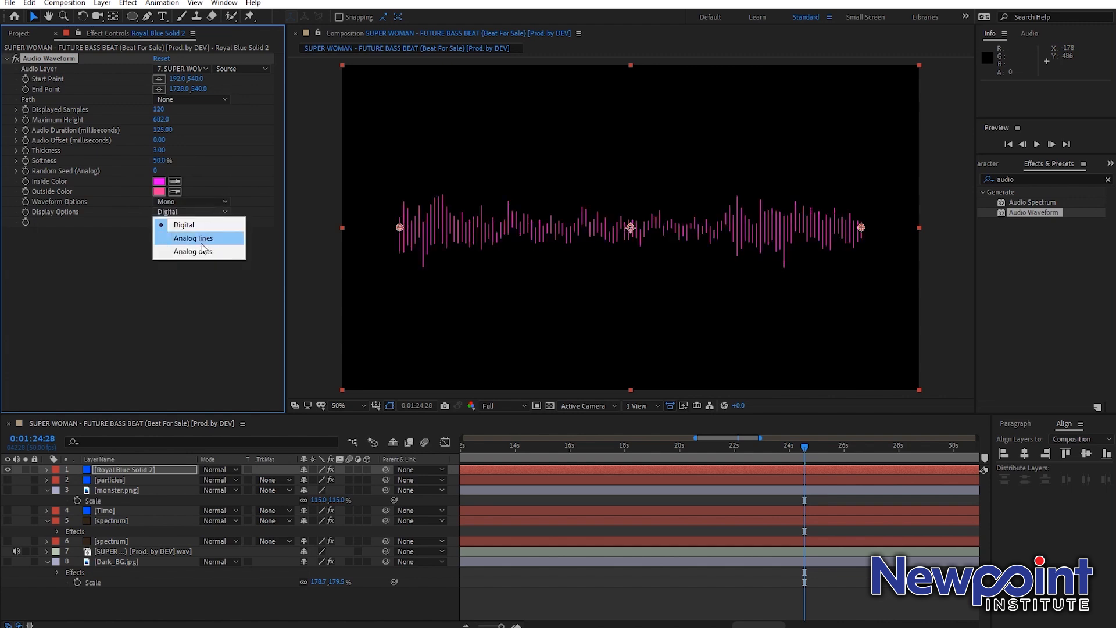
click(201, 252)
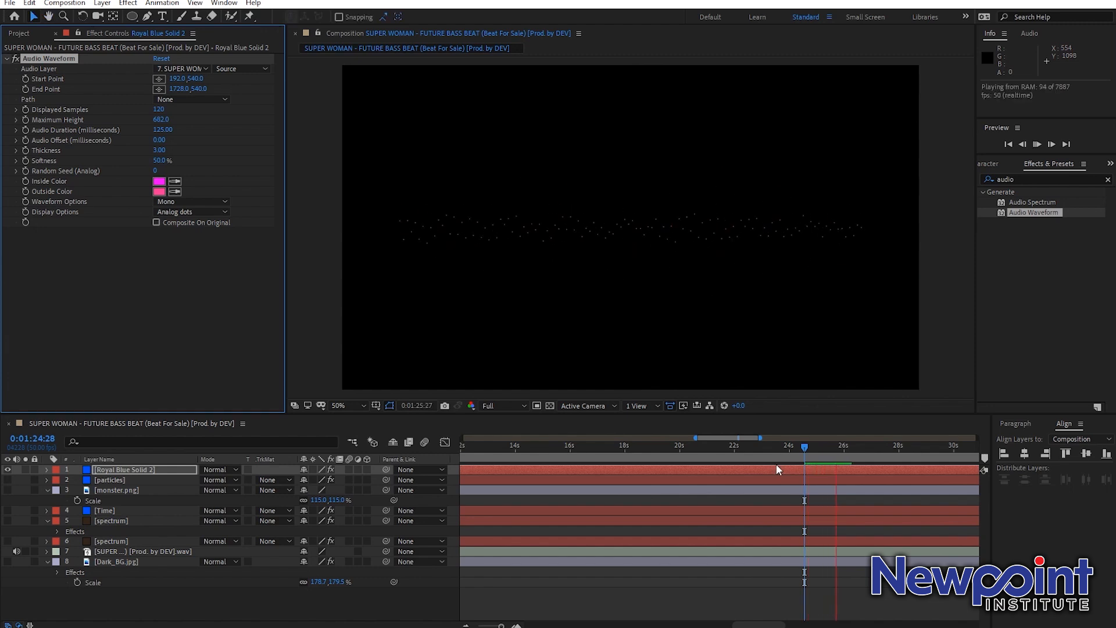
key(space)
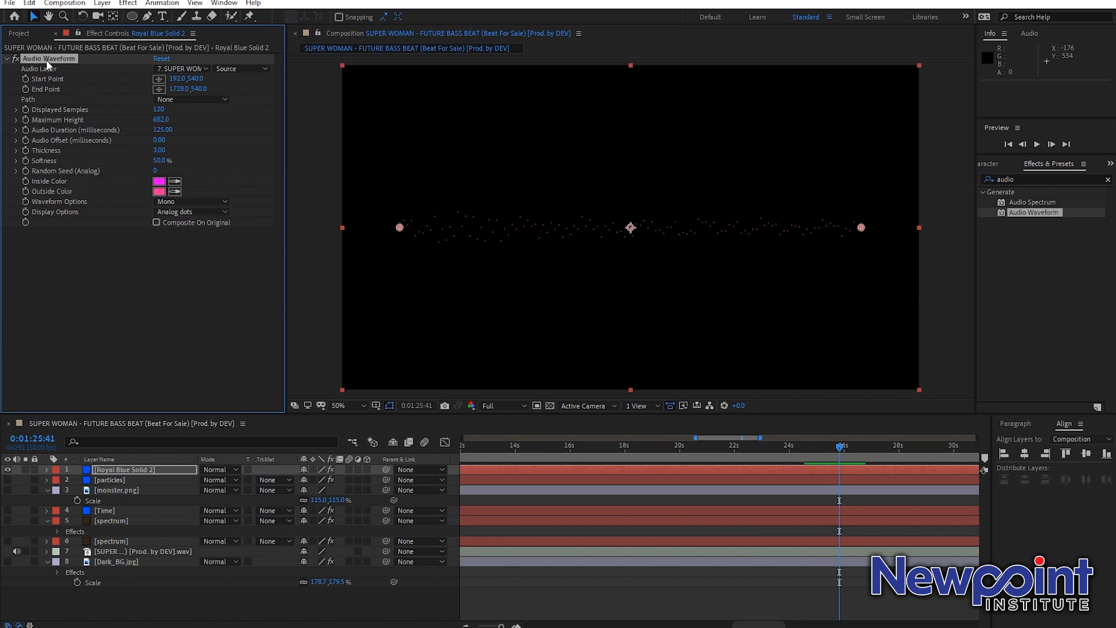
Step: Replace Audio Waveform with Audio Spectrum, using the SUPER WOMAN - FUTURE BASS BEAT wav as Audio Layer and Analog lines as Display Options
key(Delete)
drag(1037, 203, 678, 208)
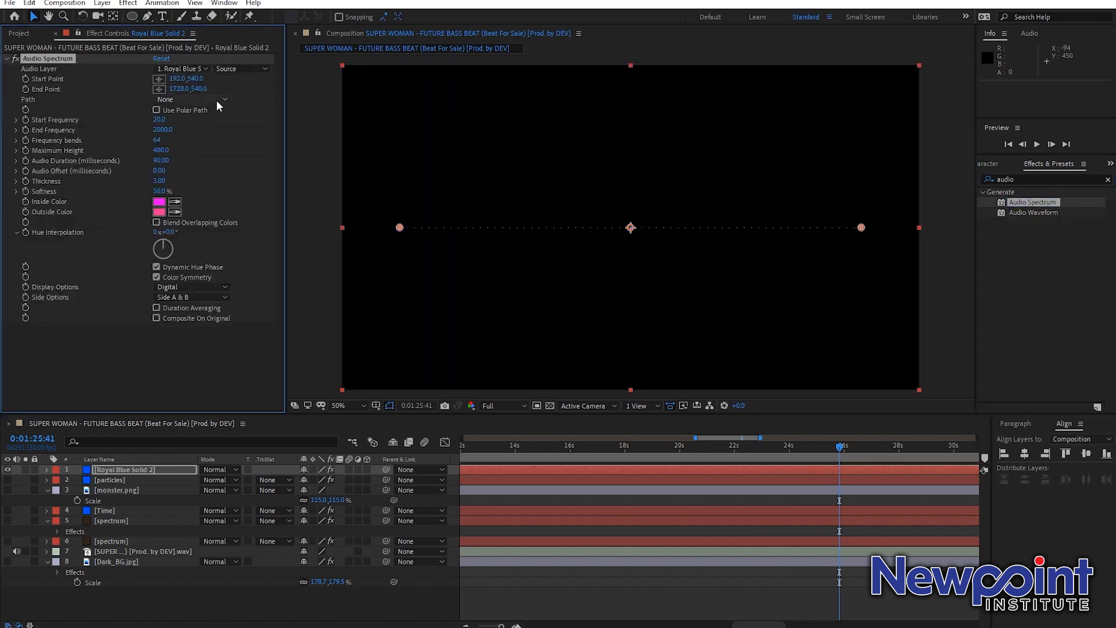
click(177, 69)
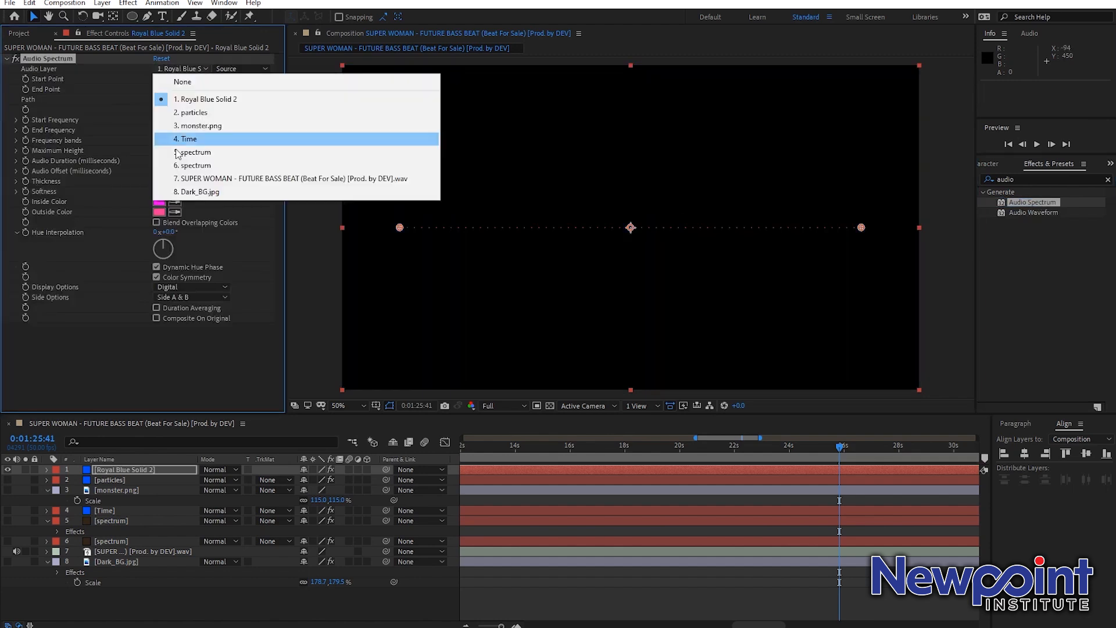
click(180, 179)
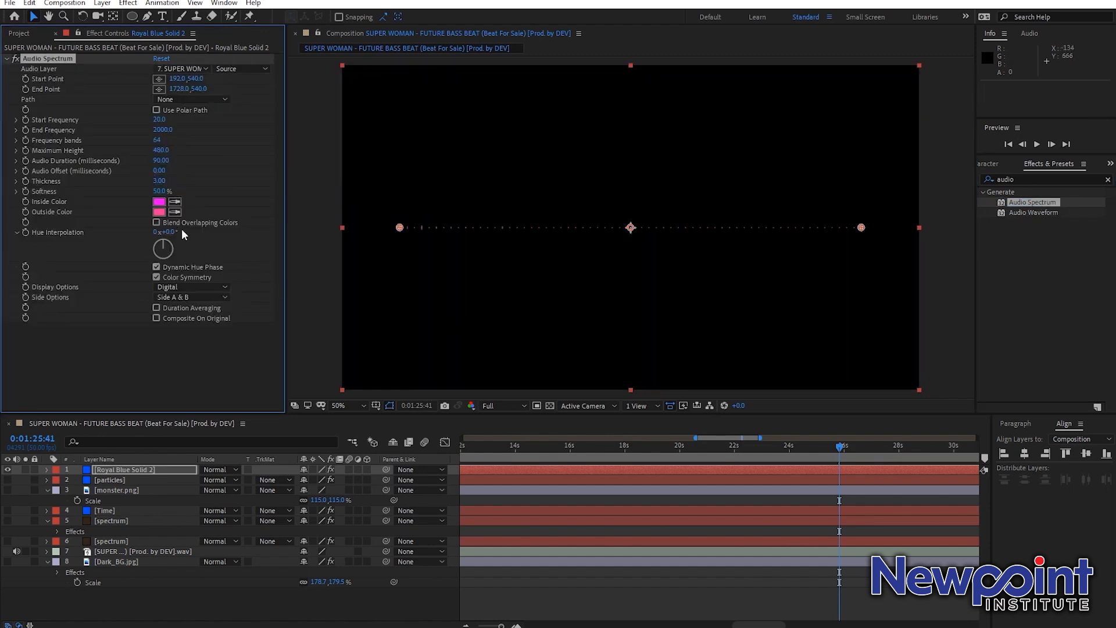
click(215, 287)
click(211, 314)
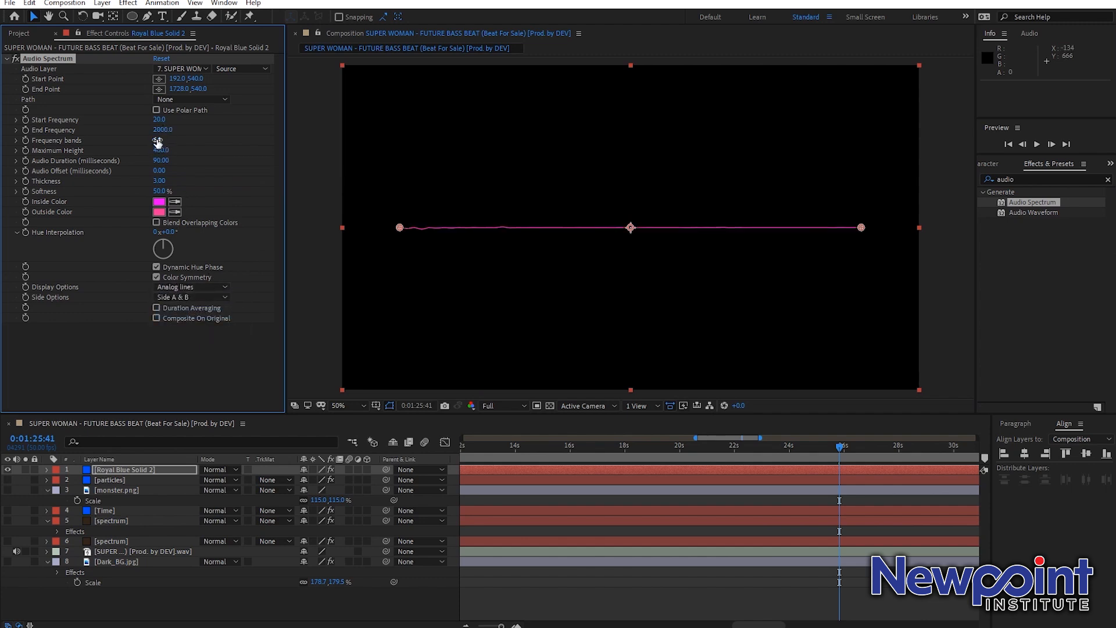
Step: Try a Maximum Height of 7960 on Audio Spectrum, preview it and undo the change
drag(161, 149, 605, 142)
key(space)
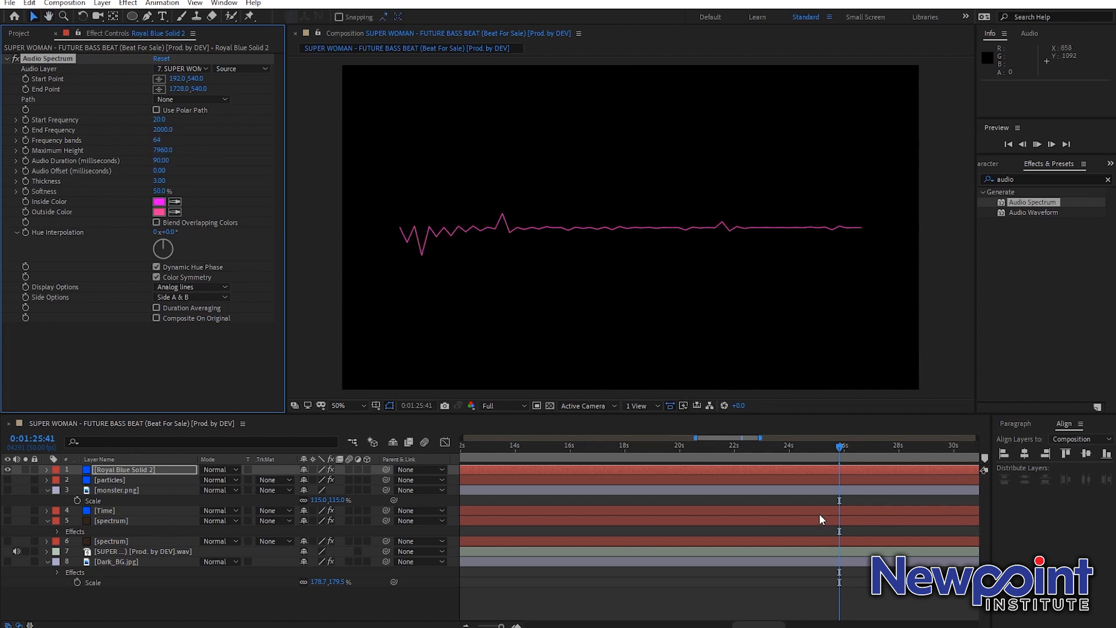
key(space)
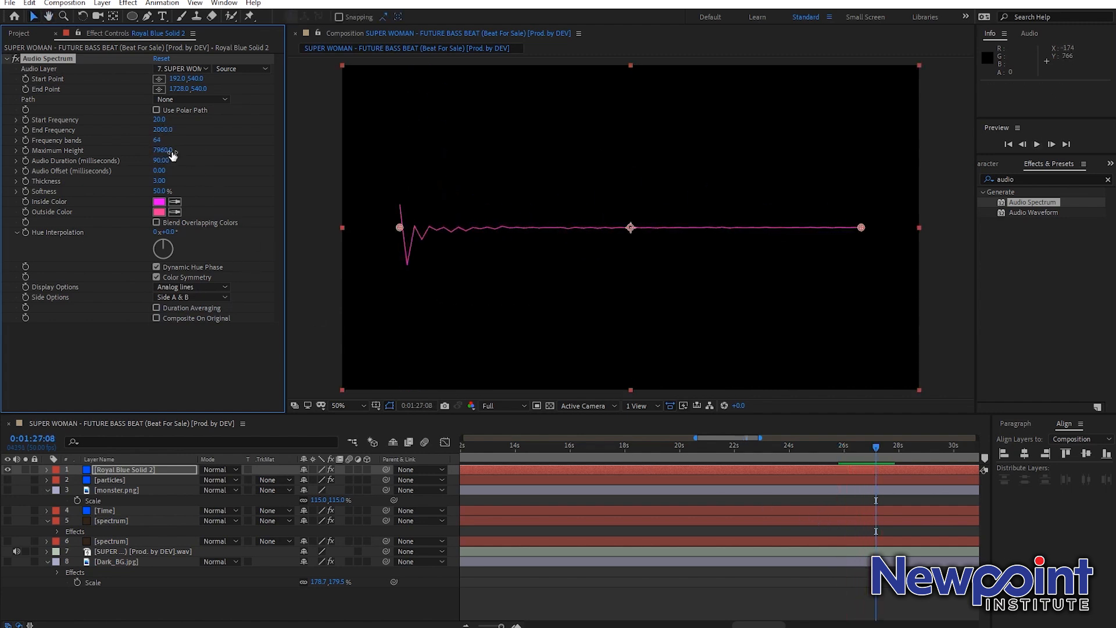
key(ctrl+z)
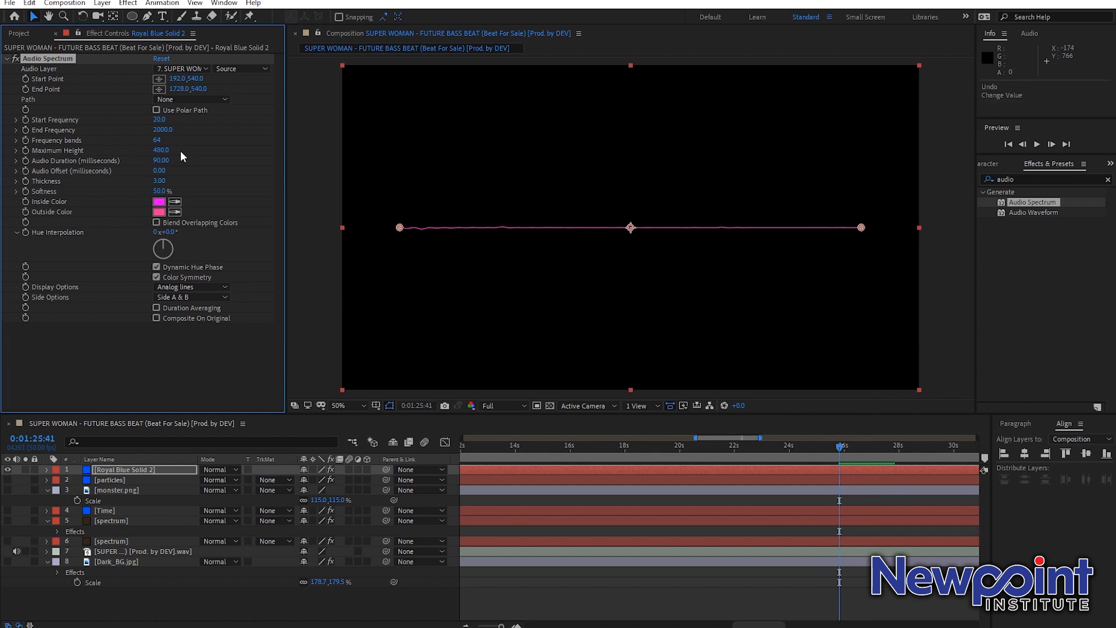
Step: Play back the Audio Spectrum line from an earlier point in the timeline
click(813, 452)
click(794, 453)
key(space)
key(space)
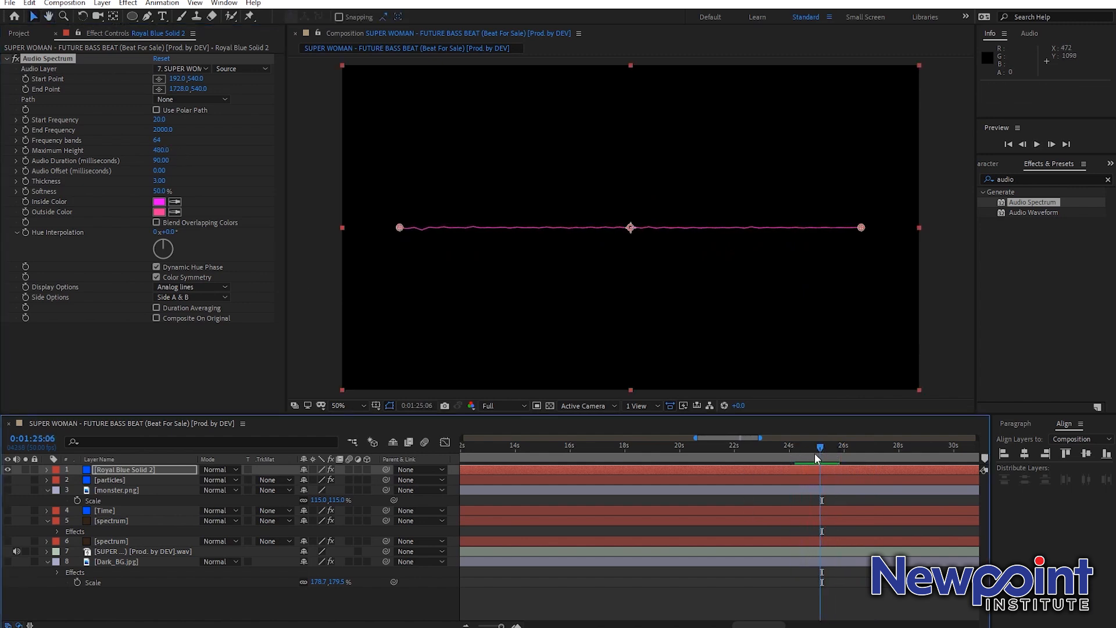
Step: Search the effects for "wave" and apply Wave Warp to the Royal Blue Solid 2 layer
double_click(1023, 179)
text(wav)
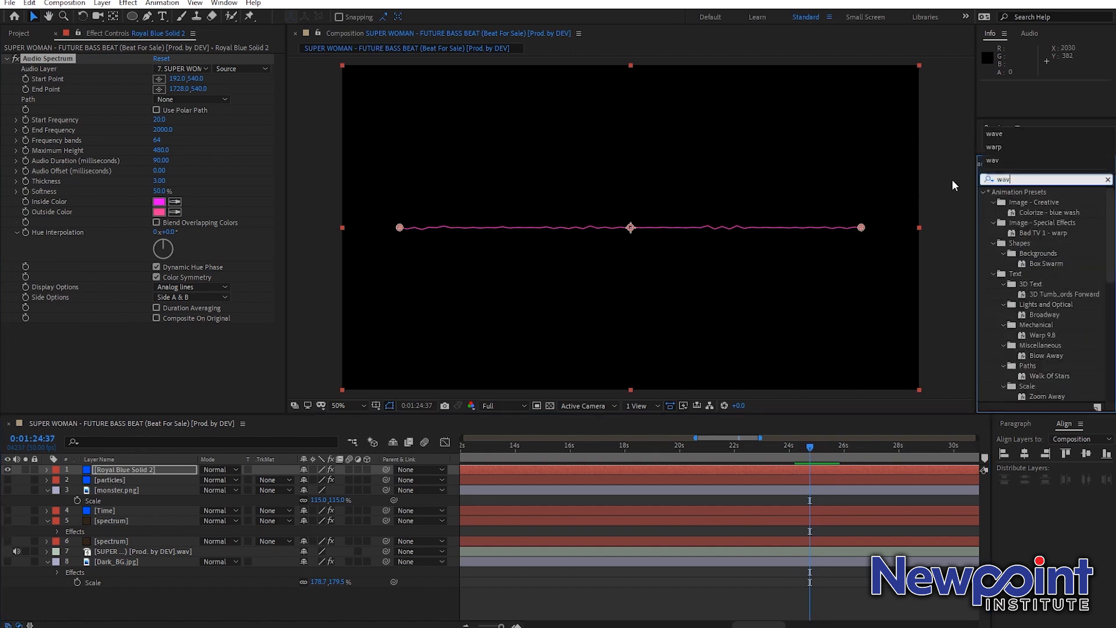
text(ew)
key(BackSpace)
drag(1031, 200, 148, 469)
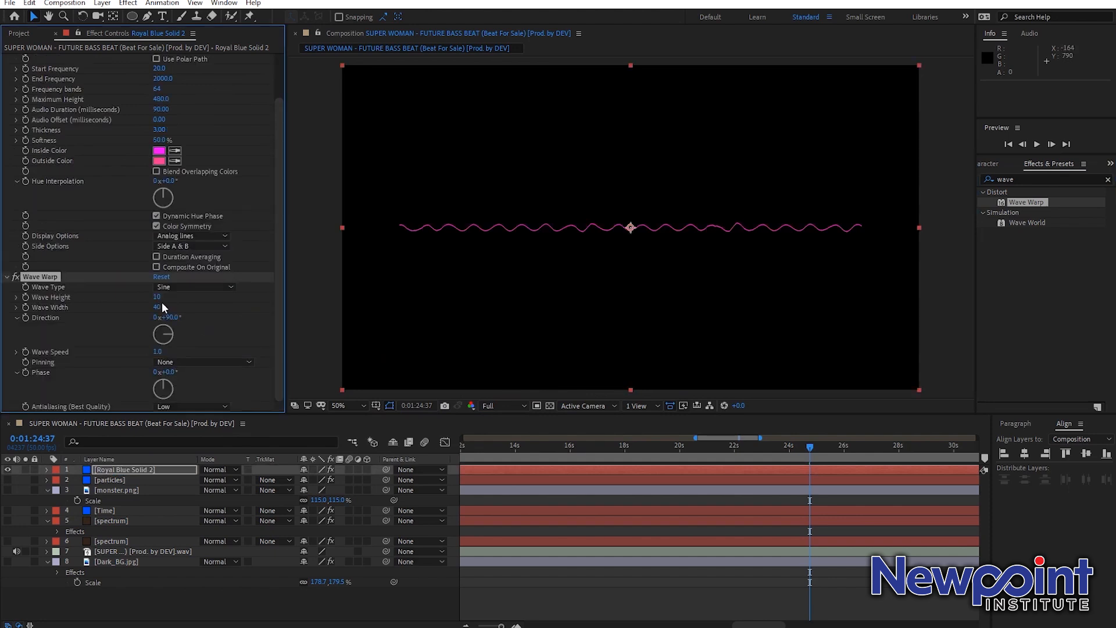
Step: Set Wave Warp's Wave Height to 114 and Wave Width to 187, and preview the moving line
drag(157, 297, 946, 376)
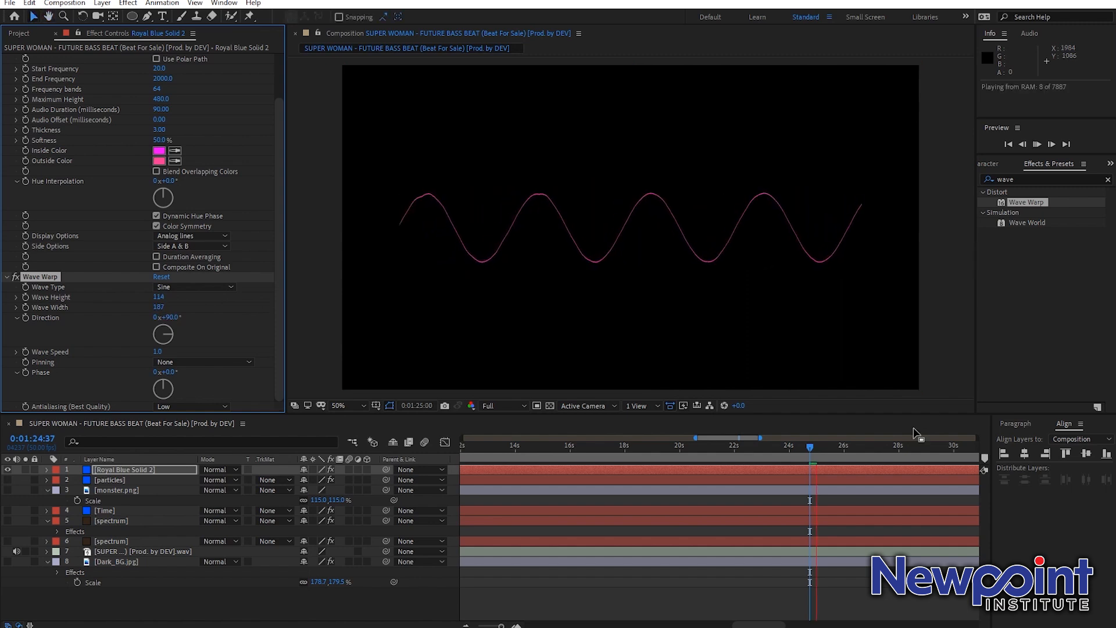
key(space)
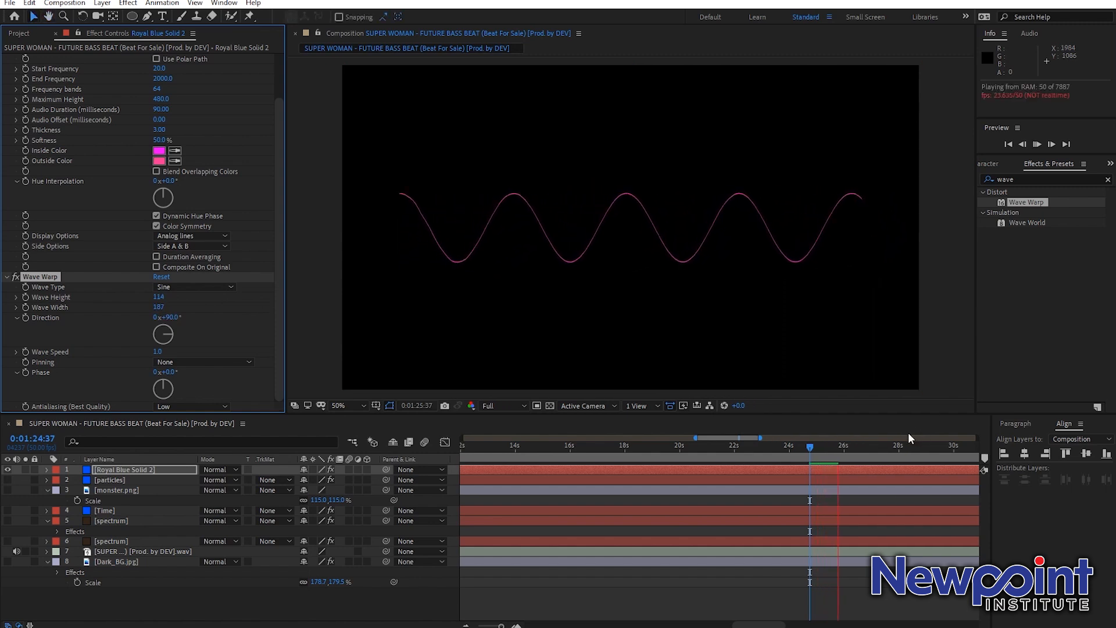
click(804, 446)
drag(804, 449, 815, 453)
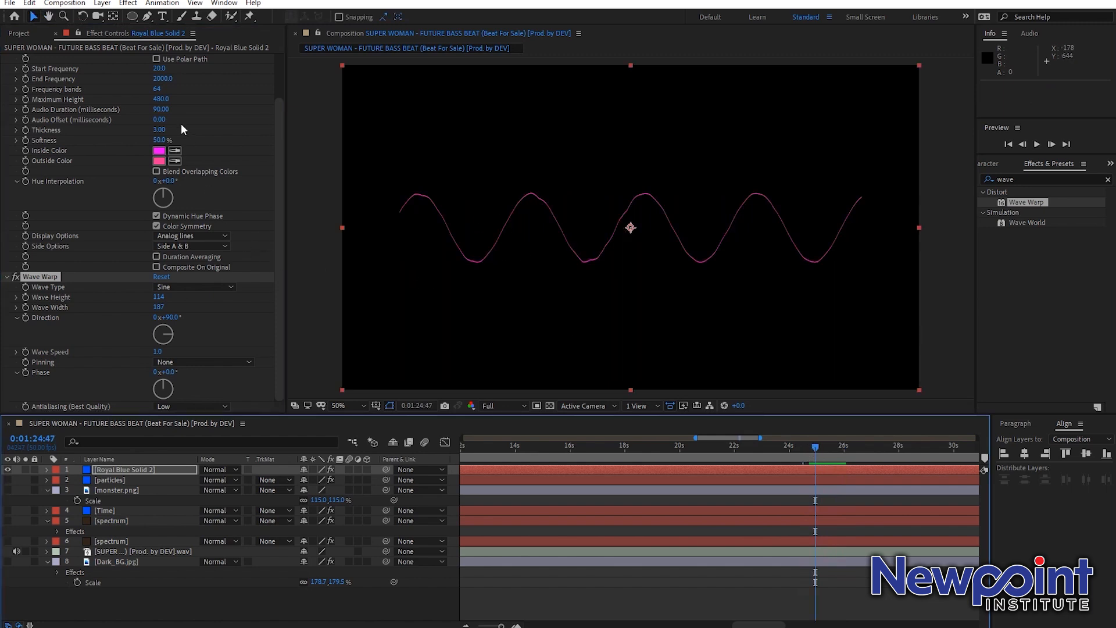
Step: Set Audio Spectrum's Maximum Height to 2060 and Thickness to 5.70, and preview the result
scroll(176, 161, up, 2)
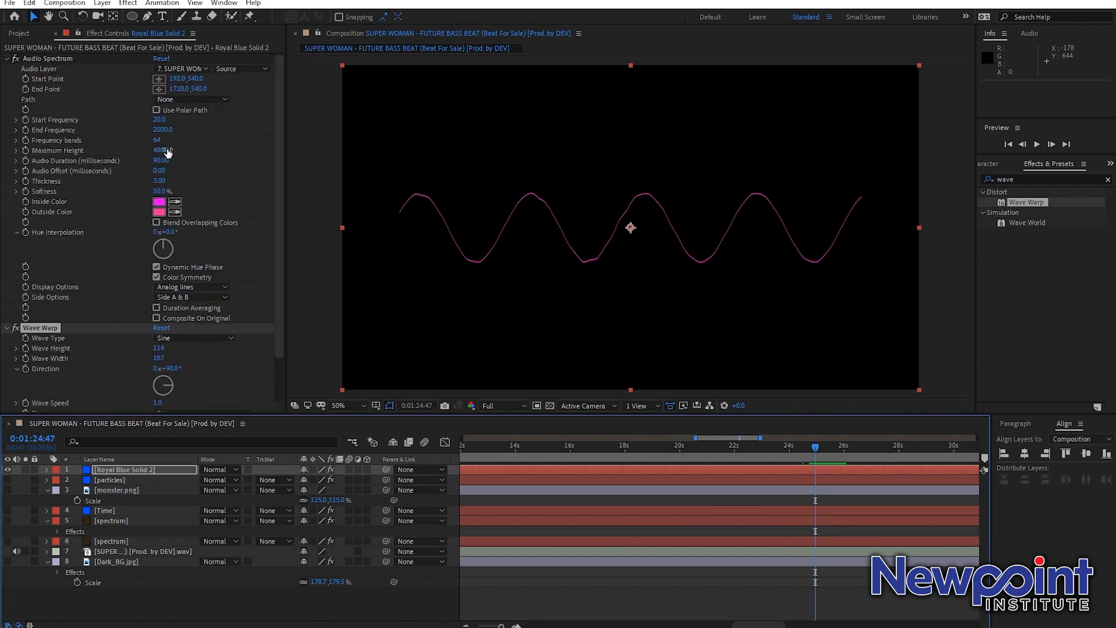
drag(168, 151, 259, 148)
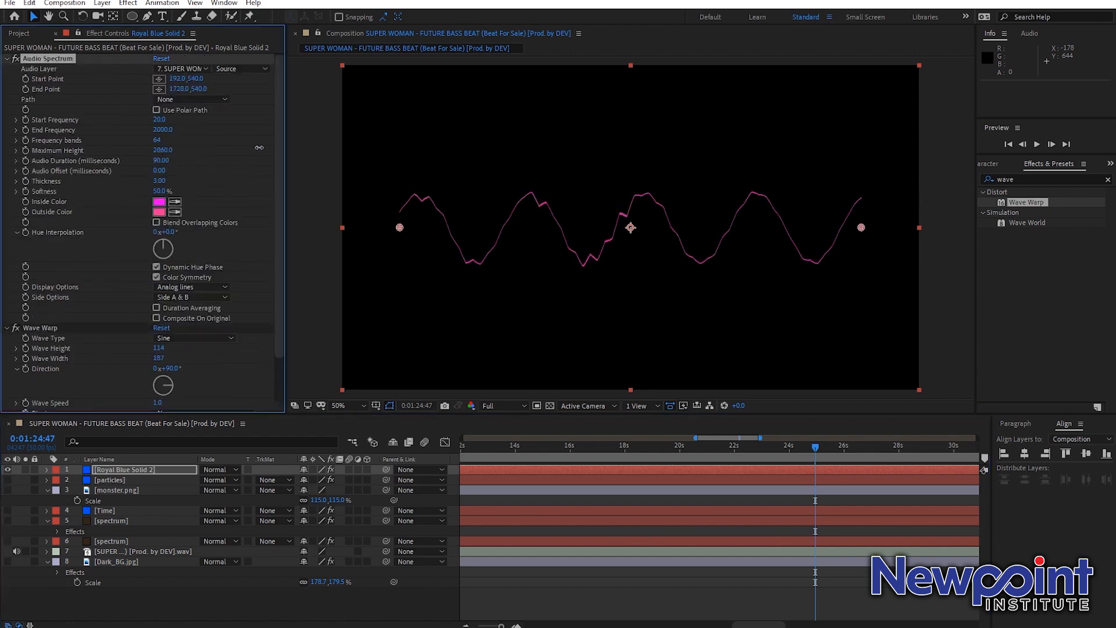
drag(158, 181, 187, 185)
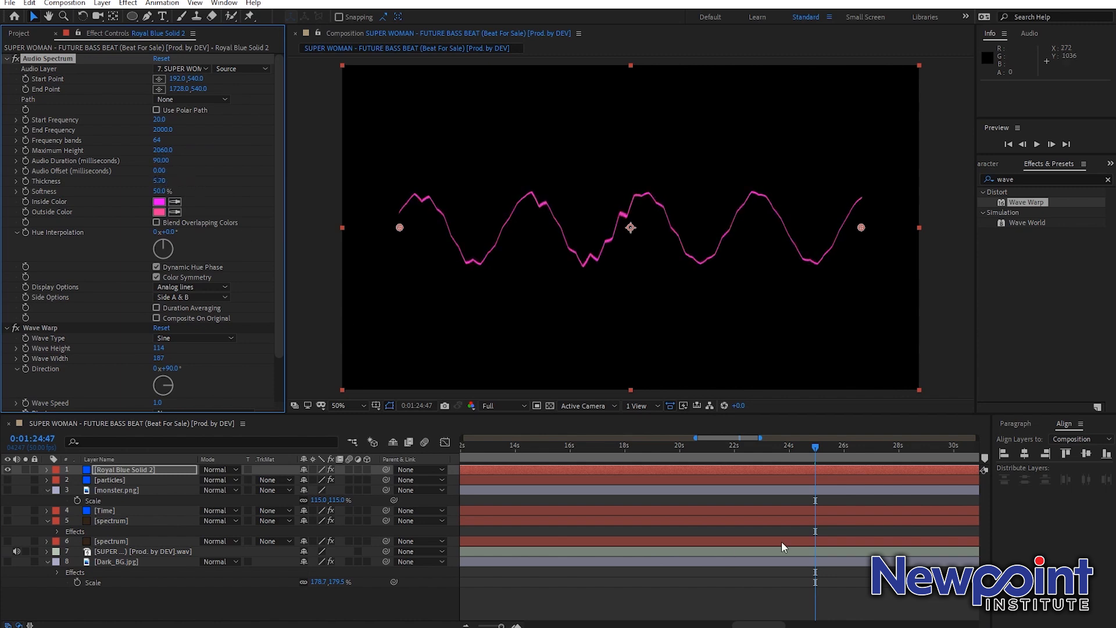
click(809, 446)
key(space)
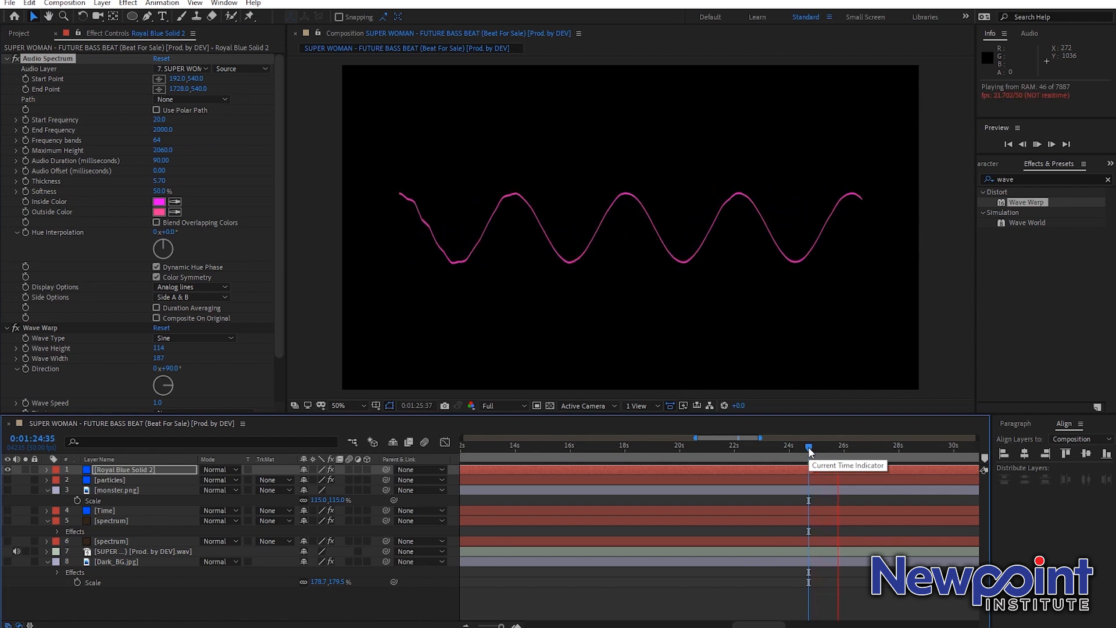
key(space)
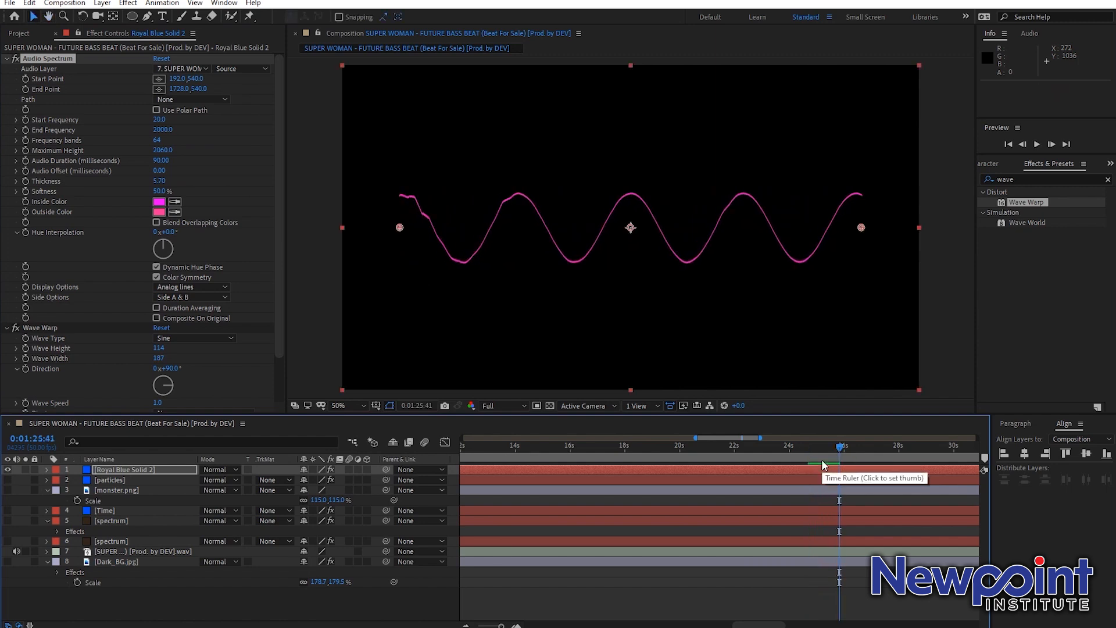
Step: Delete the Royal Blue Solid 2 layer, show the visualizer layers again and go to 0:01:22:38
click(7, 58)
click(6, 69)
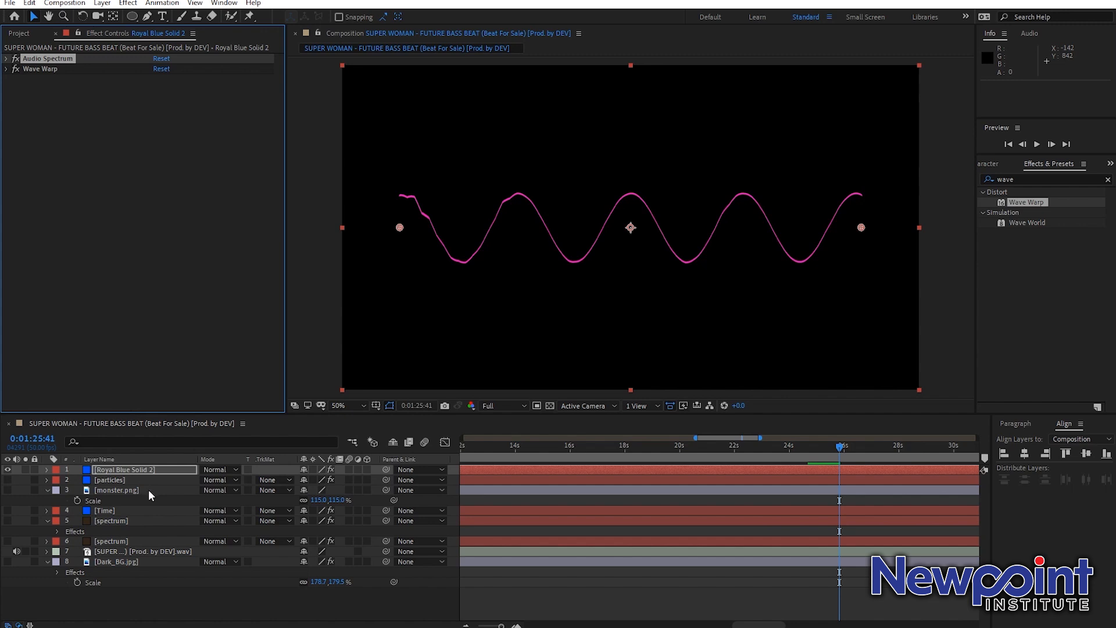
key(Delete)
mouse_move(747, 441)
mouse_down()
mouse_move(772, 454)
mouse_move(755, 454)
mouse_up()
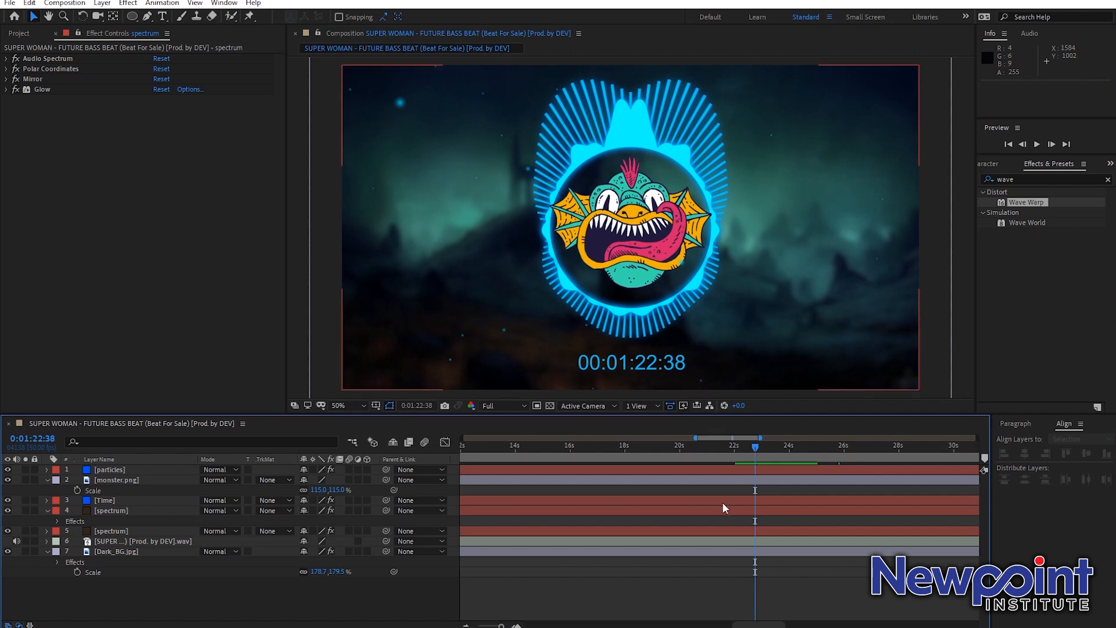
Step: Delete all project items, including the Solids folder and the visualizer composition
click(70, 118)
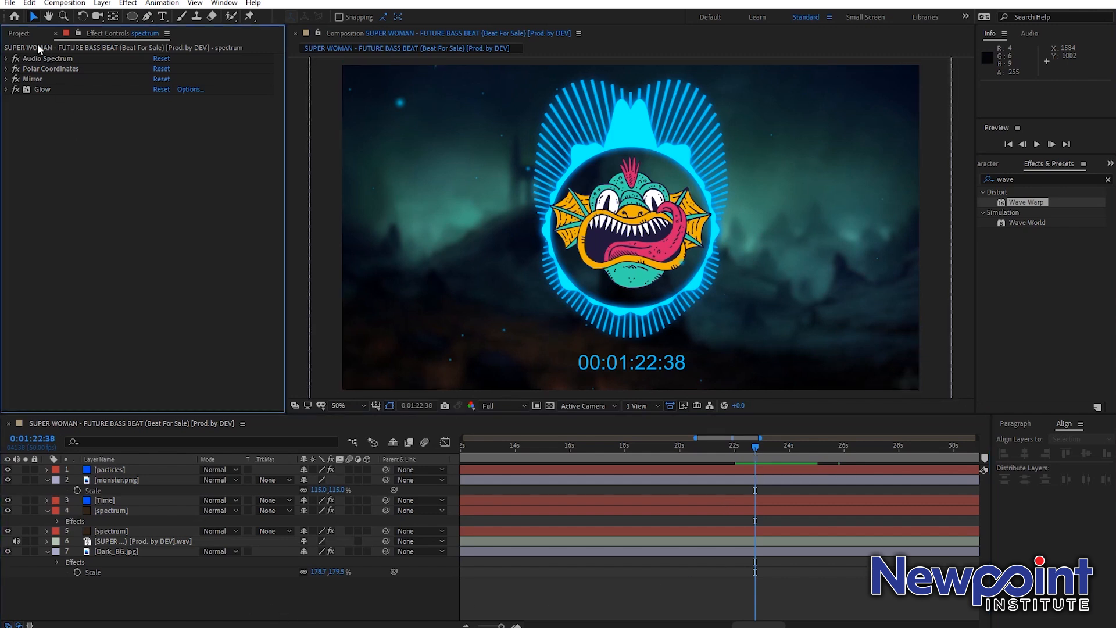
click(19, 33)
drag(106, 259, 22, 111)
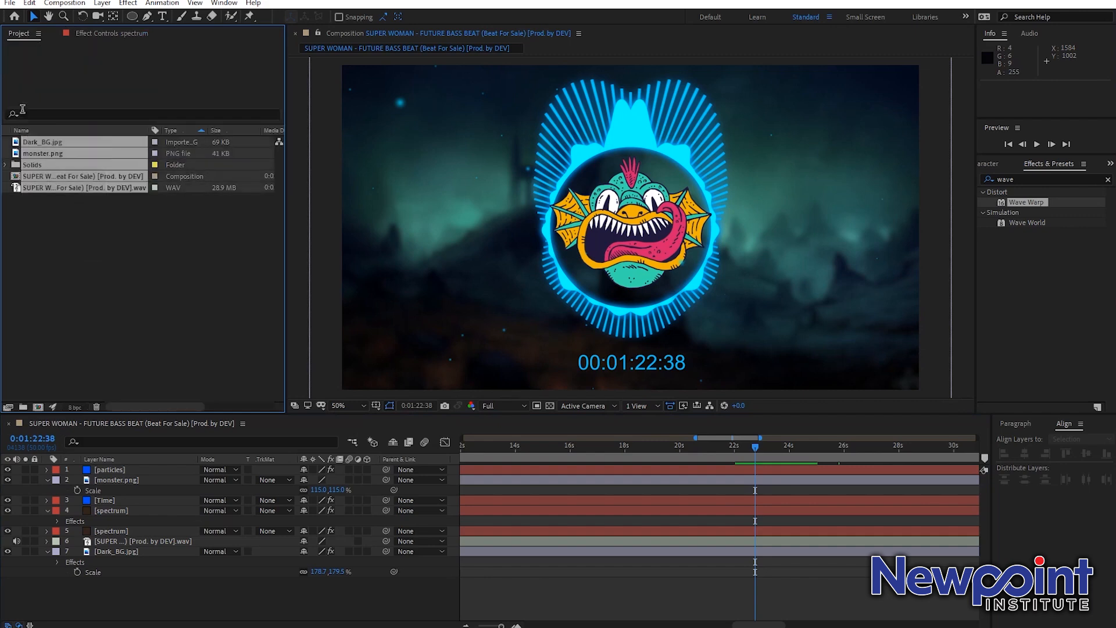
key(Delete)
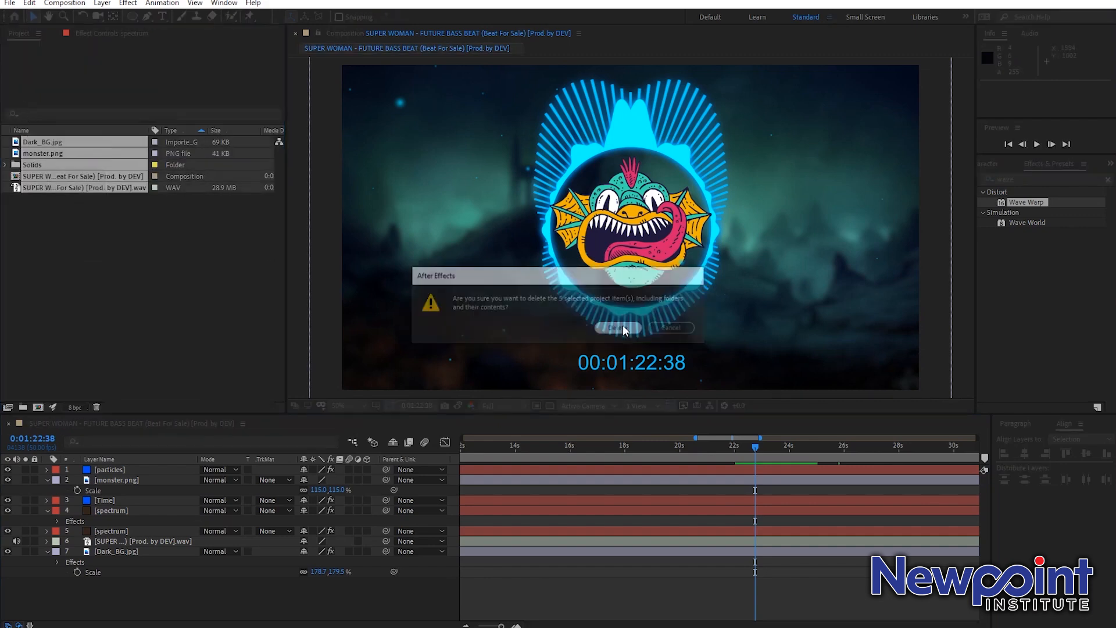
click(636, 329)
Step: Create a new empty composition with the default settings
click(547, 244)
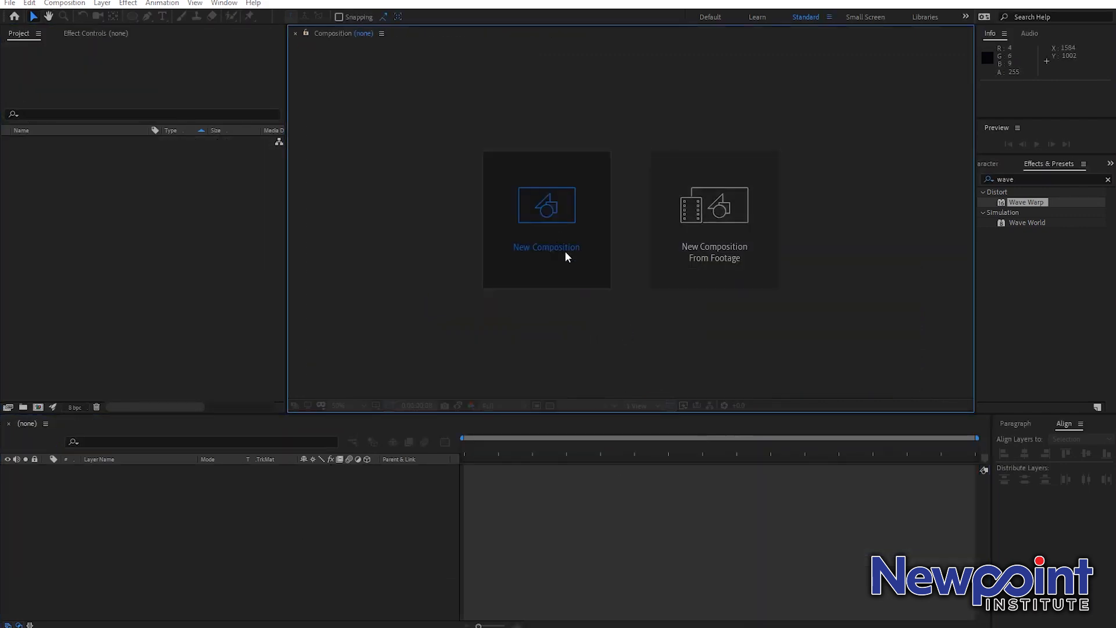
click(345, 450)
right_click(281, 505)
click(229, 509)
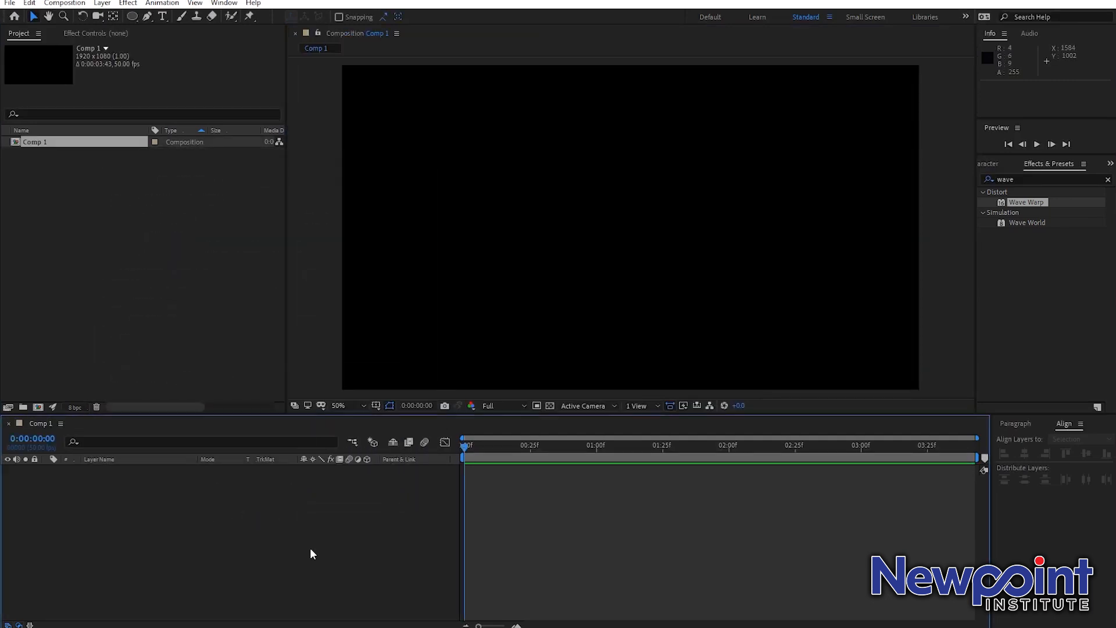
Step: Add a full-size gray solid layer to the new composition
right_click(270, 522)
mouse_move(339, 399)
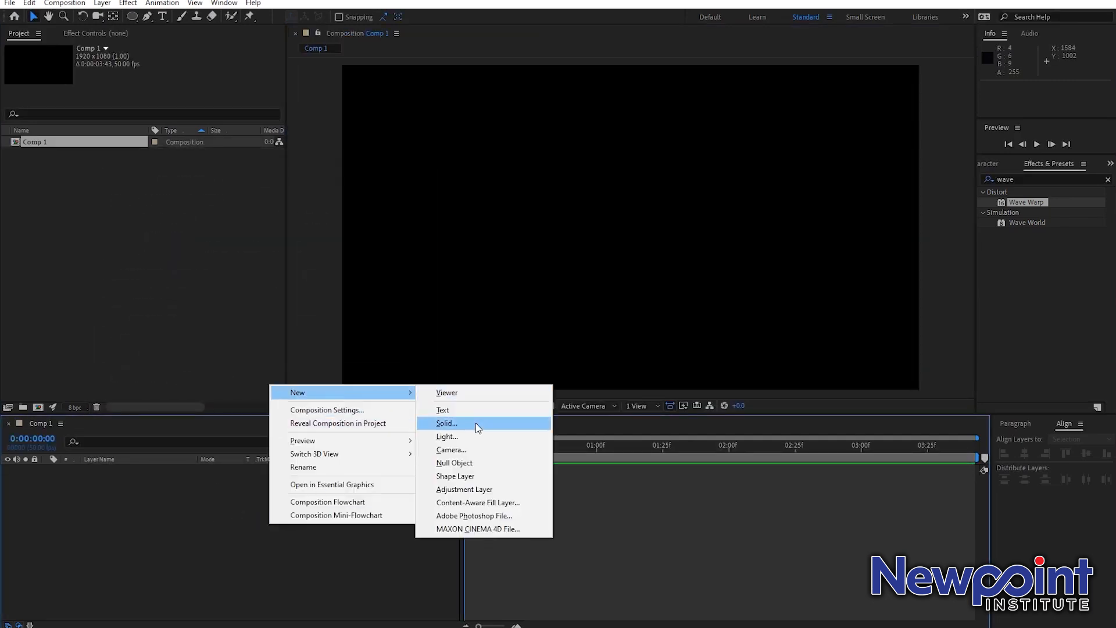
click(476, 423)
click(555, 380)
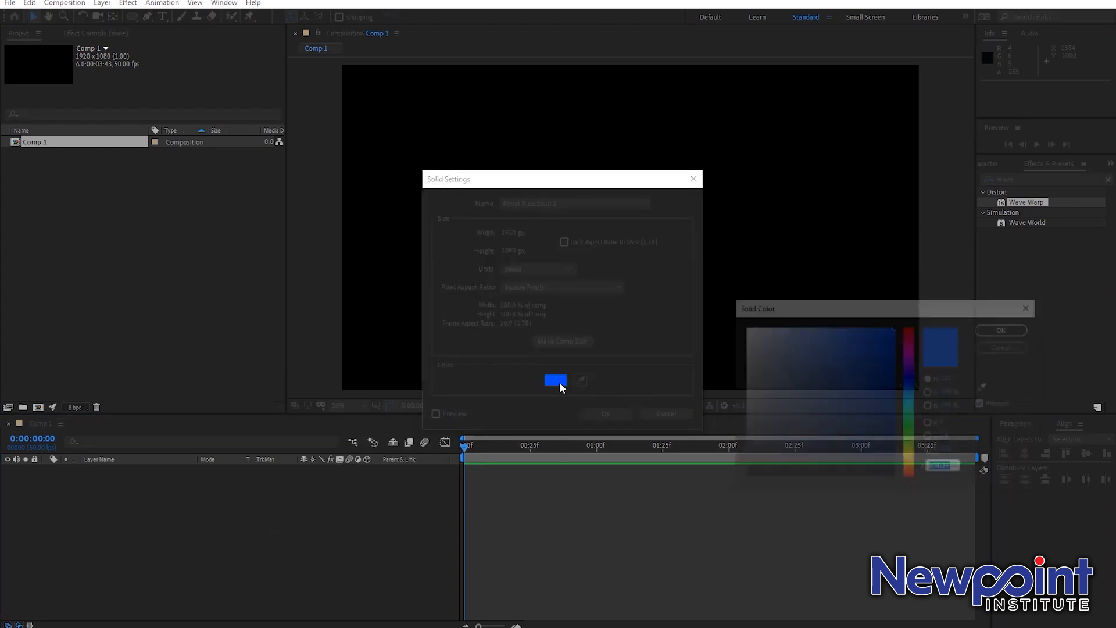
click(744, 391)
click(1005, 329)
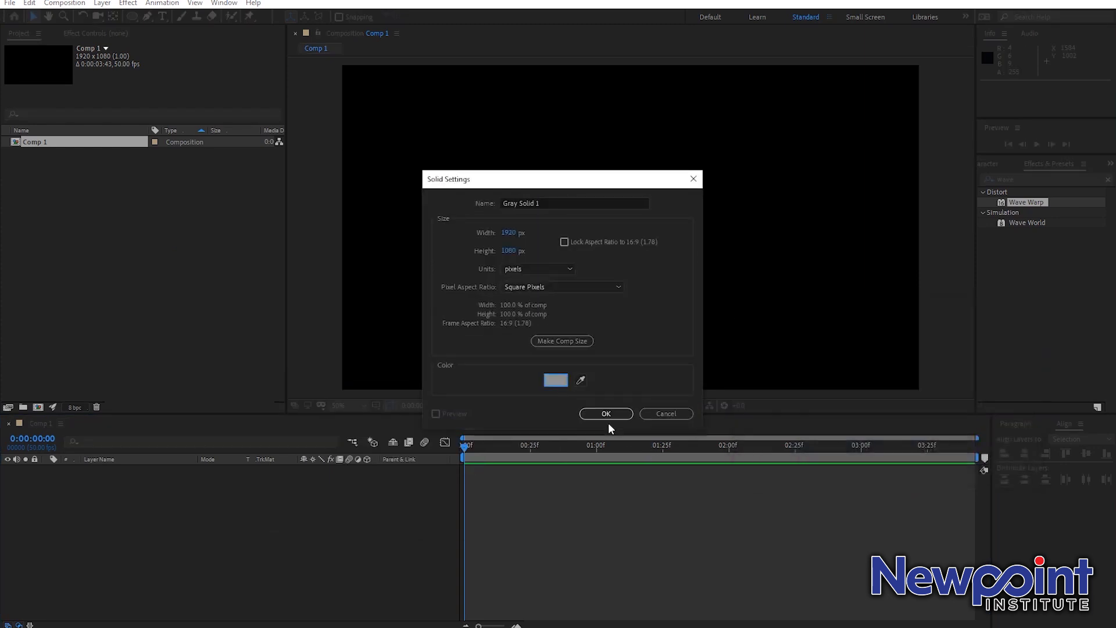
click(605, 413)
Step: Create a text layer above the gray solid reading "LOGO"
right_click(247, 542)
mouse_move(321, 404)
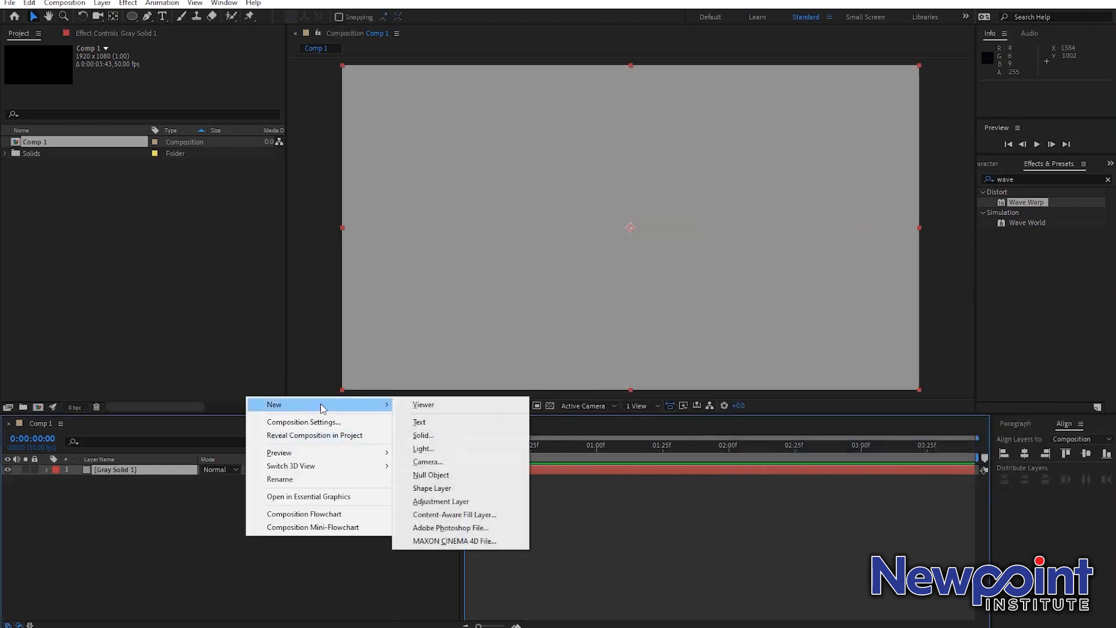
click(484, 422)
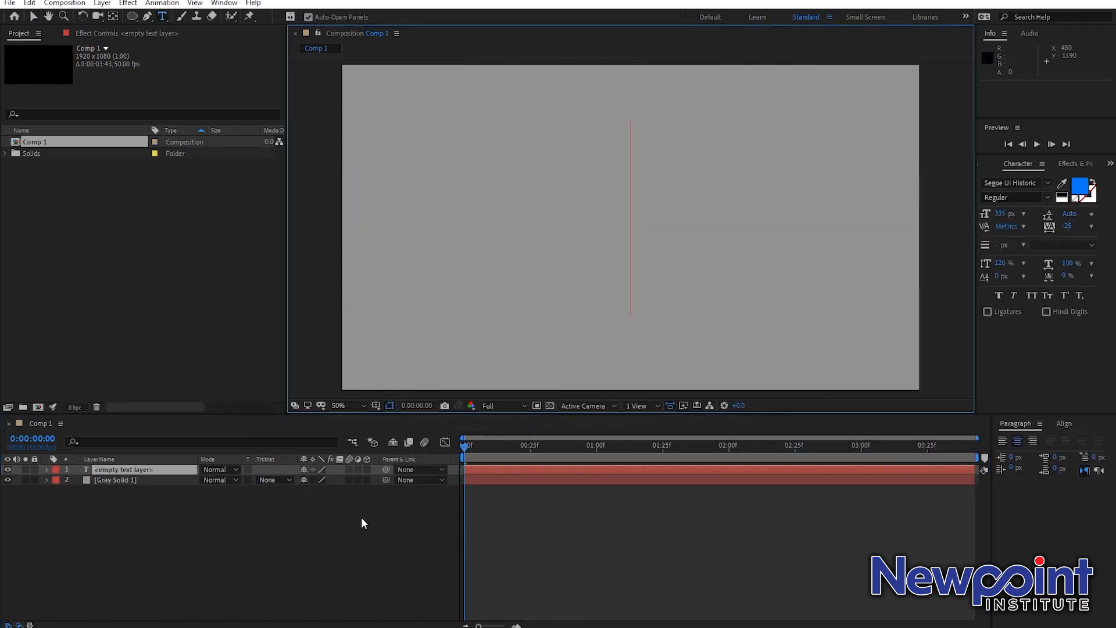
text(LOGO)
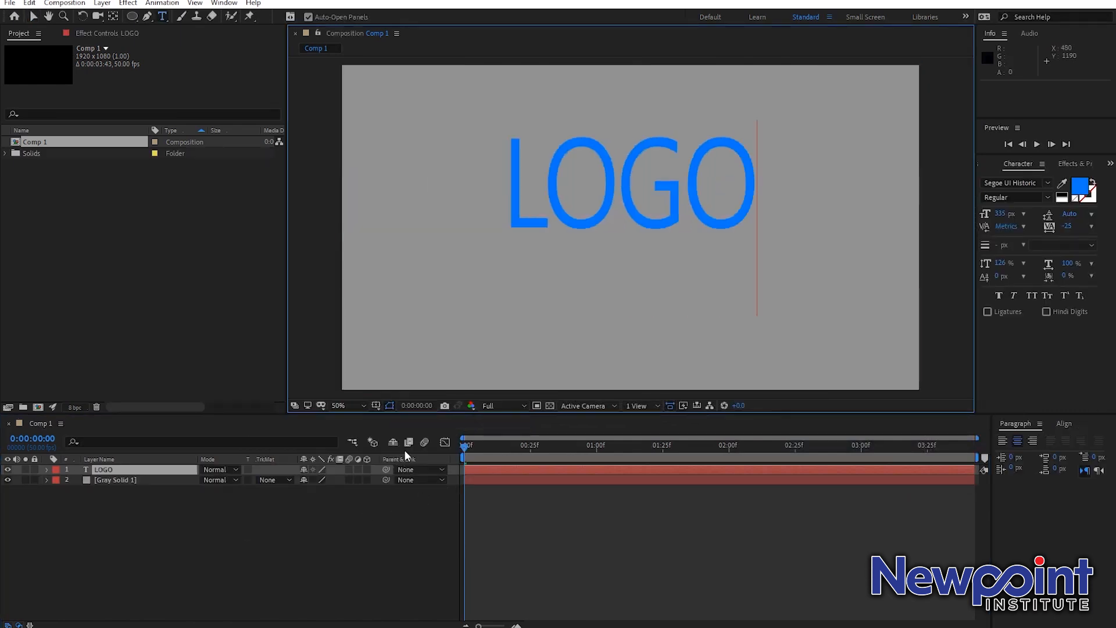
Step: Change the fill color of the LOGO text to bright green
click(158, 470)
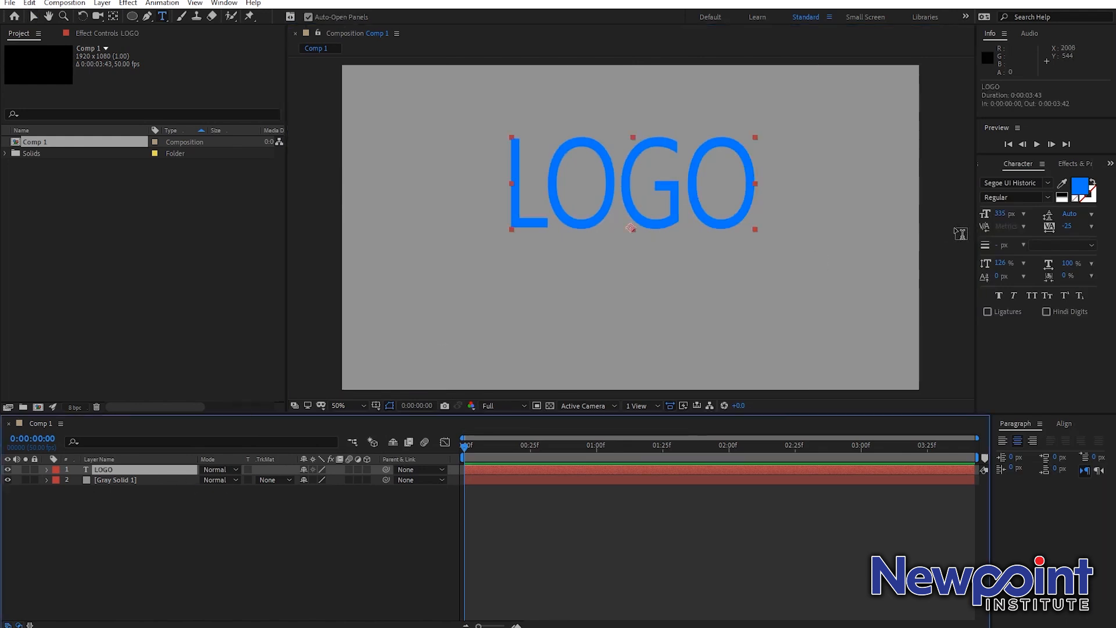
click(1081, 194)
drag(912, 416, 918, 439)
drag(894, 353, 894, 336)
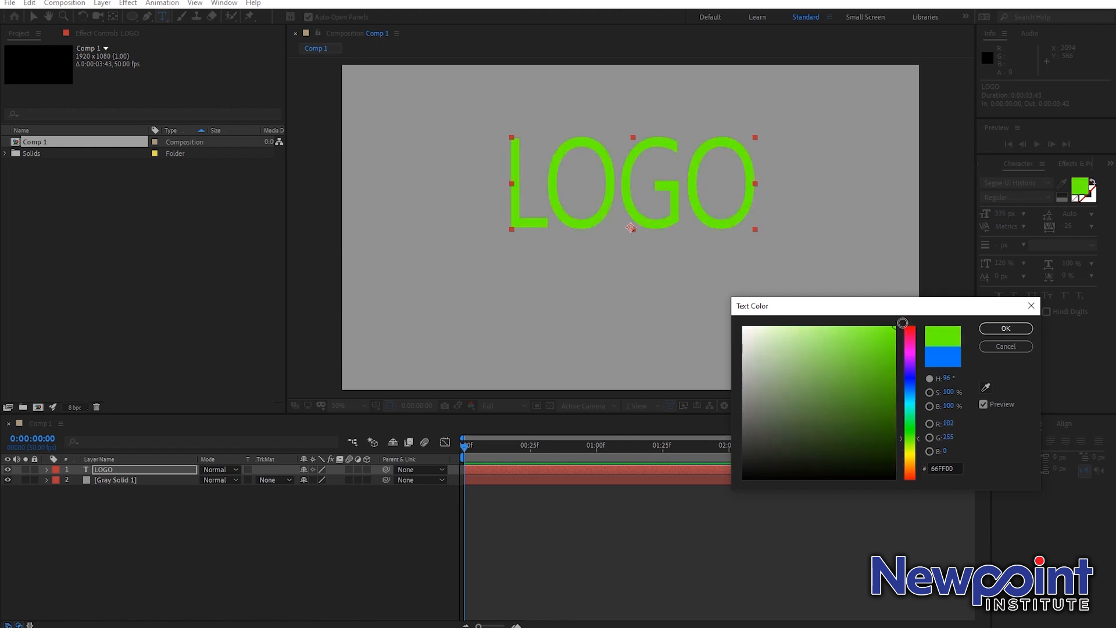
click(1005, 329)
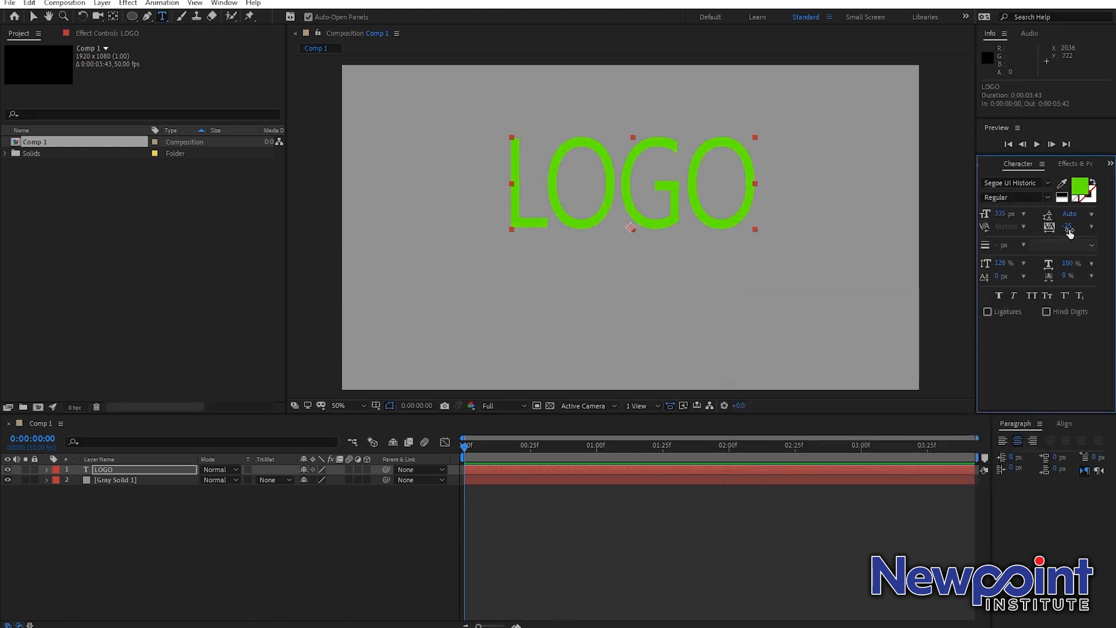
Step: Set the LOGO text's font to Bebas Neue and its fill color to yellow, FCFF00
click(1026, 182)
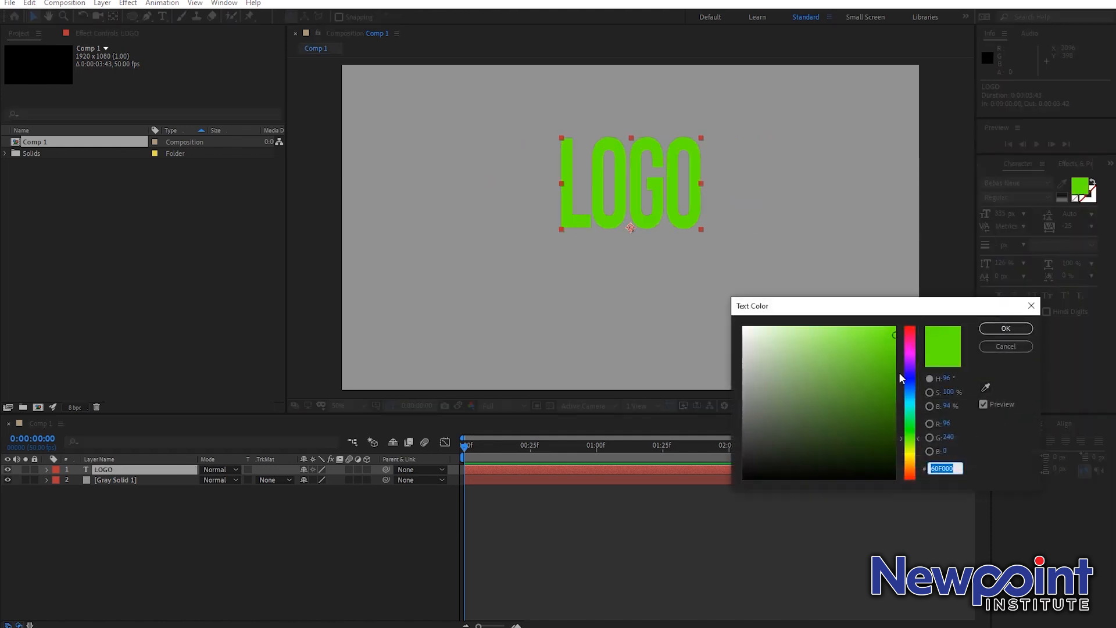
click(895, 383)
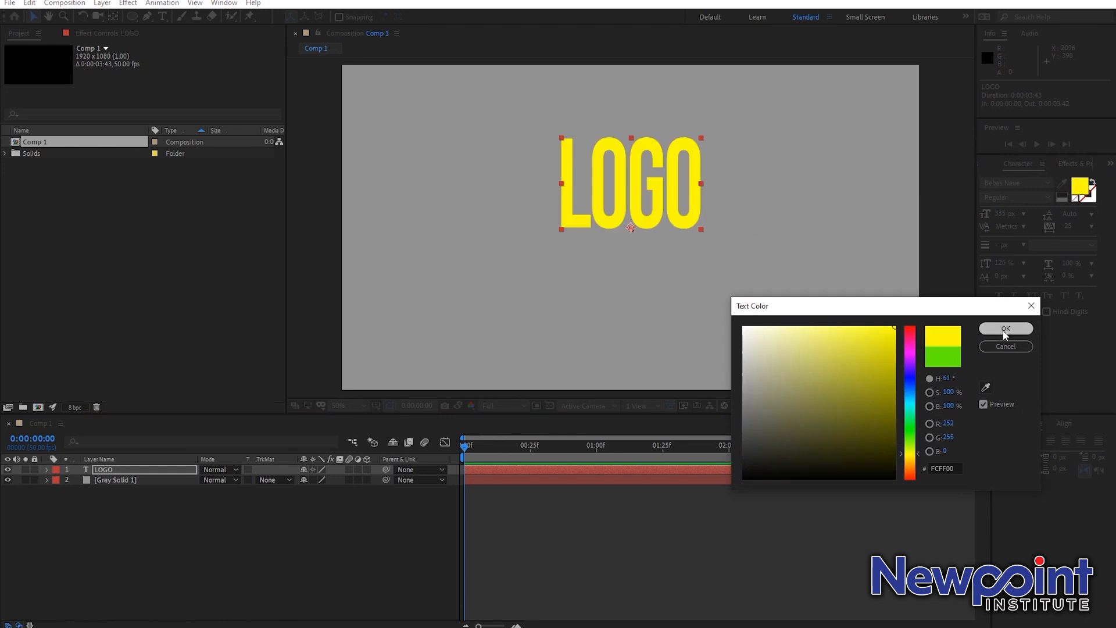
click(1004, 329)
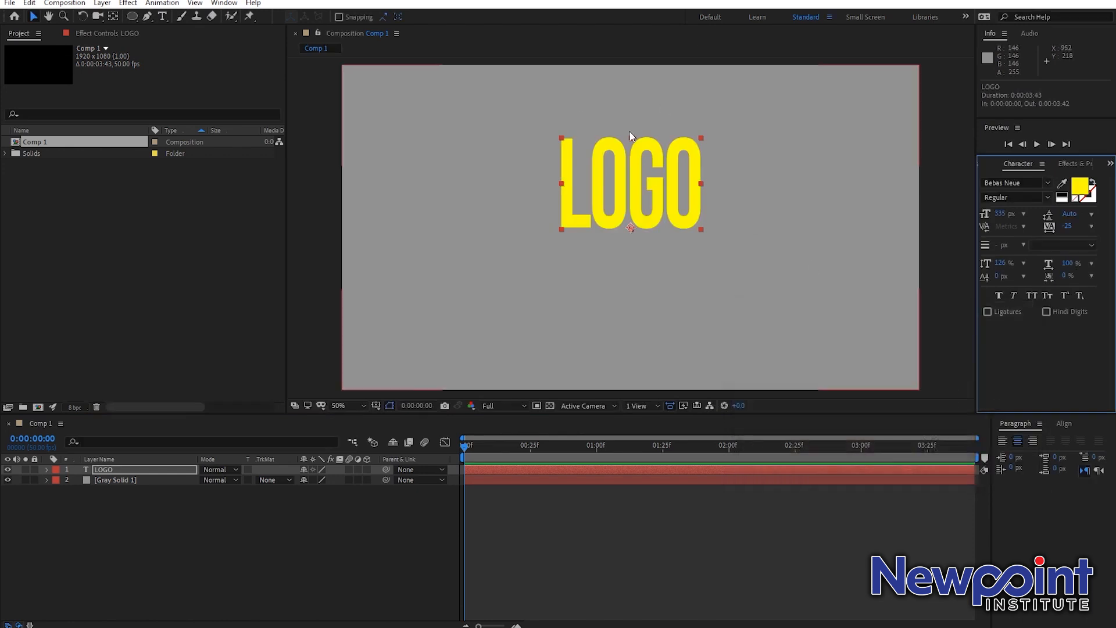
Step: Move the LOGO text down to about the middle of the composition and deselect it
drag(633, 220, 627, 256)
click(545, 518)
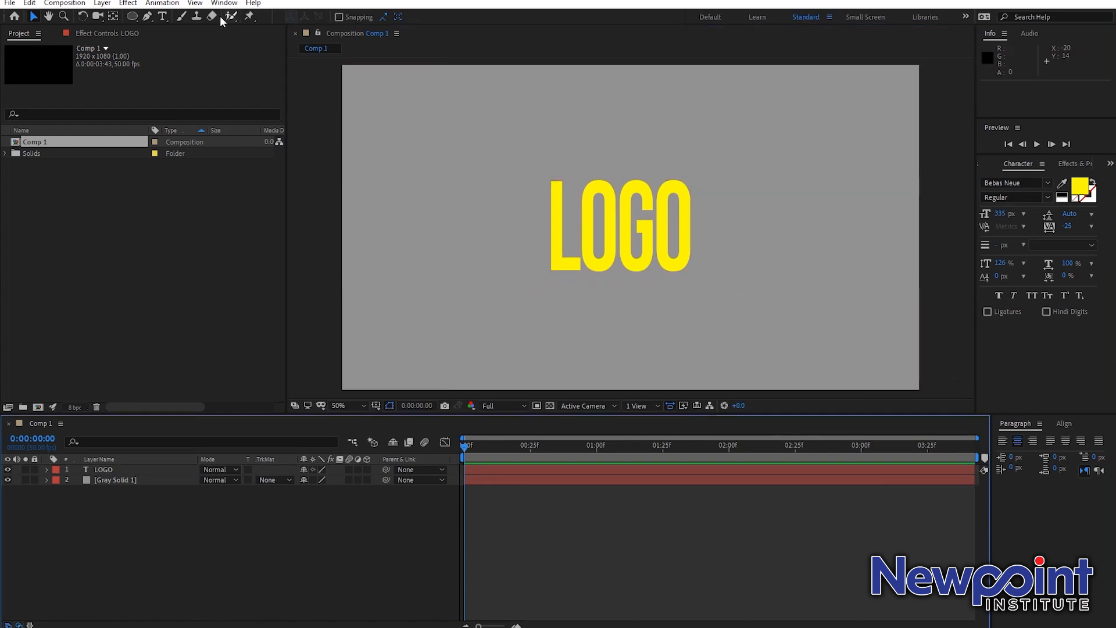
Step: Add a Drop Shadow layer style to the LOGO text layer
click(102, 5)
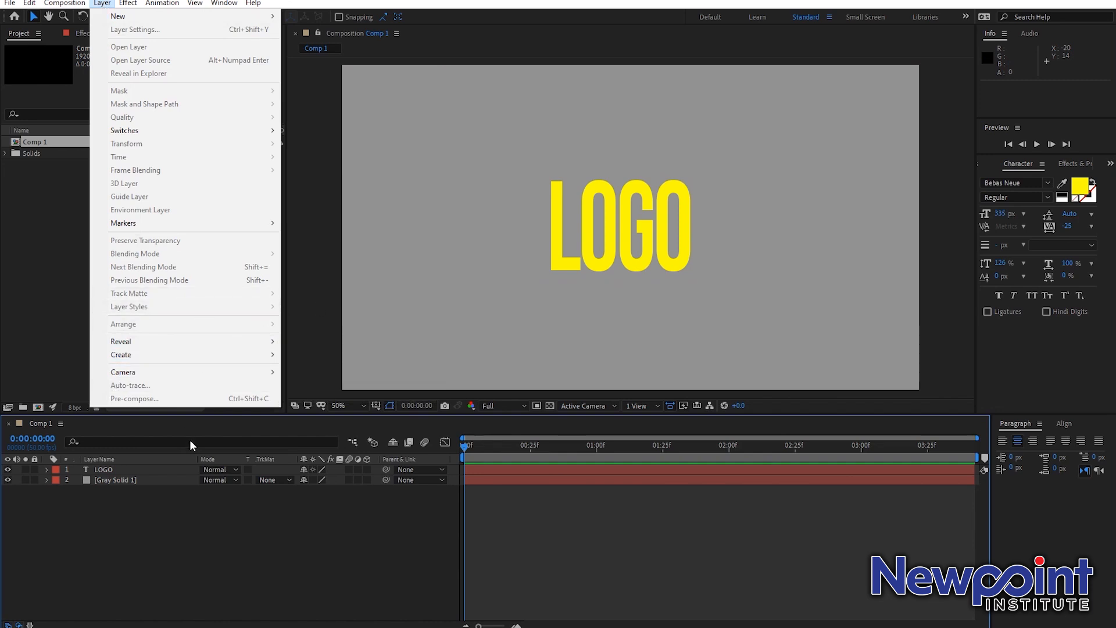
click(122, 469)
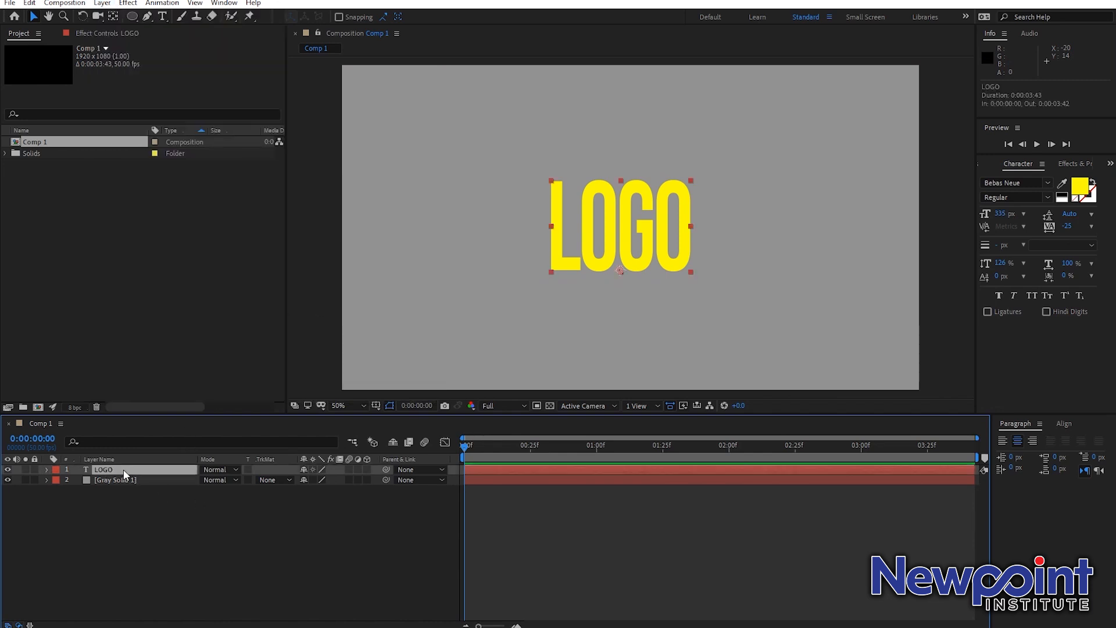
click(102, 2)
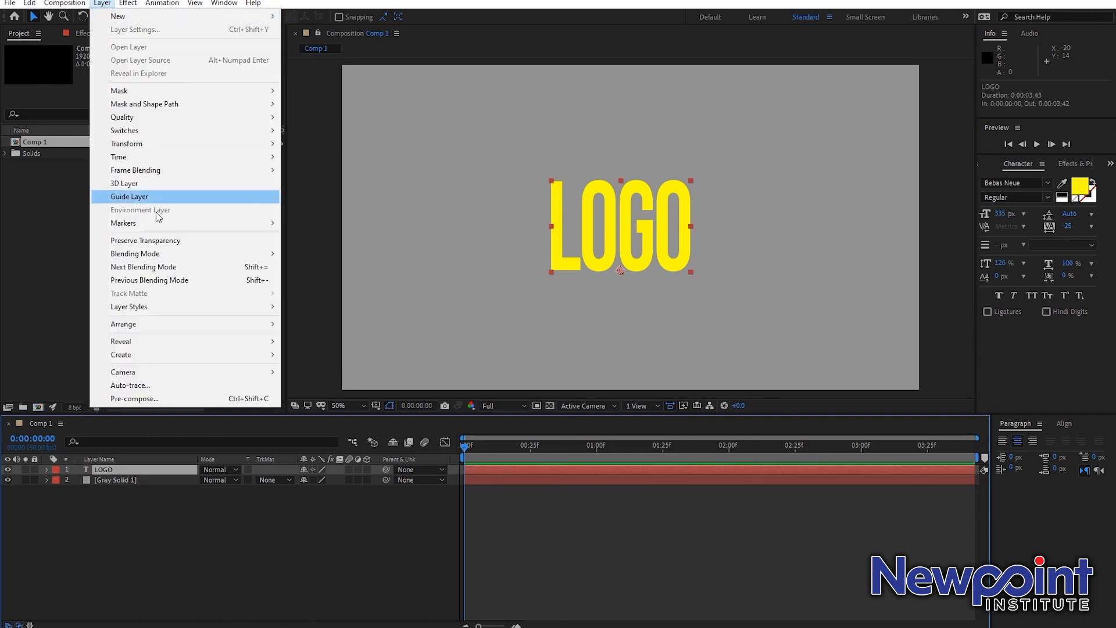
mouse_move(161, 308)
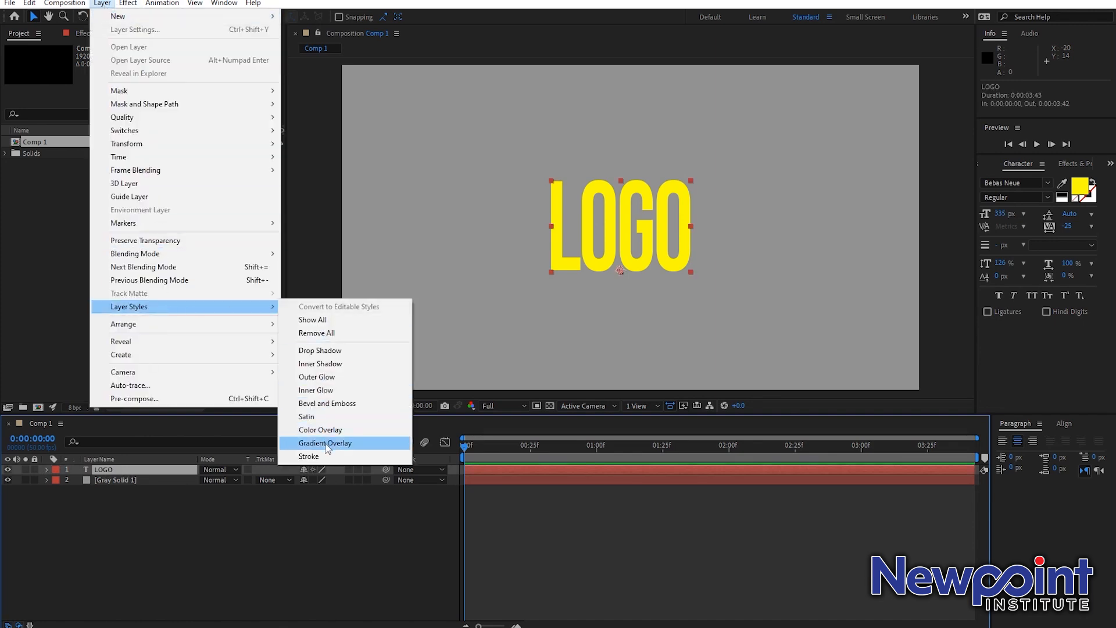
click(322, 350)
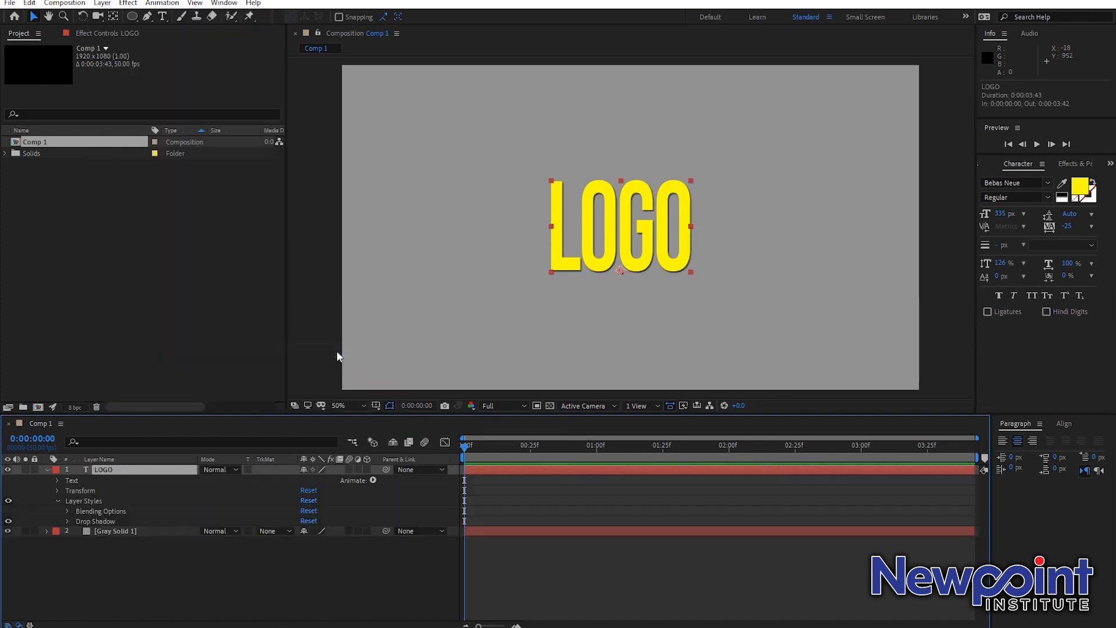
Step: Check where the drop shadow style's settings are listed, and delete the Layer Styles group from the LOGO layer
click(65, 519)
click(72, 514)
click(68, 514)
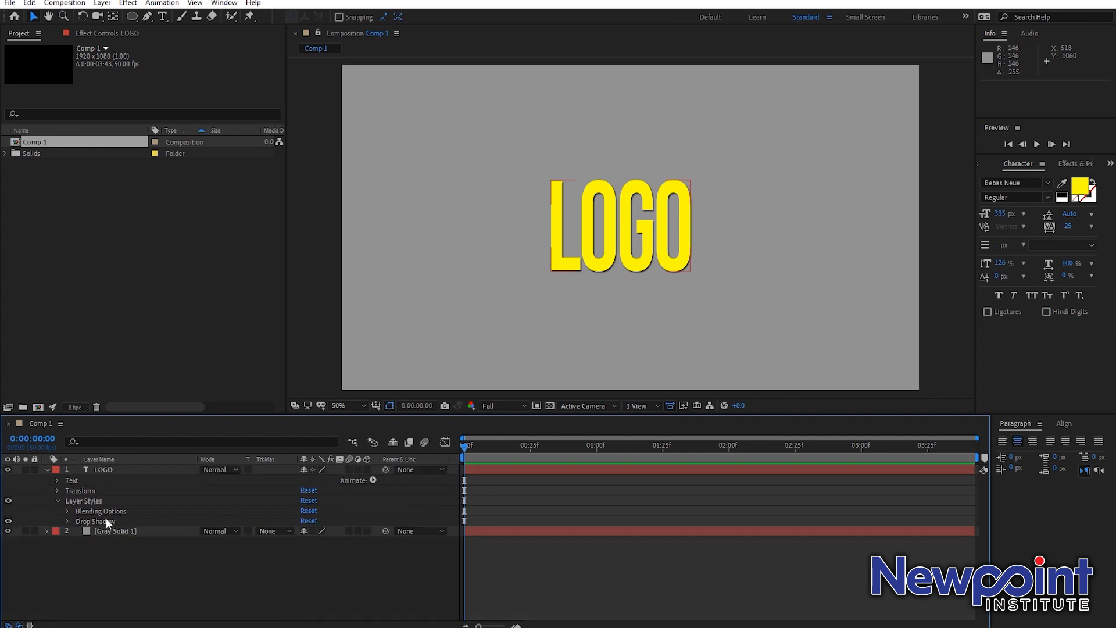
click(97, 33)
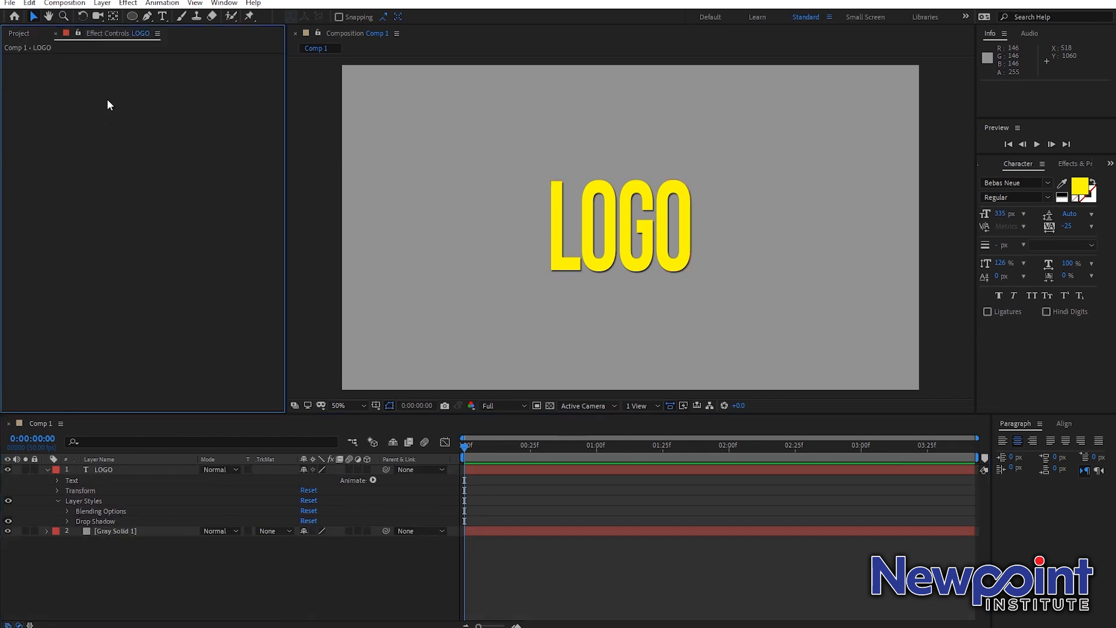
click(88, 501)
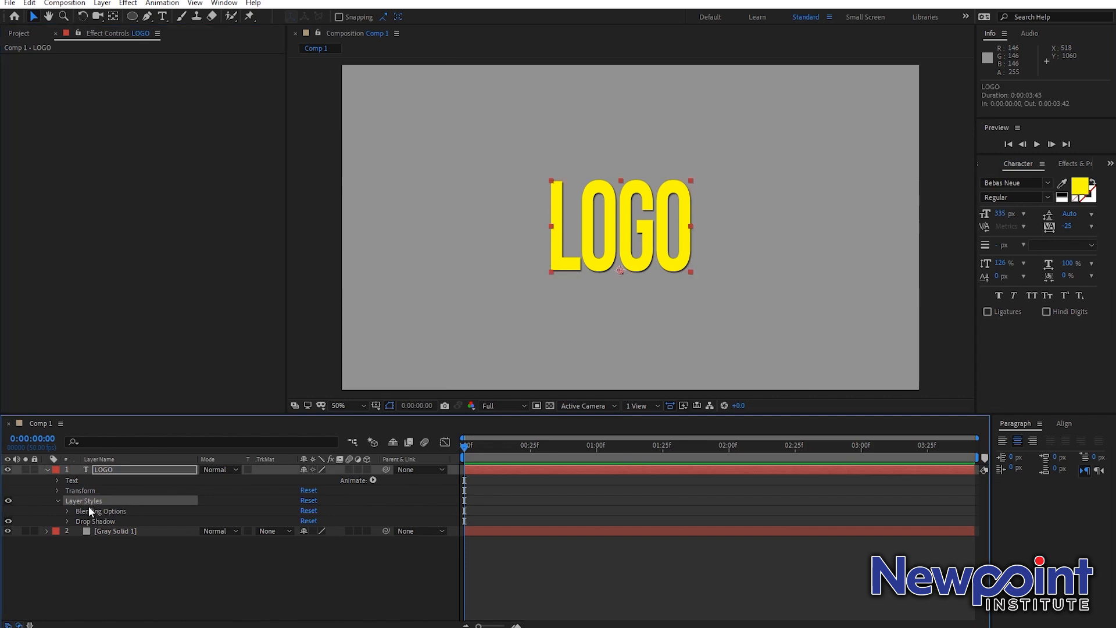
key(Delete)
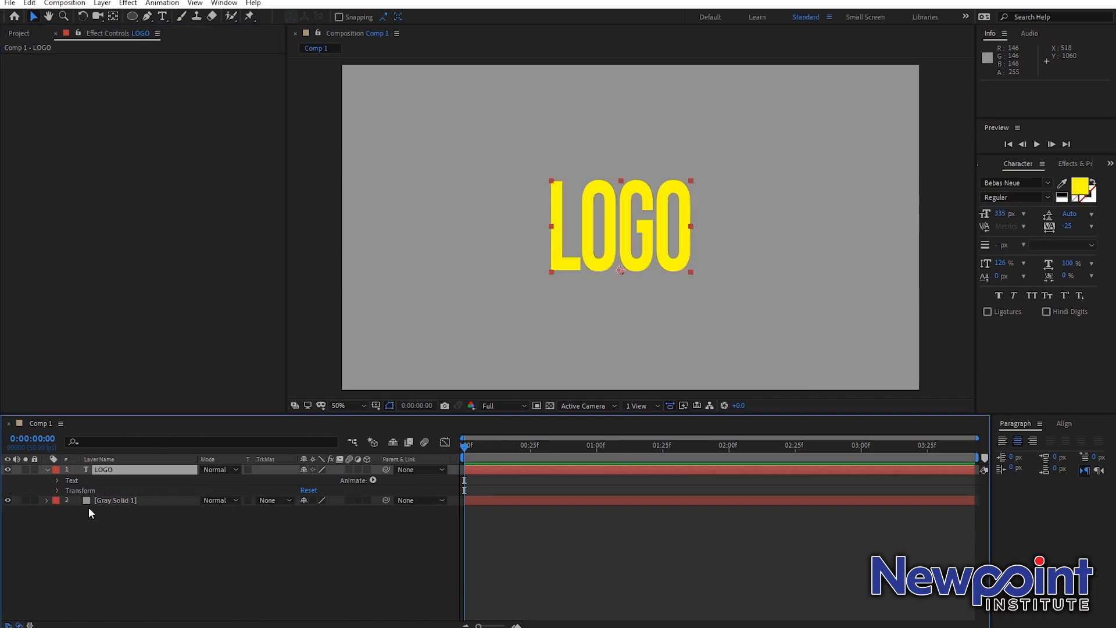
Step: Find the Drop Shadow effect by searching for "drop sha" and apply it to the LOGO layer
click(1086, 163)
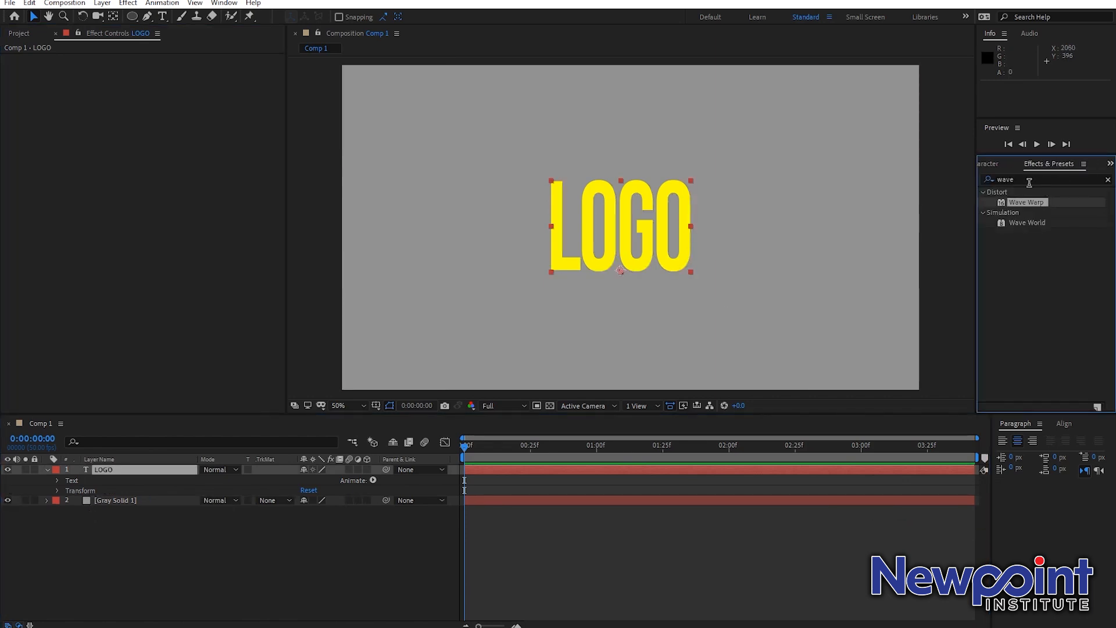
click(1032, 180)
text(drop)
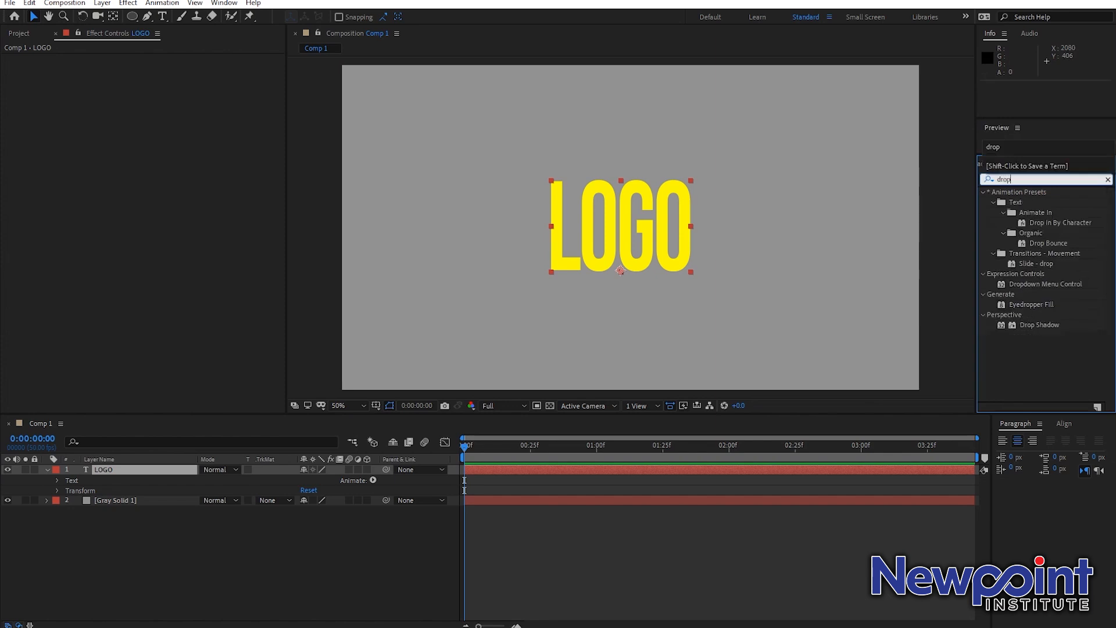
text( sha)
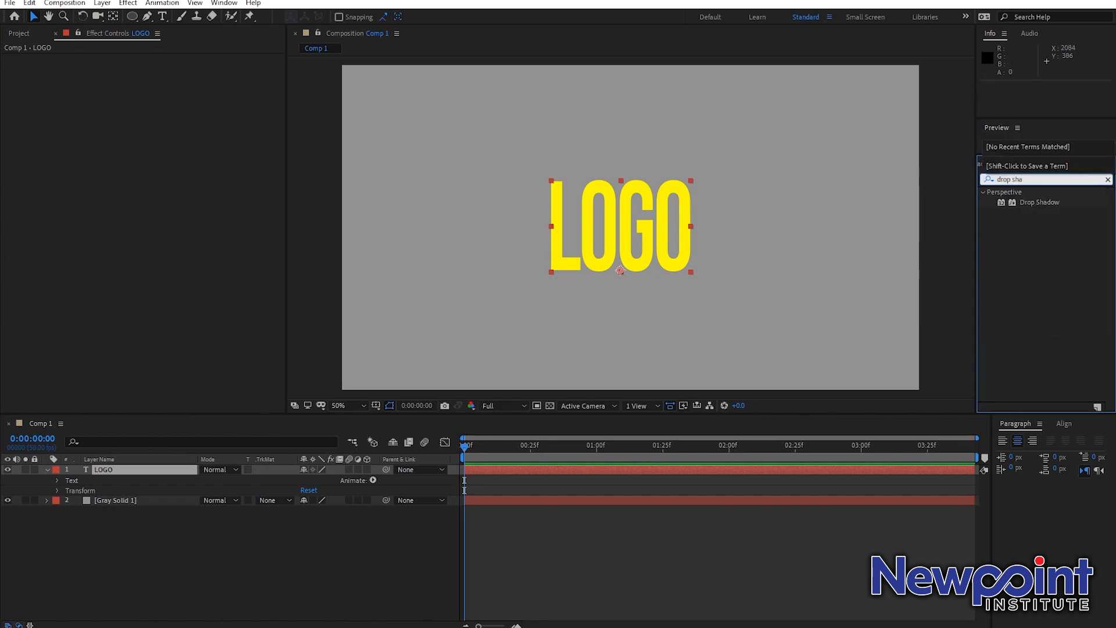
drag(1042, 200, 135, 475)
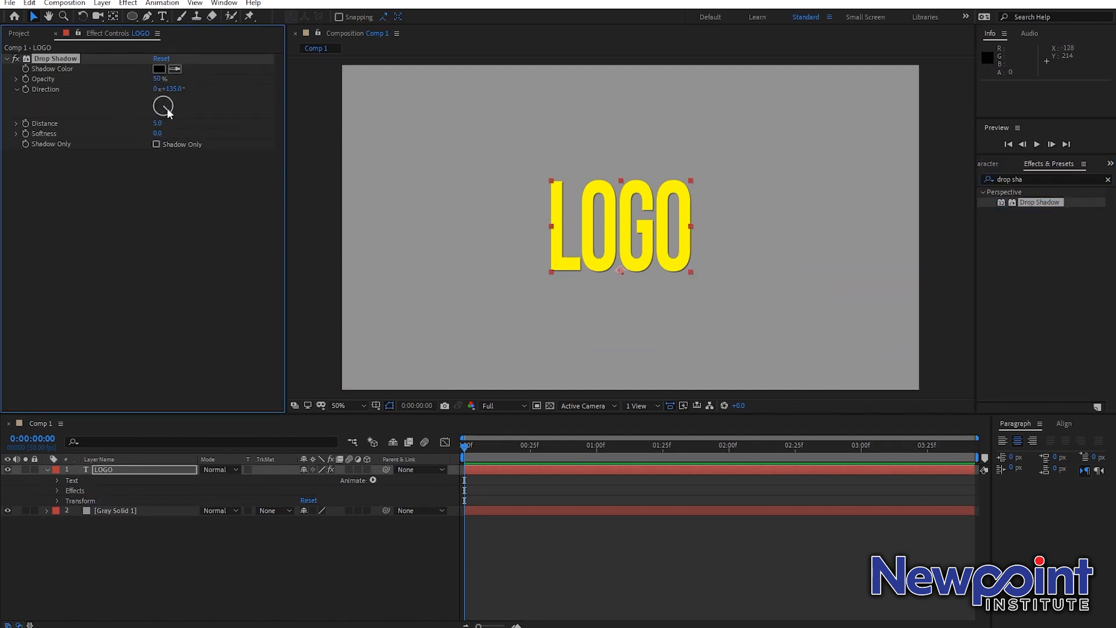
Step: Set the Drop Shadow distance to 47 and softness to 35, and compare the text with the effect off and on
mouse_move(157, 123)
mouse_down()
mouse_move(178, 122)
mouse_move(173, 140)
mouse_move(194, 136)
mouse_move(169, 138)
mouse_up()
scroll(589, 337, up, 1)
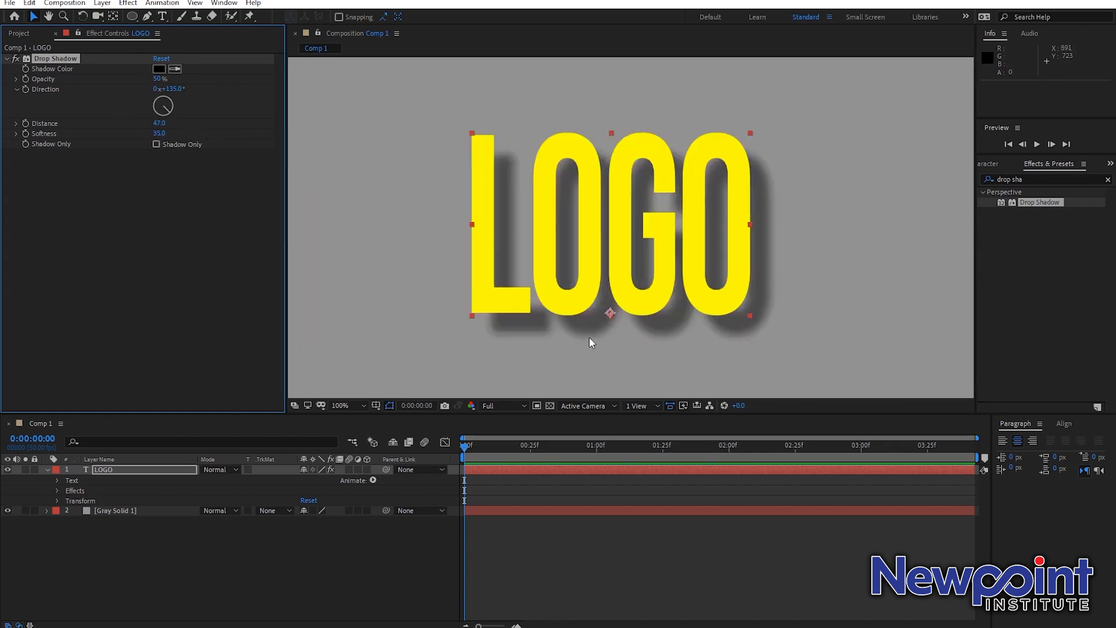
click(16, 59)
click(15, 58)
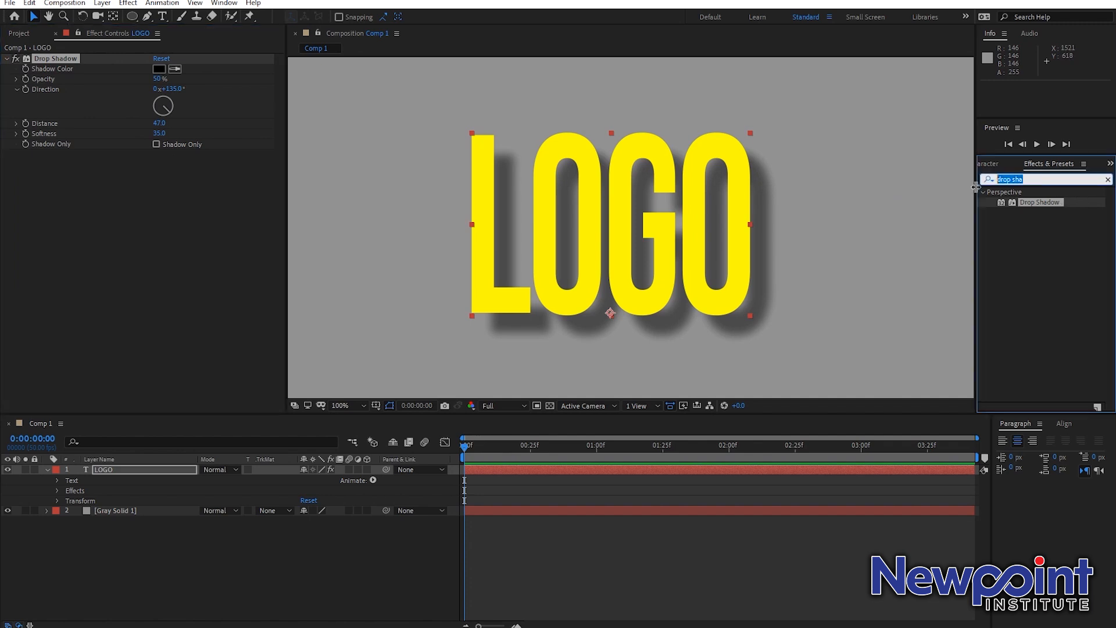
Step: Search the effects for "bevel" and apply Bevel Alpha to the LOGO layer
click(707, 535)
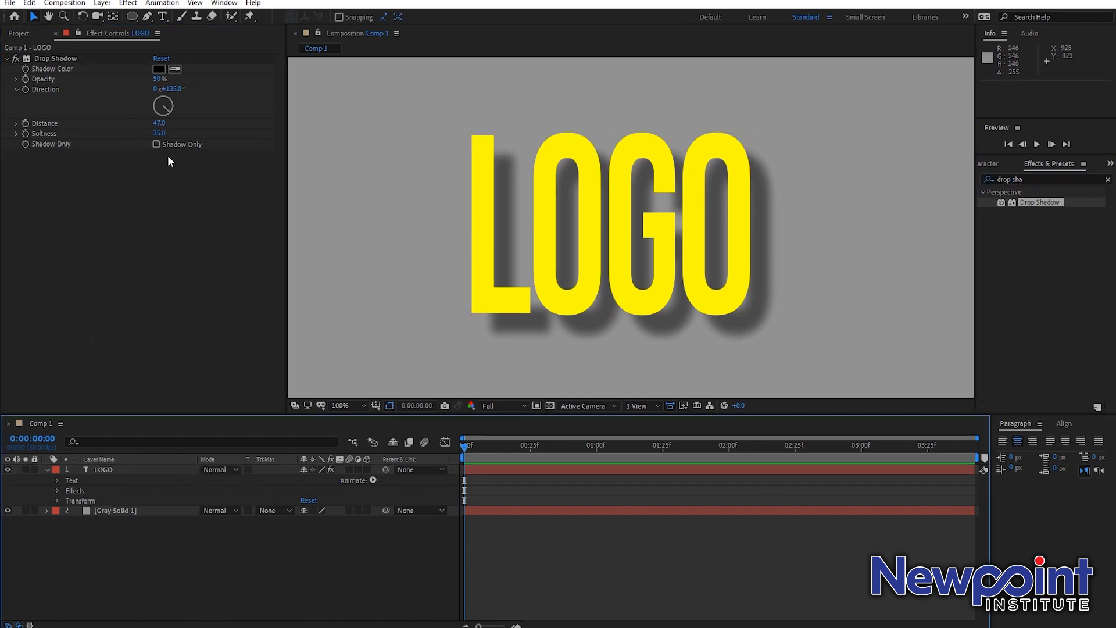
key(ctrl+5)
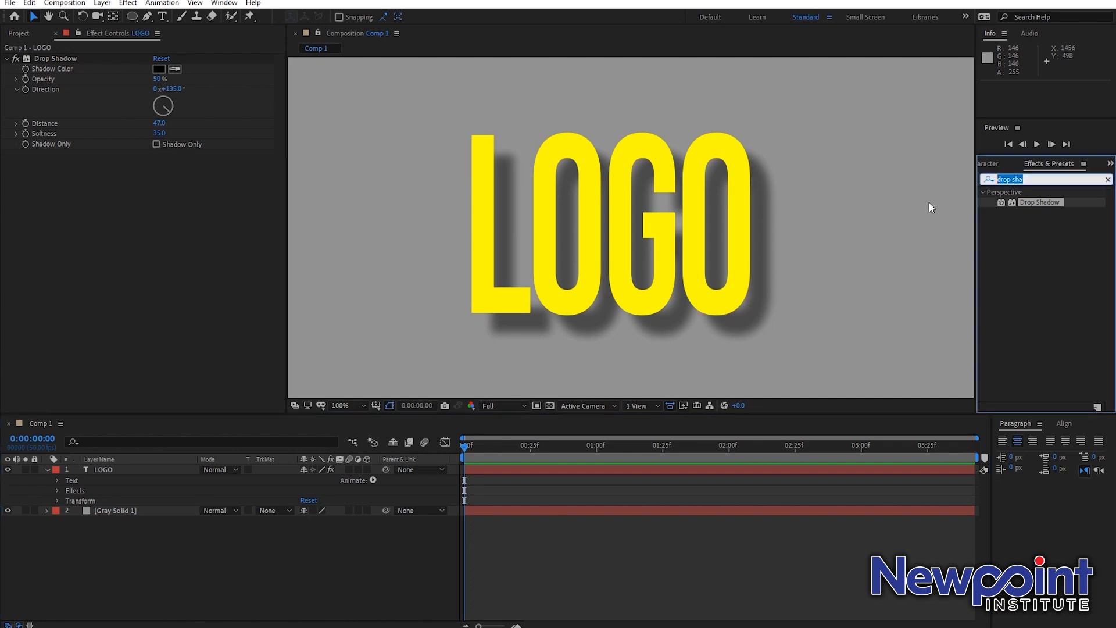
text(bevel)
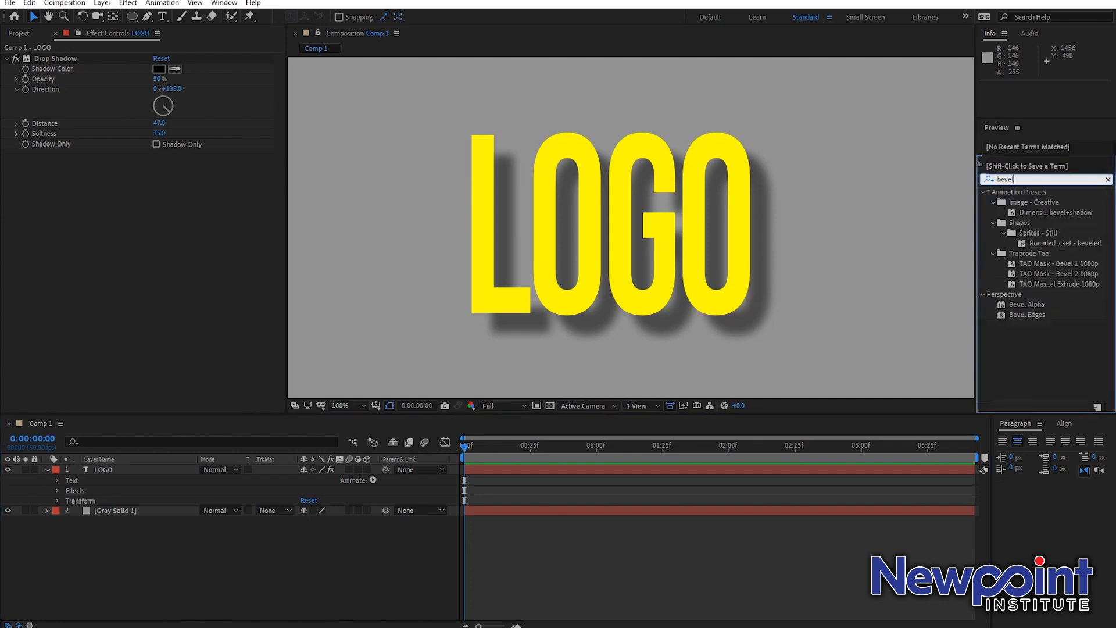
drag(1034, 305, 156, 216)
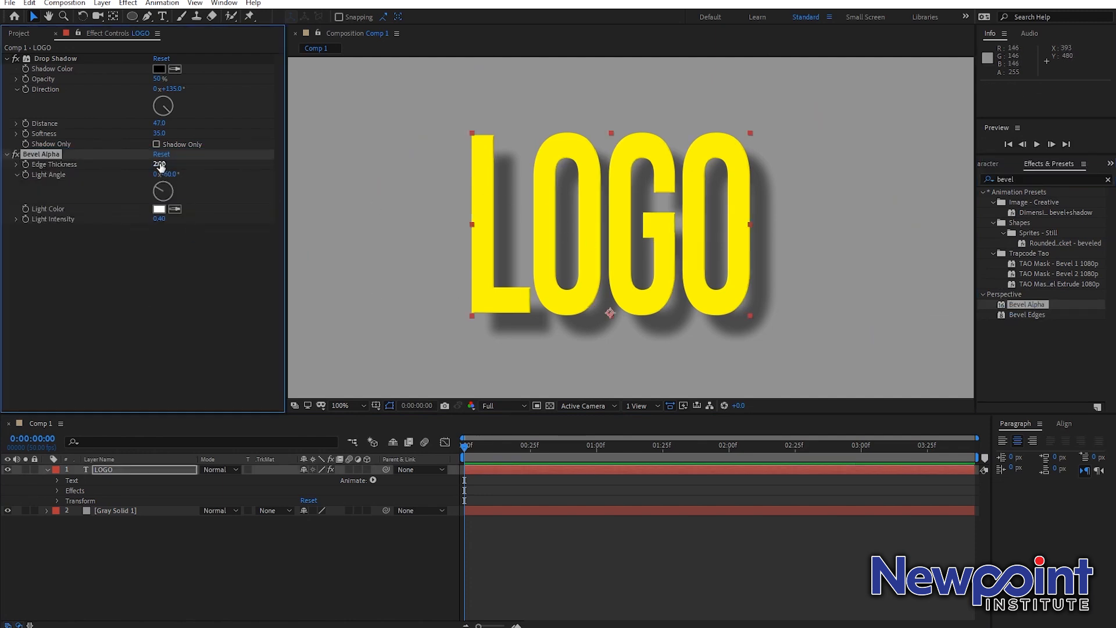
Step: Set Bevel Alpha's edge thickness to 11.50, light angle to 103° and light intensity to 0.51
drag(159, 163, 269, 176)
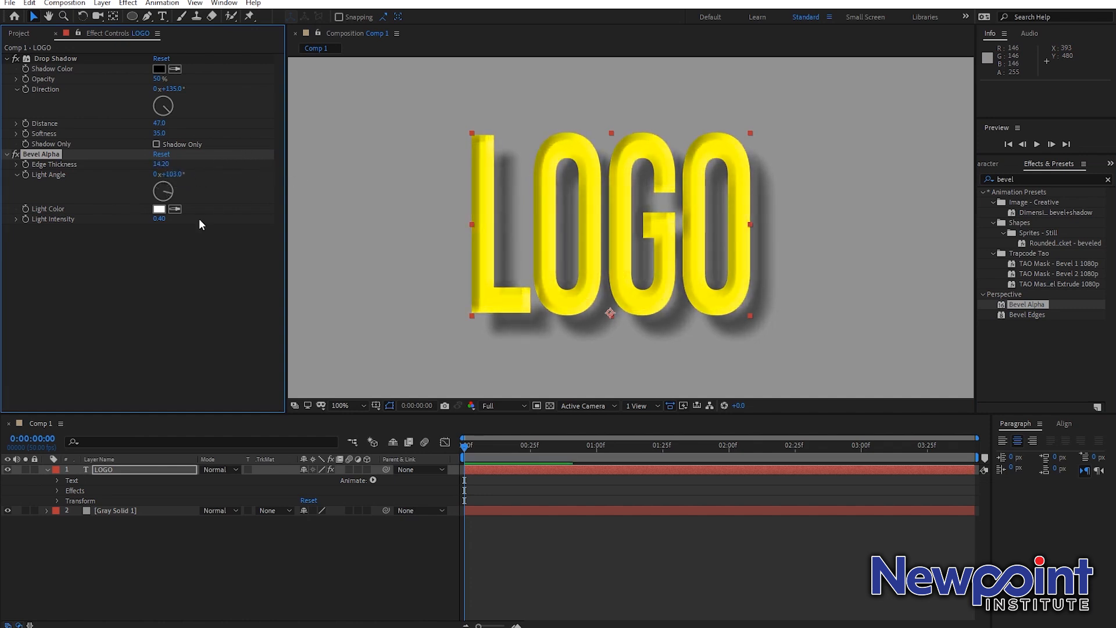
drag(159, 218, 204, 219)
drag(160, 164, 150, 166)
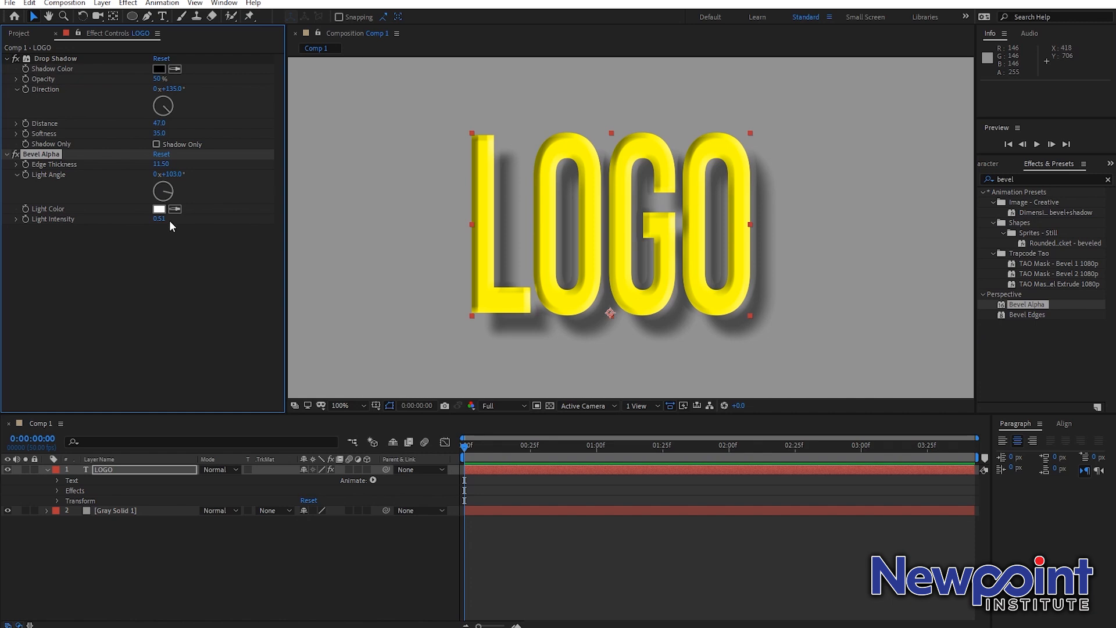
Step: Delete the Bevel Alpha and Drop Shadow effects from the LOGO layer
scroll(737, 245, down, 1)
click(57, 250)
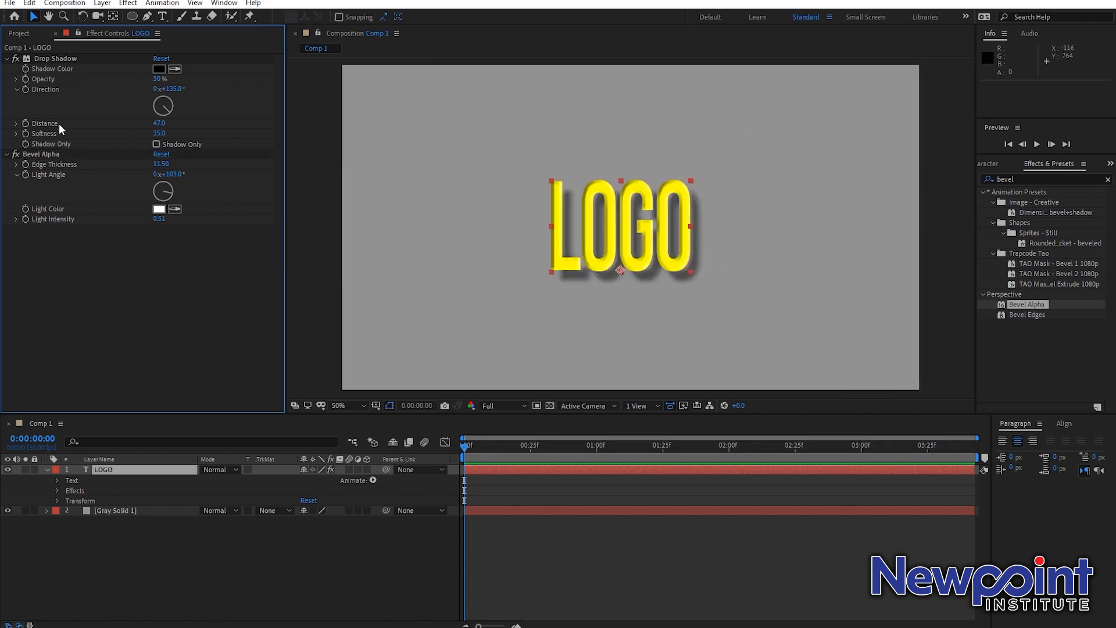
click(50, 153)
key(Delete)
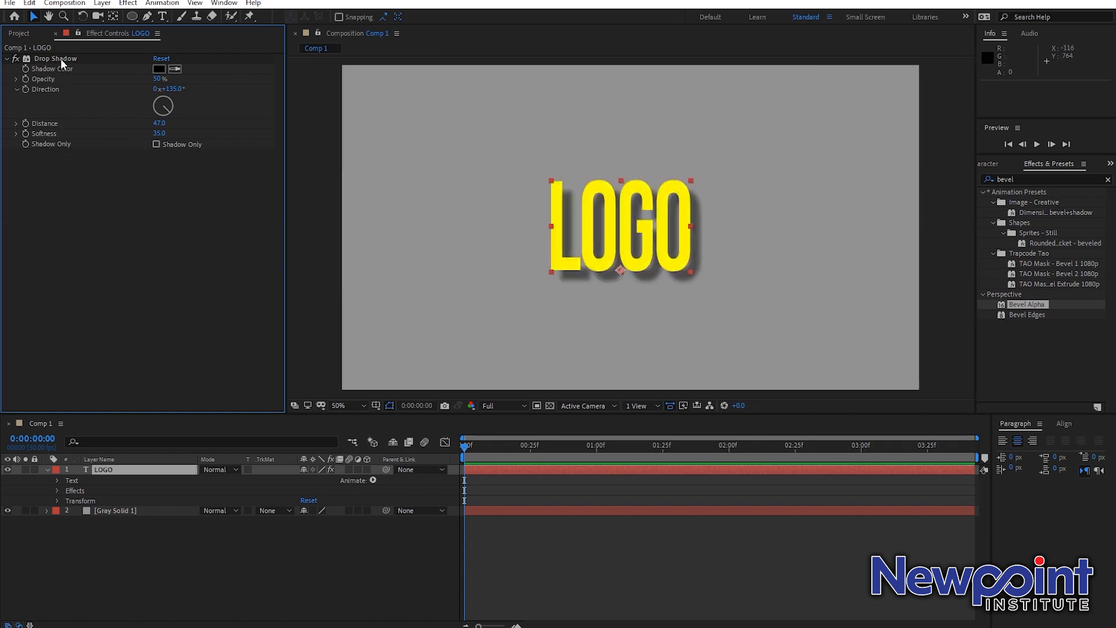
click(60, 58)
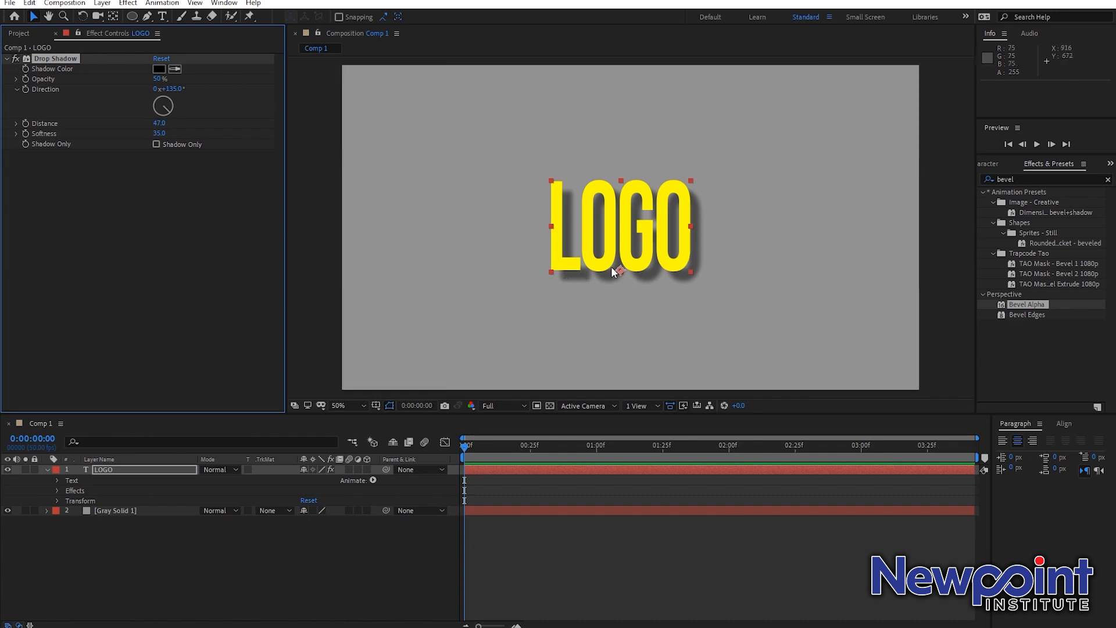
key(Delete)
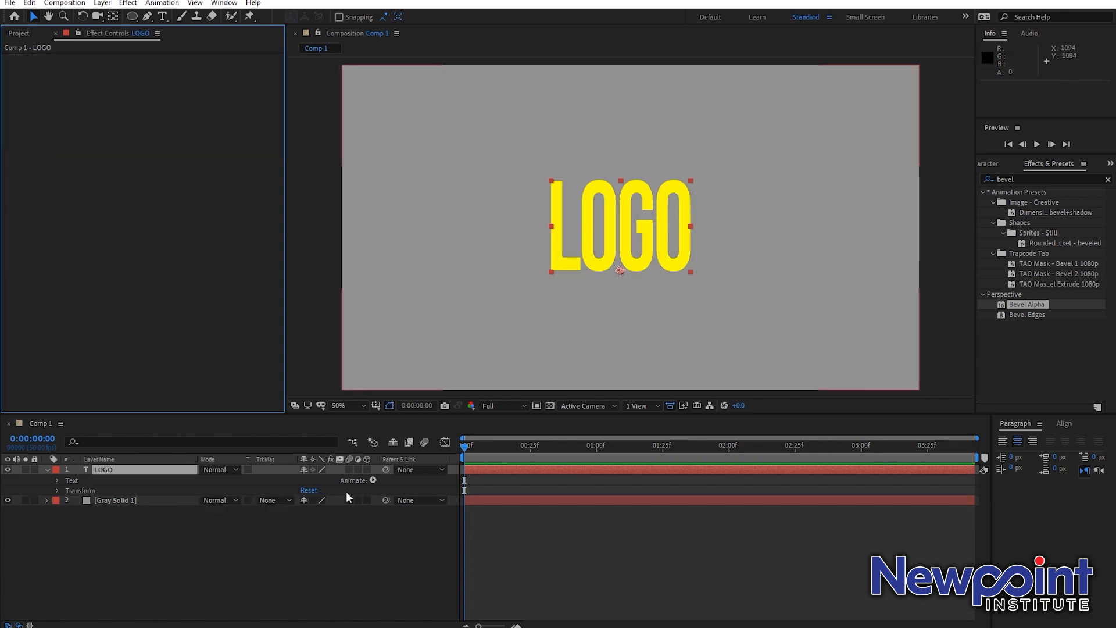
Step: Duplicate the LOGO text layer and place the copy between the original and the gray solid
click(110, 470)
key(ctrl+d)
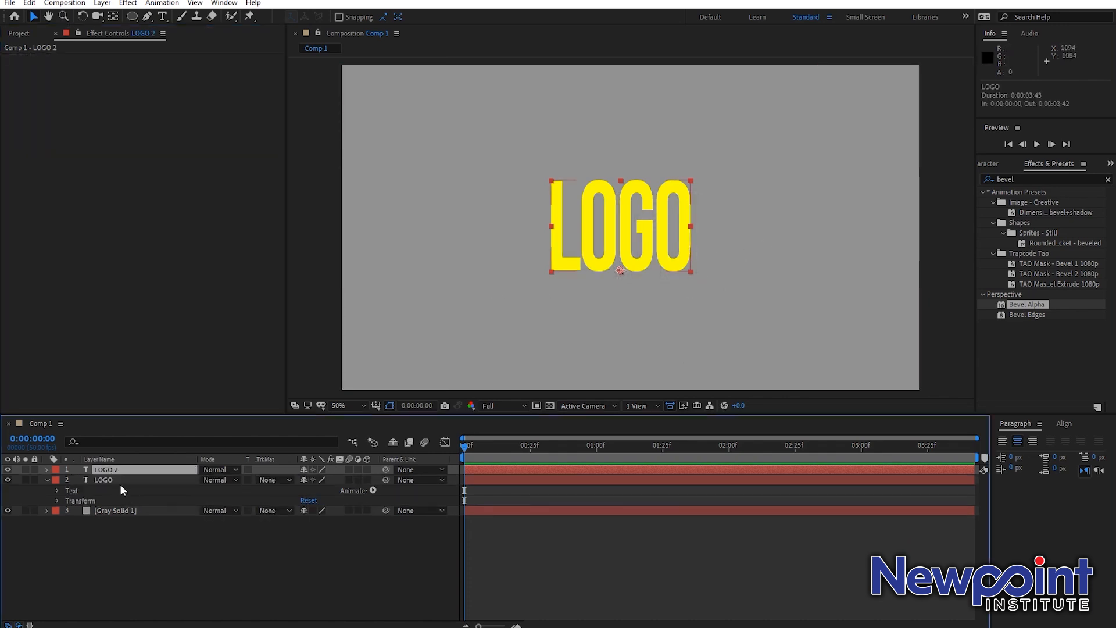
drag(117, 473, 121, 499)
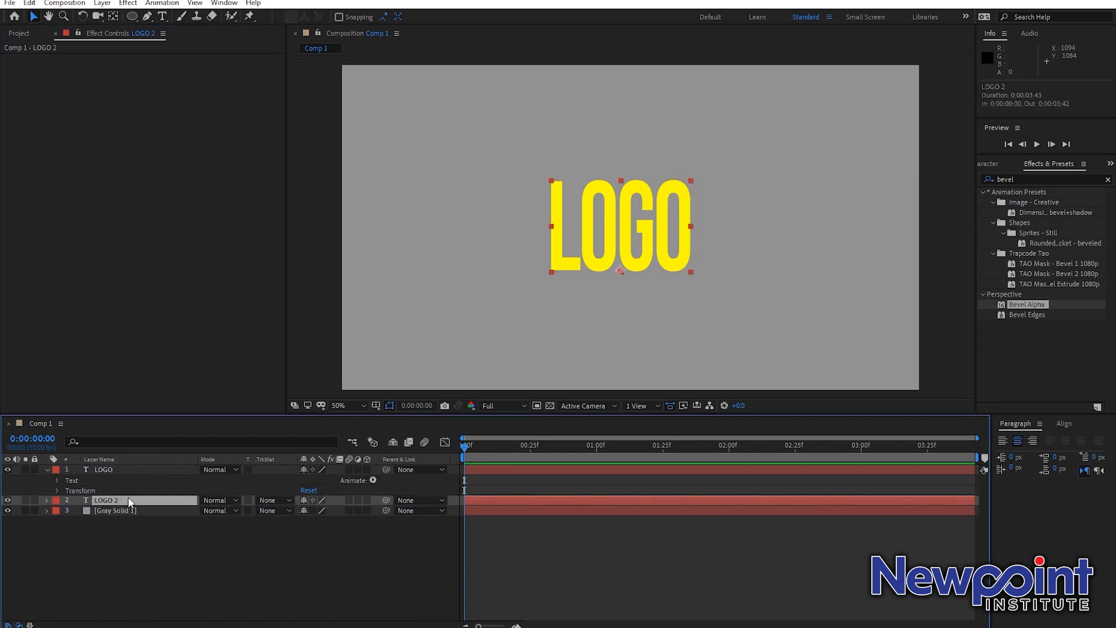
Step: Rename the duplicated text layer "Shadow"
key(Return)
text(Shadow)
key(Return)
click(129, 498)
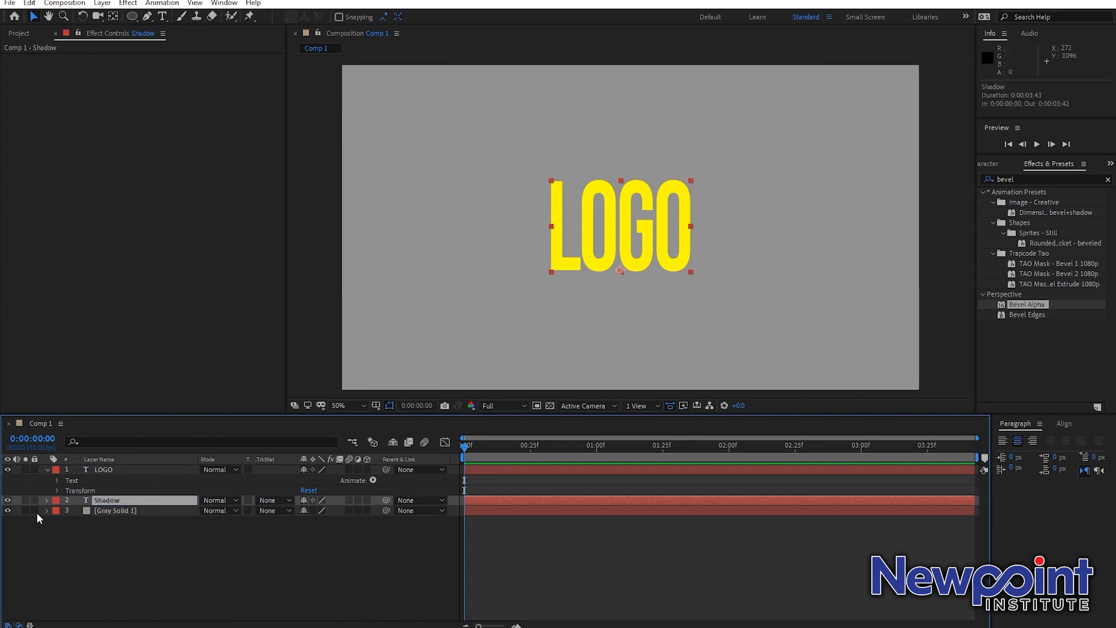
Step: Hide the LOGO layer and change the Shadow text layer's fill color to black
click(7, 469)
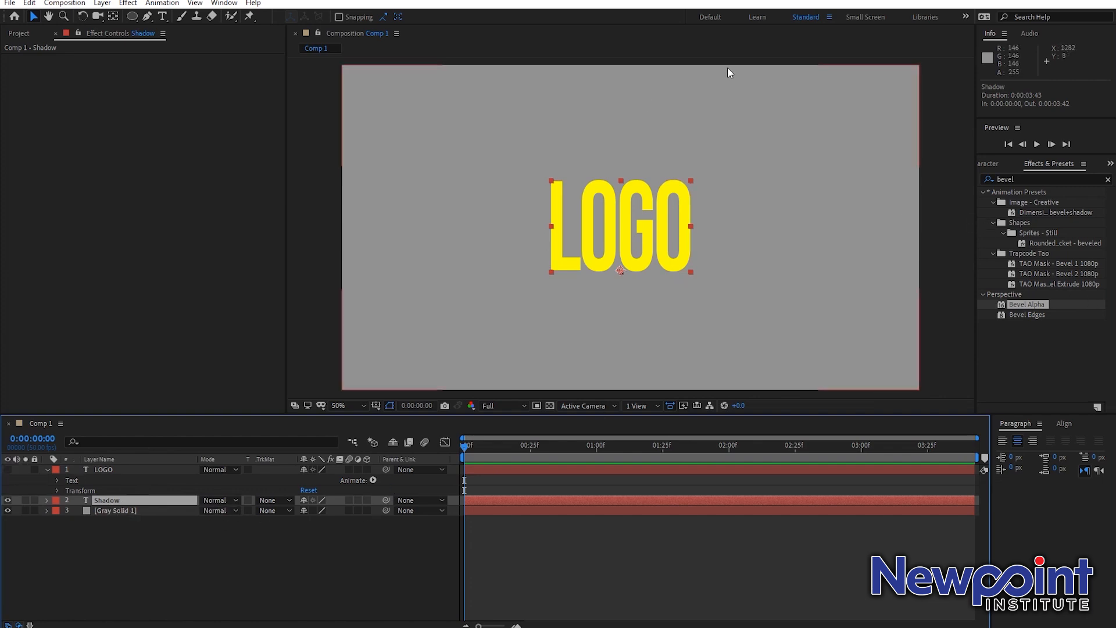
drag(976, 205, 947, 211)
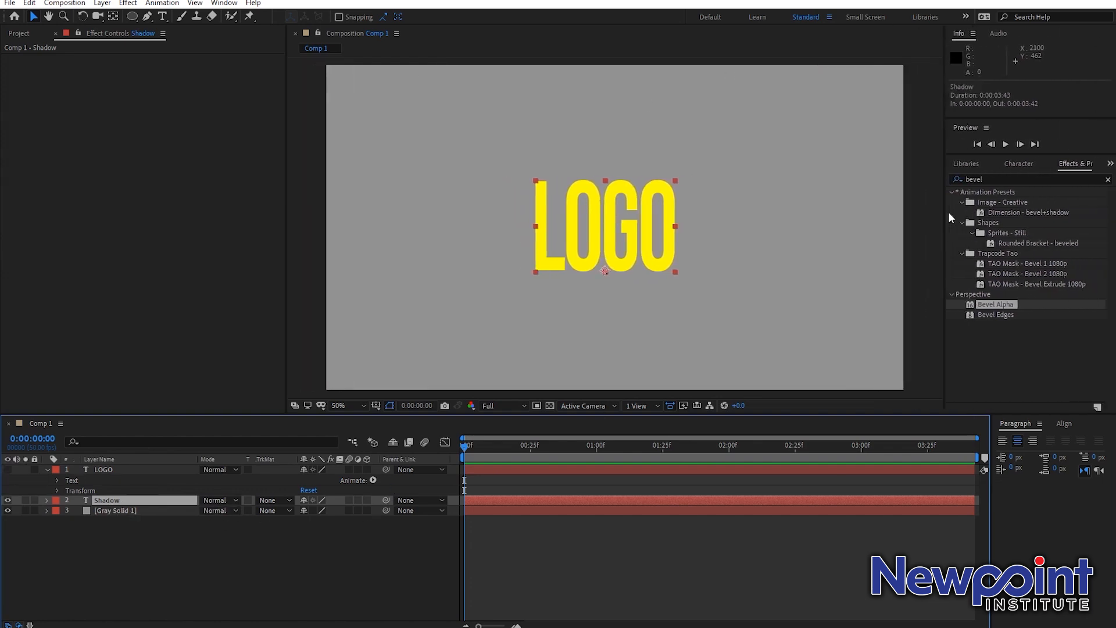
click(1017, 165)
click(1053, 187)
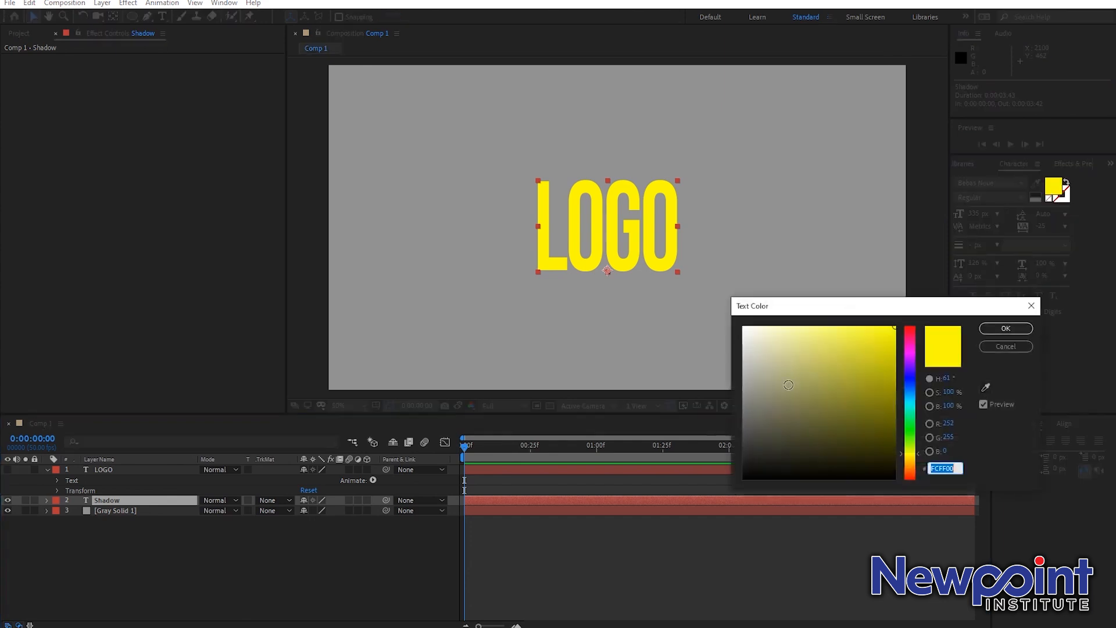
drag(795, 408, 700, 552)
click(1005, 328)
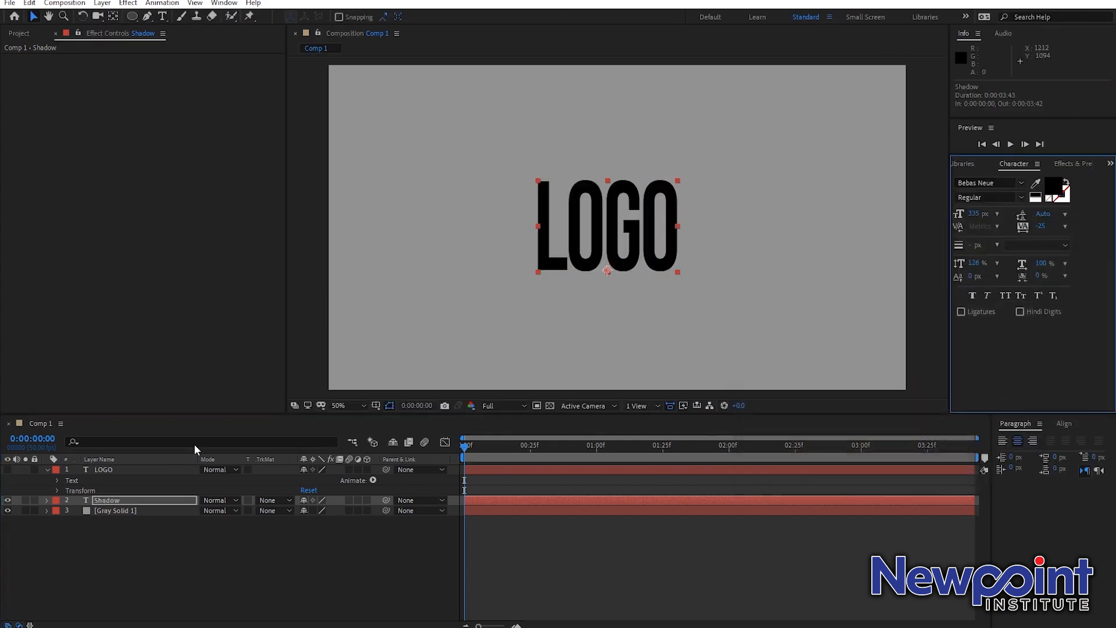
Step: Turn the LOGO layer's visibility back on and select the Shadow layer beneath it
click(8, 469)
click(108, 470)
click(113, 500)
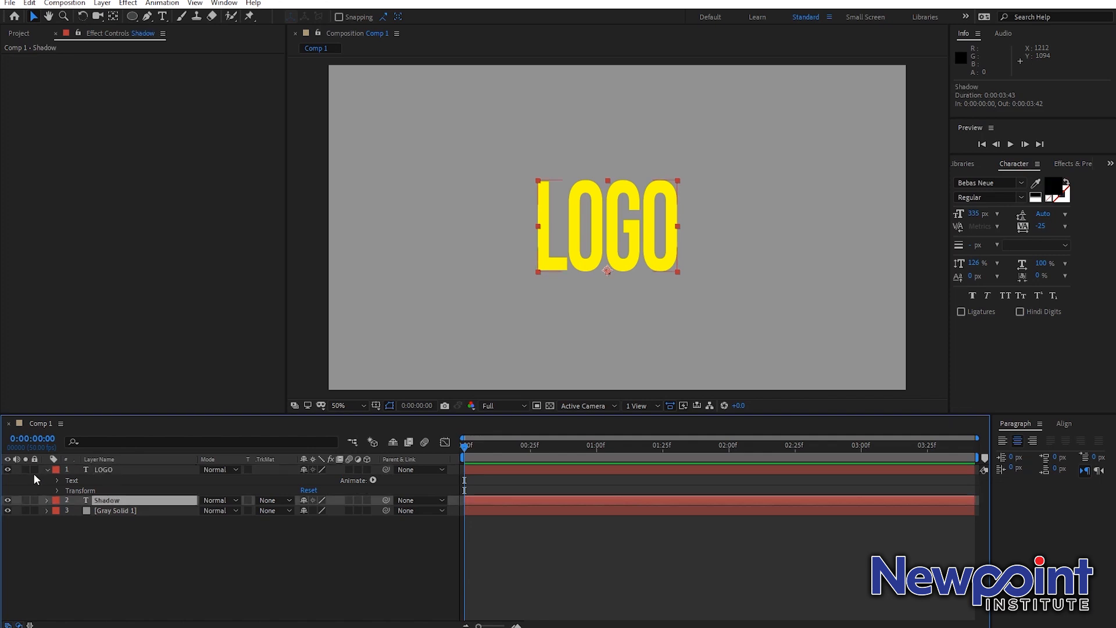
click(7, 469)
click(7, 469)
Step: Apply the CC Slant effect to the Shadow layer and set its slant to 103
click(1078, 164)
drag(1013, 179, 932, 179)
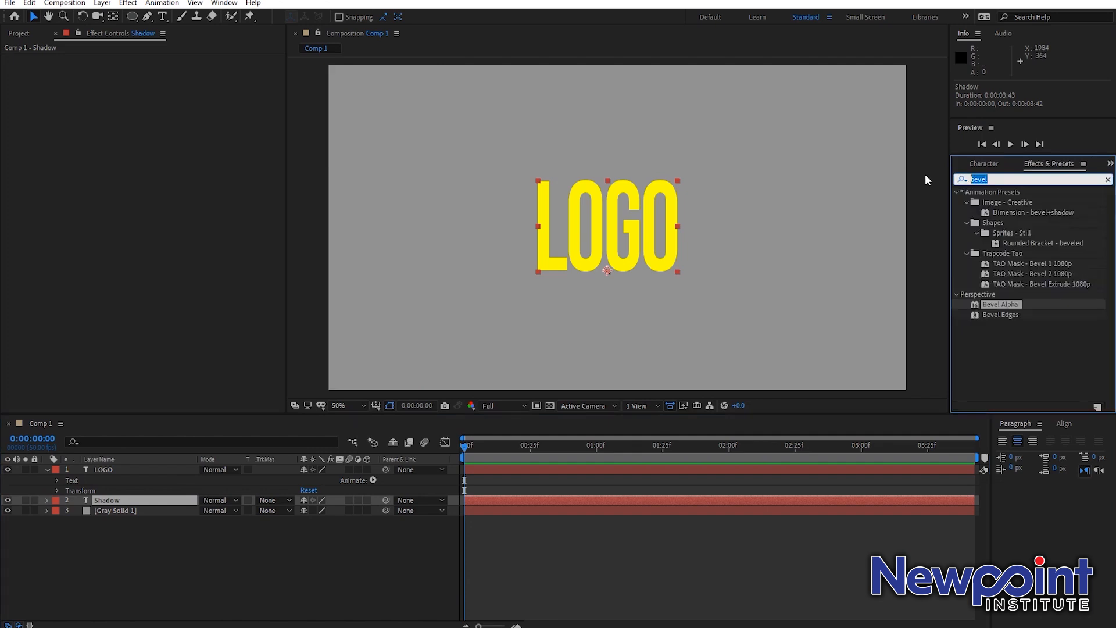
text(slant)
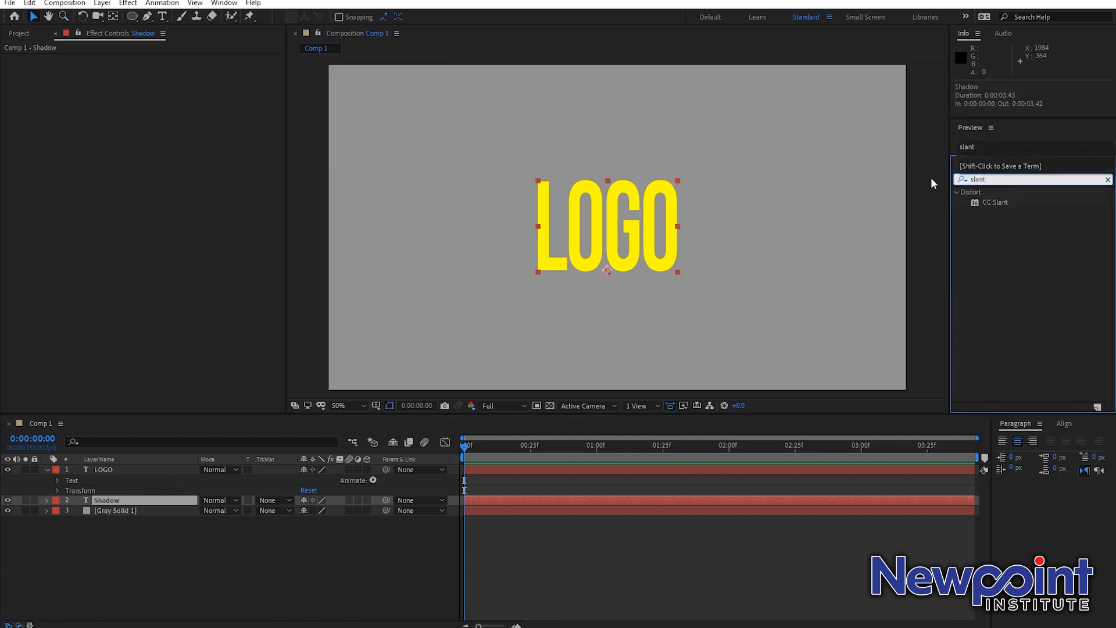
drag(995, 201, 139, 501)
drag(158, 69, 216, 82)
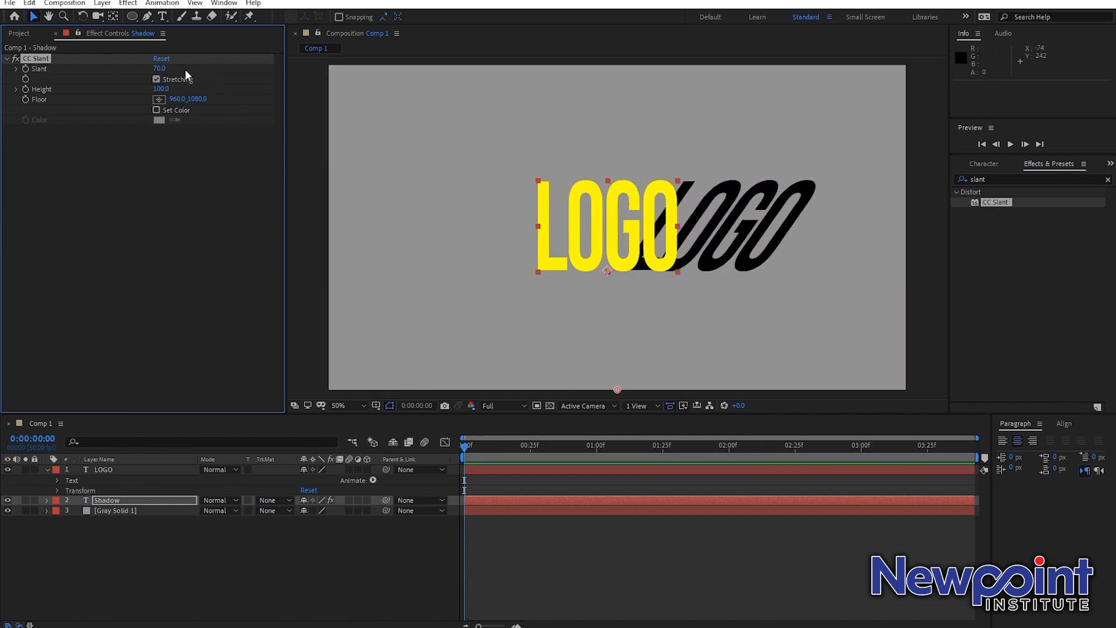
drag(160, 69, 182, 69)
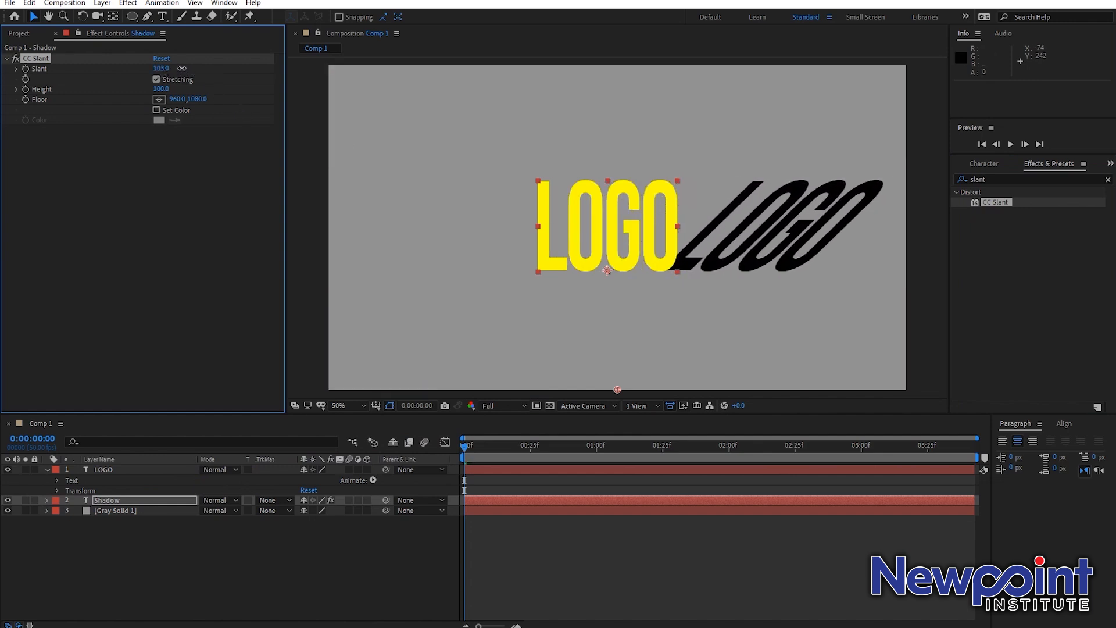
Step: Move the Shadow layer left to position 512, 682 so its base meets the LOGO text
click(692, 271)
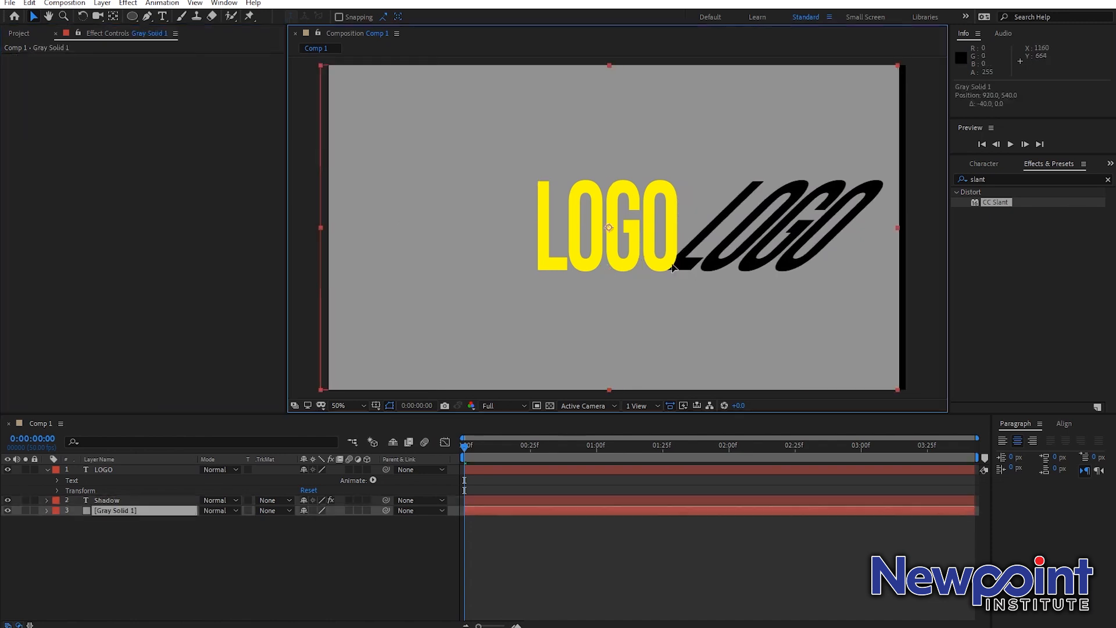
click(125, 501)
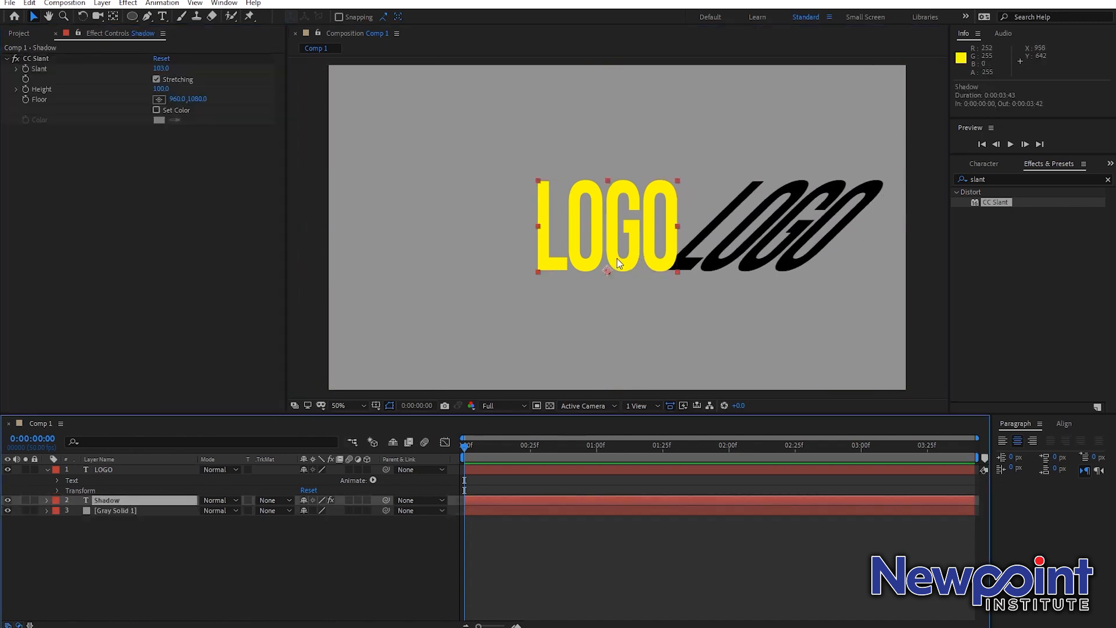
drag(613, 259, 487, 248)
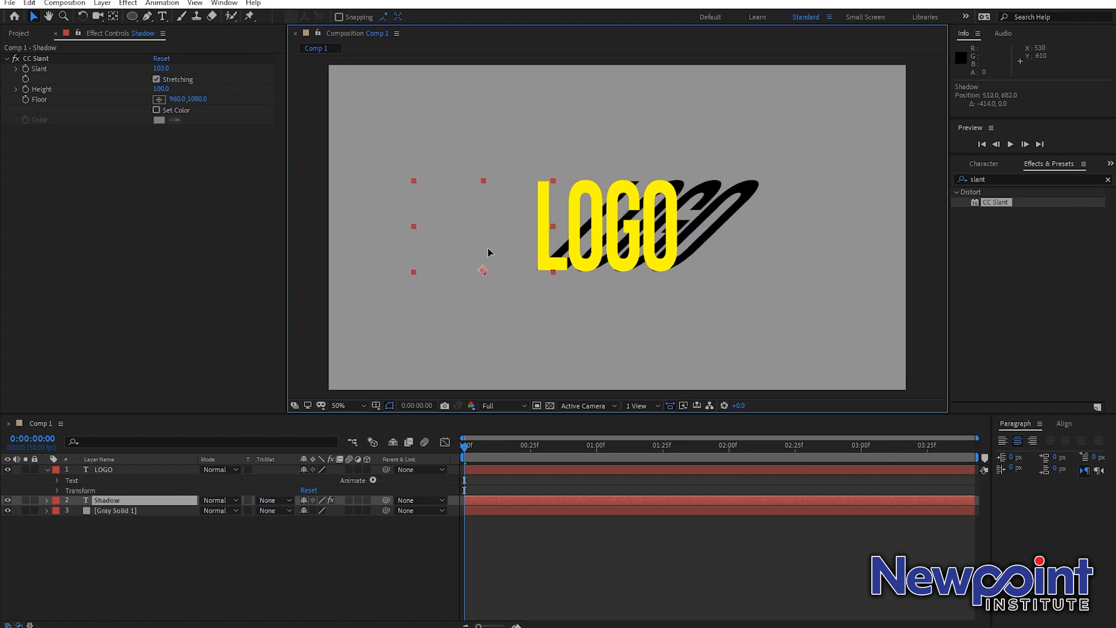
click(613, 552)
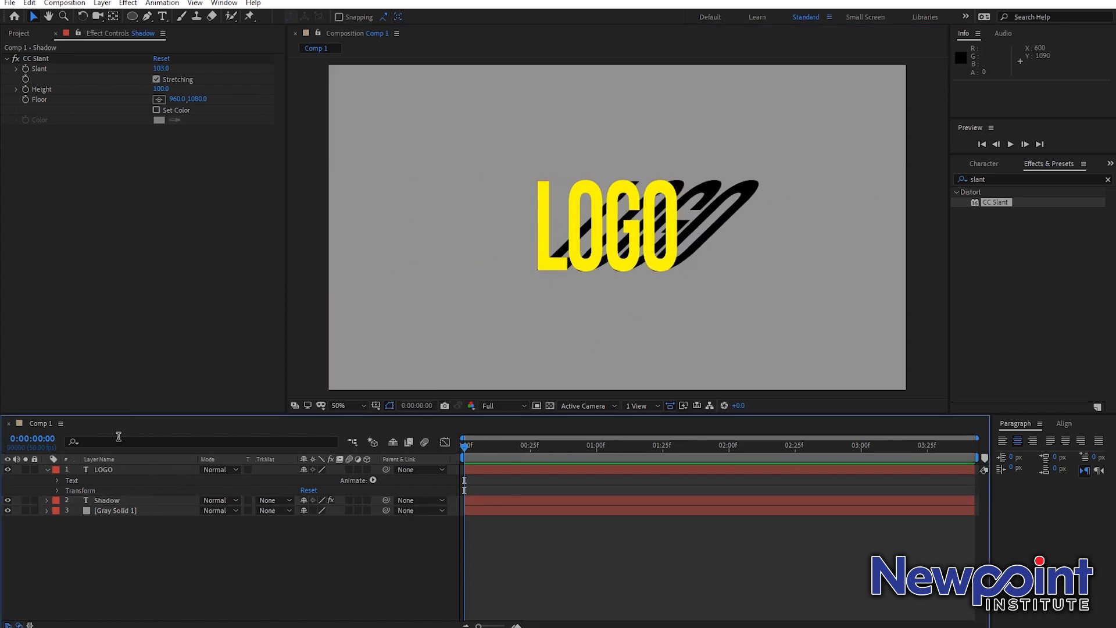
Step: Lower the Shadow layer's opacity to 55%
click(117, 501)
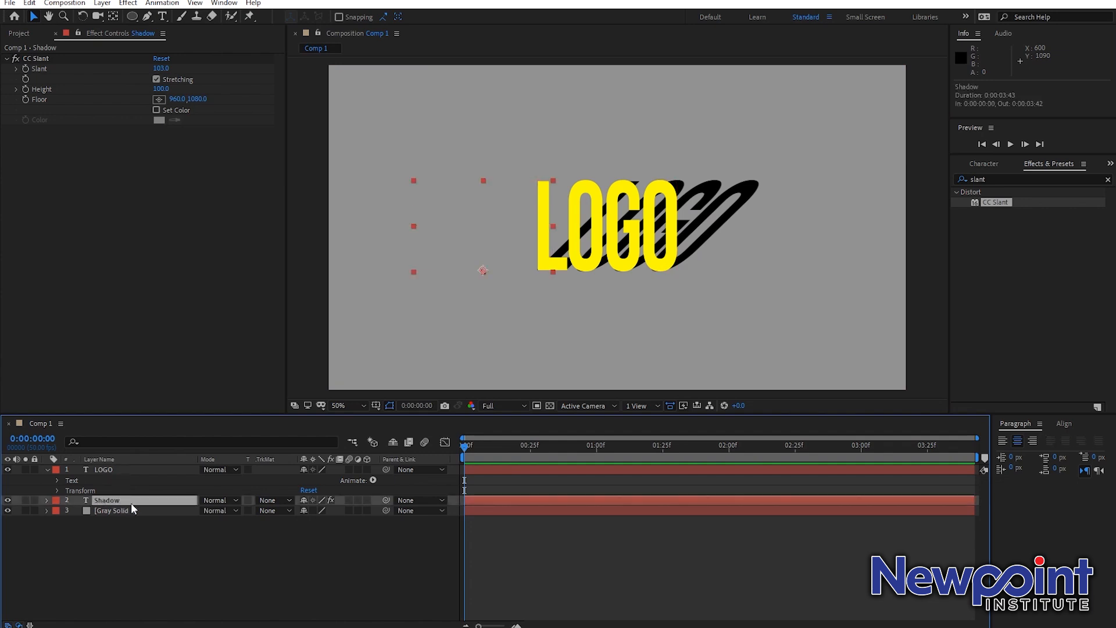
key(t)
drag(301, 510, 275, 509)
click(611, 559)
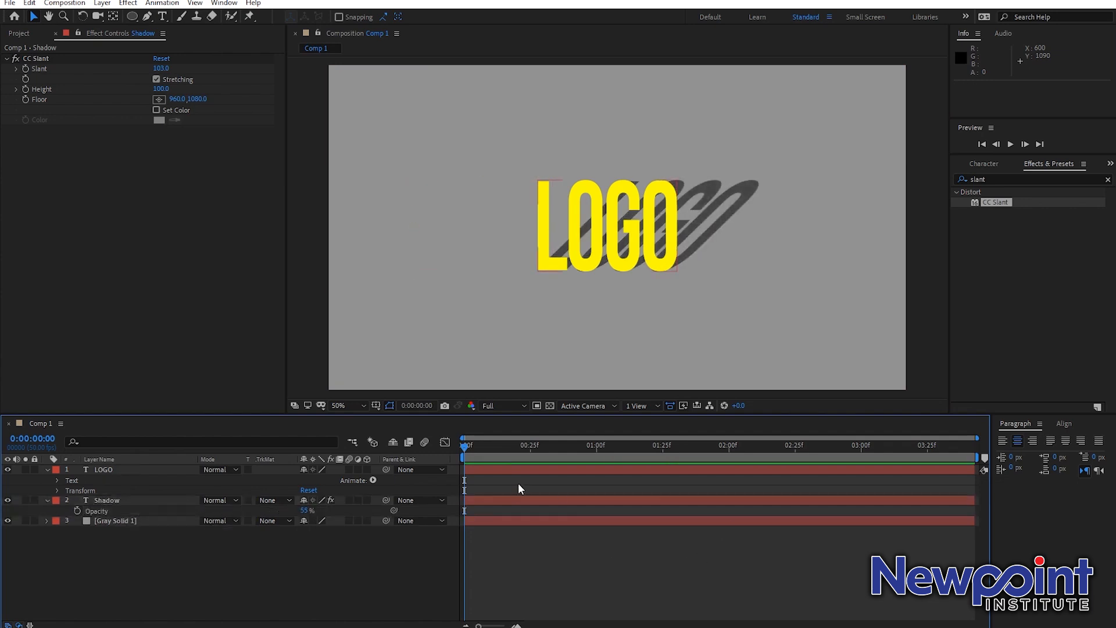
Step: Delete the LOGO and Shadow text layers, keeping only the gray solid
click(110, 472)
shift+click(115, 499)
key(Delete)
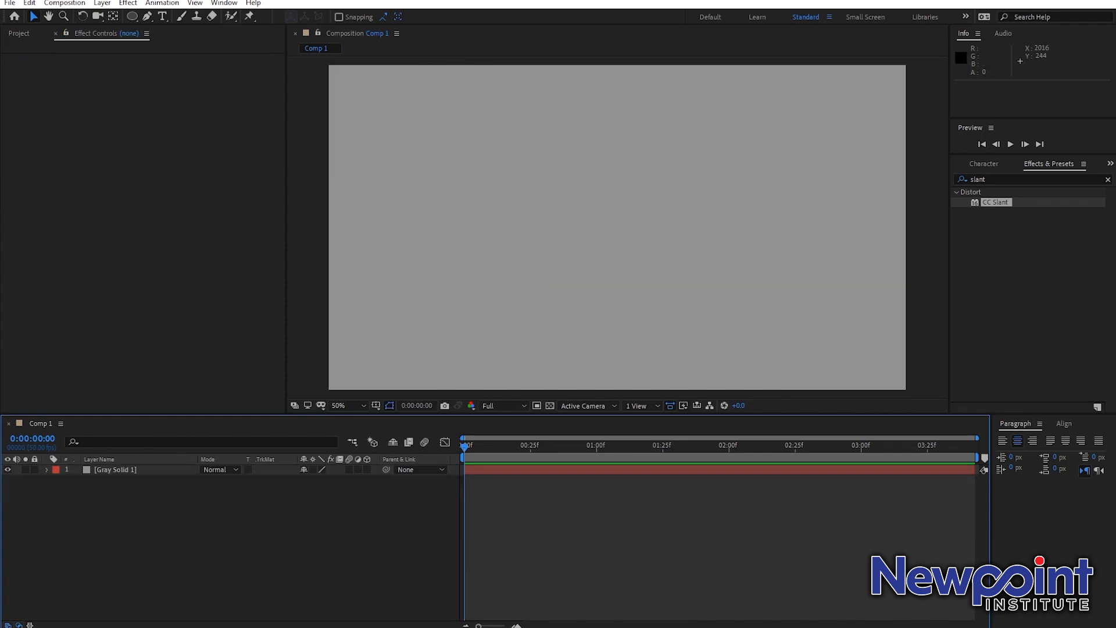
Step: Add monster.png from the raw folder in File Explorer above the gray solid, then duplicate it and hide the top copy
mouse_move(1113, 130)
click(1088, 172)
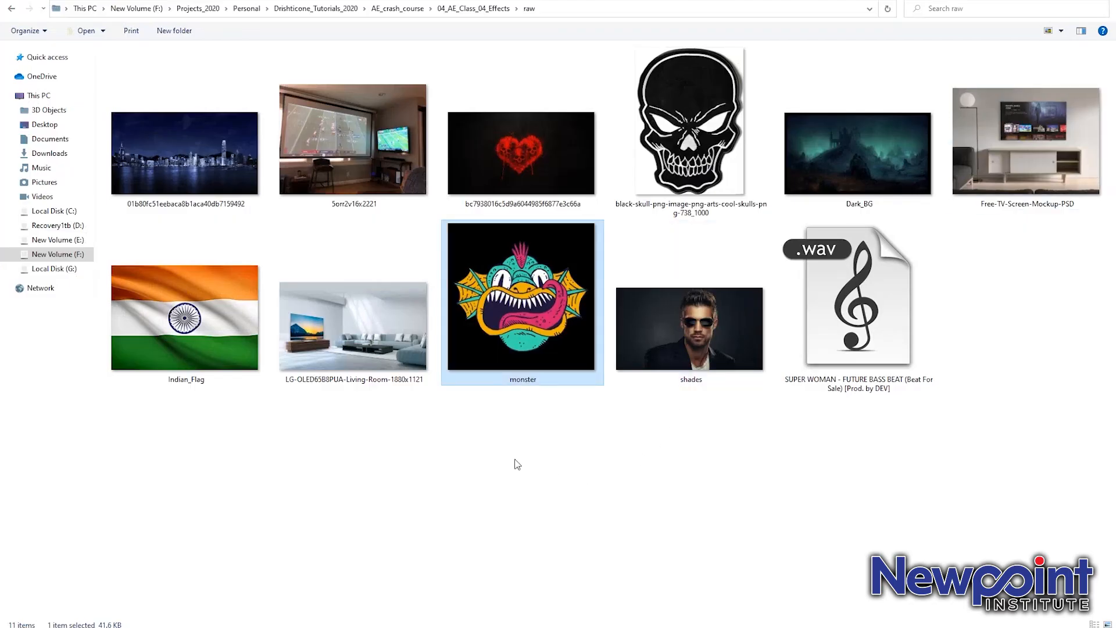
drag(553, 328, 150, 514)
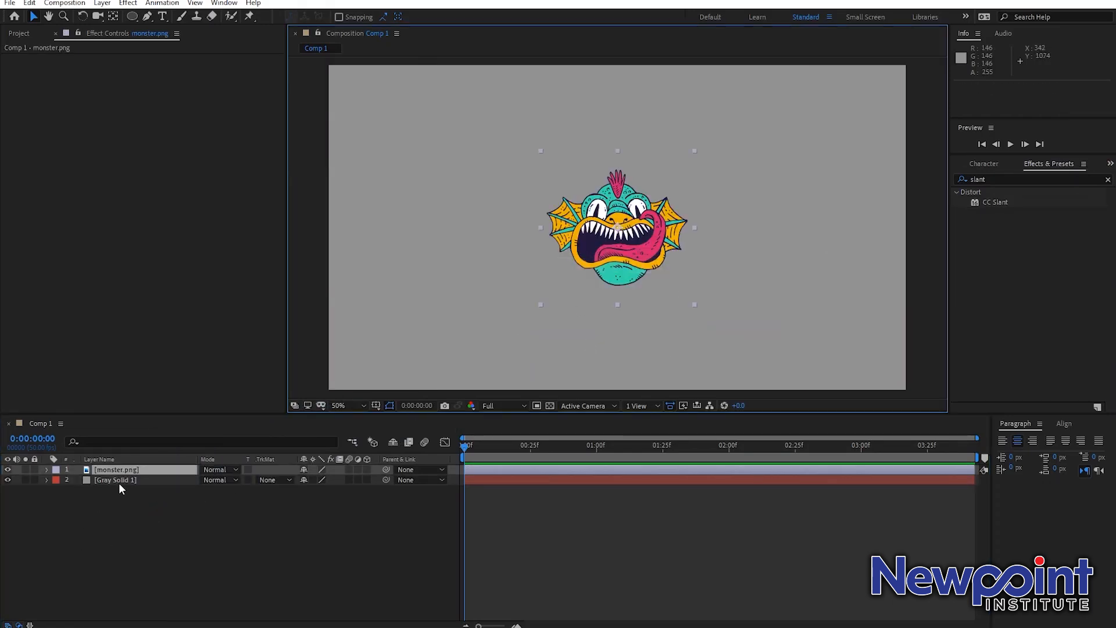
key(ctrl+d)
click(122, 481)
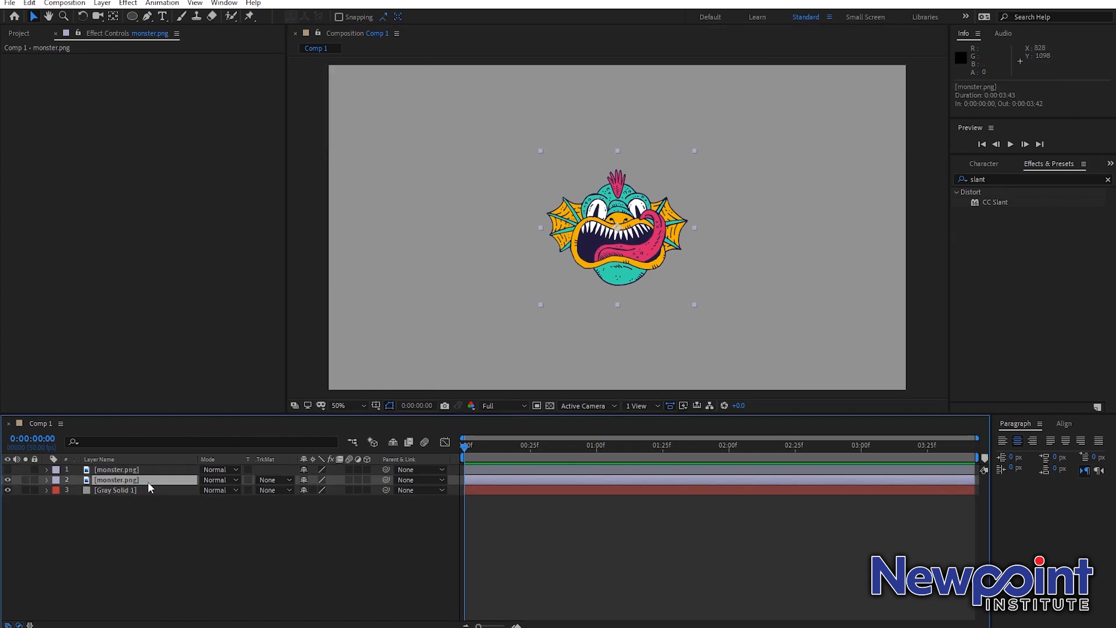
Step: Apply the Fill effect to the lower monster.png layer and set its color to black
click(956, 179)
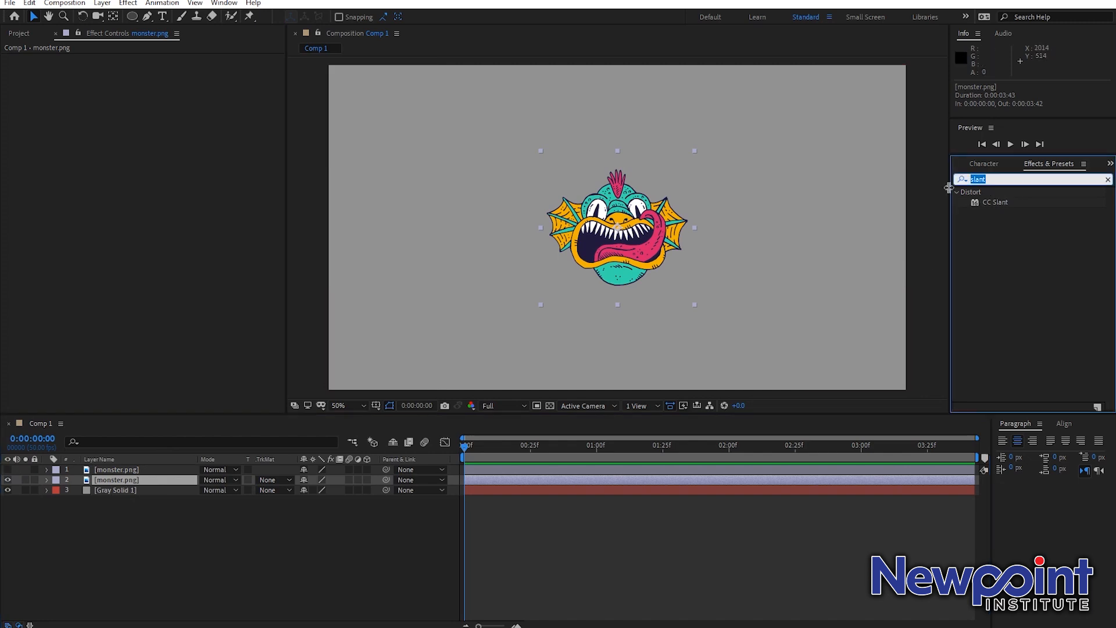
text(fill)
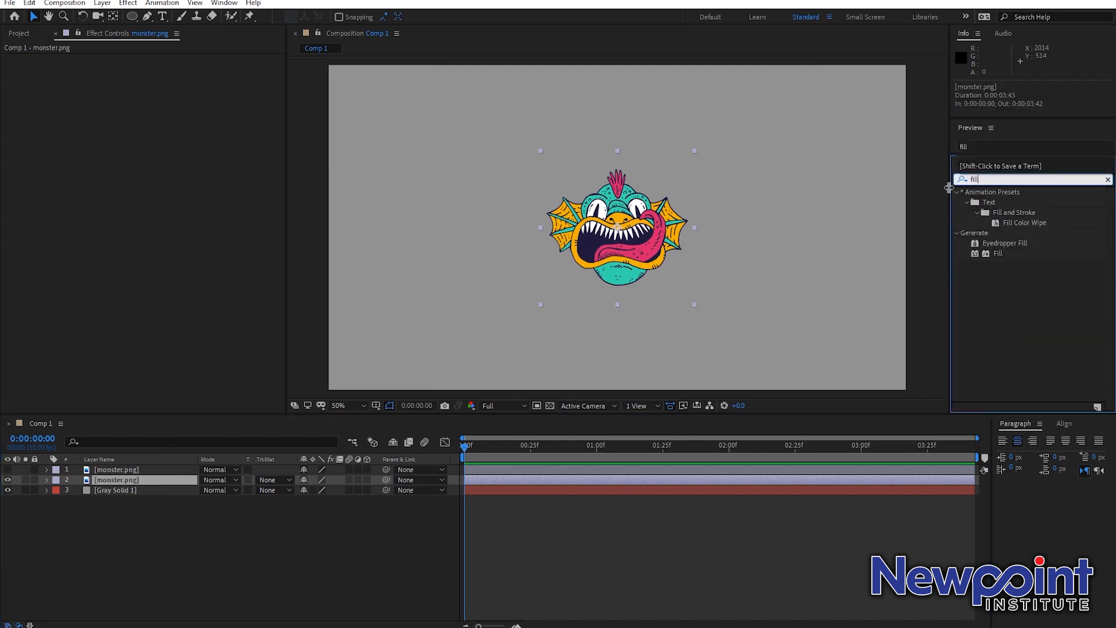
drag(992, 253, 148, 482)
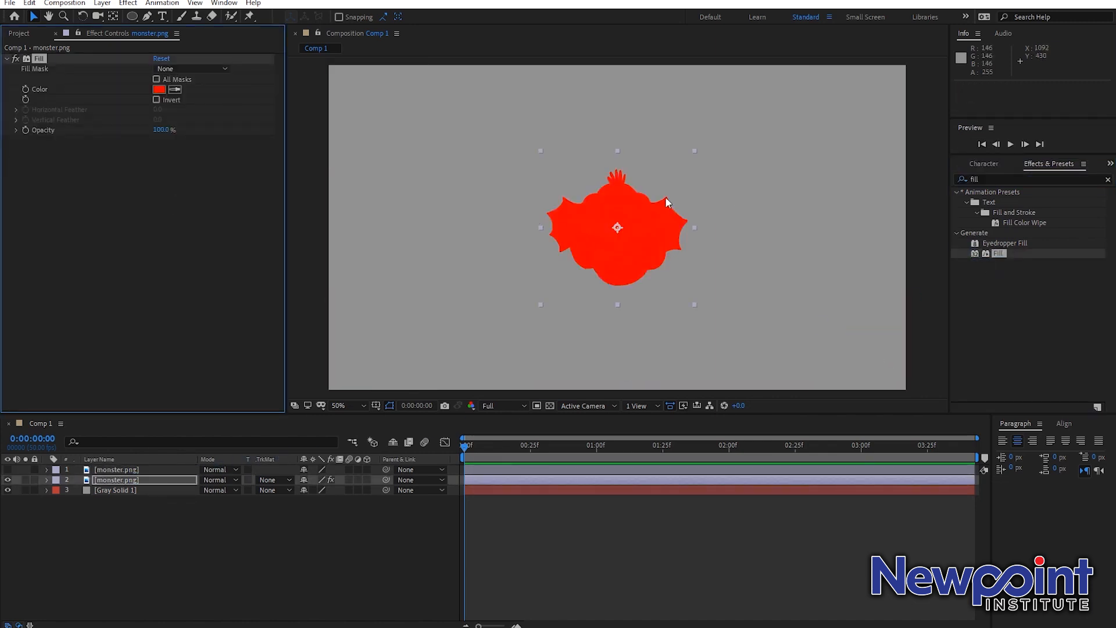
click(159, 89)
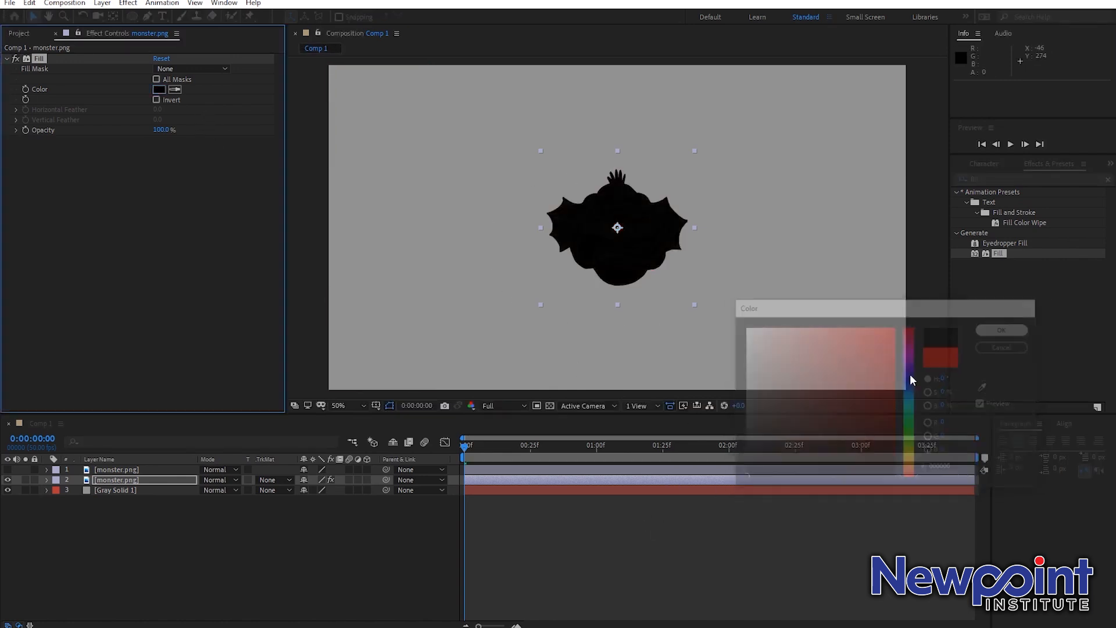
click(1005, 329)
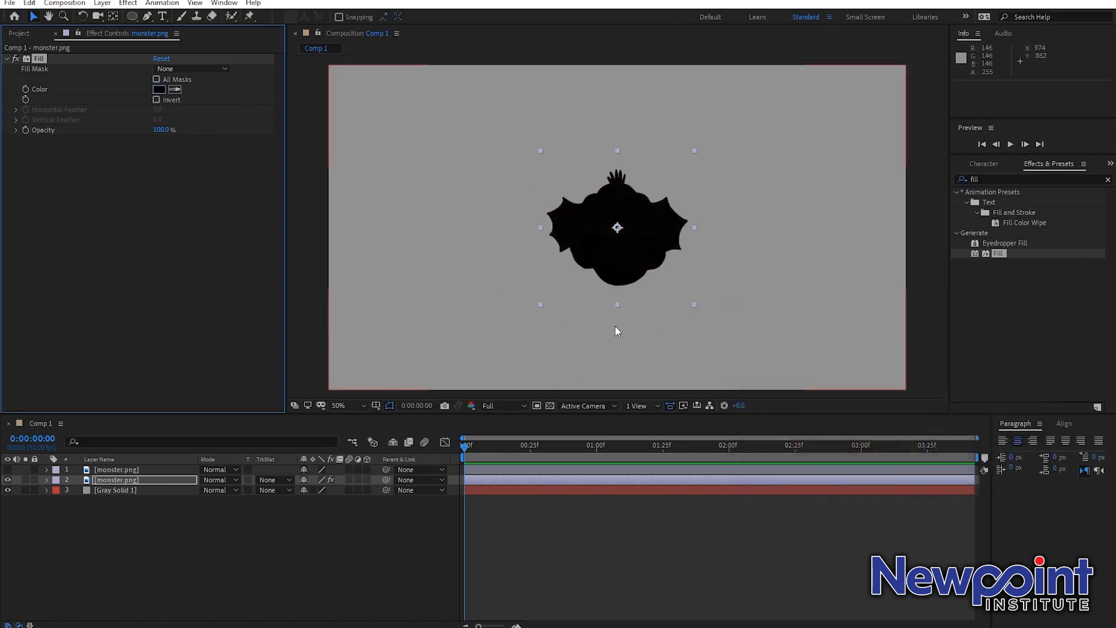
click(134, 477)
click(101, 3)
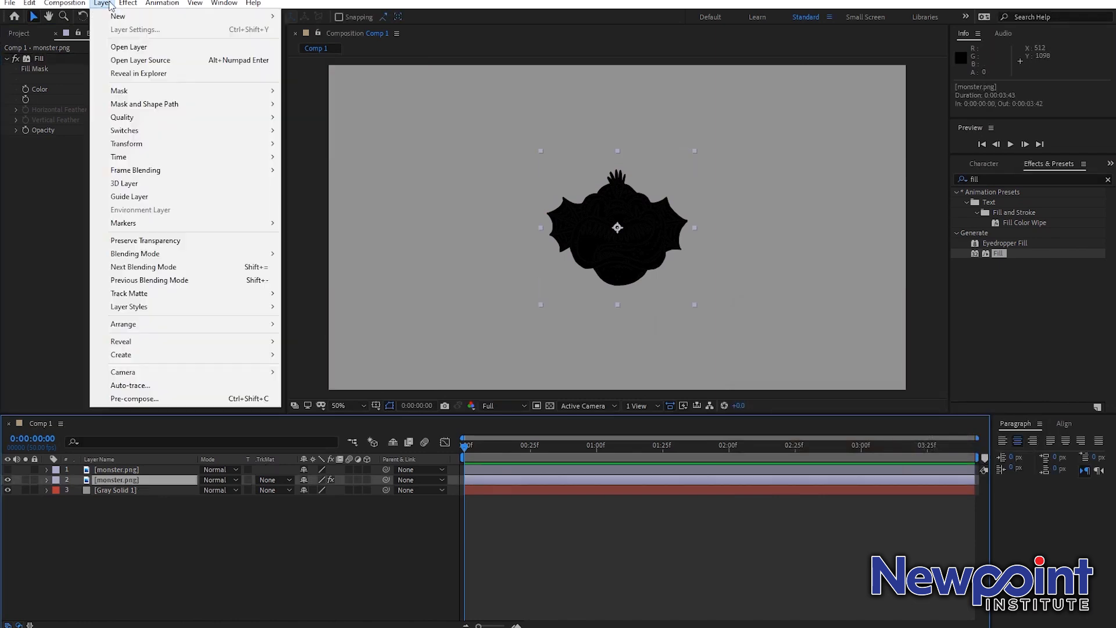
mouse_move(275, 312)
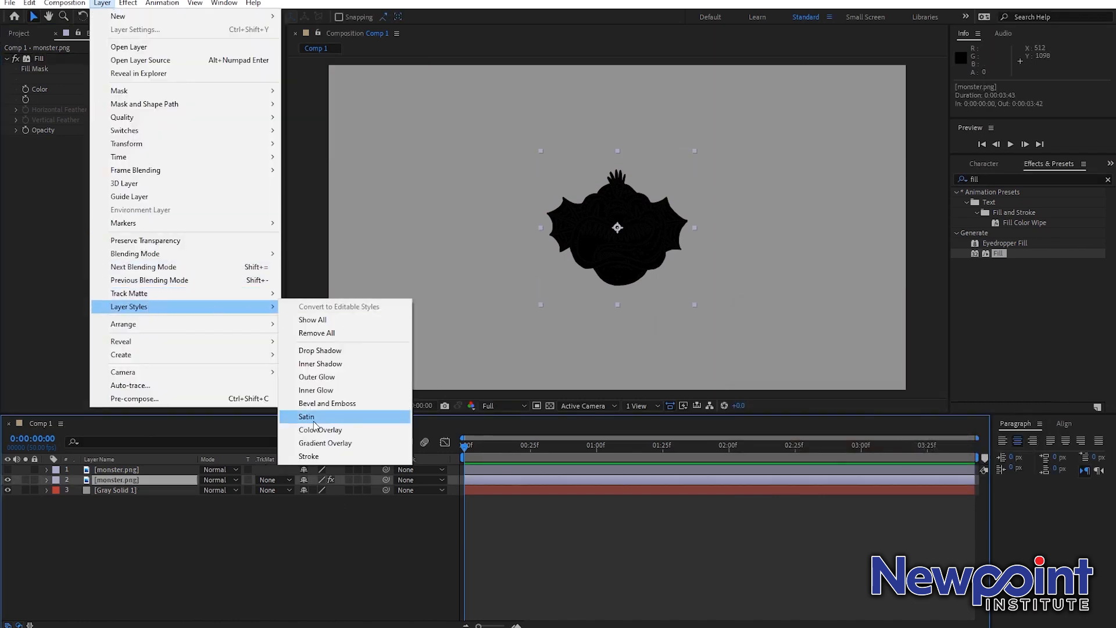
click(208, 512)
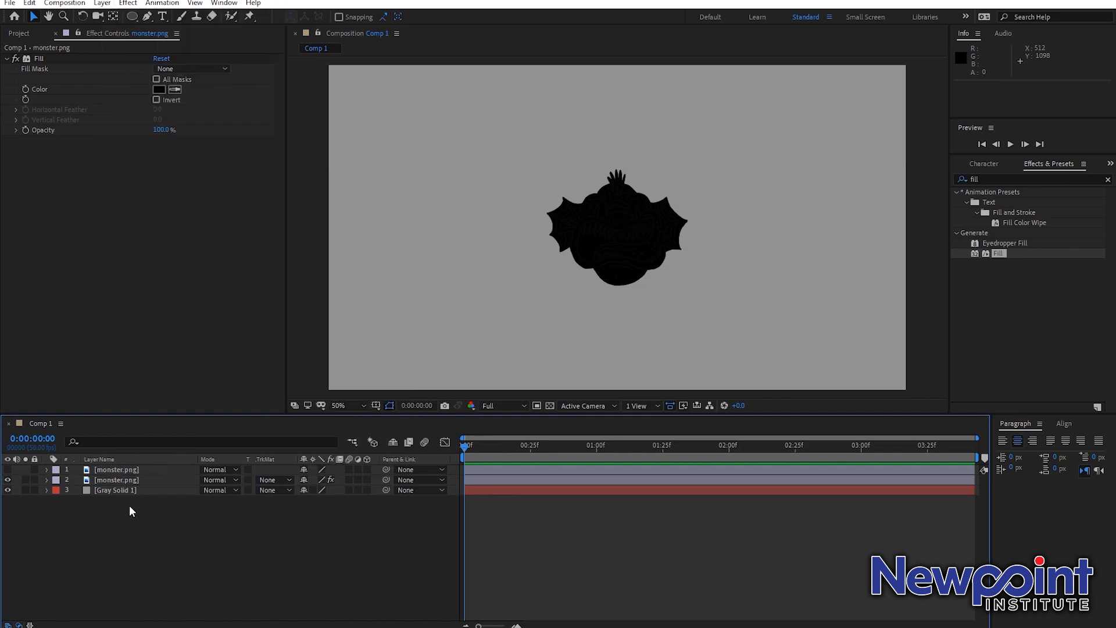
click(131, 480)
click(46, 481)
click(65, 510)
click(48, 480)
Step: Show the top monster layer and apply CC Slant to the black lower copy with a slant of 124
click(7, 469)
click(131, 480)
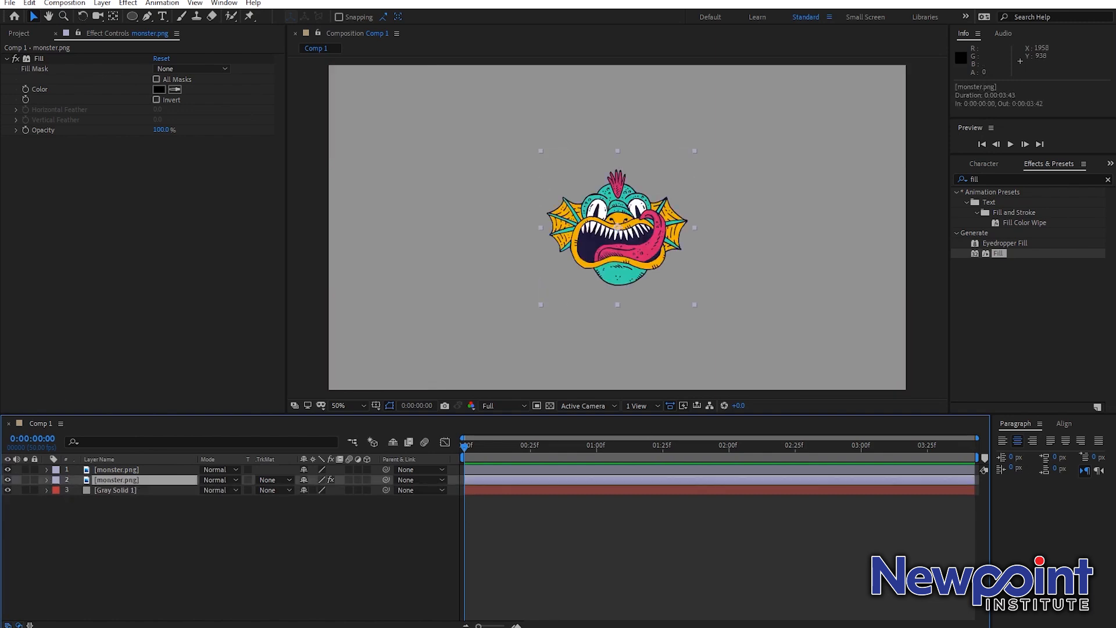
click(1013, 179)
text(slany)
key(BackSpace)
drag(994, 202, 215, 241)
drag(158, 150, 186, 157)
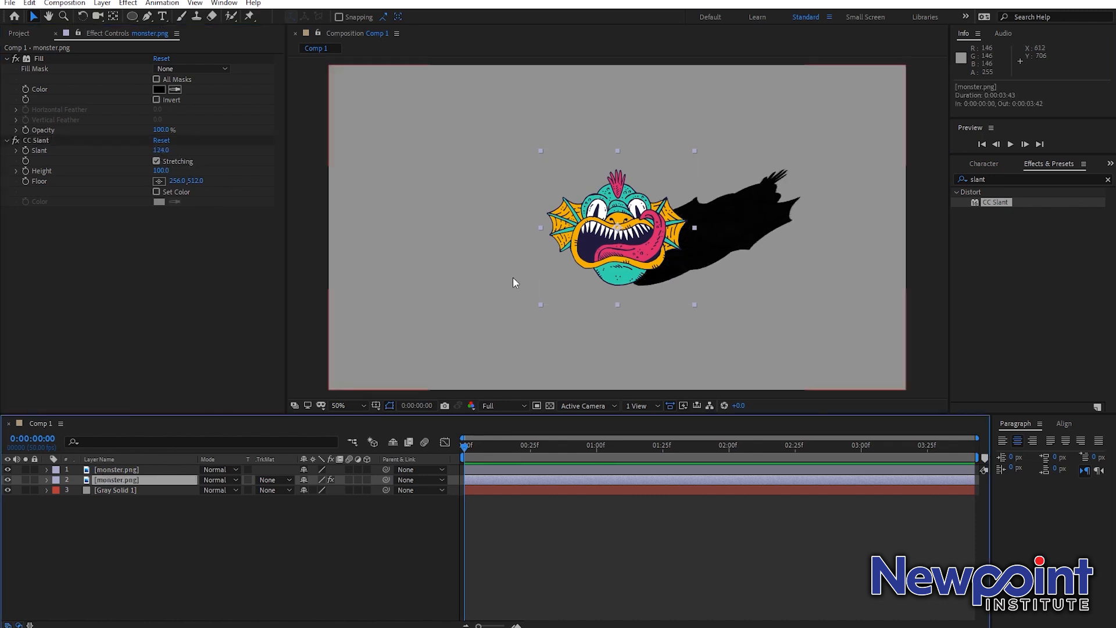
Step: Try to reposition the slanted monster shadow directly in the composition view, undoing each attempt
drag(606, 278, 582, 278)
key(ctrl+z)
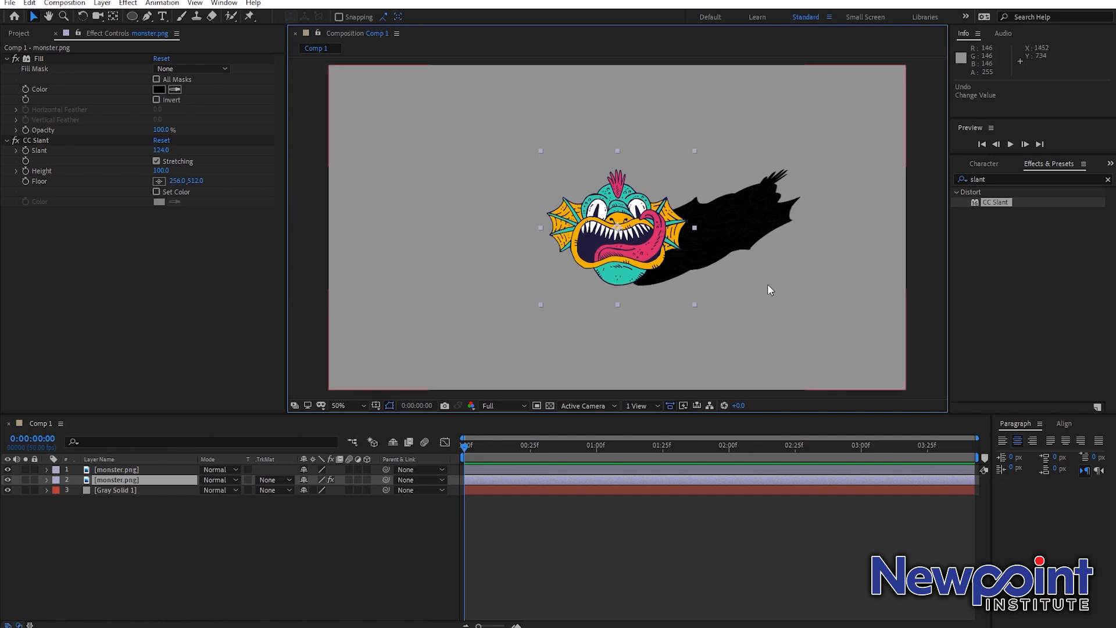
drag(773, 210, 670, 223)
key(ctrl+z)
drag(761, 213, 692, 215)
key(ctrl+z)
Step: Hide the top monster layer and switch off CC Slant on the black lower copy
click(117, 477)
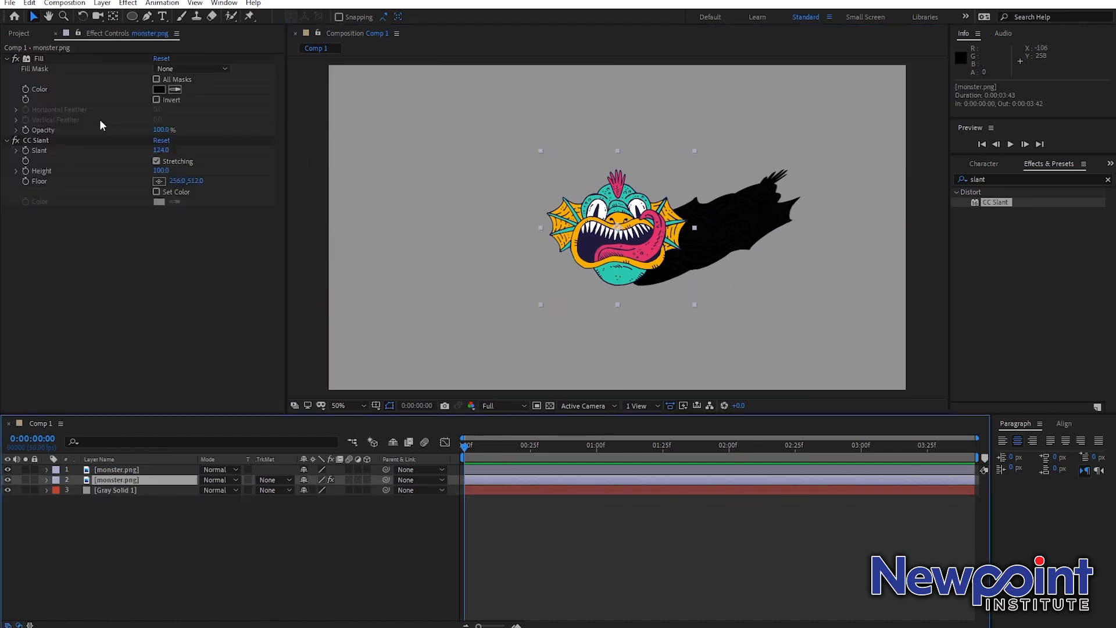
click(17, 141)
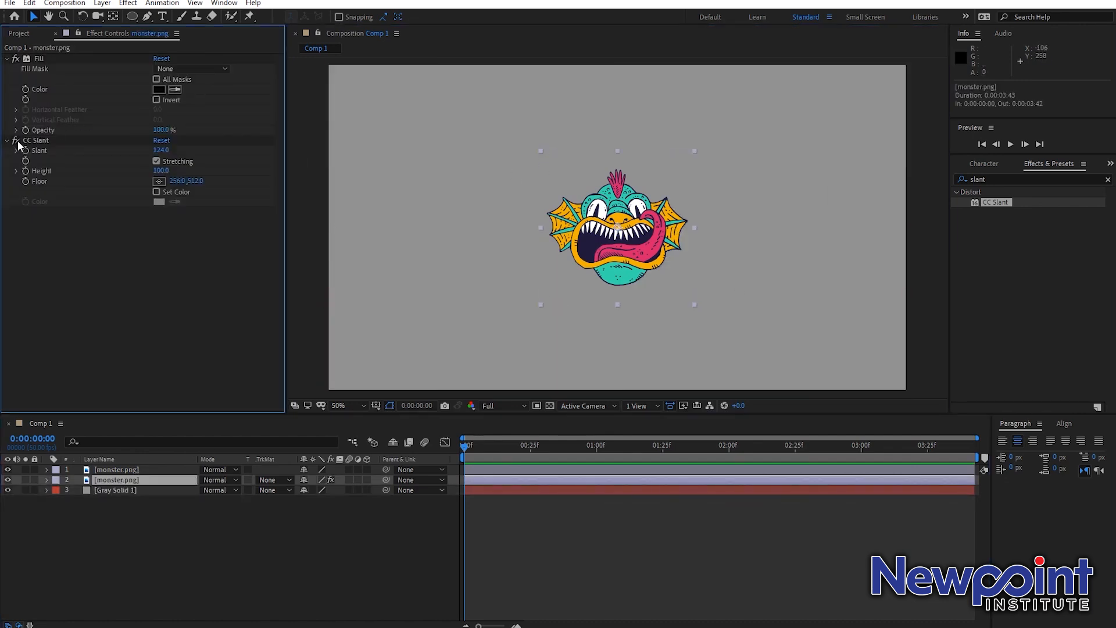
click(17, 140)
click(8, 470)
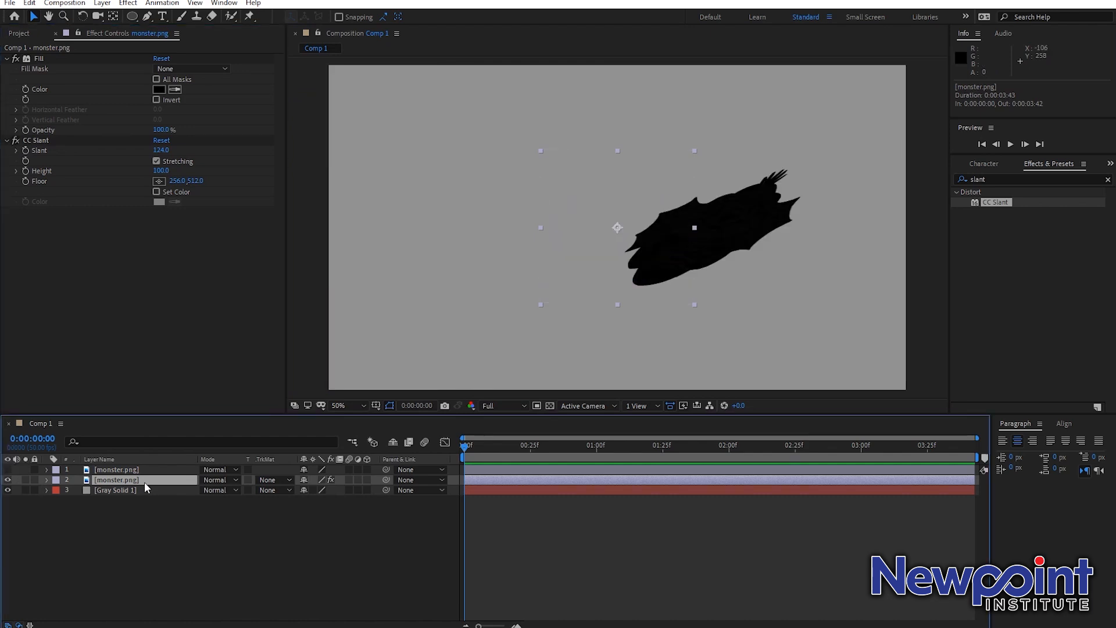
click(17, 141)
click(641, 229)
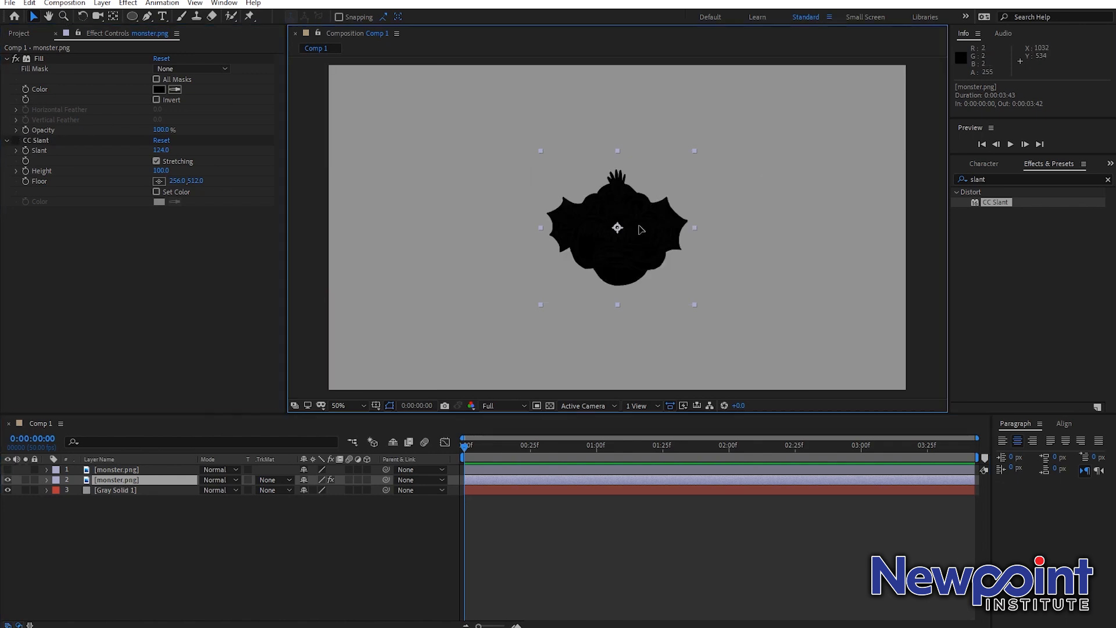
key(ctrl+z)
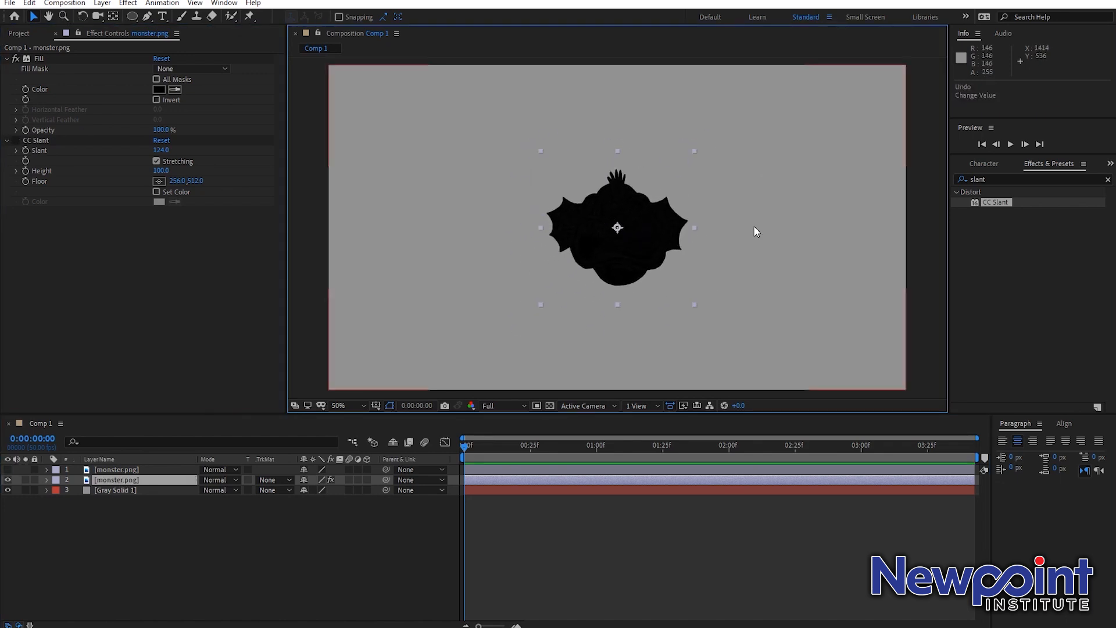
Step: Switch CC Slant back on for the black monster copy and show the top monster.png layer
click(17, 141)
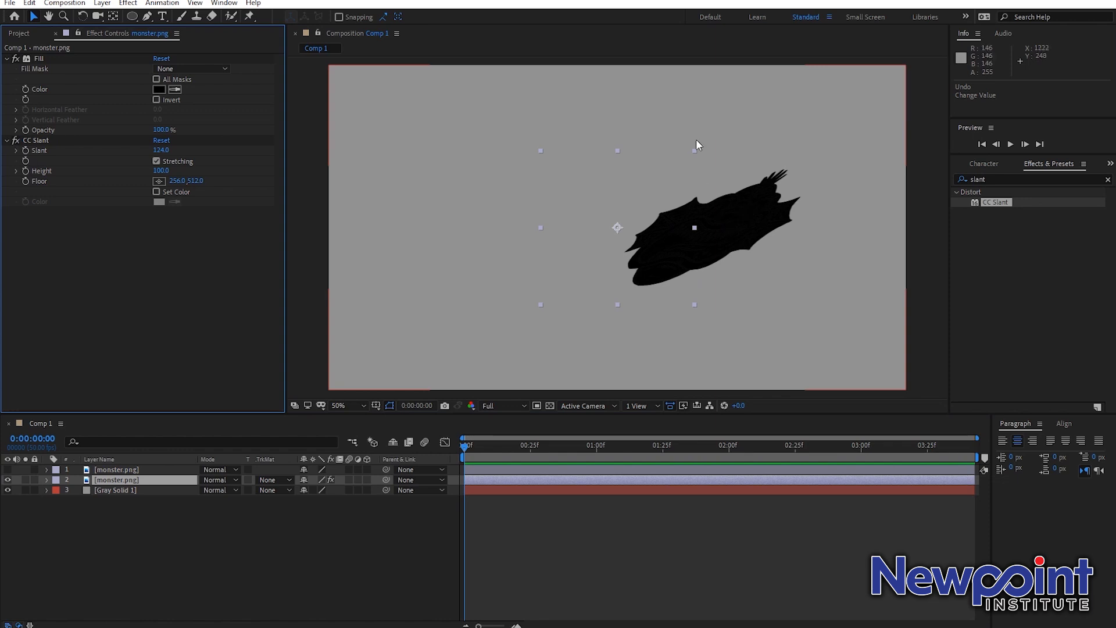
click(728, 229)
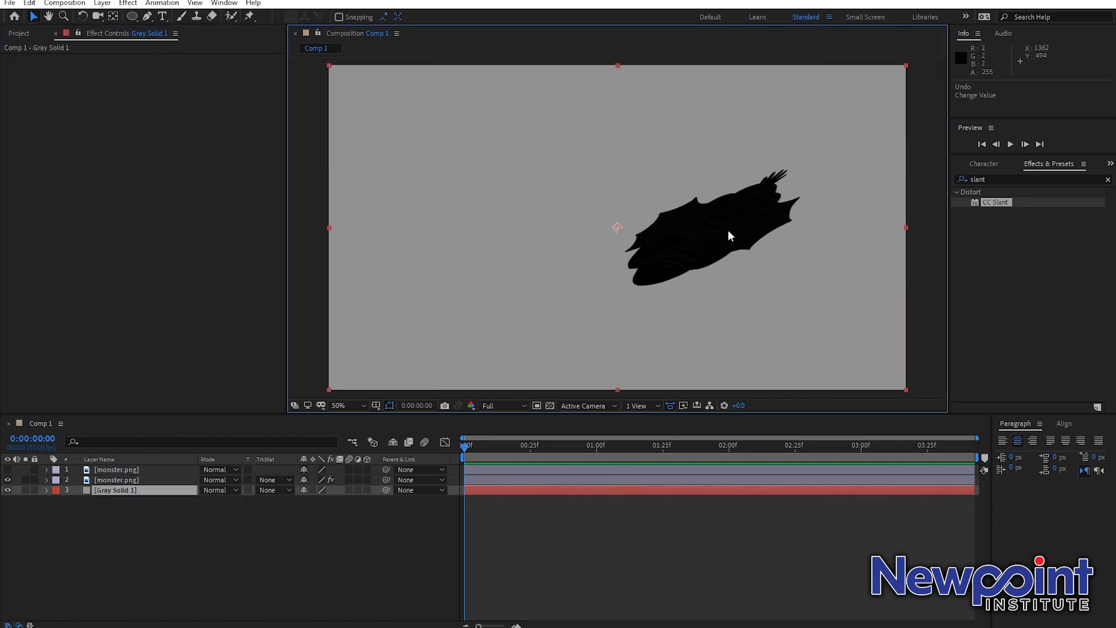
click(131, 480)
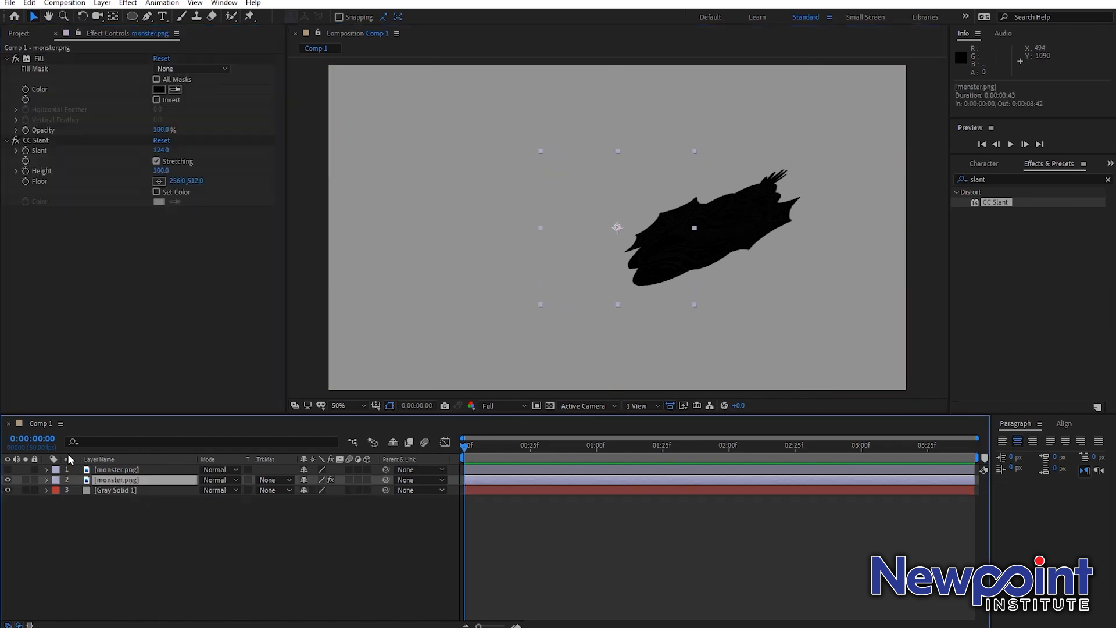
click(7, 469)
Step: Shift the slanted shadow horizontally to position 888, 540 under the monster and lower its opacity to 57%
drag(665, 267, 642, 264)
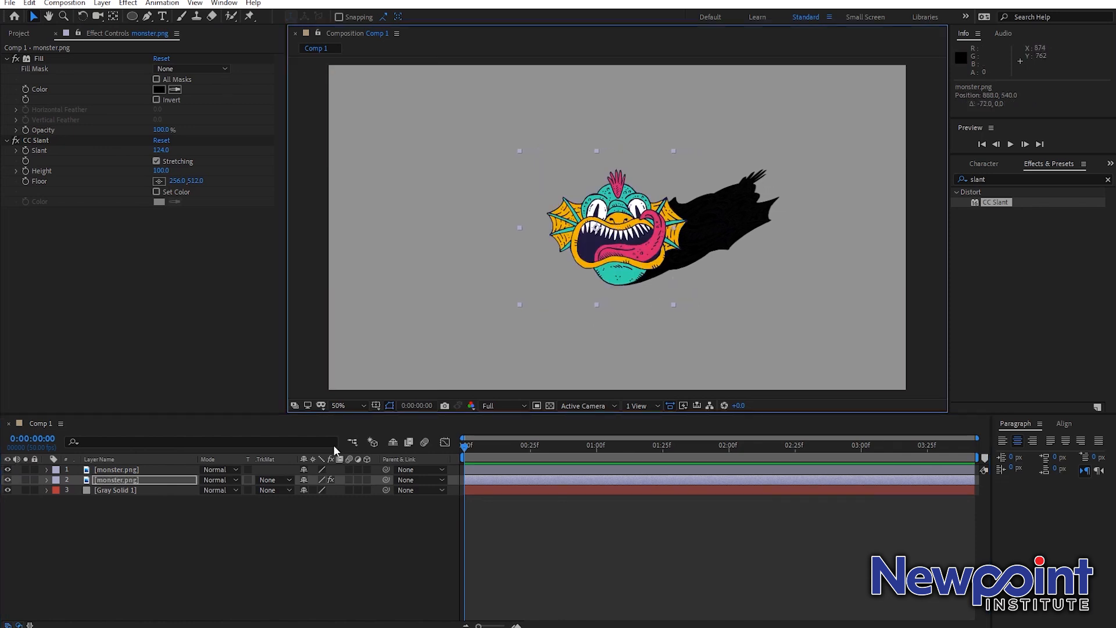
key(t)
drag(303, 492, 276, 492)
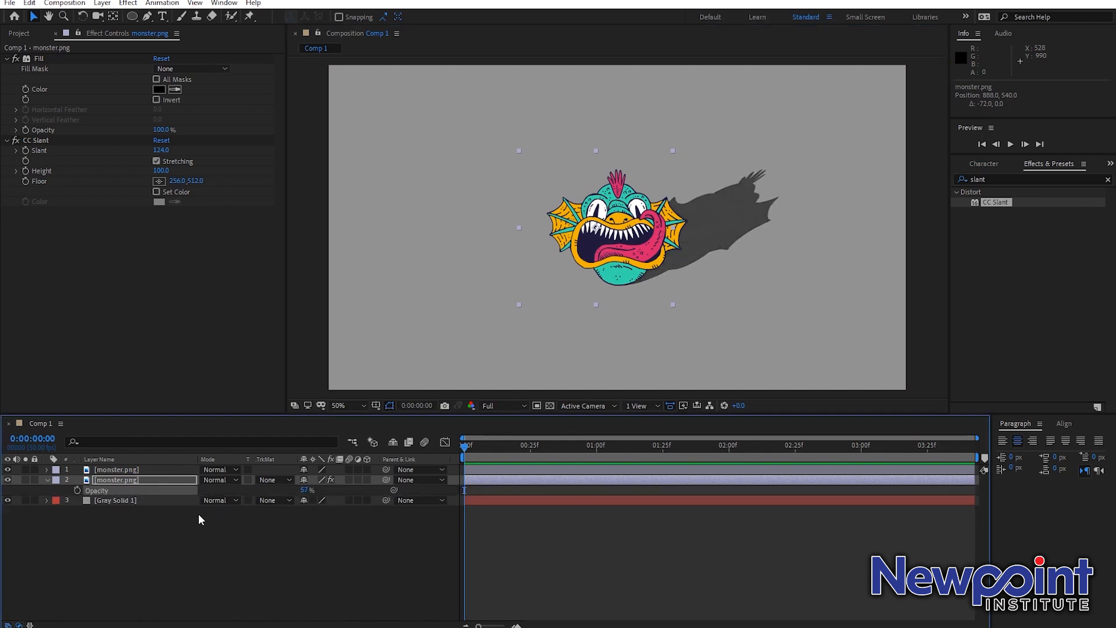
Step: Keyframe the shadow's CC Slant value from 124 at 0:00:00:00 to -87 at 0:00:01:17
click(25, 150)
drag(490, 445, 463, 449)
key(space)
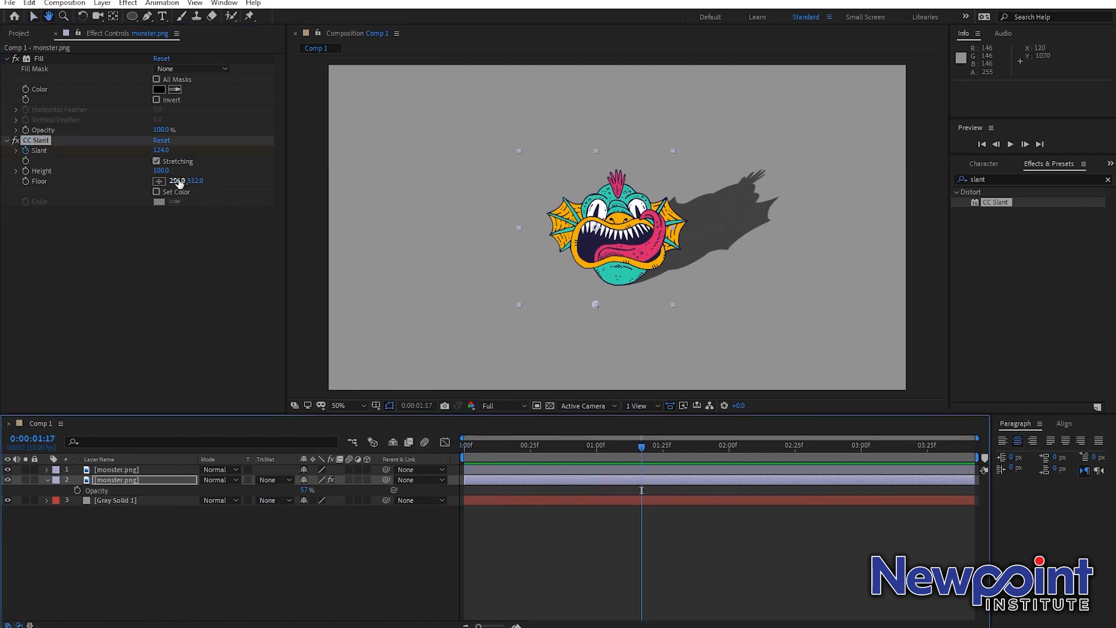
drag(161, 150, 52, 166)
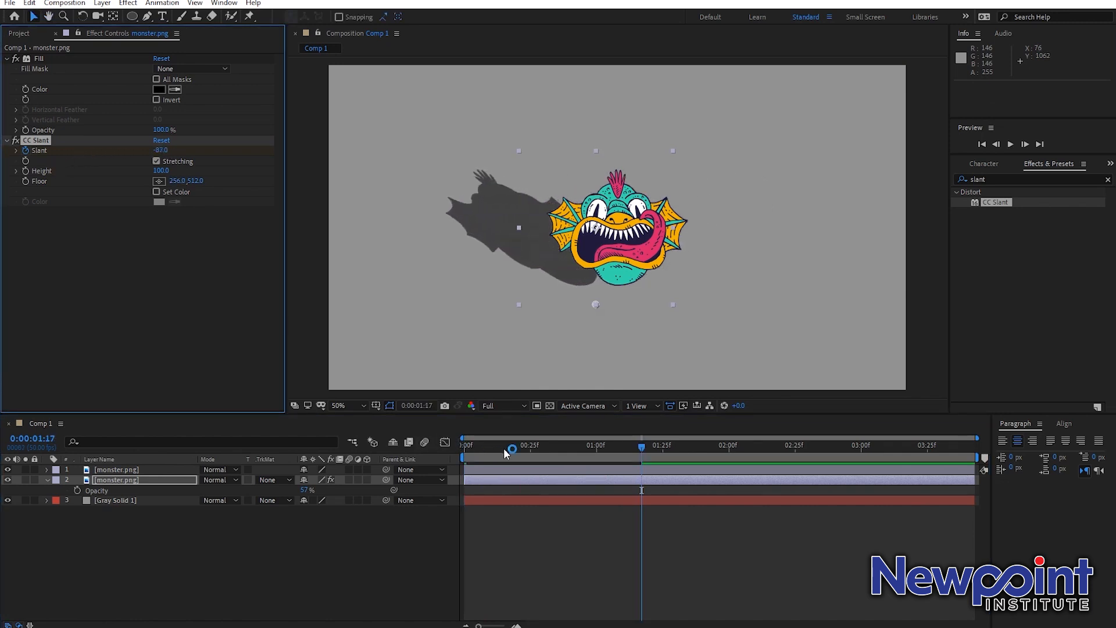
Step: Keyframe the shadow's position from 888, 540 at 0:00:00:00 to 1006, 540 at 0:00:01:17 so it stays under the monster
drag(503, 447, 422, 451)
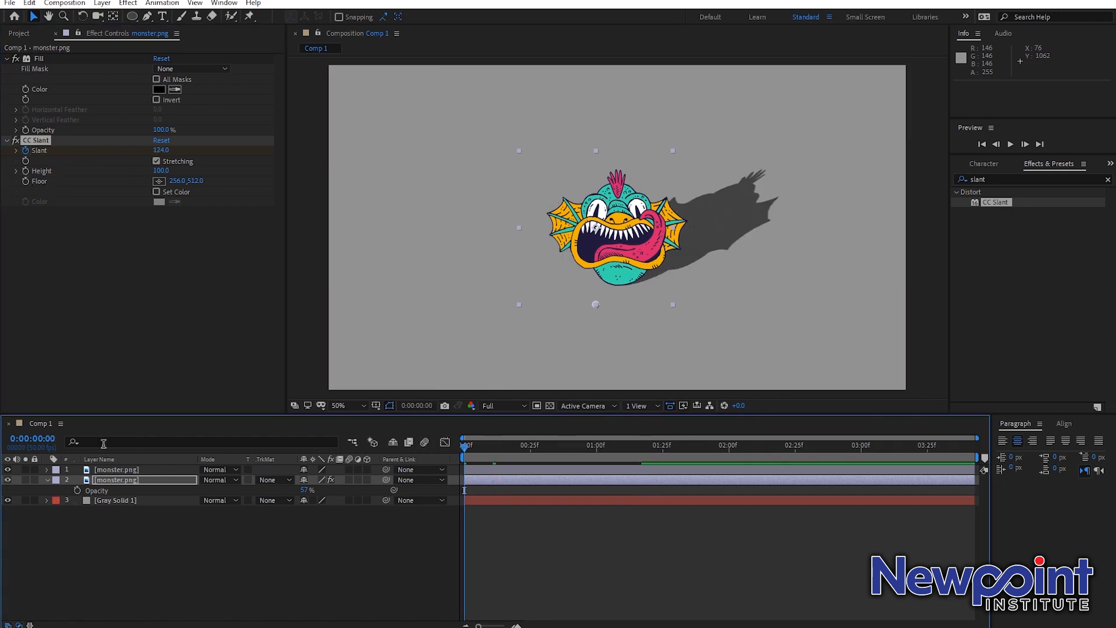
key(p)
click(79, 491)
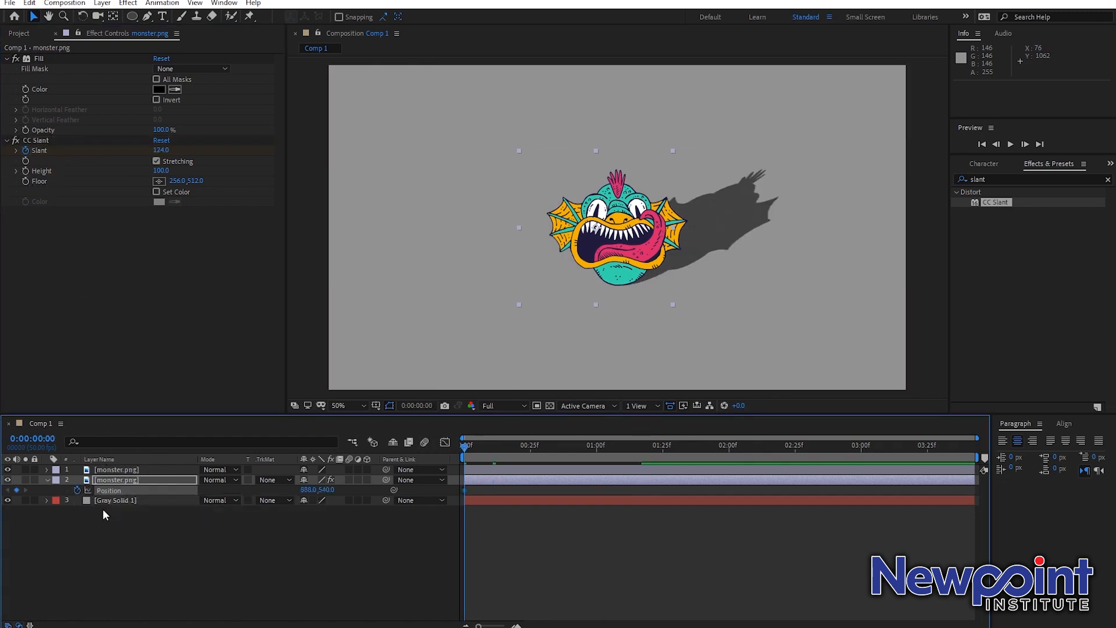
key(u)
drag(554, 468, 641, 470)
drag(621, 285, 651, 284)
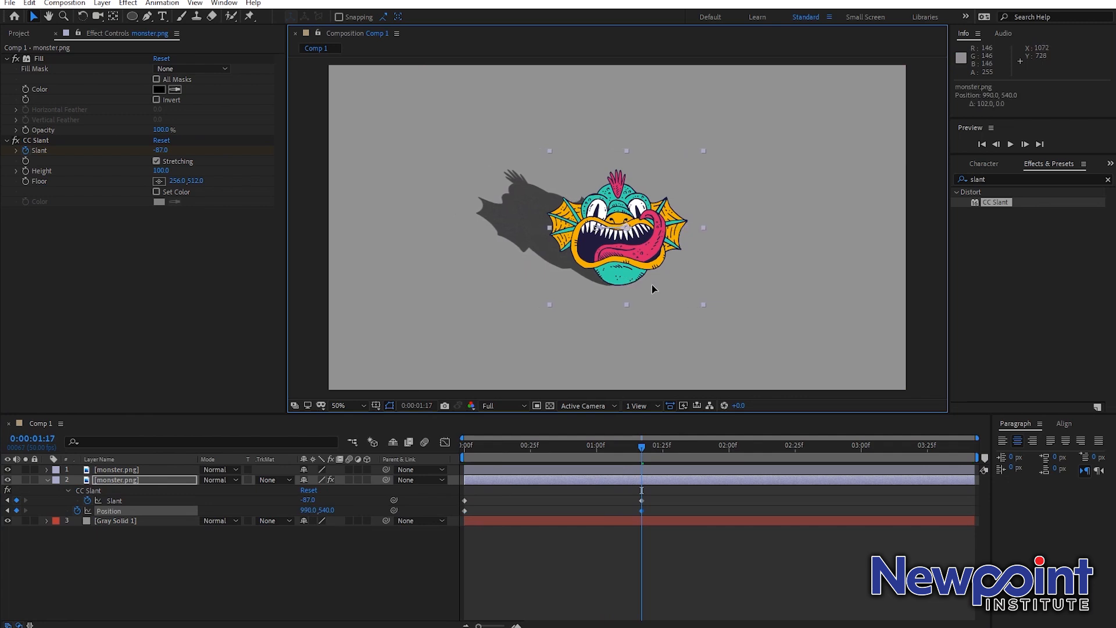
Step: Play back and scrub through the shadow's slant and position animation from the start
click(458, 450)
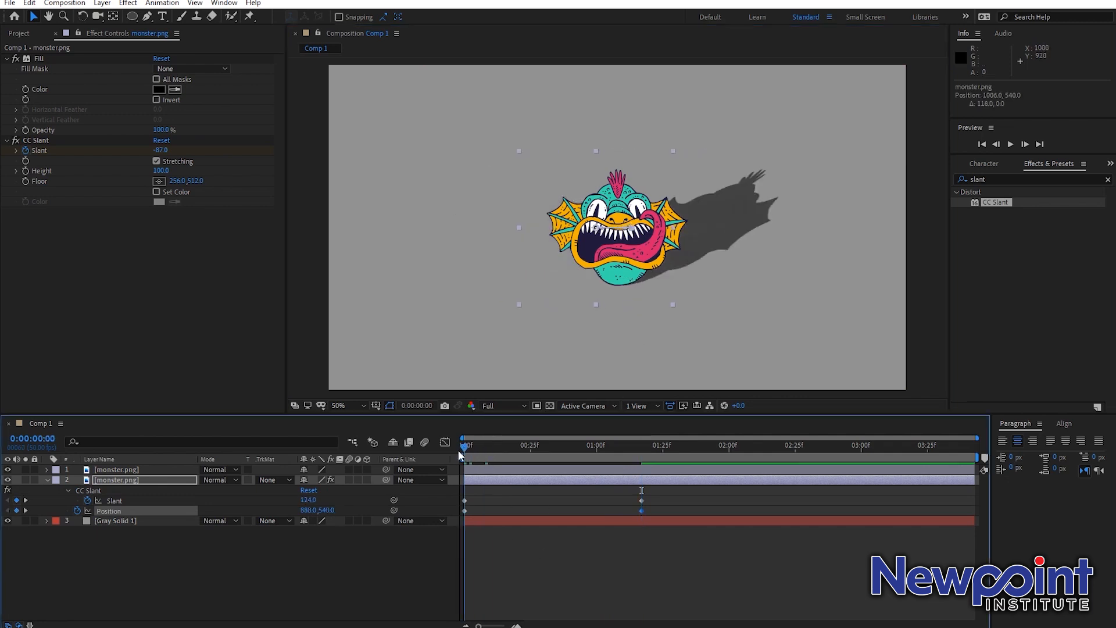
click(522, 560)
key(space)
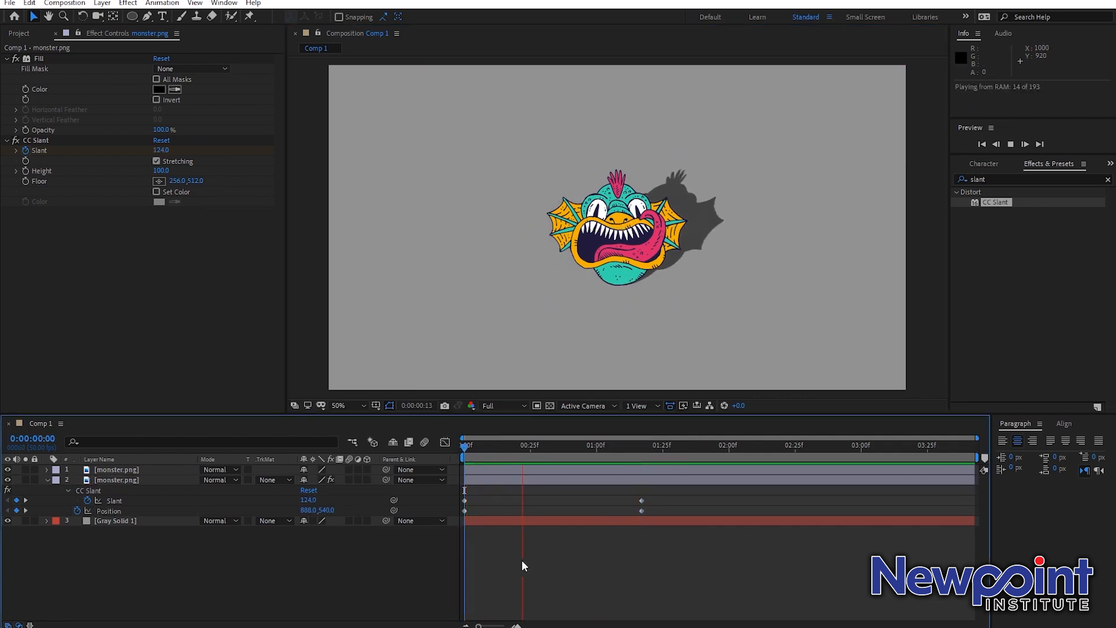
key(space)
key(space)
drag(581, 452, 631, 472)
click(669, 448)
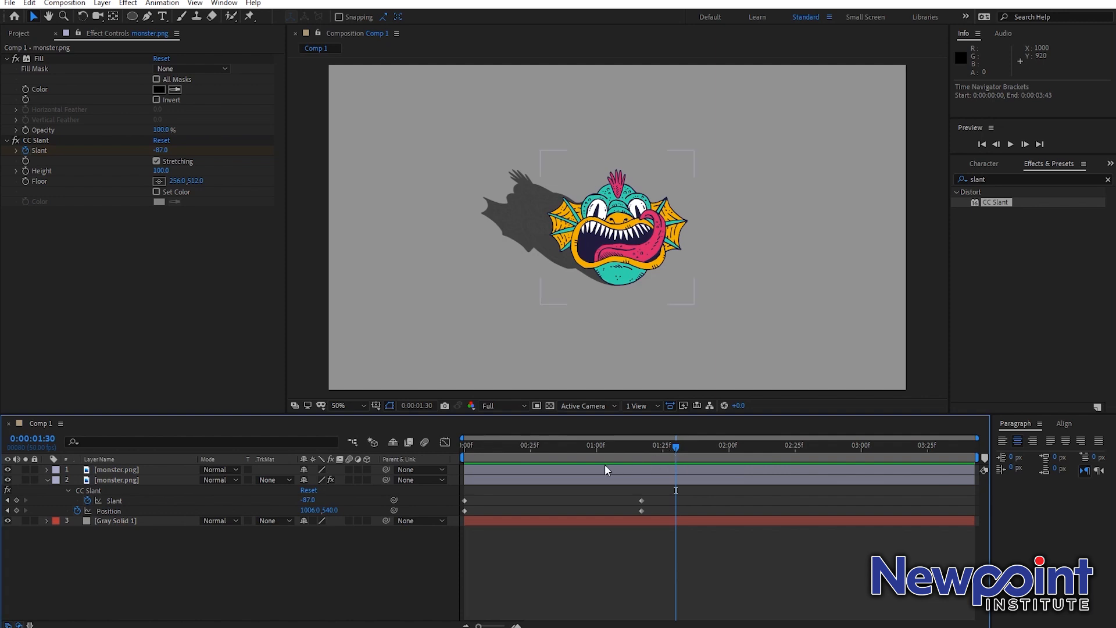
drag(535, 457, 255, 482)
Step: Keyframe the shadow layer's opacity at 57% at 0:00:00:00 and at 0:00:01:17
click(130, 480)
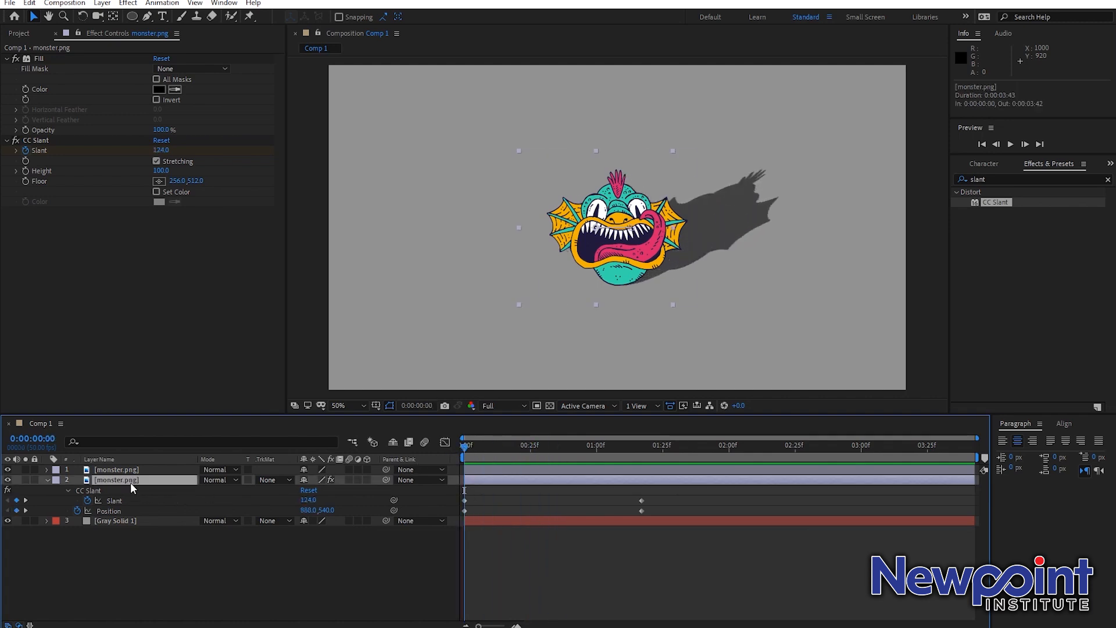
key(shift+t)
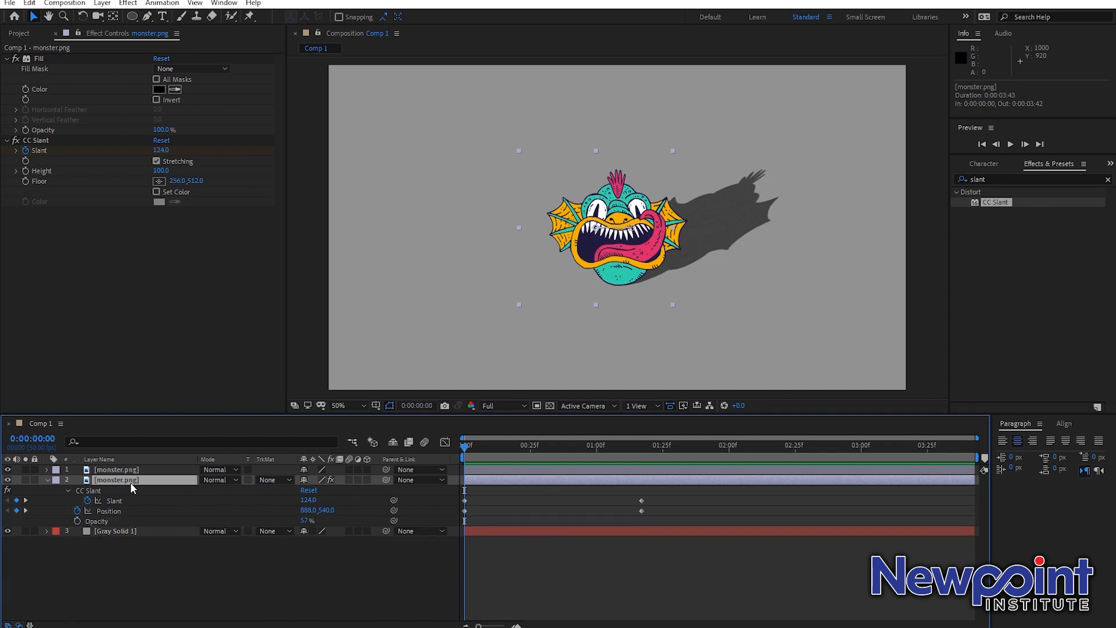
click(77, 521)
drag(608, 451, 639, 453)
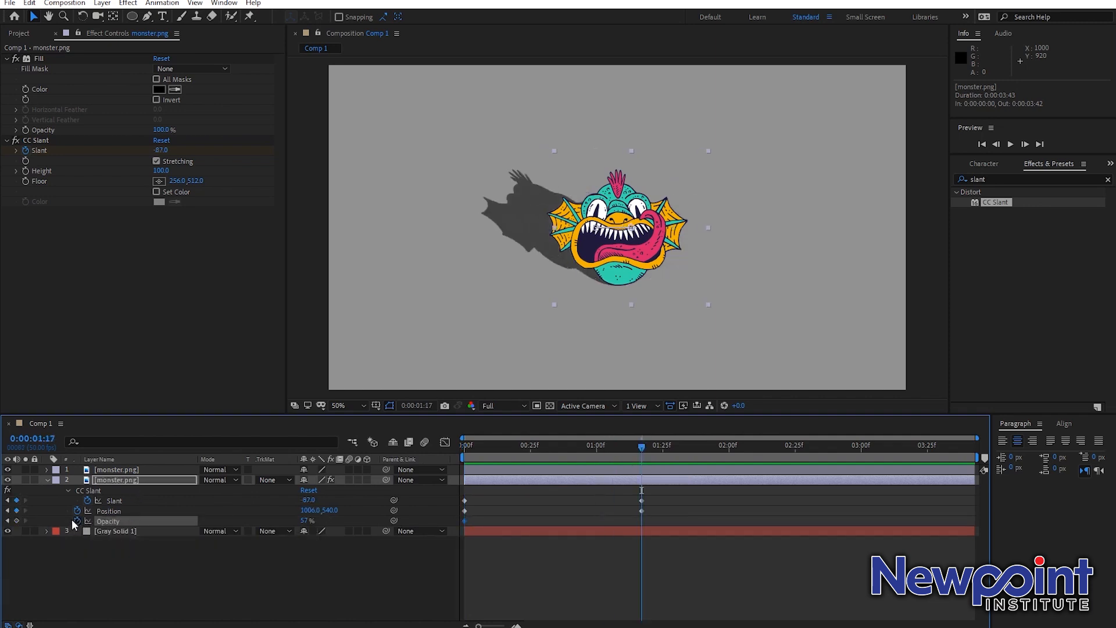
Step: Set the shadow's opacity to 100% at 0:00:00:32 and play the animation from the start
click(549, 447)
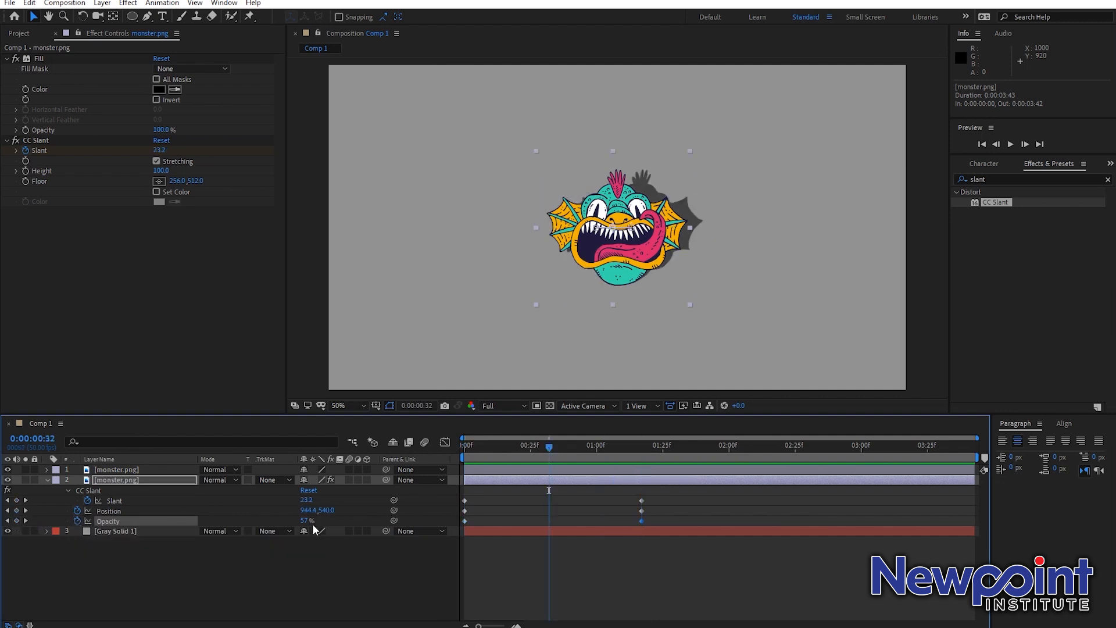
drag(304, 521, 553, 546)
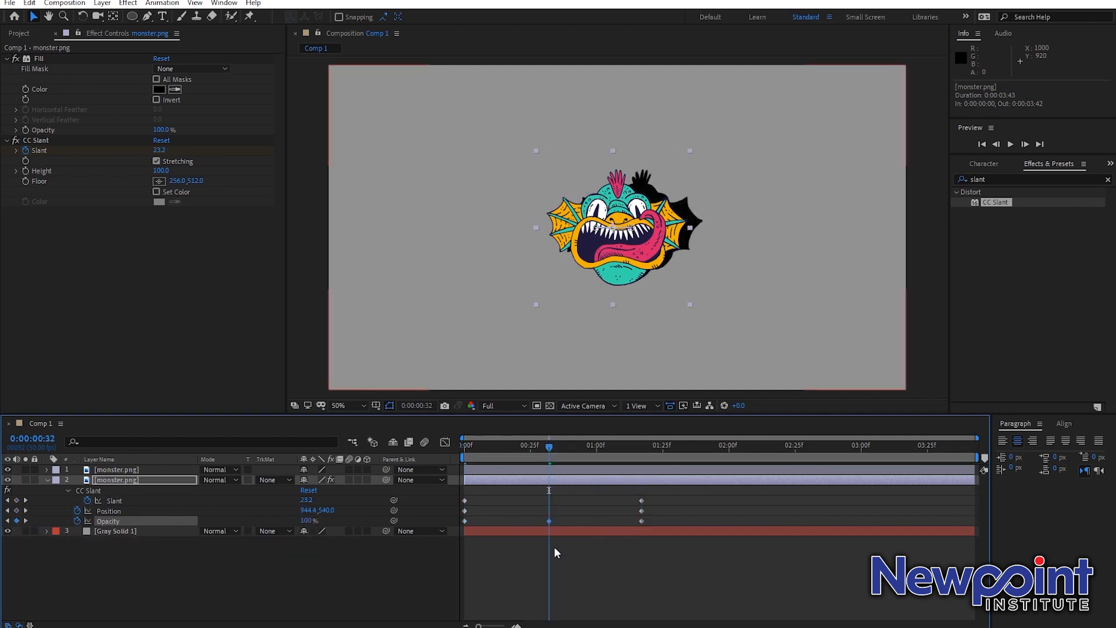
click(554, 546)
drag(497, 448, 421, 450)
key(space)
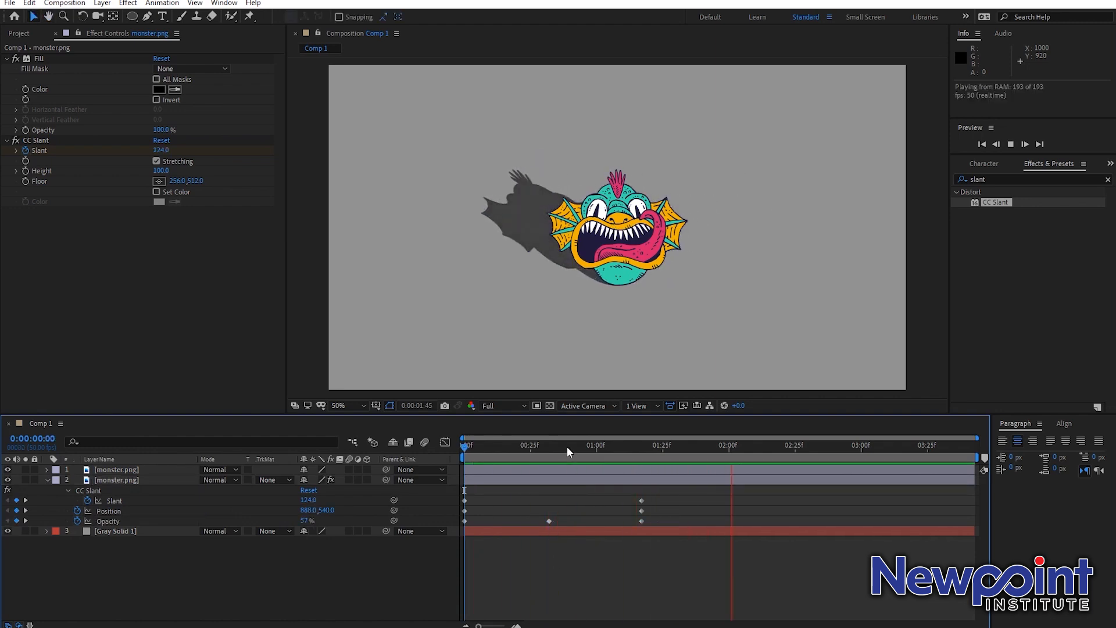
Step: Lower the shadow's opacity at the 0:00:00:32 keyframe and preview the animation again
click(549, 445)
drag(307, 521, 284, 522)
click(545, 575)
key(space)
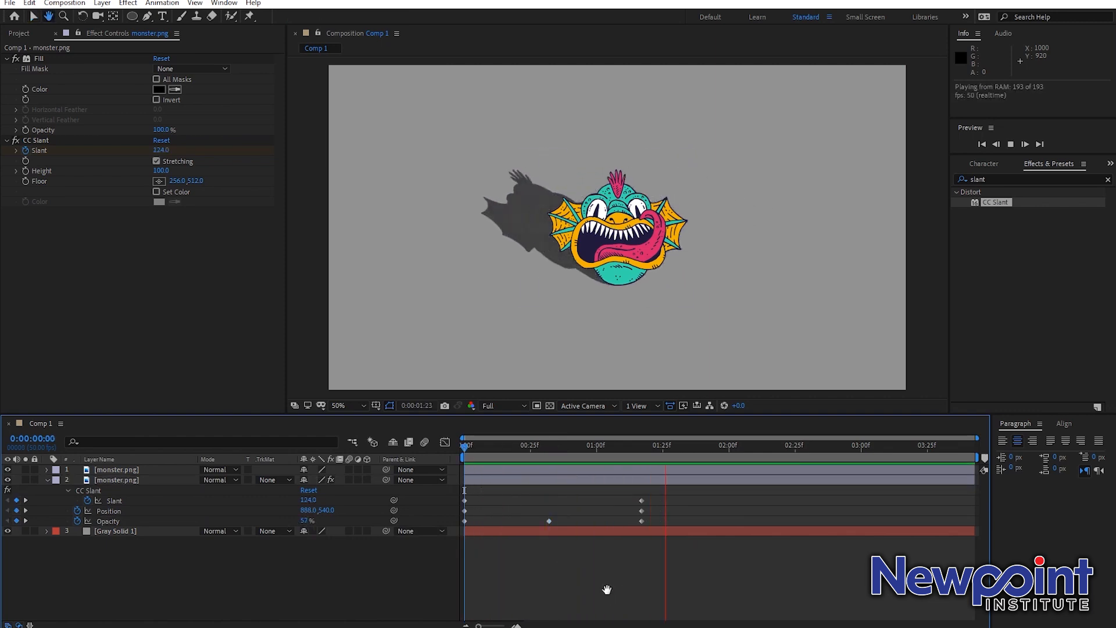
key(space)
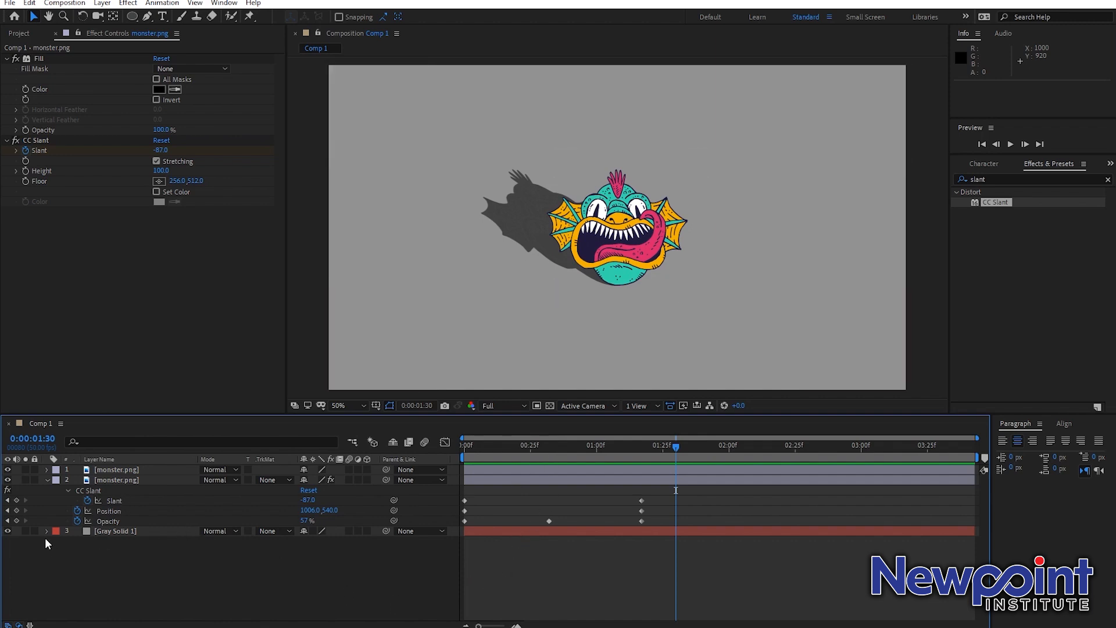
Step: Delete the black slanted shadow copy of monster.png from the composition
click(8, 479)
click(113, 479)
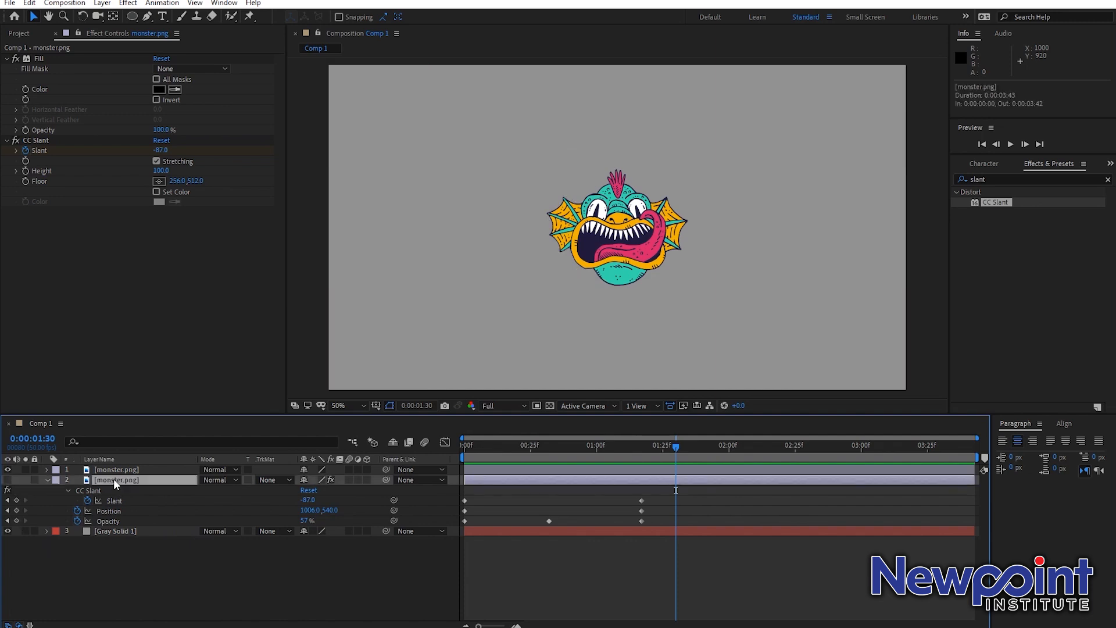
key(Delete)
Step: Scale the remaining monster.png layer up to 182%
click(115, 468)
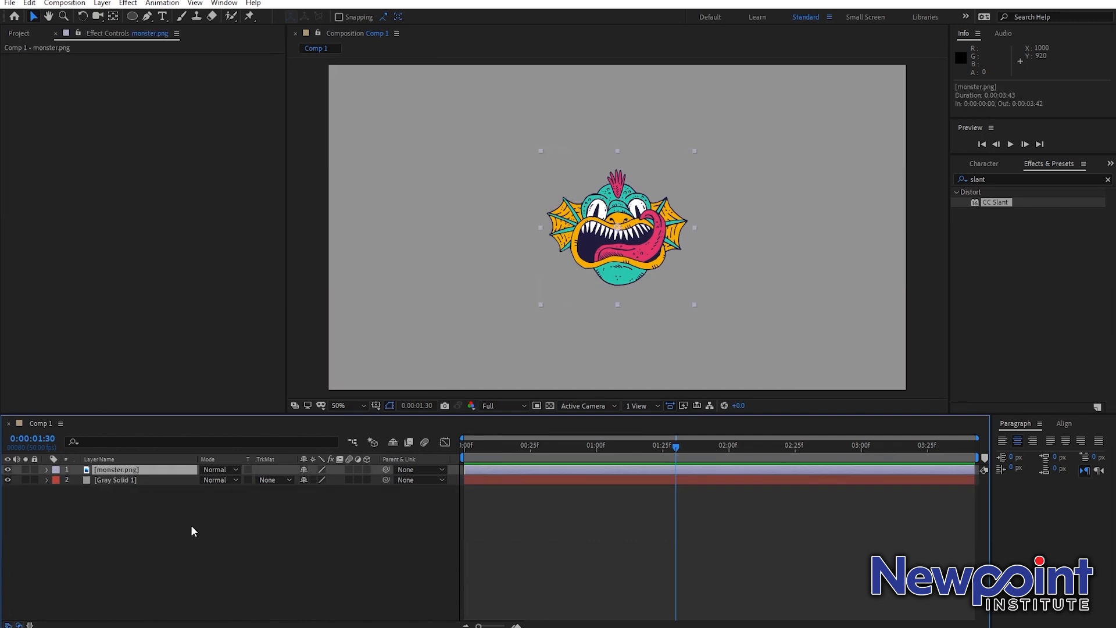
key(s)
drag(318, 479, 361, 478)
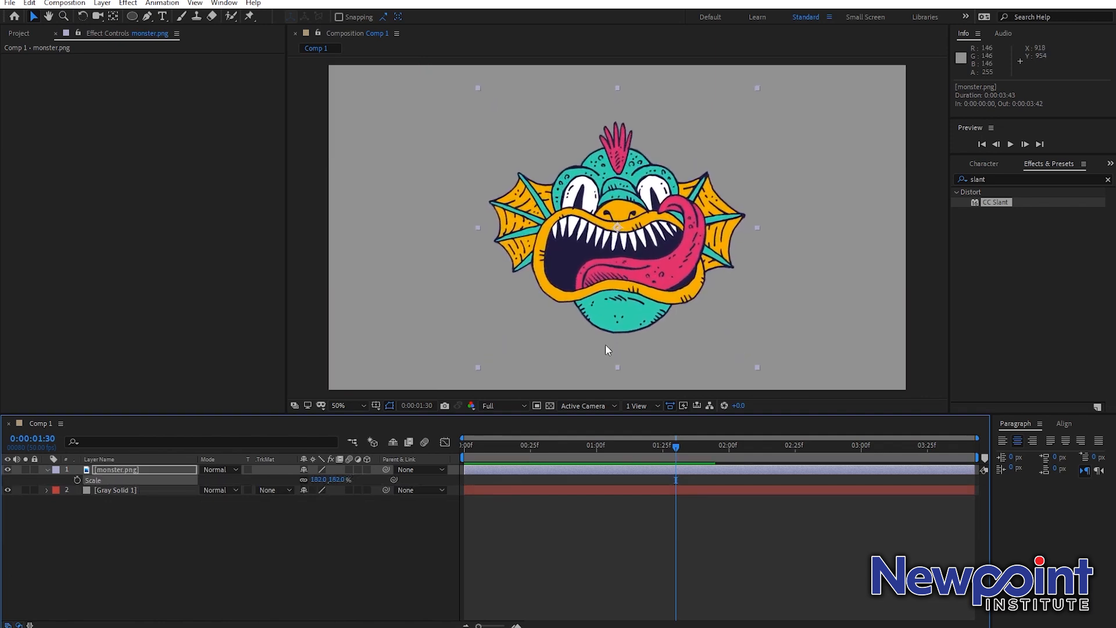
click(575, 578)
Step: Place five Puppet pins on the monster: below the crest, on the lower tongue, on the chin and at both sides of the mouth
click(138, 471)
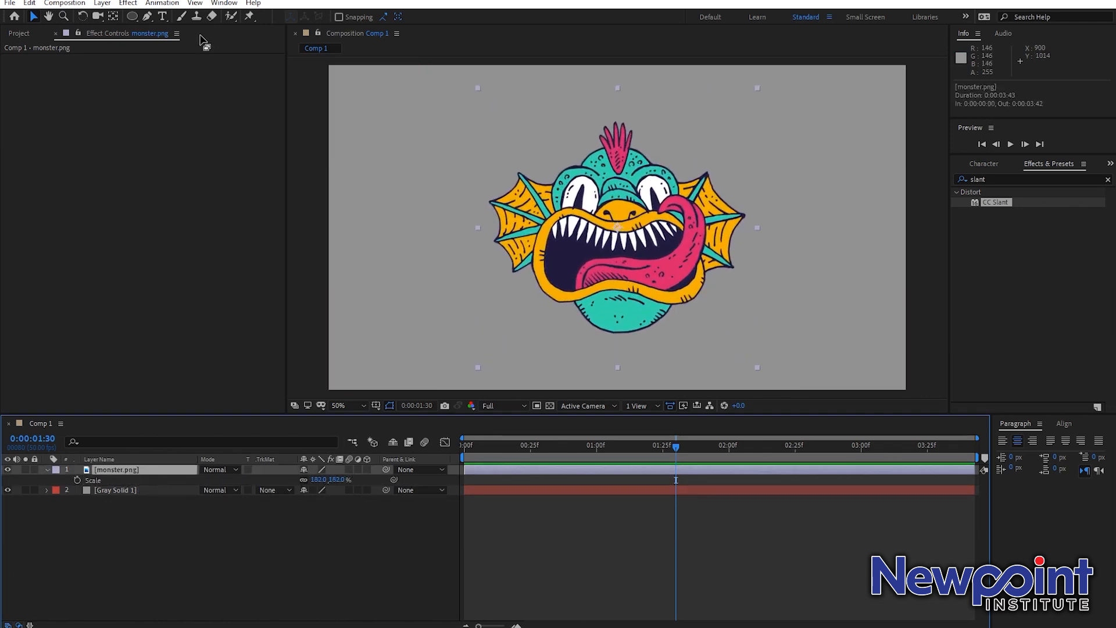
click(250, 17)
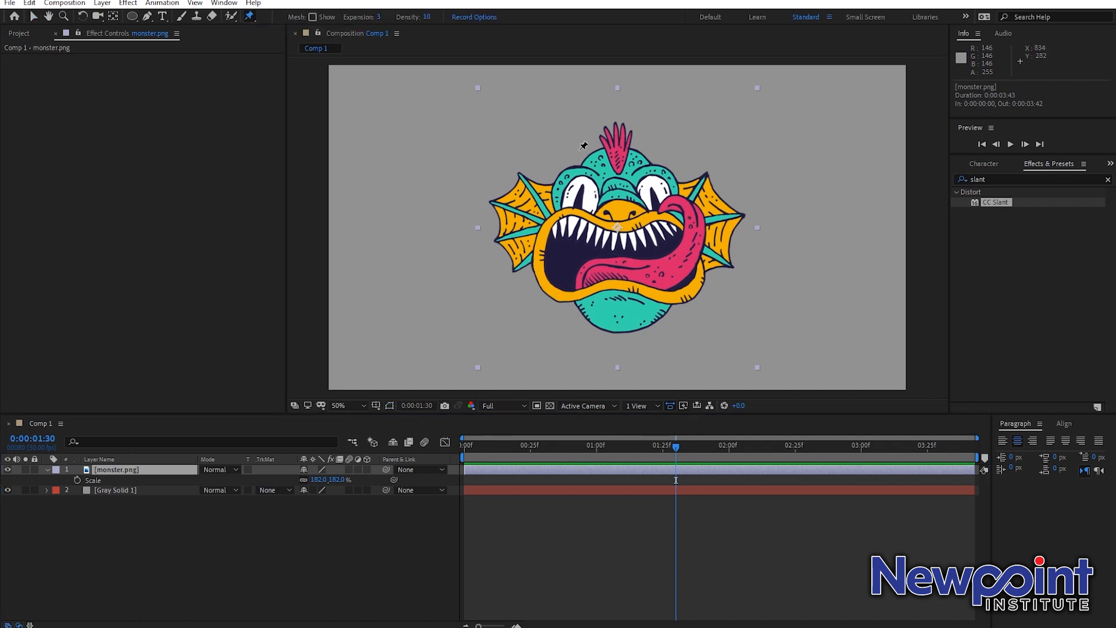
click(615, 167)
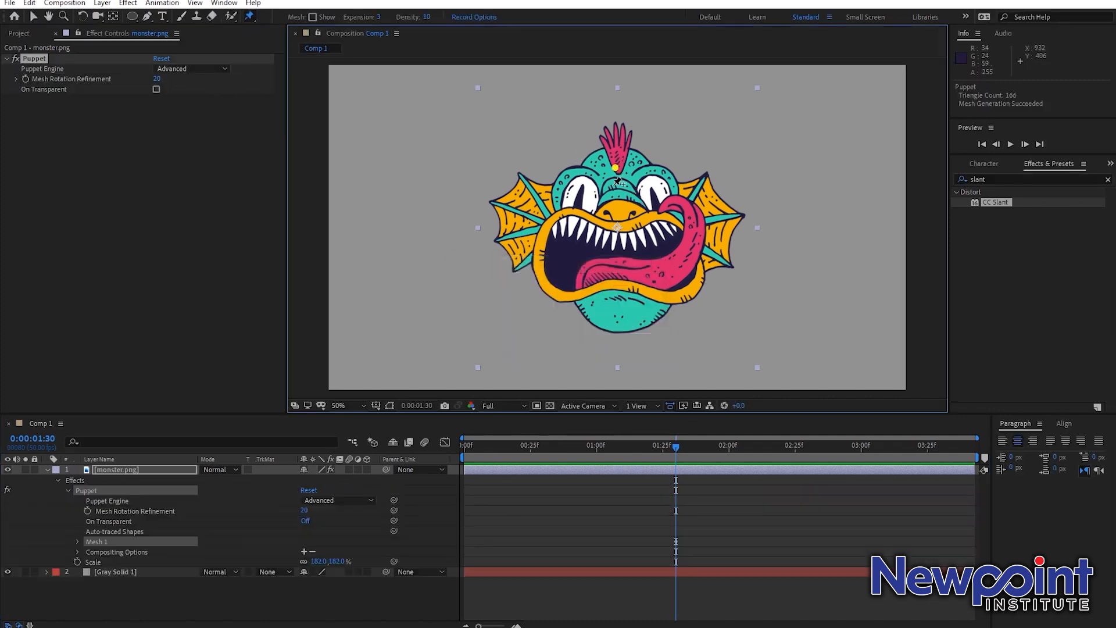
click(620, 266)
click(625, 328)
click(541, 227)
click(692, 228)
key(v)
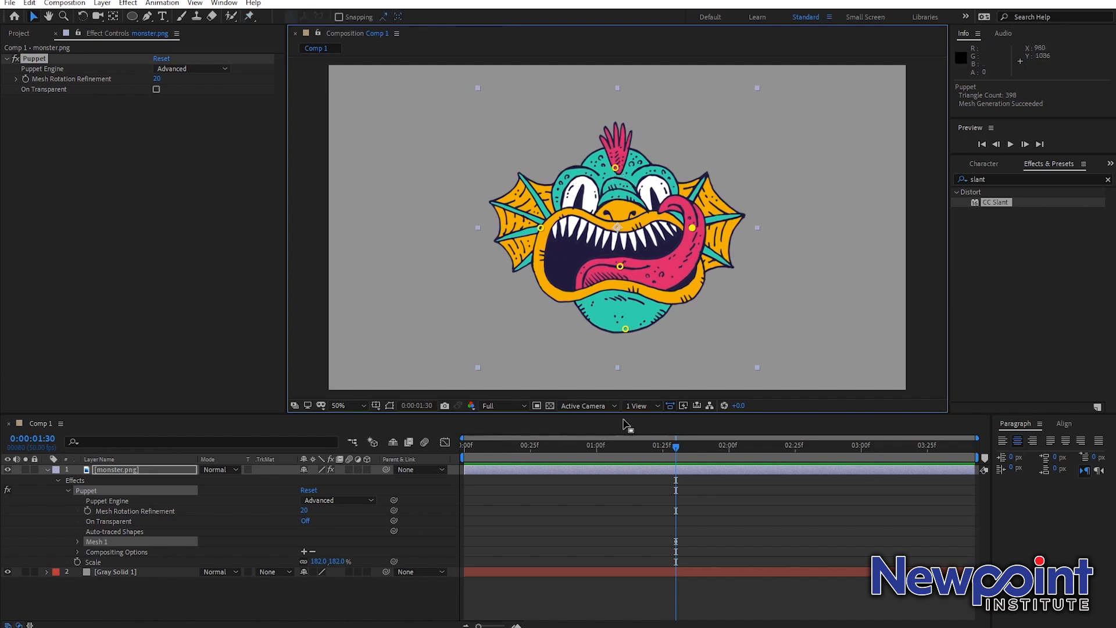
Step: Show the pin keyframes and, at 0:00:01:05, move both side pins up and outward to 90.1, 232.9 and 438.4, 219.7
key(u)
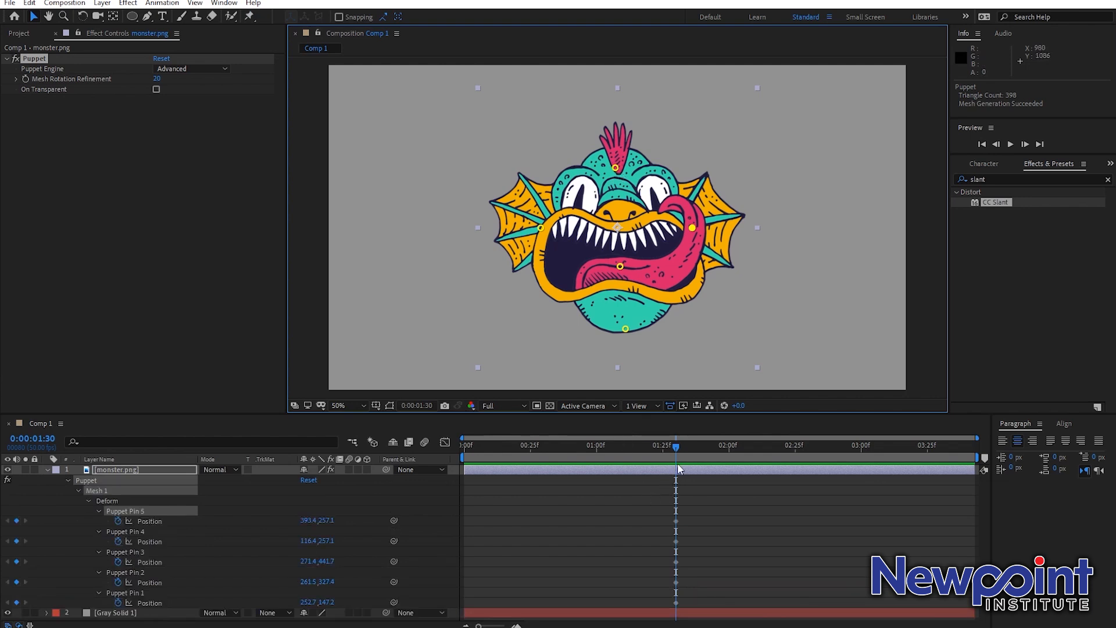
drag(675, 446, 639, 454)
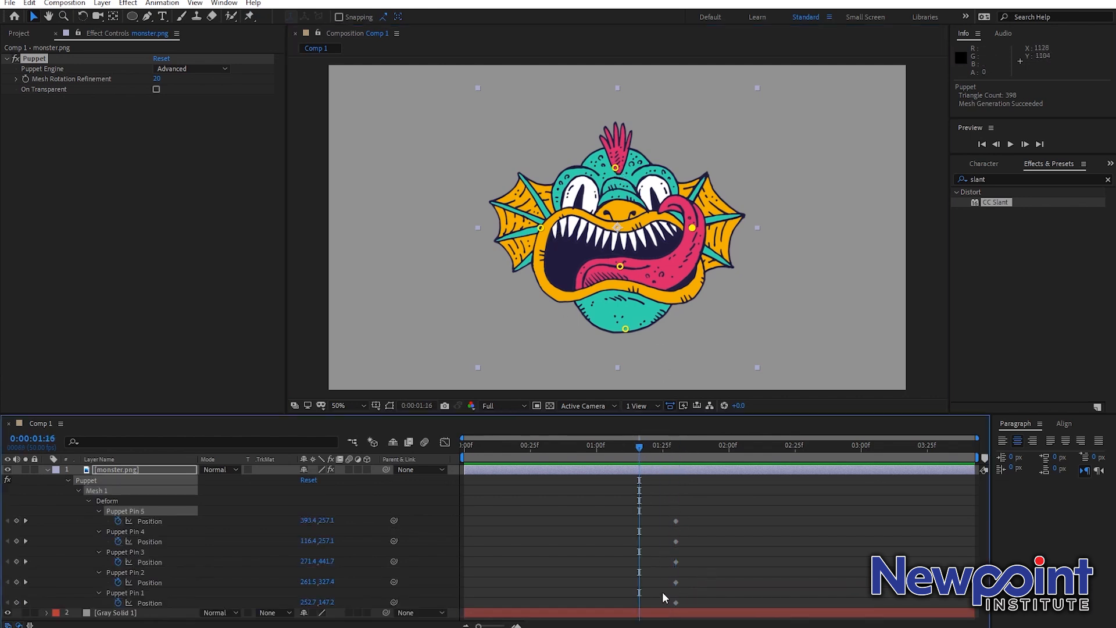
drag(565, 451, 608, 473)
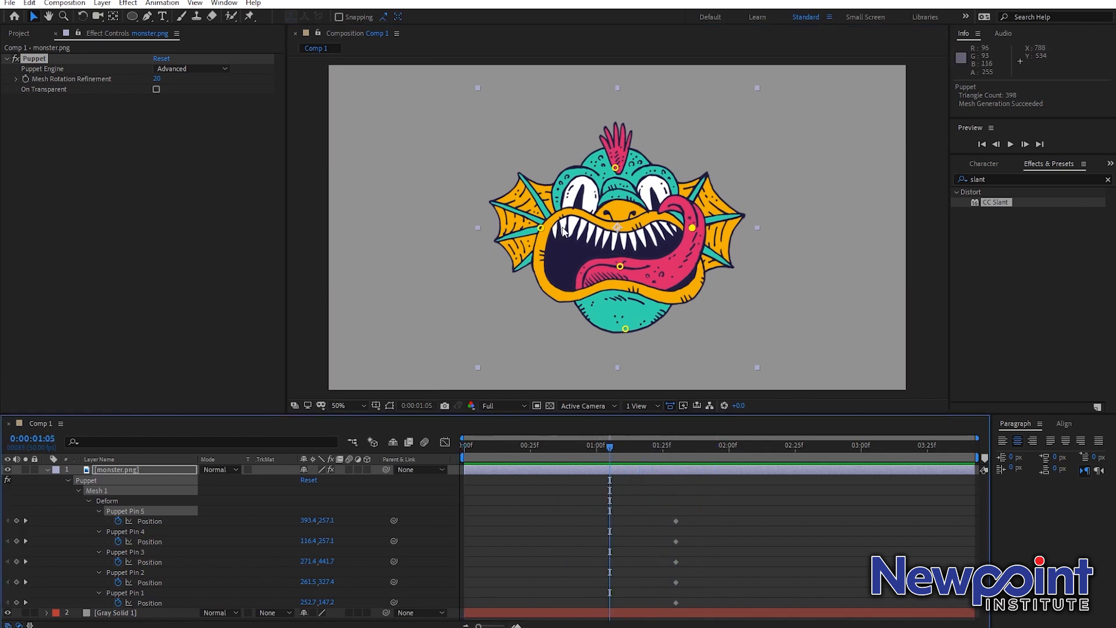
drag(541, 228, 527, 215)
drag(693, 228, 718, 209)
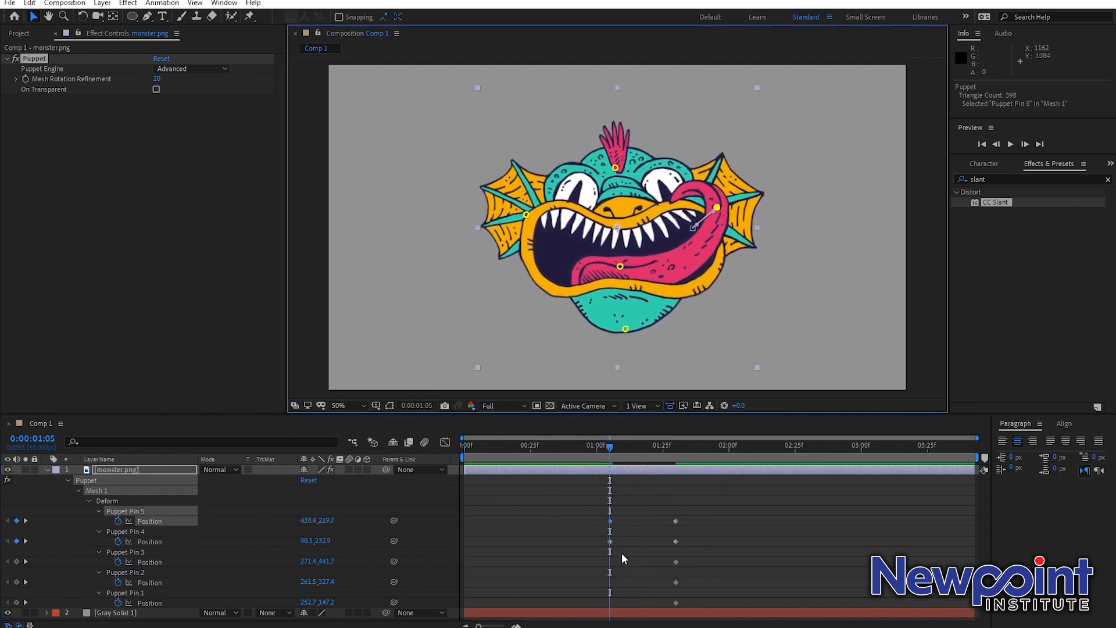
Step: Play back the puppet pin animation between the two sets of keyframes
mouse_move(610, 455)
mouse_down()
mouse_move(657, 460)
mouse_move(601, 453)
mouse_move(663, 466)
mouse_move(592, 454)
mouse_move(639, 459)
mouse_move(614, 472)
mouse_up()
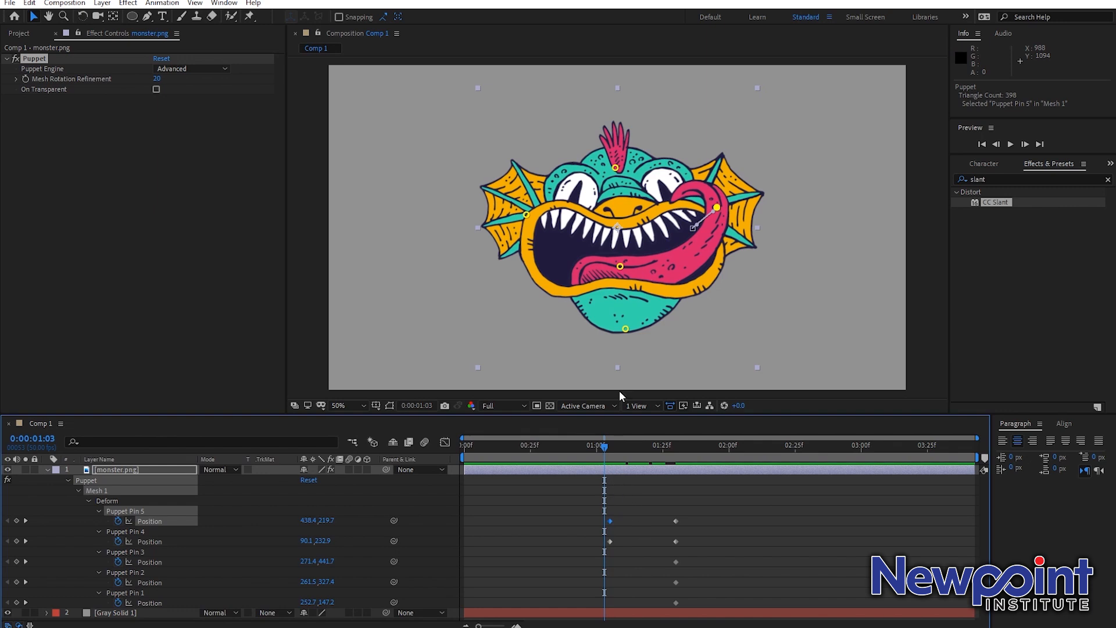
key(space)
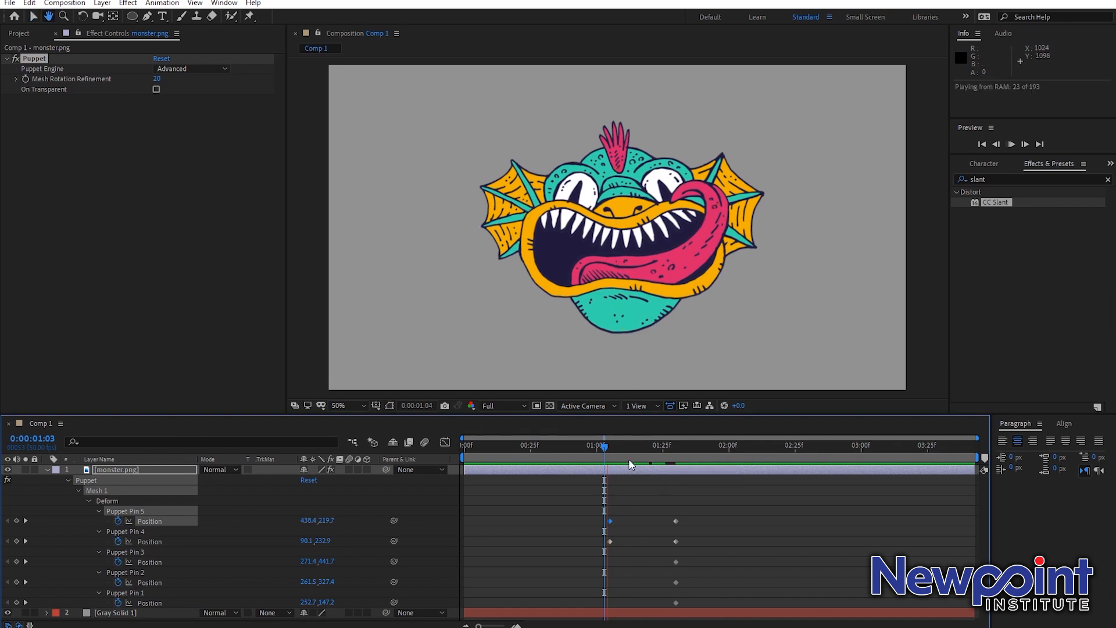
key(space)
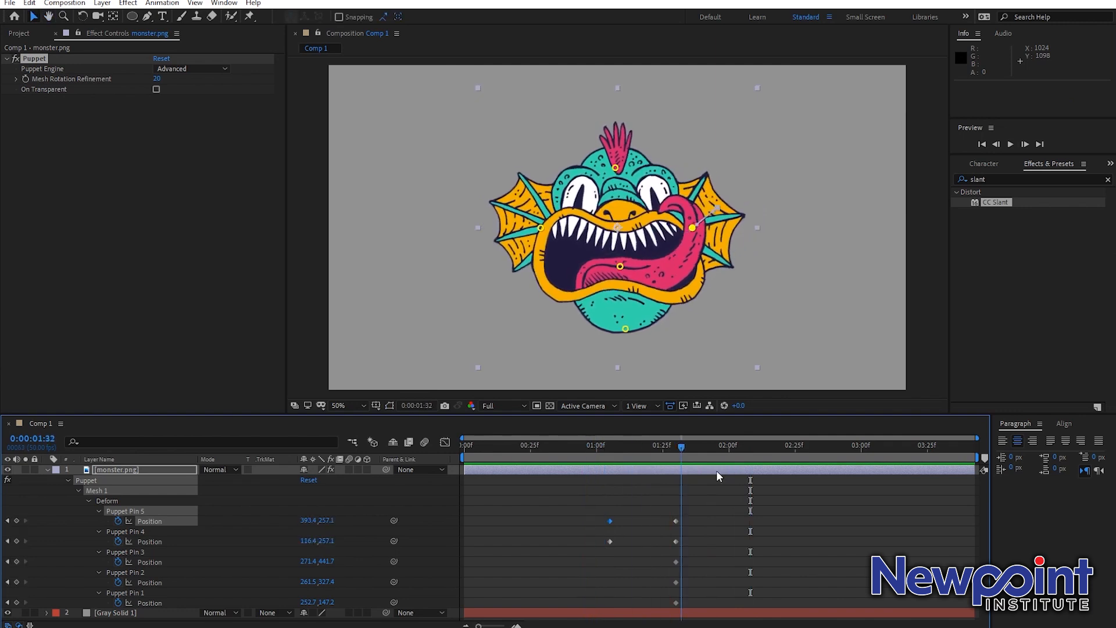
Step: At 0:00:02:02, move the two side pins down to 408.7, 349.4 and 117.5, 338.4, and play back the animation
drag(696, 226, 700, 278)
drag(540, 228, 541, 274)
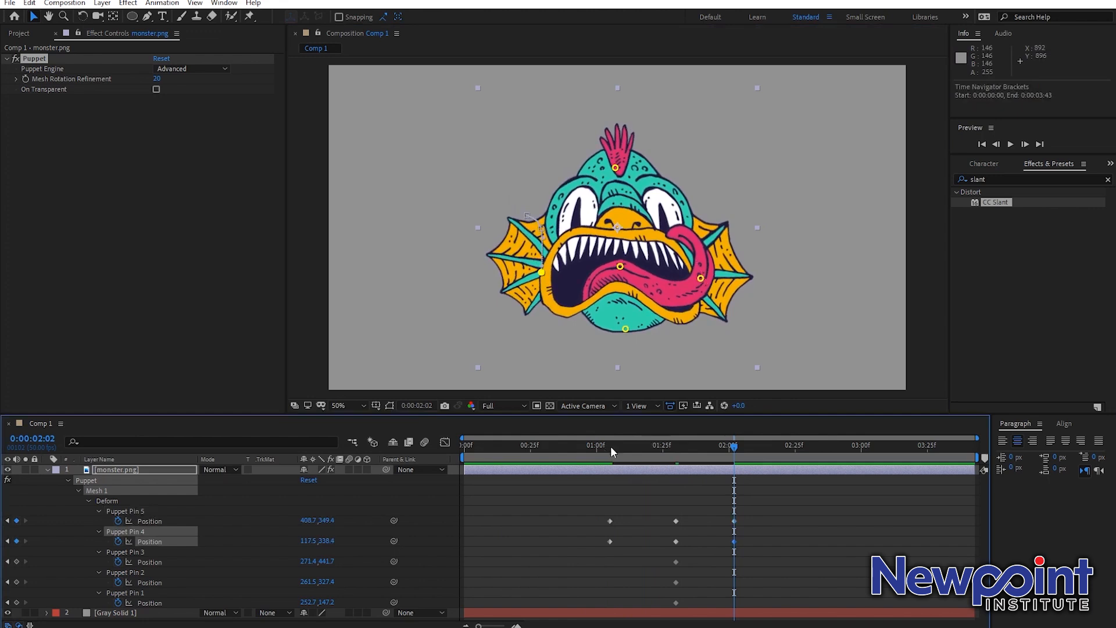
click(617, 446)
key(space)
click(599, 447)
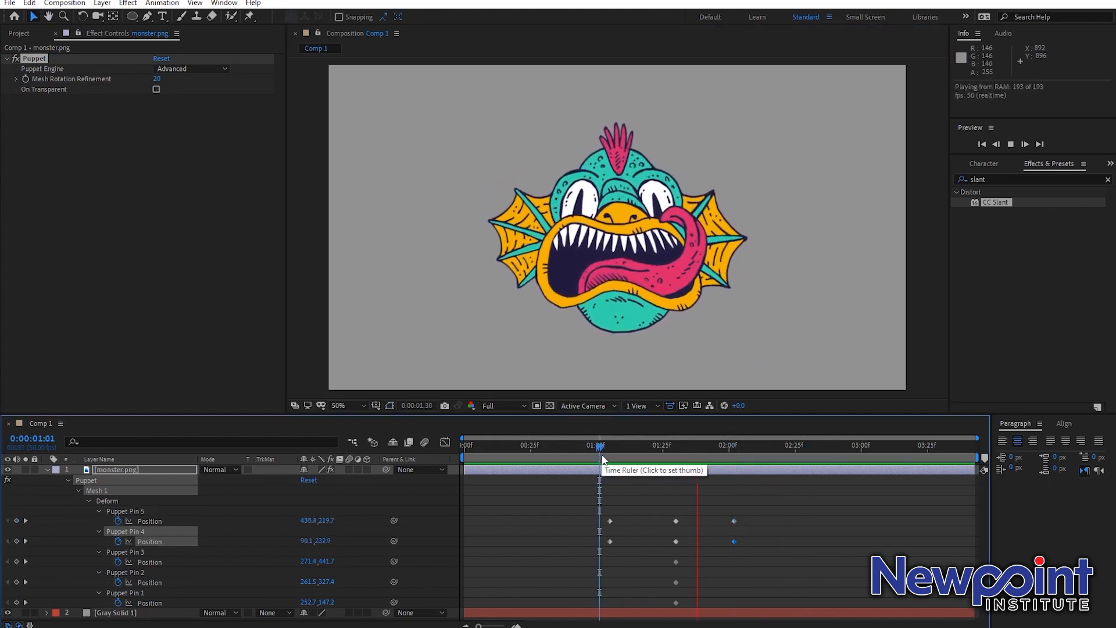
key(space)
mouse_move(652, 452)
mouse_down()
mouse_move(602, 452)
mouse_move(682, 462)
mouse_move(650, 461)
mouse_up()
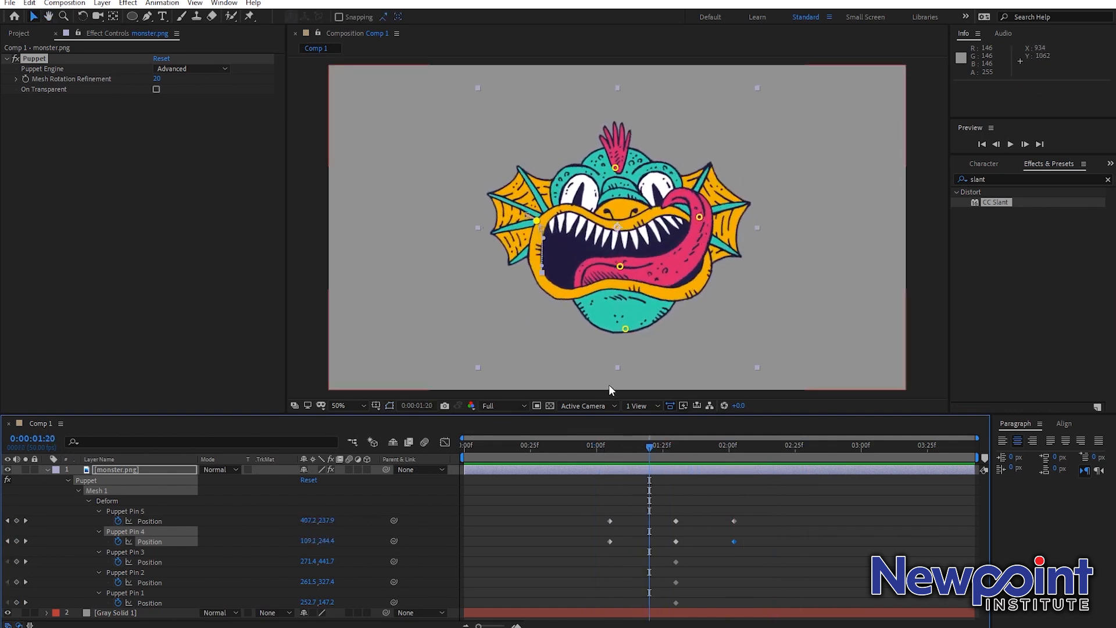
Step: Delete the monster.png layer and add kick.jpg to Comp 1 above the gray solid
key(u)
click(326, 516)
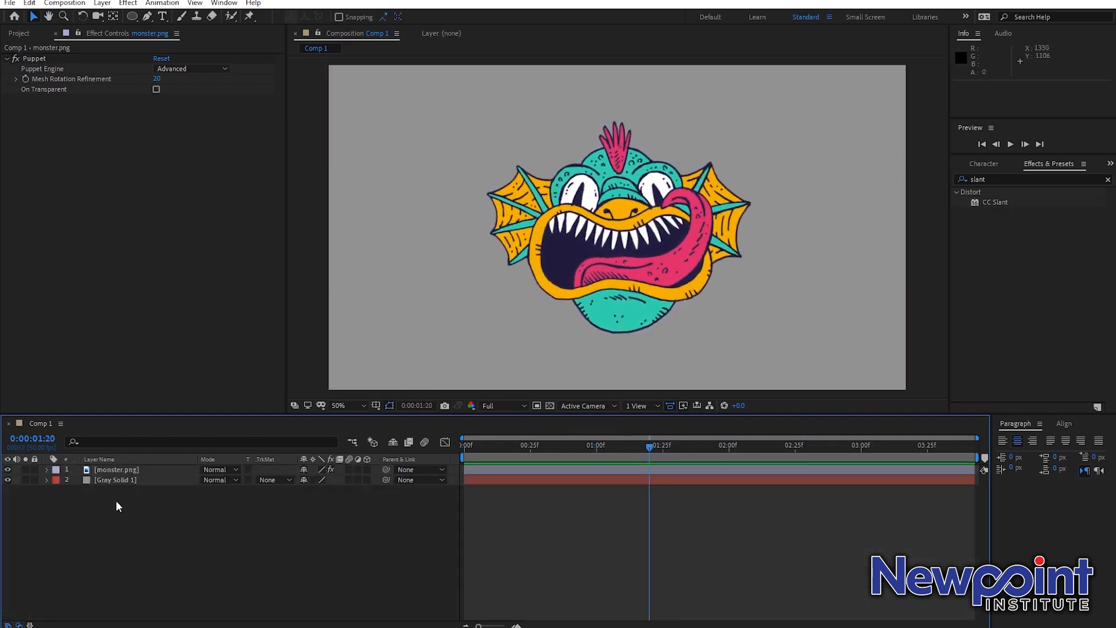
click(113, 468)
key(Delete)
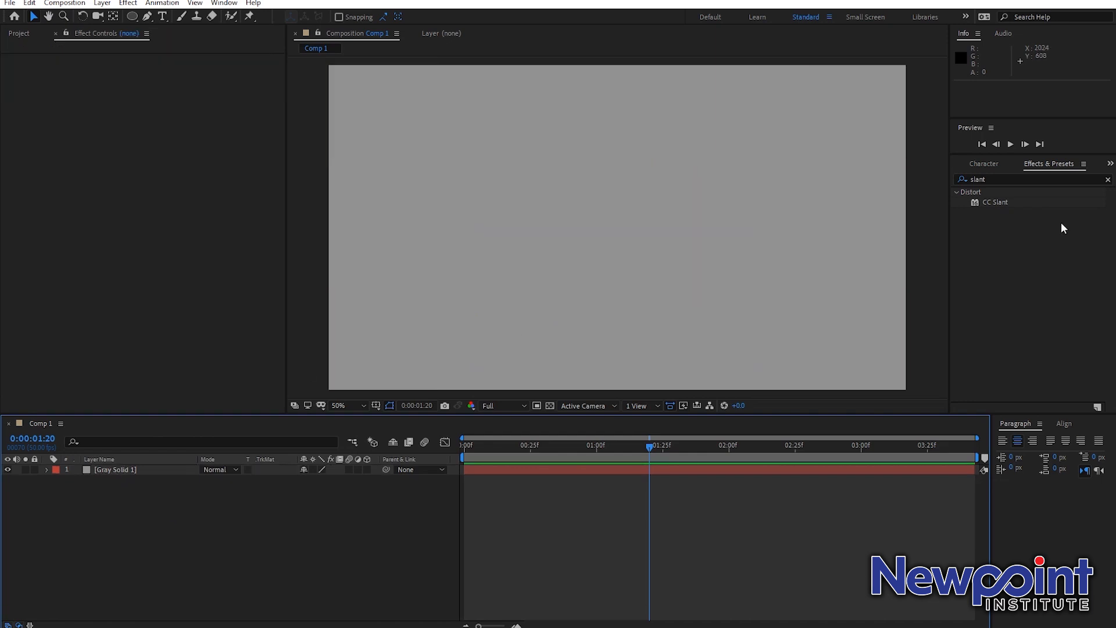
mouse_move(1114, 130)
click(1024, 185)
drag(407, 354, 182, 528)
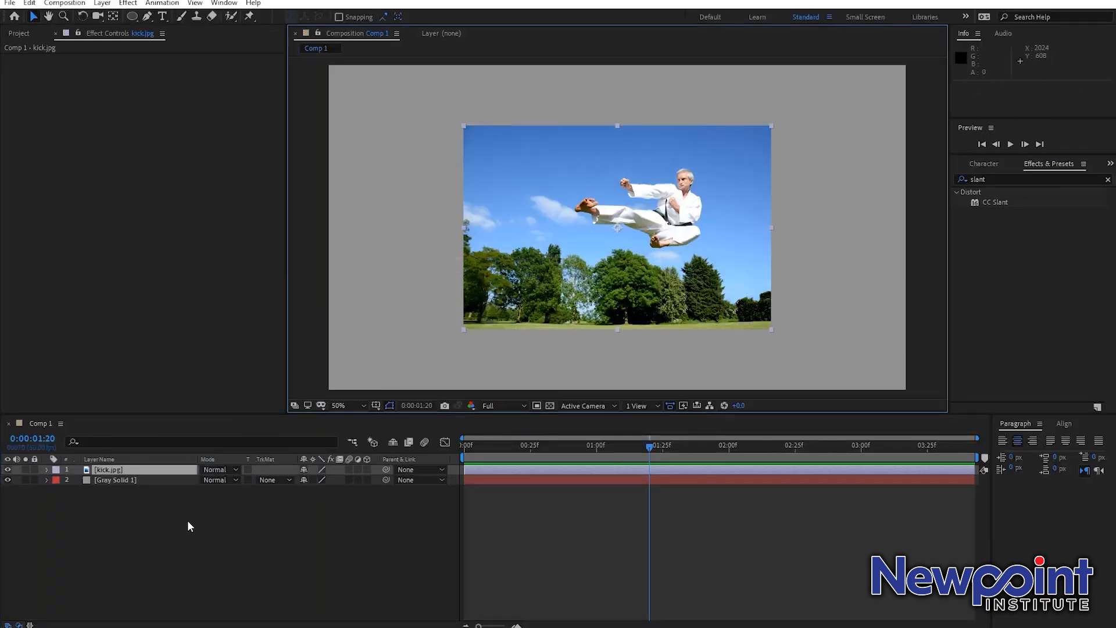
Step: Scale the kick.jpg layer up to 190% and duplicate it
key(s)
drag(316, 479, 366, 476)
click(133, 575)
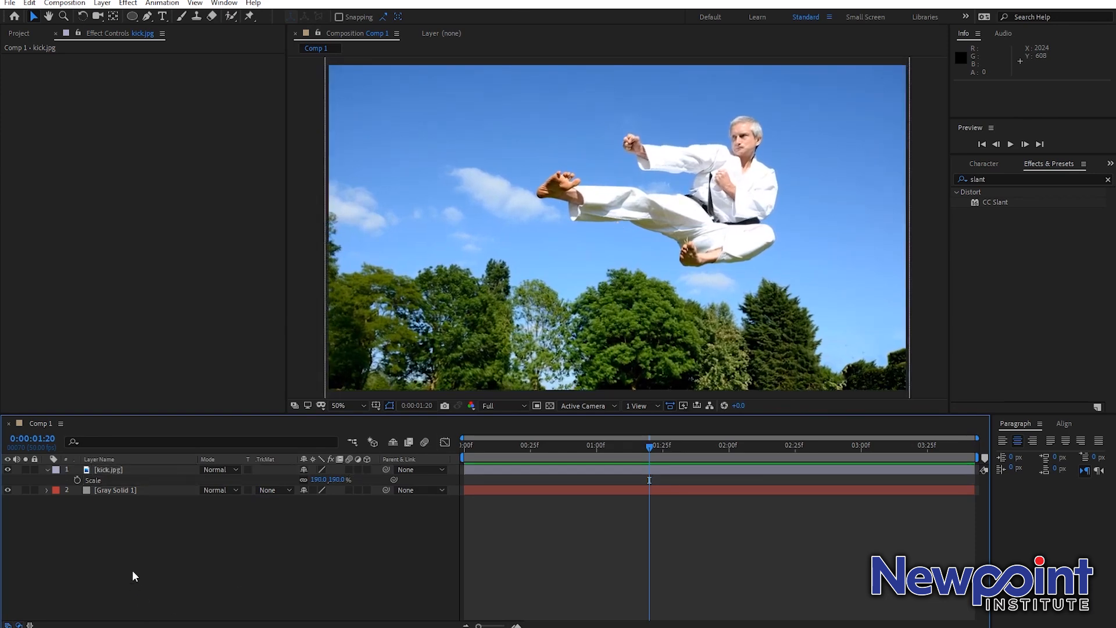
click(127, 471)
key(ctrl+d)
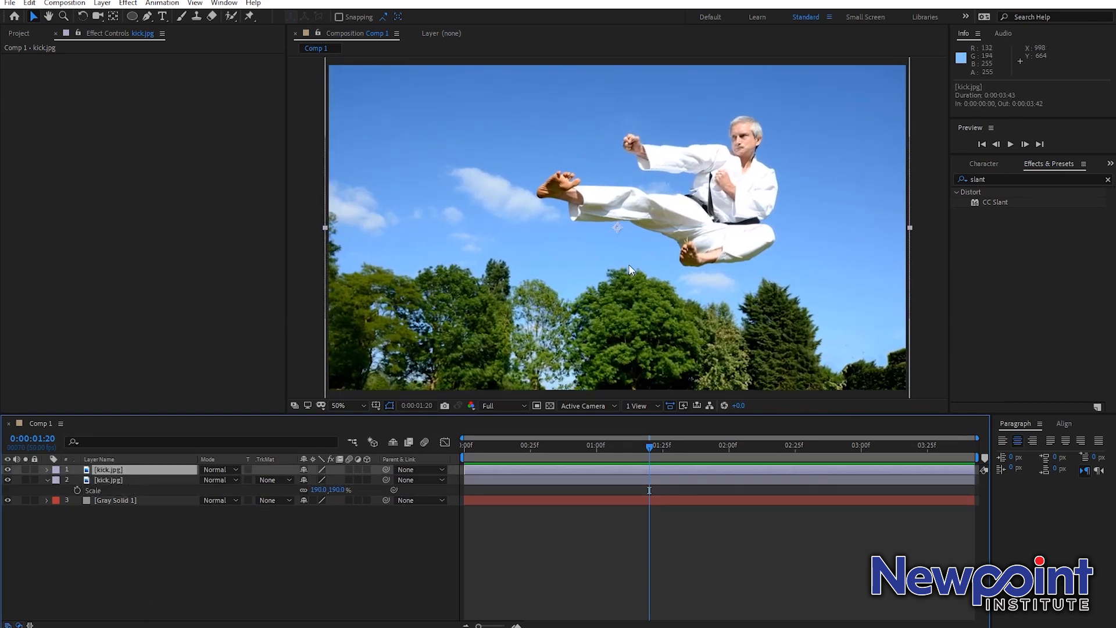
Step: Trace a closed Pen mask loosely around the jumping man on the upper kick.jpg layer and check the cutout without the lower copy
scroll(631, 264, up, 2)
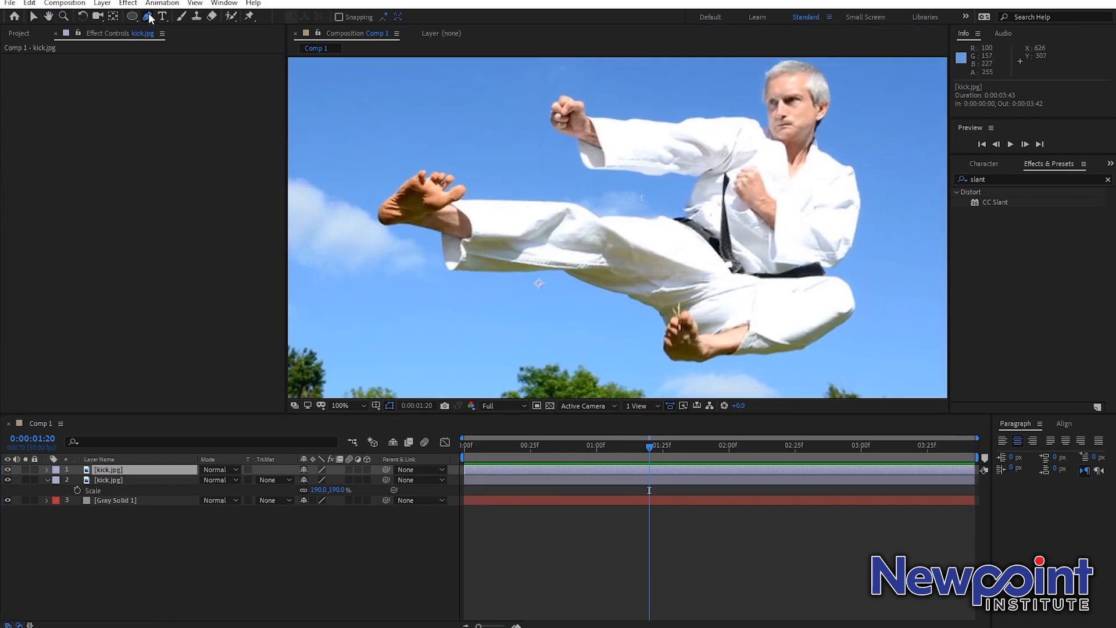
click(148, 16)
scroll(459, 266, up, 1)
scroll(581, 255, up, 1)
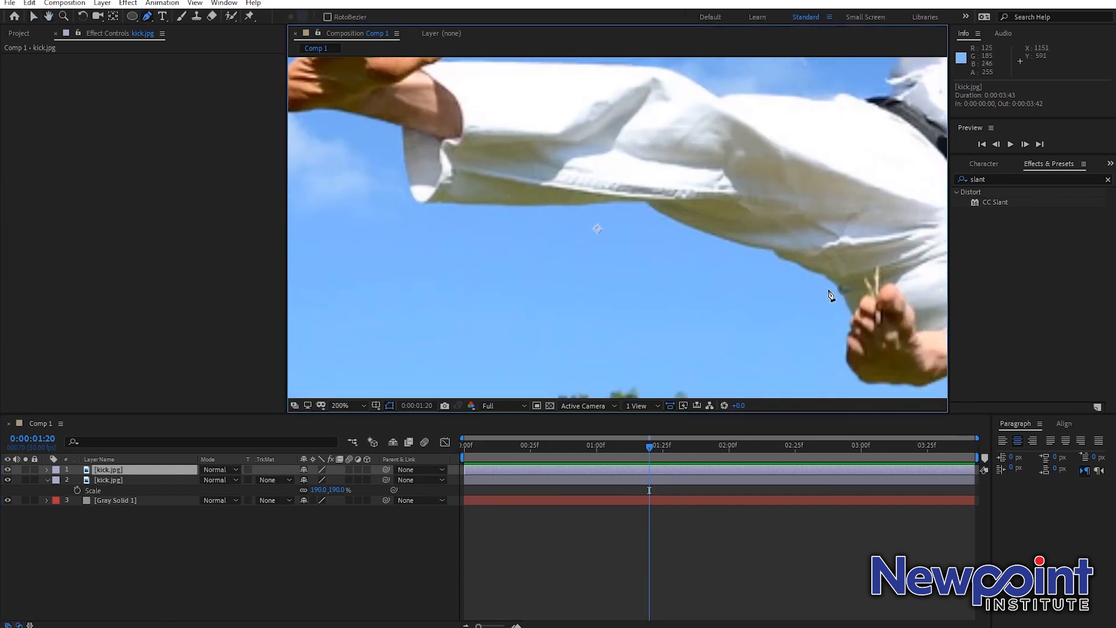
click(830, 287)
drag(757, 250, 749, 247)
drag(647, 213, 634, 203)
drag(556, 211, 531, 214)
key(space)
drag(454, 219, 529, 232)
click(517, 171)
drag(516, 170, 451, 136)
key(space)
key(space)
drag(511, 89, 499, 151)
drag(574, 198, 507, 233)
key(space)
click(593, 219)
drag(684, 229, 698, 235)
drag(758, 253, 769, 257)
click(856, 262)
click(885, 195)
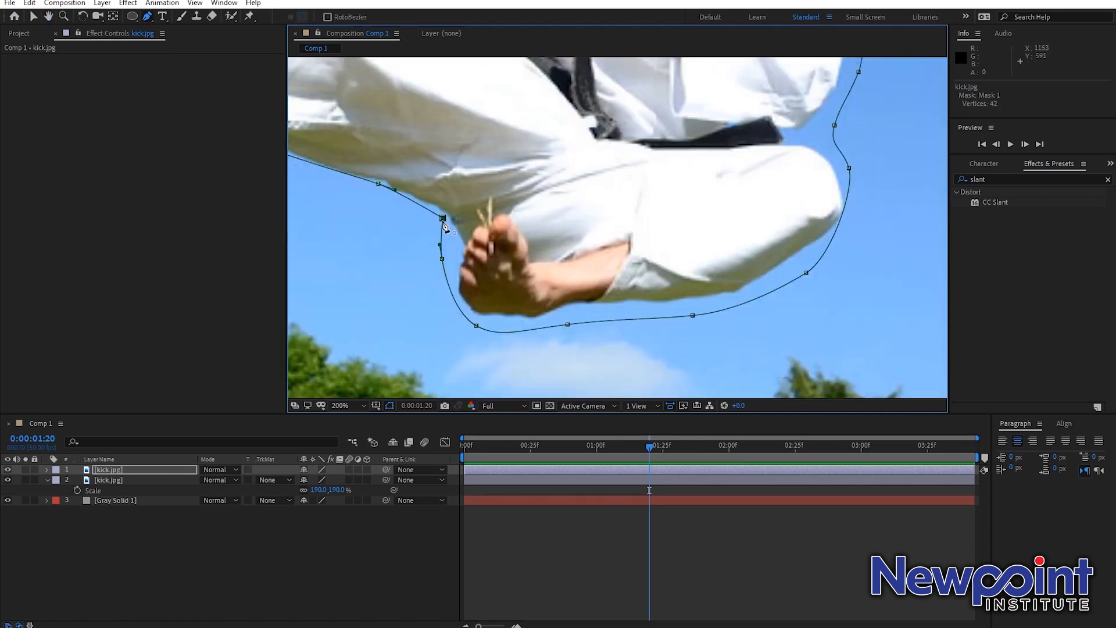
click(442, 217)
scroll(442, 218, down, 1)
key(space)
drag(512, 233, 639, 277)
scroll(665, 264, down, 1)
key(space)
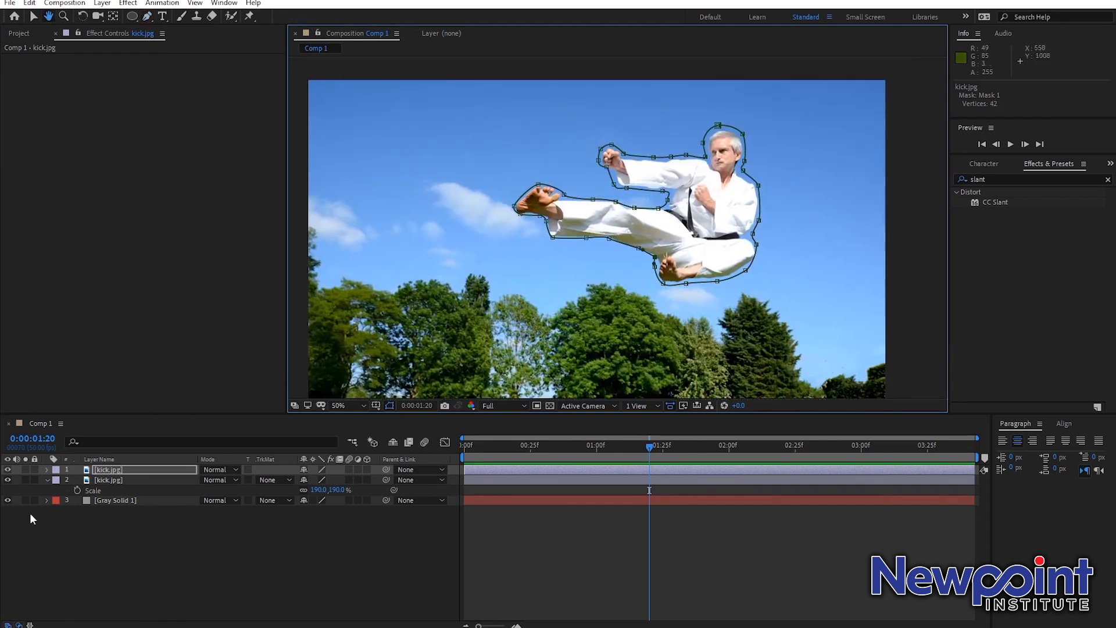
click(7, 480)
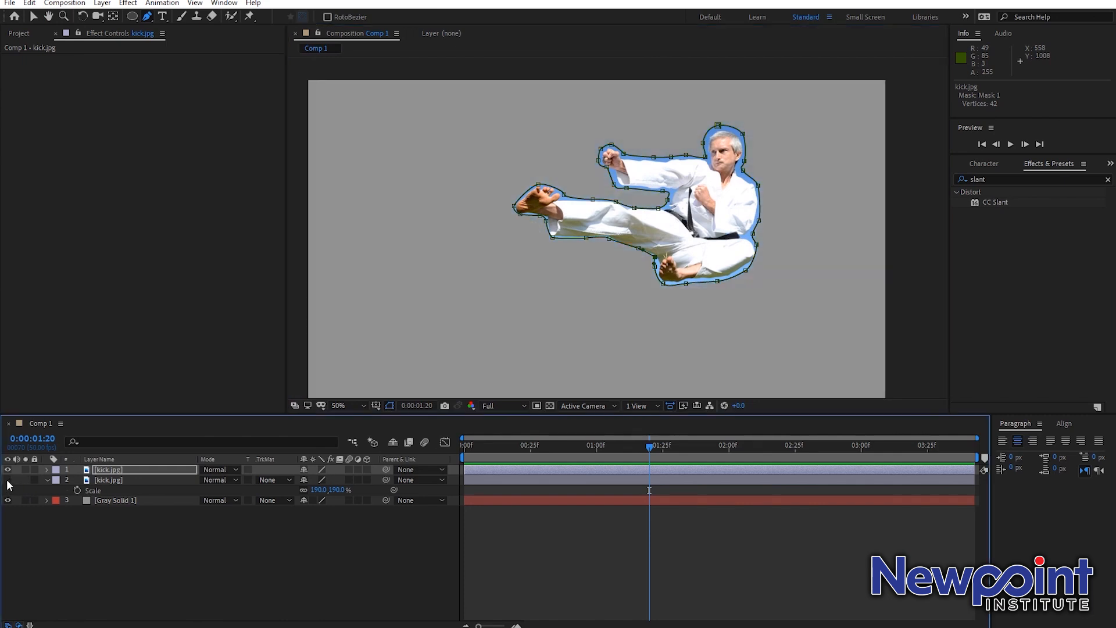
click(7, 480)
Step: Rename the masked kick.jpg layer Man and the unmasked one below it BG
click(116, 471)
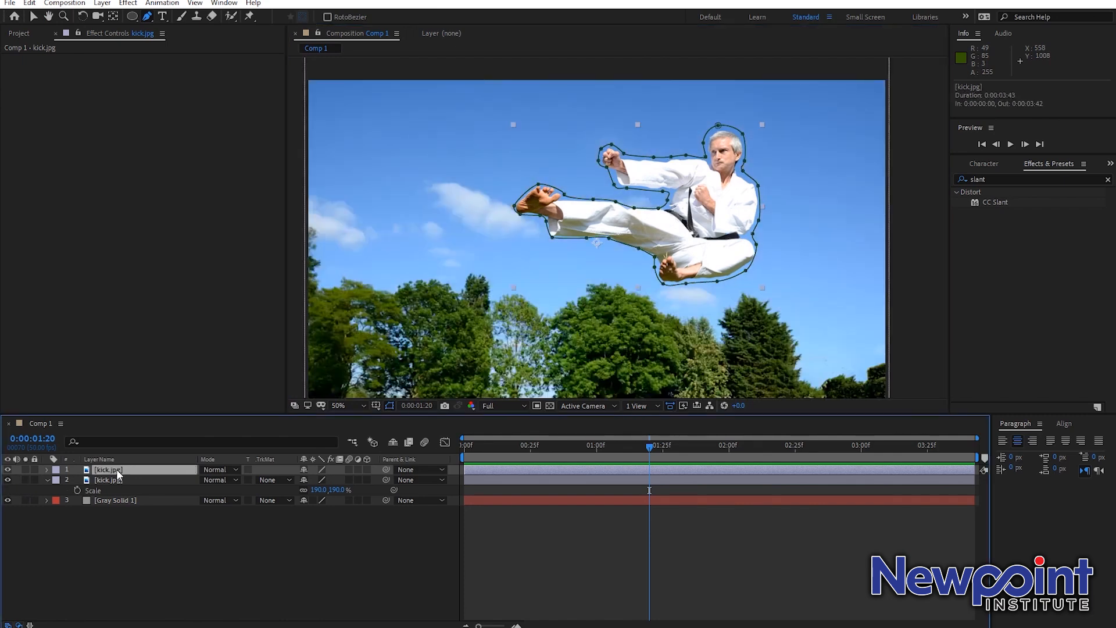
key(Return)
text(Man)
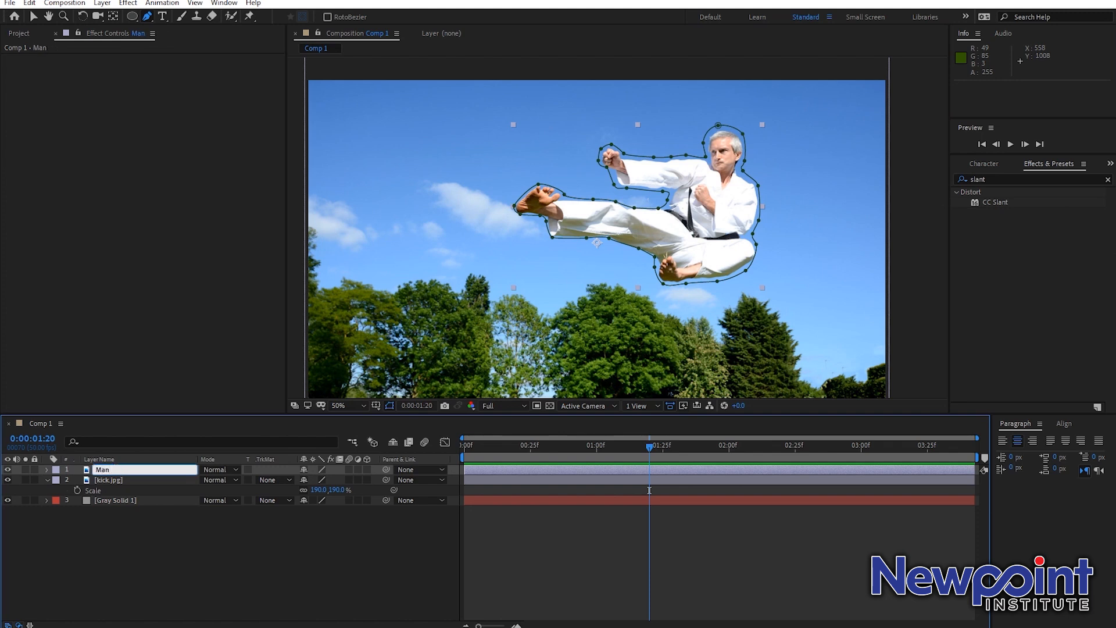
key(Return)
click(115, 480)
key(Return)
text(BG)
key(Return)
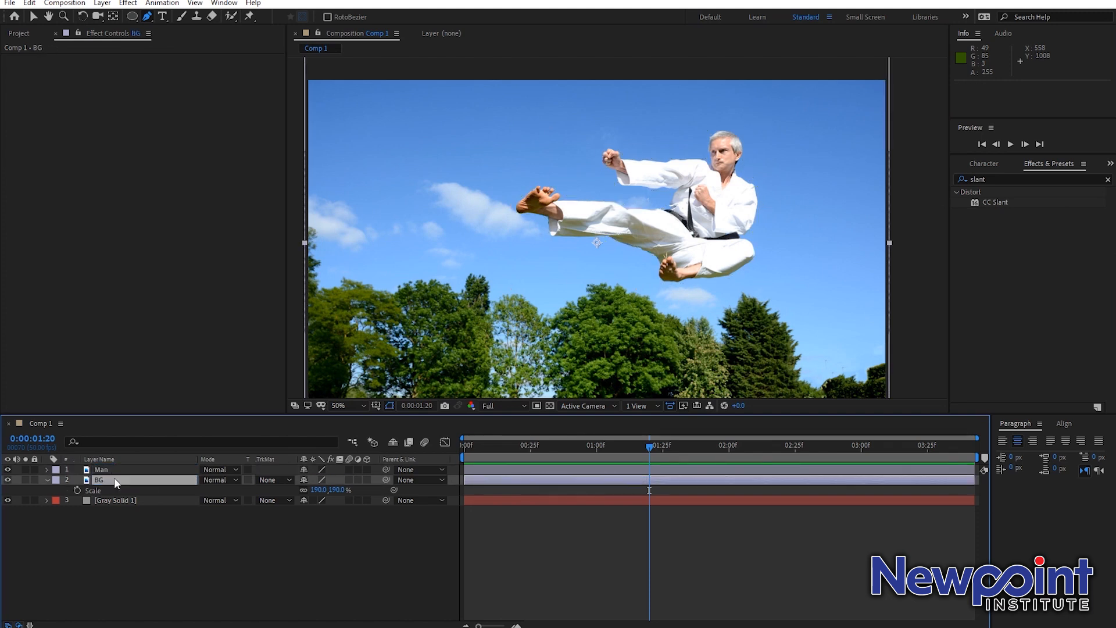
Step: Compare the Man and BG layers by toggling their visibility, leaving only BG hidden
click(8, 469)
click(145, 476)
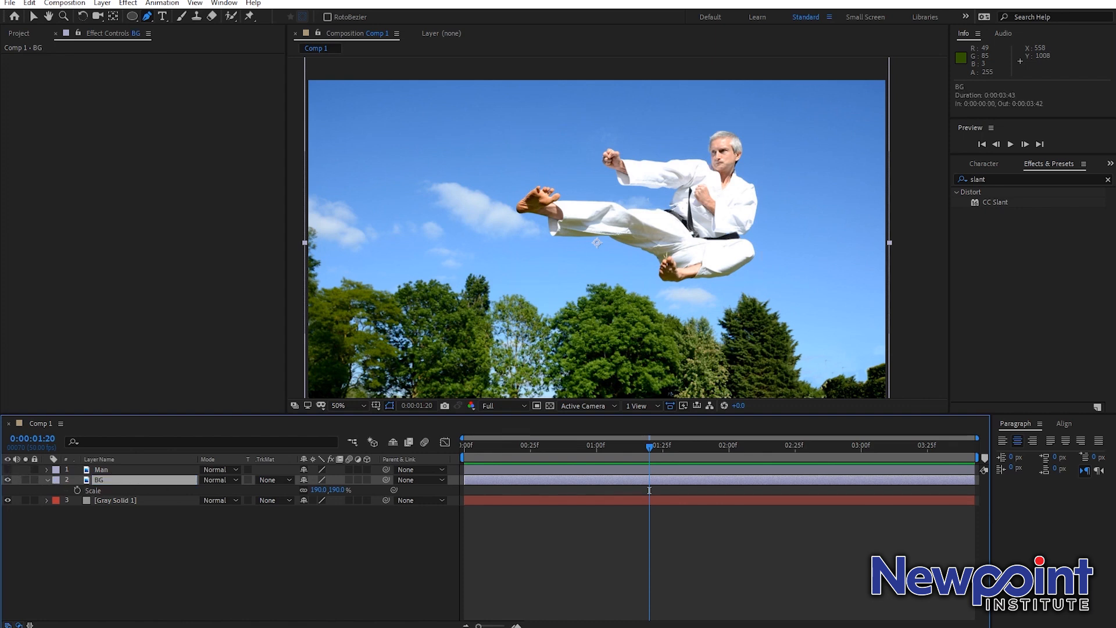
click(7, 480)
click(7, 469)
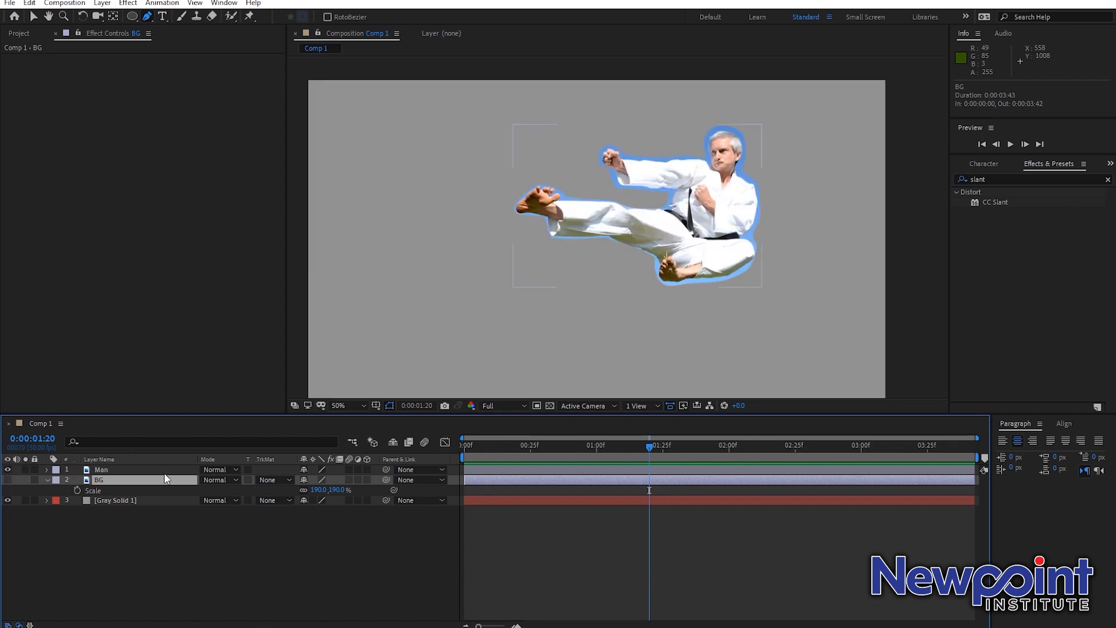
Step: Duplicate the Man layer, place the copy directly below the original and rename it new_BG
key(ctrl+d)
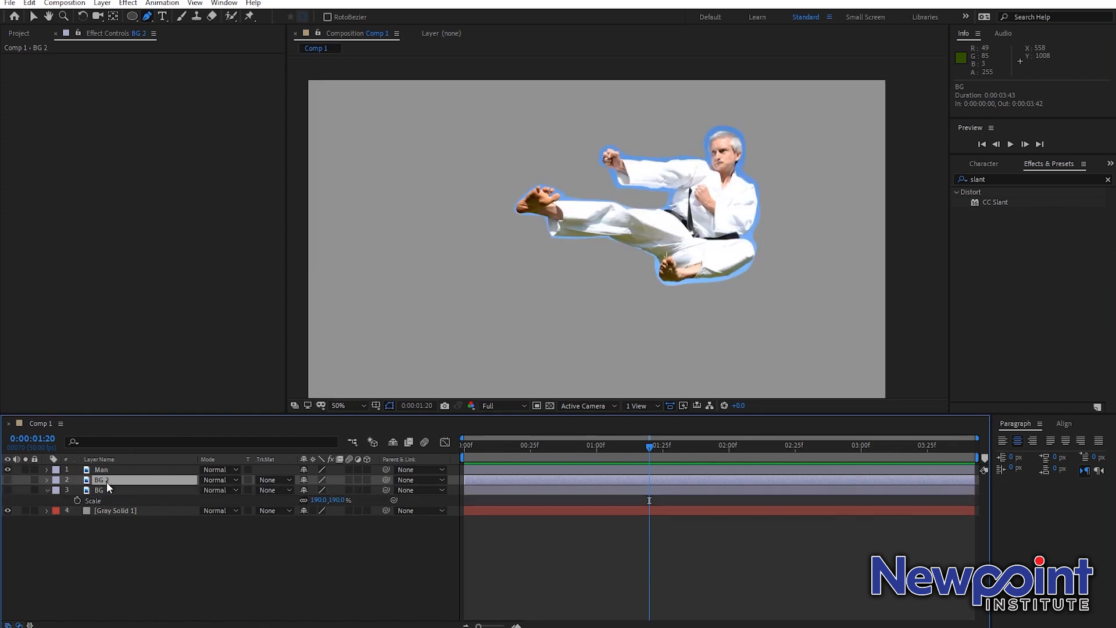
key(Delete)
click(104, 471)
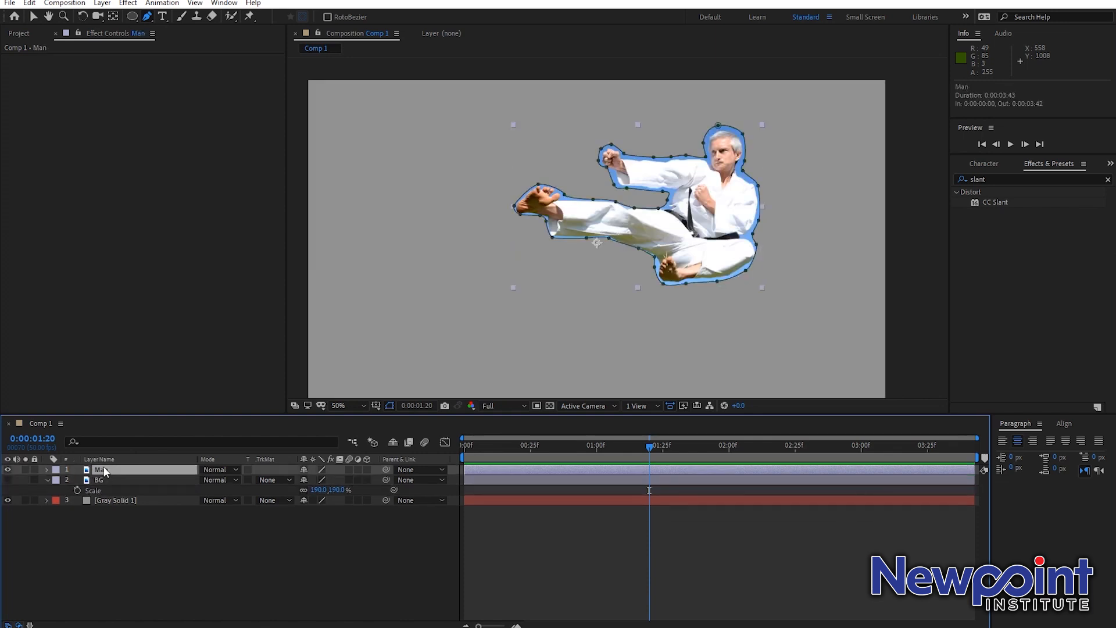
key(ctrl+d)
drag(104, 471, 106, 483)
key(Return)
text(new)
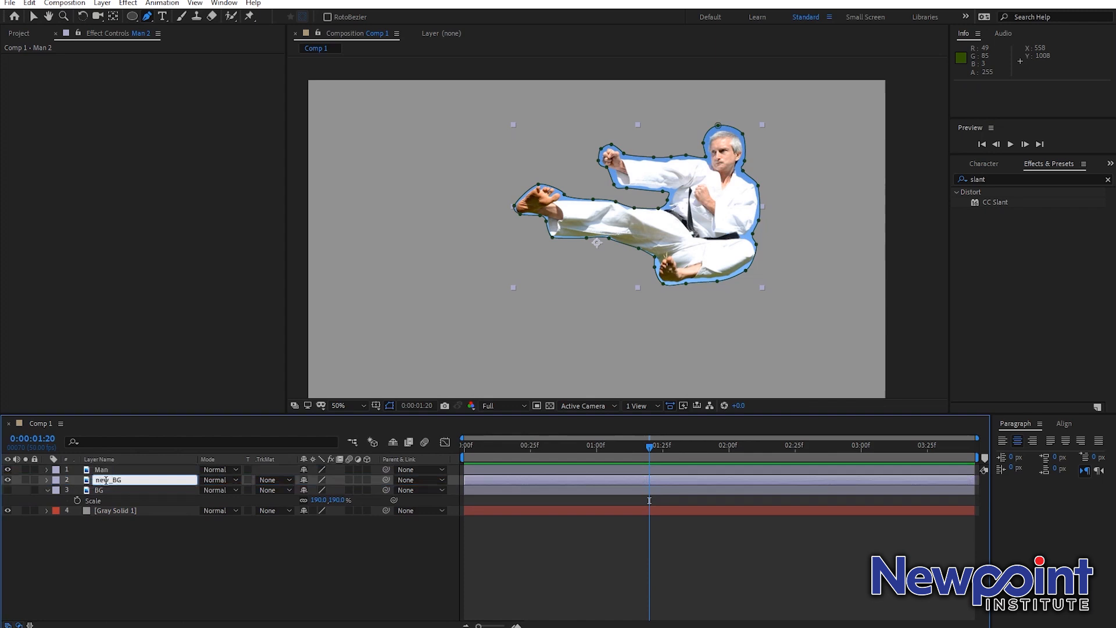
text(_BG)
key(Return)
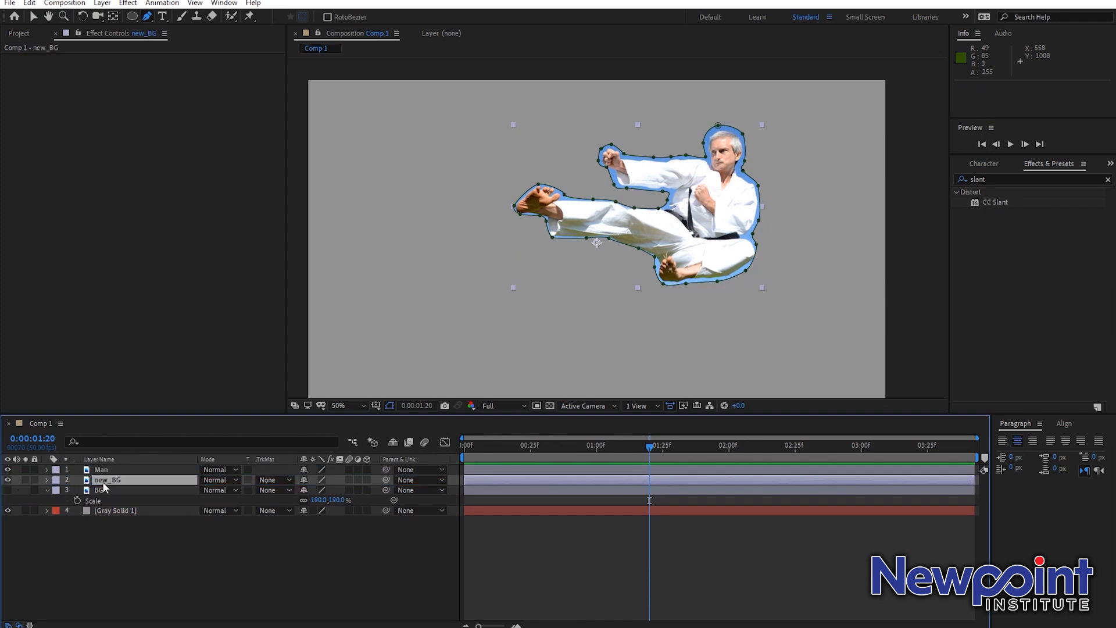
Step: Set the new_BG layer's mask mode to Subtract and hide the Man layer
key(m)
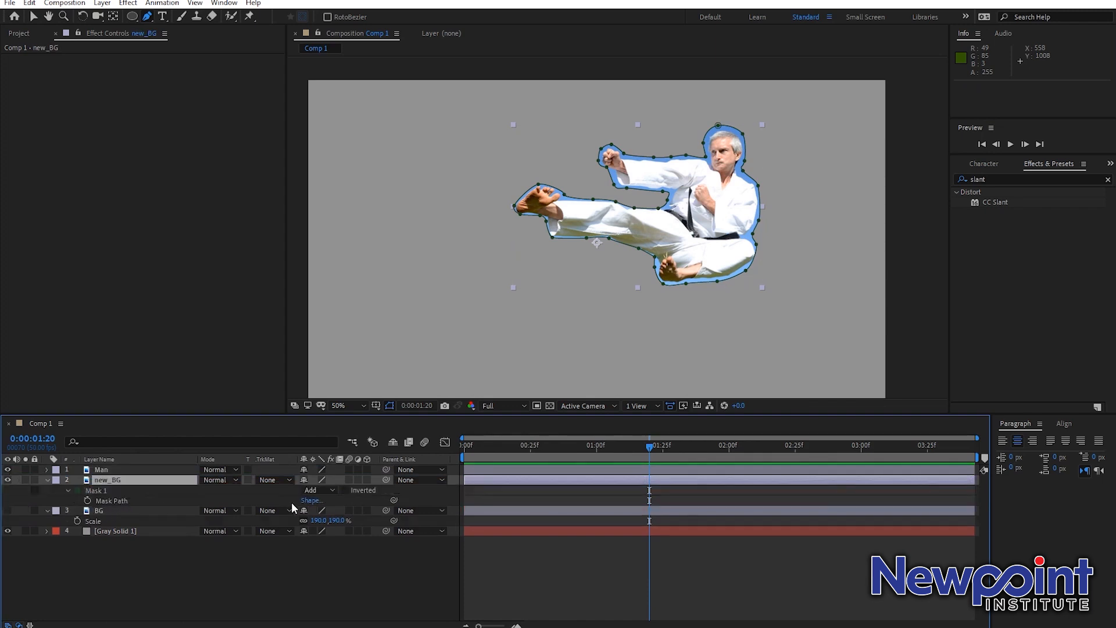
click(319, 490)
click(317, 526)
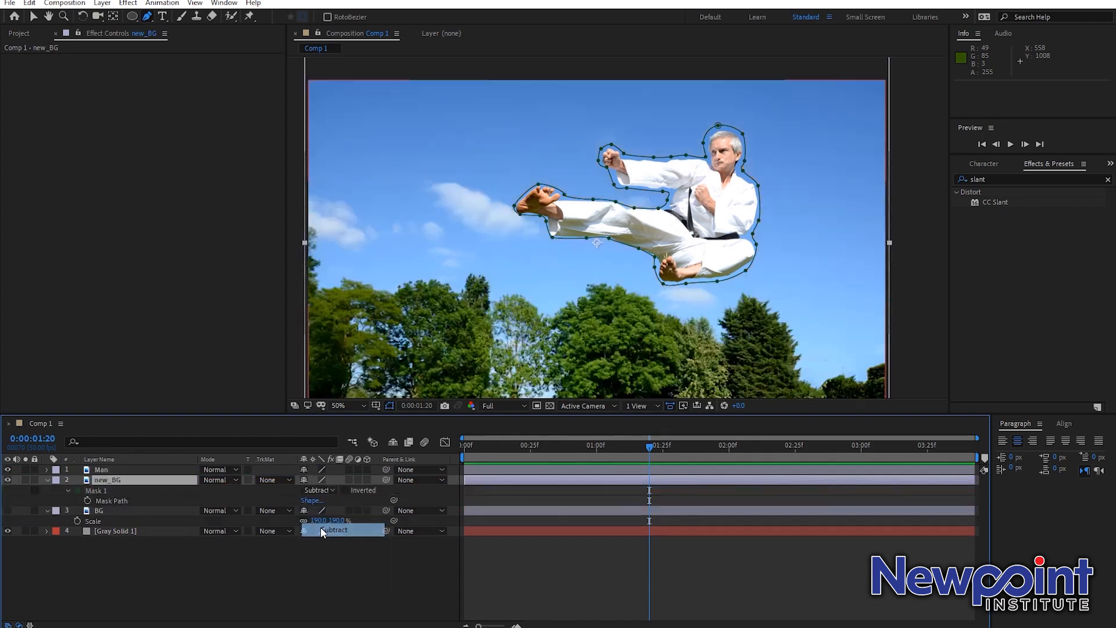
click(314, 569)
click(7, 469)
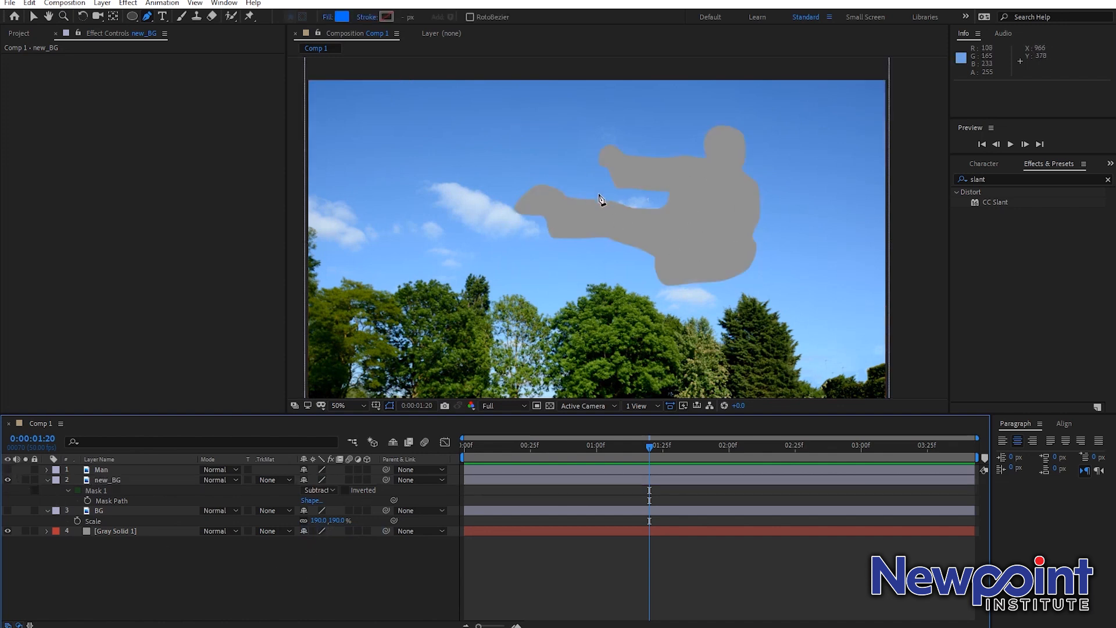
key(v)
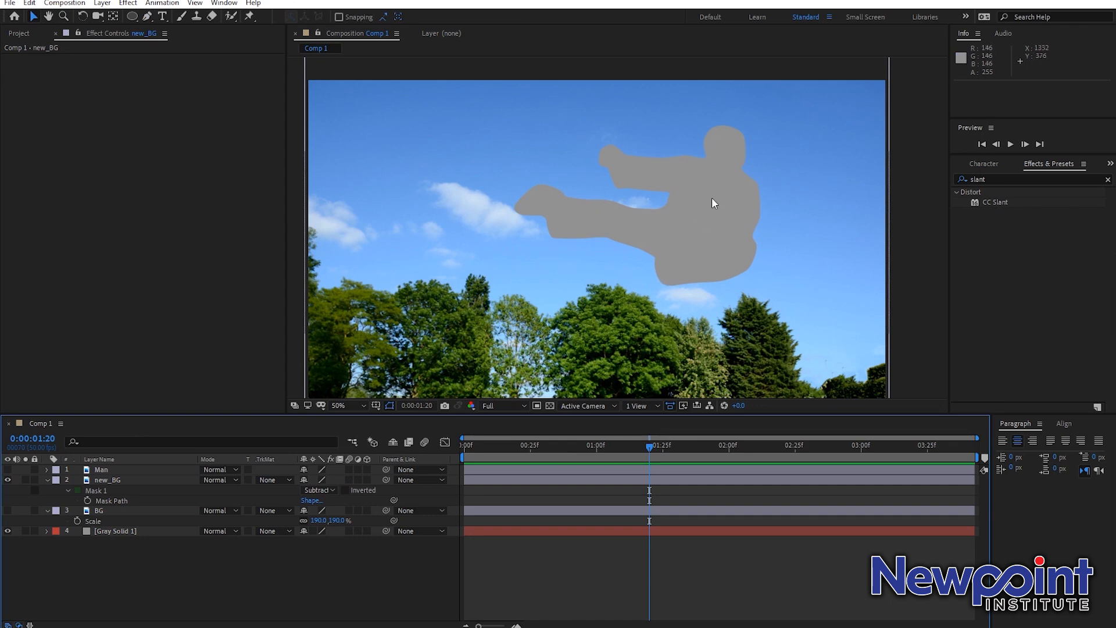
Step: Show the BG layer, then scale it to 441% and reposition it so clear sky fills the man-shaped hole
click(8, 510)
click(133, 511)
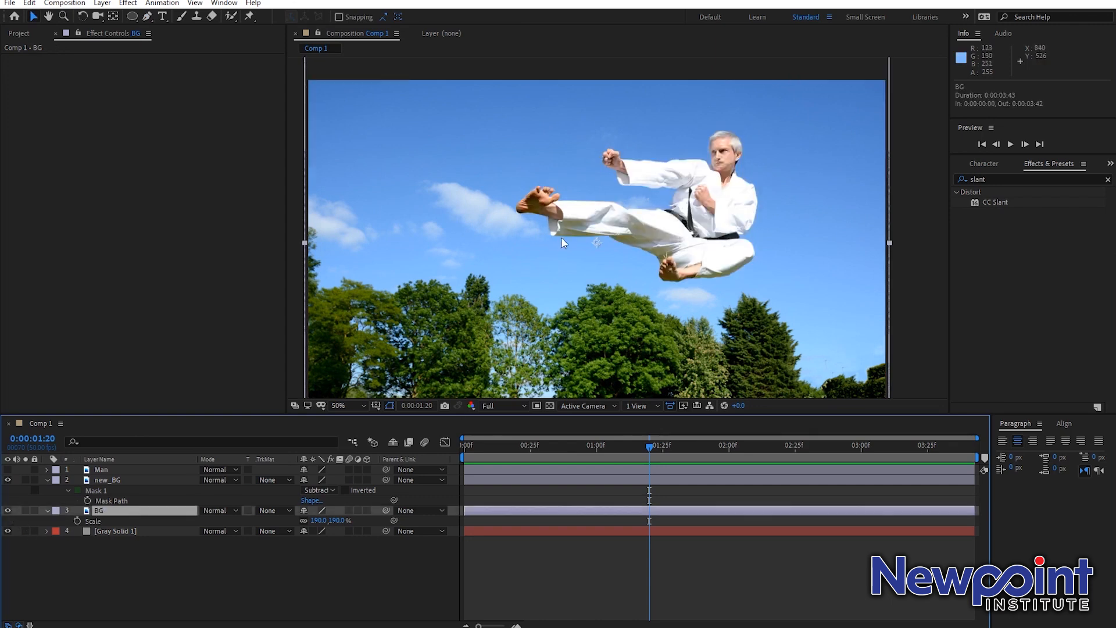
drag(680, 247, 861, 254)
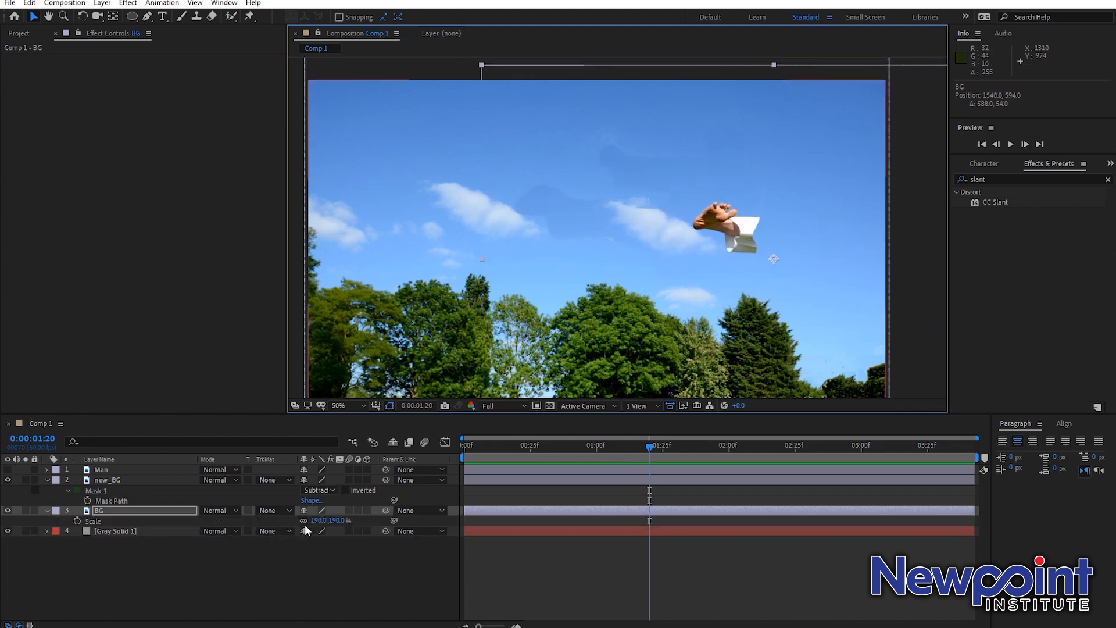
drag(321, 519, 355, 511)
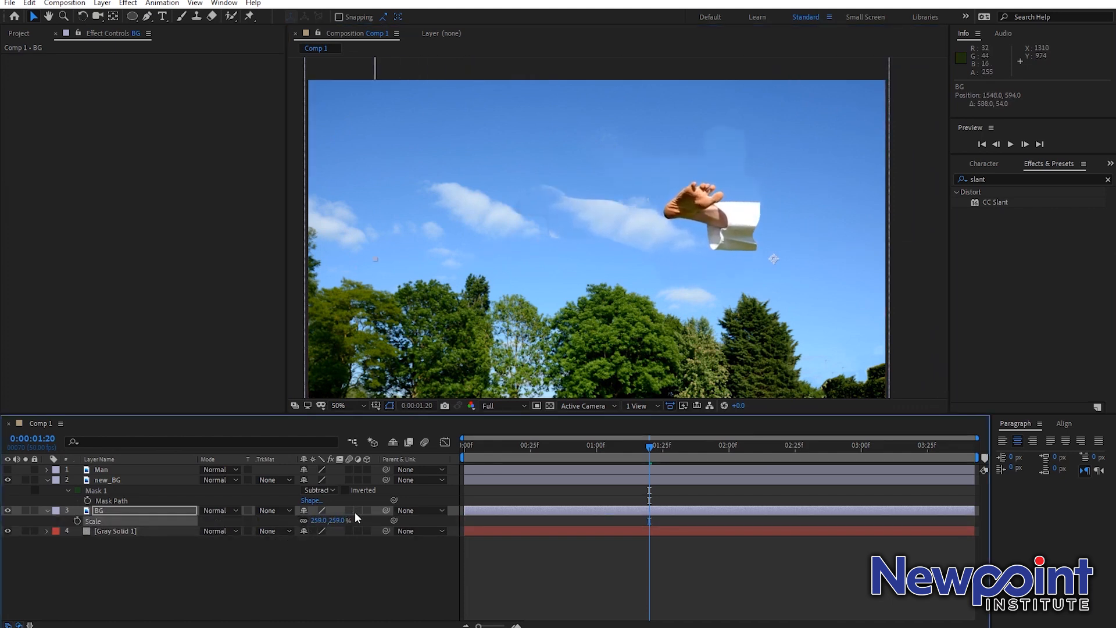
drag(712, 219, 743, 246)
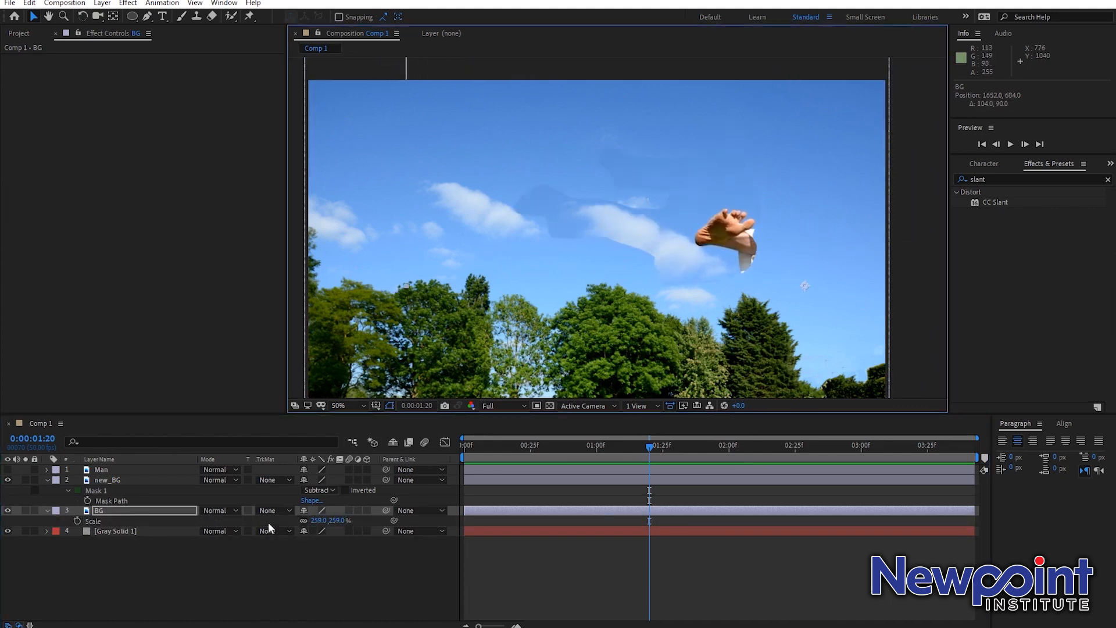
drag(320, 520, 407, 518)
drag(689, 225, 776, 130)
click(176, 549)
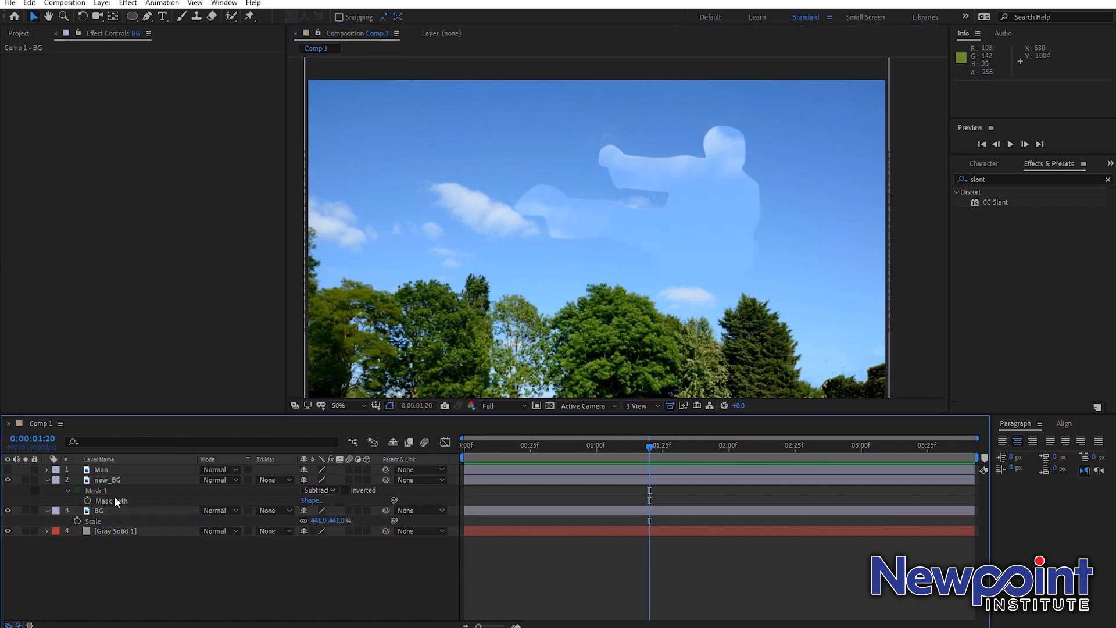
Step: Set Mask 1 on new_BG to an expansion of 15 pixels and a feather of 11 pixels
click(111, 482)
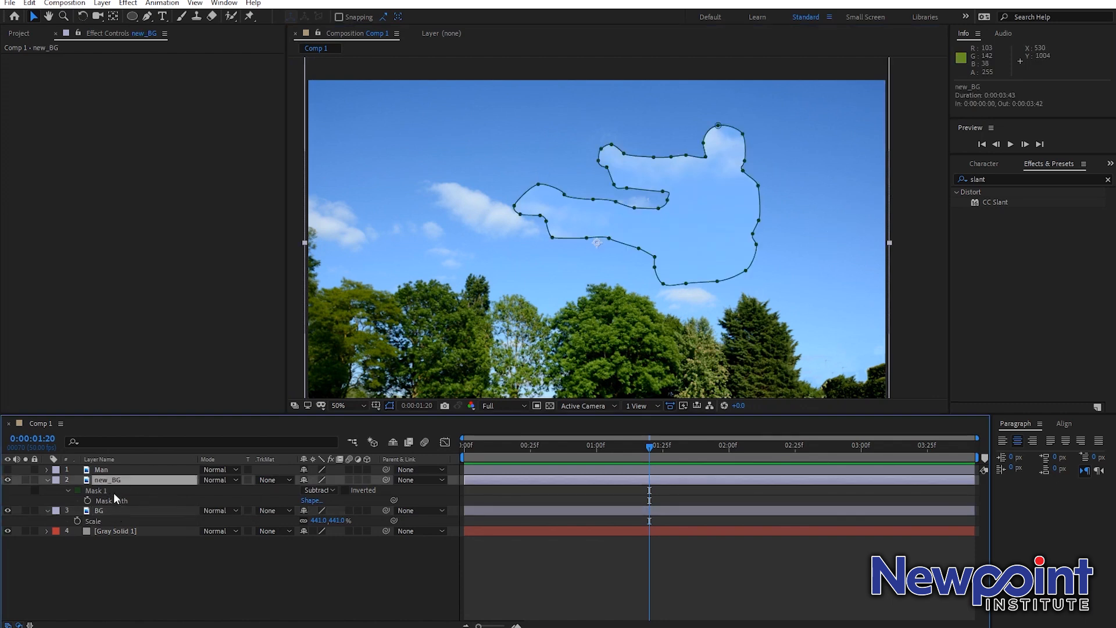
key(f)
drag(314, 500, 314, 500)
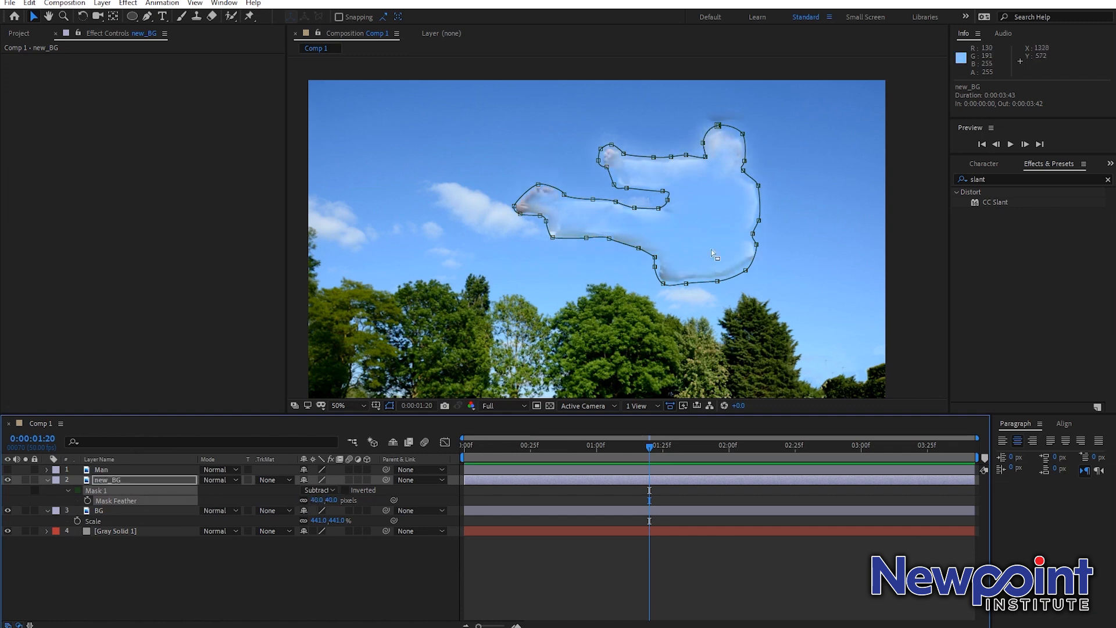
click(68, 490)
mouse_move(305, 531)
mouse_down()
mouse_move(323, 530)
mouse_move(311, 530)
mouse_up()
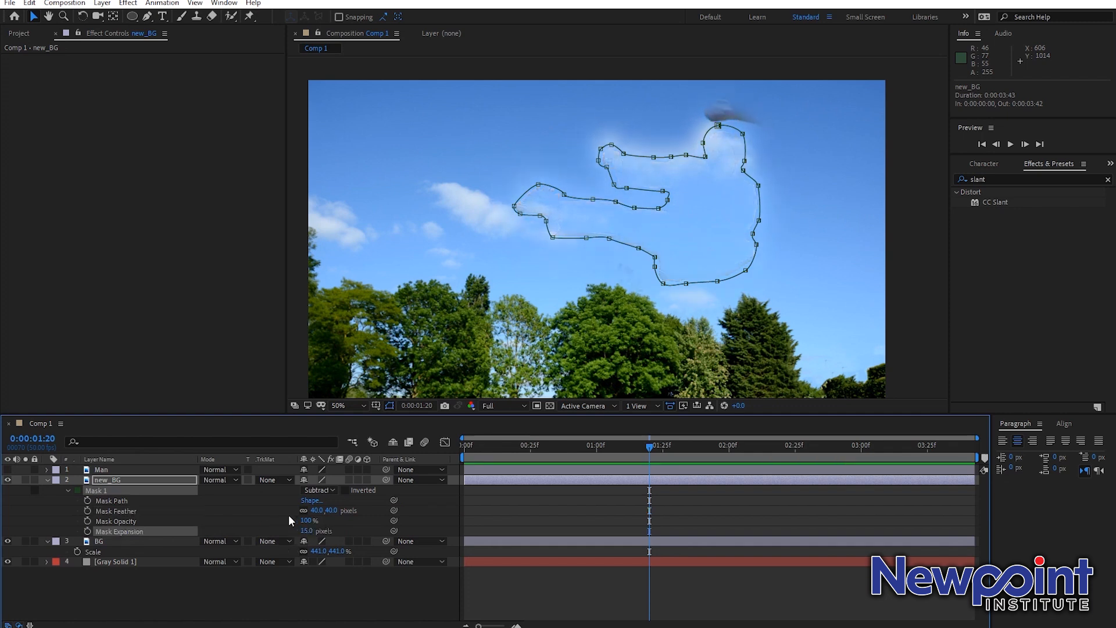
drag(315, 512, 292, 513)
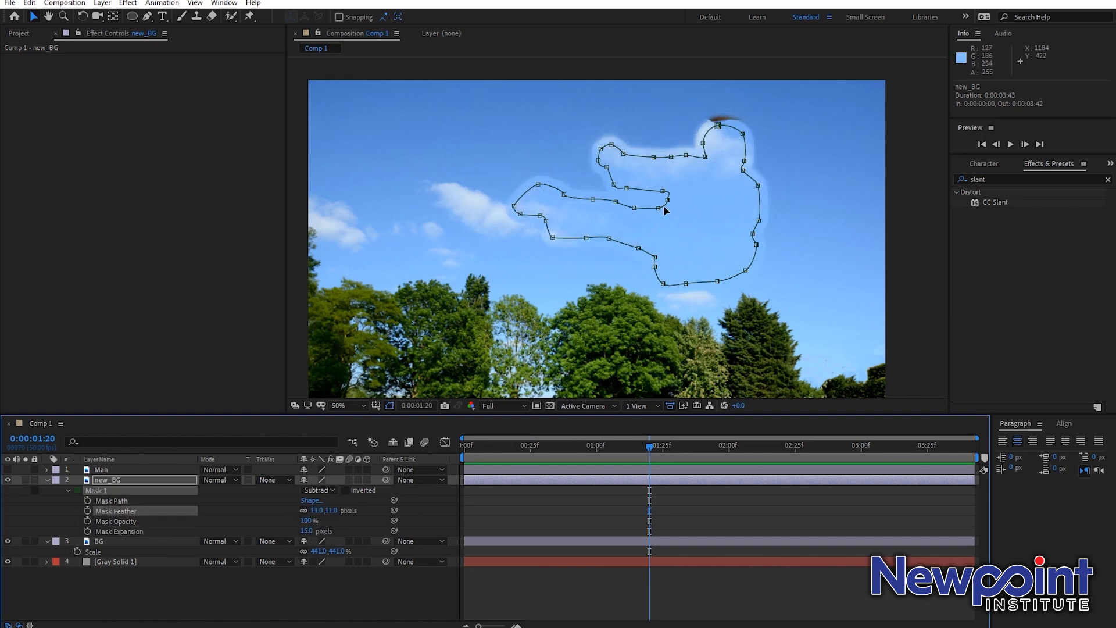
Step: Pull the top point of the new_BG mask down over the remaining hair and make the Man layer visible
mouse_move(721, 127)
mouse_down()
mouse_move(741, 136)
mouse_move(721, 135)
mouse_up()
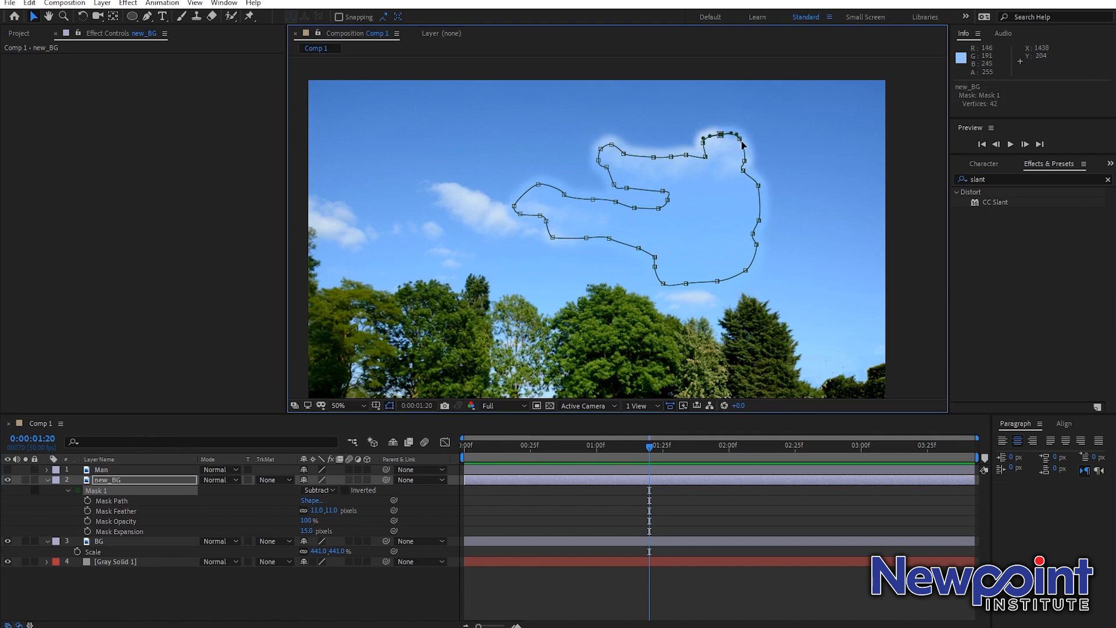
click(537, 553)
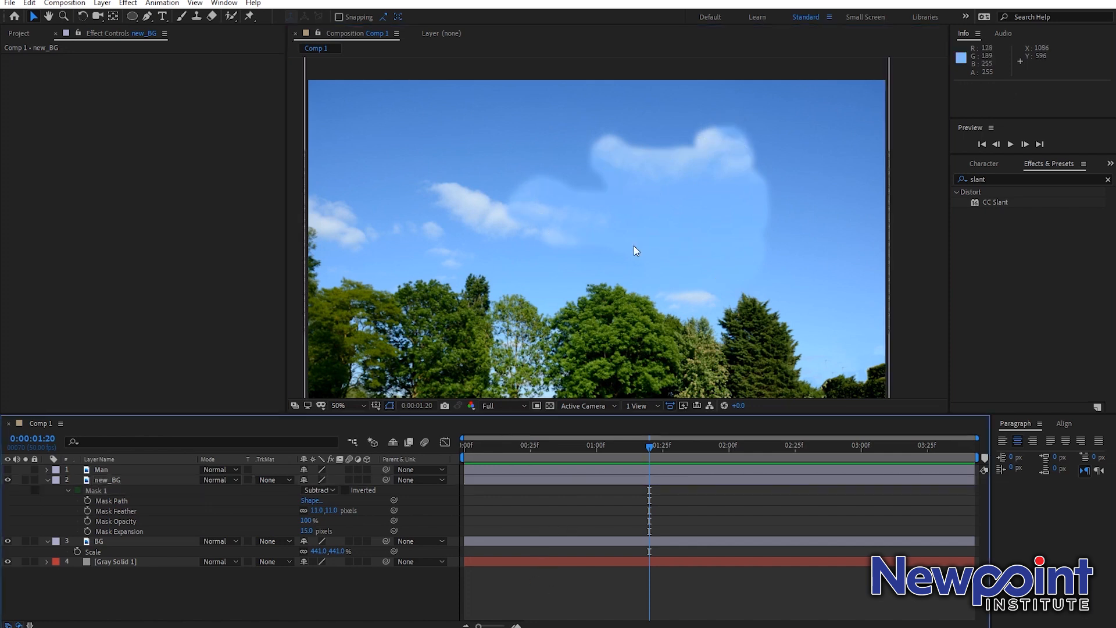
click(7, 470)
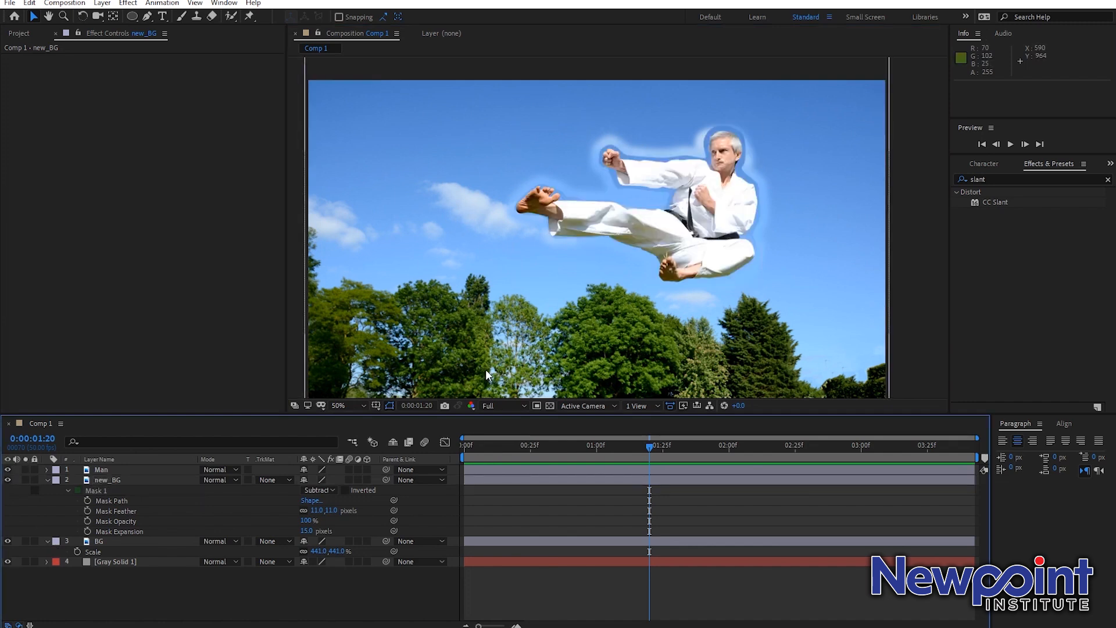
Step: Hide the mask outlines and, at 0:00:00:00, place Puppet pins on the Man layer's neck, shoulders, elbows, wrists and waist
click(117, 469)
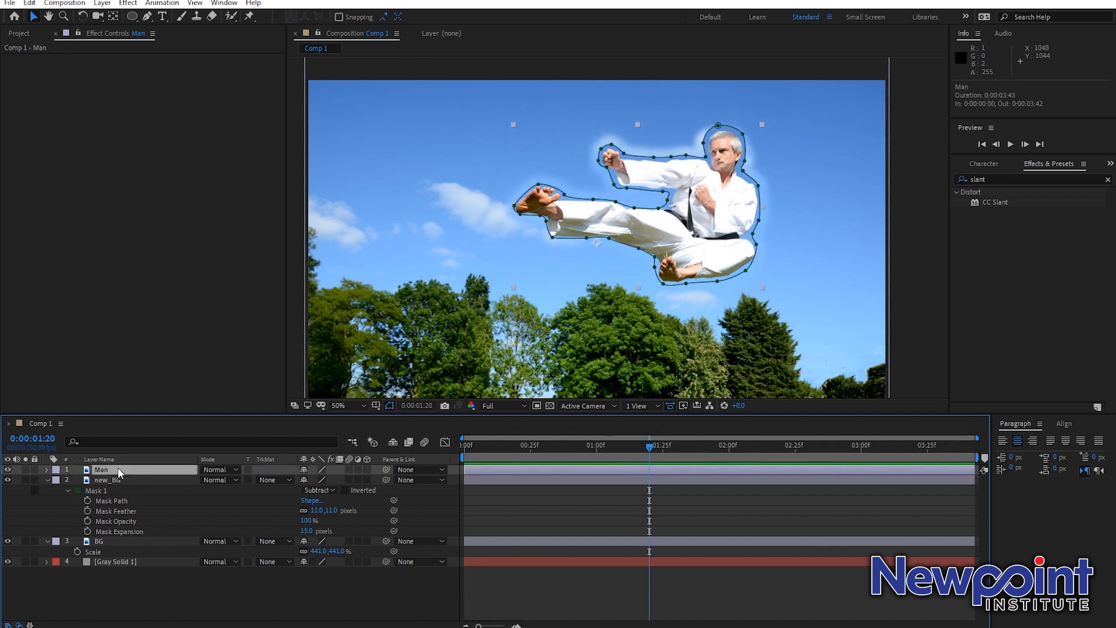
click(390, 406)
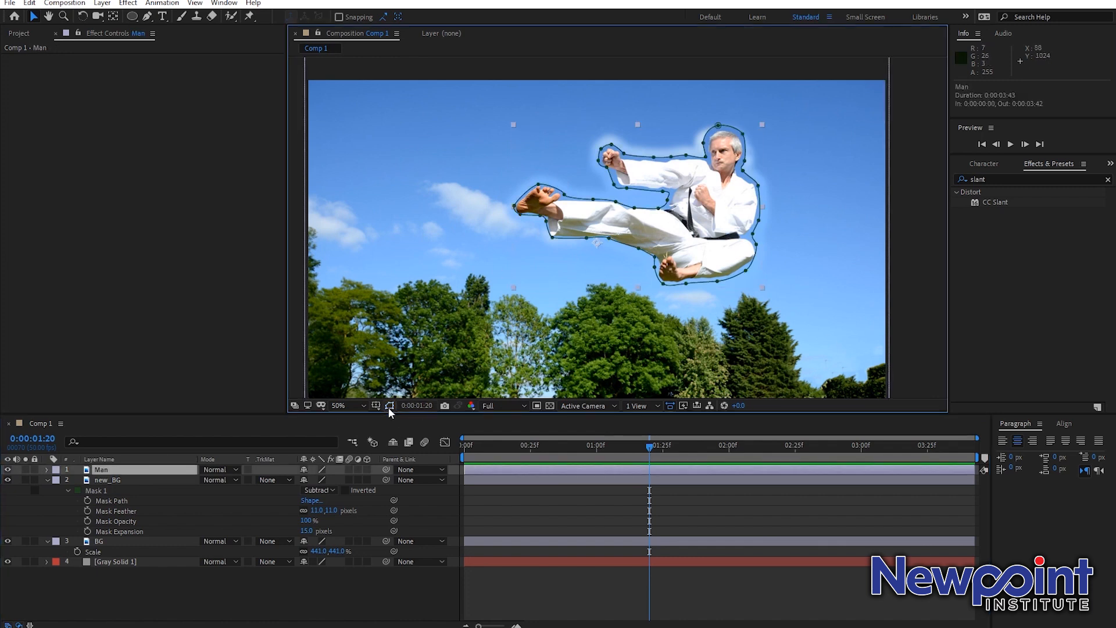
click(250, 16)
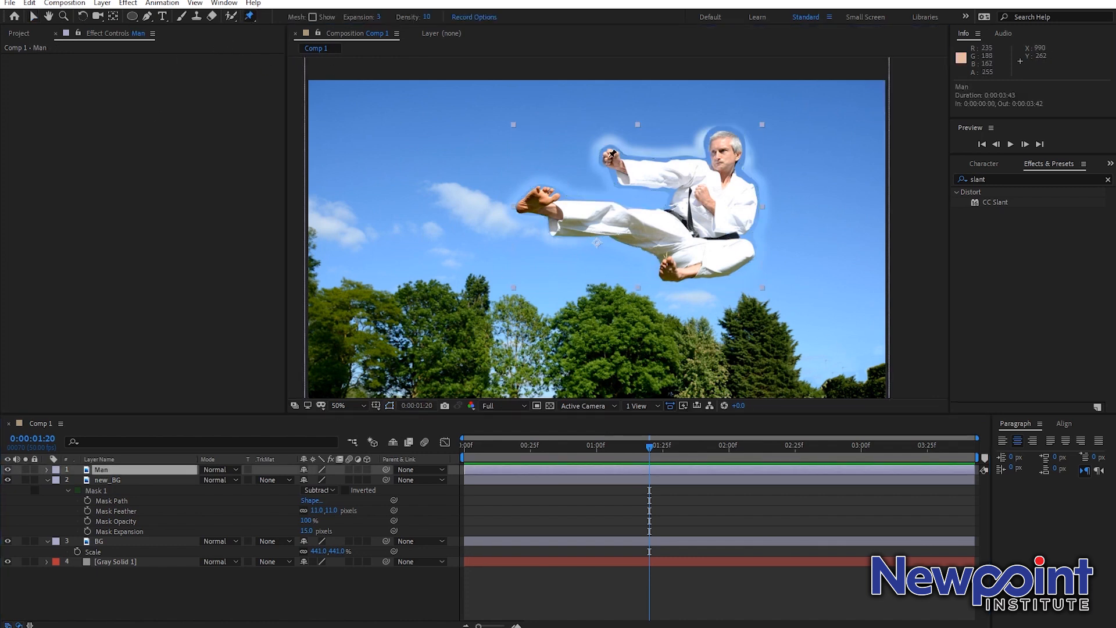
scroll(736, 184, up, 1)
drag(736, 187, 666, 237)
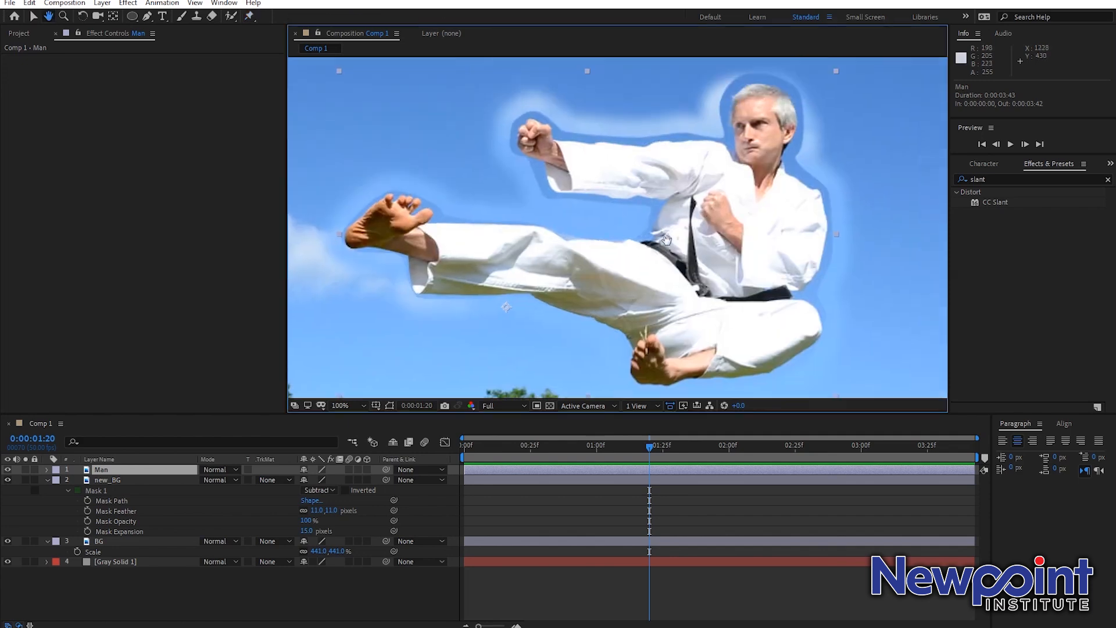
drag(486, 448, 410, 460)
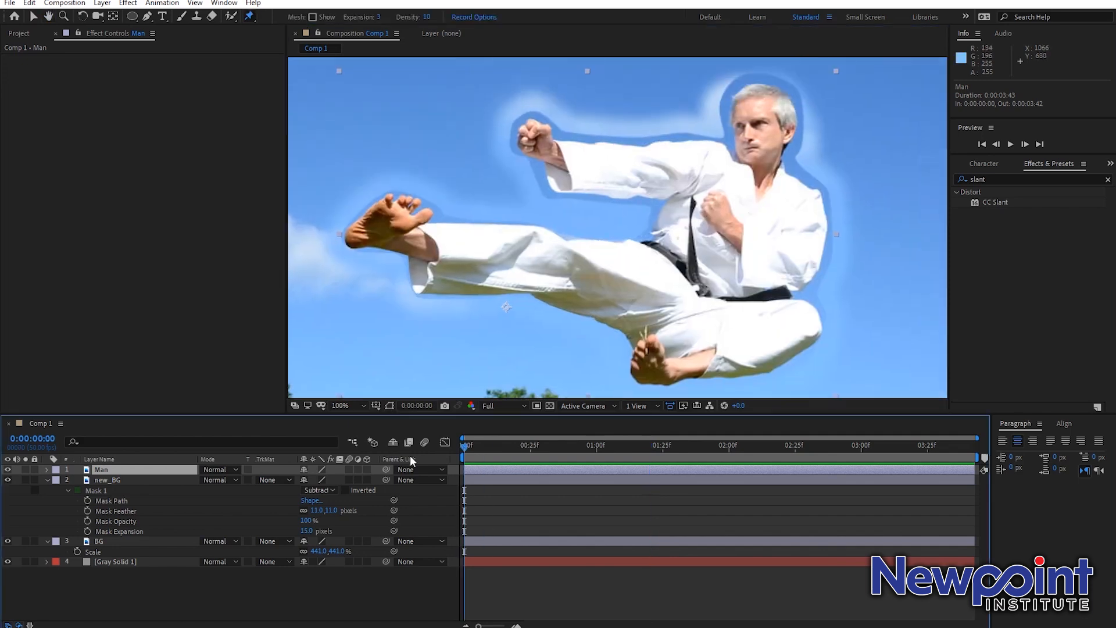
click(760, 170)
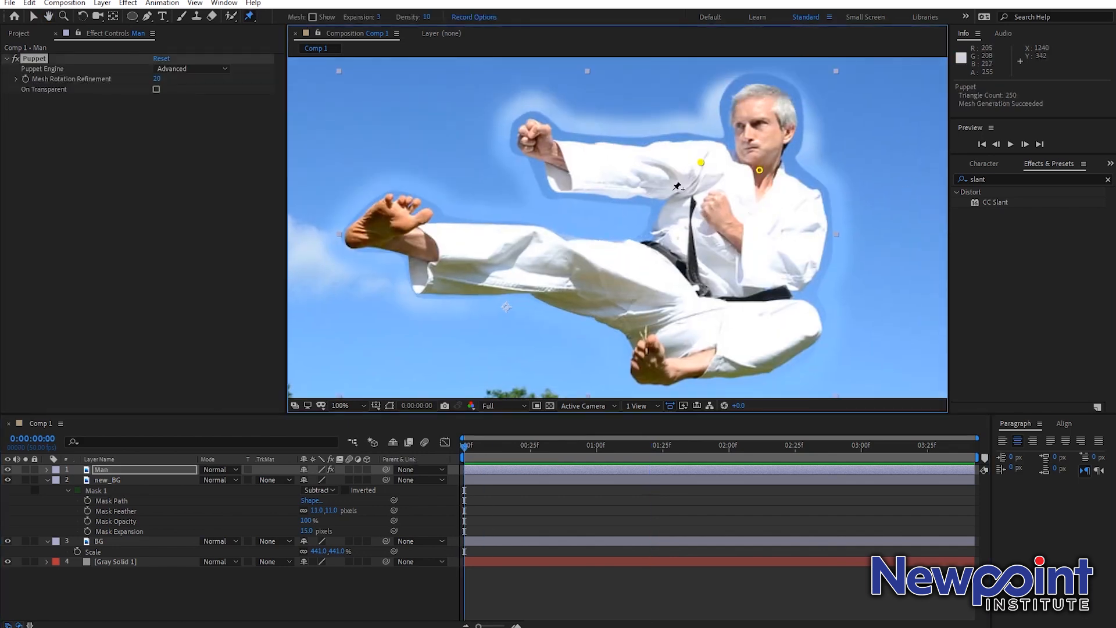
click(634, 173)
click(557, 162)
click(804, 206)
click(740, 238)
click(702, 278)
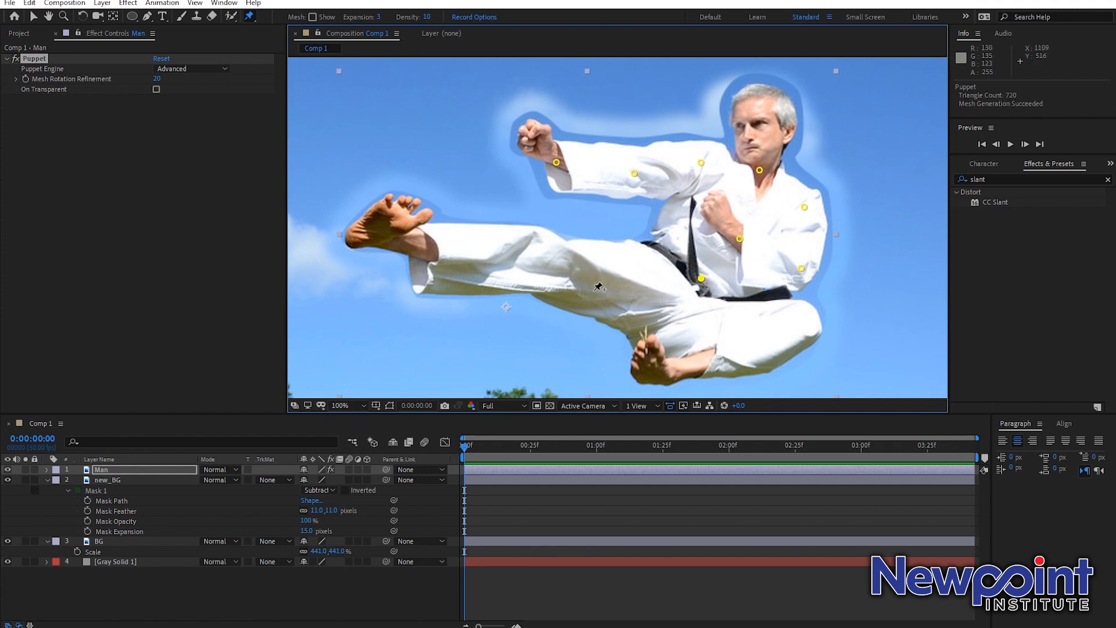
Step: Add Puppet pins to the man's extended foot and ankle, bent knee, tucked foot and top of the head
click(398, 243)
click(393, 210)
click(353, 238)
click(813, 321)
click(678, 369)
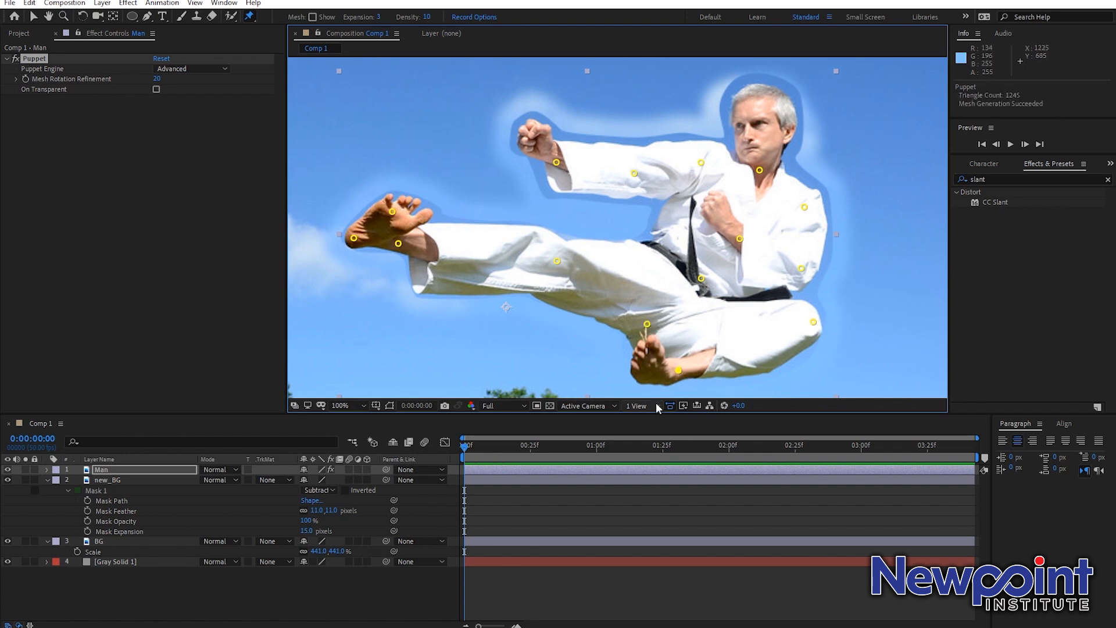
click(760, 92)
Step: Reveal the Man layer's keyframes and, at 0:00:01:22, move the extended arm's wrist pin up toward the head to raise the fist
key(u)
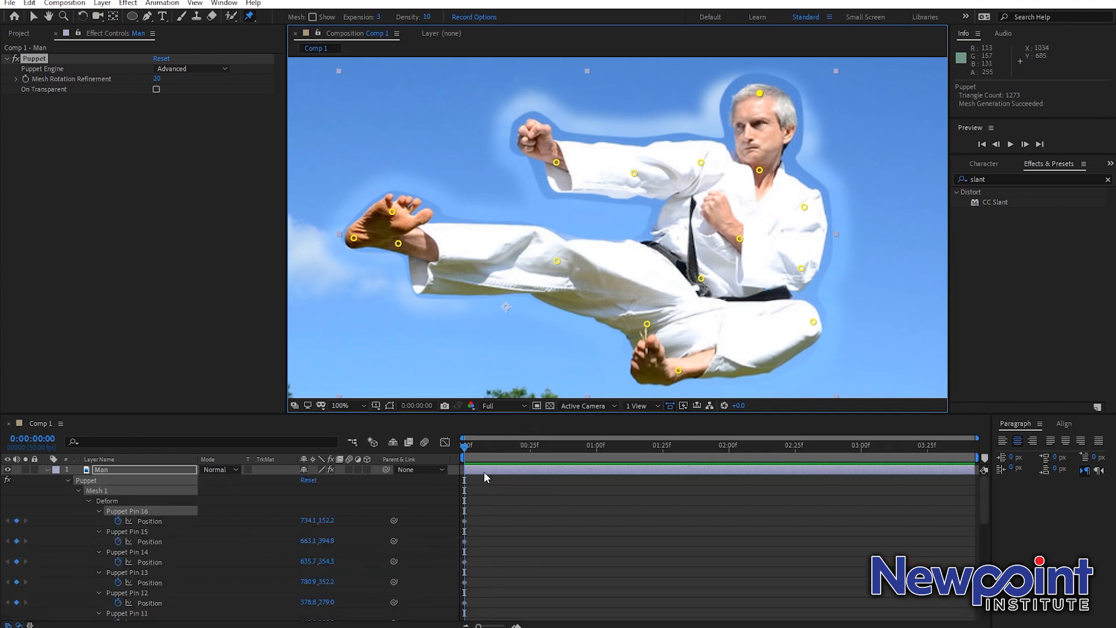
key(space)
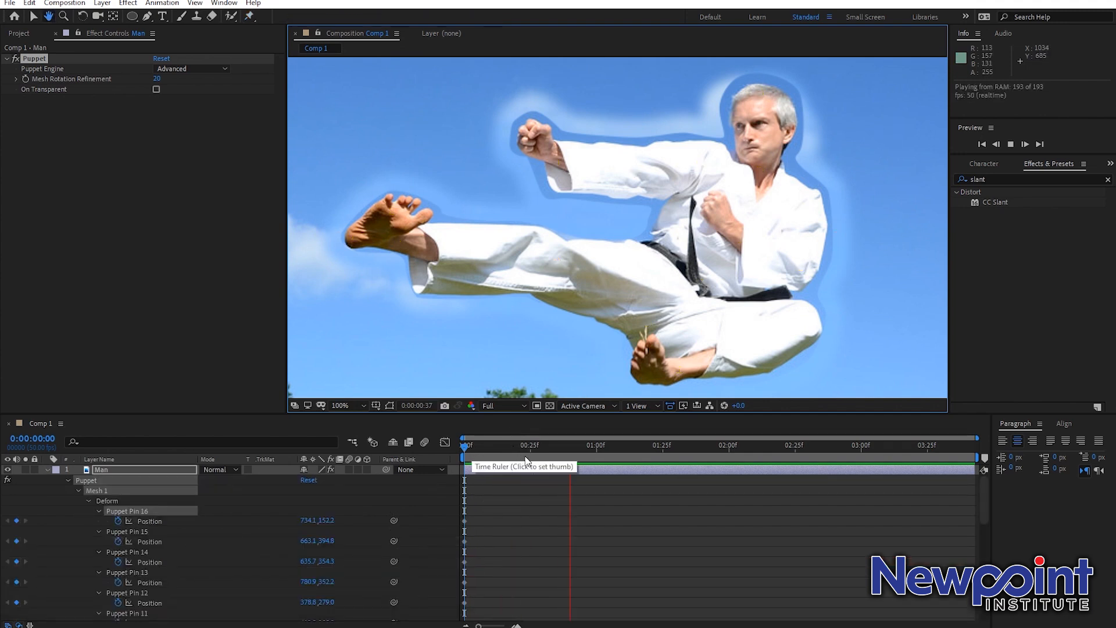
key(space)
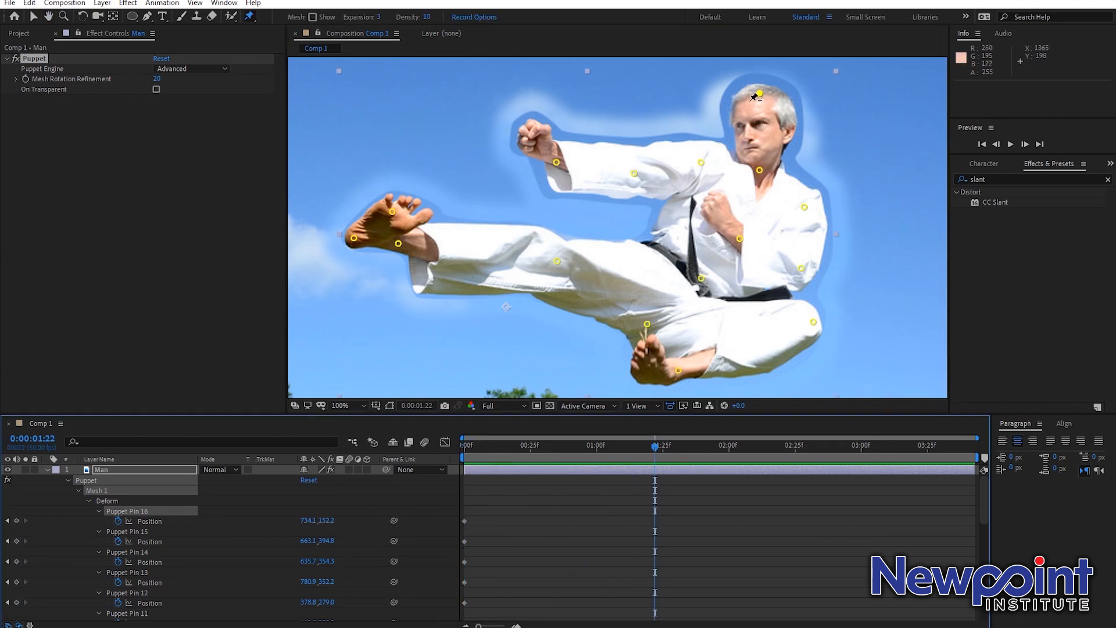
key(v)
drag(759, 93, 744, 93)
key(ctrl+z)
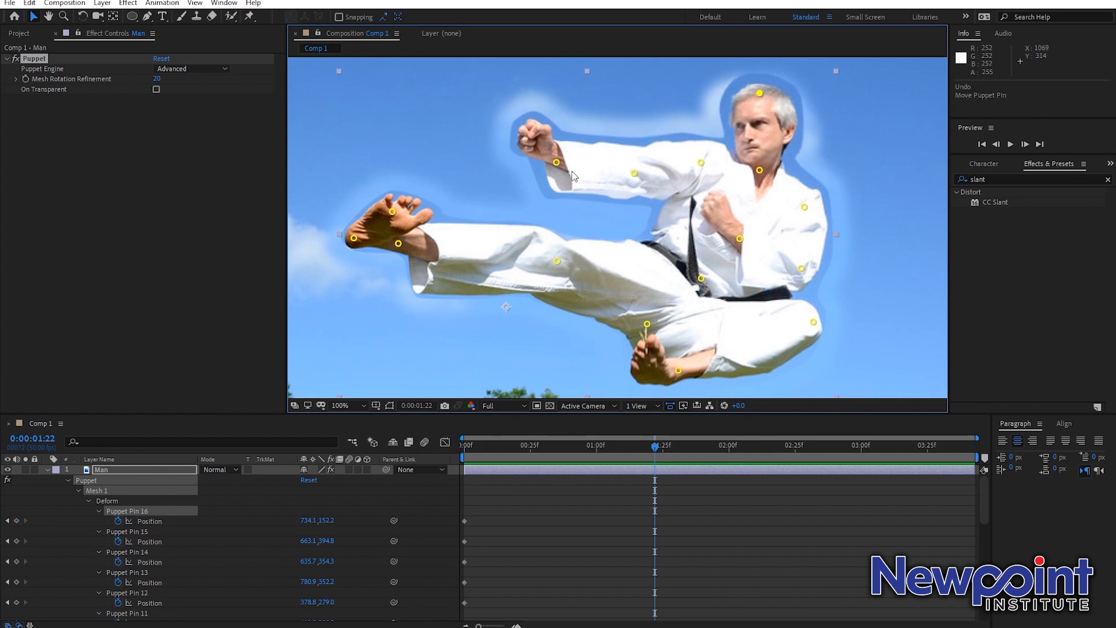
drag(556, 162, 622, 122)
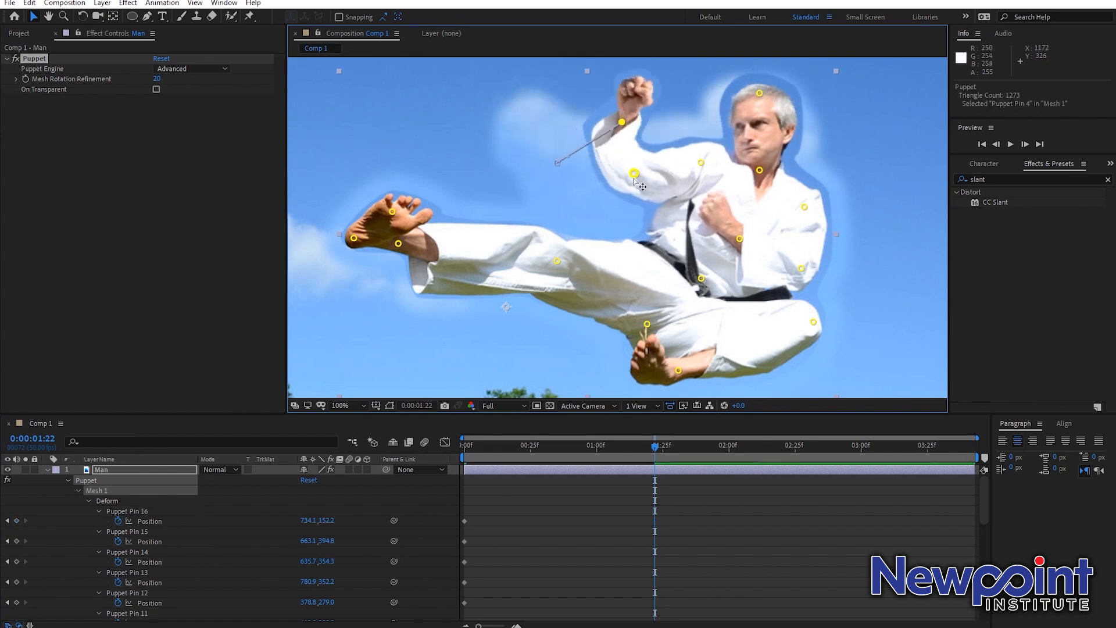
drag(623, 123, 641, 111)
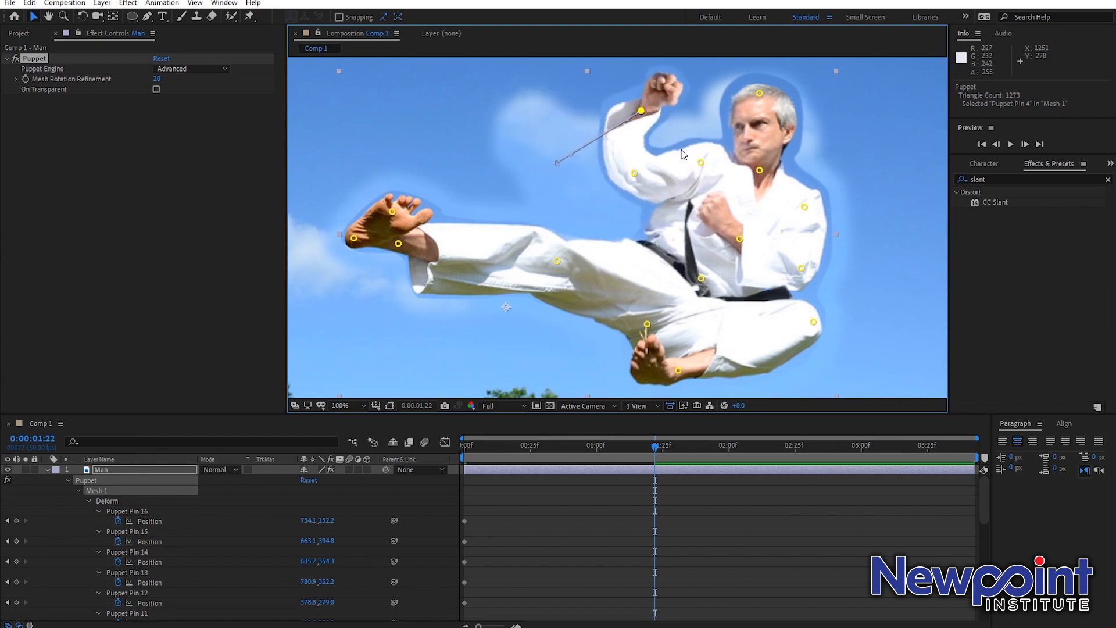
Step: Nudge the Puppet pins on the man's shoulders and neck and on the tucked arm's wrist and elbow at 0:00:01:22
drag(701, 163, 761, 172)
drag(804, 206, 812, 205)
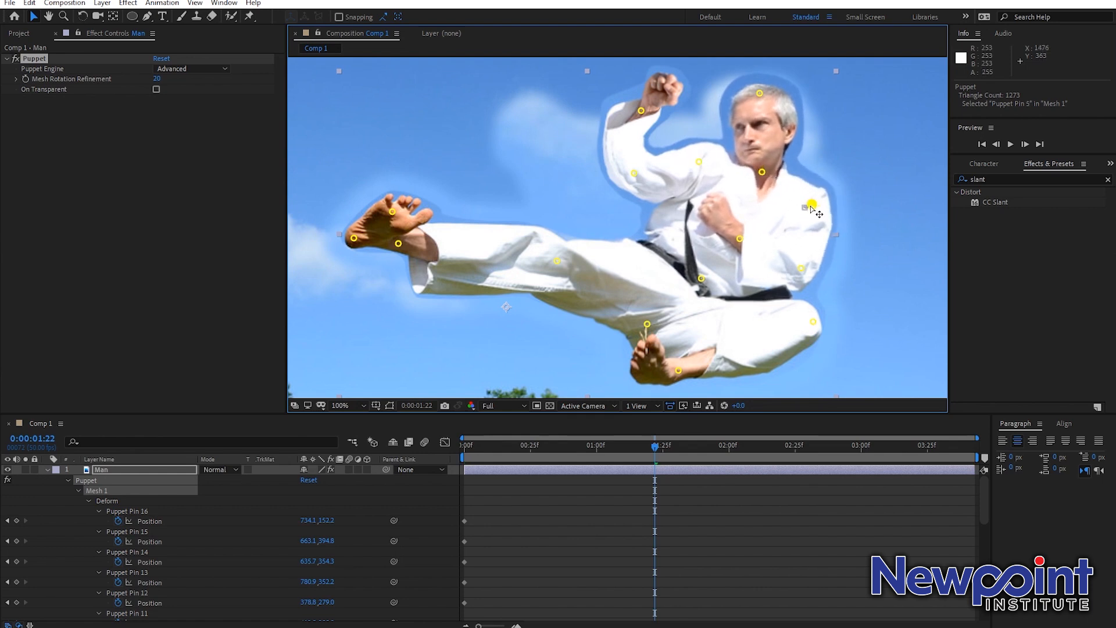
mouse_move(739, 239)
mouse_down()
mouse_move(742, 252)
mouse_move(741, 240)
mouse_up()
drag(801, 268, 818, 276)
drag(407, 249, 462, 285)
drag(353, 237, 417, 284)
drag(393, 215, 439, 294)
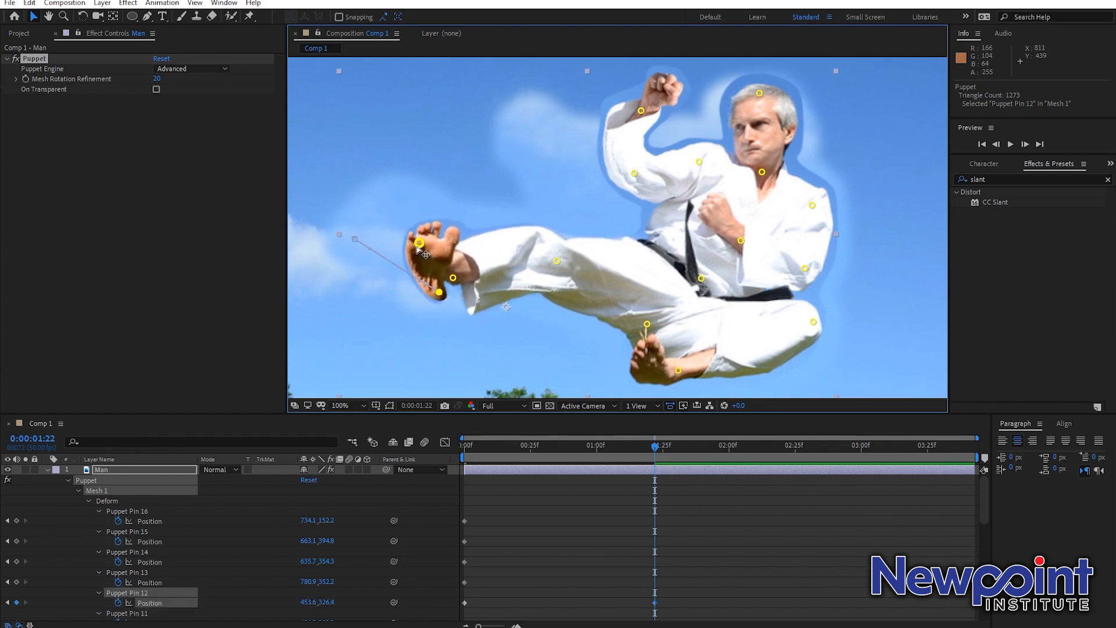
drag(419, 246, 436, 251)
key(ctrl+z)
key(ctrl+z)
key(ctrl+z)
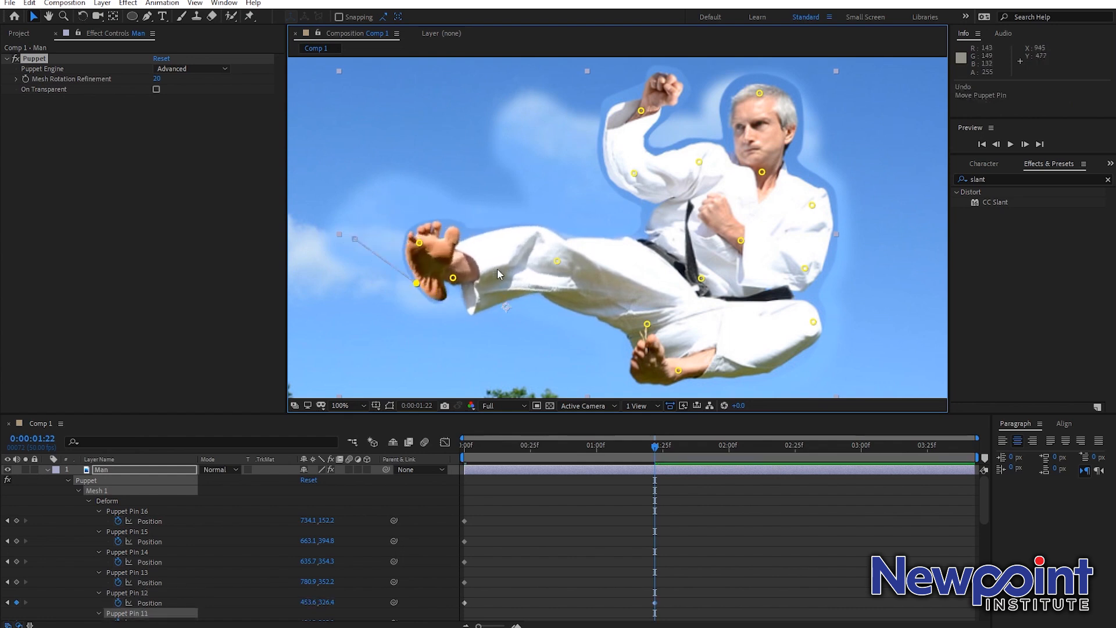
key(ctrl+z)
key(ctrl+z)
Step: Tilt the man's head back with its top pin, shift the raised wrist pin away from the head, and lower the tucked wrist pin slightly
key(comma)
key(comma)
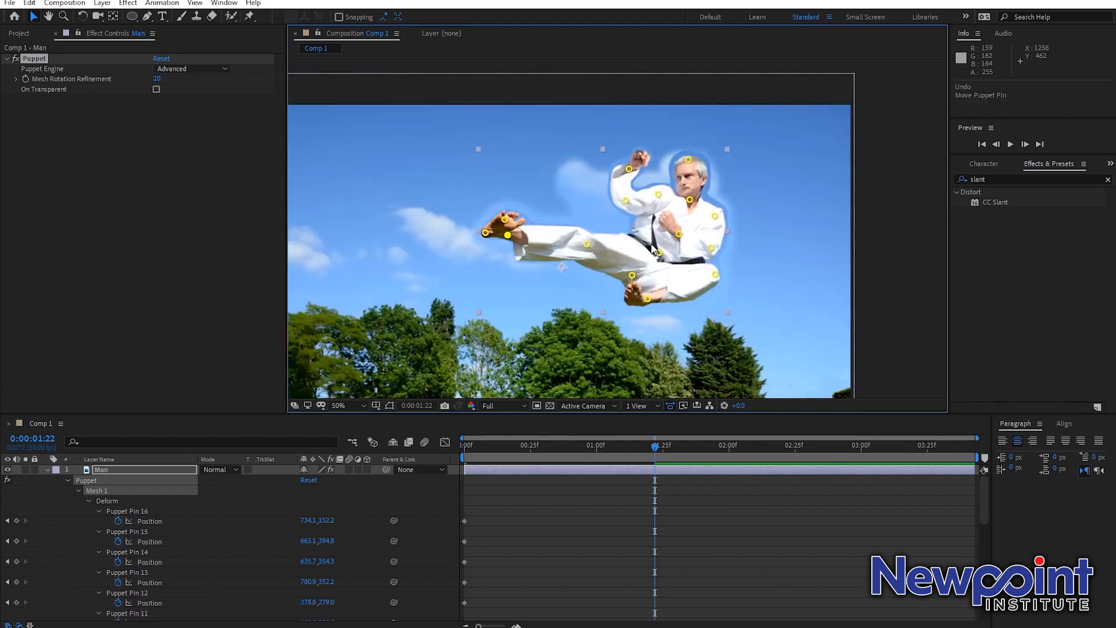
key(period)
key(period)
drag(762, 93, 778, 91)
drag(641, 110, 627, 106)
click(741, 242)
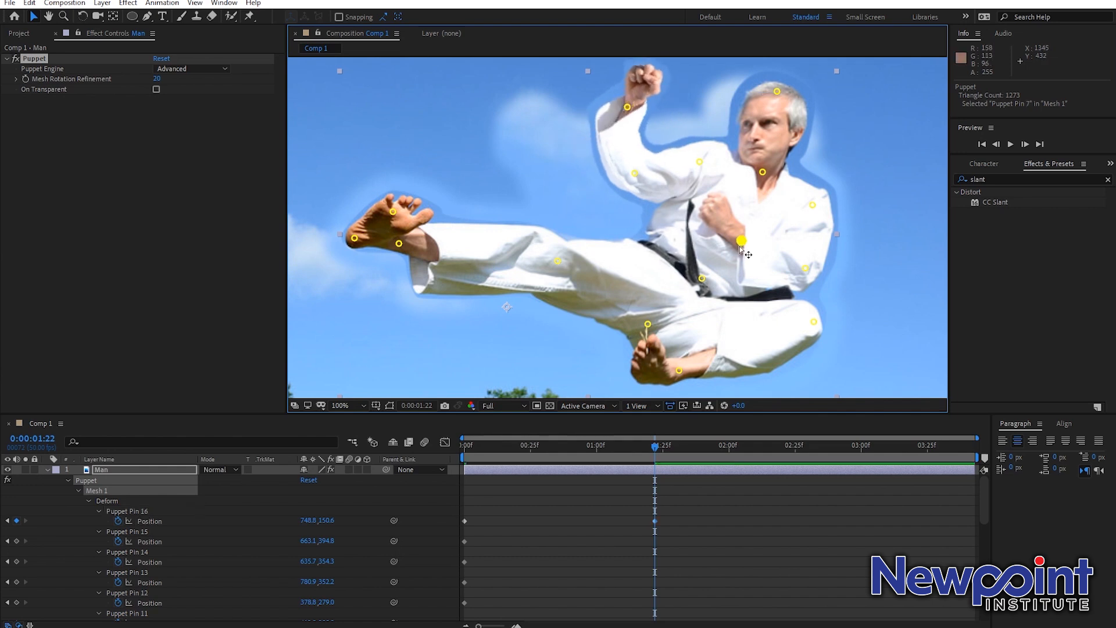
drag(741, 247, 742, 256)
Step: Shift the bent leg's foot pin inward and its knee pin down, and raise the extended leg's knee pin
drag(679, 370, 667, 362)
drag(814, 322, 798, 345)
drag(558, 263, 561, 247)
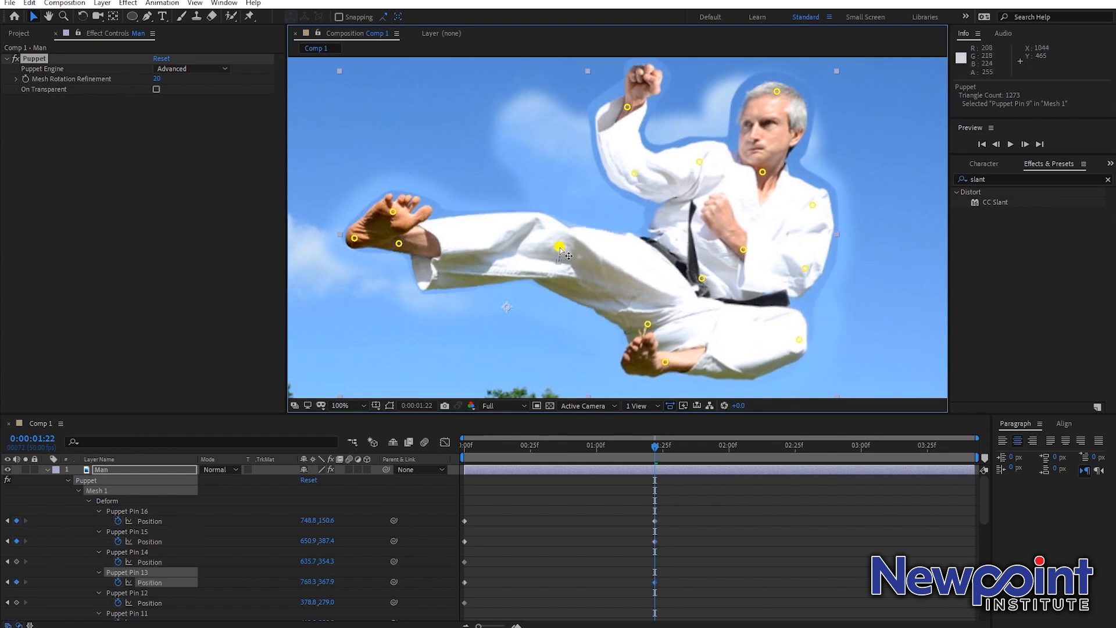
Step: Move the extended leg's ankle, heel and toe pins to lift the foot and angle it back, raising the knee pin slightly more
click(405, 242)
drag(399, 242, 384, 195)
click(355, 238)
drag(381, 235, 378, 233)
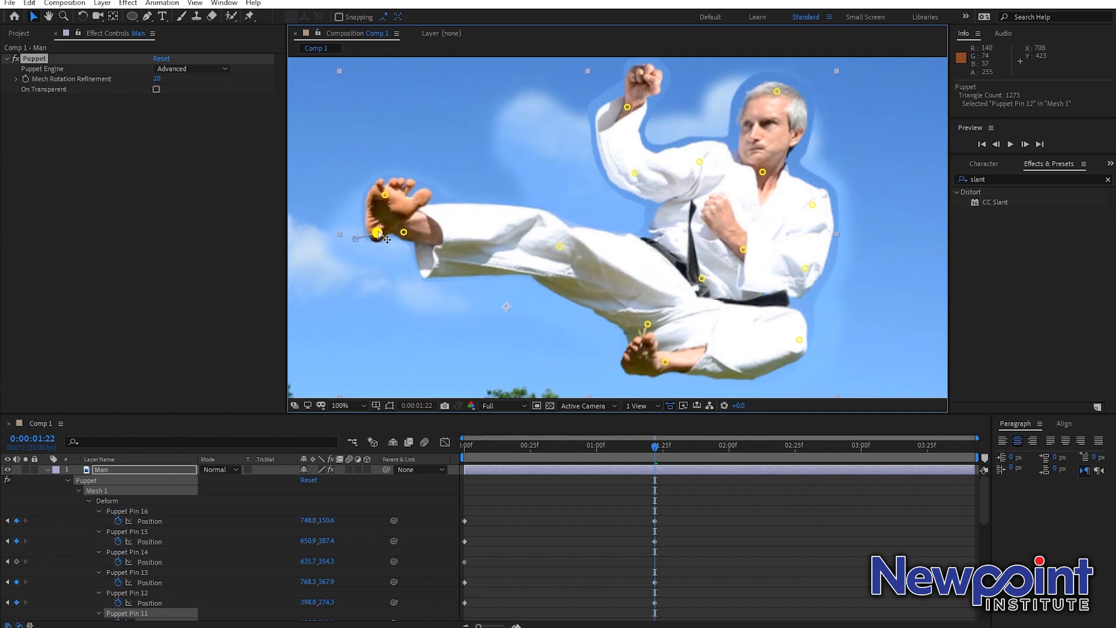
drag(385, 195, 416, 199)
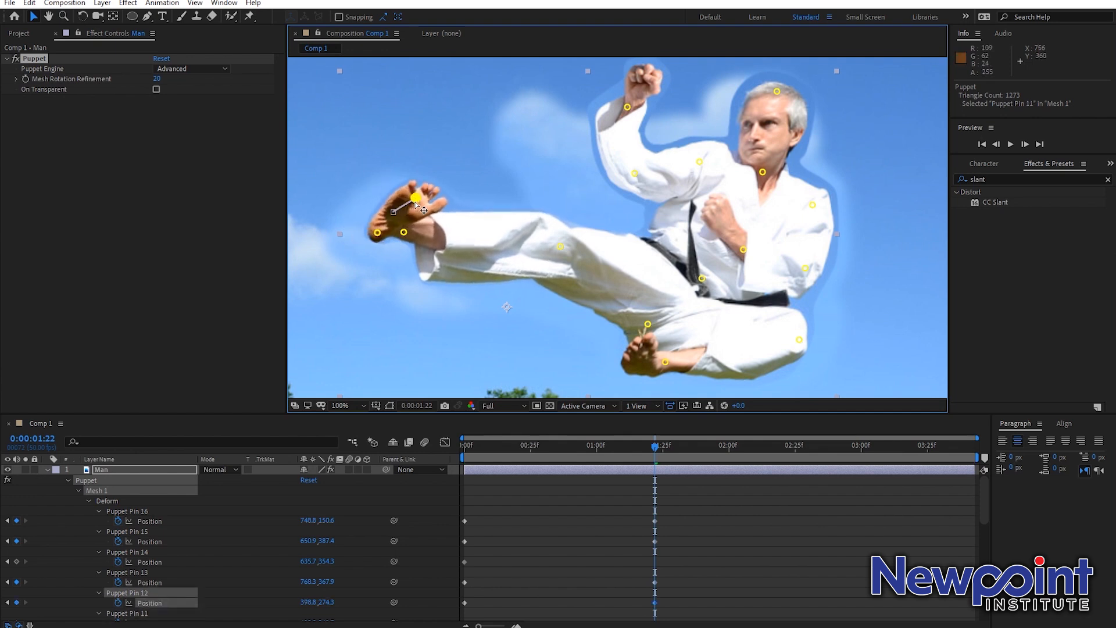
drag(560, 247, 560, 240)
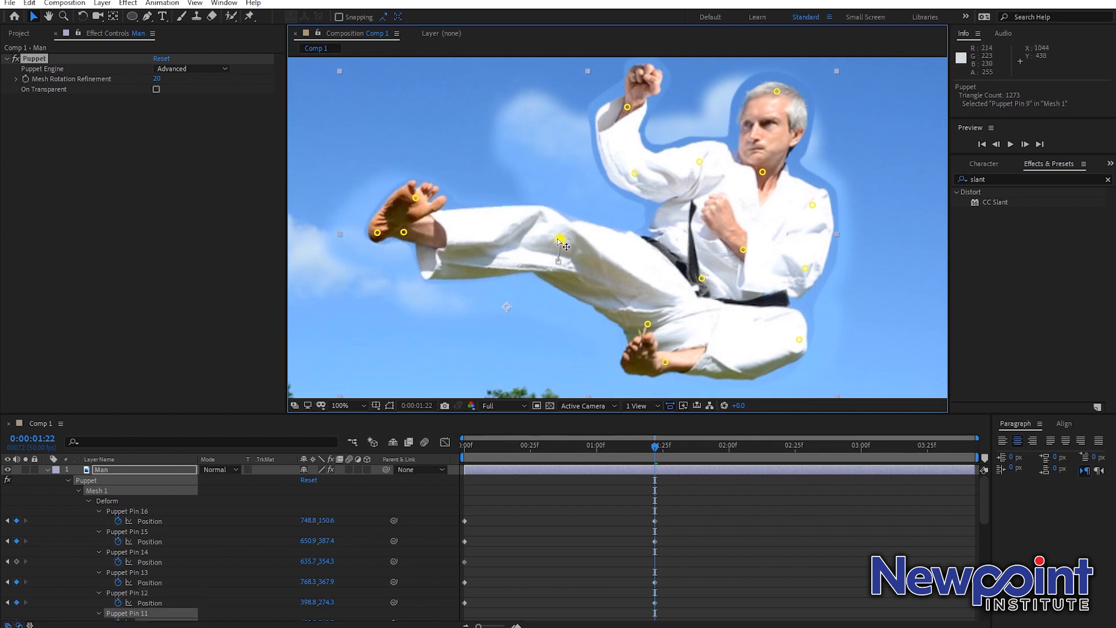
Step: Keyframe the Man layer's Position at 0:00:00:00, shift it left at about 0:00:01:00, and preview the motion from the start
drag(641, 448, 367, 433)
scroll(522, 385, down, 1)
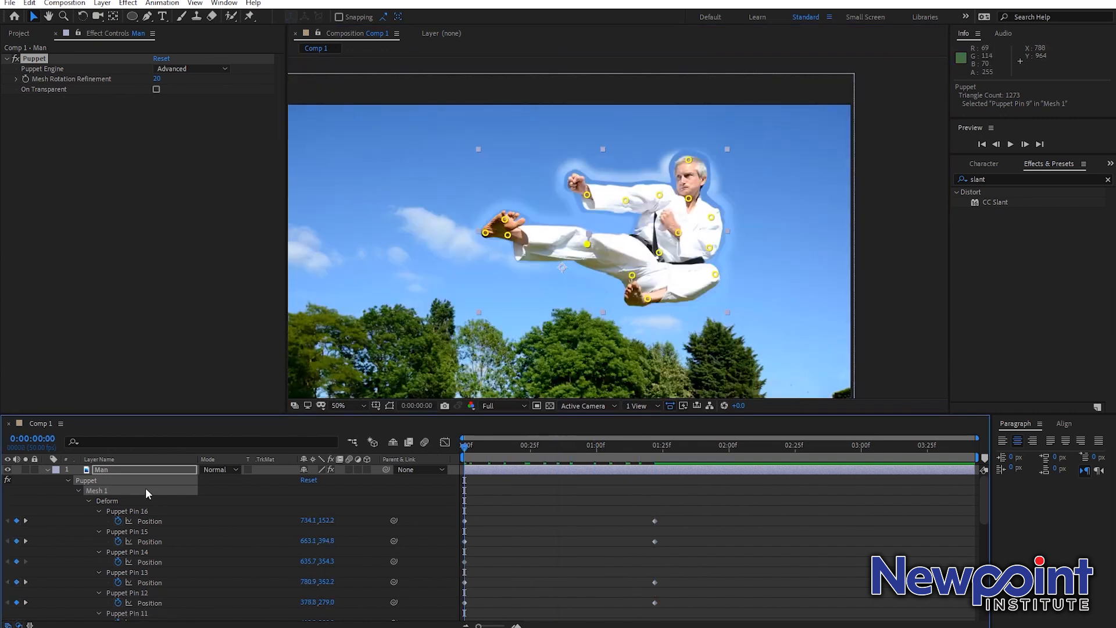
key(p)
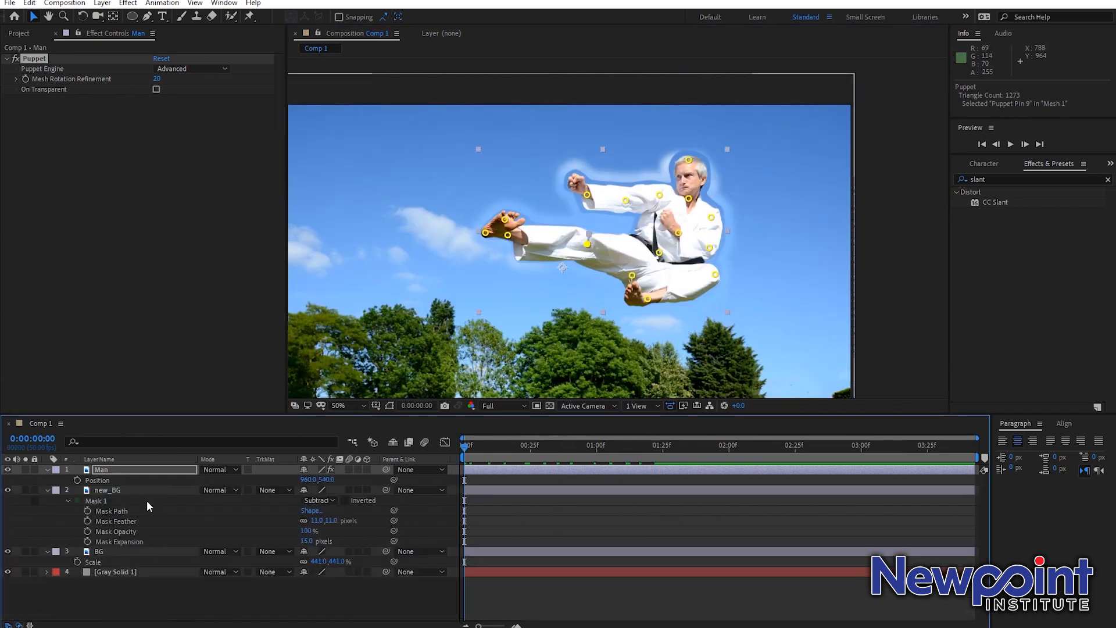
click(77, 480)
drag(512, 446, 594, 458)
drag(314, 479, 272, 477)
drag(478, 453, 413, 452)
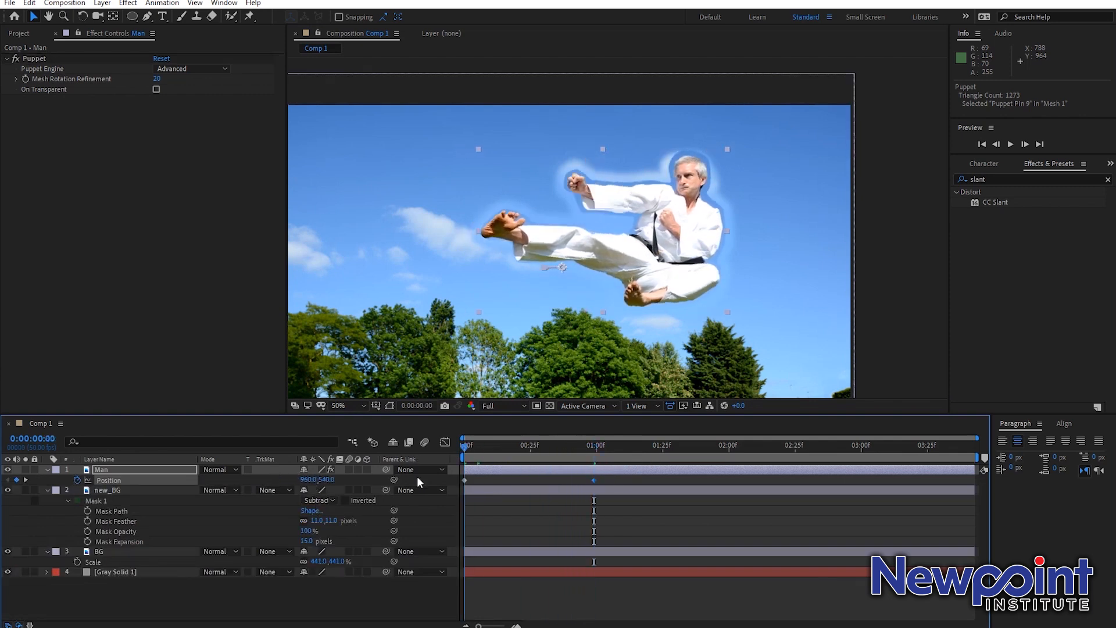
click(554, 592)
key(space)
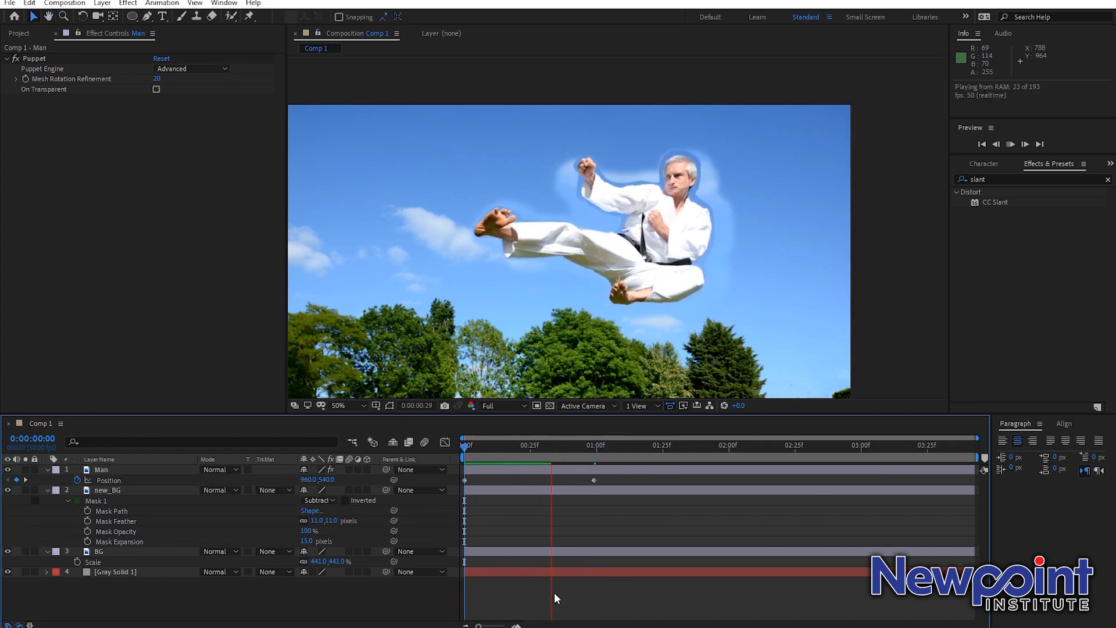
Step: Move the Man layer's second Position keyframe to 0:00:01:29 and play the animation back from the start
drag(594, 480, 672, 479)
click(607, 459)
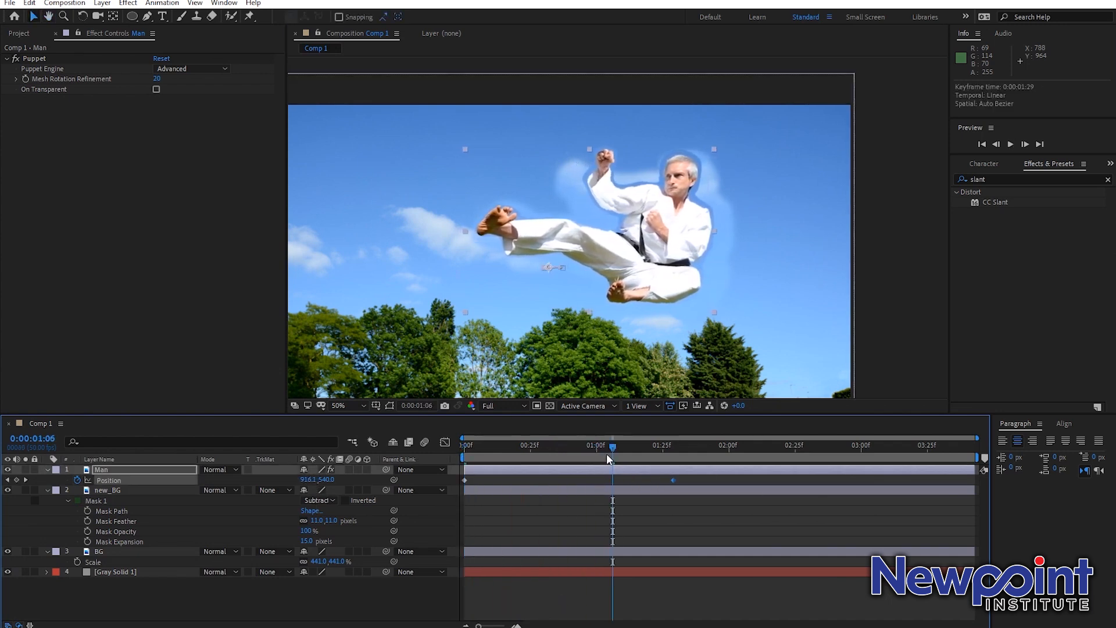
drag(607, 460, 444, 455)
click(566, 592)
key(space)
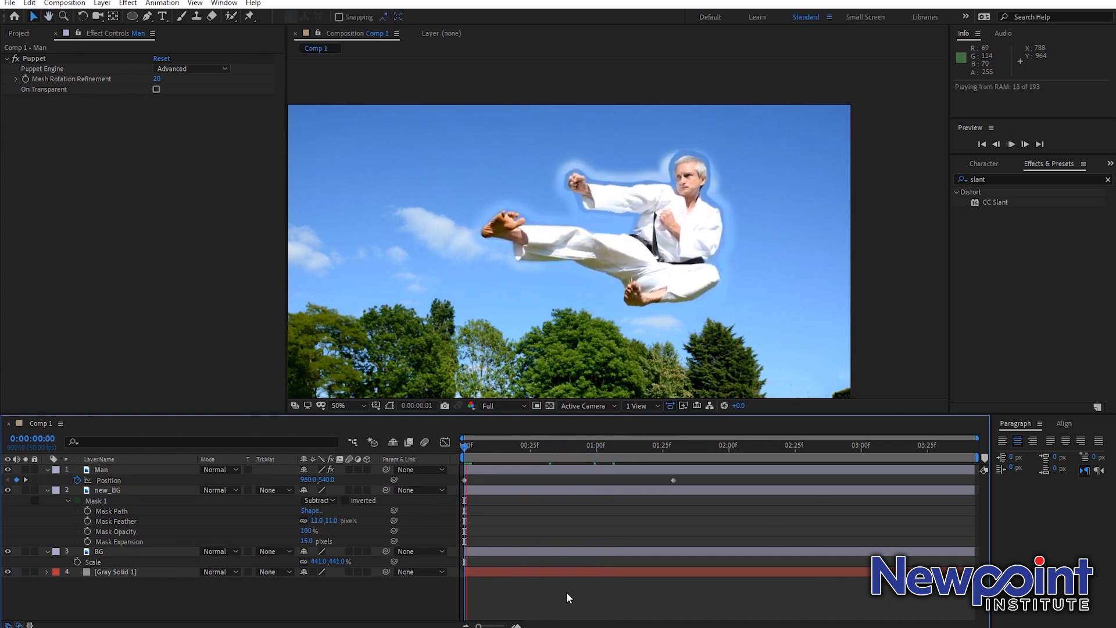
click(468, 459)
drag(468, 459, 403, 460)
key(space)
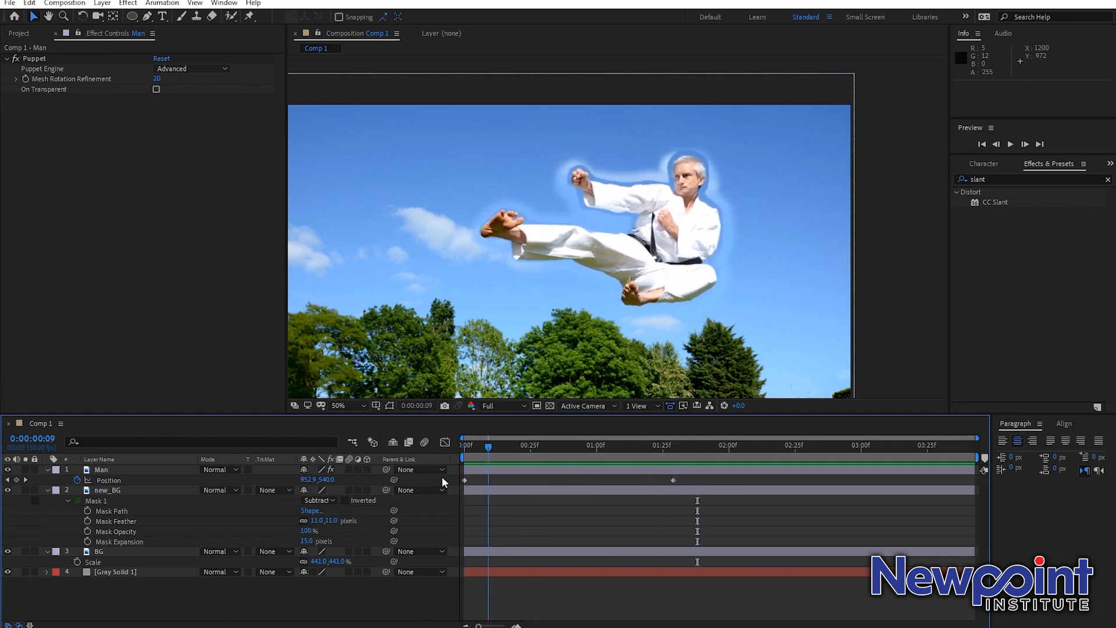
key(space)
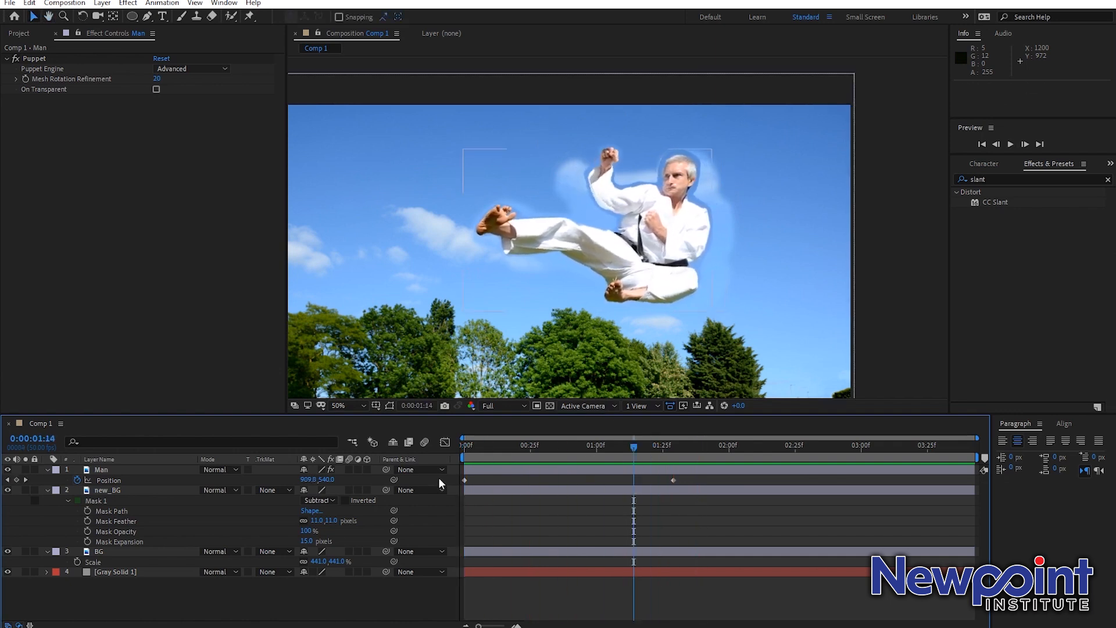
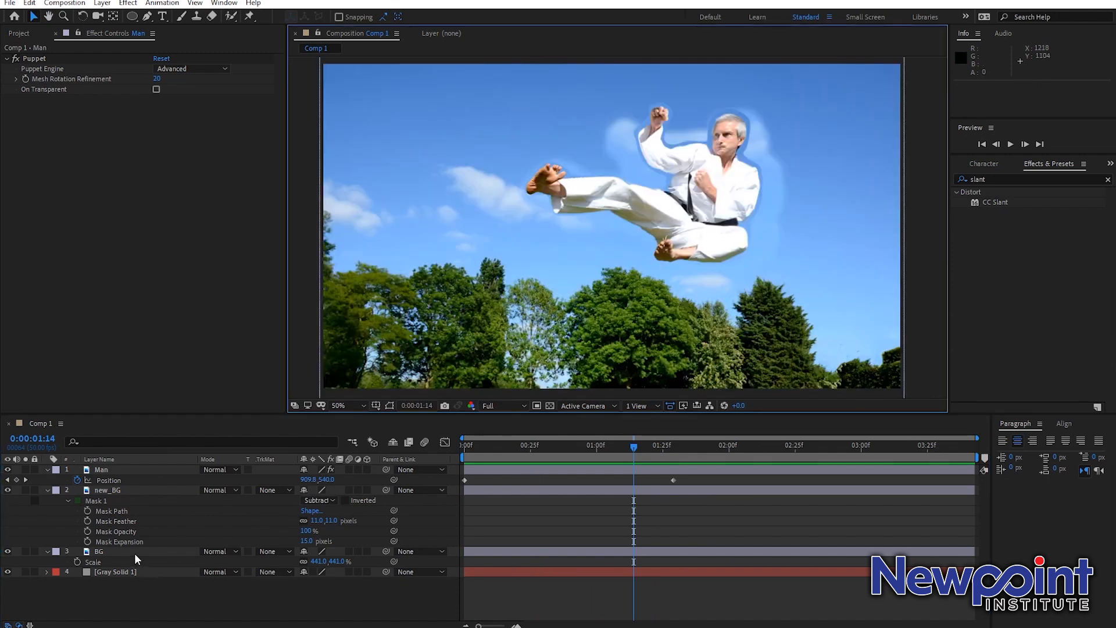
Step: Delete the Man, new_BG and BG layers, leaving only the gray solid in the composition
click(134, 552)
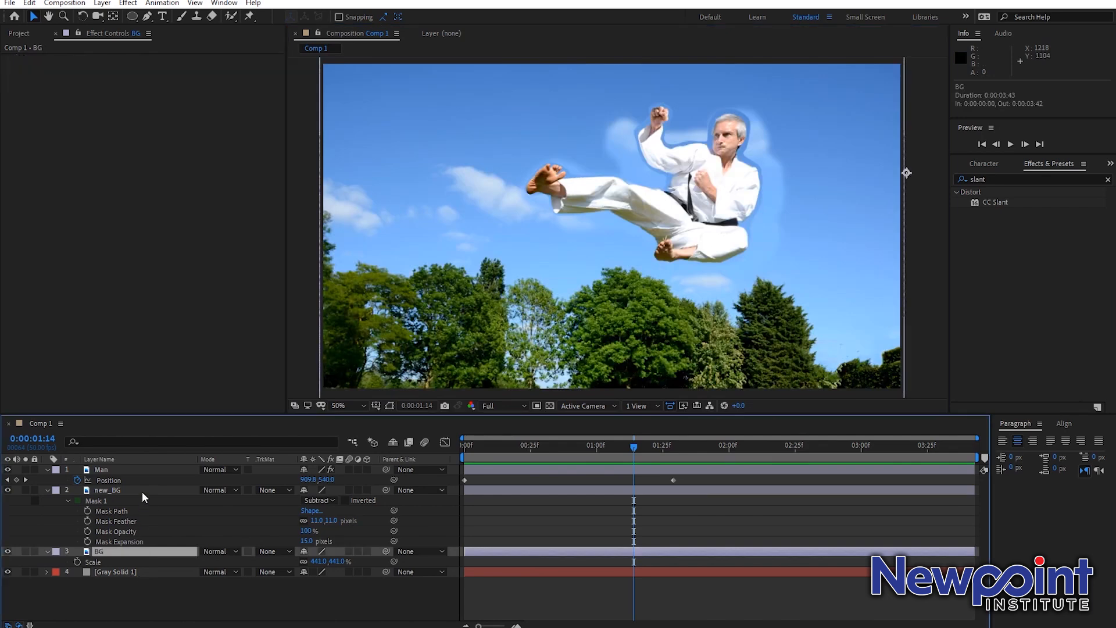
shift+click(137, 471)
key(Delete)
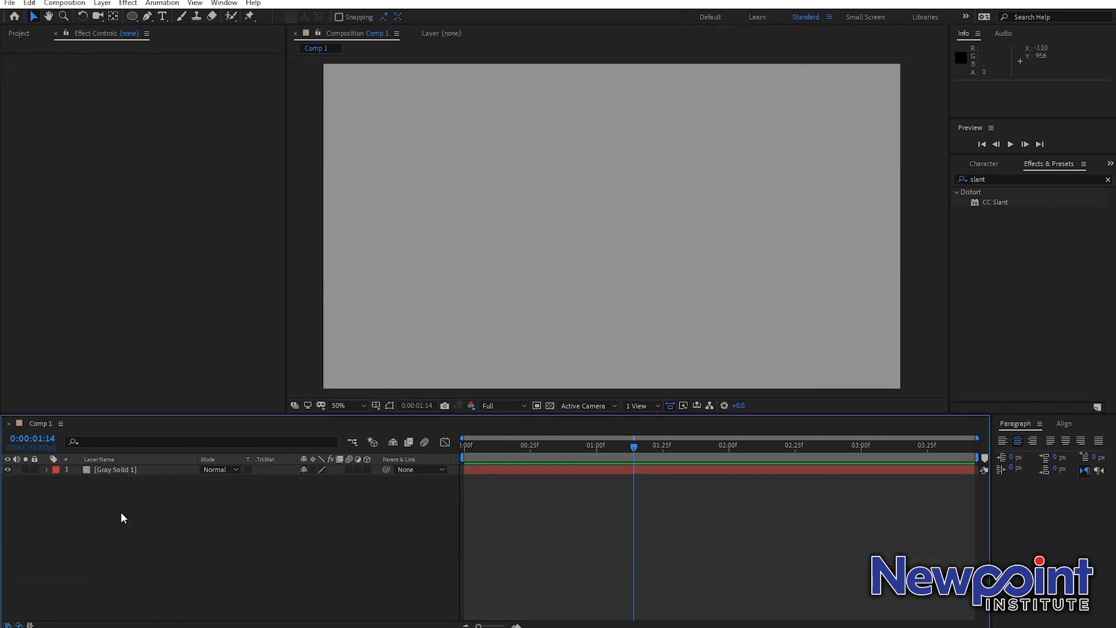
drag(431, 325, 434, 326)
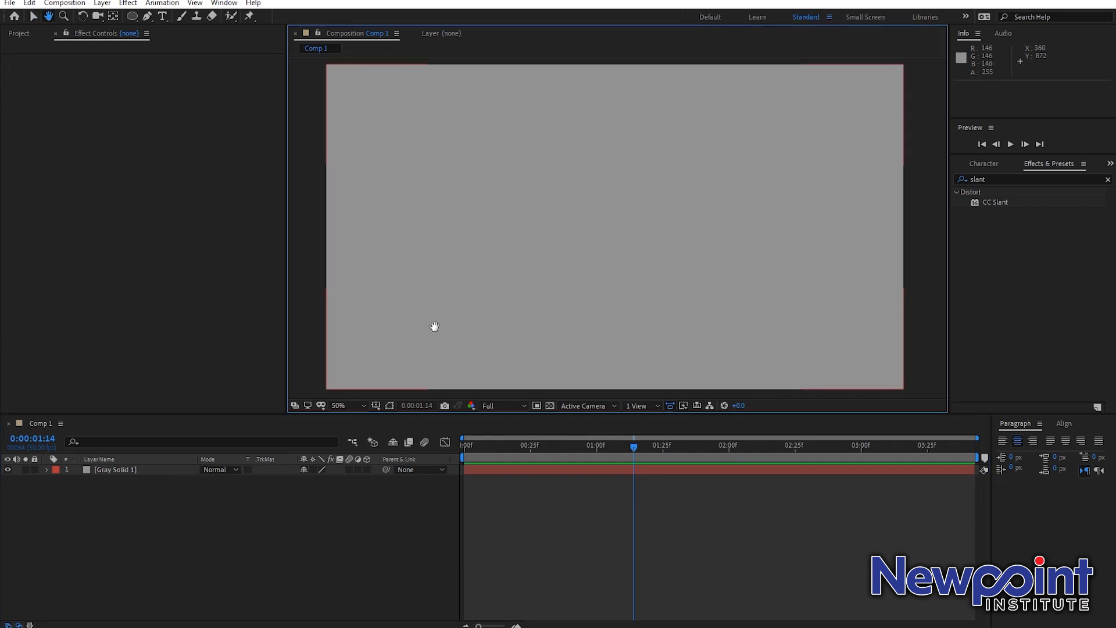
key(v)
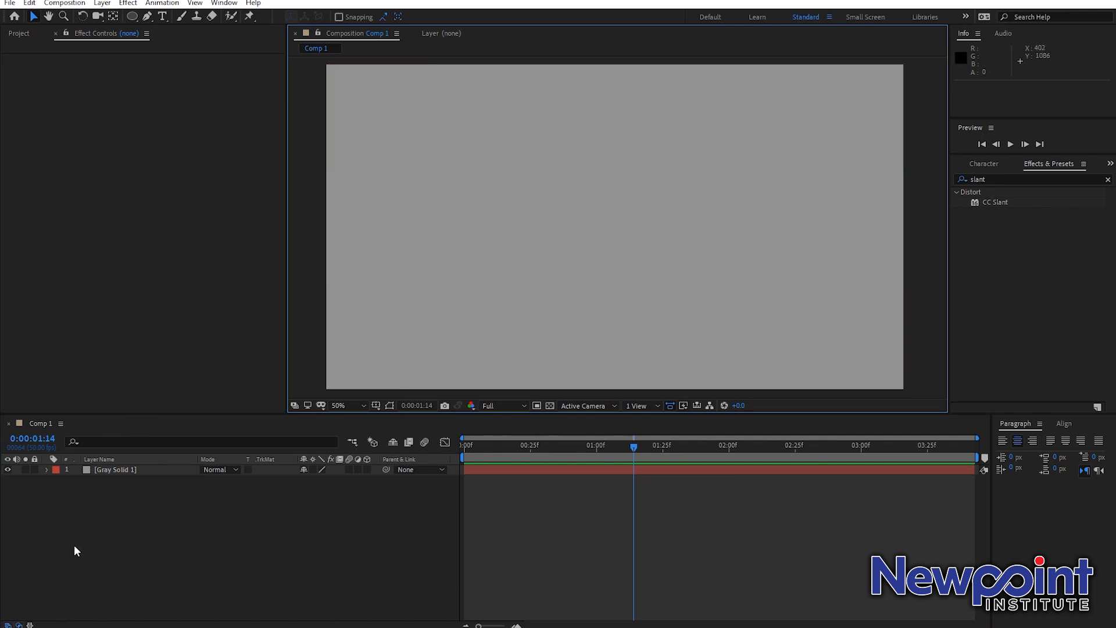
Step: Create a new text layer in the composition reading "Waah"
key(ctrl+t)
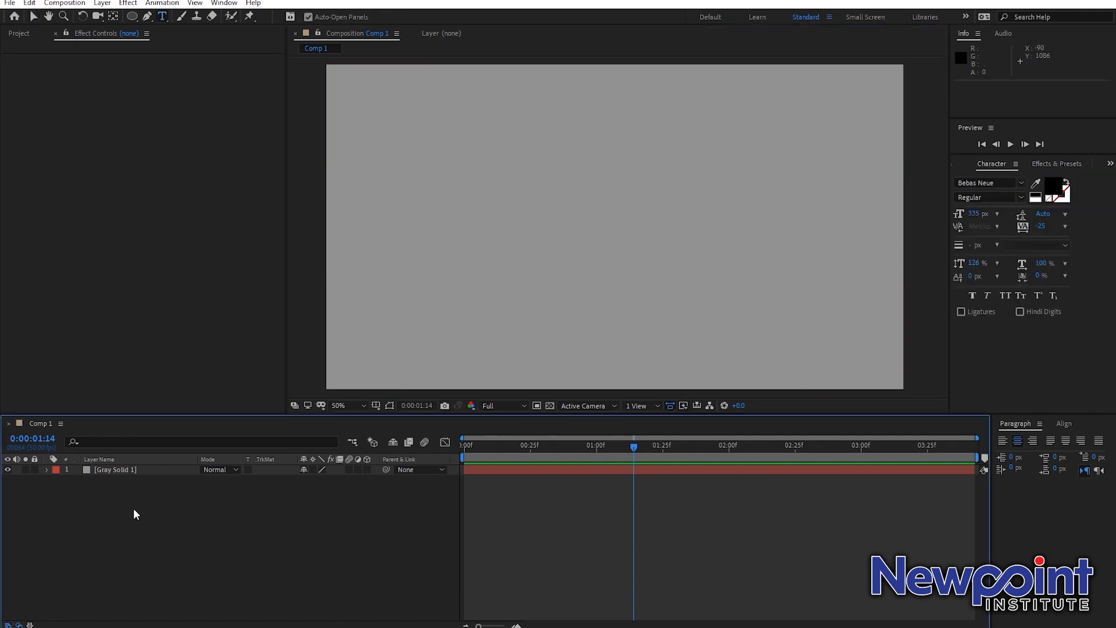
right_click(147, 499)
mouse_move(210, 368)
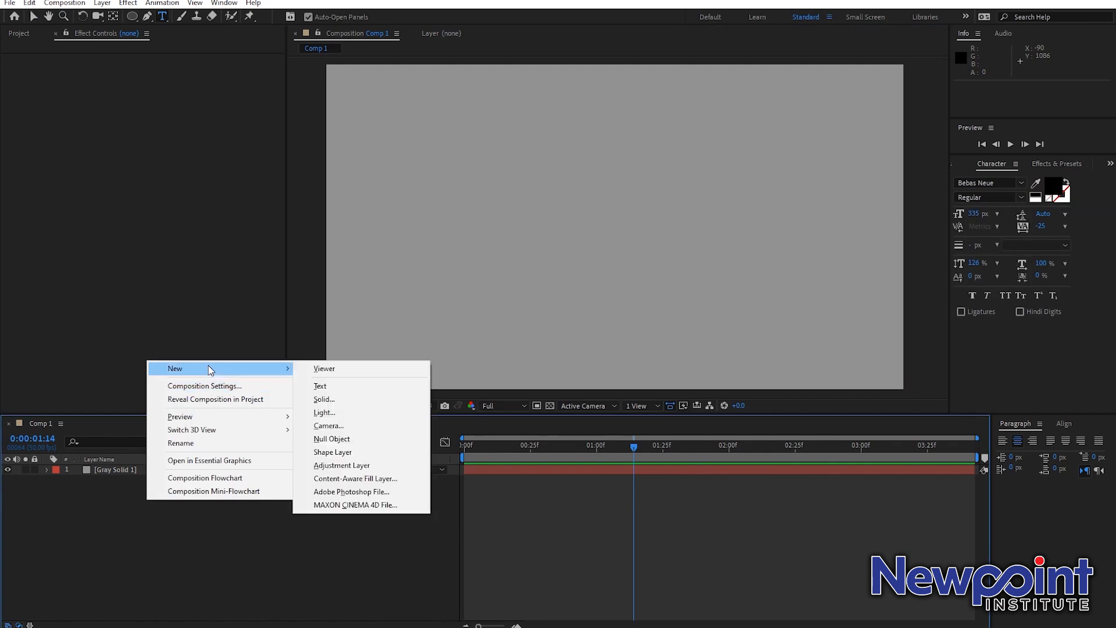
click(317, 386)
text(Waah)
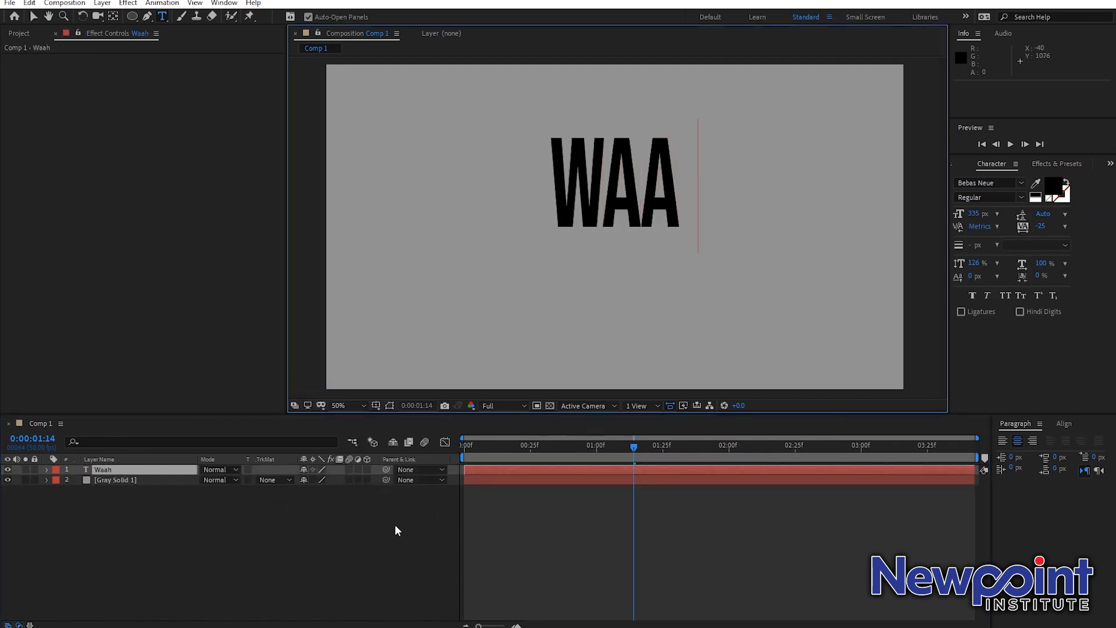
Step: Set the Waah text layer's font to Brush Script MT
click(155, 473)
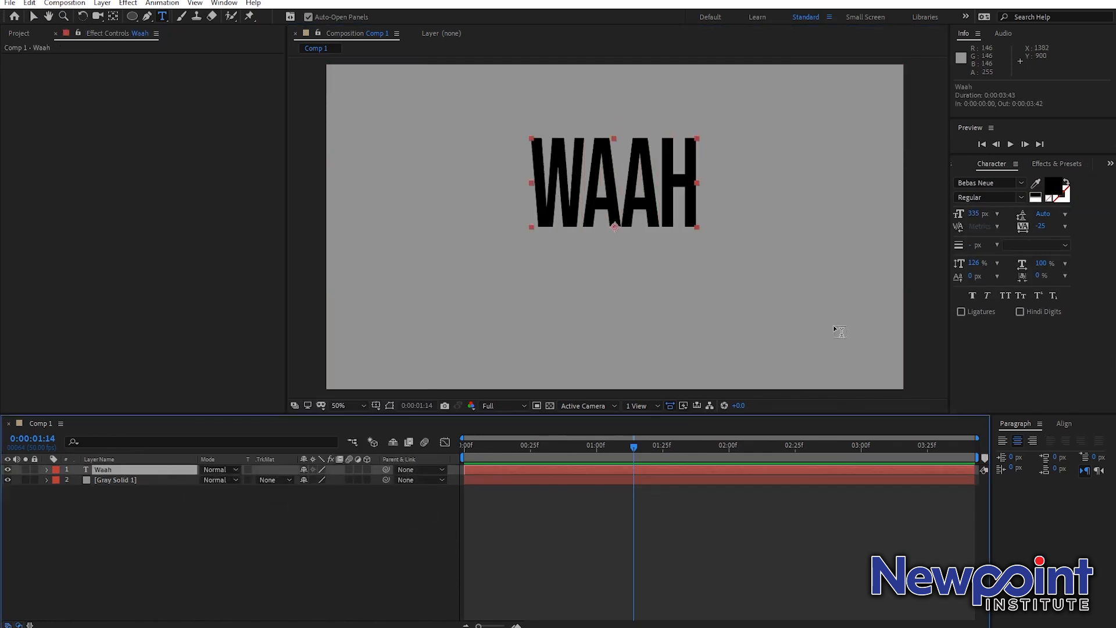
click(1022, 183)
scroll(1024, 345, down, 2)
scroll(1024, 346, down, 1)
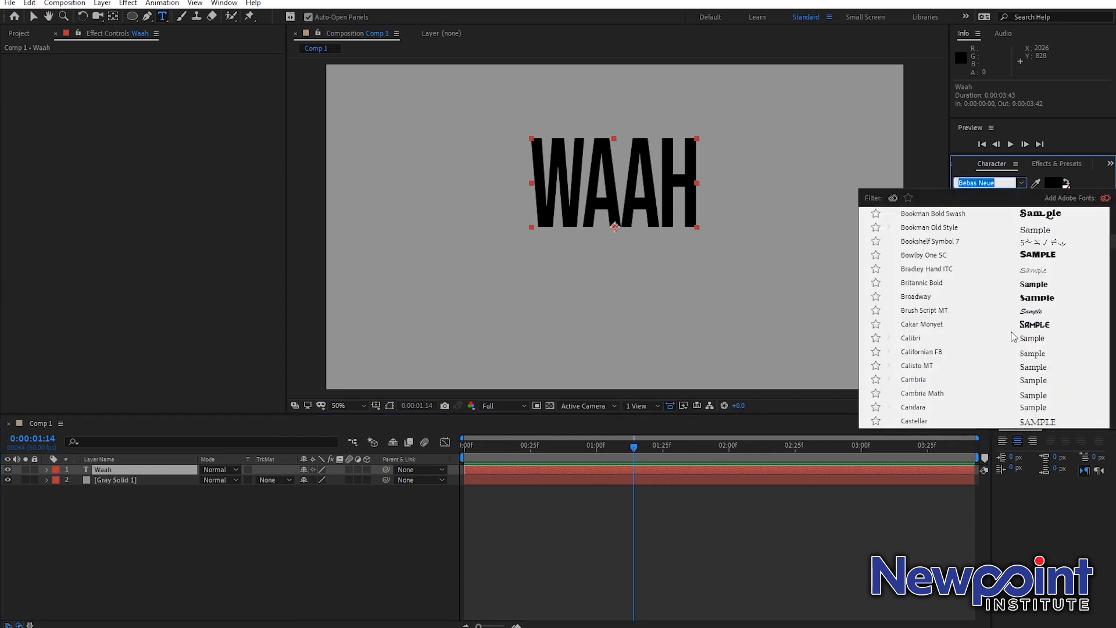
click(1003, 312)
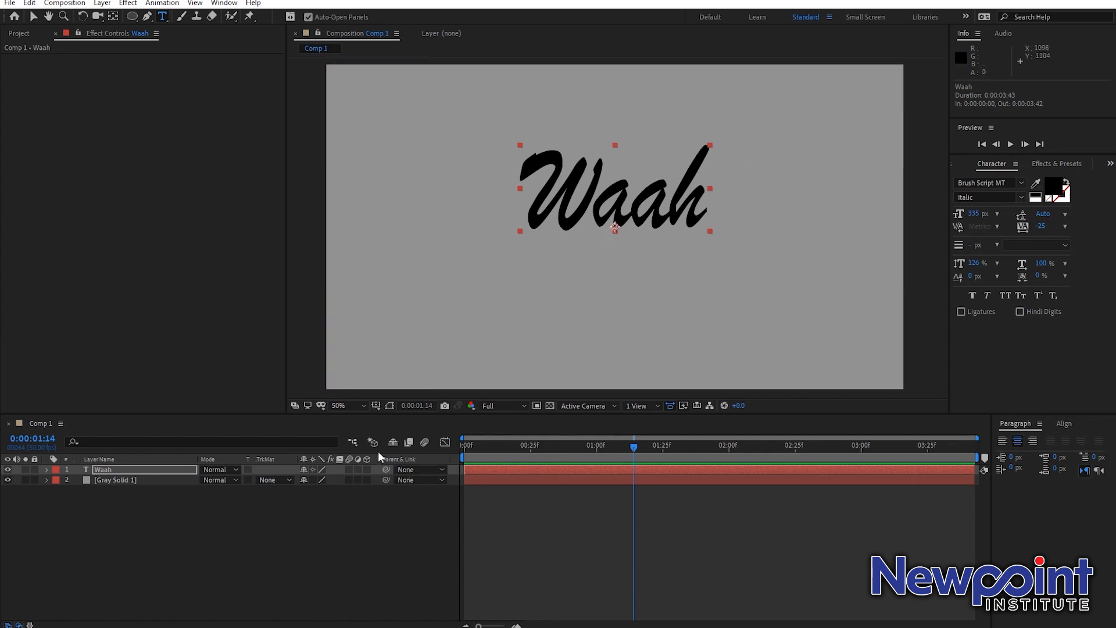
Step: Change the Waah text's fill color to golden yellow, F9D300
click(1053, 187)
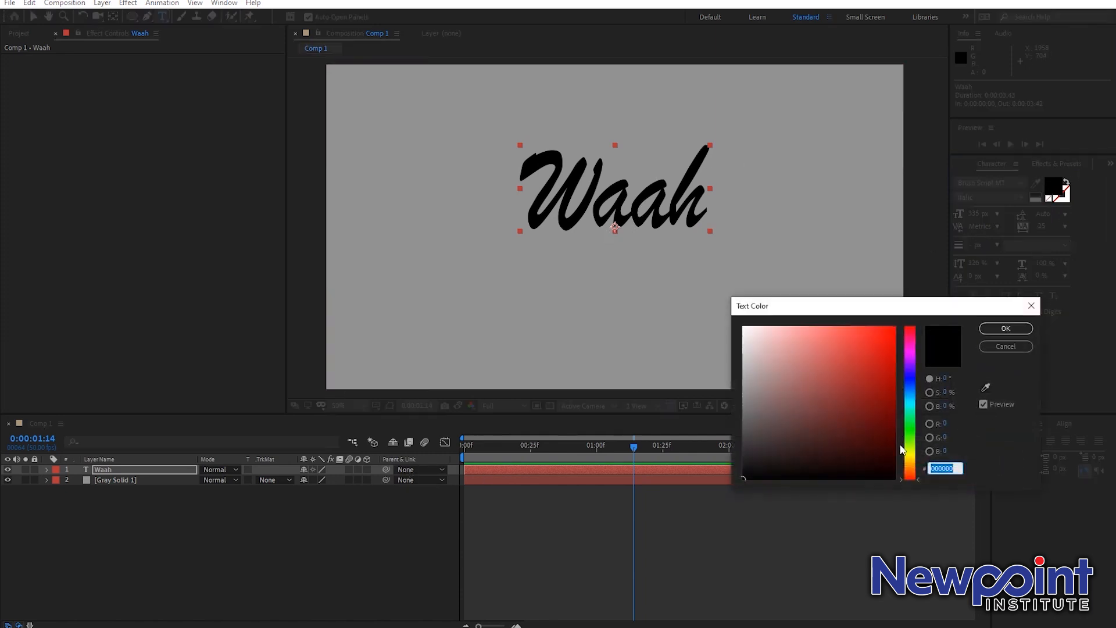
click(905, 446)
drag(891, 441, 894, 388)
drag(906, 442, 910, 462)
drag(890, 411, 895, 327)
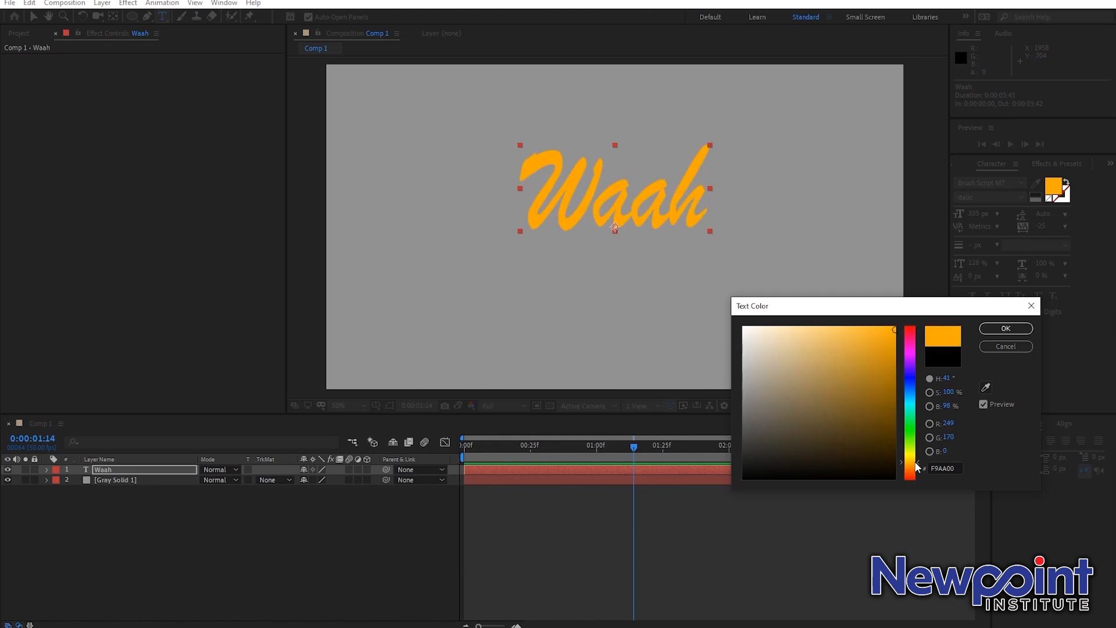
drag(916, 467, 917, 463)
click(1001, 328)
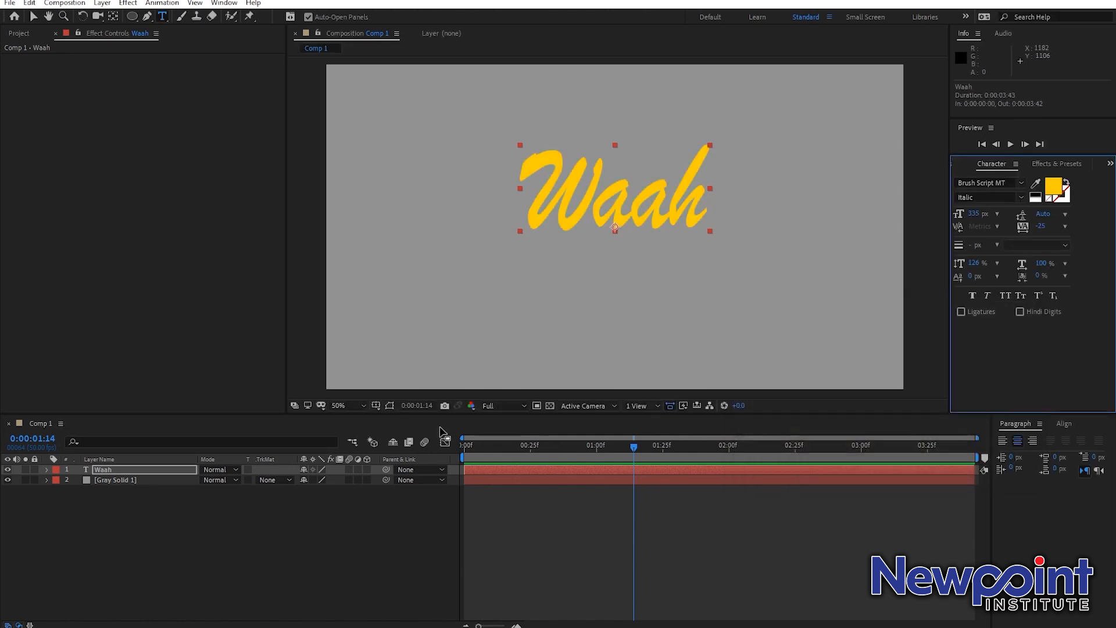
Step: Enlarge the Waah text to 494 px and move it down to about 940, 694 in the frame
click(224, 504)
click(152, 471)
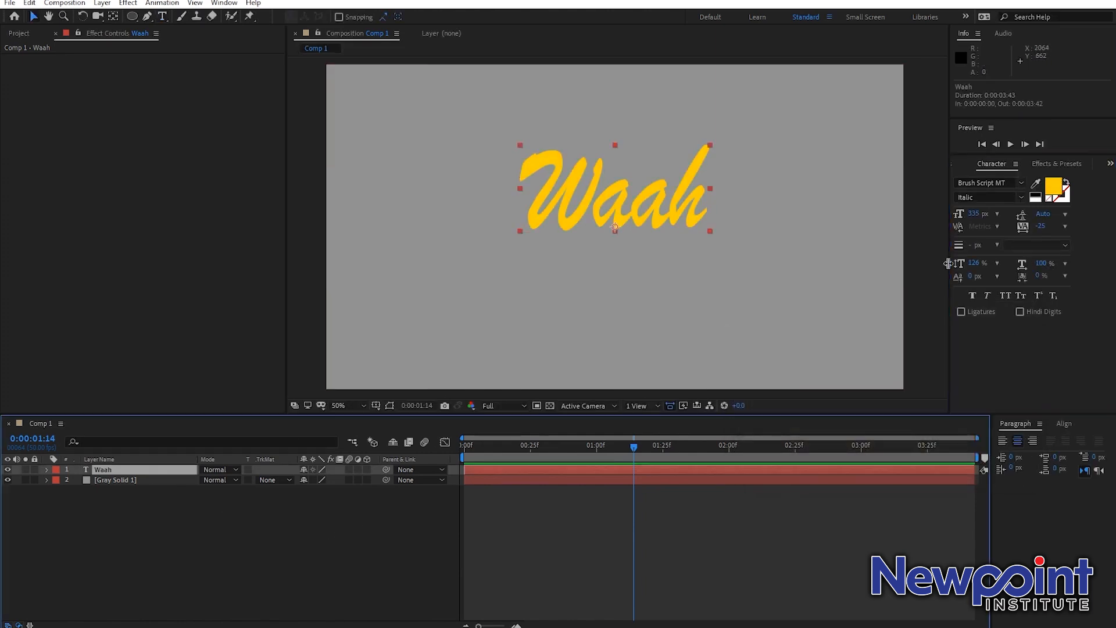
drag(970, 220, 913, 221)
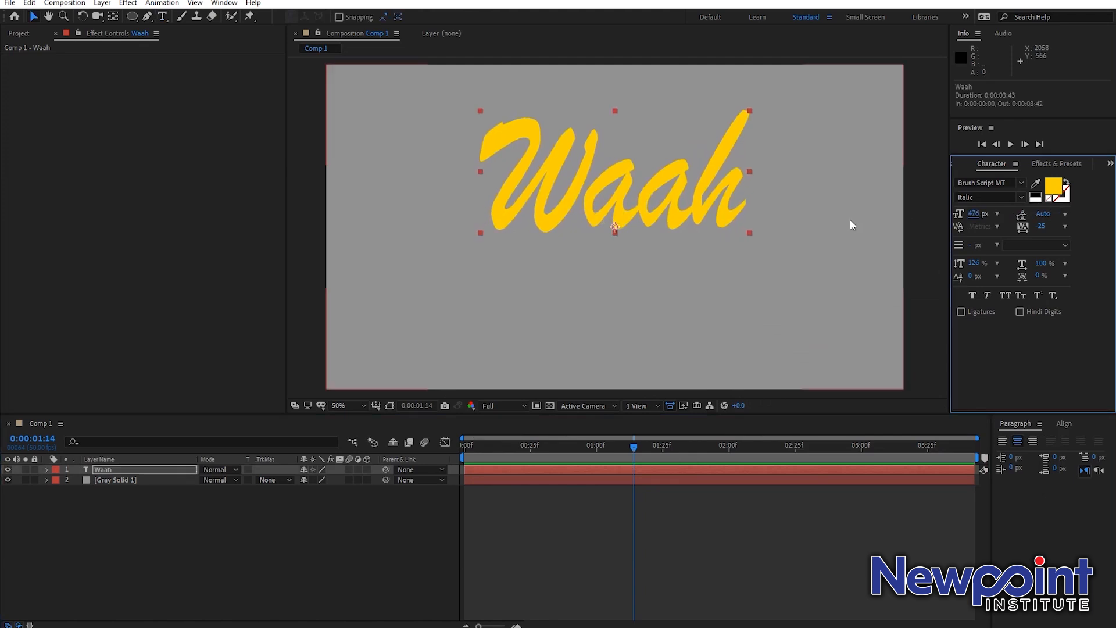
drag(634, 221, 628, 265)
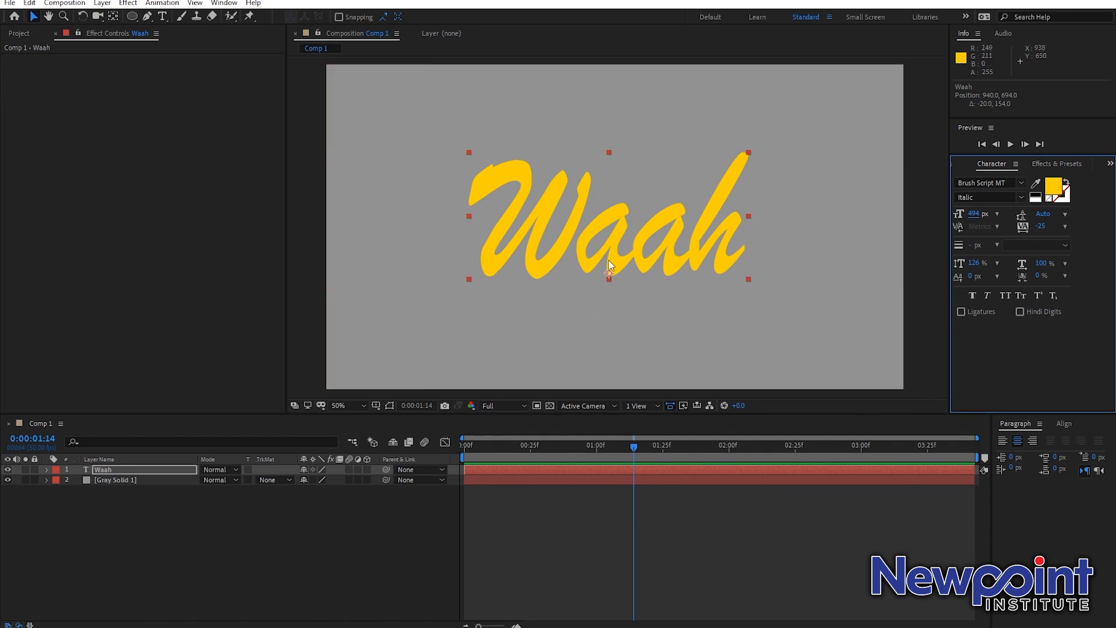
Step: Start an open Pen mask path on the Waah layer outside the W, tracing along its opening curve and first downstroke
click(149, 17)
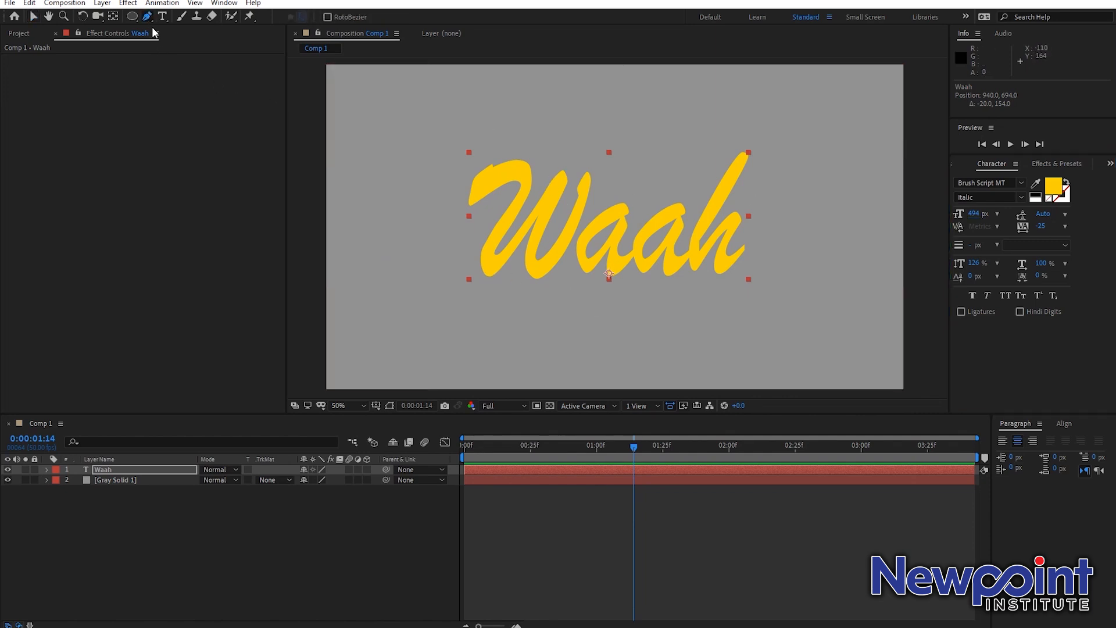
key(.)
drag(448, 231, 518, 229)
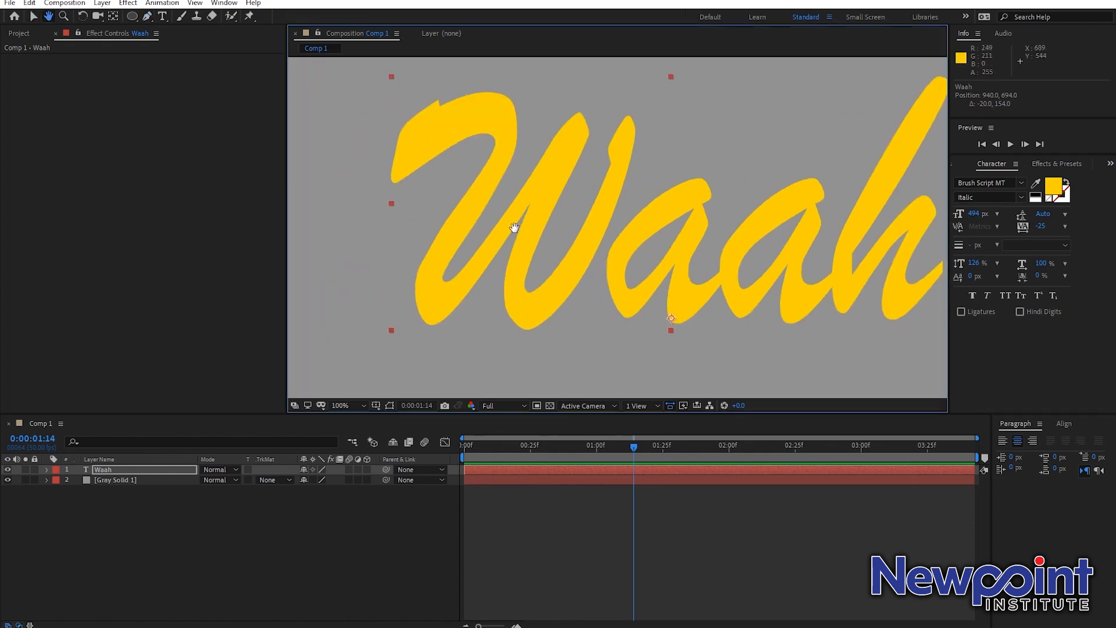
click(327, 188)
click(500, 125)
click(469, 208)
click(433, 295)
drag(439, 306, 452, 297)
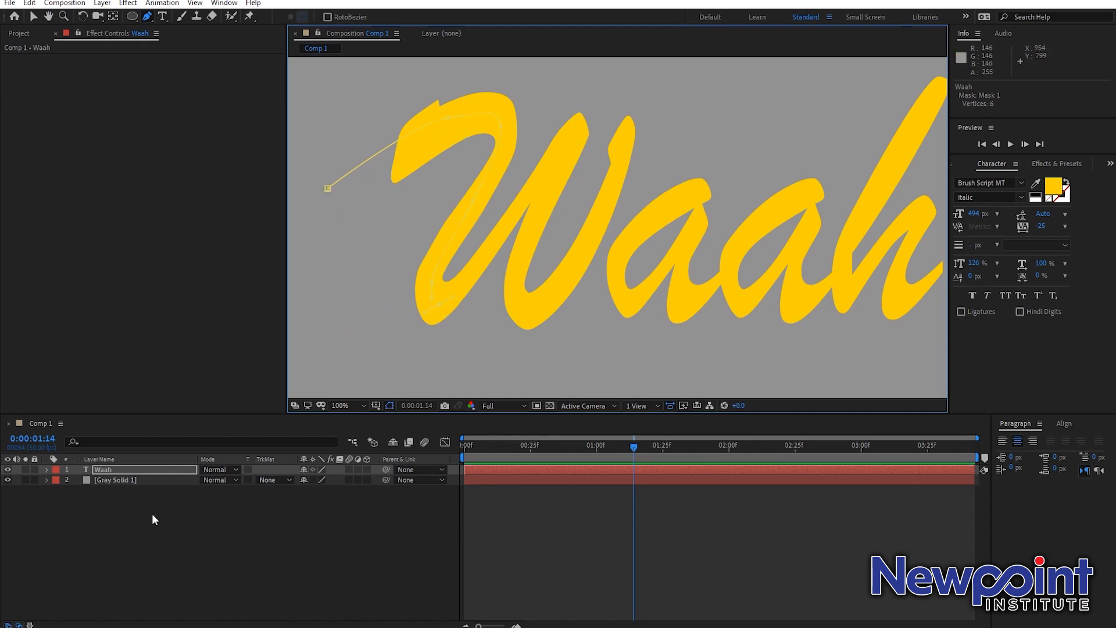
Step: Set the Waah text's fill color to black, 000000
click(1055, 188)
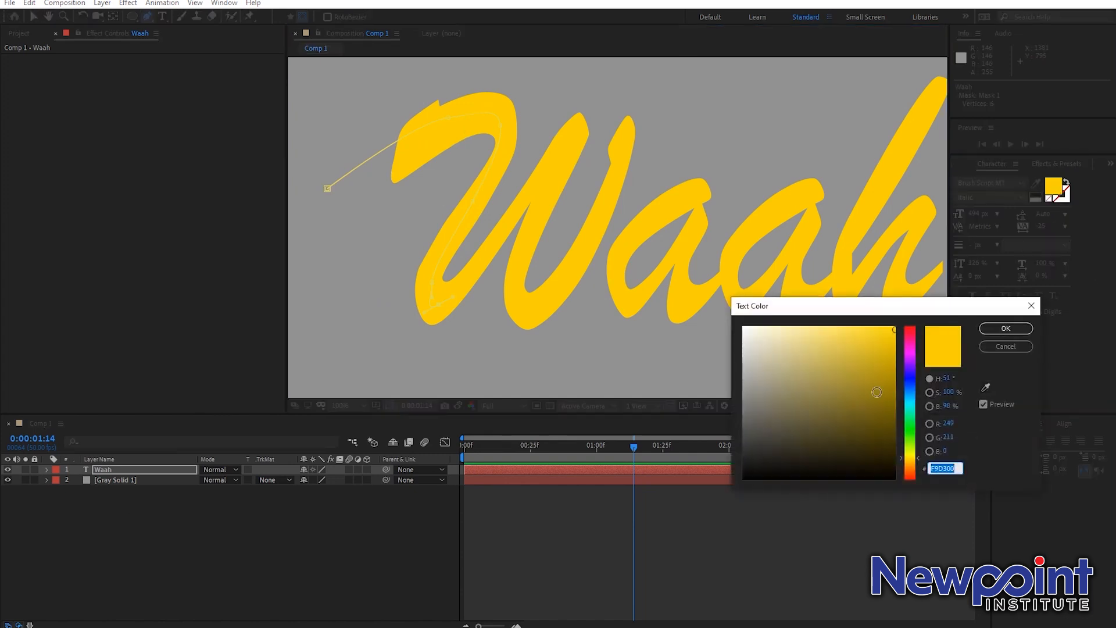
text(000000)
key(Tab)
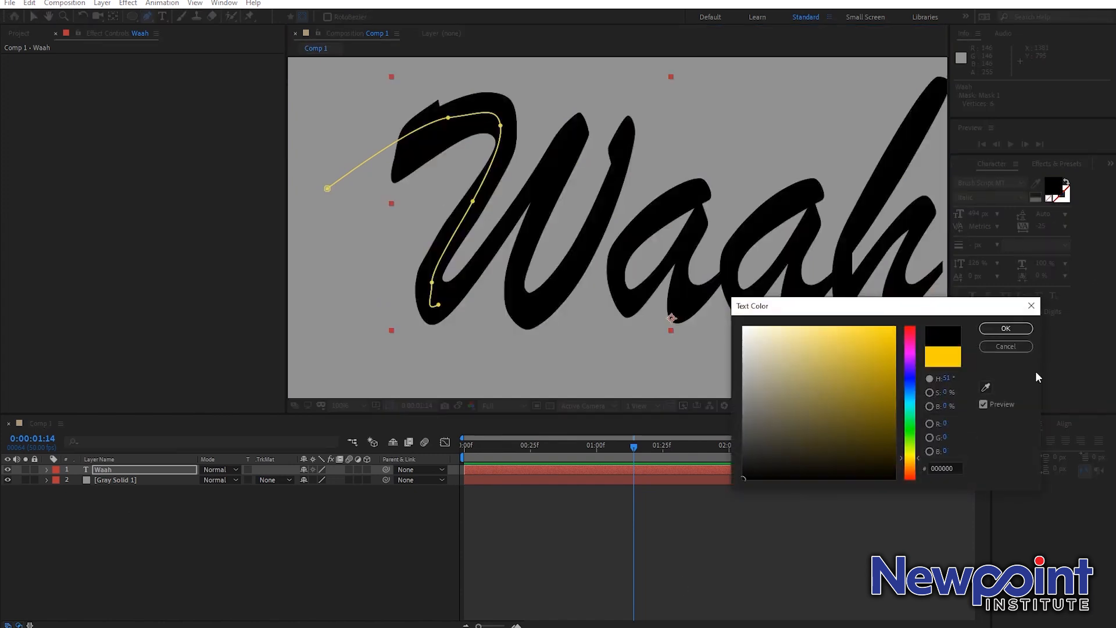
click(1014, 329)
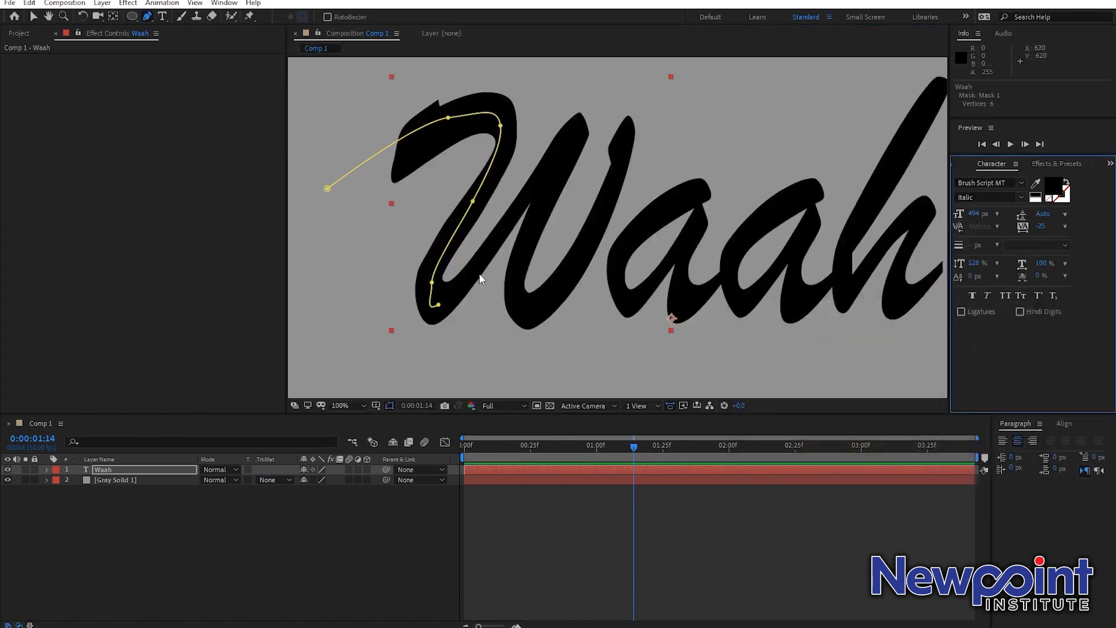
Step: Continue the mask path from the W's first base up its middle stroke and down to its second base
key(ctrl+z)
key(ctrl+shift+z)
click(439, 304)
drag(438, 305, 445, 307)
drag(503, 231, 511, 223)
drag(560, 143, 576, 137)
drag(524, 253, 528, 312)
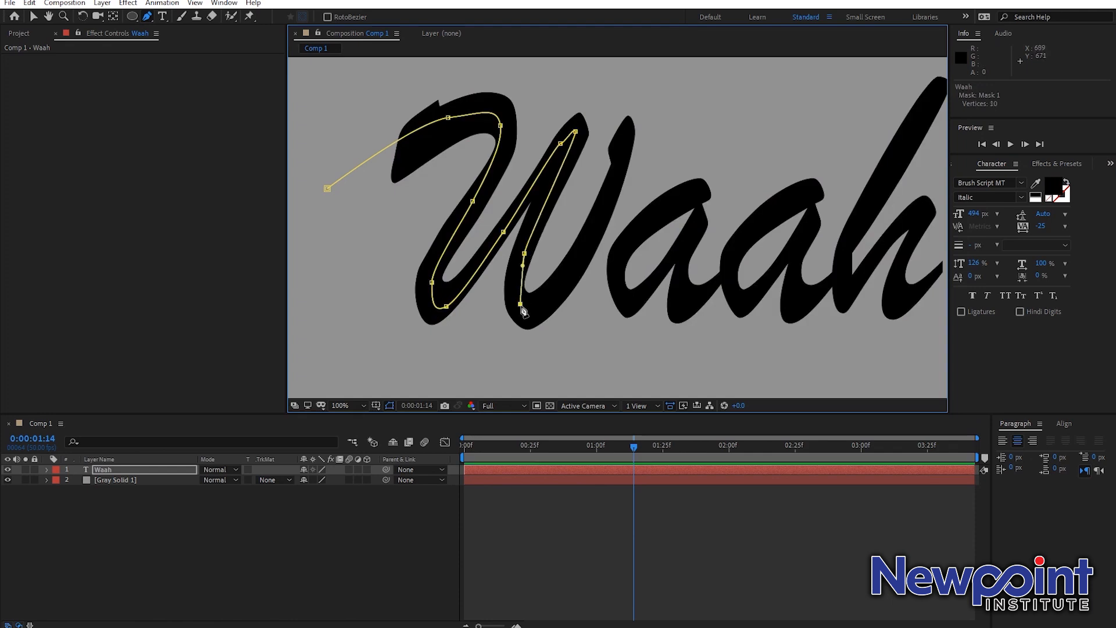
Step: Trace the mask path up the W's last stroke, loop it above the first a, and follow that letter into the second a
drag(568, 273, 580, 257)
click(620, 152)
drag(623, 126, 624, 133)
drag(687, 113, 698, 117)
drag(710, 168, 714, 174)
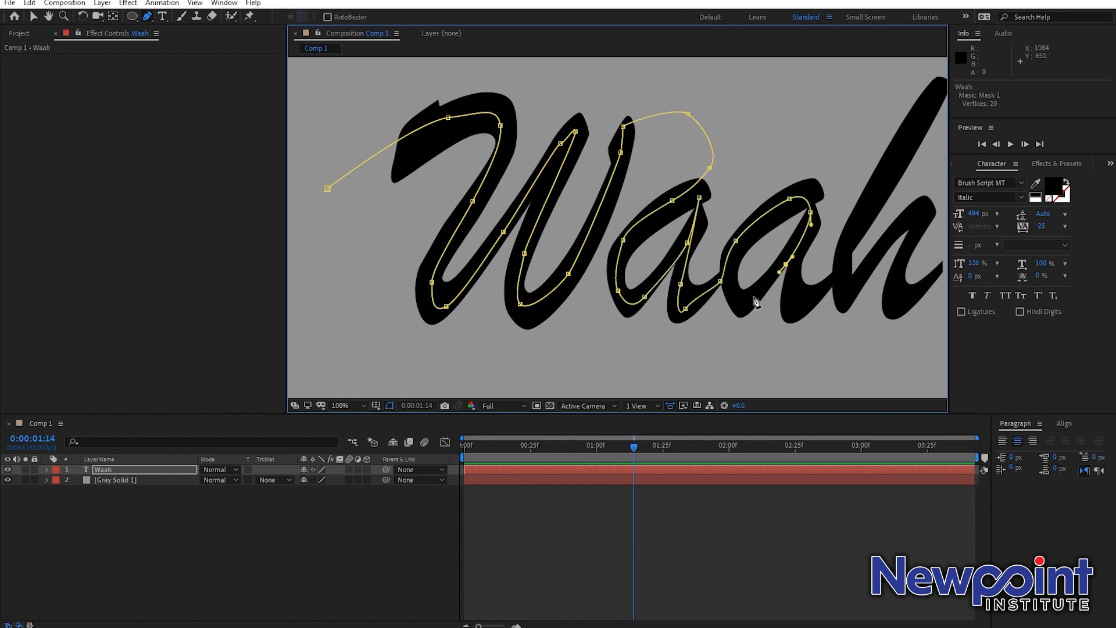
Step: Trace the second a's bowl, loop the path back across the letter, and follow its final stroke toward the h
click(740, 302)
drag(741, 303, 716, 255)
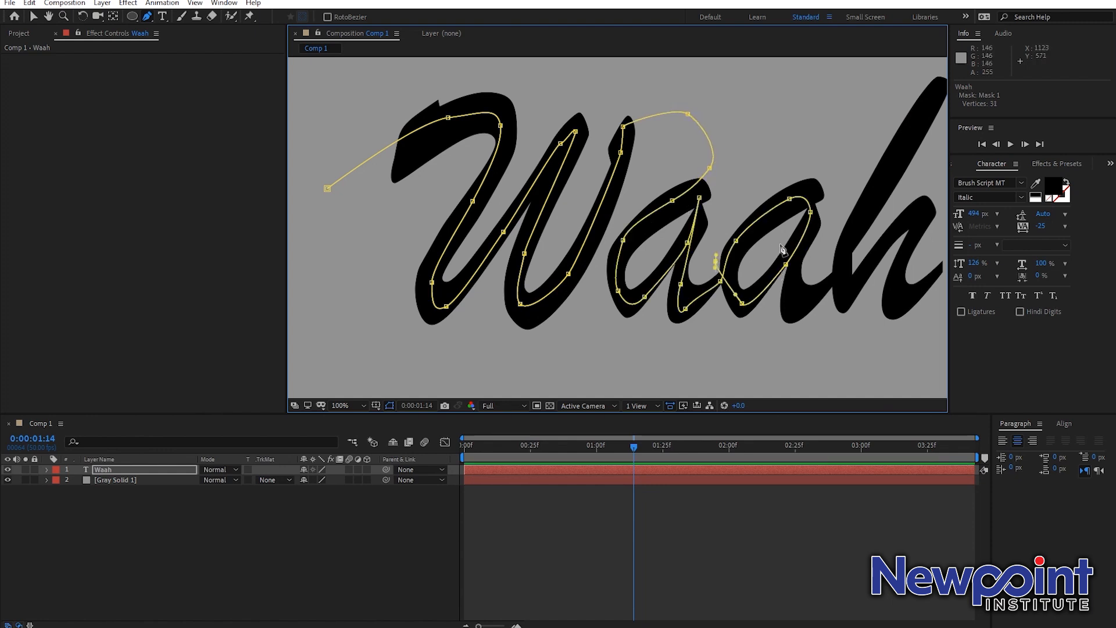
drag(802, 239, 805, 249)
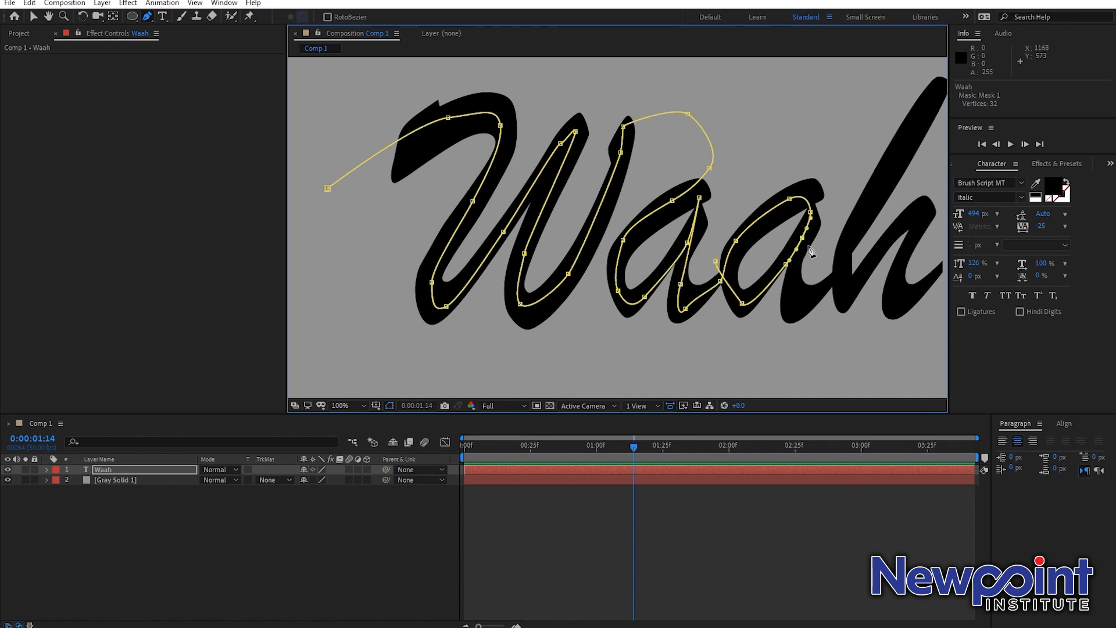
key(ctrl+z)
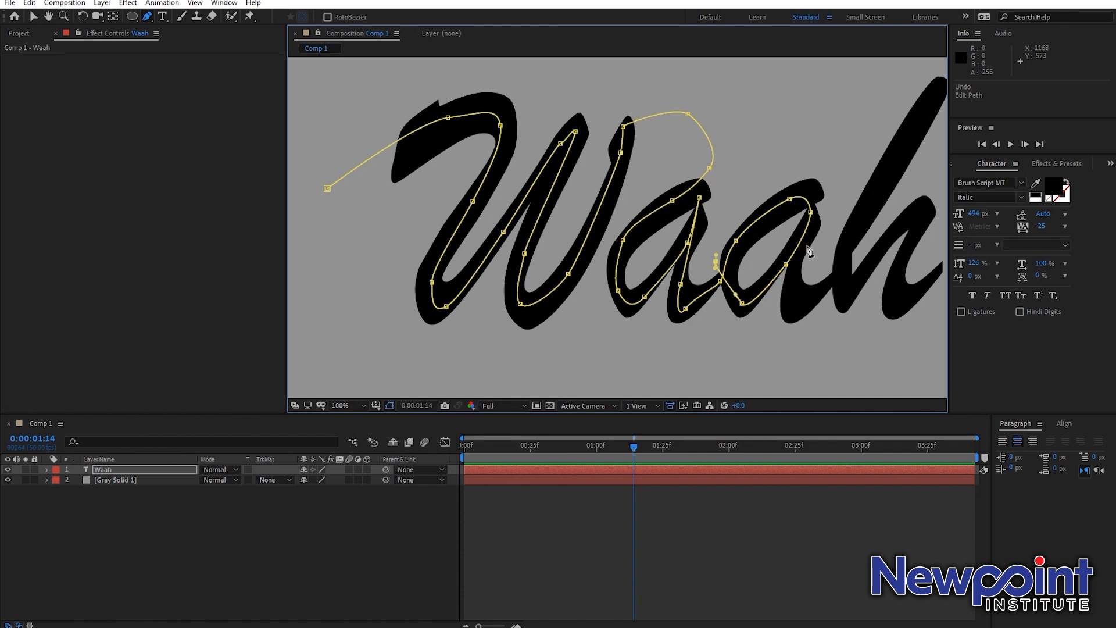
drag(812, 244, 751, 294)
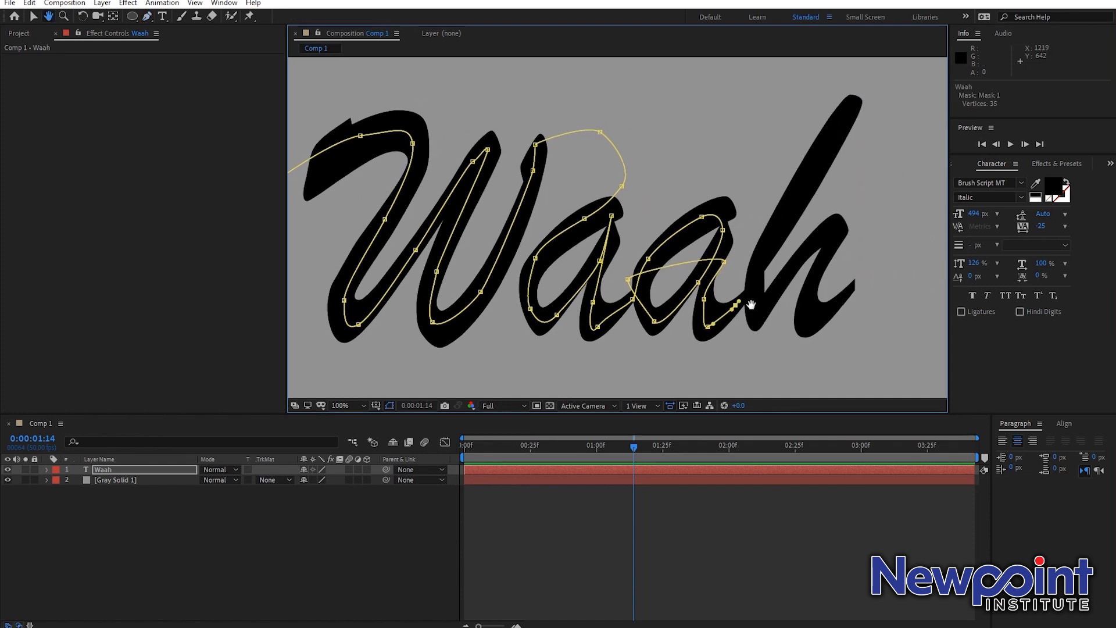
Step: Trace the mask path from the h's base up its tall stem, ending just above the tip
drag(755, 321, 755, 314)
drag(756, 273, 762, 258)
drag(795, 186, 805, 172)
drag(844, 109, 852, 96)
click(866, 77)
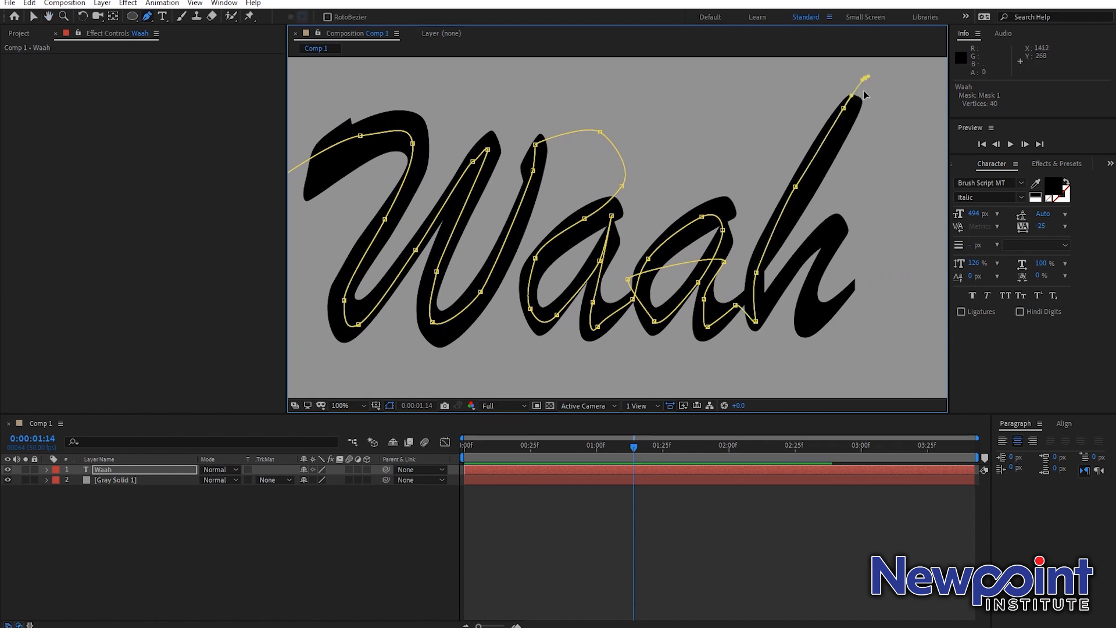
Step: Bring the mask path back to the h's base, trace its arch and tail, and end it outside the letter
click(747, 333)
drag(749, 339, 768, 362)
drag(766, 306, 831, 231)
click(827, 250)
drag(806, 317, 809, 331)
click(827, 312)
click(854, 287)
click(893, 249)
scroll(875, 284, down, 1)
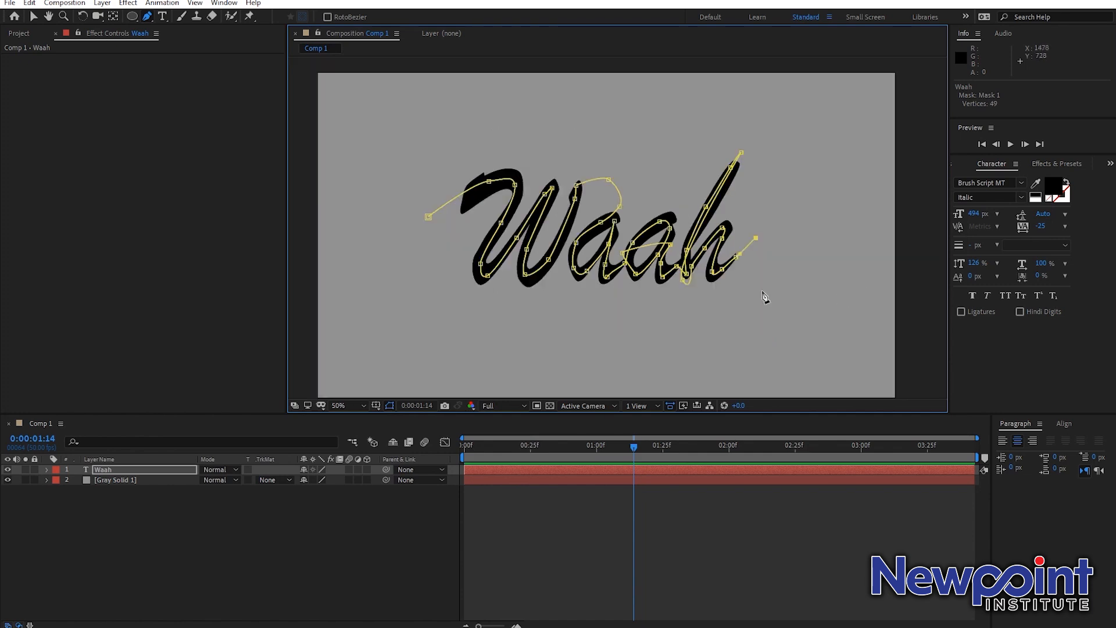
drag(755, 284, 779, 273)
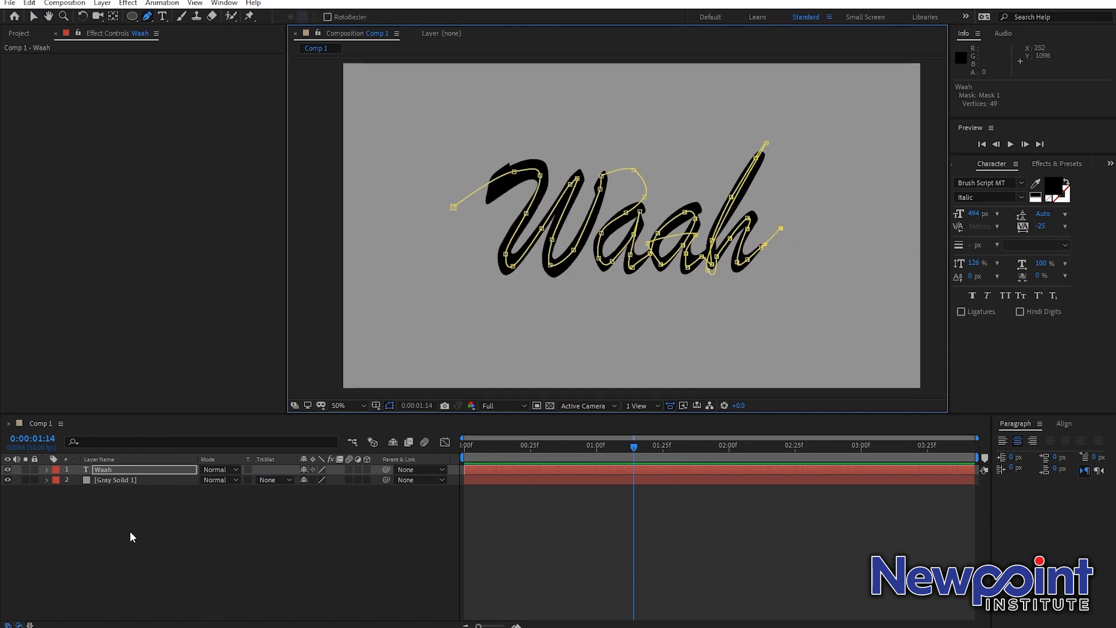
Step: Search the effects for stroke and apply the Generate Stroke effect to the Waah text layer, keeping Mask 1 as its path
click(147, 503)
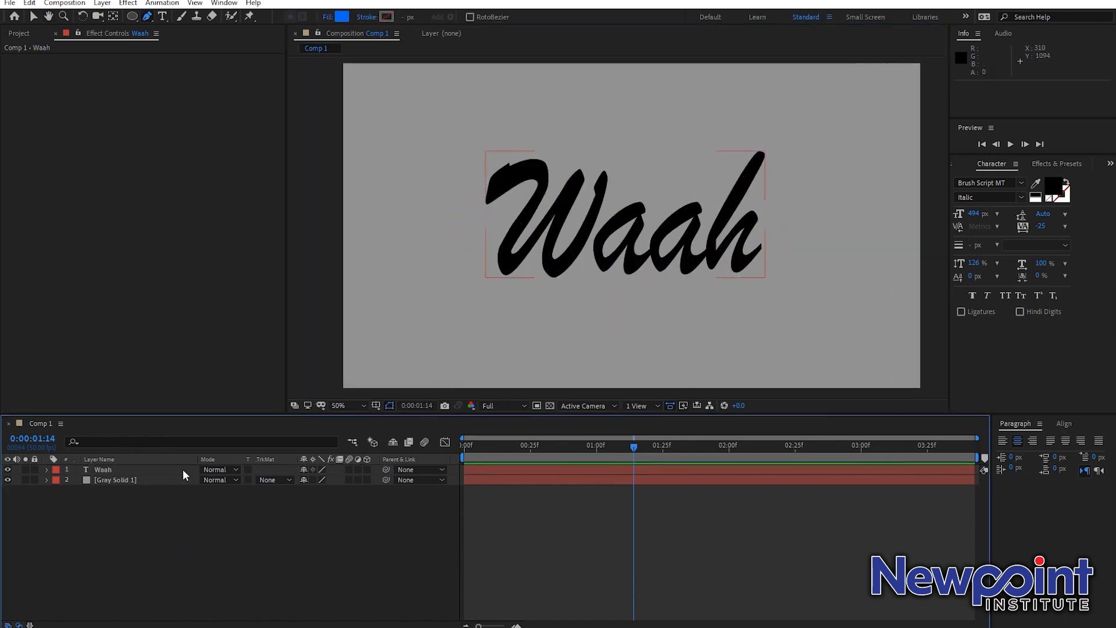
click(145, 469)
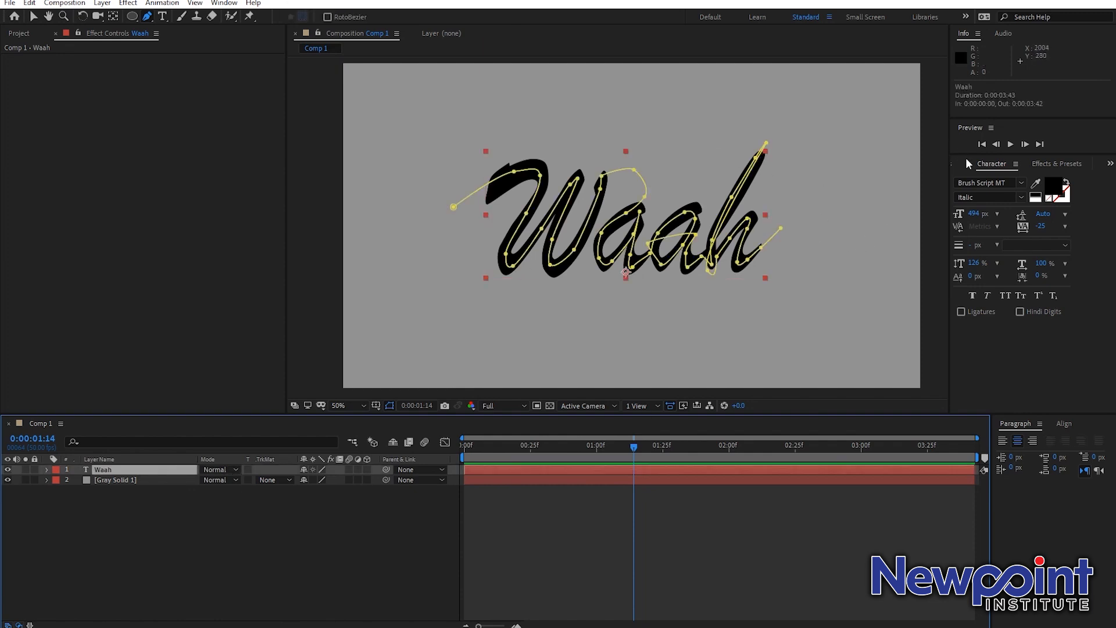
click(1056, 164)
key(ctrl+f)
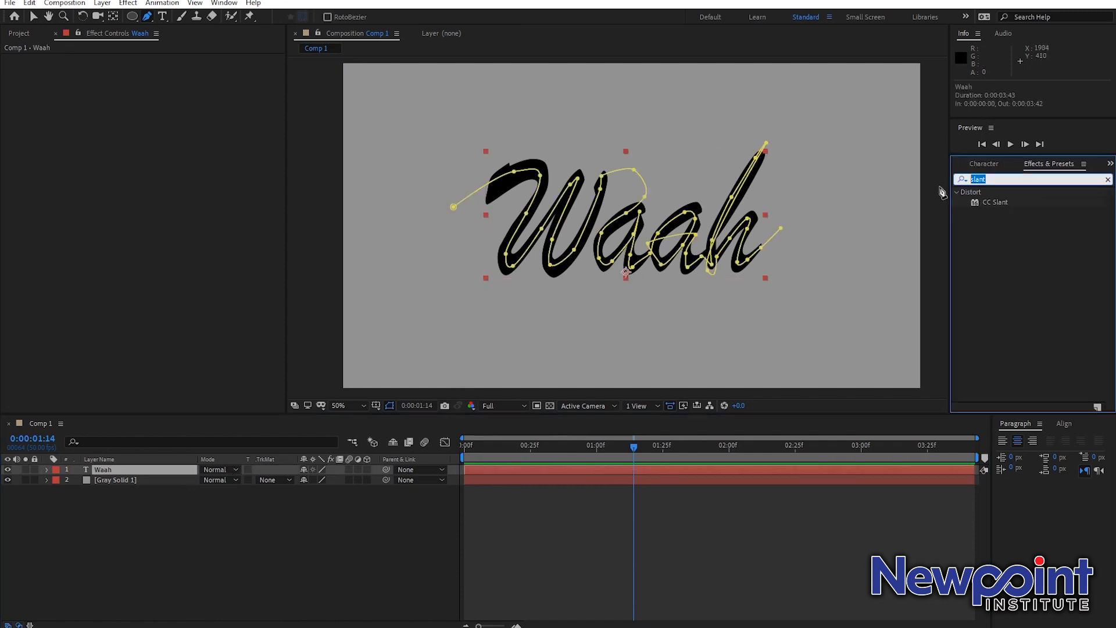
text(stroke)
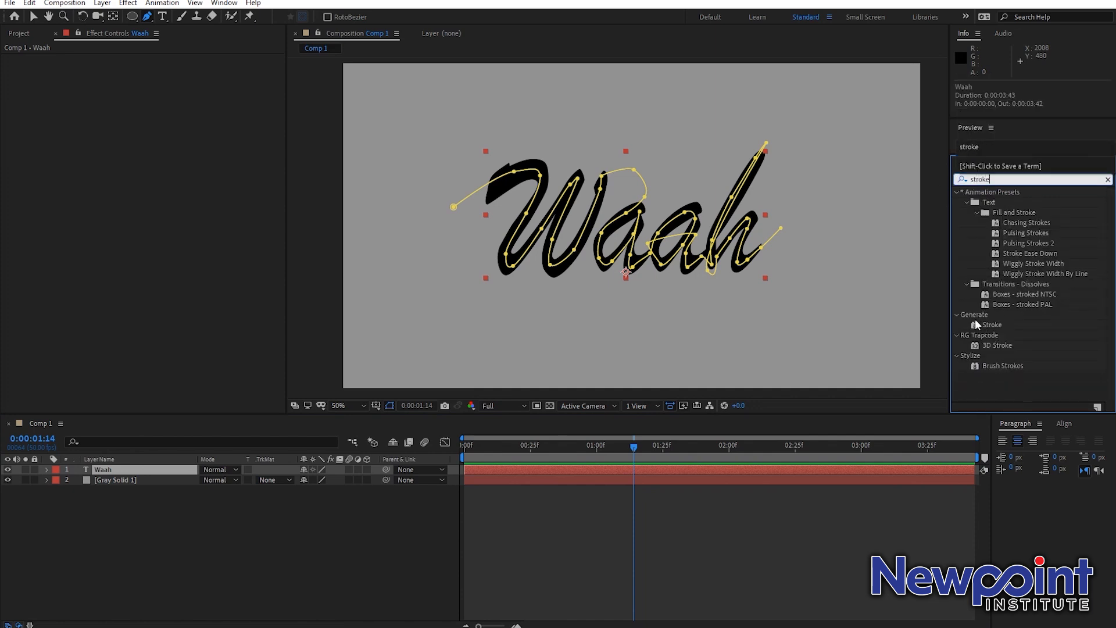
click(998, 326)
mouse_move(996, 323)
mouse_down()
mouse_move(639, 407)
mouse_move(215, 449)
mouse_move(146, 471)
mouse_up()
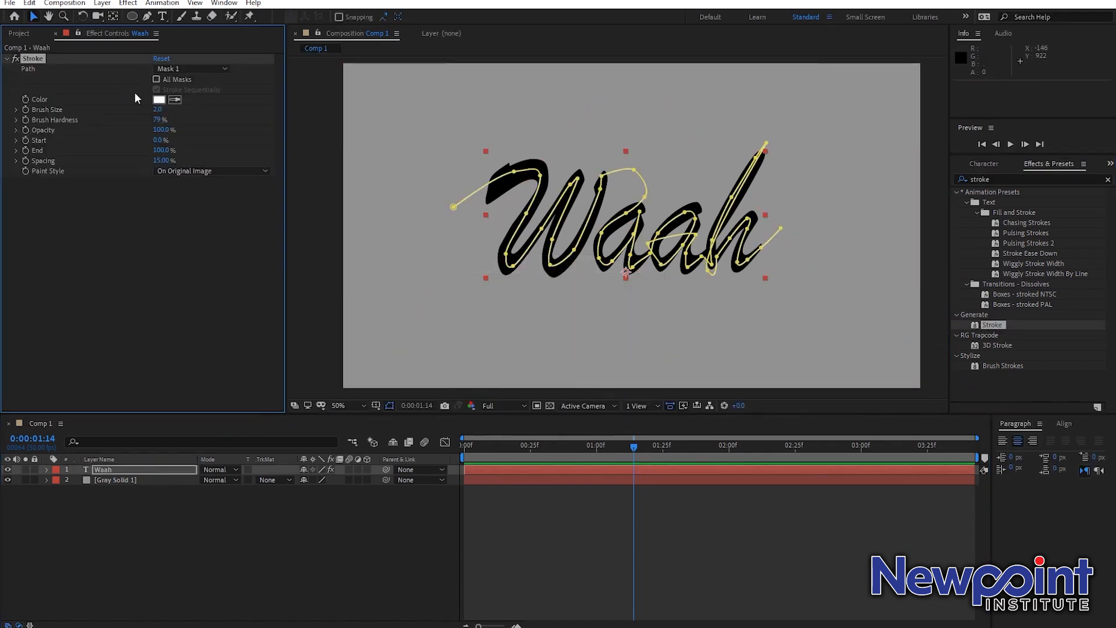
click(197, 69)
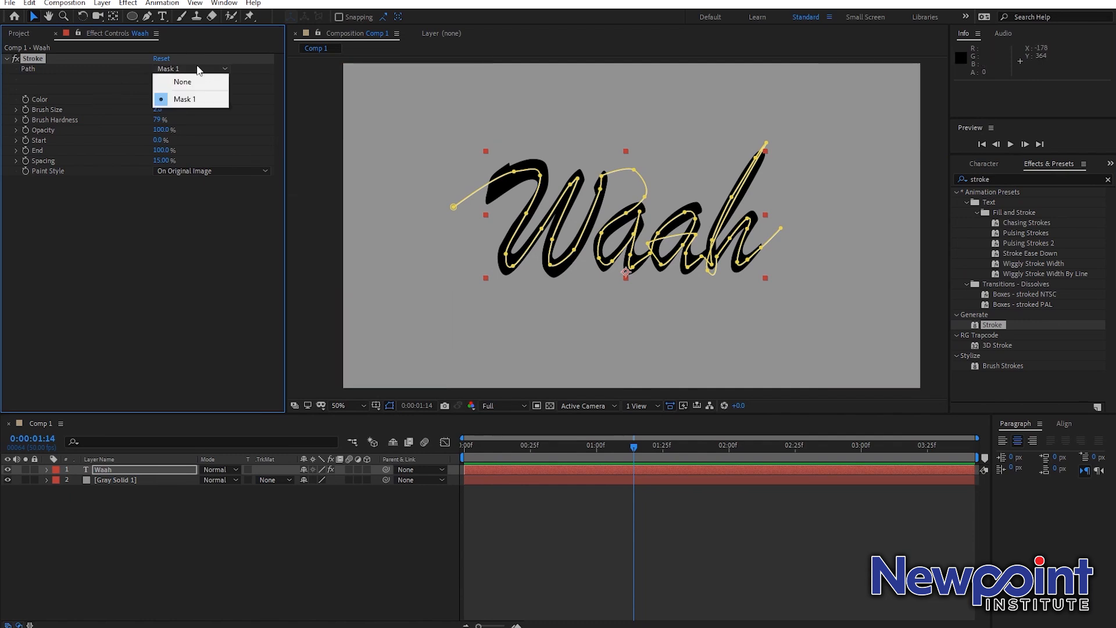
click(239, 300)
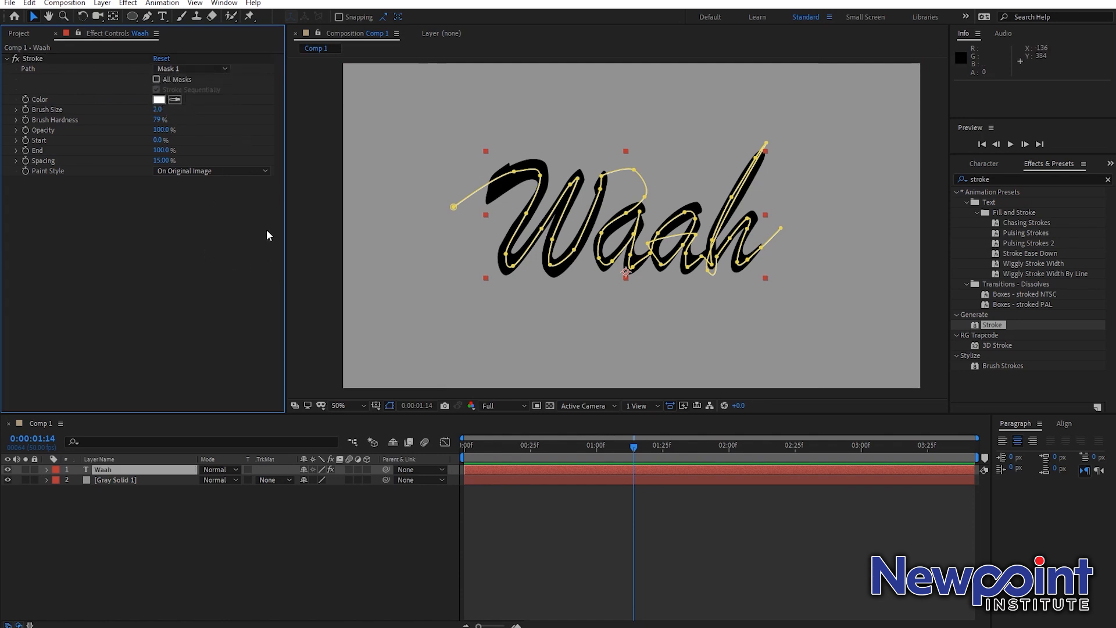
Step: Set the Stroke brush size to 50 and reshape the mask path along the W's opening curve to cover the letter
drag(161, 113, 386, 96)
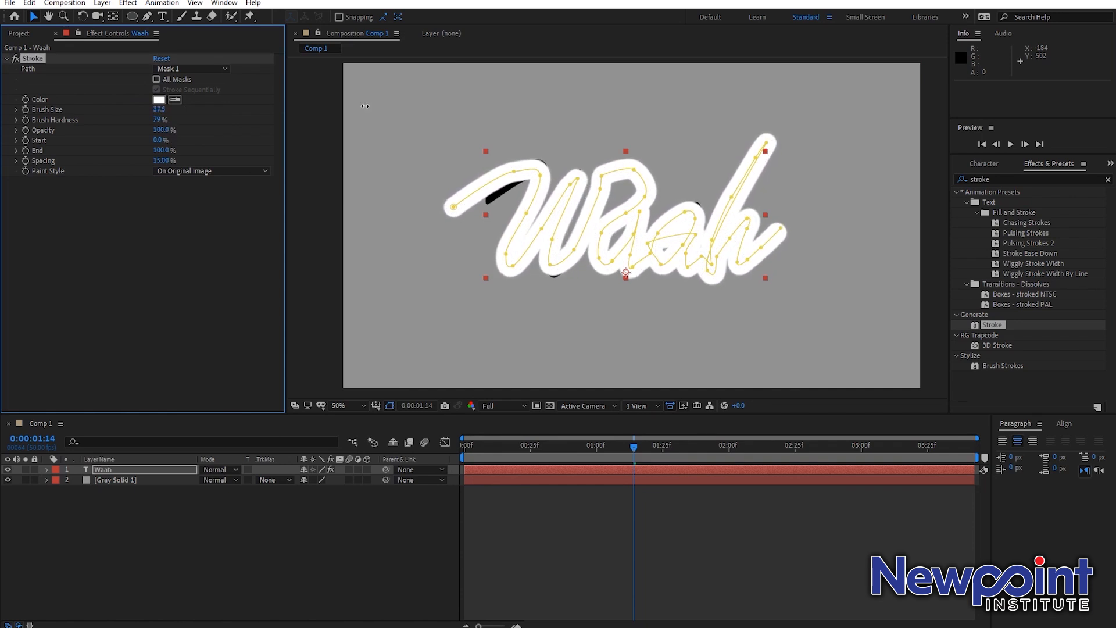
key(period)
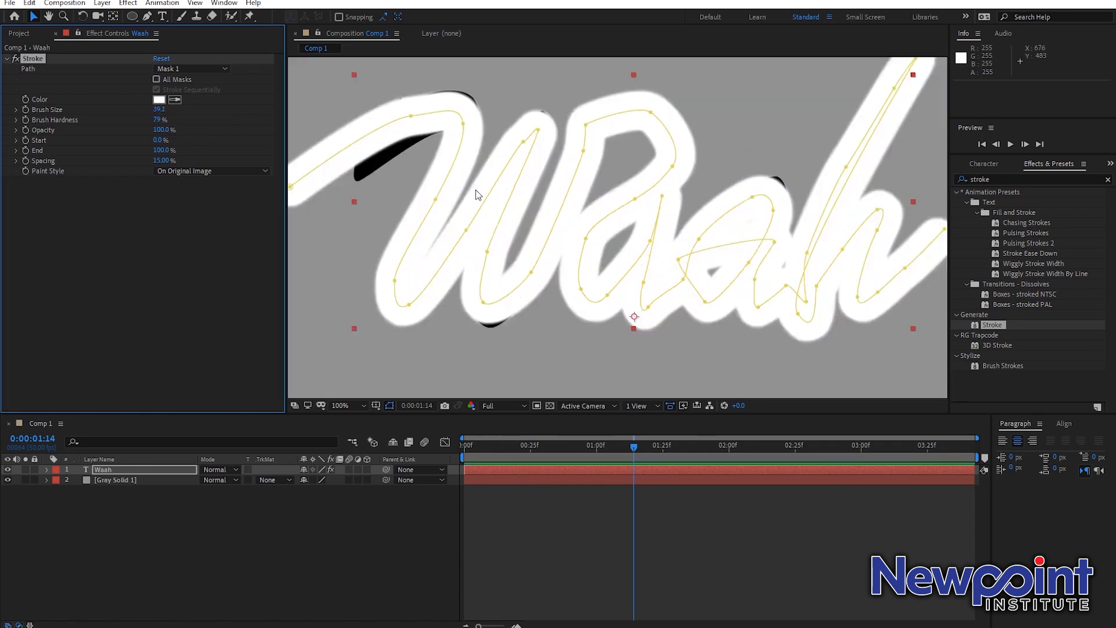
drag(465, 123, 435, 103)
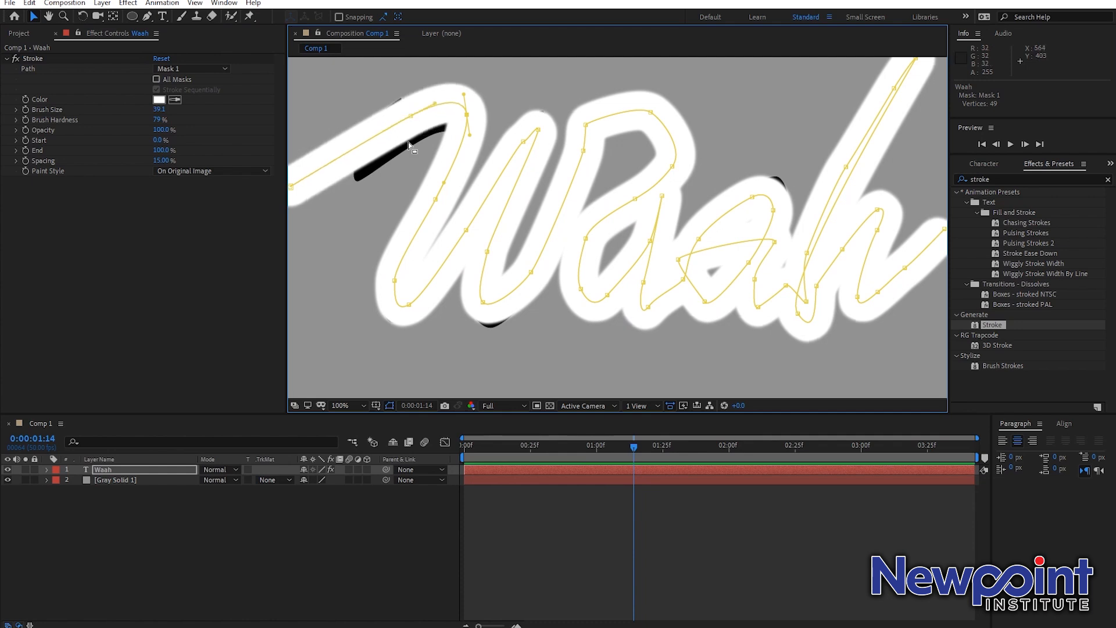
key(comma)
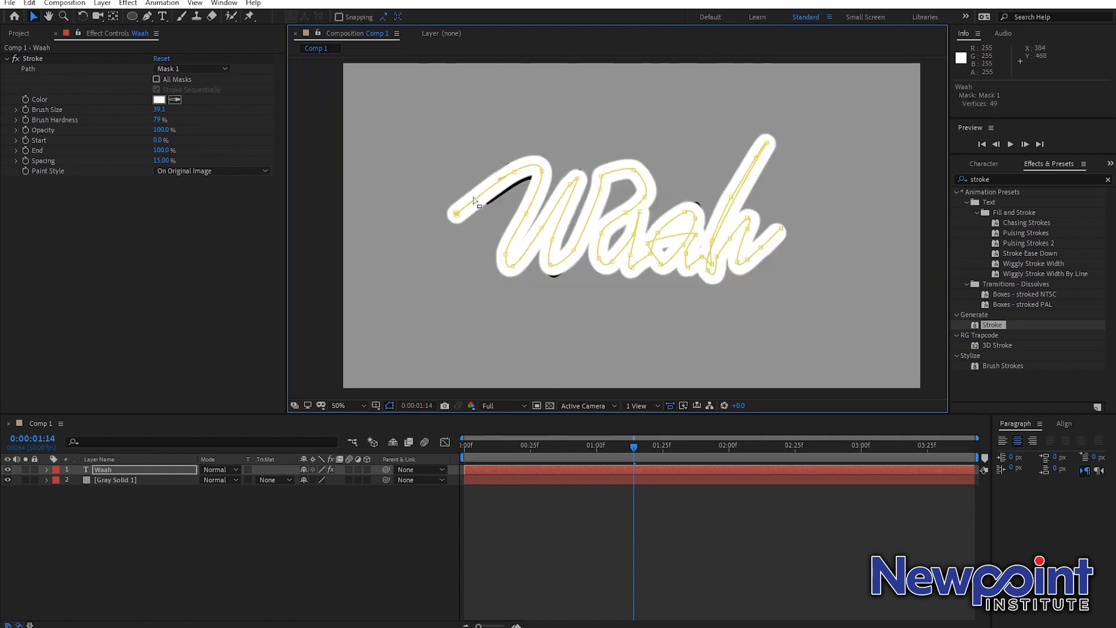
key(period)
drag(411, 117, 410, 119)
drag(158, 114, 174, 113)
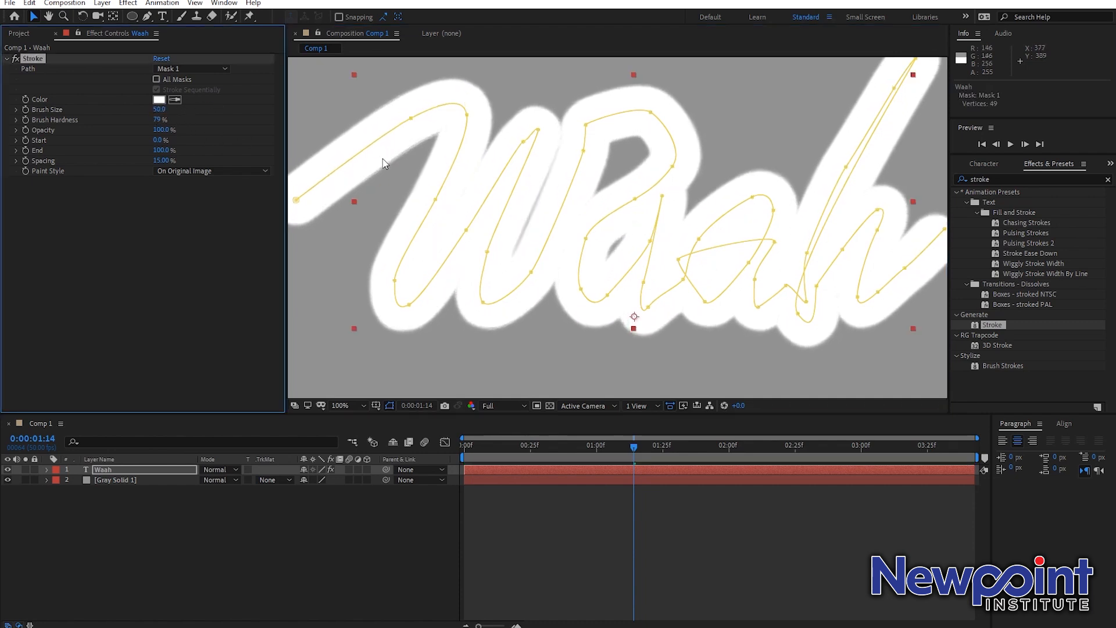
key(comma)
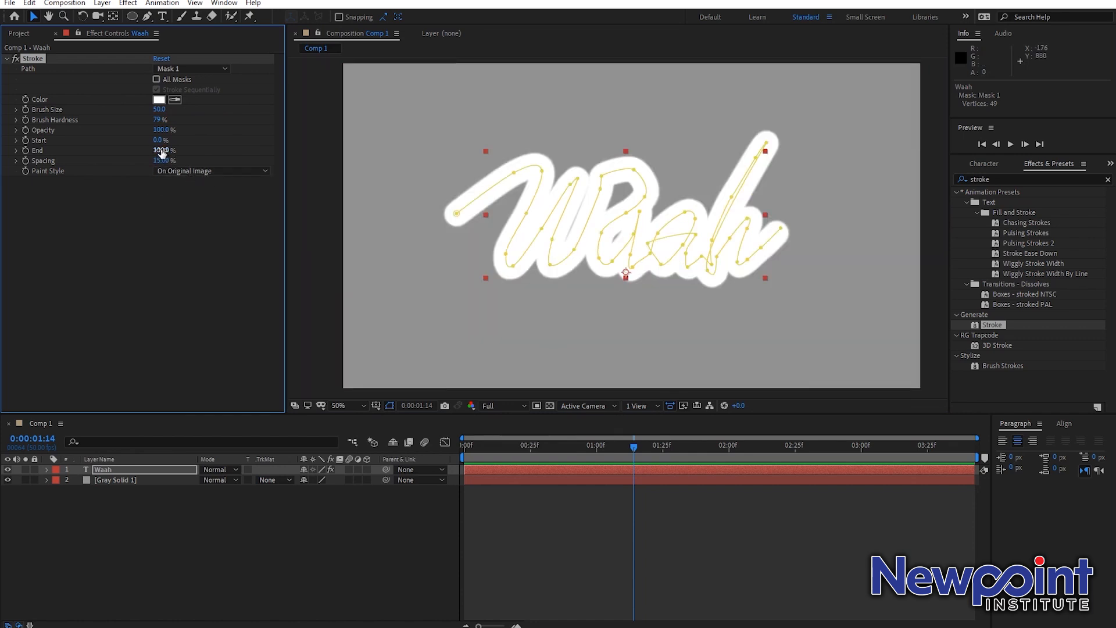
Step: Set the Stroke's End to 0% and keyframe it at the start of the composition
mouse_move(158, 150)
mouse_down()
mouse_move(94, 150)
mouse_move(162, 145)
mouse_move(119, 153)
mouse_up()
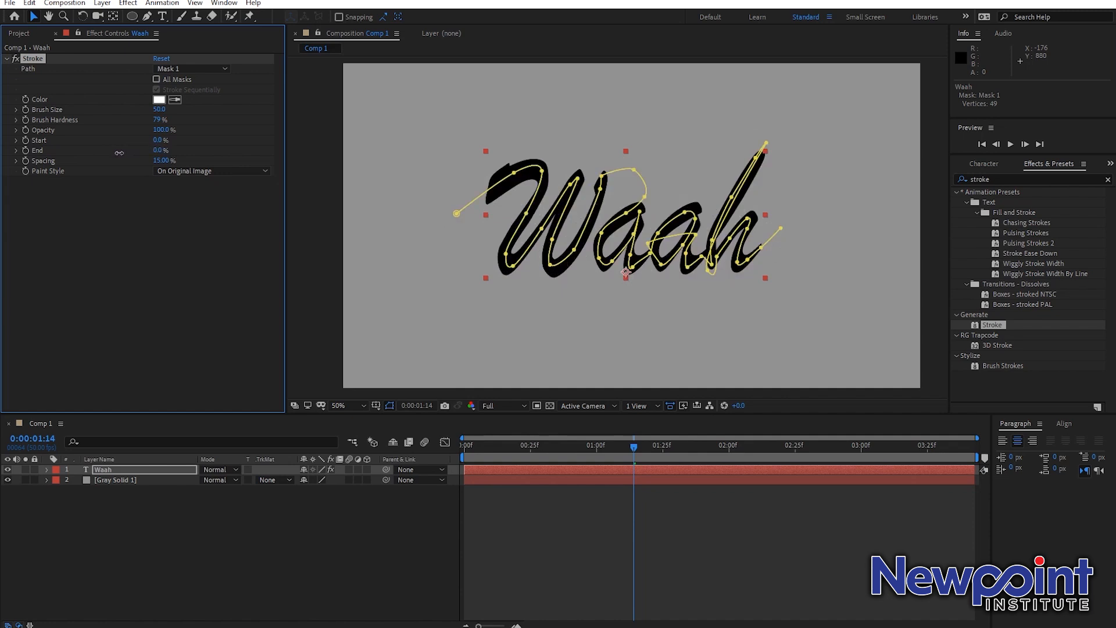
click(468, 446)
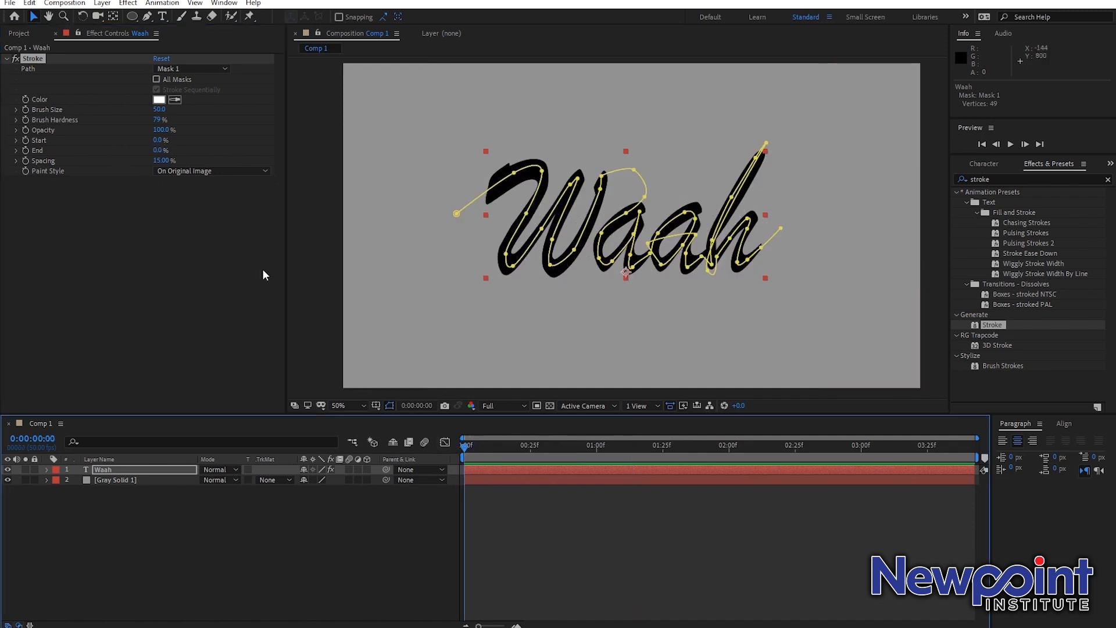
click(27, 151)
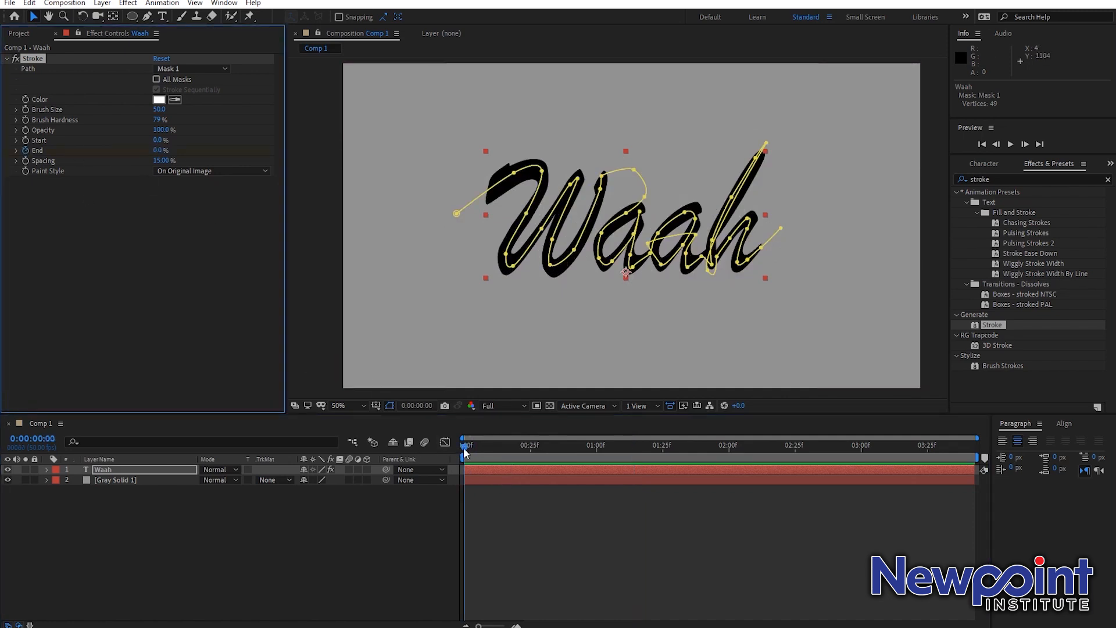
Step: Keyframe the Stroke's End at 99% farther along the timeline and preview the stroke being drawn over the text
key(space)
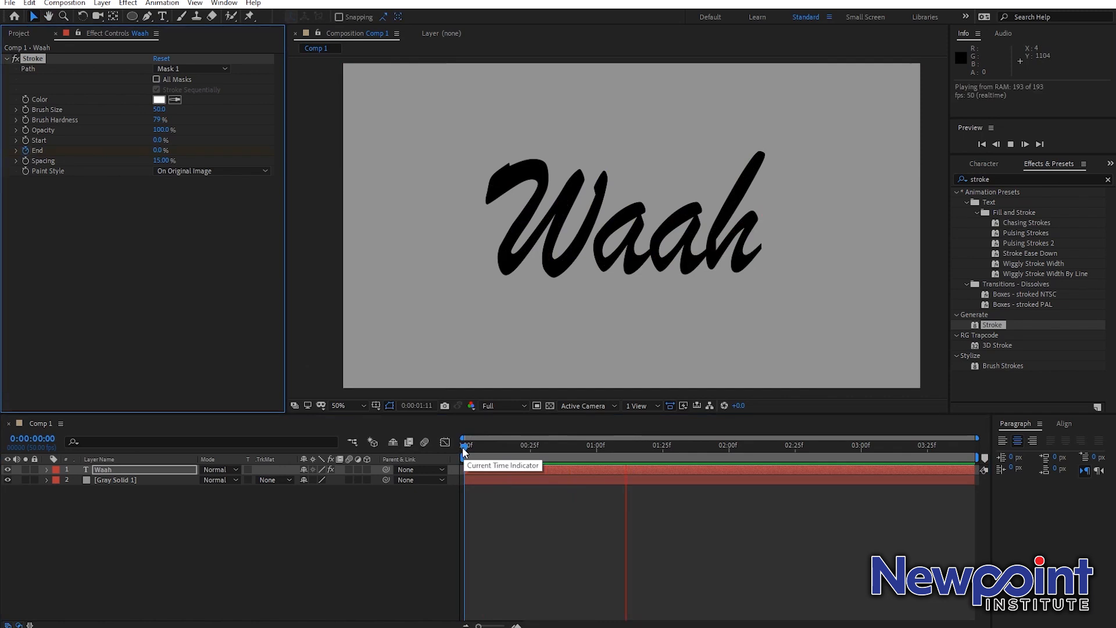
key(space)
mouse_move(157, 150)
mouse_down()
mouse_move(235, 156)
mouse_move(409, 258)
mouse_up()
click(468, 445)
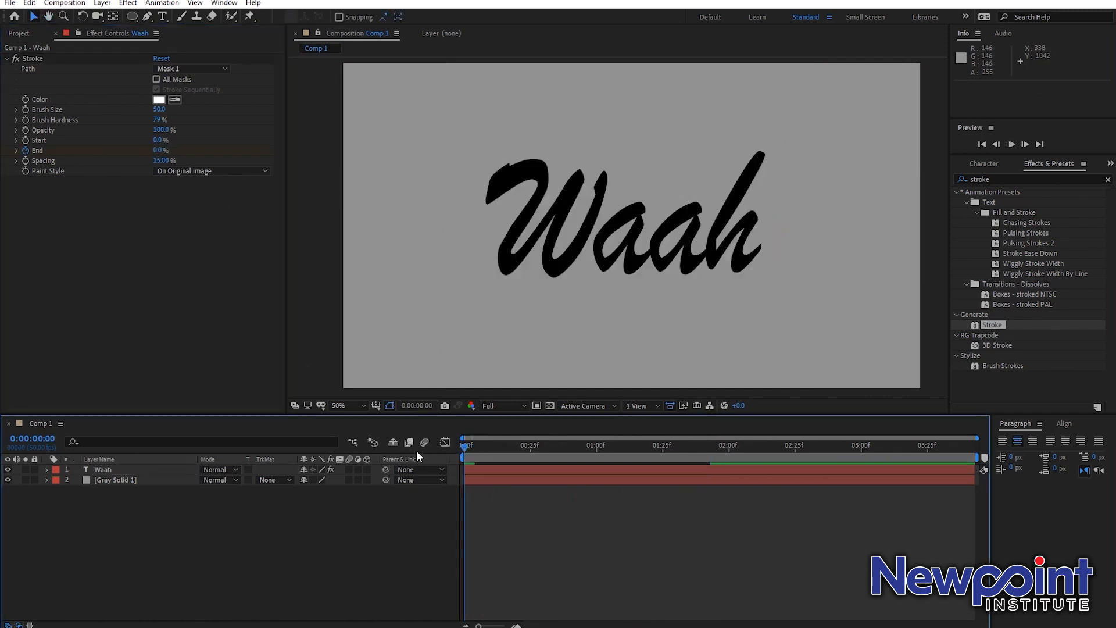
key(space)
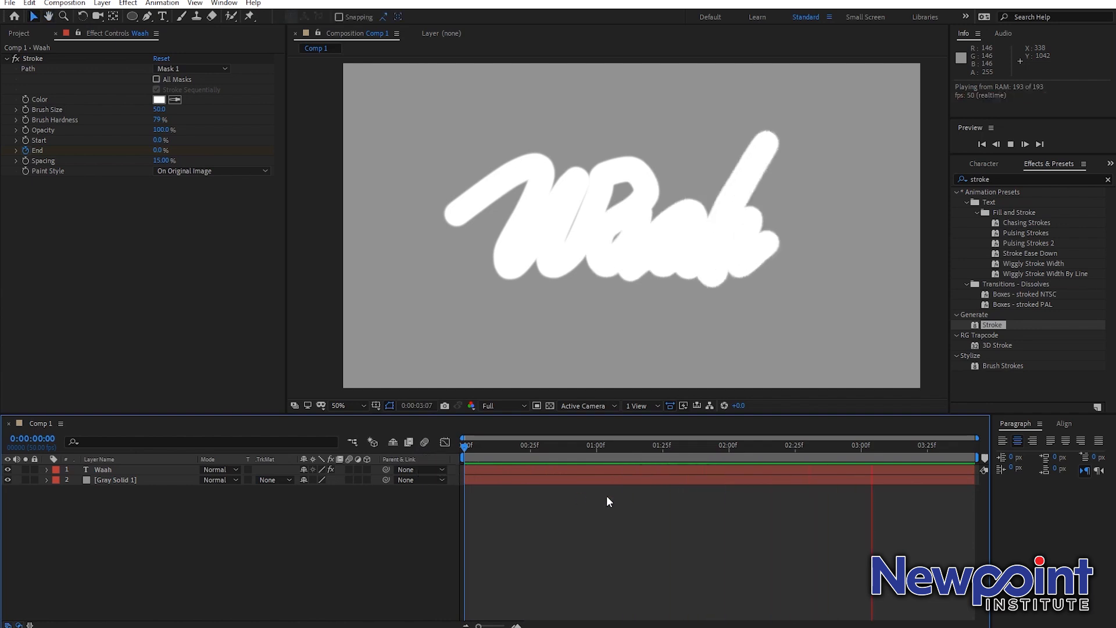
click(690, 455)
key(space)
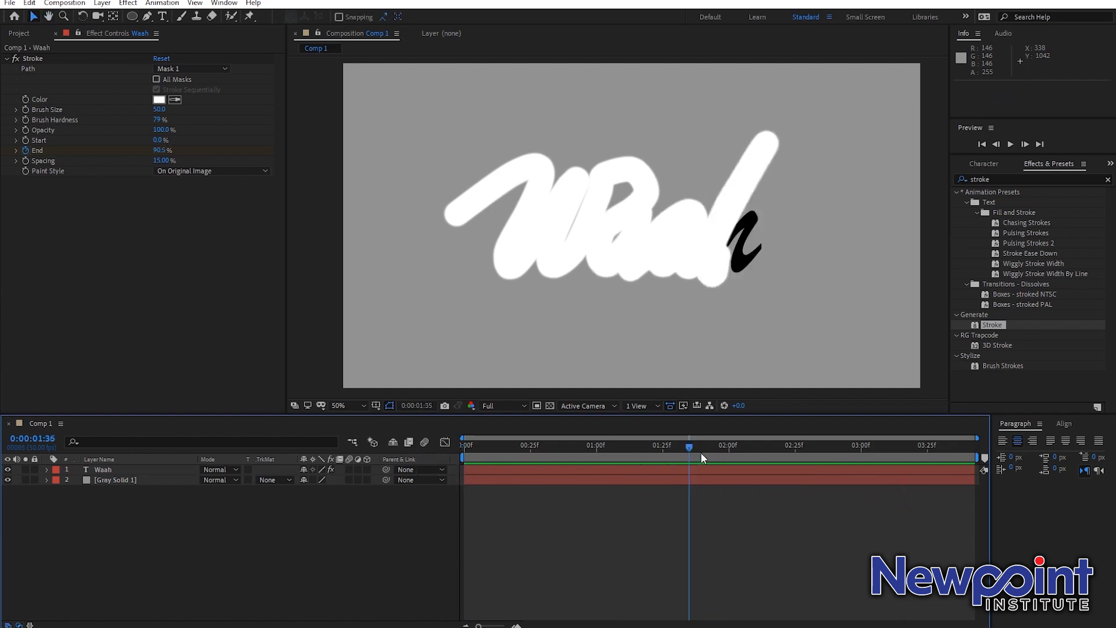
Step: Change the Waah layer's Stroke paint style to Reveal Original Image and preview the text reveal
click(698, 469)
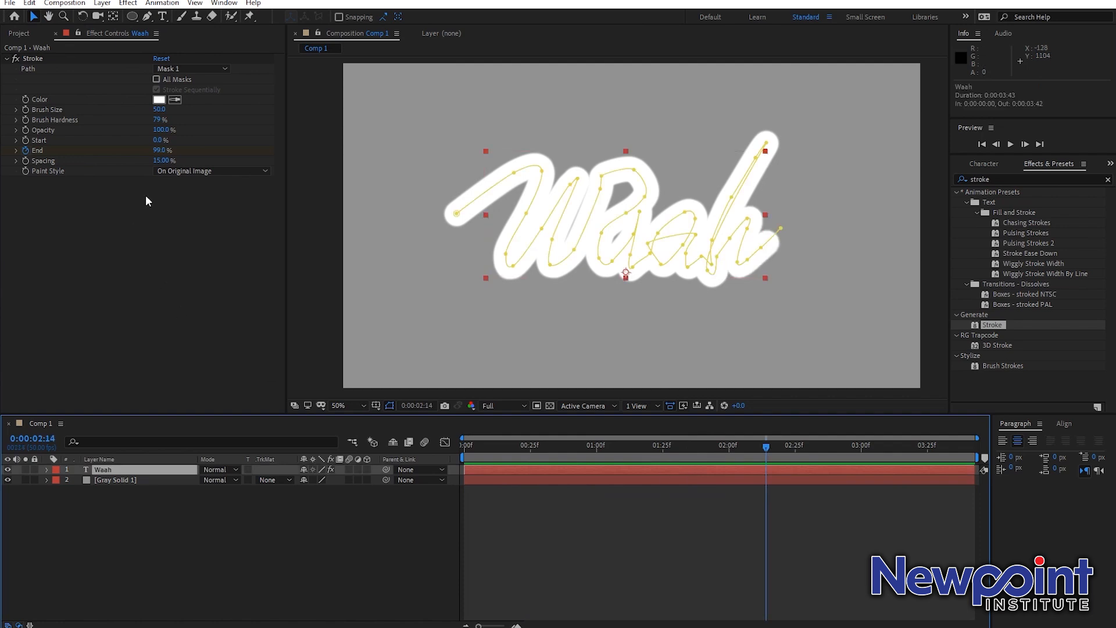
click(202, 172)
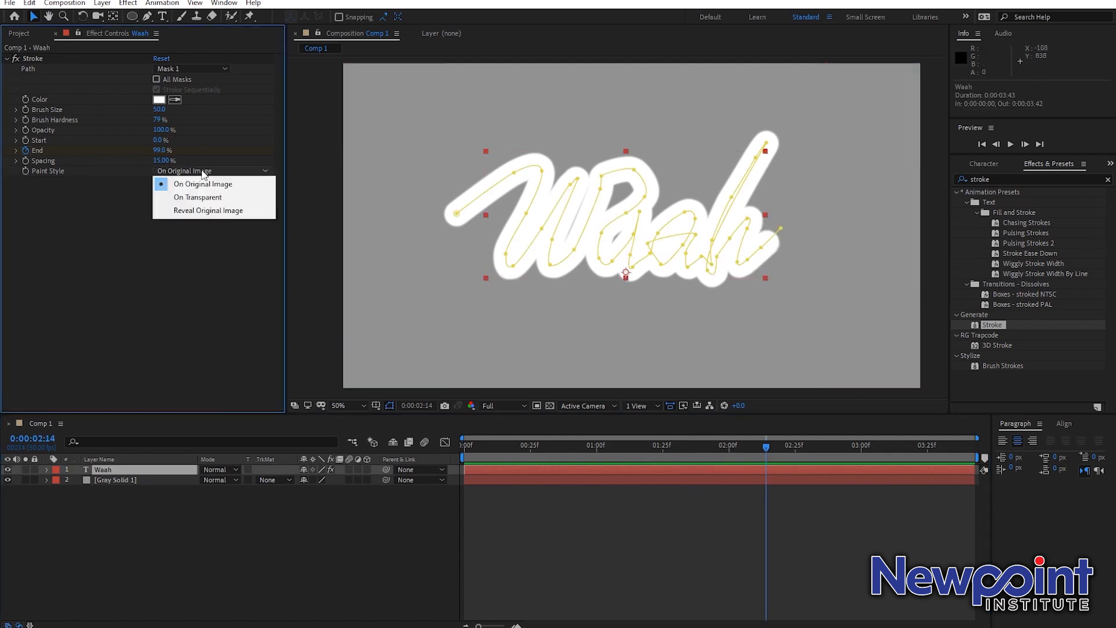
click(205, 210)
mouse_move(724, 449)
mouse_down()
mouse_move(445, 472)
mouse_move(675, 452)
mouse_up()
key(space)
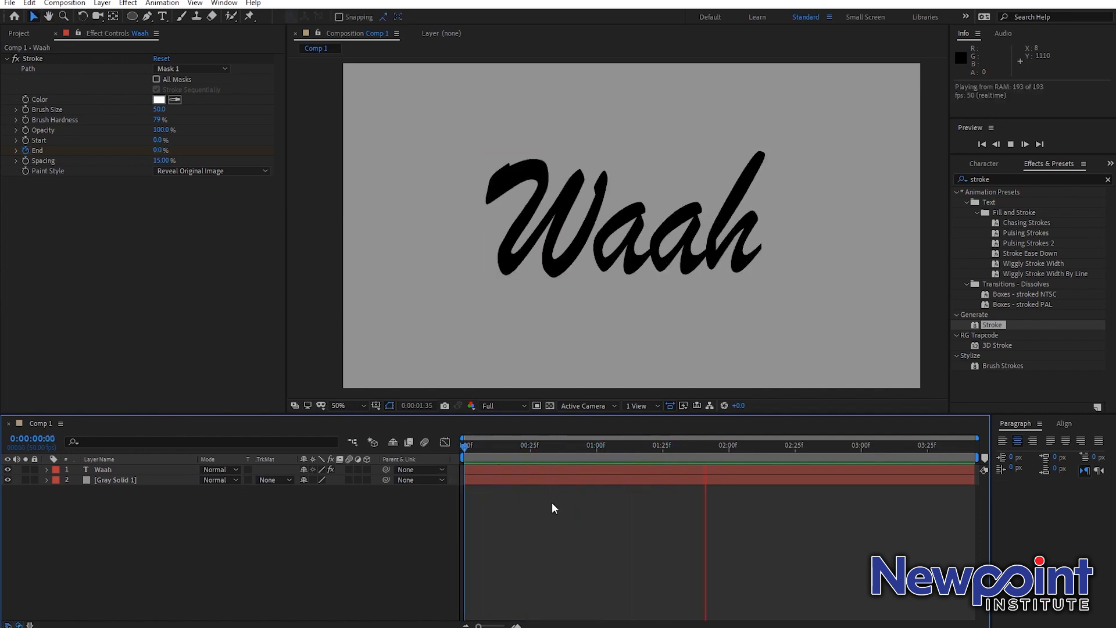
Step: At 0:00:01:25, shift the mask path at the base of the h's stem to the left and preview the reveal
drag(549, 447, 662, 446)
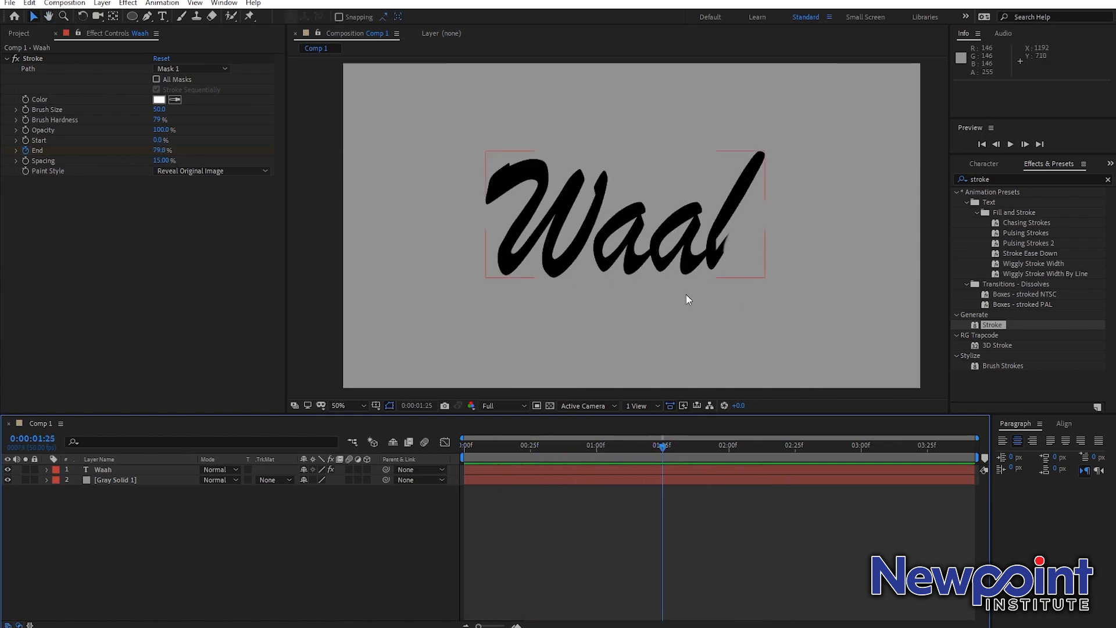
click(136, 469)
key(period)
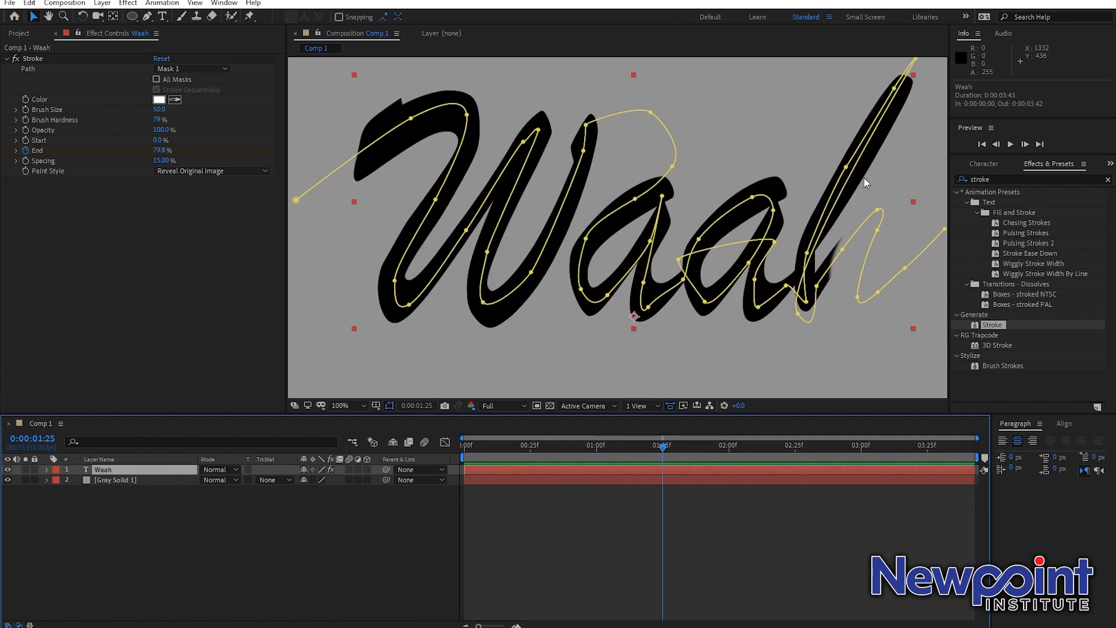
drag(807, 302, 791, 250)
click(680, 530)
click(593, 445)
key(space)
key(space)
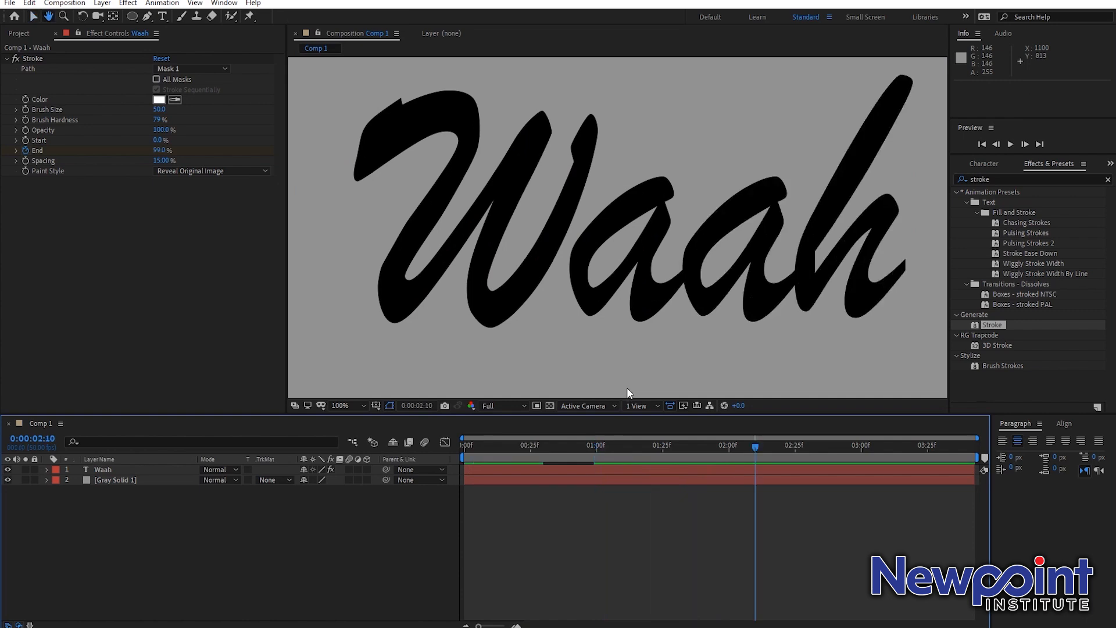
Step: At 0:00:01:35, add a mask vertex on the h's stem and move it out to the left of the letter
scroll(627, 387, down, 1)
mouse_move(752, 448)
mouse_down()
mouse_move(665, 448)
mouse_move(688, 457)
mouse_up()
click(688, 470)
scroll(733, 374, up, 1)
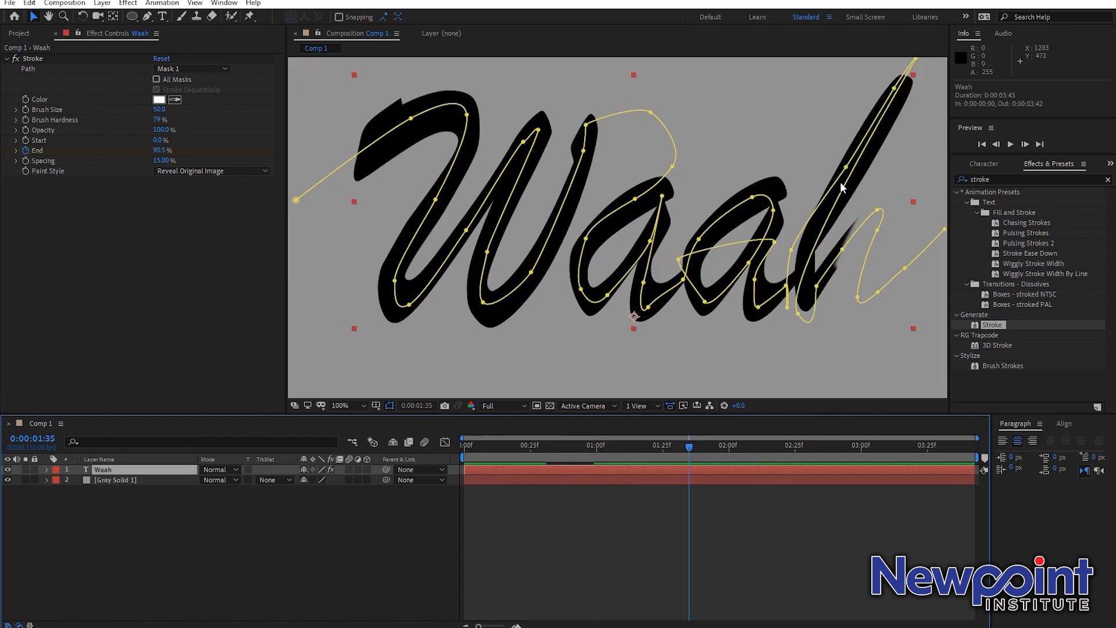
click(837, 206)
key(space)
drag(856, 228, 735, 243)
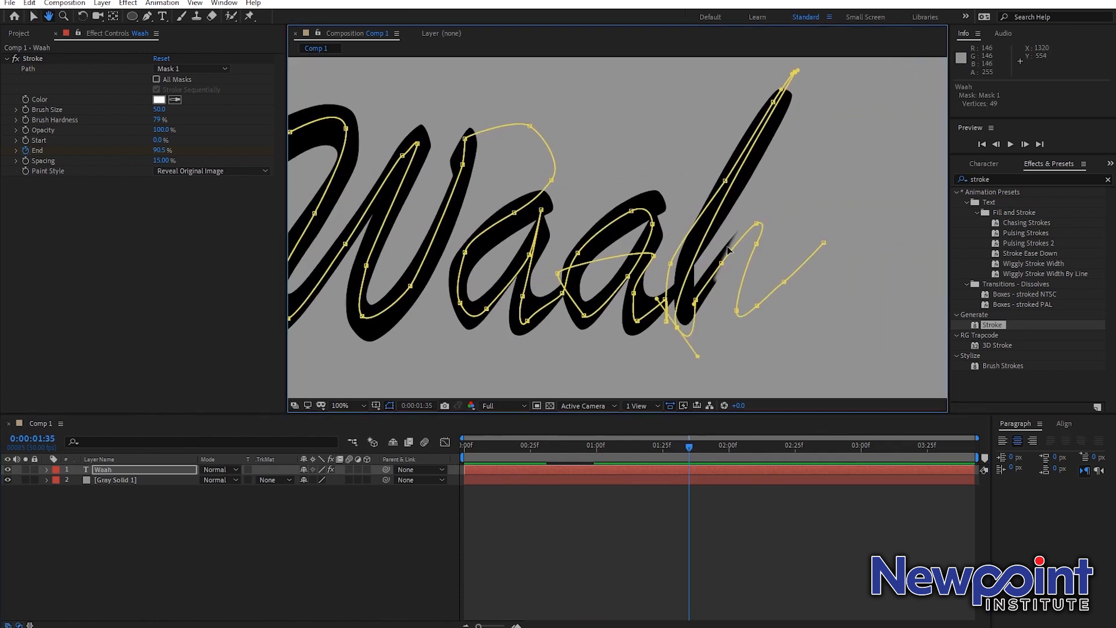
click(147, 17)
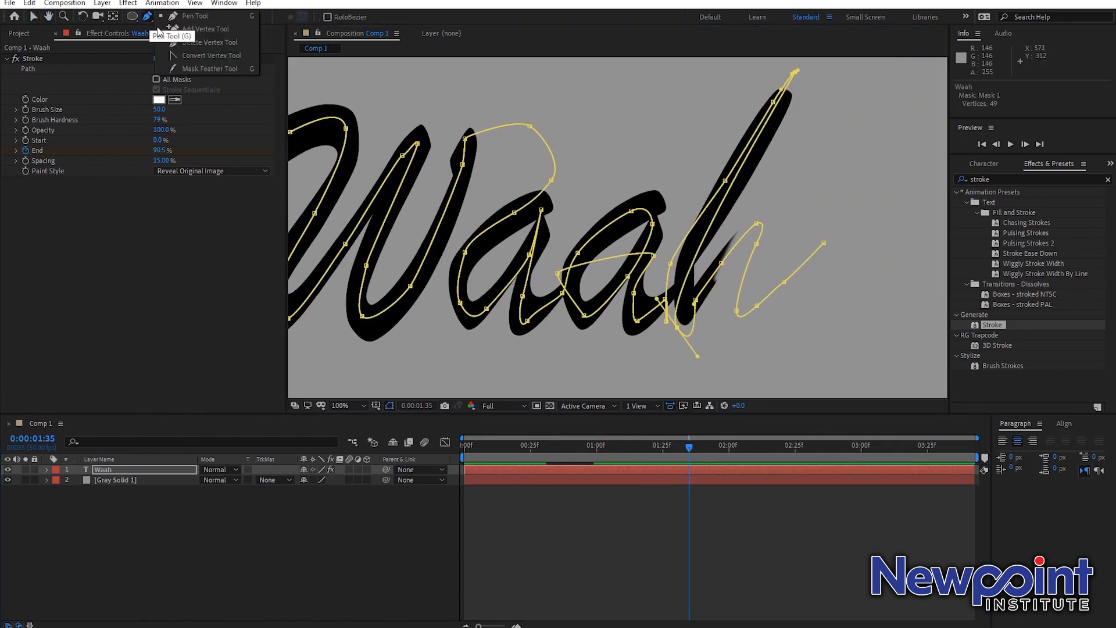
click(708, 229)
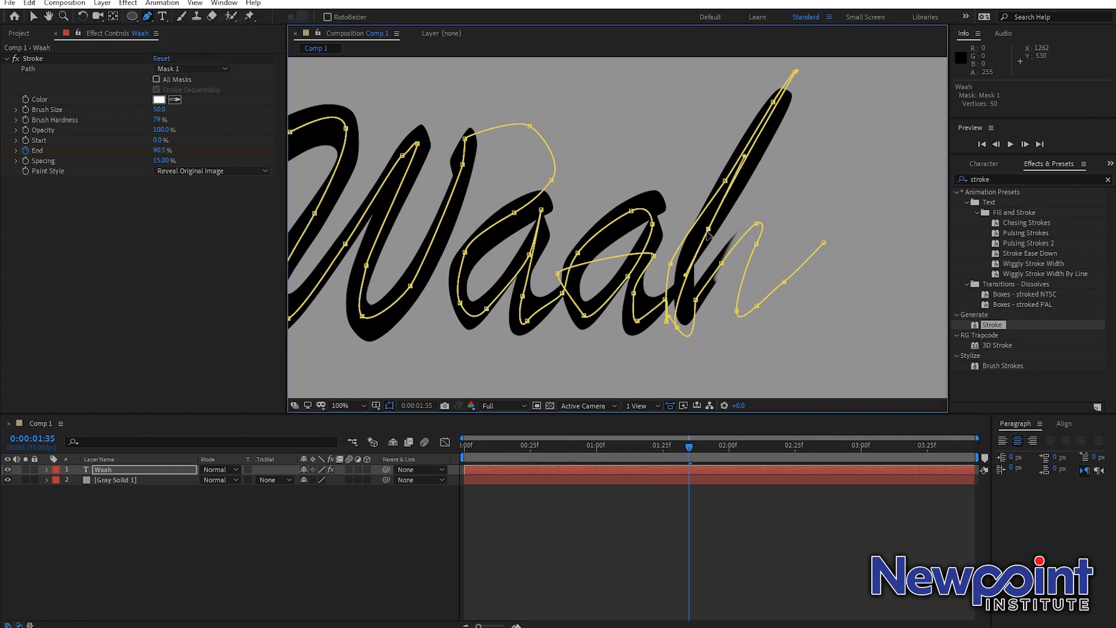
mouse_move(706, 230)
mouse_down()
mouse_move(681, 220)
mouse_move(672, 233)
mouse_move(685, 207)
mouse_up()
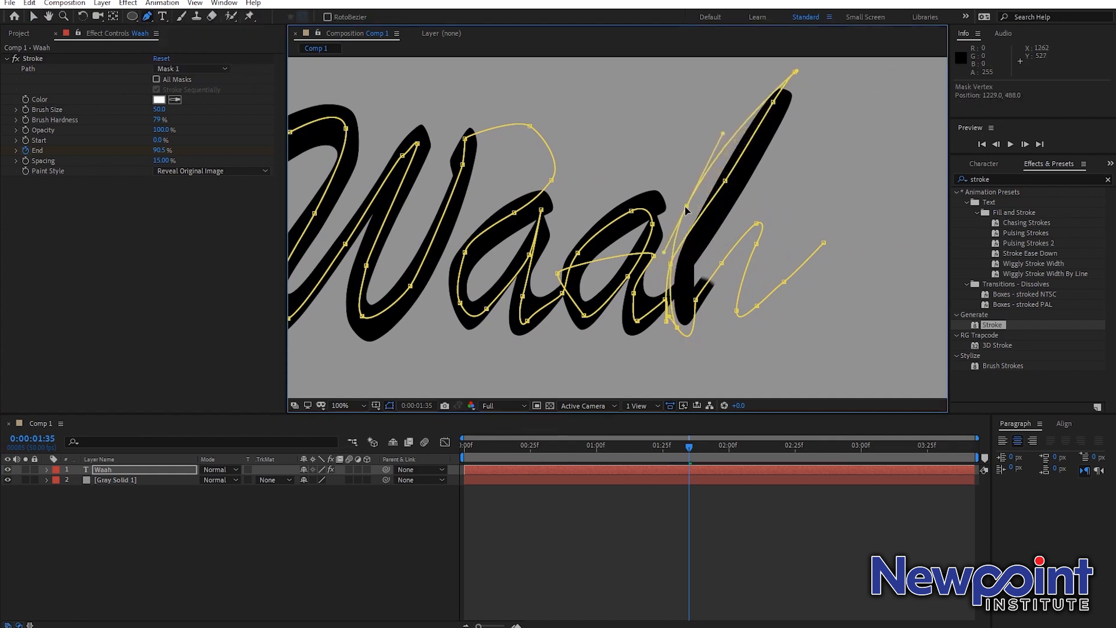
Step: Play back the Waah writing animation from near the start to check how the h is revealed
drag(688, 443, 486, 461)
key(space)
key(space)
scroll(679, 369, down, 1)
key(space)
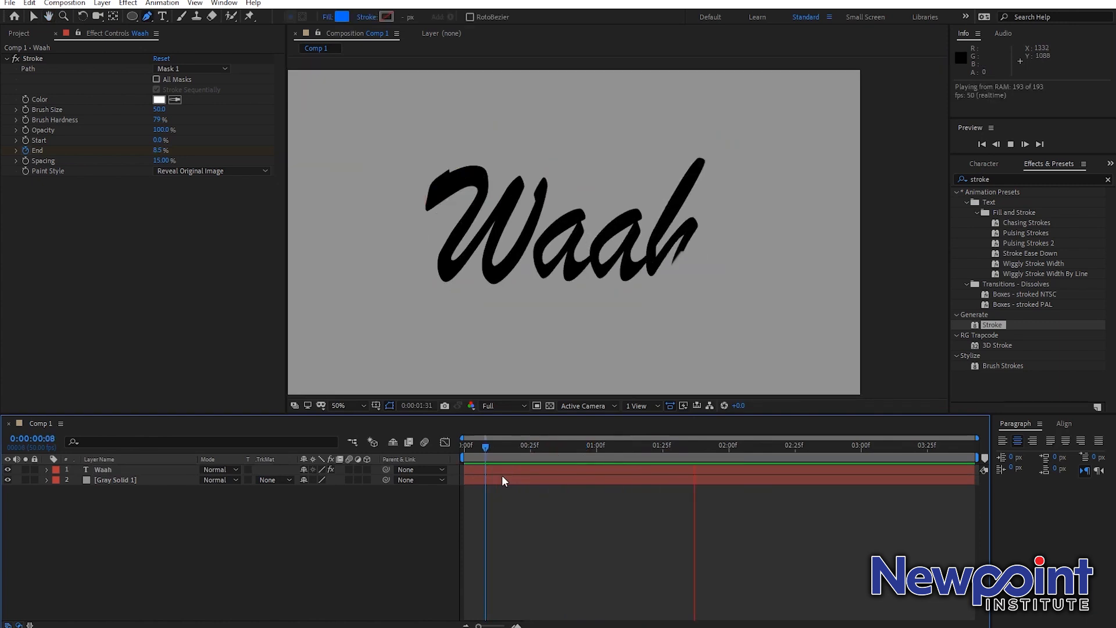
key(space)
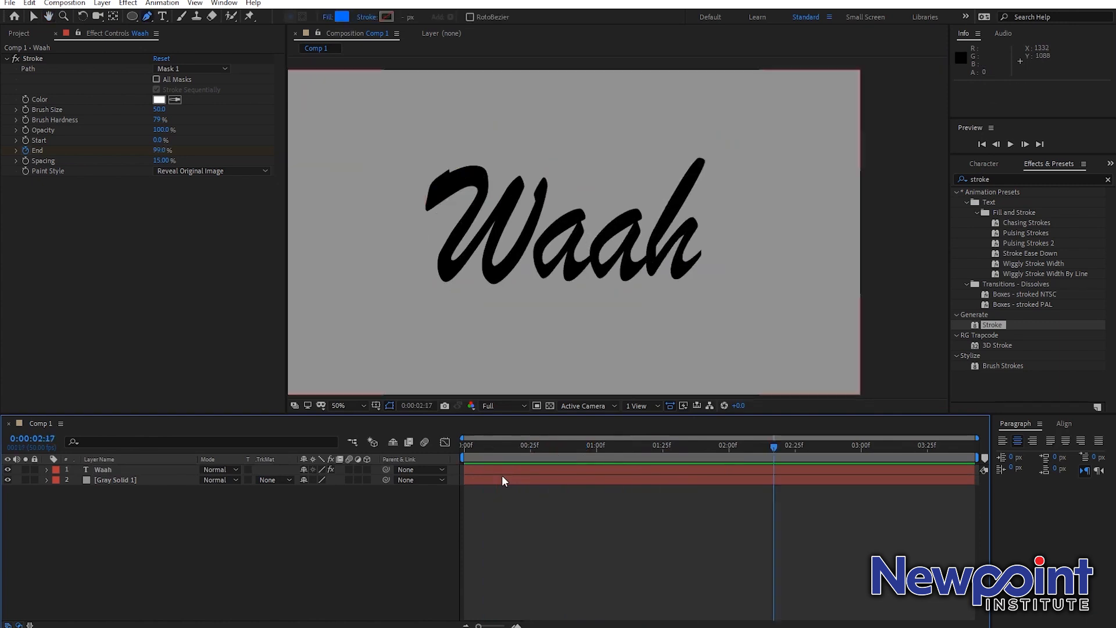
key(Home)
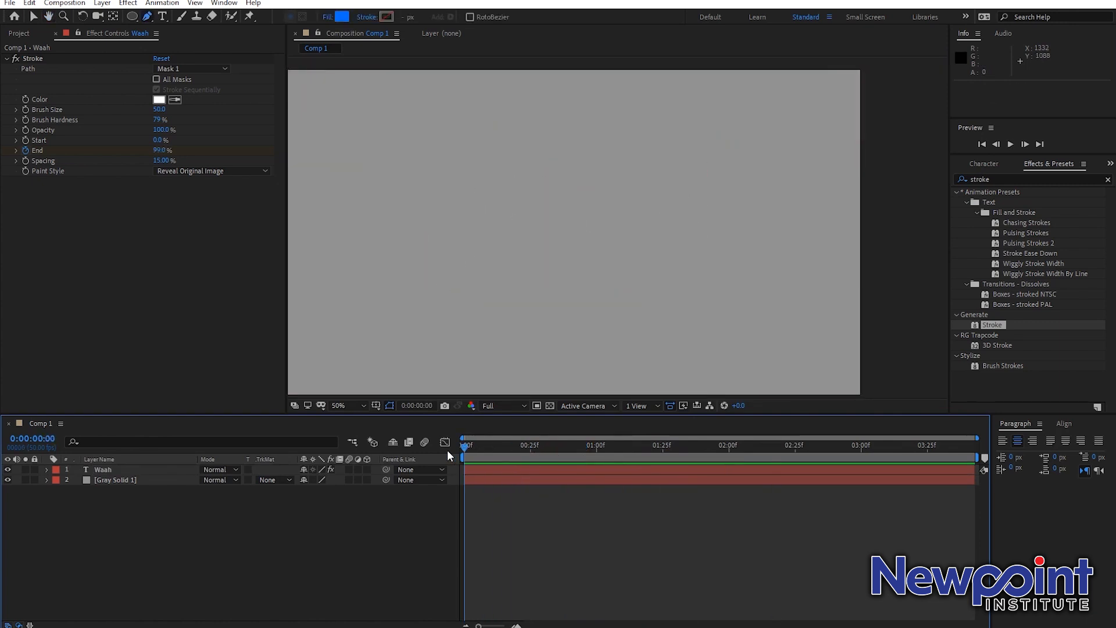
key(space)
key(space)
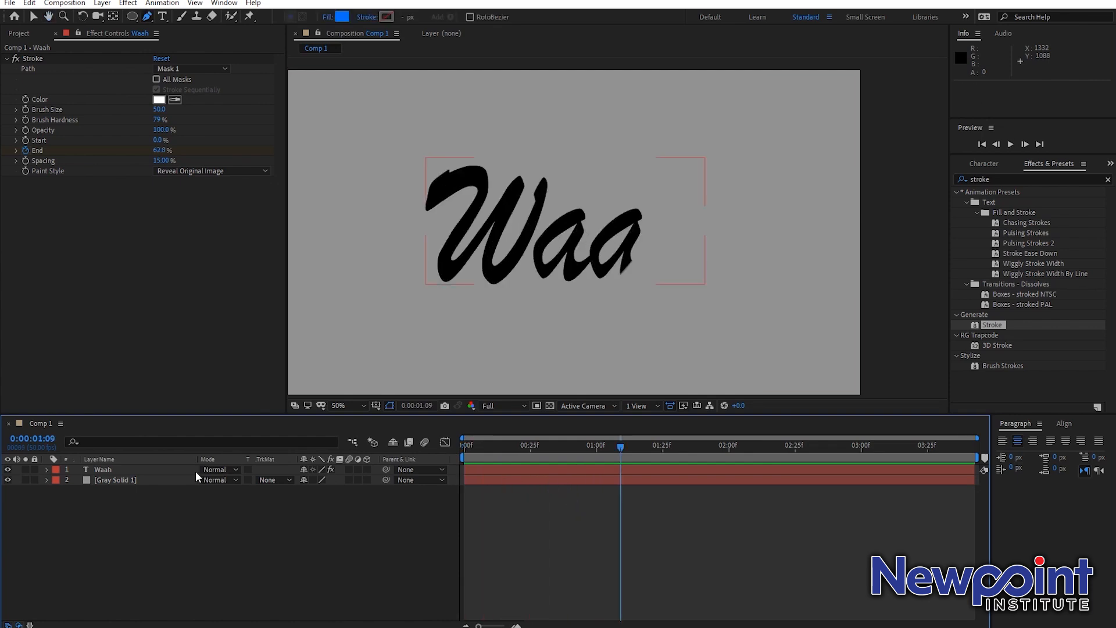
Step: Change the Waah text's fill color to yellow (FFDE00) and play back the writing animation from near the start
click(129, 469)
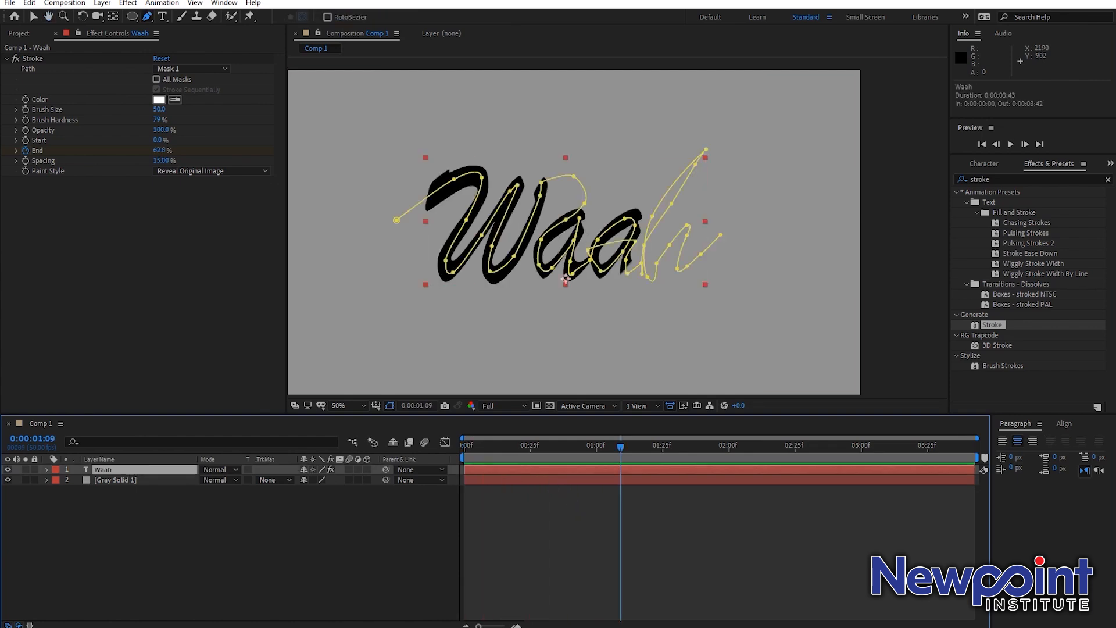
click(988, 164)
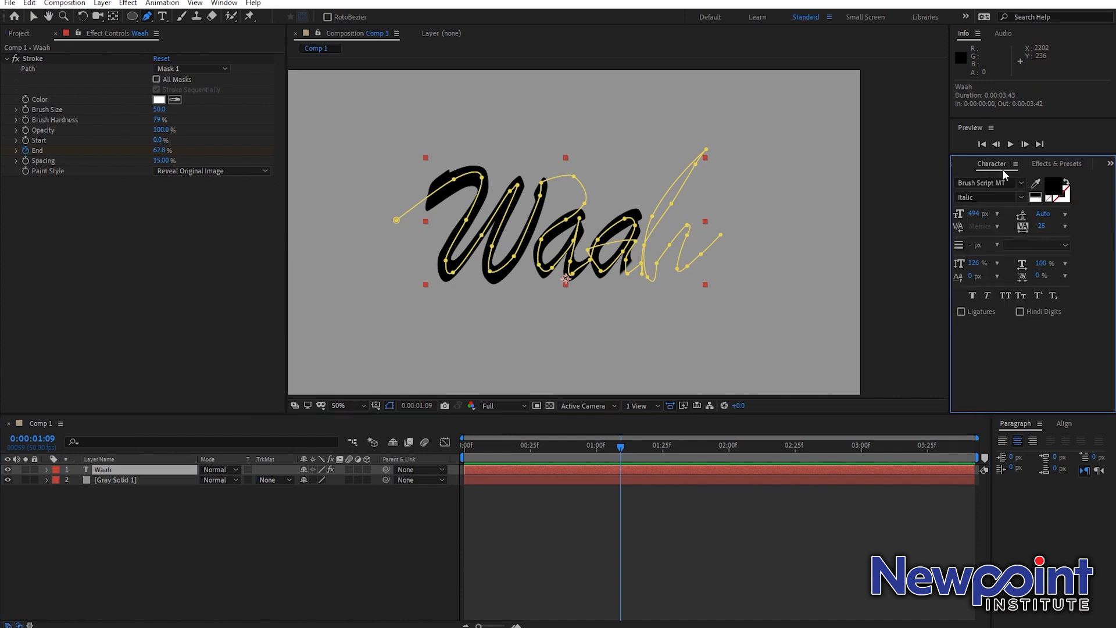
click(1054, 187)
drag(908, 459, 908, 442)
click(895, 327)
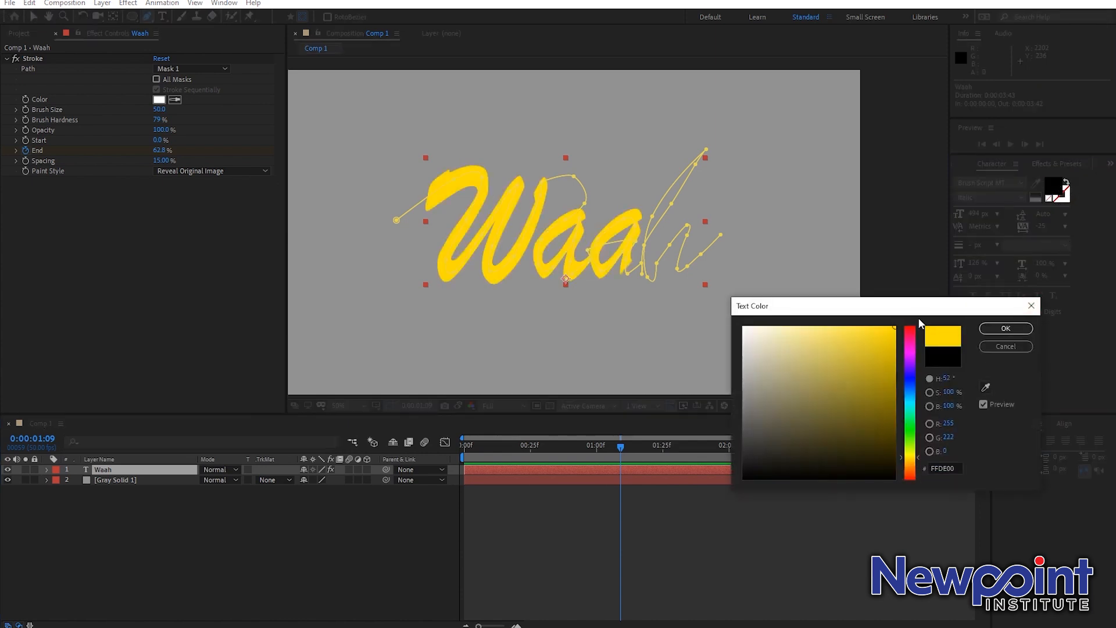
click(1006, 328)
click(747, 508)
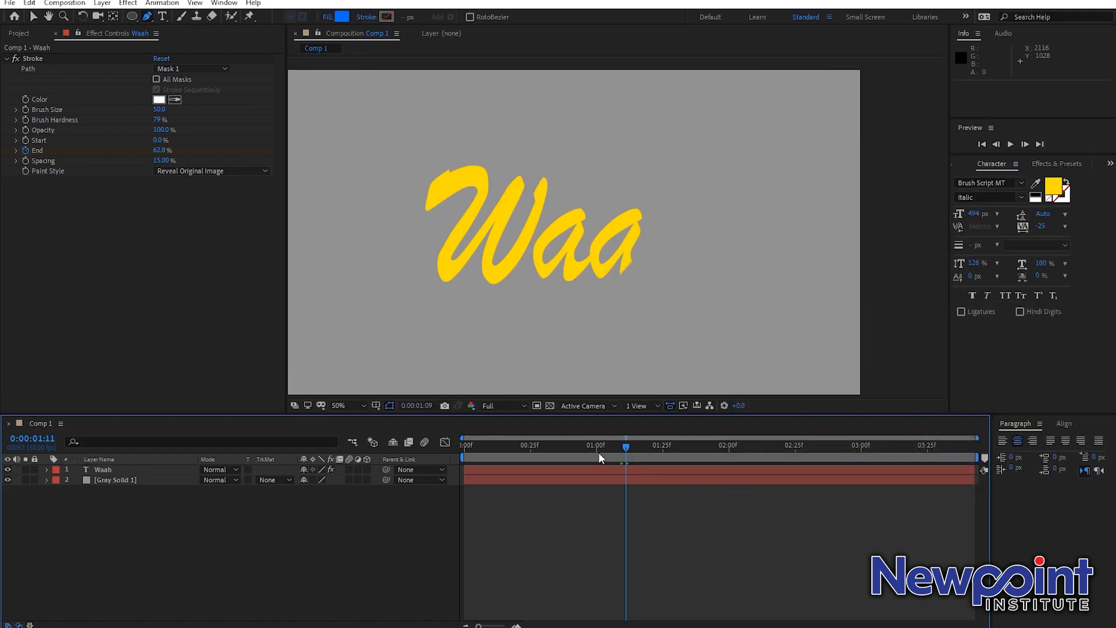
key(space)
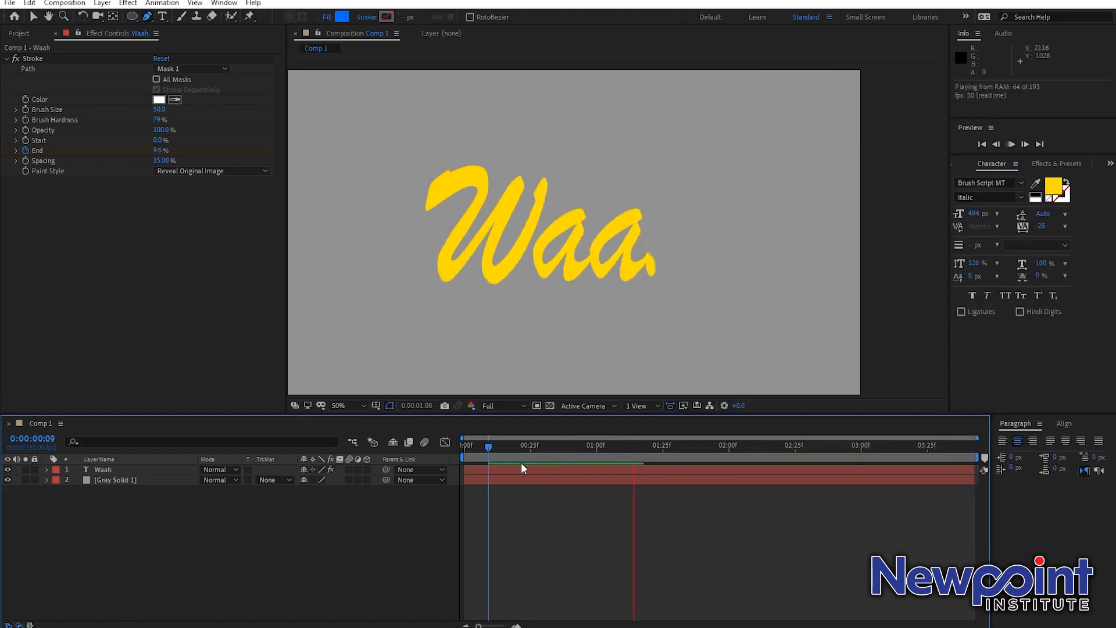
key(space)
Step: Search the effects for "drop shad" and apply Drop Shadow to the Waah text layer
click(158, 469)
key(g)
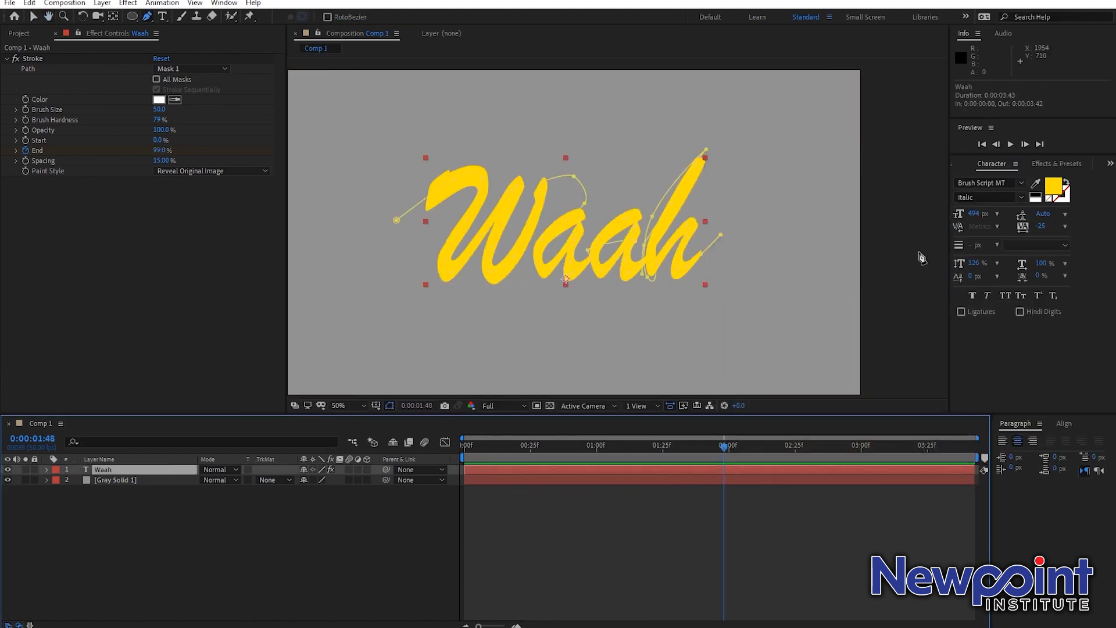
click(1052, 162)
click(1023, 179)
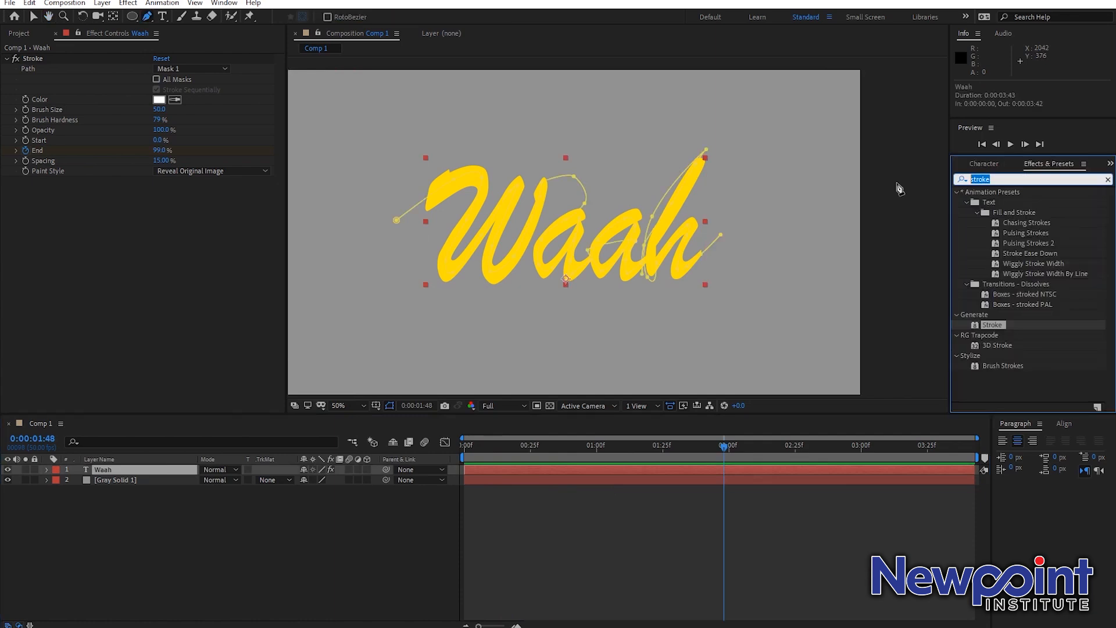
text(driop)
key(BackSpace)
key(BackSpace)
key(BackSpace)
text(op shad)
drag(1026, 201, 577, 467)
Step: Set the drop shadow's distance to 31 and preview the Waah animation from the start
key(v)
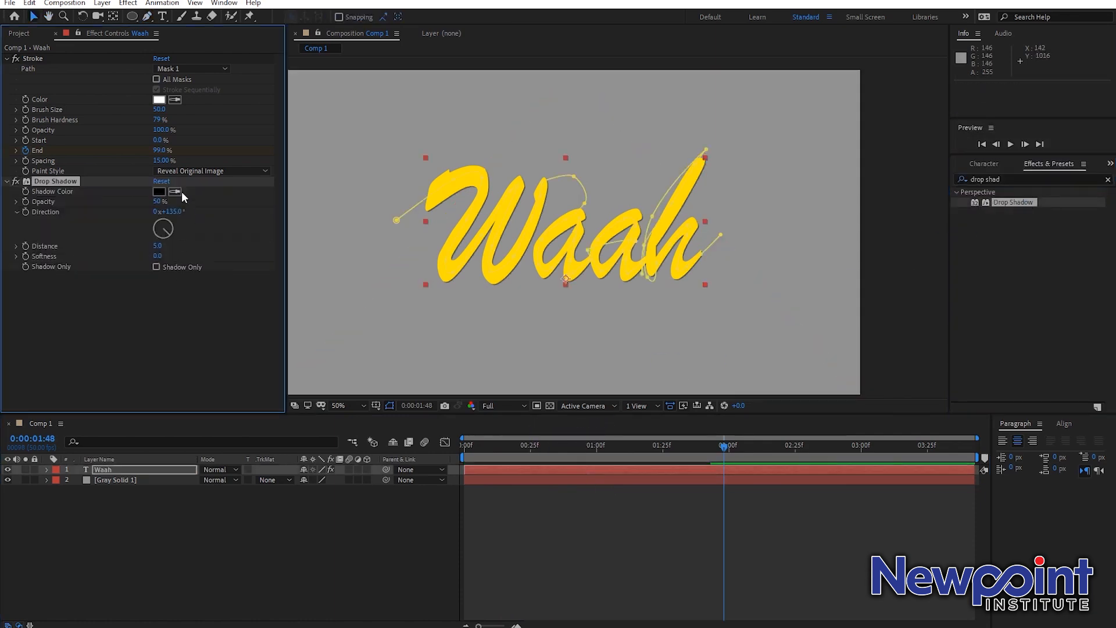
drag(157, 254, 169, 267)
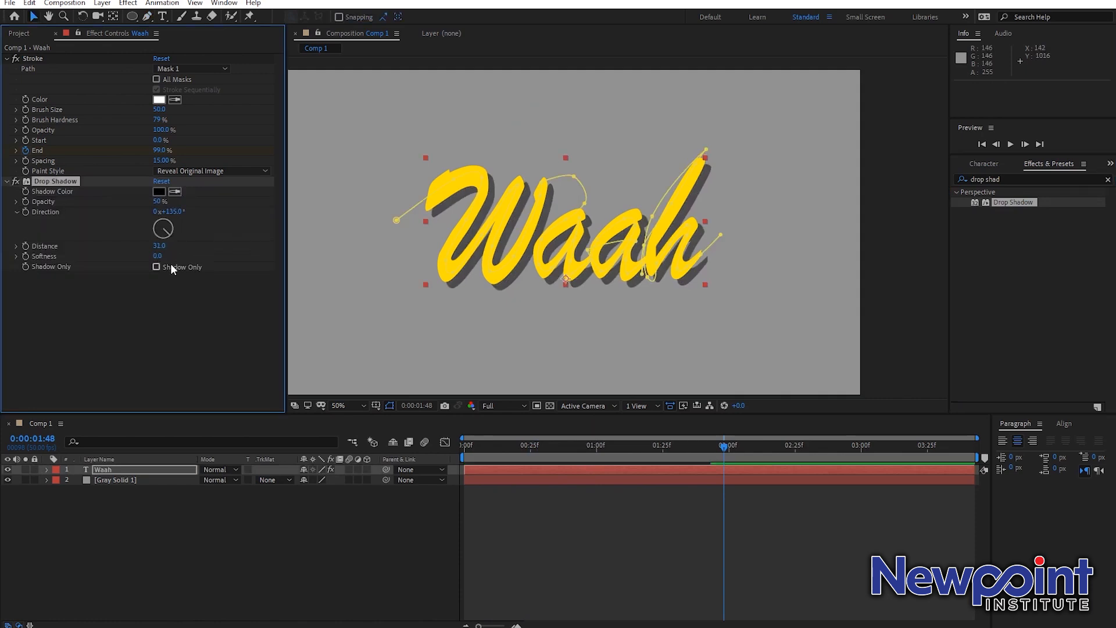
click(524, 487)
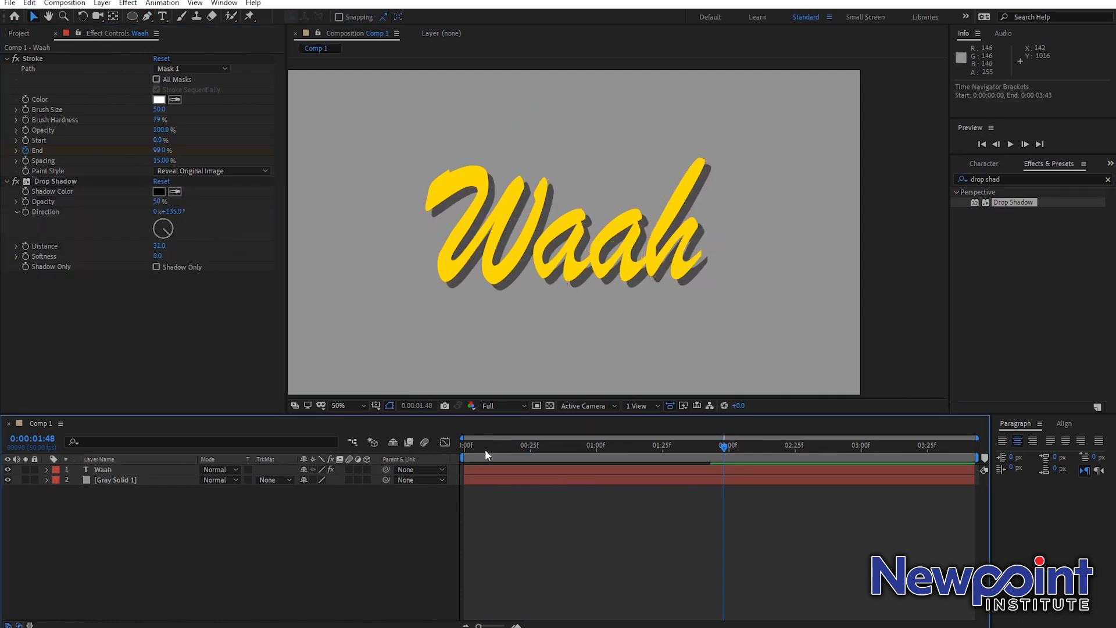
key(Home)
key(space)
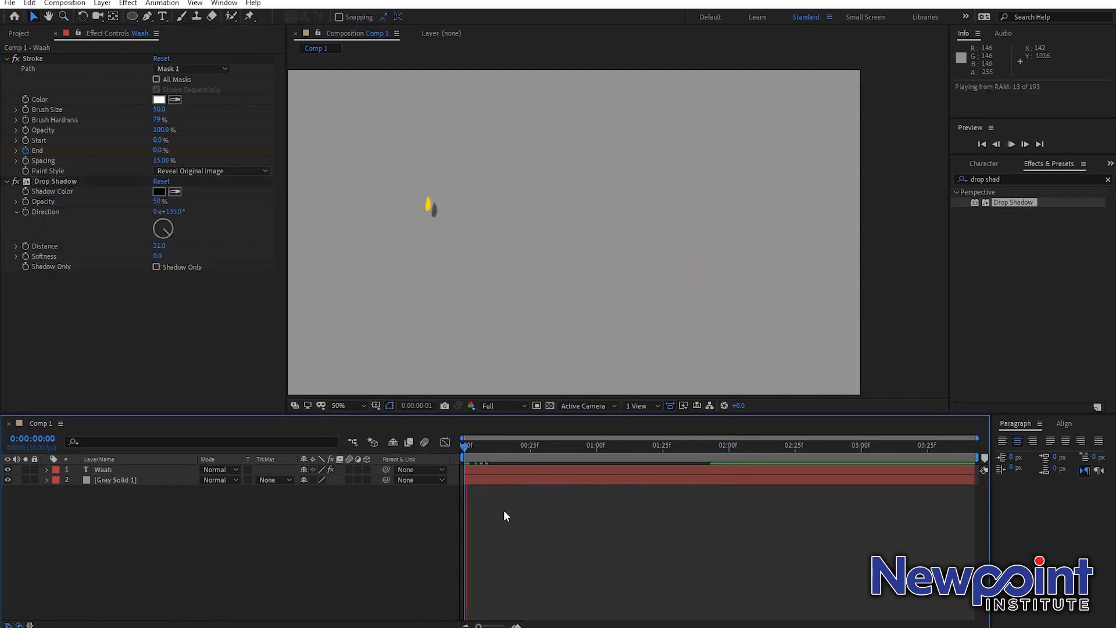
key(space)
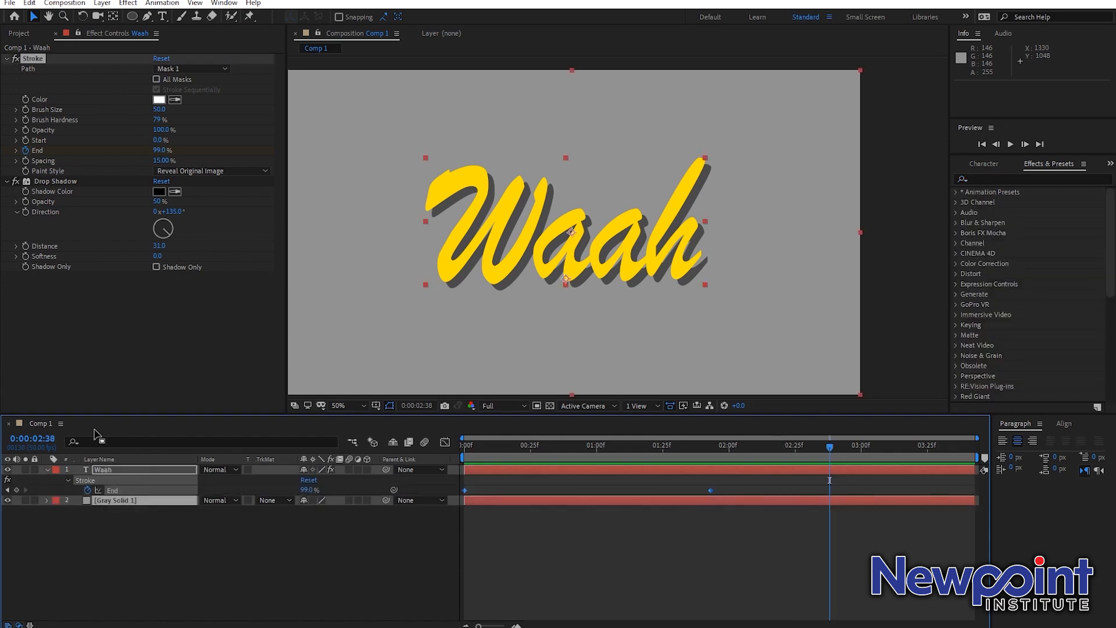
Step: Delete all project items, including Comp 1, kick.jpg, monster.png and the Solids folder
key(Delete)
click(23, 38)
drag(41, 183, 40, 142)
key(Delete)
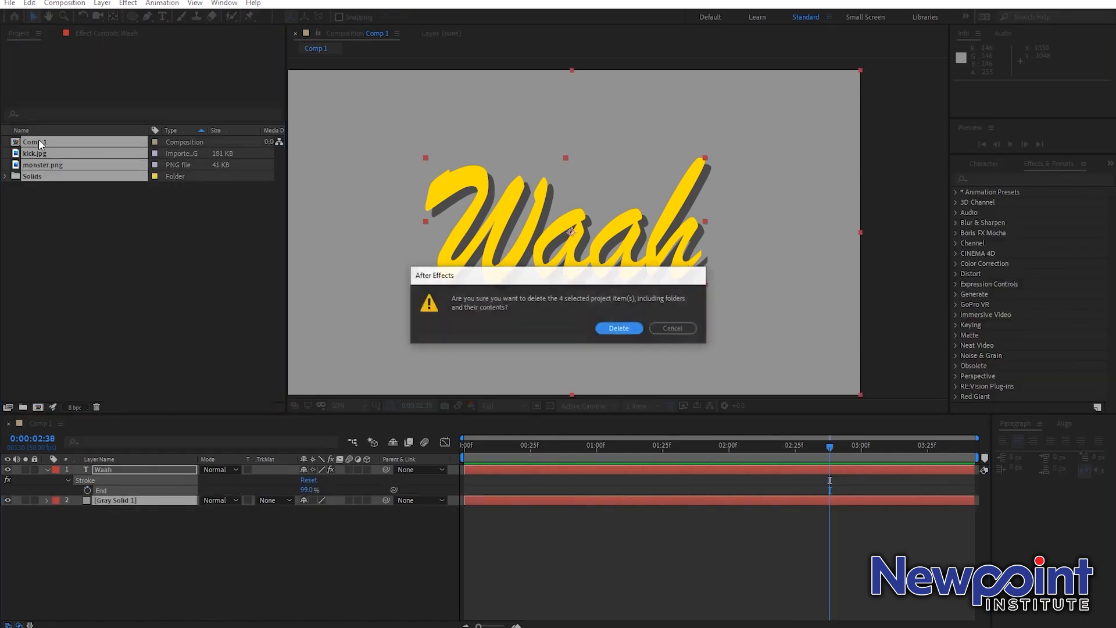
click(619, 328)
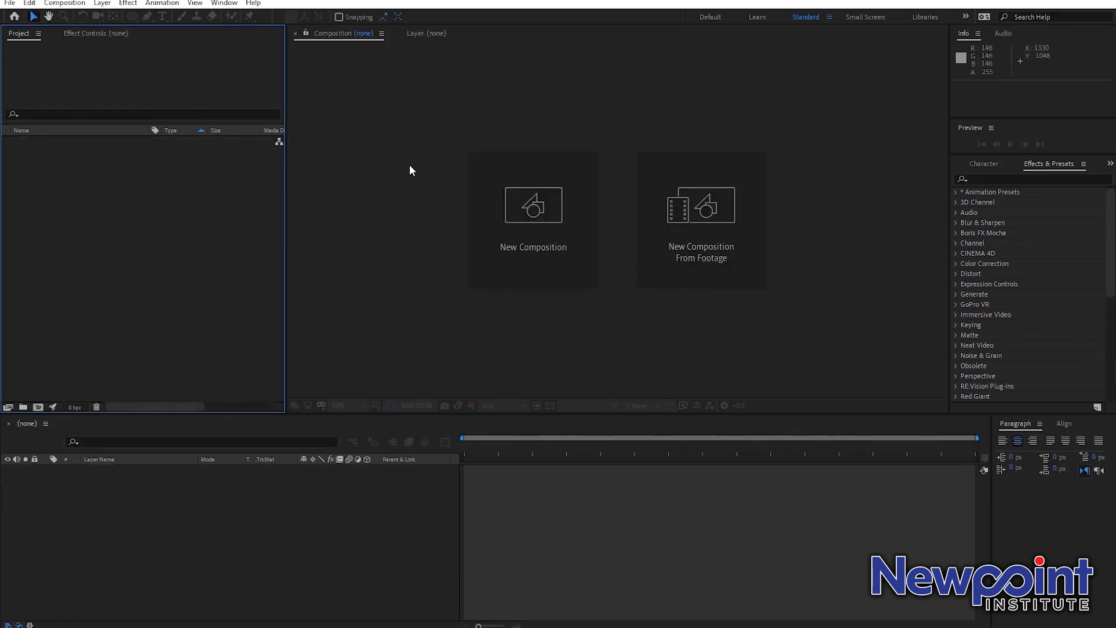
Step: Import RAVEER CLS.mov from the ZOOM celebs Green Screen folder and create a composition from it
mouse_move(1115, 122)
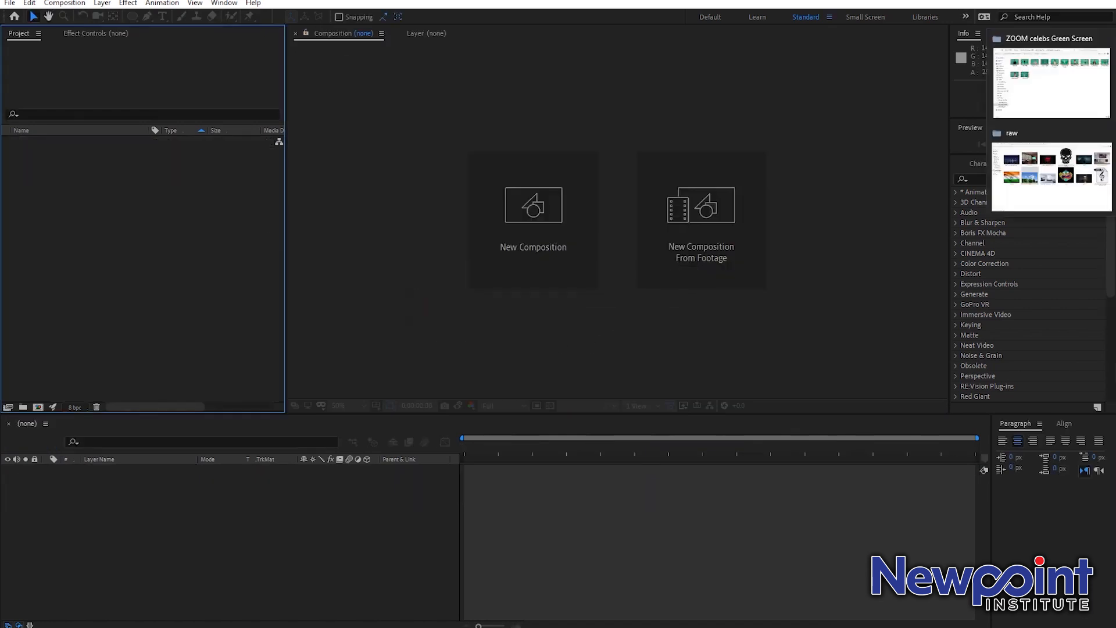
click(1051, 83)
drag(709, 156, 17, 303)
click(737, 58)
drag(736, 63, 149, 237)
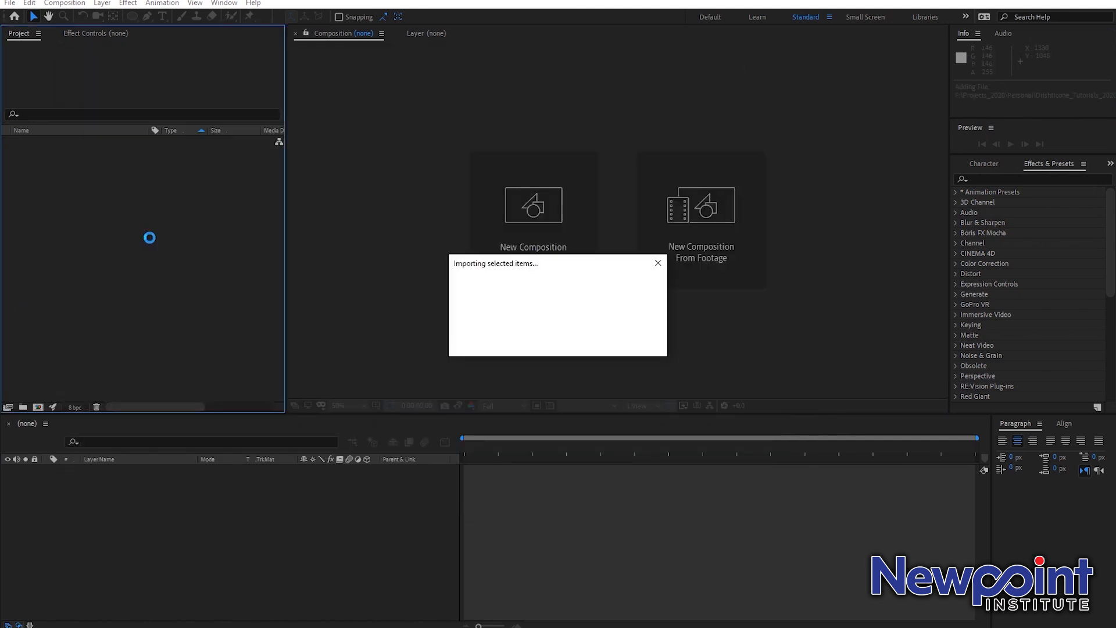
drag(40, 141, 38, 407)
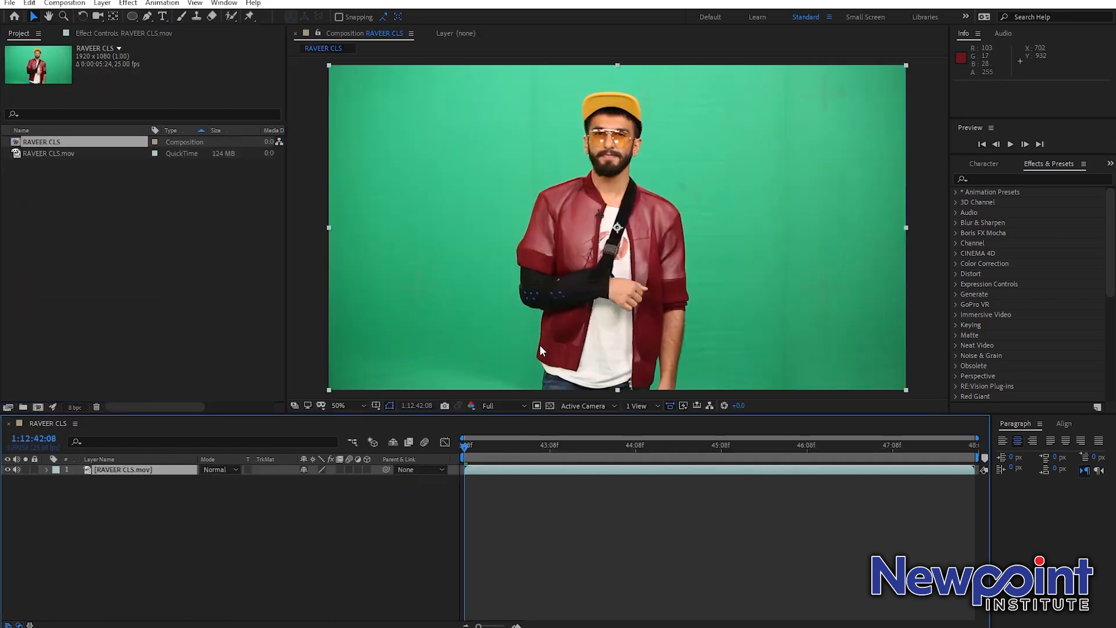
Step: Search the effects for "leave" and apply Leave Color to the green-screen clip
click(992, 179)
text(leave)
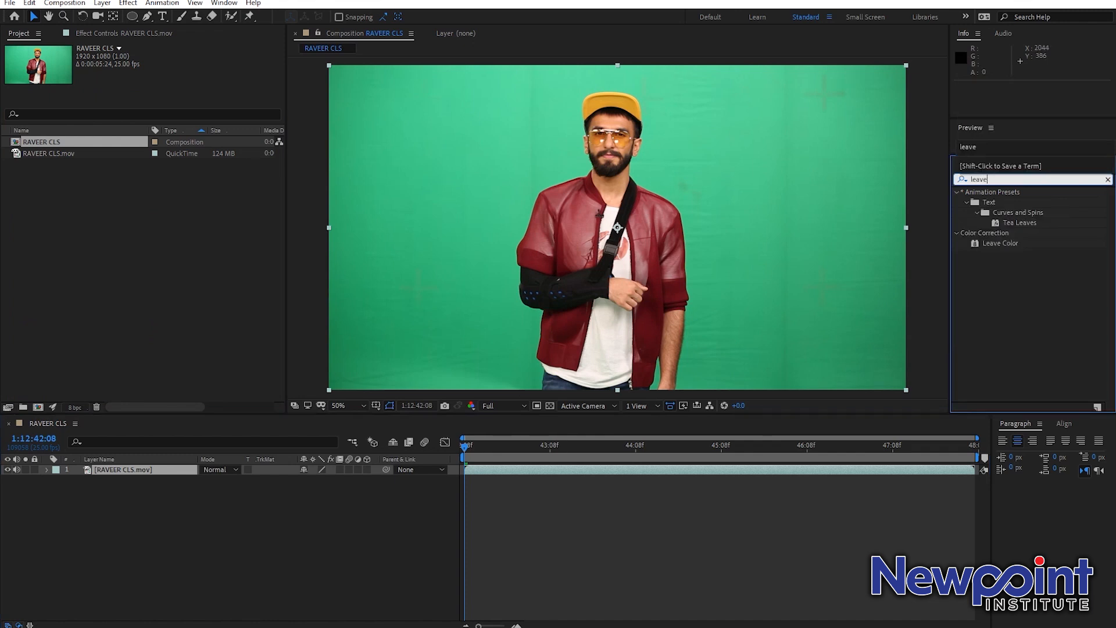
drag(1002, 245, 708, 265)
Step: Sample the green backdrop as the color to leave, with Amount to Decolor at 100% and Tolerance at 24%
click(175, 79)
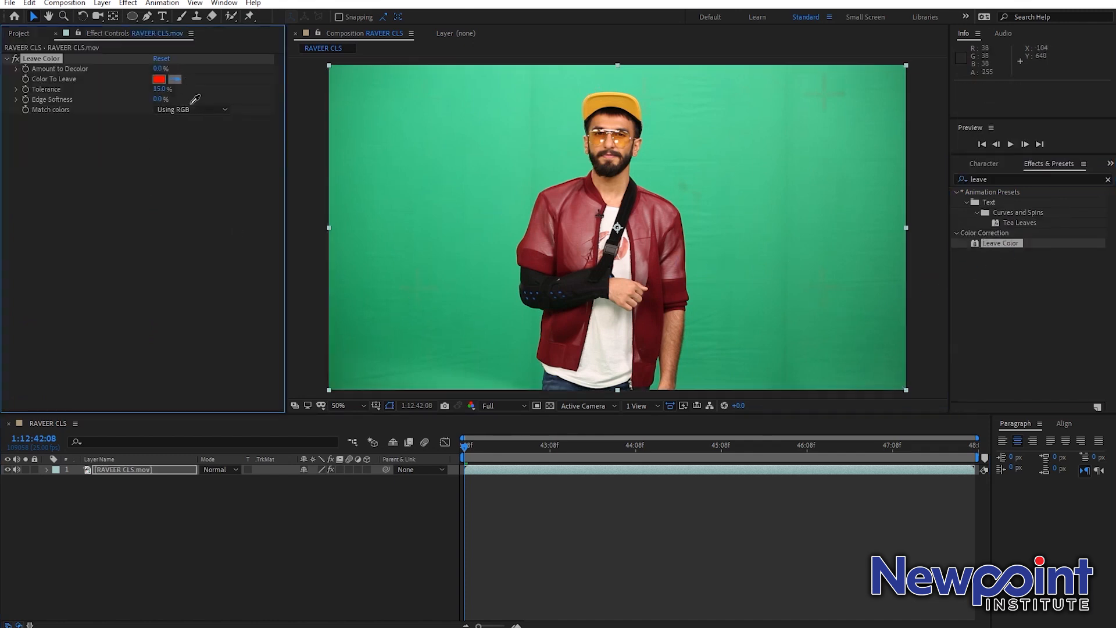
click(472, 201)
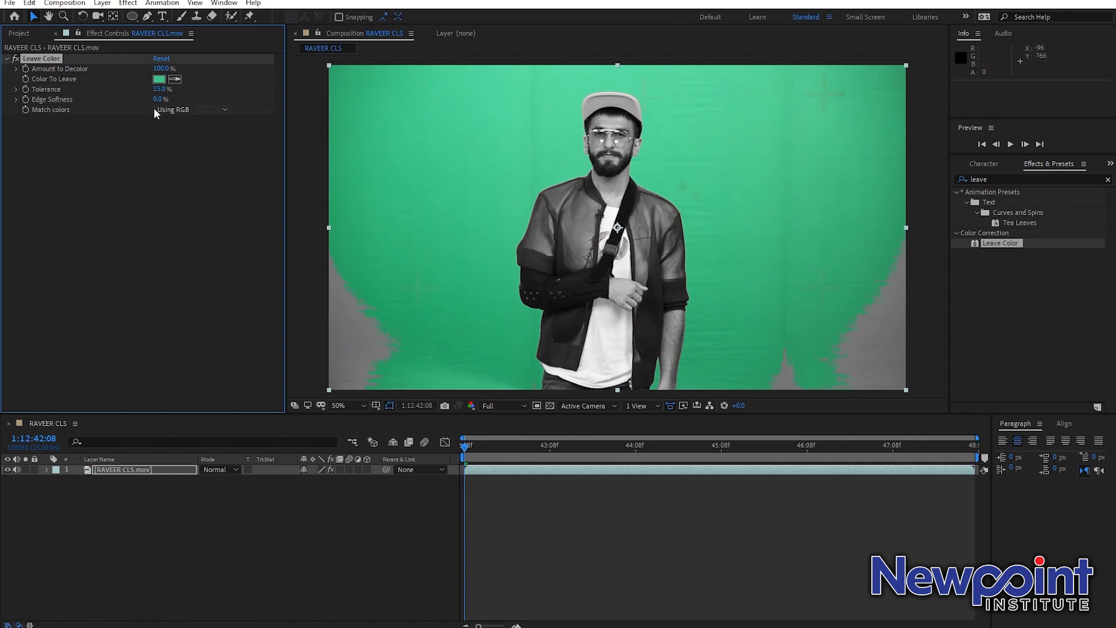
drag(158, 88, 166, 89)
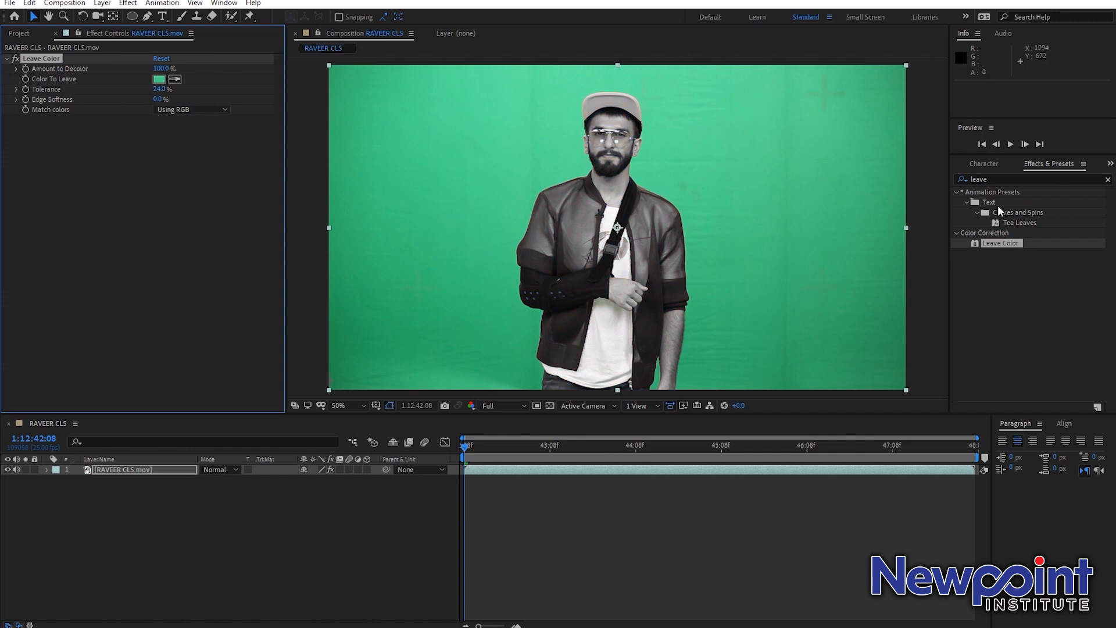
Step: Search the effects for "hue" and apply Hue/Saturation to the clip, below Leave Color
click(999, 186)
drag(1001, 179, 917, 181)
text(og)
key(BackSpace)
key(BackSpace)
text(hue)
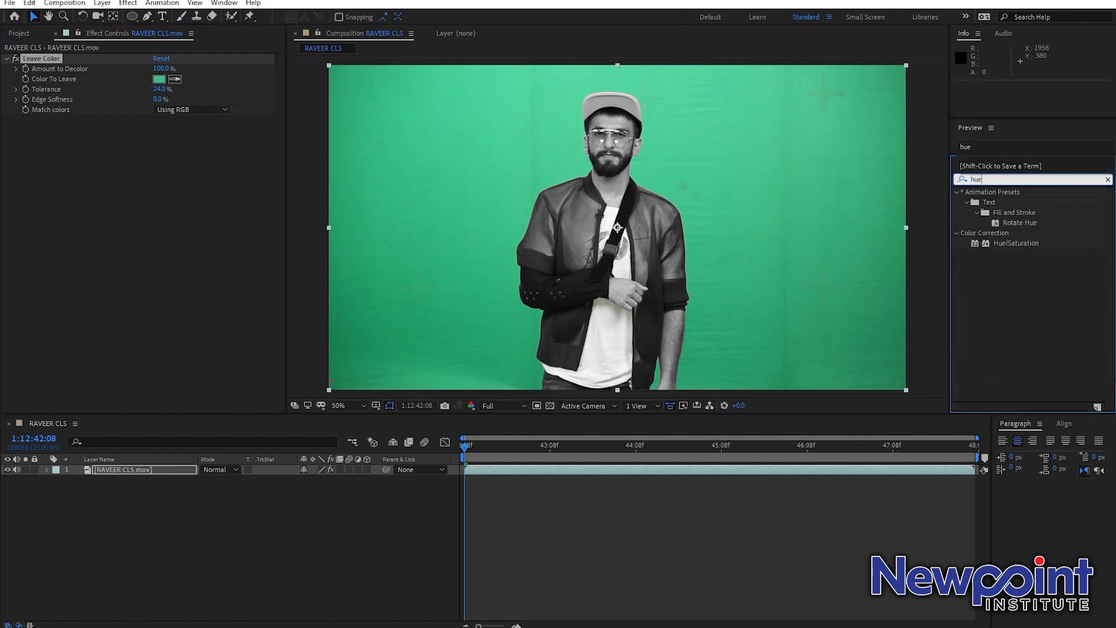
drag(1006, 244, 561, 272)
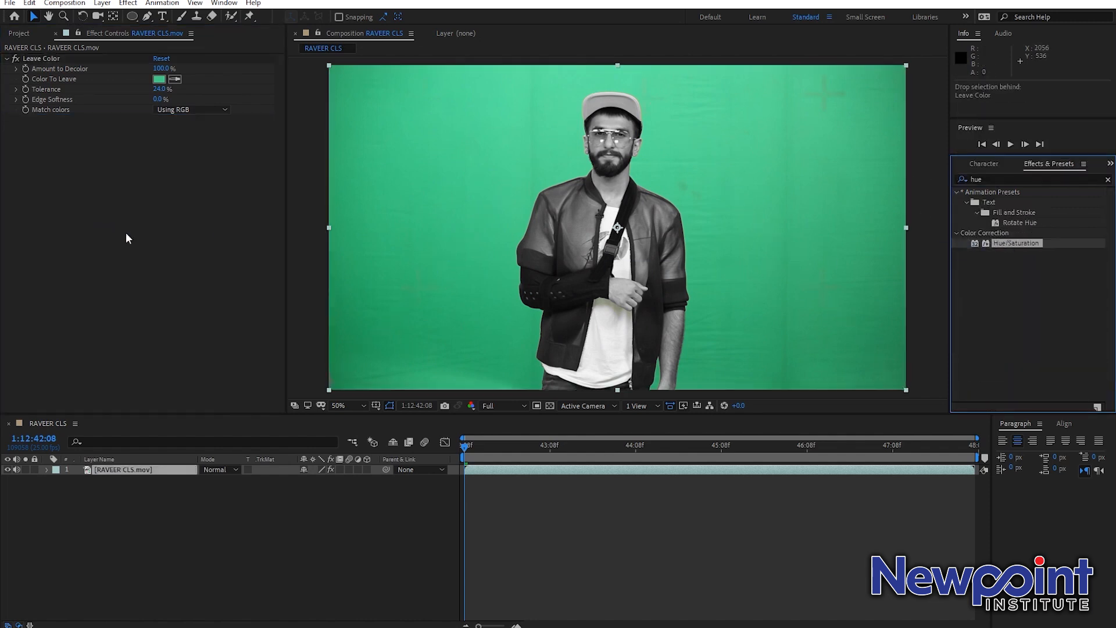
Step: Try Master Hue values of 108°, 330° and 1x+38° with Leave Color off and on, and undo a lower Master Saturation
drag(164, 177, 225, 177)
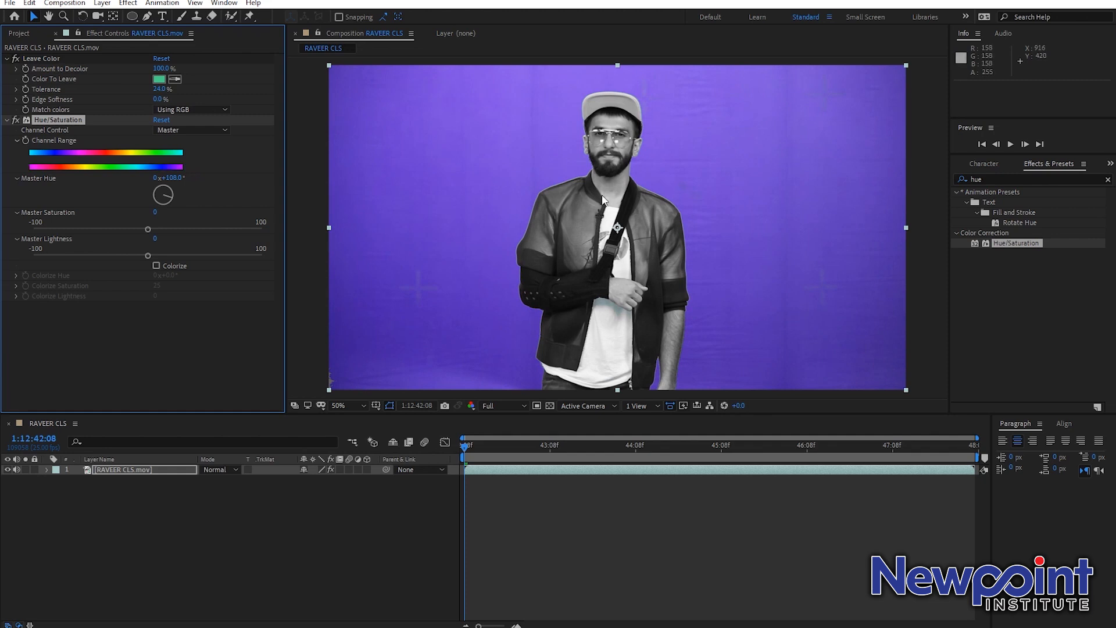
click(16, 58)
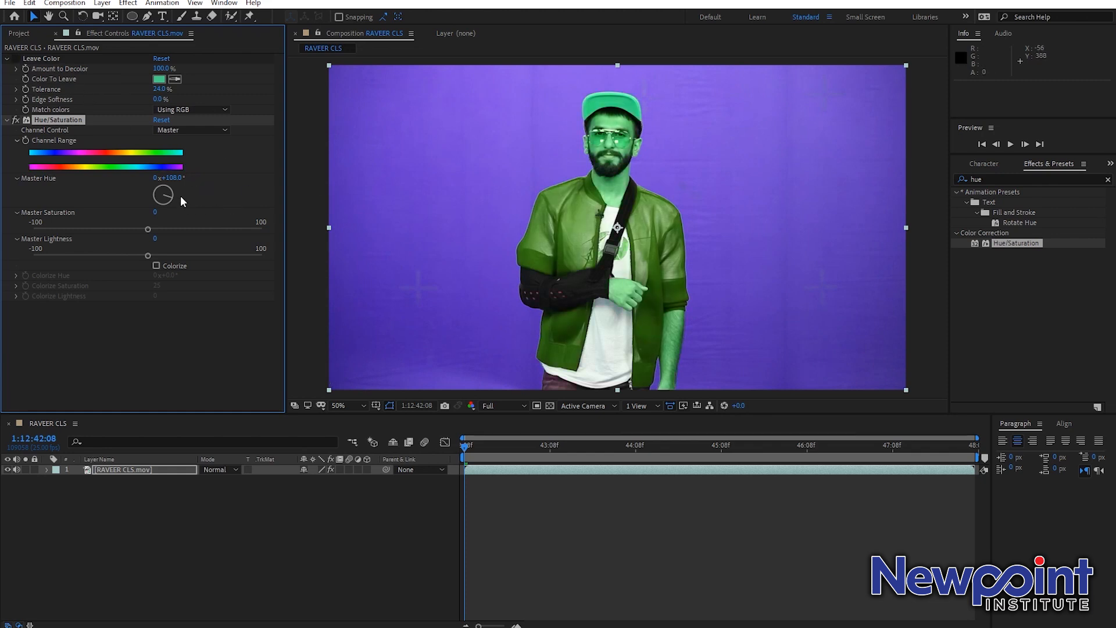
drag(174, 179, 329, 200)
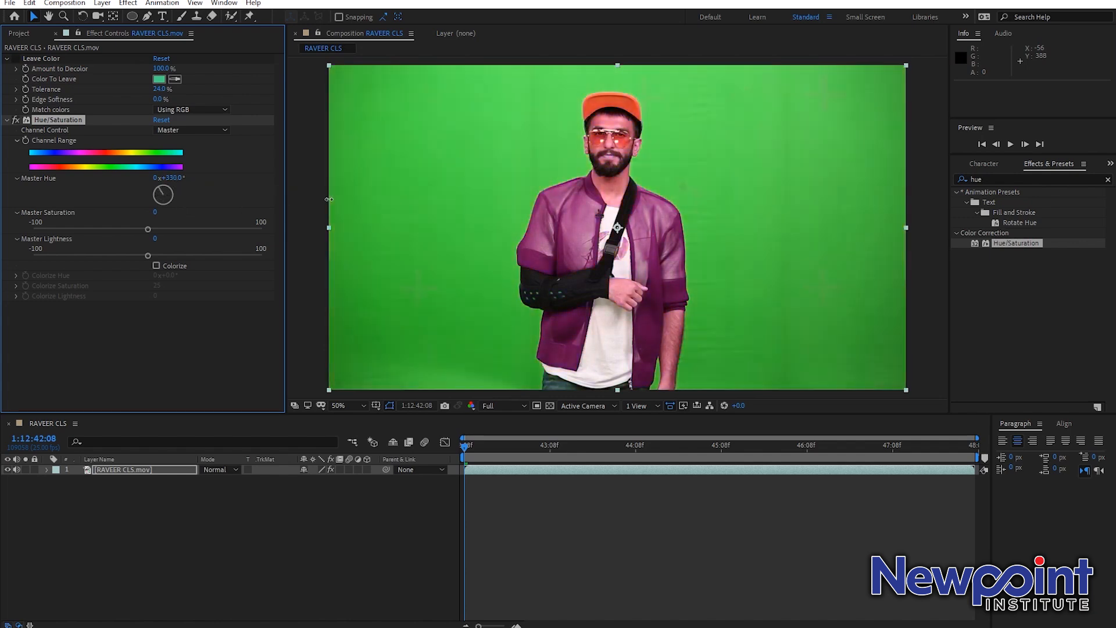
click(17, 58)
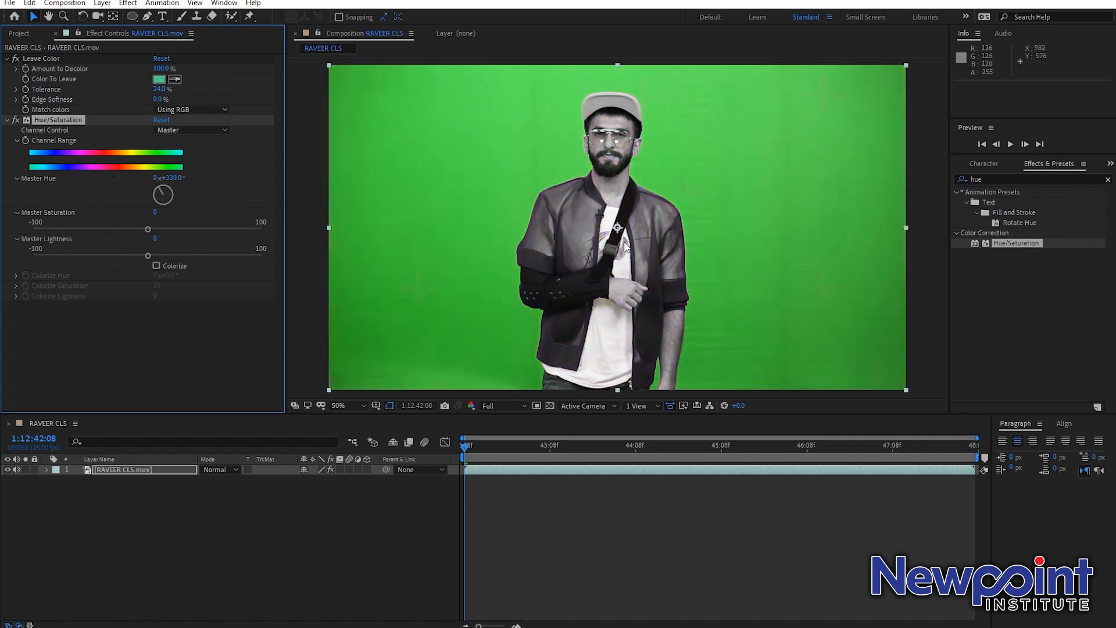
drag(169, 182, 211, 174)
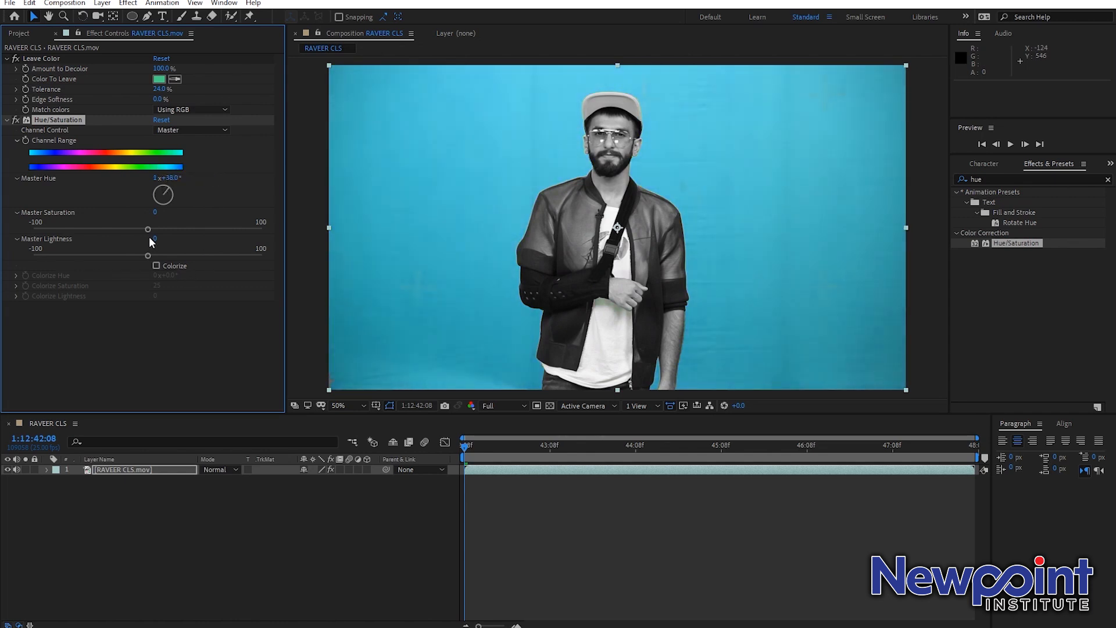
drag(150, 228, 105, 229)
key(ctrl+z)
Step: Turn the backdrop yellow by setting Master Hue to 0x+256° and Master Saturation to 21
drag(164, 178, 100, 188)
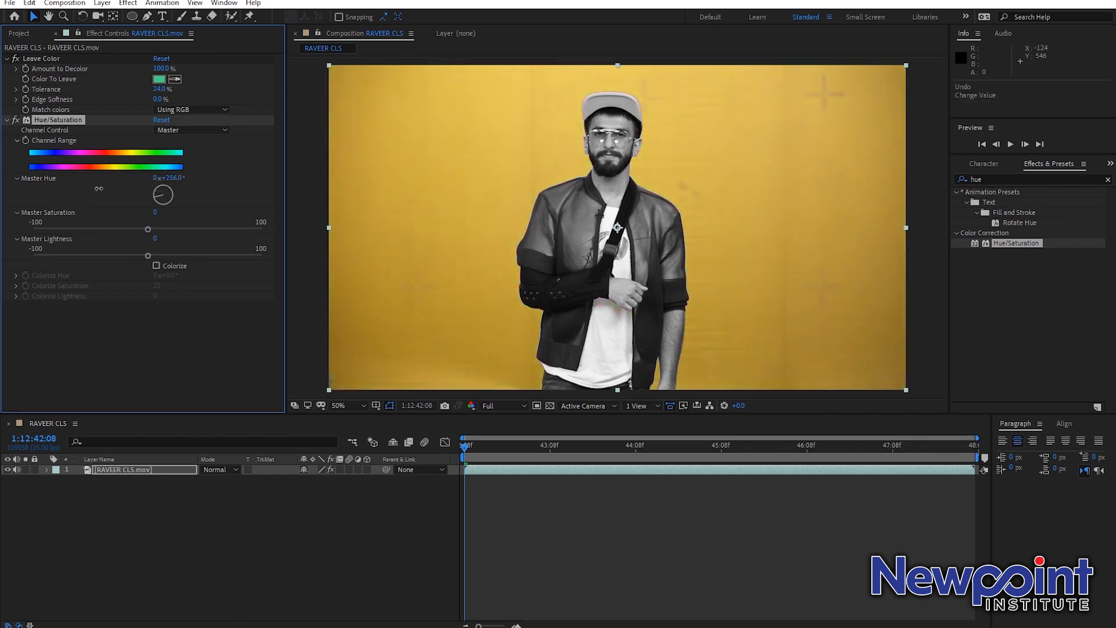
mouse_move(165, 231)
mouse_down()
mouse_move(196, 231)
mouse_move(172, 231)
mouse_up()
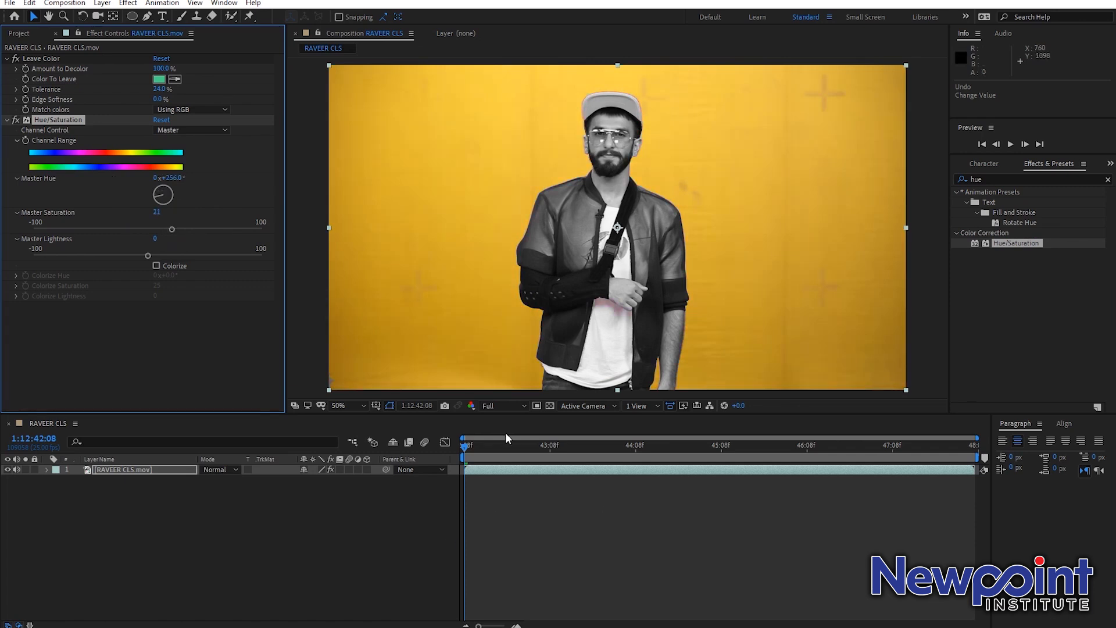
Step: At 1:12:42:16, switch all the clip's effects off and on repeatedly to compare the original and recolored footage
drag(535, 451, 491, 462)
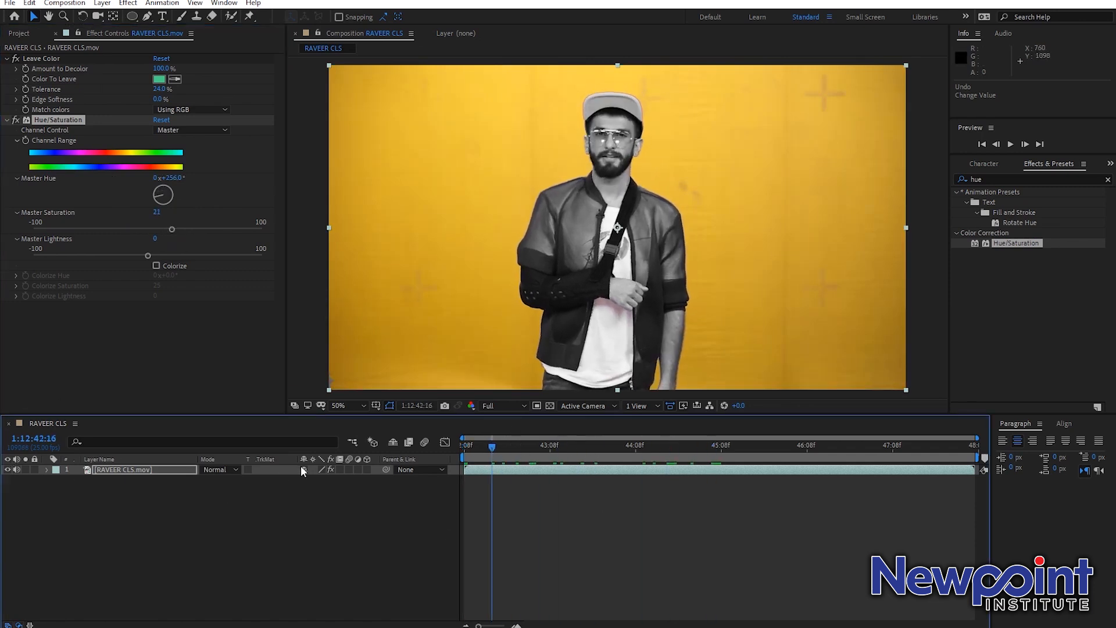
click(329, 469)
click(329, 468)
click(329, 469)
click(329, 469)
click(328, 468)
click(329, 468)
Step: Play and scrub through the recolored clip up to 1:12:43:10 to review the result, and deselect the layer
key(space)
drag(563, 447, 467, 473)
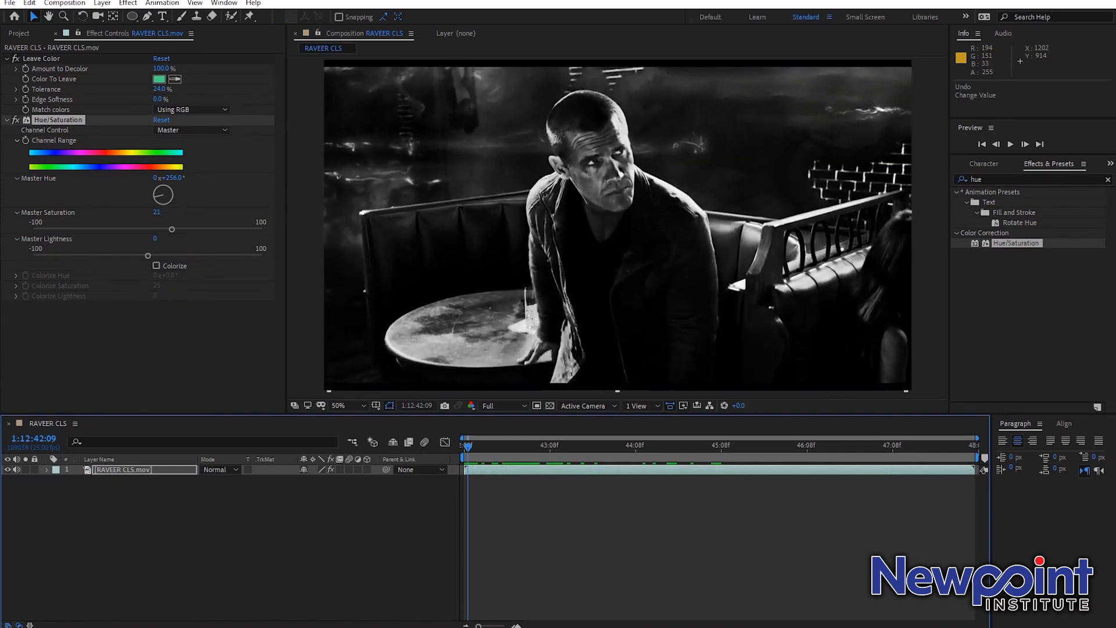
drag(467, 449, 556, 451)
click(736, 487)
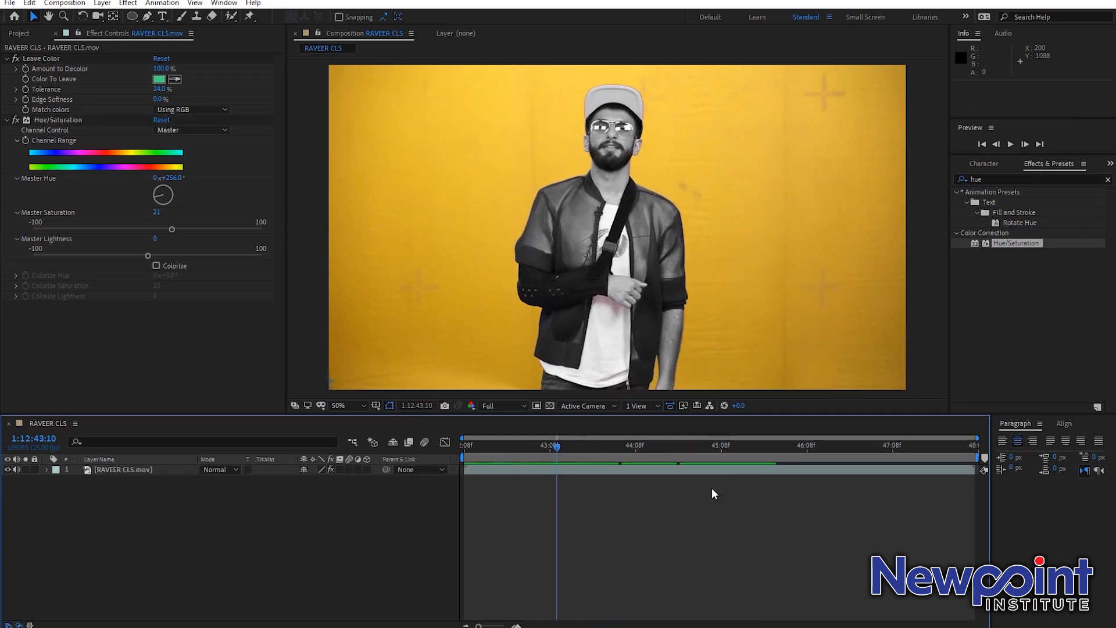